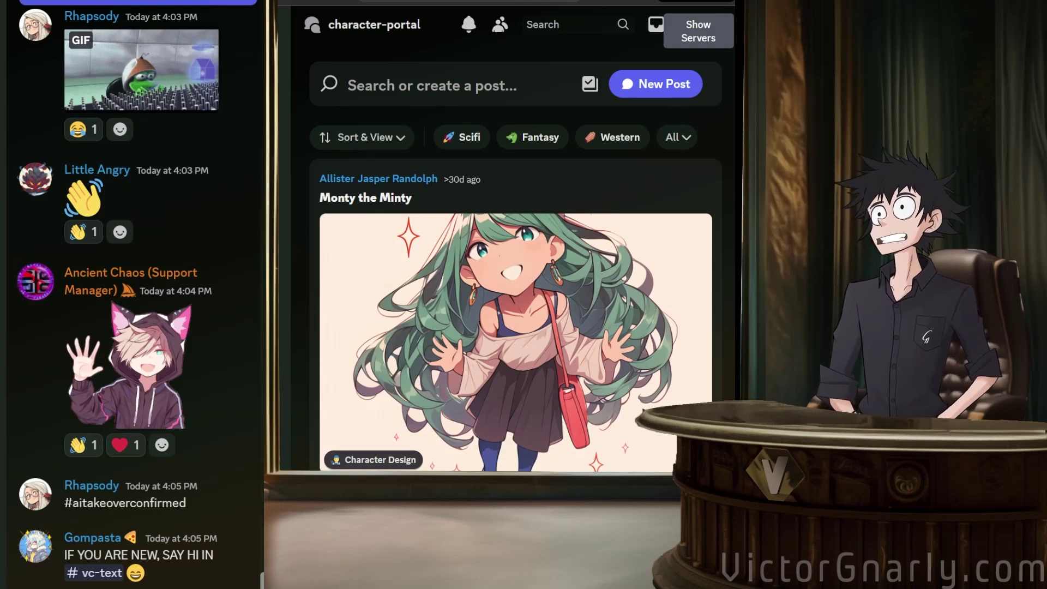
# Open the vc-create channel under the voice channels of the Midjourney server.
pyautogui.scroll(-1, 515, 314)
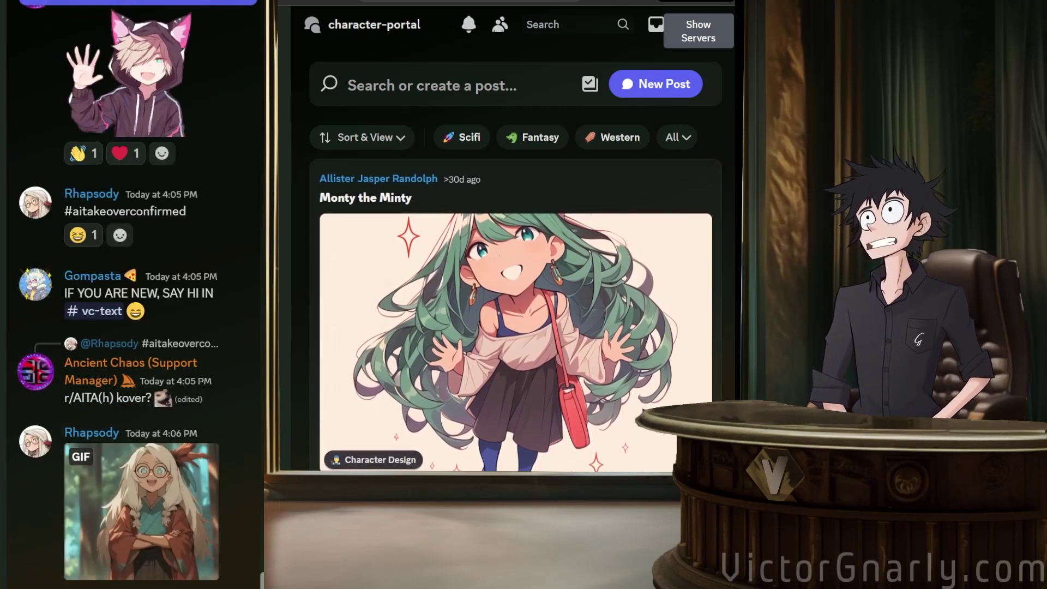
pyautogui.click(287, 166)
pyautogui.click(288, 170)
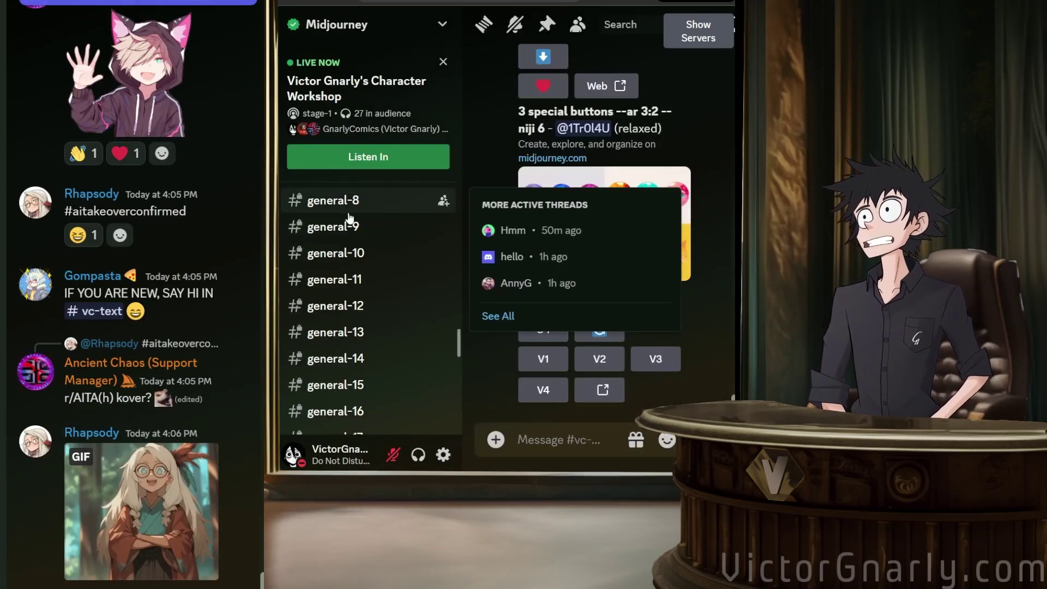
pyautogui.scroll(-10, 351, 267)
pyautogui.scroll(6, 349, 266)
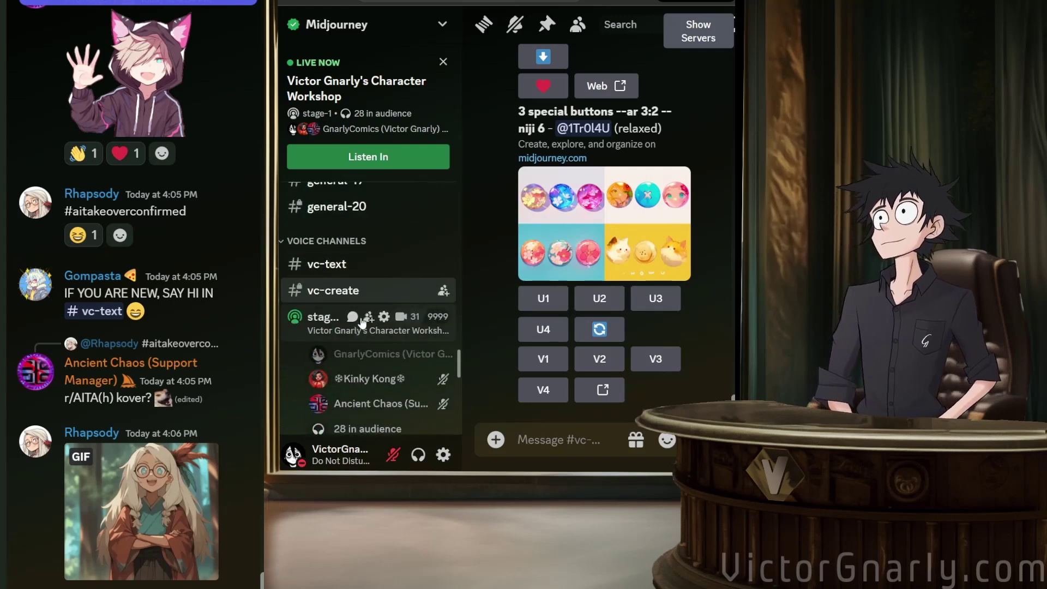
pyautogui.moveTo(368, 293)
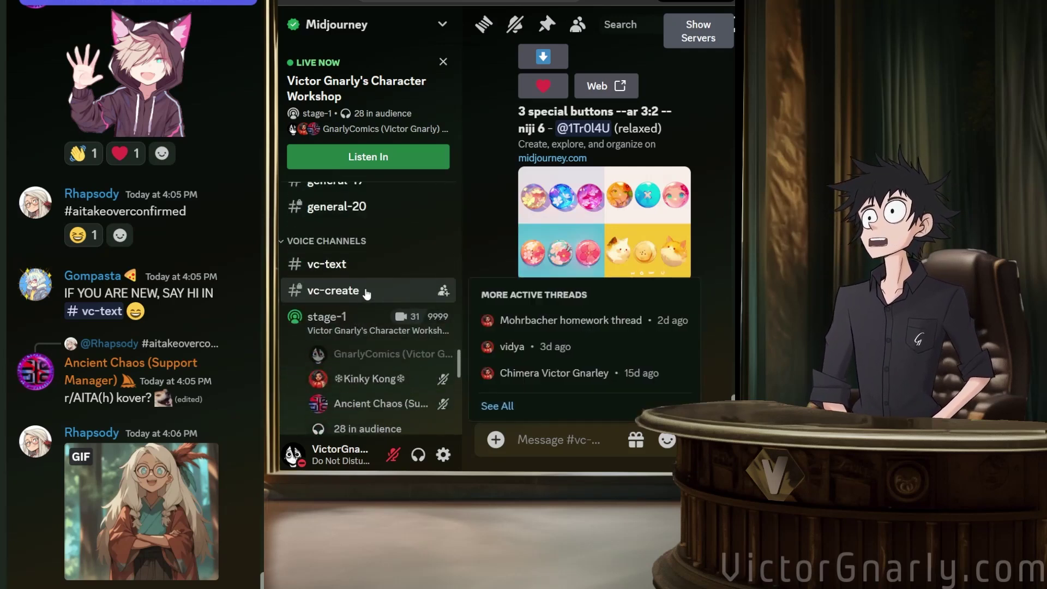
pyautogui.scroll(-2, 371, 281)
pyautogui.click(567, 234)
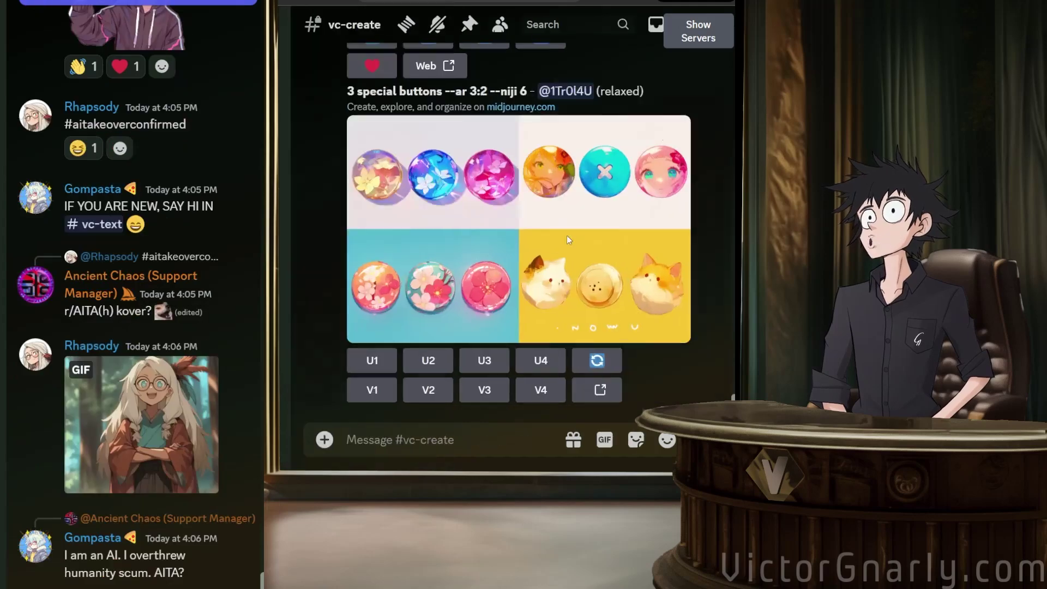
# Look through the recent image generations and prompts posted in the vc-create channel.
pyautogui.scroll(4, 567, 234)
pyautogui.scroll(-3, 564, 236)
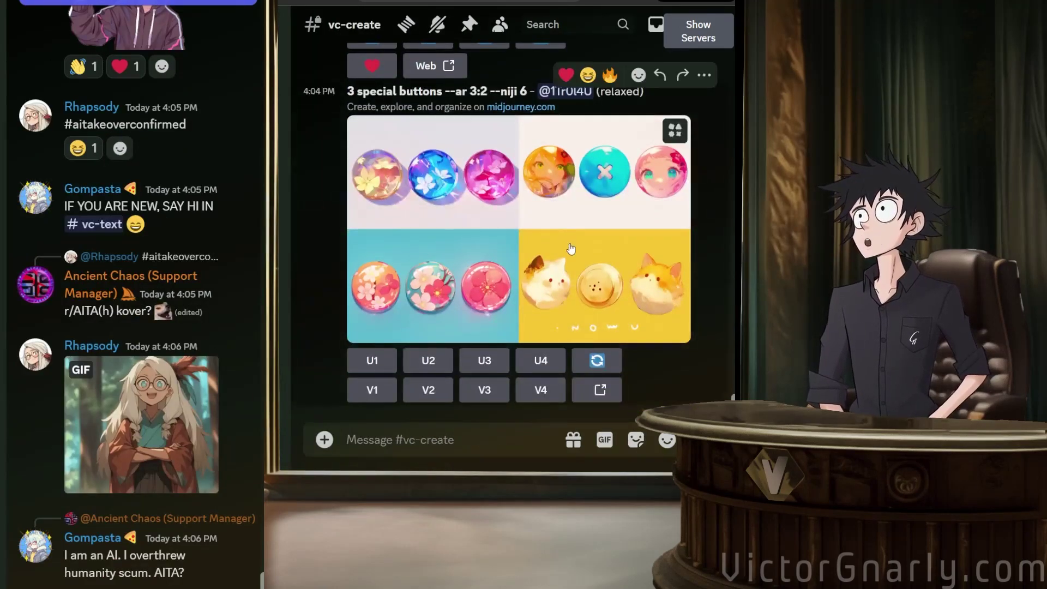
pyautogui.scroll(10, 567, 239)
pyautogui.scroll(8, 592, 243)
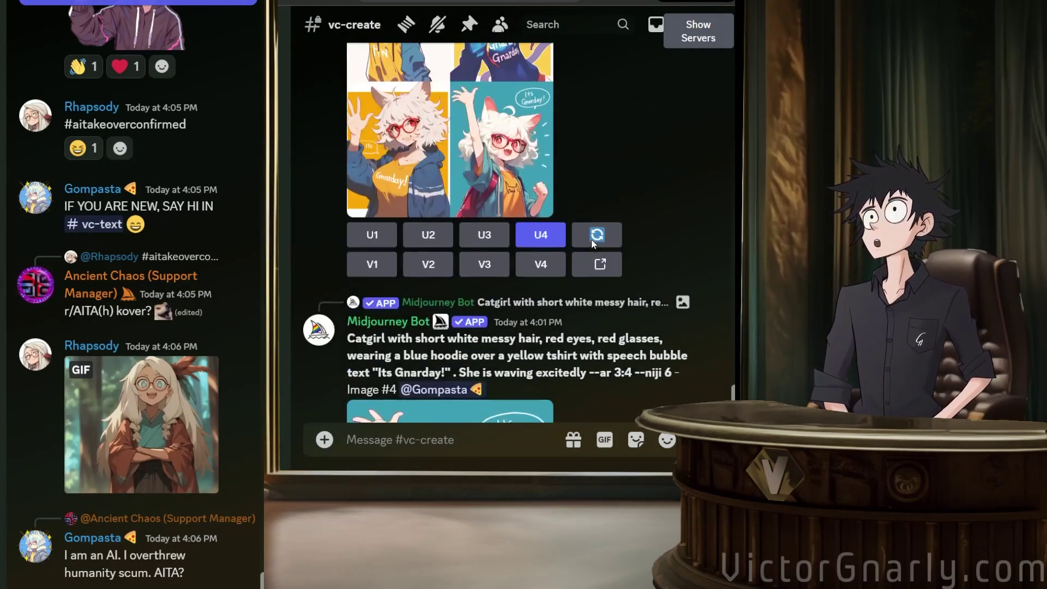
pyautogui.scroll(3, 591, 240)
pyautogui.scroll(-12, 592, 246)
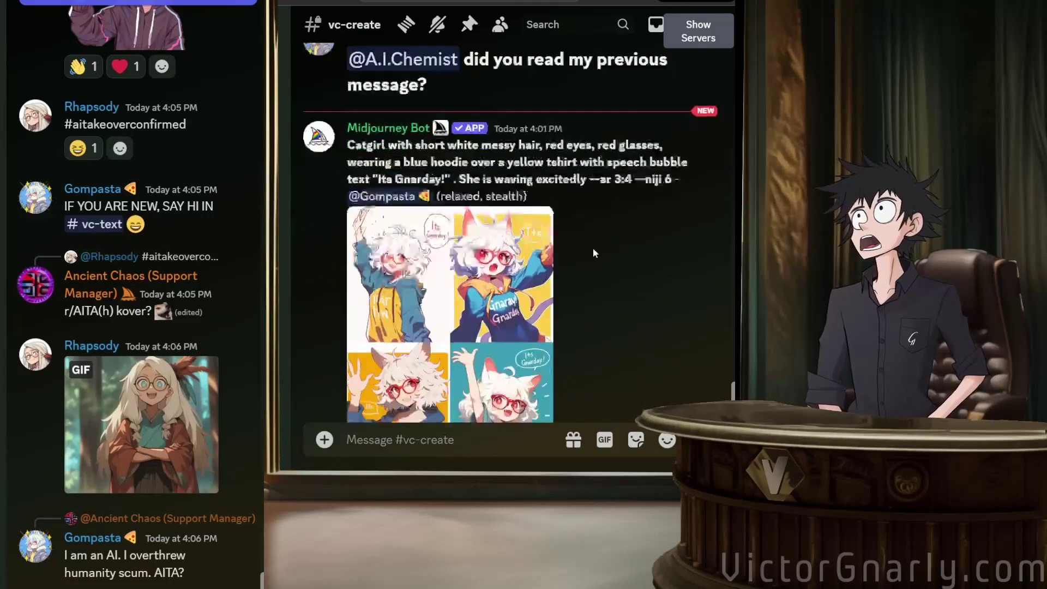
pyautogui.scroll(-2, 581, 266)
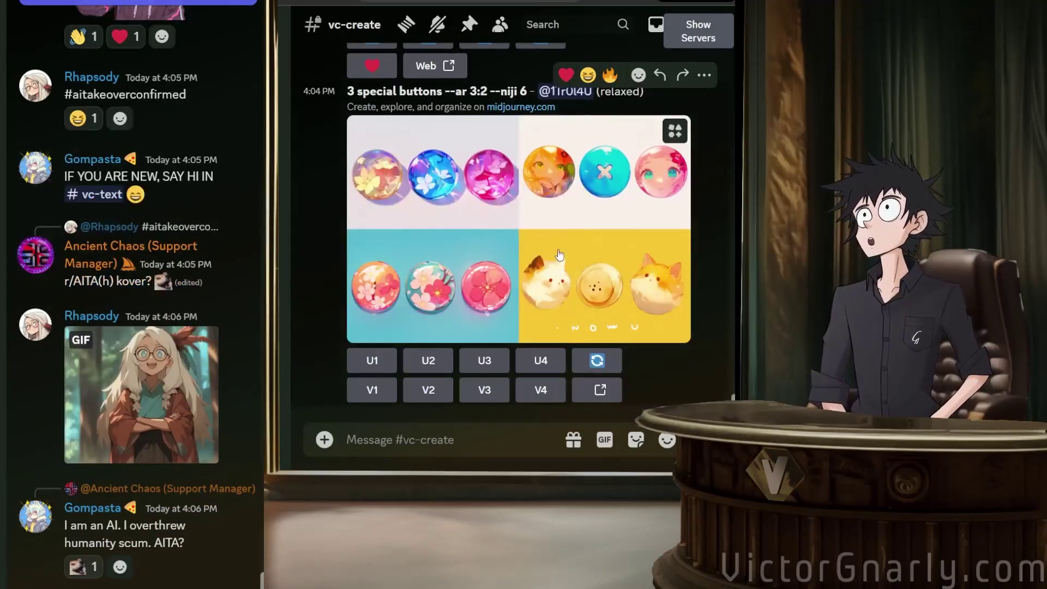
# Start an /imagine command with the prompt: waving hello with bubble that reads "hello.".
pyautogui.click(378, 436)
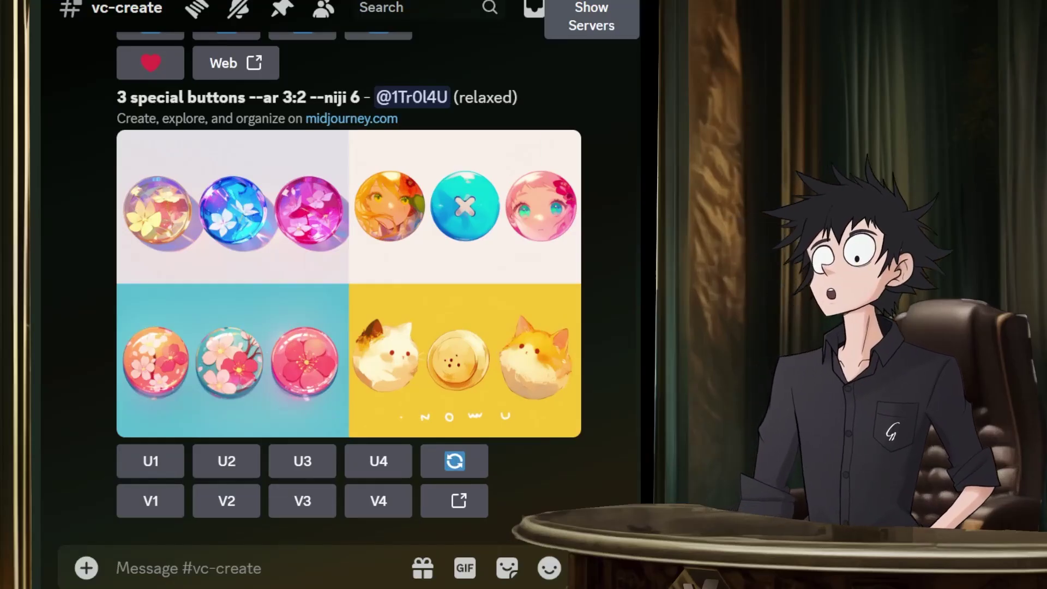
pyautogui.write('/im')
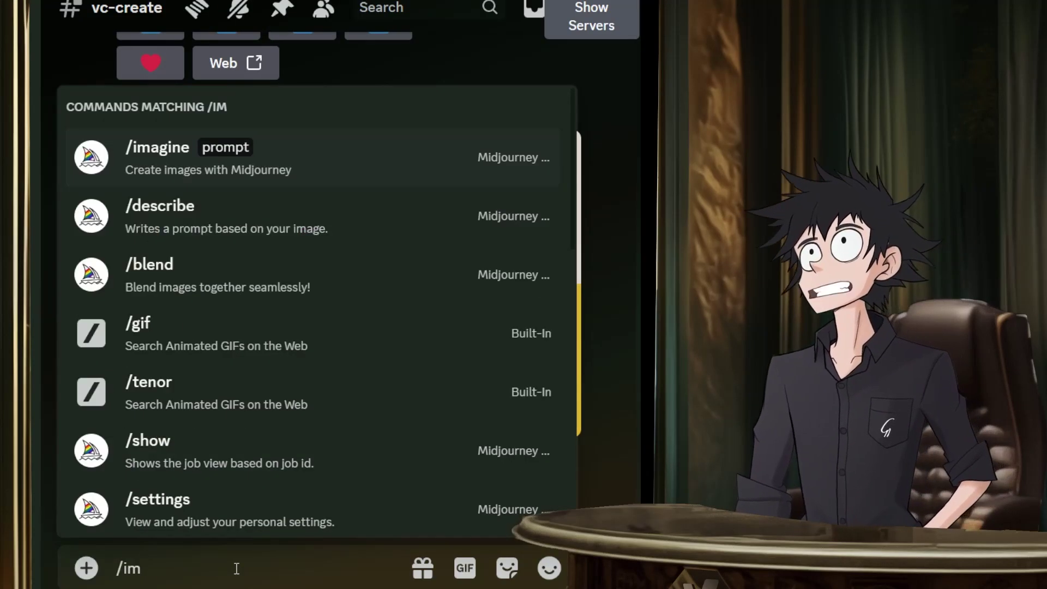
pyautogui.click(169, 163)
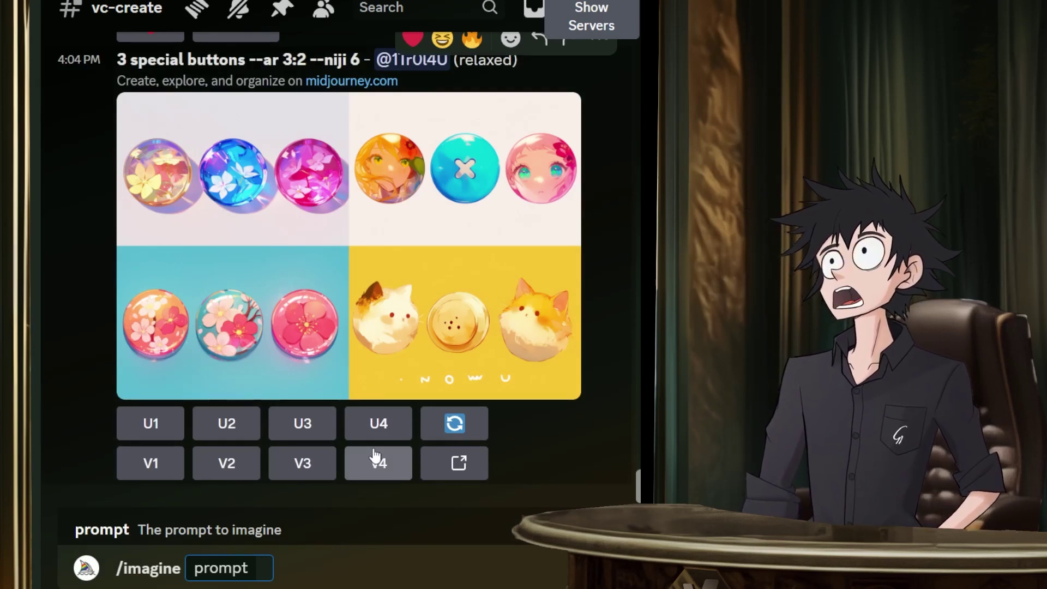
pyautogui.write('waving he')
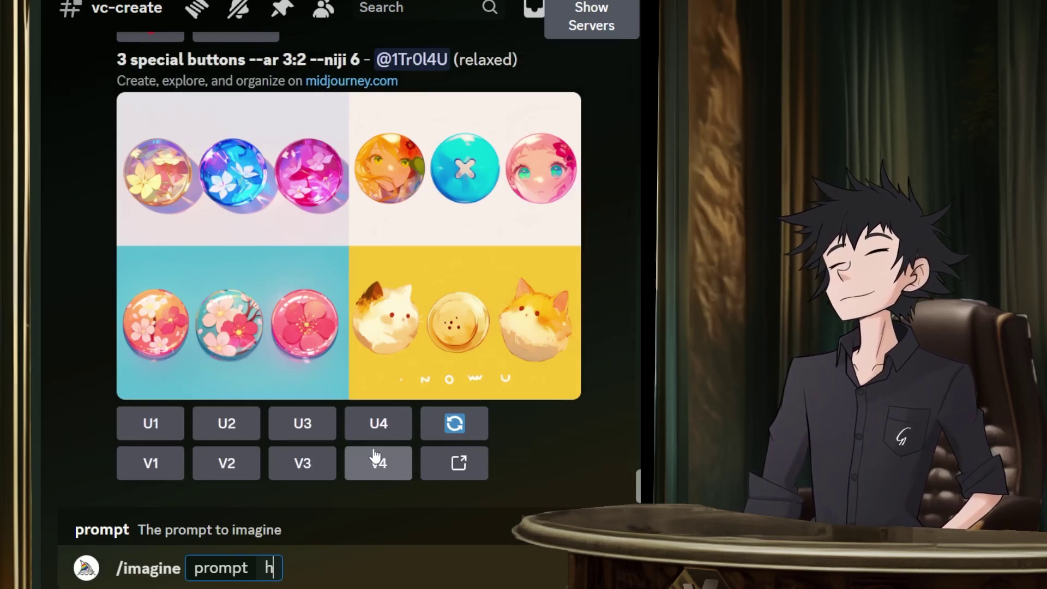
pyautogui.write('llo s')
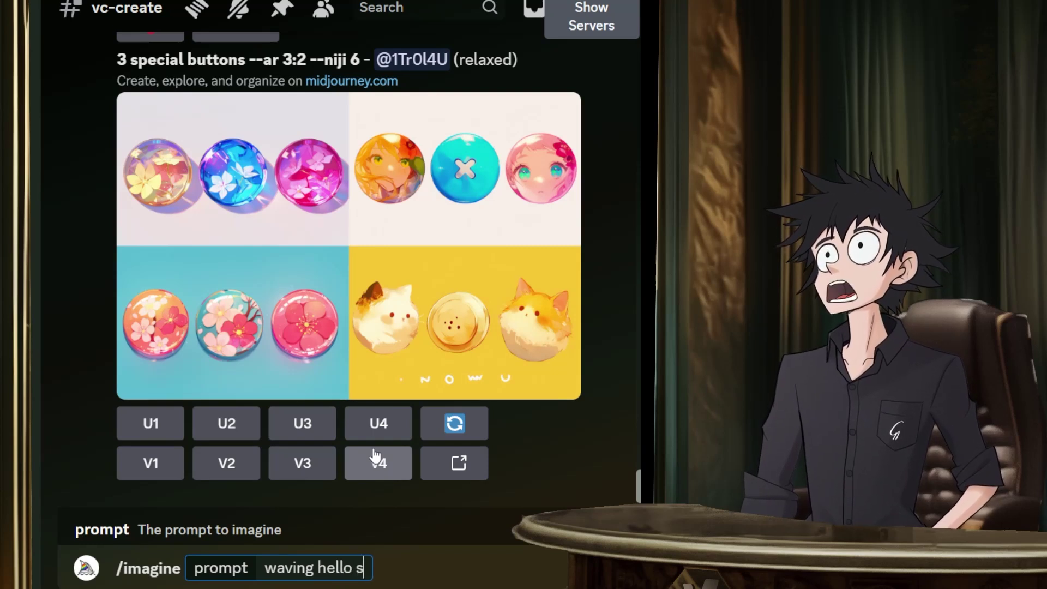
pyautogui.press('BackSpace')
pyautogui.write('with a')
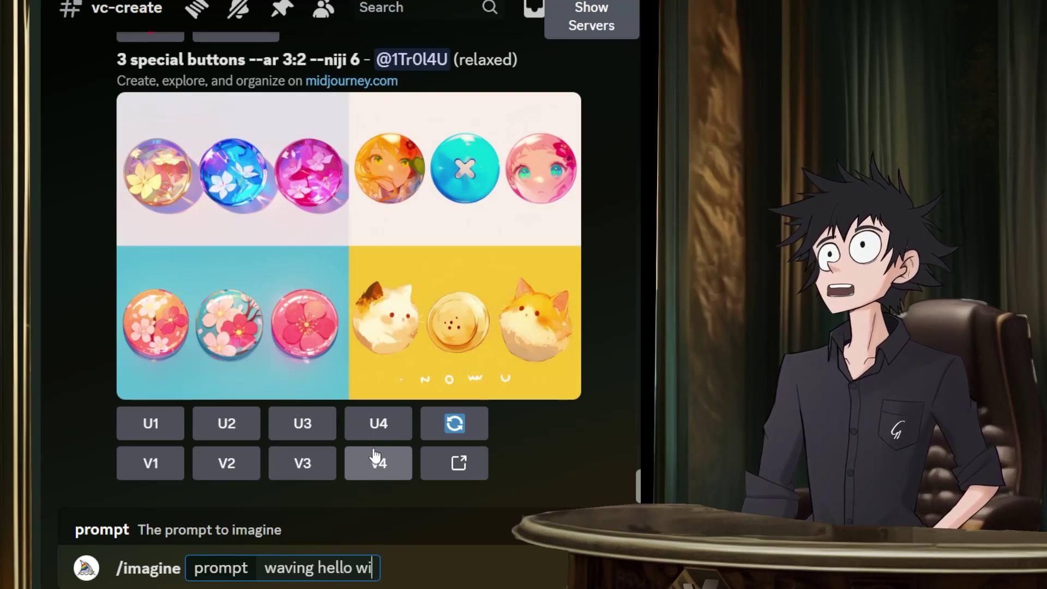
pyautogui.press('BackSpace')
pyautogui.write('bubble')
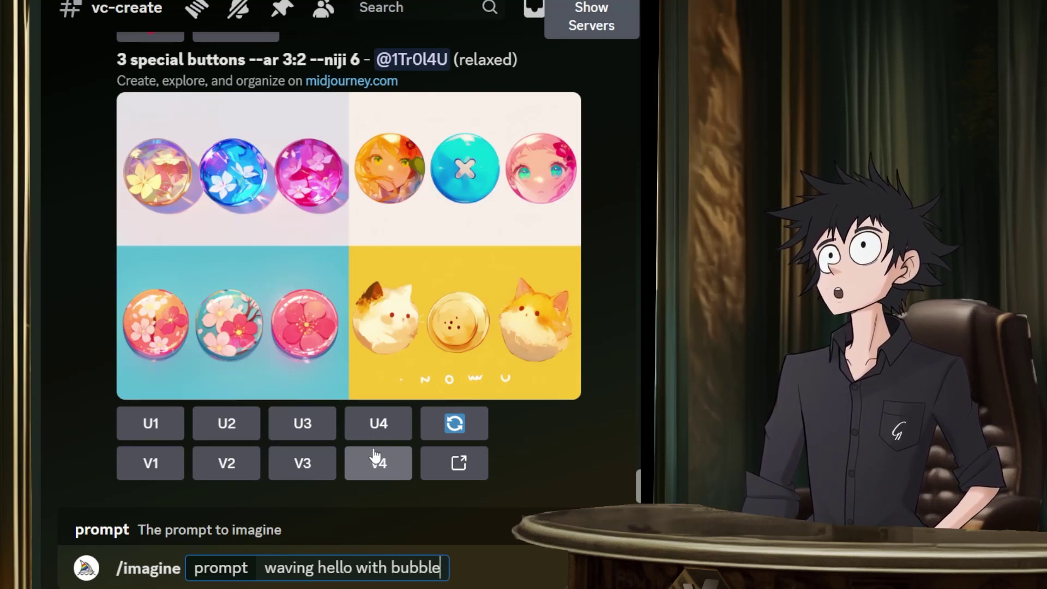
pyautogui.write(' that reads "hell')
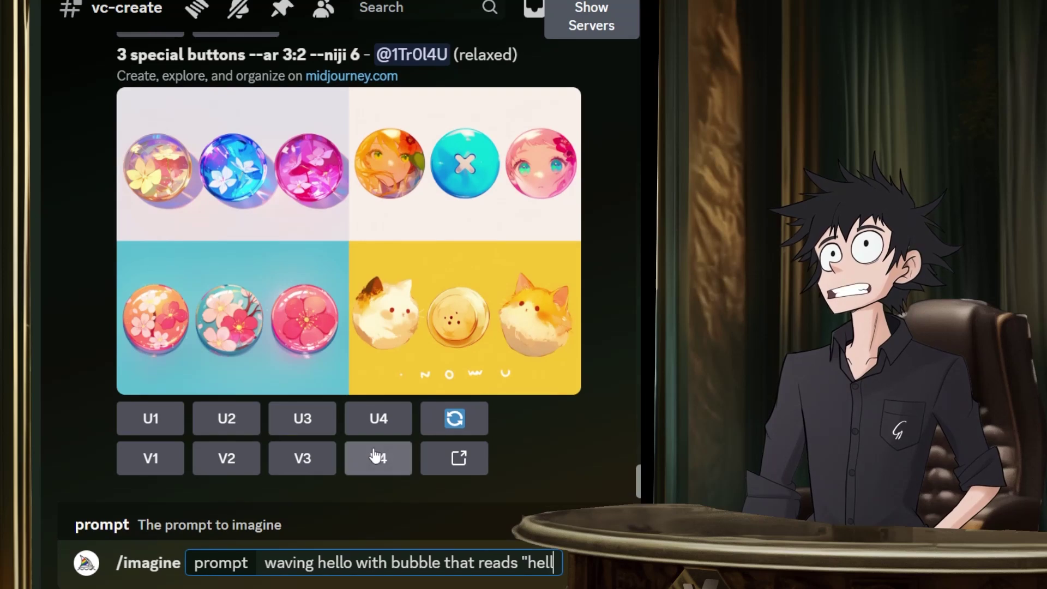
pyautogui.write('o." ')
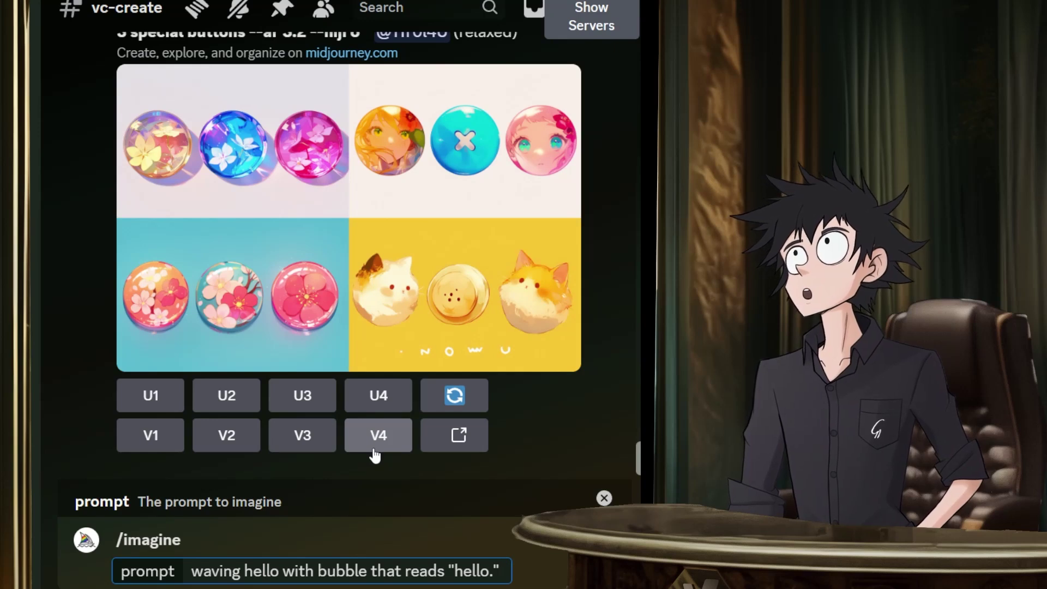
# Append the parameters --cref --victor --niji 6 to the prompt and submit it.
pyautogui.write('--cre')
pyautogui.write('f')
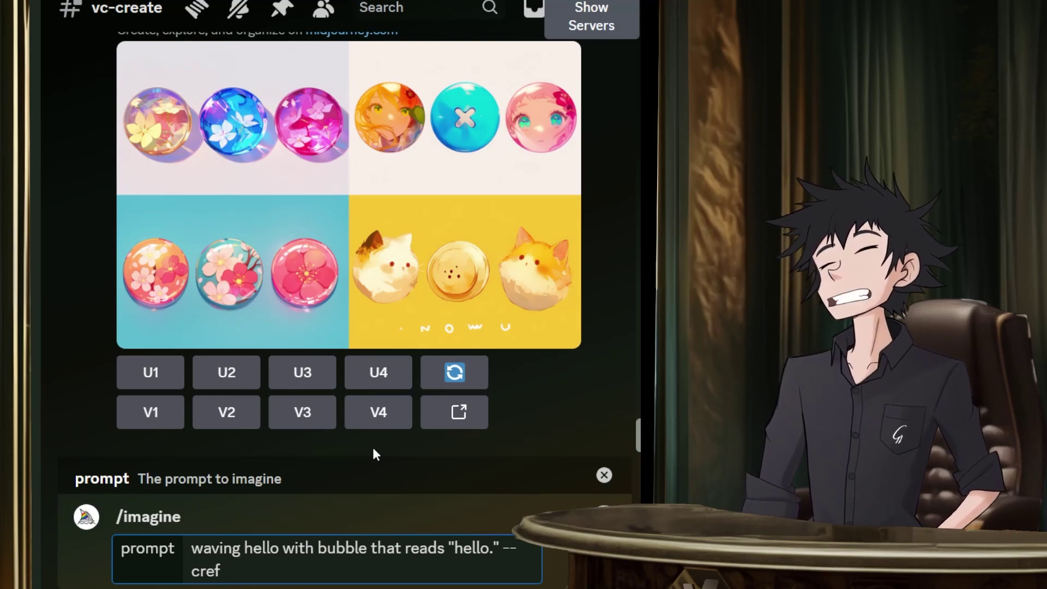
pyautogui.write('--victor')
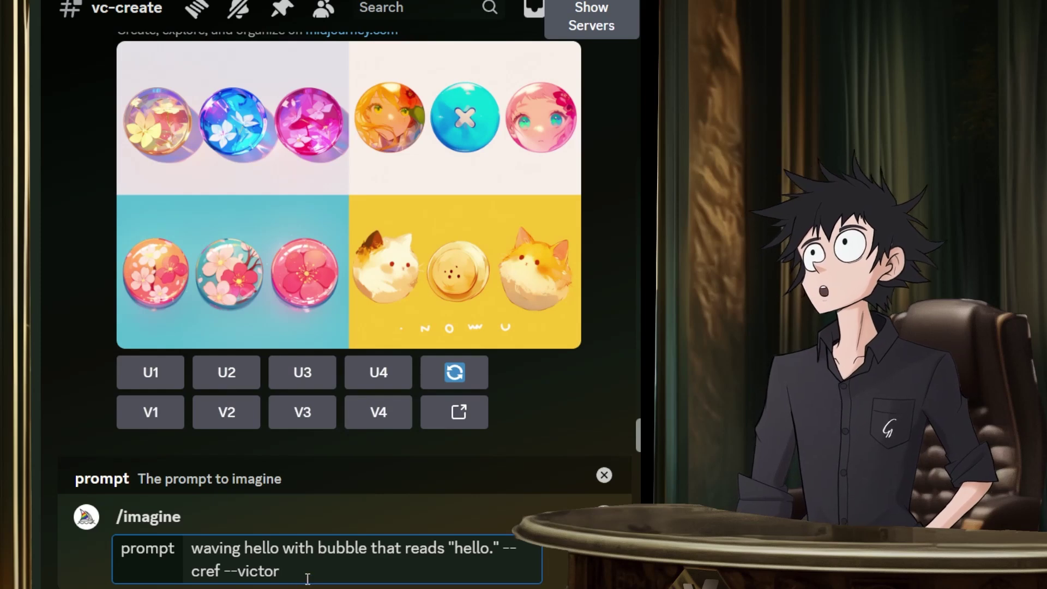
pyautogui.write('-niji ')
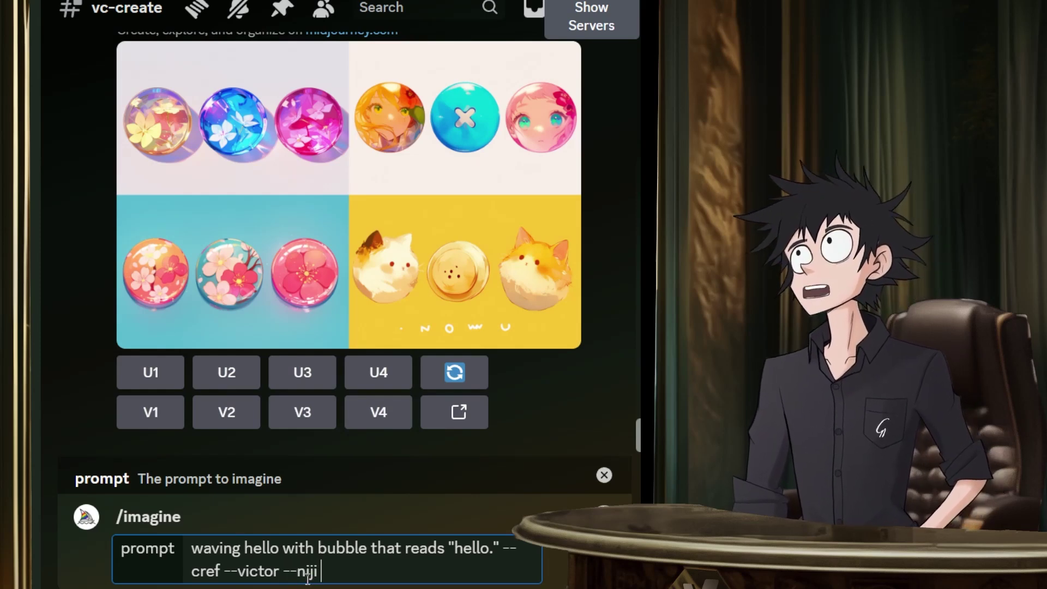
pyautogui.write('6')
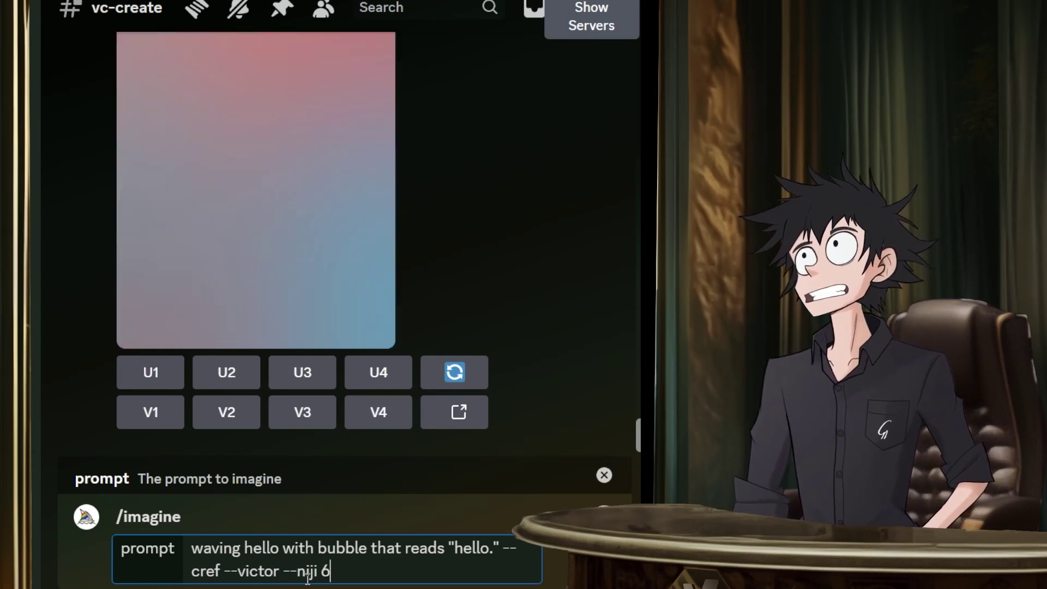
pyautogui.press('Return')
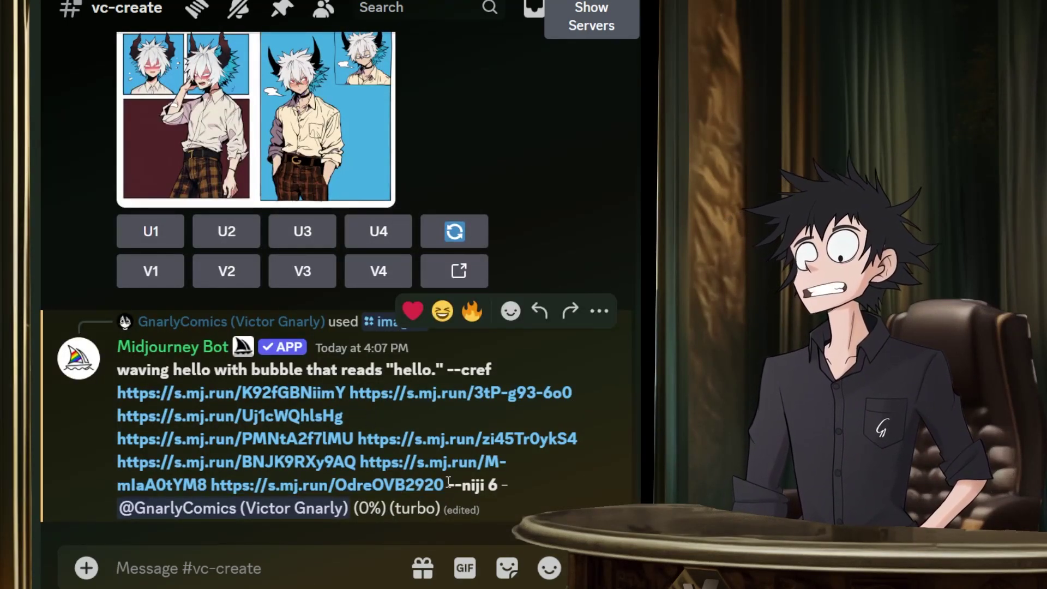
# Examine the character reference links in the submitted prompt and view its finished four-image grid enlarged.
pyautogui.moveTo(447, 484); pyautogui.dragTo(112, 408)
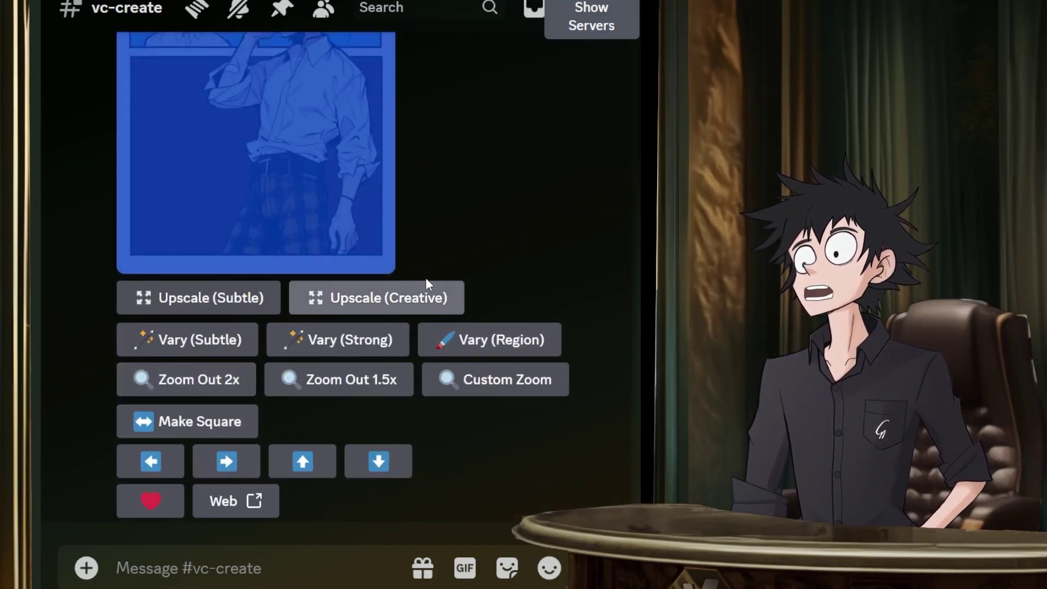
pyautogui.scroll(15, 503, 270)
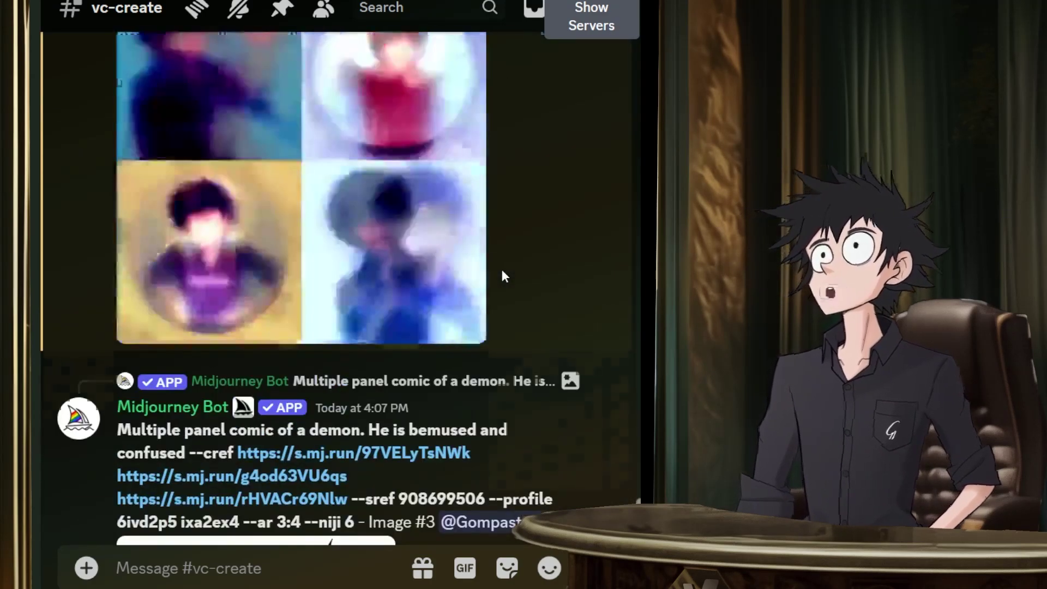
pyautogui.scroll(4, 503, 276)
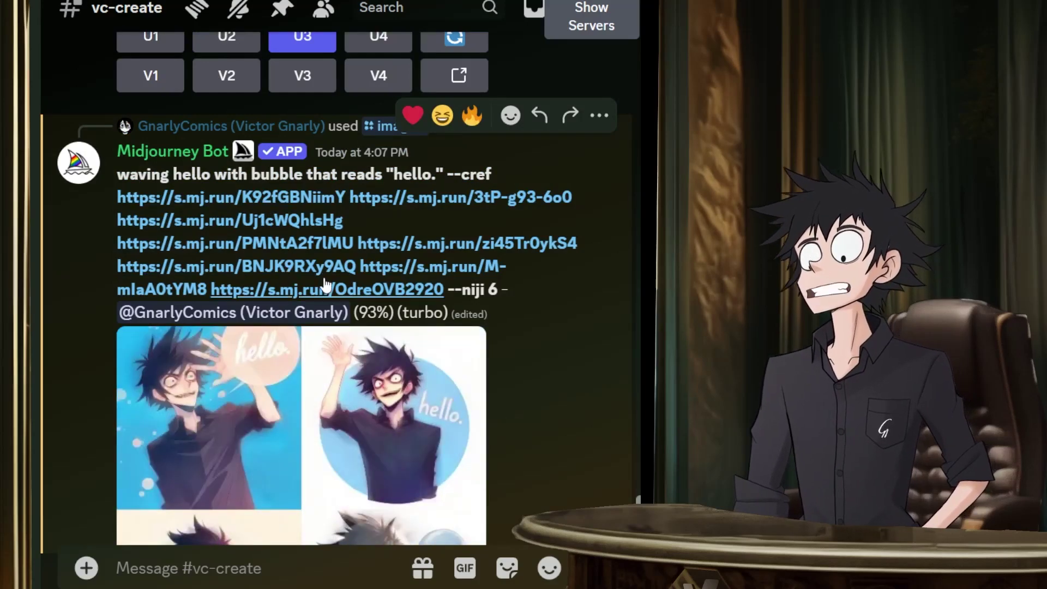
pyautogui.scroll(-3, 323, 282)
pyautogui.scroll(-10, 348, 305)
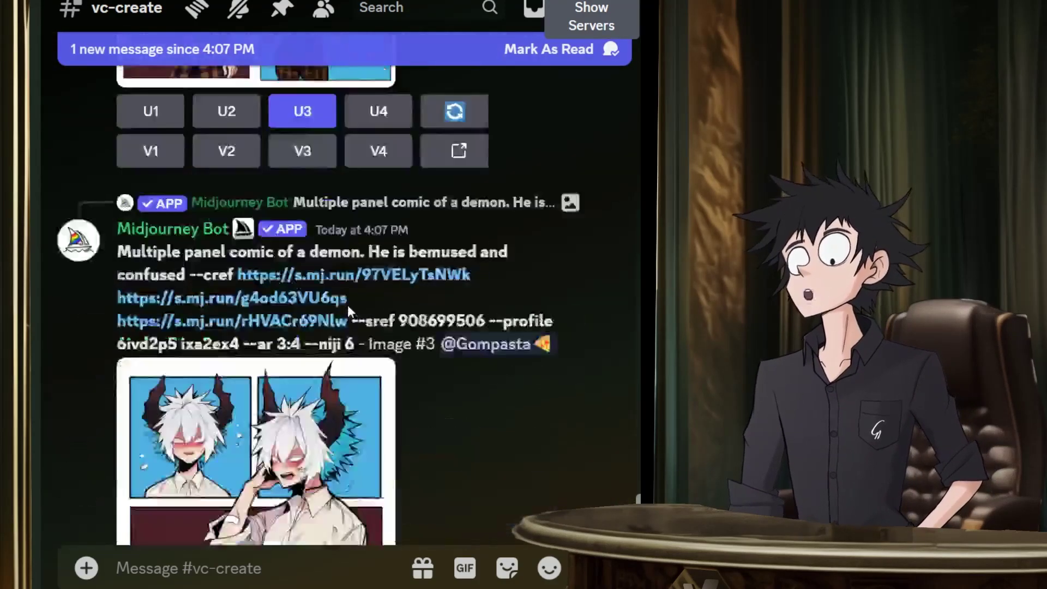
pyautogui.scroll(-10, 349, 305)
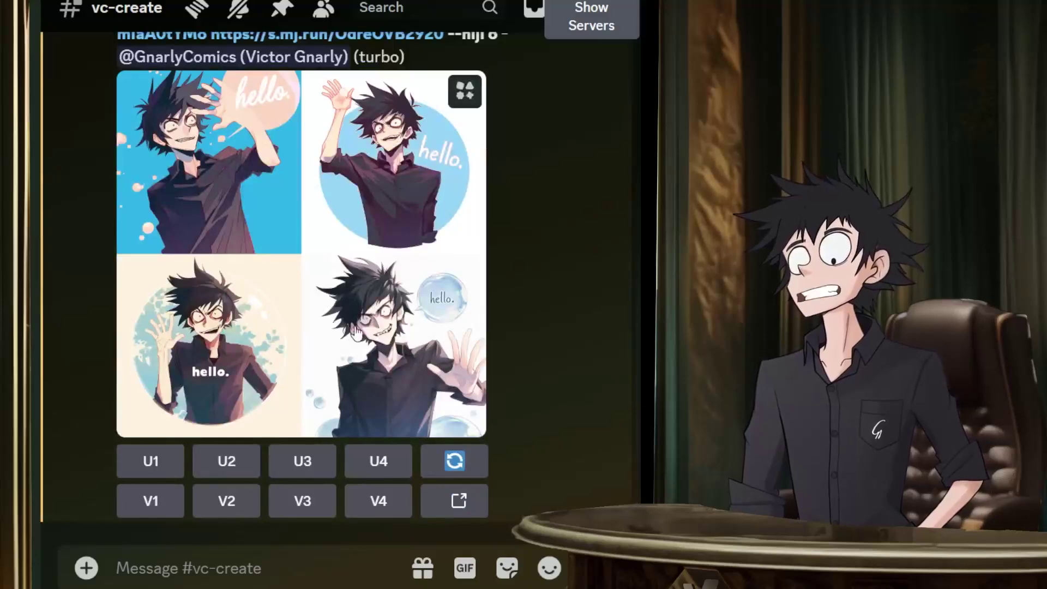
pyautogui.click(354, 329)
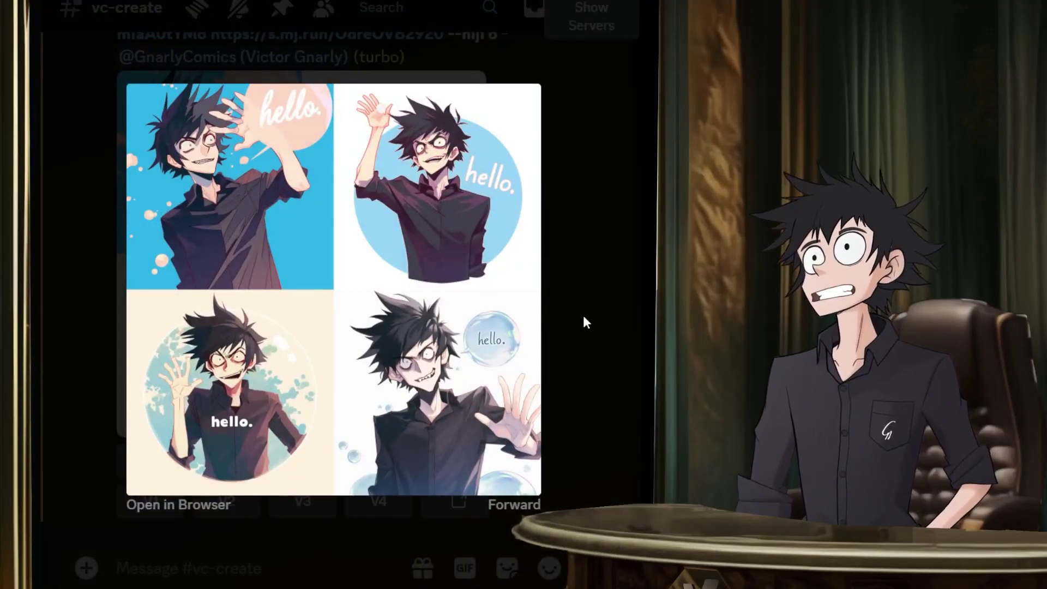
pyautogui.click(582, 301)
# Upscale the third image of the waving character grid and view the result enlarged.
pyautogui.click(300, 460)
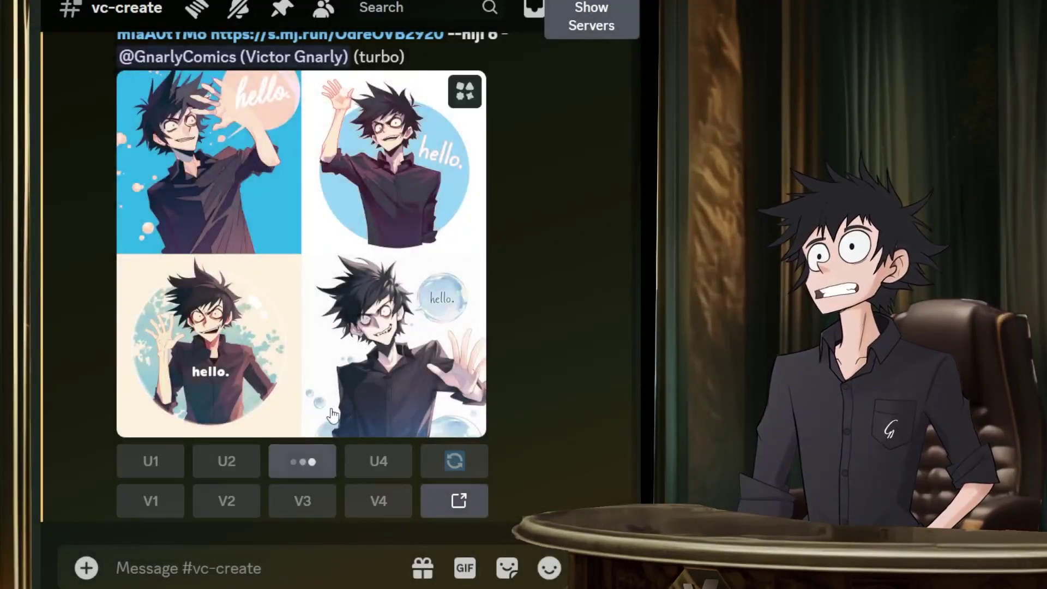
pyautogui.scroll(2, 352, 305)
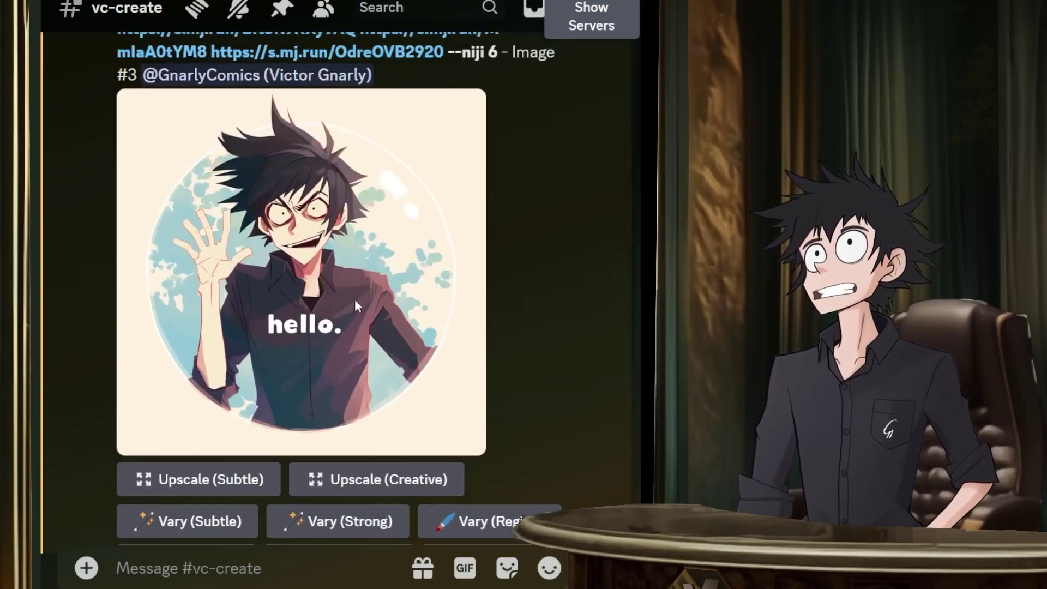
pyautogui.click(354, 298)
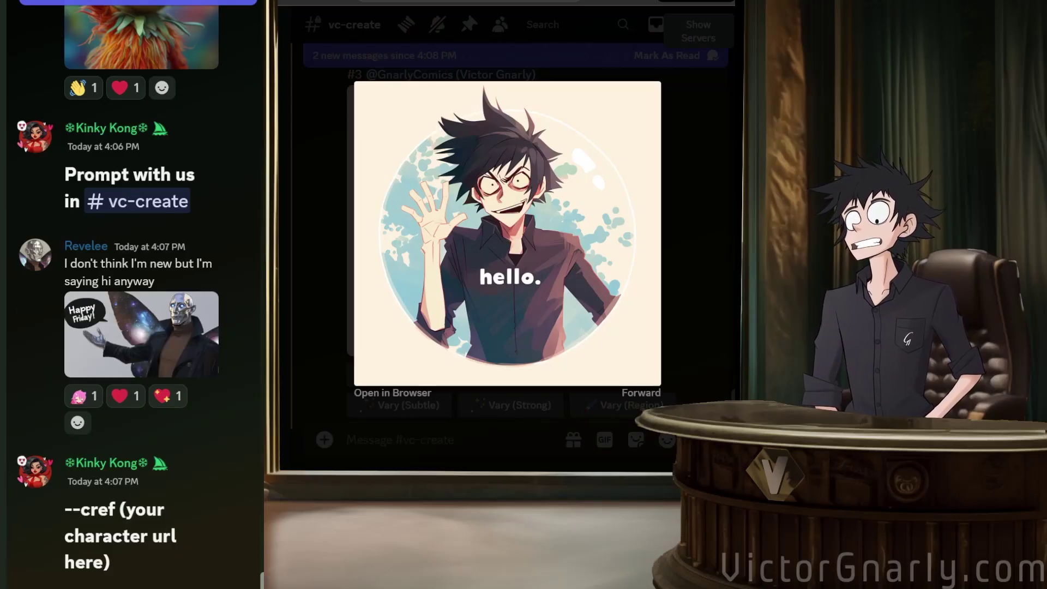
# Highlight "(your character url here)" in the --cref chat message, then close and reopen the enlarged waving image.
pyautogui.moveTo(120, 509); pyautogui.dragTo(126, 559)
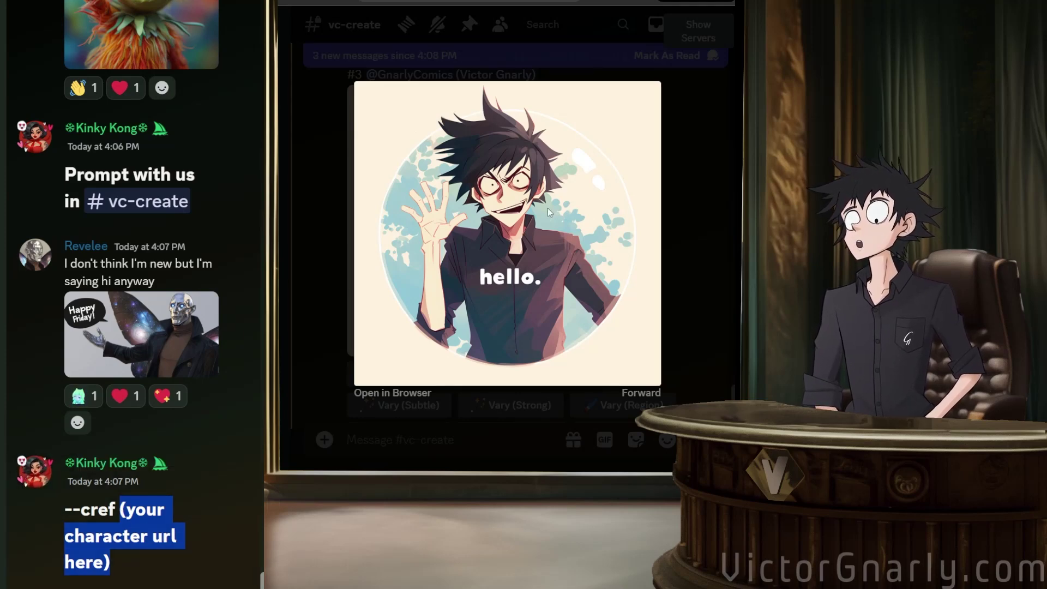
pyautogui.click(705, 248)
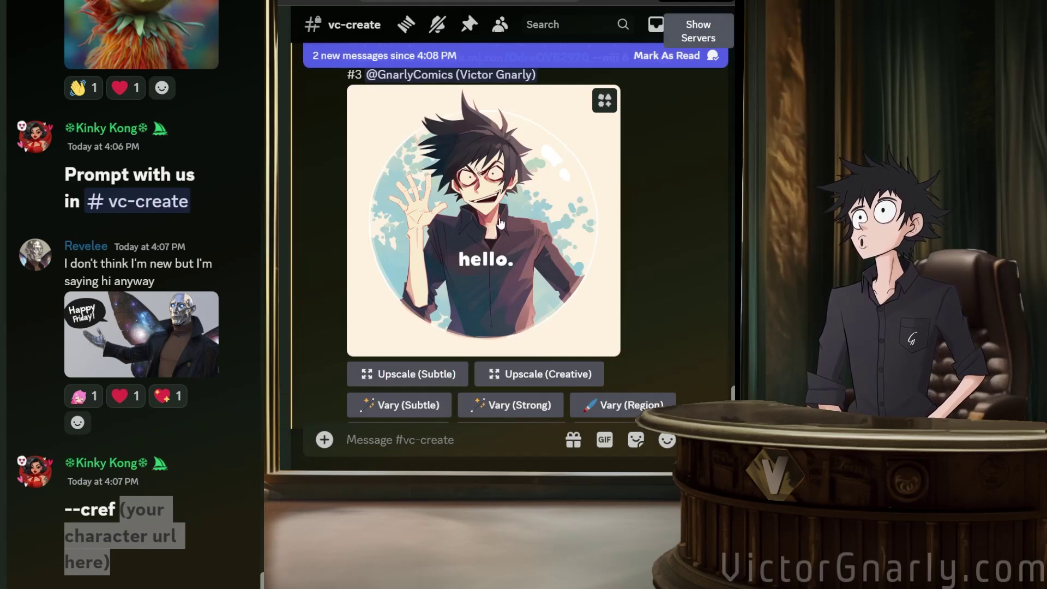
pyautogui.click(522, 233)
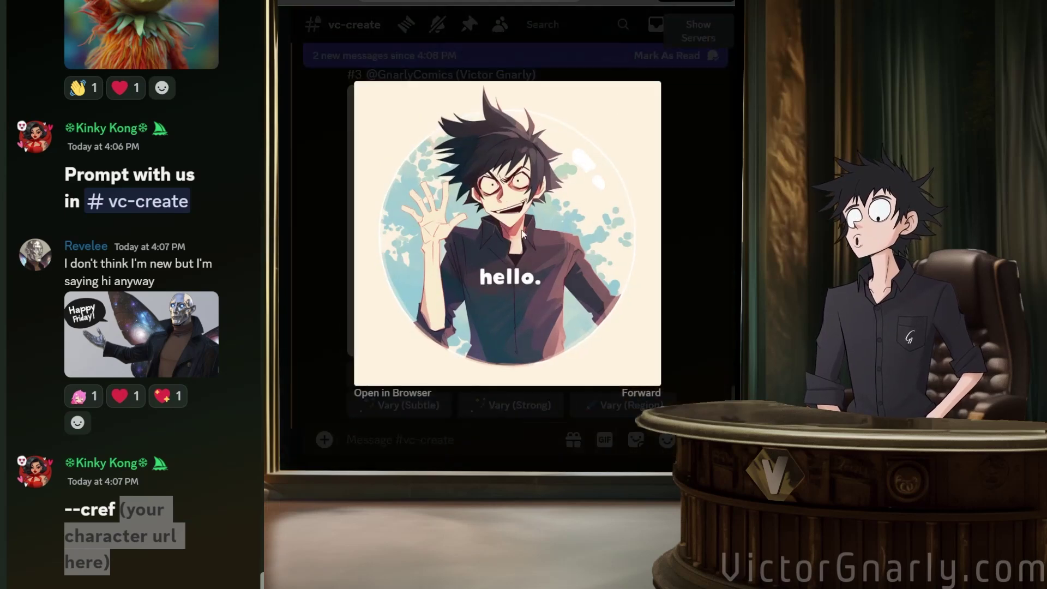
# Close the enlarged waving image and view the pirate "HELLO" grid in vc-create enlarged.
pyautogui.click(678, 247)
pyautogui.scroll(-5, 562, 243)
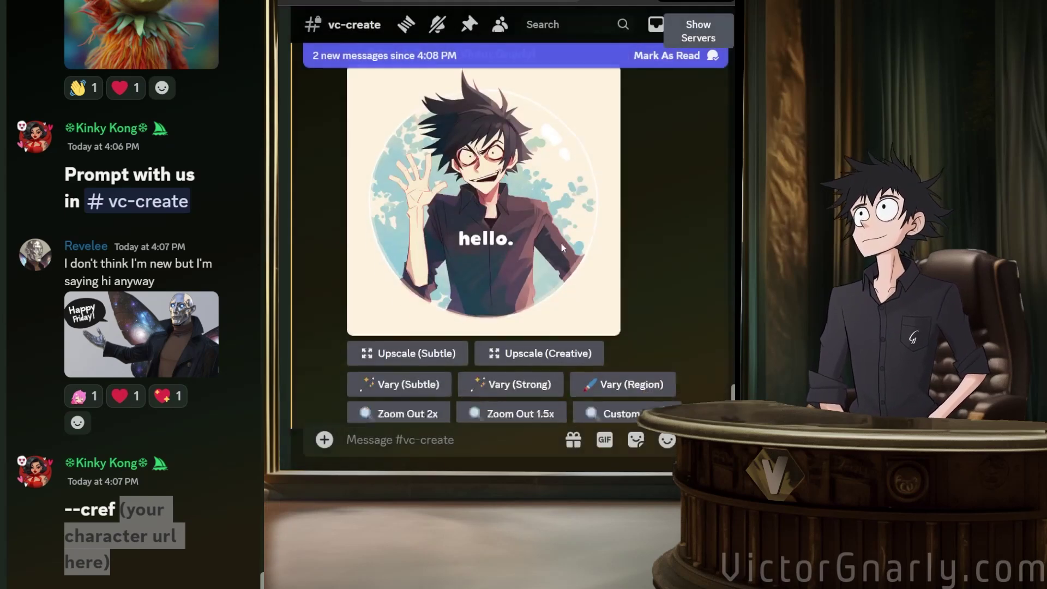
pyautogui.scroll(-2, 563, 246)
pyautogui.scroll(3, 563, 246)
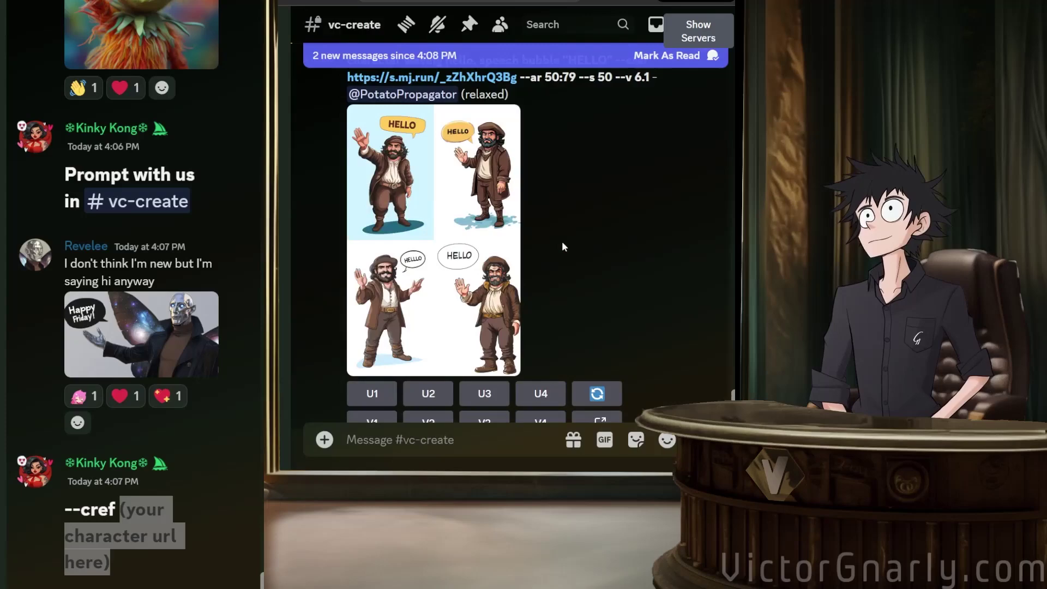
pyautogui.click(482, 234)
pyautogui.click(660, 243)
# Examine the cinema presenter prompt and the multiple-panel demon comic prompt, including their --cref links and generated grids.
pyautogui.scroll(-5, 586, 243)
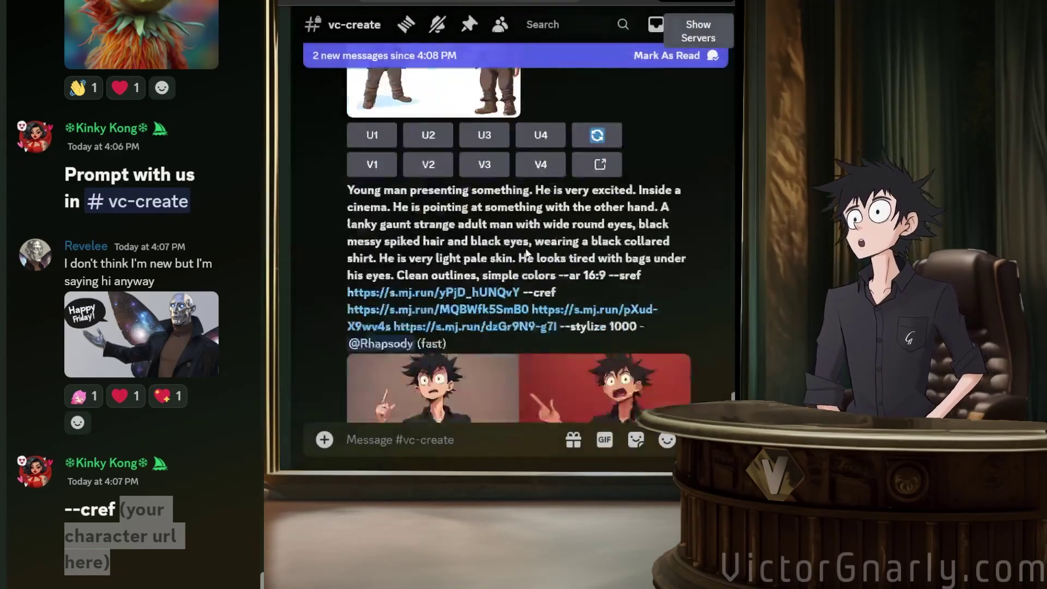
pyautogui.scroll(6, 555, 244)
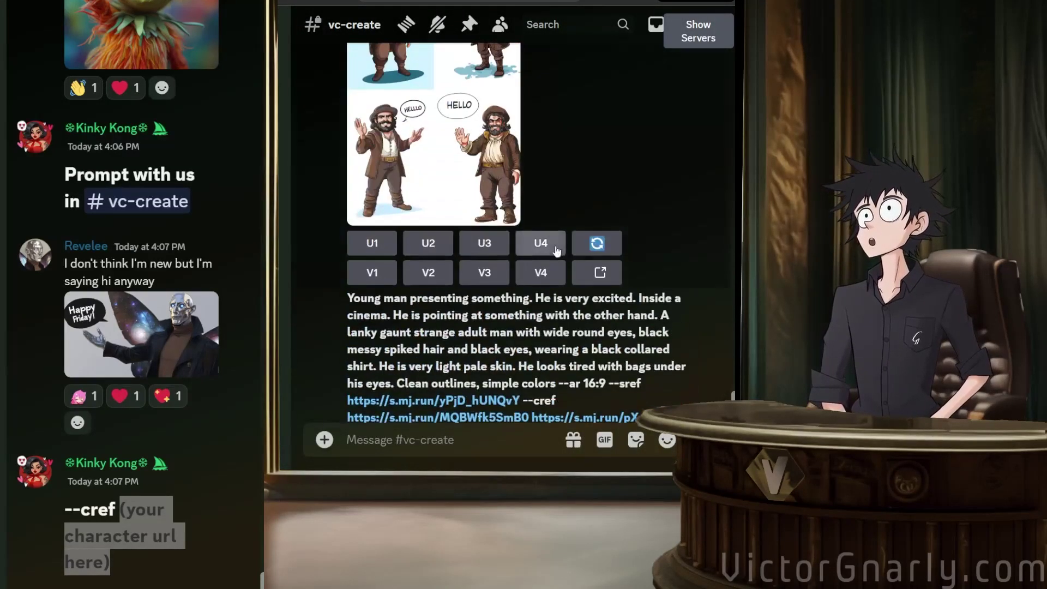
pyautogui.scroll(-10, 555, 244)
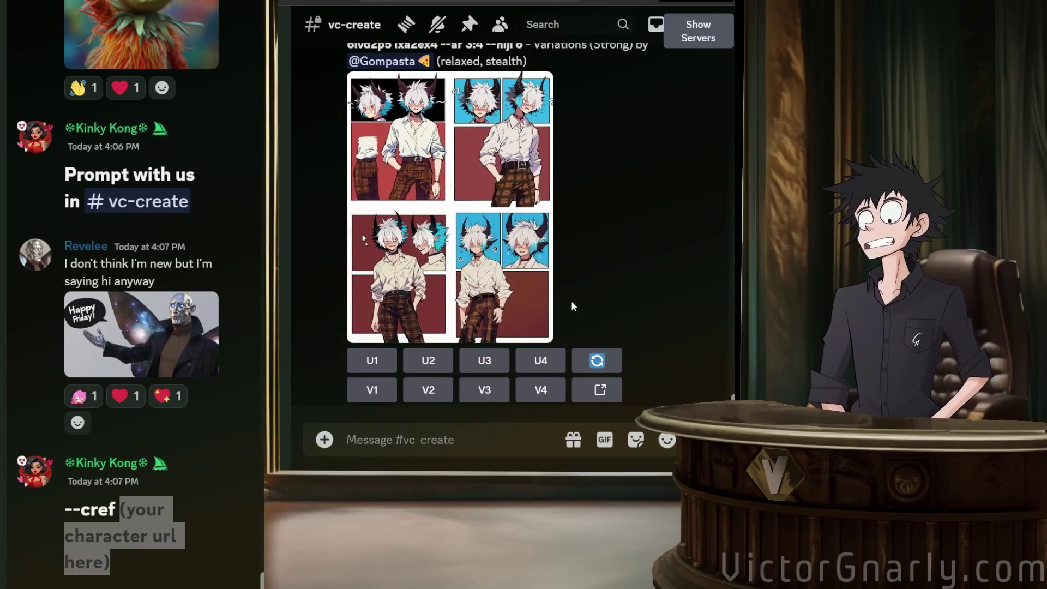
pyautogui.scroll(5, 572, 305)
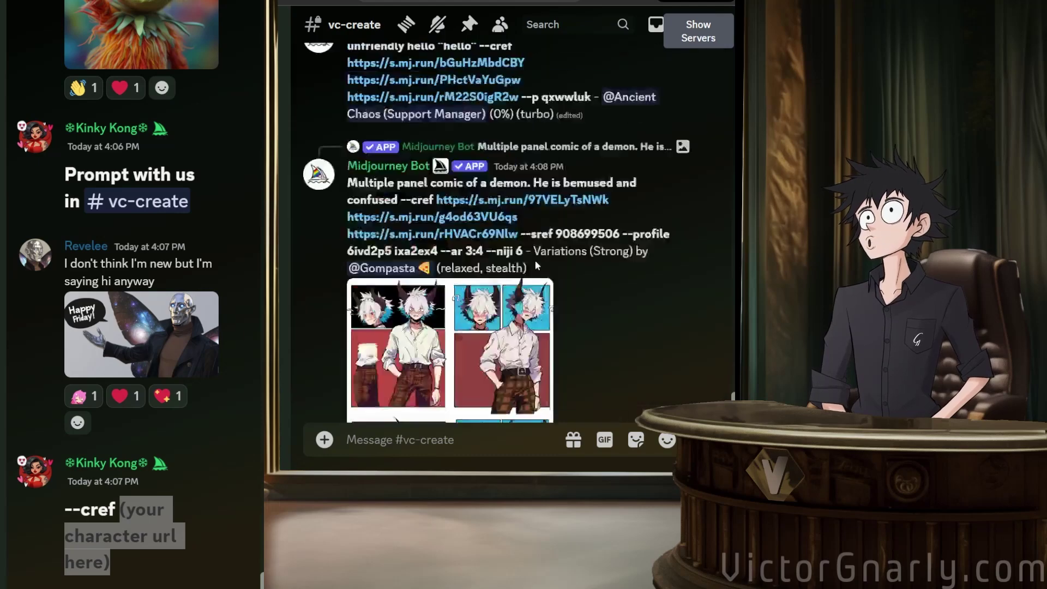
# View the hooded character's "unfriendly hello" grid enlarged, close it, and examine the version using --p qxwwluk.
pyautogui.scroll(-5, 505, 277)
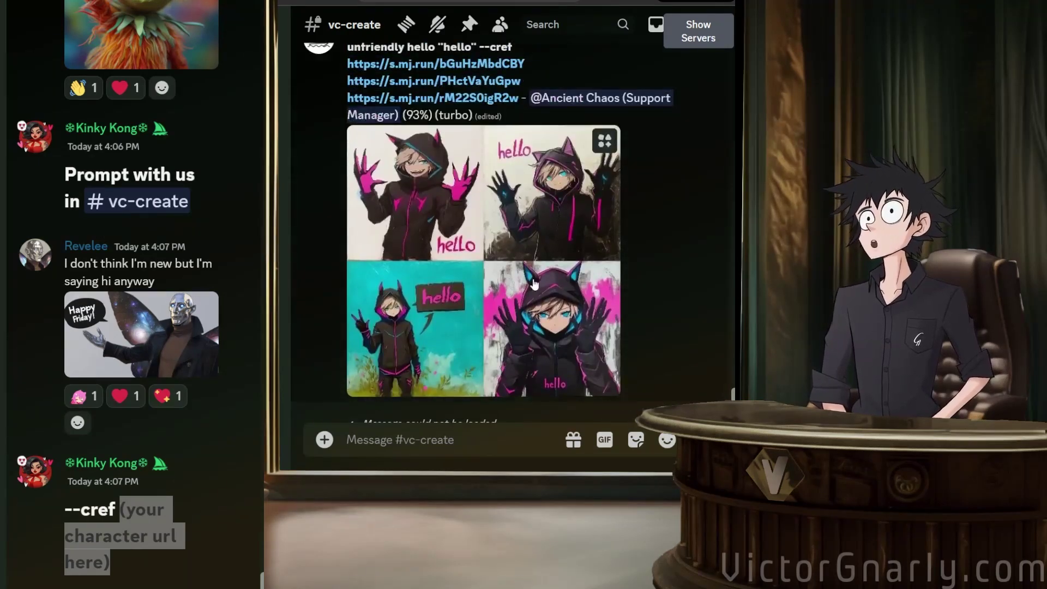
pyautogui.click(538, 280)
pyautogui.click(672, 295)
pyautogui.scroll(-5, 672, 295)
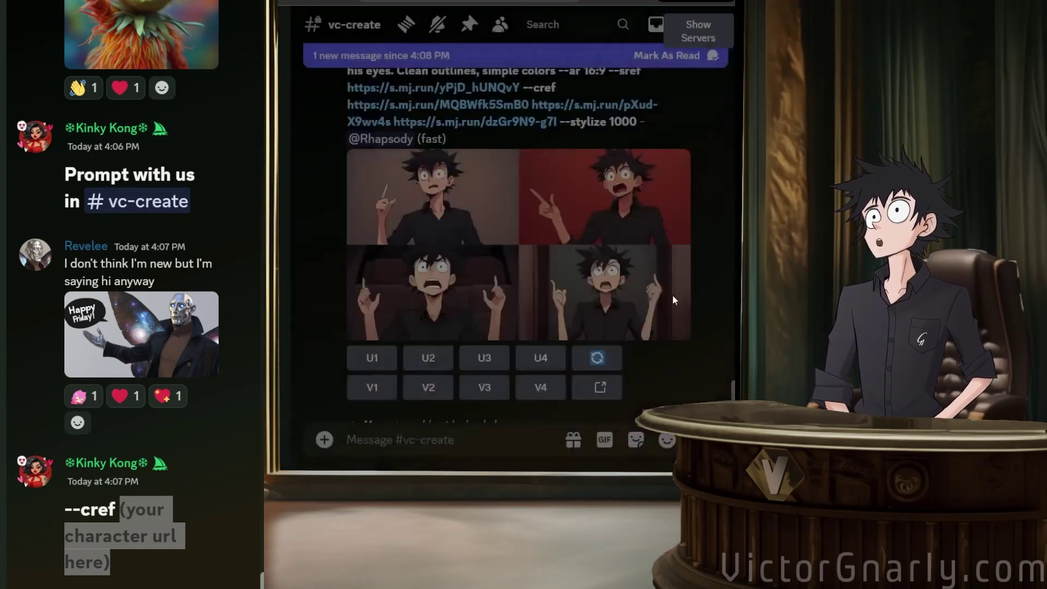
pyautogui.scroll(-5, 589, 301)
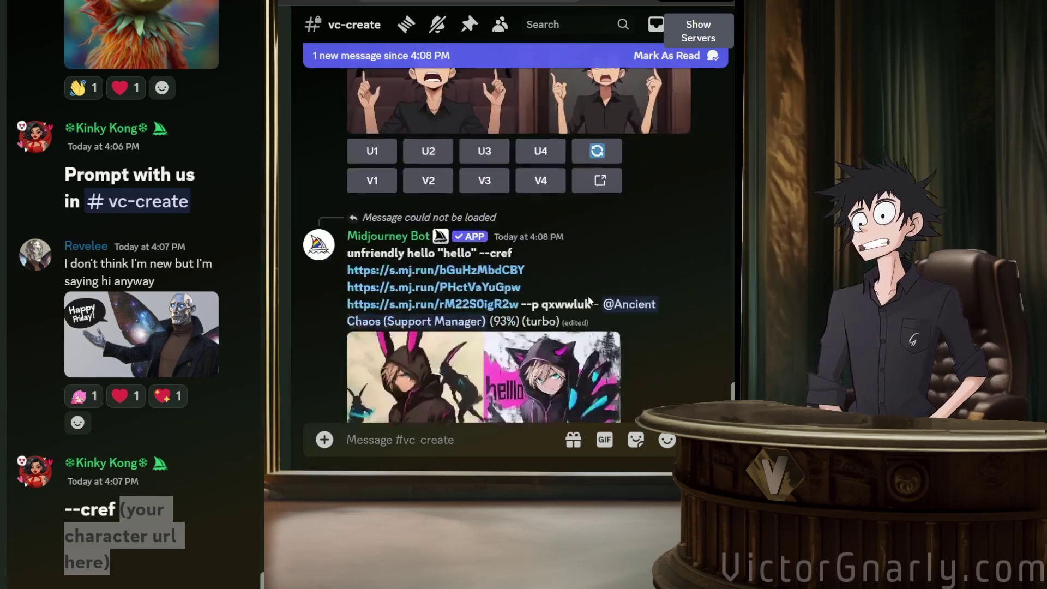
# Review the demon comic and cinema presenter grids again together with the newest hooded character results.
pyautogui.scroll(4, 590, 300)
pyautogui.scroll(-5, 588, 297)
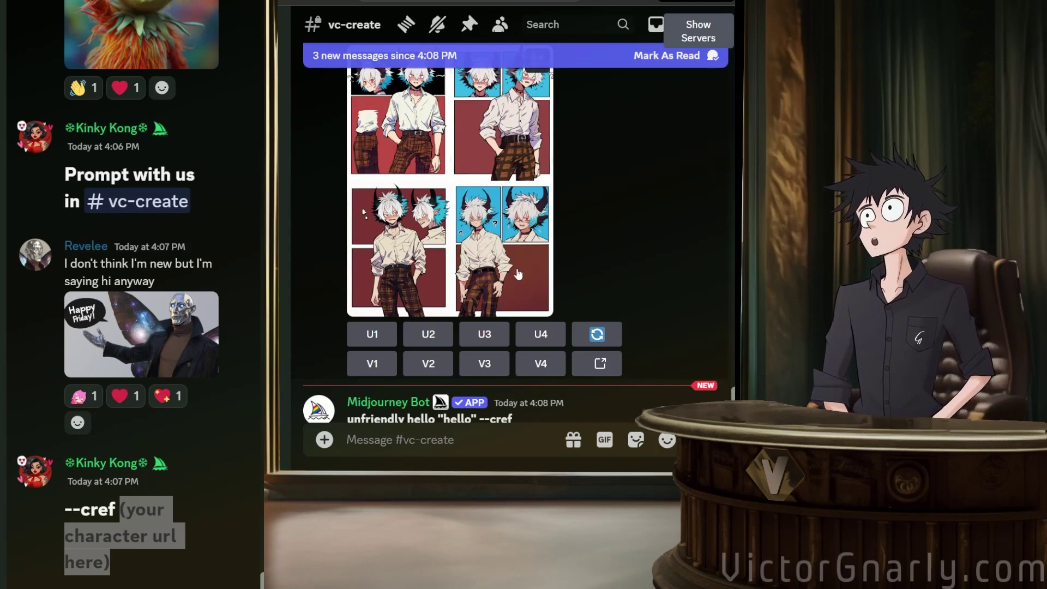
pyautogui.scroll(-5, 557, 248)
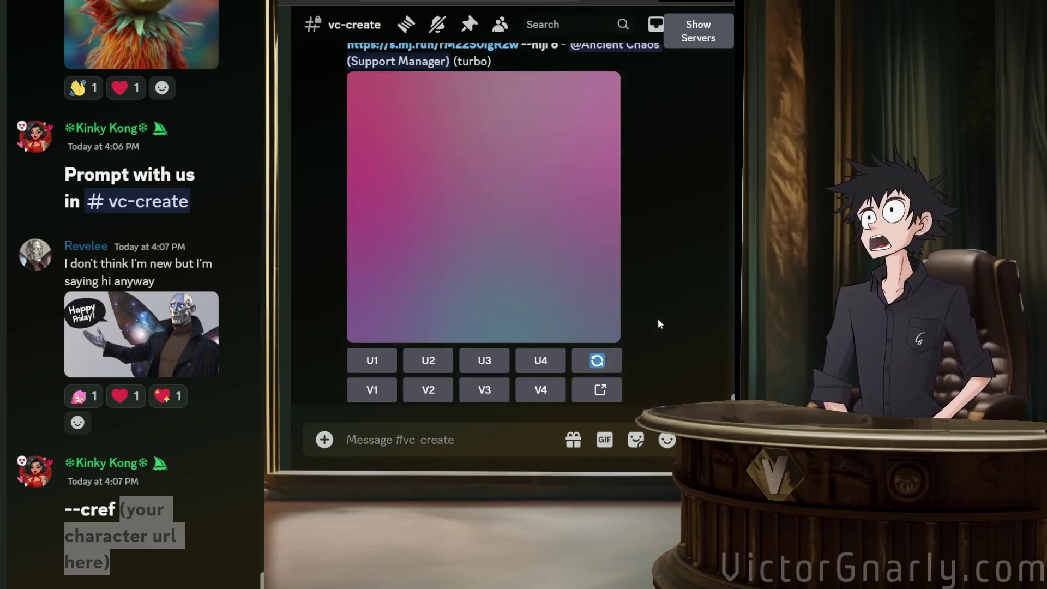
pyautogui.scroll(10, 660, 318)
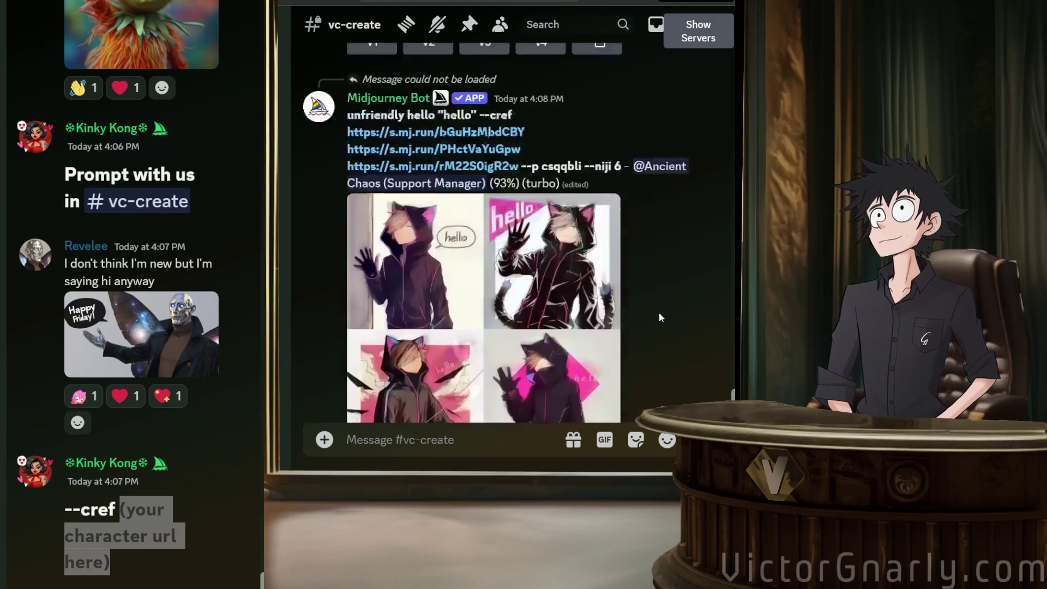
pyautogui.scroll(4, 659, 312)
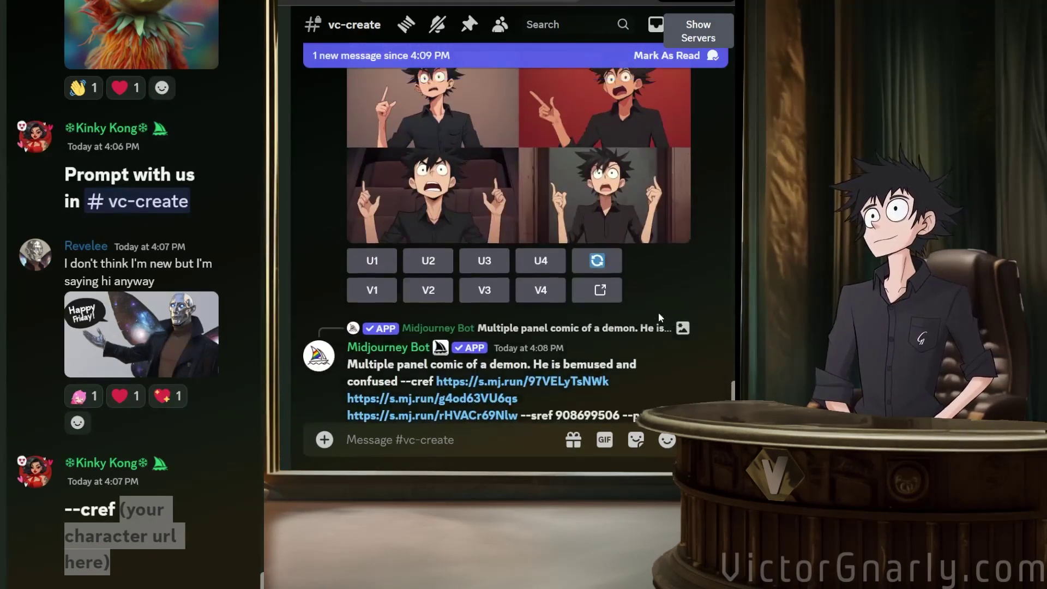
pyautogui.scroll(-6, 656, 306)
pyautogui.scroll(-5, 656, 307)
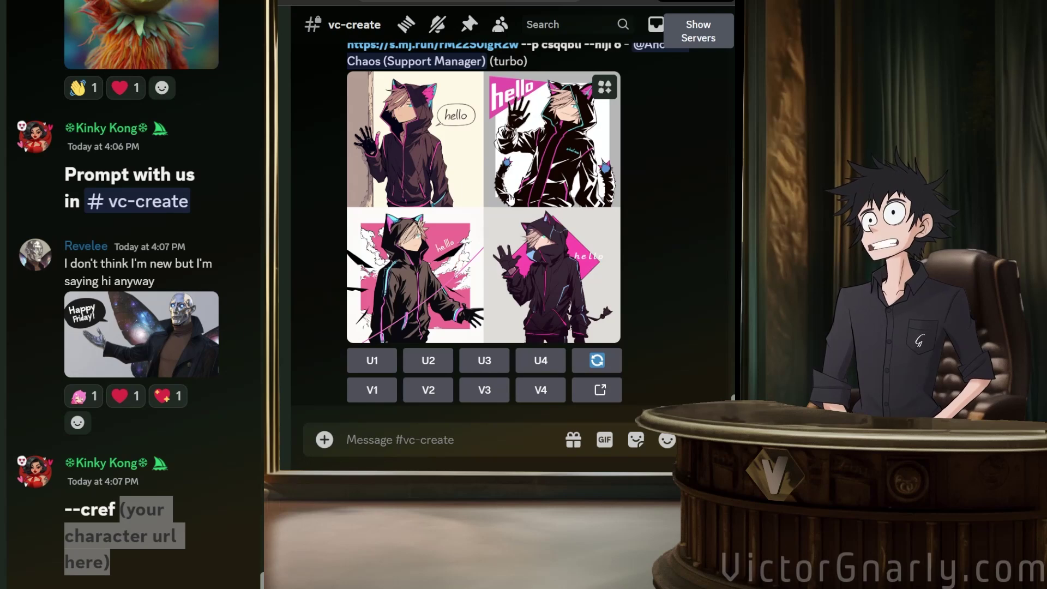
# Compare the hooded character's --niji 6 grids made with and without --p csqqbli, and check the newest "waving" prompt.
pyautogui.scroll(3, 533, 213)
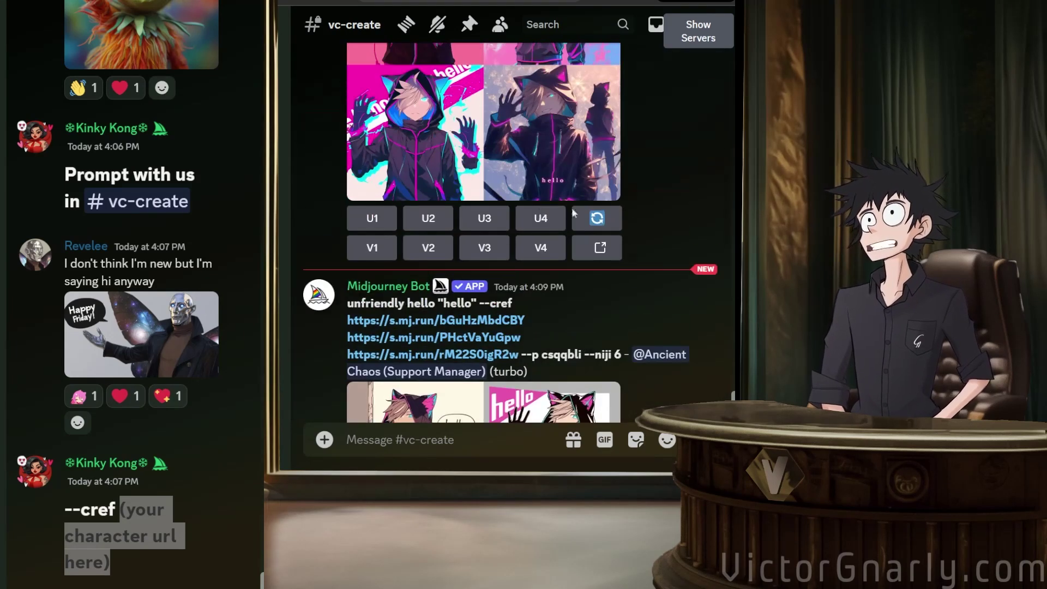
pyautogui.scroll(3, 632, 251)
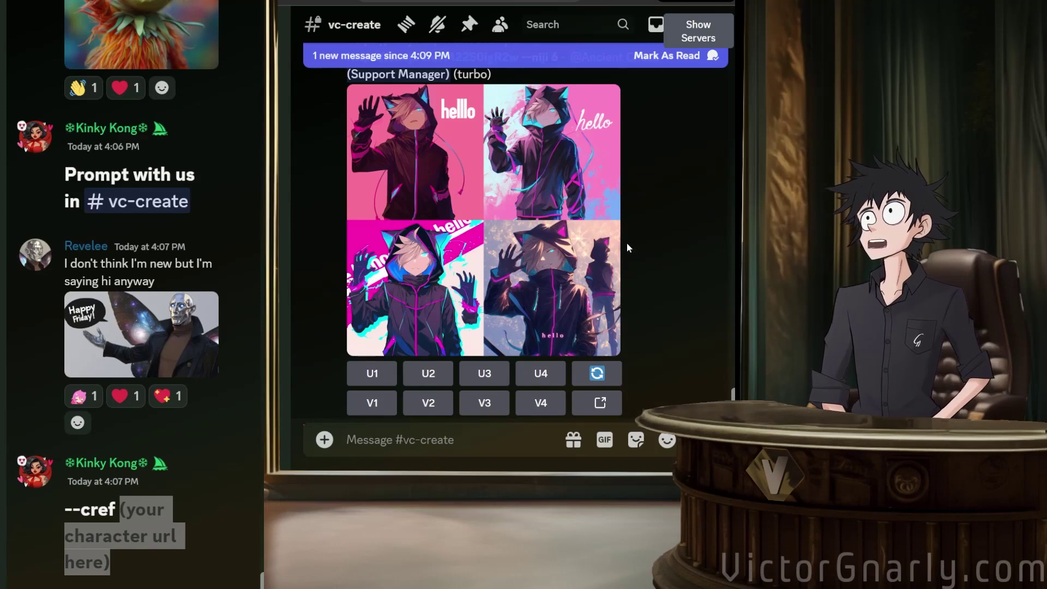
pyautogui.scroll(-10, 626, 243)
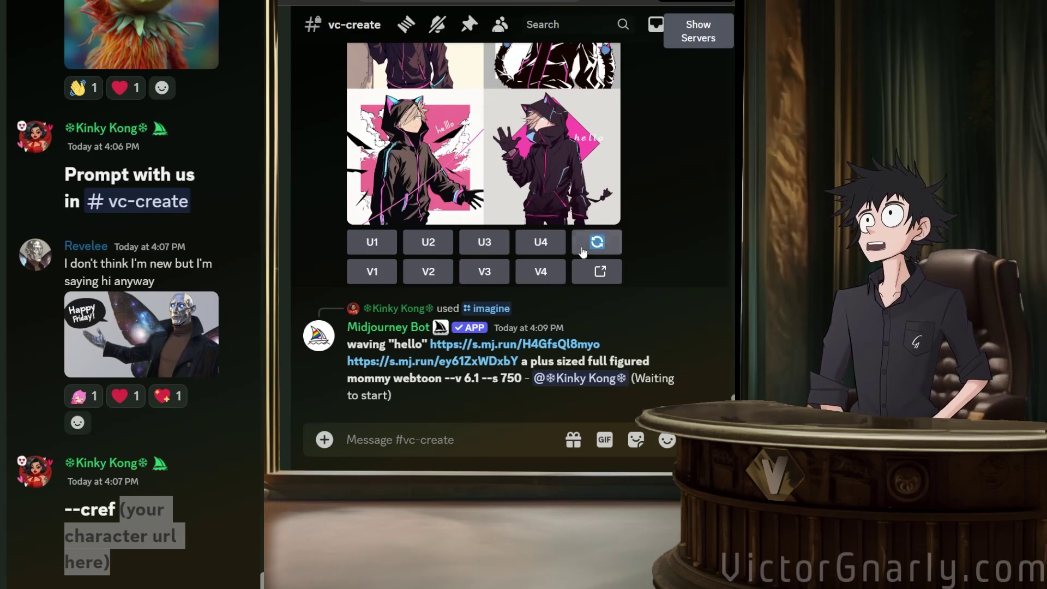
pyautogui.scroll(3, 611, 246)
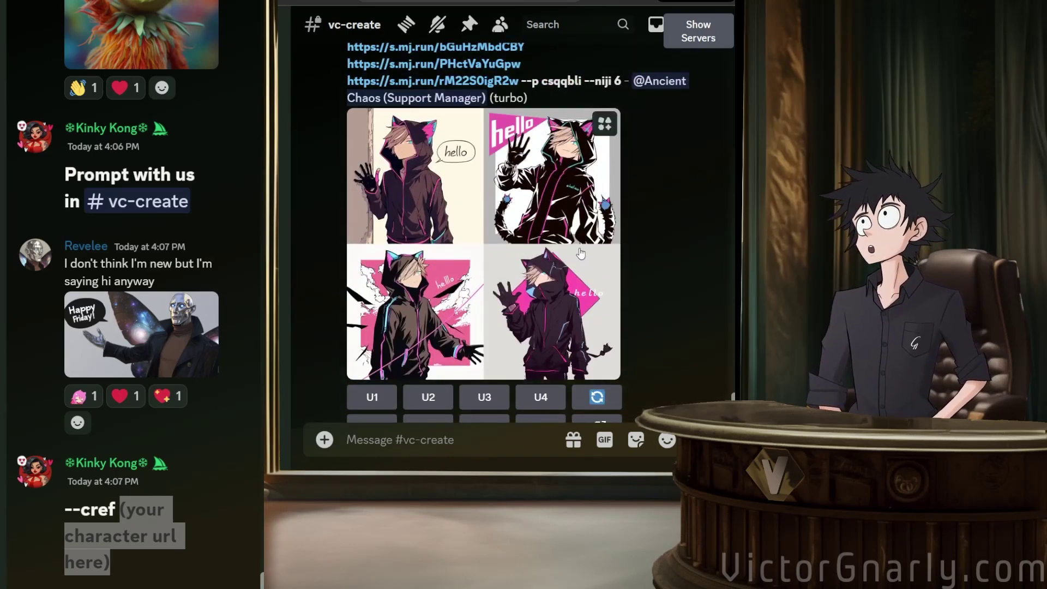
pyautogui.scroll(-3, 580, 253)
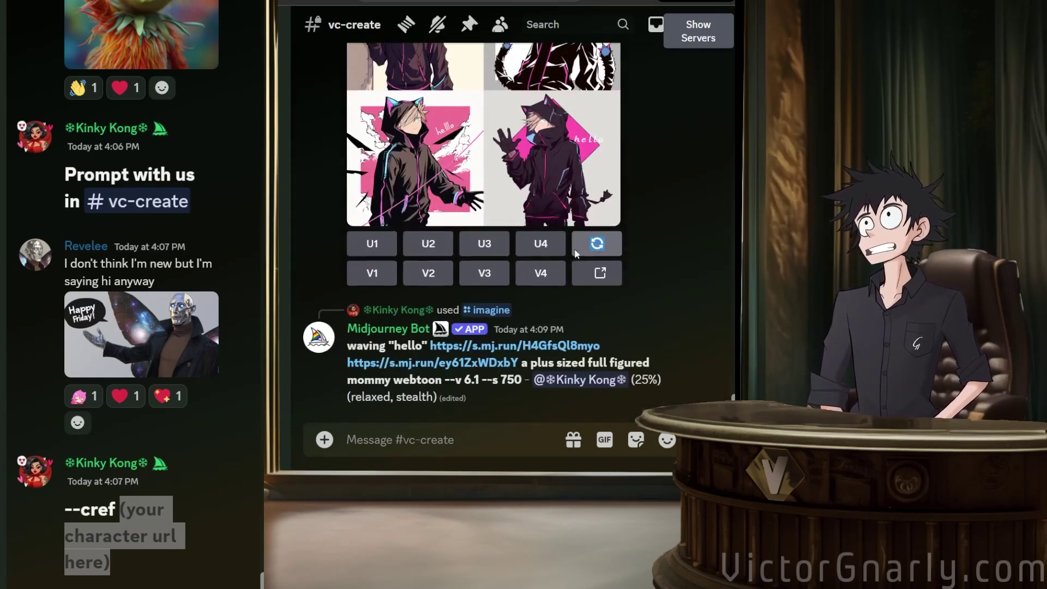
pyautogui.scroll(3, 578, 251)
pyautogui.scroll(-3, 572, 251)
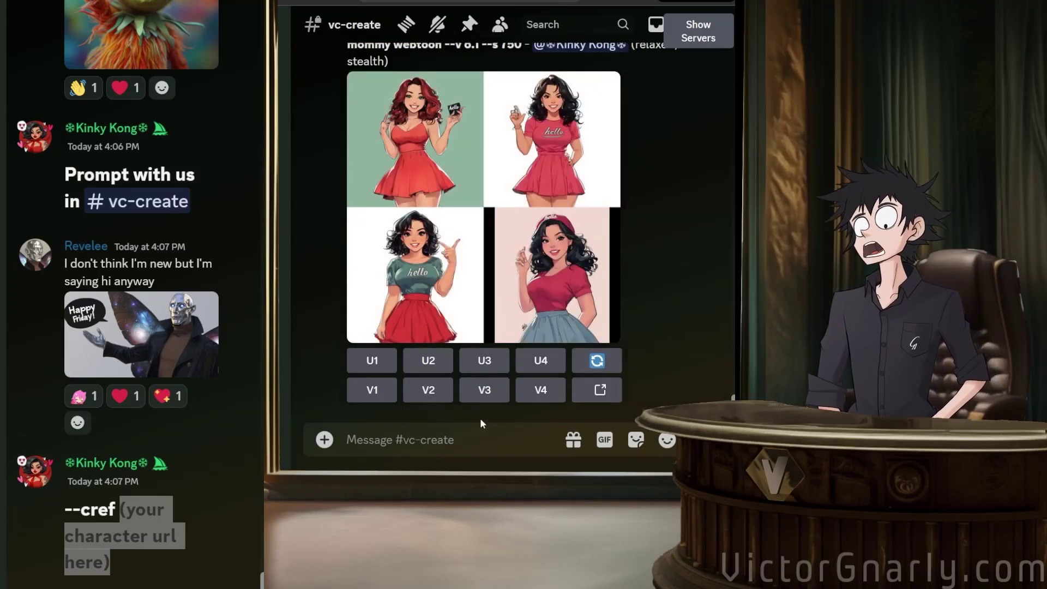
pyautogui.click(437, 440)
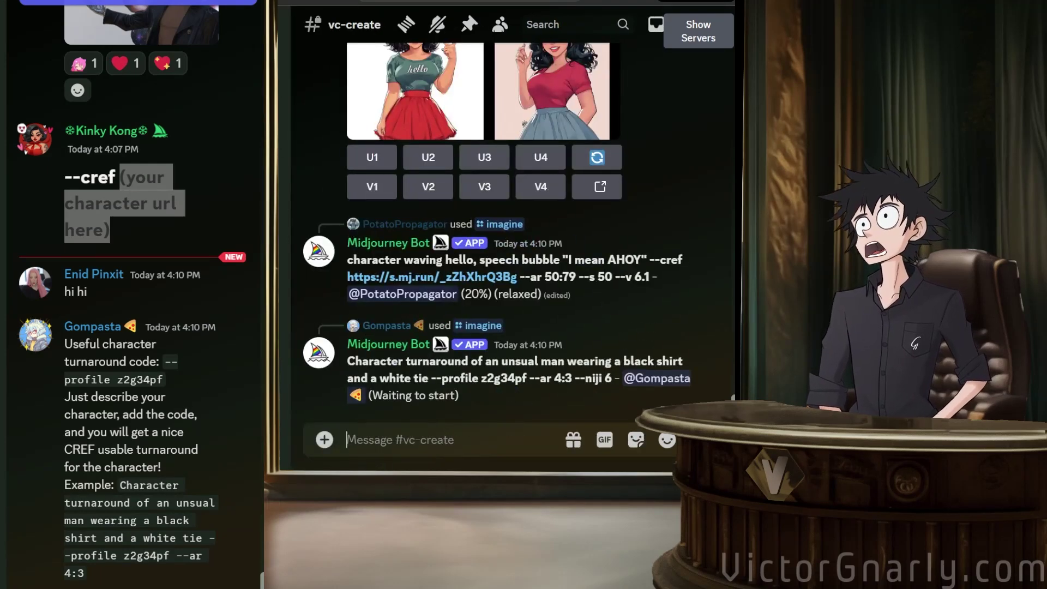
pyautogui.moveTo(280, 214)
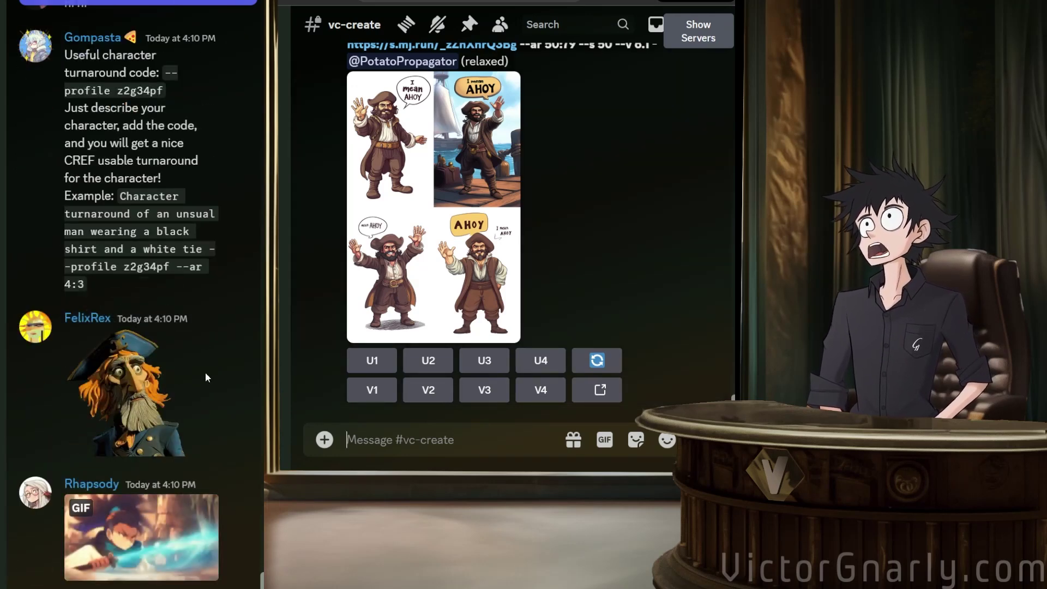
pyautogui.moveTo(227, 375)
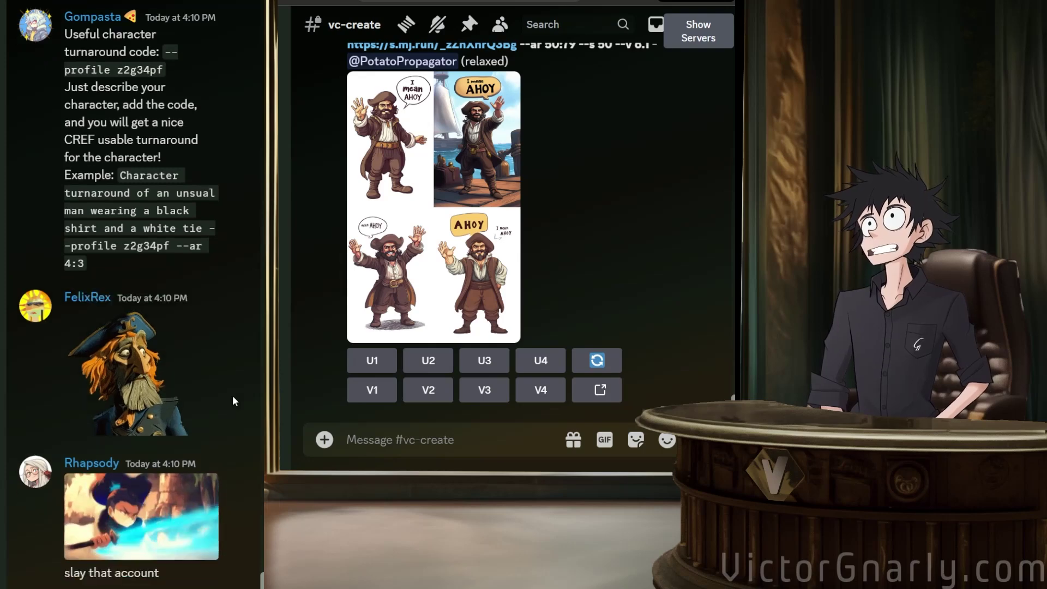
pyautogui.moveTo(243, 418)
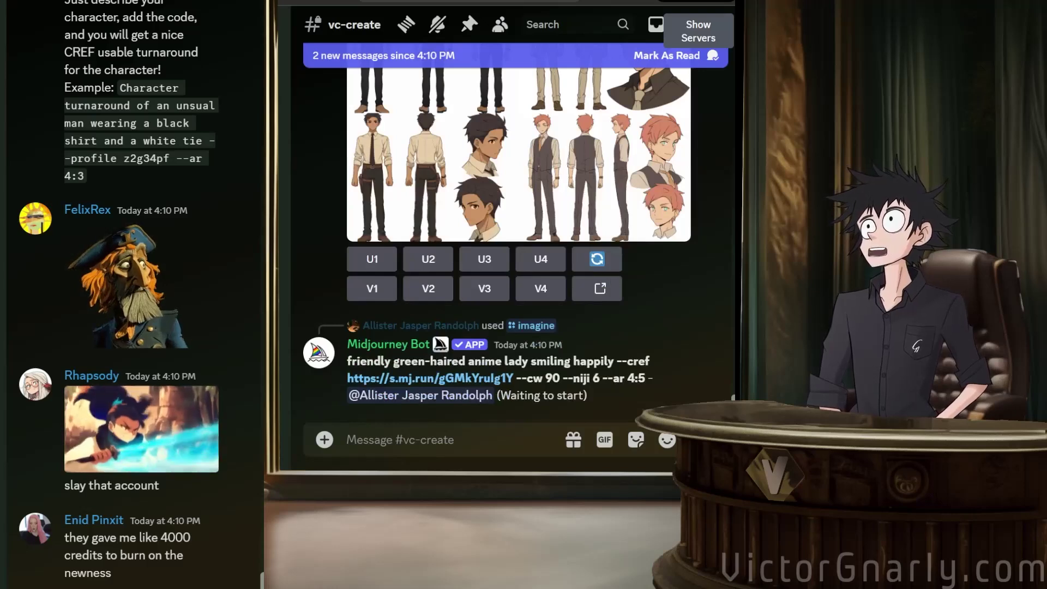
pyautogui.moveTo(225, 503)
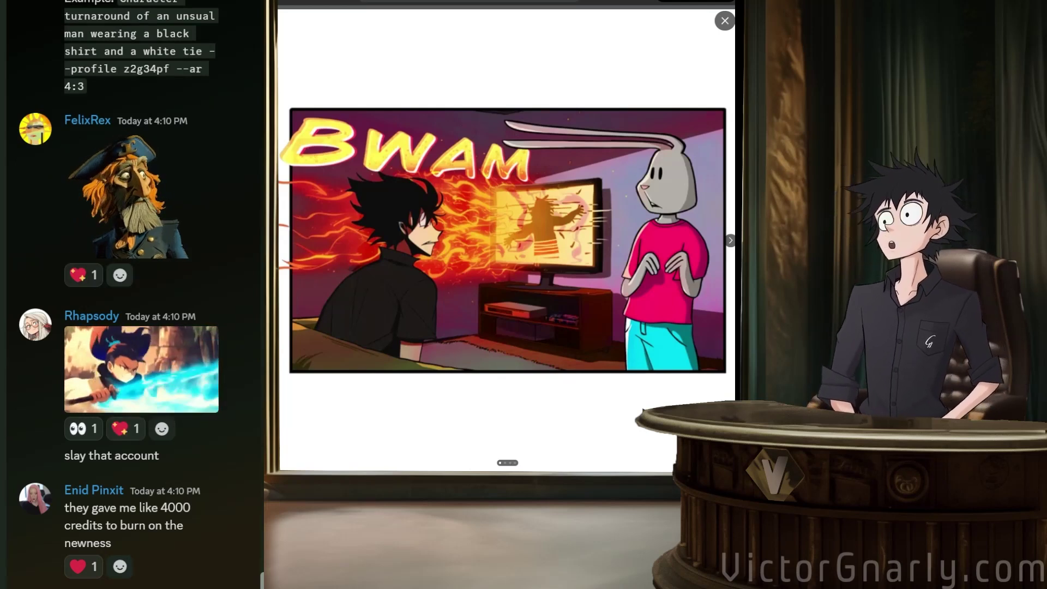
pyautogui.hotkey('ctrl', 'v')
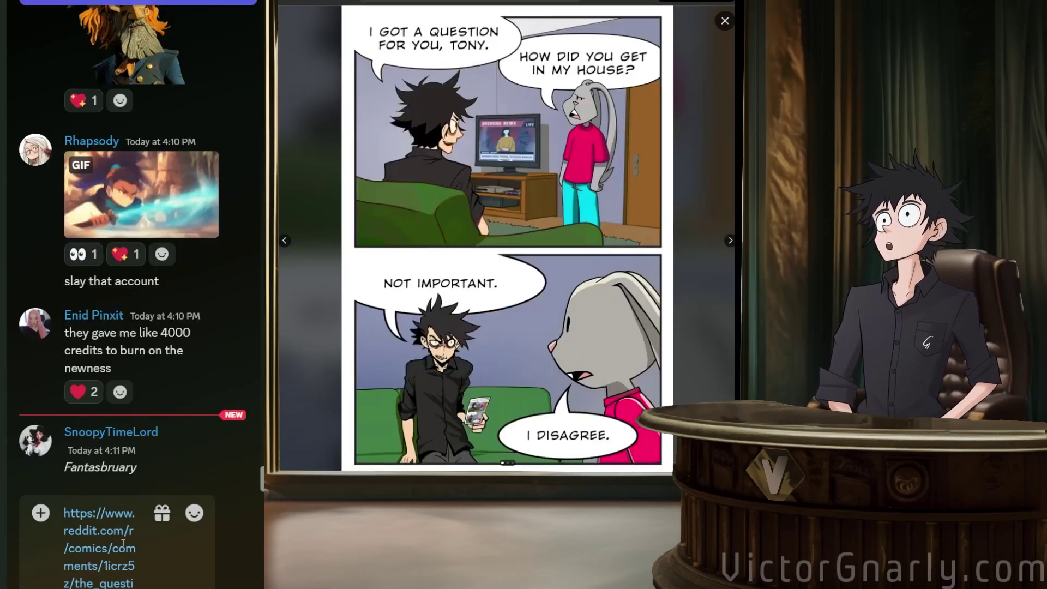
pyautogui.tripleClick(92, 573)
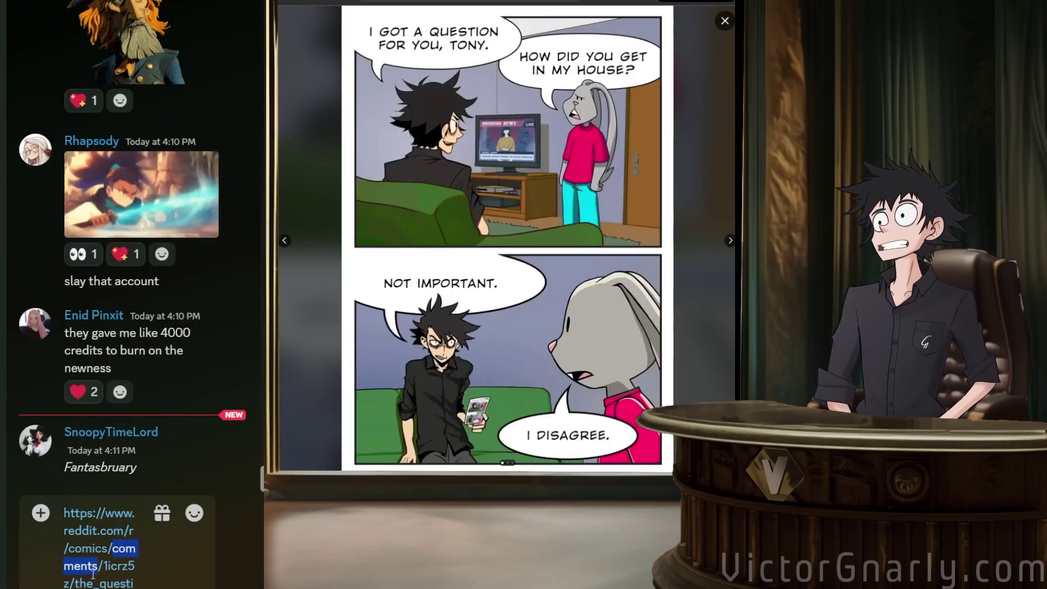
pyautogui.hotkey('ctrl', 'x')
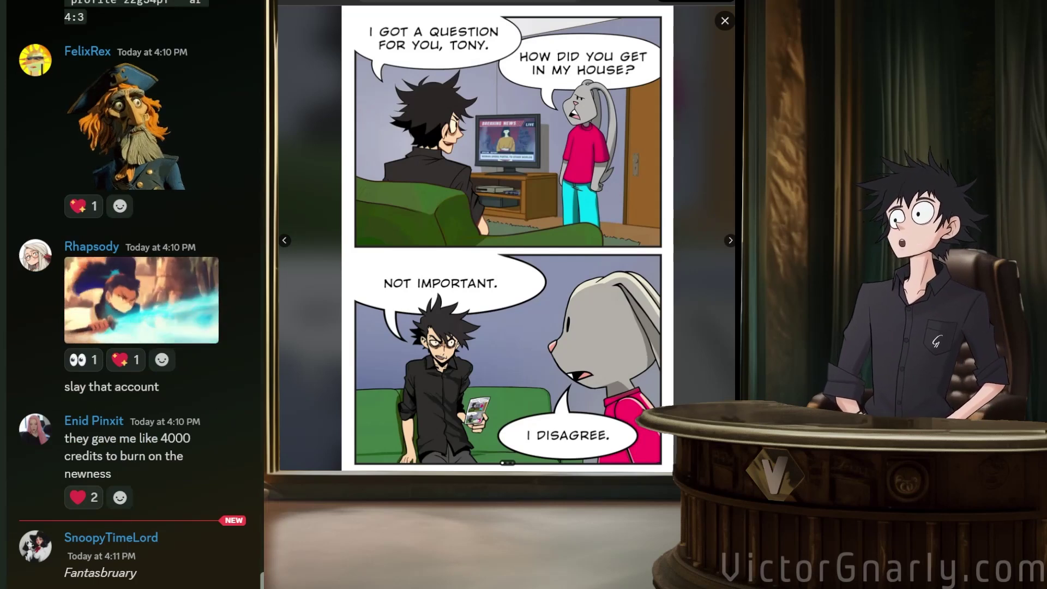
# Post the Reddit links to "The Question (ft GracelandWest)" and "The Question (pt 2/?)" as two messages in the Discord chat.
pyautogui.hotkey('ctrl', 'v')
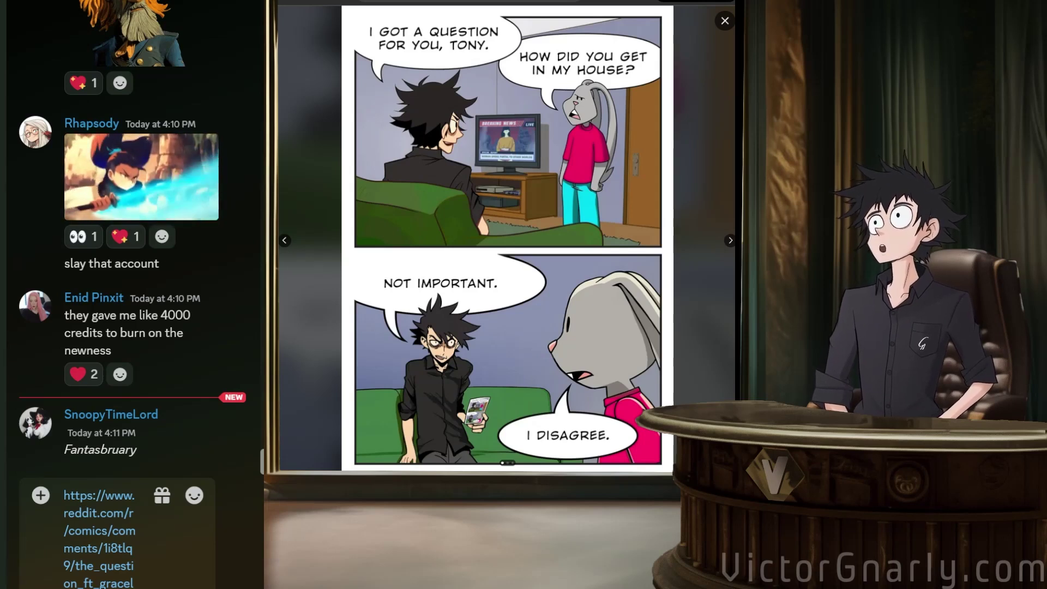
pyautogui.press('Return')
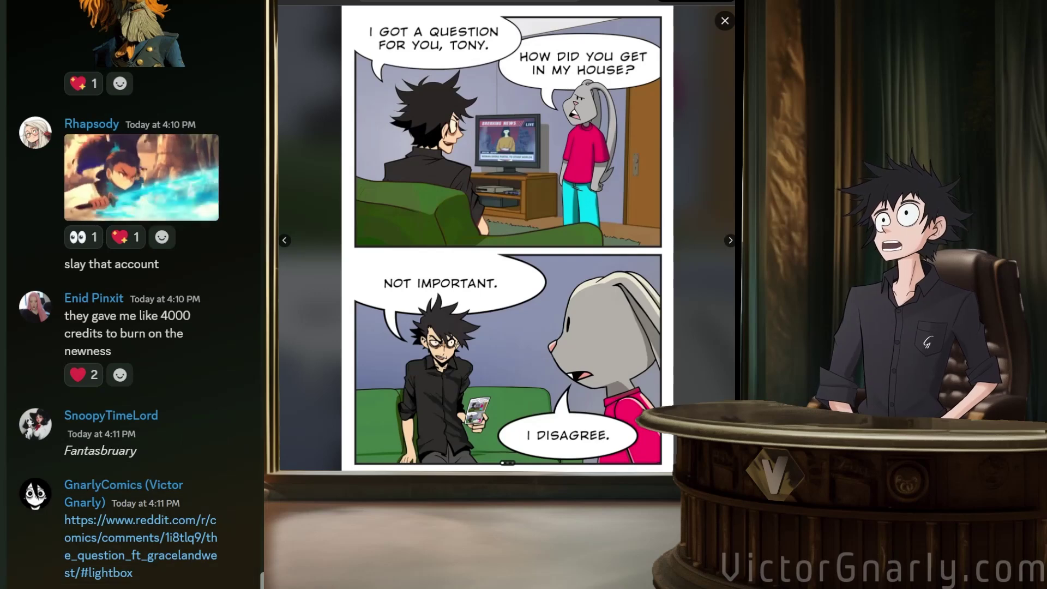
pyautogui.press('Right')
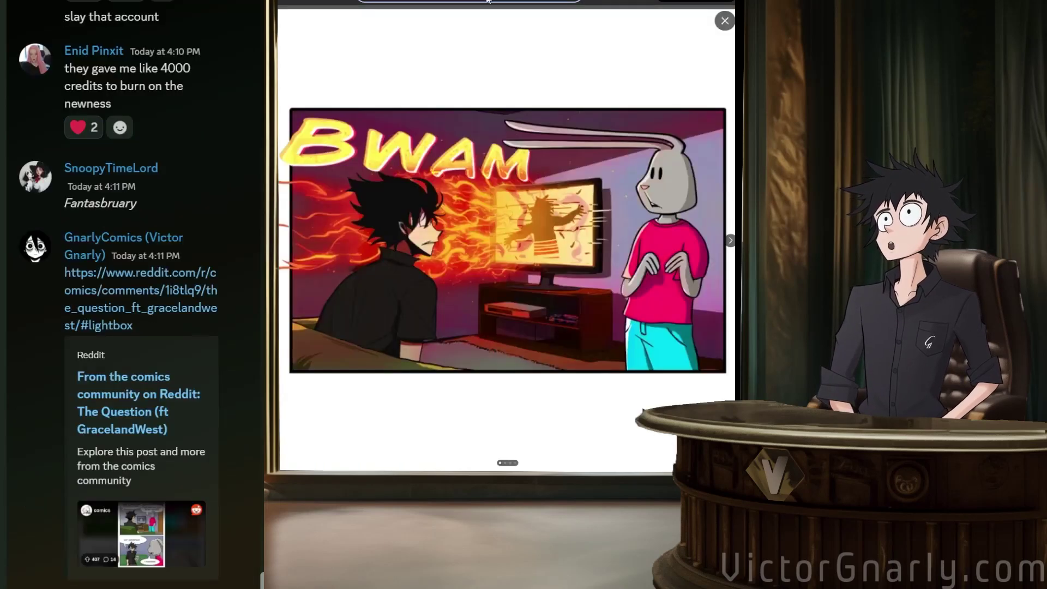
pyautogui.hotkey('ctrl', 'v')
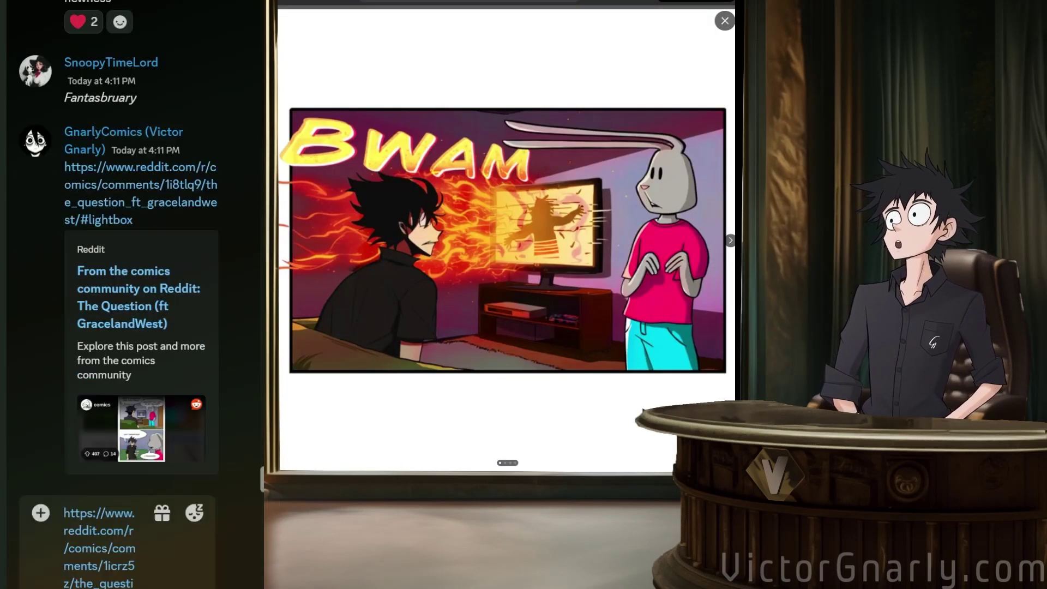
pyautogui.press('Return')
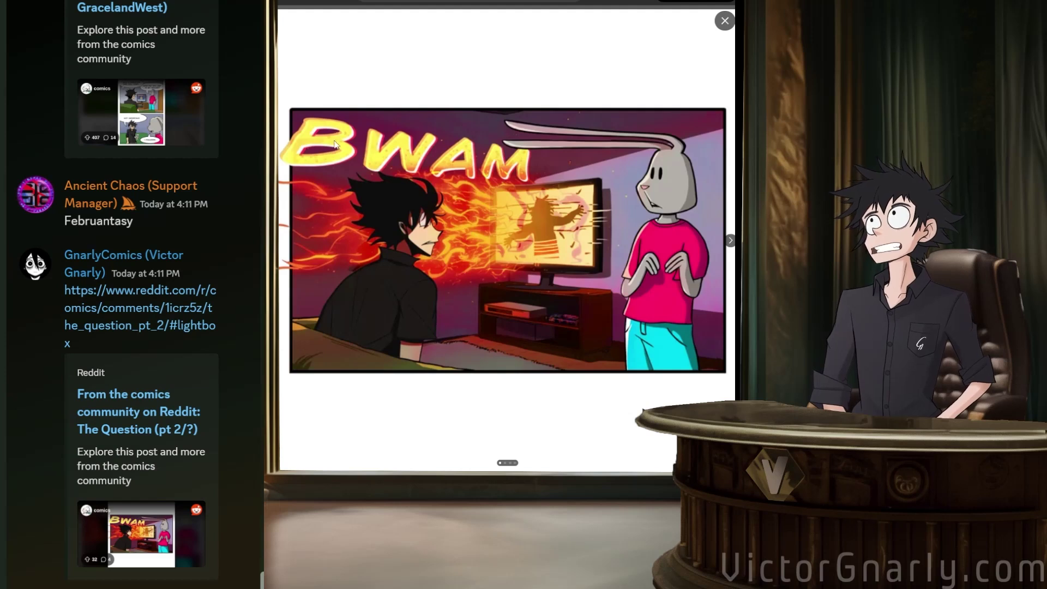
# Return to the first "The Question" comic on Reddit and advance to its next page.
pyautogui.press('Right')
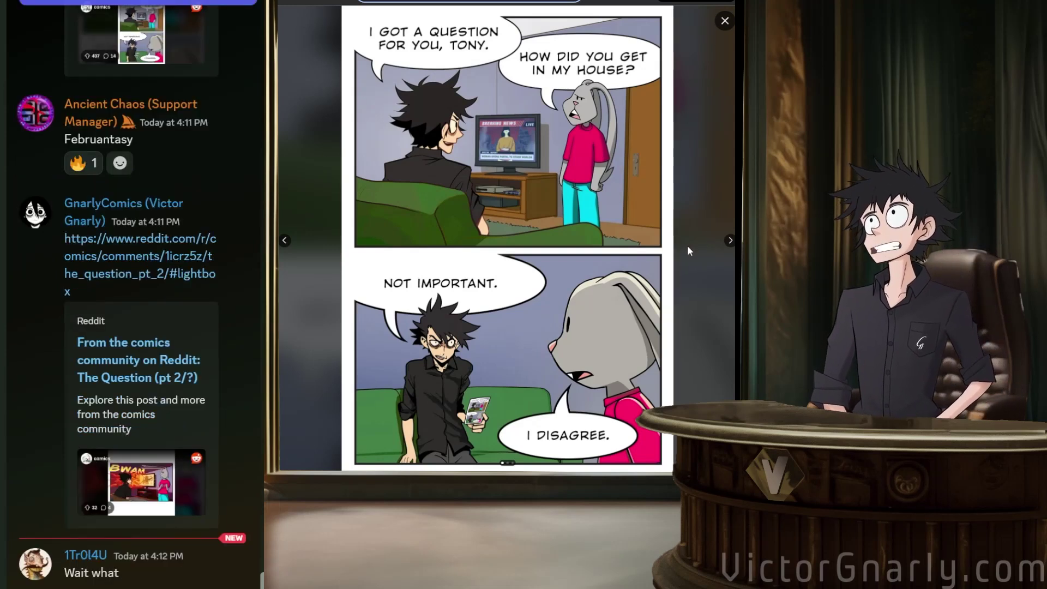
pyautogui.click(727, 240)
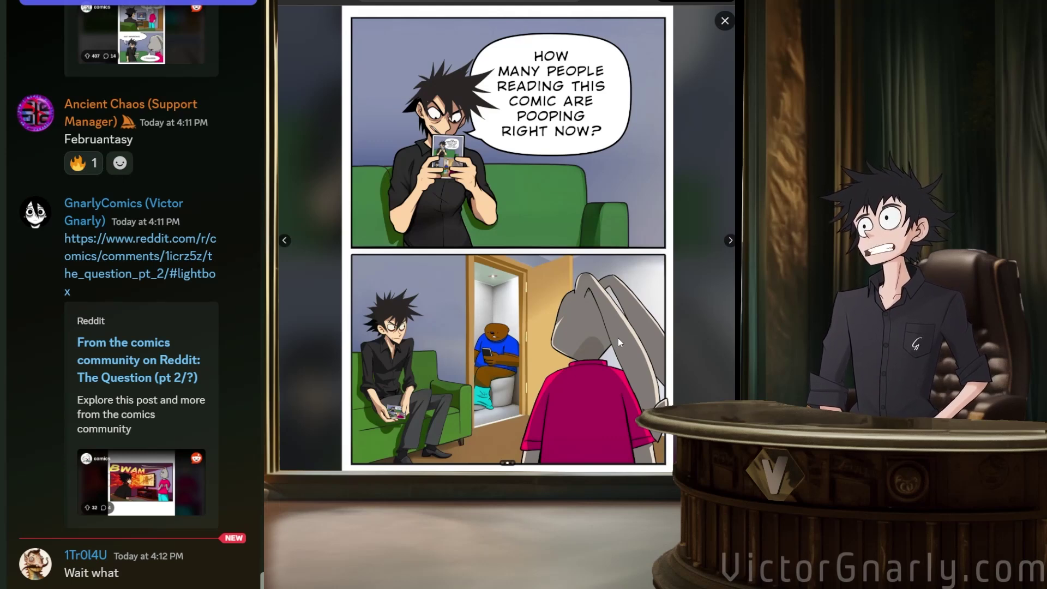
# Finish the first "The Question" comic on Reddit, page through "The Question (pt 2/?)" to its final panel, and close the viewer.
pyautogui.click(731, 243)
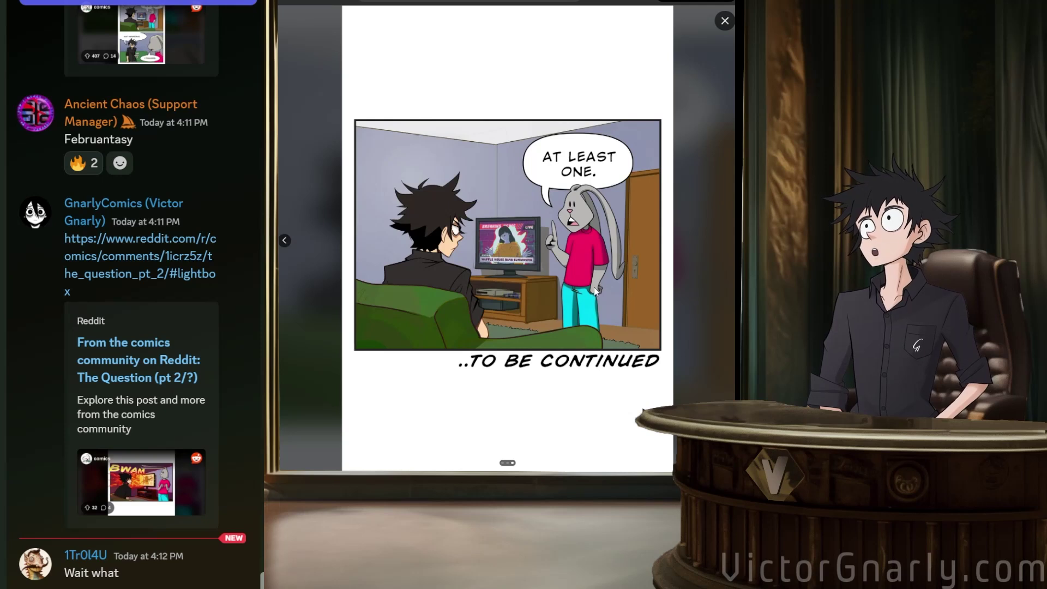
pyautogui.click(524, 1)
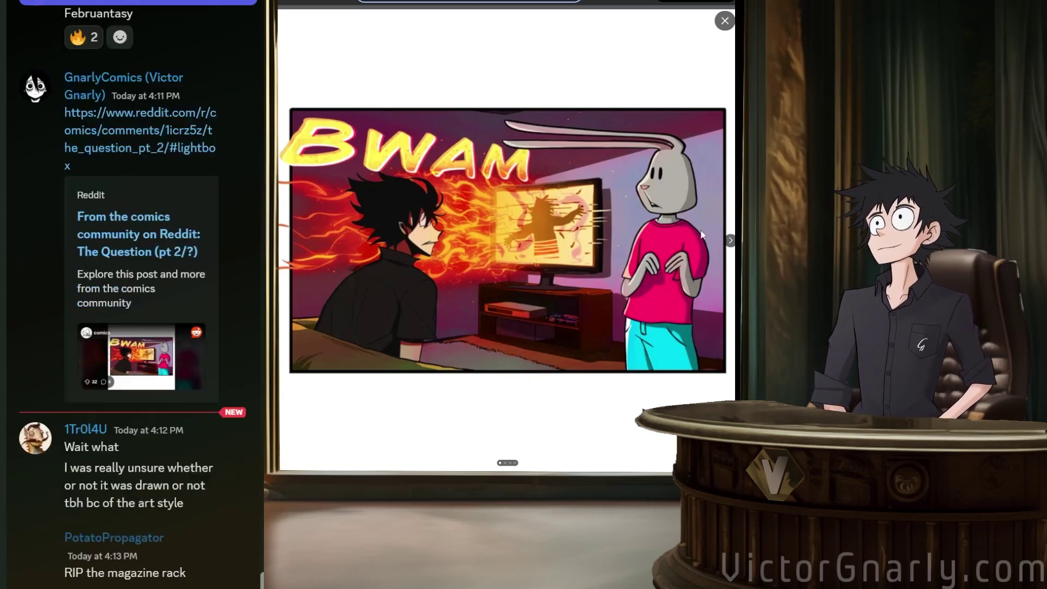
pyautogui.click(729, 241)
pyautogui.click(730, 241)
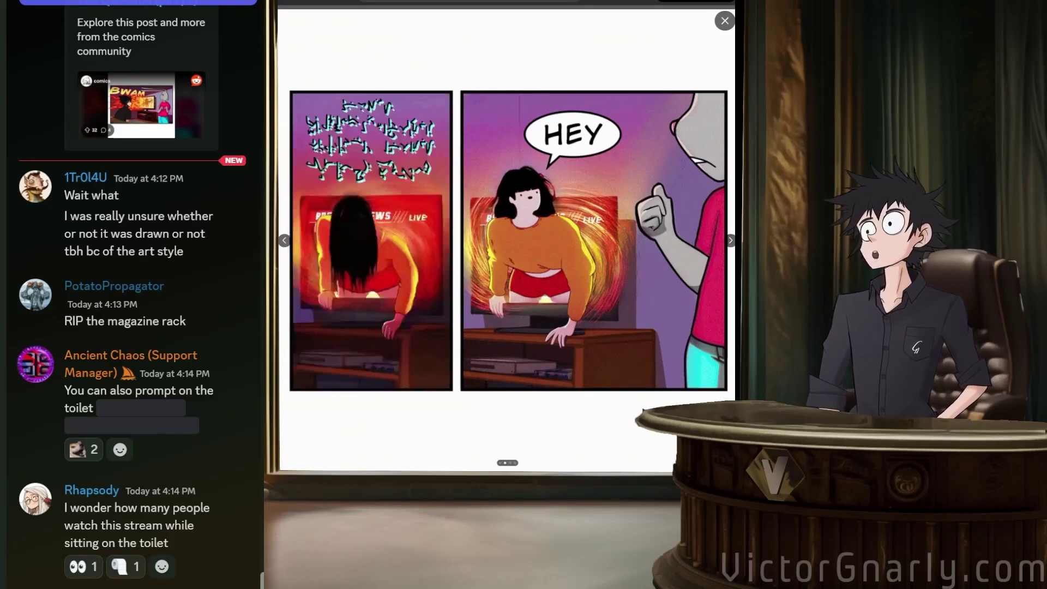
pyautogui.click(731, 243)
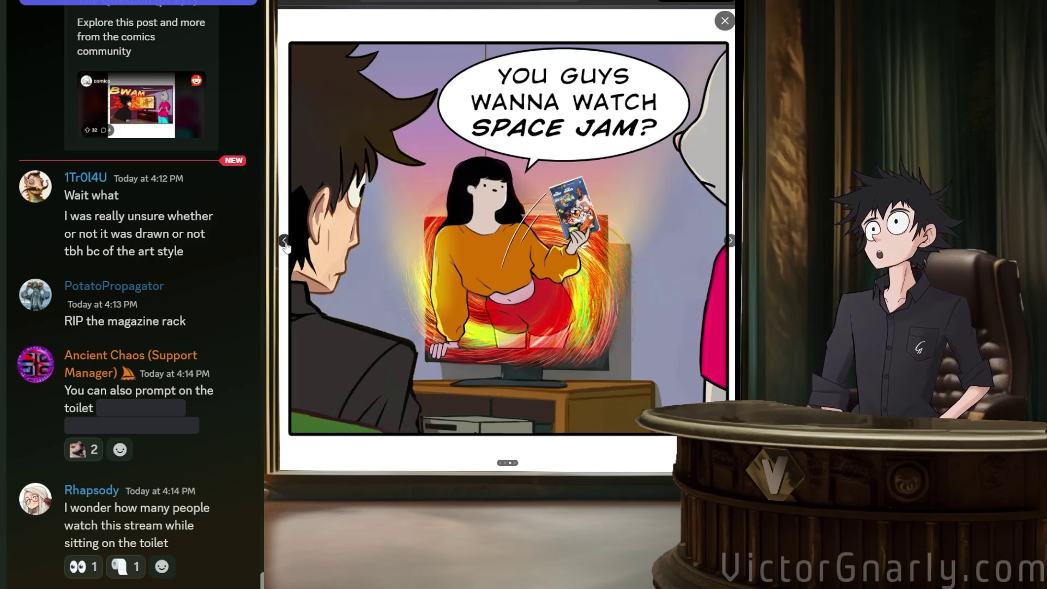
pyautogui.click(284, 241)
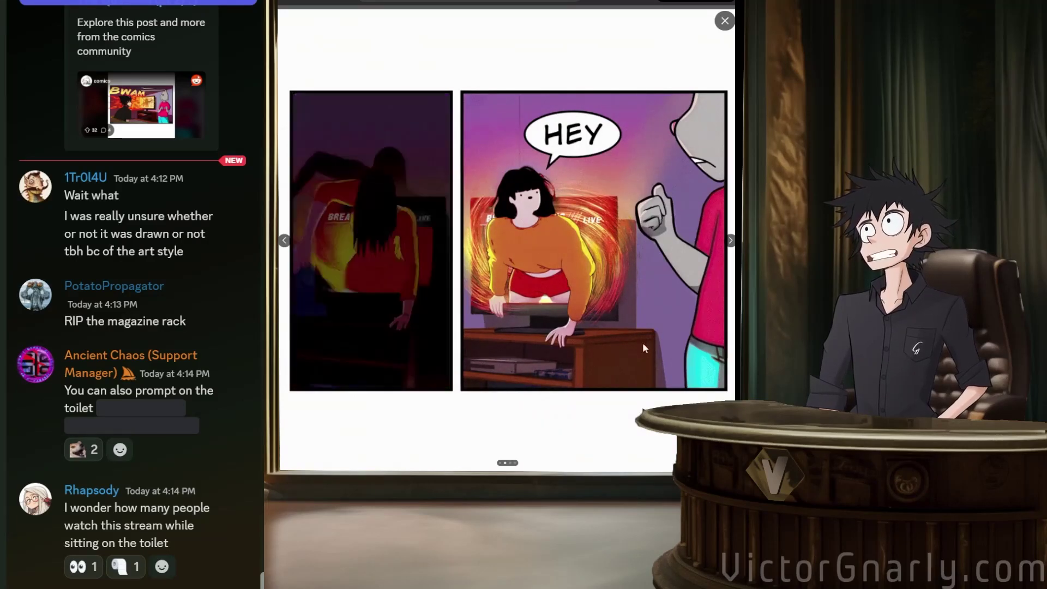
pyautogui.click(731, 241)
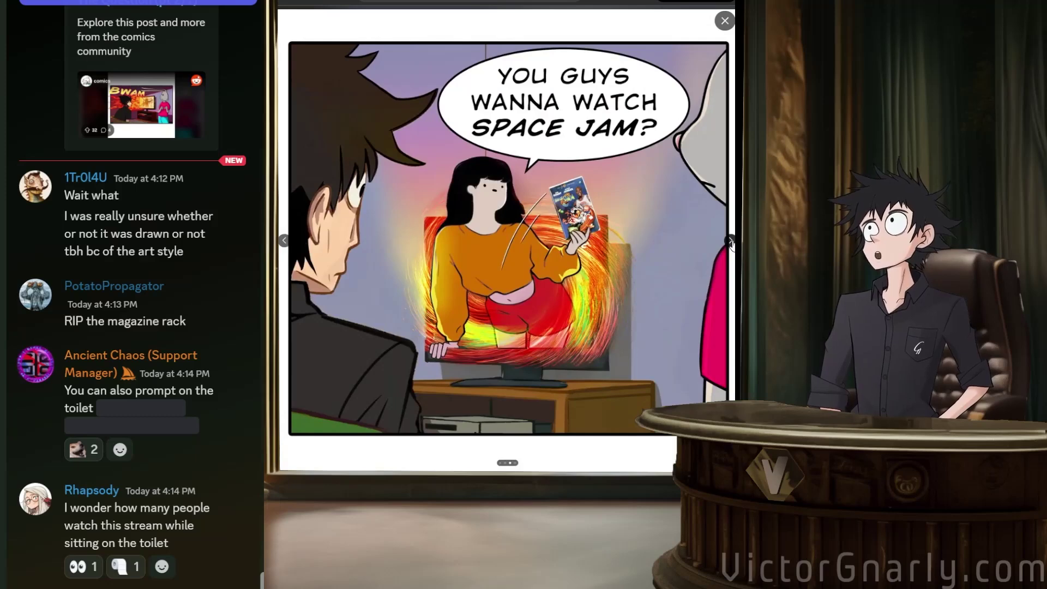
pyautogui.click(730, 241)
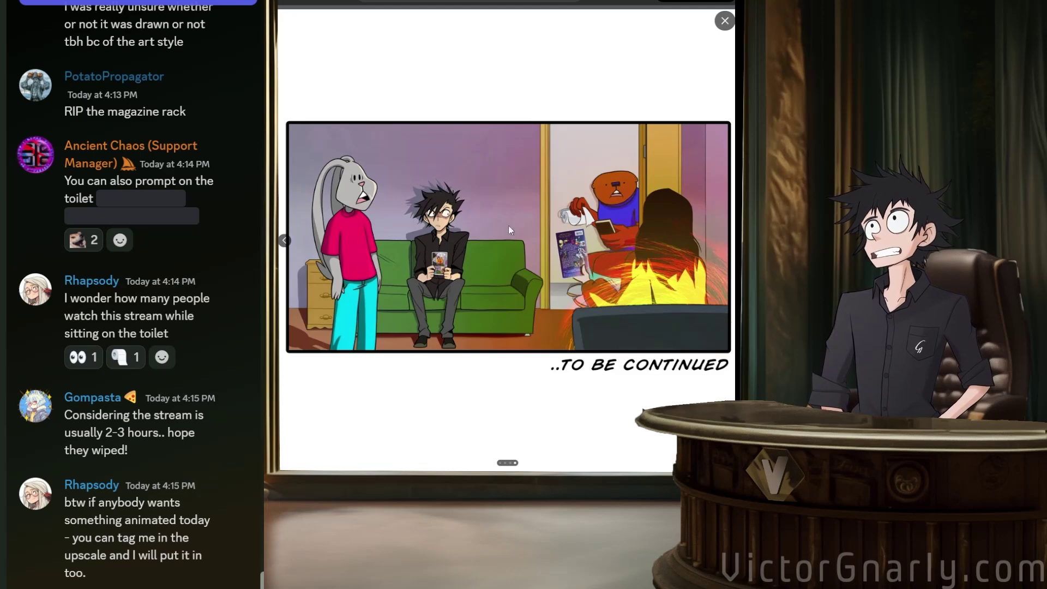
pyautogui.press('Escape')
# Switch to the Pika library and view the "Close up shot. Interview with an anime villain" clip enlarged.
pyautogui.scroll(-5, 534, 254)
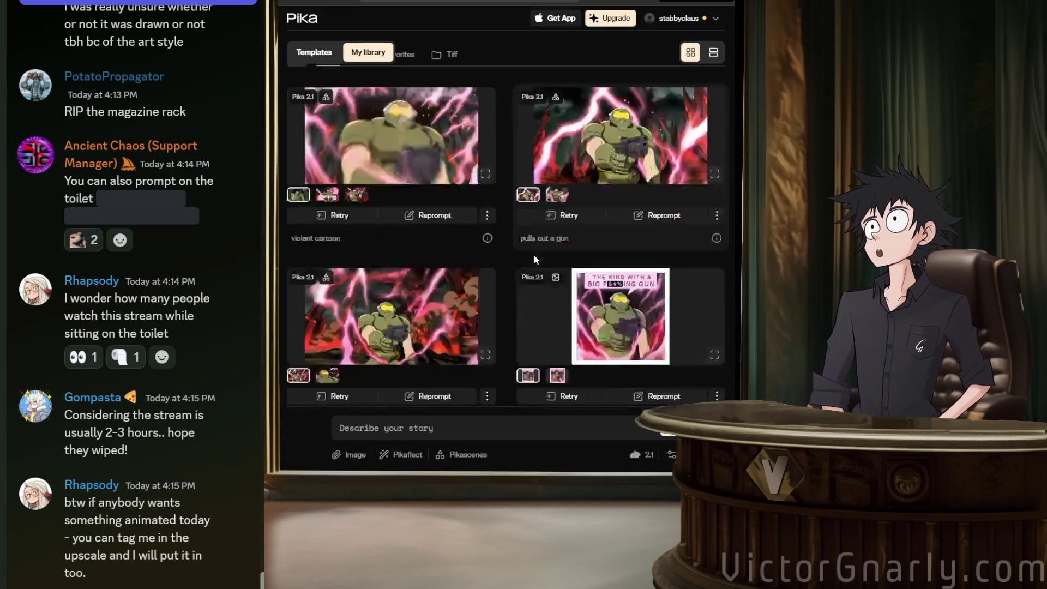
pyautogui.scroll(-4, 534, 254)
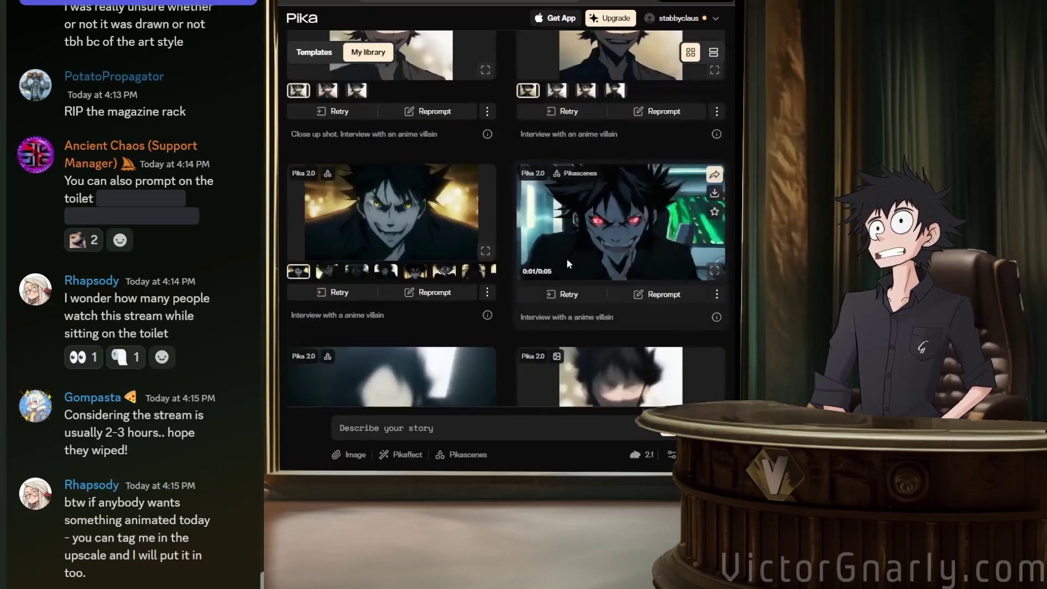
pyautogui.scroll(6, 603, 211)
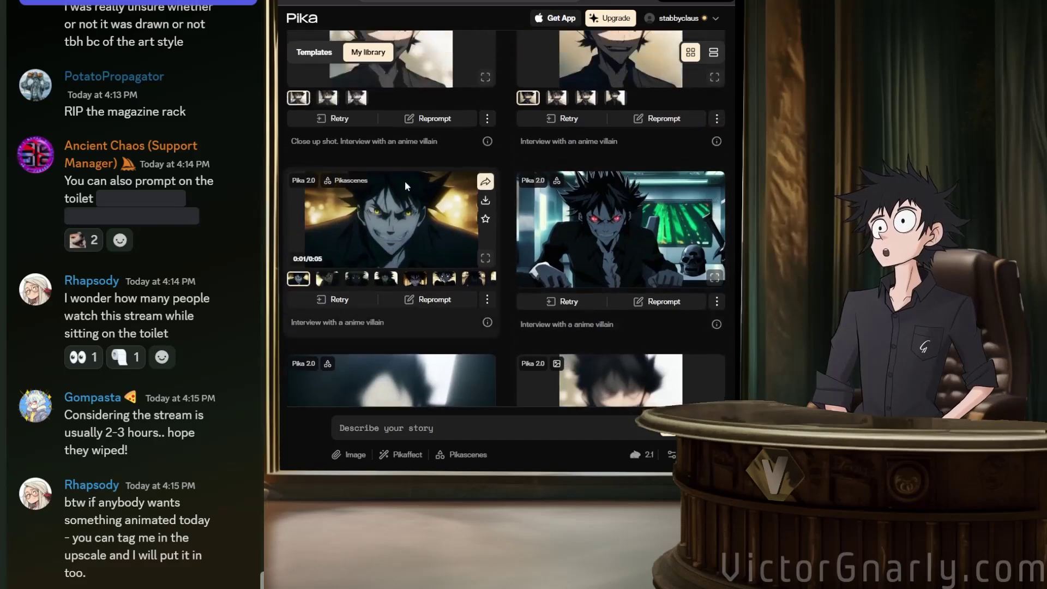
pyautogui.moveTo(428, 146)
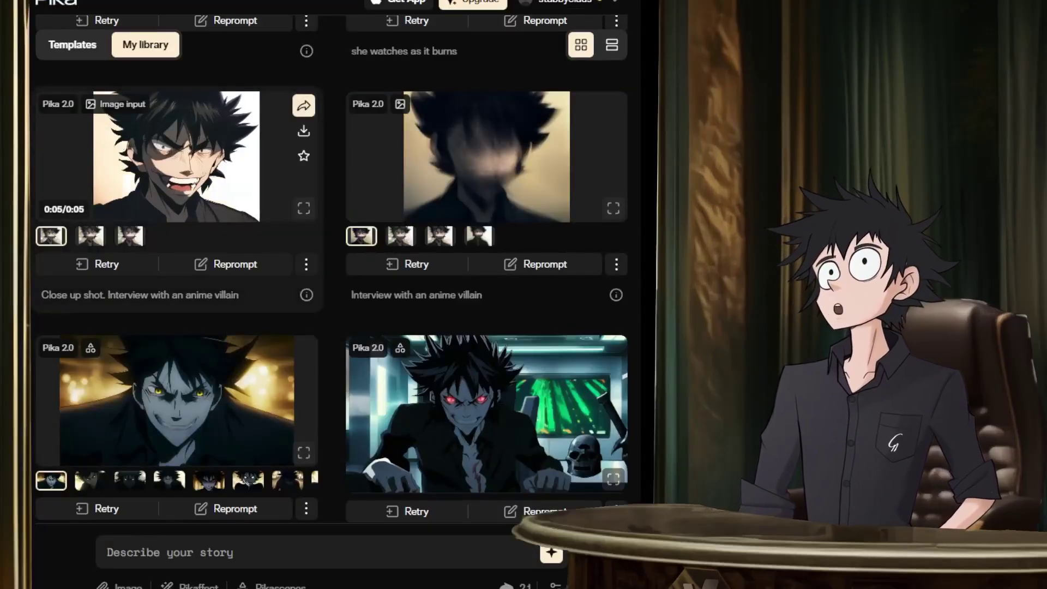
pyautogui.click(485, 173)
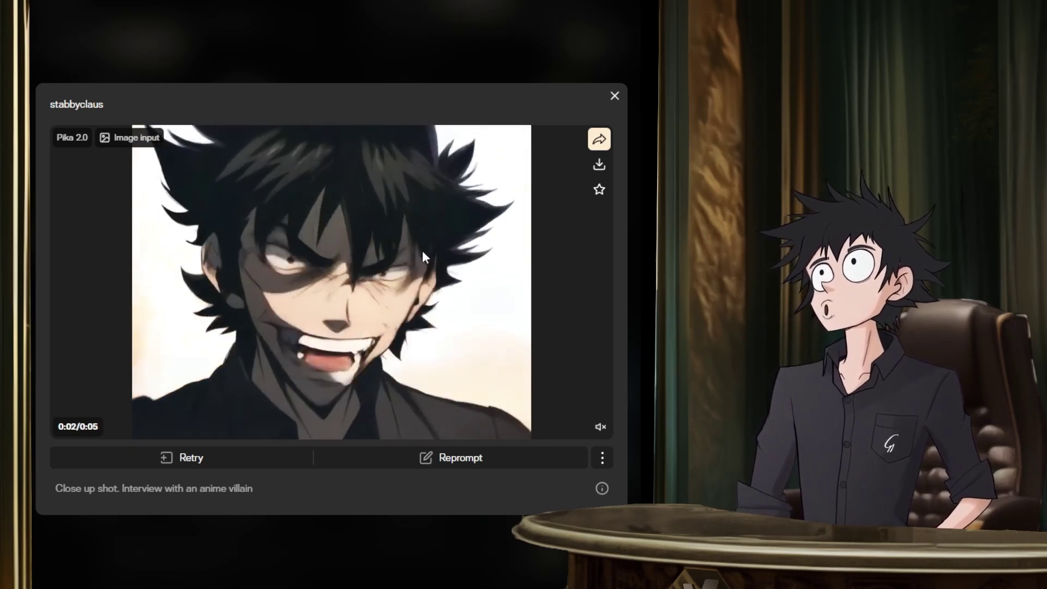
pyautogui.click(333, 44)
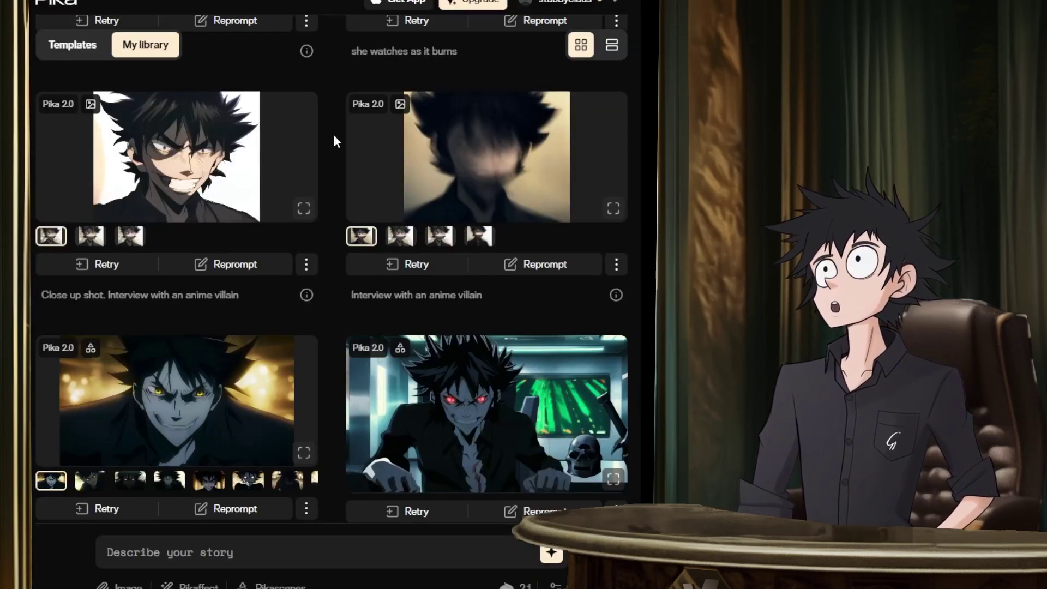
# Examine the Pika 2.1 and 2.0 clips in the library, from "violent cartoon" and "pulls out a gun" to the anime villain interviews.
pyautogui.scroll(10, 340, 380)
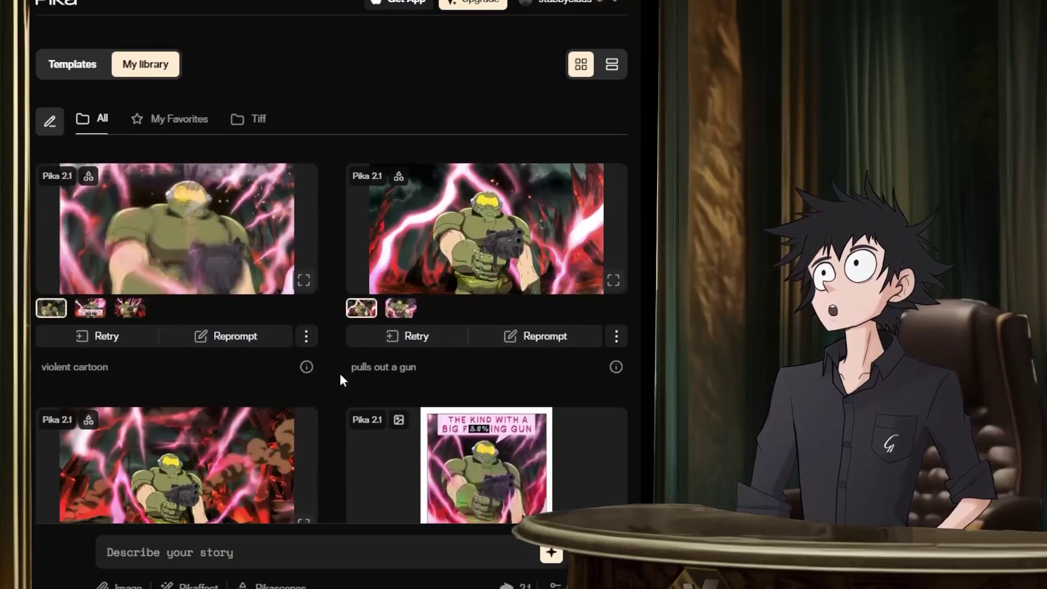
pyautogui.scroll(-5, 342, 380)
pyautogui.scroll(9, 339, 373)
pyautogui.scroll(-4, 345, 374)
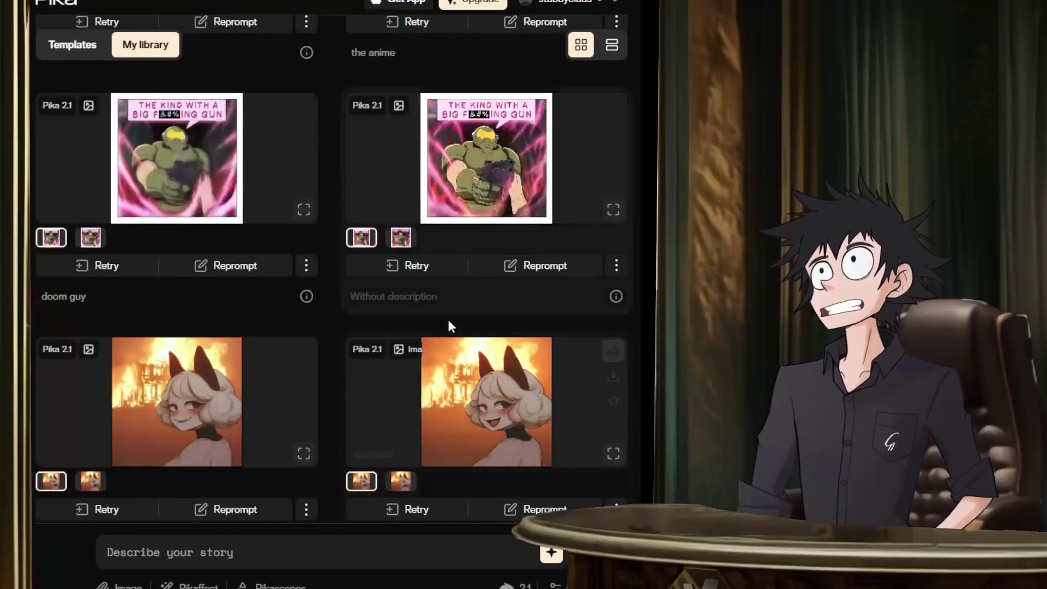
pyautogui.scroll(4, 447, 316)
pyautogui.scroll(4, 441, 376)
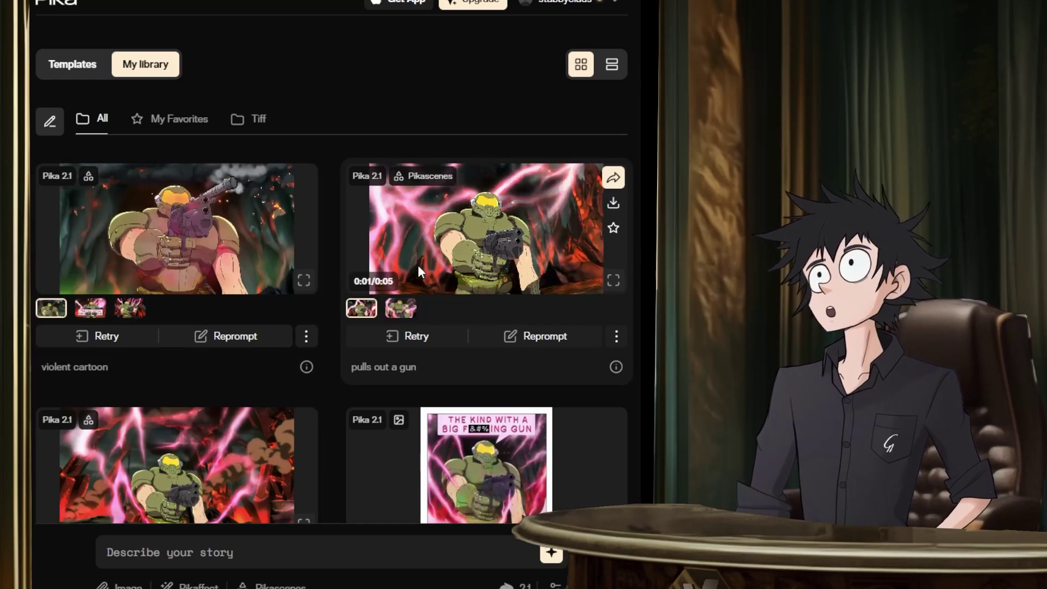
pyautogui.scroll(-10, 388, 348)
pyautogui.scroll(-4, 382, 379)
pyautogui.scroll(4, 380, 372)
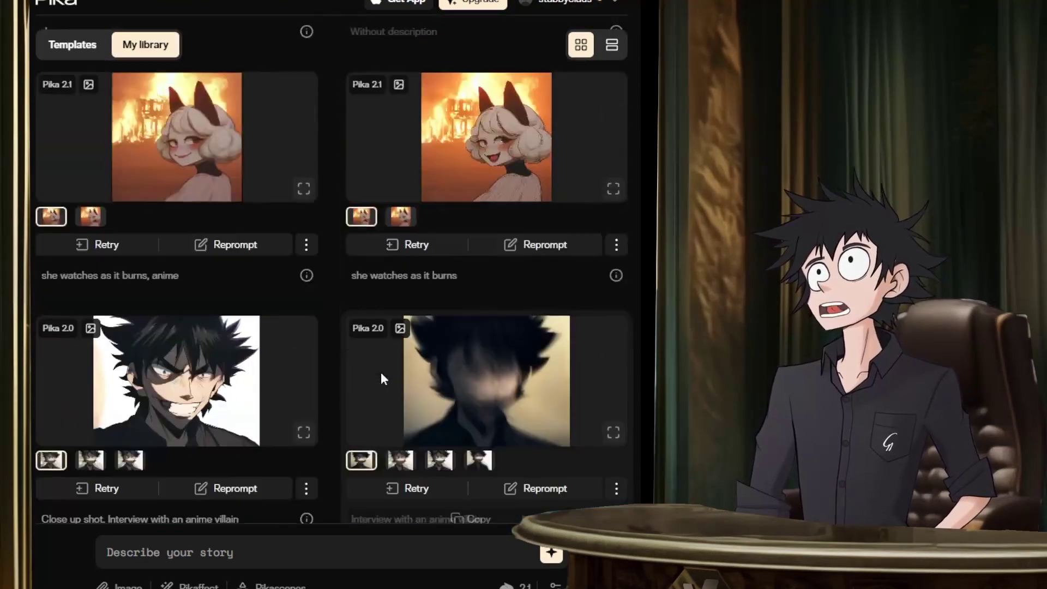
pyautogui.scroll(-1, 389, 393)
pyautogui.scroll(1, 390, 393)
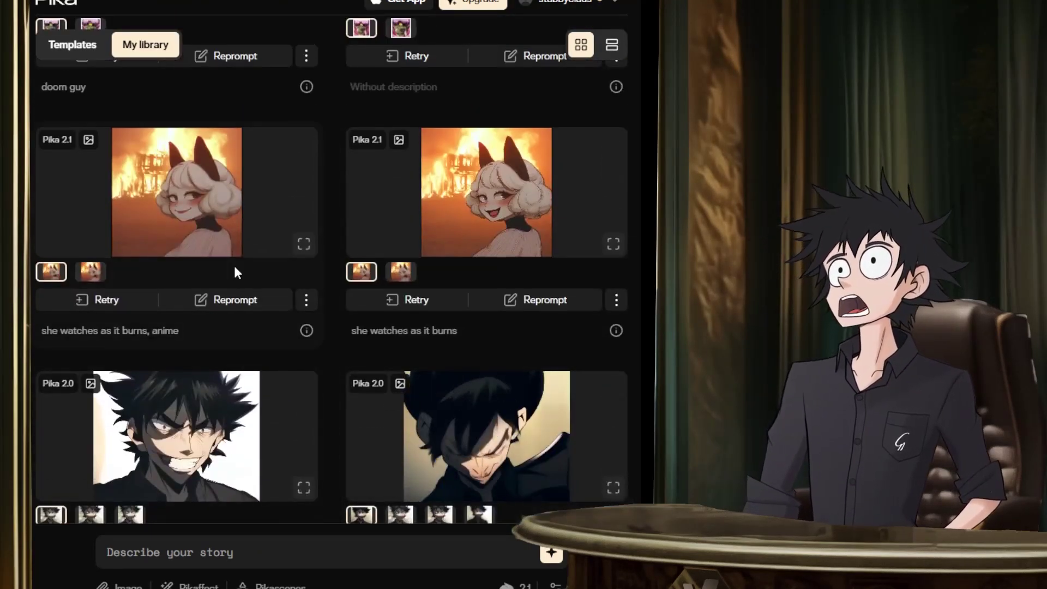
# Compare enlarged playback of the "she watches as it burns, anime" and "she watches as it burns" clips, ending with the anime version.
pyautogui.click(301, 244)
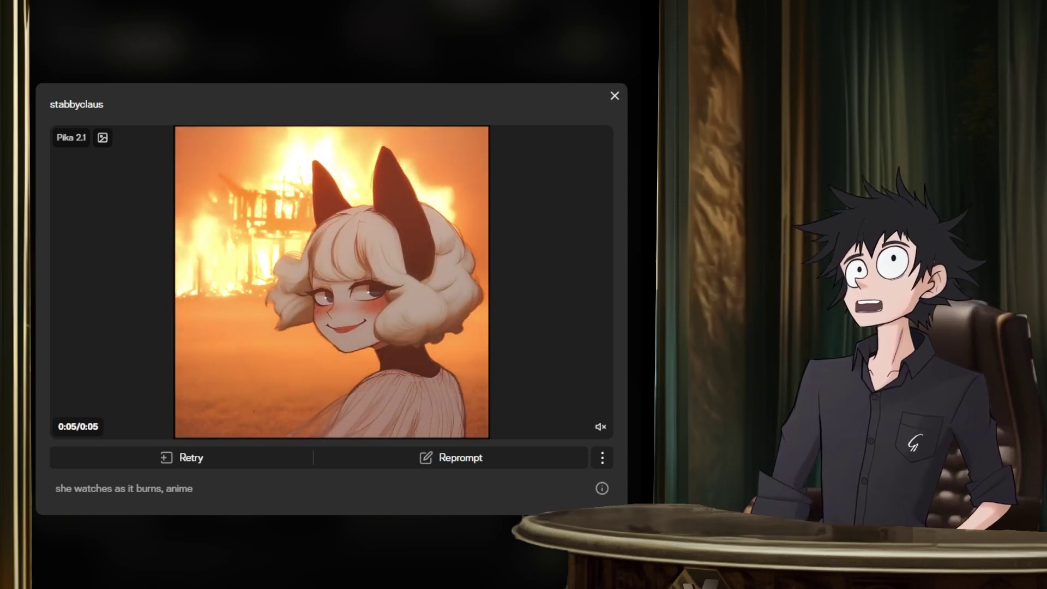
pyautogui.moveTo(330, 300)
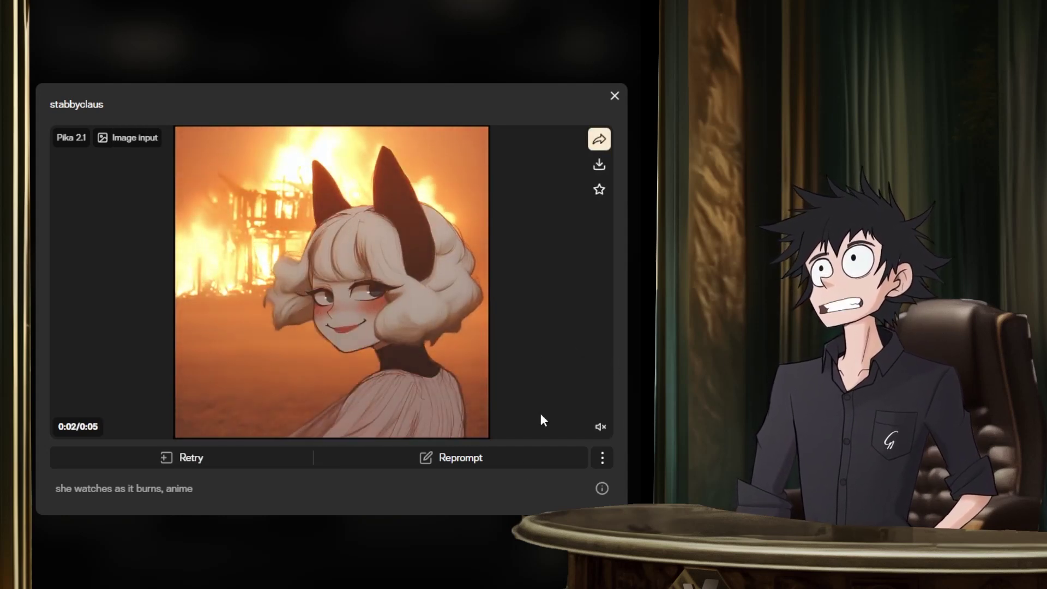
pyautogui.click(416, 541)
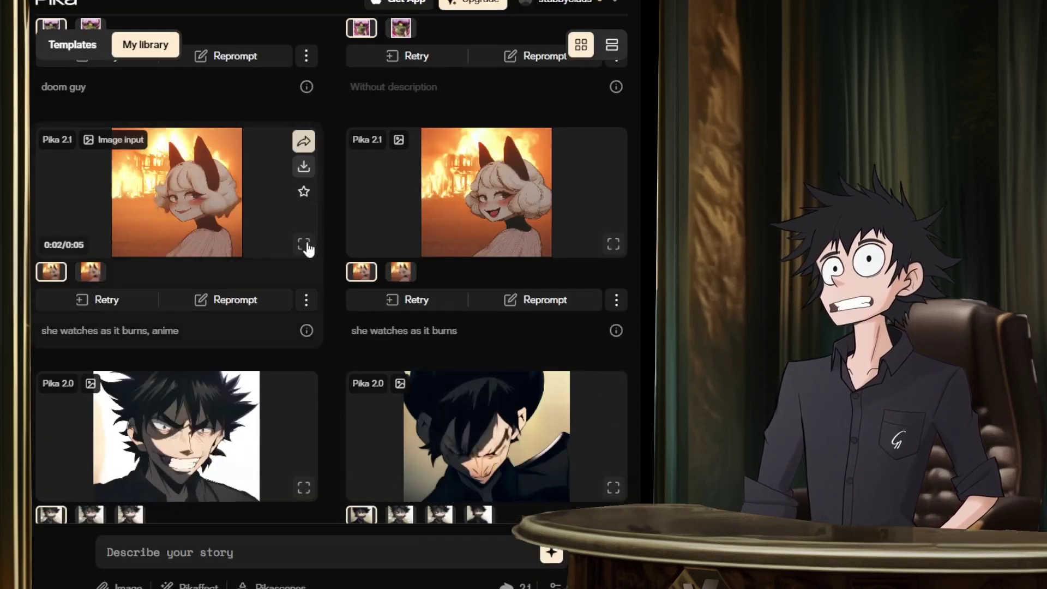
pyautogui.click(614, 243)
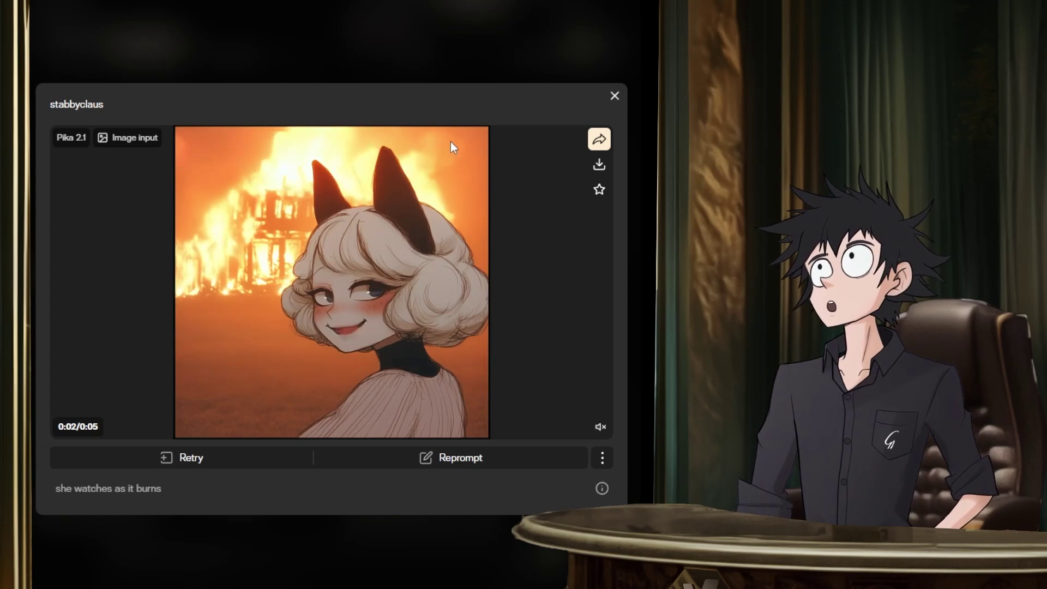
pyautogui.click(427, 36)
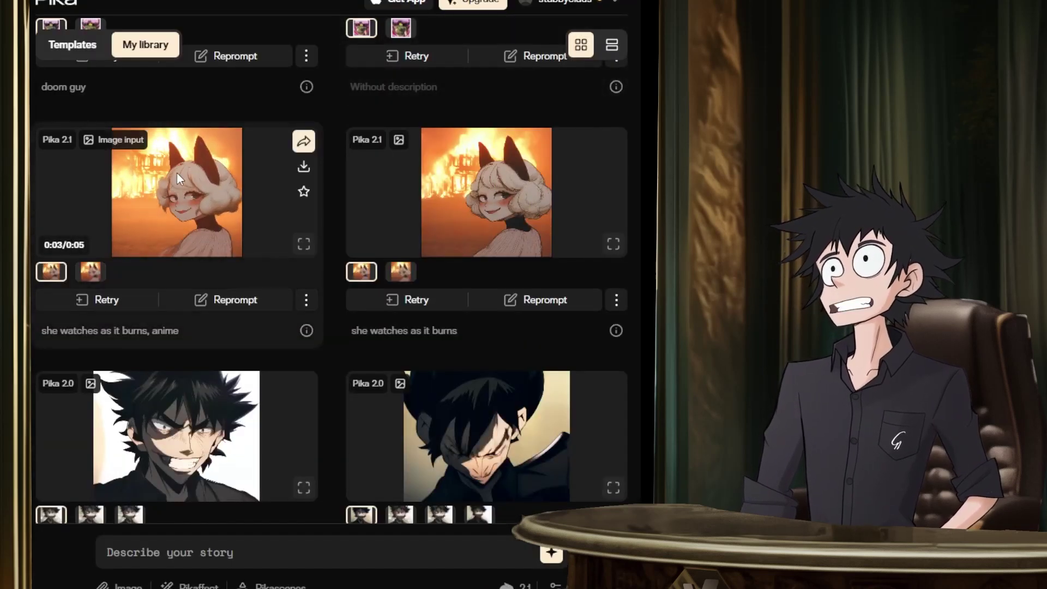
pyautogui.moveTo(165, 345)
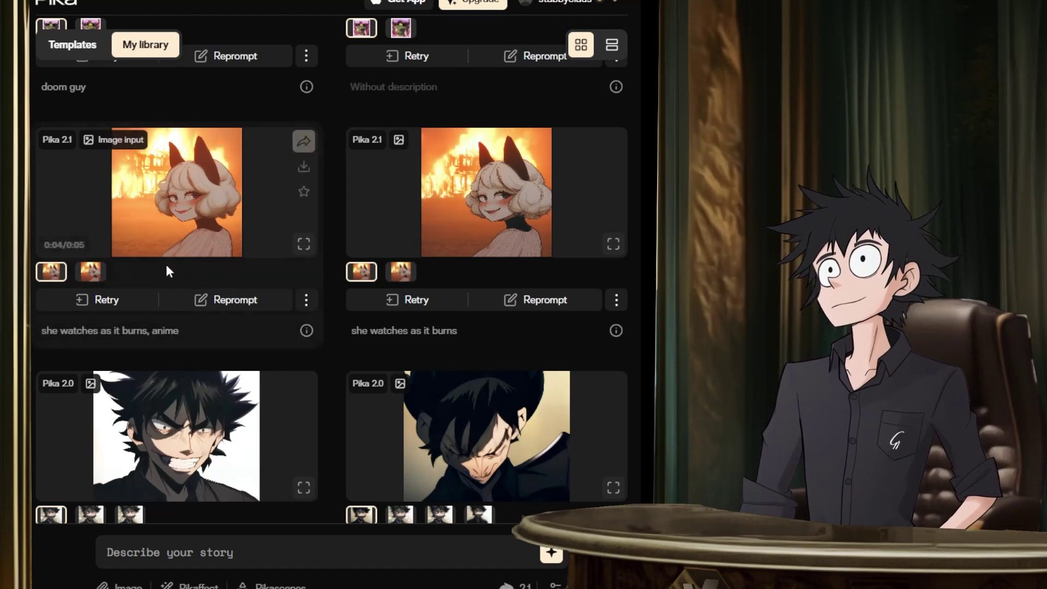
pyautogui.click(303, 245)
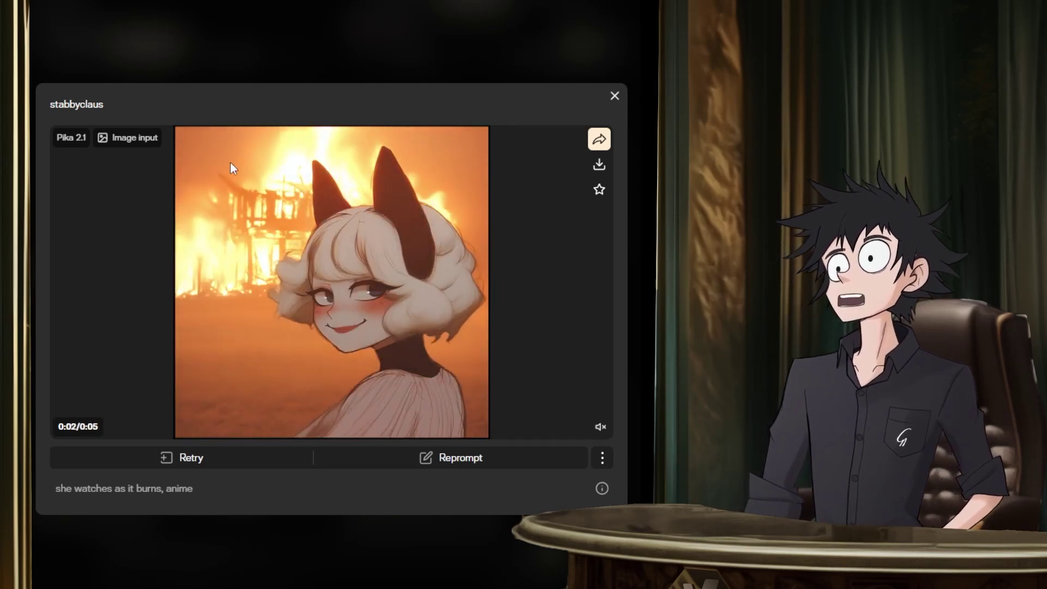
pyautogui.click(264, 69)
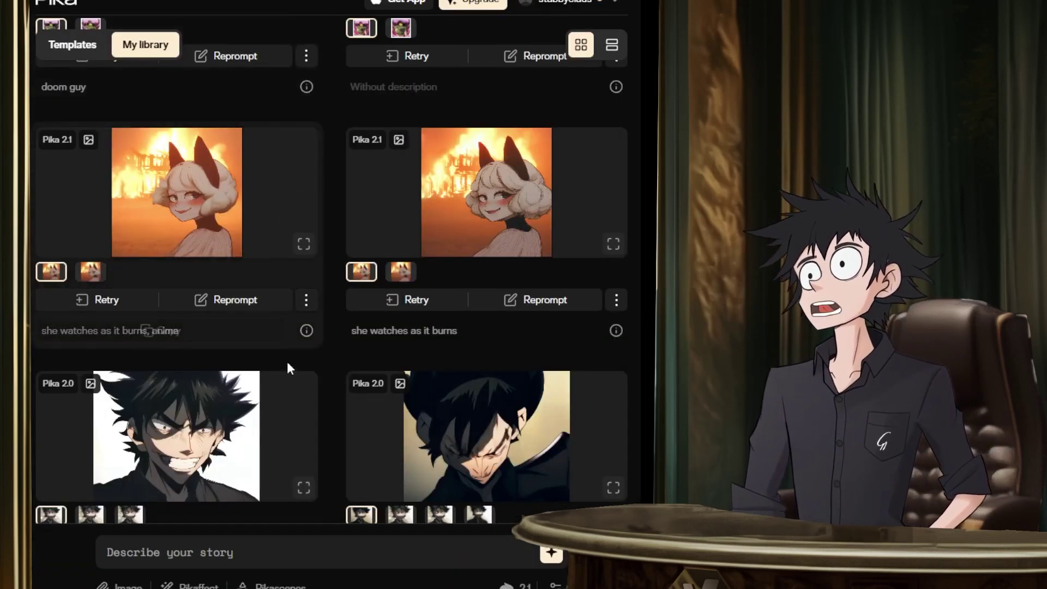
# Review the armored soldier clips at the start of the Pika library again, including the "the anime" versions.
pyautogui.scroll(4, 293, 372)
pyautogui.scroll(-4, 349, 404)
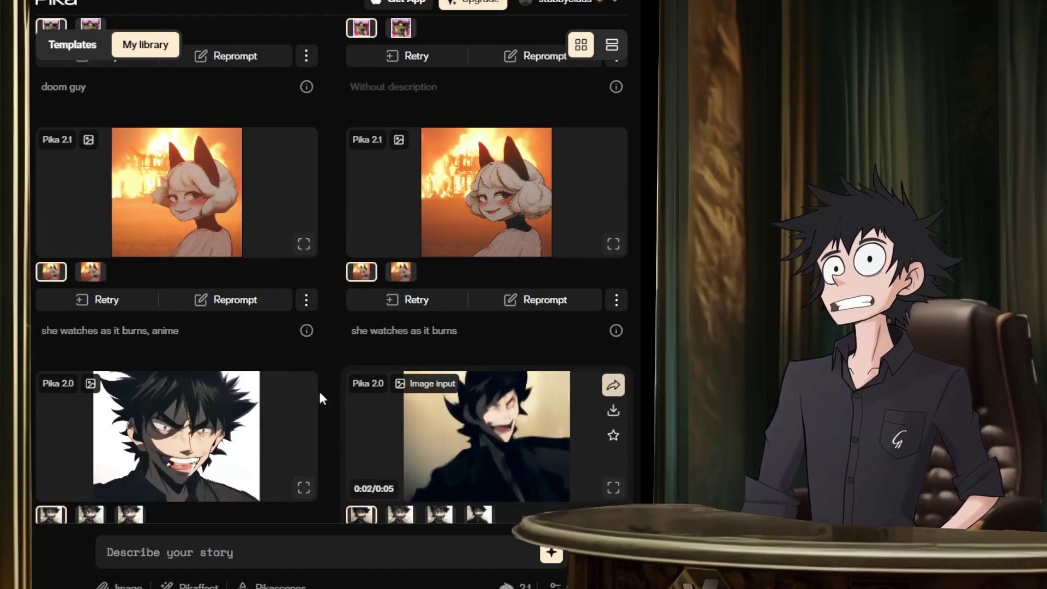
pyautogui.scroll(4, 327, 382)
pyautogui.scroll(10, 329, 378)
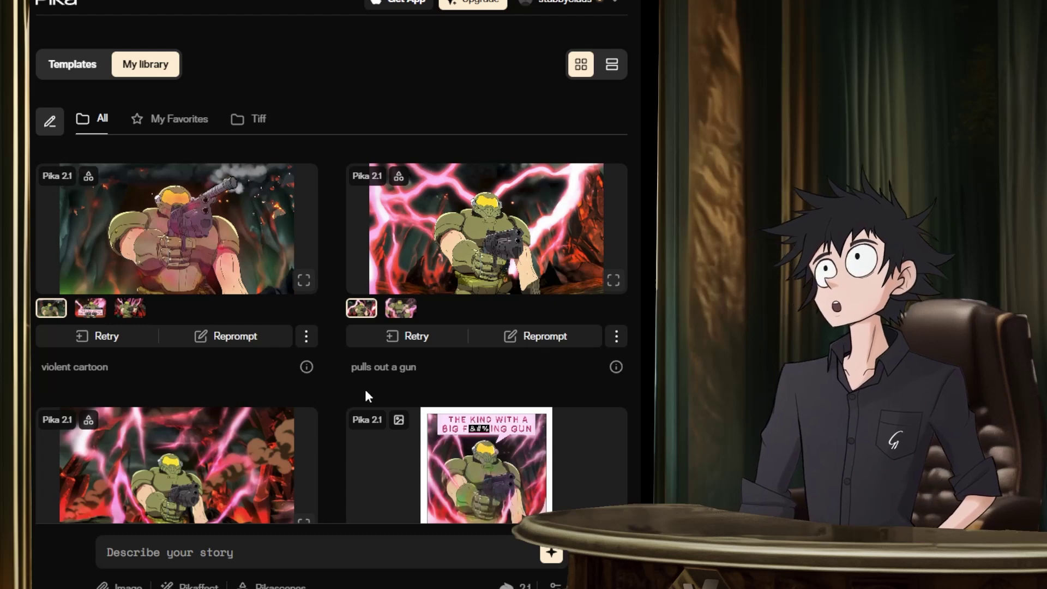
pyautogui.scroll(-5, 322, 389)
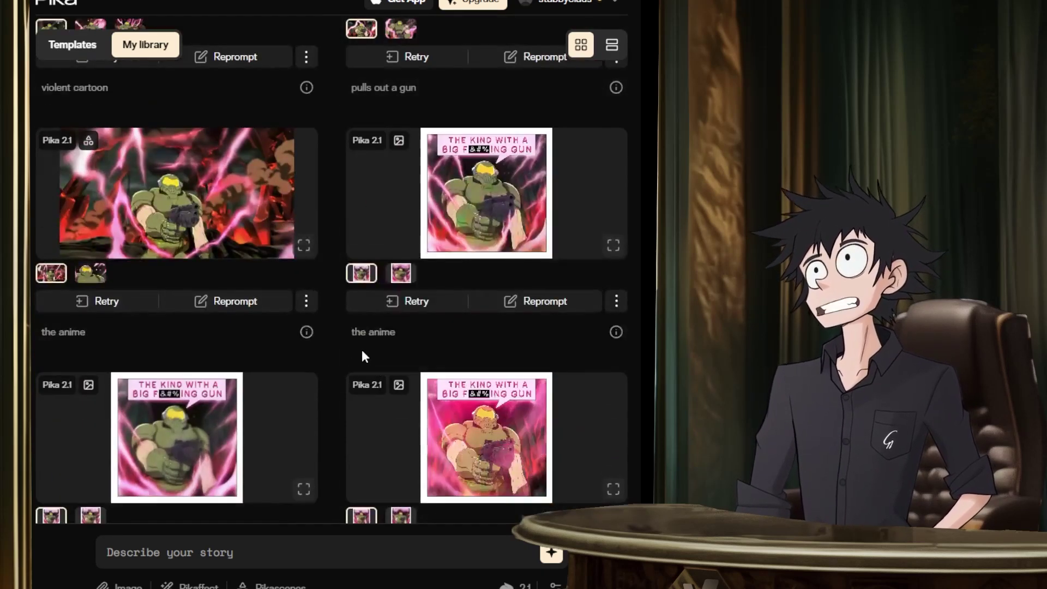
pyautogui.scroll(-1, 361, 349)
pyautogui.scroll(5, 362, 349)
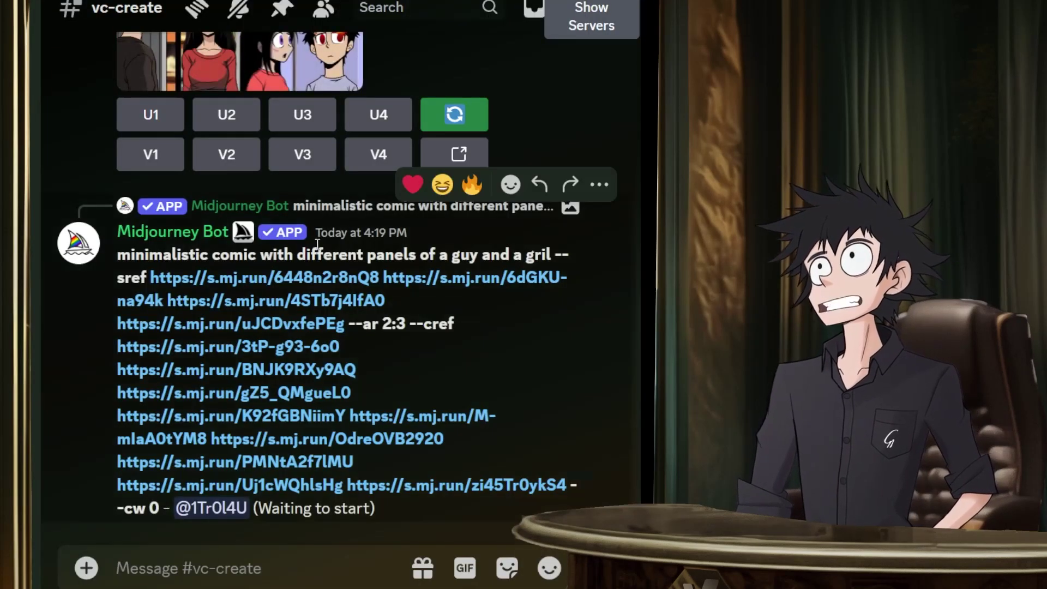
# Review the recent minimalistic comic results and view the "The Ring style" catgirl image grid enlarged.
pyautogui.scroll(8, 414, 256)
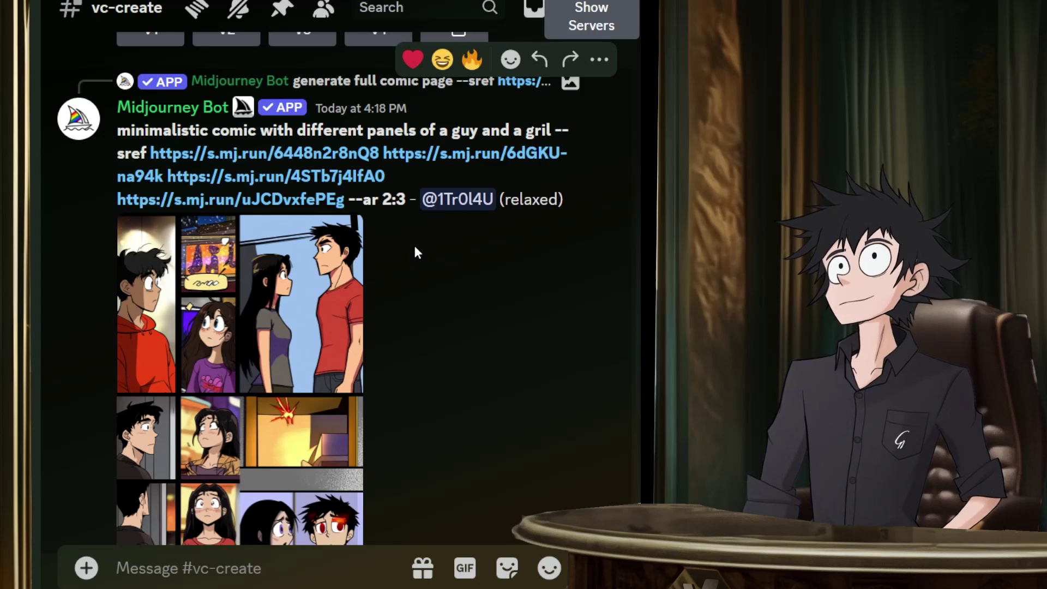
pyautogui.scroll(-10, 390, 257)
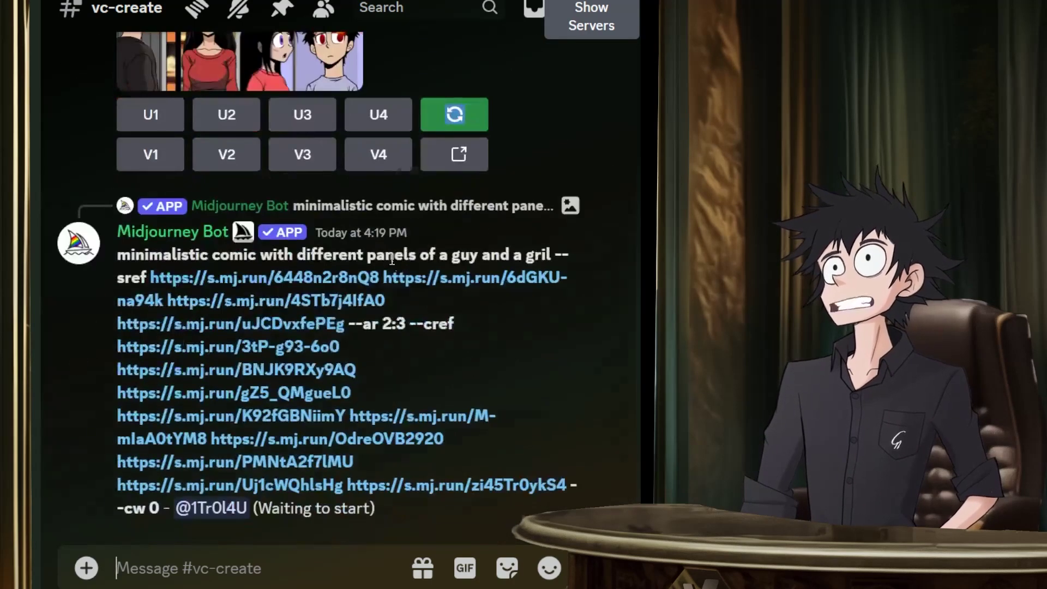
pyautogui.scroll(13, 390, 258)
pyautogui.scroll(6, 391, 258)
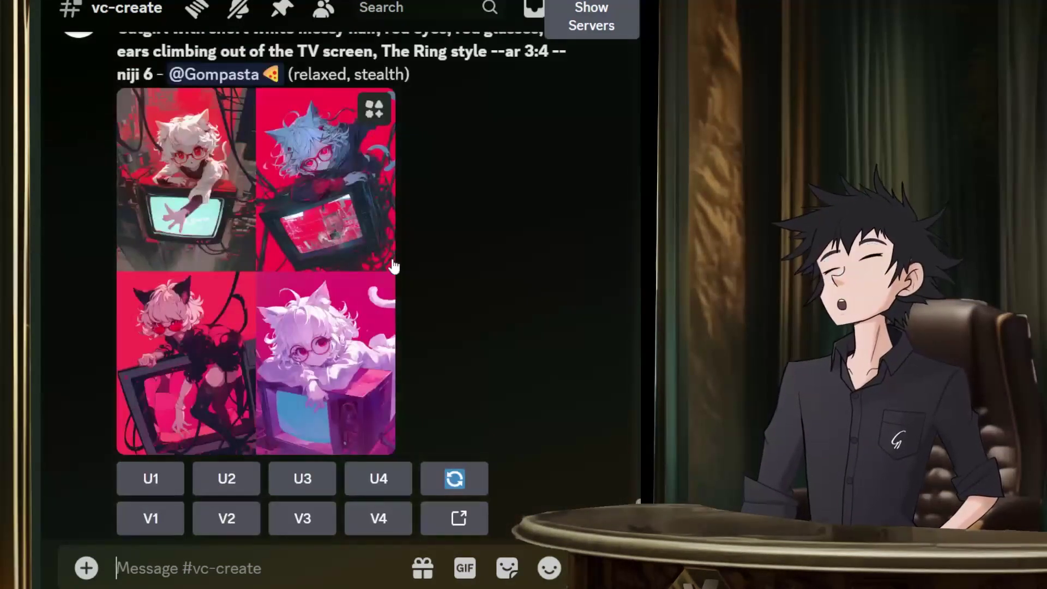
pyautogui.scroll(5, 391, 257)
pyautogui.scroll(-4, 398, 264)
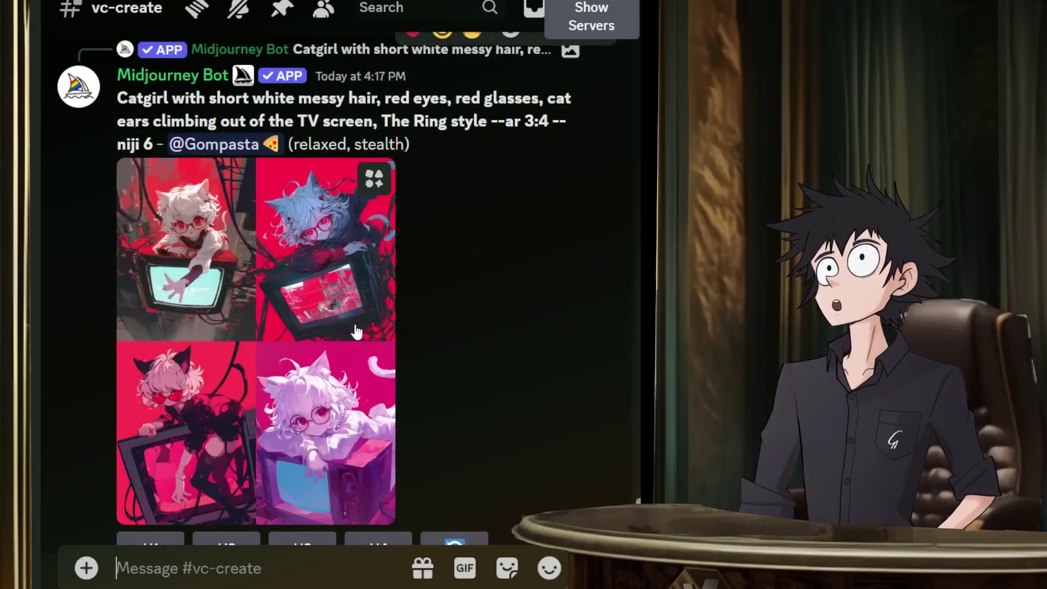
pyautogui.scroll(2, 304, 321)
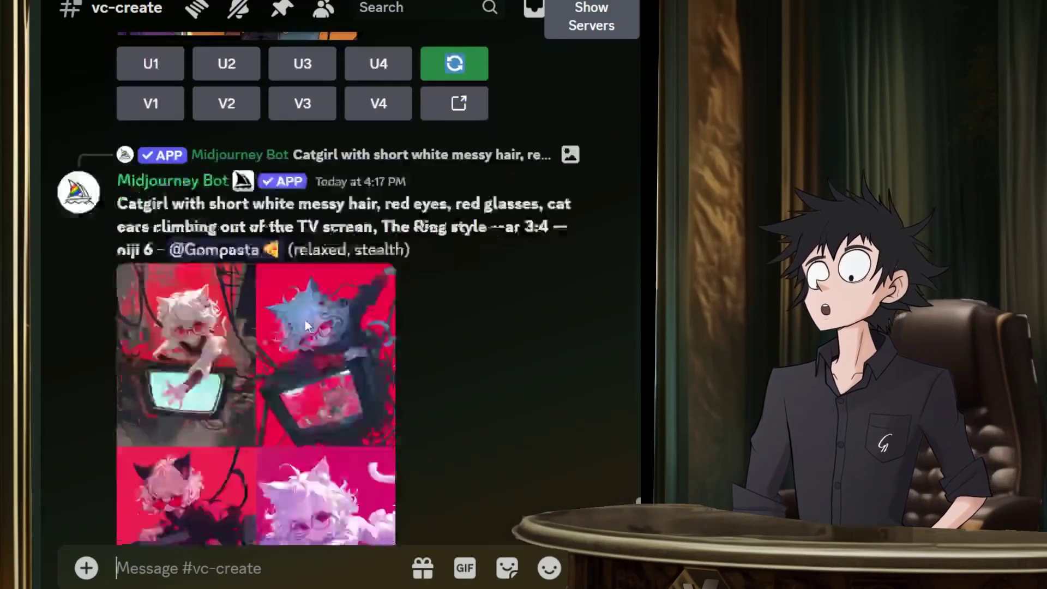
pyautogui.scroll(-4, 301, 335)
pyautogui.click(301, 344)
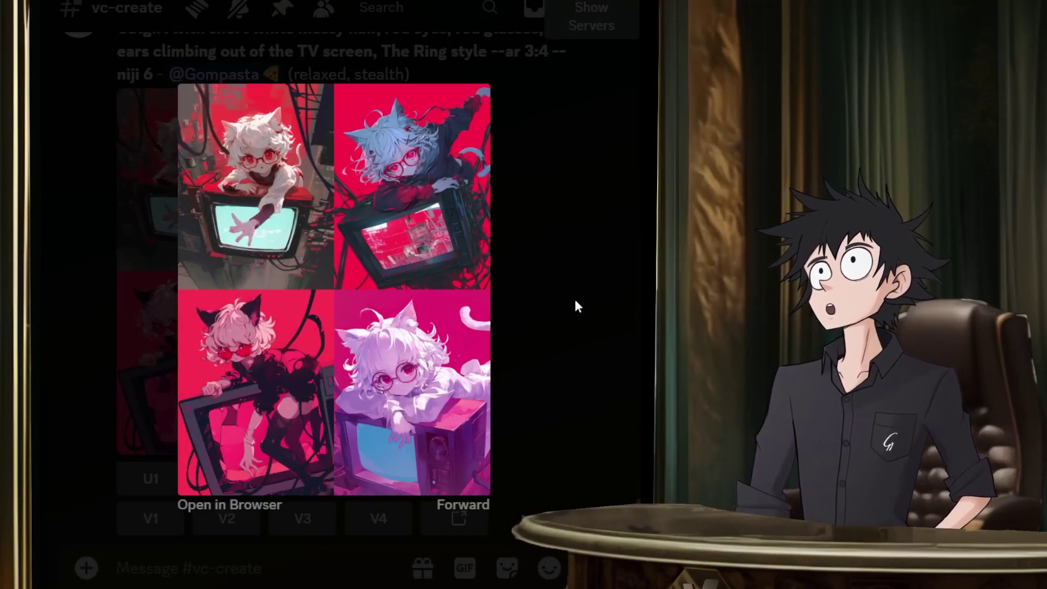
pyautogui.click(532, 289)
# Find the earlier grid of the catgirl climbing out of the TV, made without "The Ring style", and view it enlarged.
pyautogui.scroll(8, 407, 280)
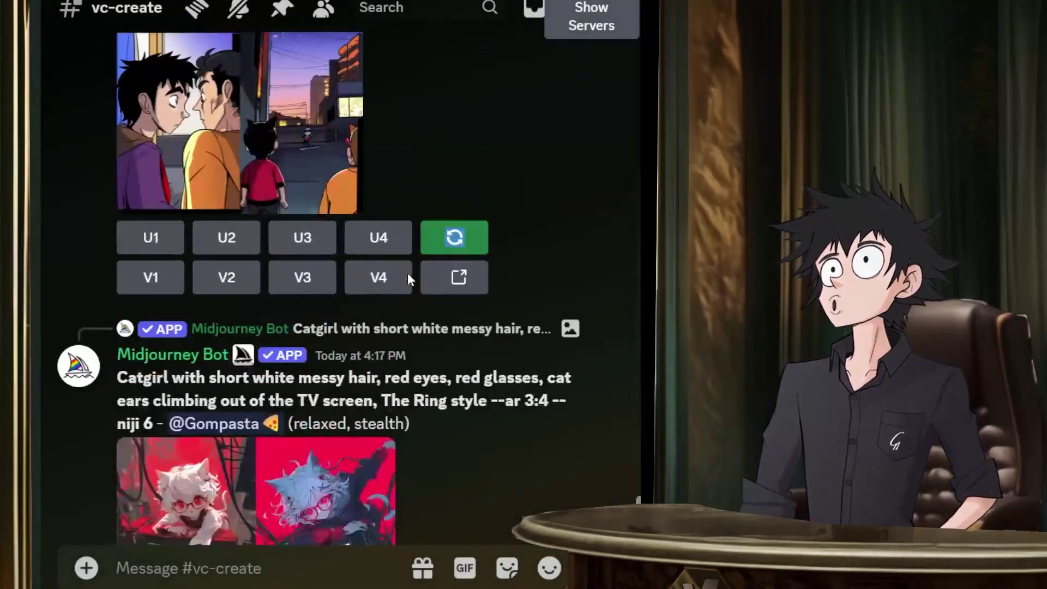
pyautogui.scroll(2, 410, 280)
pyautogui.scroll(12, 409, 275)
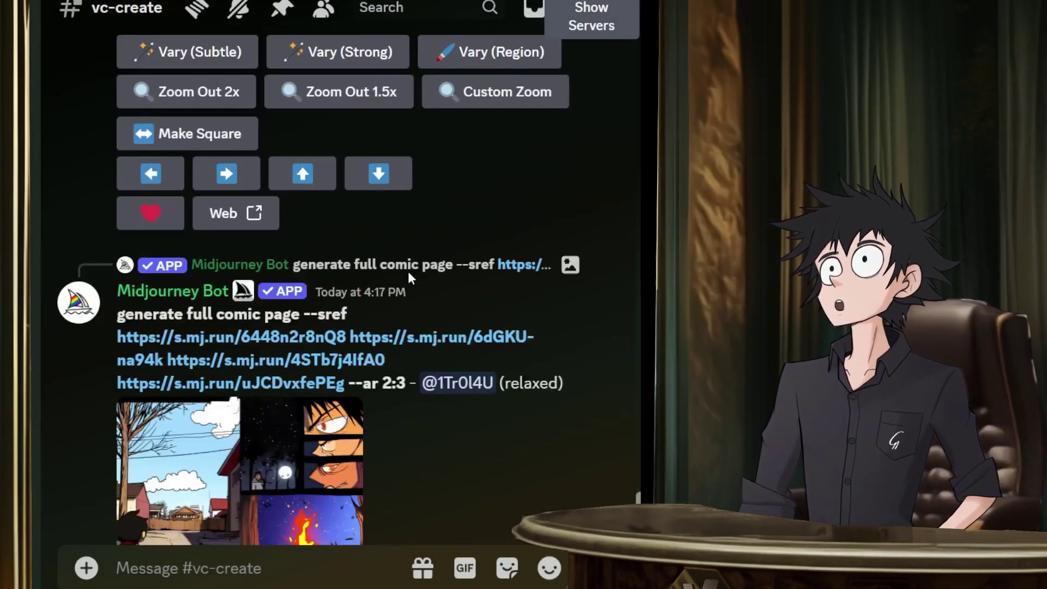
pyautogui.scroll(15, 410, 278)
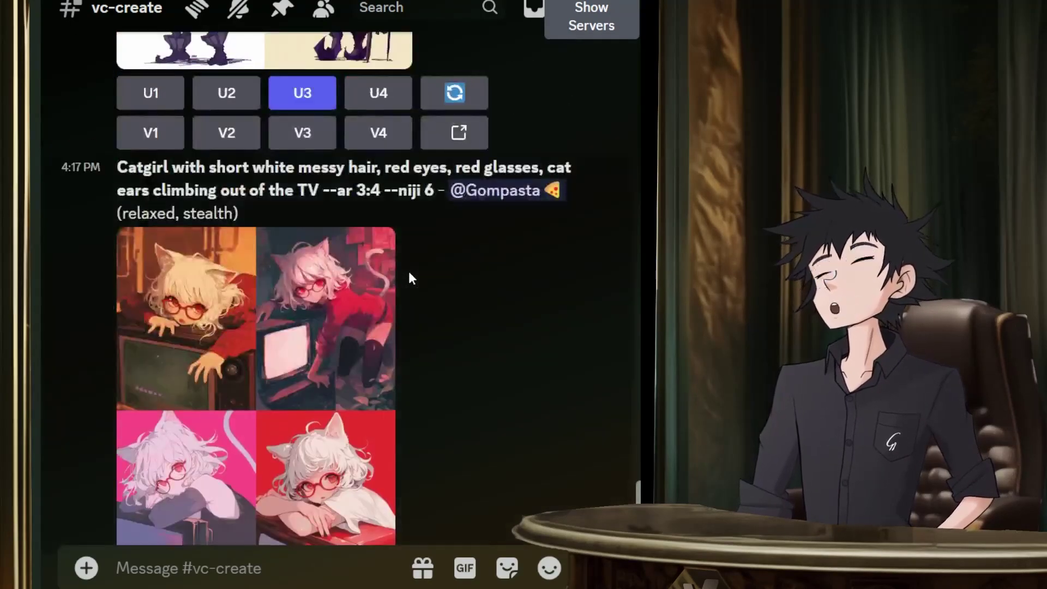
pyautogui.scroll(-3, 408, 275)
pyautogui.click(321, 265)
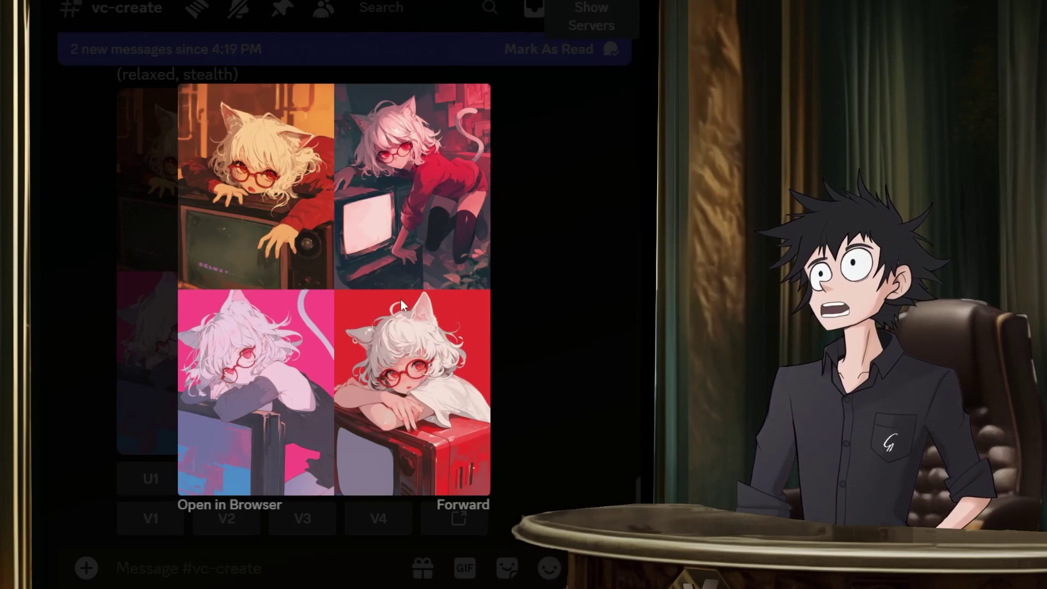
pyautogui.click(547, 301)
# Review older channel results, from the blue gremlin jester design to the full comic page and the waving "hello" woman.
pyautogui.scroll(10, 350, 303)
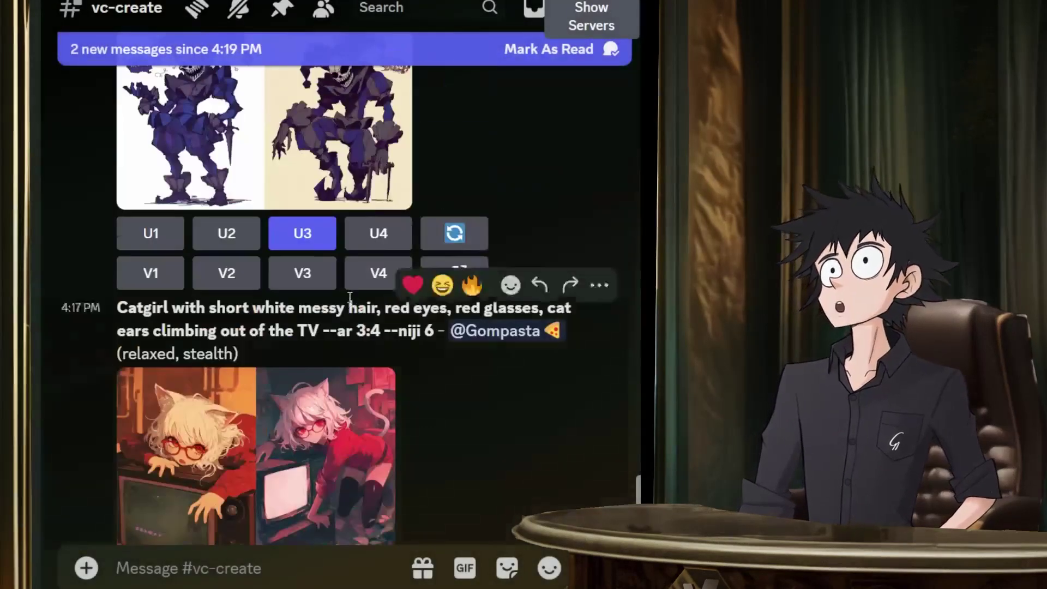
pyautogui.scroll(-8, 349, 303)
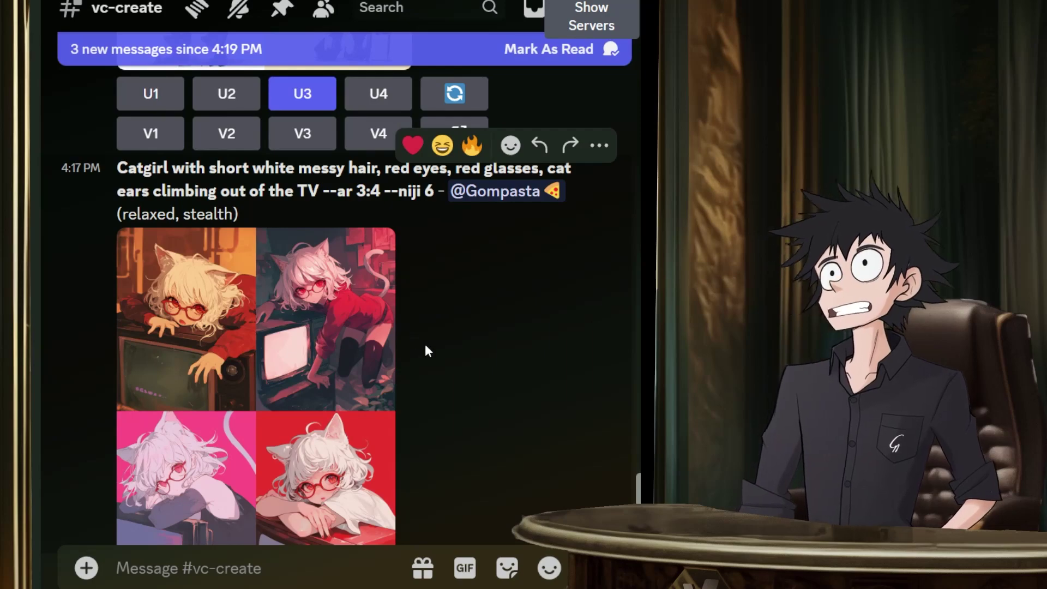
pyautogui.scroll(10, 433, 341)
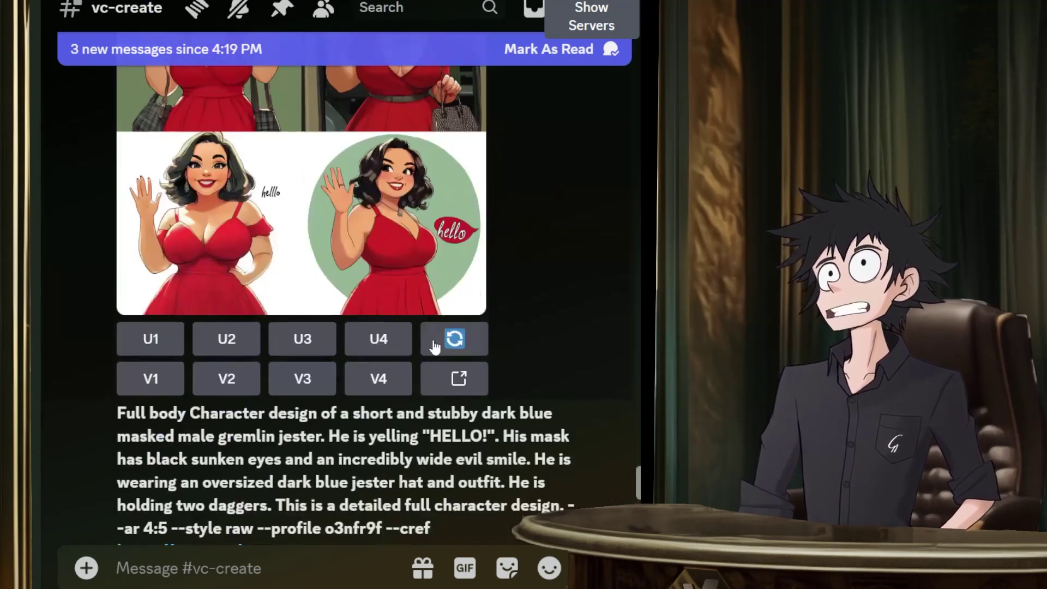
pyautogui.scroll(5, 433, 345)
pyautogui.scroll(10, 431, 342)
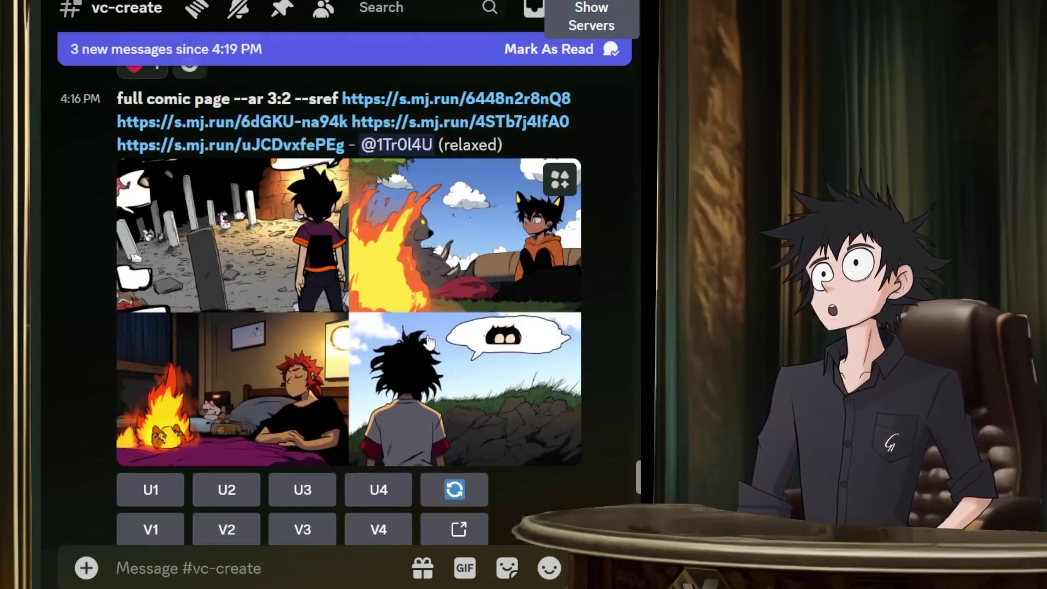
pyautogui.scroll(5, 428, 341)
pyautogui.scroll(5, 428, 341)
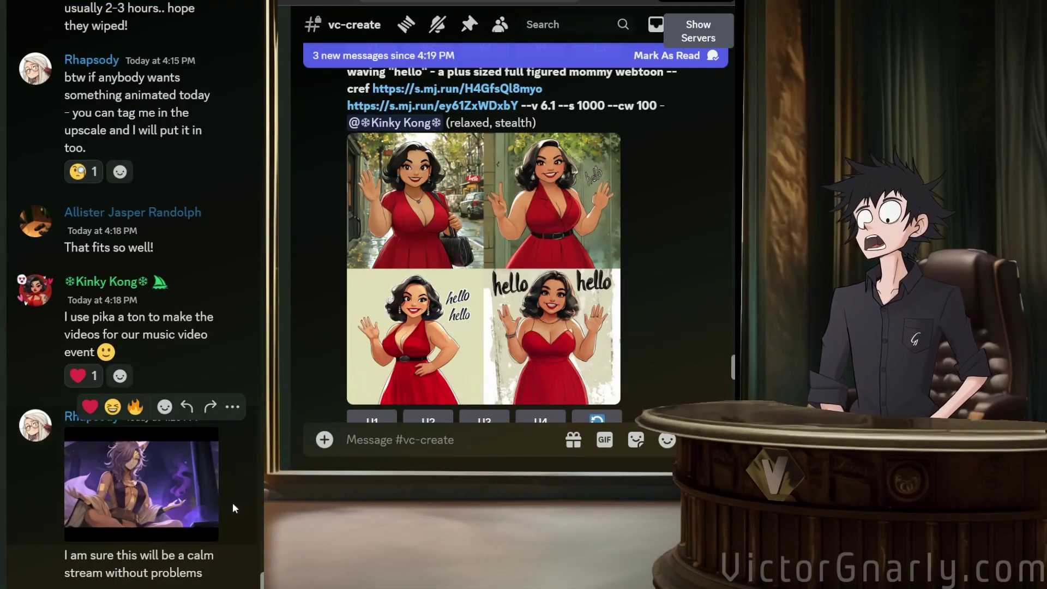
# View the animated clip of the meditating fox-tailed character in the side chat enlarged, and close it.
pyautogui.scroll(-1, 233, 502)
pyautogui.click(123, 465)
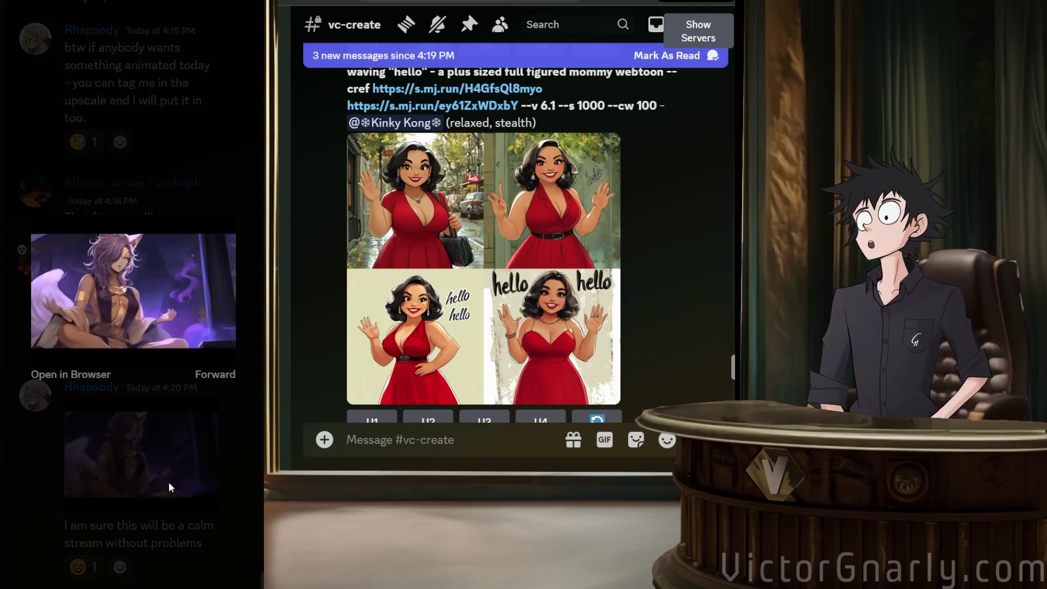
pyautogui.click(221, 488)
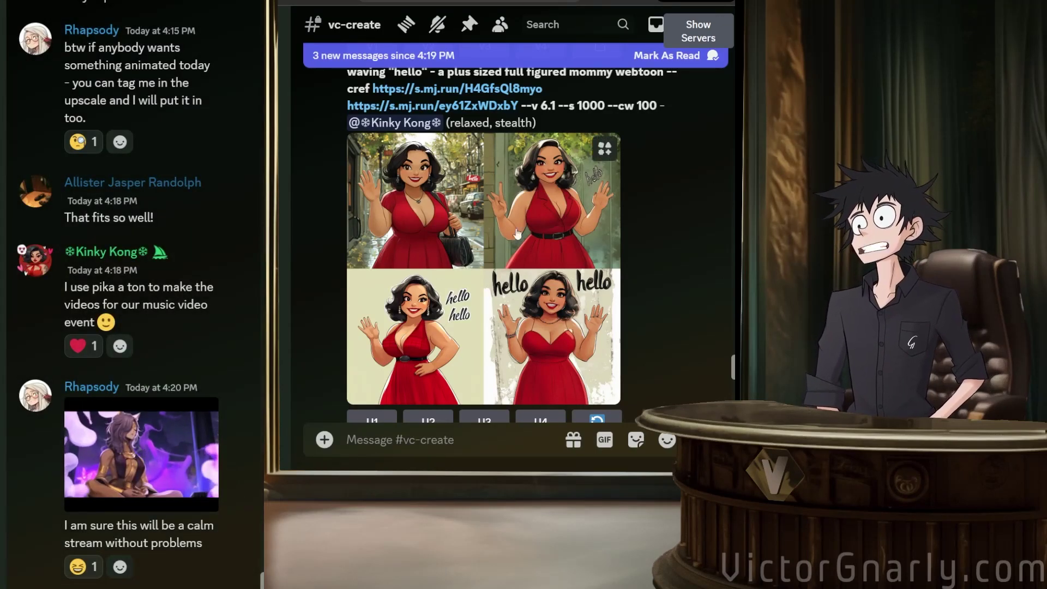
# Return to the newest vc-create results and examine the upscaled catgirl reaching through the TV screen.
pyautogui.scroll(-4, 585, 287)
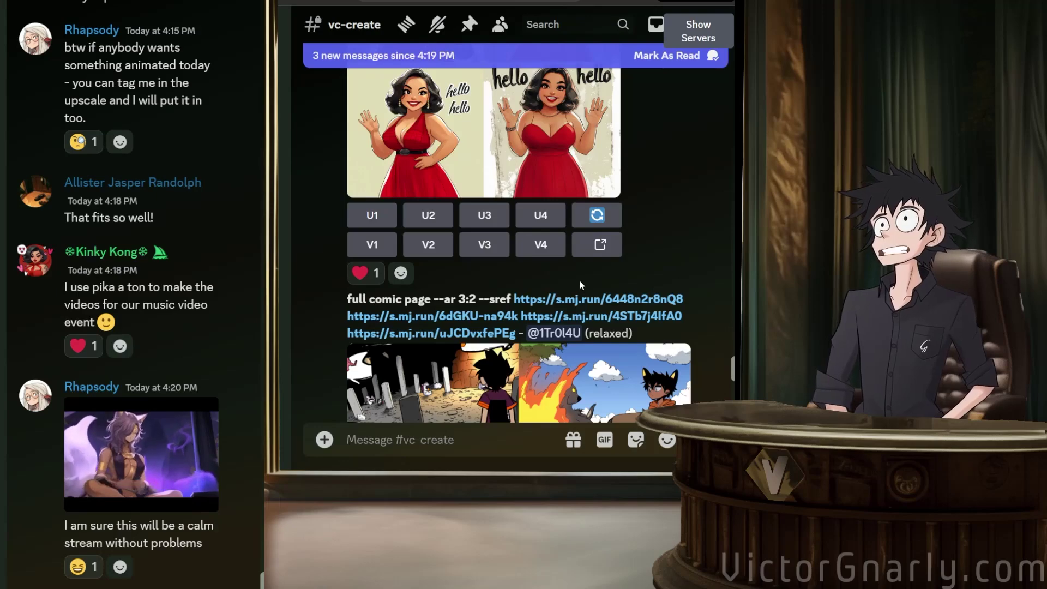
pyautogui.scroll(-15, 578, 280)
pyautogui.scroll(-10, 575, 270)
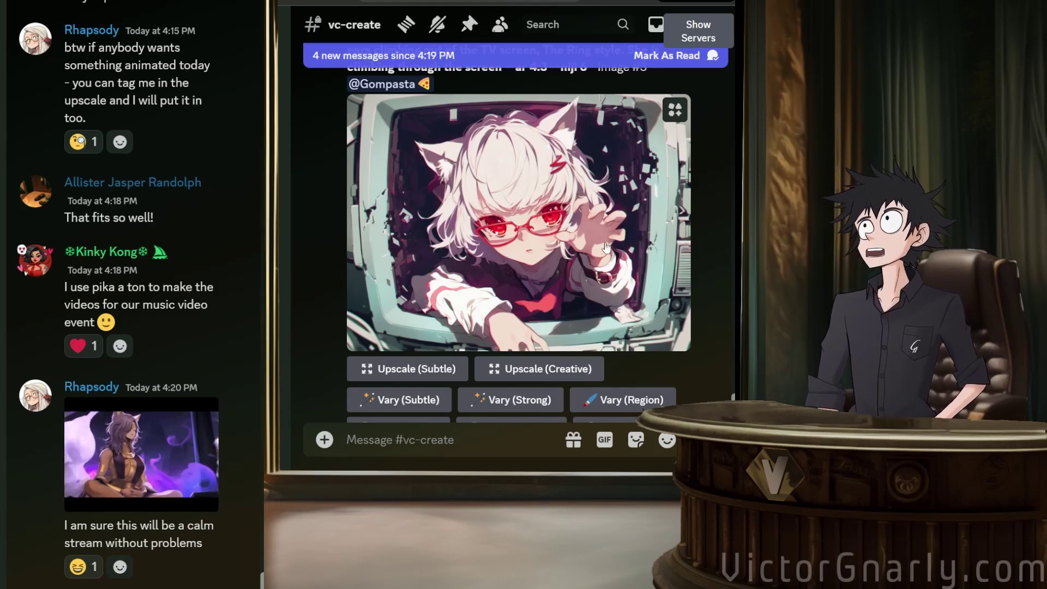
pyautogui.scroll(2, 606, 247)
pyautogui.scroll(-5, 614, 253)
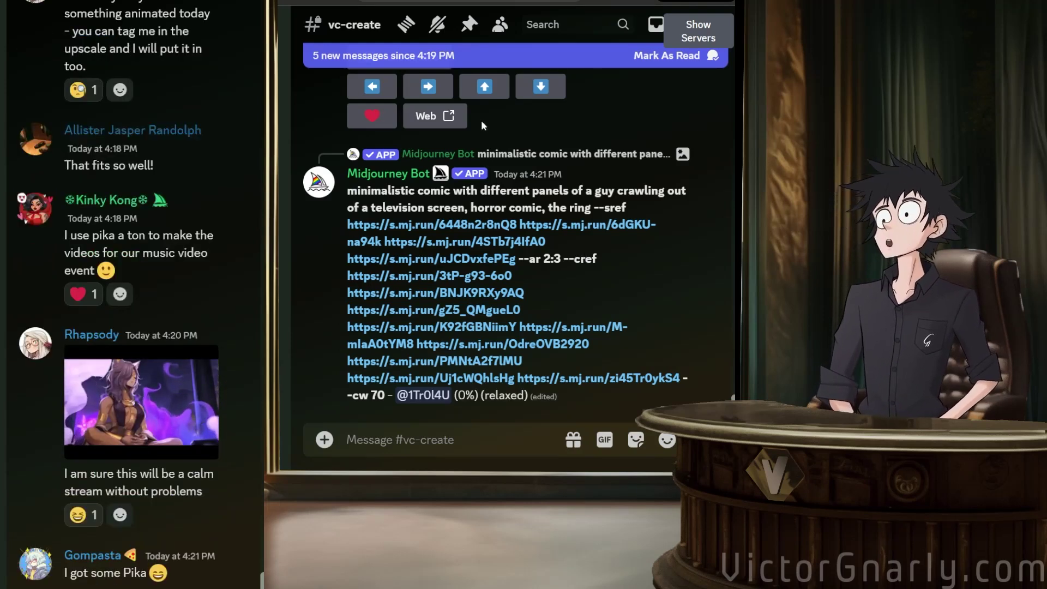
# Find the earlier "Multiple panel comic of a demon" prompt in vc-create and highlight its --cref parameter with the three reference links.
pyautogui.click(442, 433)
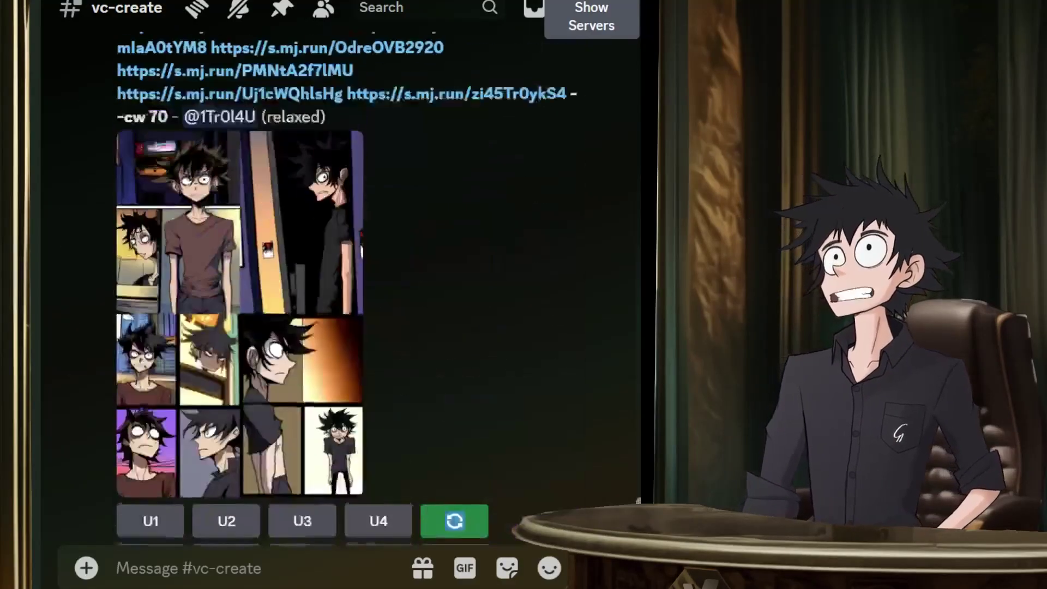
pyautogui.scroll(20, 349, 289)
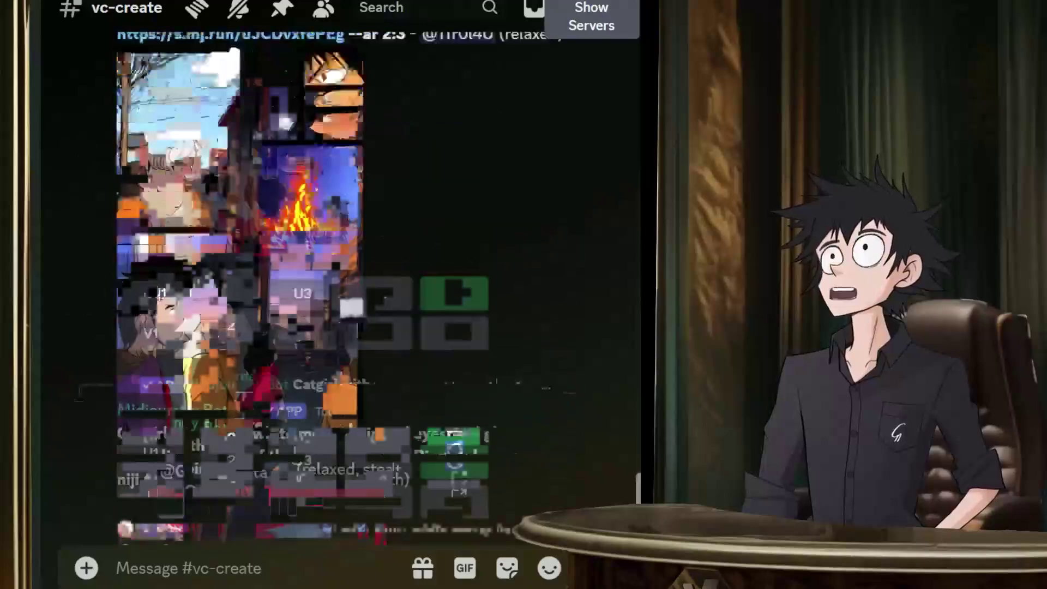
pyautogui.scroll(20, 349, 289)
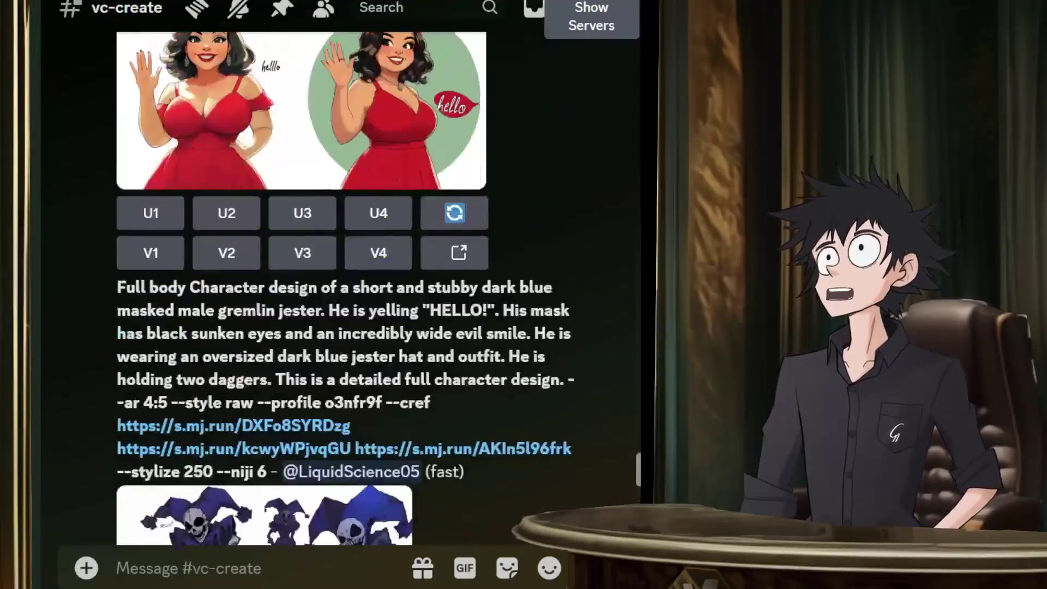
pyautogui.scroll(20, 349, 289)
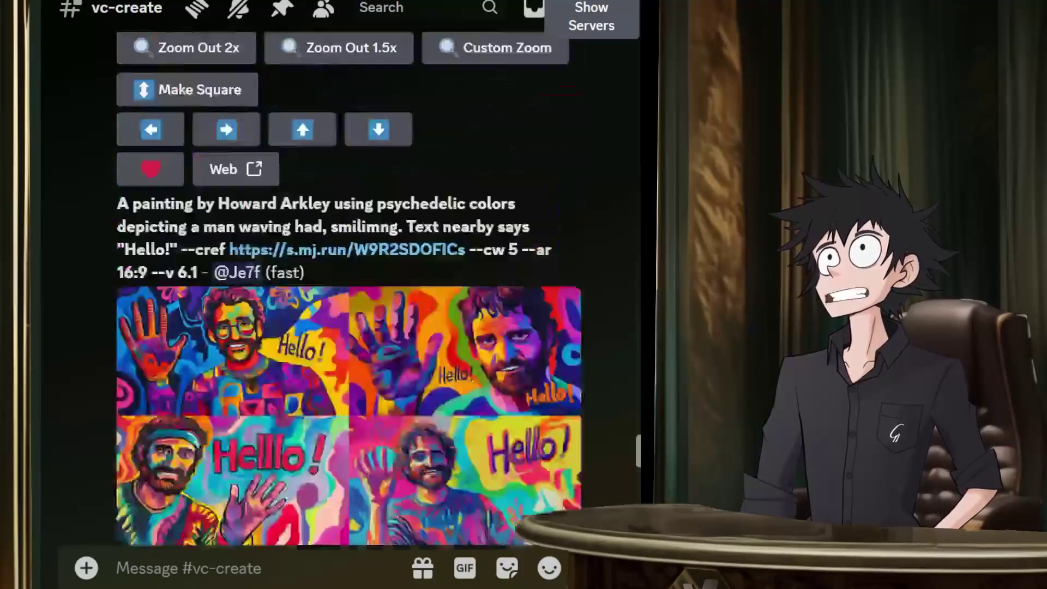
pyautogui.scroll(20, 348, 289)
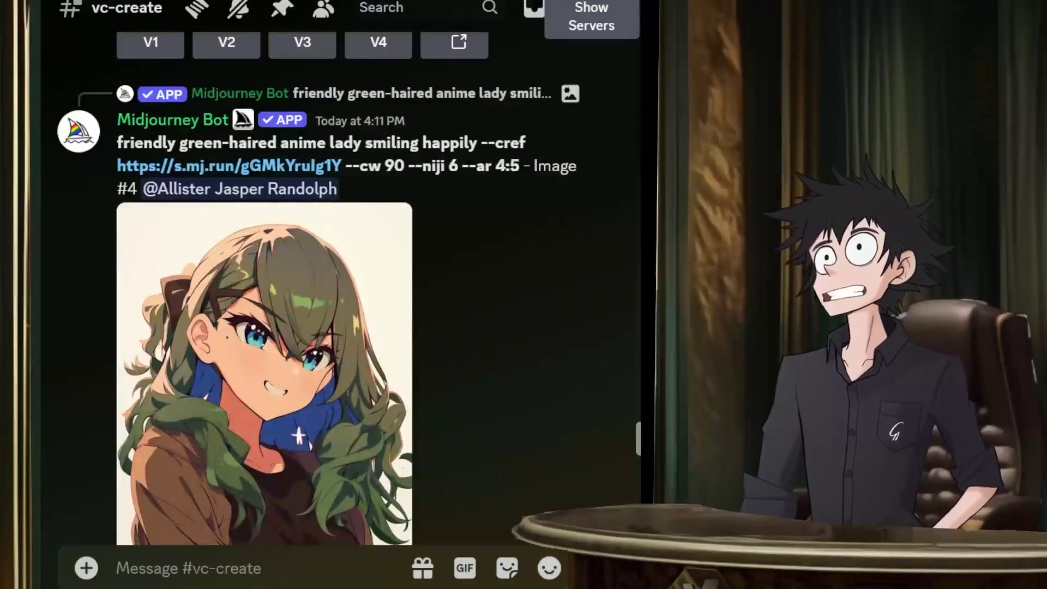
pyautogui.scroll(20, 349, 289)
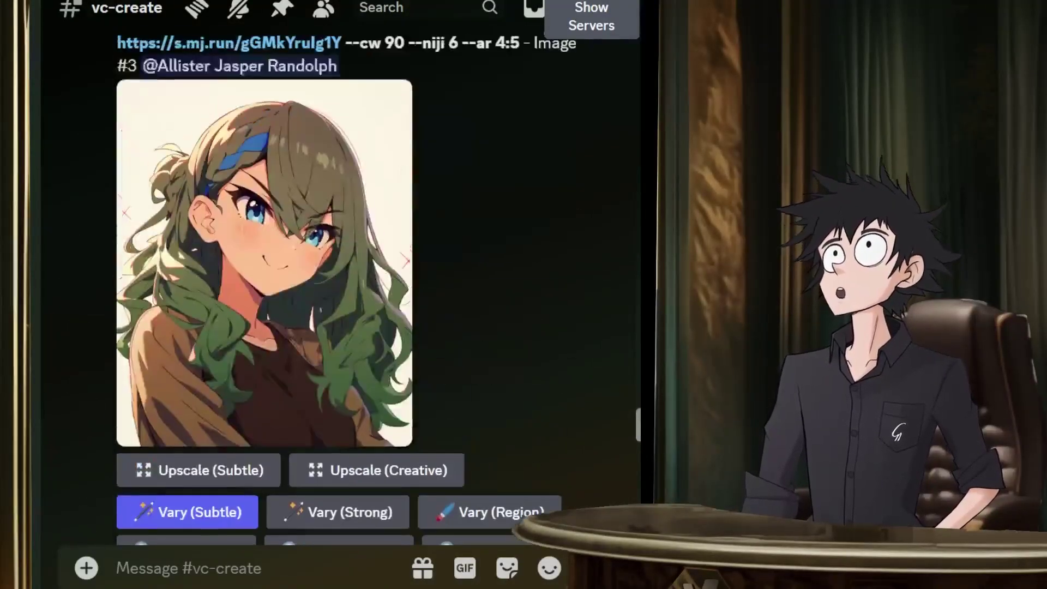
pyautogui.scroll(20, 349, 289)
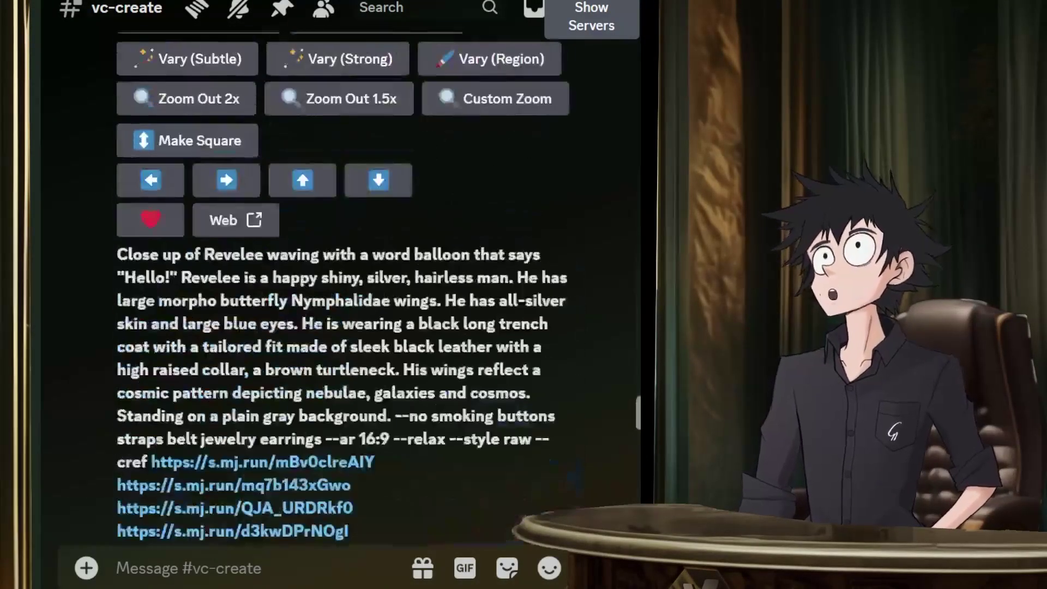
pyautogui.scroll(20, 348, 288)
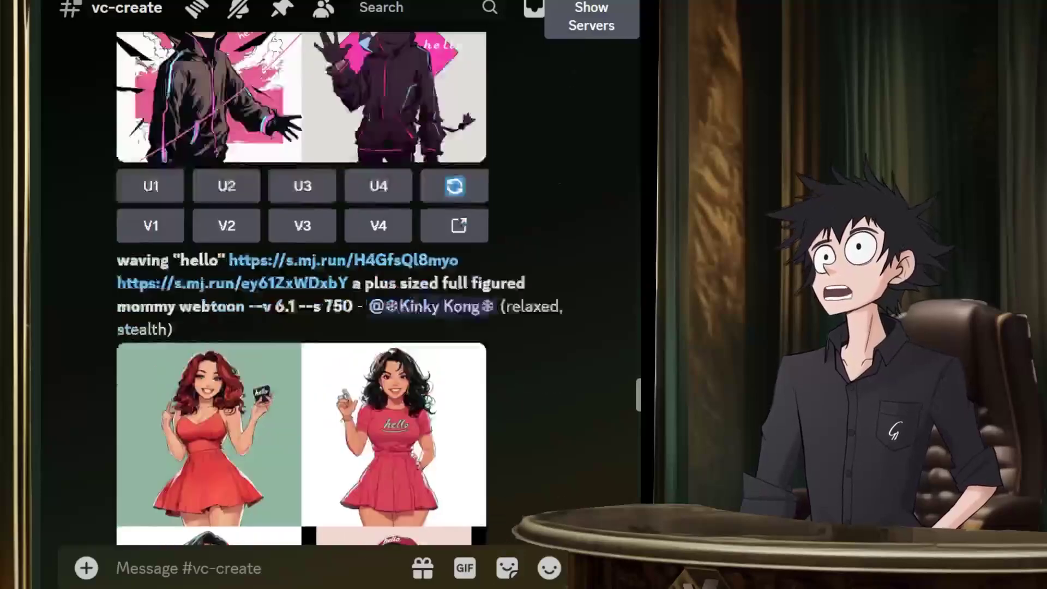
pyautogui.scroll(20, 348, 289)
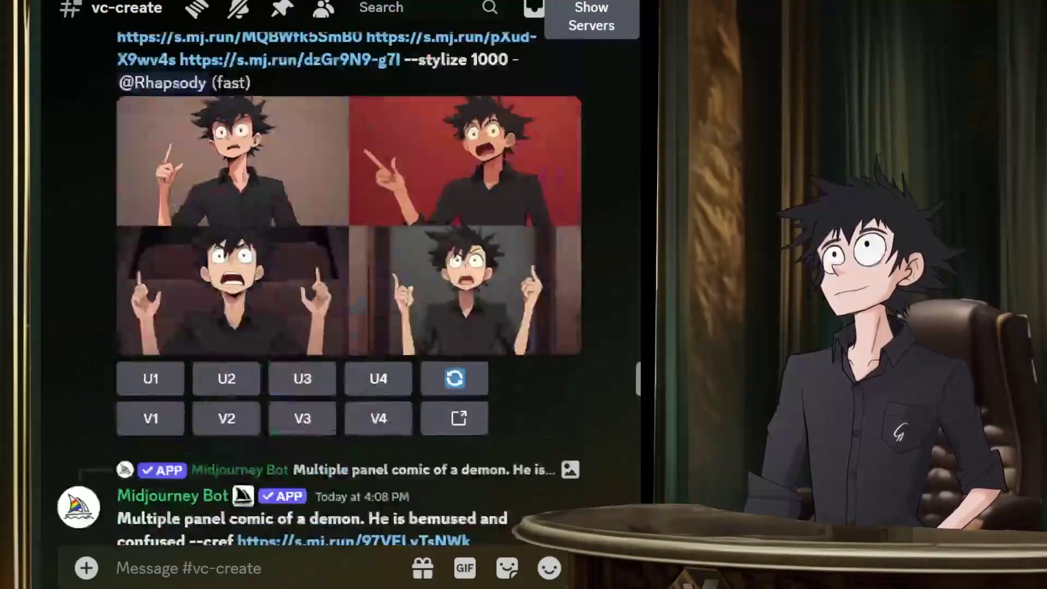
pyautogui.scroll(5, 349, 288)
pyautogui.scroll(-12, 349, 289)
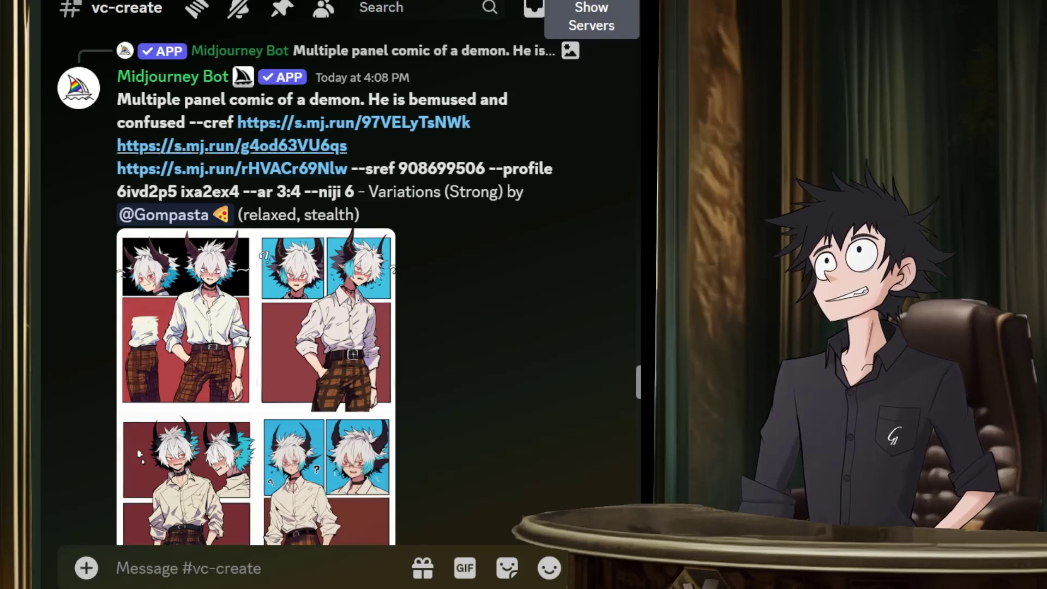
pyautogui.moveTo(347, 168); pyautogui.dragTo(217, 124)
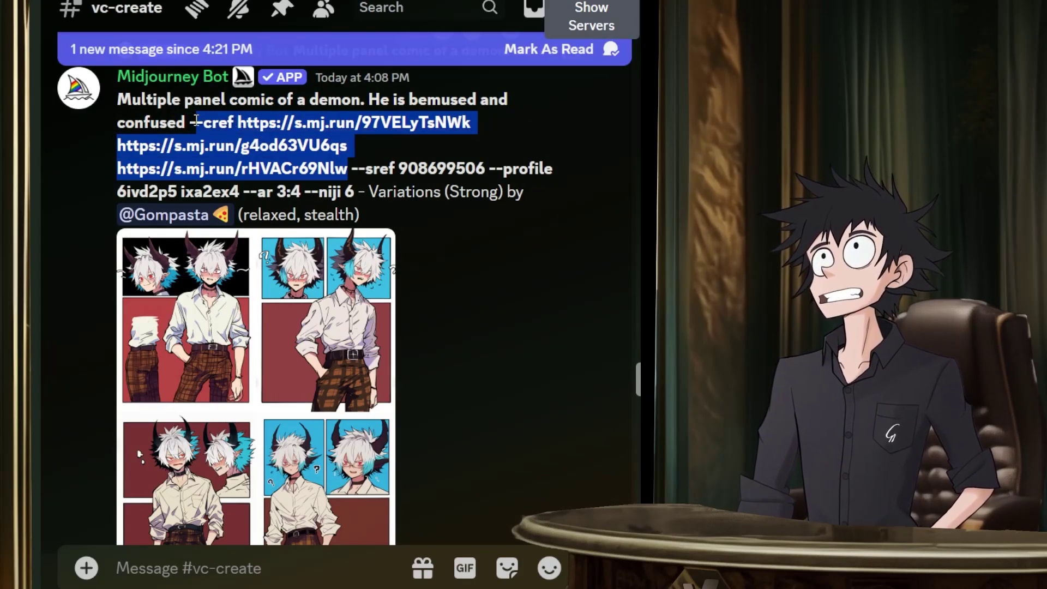
# Return to the latest result and view the horror comic grid of the guy crawling out of a television enlarged.
pyautogui.middleClick(482, 257)
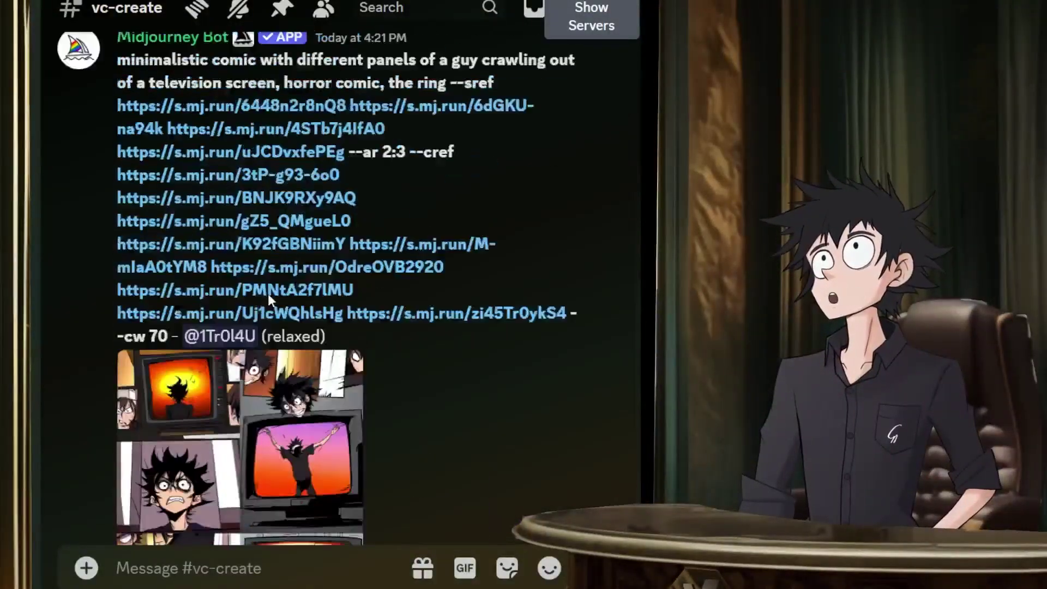
pyautogui.click(274, 243)
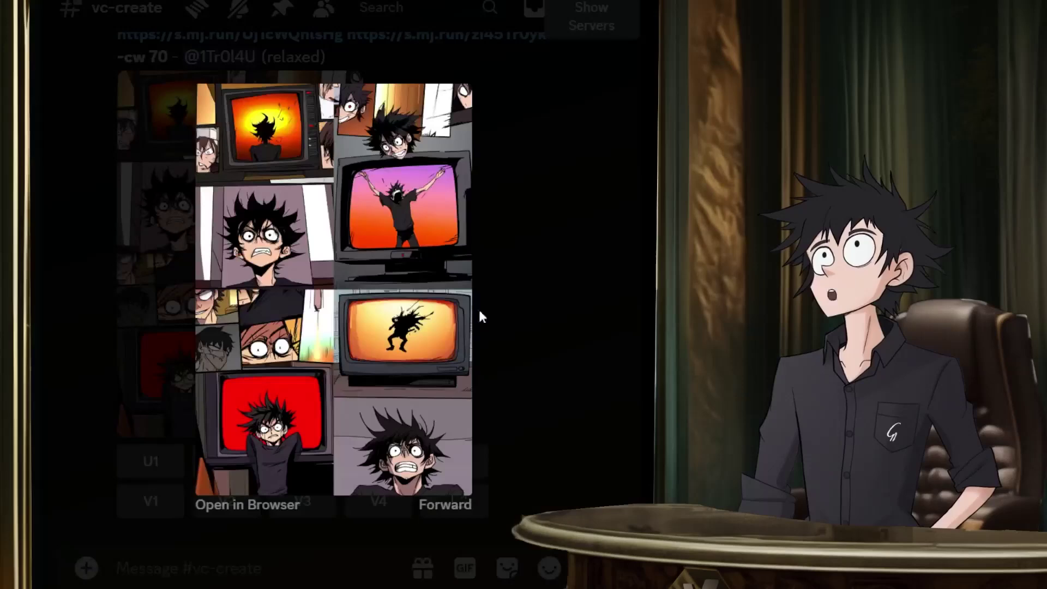
pyautogui.click(529, 316)
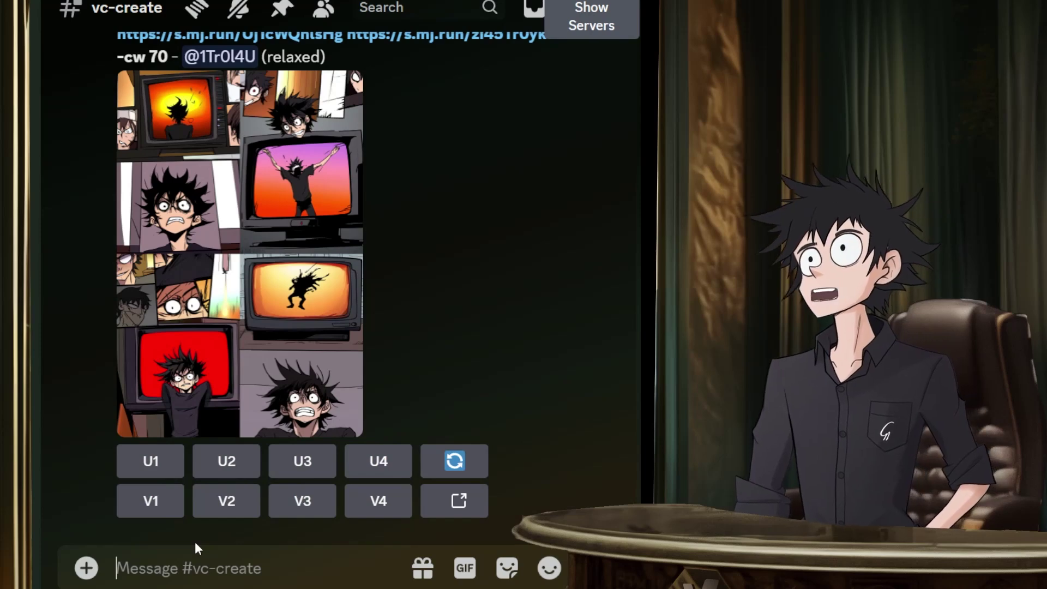
# Start an /imagine prompt in vc-create with the text "animated film --ar 16:9".
pyautogui.write('/im')
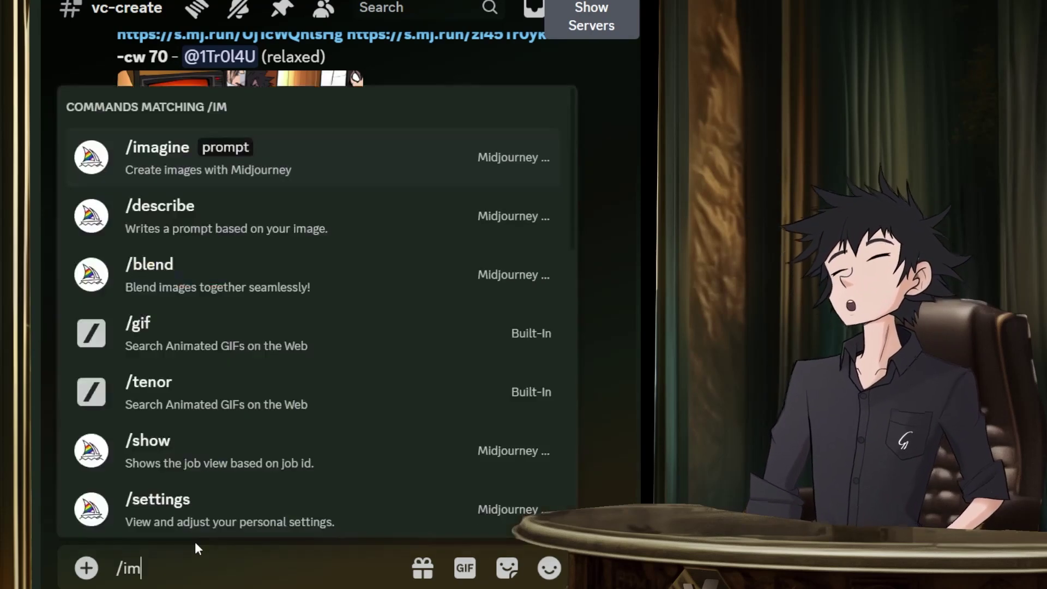
pyautogui.click(165, 165)
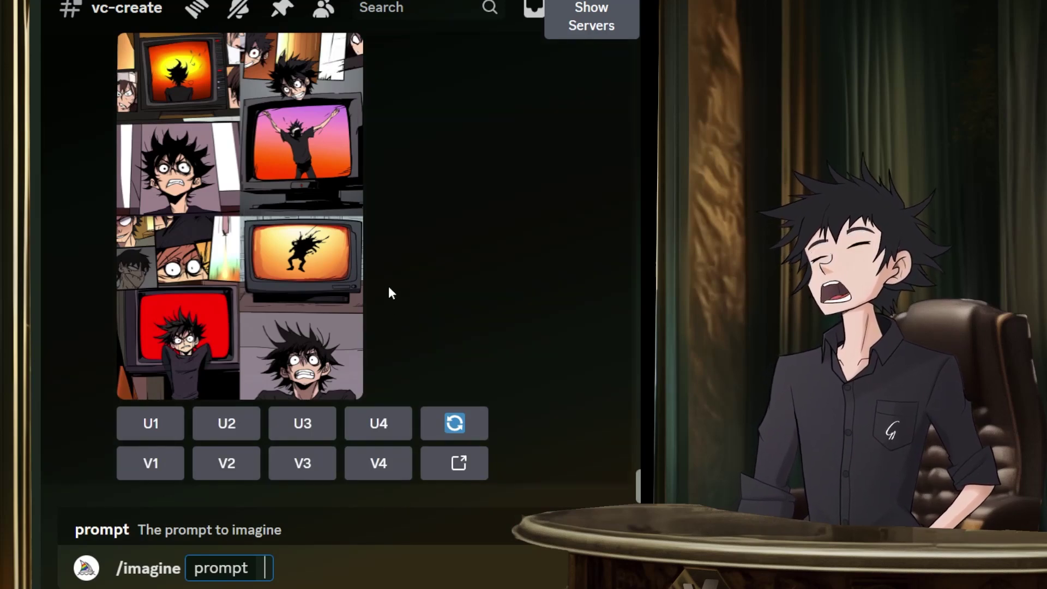
pyautogui.scroll(10, 388, 286)
pyautogui.scroll(-10, 390, 278)
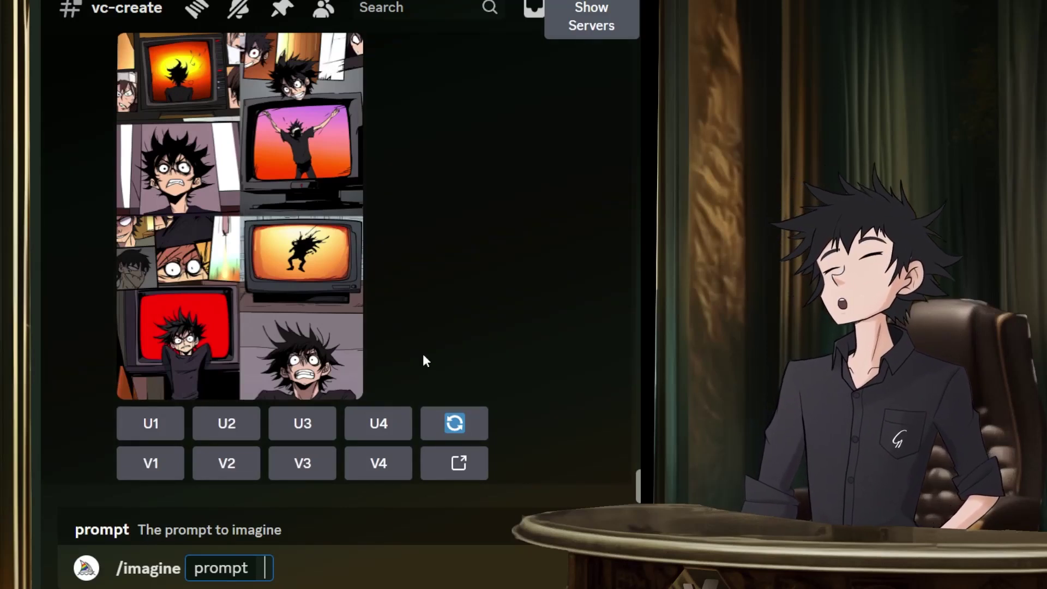
pyautogui.write('animated fi')
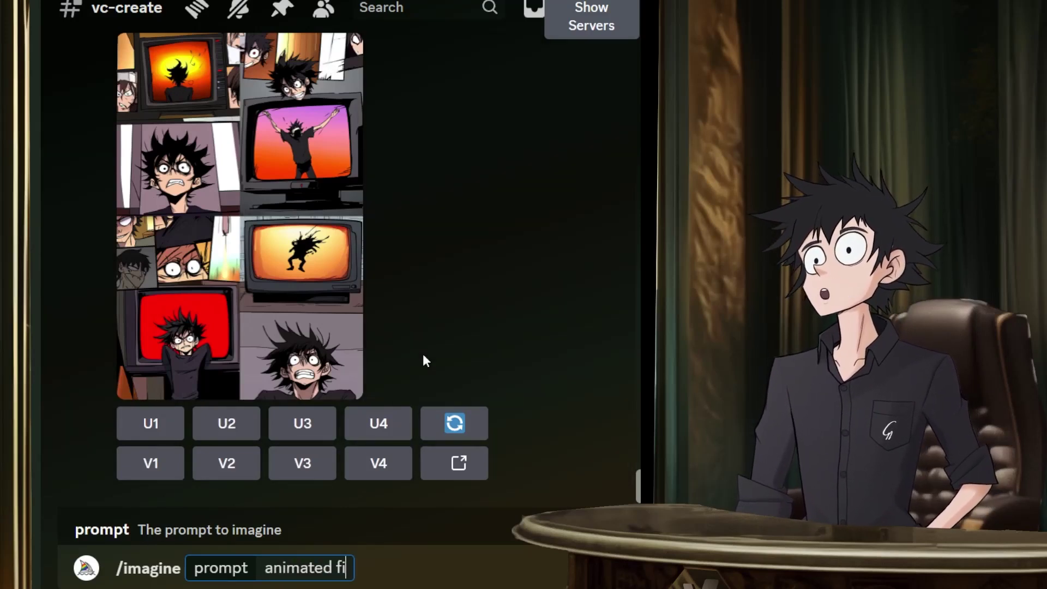
pyautogui.write('lm')
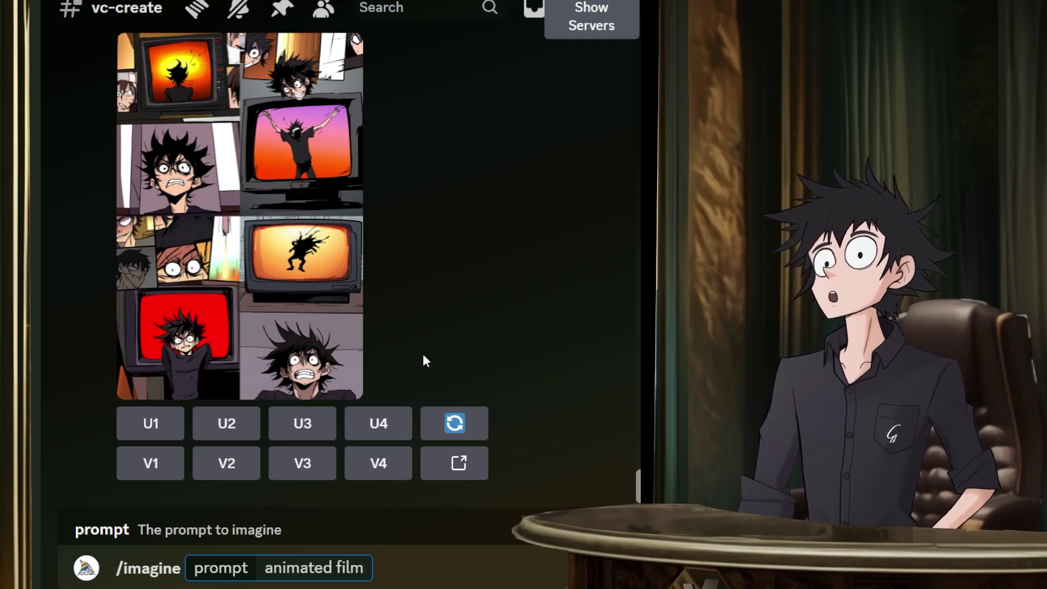
pyautogui.write(' --ar ')
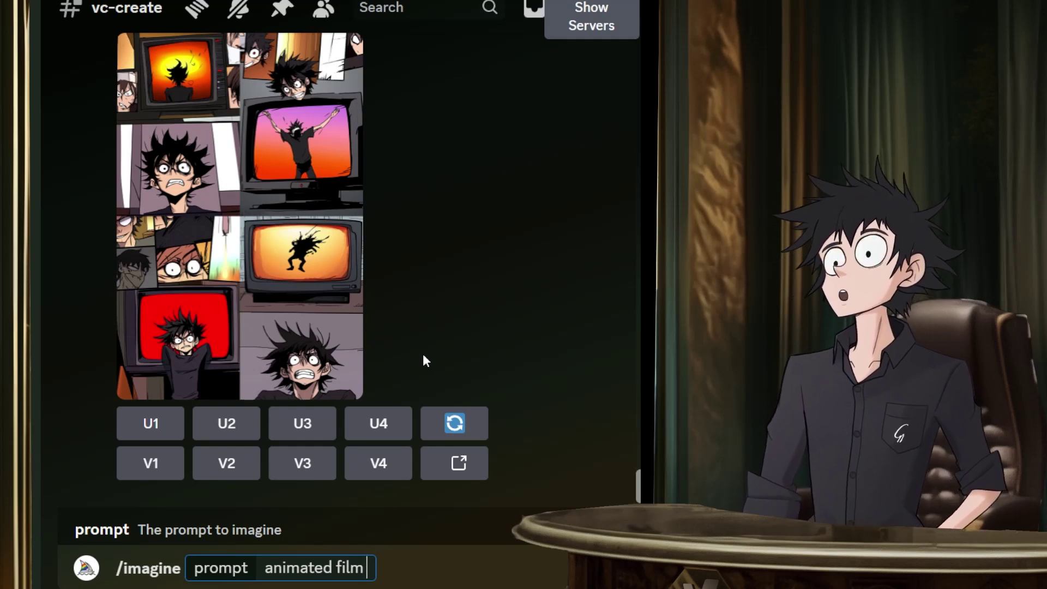
pyautogui.write('16:9')
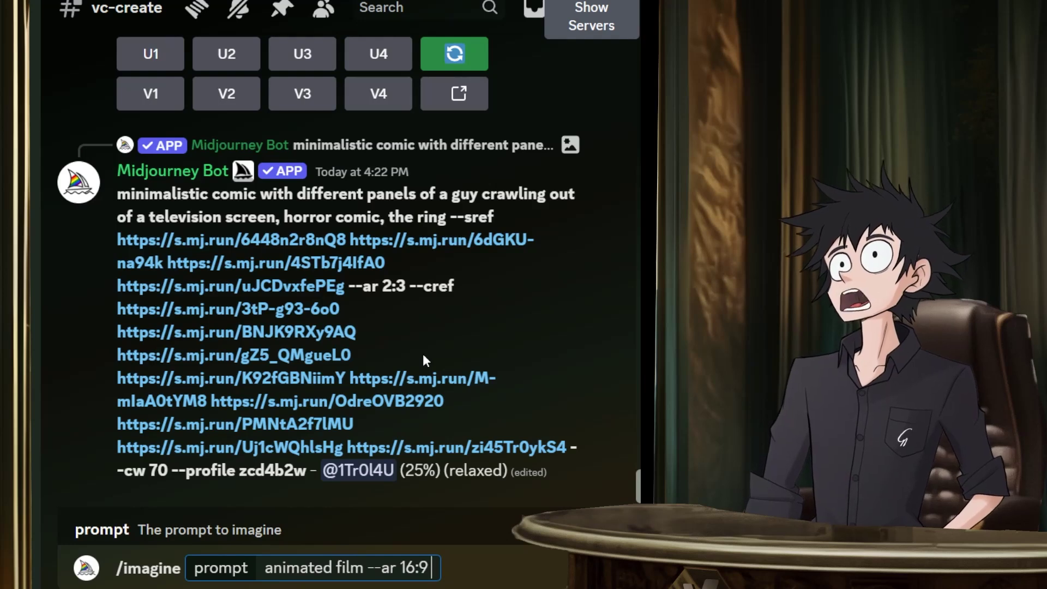
pyautogui.write('--cref')
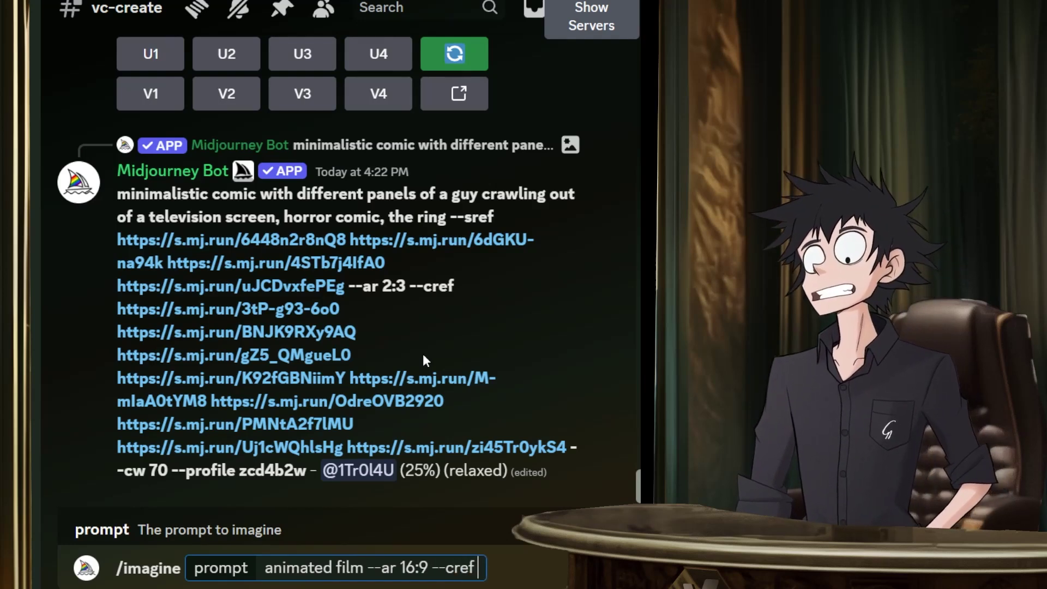
pyautogui.write('--cref https://s.mj.run/97VELyTsNWk https://s.mj.run/g4od63VU6qs https://s.mj.run/rHVACr69Nlw')
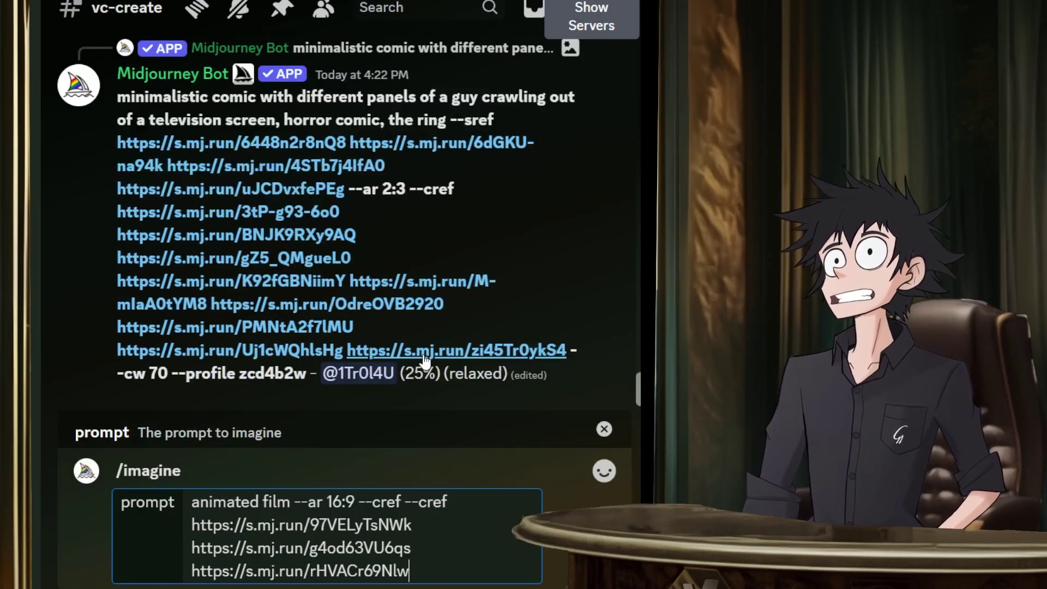
pyautogui.click(402, 502)
pyautogui.press('BackSpace')
pyautogui.press('BackSpace')
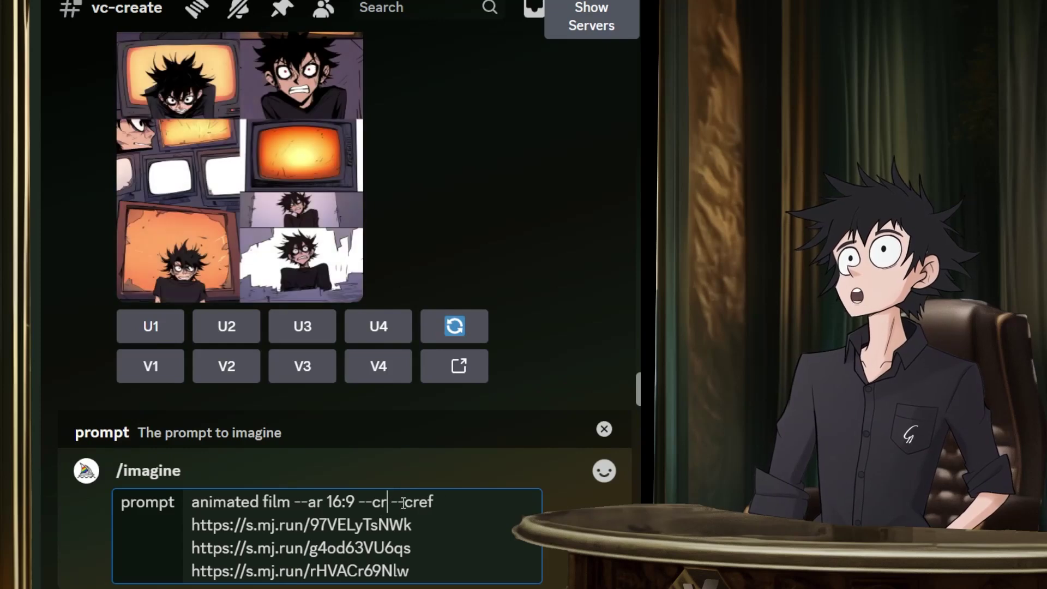
pyautogui.press('BackSpace')
pyautogui.press('BackSpace')
pyautogui.press('BackSpace')
pyautogui.press('BackSpace')
pyautogui.press('BackSpace')
pyautogui.click(444, 572)
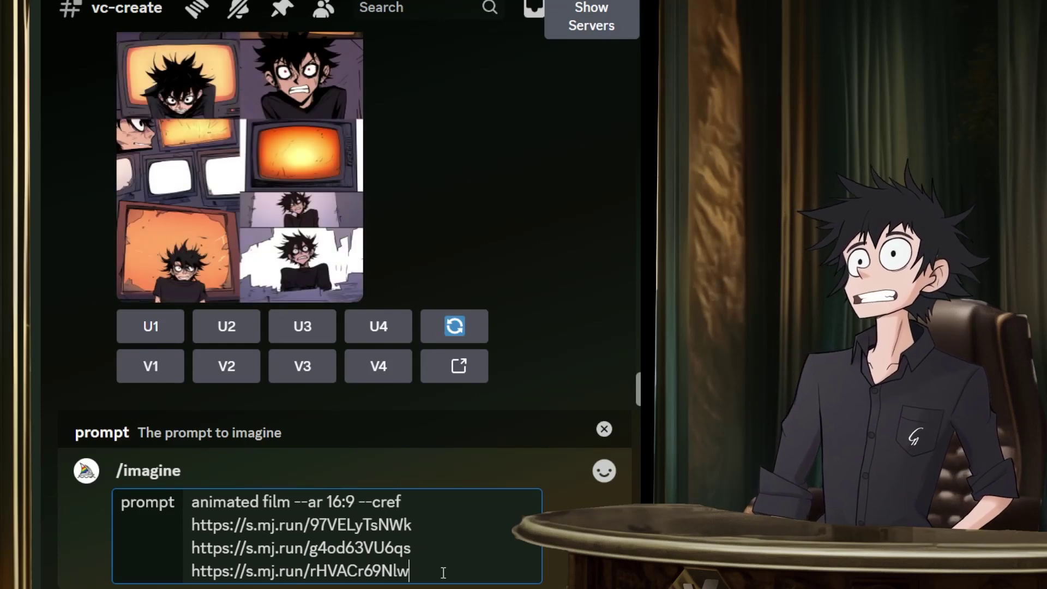
# Append --niji 6 to the animated film prompt and submit it.
pyautogui.write('--')
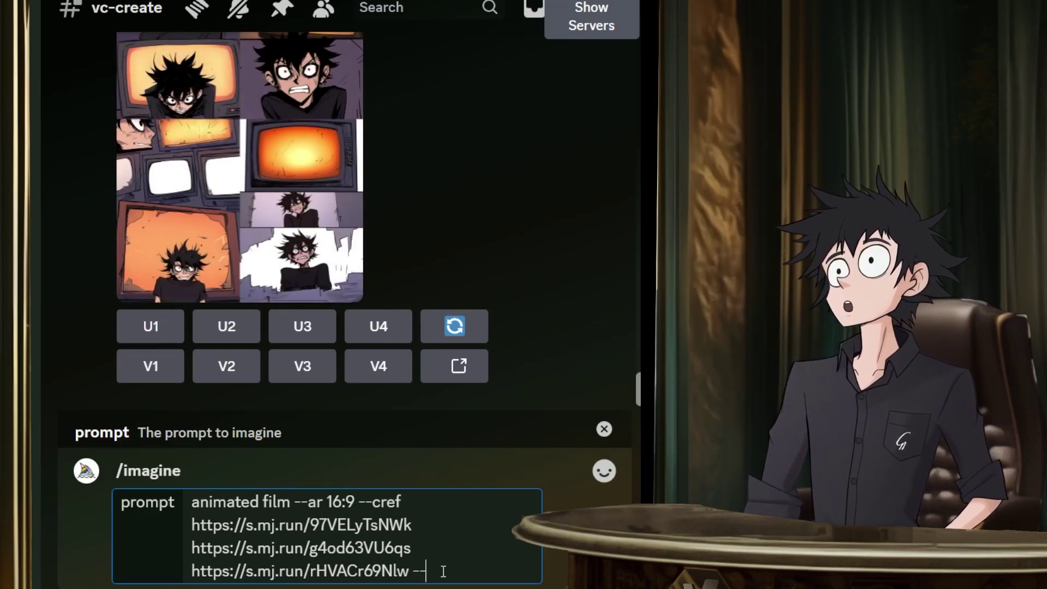
pyautogui.write('niji 6')
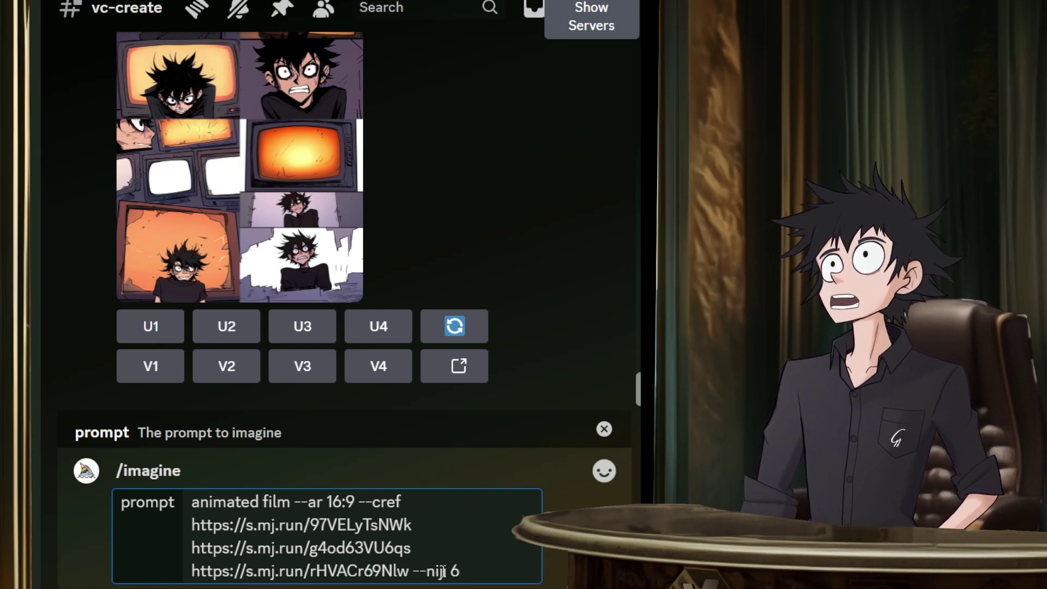
pyautogui.press('Return')
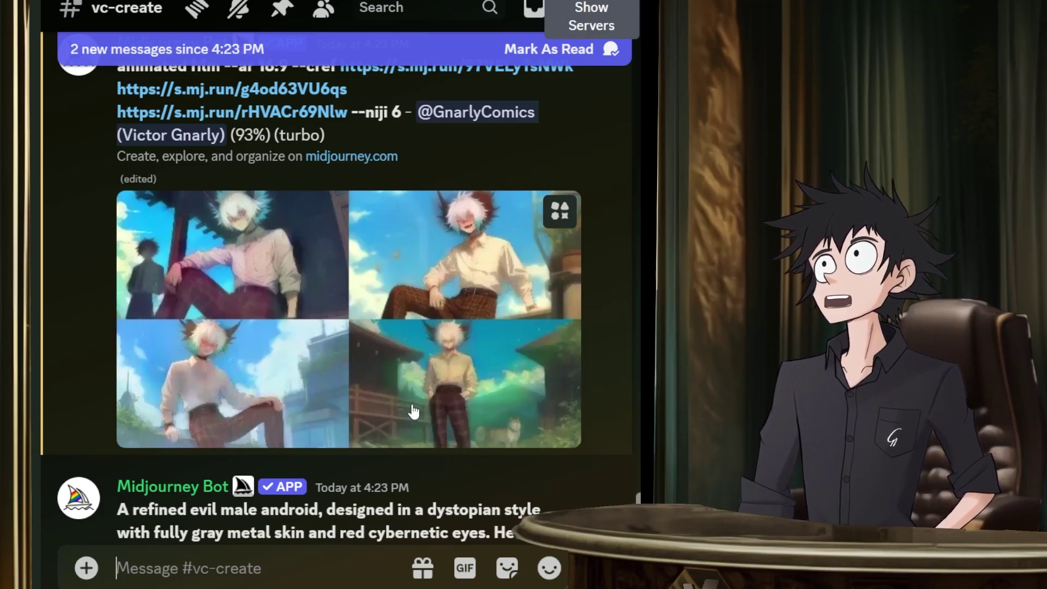
# Find the finished animated film grid in vc-create, view it enlarged, and close the preview.
pyautogui.scroll(-10, 412, 410)
pyautogui.scroll(15, 412, 400)
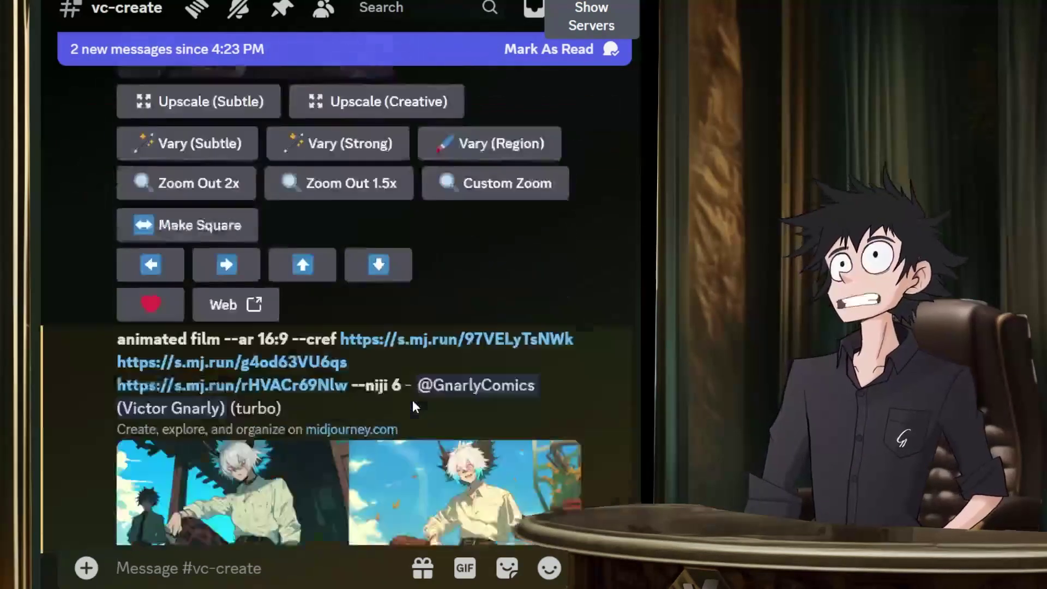
pyautogui.scroll(-5, 412, 400)
pyautogui.click(413, 397)
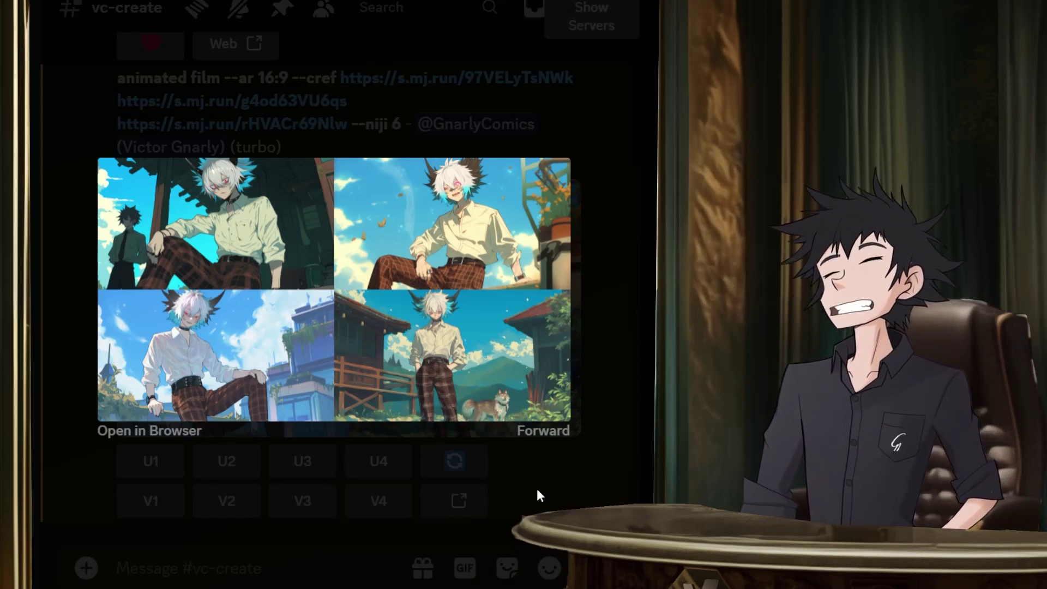
pyautogui.click(536, 488)
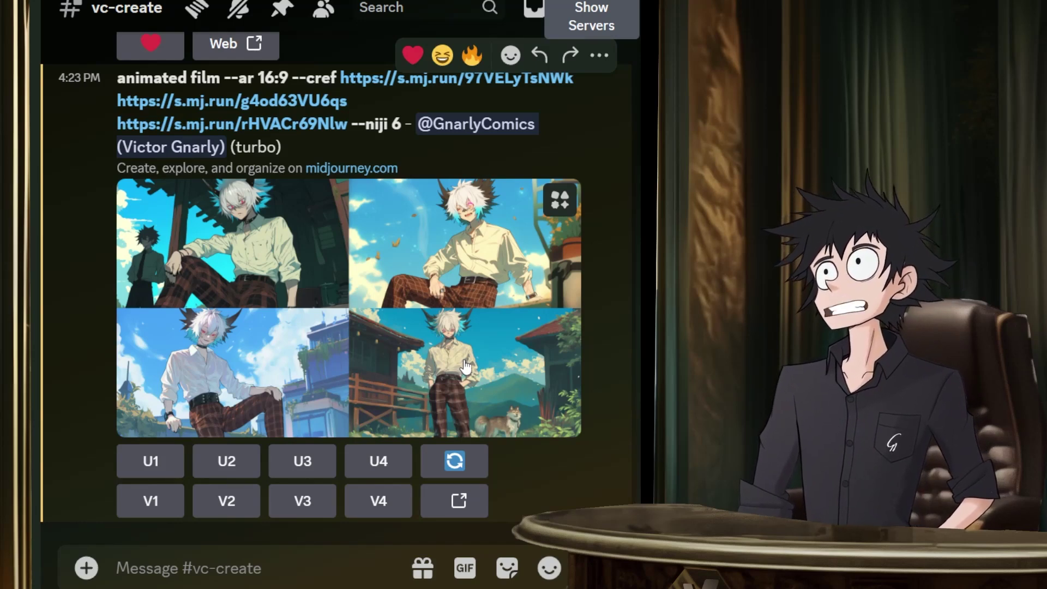
pyautogui.scroll(2, 466, 366)
pyautogui.scroll(-2, 463, 355)
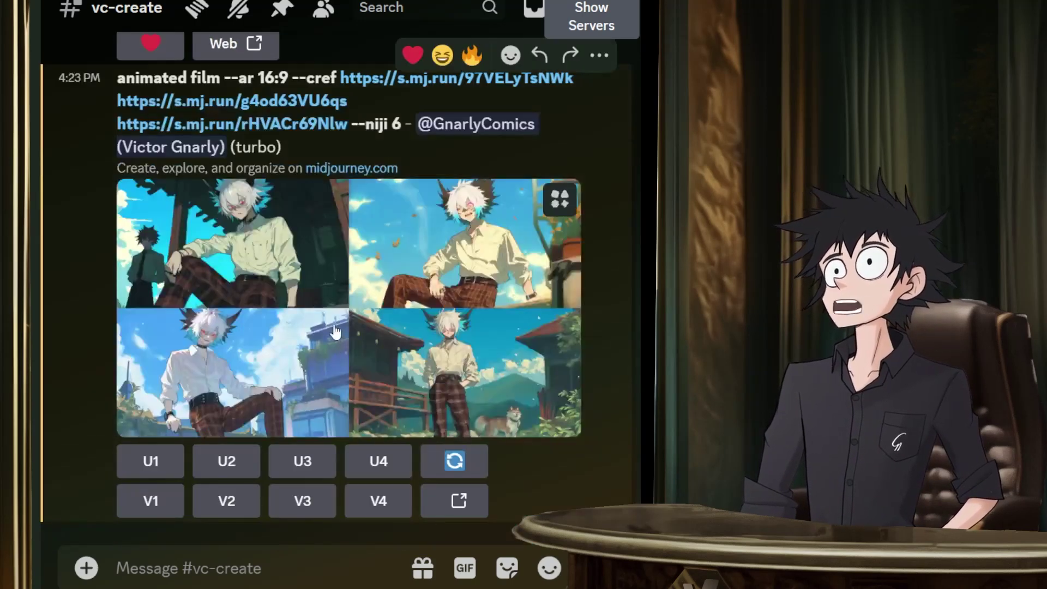
# Rerun the animated film prompt with --cw 50 added at the end.
pyautogui.click(457, 465)
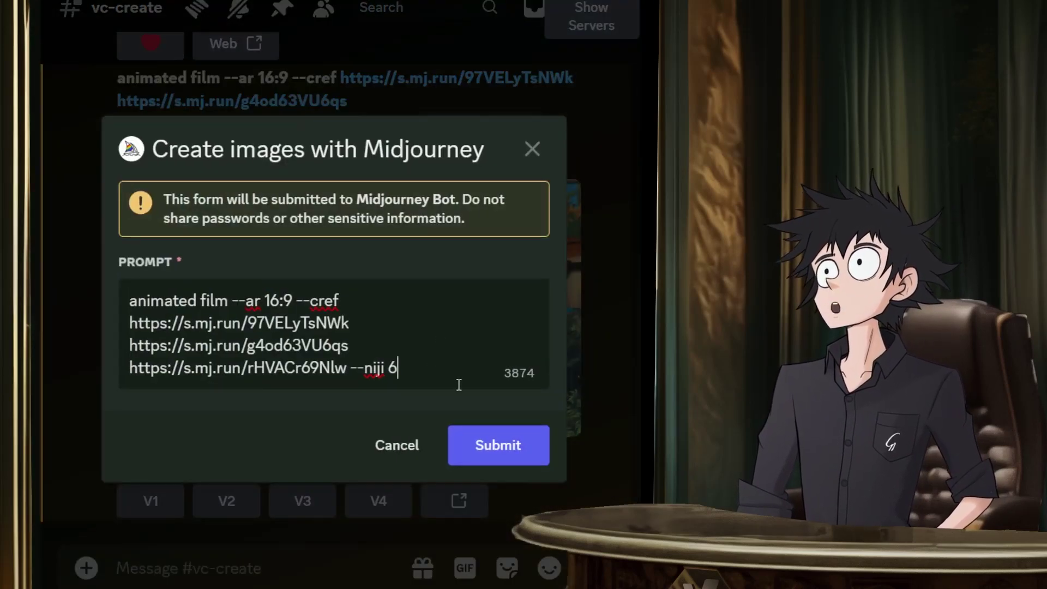
pyautogui.write('--cw ')
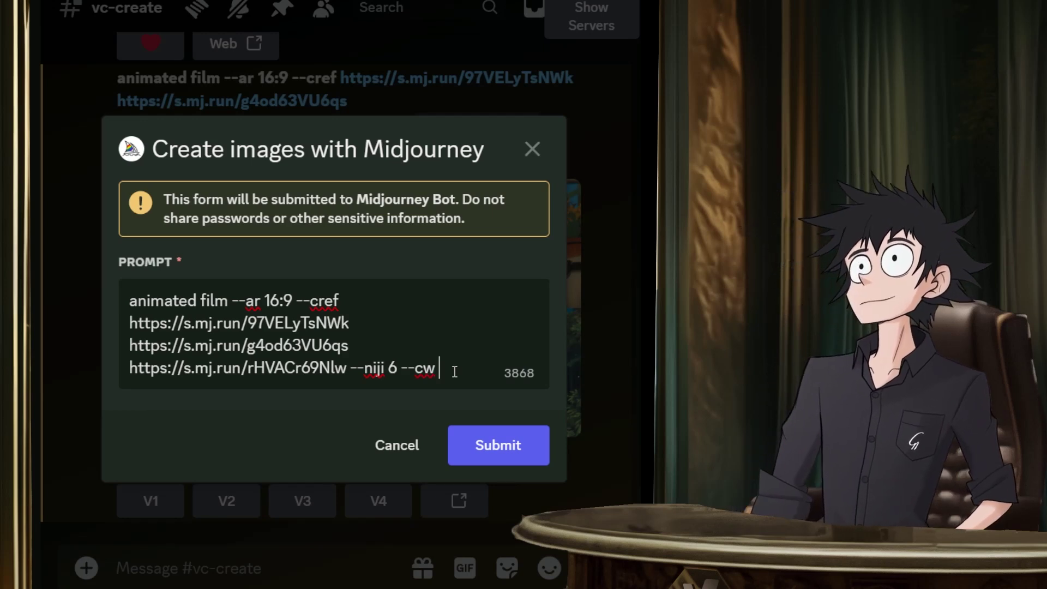
pyautogui.write('50')
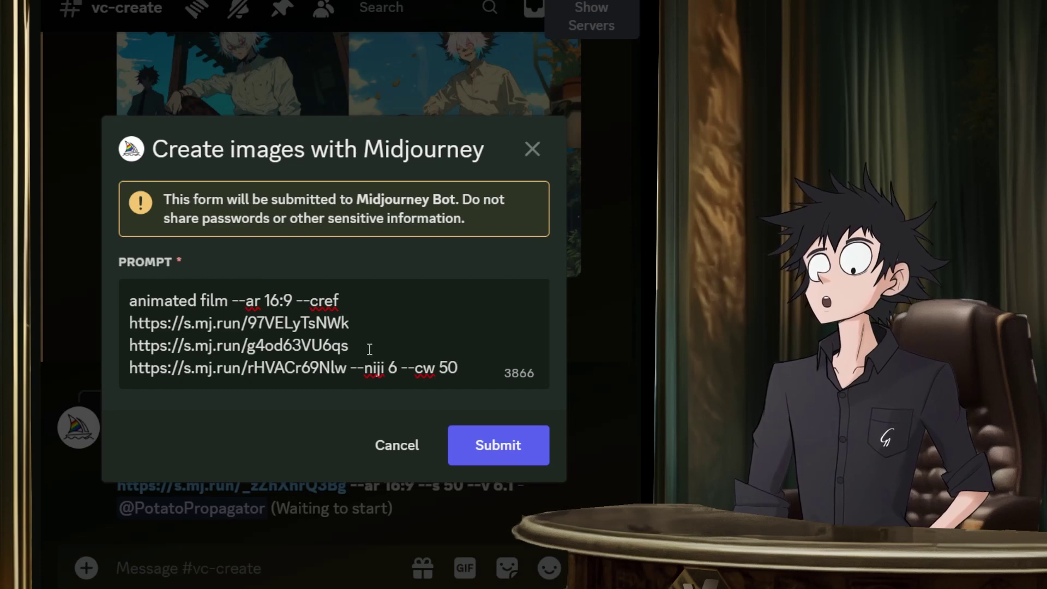
pyautogui.click(489, 453)
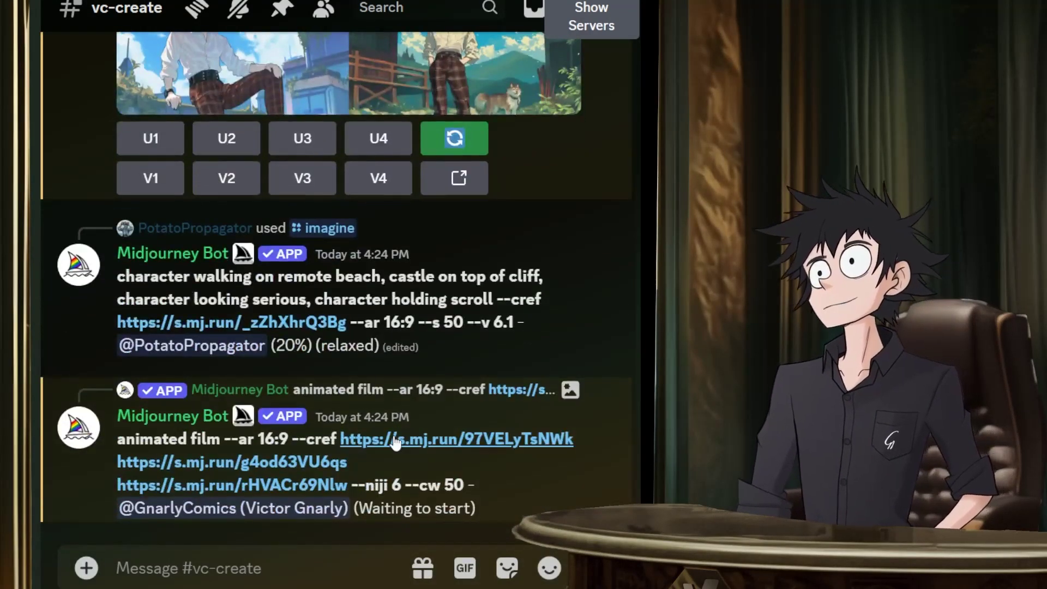
# Go back to the first animated film grid and review its four images of the white-haired character.
pyautogui.scroll(4, 395, 441)
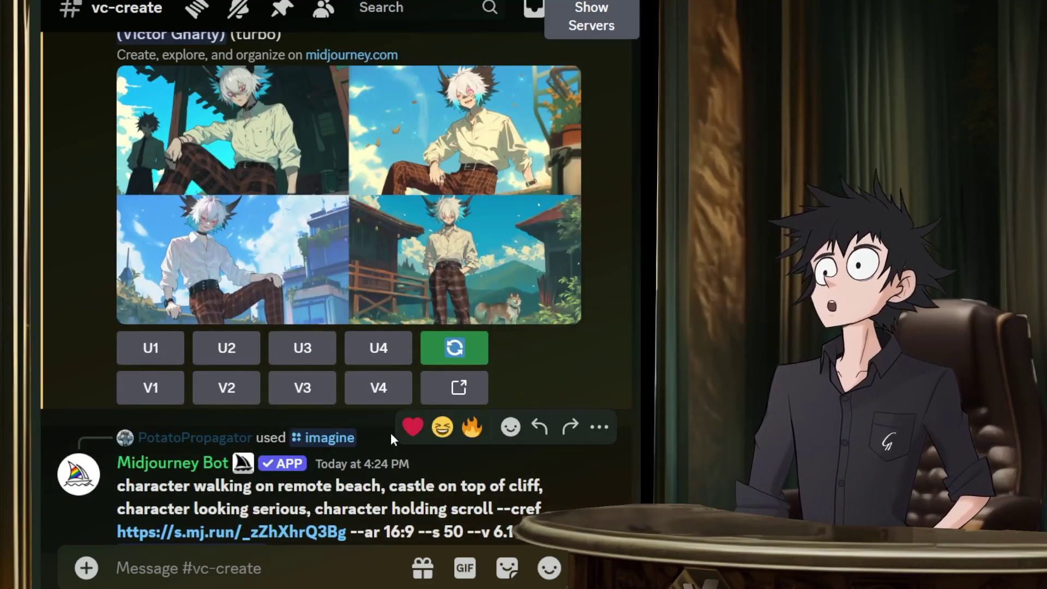
pyautogui.scroll(-4, 390, 433)
pyautogui.scroll(5, 391, 436)
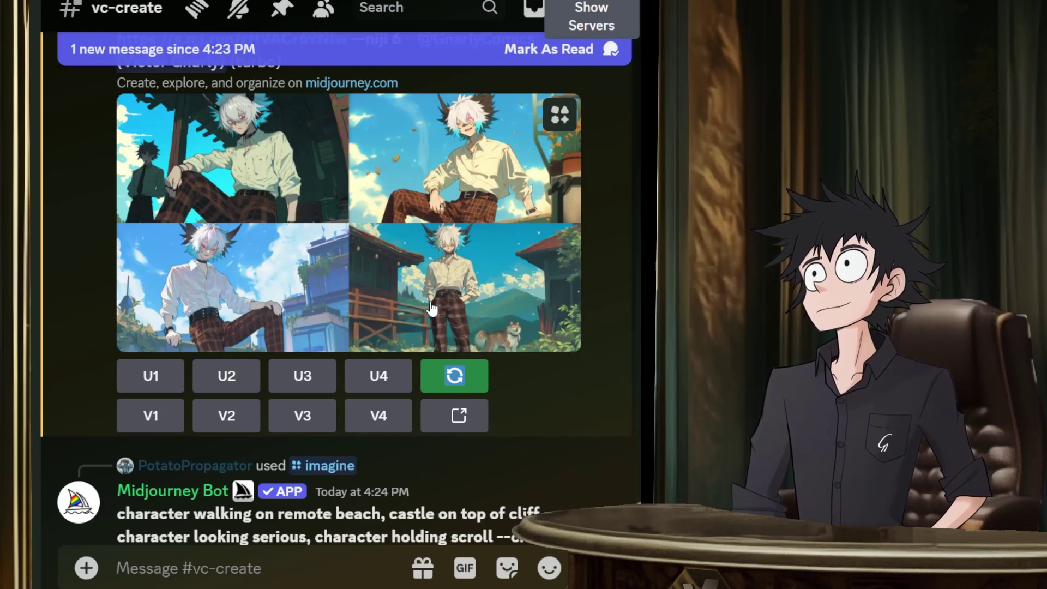
pyautogui.scroll(3, 431, 311)
pyautogui.scroll(-2, 441, 327)
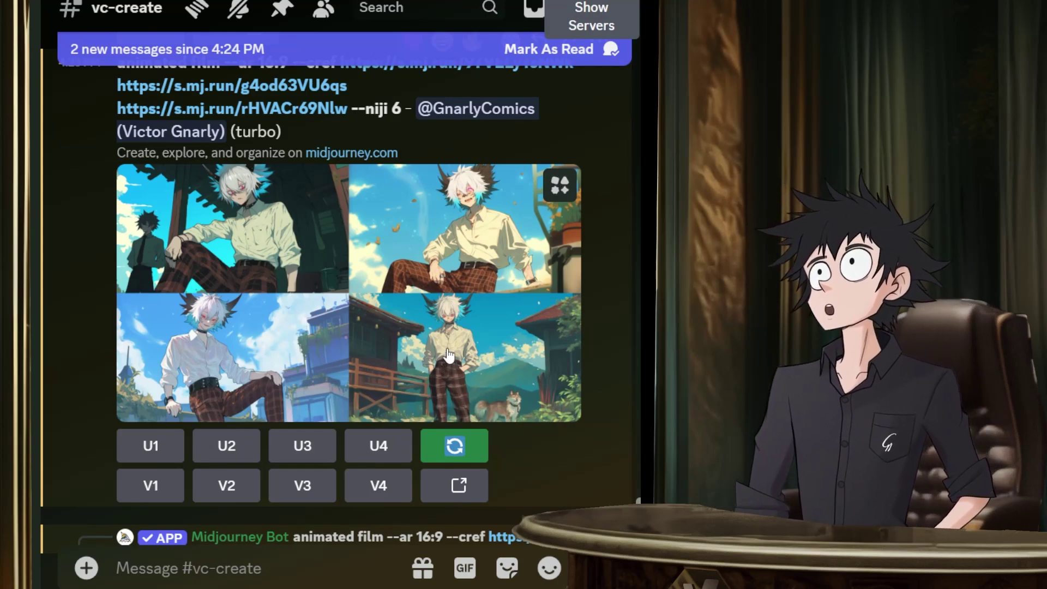
# Find the grid of the character walking on a remote beach with a castle and examine its prompt's --s 50 parameter.
pyautogui.scroll(-10, 447, 355)
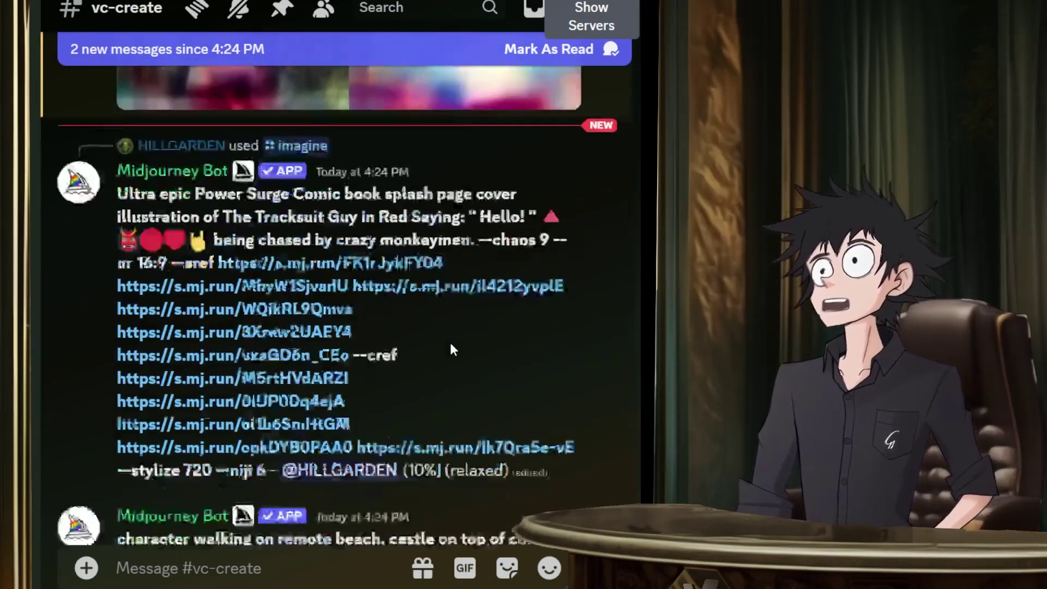
pyautogui.scroll(-8, 450, 349)
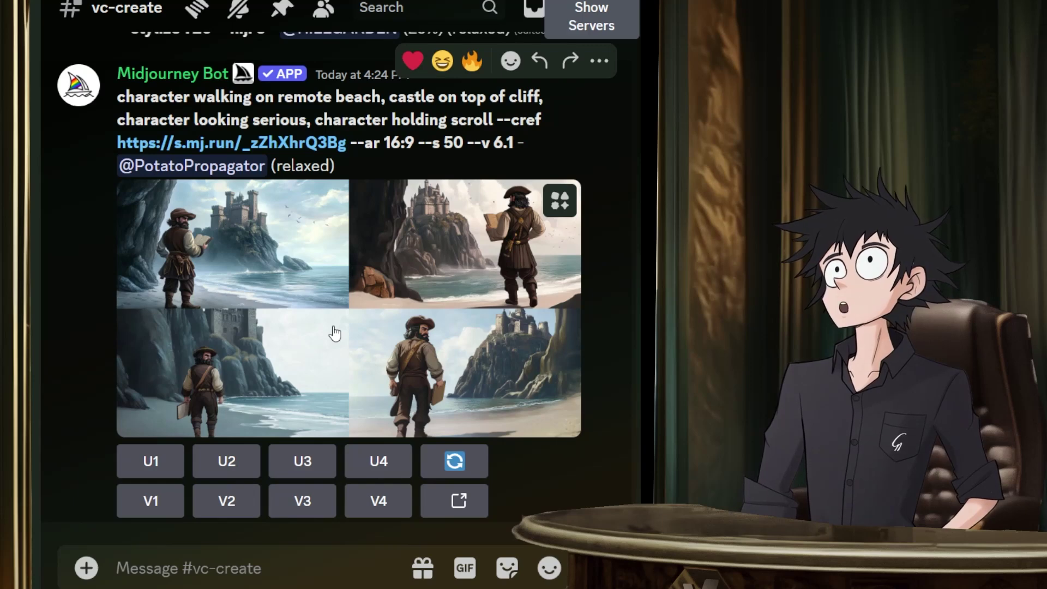
pyautogui.scroll(10, 348, 217)
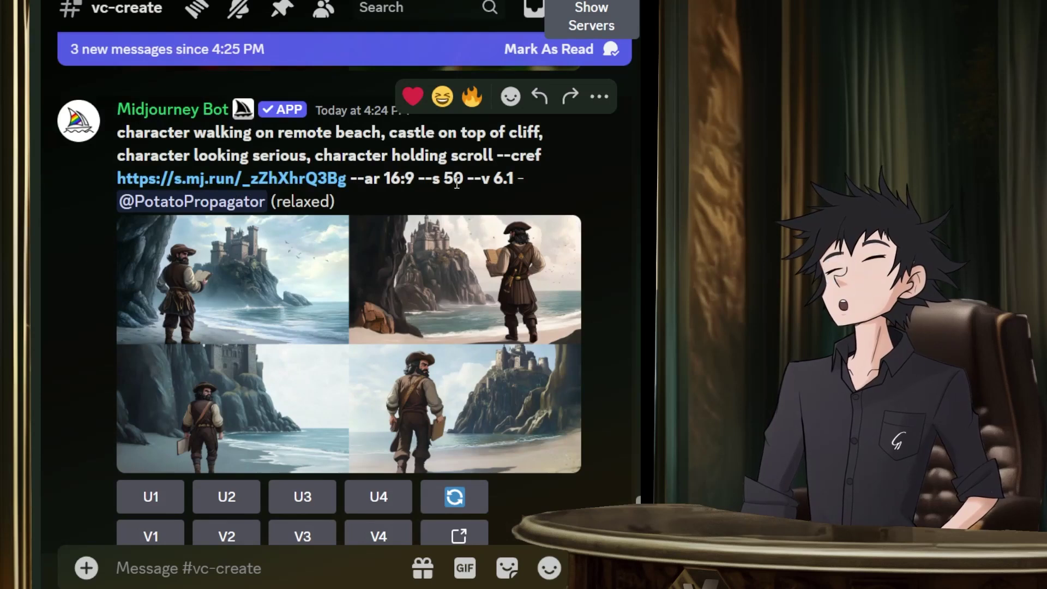
pyautogui.moveTo(464, 180)
pyautogui.mouseDown()
pyautogui.moveTo(434, 181)
pyautogui.moveTo(467, 185)
pyautogui.mouseUp()
pyautogui.click(455, 181)
pyautogui.click(464, 184)
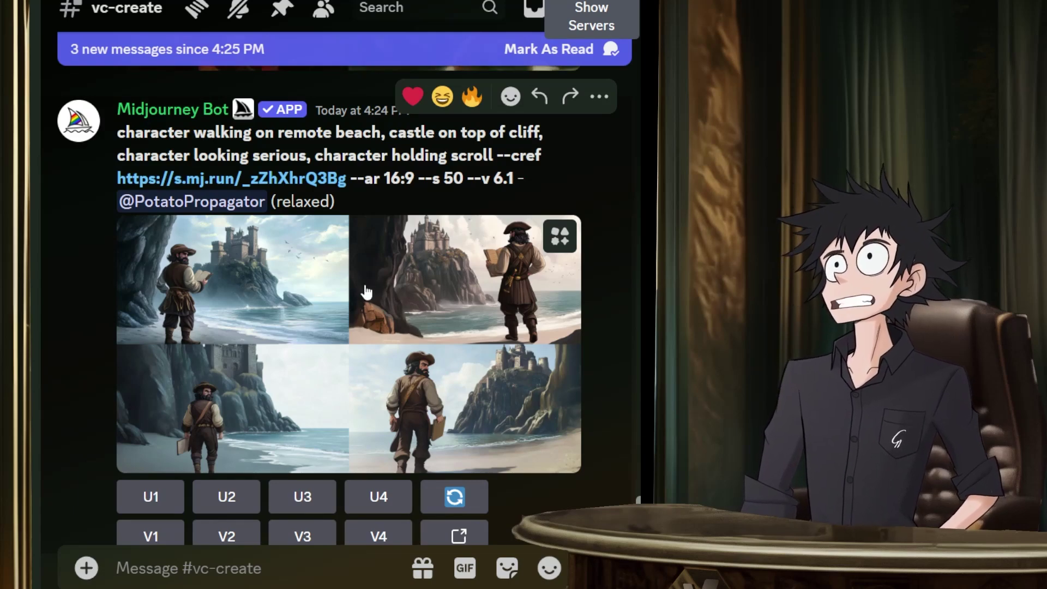
# Look through the newer results and examine the animated film grid generated with --niji 6 --cw 50.
pyautogui.scroll(-5, 375, 304)
pyautogui.scroll(-10, 375, 304)
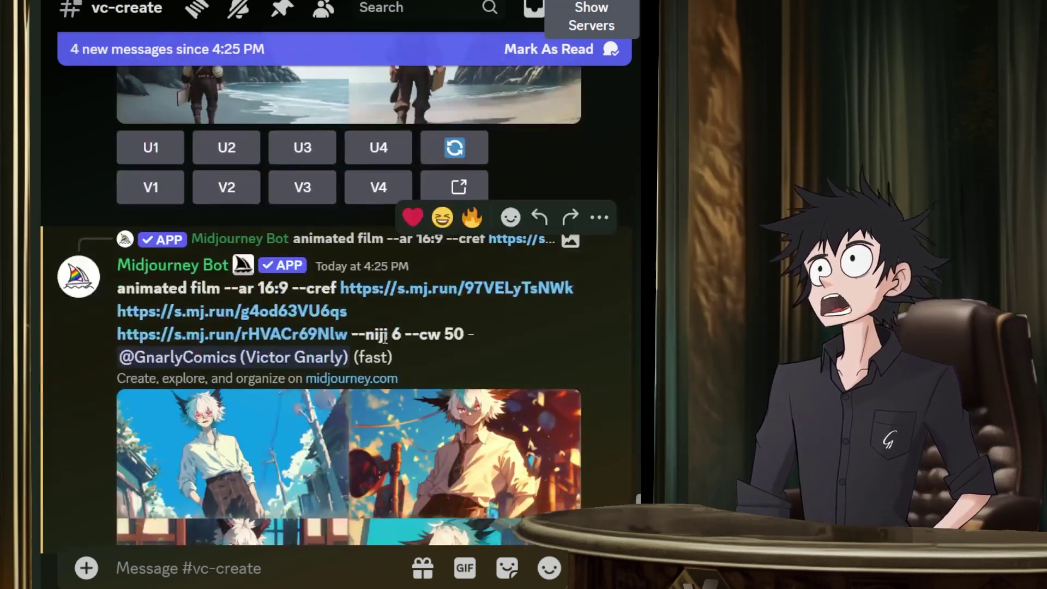
pyautogui.scroll(-5, 387, 316)
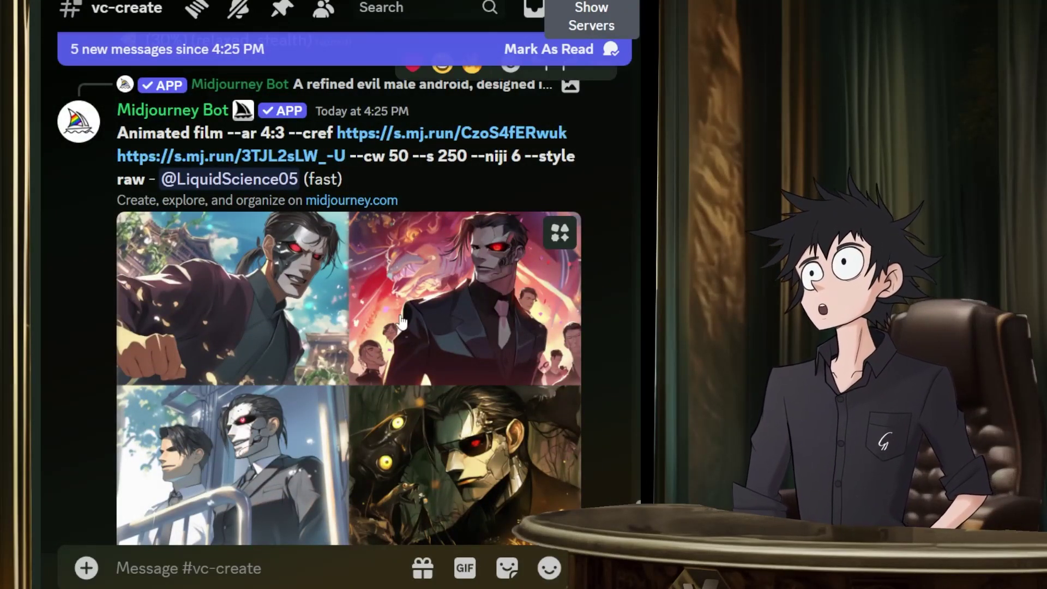
pyautogui.scroll(5, 398, 338)
pyautogui.scroll(10, 397, 339)
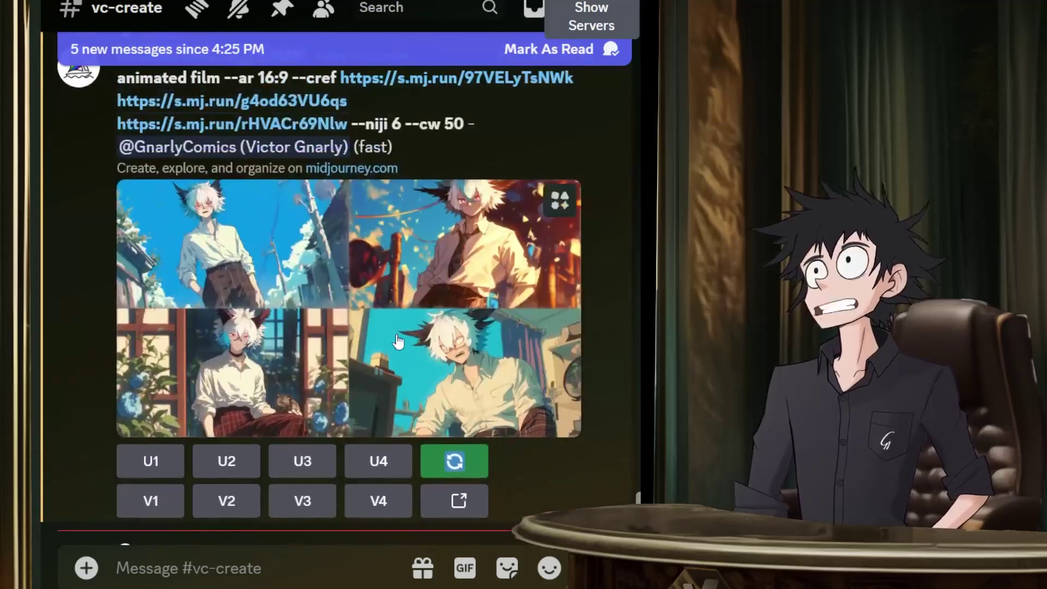
pyautogui.scroll(-3, 397, 339)
pyautogui.scroll(3, 401, 338)
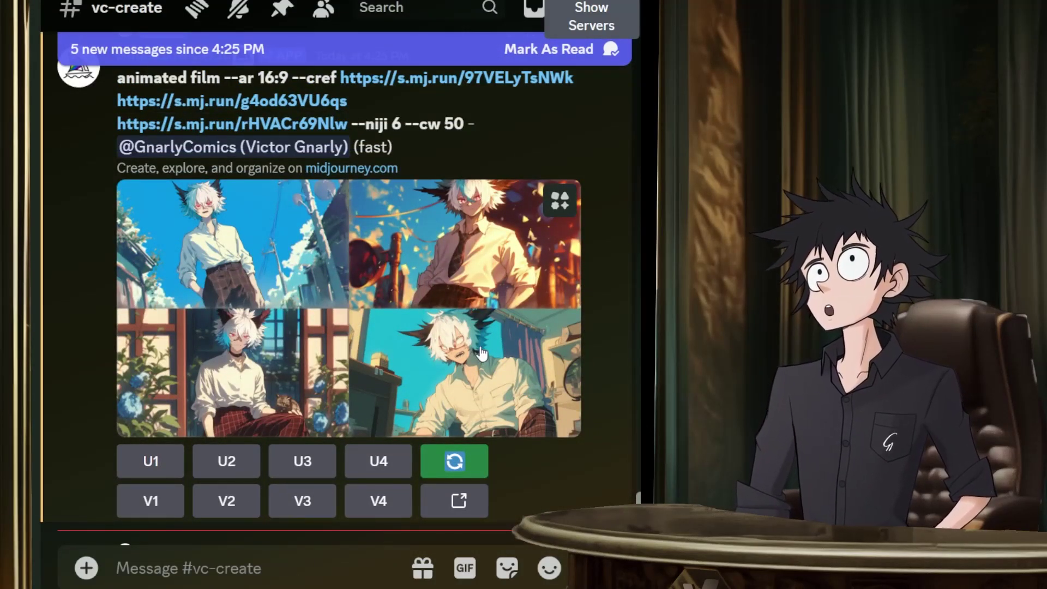
pyautogui.scroll(-3, 480, 349)
pyautogui.scroll(3, 480, 345)
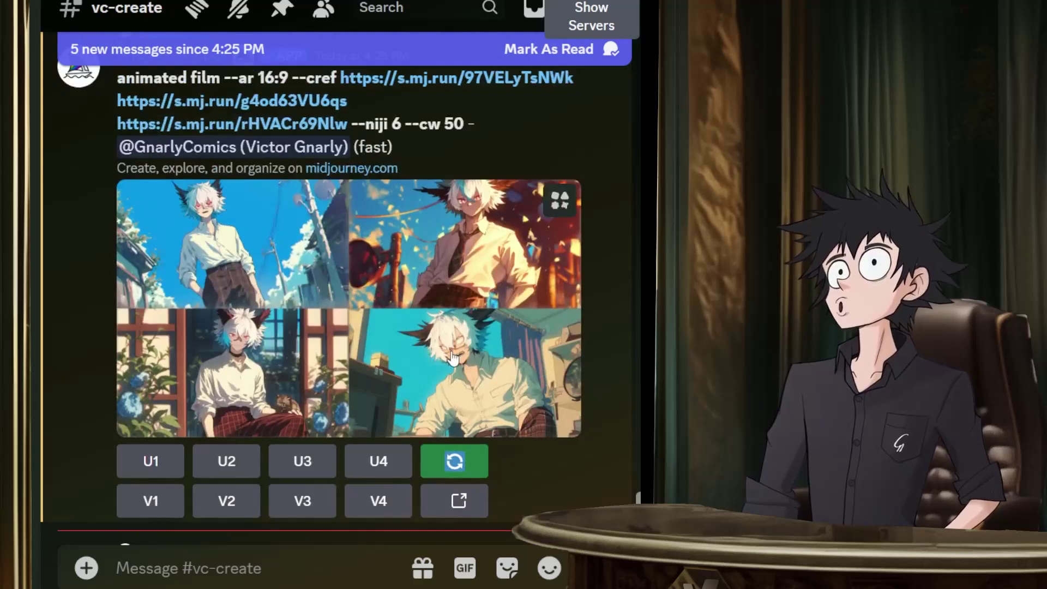
pyautogui.scroll(1, 450, 354)
pyautogui.scroll(1, 450, 349)
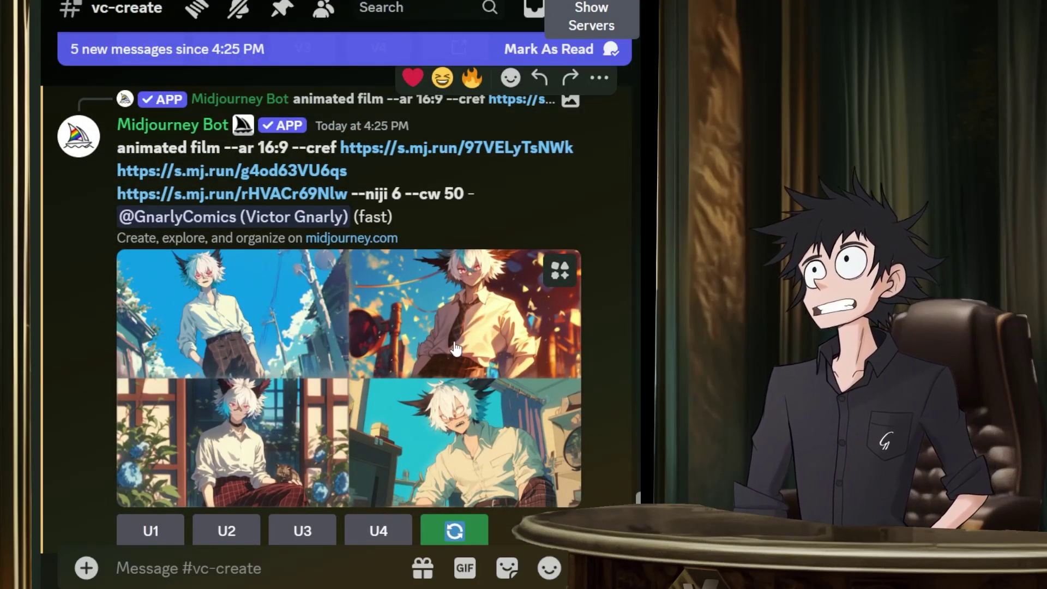
# Enlarge the animated film grid made with --niji 6 --cw 50 and examine its four images.
pyautogui.scroll(-1, 456, 349)
pyautogui.scroll(-2, 455, 341)
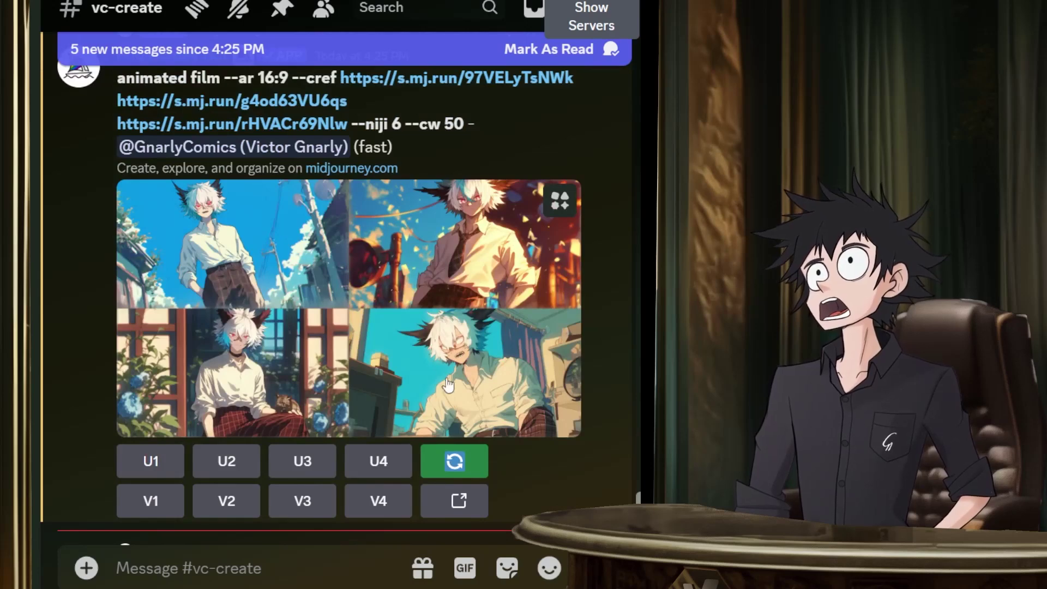
pyautogui.click(457, 364)
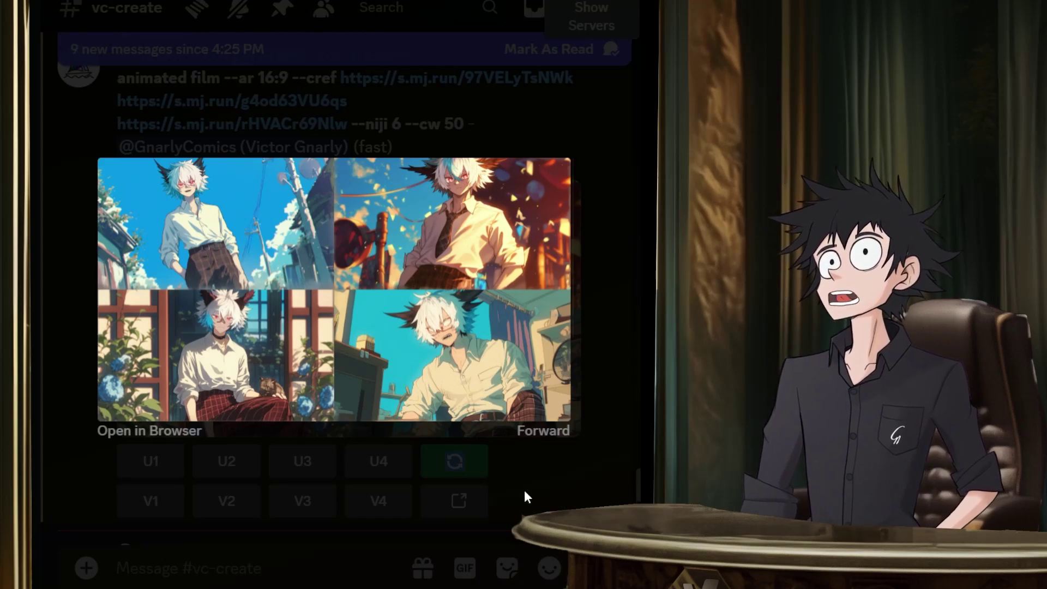
# Find the 4:3 animated film grid of the red-eyed android, check its prompt parameters, and view the grid enlarged.
pyautogui.scroll(-7, 354, 346)
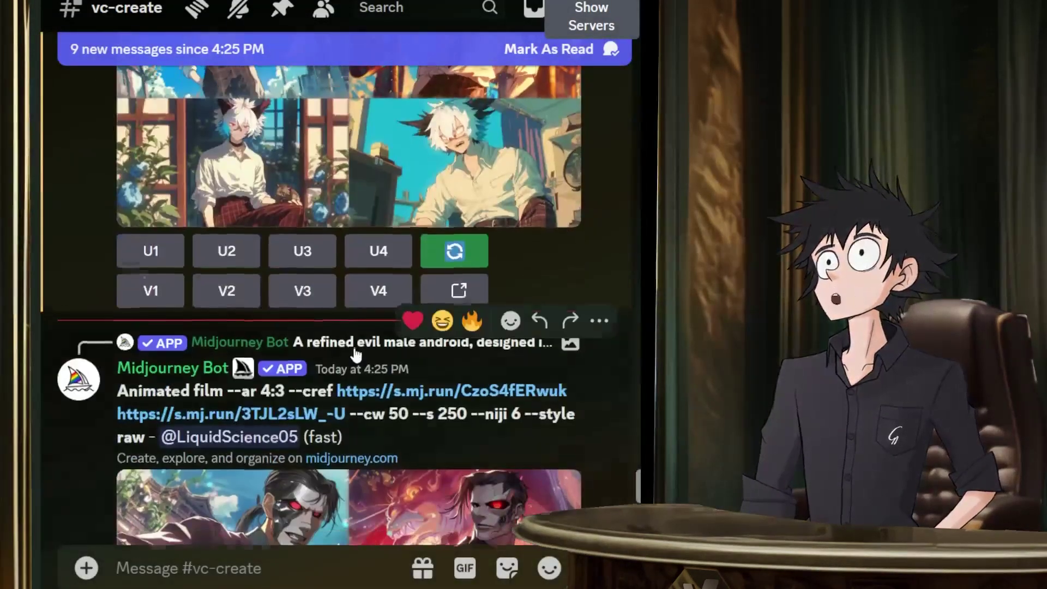
pyautogui.scroll(-4, 355, 347)
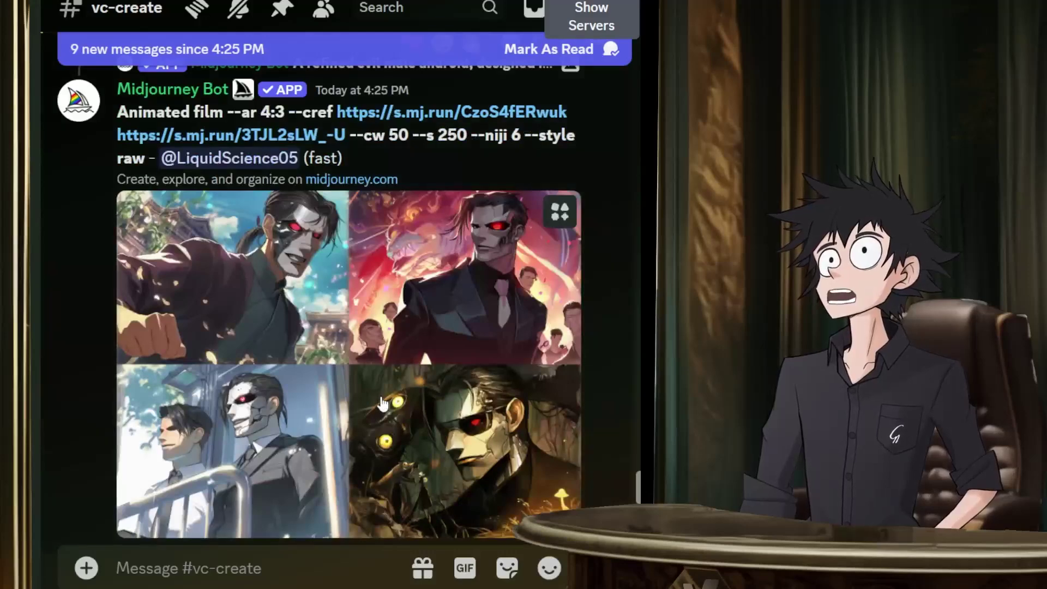
pyautogui.scroll(-2, 380, 397)
pyautogui.scroll(1, 381, 402)
pyautogui.scroll(1, 381, 401)
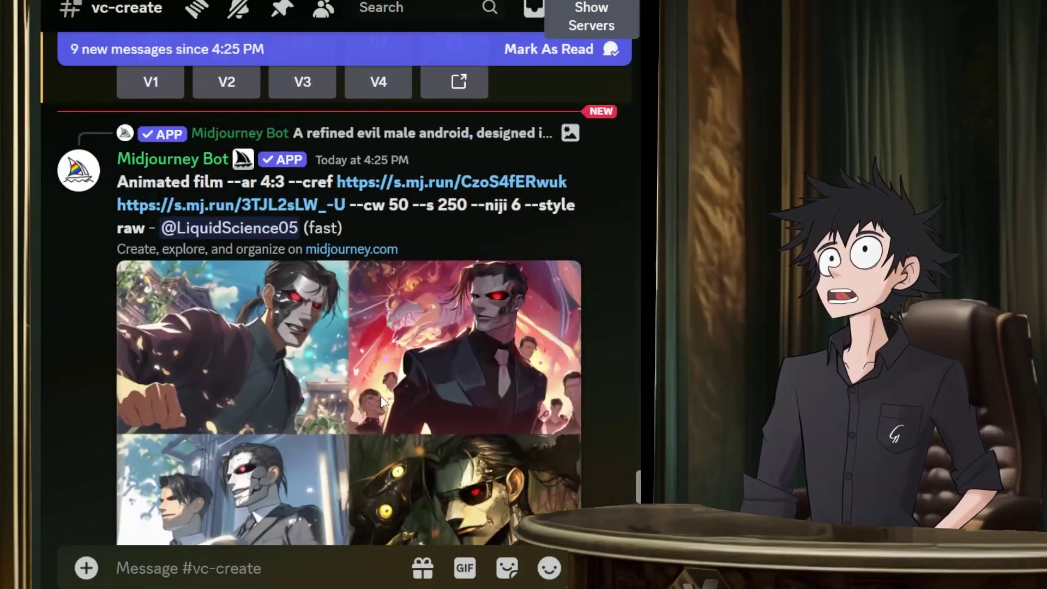
pyautogui.scroll(-1, 383, 402)
pyautogui.scroll(-2, 381, 395)
pyautogui.click(397, 368)
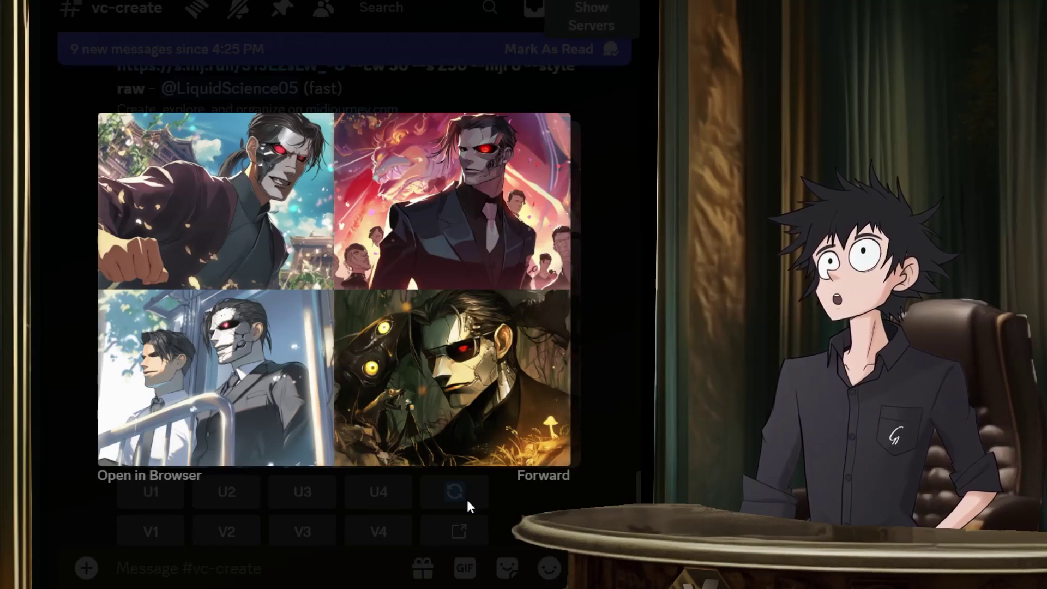
pyautogui.click(512, 548)
# Review the comic book splash page grid of The Tracksuit Guy in Red and its --sref and --cref prompt.
pyautogui.scroll(-10, 390, 405)
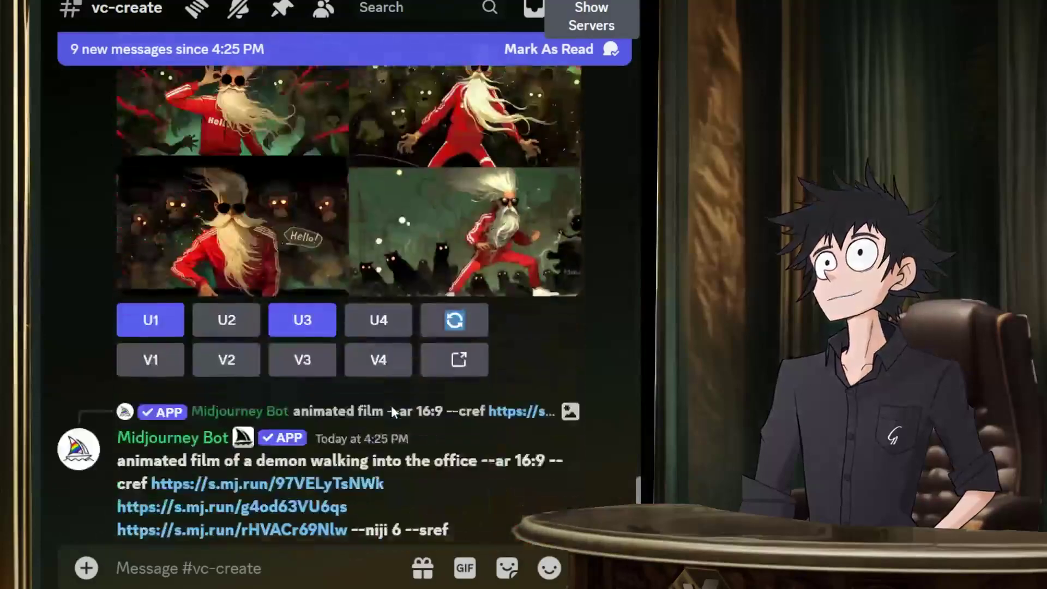
pyautogui.scroll(6, 391, 404)
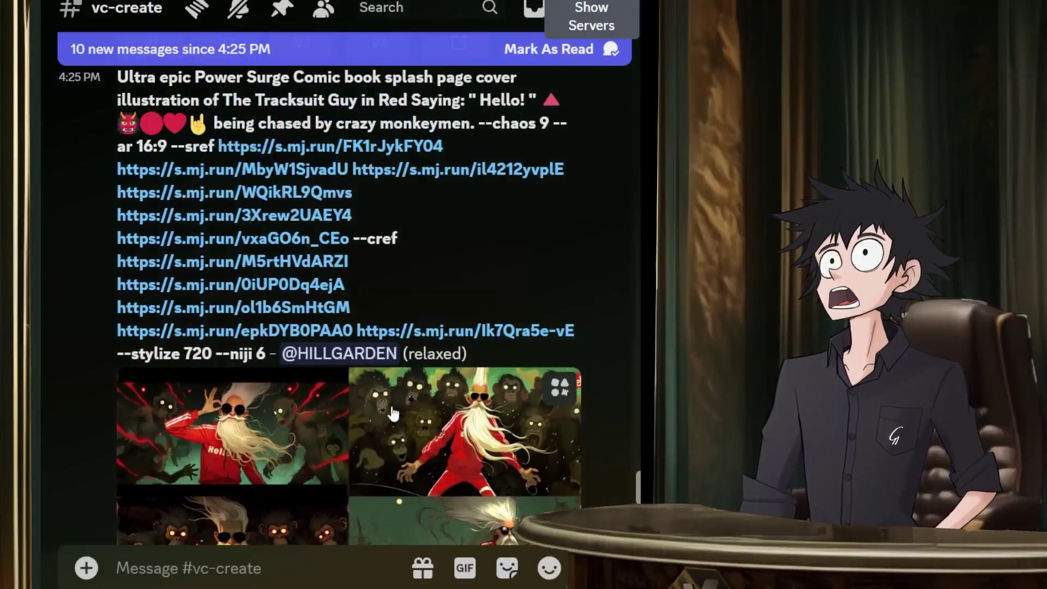
pyautogui.scroll(-4, 392, 412)
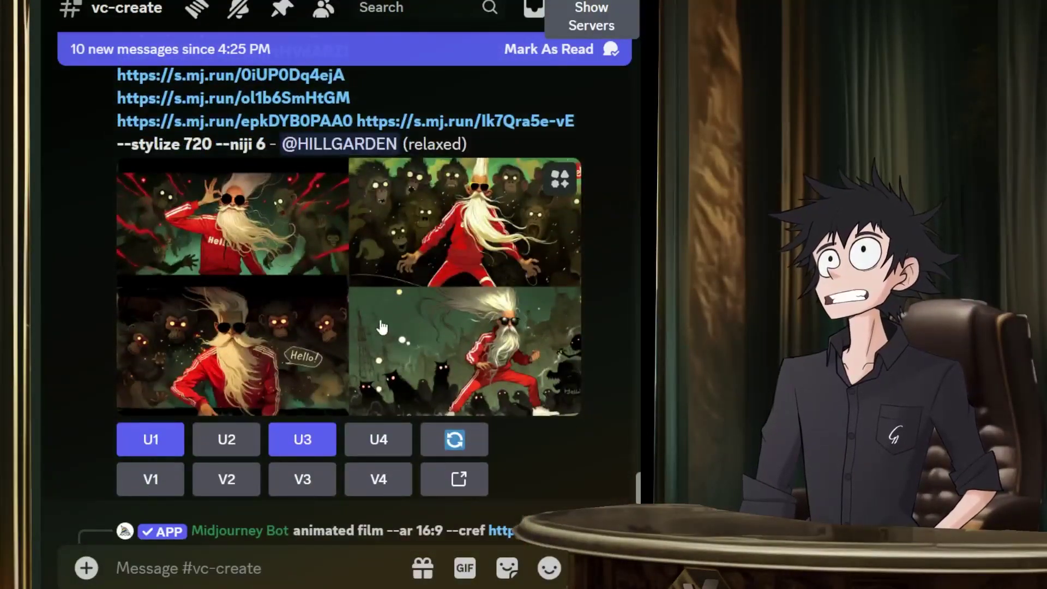
# Examine the prompt and four images of the animated film grid of a demon walking into the office.
pyautogui.scroll(-12, 376, 319)
pyautogui.scroll(3, 371, 315)
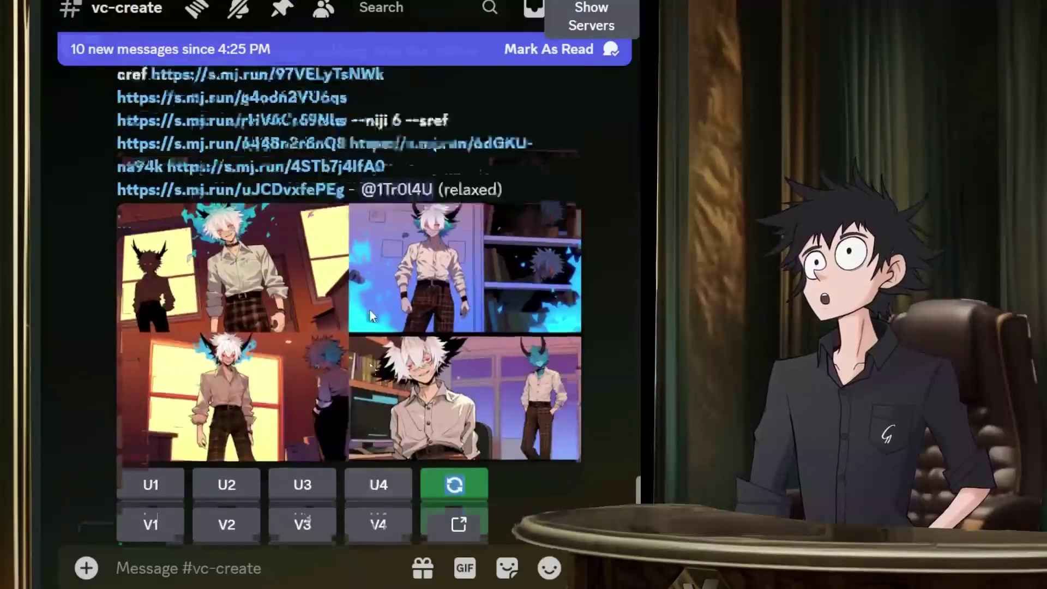
pyautogui.scroll(1, 369, 308)
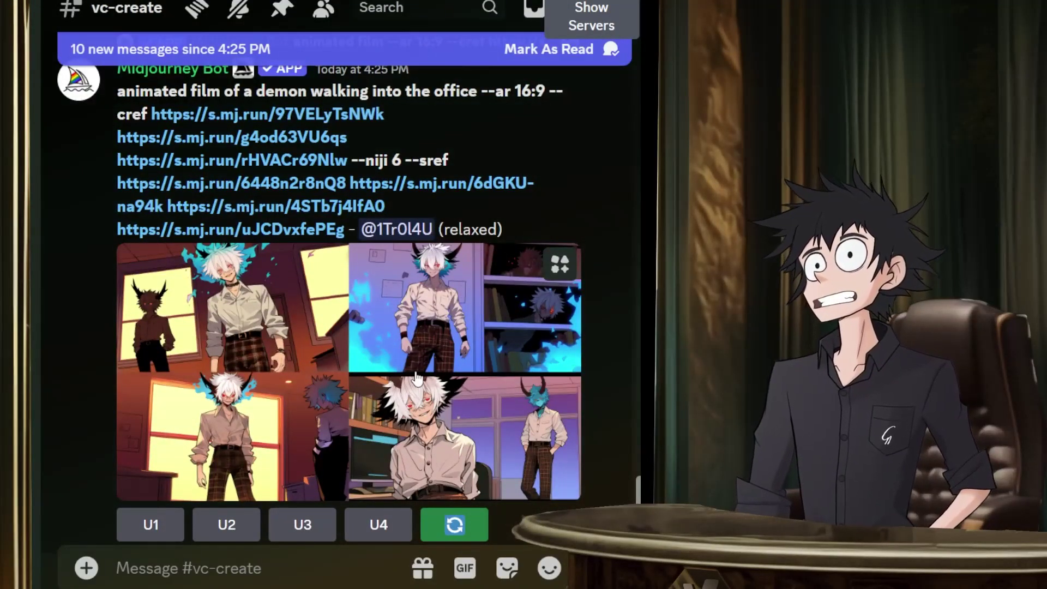
pyautogui.scroll(-3, 416, 377)
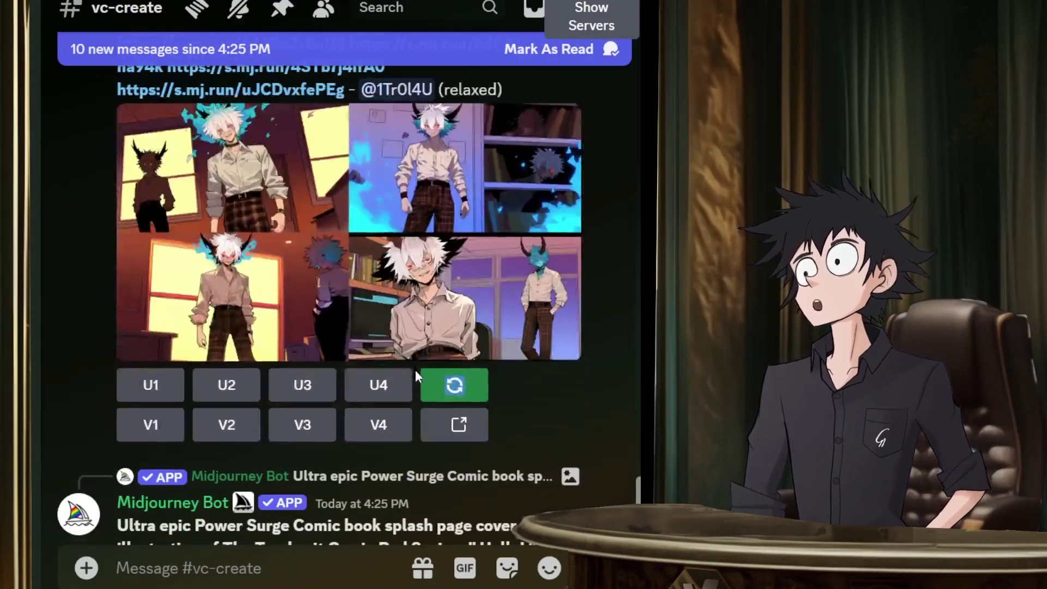
pyautogui.scroll(2, 416, 376)
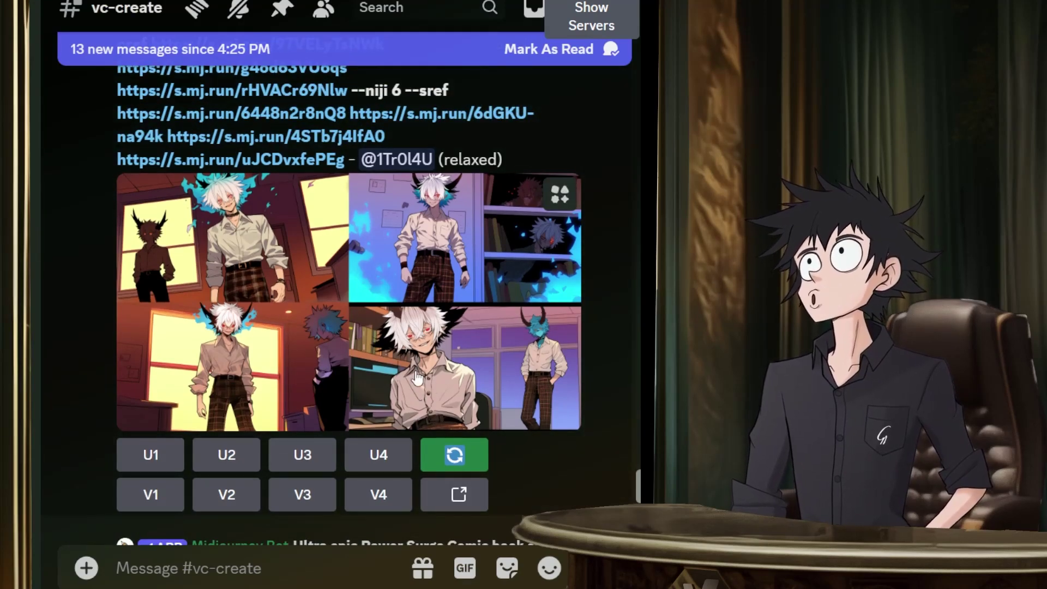
# Find the upscaled Image #3 of The Tracksuit Guy in Red and view it enlarged.
pyautogui.scroll(-10, 416, 376)
pyautogui.scroll(3, 416, 377)
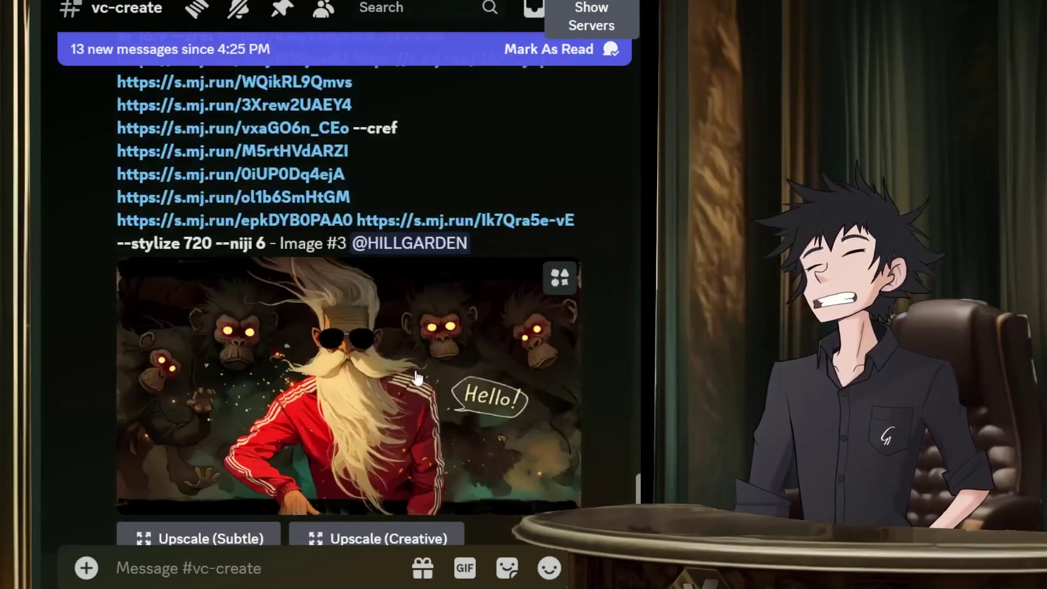
pyautogui.scroll(-3, 416, 376)
pyautogui.scroll(2, 430, 386)
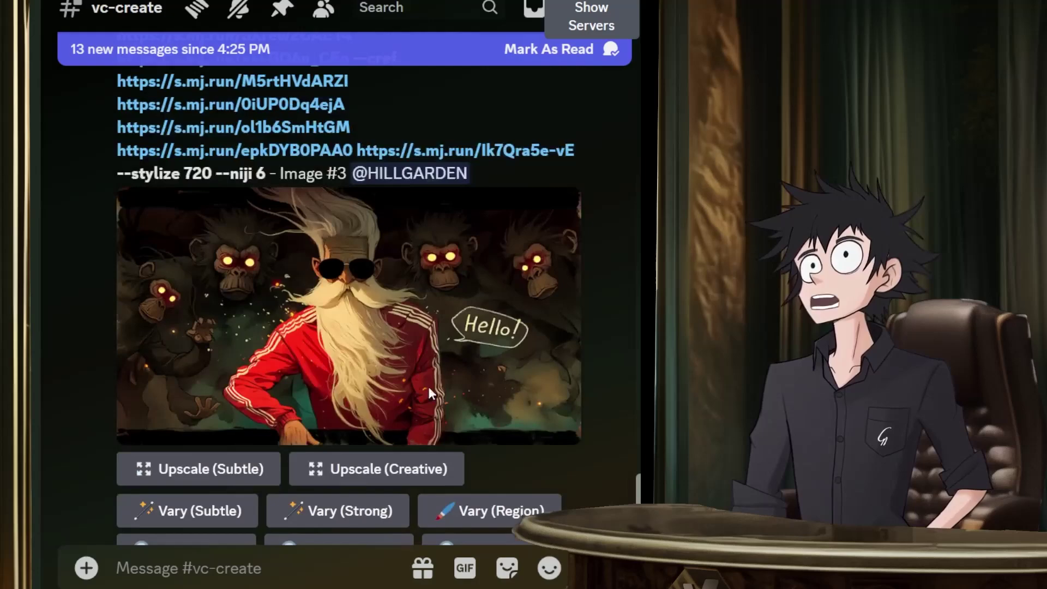
pyautogui.click(452, 371)
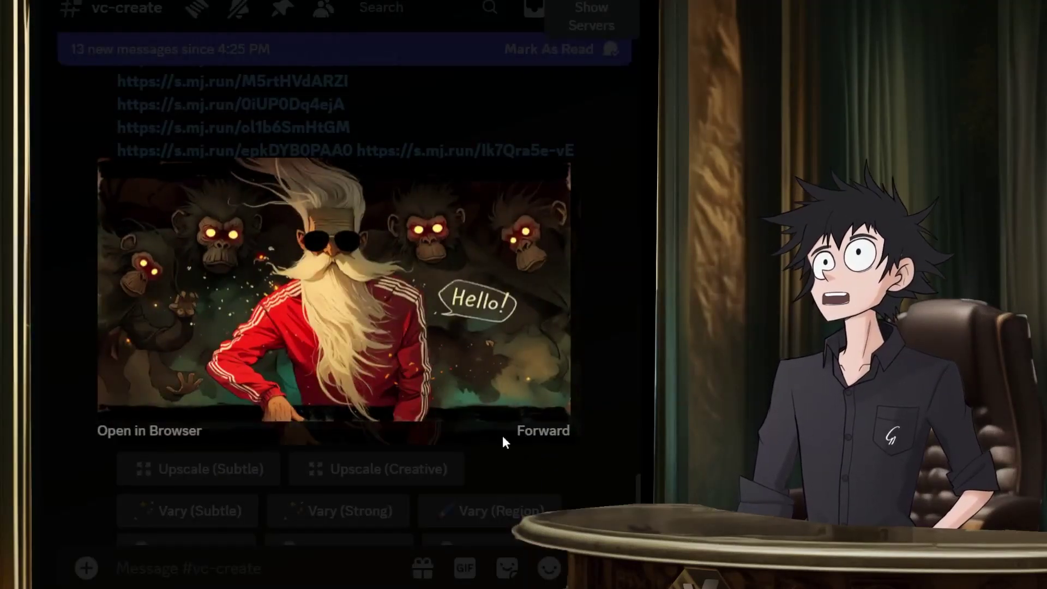
pyautogui.click(492, 463)
# Find the "animated film of a demon" grid with --niji 6 --cw 50 and examine its prompt and enlarged images.
pyautogui.scroll(-4, 364, 385)
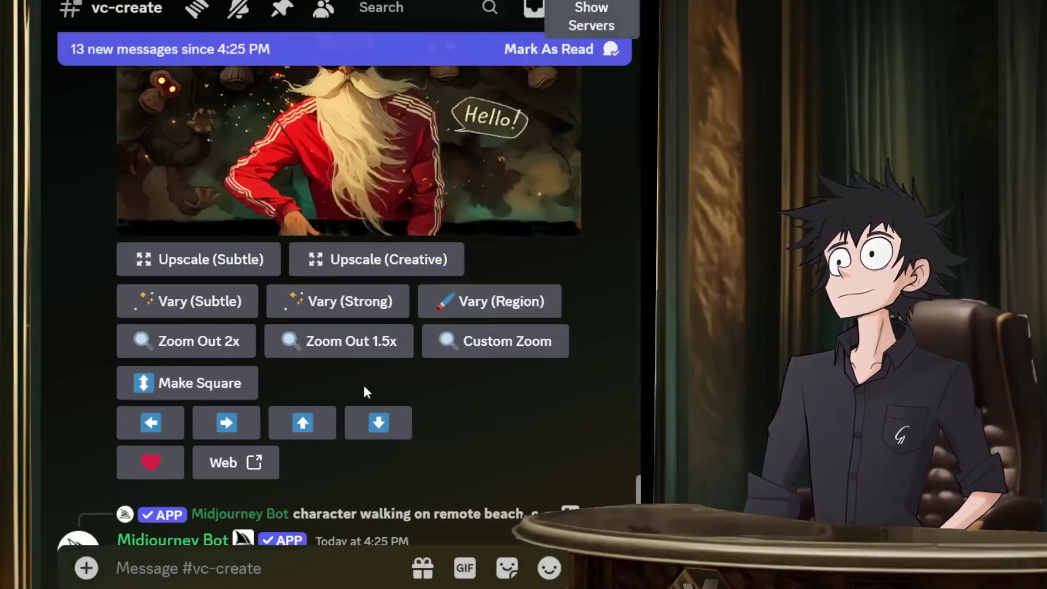
pyautogui.scroll(-15, 365, 384)
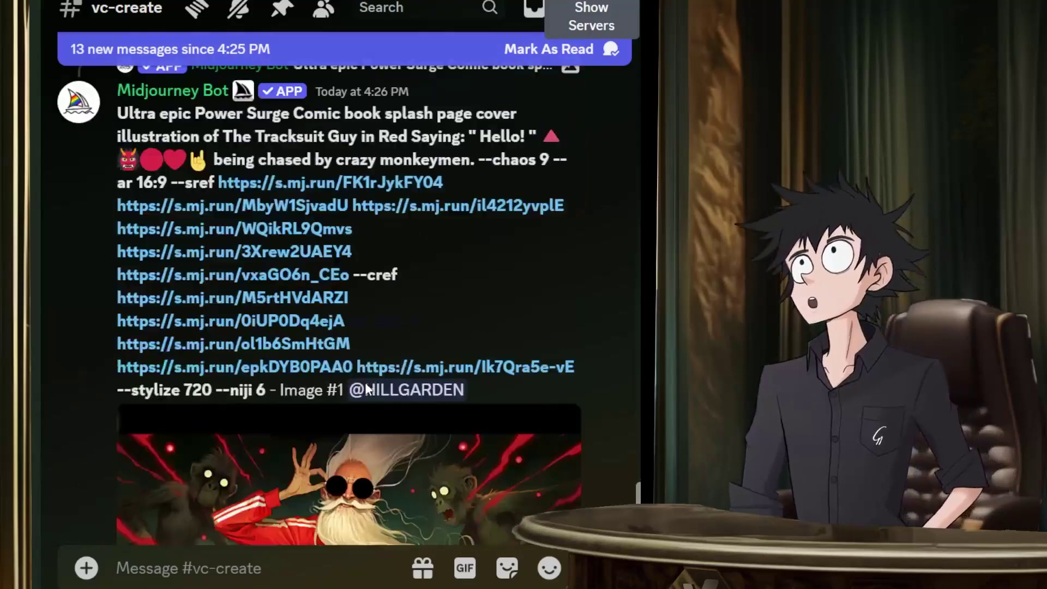
pyautogui.scroll(-15, 365, 382)
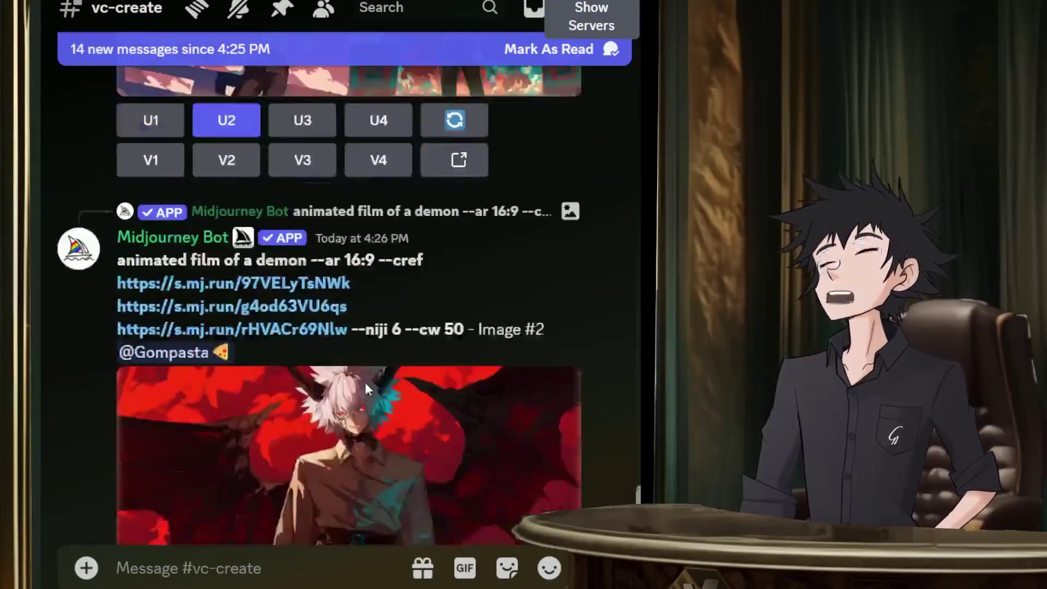
pyautogui.scroll(6, 365, 382)
pyautogui.scroll(3, 367, 388)
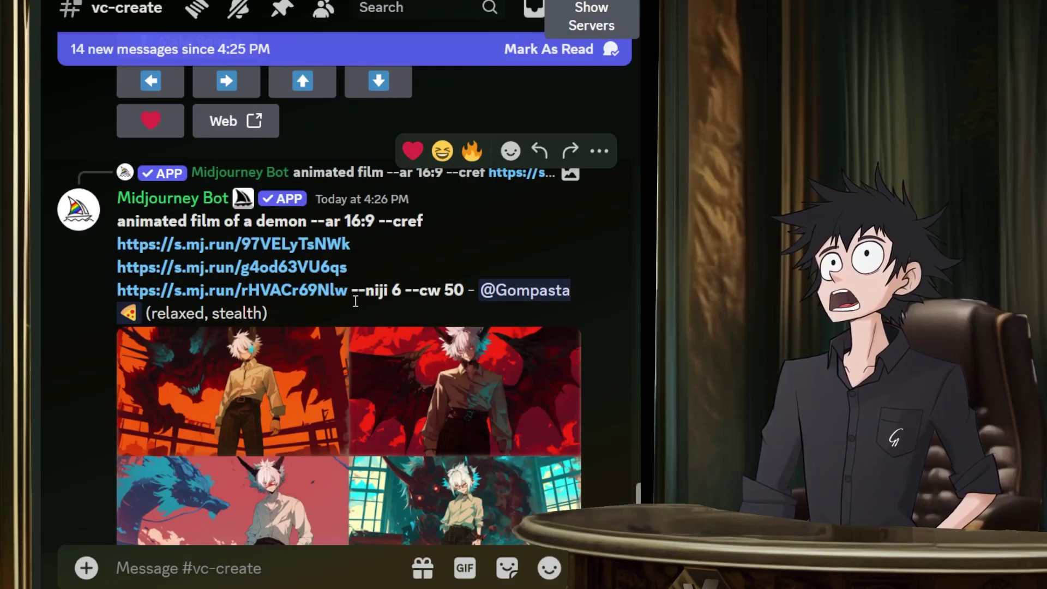
pyautogui.scroll(-2, 355, 305)
pyautogui.click(327, 384)
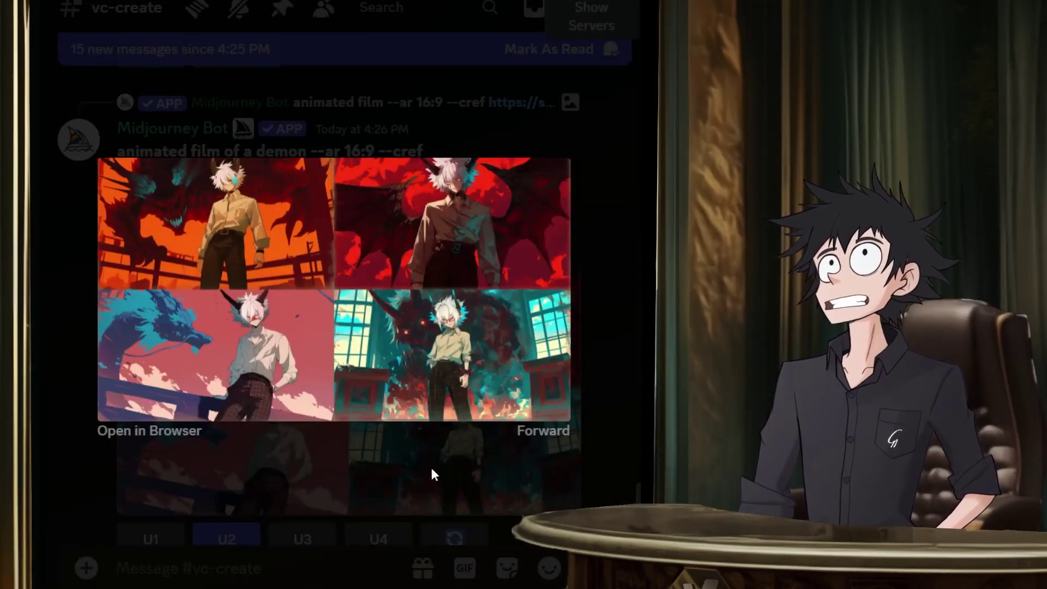
pyautogui.click(429, 472)
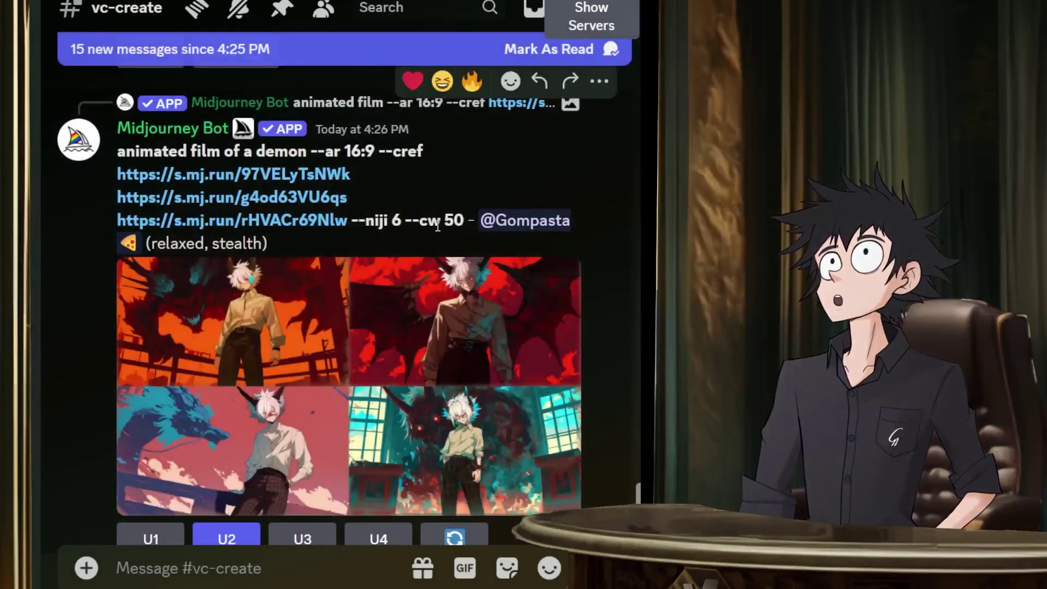
pyautogui.click(419, 330)
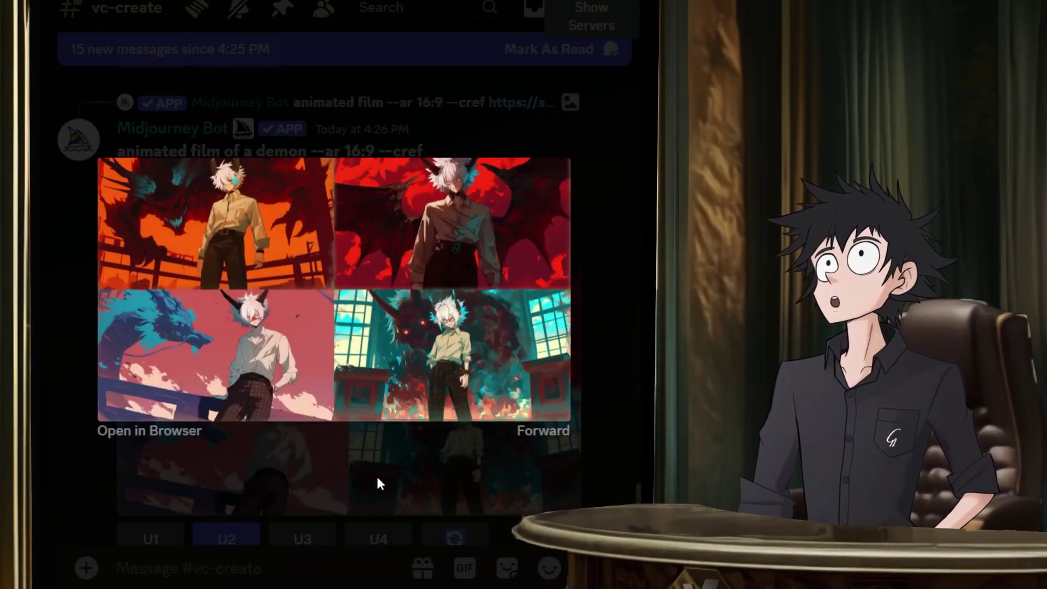
pyautogui.click(400, 488)
# View the upscaled Image #2 of the winged demon enlarged and review it alongside its prompt.
pyautogui.scroll(-5, 352, 407)
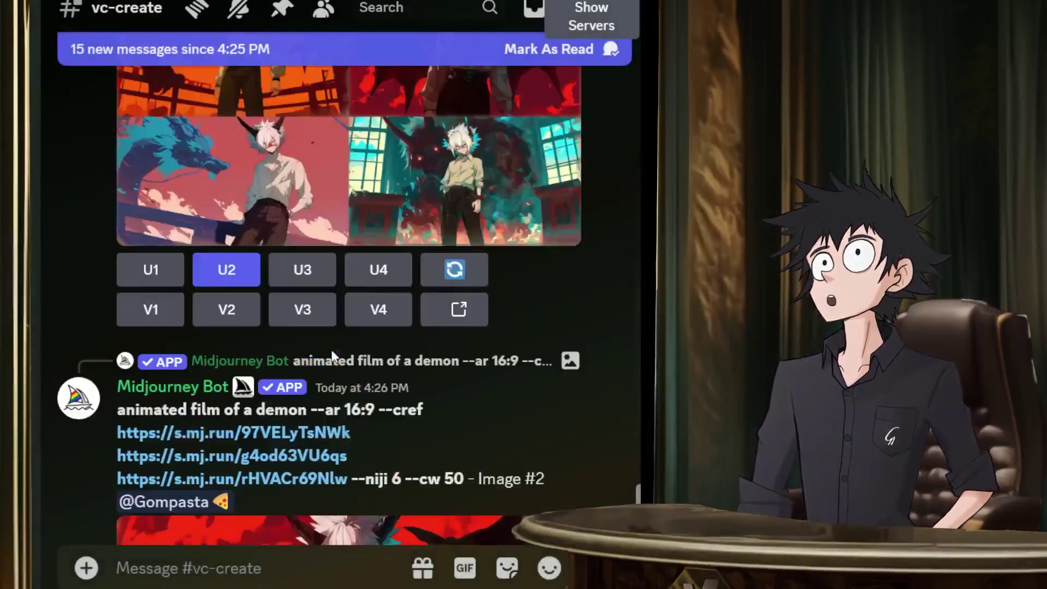
pyautogui.scroll(-7, 331, 349)
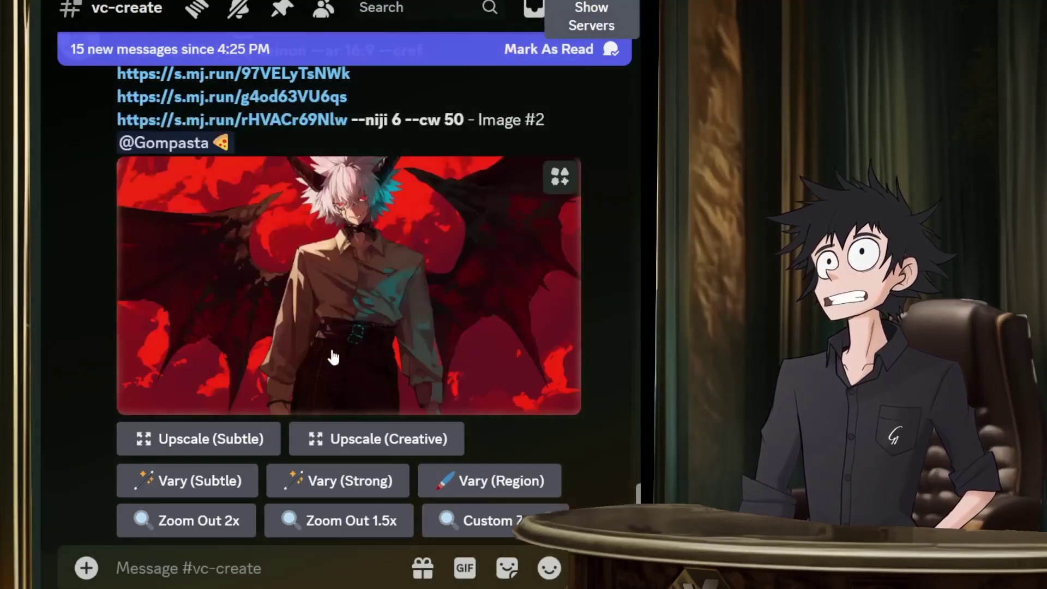
pyautogui.scroll(-1, 355, 319)
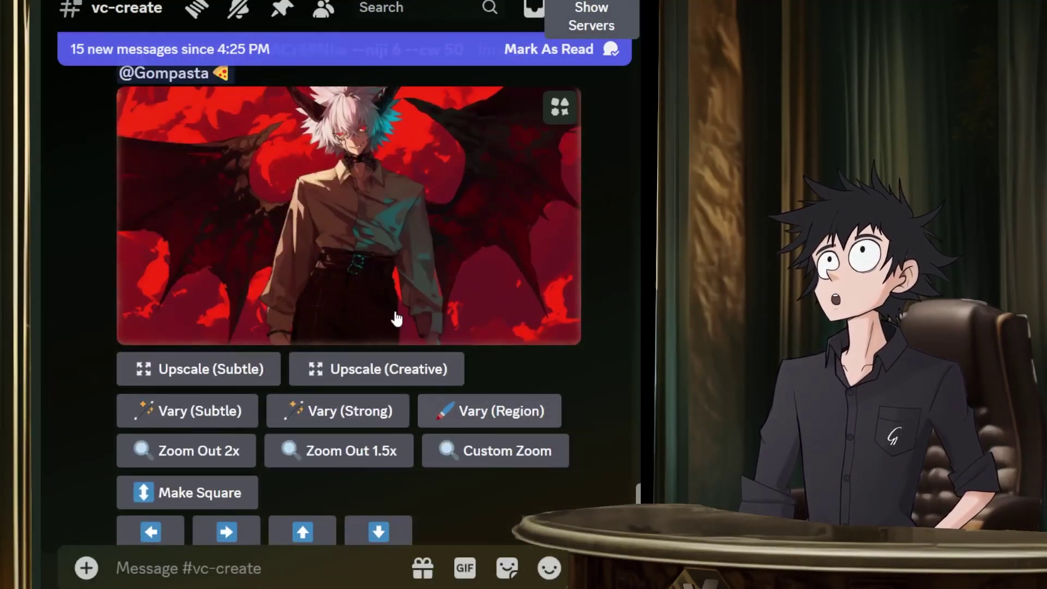
pyautogui.click(396, 300)
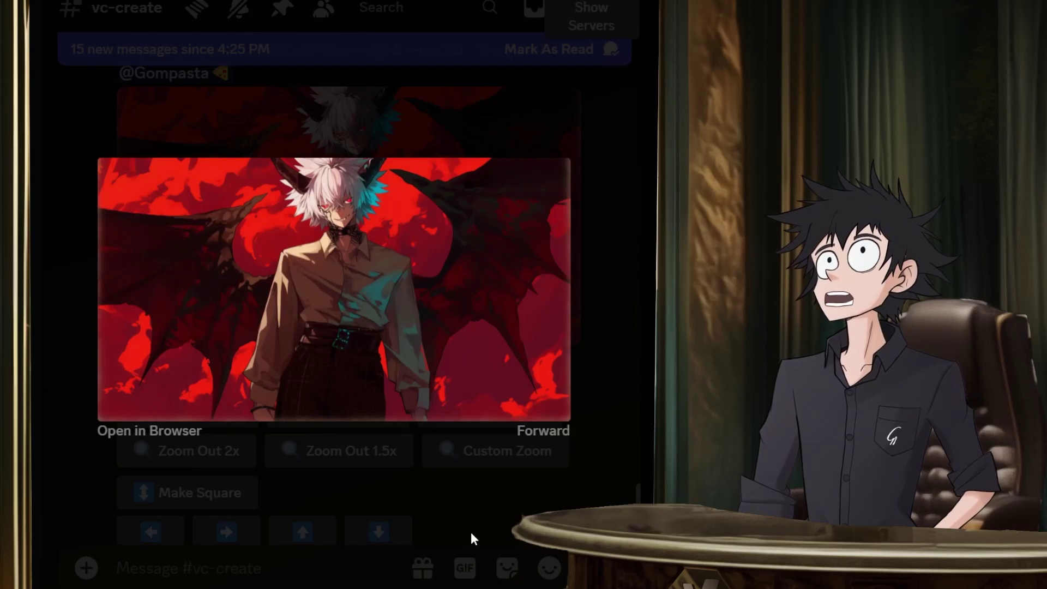
pyautogui.click(470, 534)
pyautogui.scroll(1, 322, 273)
pyautogui.scroll(1, 326, 266)
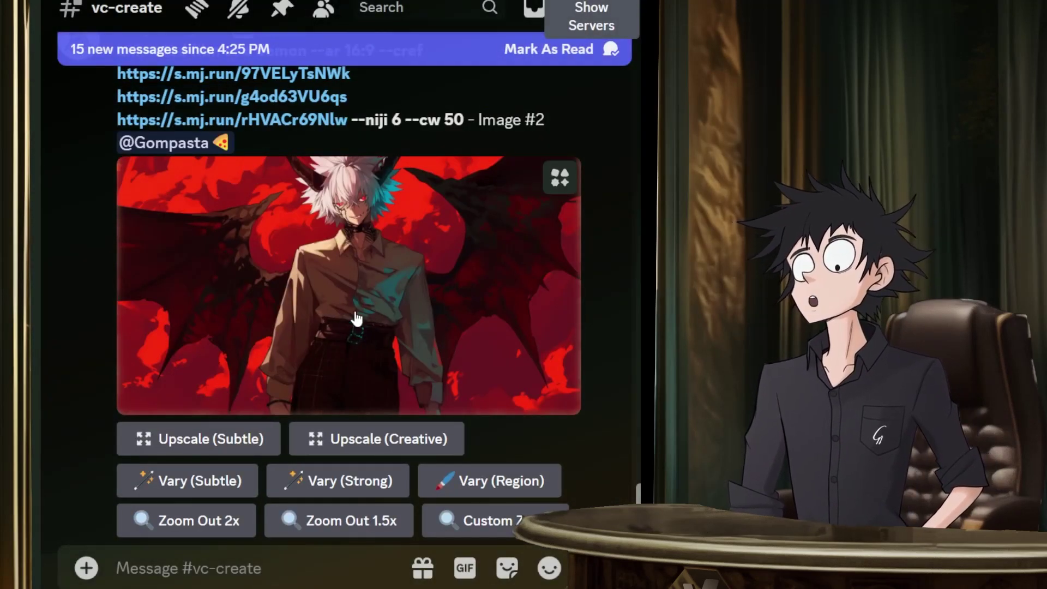
pyautogui.scroll(1, 364, 325)
pyautogui.scroll(-1, 365, 326)
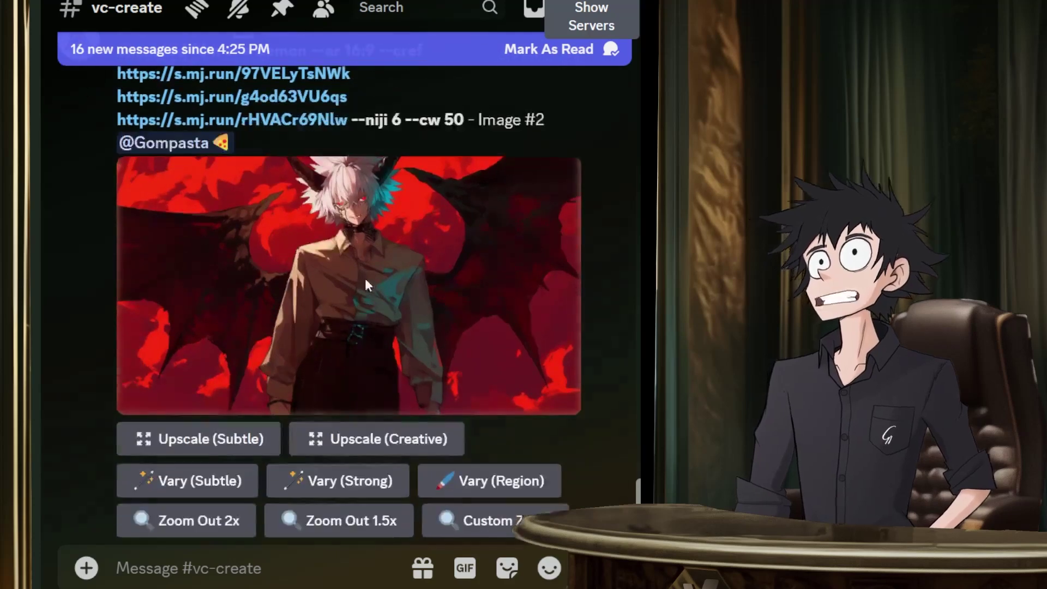
# Glance at the character turnaround result, then inspect the upscaled winged demon image at full size.
pyautogui.scroll(-5, 382, 297)
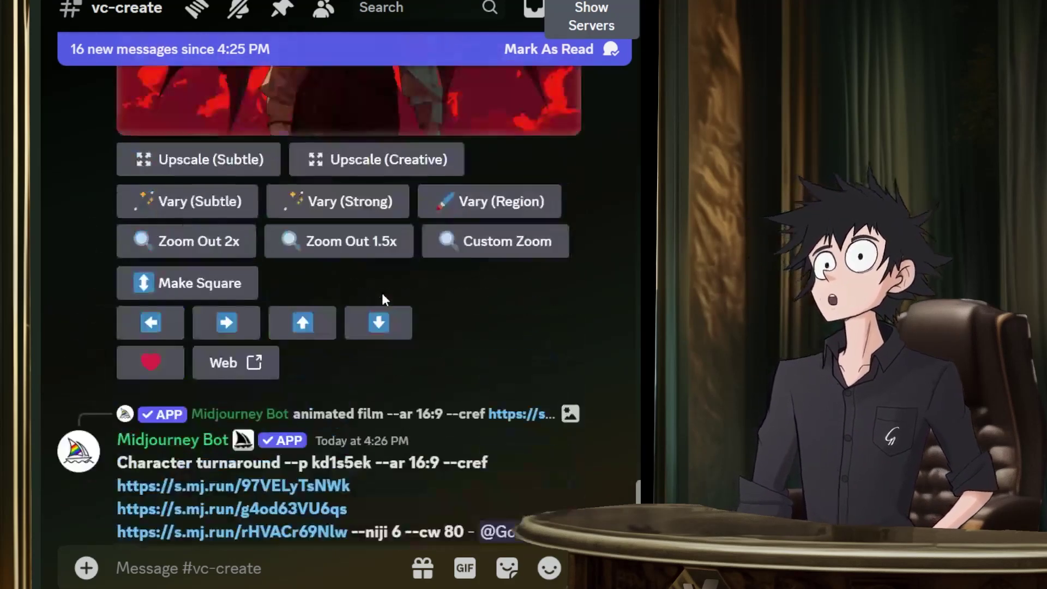
pyautogui.scroll(4, 381, 292)
pyautogui.scroll(-11, 381, 284)
pyautogui.scroll(13, 383, 281)
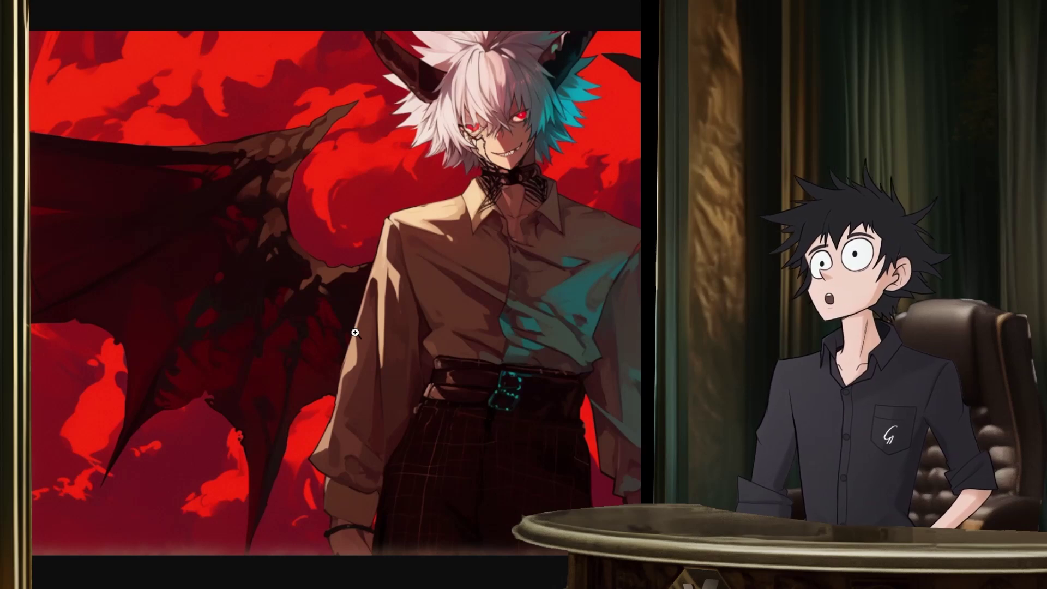
pyautogui.click(367, 310)
pyautogui.click(376, 306)
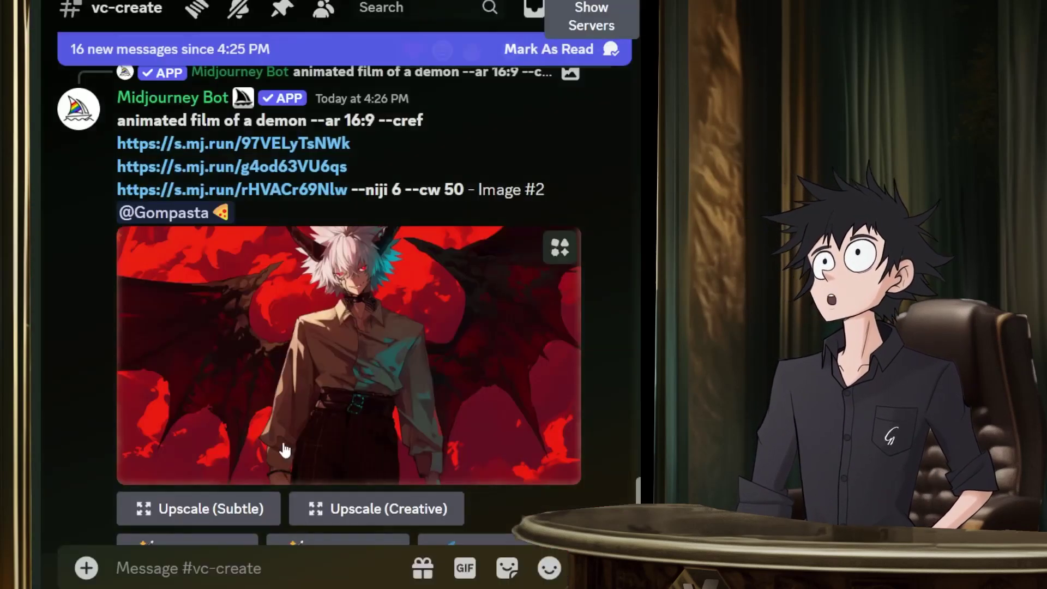
# Look over the upscale, vary and zoom options below the winged demon image and recheck its --cw 50 prompt.
pyautogui.scroll(-3, 335, 351)
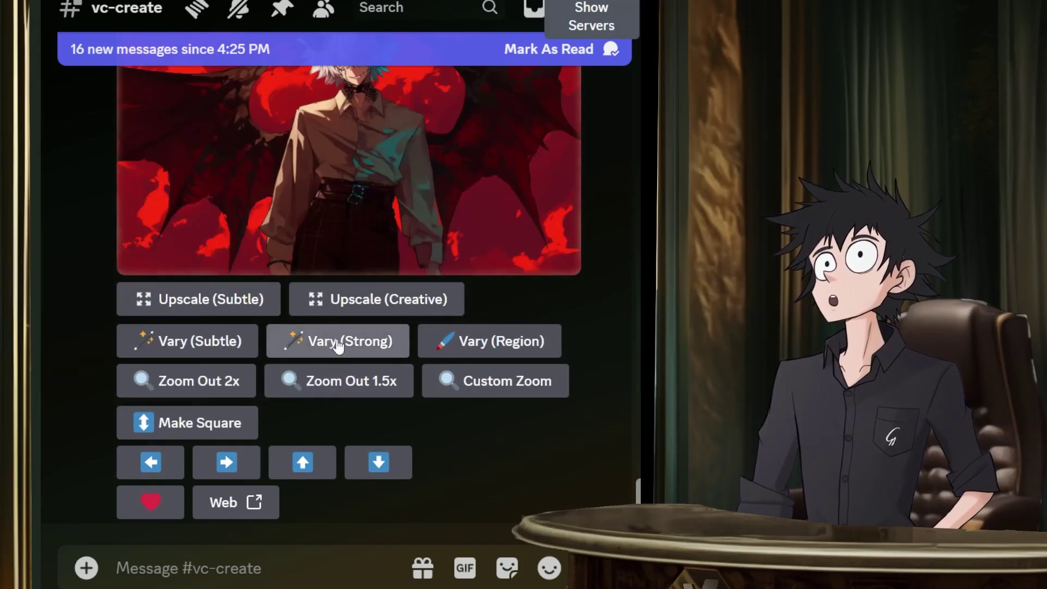
pyautogui.scroll(5, 415, 344)
pyautogui.scroll(-2, 418, 350)
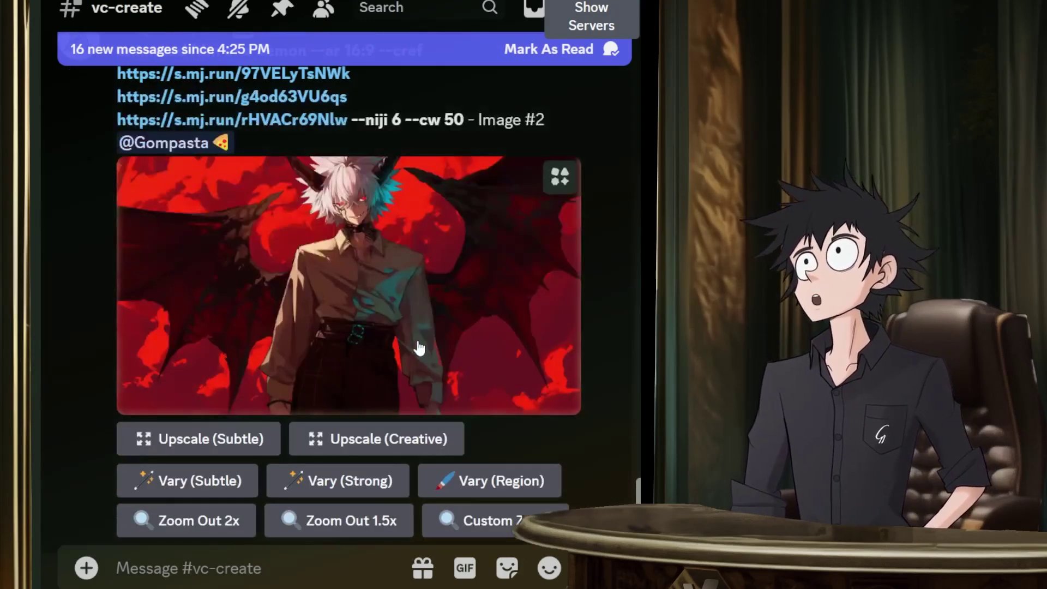
pyautogui.scroll(-2, 418, 350)
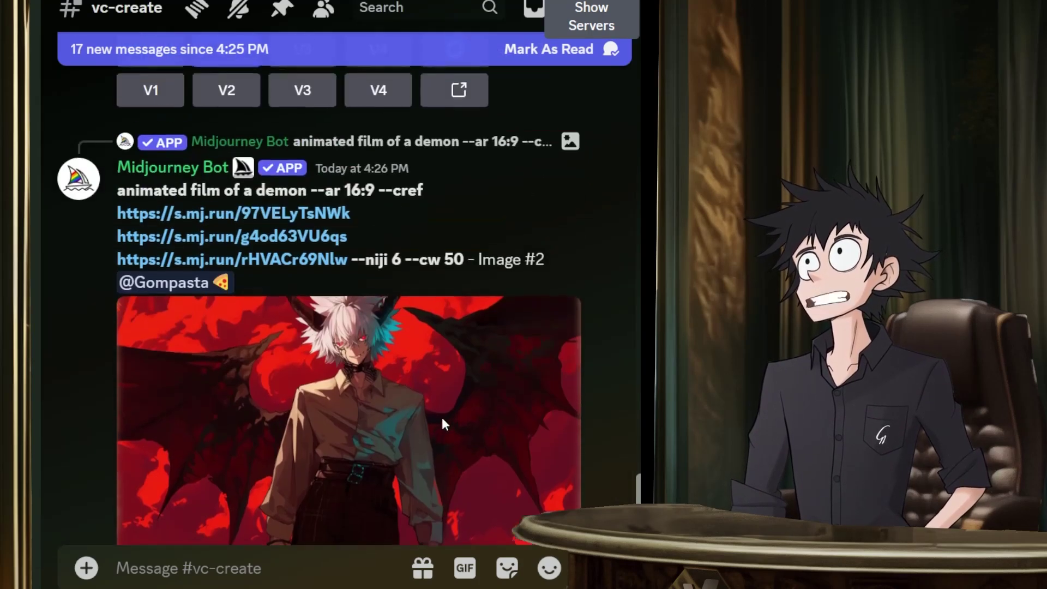
# Zoom out the upscaled winged demon image with a custom zoom value of 1.01.
pyautogui.click(524, 461)
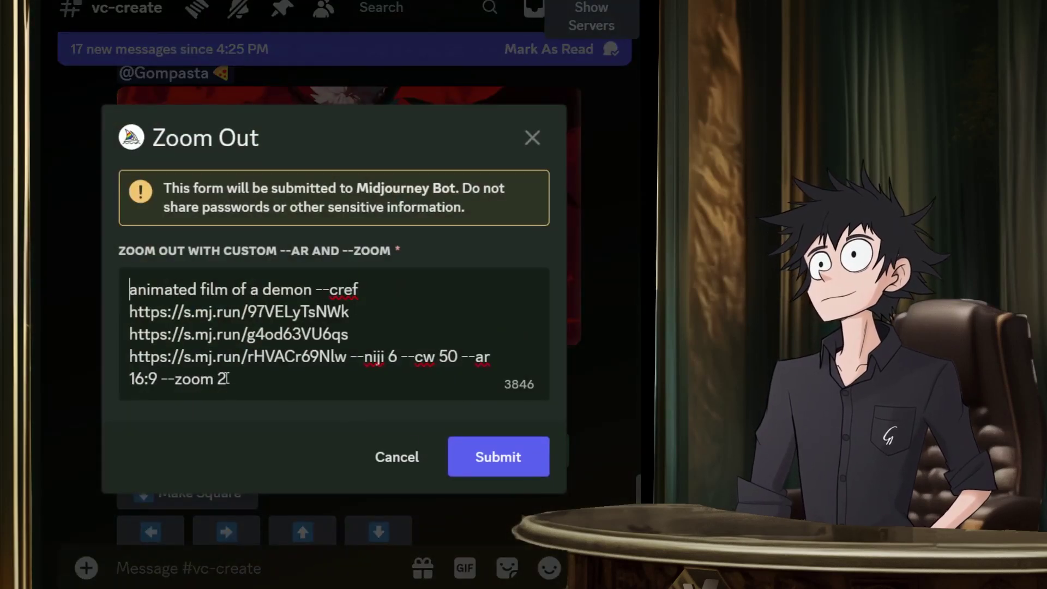
pyautogui.doubleClick(225, 379)
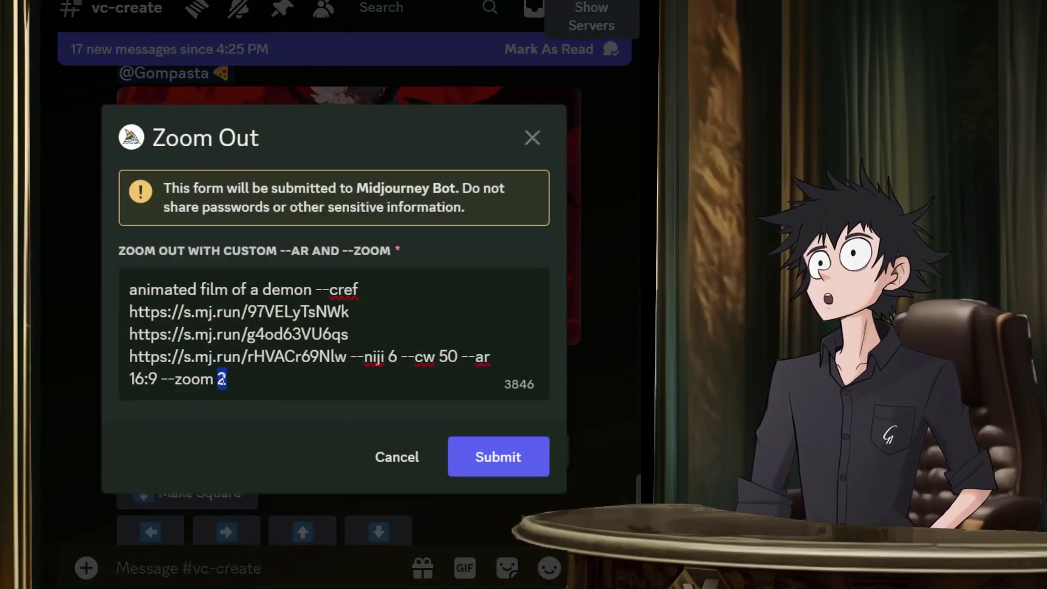
pyautogui.write('1.01')
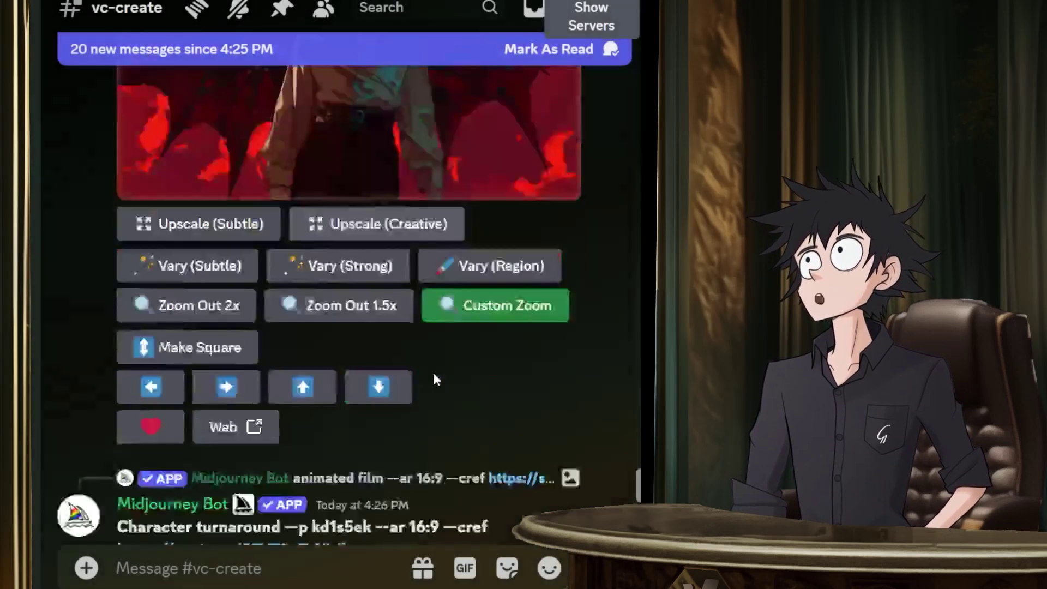
# Find the "animated film of a demon" zoom 1.01 grid in the channel and examine it enlarged and alongside its prompt.
pyautogui.scroll(-15, 434, 376)
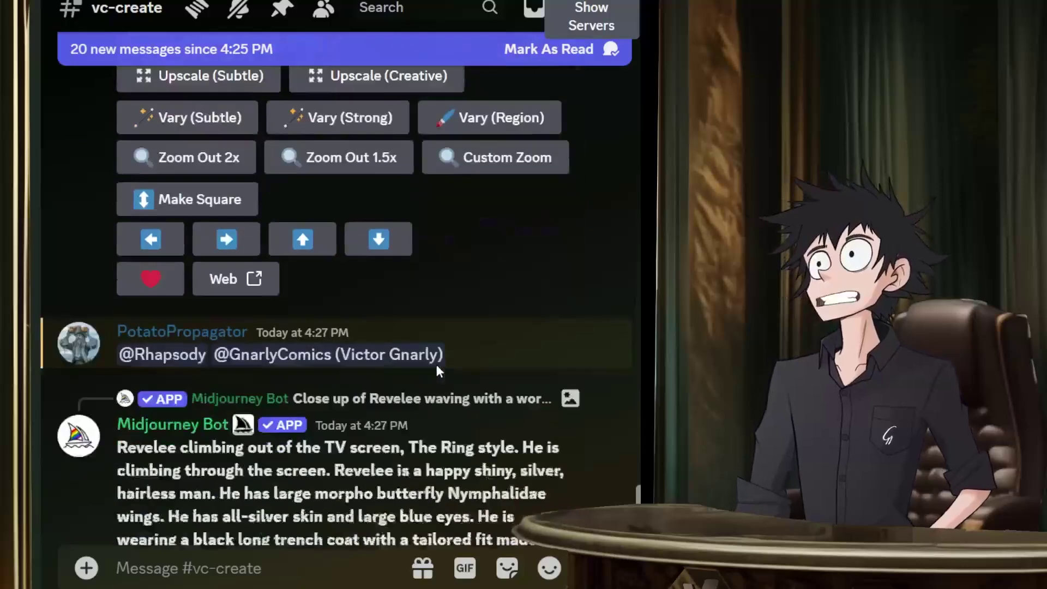
pyautogui.scroll(-15, 436, 364)
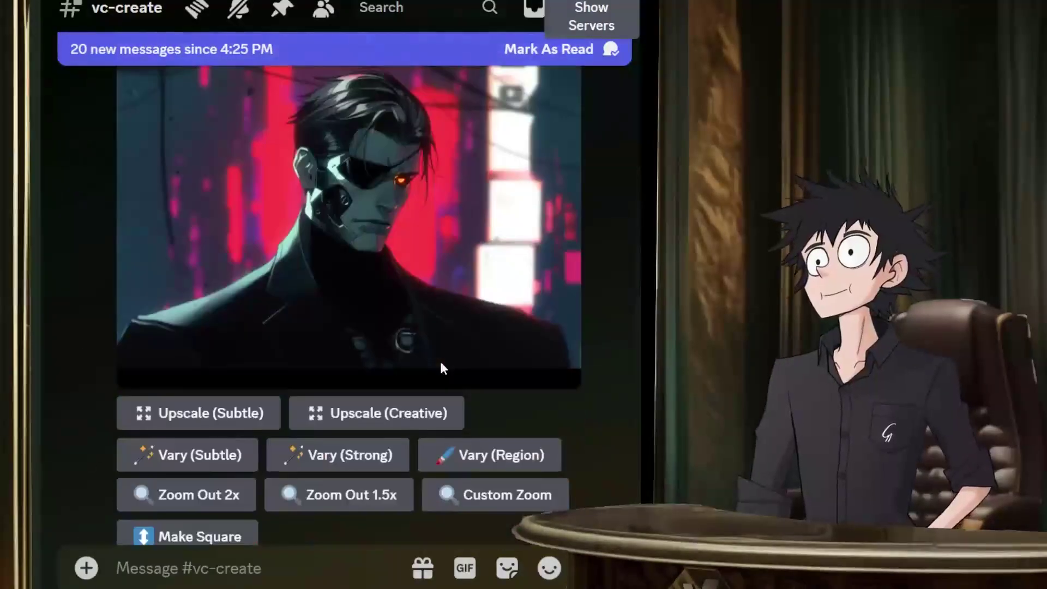
pyautogui.scroll(-10, 441, 368)
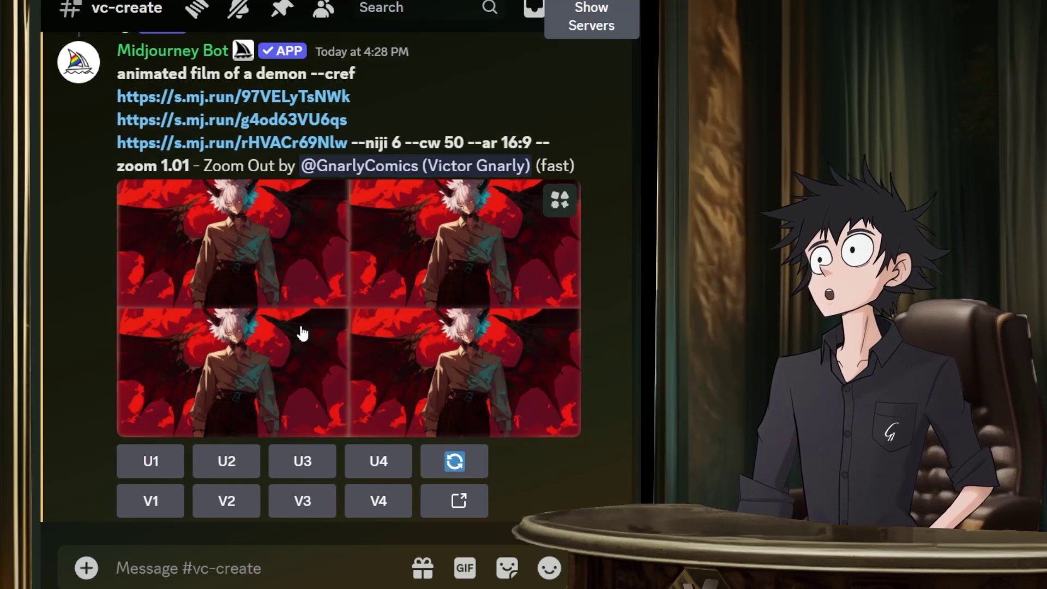
pyautogui.click(398, 349)
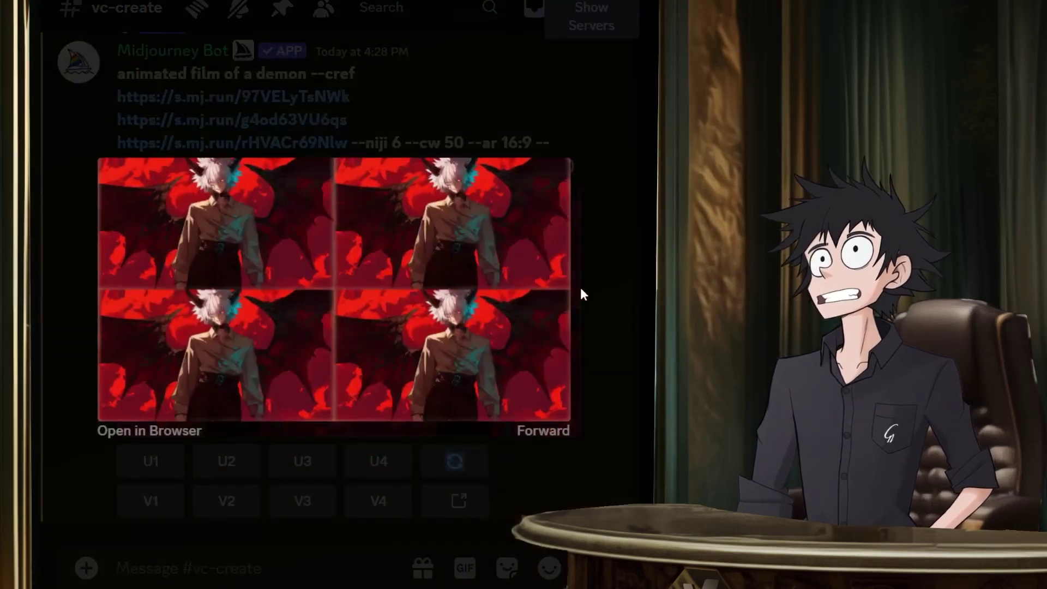
pyautogui.click(580, 293)
pyautogui.scroll(2, 414, 267)
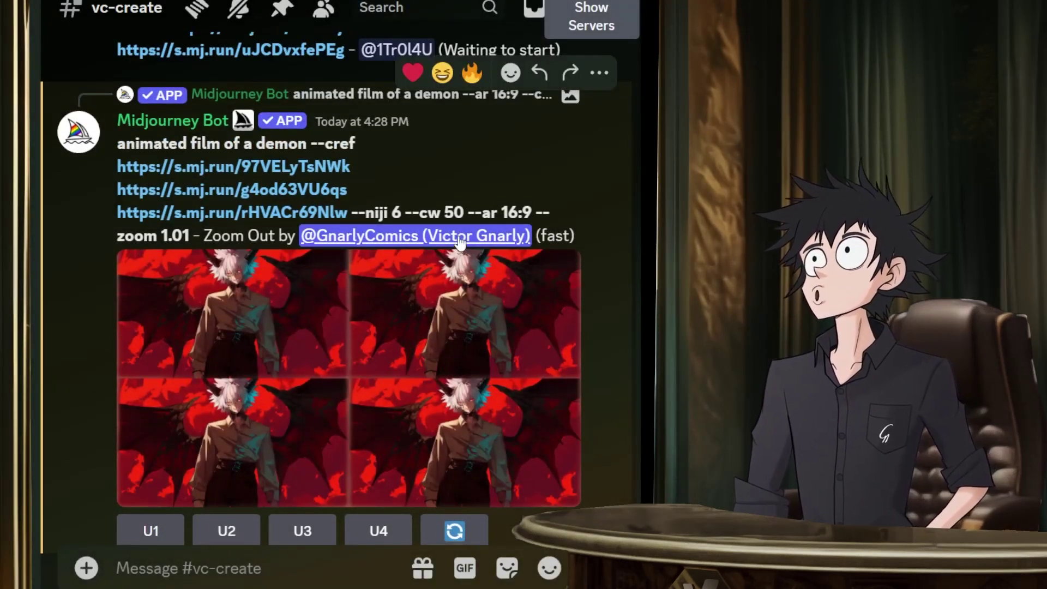
pyautogui.scroll(-4, 390, 254)
pyautogui.click(490, 331)
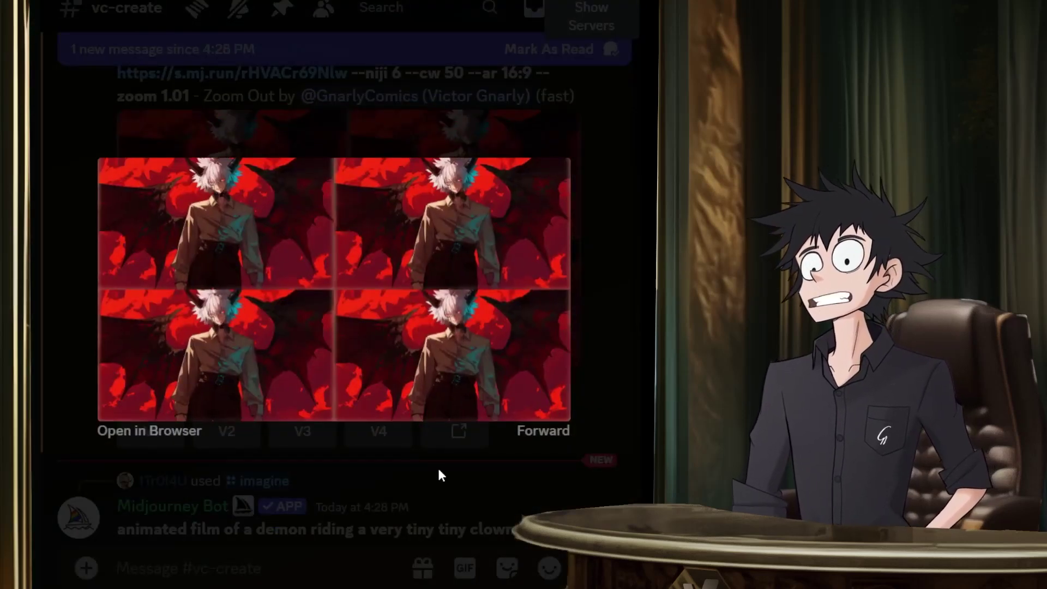
pyautogui.click(463, 501)
pyautogui.scroll(3, 404, 322)
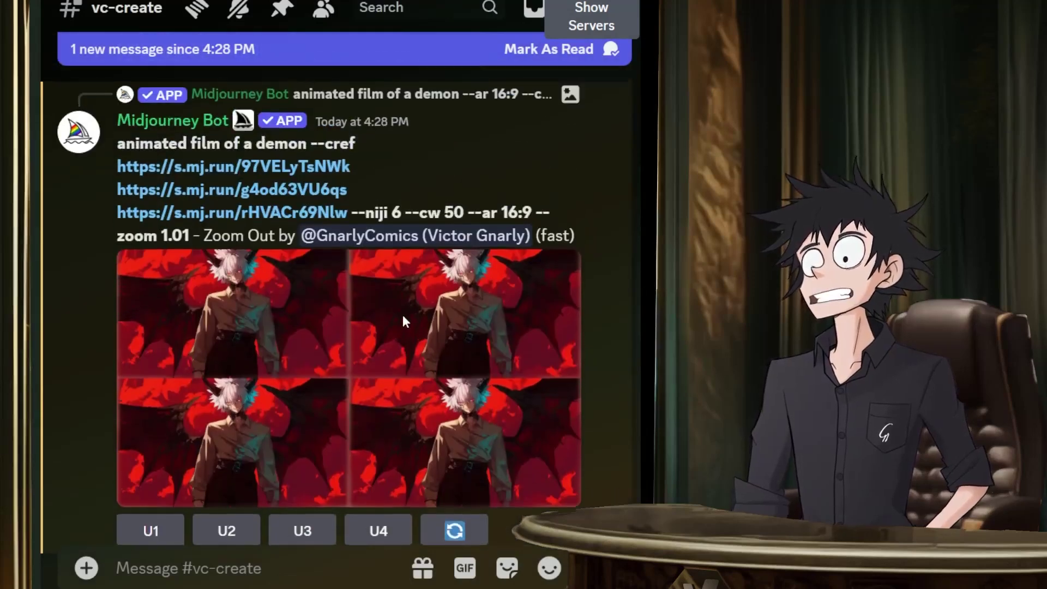
pyautogui.scroll(-3, 402, 315)
pyautogui.scroll(3, 406, 338)
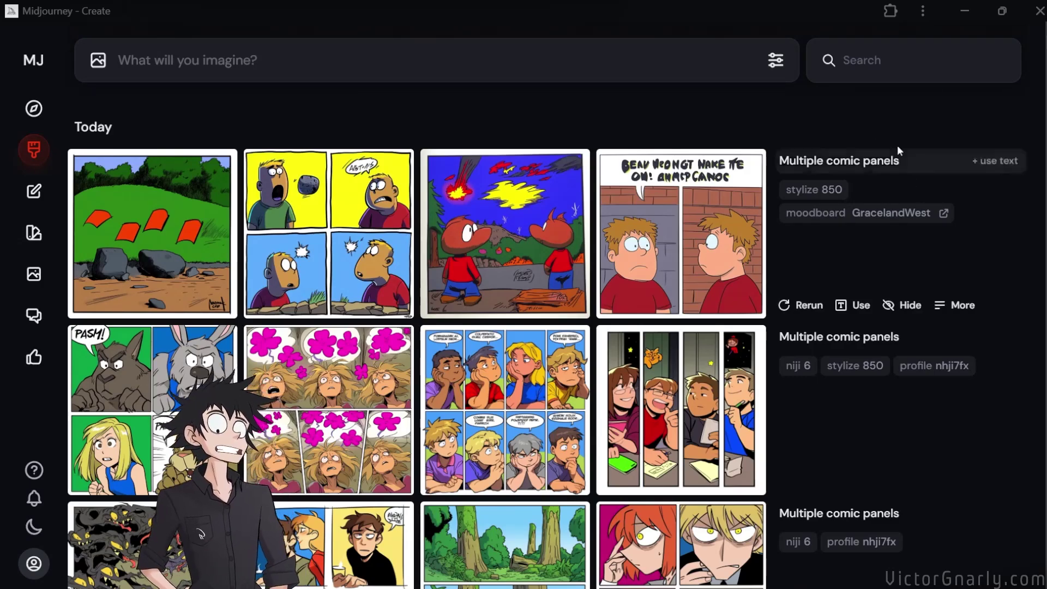
# Switch to the Midjourney website, refresh the Create page and open the first zoom 1.01 demon image in the Editor.
pyautogui.rightClick(852, 132)
pyautogui.click(706, 200)
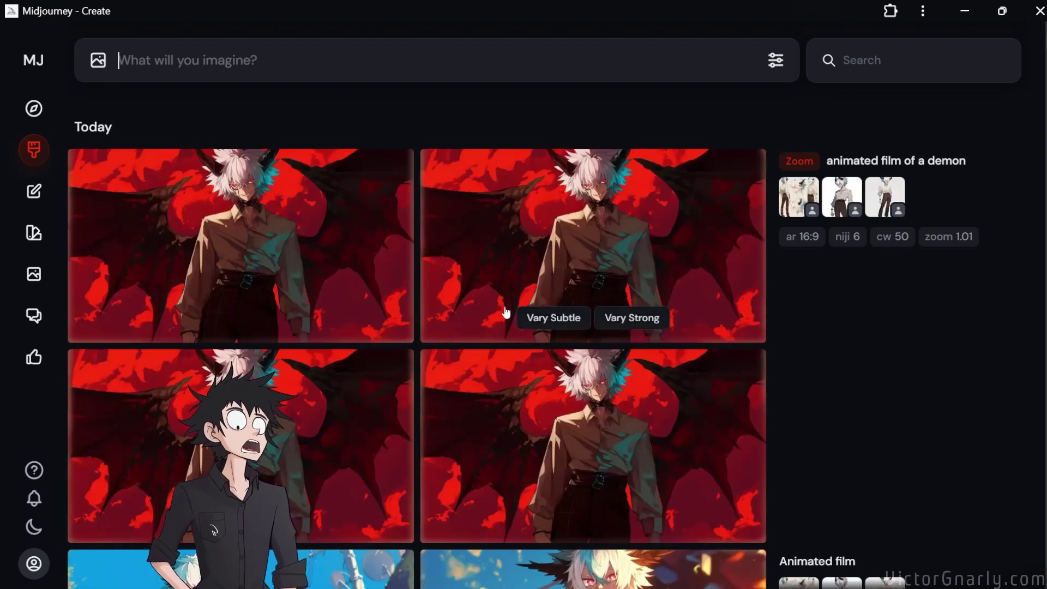
pyautogui.click(362, 255)
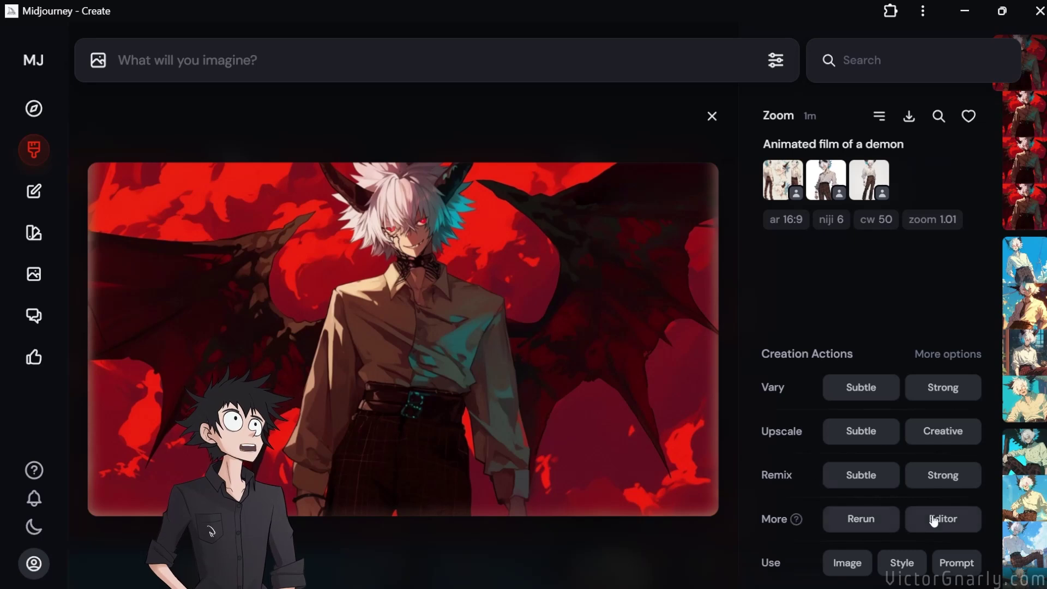
pyautogui.click(953, 528)
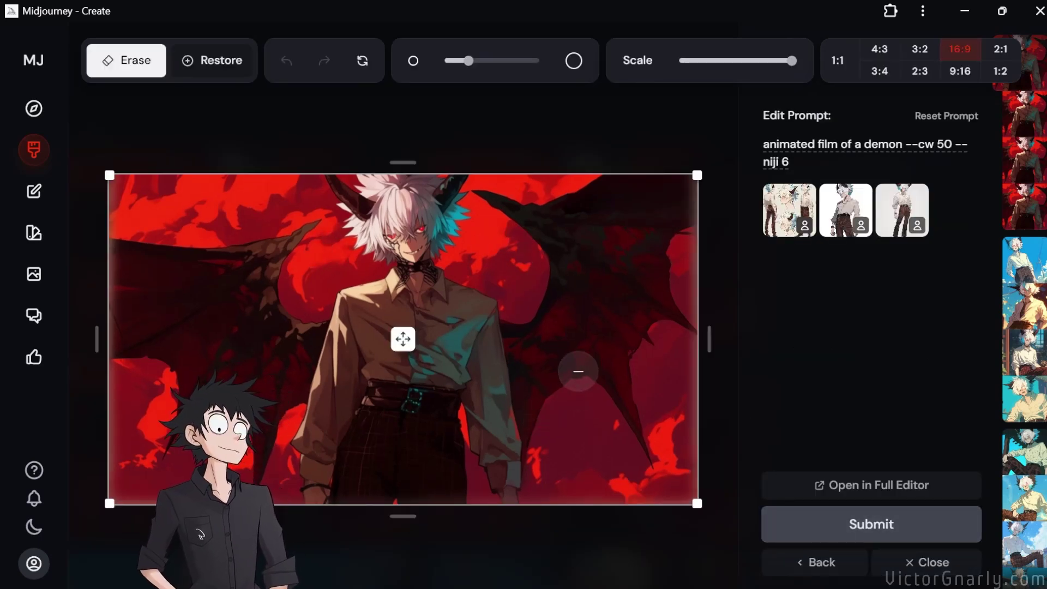
# Set the canvas to 16:9 and shrink and centre the demon image, leaving a narrow empty margin on every side.
pyautogui.moveTo(714, 338); pyautogui.dragTo(720, 337)
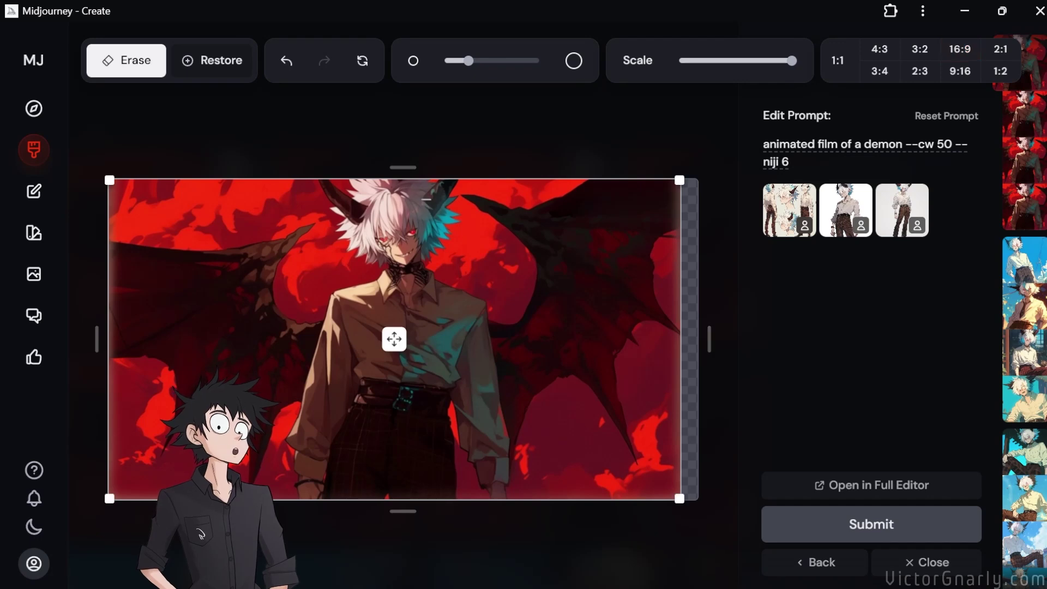
pyautogui.moveTo(396, 158)
pyautogui.mouseDown()
pyautogui.moveTo(395, 148)
pyautogui.moveTo(395, 157)
pyautogui.mouseUp()
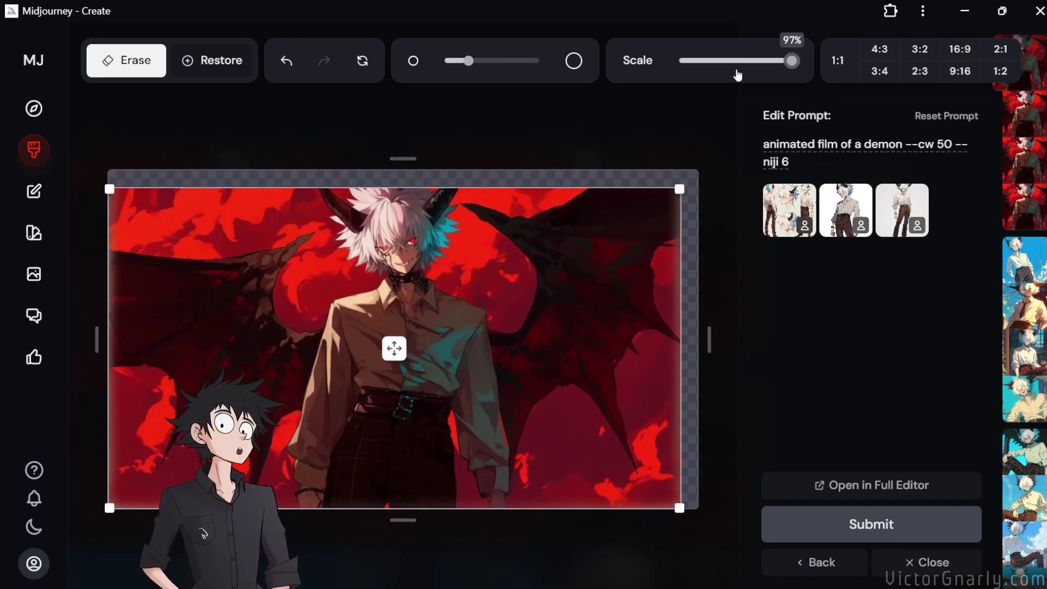
pyautogui.click(957, 60)
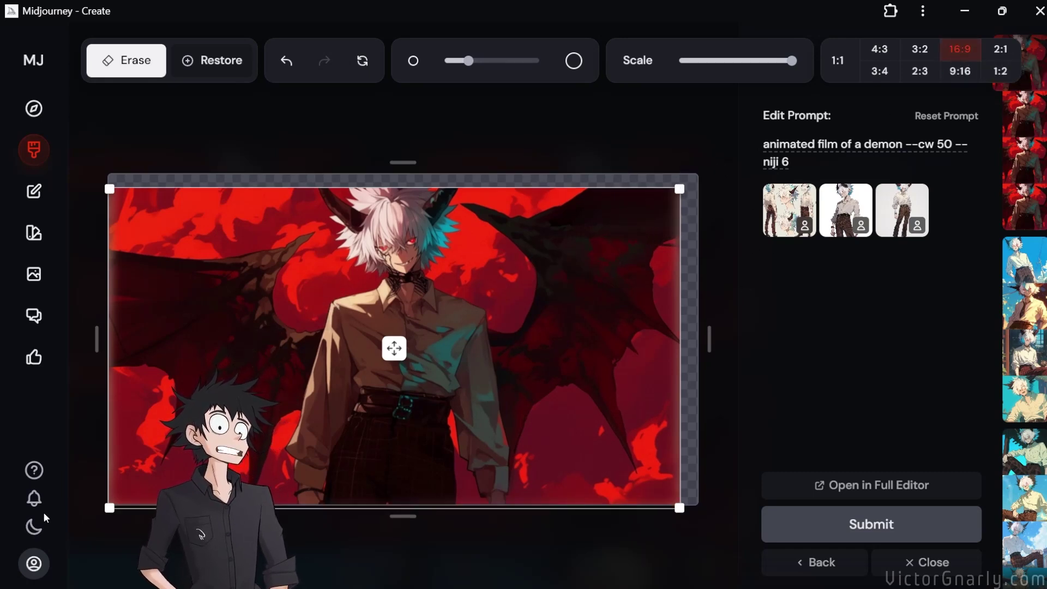
pyautogui.moveTo(110, 506)
pyautogui.mouseDown()
pyautogui.moveTo(98, 513)
pyautogui.moveTo(127, 497)
pyautogui.mouseUp()
pyautogui.moveTo(404, 343); pyautogui.dragTo(402, 339)
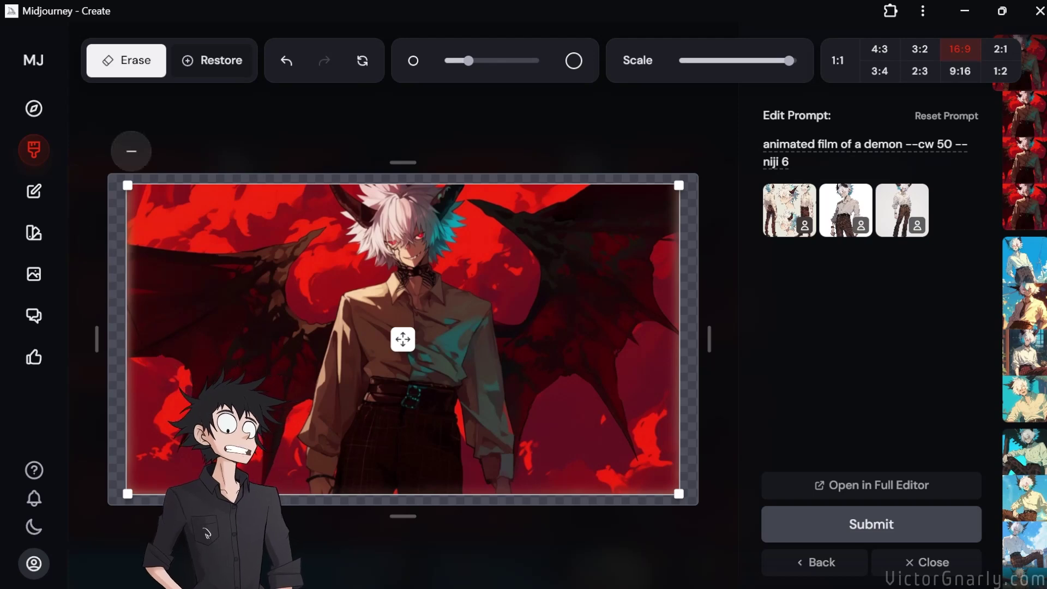
# Erase the glowing border strip along all four edges of the demon image, using a smaller brush around the horns.
pyautogui.moveTo(124, 199)
pyautogui.mouseDown()
pyautogui.moveTo(123, 492)
pyautogui.moveTo(394, 507)
pyautogui.moveTo(444, 495)
pyautogui.moveTo(653, 502)
pyautogui.moveTo(686, 499)
pyautogui.moveTo(694, 456)
pyautogui.mouseUp()
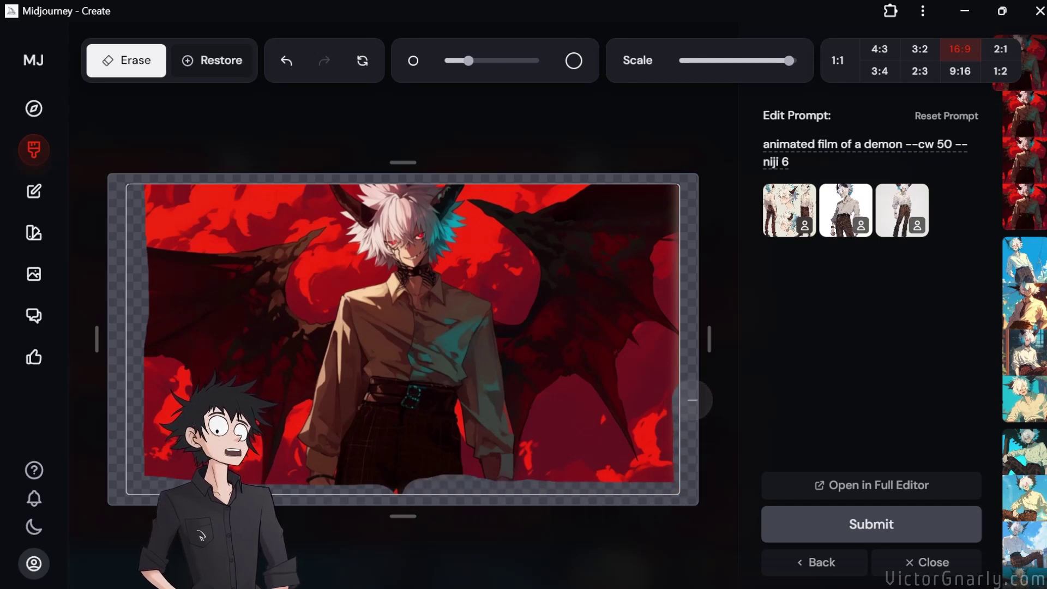
pyautogui.moveTo(694, 348)
pyautogui.mouseDown()
pyautogui.moveTo(687, 177)
pyautogui.moveTo(374, 173)
pyautogui.mouseUp()
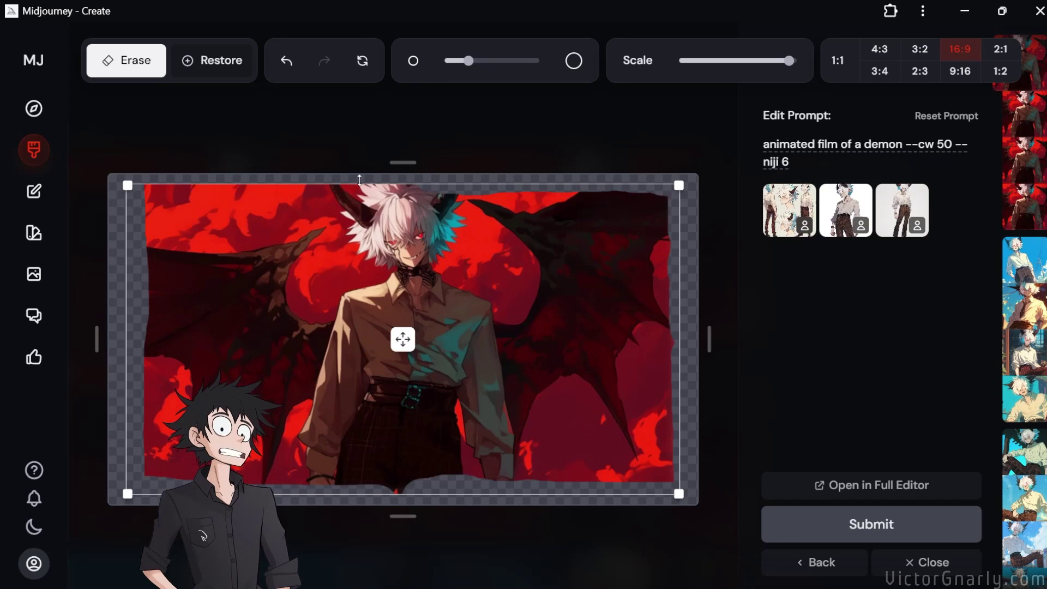
pyautogui.scroll(-2, 362, 192)
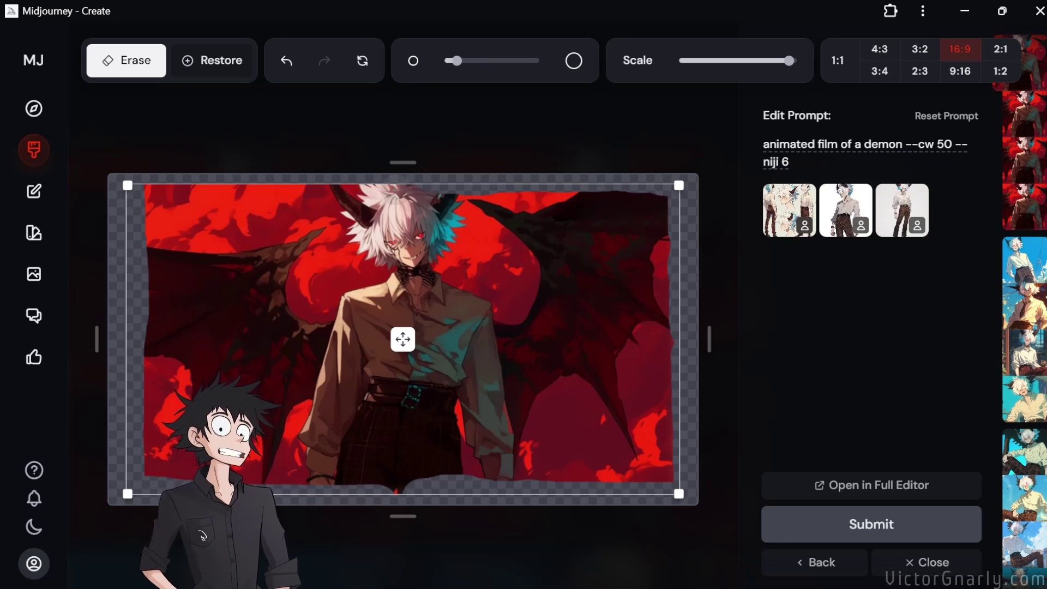
pyautogui.moveTo(414, 186)
pyautogui.mouseDown()
pyautogui.moveTo(358, 175)
pyautogui.moveTo(125, 180)
pyautogui.mouseUp()
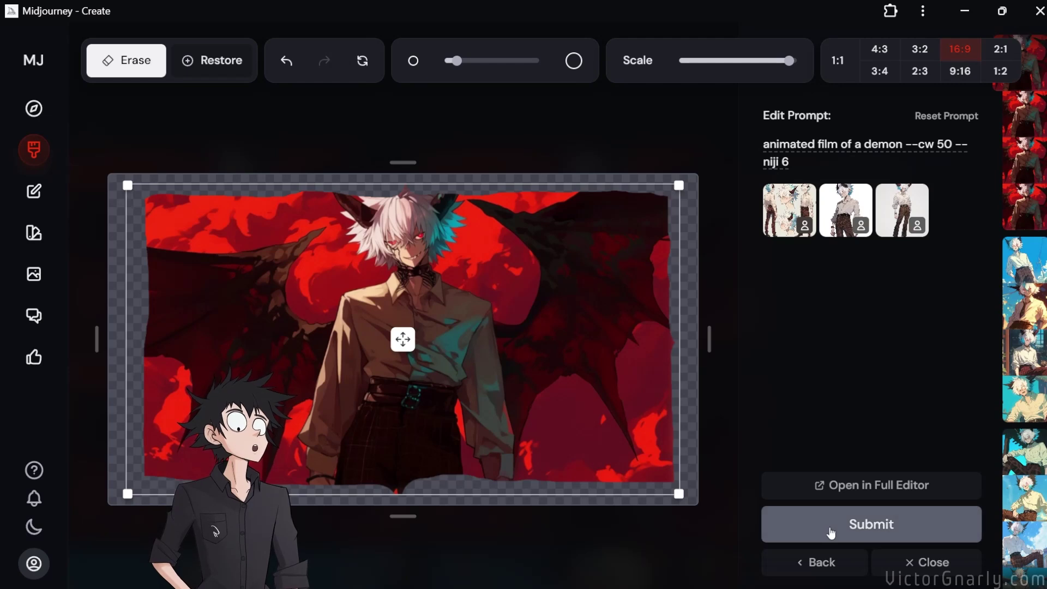
# Submit the erased-border edit and go to the Create page to see its results.
pyautogui.click(827, 531)
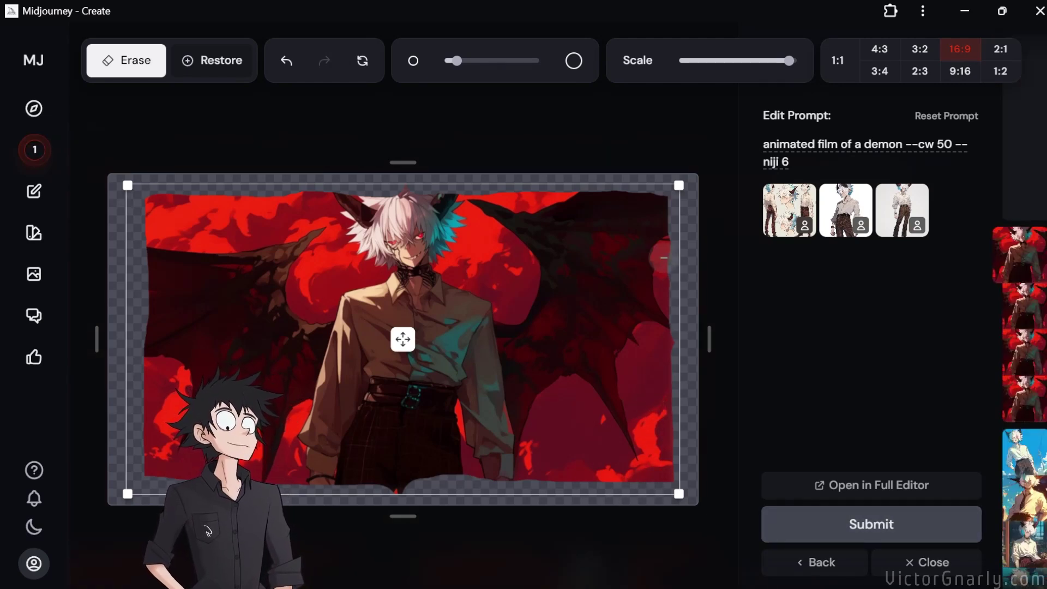
pyautogui.click(43, 154)
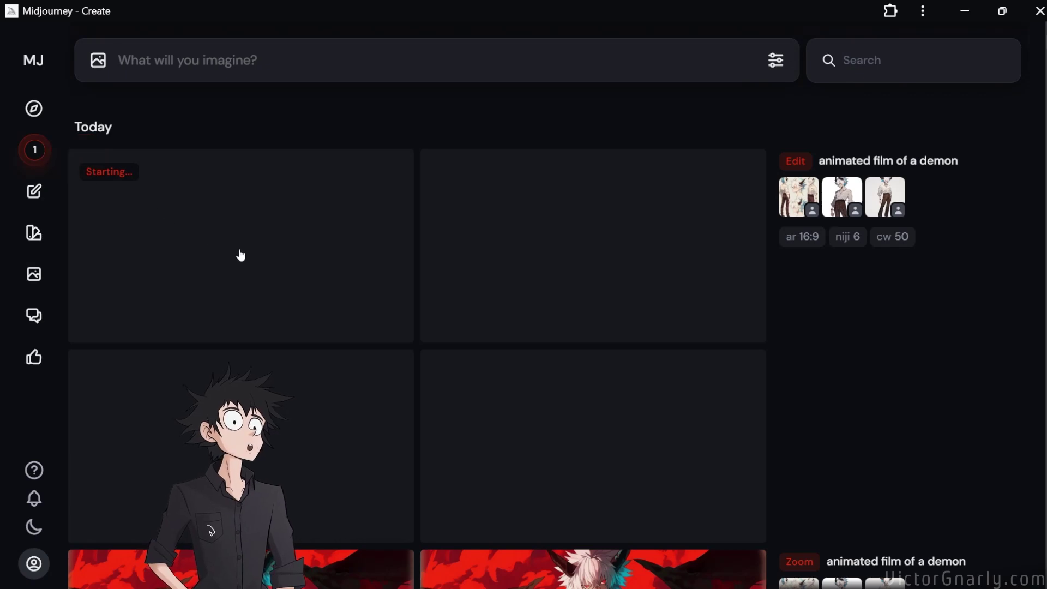
pyautogui.scroll(-2, 560, 329)
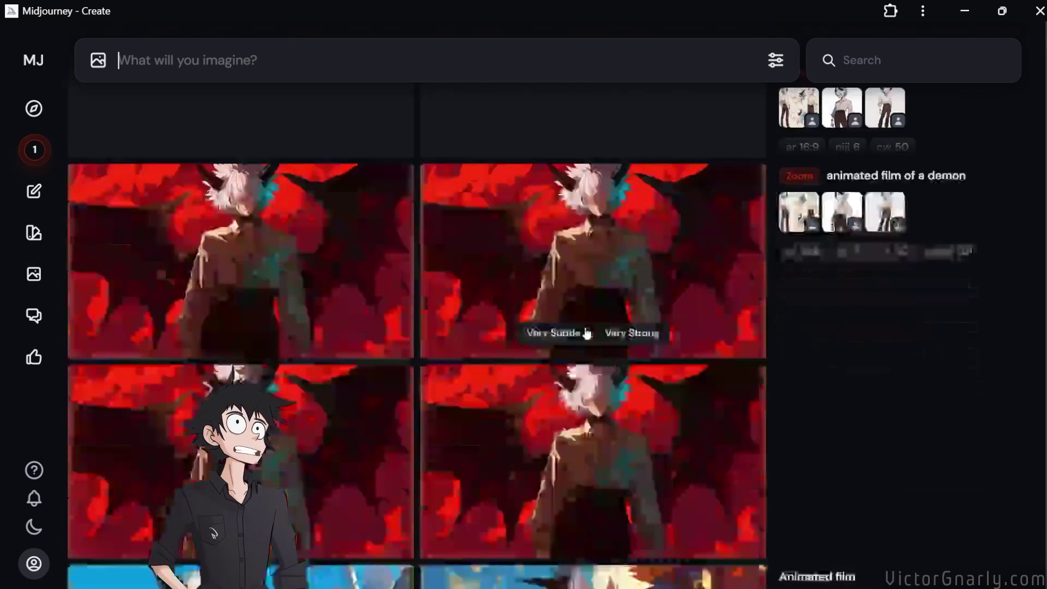
pyautogui.scroll(2, 584, 334)
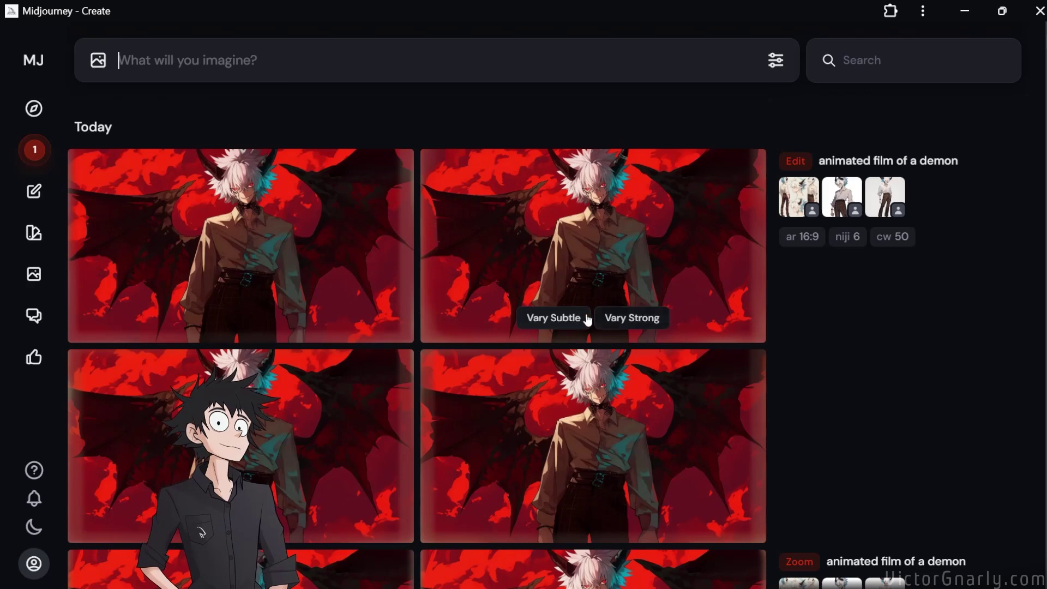
# Open the first edited demon image and compare its borders with the original zoom 1.01 image.
pyautogui.click(289, 238)
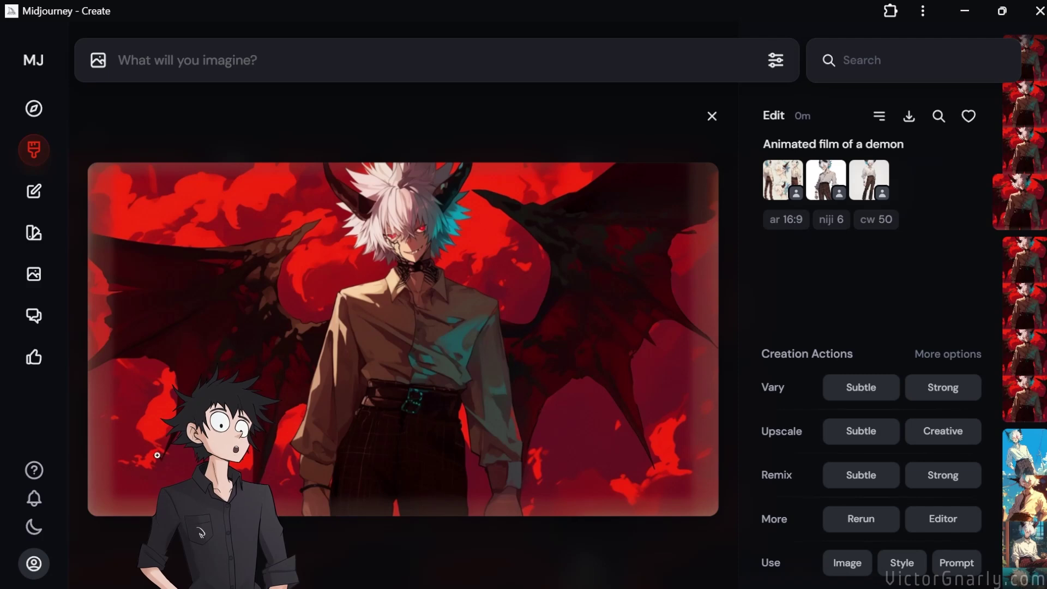
pyautogui.scroll(-1, 574, 453)
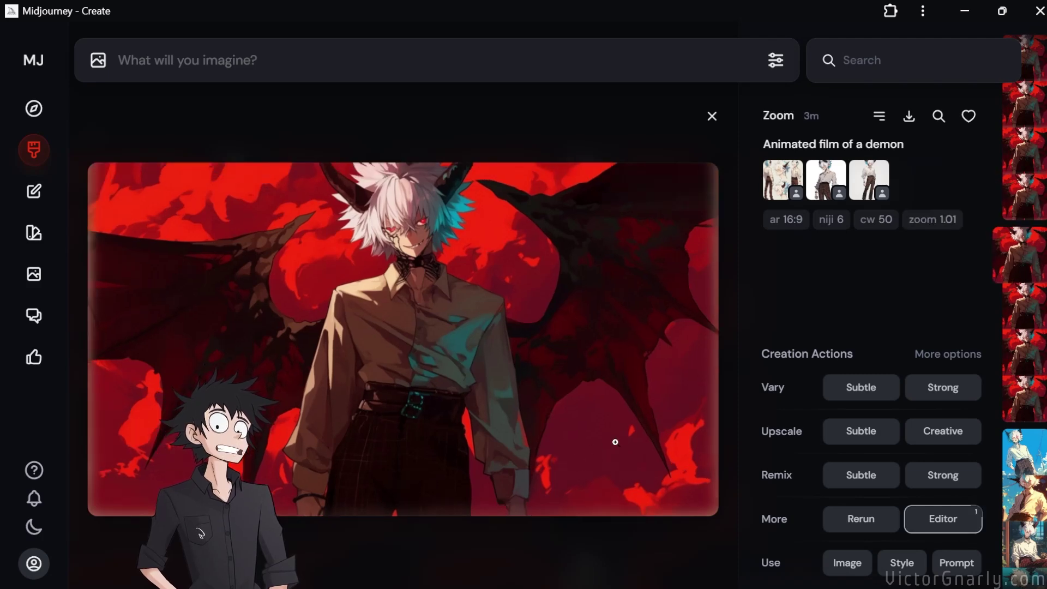
pyautogui.scroll(1, 615, 441)
pyautogui.scroll(-1, 639, 435)
pyautogui.scroll(1, 634, 430)
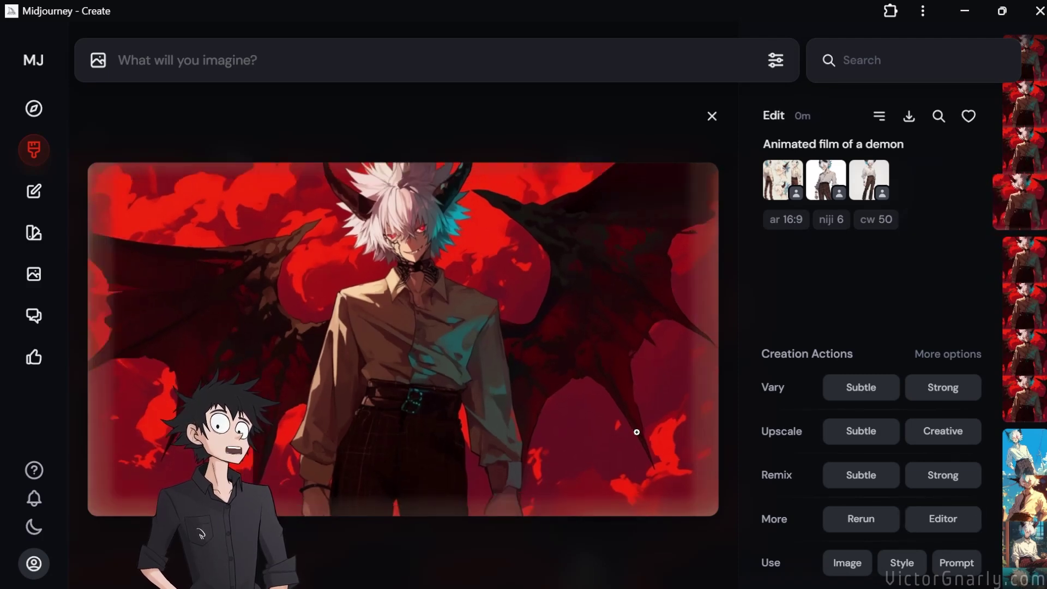
pyautogui.scroll(-1, 636, 429)
# Reopen the zoom 1.01 image in the Editor and erase a bit more along its right edge with a smaller brush.
pyautogui.click(950, 526)
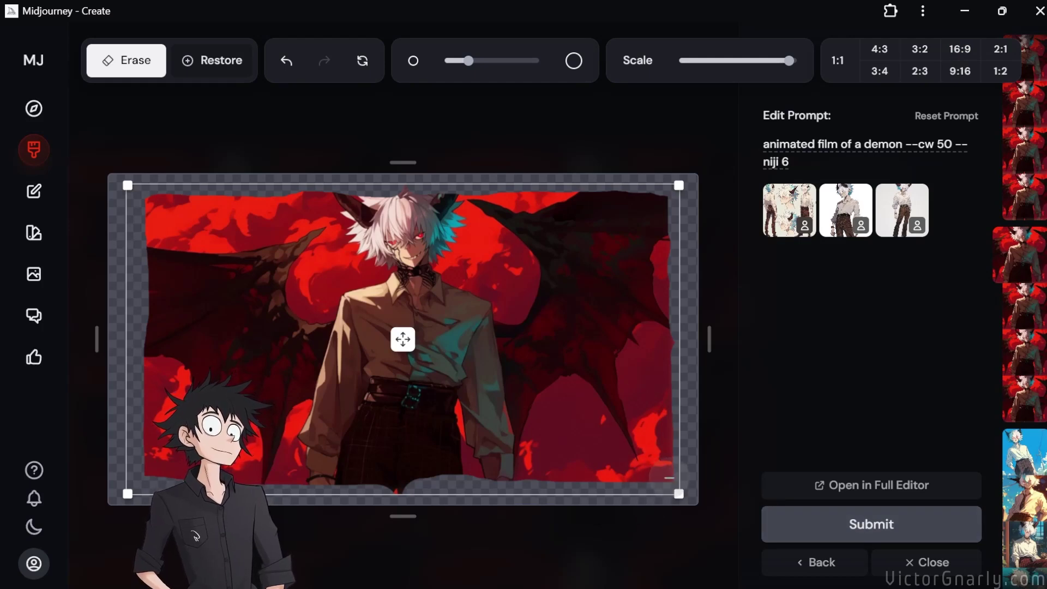
pyautogui.scroll(-2, 641, 465)
pyautogui.moveTo(671, 474)
pyautogui.mouseDown()
pyautogui.moveTo(686, 386)
pyautogui.moveTo(681, 365)
pyautogui.moveTo(676, 399)
pyautogui.moveTo(683, 306)
pyautogui.moveTo(671, 175)
pyautogui.mouseUp()
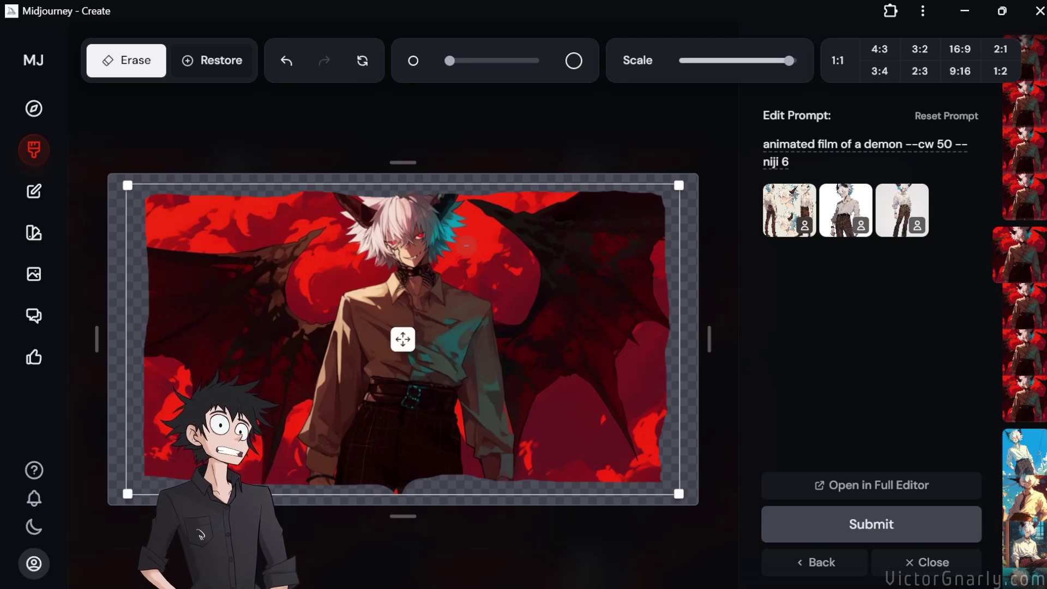
# Append --style raw to the edit prompt, submit it and return to the Create page for the results.
pyautogui.click(815, 161)
pyautogui.write('-')
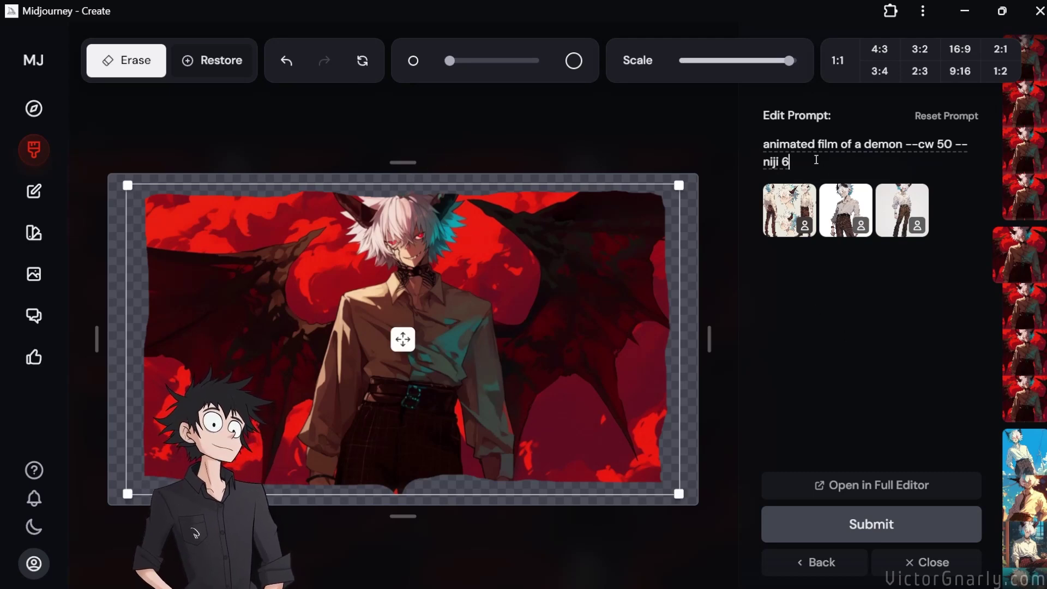
pyautogui.write('-style raw')
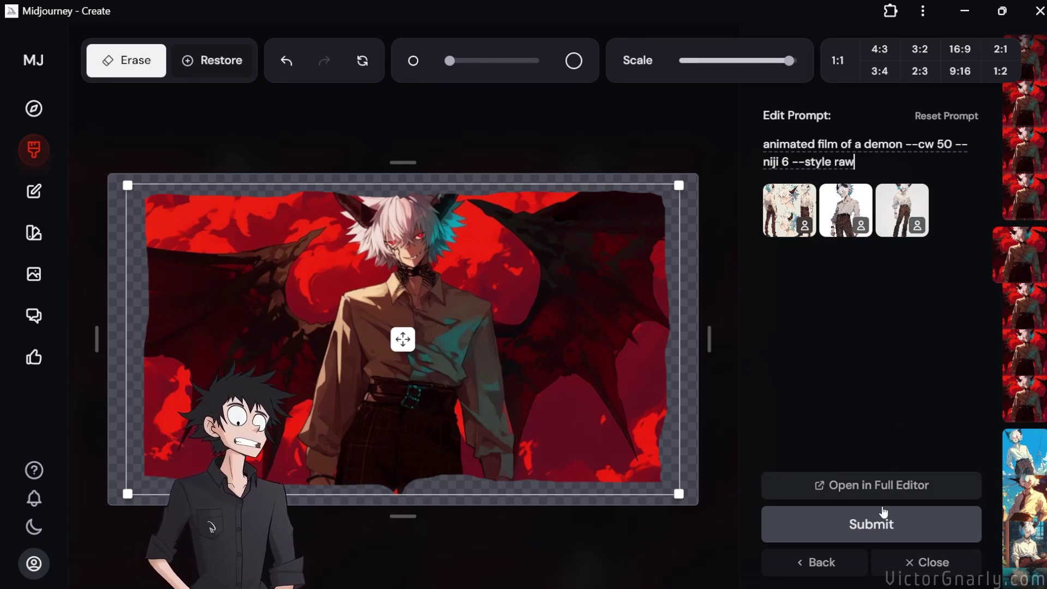
pyautogui.click(868, 524)
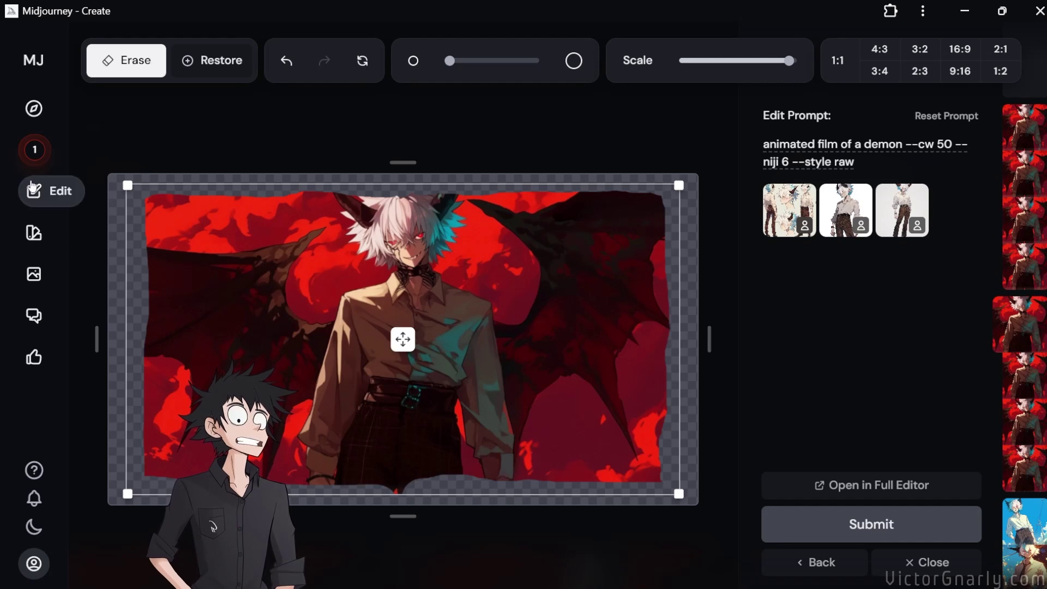
pyautogui.click(35, 155)
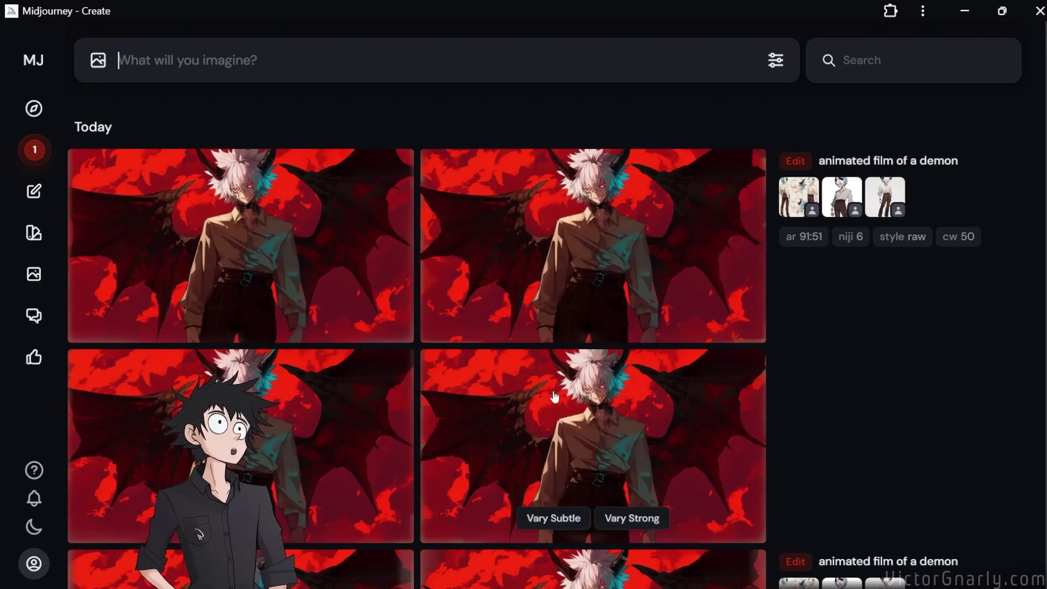
# Open the third --style raw edit of the demon in the Editor and erase patches along its corners, side edges and bottom border.
pyautogui.moveTo(565, 342)
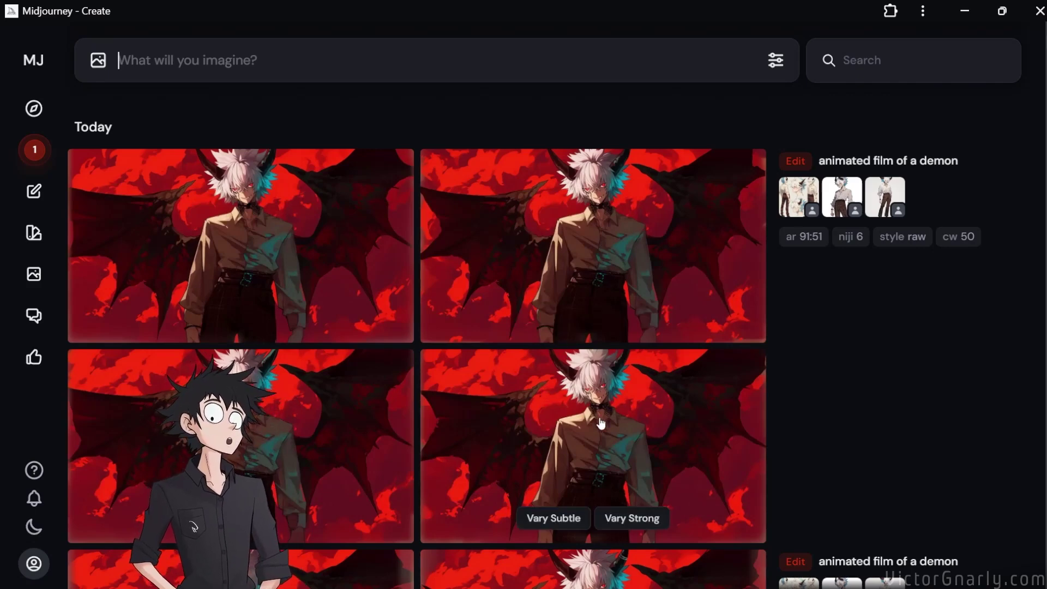
pyautogui.click(370, 431)
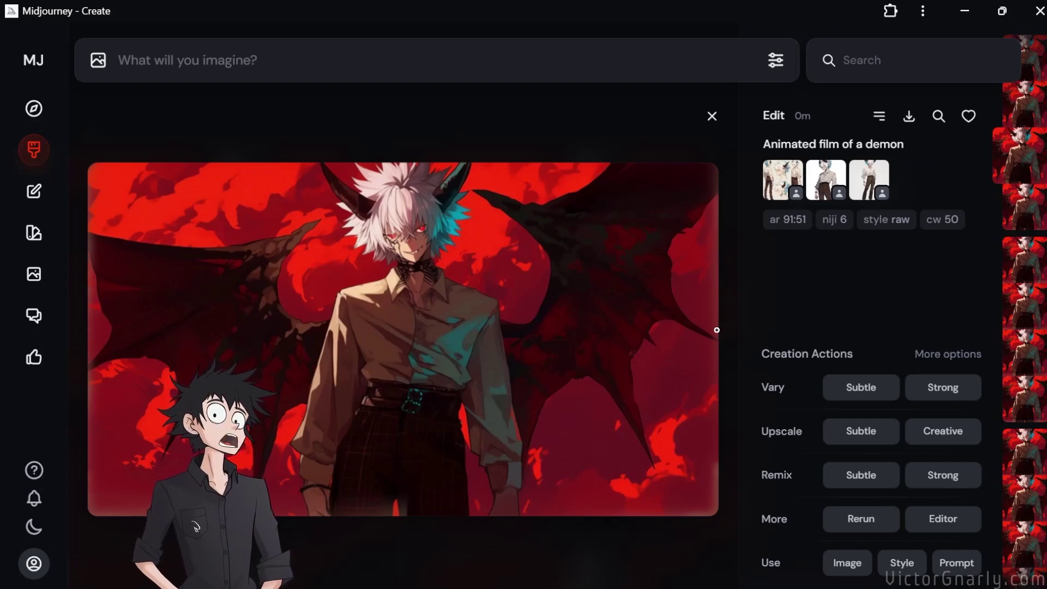
pyautogui.click(937, 522)
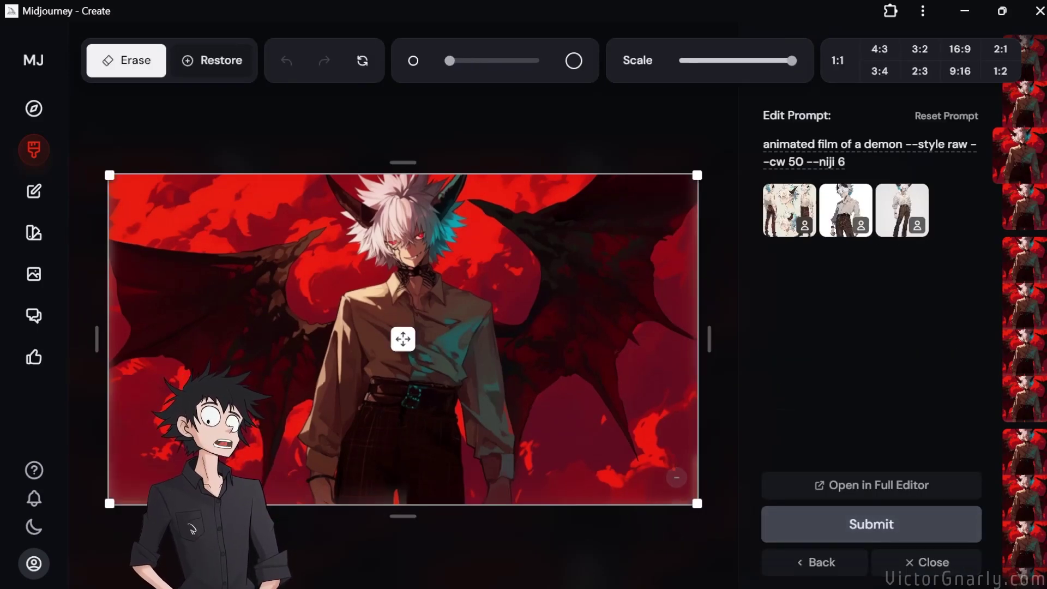
pyautogui.moveTo(682, 464); pyautogui.dragTo(690, 458)
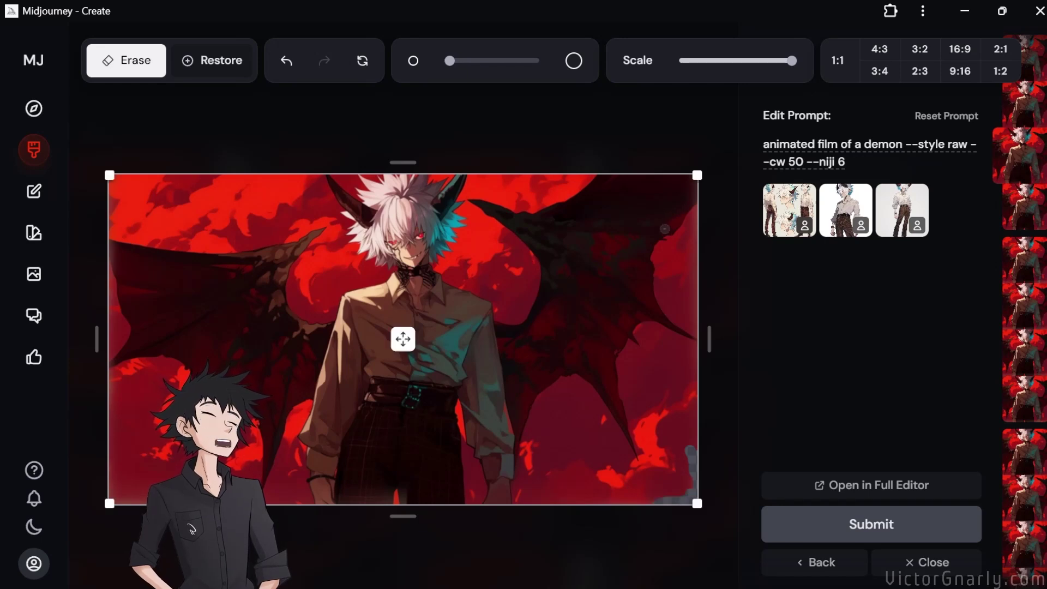
pyautogui.moveTo(689, 289)
pyautogui.mouseDown()
pyautogui.moveTo(697, 192)
pyautogui.moveTo(667, 174)
pyautogui.moveTo(574, 175)
pyautogui.mouseUp()
pyautogui.moveTo(113, 235); pyautogui.dragTo(107, 301)
pyautogui.moveTo(118, 463)
pyautogui.mouseDown()
pyautogui.moveTo(109, 512)
pyautogui.moveTo(157, 497)
pyautogui.mouseUp()
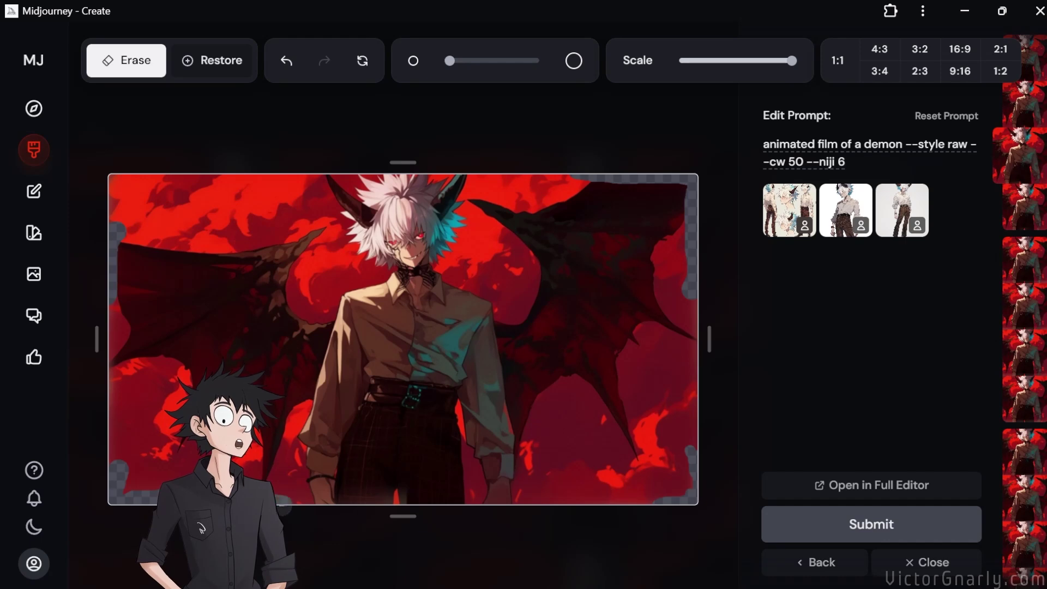
pyautogui.moveTo(308, 510)
pyautogui.mouseDown()
pyautogui.moveTo(411, 493)
pyautogui.moveTo(412, 504)
pyautogui.moveTo(410, 492)
pyautogui.moveTo(453, 497)
pyautogui.mouseUp()
pyautogui.click(411, 494)
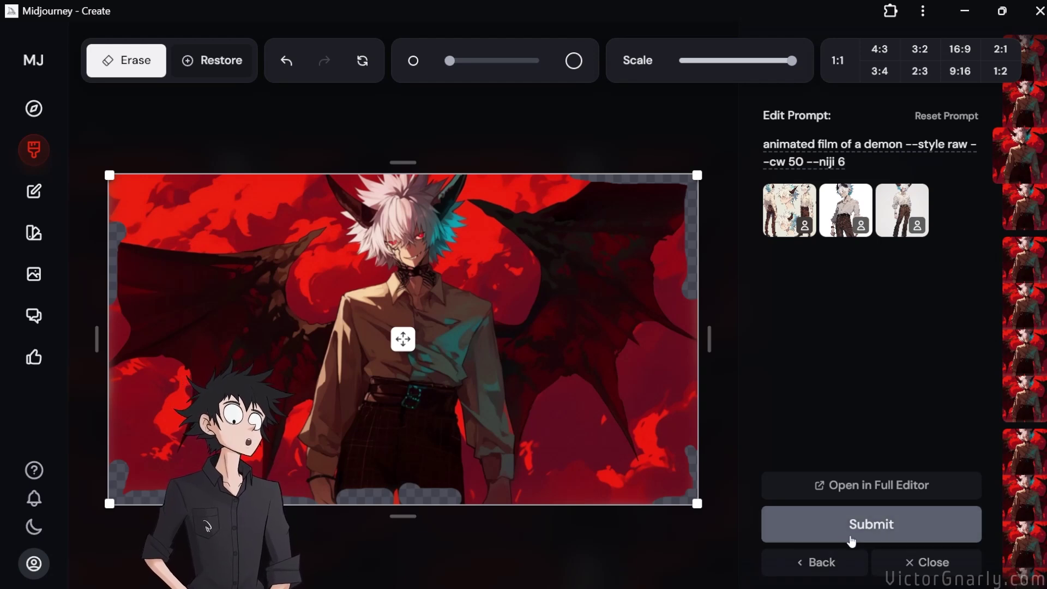
# Submit the erased-border edit and return to the Create page to compare the new demon images with the earlier ones.
pyautogui.click(859, 537)
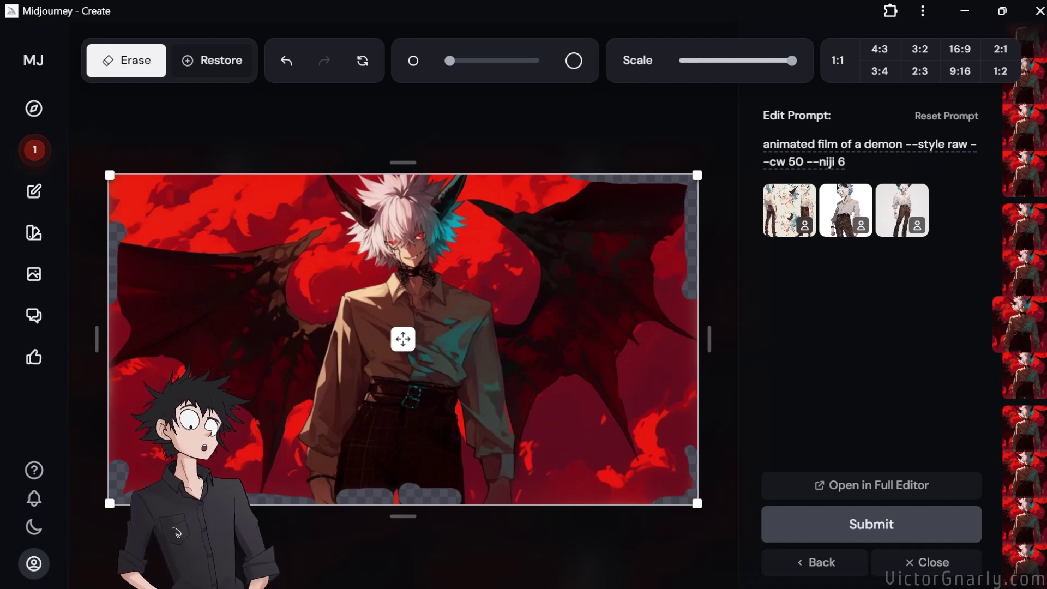
pyautogui.click(45, 162)
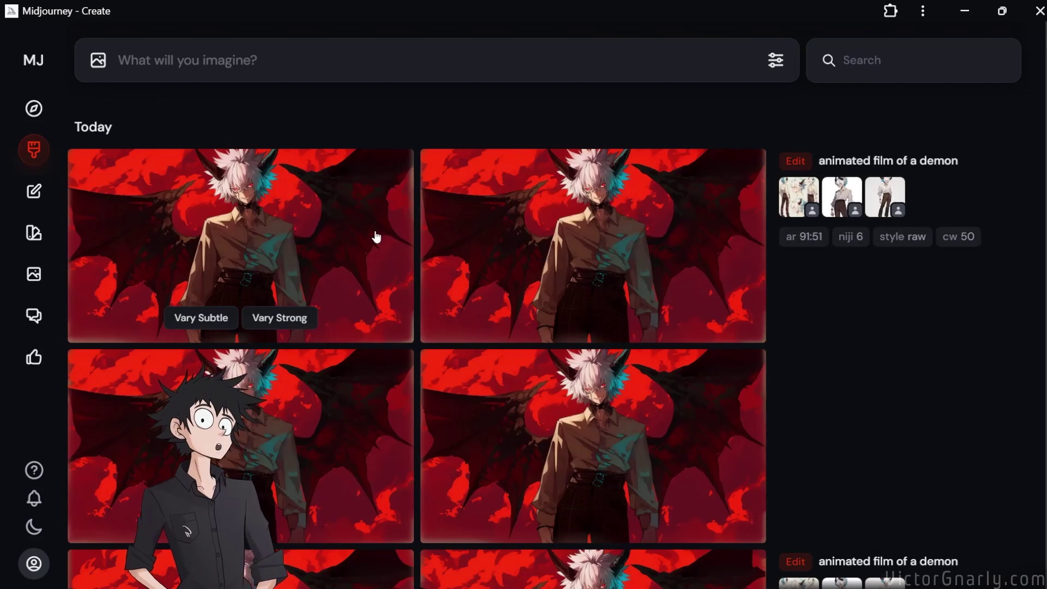
pyautogui.scroll(-3, 376, 237)
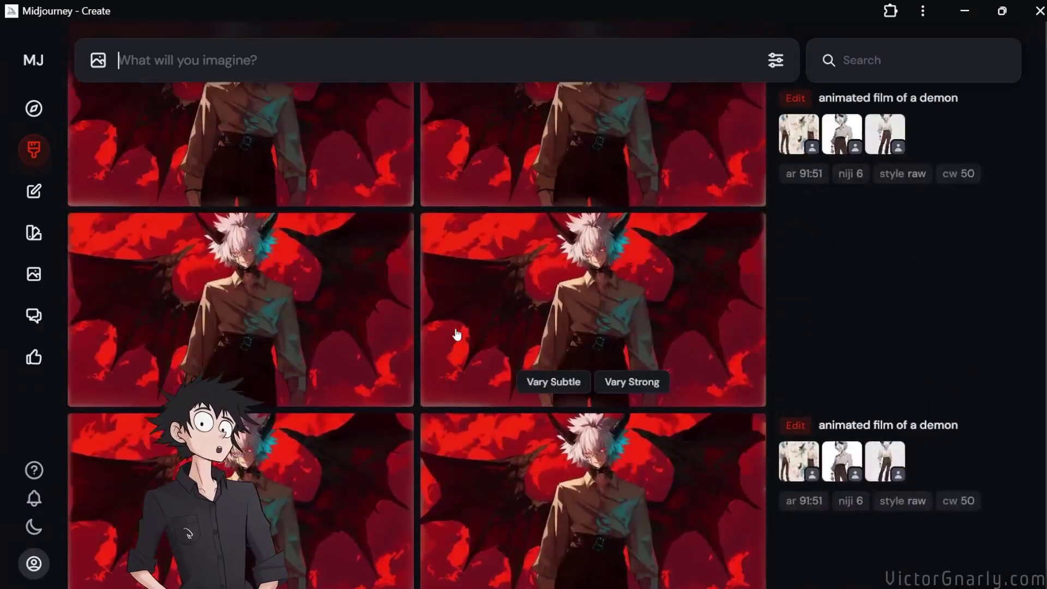
pyautogui.scroll(3, 457, 333)
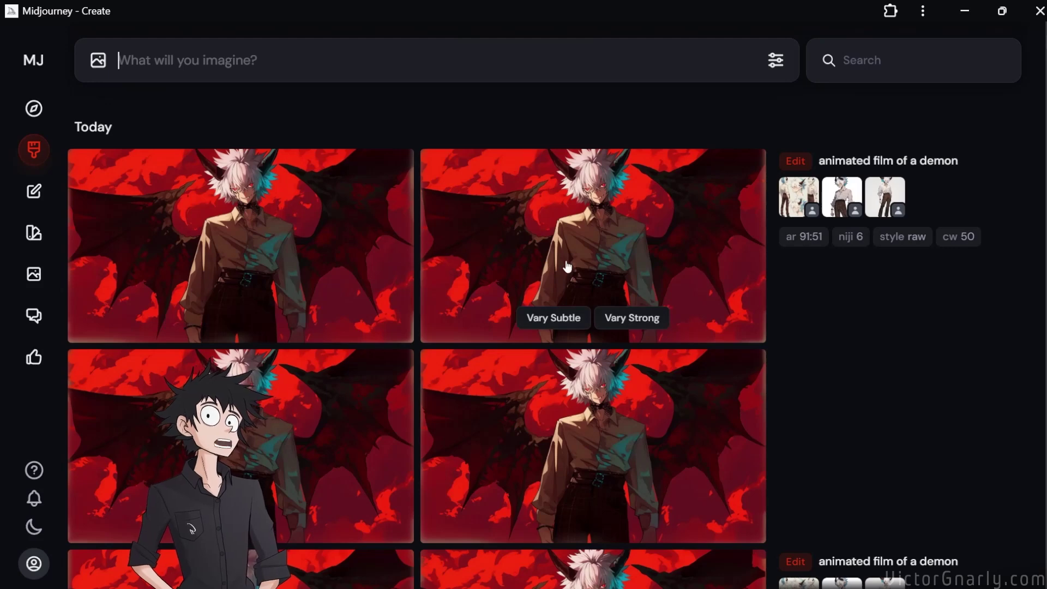
# Open the third newly edited demon image, submit both its Subtle and Creative upscales, and return to the Create page.
pyautogui.click(357, 382)
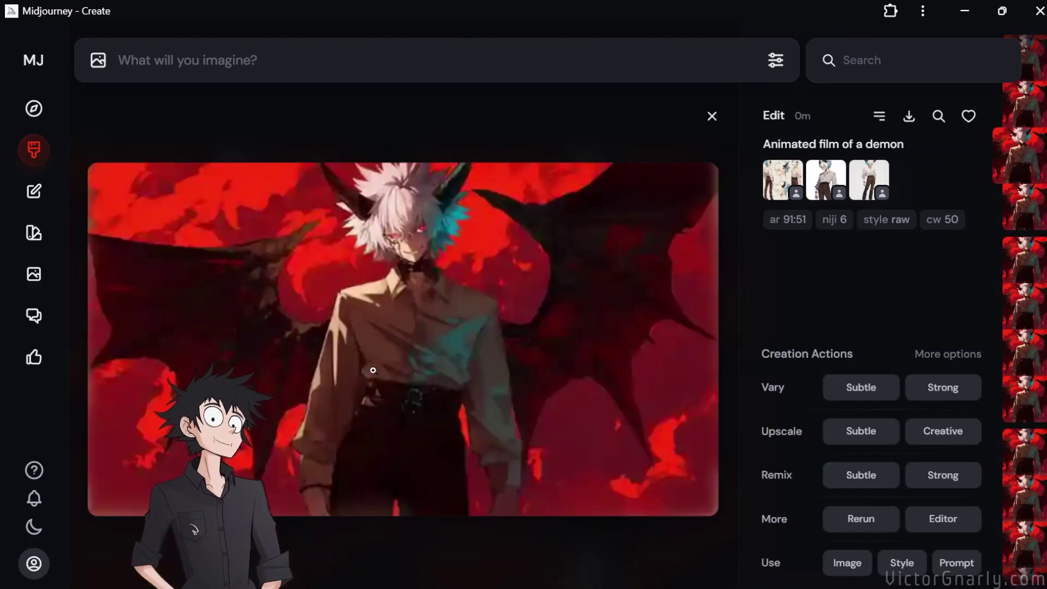
pyautogui.click(860, 430)
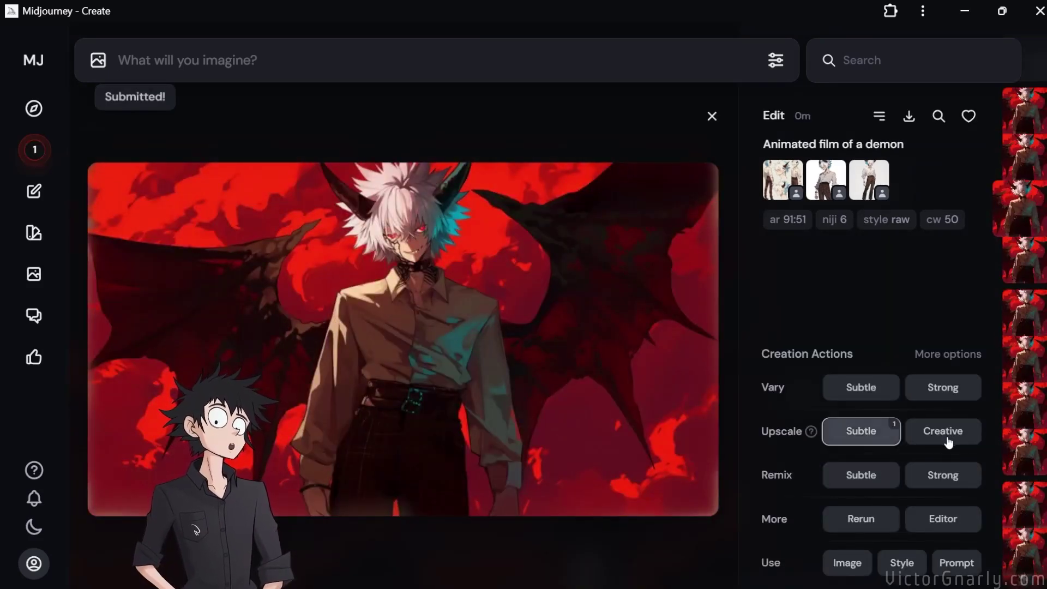
pyautogui.click(942, 430)
pyautogui.click(37, 152)
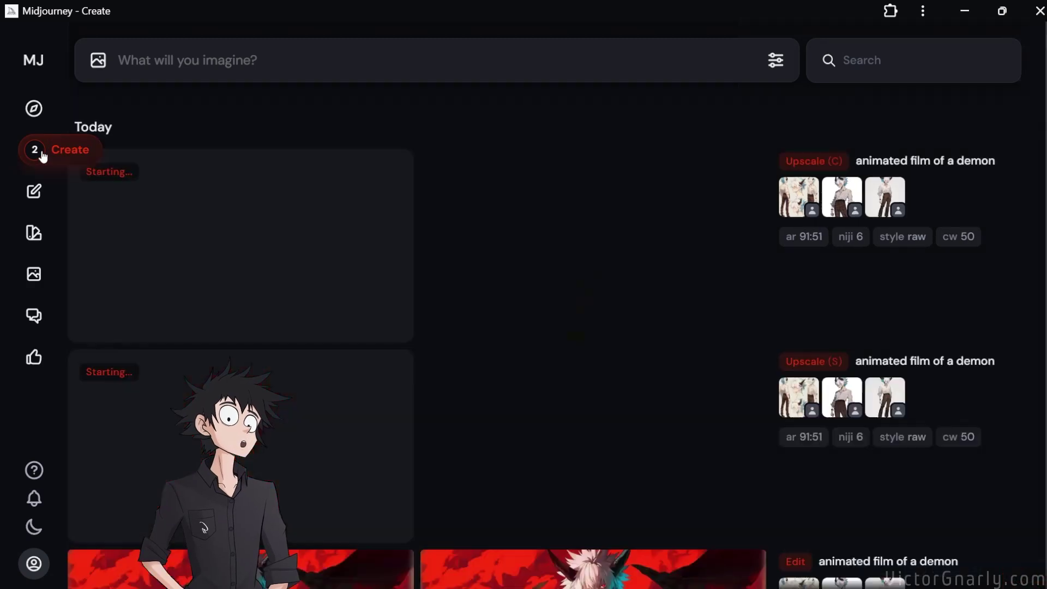
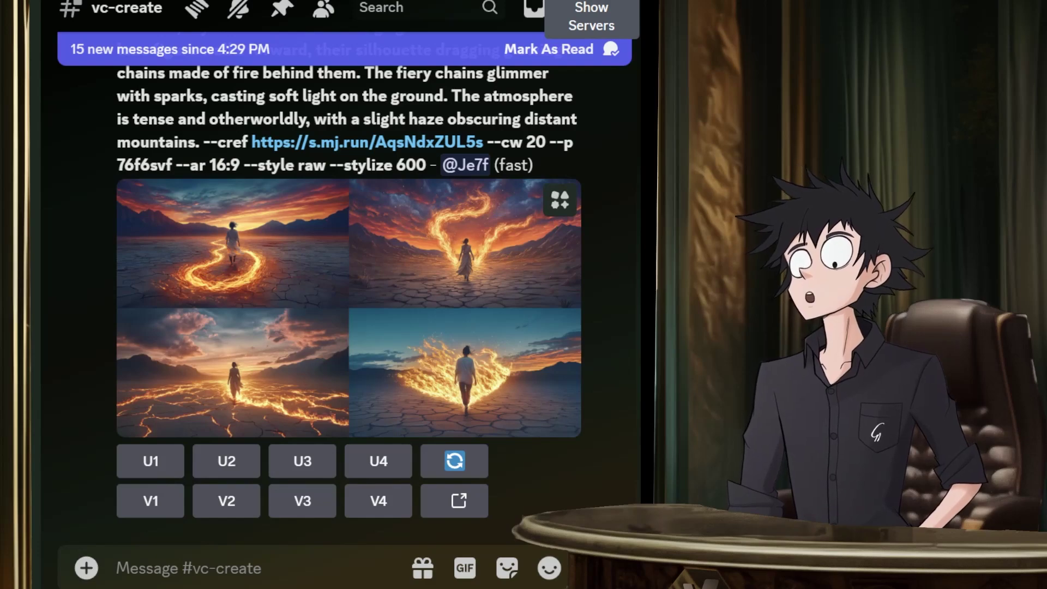
# In Discord's #vc-create channel, find the 4:32 PM grid of the demon on a tiny clown bicycle and view it enlarged.
pyautogui.scroll(10, 349, 305)
pyautogui.scroll(-4, 348, 298)
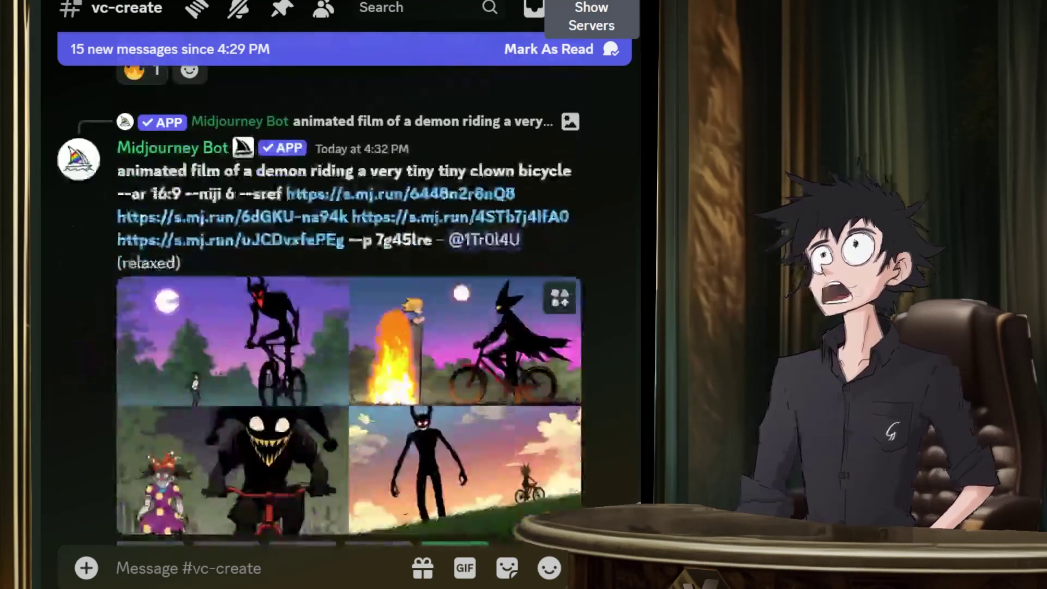
pyautogui.scroll(-2, 349, 305)
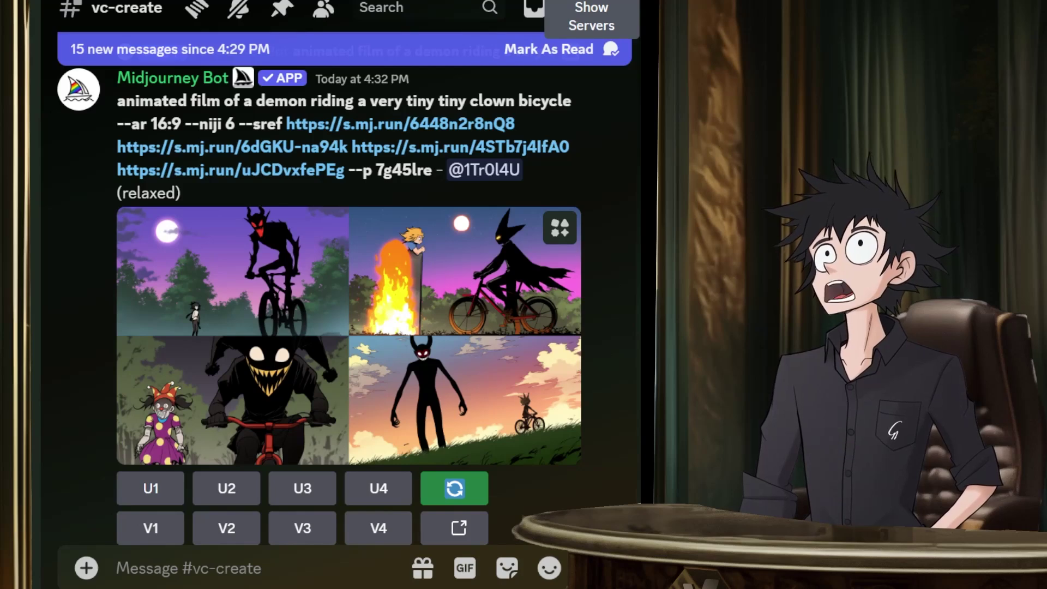
pyautogui.click(531, 447)
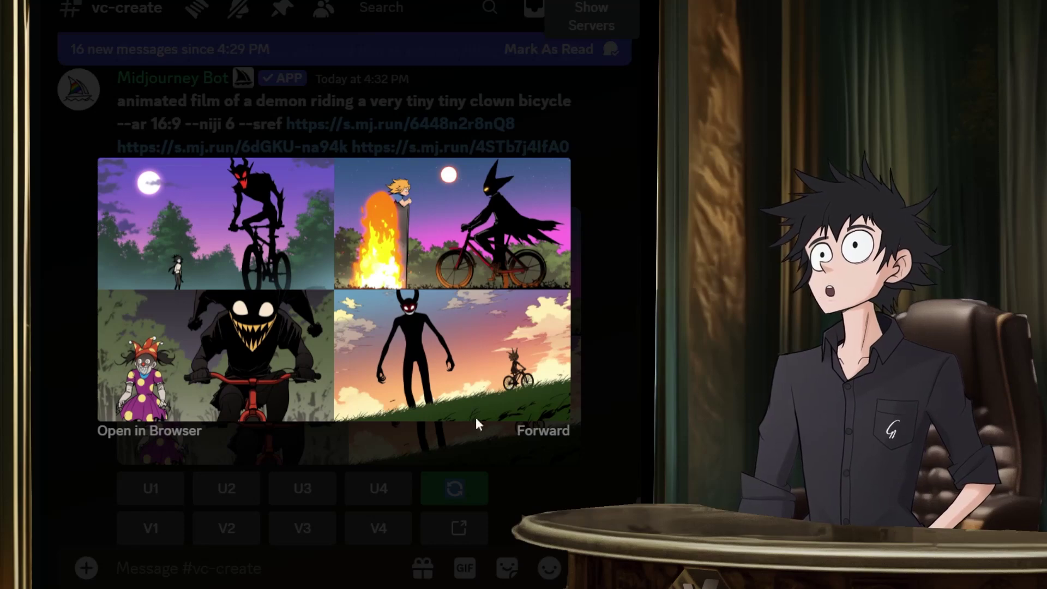
pyautogui.click(514, 486)
# Review the earlier results in the channel, including the --cw 80 character turnarounds of the male demon in a white shirt.
pyautogui.scroll(5, 398, 327)
pyautogui.scroll(15, 398, 329)
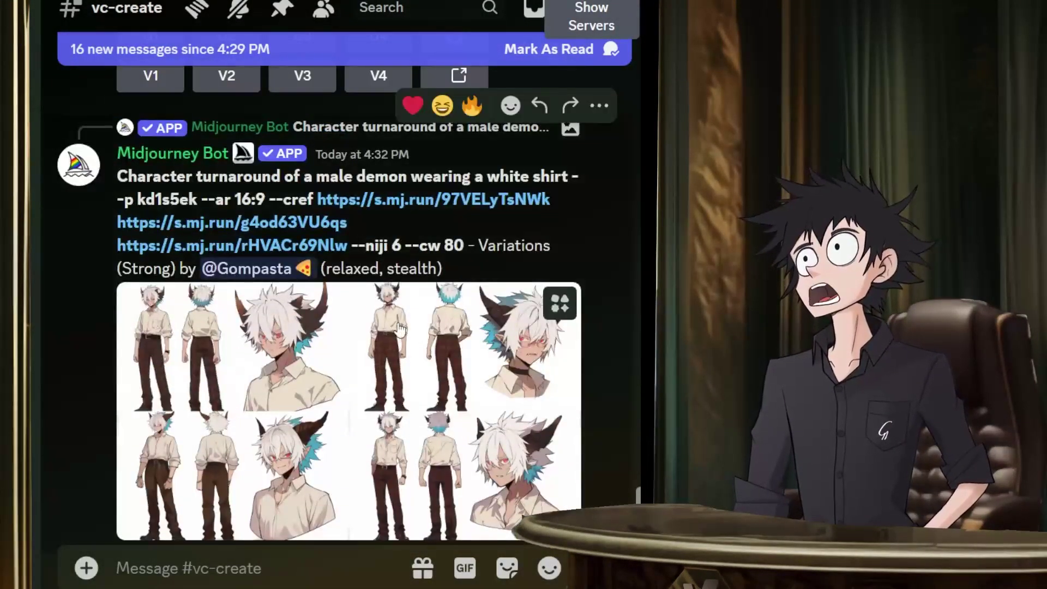
pyautogui.scroll(2, 398, 326)
pyautogui.scroll(3, 398, 325)
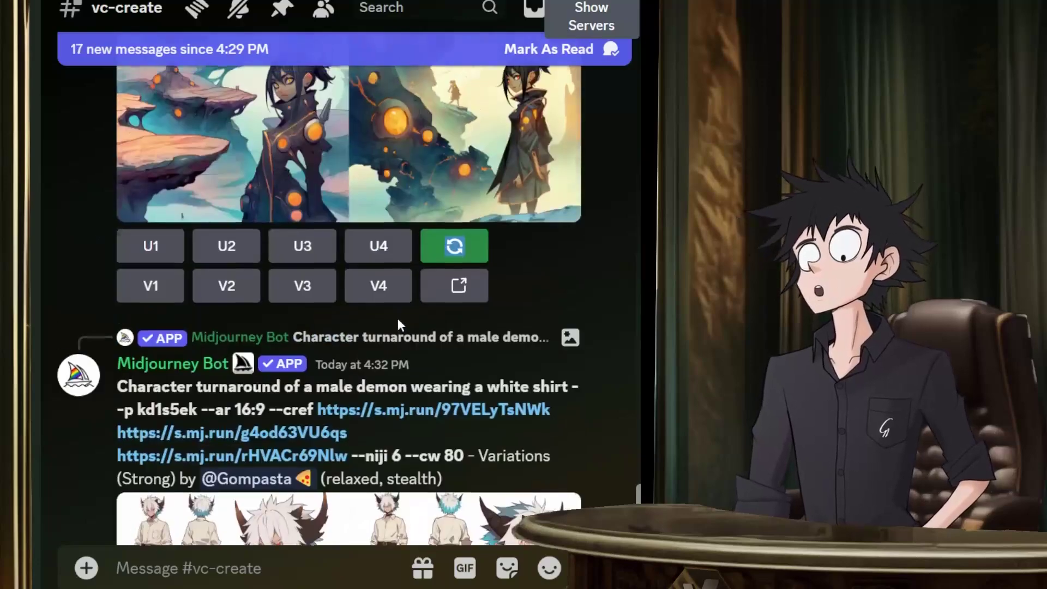
pyautogui.scroll(5, 400, 324)
pyautogui.scroll(5, 397, 319)
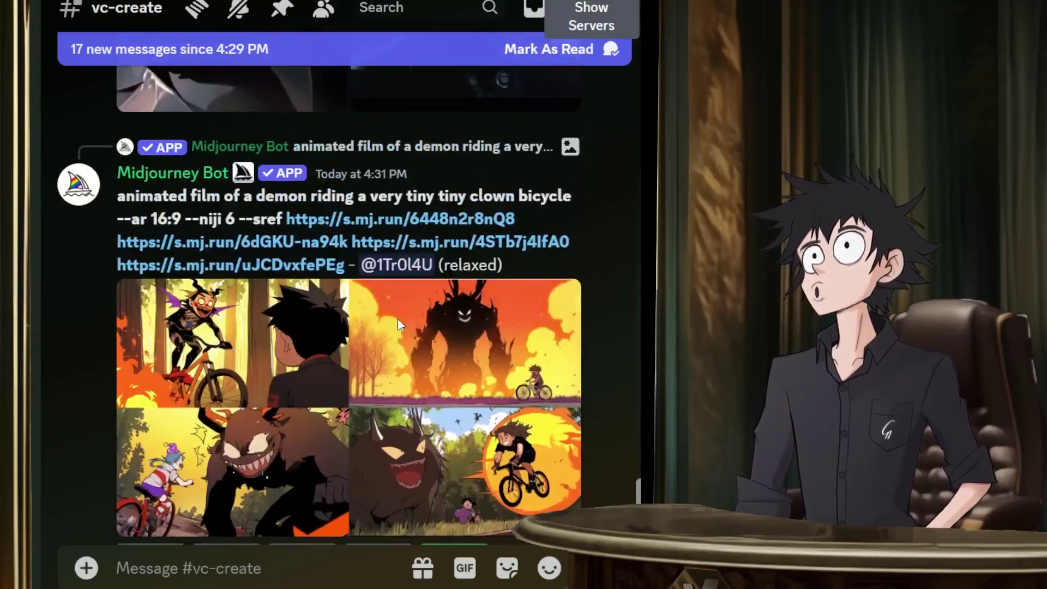
pyautogui.scroll(5, 397, 318)
pyautogui.scroll(3, 397, 319)
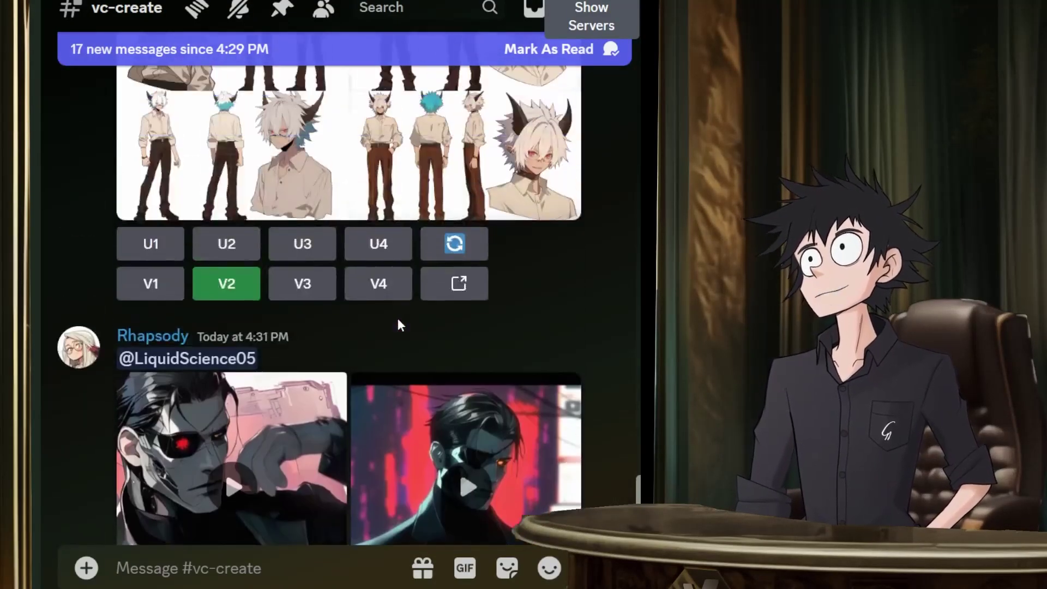
pyautogui.scroll(4, 398, 318)
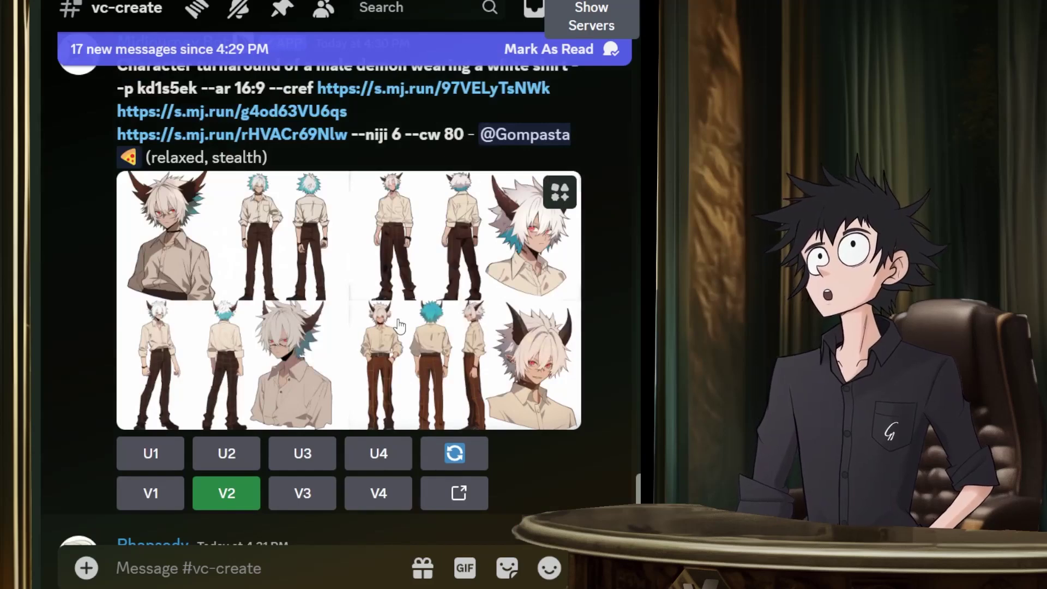
# Find the --cw 0 single image of the black demon looming beside a white-haired child and view it enlarged.
pyautogui.scroll(4, 398, 325)
pyautogui.scroll(4, 397, 325)
pyautogui.scroll(4, 398, 320)
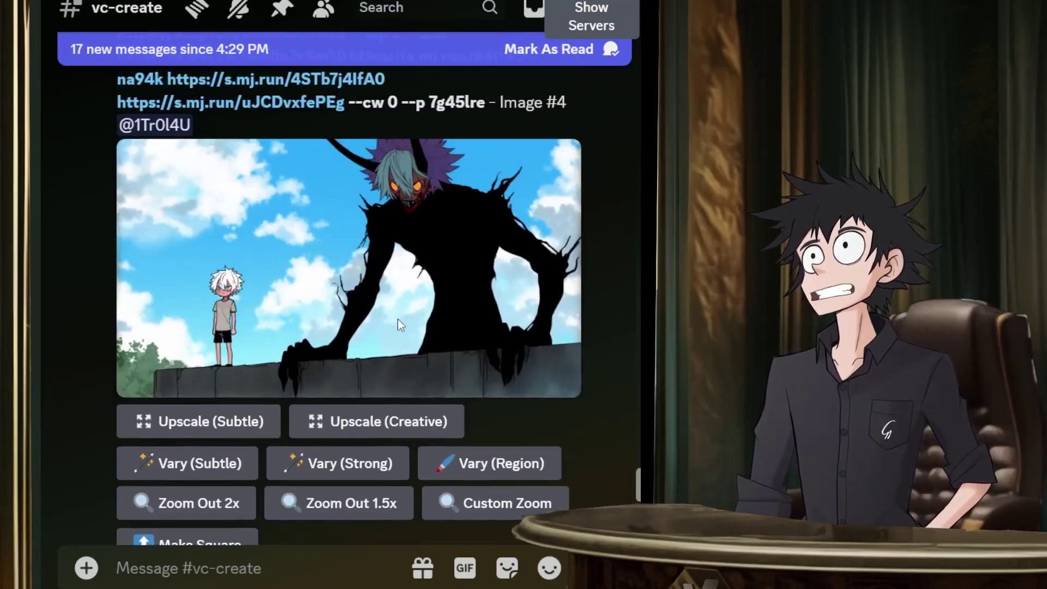
pyautogui.click(398, 320)
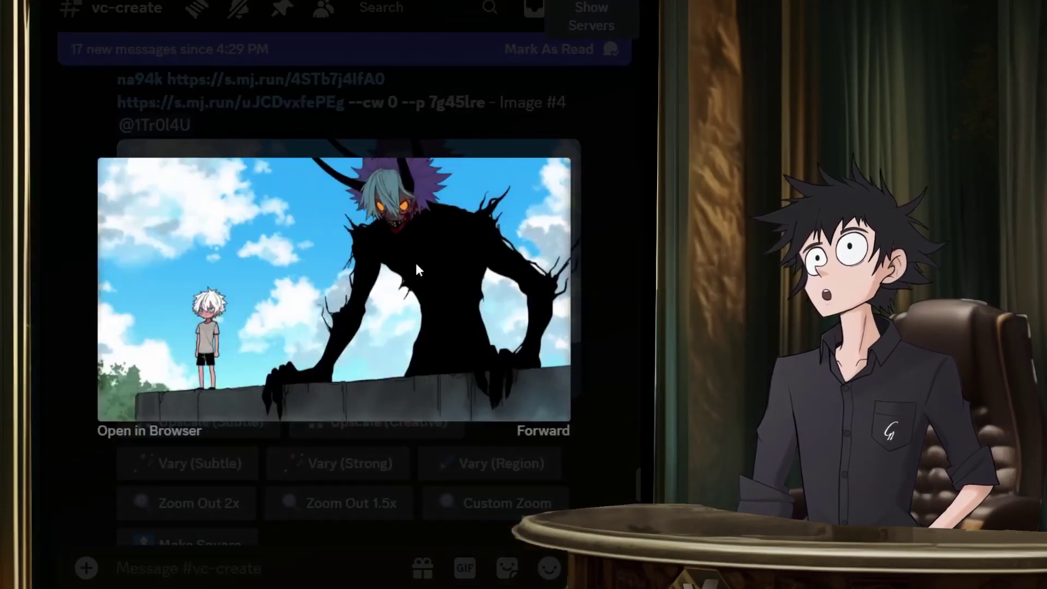
pyautogui.click(589, 321)
# Compare the --cw 0 clown bicycle grids and their prompts with and without the --p 7g45lre personalization.
pyautogui.scroll(10, 402, 322)
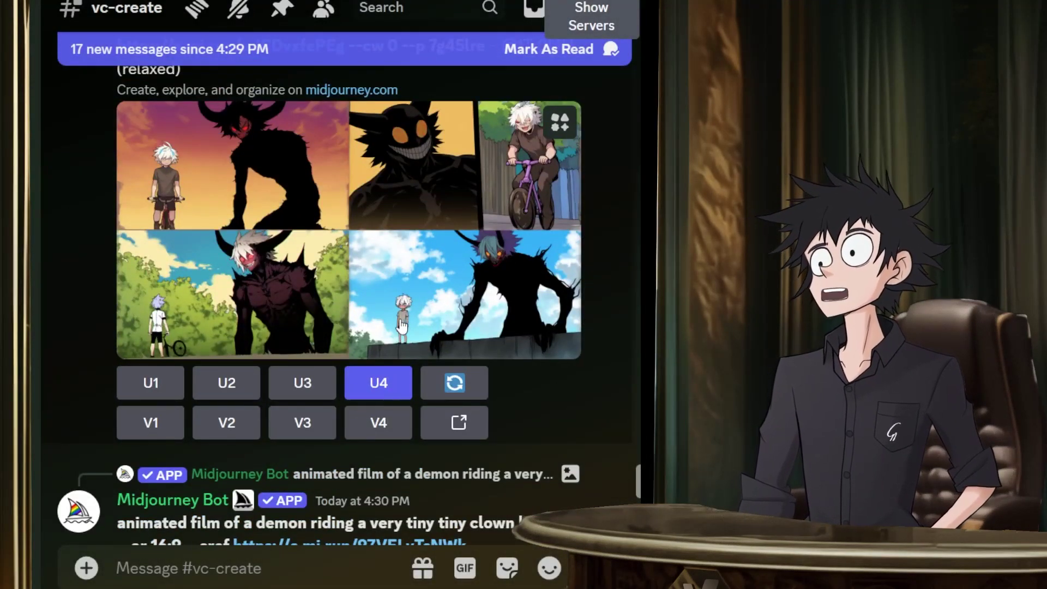
pyautogui.scroll(6, 401, 326)
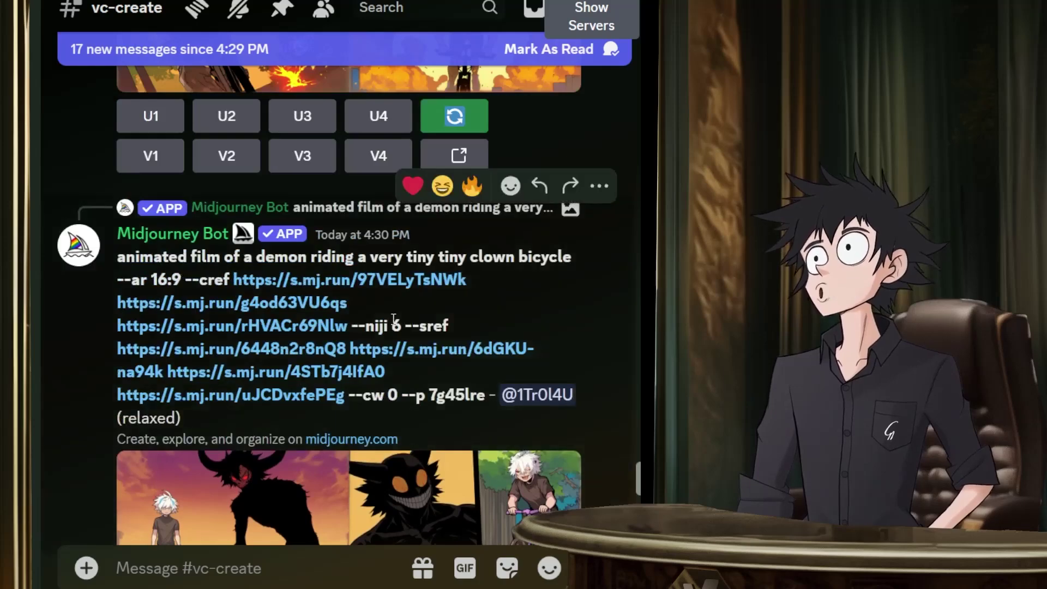
pyautogui.scroll(10, 393, 319)
pyautogui.scroll(-3, 392, 322)
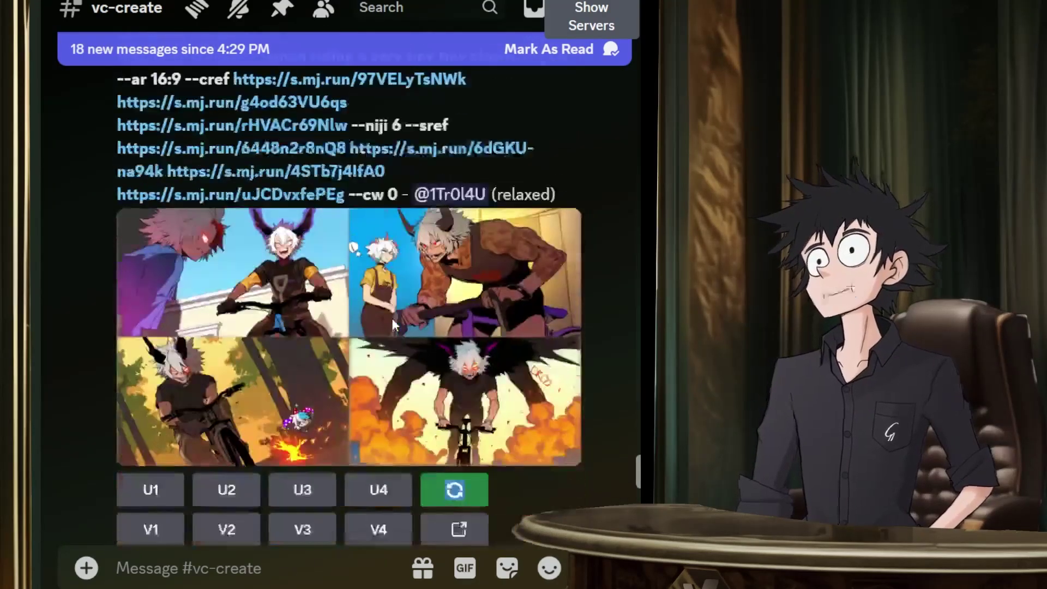
pyautogui.scroll(-1, 393, 325)
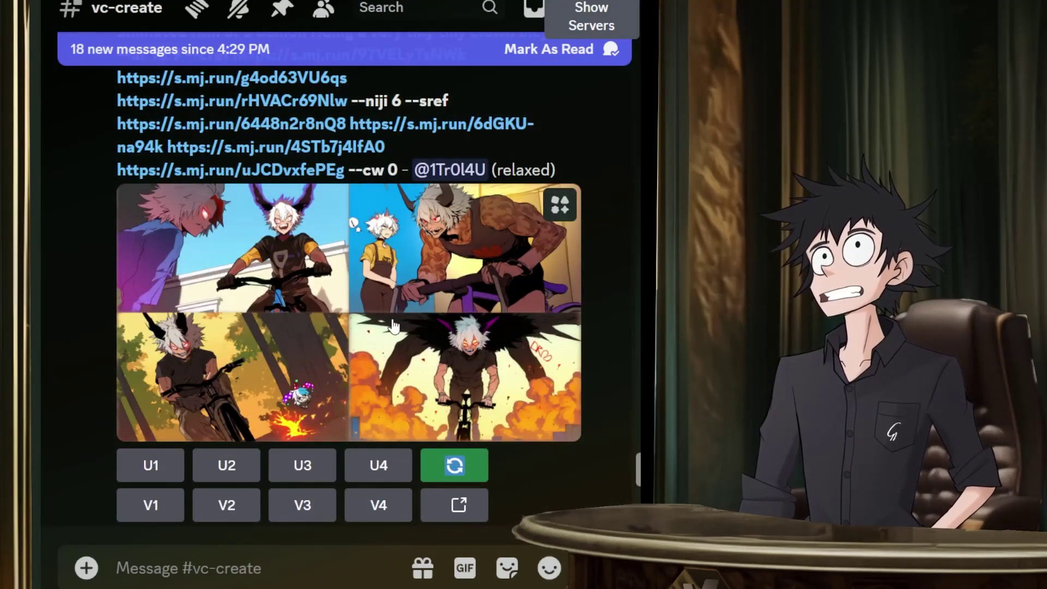
# Find the cyberpunk evil cyborg android with an eyepatch, read its --cref prompt and view the image enlarged.
pyautogui.scroll(5, 392, 321)
pyautogui.scroll(6, 393, 319)
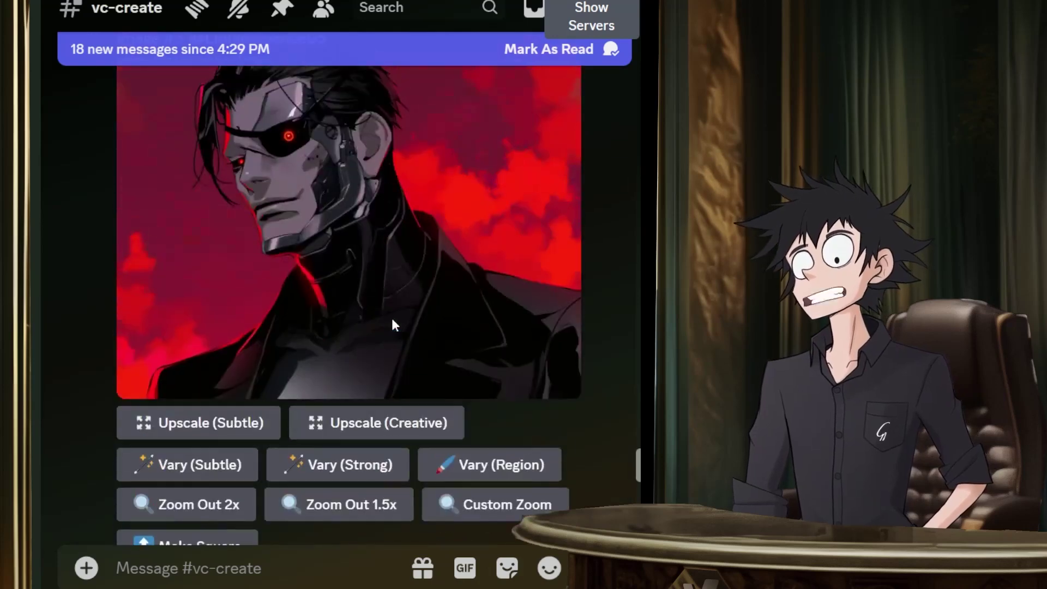
pyautogui.scroll(5, 392, 322)
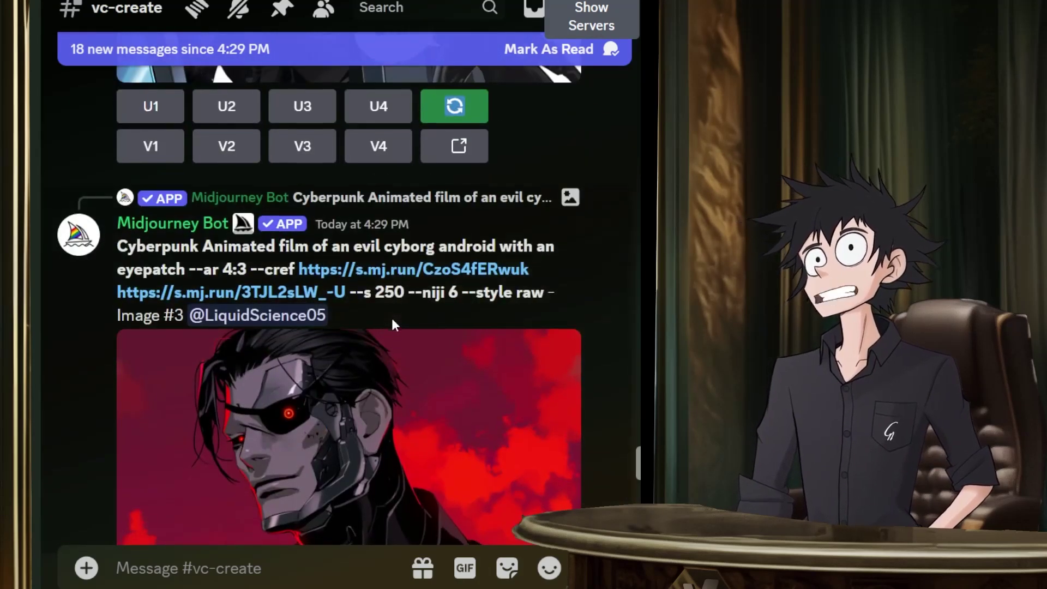
pyautogui.scroll(-4, 393, 322)
pyautogui.scroll(1, 376, 335)
pyautogui.click(363, 350)
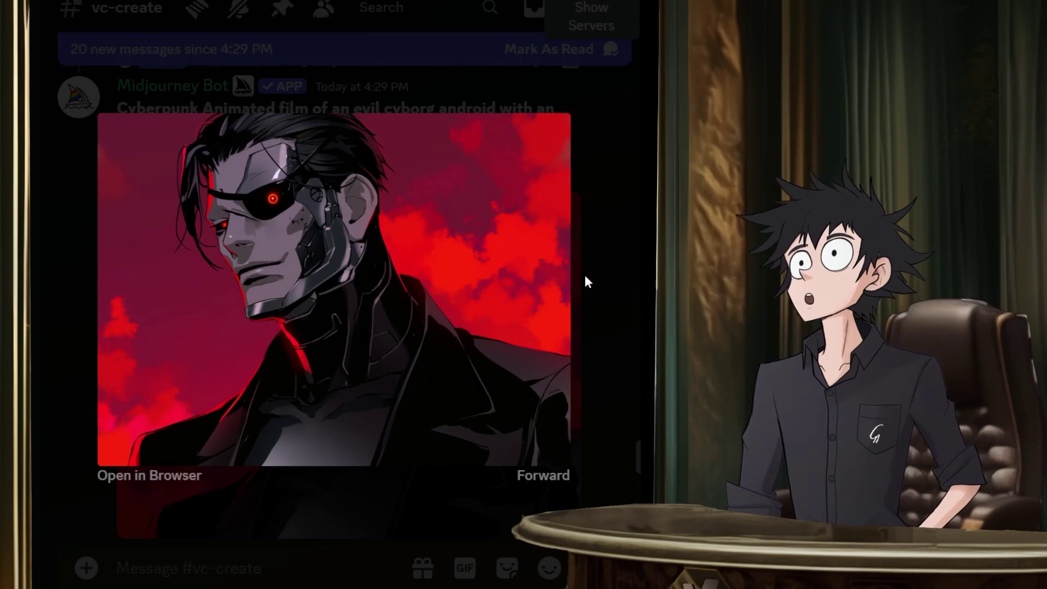
pyautogui.click(594, 225)
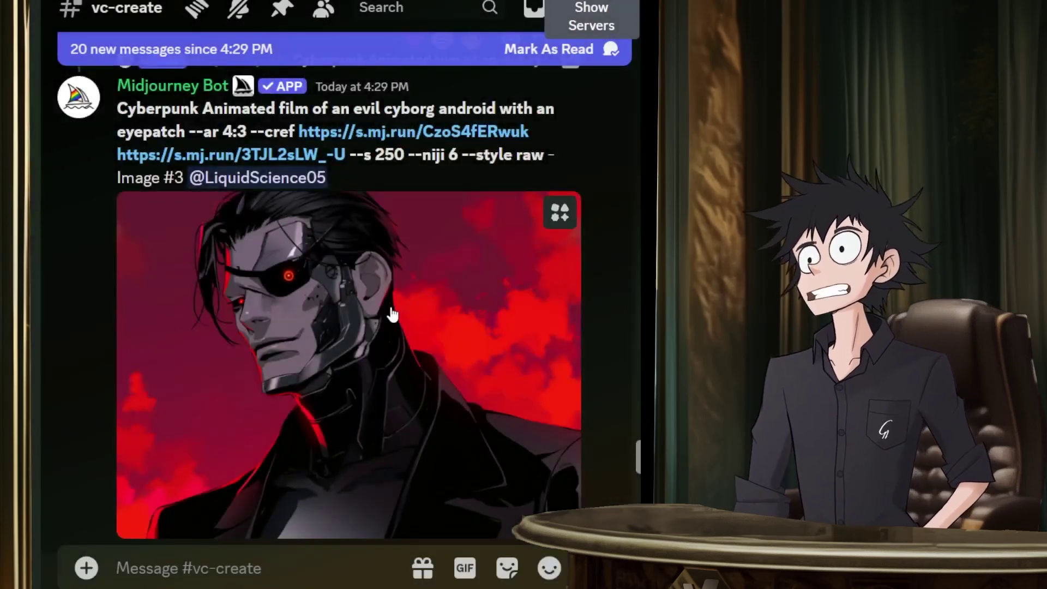
# Examine the silver winged man "I'm on TV!" results and prompt, and the earlier clown bicycle grid made without --cw.
pyautogui.scroll(5, 392, 311)
pyautogui.scroll(3, 391, 310)
pyautogui.scroll(4, 390, 311)
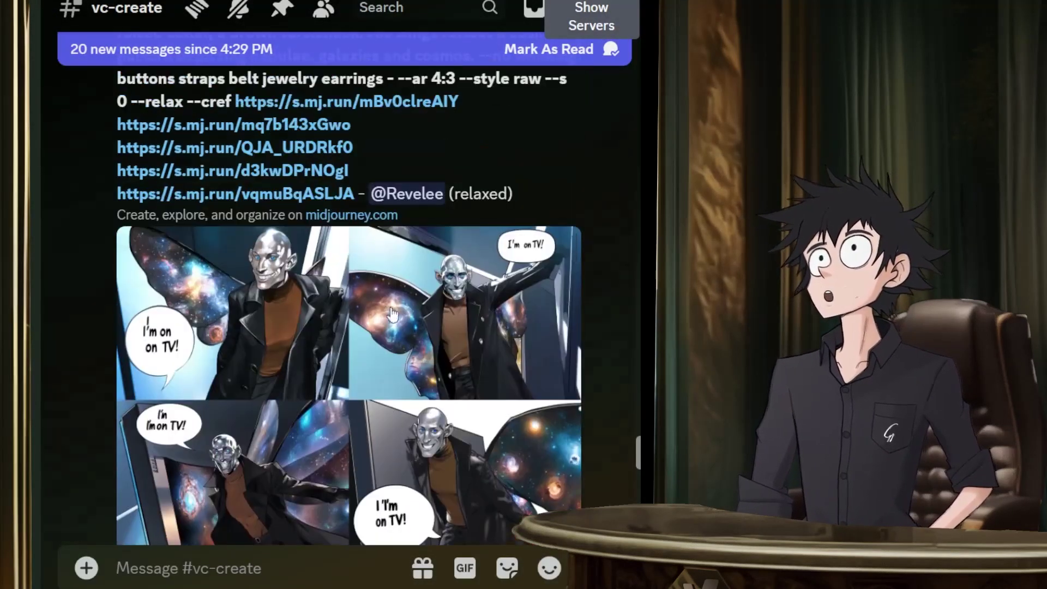
pyautogui.scroll(4, 391, 315)
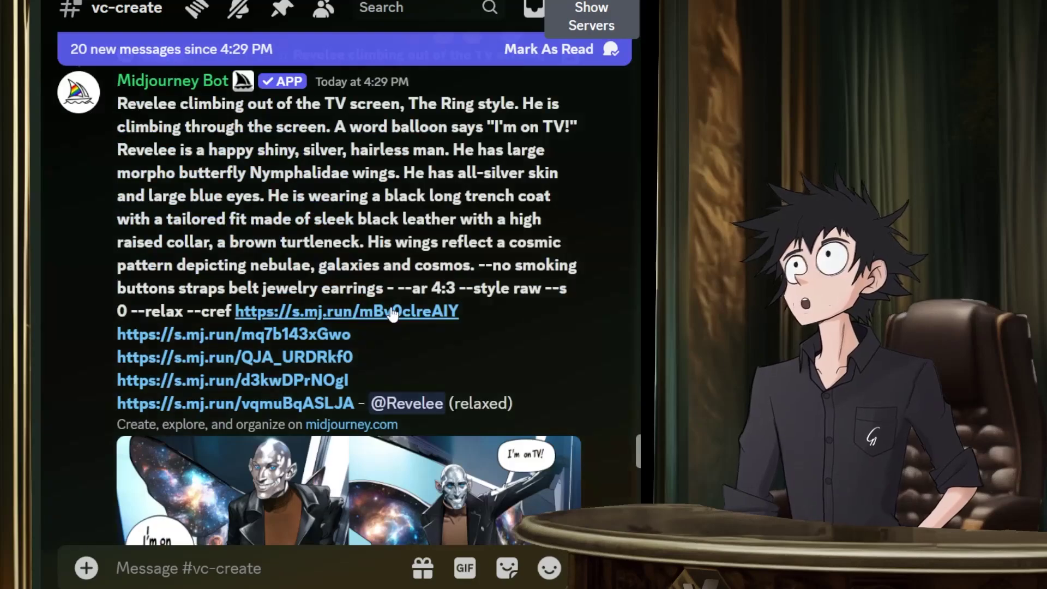
pyautogui.scroll(5, 391, 313)
pyautogui.scroll(5, 391, 306)
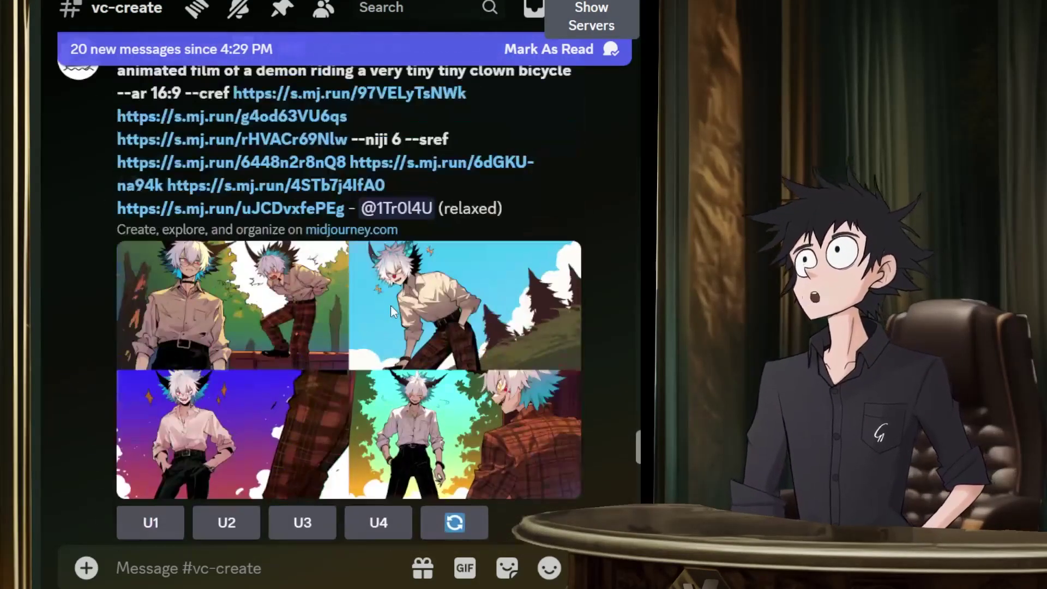
# Review the earlier --cref demon results, from the clown bicycle and zoom-out grids to the character turnaround and cyberpunk android.
pyautogui.scroll(5, 390, 304)
pyautogui.scroll(8, 390, 303)
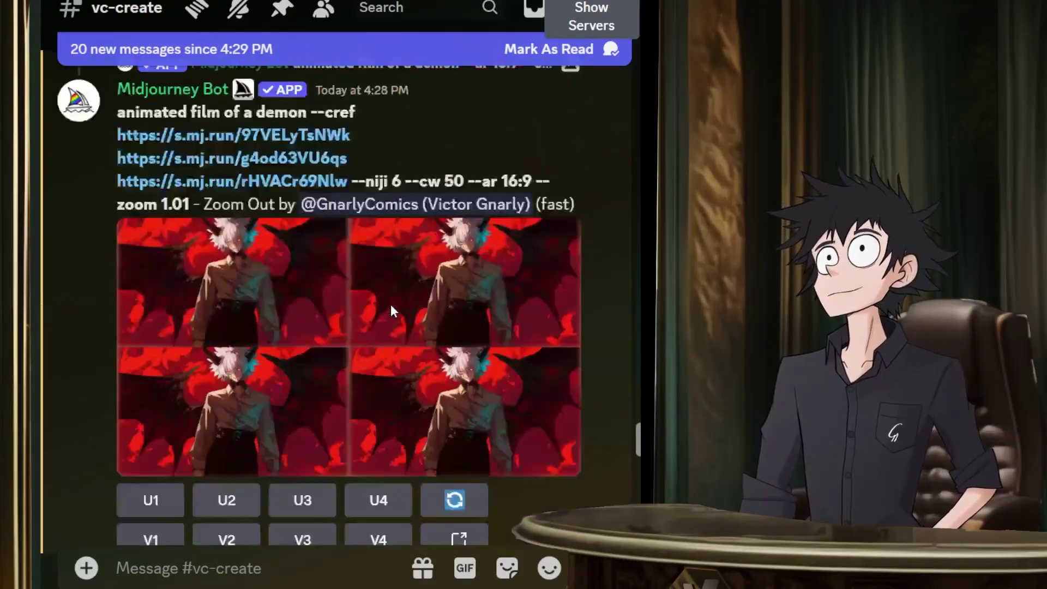
pyautogui.scroll(4, 501, 231)
pyautogui.scroll(5, 502, 234)
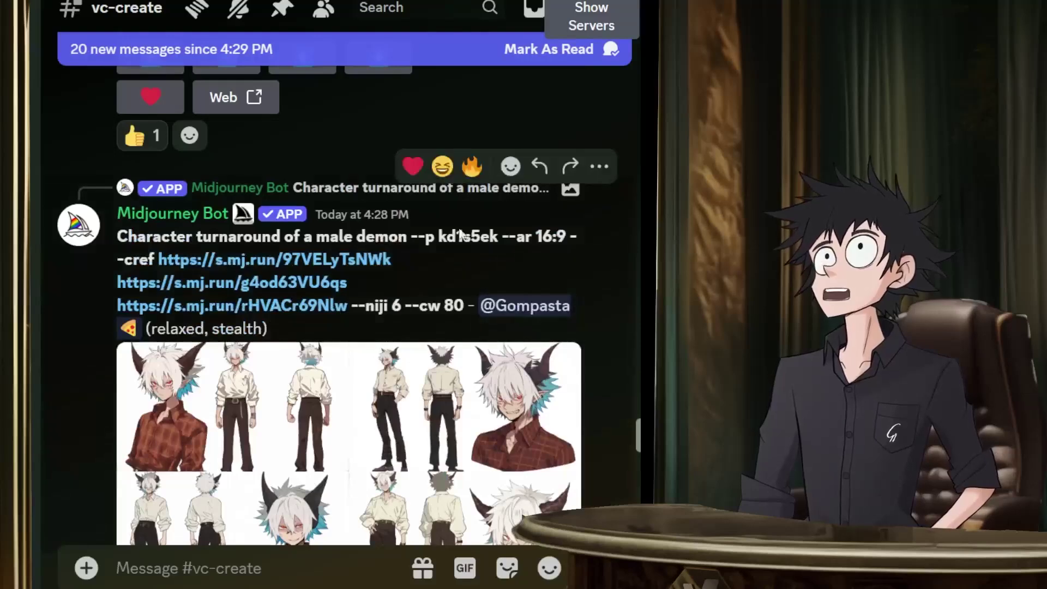
pyautogui.scroll(6, 444, 226)
pyautogui.scroll(5, 464, 272)
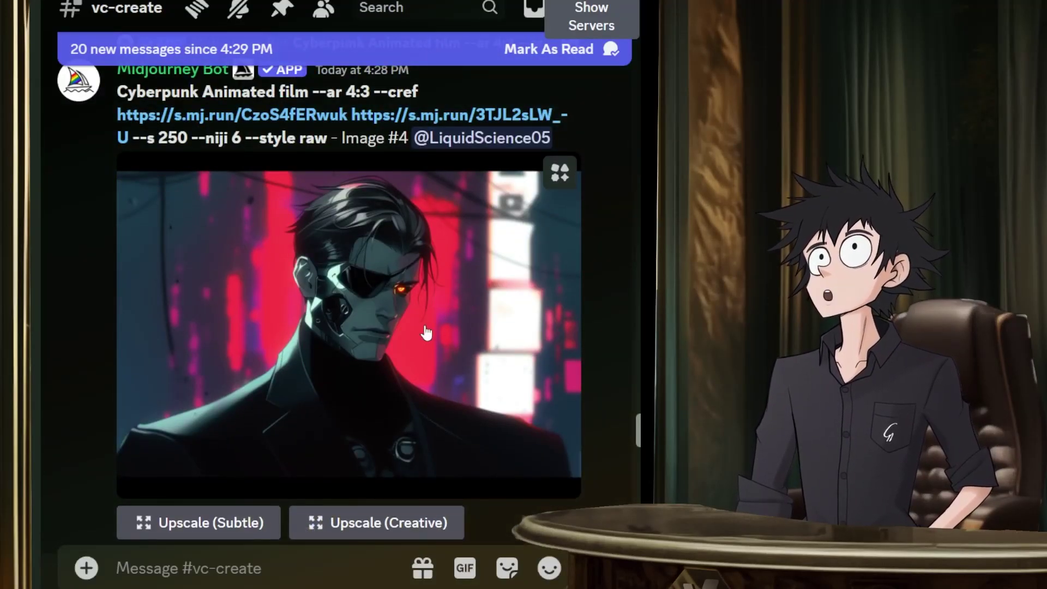
pyautogui.scroll(4, 436, 300)
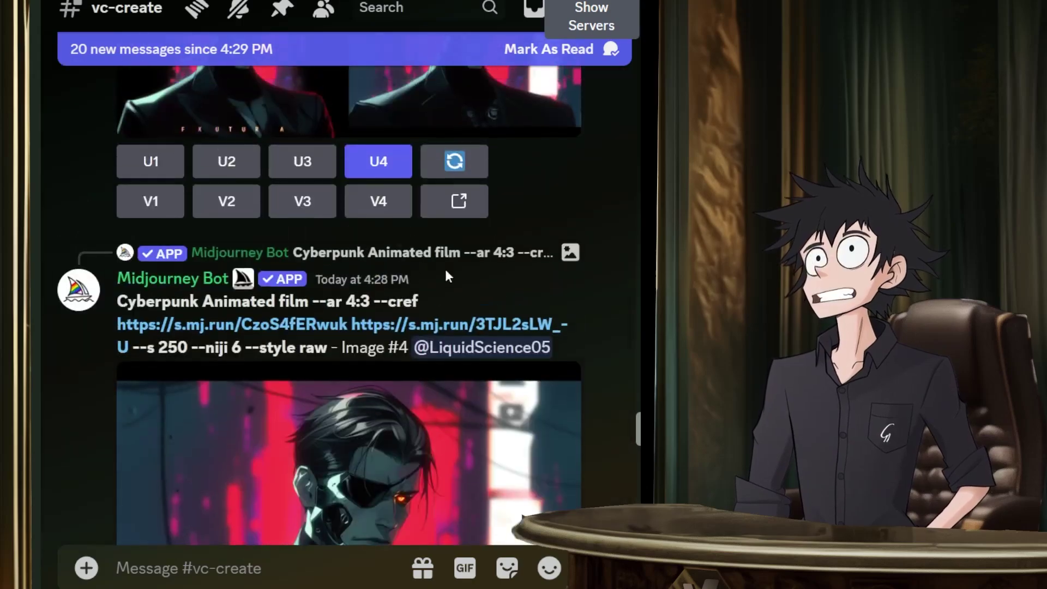
# Play and replay the posted animation of the black demon looming beside the white-haired child.
pyautogui.scroll(-20, 538, 190)
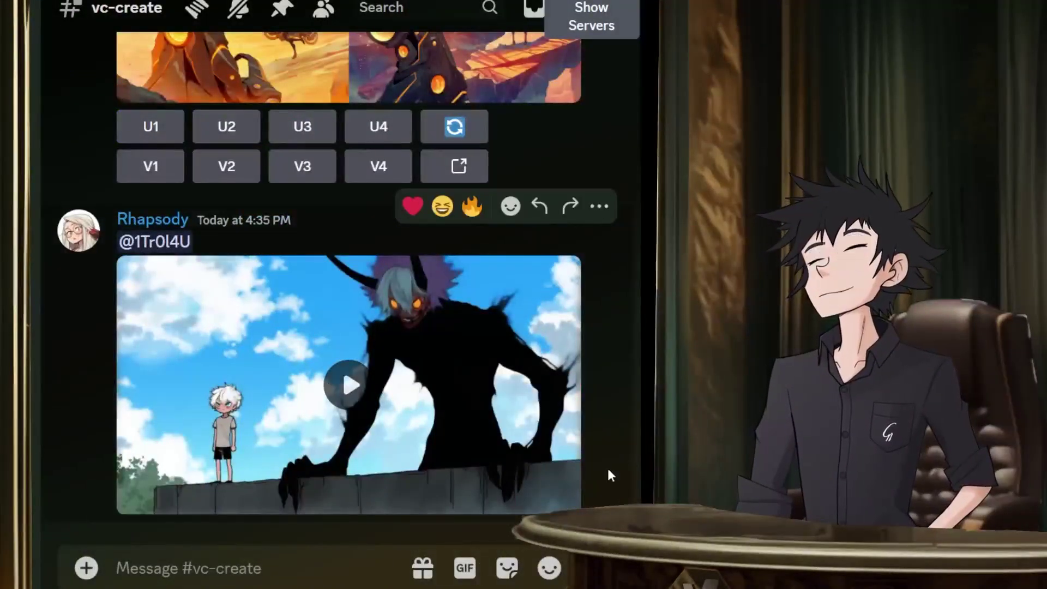
pyautogui.click(348, 394)
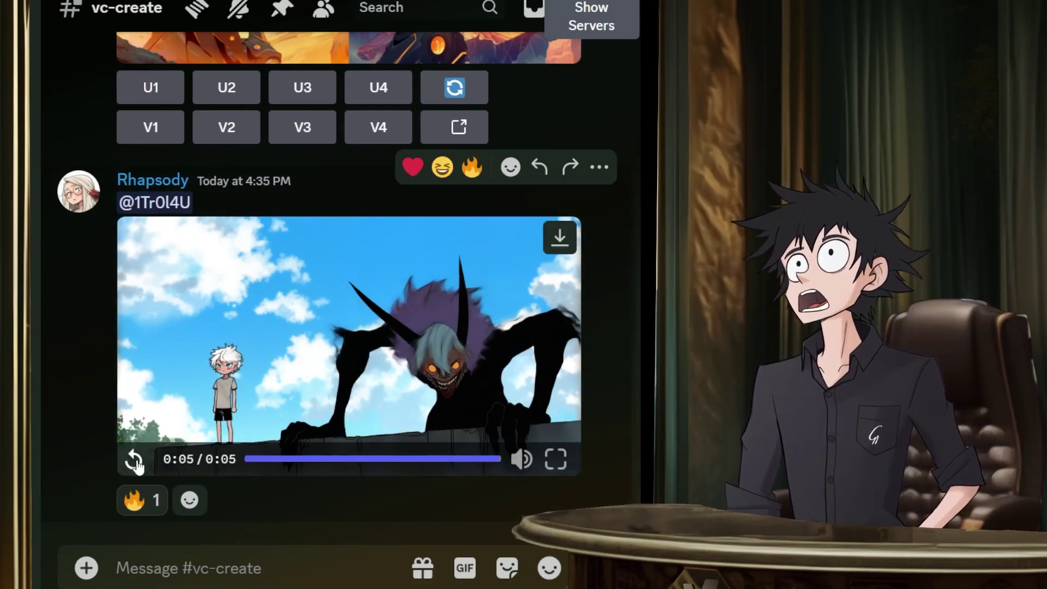
pyautogui.click(133, 459)
pyautogui.moveTo(124, 466)
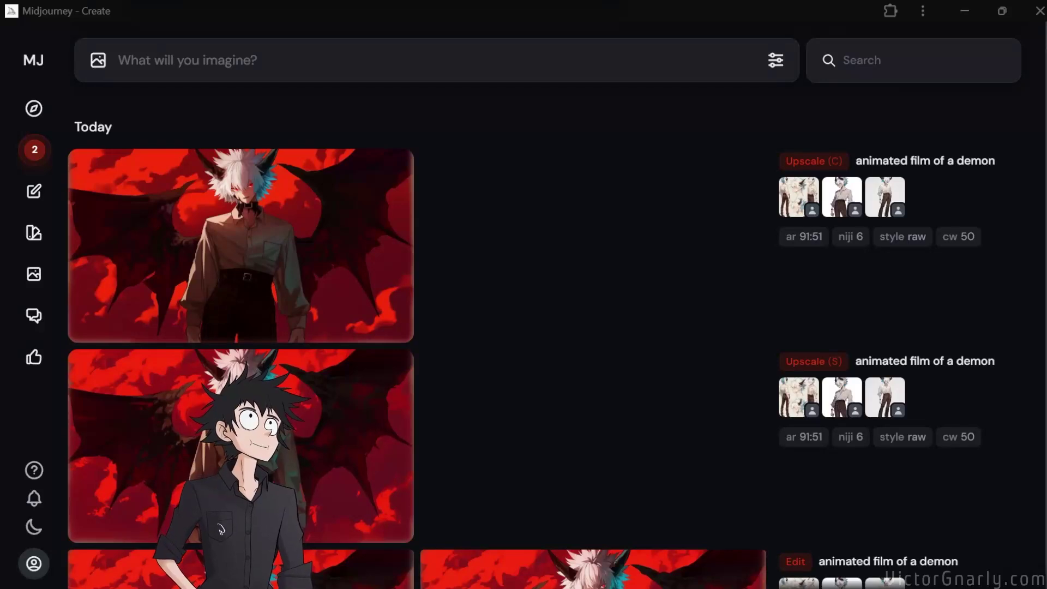
# On the Midjourney site, open the creative upscale of the winged demon and save it to the Desktop as a PNG image.
pyautogui.click(351, 232)
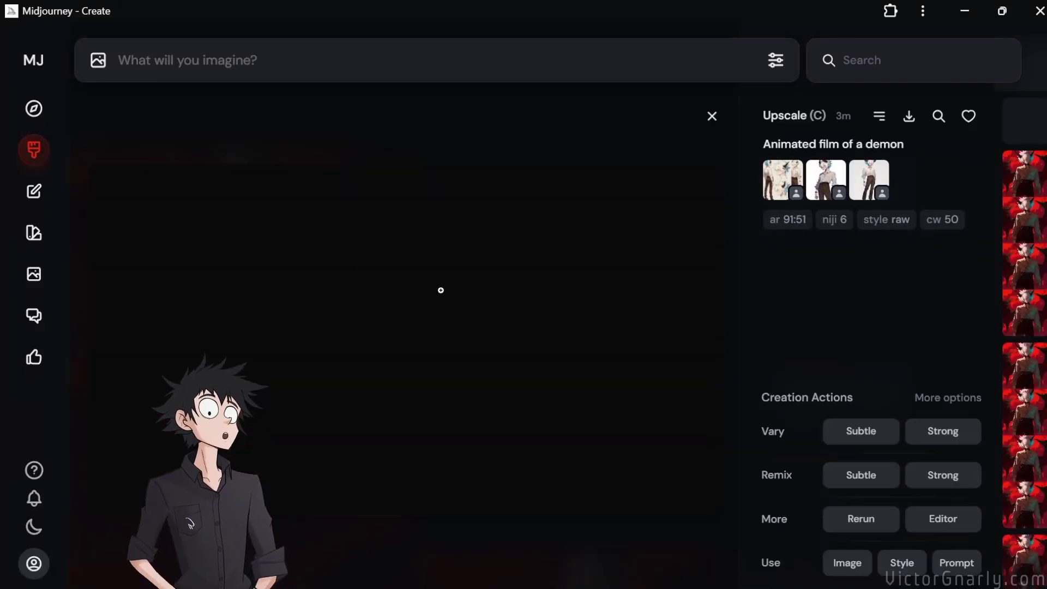
pyautogui.press('Up')
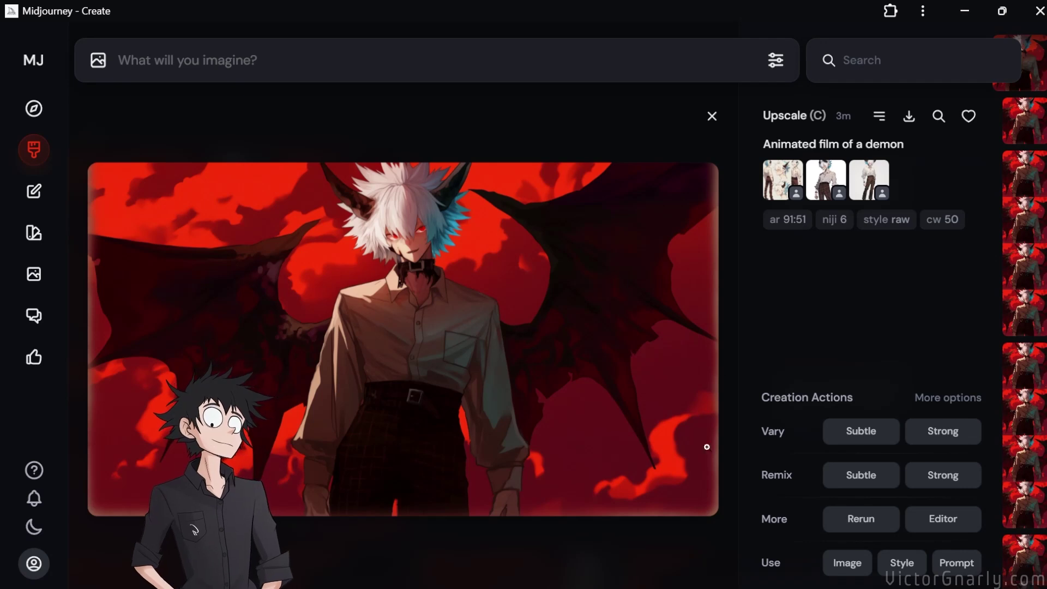
pyautogui.rightClick(482, 334)
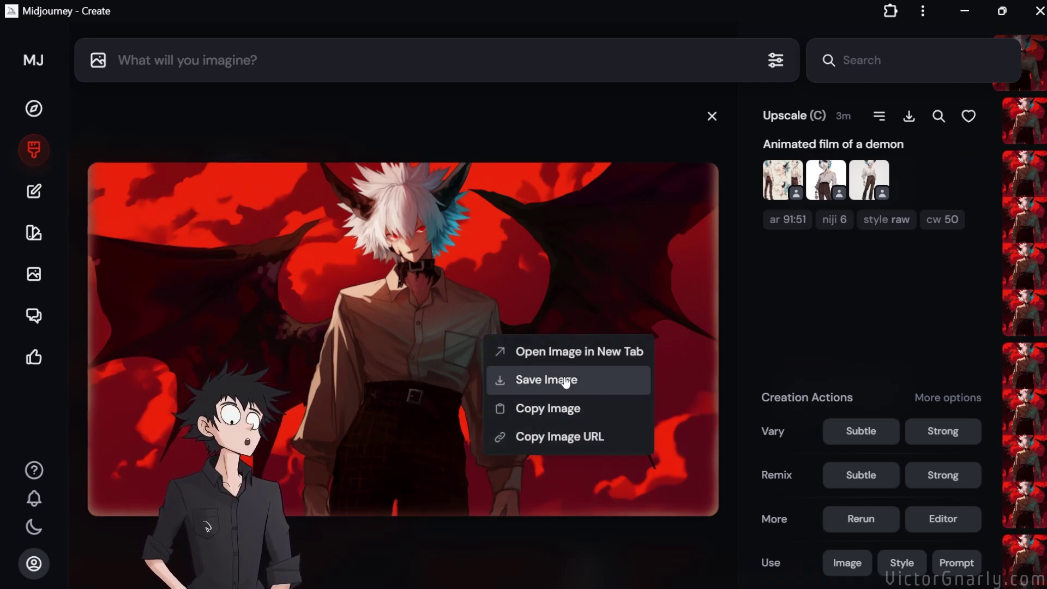
pyautogui.click(577, 385)
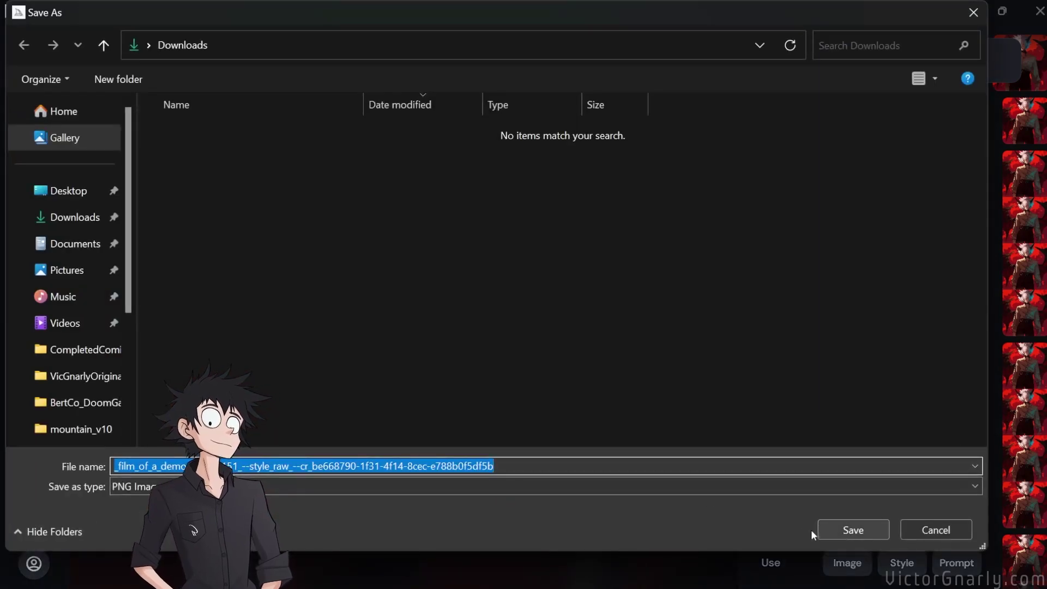
pyautogui.click(71, 192)
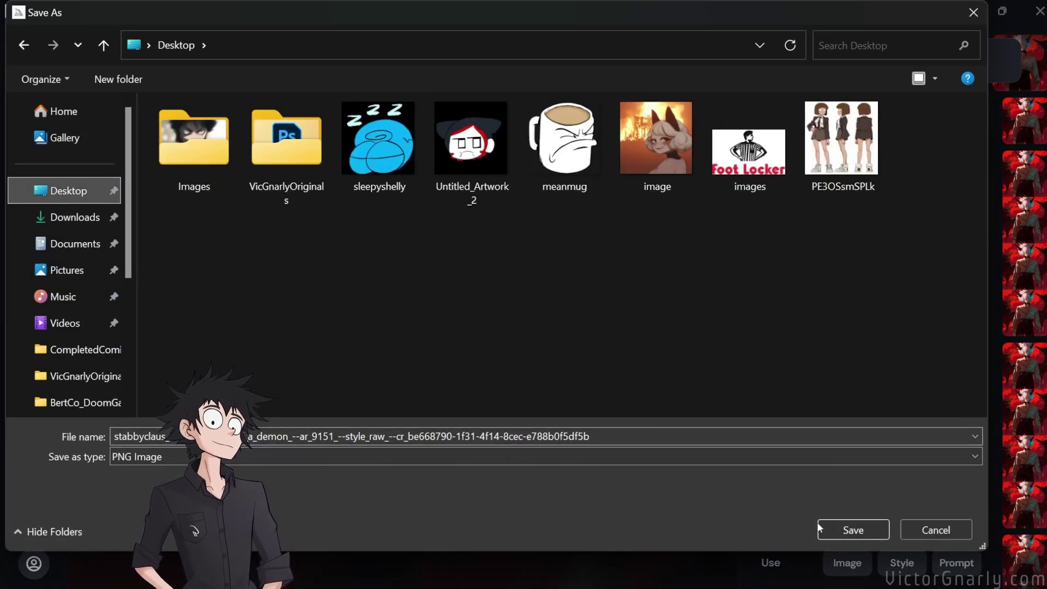
pyautogui.click(819, 528)
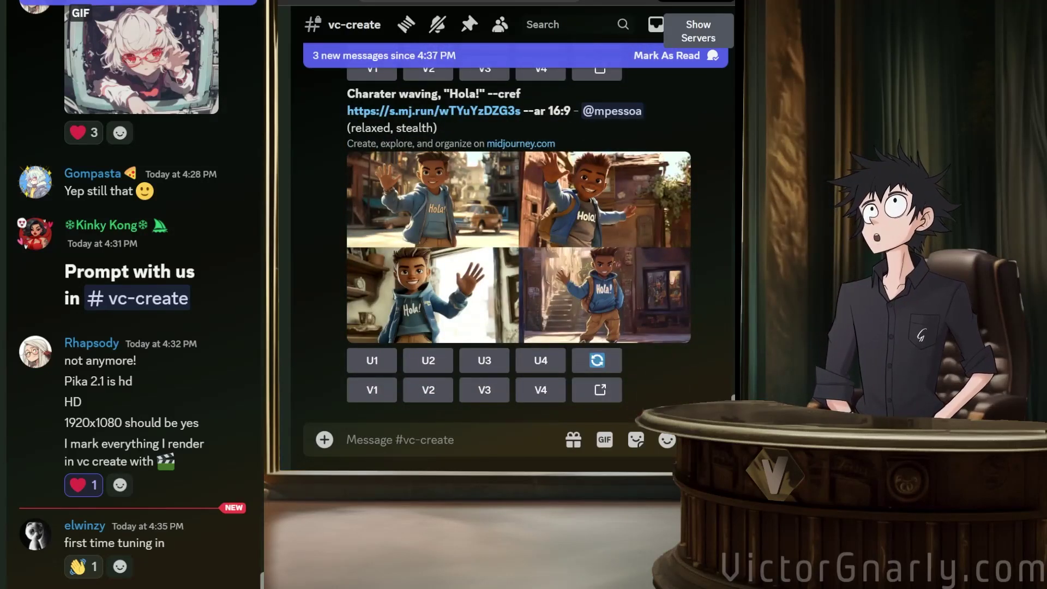
# Switch to Pika, attach the saved demon image and enter the prompt "animated film depicting a demon approaching the camera".
pyautogui.hotkey('alt', 'Tab')
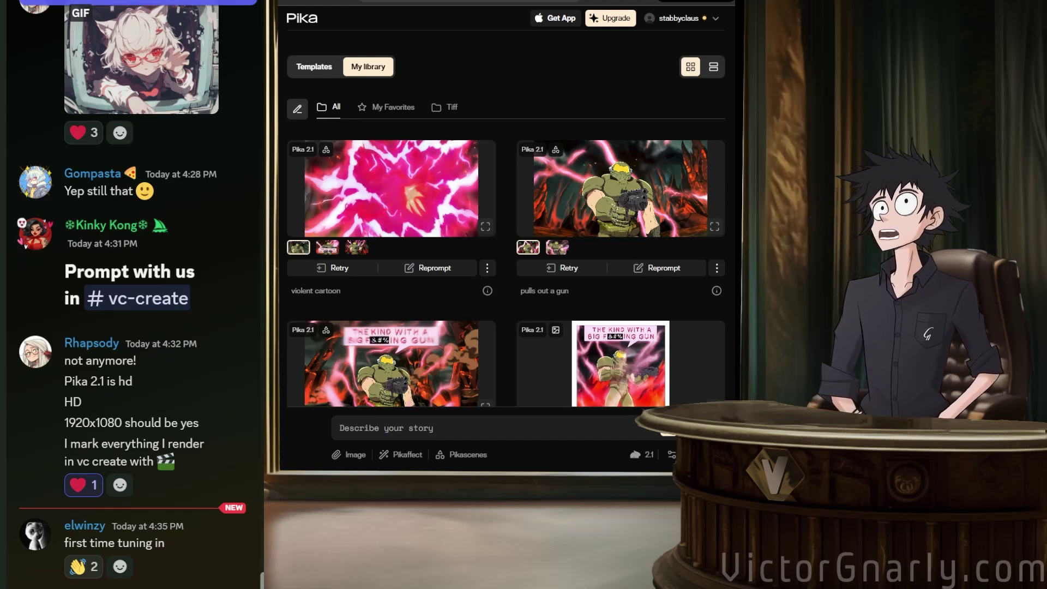
pyautogui.moveTo(491, 430); pyautogui.dragTo(445, 423)
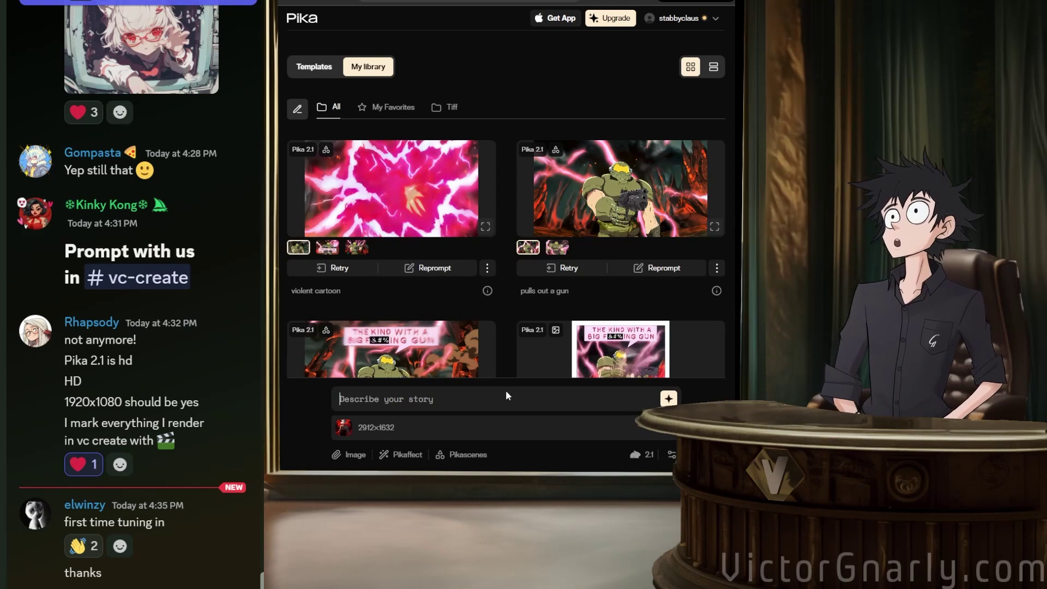
pyautogui.write('animated film')
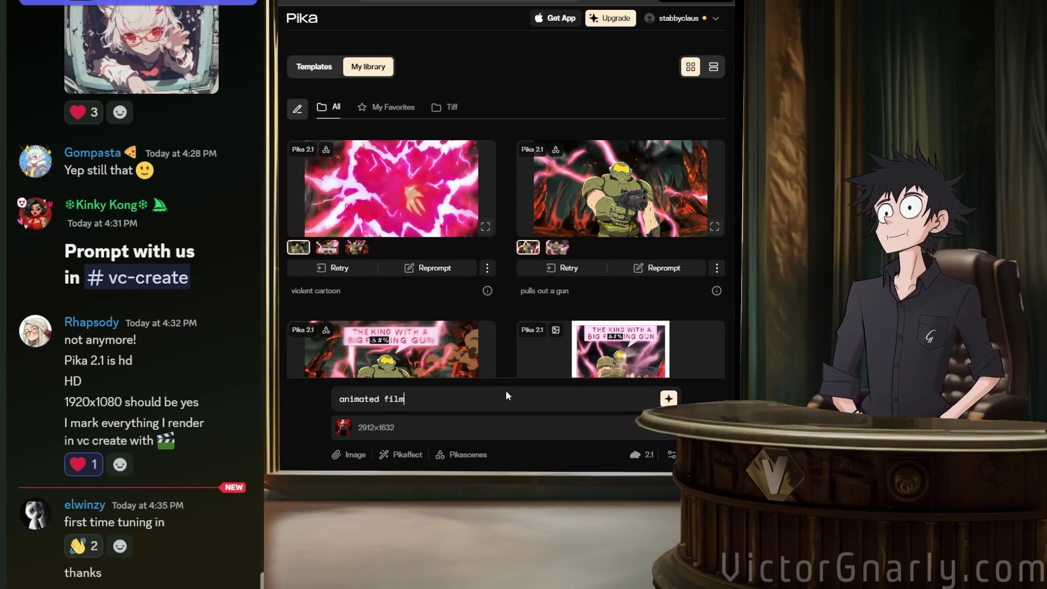
pyautogui.write(' depicting')
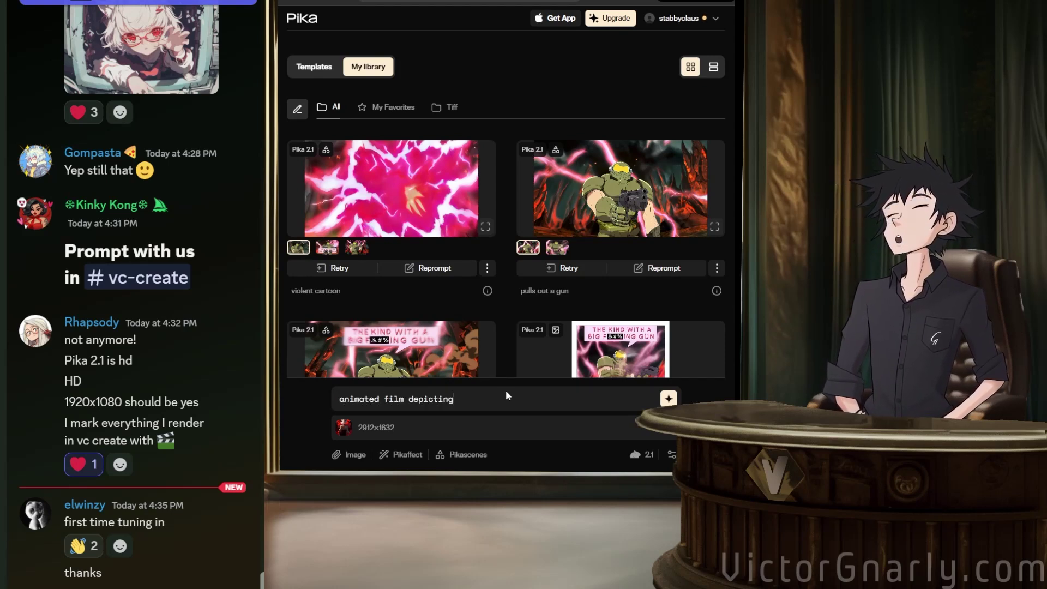
pyautogui.write(' a demon approaching the camera')
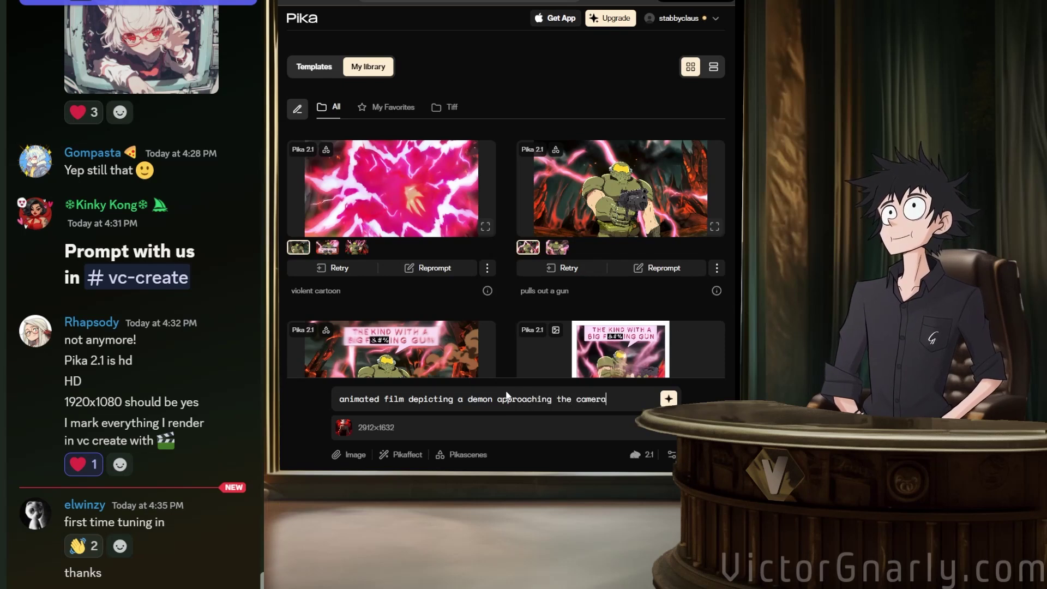
# Change "animated" to "anime" in the video prompt and generate the clip.
pyautogui.moveTo(372, 234)
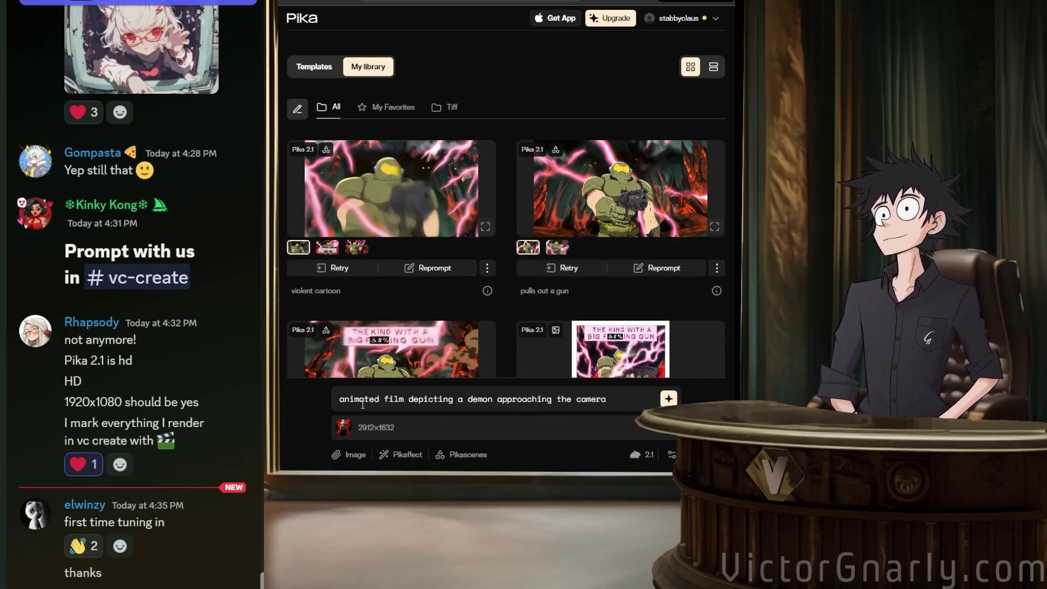
pyautogui.click(382, 401)
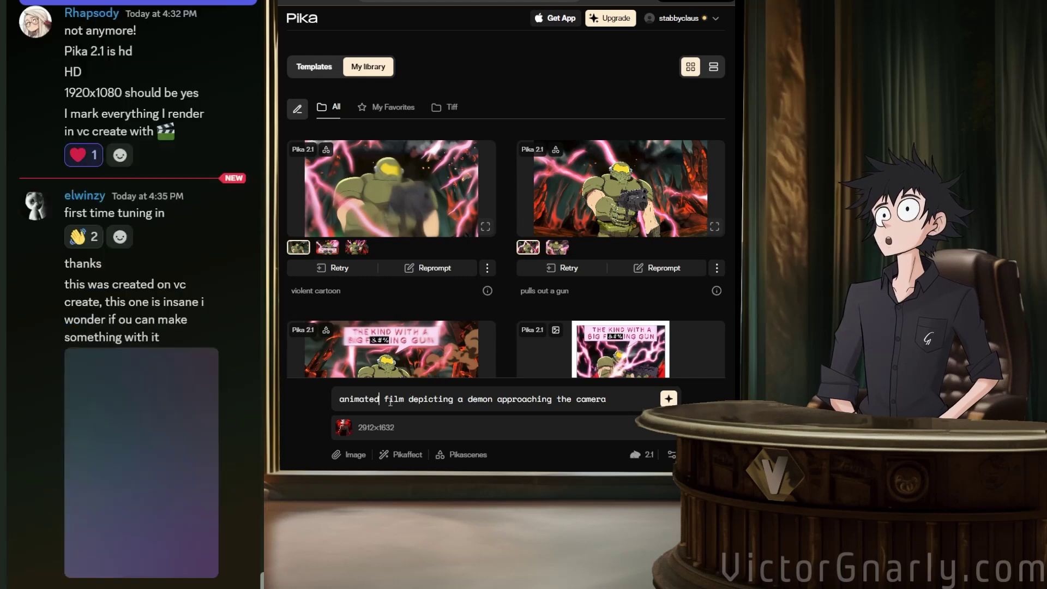
pyautogui.moveTo(382, 402); pyautogui.dragTo(363, 401)
pyautogui.write('e')
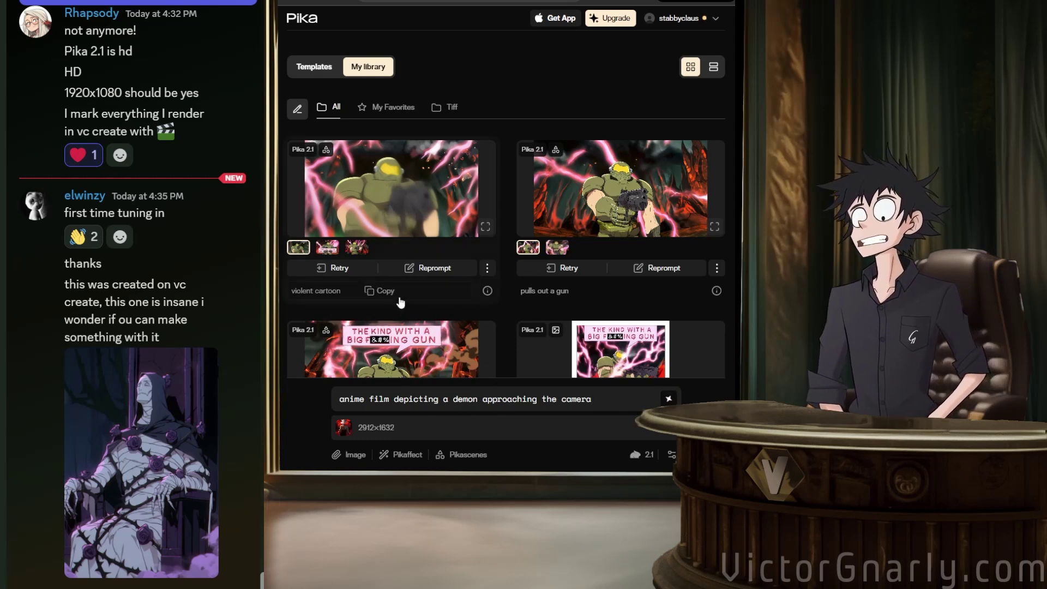
pyautogui.moveTo(410, 297)
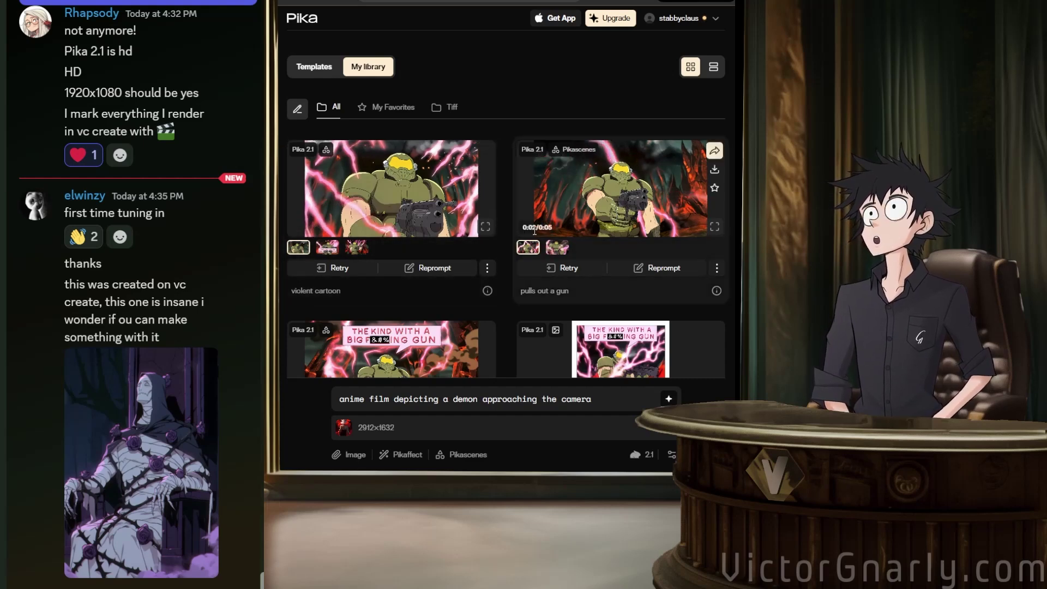
pyautogui.scroll(-4, 545, 226)
pyautogui.scroll(4, 545, 226)
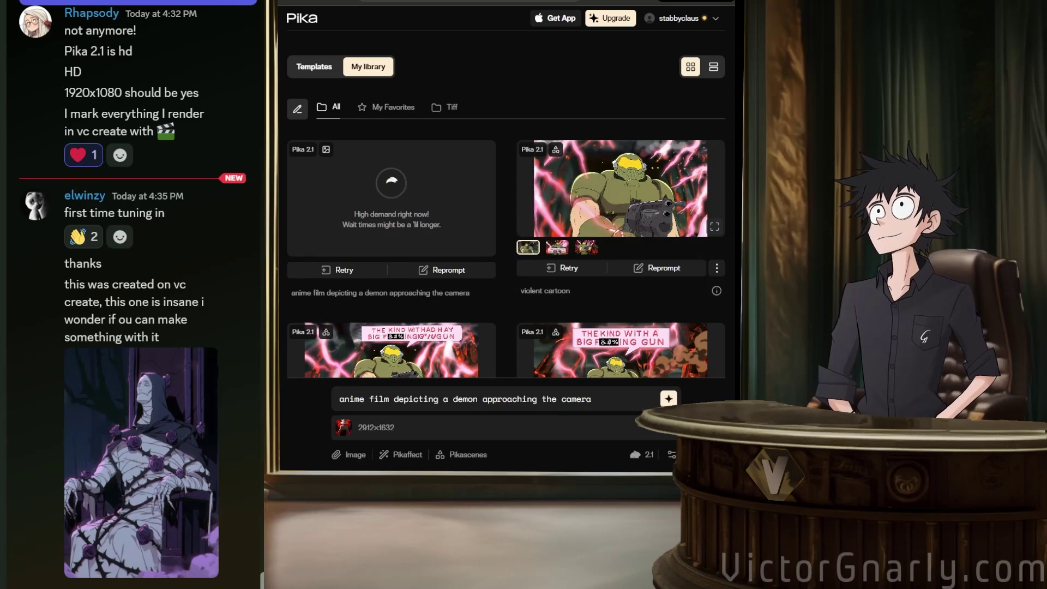
# Return to the Discord vc-create channel, find the mummy wrapped in thorny roses on a throne and examine its image and prompt.
pyautogui.hotkey('ctrl', 'Tab')
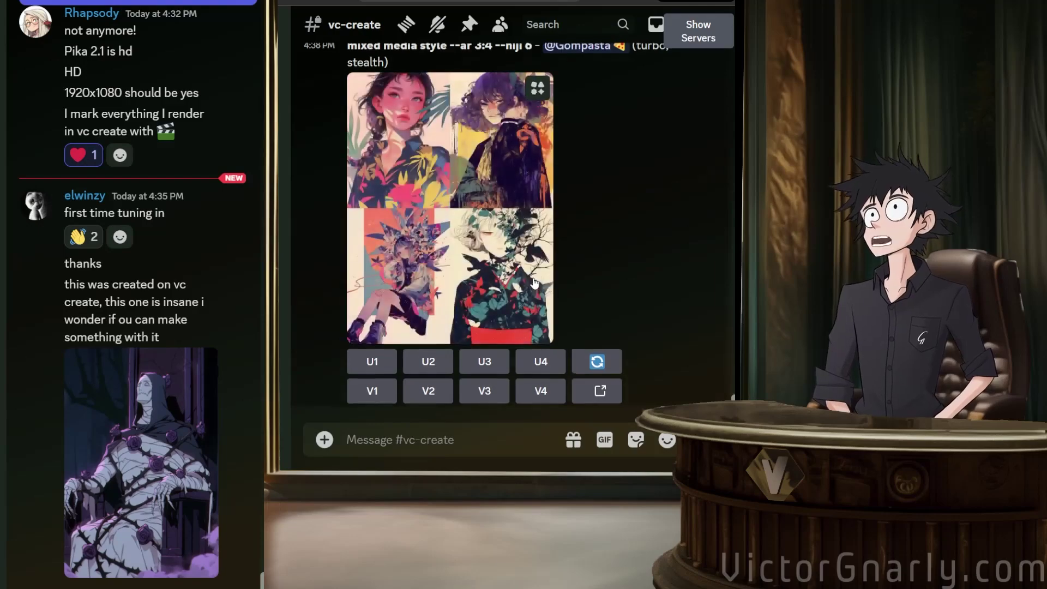
pyautogui.scroll(10, 534, 283)
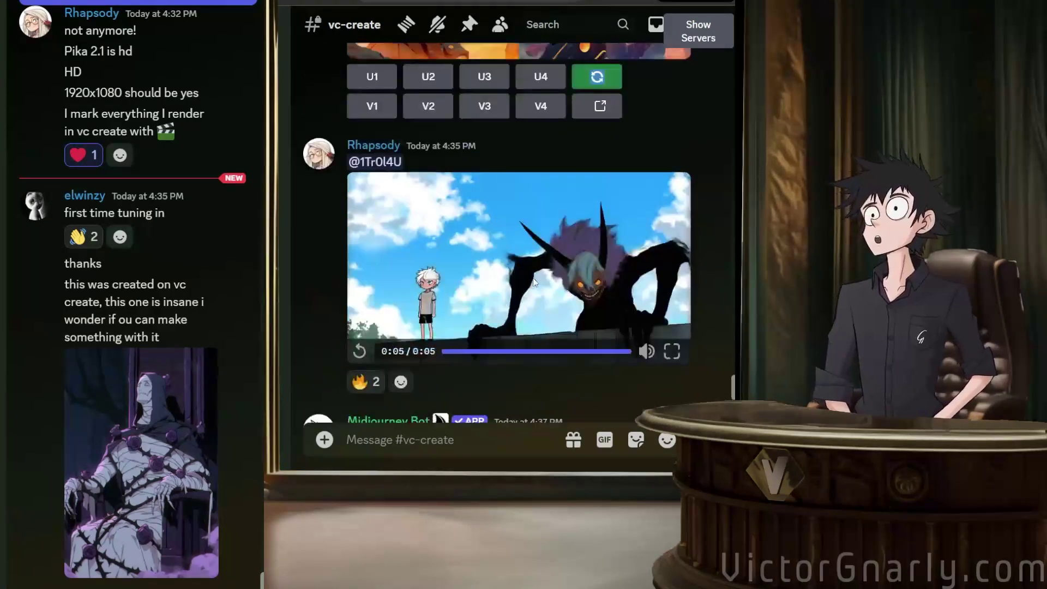
pyautogui.scroll(10, 532, 276)
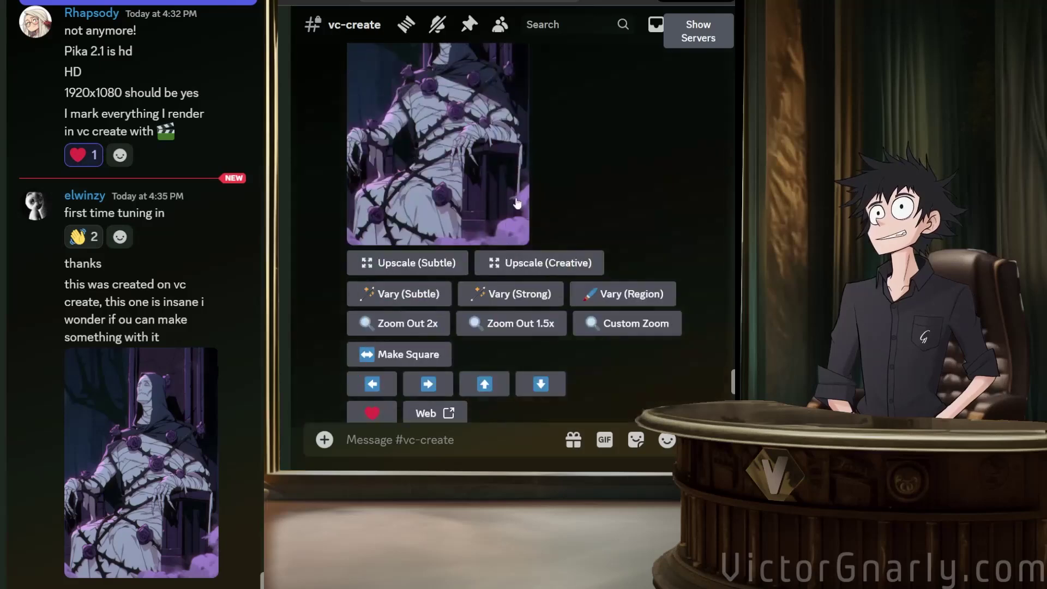
pyautogui.scroll(2, 517, 203)
pyautogui.click(496, 239)
pyautogui.click(556, 238)
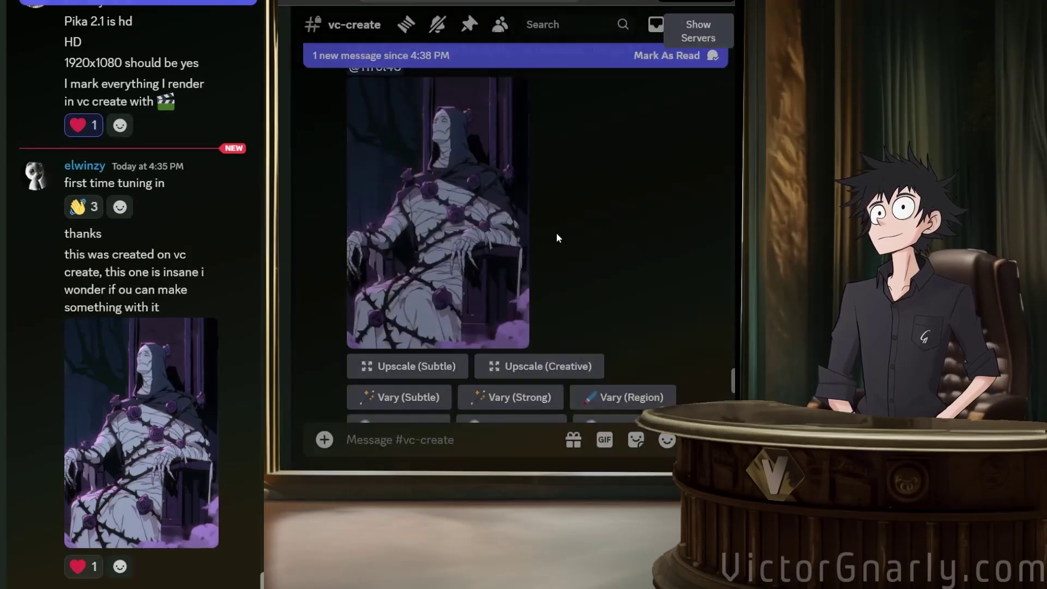
pyautogui.scroll(3, 443, 213)
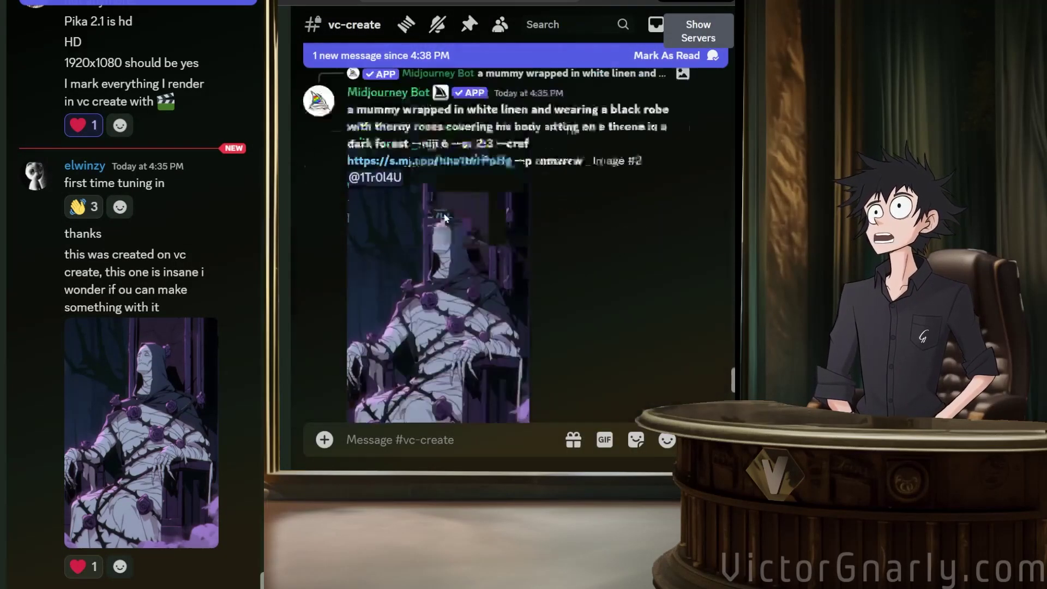
pyautogui.scroll(-3, 444, 218)
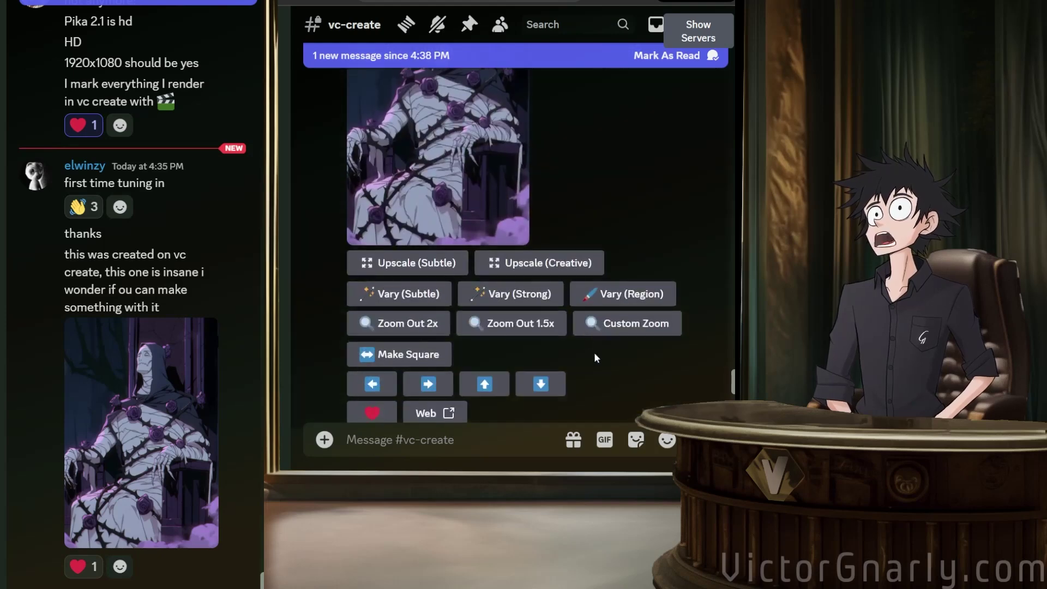
# Submit a custom zoom of the mummy image with --ar 16:9 and --zoom 1.
pyautogui.click(589, 325)
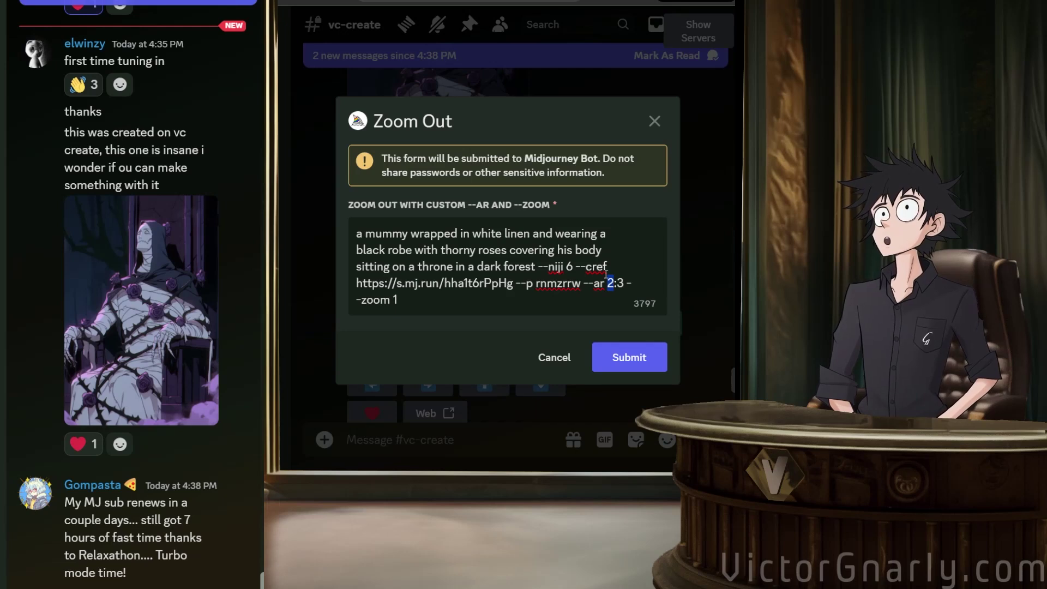
pyautogui.write('16')
pyautogui.press('BackSpace')
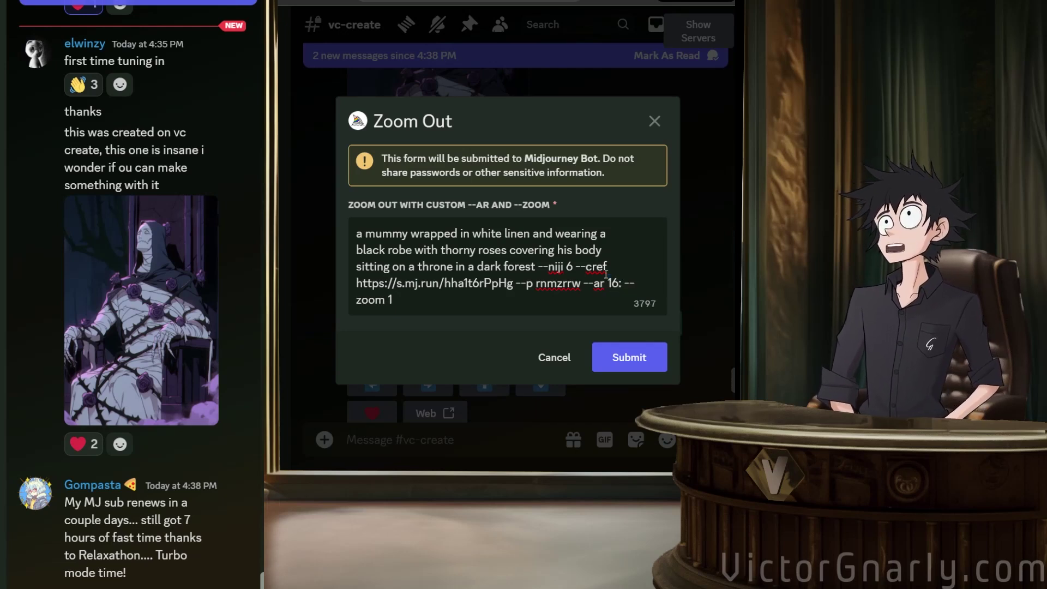
pyautogui.write('9')
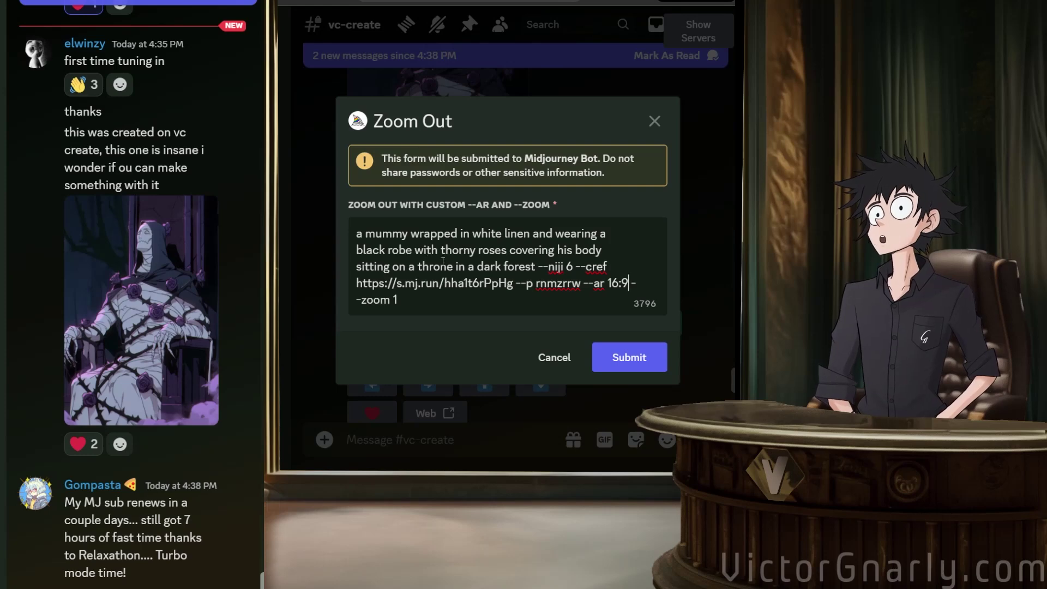
pyautogui.click(627, 357)
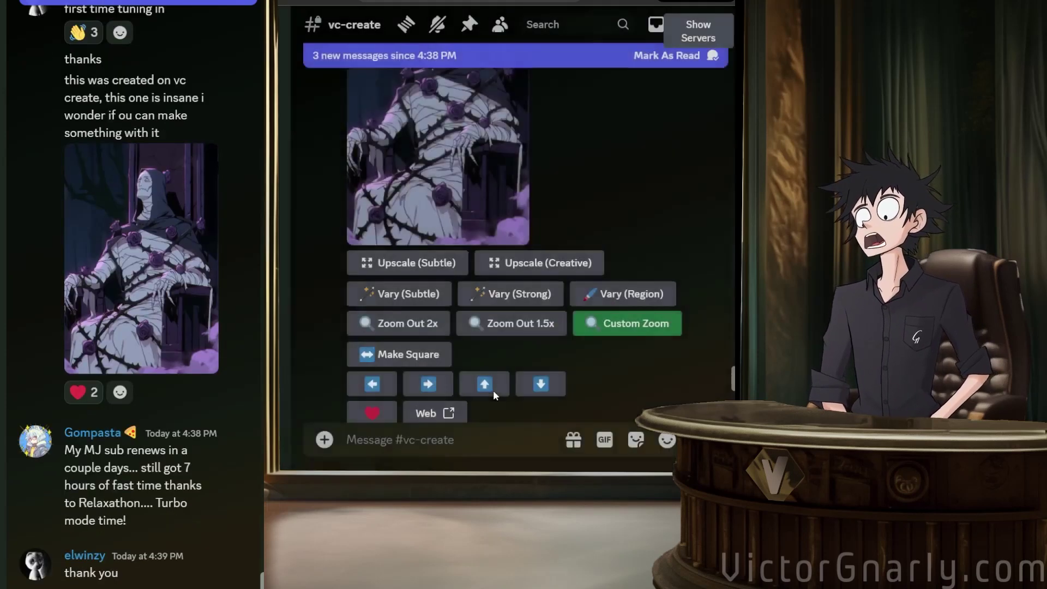
# Browse the vc-create channel for participants' consistent-character images and find the two clips of the cyborg with an eyepatch.
pyautogui.scroll(-10, 493, 391)
pyautogui.scroll(-15, 493, 388)
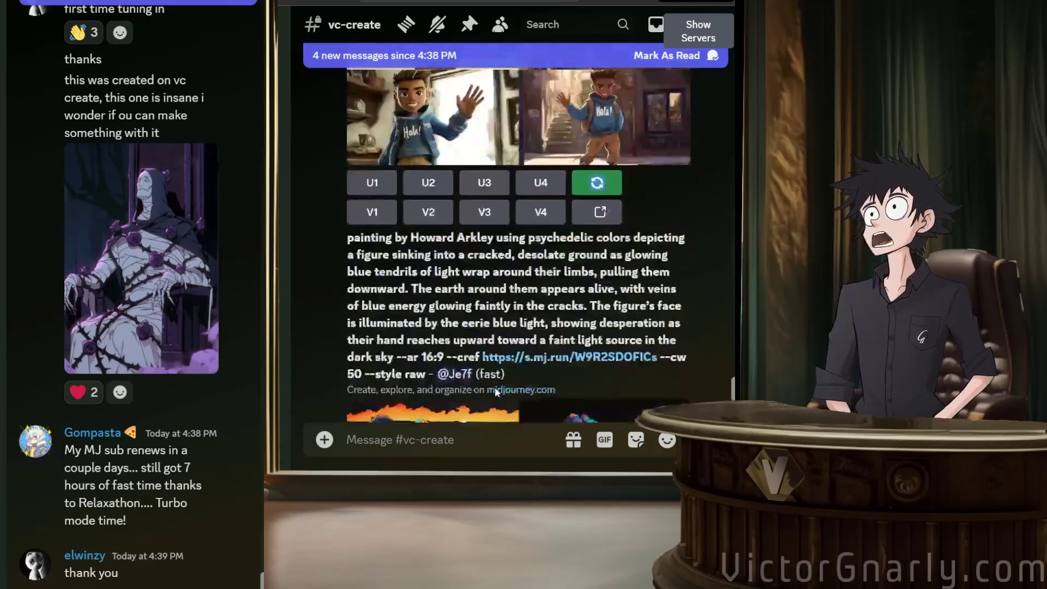
pyautogui.scroll(15, 499, 388)
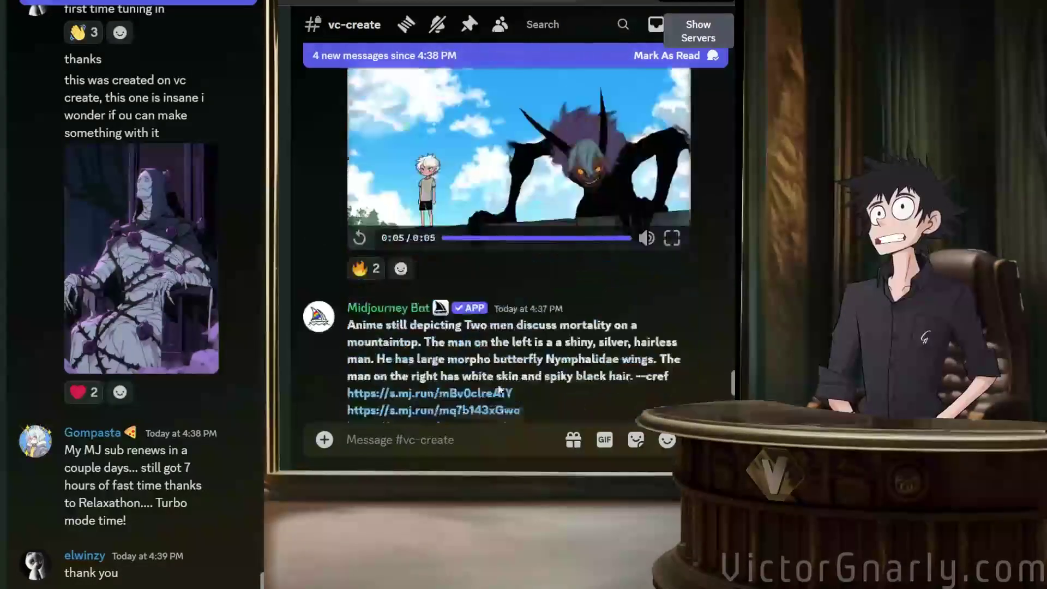
pyautogui.scroll(15, 498, 383)
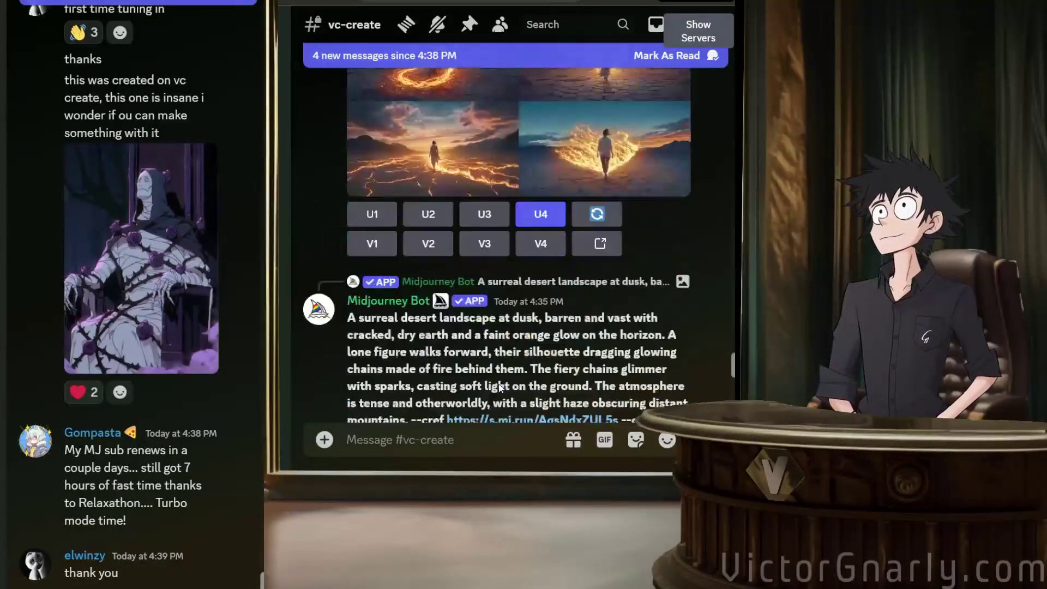
pyautogui.scroll(-12, 498, 384)
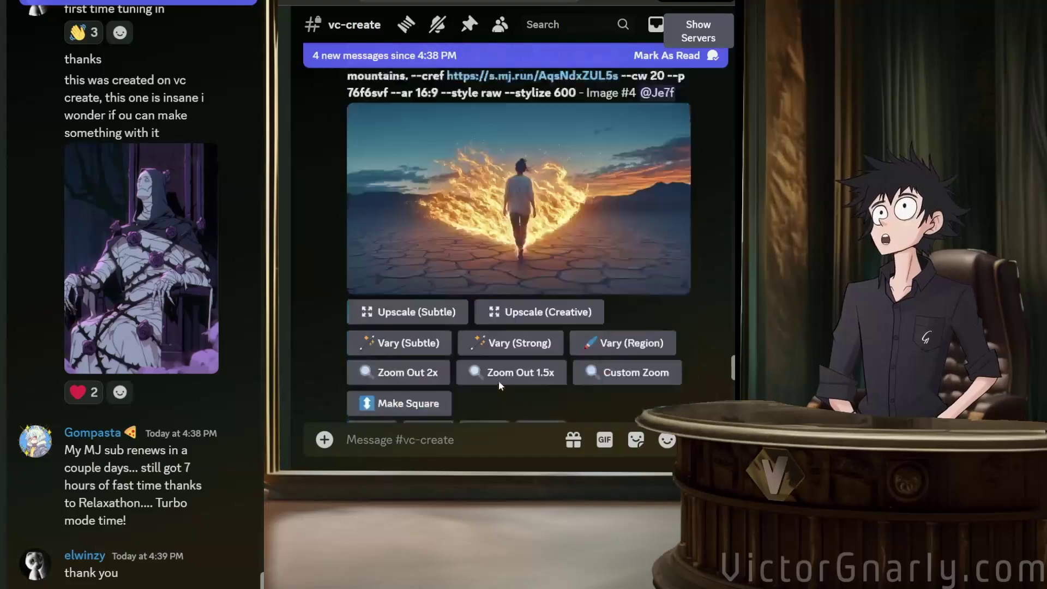
pyautogui.scroll(-5, 500, 380)
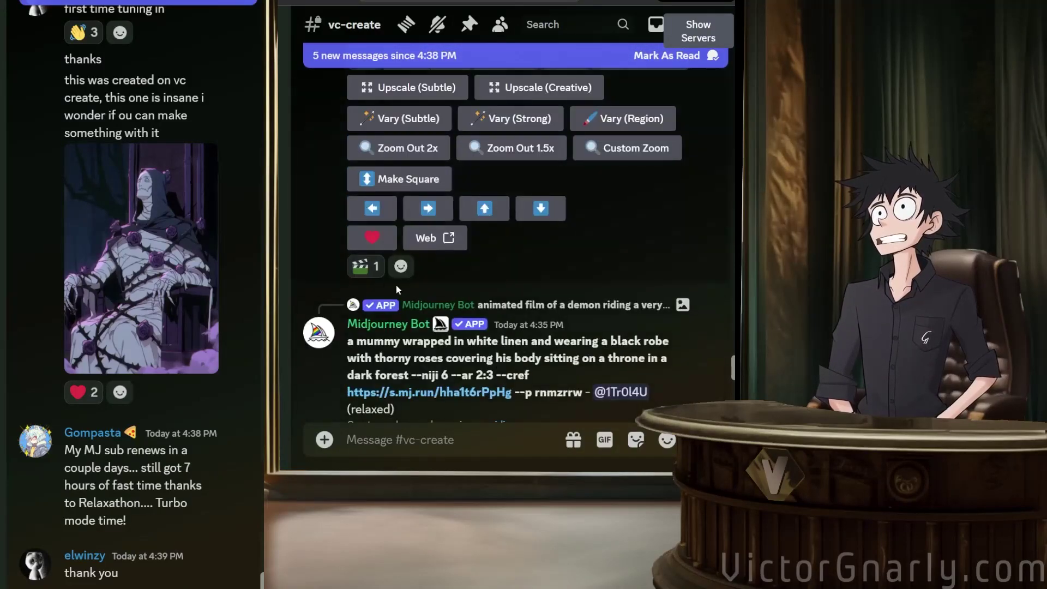
pyautogui.scroll(10, 450, 285)
pyautogui.scroll(15, 450, 285)
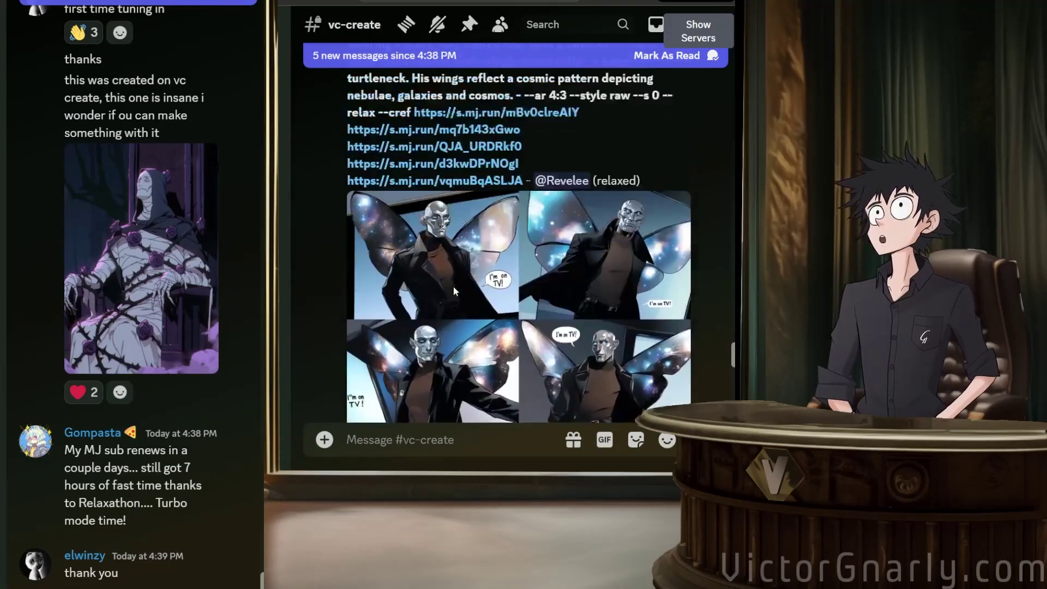
pyautogui.scroll(15, 453, 289)
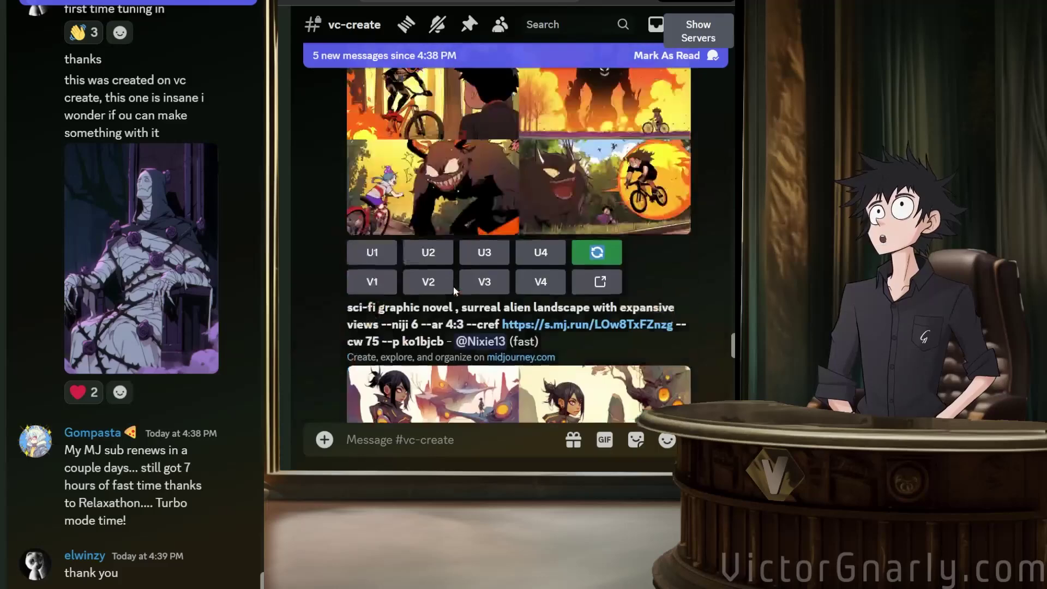
pyautogui.scroll(3, 454, 292)
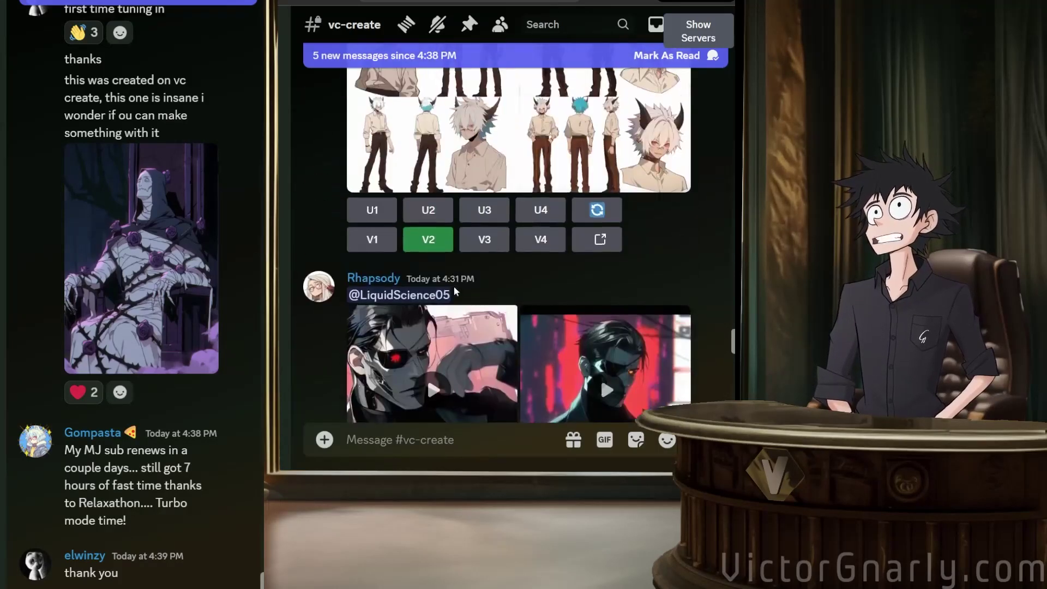
pyautogui.scroll(-2, 480, 295)
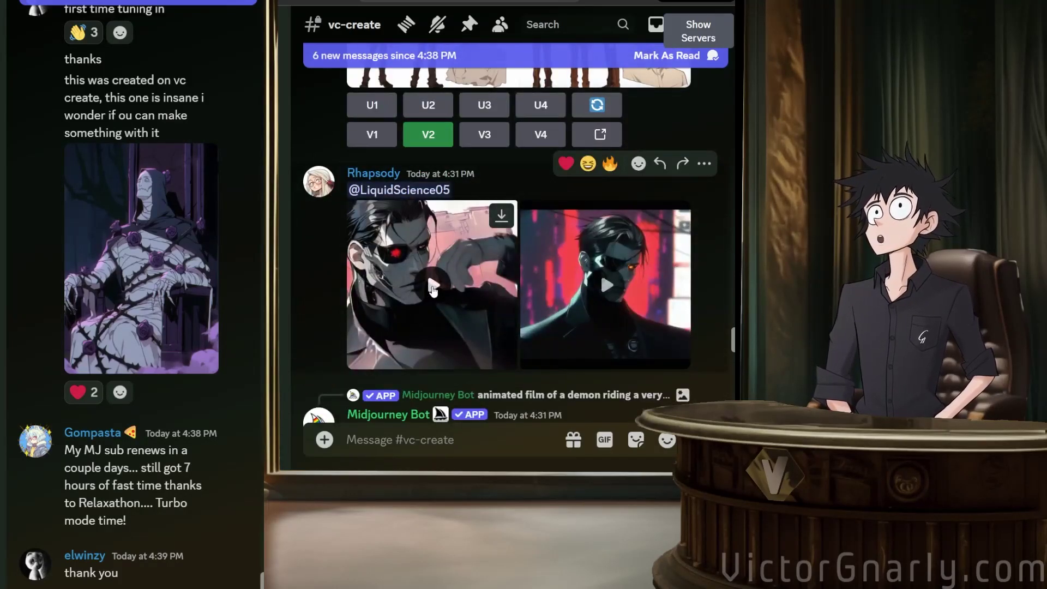
# Play both cyborg clips enlarged, replay the one with the glowing yellow eye and close the viewer.
pyautogui.click(482, 313)
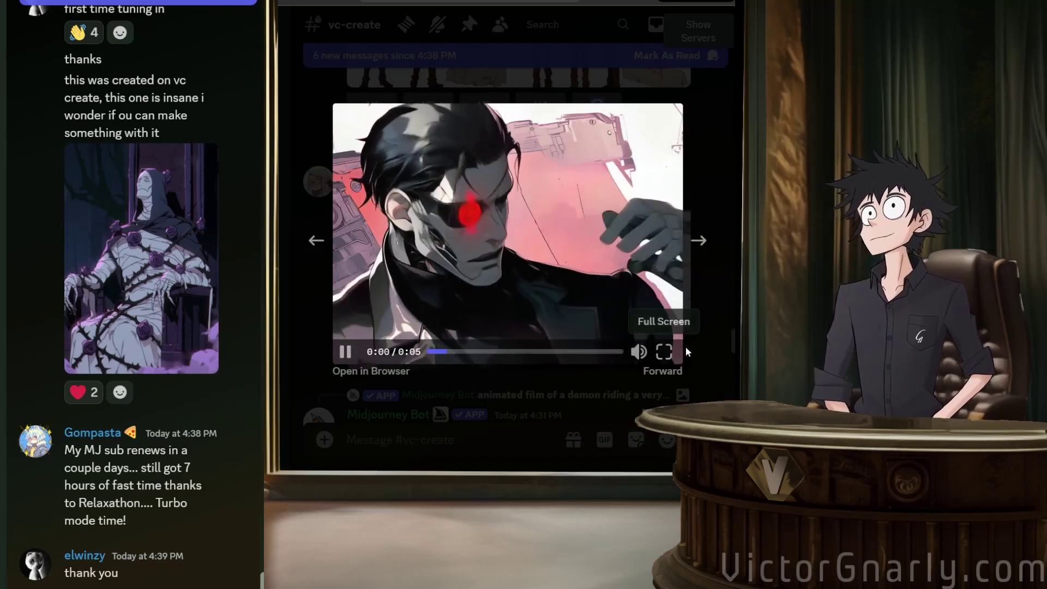
pyautogui.click(709, 314)
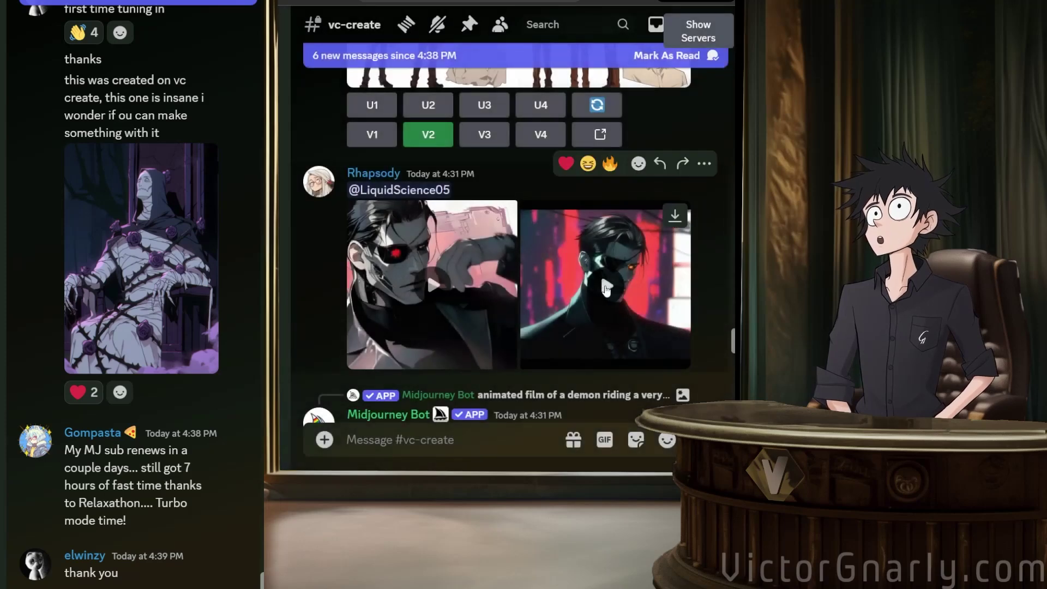
pyautogui.click(622, 300)
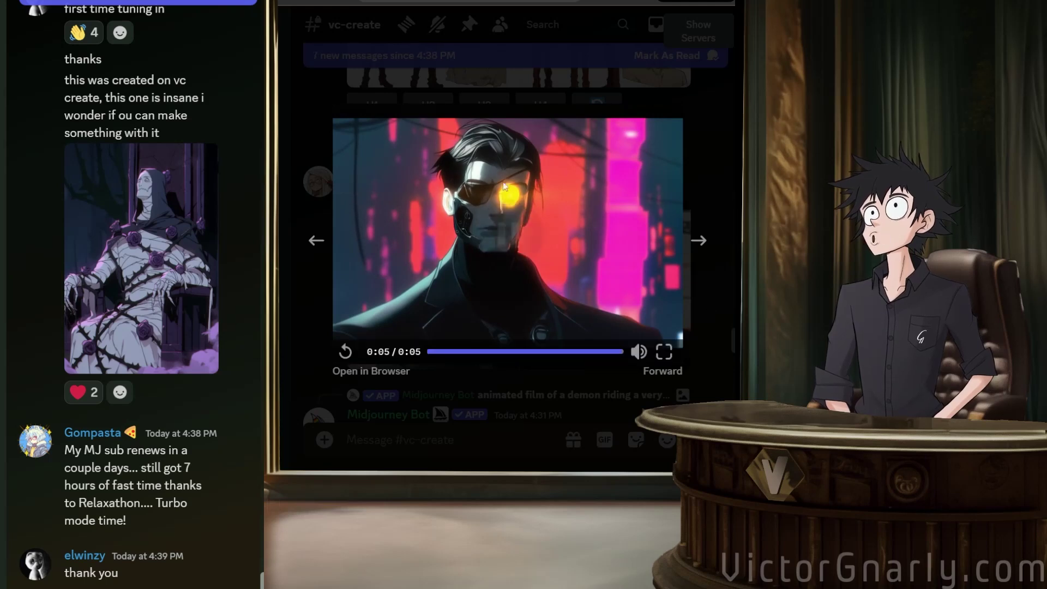
pyautogui.click(344, 351)
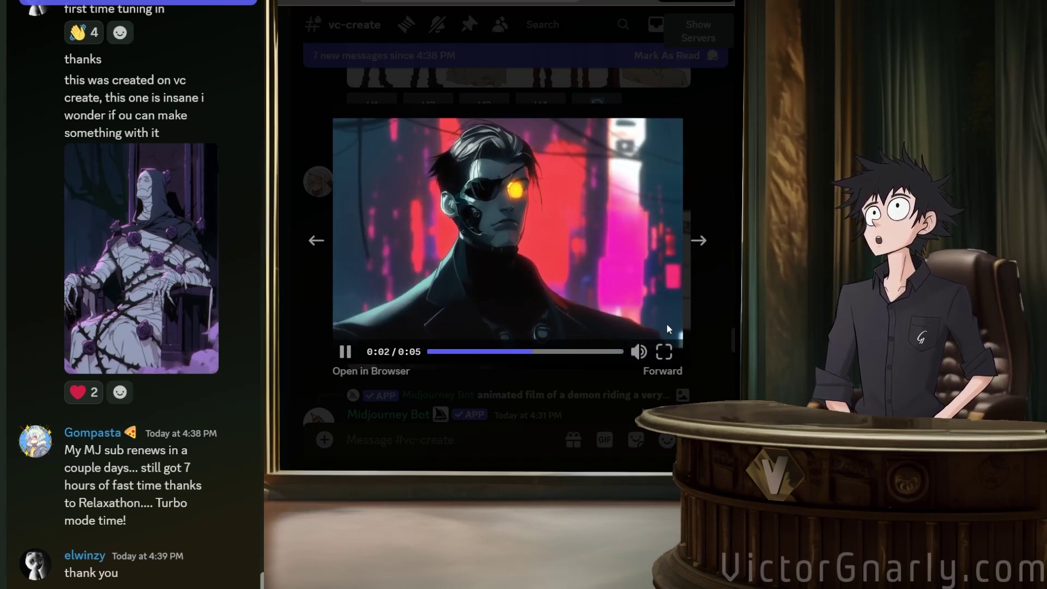
pyautogui.click(705, 306)
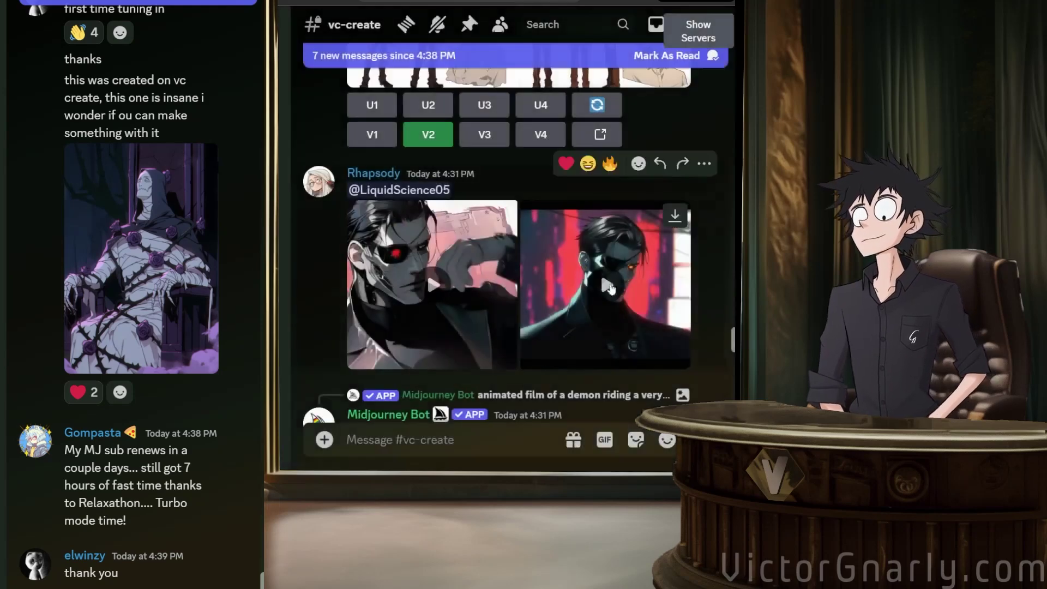
# Find the original cyberpunk eyepatch cyborg image in the channel and examine its prompt.
pyautogui.scroll(3, 607, 288)
pyautogui.scroll(6, 607, 287)
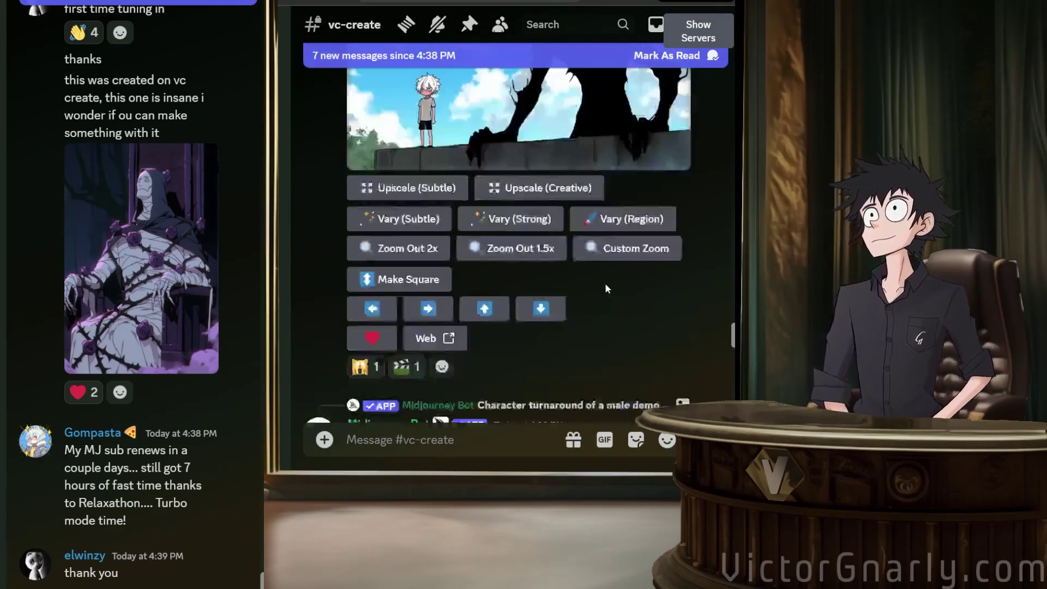
pyautogui.scroll(10, 607, 287)
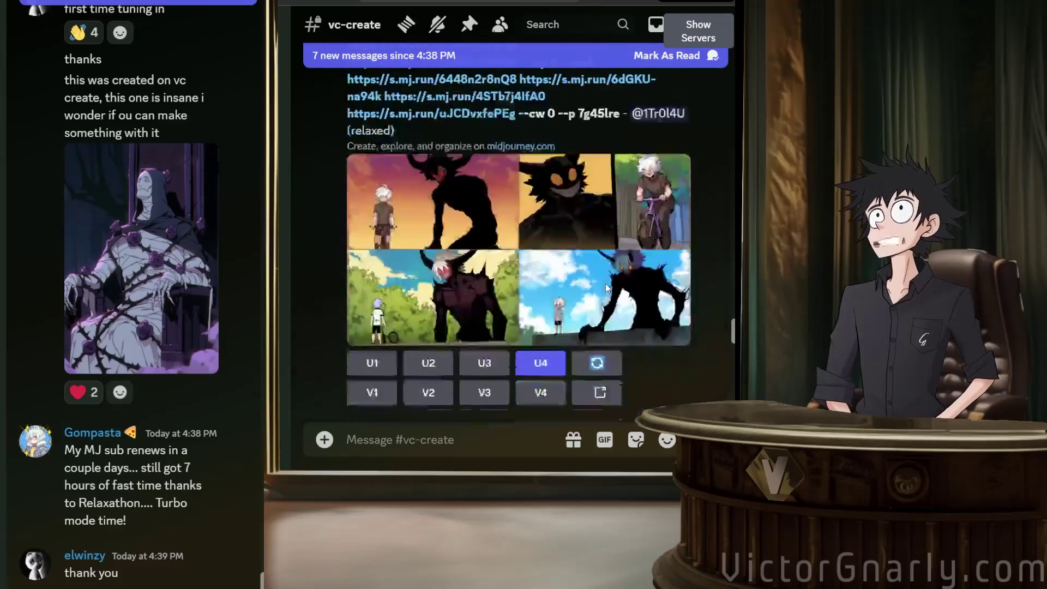
pyautogui.scroll(5, 607, 285)
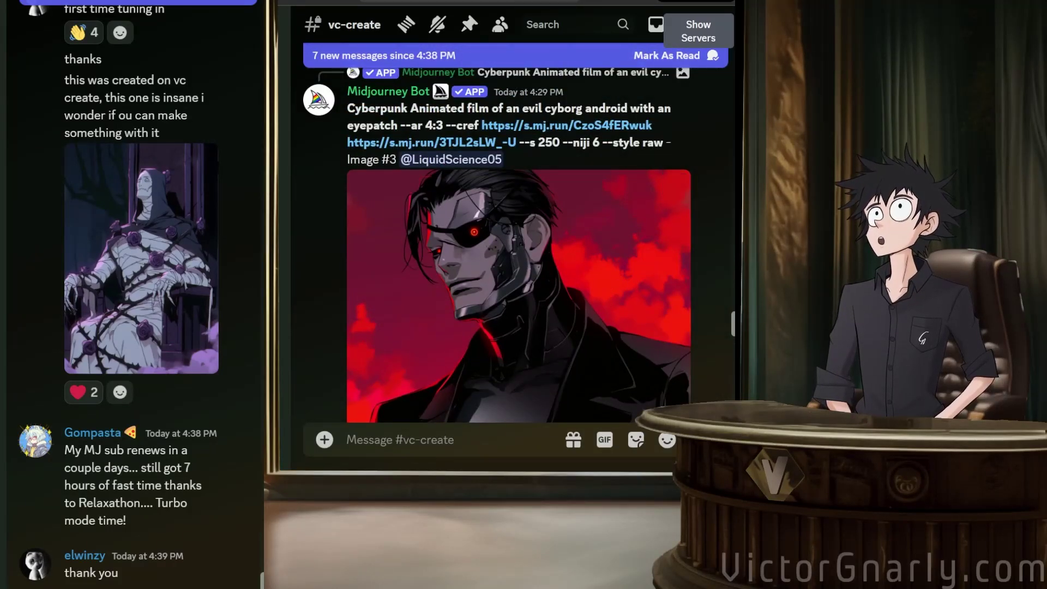
# Switch to Pika, view the generated demon clip enlarged and retry its generation twice.
pyautogui.hotkey('alt', 'Tab')
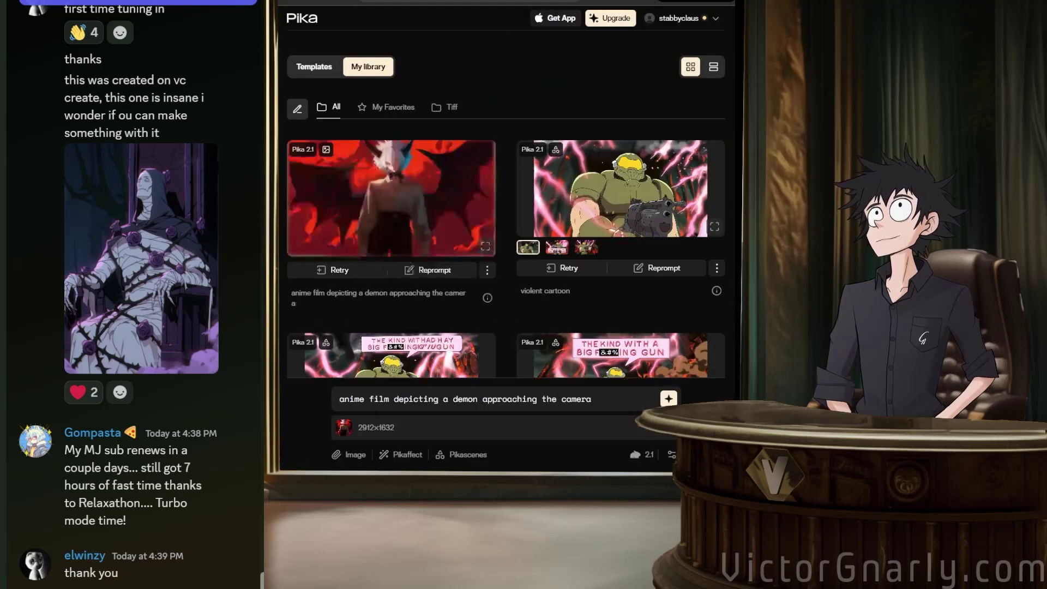
pyautogui.click(484, 246)
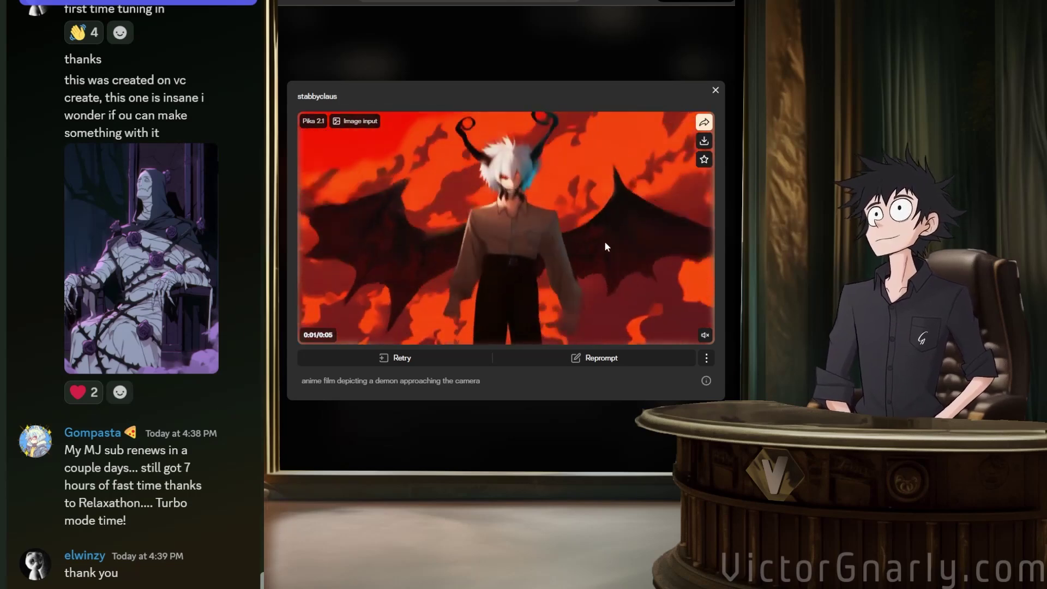
pyautogui.click(388, 360)
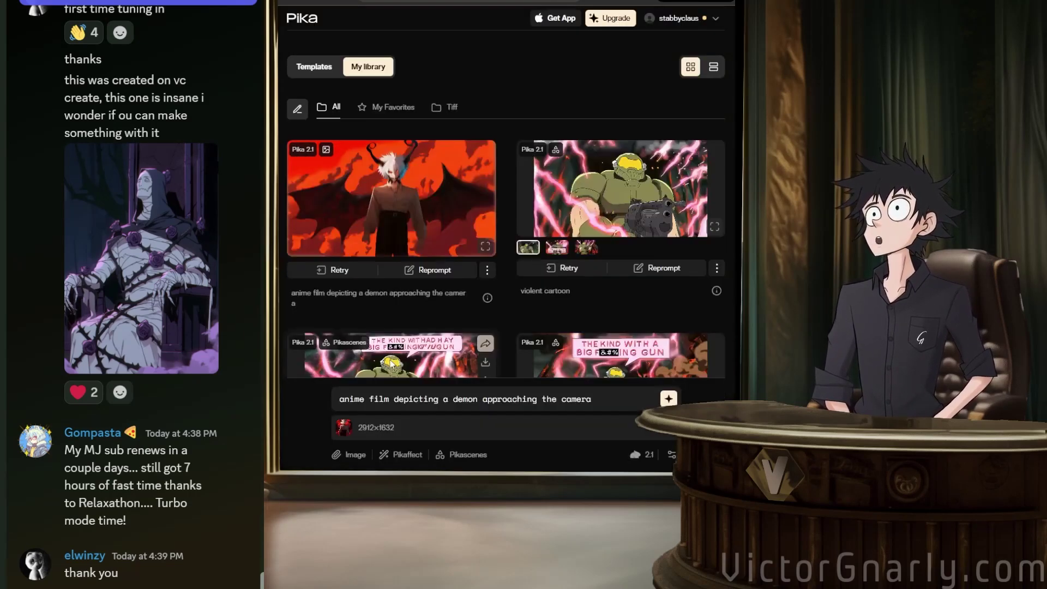
pyautogui.click(344, 268)
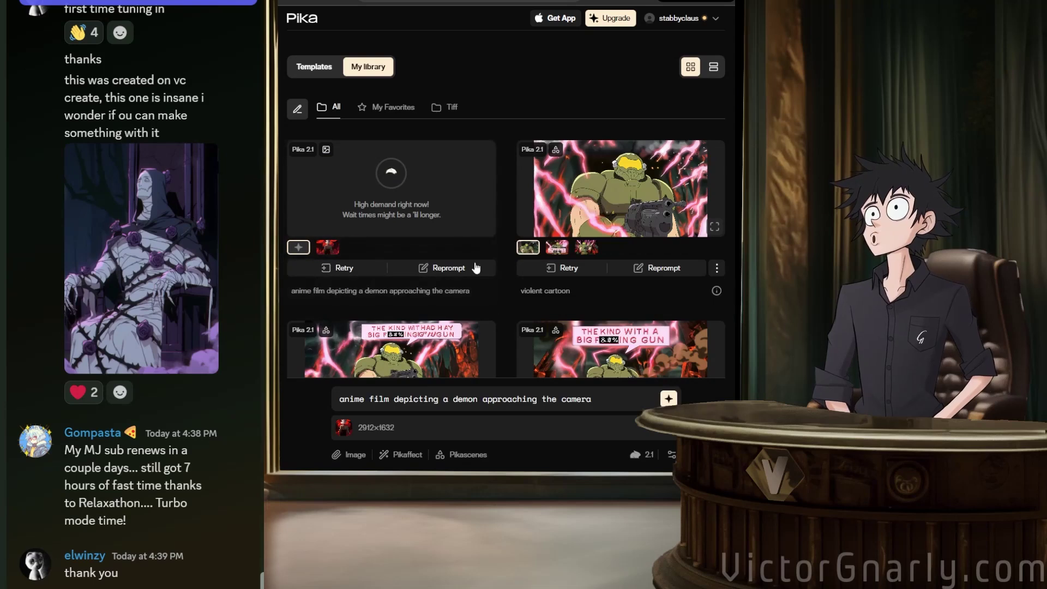
# Review Pika's Pikascenes upload options, negative prompt, seed and aspect ratio settings, and available models without changing the settings.
pyautogui.click(458, 457)
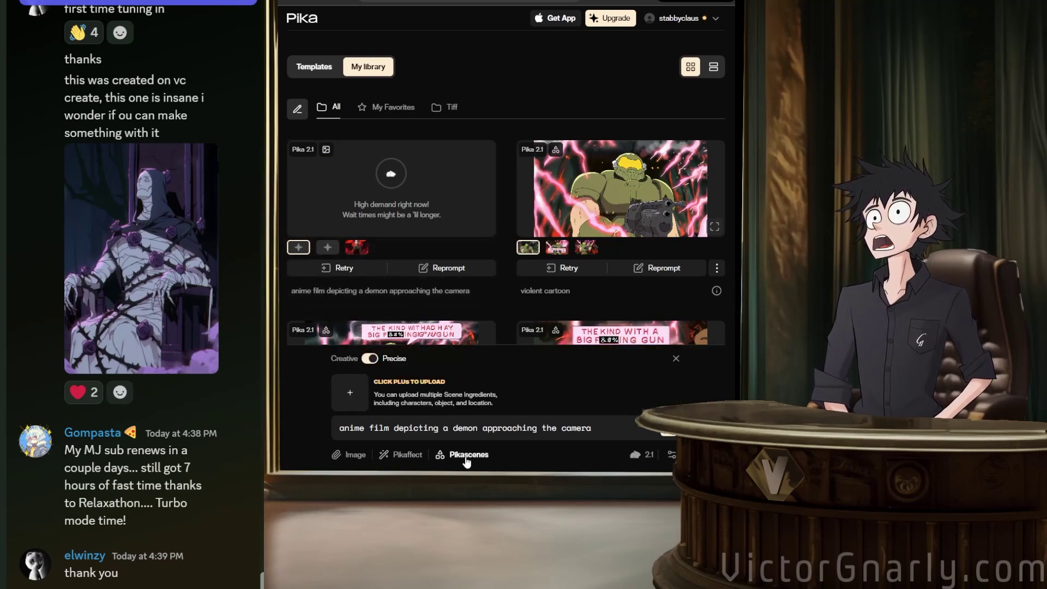
pyautogui.click(676, 360)
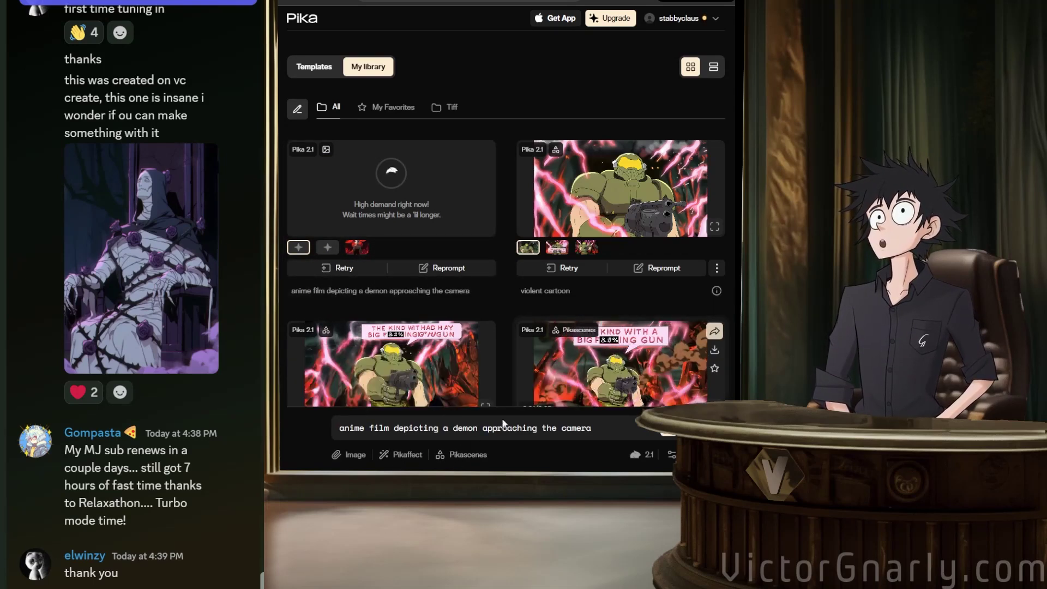
pyautogui.click(670, 456)
pyautogui.scroll(-2, 547, 421)
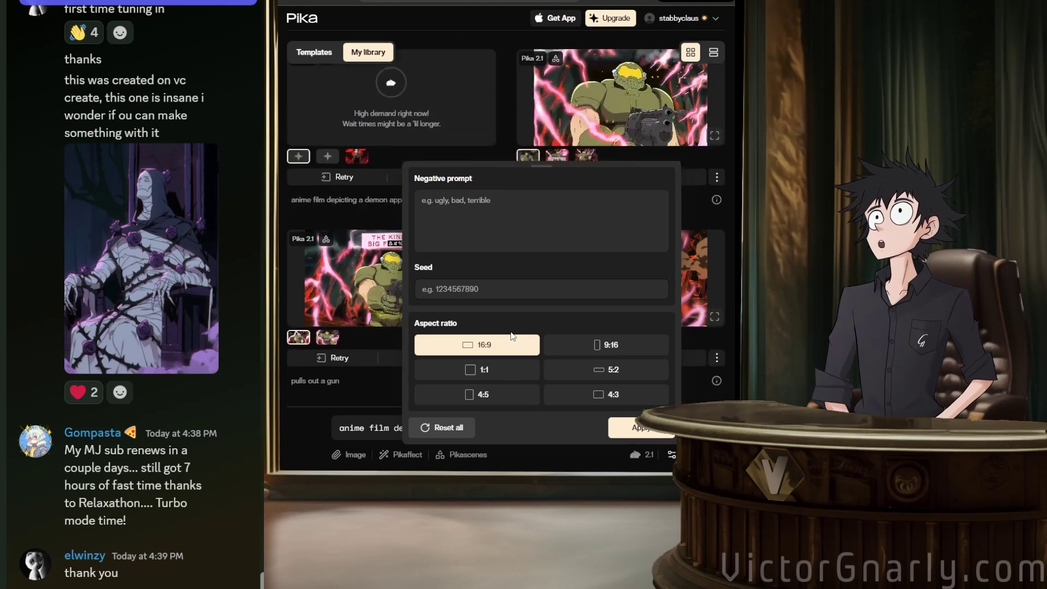
pyautogui.scroll(2, 496, 302)
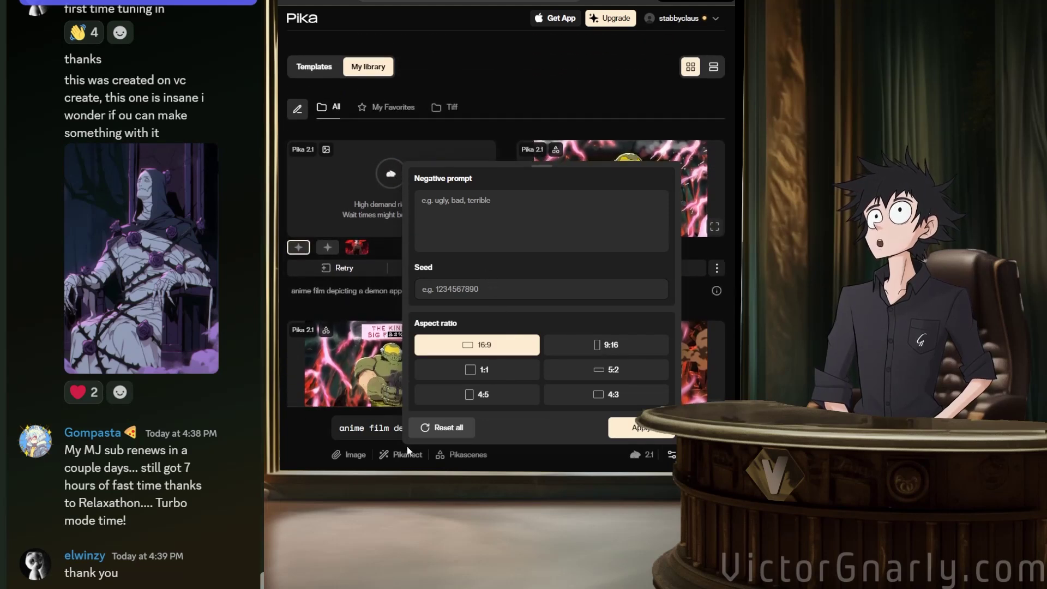
pyautogui.click(534, 465)
pyautogui.click(636, 457)
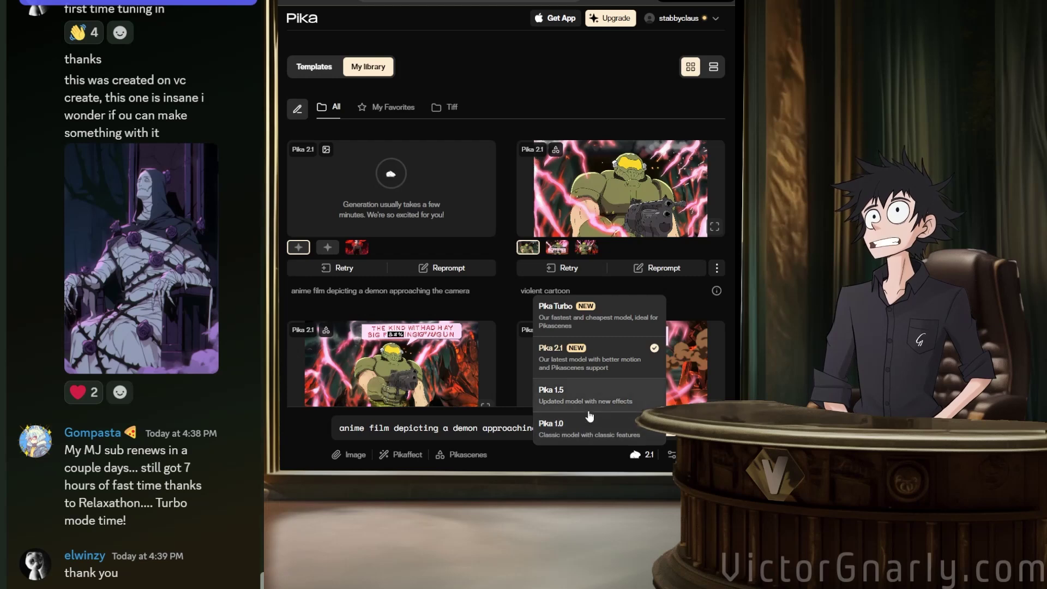
pyautogui.click(567, 460)
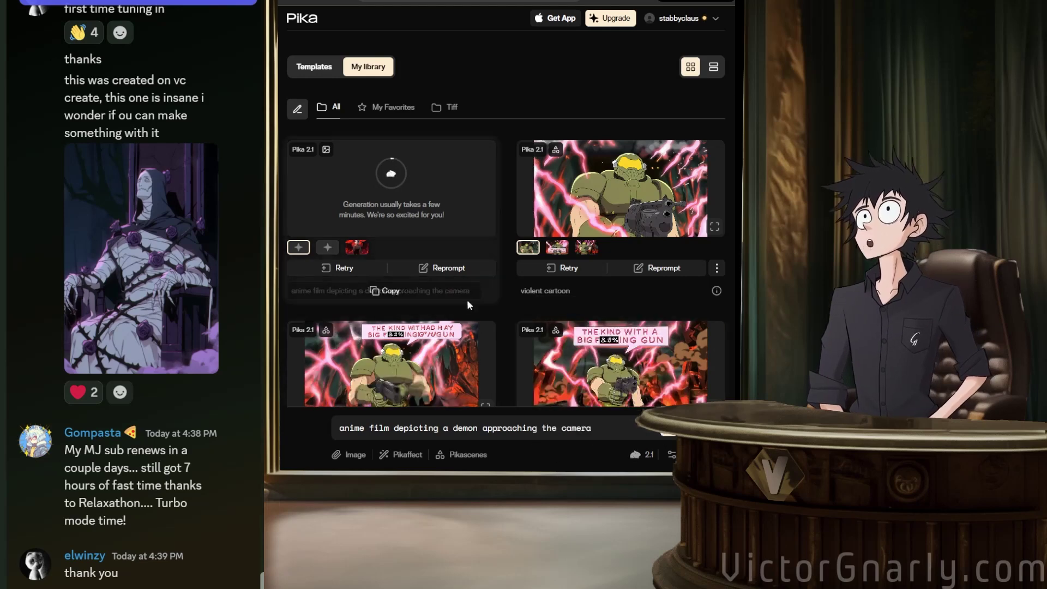
pyautogui.scroll(-3, 499, 275)
pyautogui.scroll(3, 499, 275)
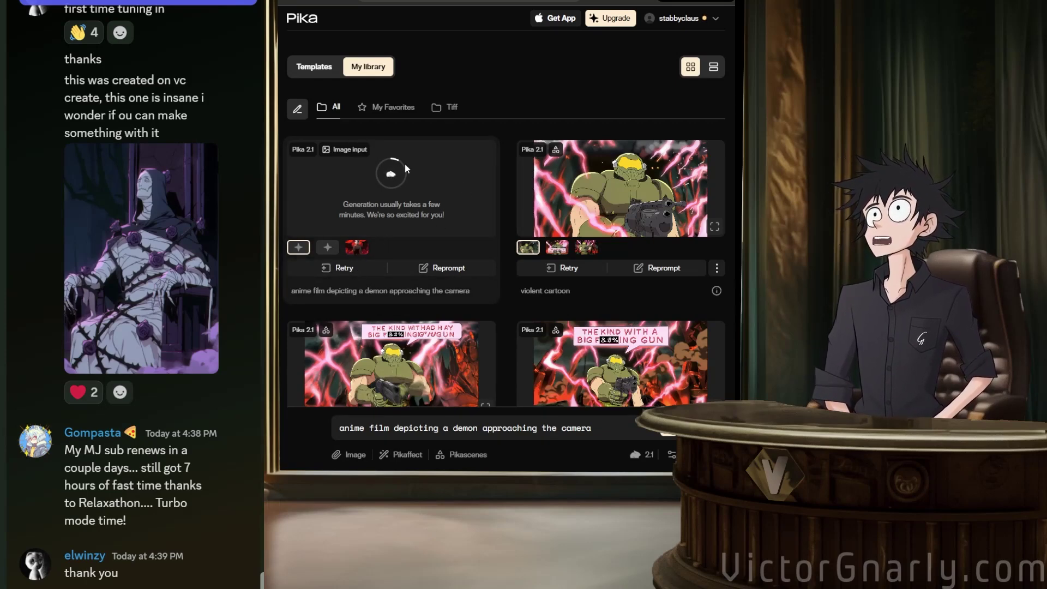
# Return to Discord, go to the newest vc-create posts and view the white furry monster image enlarged.
pyautogui.hotkey('alt', 'Tab')
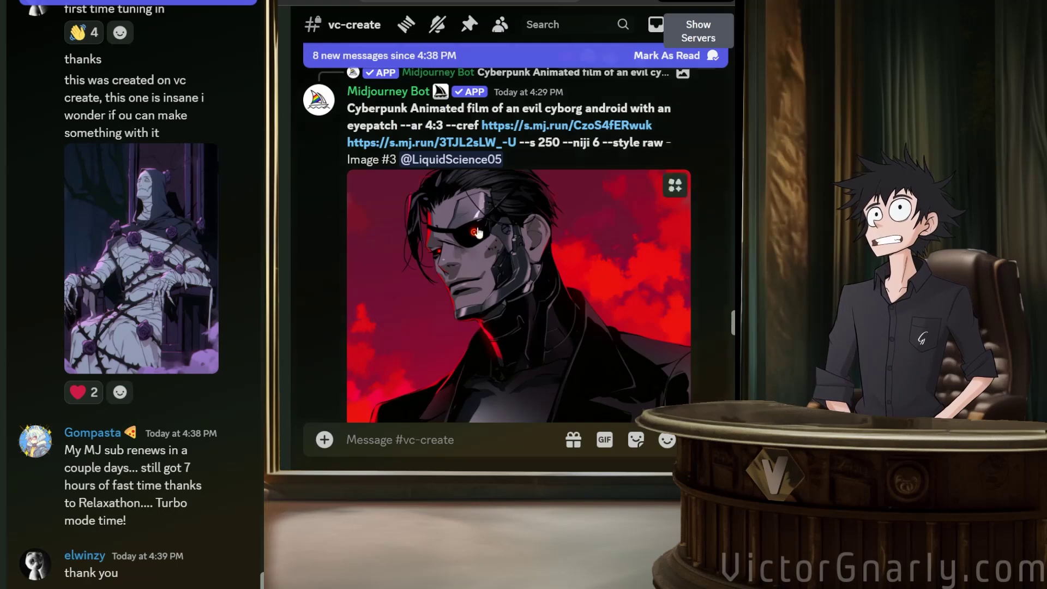
pyautogui.scroll(-5, 519, 245)
pyautogui.scroll(-20, 675, 260)
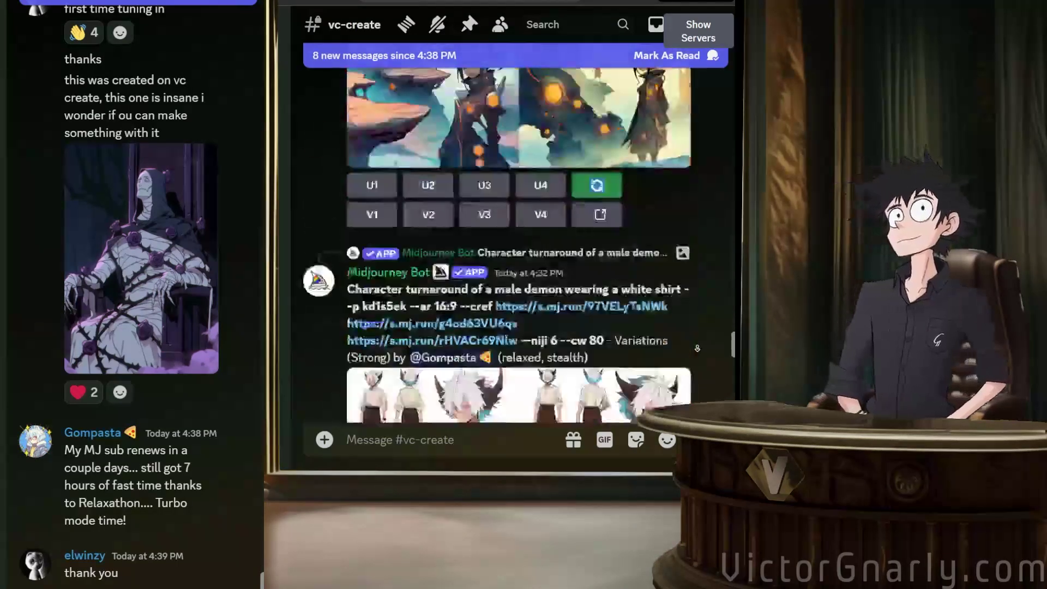
pyautogui.scroll(-15, 696, 348)
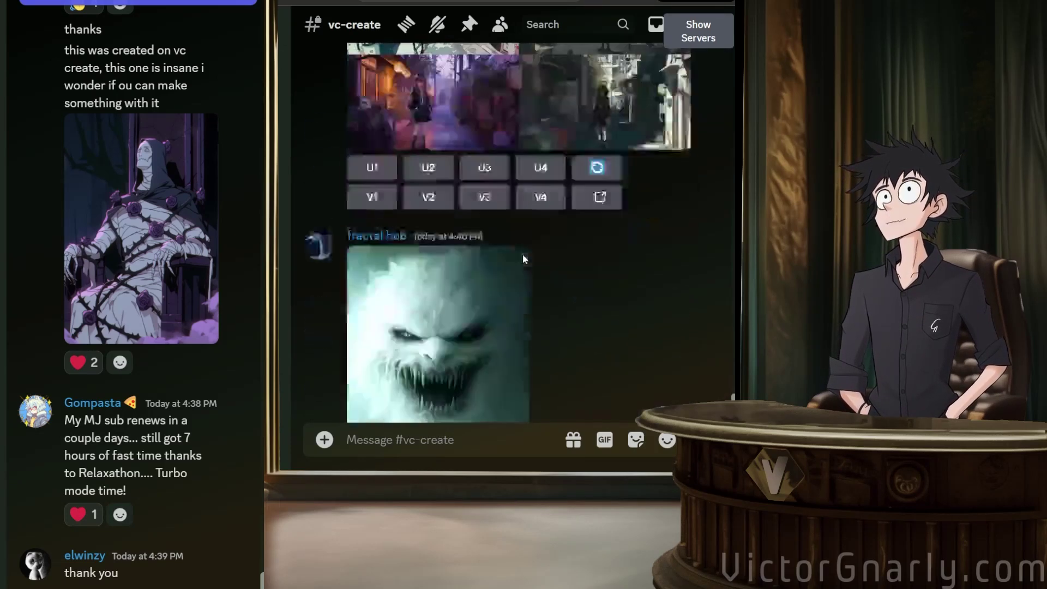
pyautogui.click(443, 275)
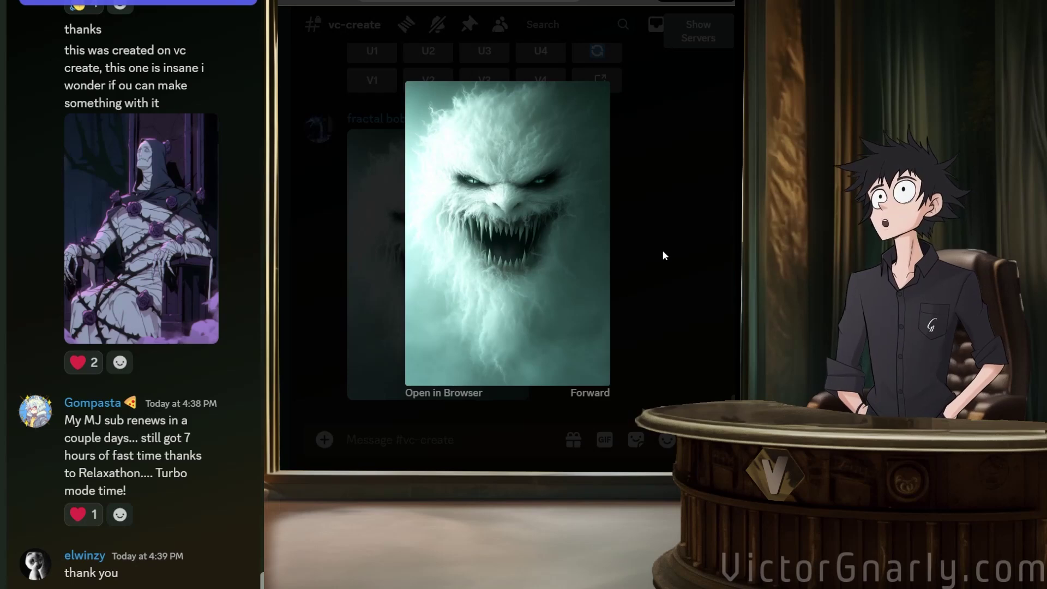
pyautogui.click(662, 250)
# Find the two animated mummy clips, play the first one enlarged and close the viewer.
pyautogui.scroll(5, 448, 244)
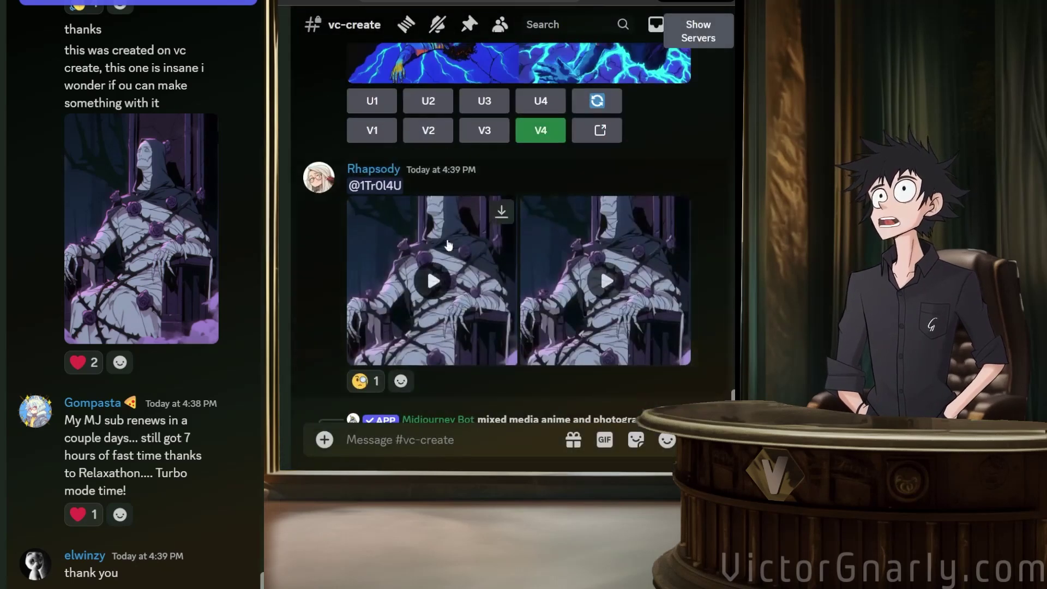
pyautogui.click(428, 281)
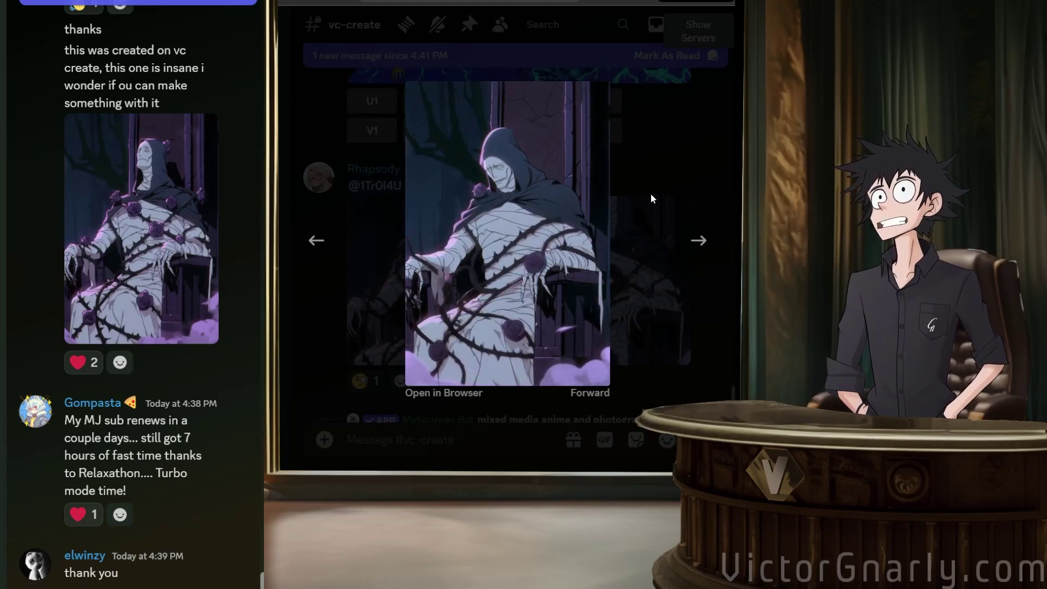
pyautogui.click(652, 191)
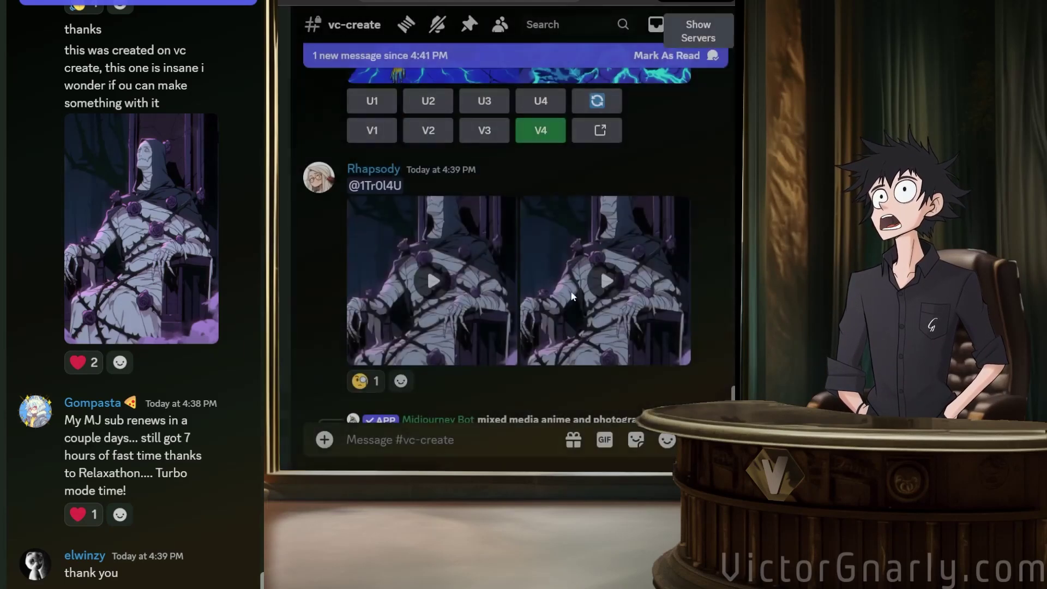
# Play the second animated mummy clip enlarged and close the viewer.
pyautogui.click(600, 267)
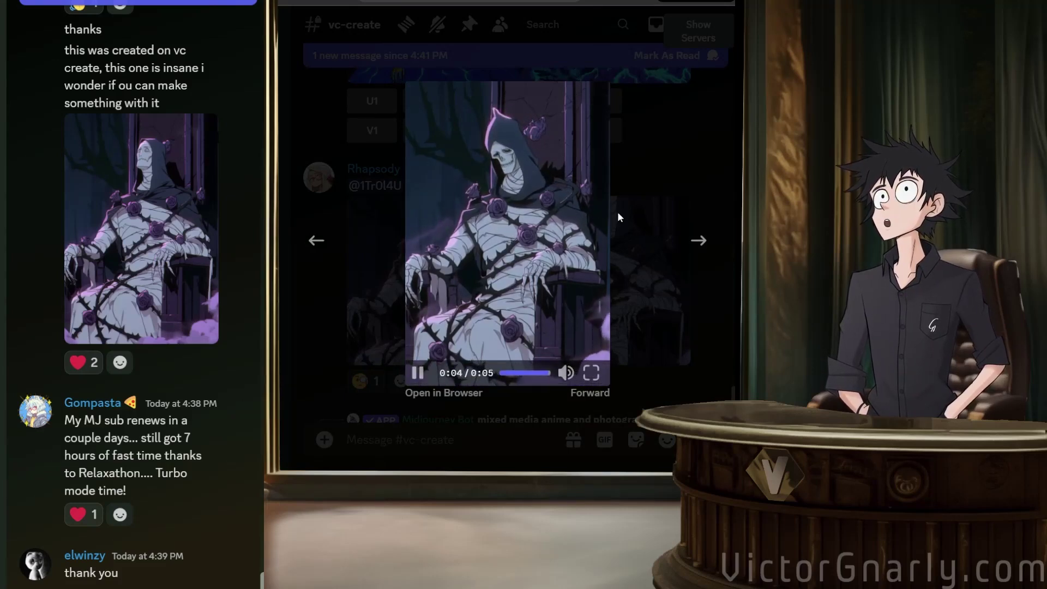
pyautogui.click(514, 233)
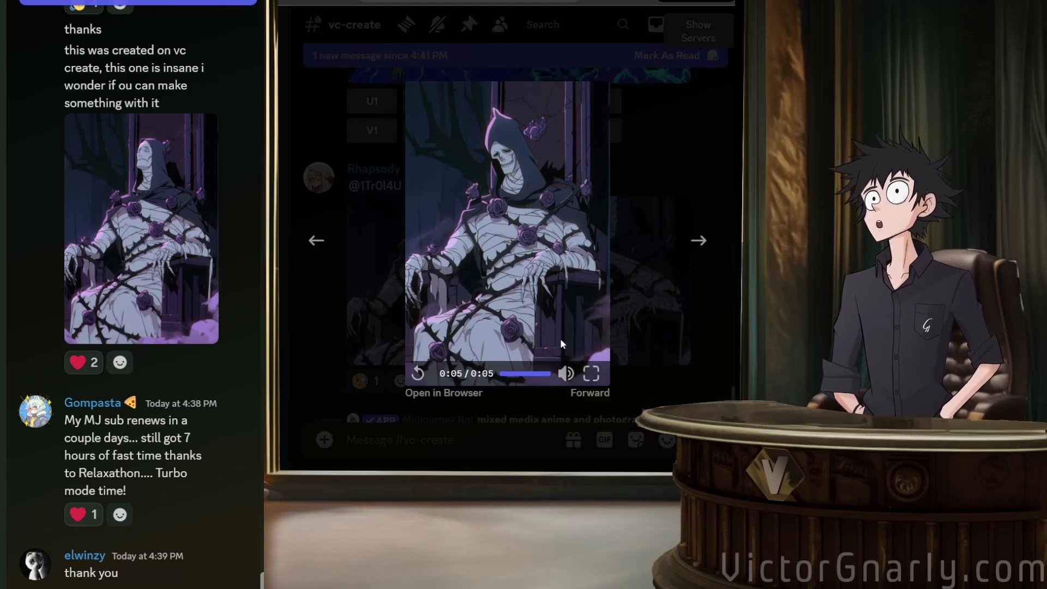
pyautogui.click(681, 191)
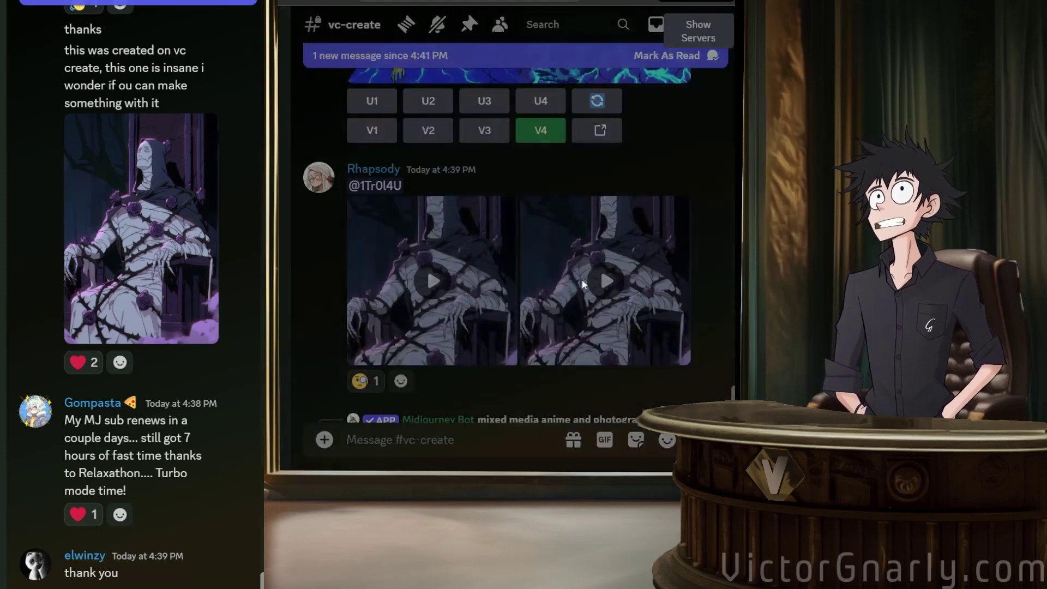
# Find the zoomed-out 16:9 mummy grid, view it enlarged, and upscale its second and fourth images.
pyautogui.scroll(10, 581, 280)
pyautogui.scroll(15, 593, 326)
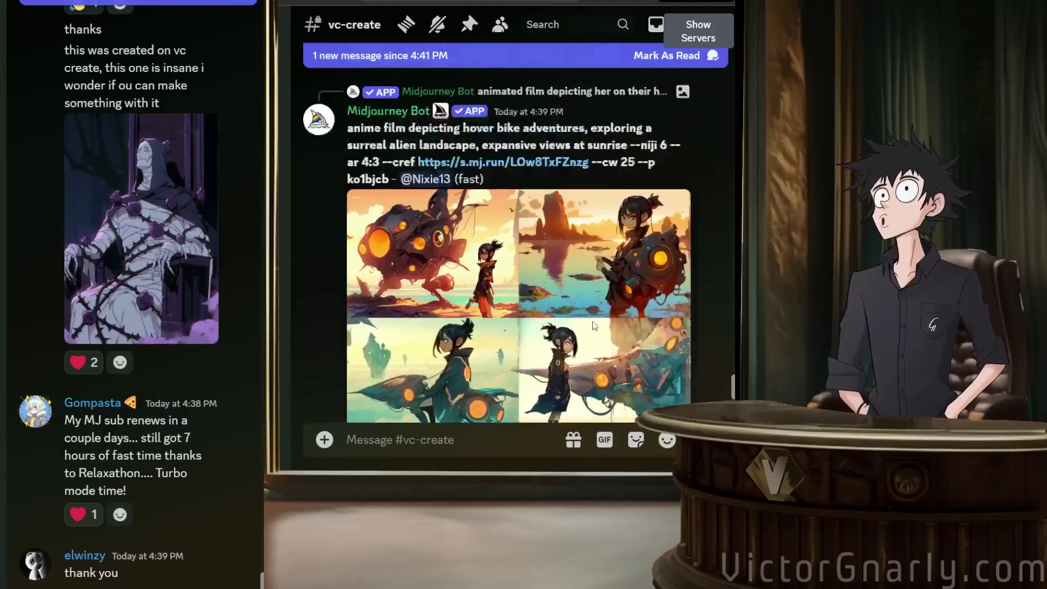
pyautogui.scroll(3, 532, 297)
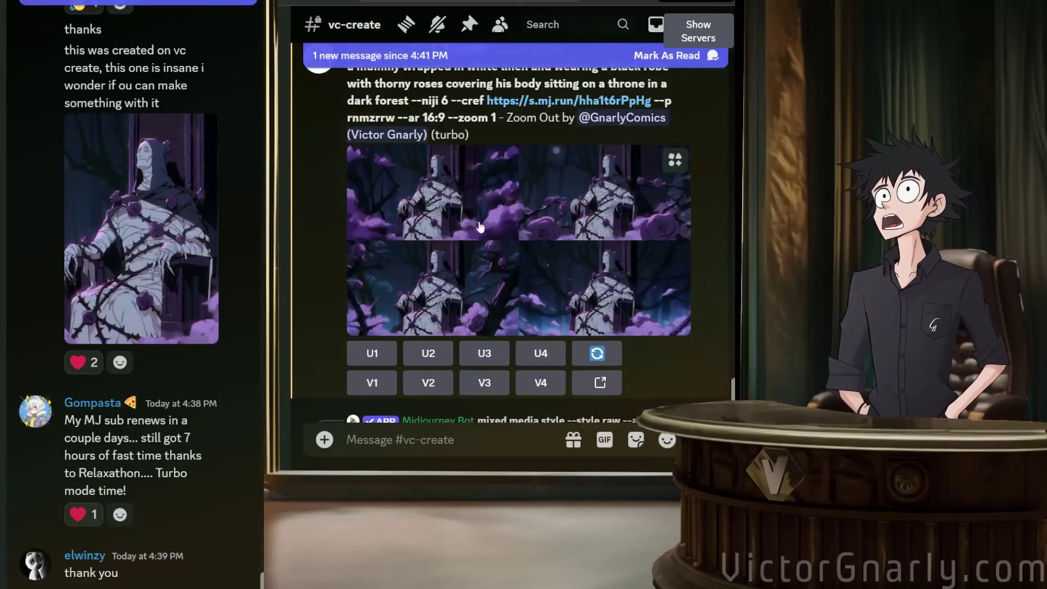
pyautogui.click(612, 293)
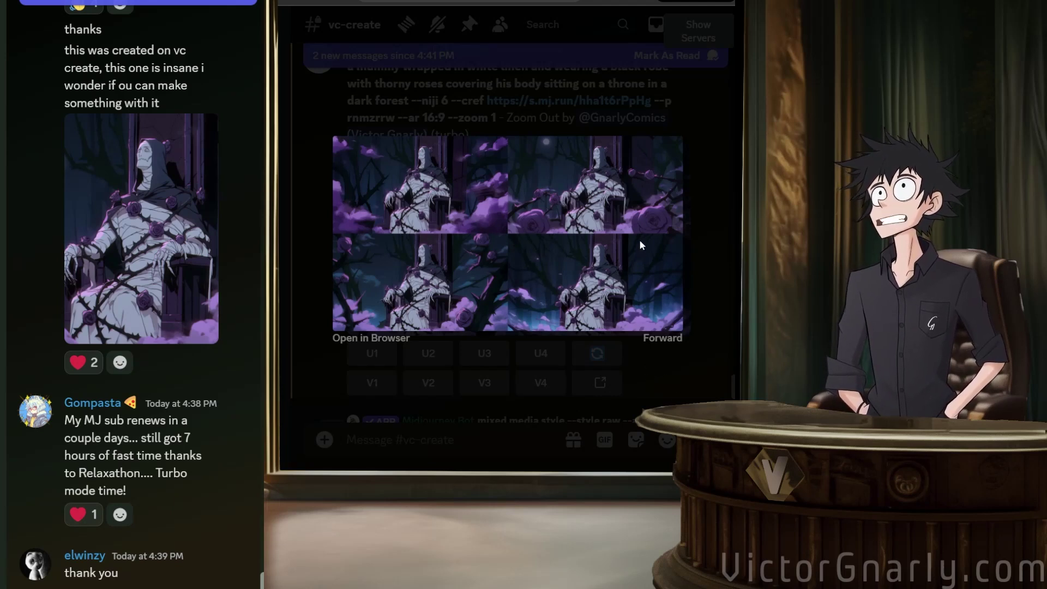
pyautogui.click(659, 371)
pyautogui.click(428, 353)
pyautogui.click(540, 353)
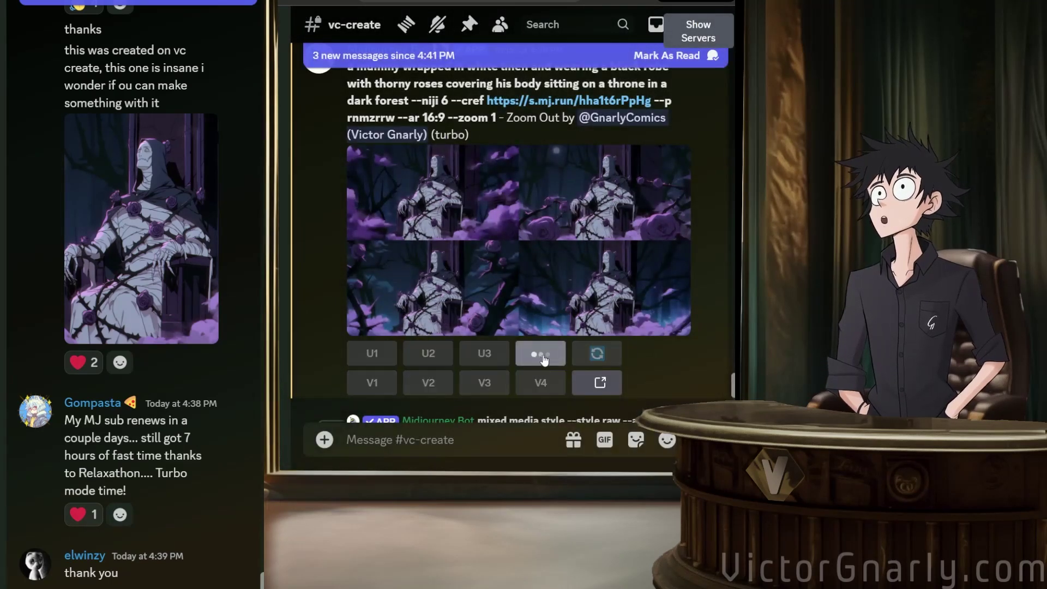
# Go to the newest mummy upscales and view Image #3 and Image #4 enlarged one after the other.
pyautogui.scroll(-10, 584, 246)
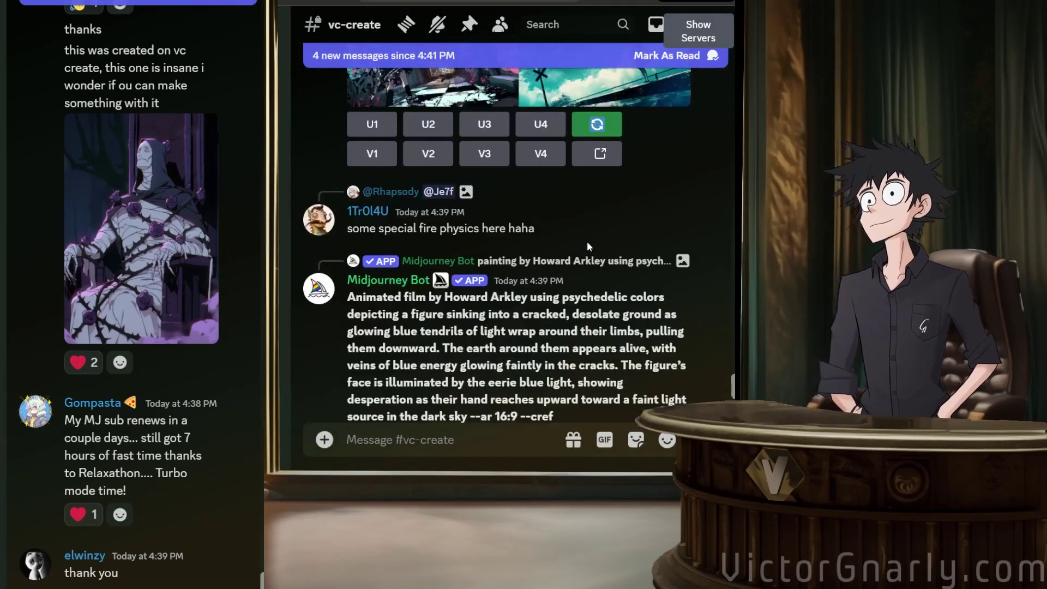
pyautogui.scroll(-15, 587, 240)
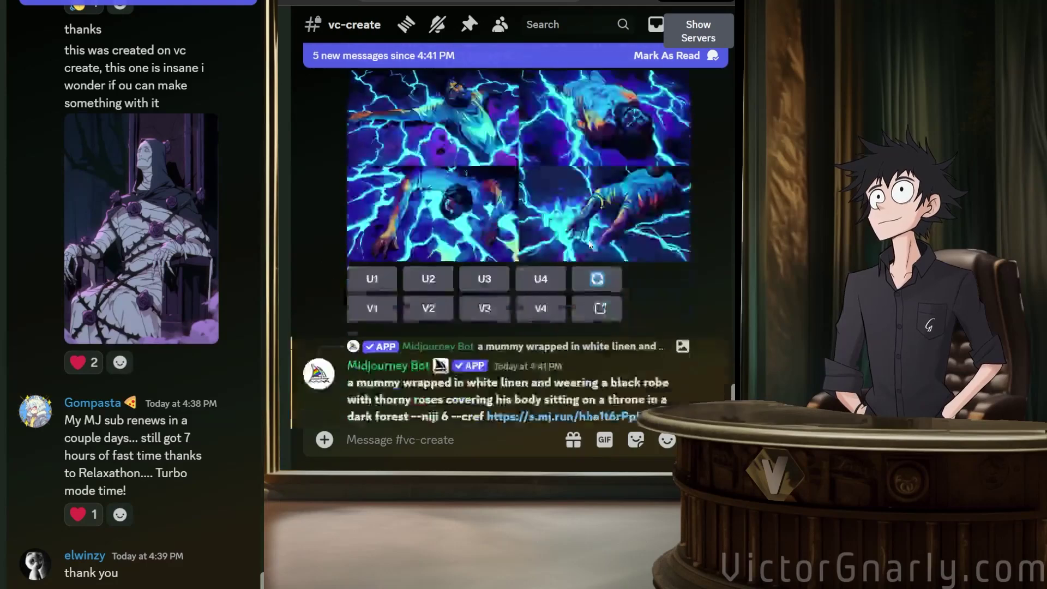
pyautogui.scroll(-10, 588, 235)
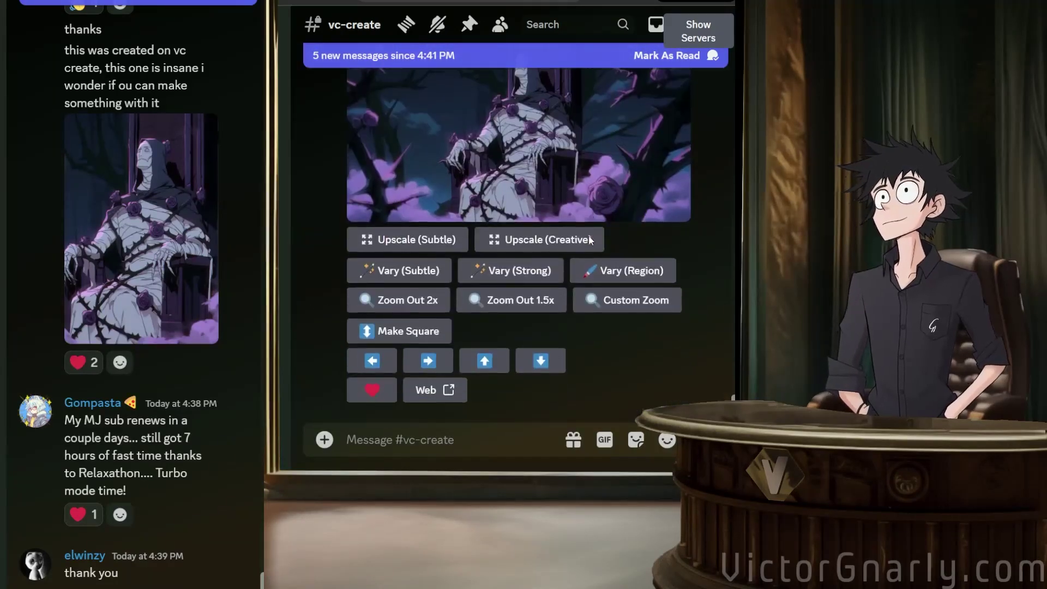
pyautogui.scroll(3, 594, 251)
pyautogui.click(623, 294)
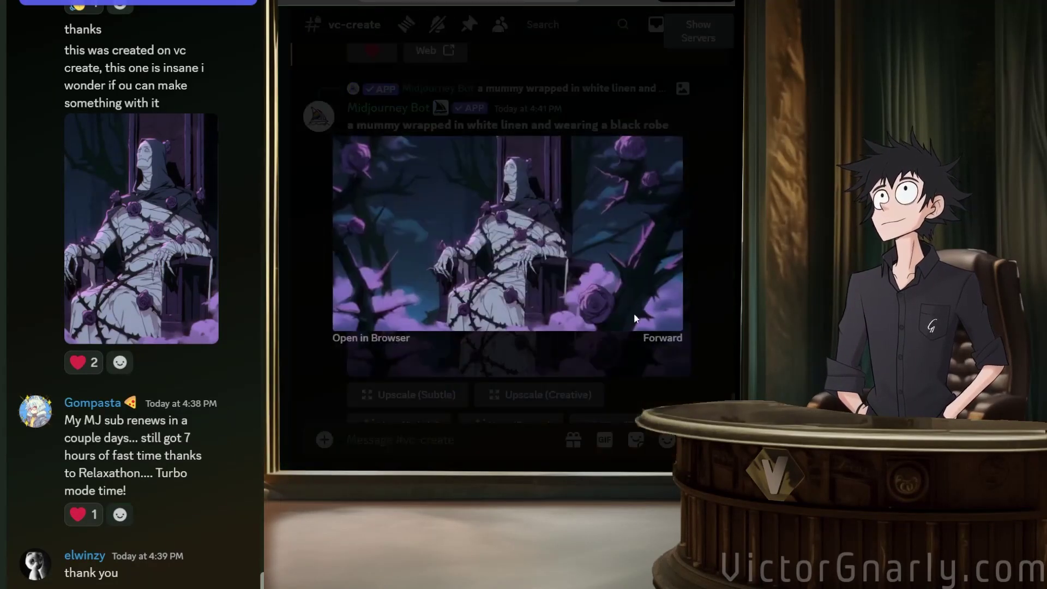
pyautogui.click(634, 371)
pyautogui.scroll(-3, 519, 225)
pyautogui.click(581, 309)
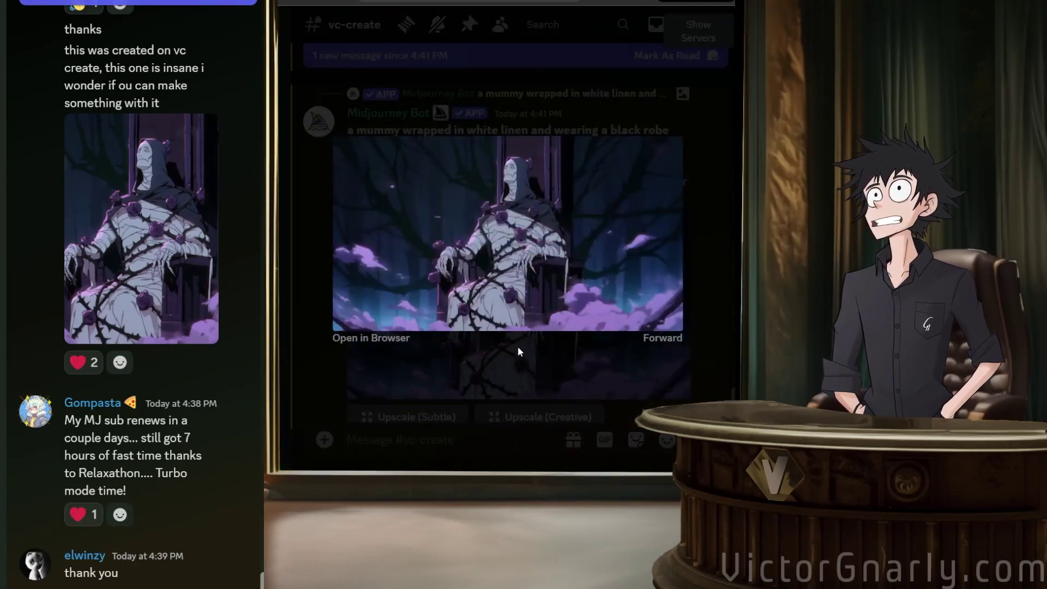
pyautogui.click(490, 343)
# Compare the two mummy upscales again by enlarging Image #4 and then Image #3.
pyautogui.scroll(5, 472, 266)
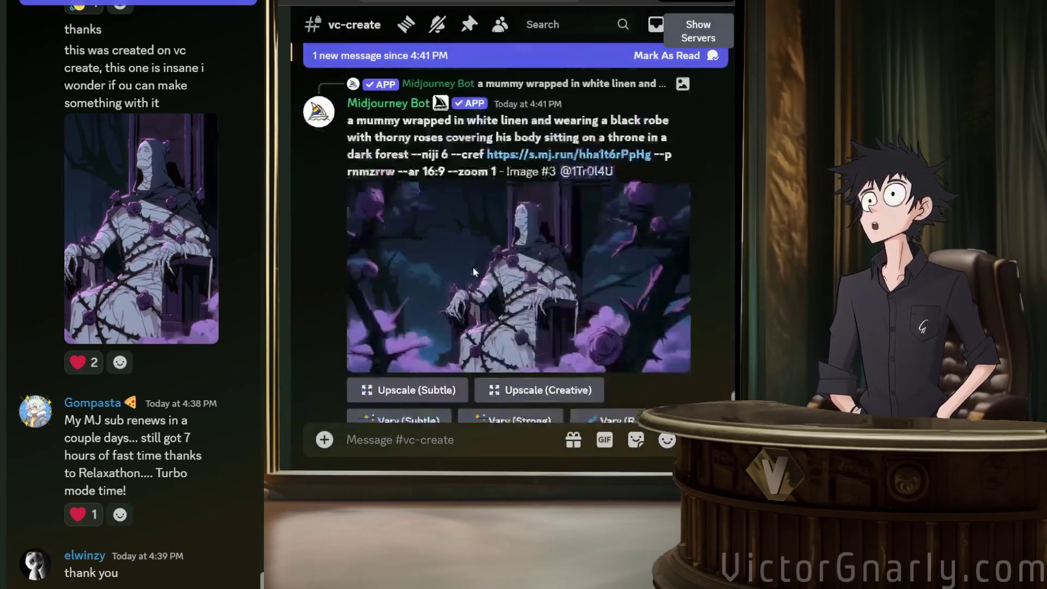
pyautogui.scroll(-5, 523, 266)
pyautogui.click(527, 263)
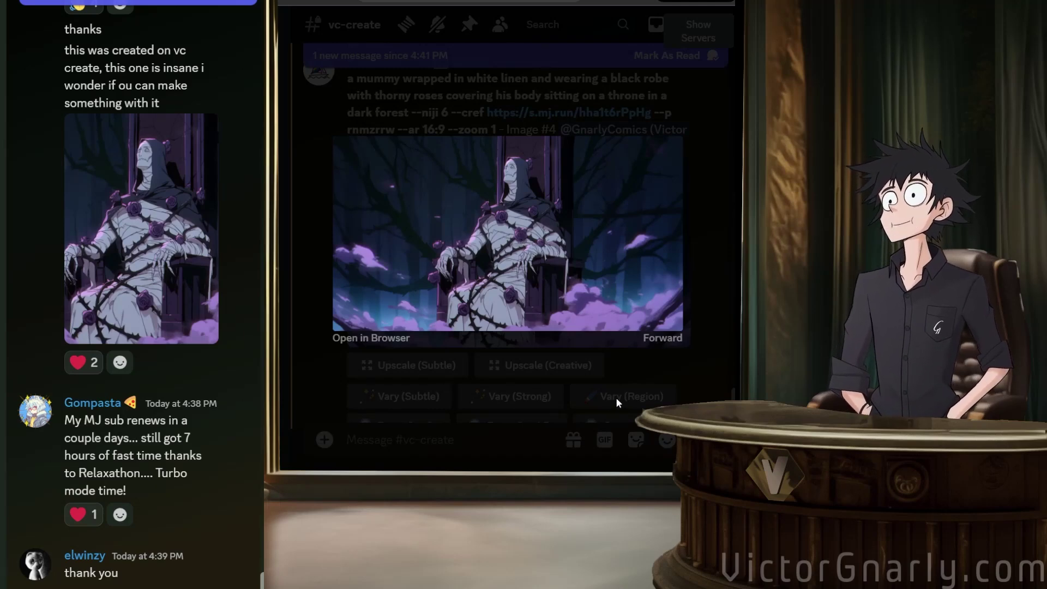
pyautogui.click(598, 384)
pyautogui.scroll(5, 499, 327)
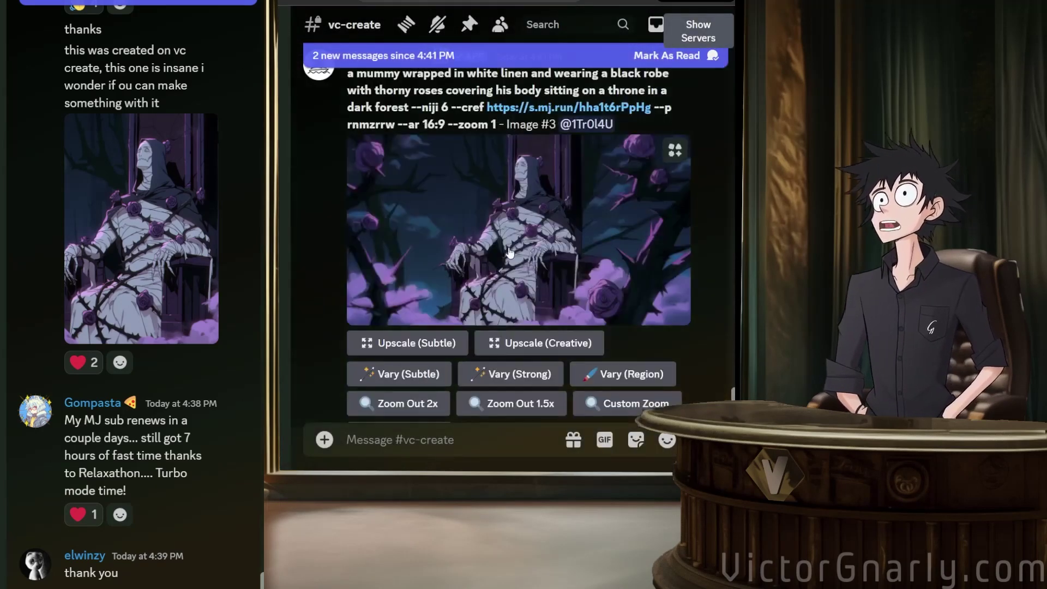
pyautogui.click(530, 269)
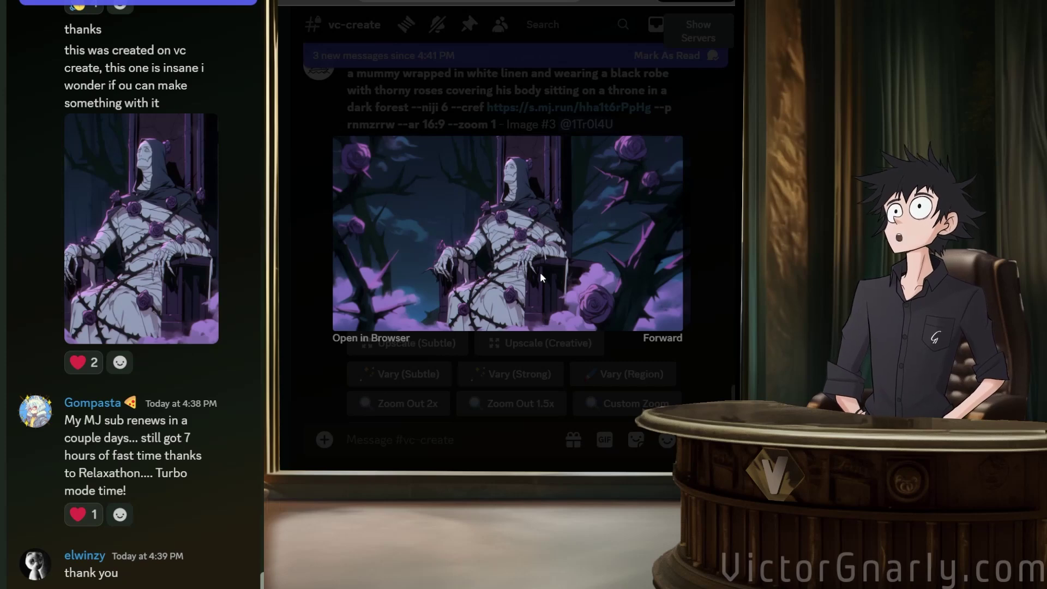
pyautogui.click(668, 385)
pyautogui.scroll(5, 572, 263)
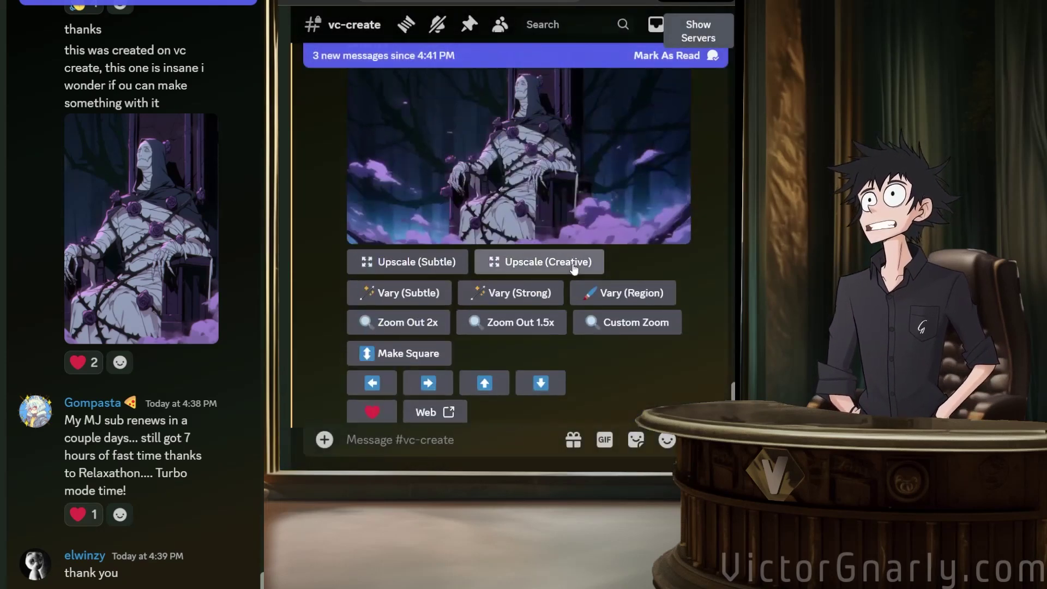
# Open mummy upscale Image #3, the one framed by purple roses, at full size in the browser.
pyautogui.scroll(2, 574, 267)
pyautogui.scroll(5, 567, 273)
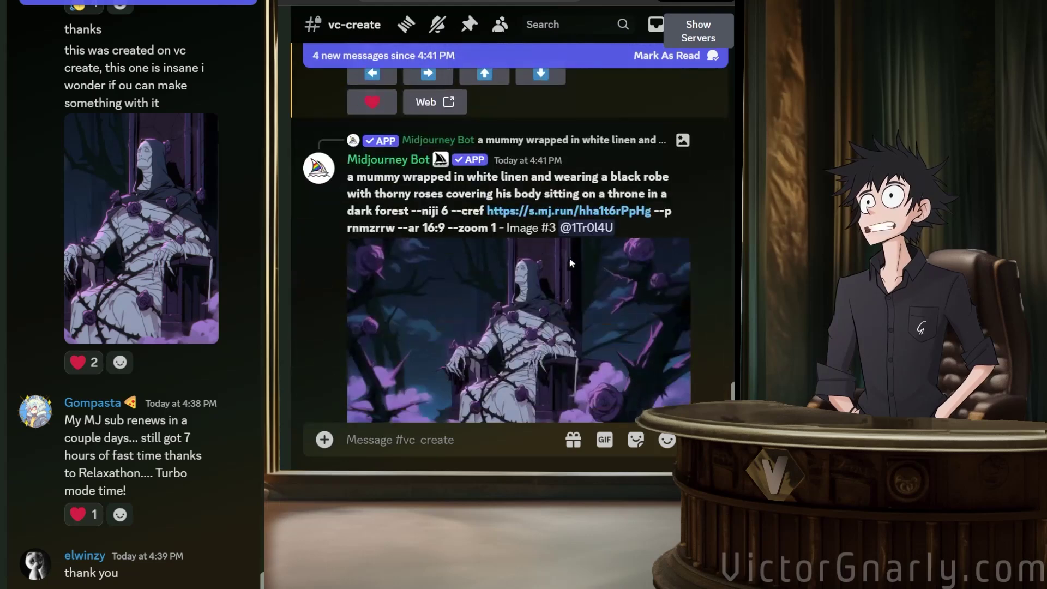
pyautogui.click(512, 284)
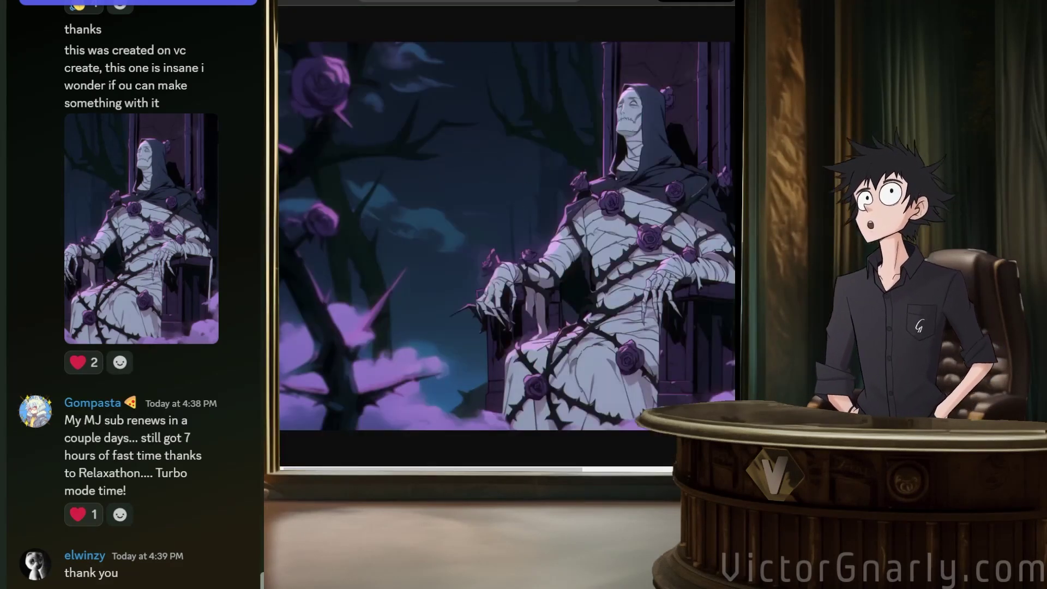
# Switch to Pika and generate a clip from the 1456×816 mummy image with the prompt "slow zoom in, animated film".
pyautogui.hotkey('alt', 'Tab')
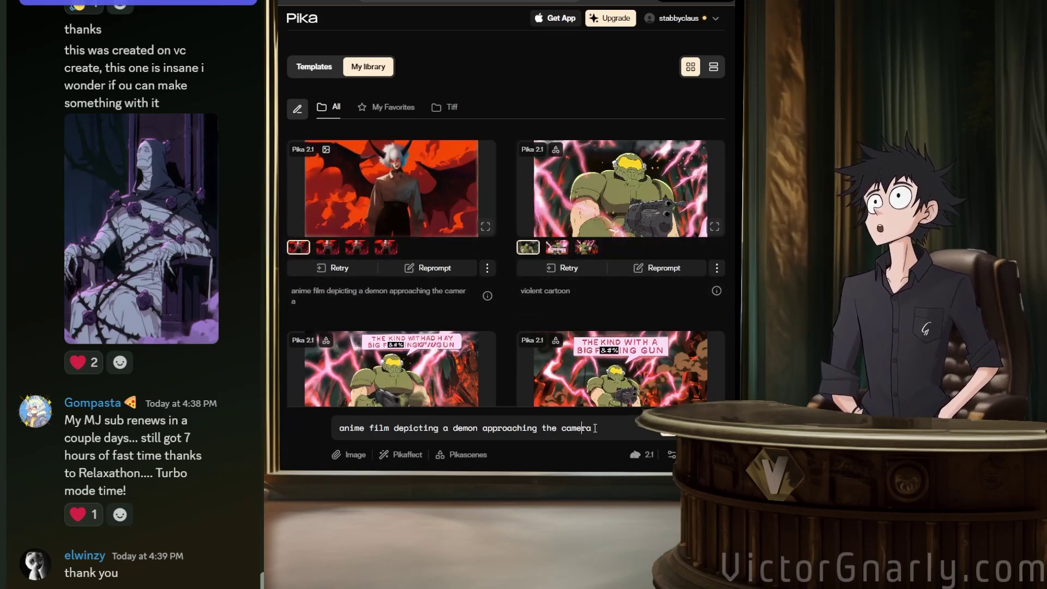
pyautogui.moveTo(595, 428); pyautogui.dragTo(320, 430)
pyautogui.write('slow zoom in, animated film')
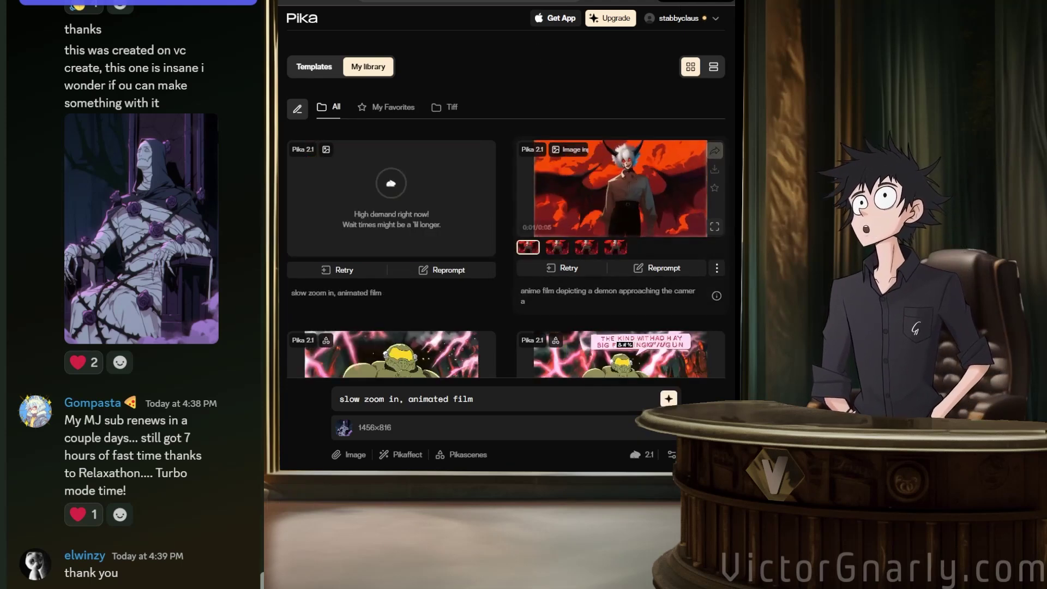
# View three variations of the generated demon clip enlarged, closing the viewer after each.
pyautogui.click(714, 225)
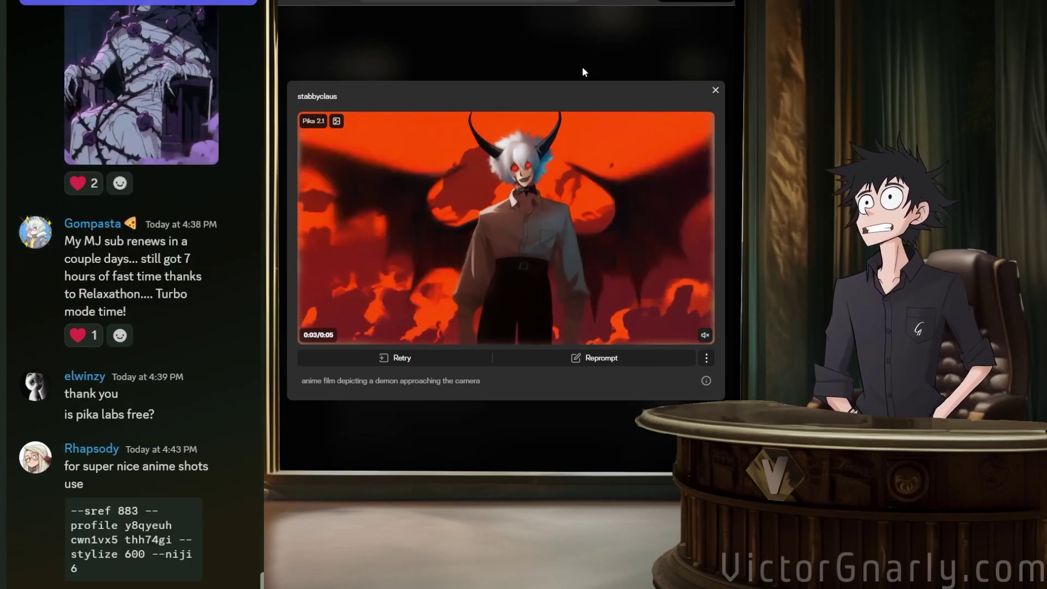
pyautogui.click(582, 74)
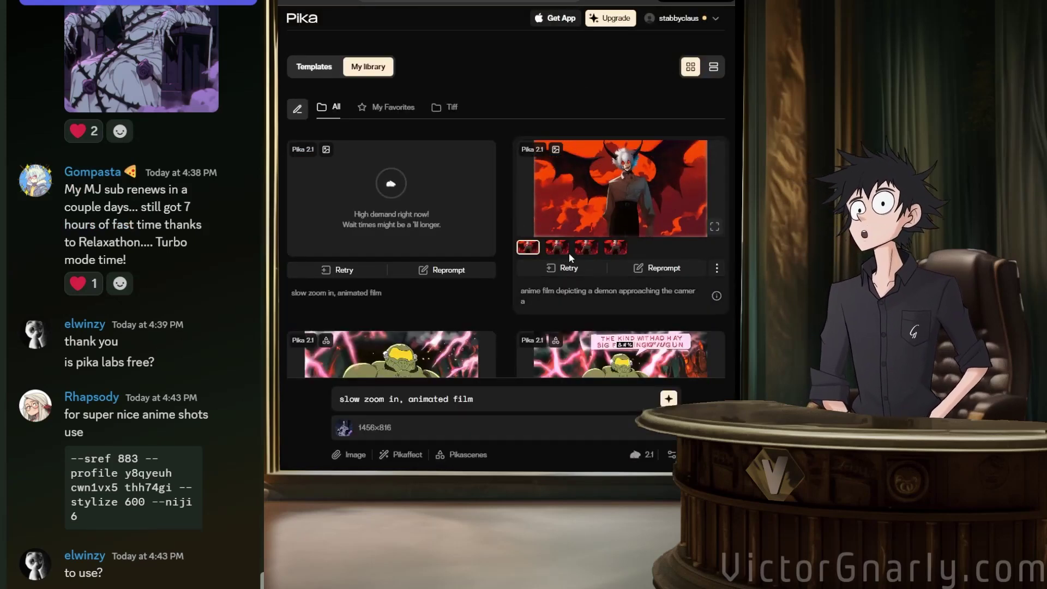
pyautogui.click(583, 249)
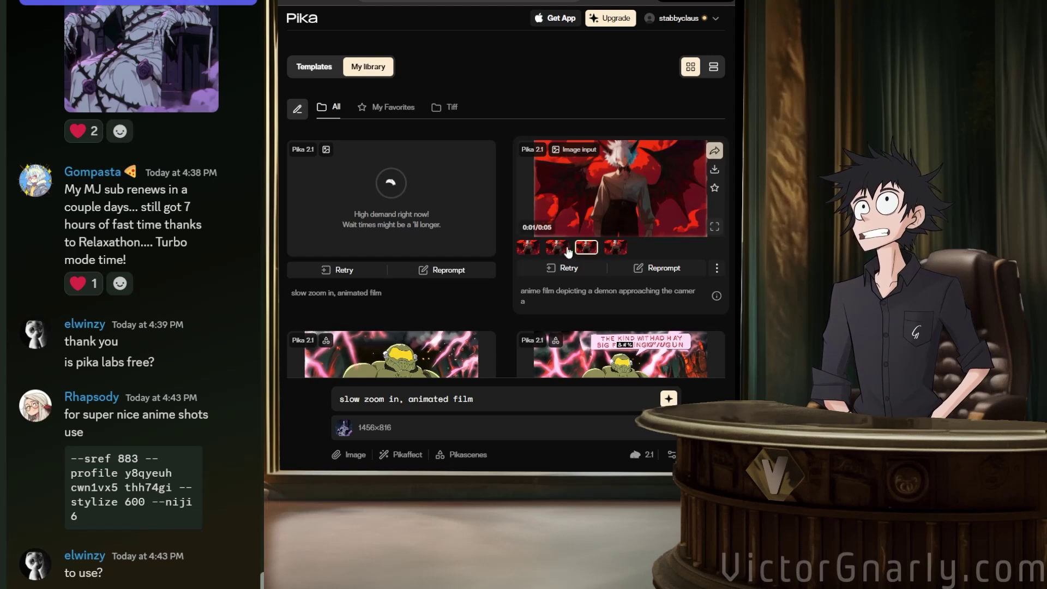
pyautogui.click(714, 226)
pyautogui.moveTo(681, 245)
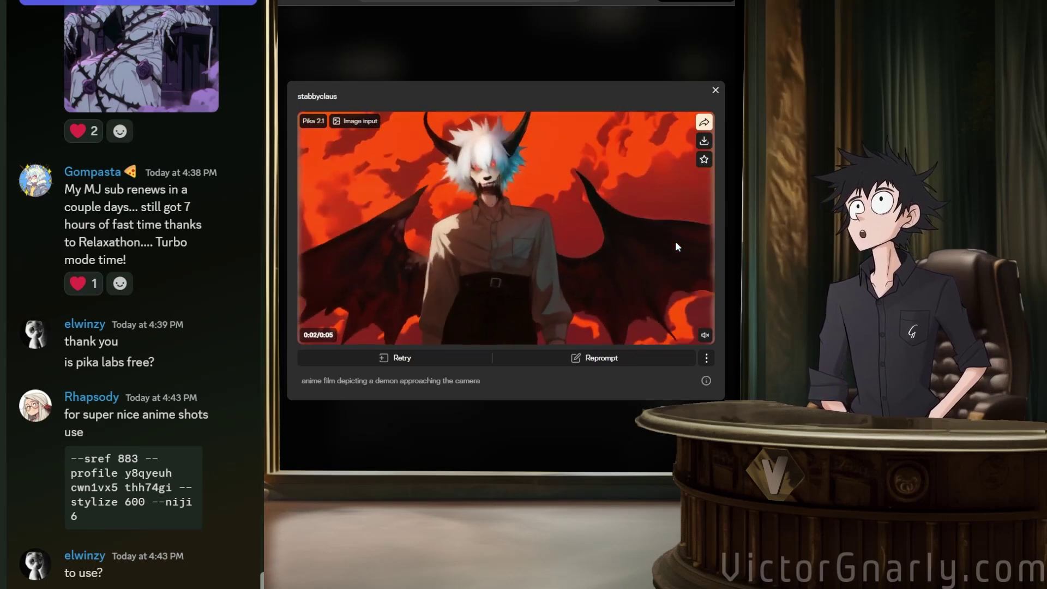
pyautogui.click(582, 73)
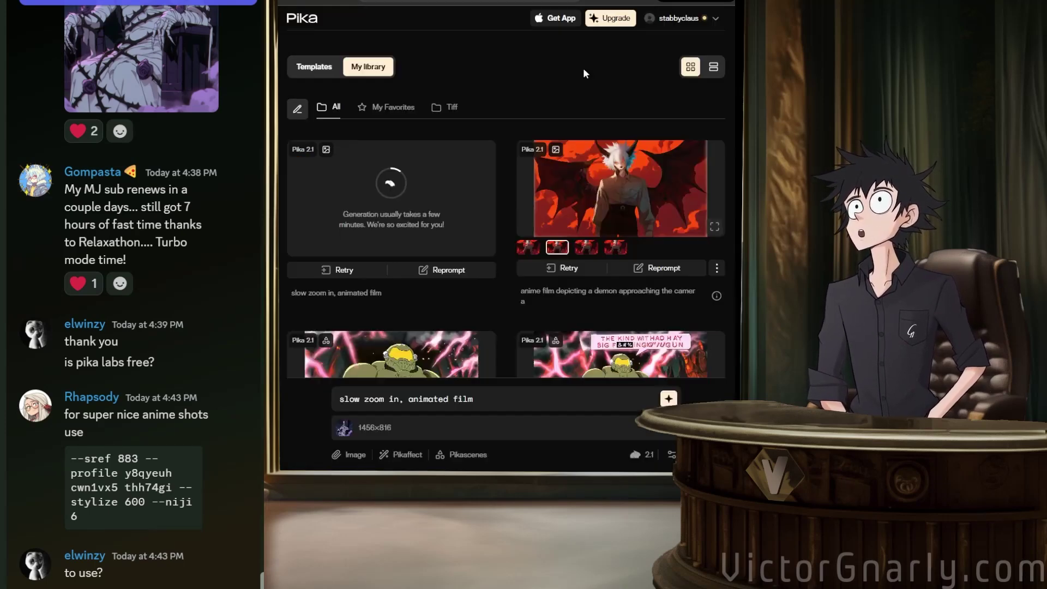
pyautogui.click(713, 226)
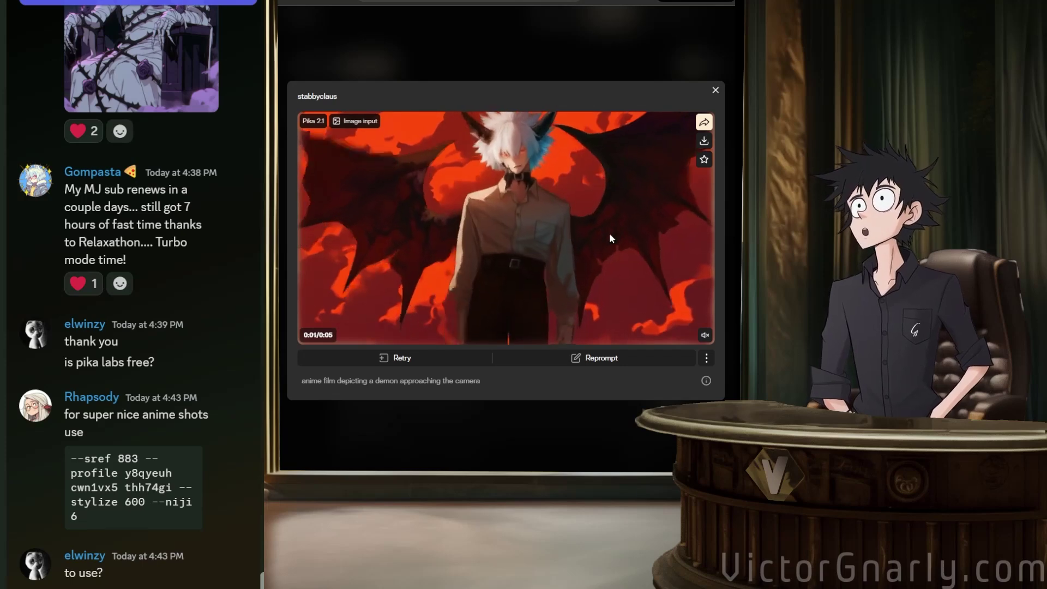
pyautogui.click(593, 72)
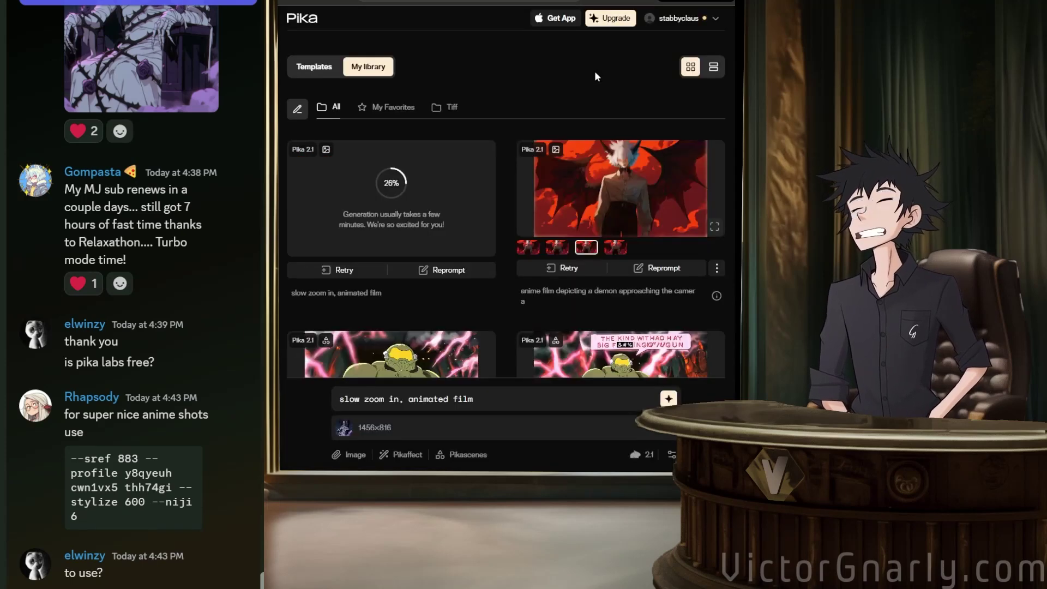
# Find the "Crawling out of a portal, animated horror film" clips in the library and view a vertical one enlarged.
pyautogui.scroll(-15, 571, 187)
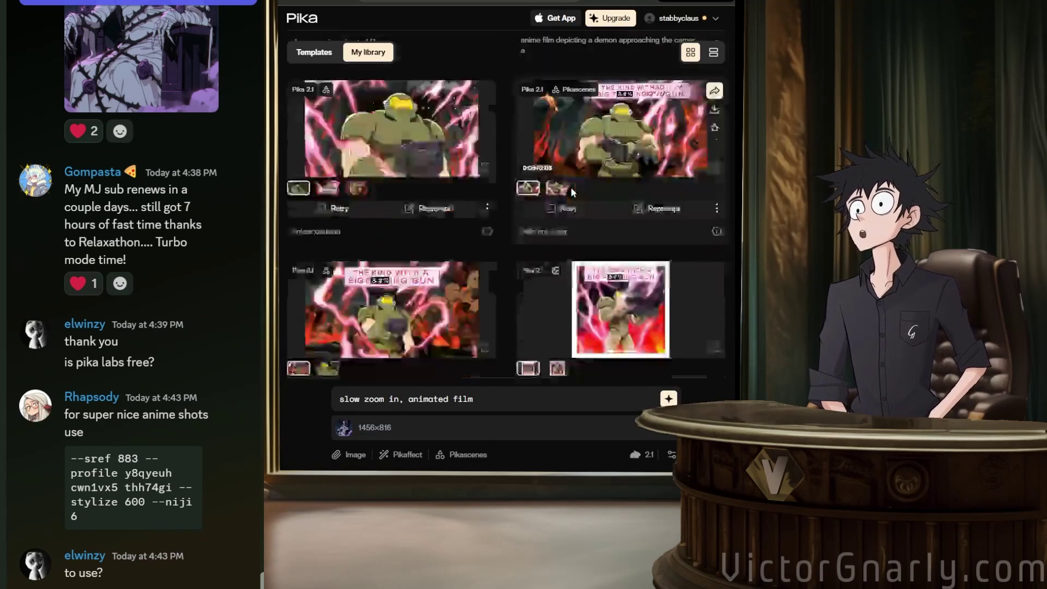
pyautogui.scroll(-10, 564, 234)
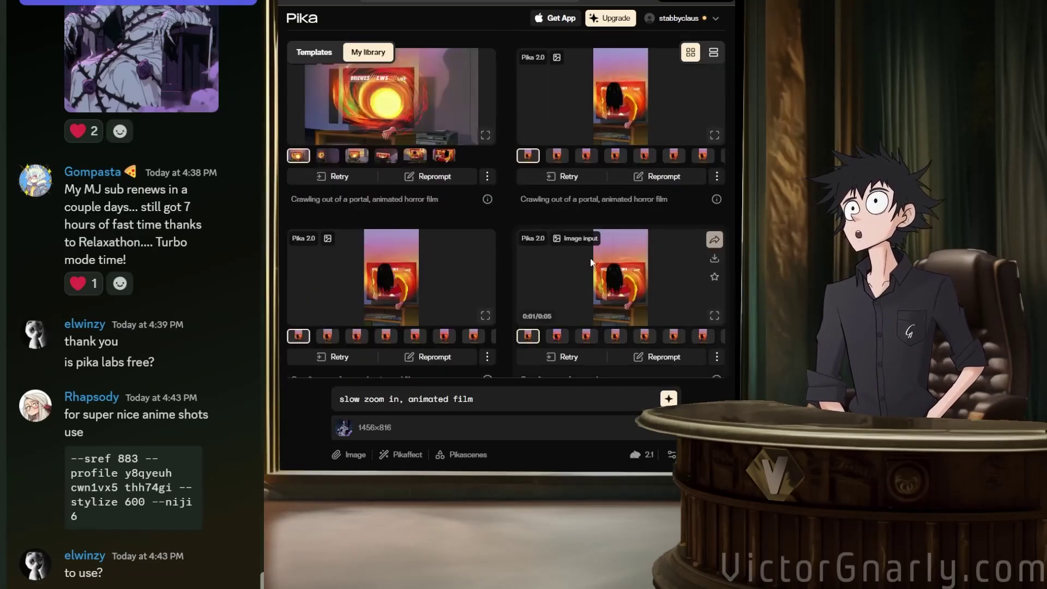
pyautogui.scroll(-3, 633, 234)
pyautogui.scroll(2, 658, 261)
pyautogui.scroll(2, 658, 260)
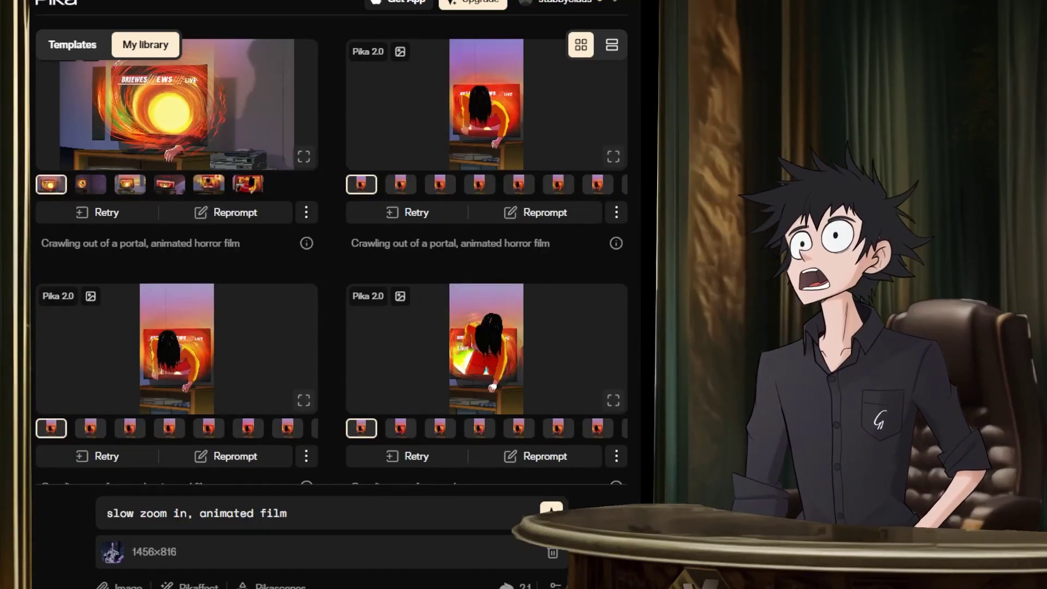
pyautogui.moveTo(174, 109)
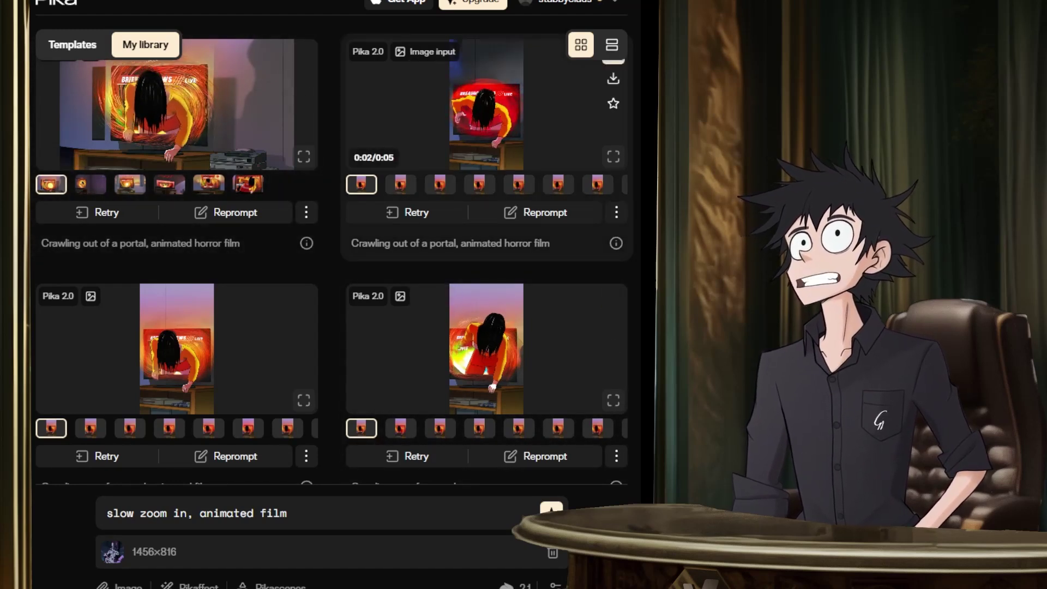
pyautogui.click(613, 156)
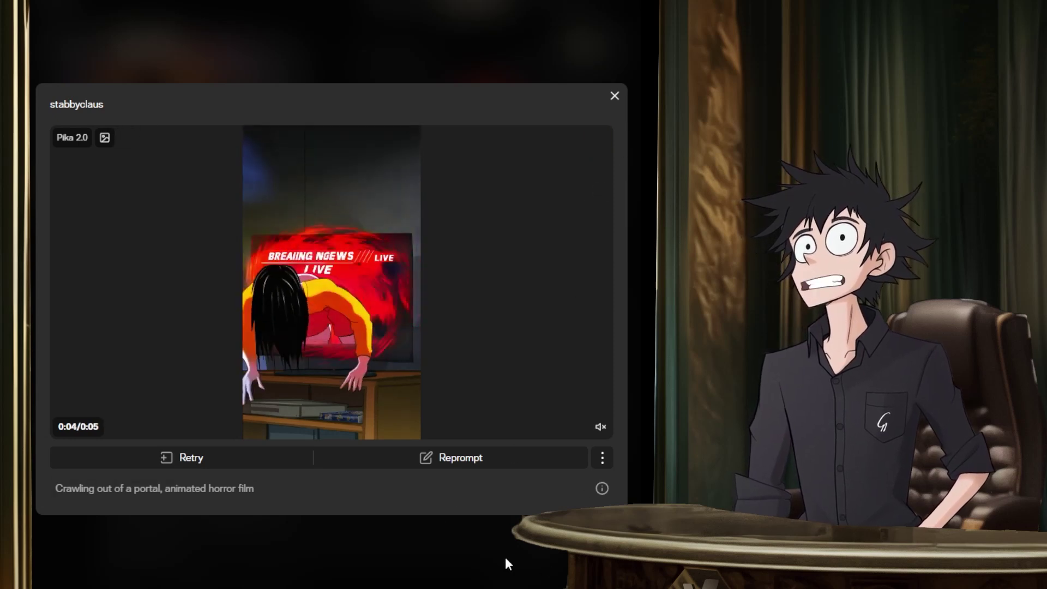
pyautogui.click(434, 527)
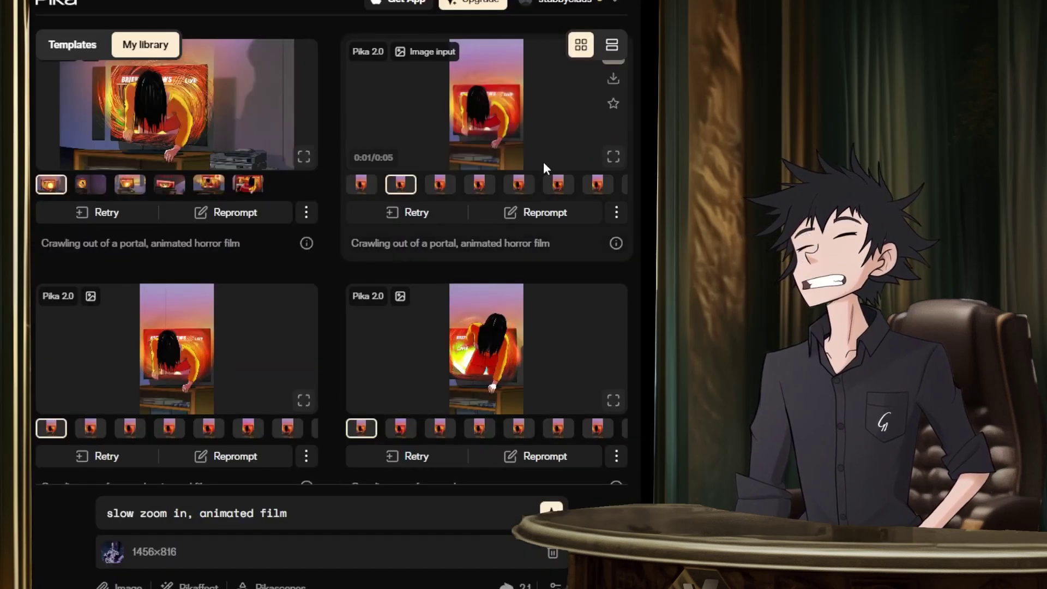
# Play further variations of the vertical portal horror clip enlarged.
pyautogui.click(613, 157)
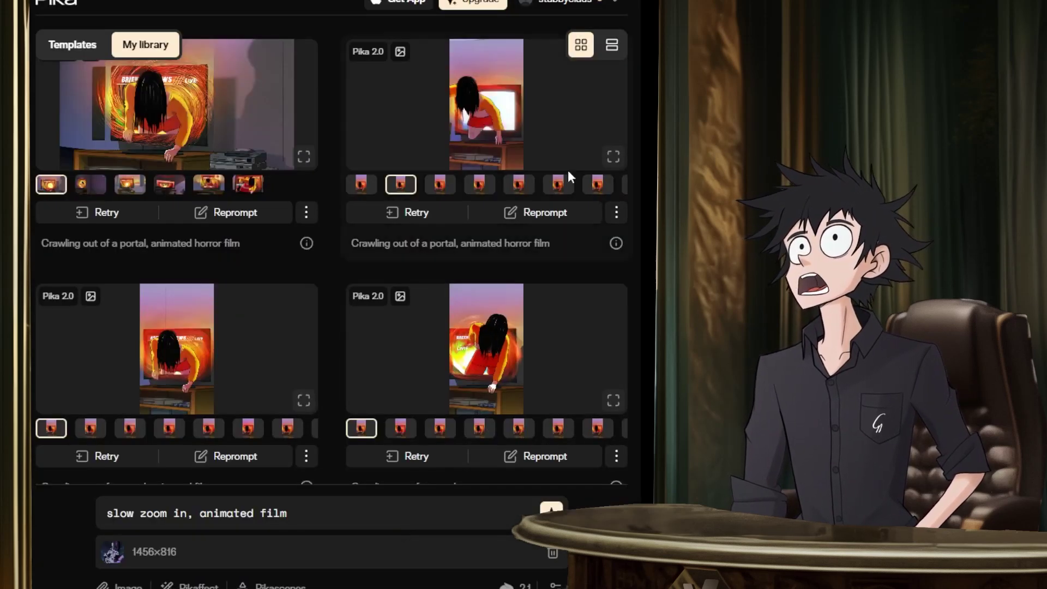
pyautogui.click(613, 158)
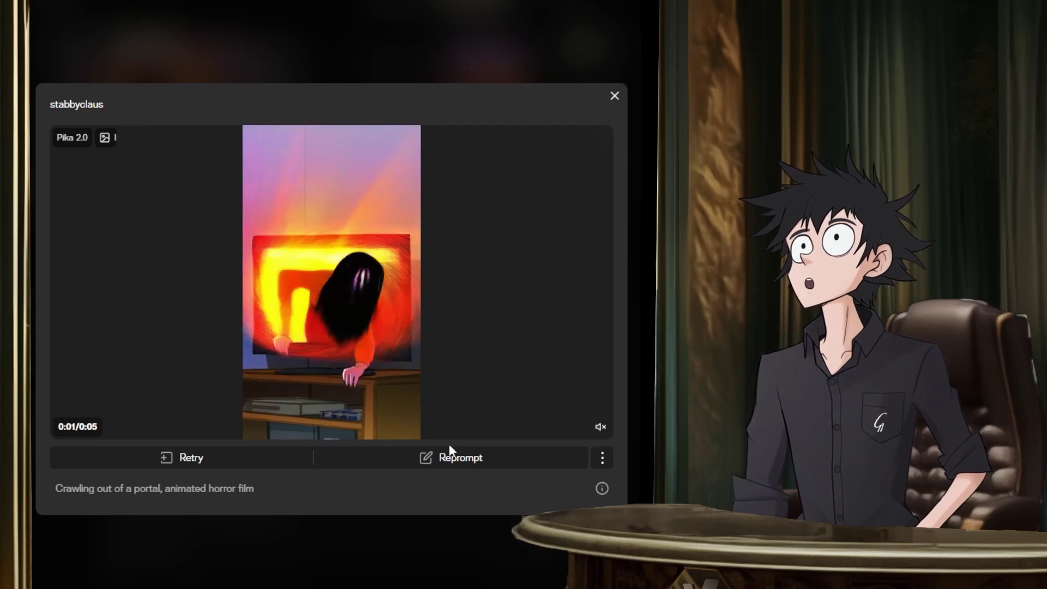
pyautogui.moveTo(434, 495)
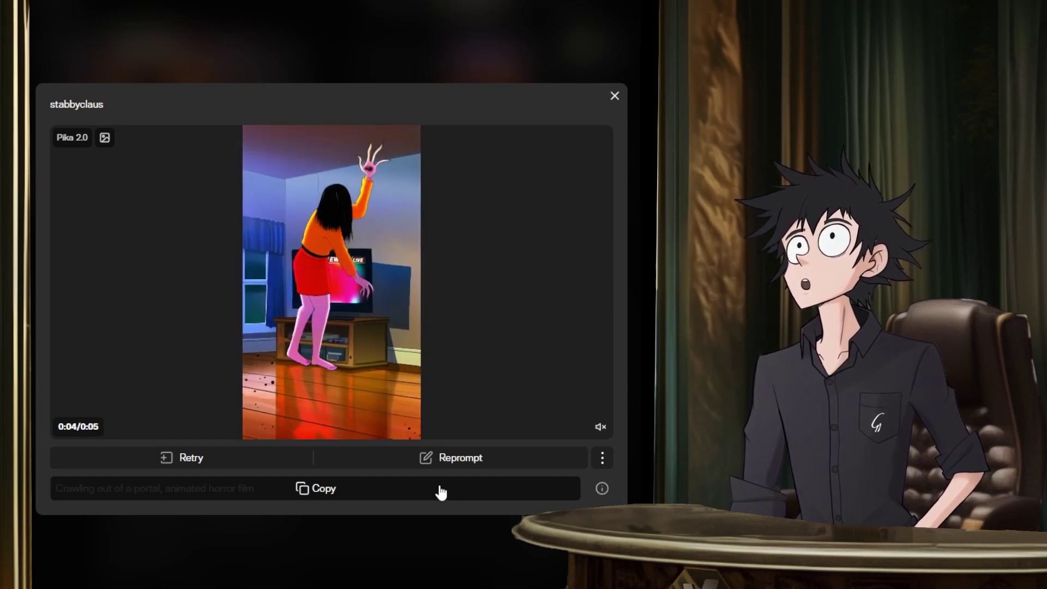
pyautogui.moveTo(503, 378)
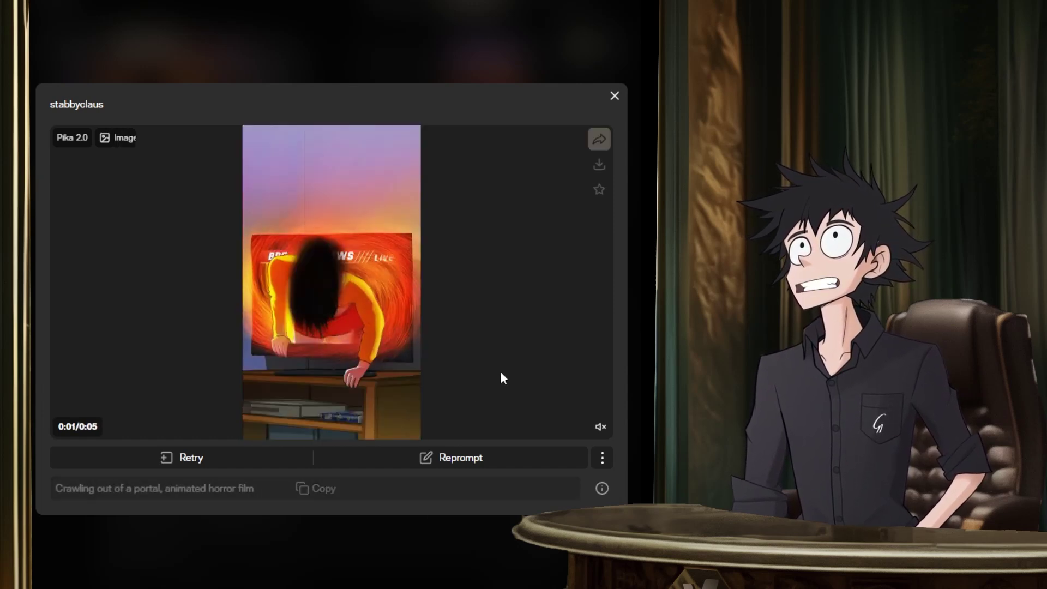
# Play the fourth and fifth variations of the portrait-format clip "Crawling out of a portal, animated horror film" enlarged.
pyautogui.click(614, 97)
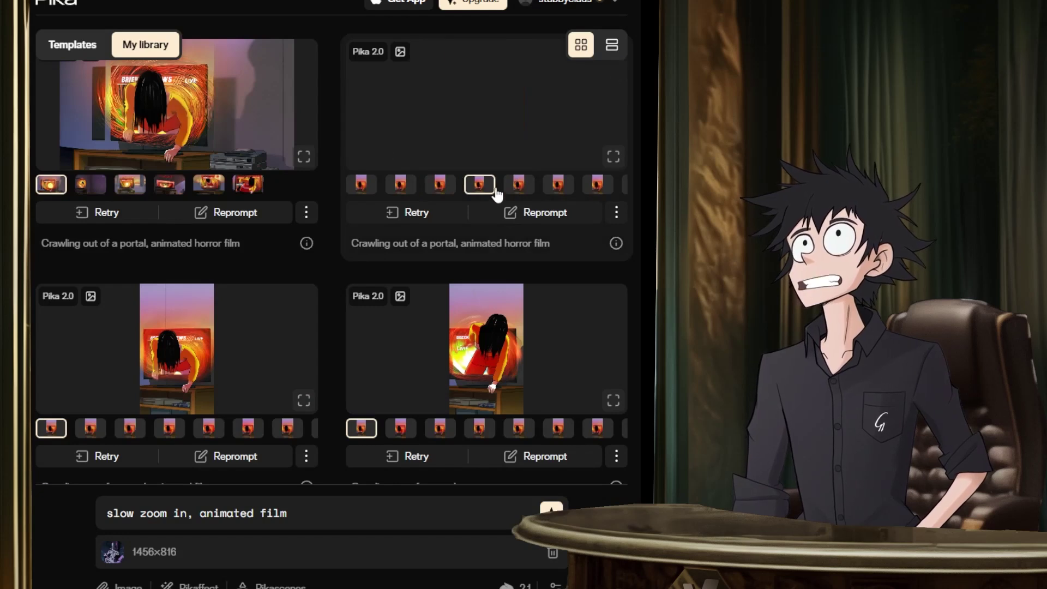
pyautogui.click(613, 157)
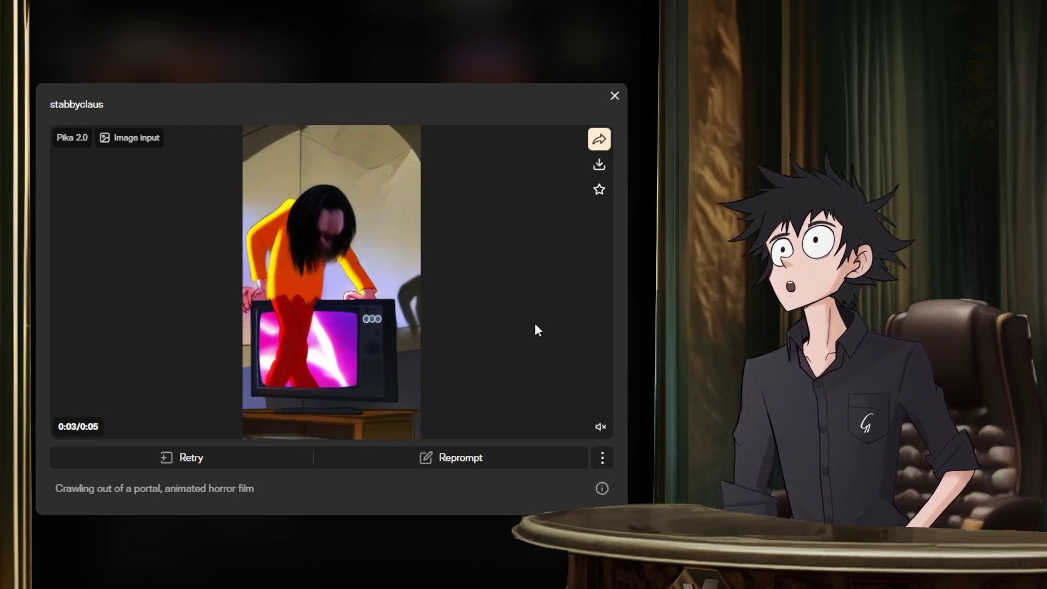
pyautogui.click(495, 43)
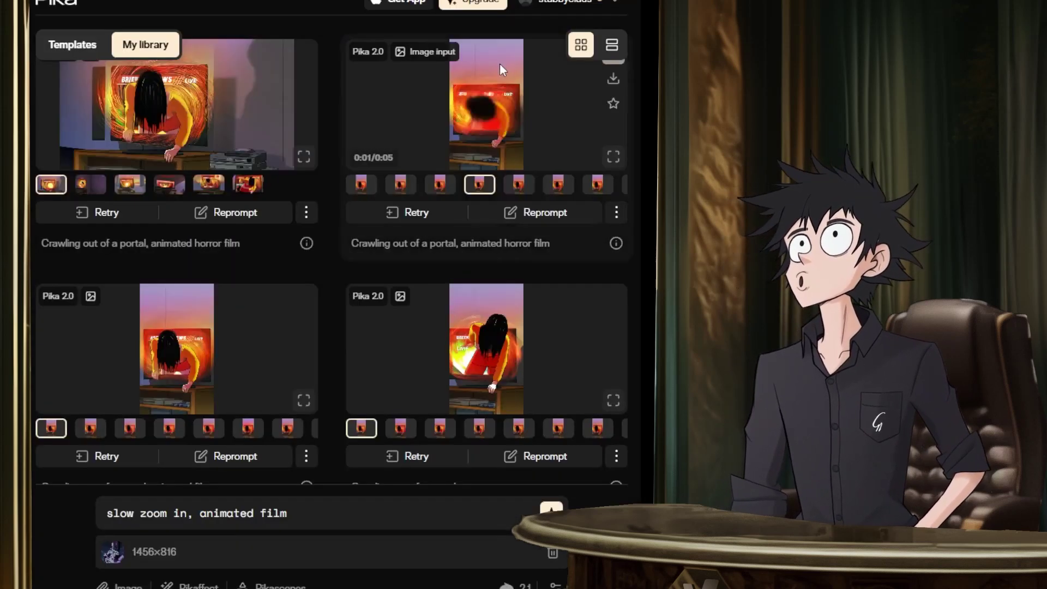
pyautogui.click(520, 186)
pyautogui.click(611, 158)
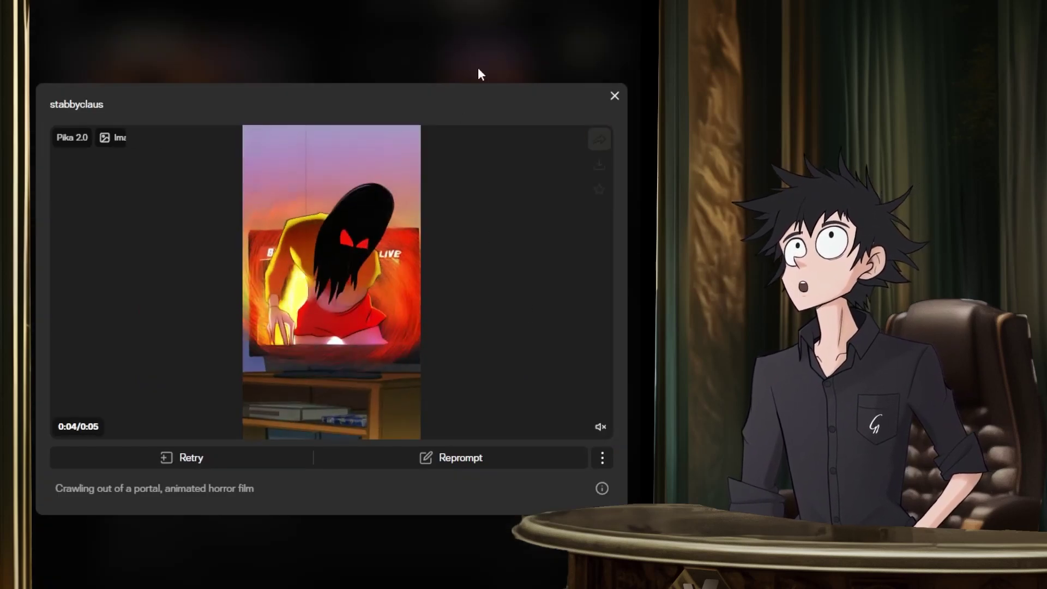
pyautogui.click(496, 62)
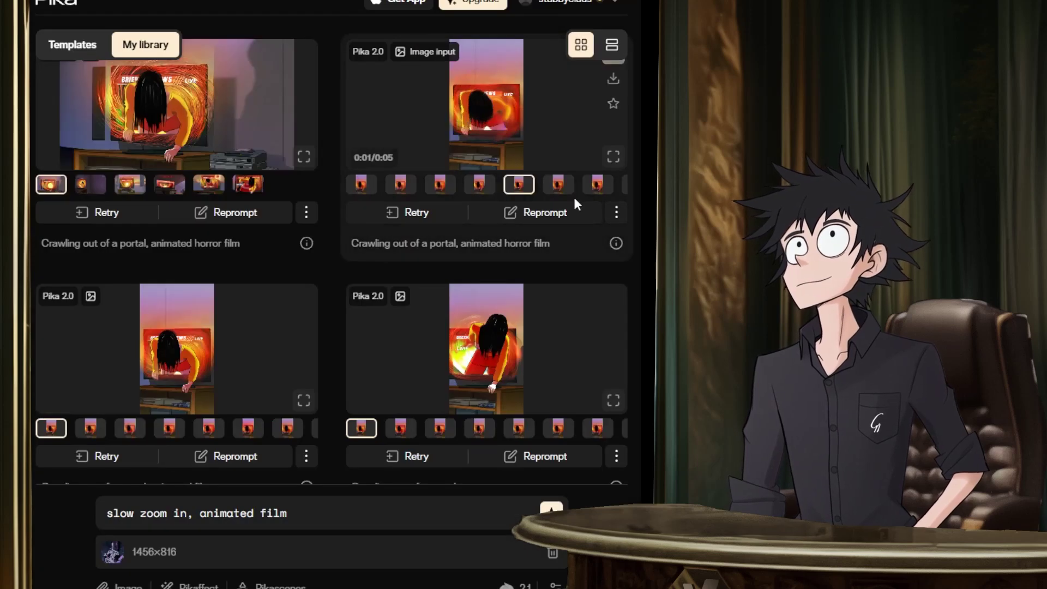
# Review the sixth through eighth variations of the portrait-format "Crawling out of a portal, animated horror film" clip enlarged.
pyautogui.click(559, 185)
pyautogui.click(613, 157)
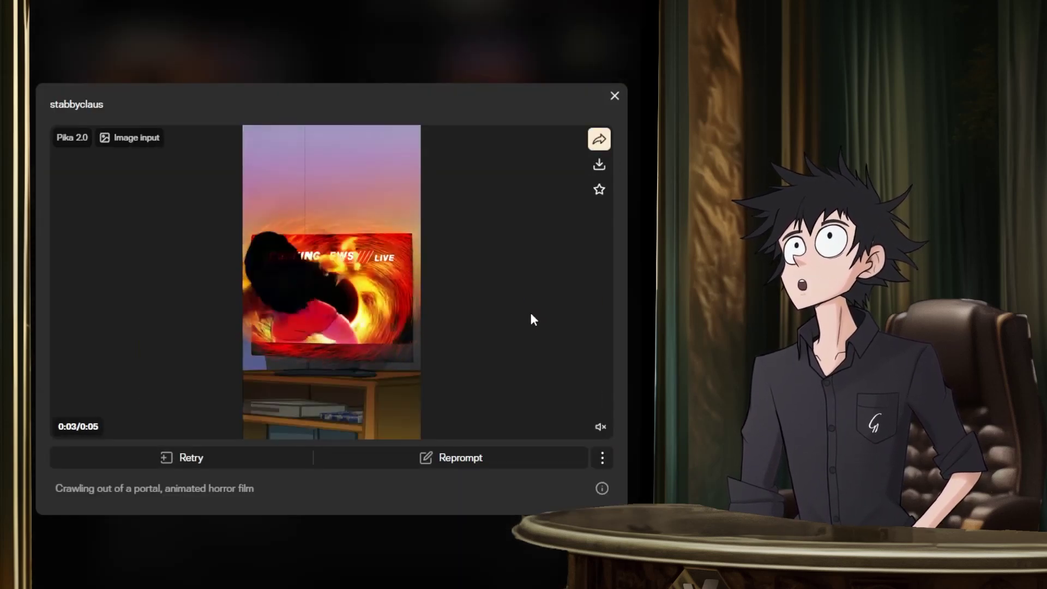
pyautogui.click(519, 60)
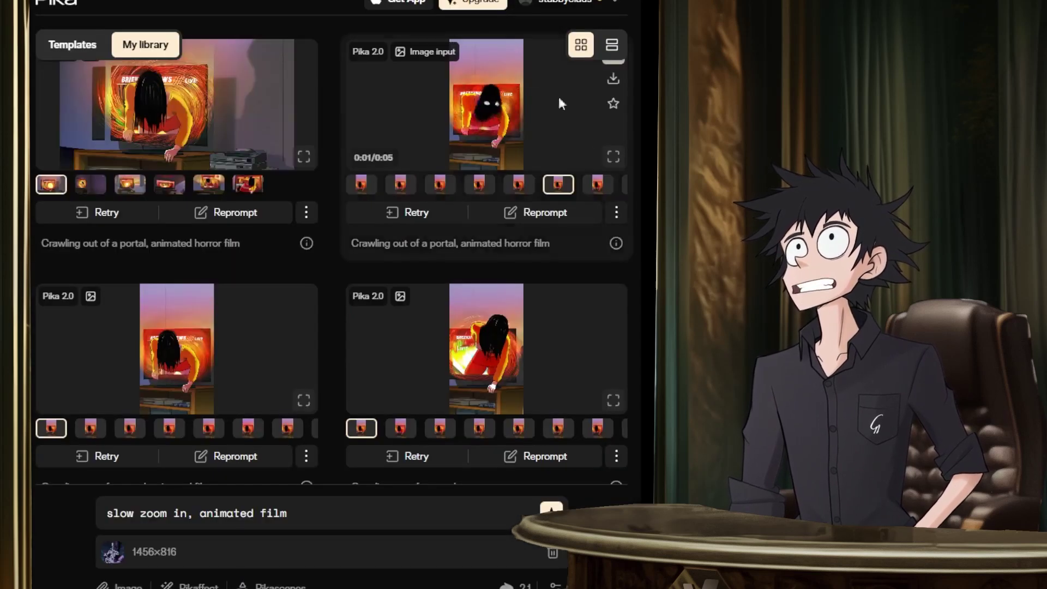
pyautogui.click(612, 163)
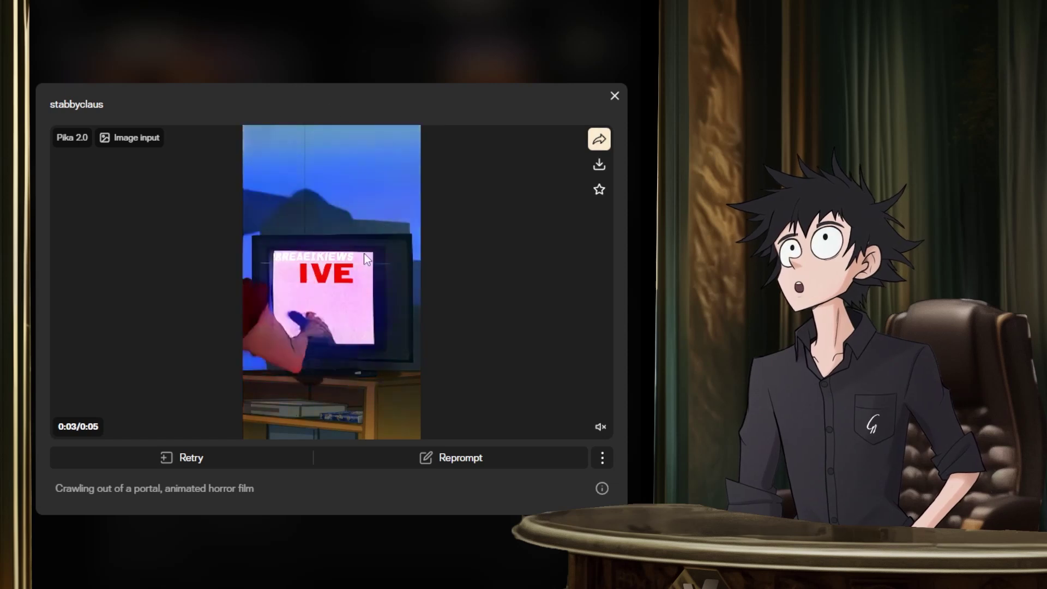
pyautogui.click(506, 46)
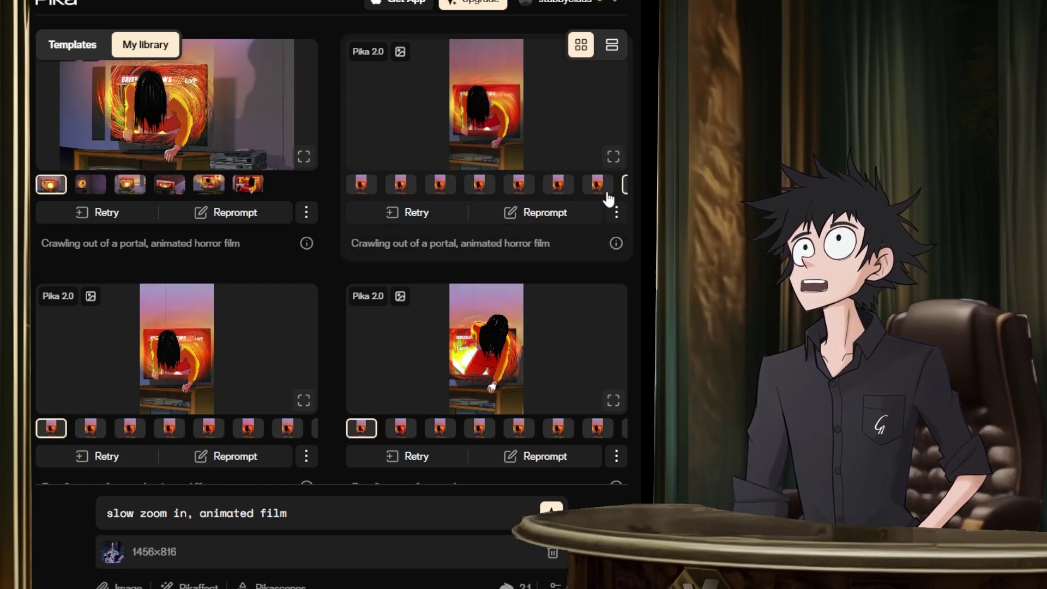
pyautogui.click(612, 159)
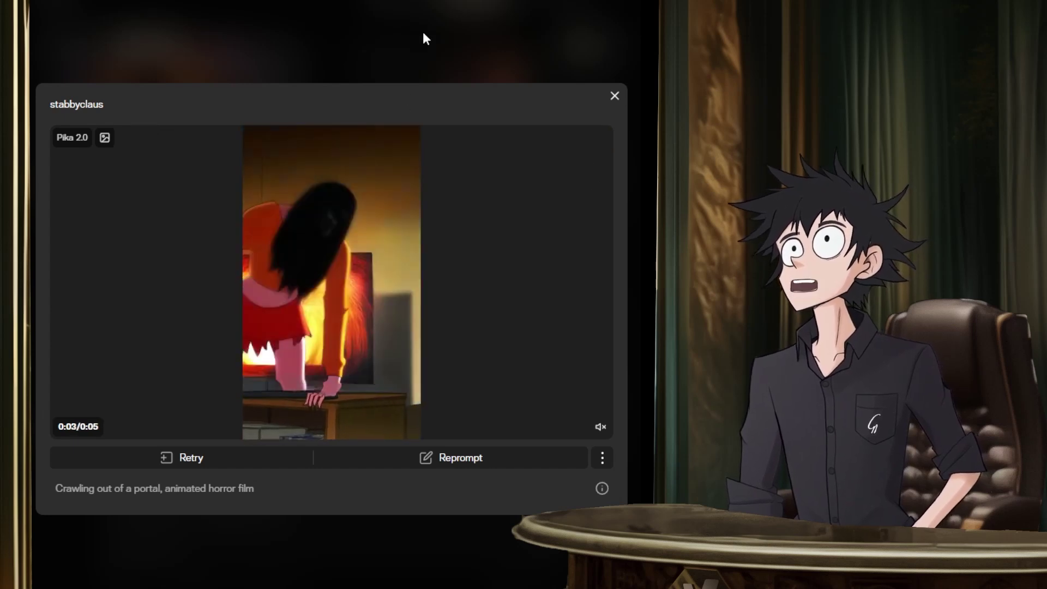
pyautogui.click(426, 73)
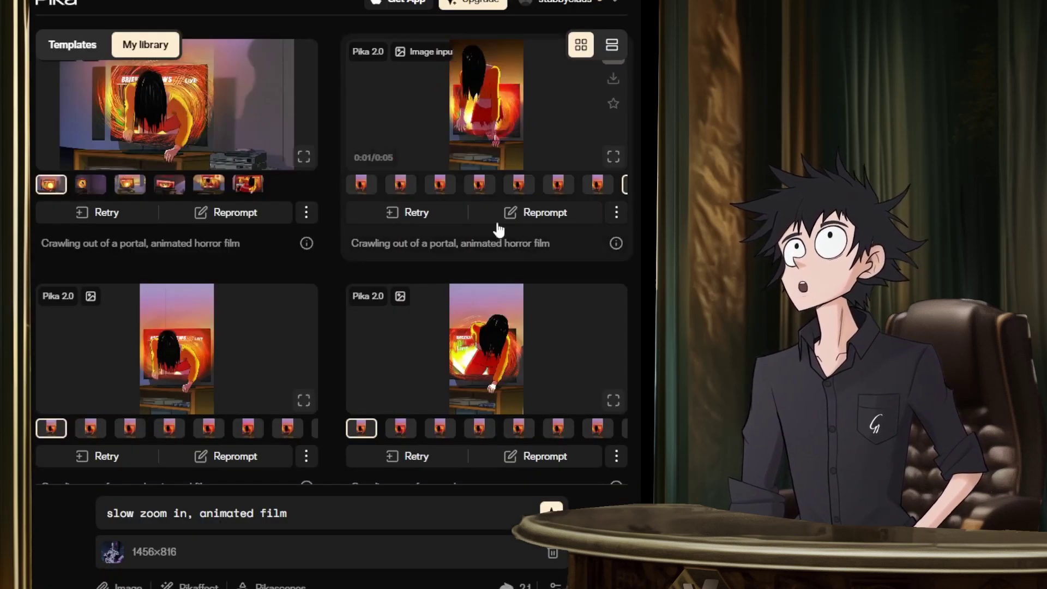
# Play the first three variations of the "Crawling out of a portal, animated film" clip one after another, enlarged.
pyautogui.click(299, 399)
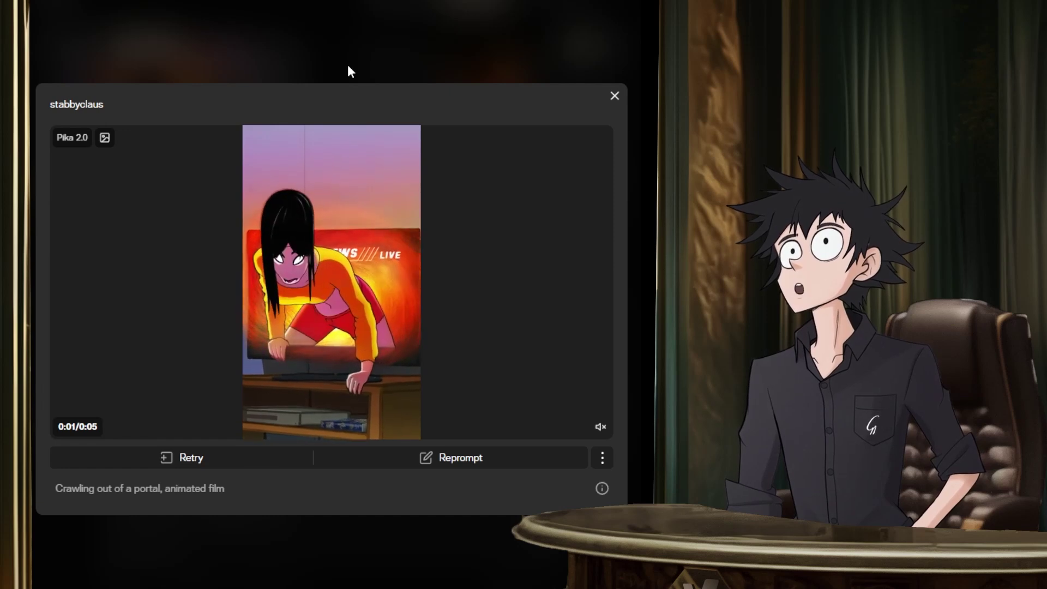
pyautogui.click(350, 64)
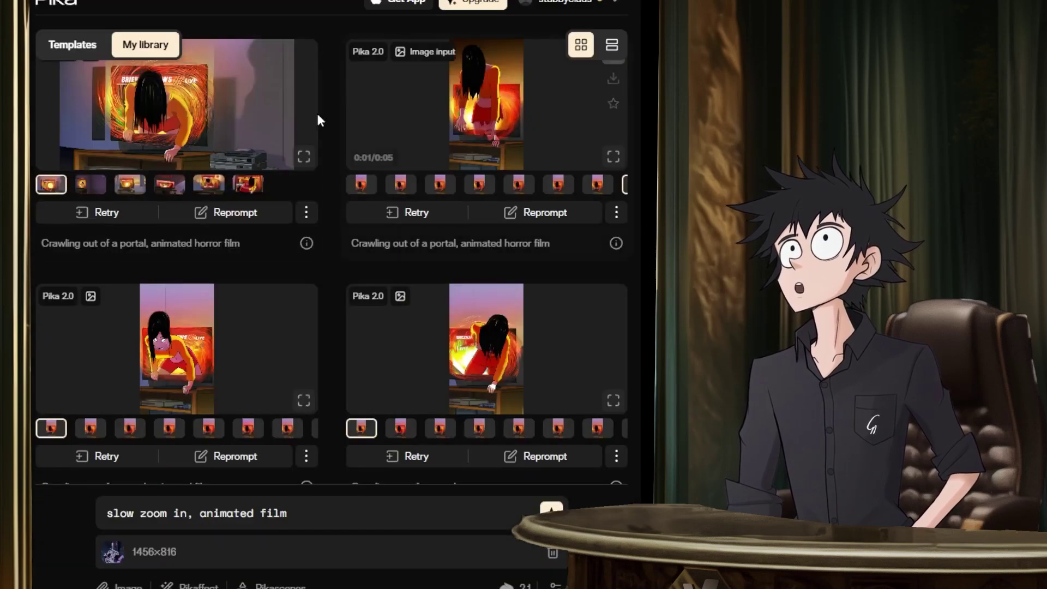
pyautogui.click(98, 435)
pyautogui.click(303, 400)
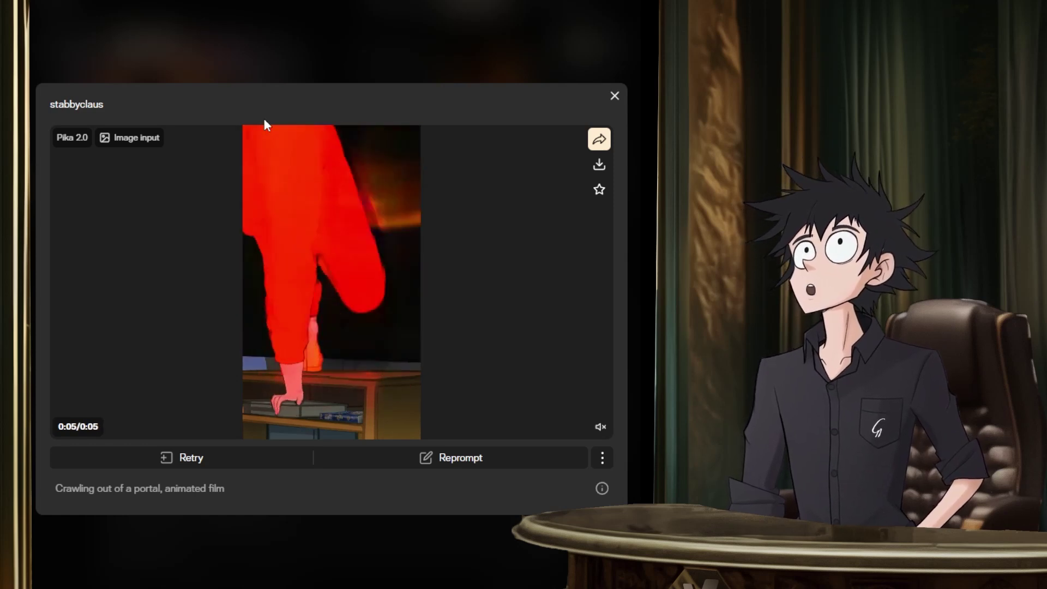
pyautogui.click(260, 72)
pyautogui.click(139, 430)
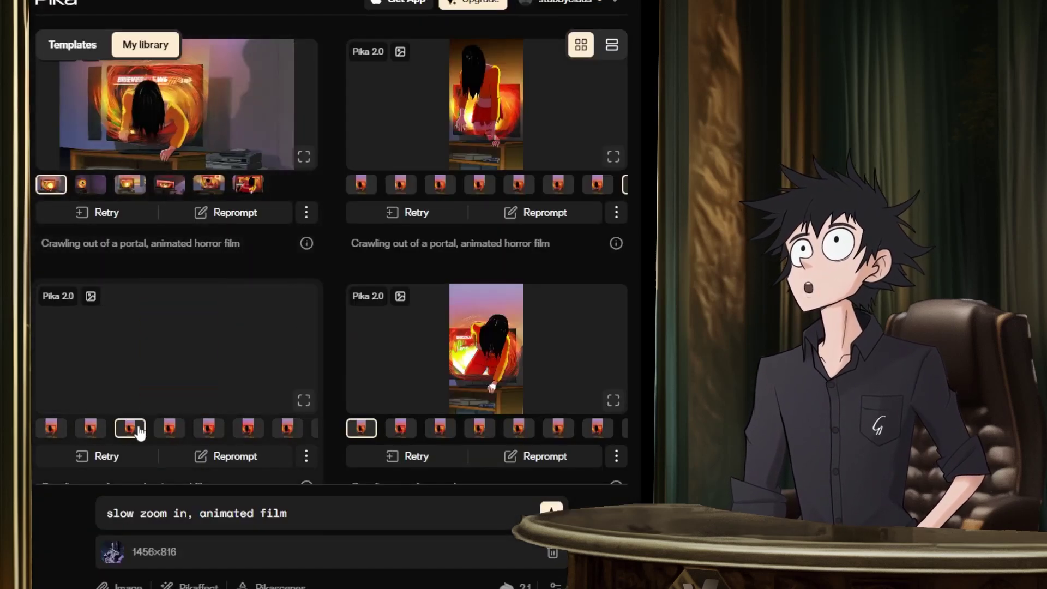
pyautogui.click(304, 402)
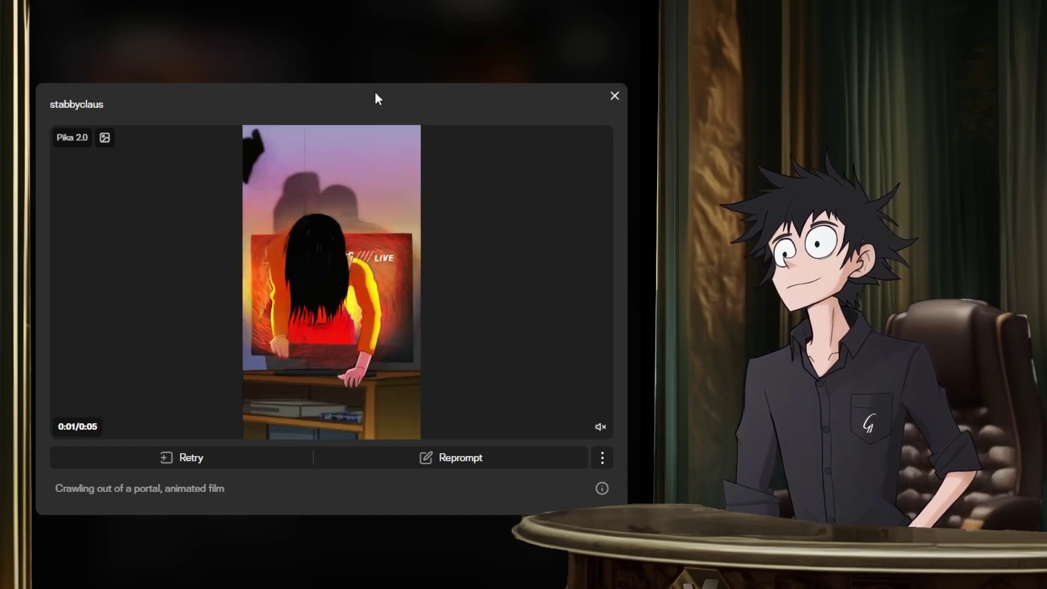
pyautogui.click(614, 97)
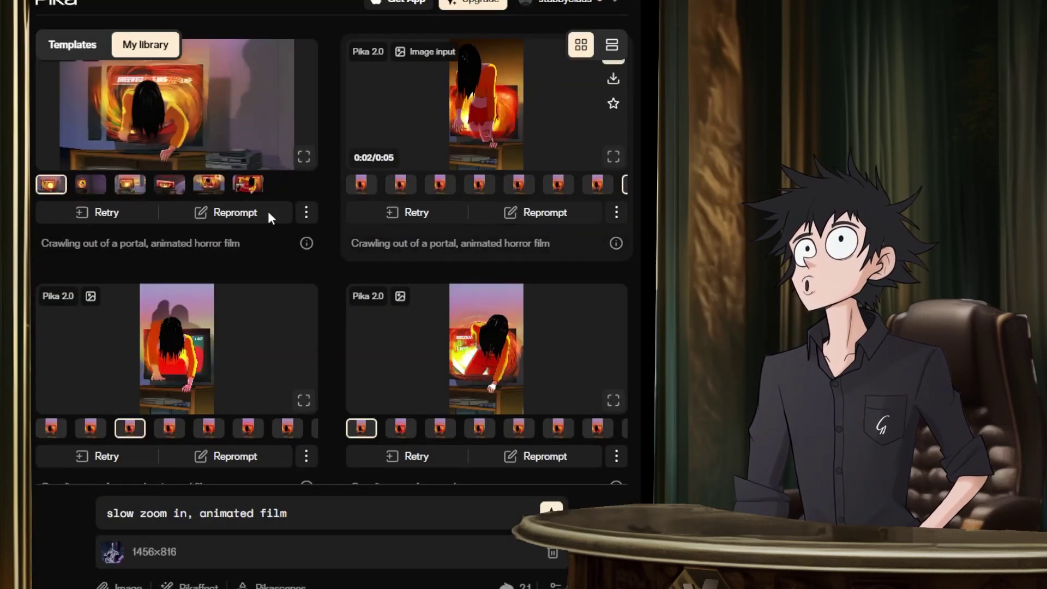
# Review the further variations of "Crawling out of a portal, animated film" enlarged, from the fourth onward.
pyautogui.click(302, 403)
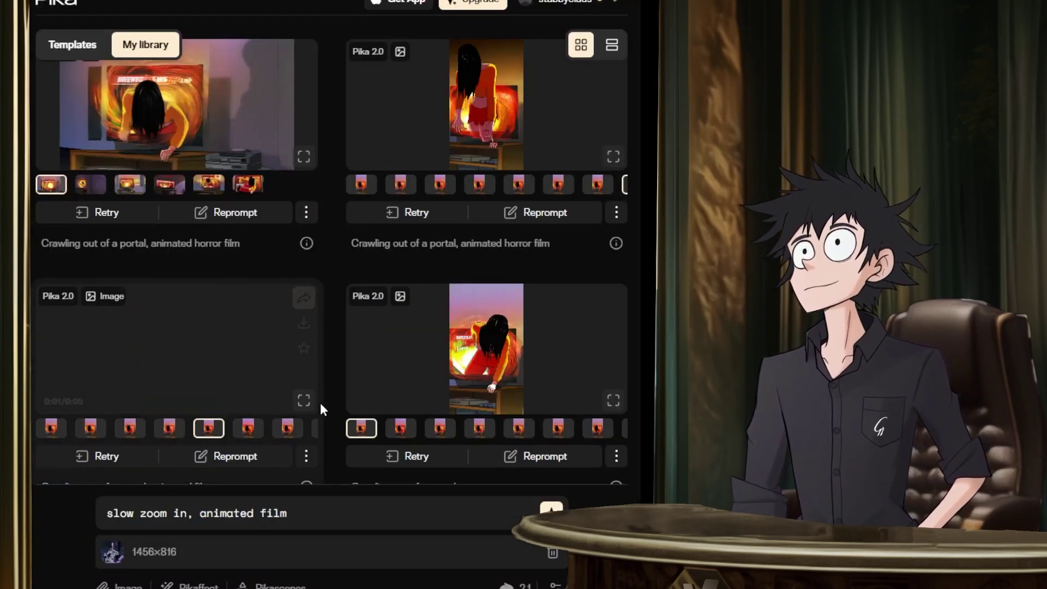
pyautogui.click(305, 400)
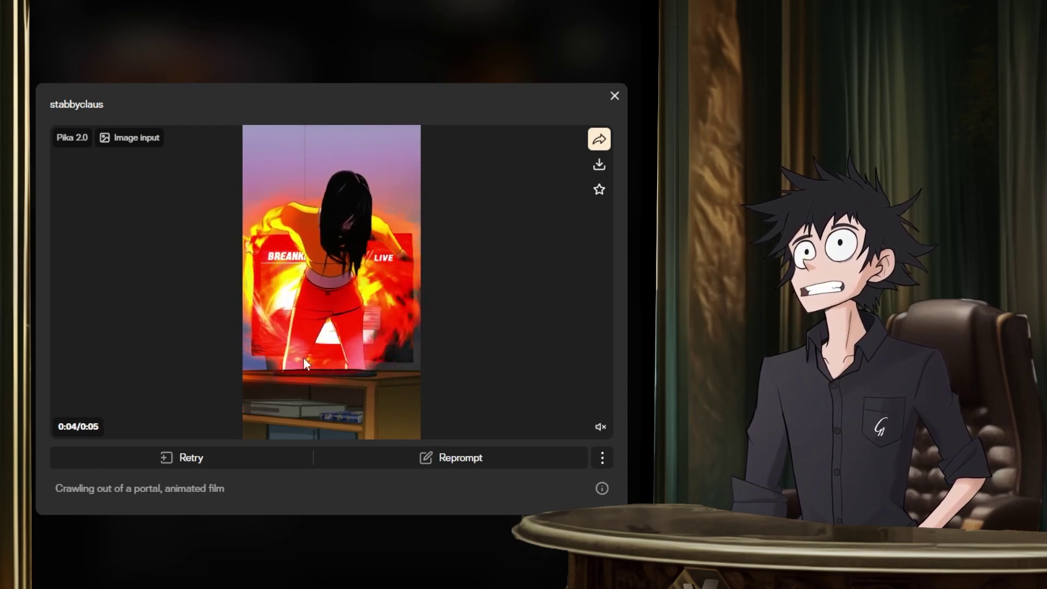
pyautogui.click(351, 42)
pyautogui.click(307, 403)
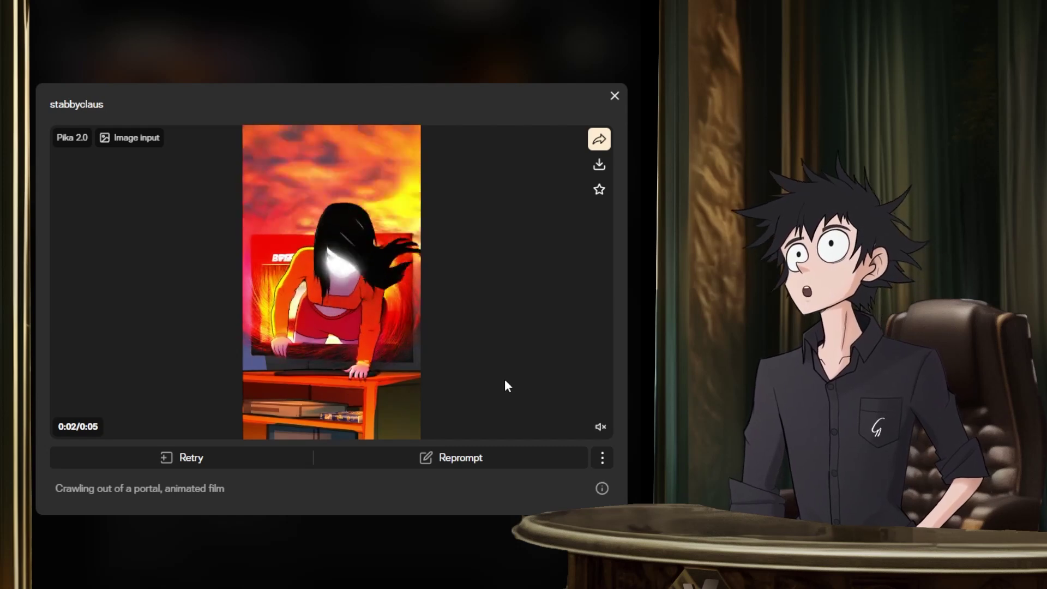
pyautogui.click(614, 96)
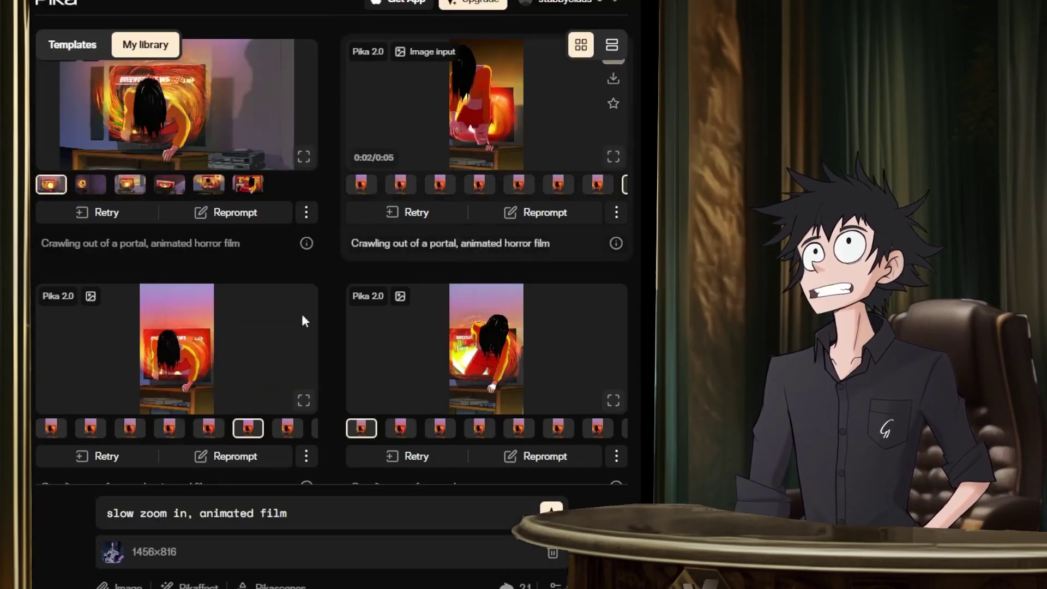
pyautogui.click(305, 402)
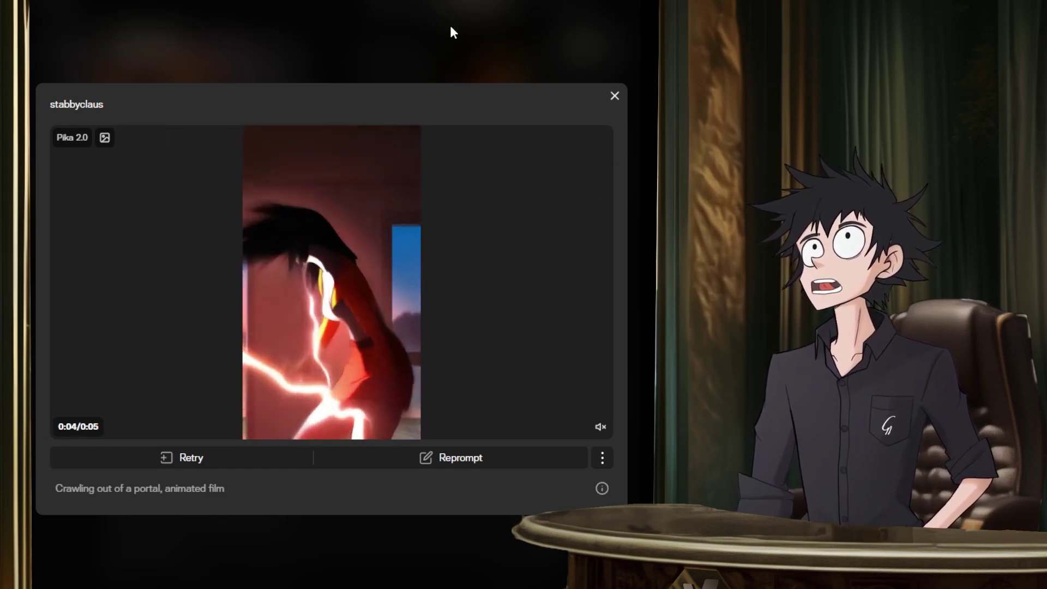
pyautogui.click(450, 25)
# Return to the newest generations in the library and play the enthroned mummy clip "slow zoom in, animated film" enlarged.
pyautogui.scroll(15, 319, 201)
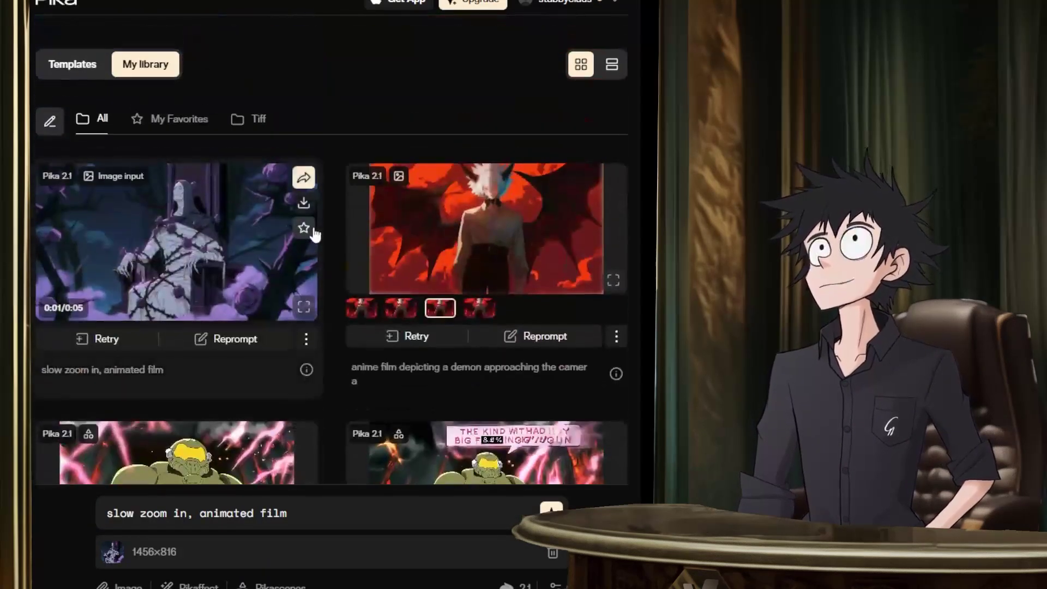
pyautogui.click(304, 307)
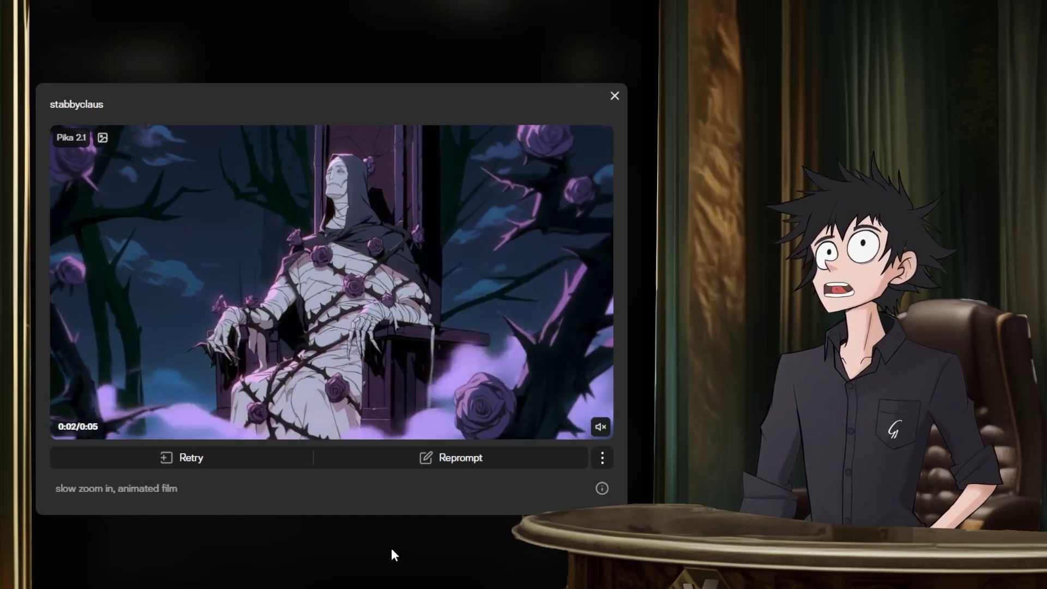
pyautogui.moveTo(339, 247)
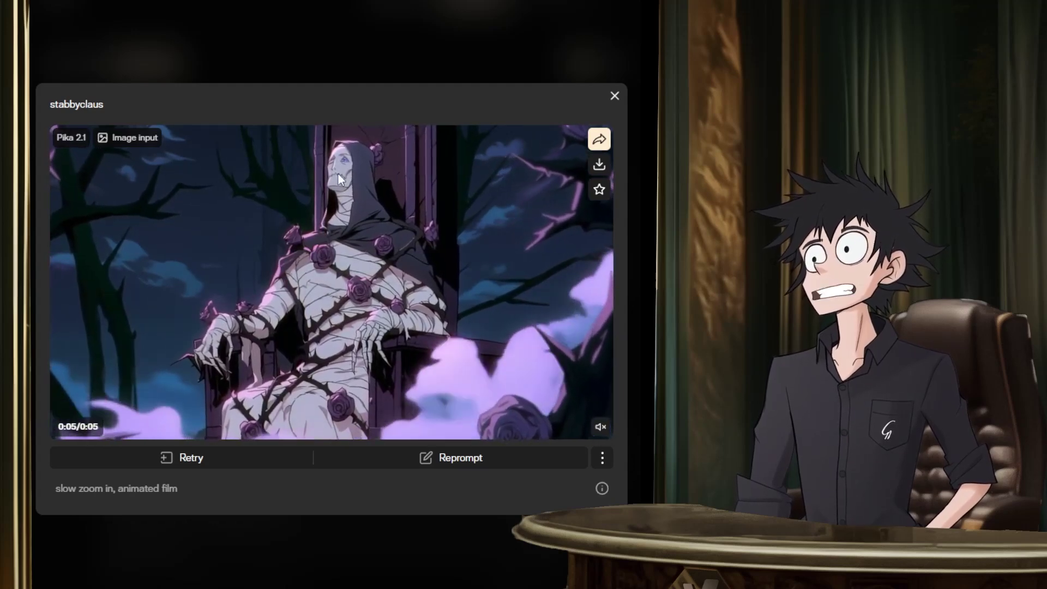
# Switch to Discord and look through the recent Midjourney results in the vc-create channel, including the mummy-on-a-throne images.
pyautogui.click(362, 523)
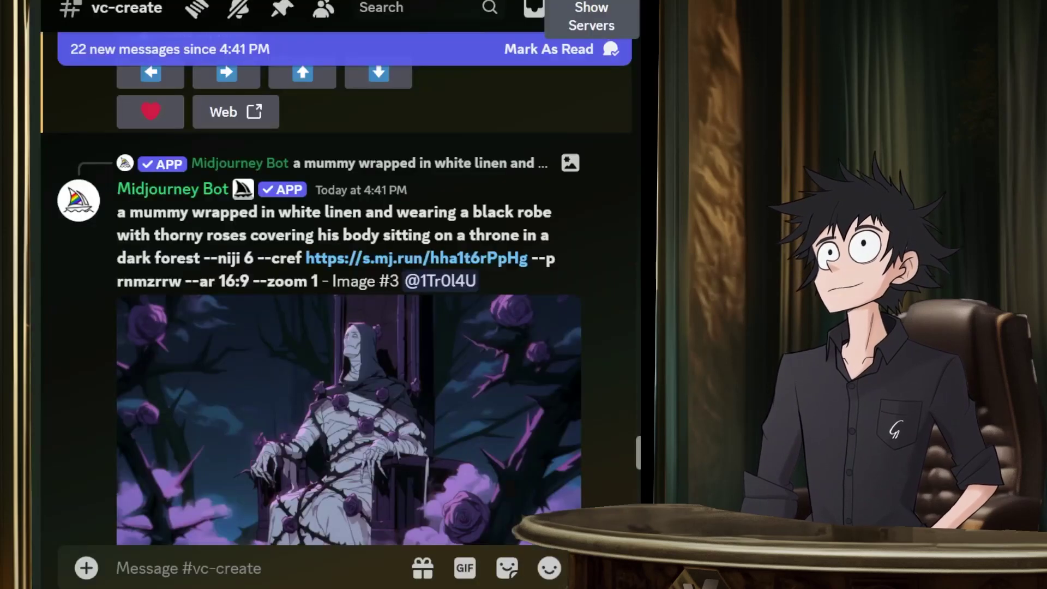
pyautogui.scroll(-8, 407, 490)
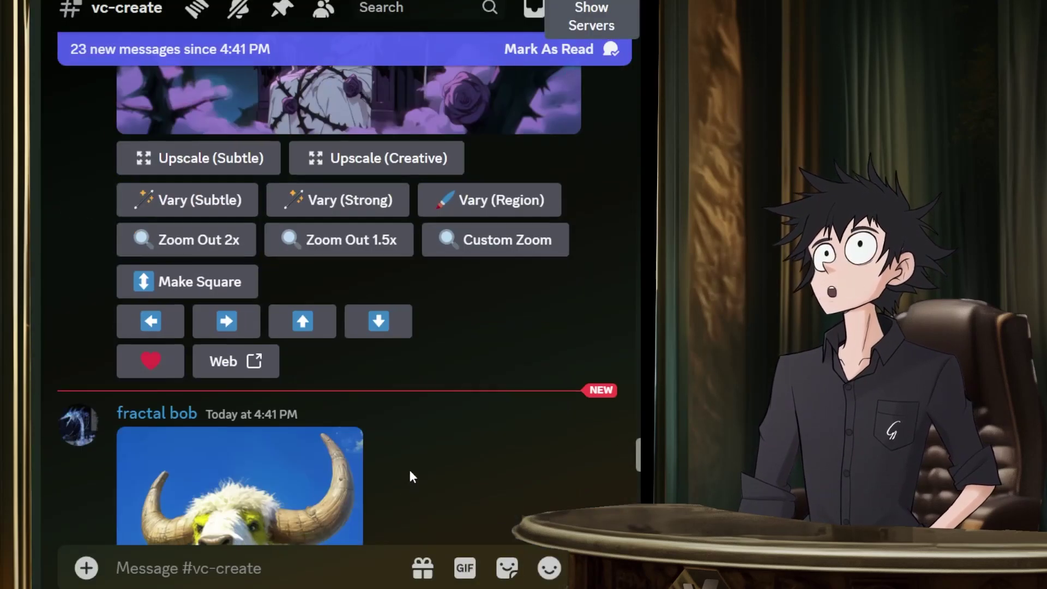
pyautogui.scroll(-15, 409, 476)
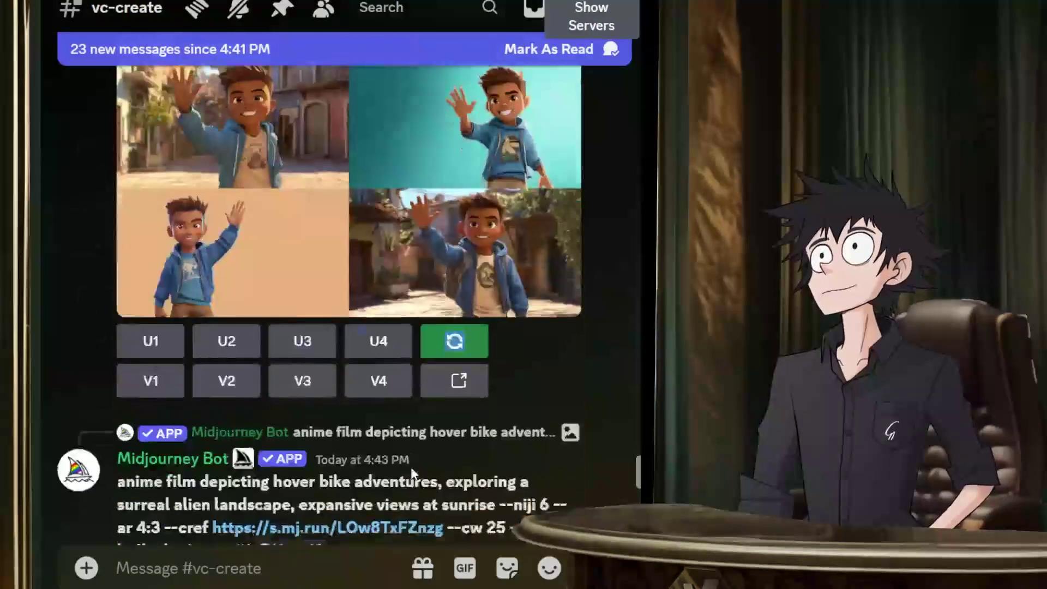
pyautogui.scroll(-20, 411, 472)
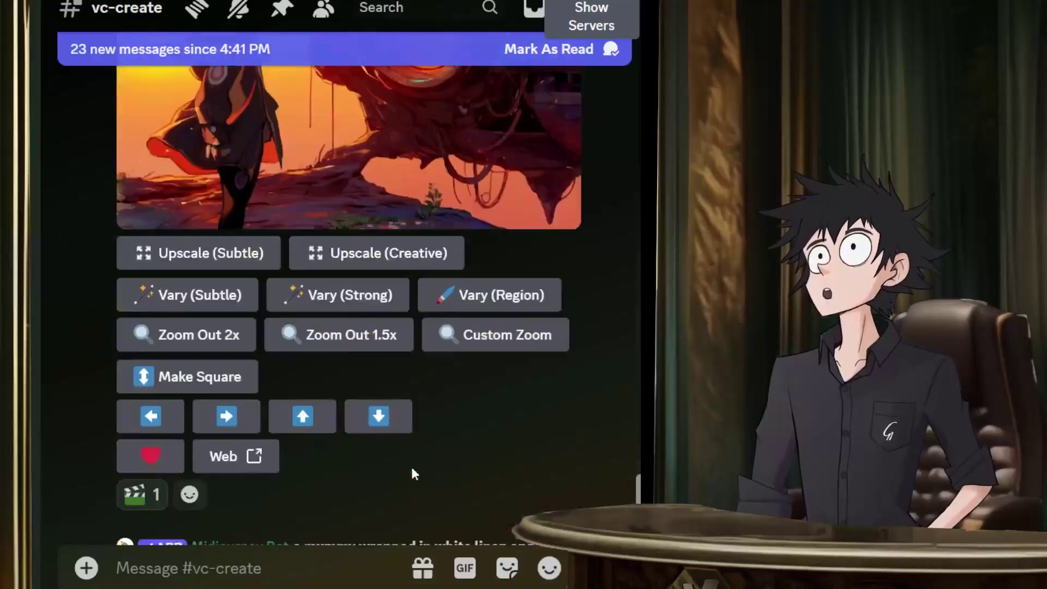
pyautogui.scroll(-10, 413, 466)
pyautogui.scroll(10, 413, 467)
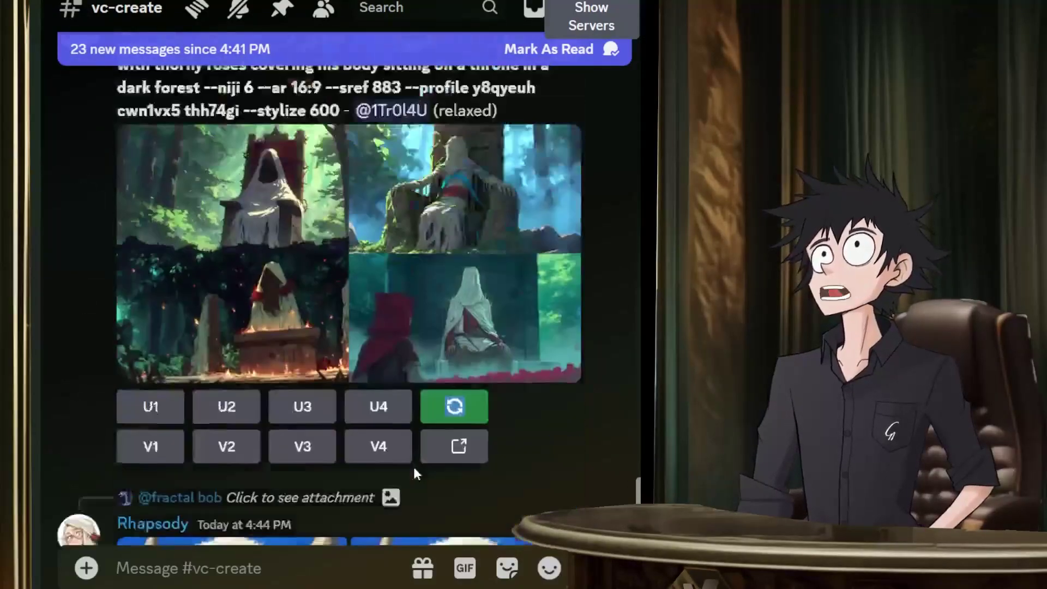
# Play both posted videos of the yellow-furred horned beast enlarged, then replay the first one and close it.
pyautogui.scroll(-6, 413, 469)
pyautogui.click(228, 292)
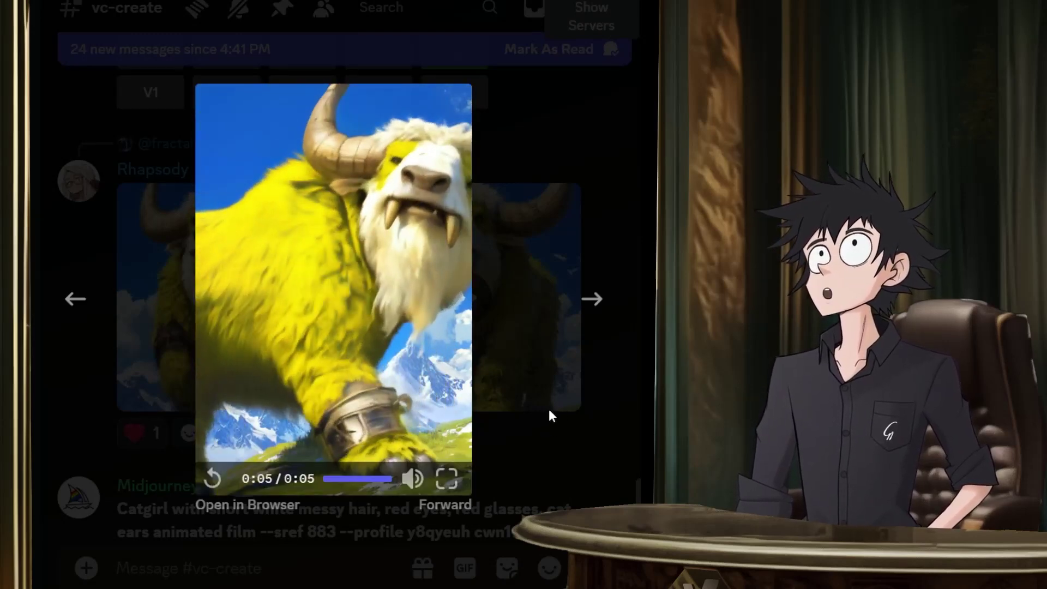
pyautogui.click(561, 427)
pyautogui.click(570, 399)
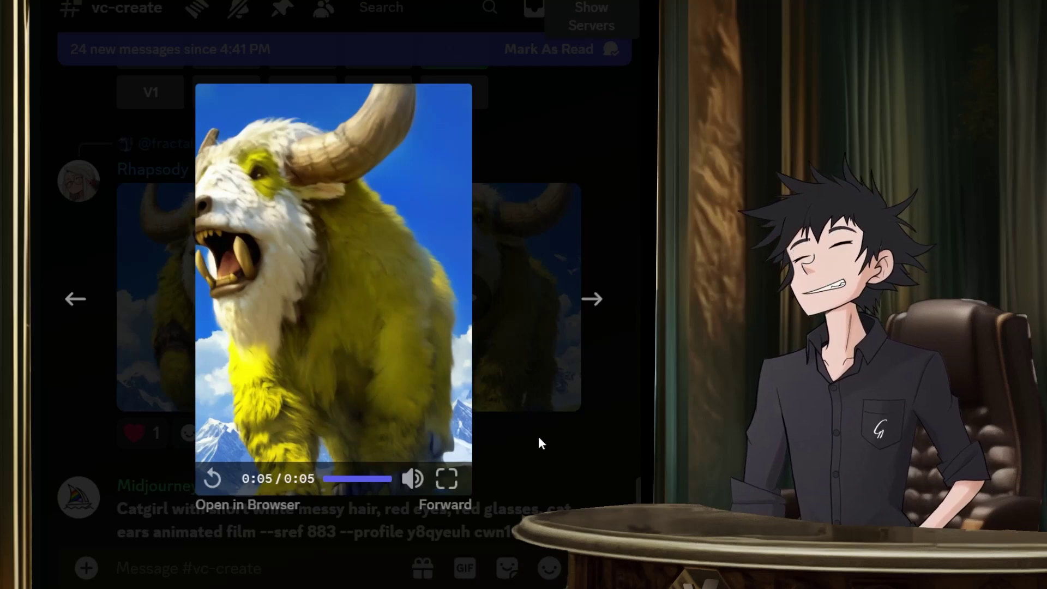
pyautogui.click(509, 414)
pyautogui.click(252, 299)
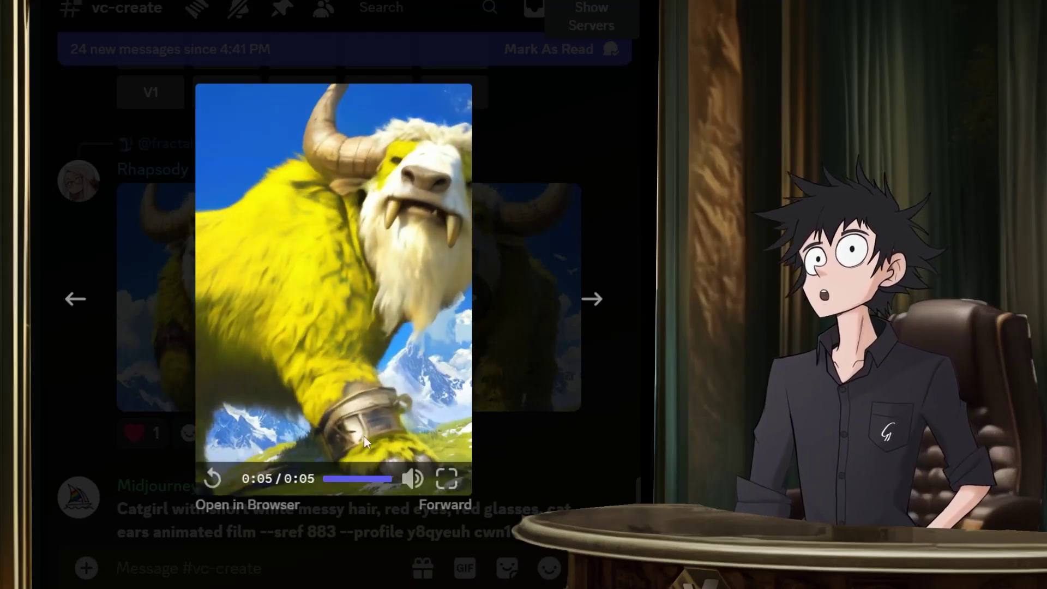
pyautogui.click(568, 469)
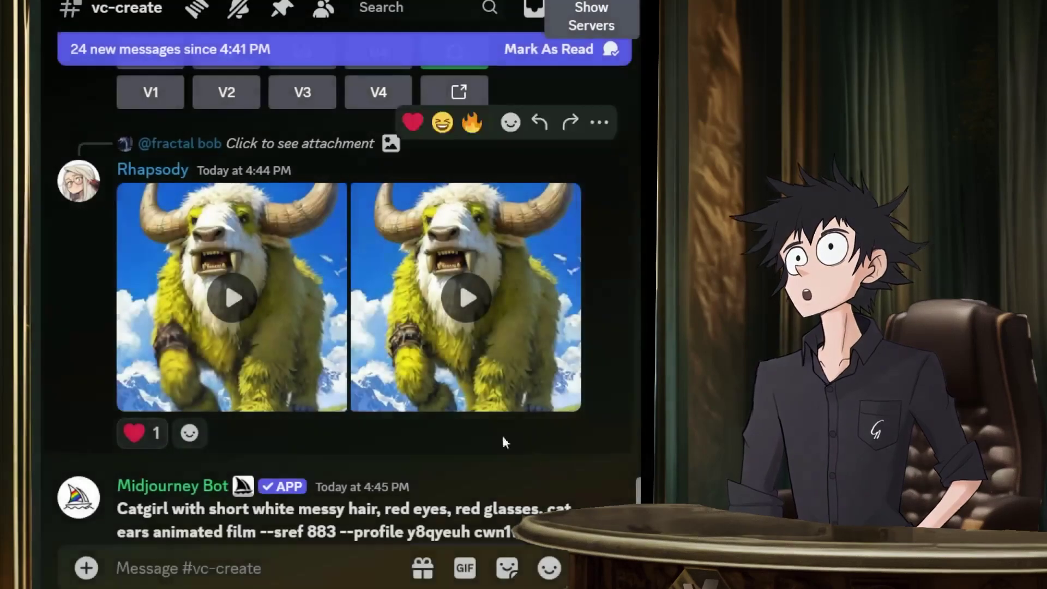
# Look through the following catgirl and mummy-on-a-throne image grids in vc-create, and bring up the Prompt Battle event post in the other chat.
pyautogui.scroll(-3, 323, 352)
pyautogui.scroll(-10, 323, 351)
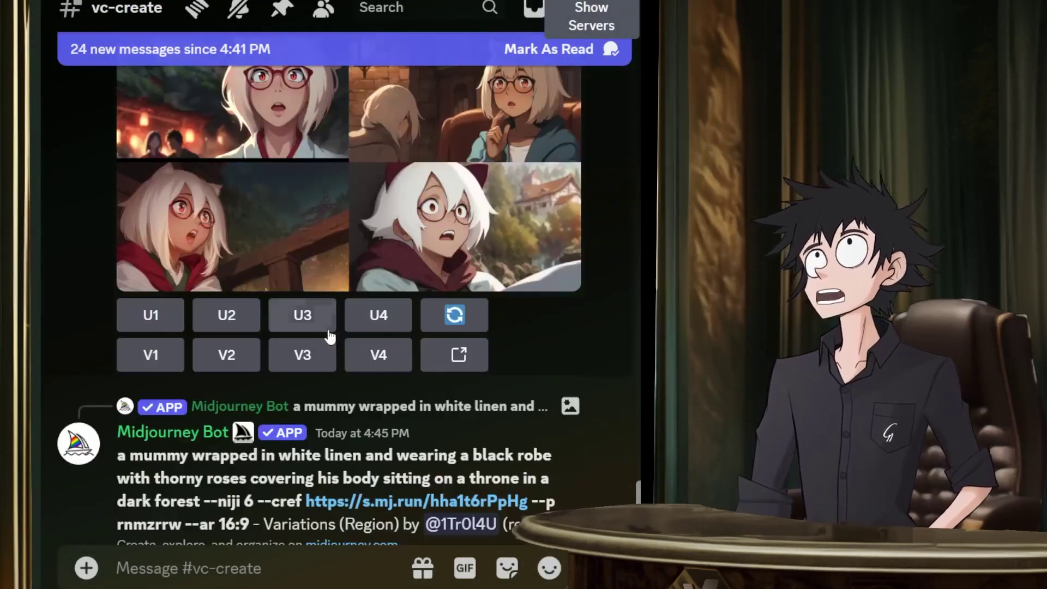
pyautogui.scroll(8, 328, 330)
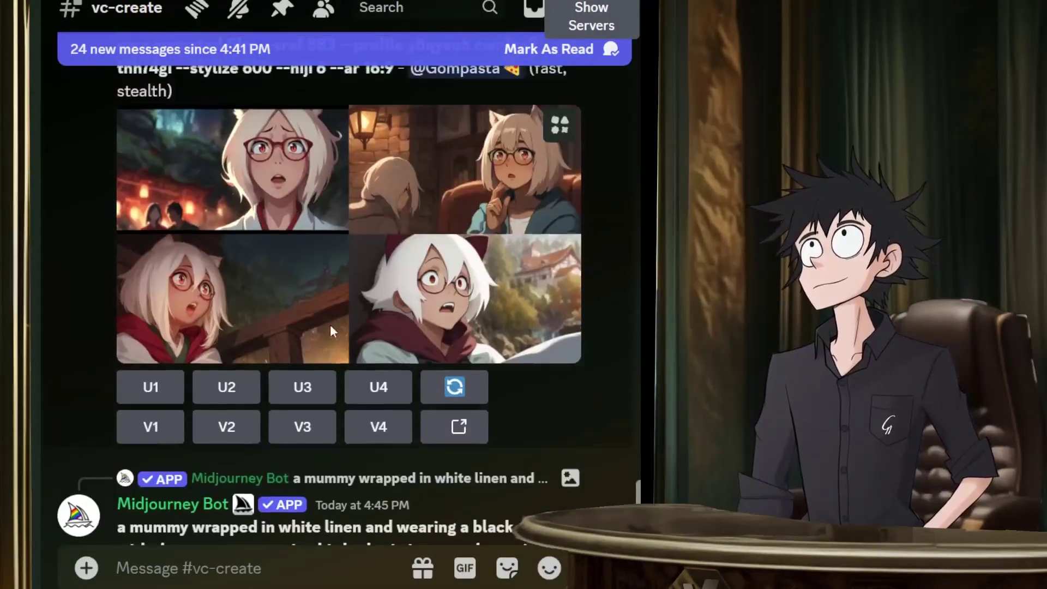
pyautogui.scroll(-15, 396, 381)
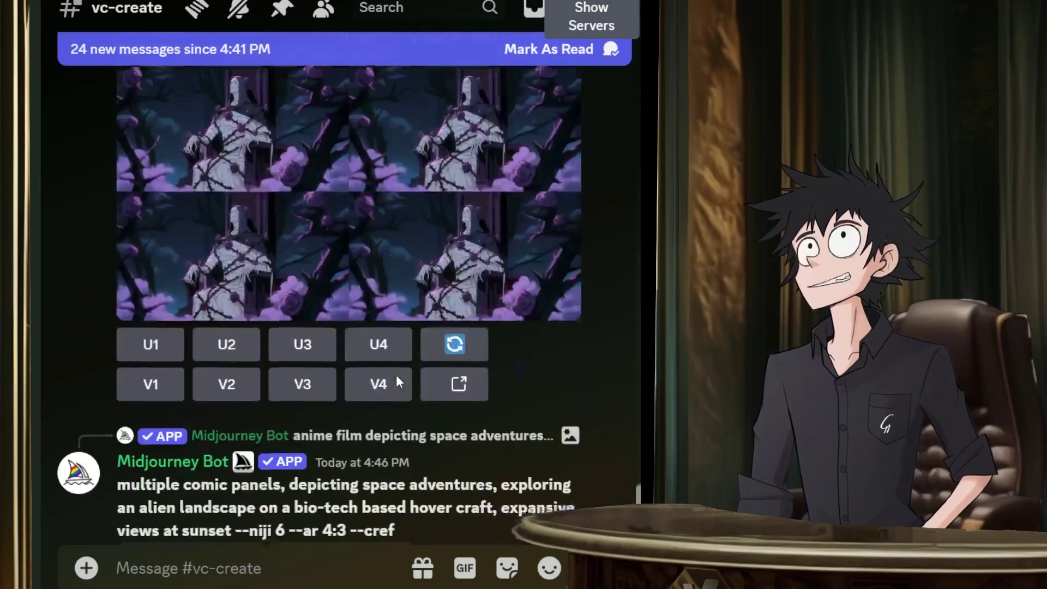
pyautogui.scroll(-7, 396, 375)
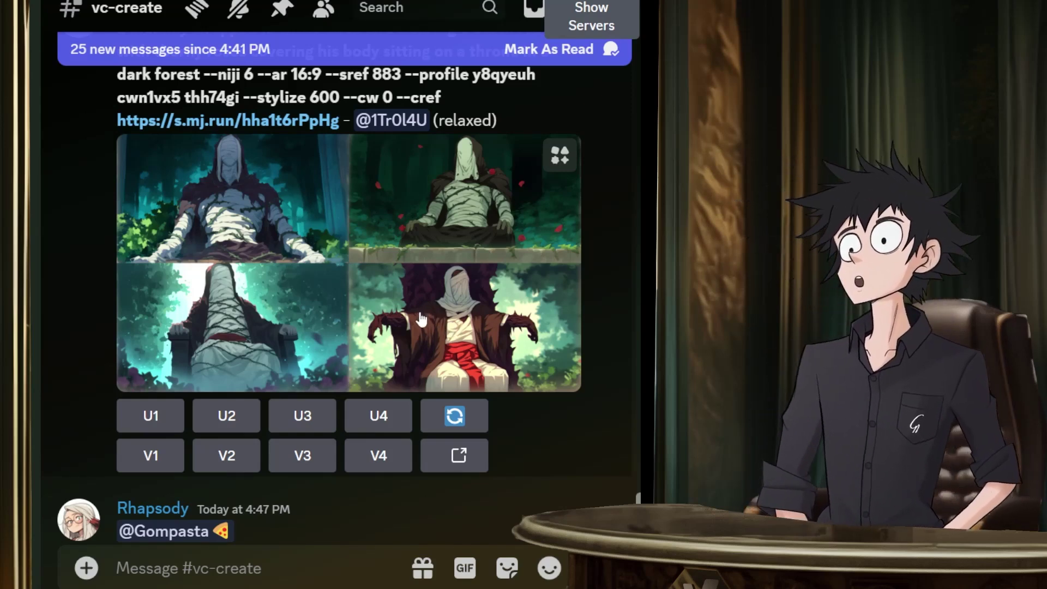
pyautogui.scroll(-6, 419, 318)
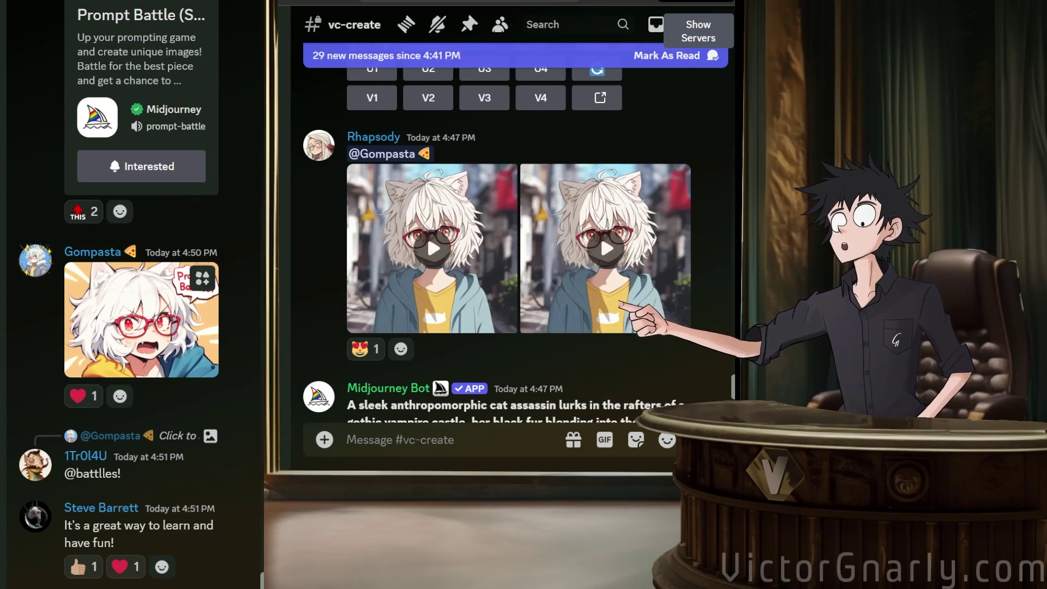
pyautogui.scroll(4, 142, 295)
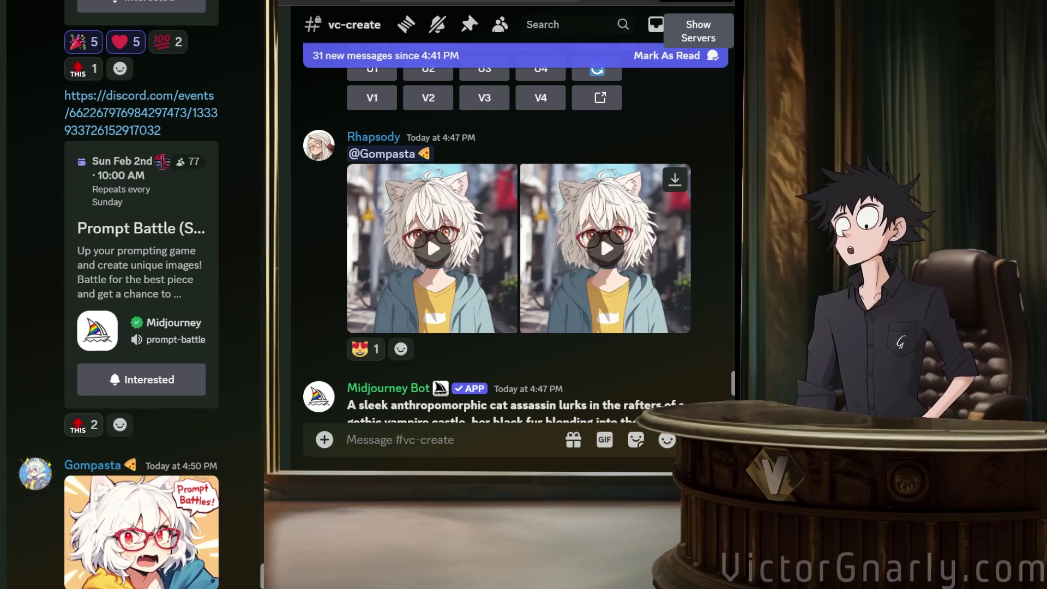
# Play both posted videos of the white-haired catgirl with red glasses enlarged, replay the second one, and close it.
pyautogui.click(426, 233)
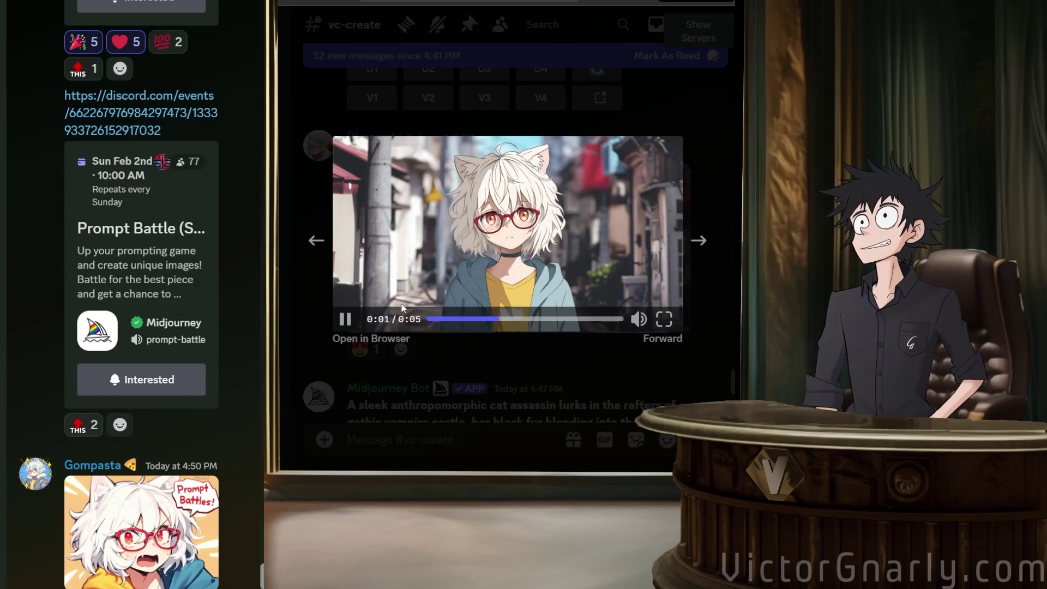
pyautogui.click(526, 380)
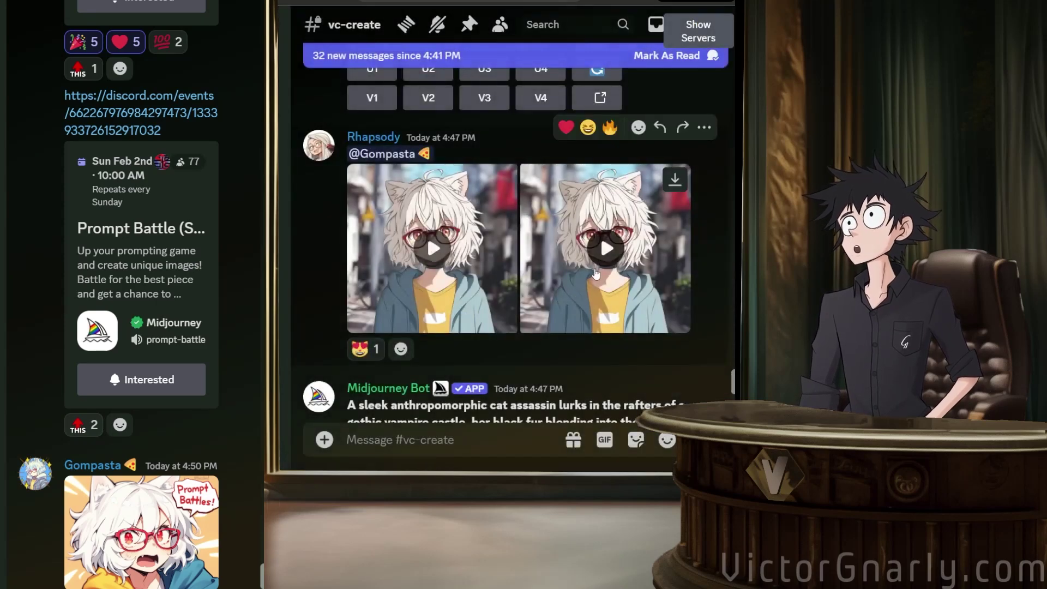
pyautogui.click(602, 264)
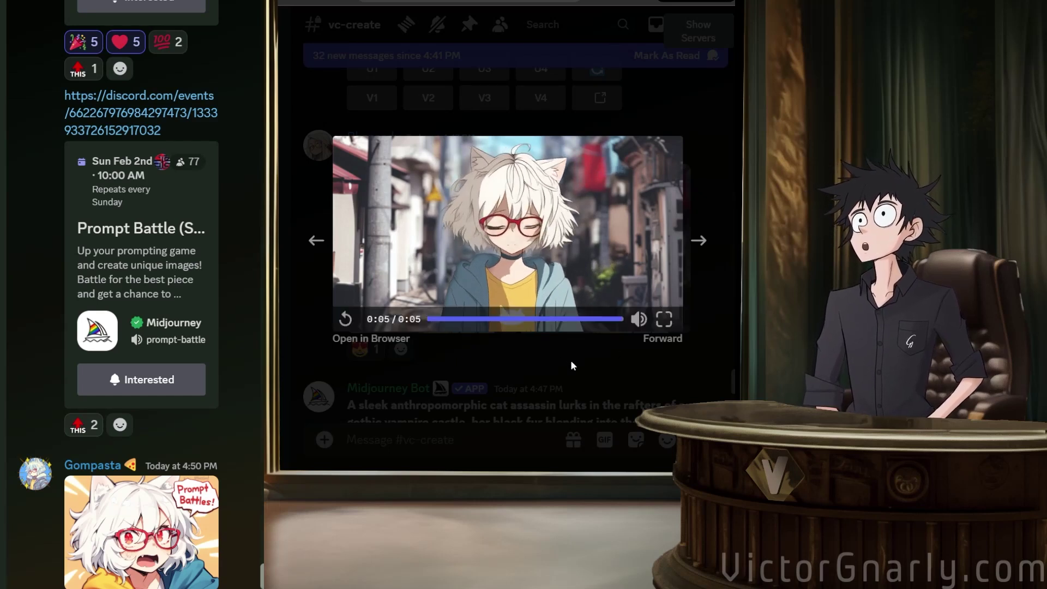
pyautogui.click(545, 305)
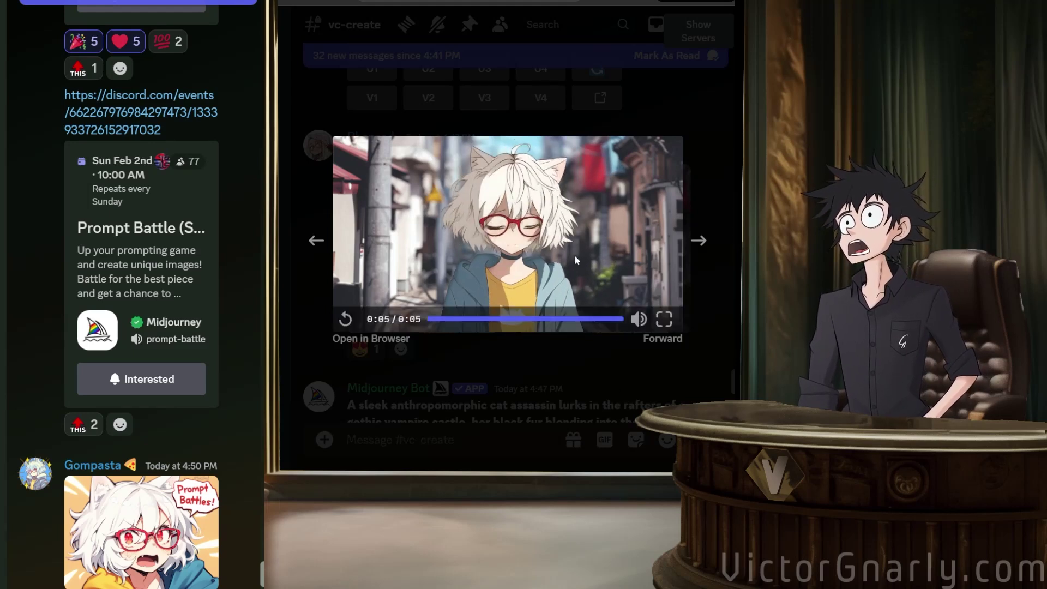
pyautogui.click(549, 368)
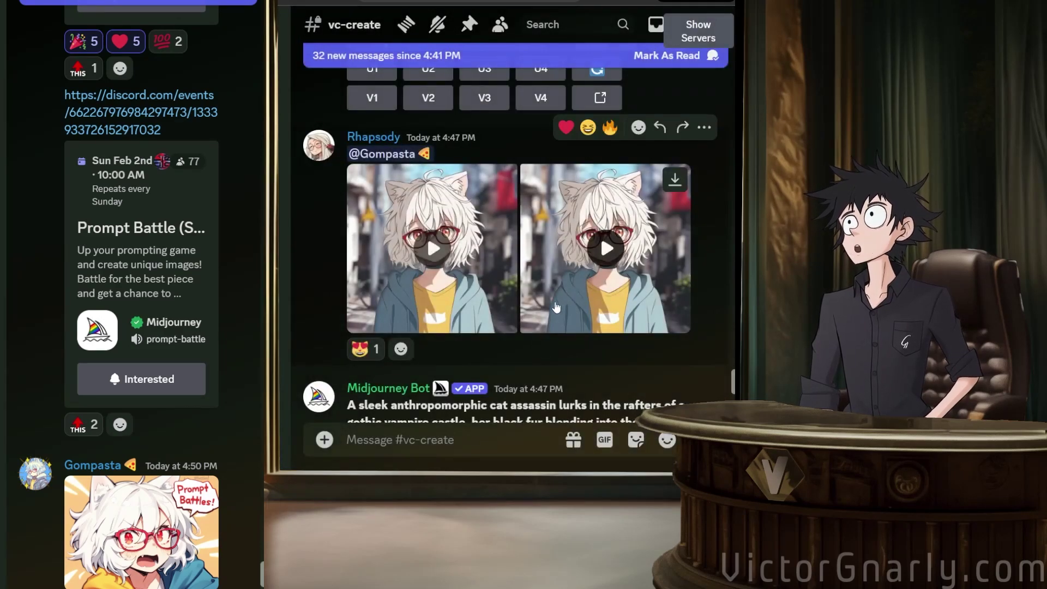
# Continue past the cat assassin images and play both videos of the bearded man surrounded by blue lightning enlarged, closing each one.
pyautogui.scroll(-10, 555, 315)
pyautogui.scroll(5, 514, 290)
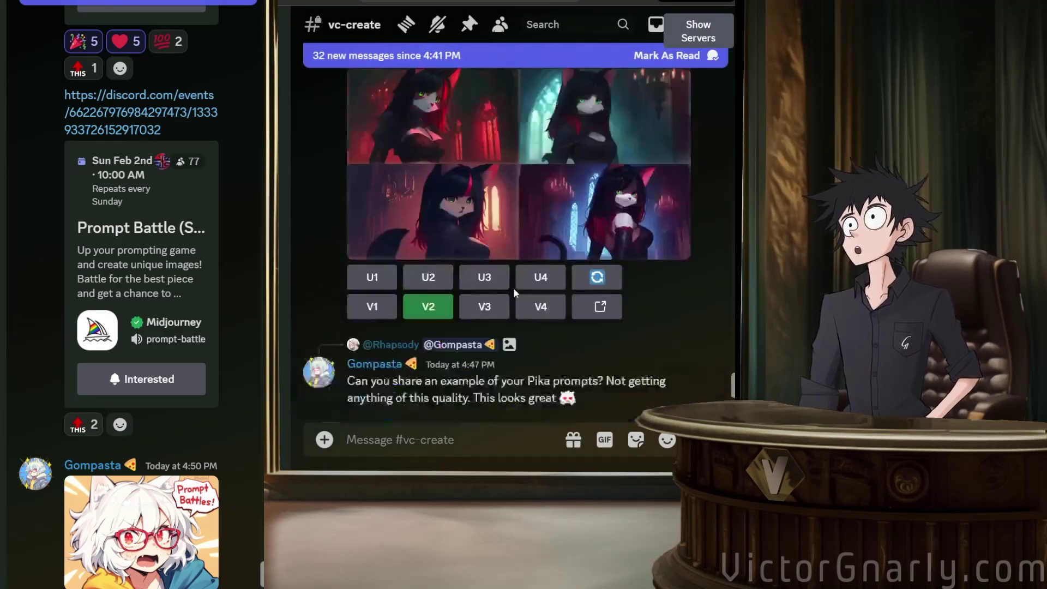
pyautogui.scroll(-6, 521, 293)
pyautogui.scroll(-3, 526, 286)
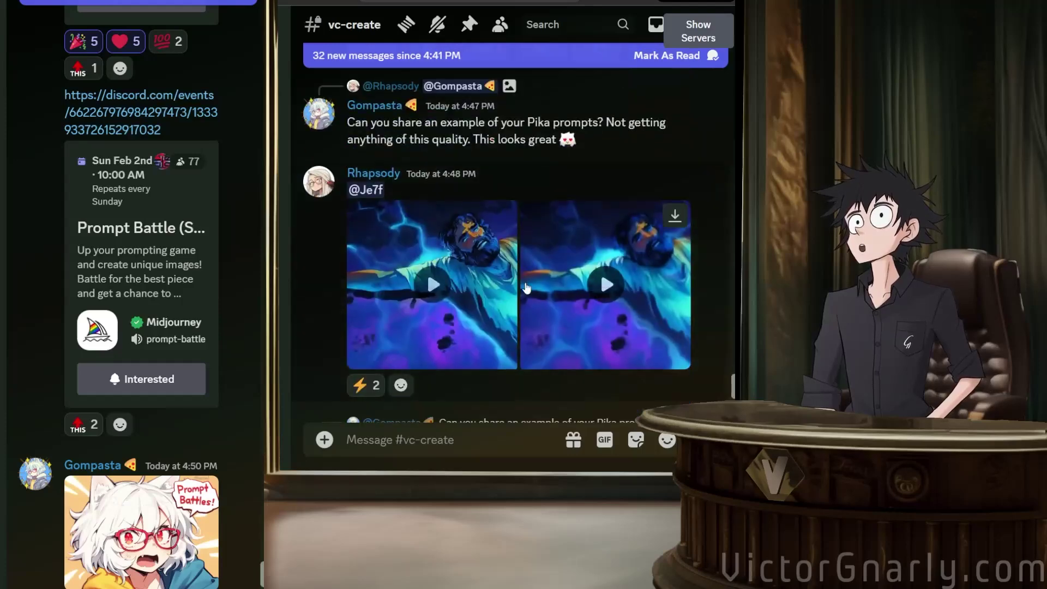
pyautogui.scroll(-2, 525, 281)
pyautogui.click(429, 197)
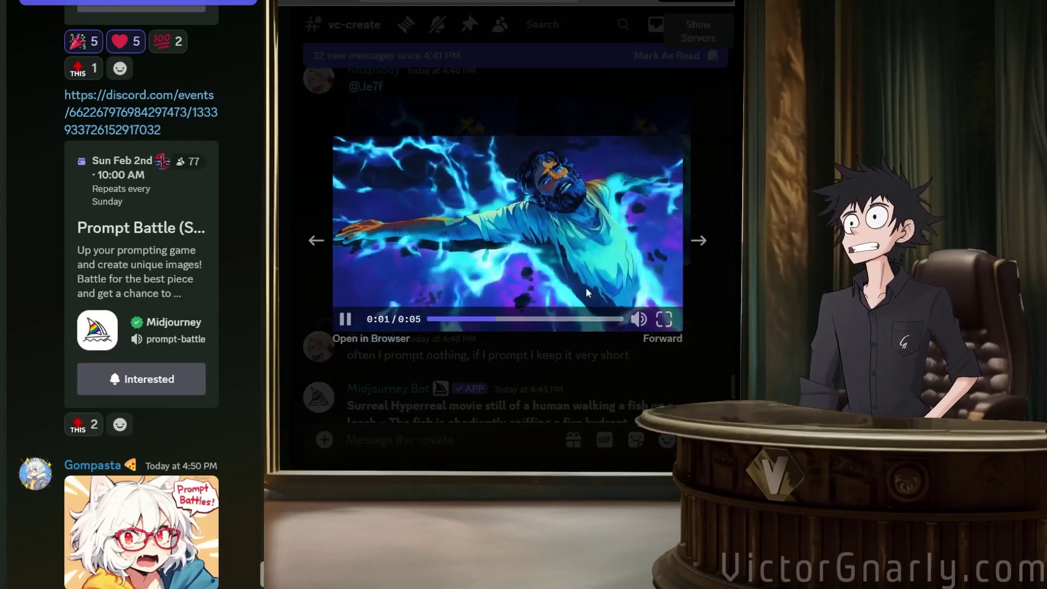
pyautogui.click(557, 382)
pyautogui.click(593, 256)
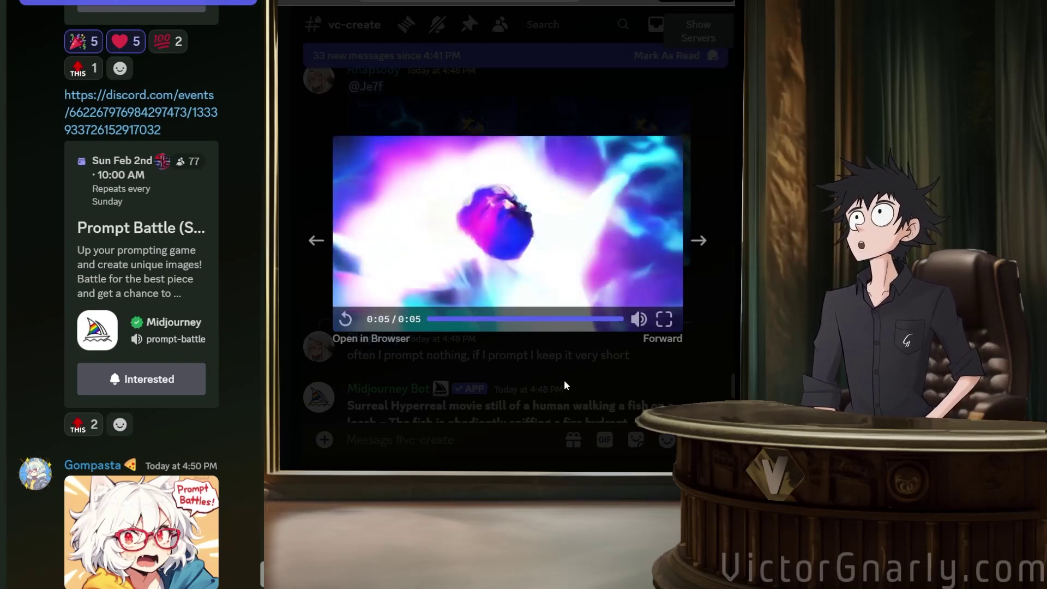
pyautogui.click(563, 384)
# Continue past the fire hydrant and "Prompt Battles!" images and play the video of the dark-haired girl beside the glowing machine.
pyautogui.scroll(-5, 529, 289)
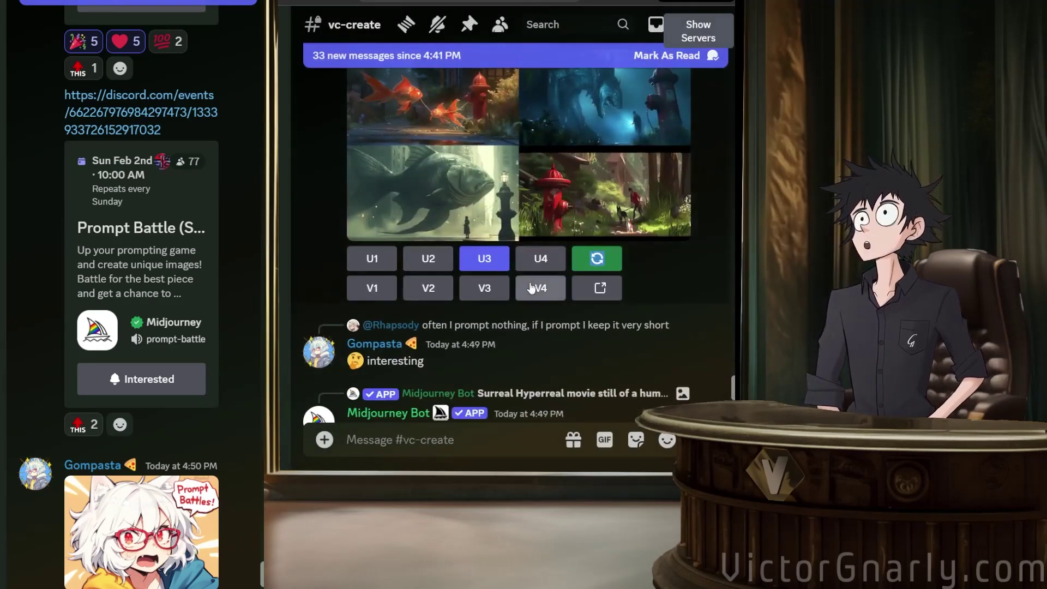
pyautogui.scroll(-10, 532, 287)
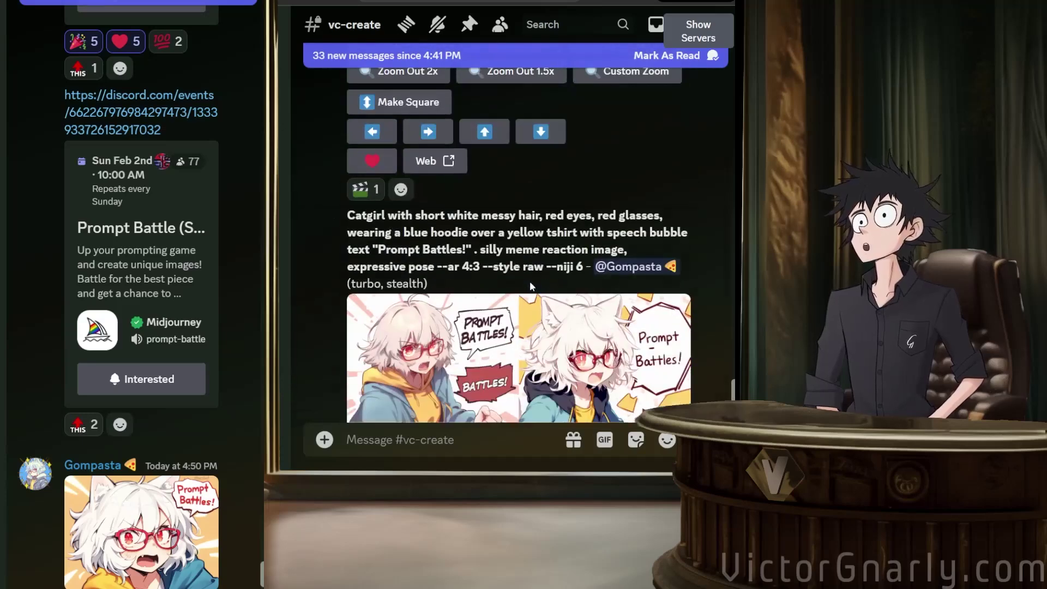
pyautogui.scroll(-4, 529, 280)
pyautogui.scroll(-6, 530, 287)
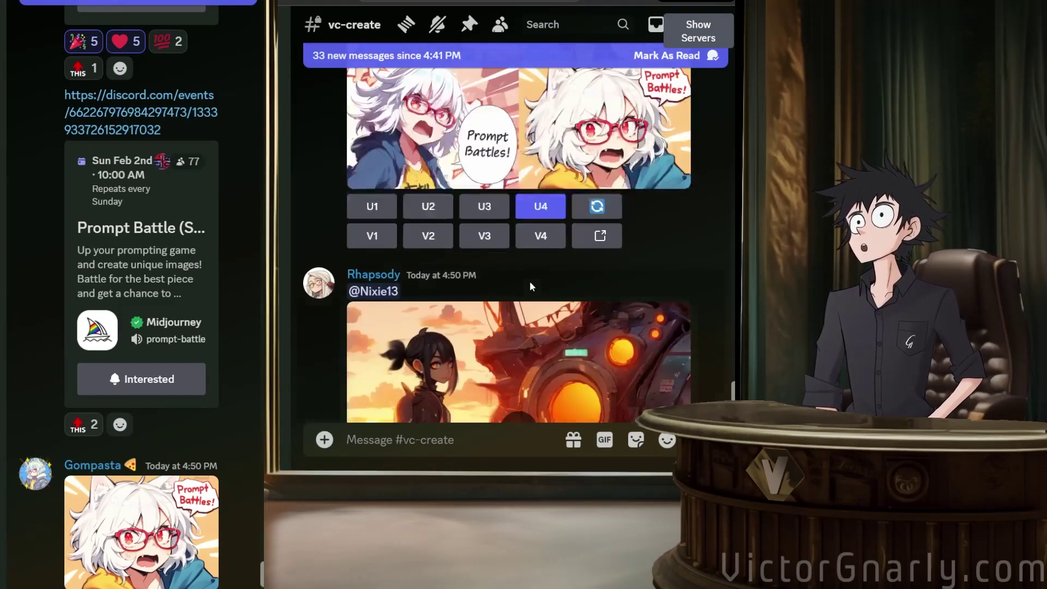
pyautogui.scroll(-2, 530, 288)
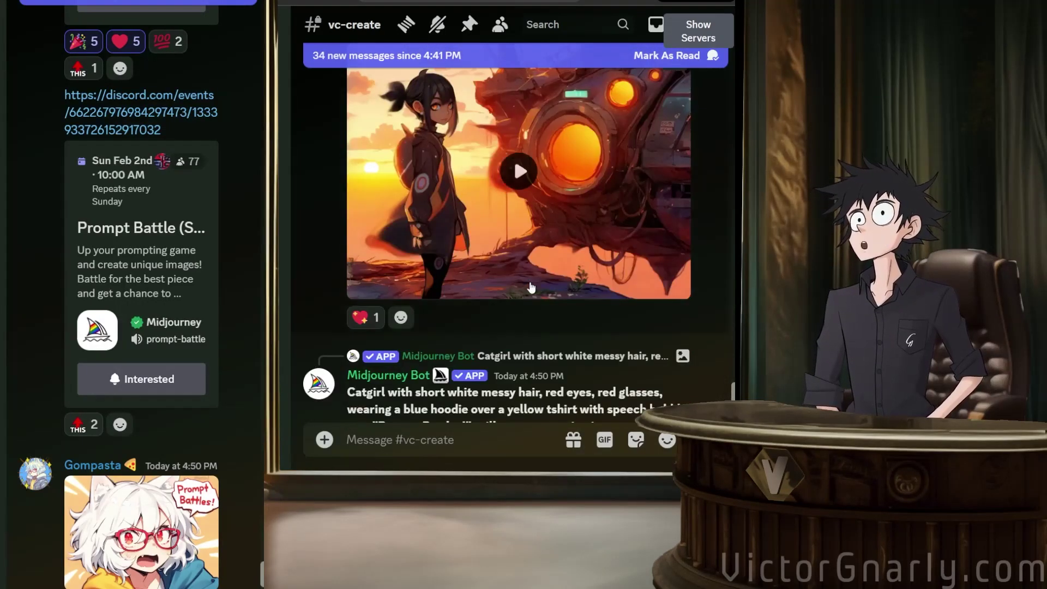
pyautogui.scroll(2, 544, 289)
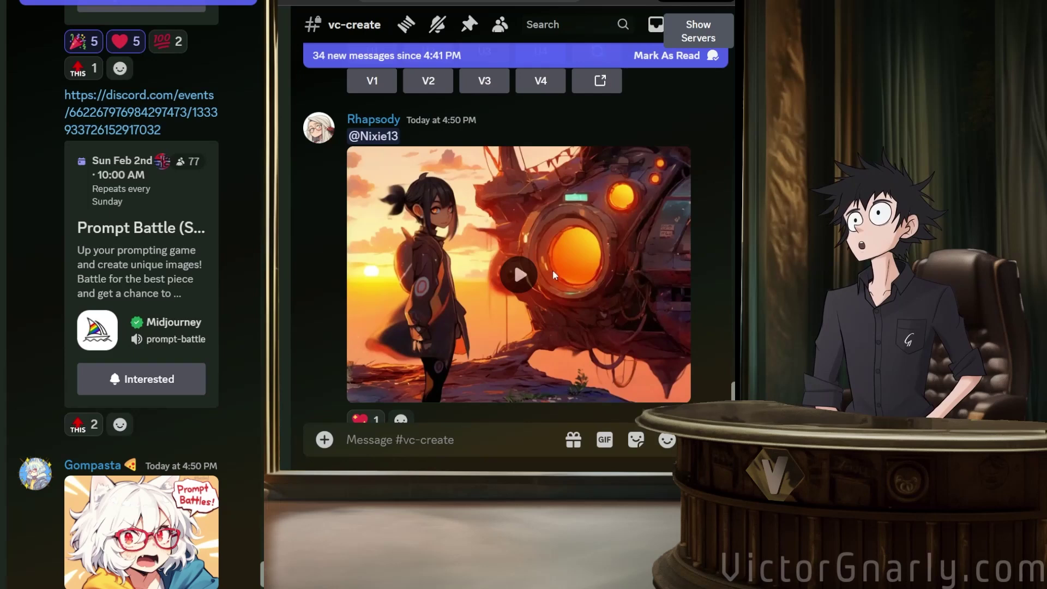
pyautogui.click(520, 275)
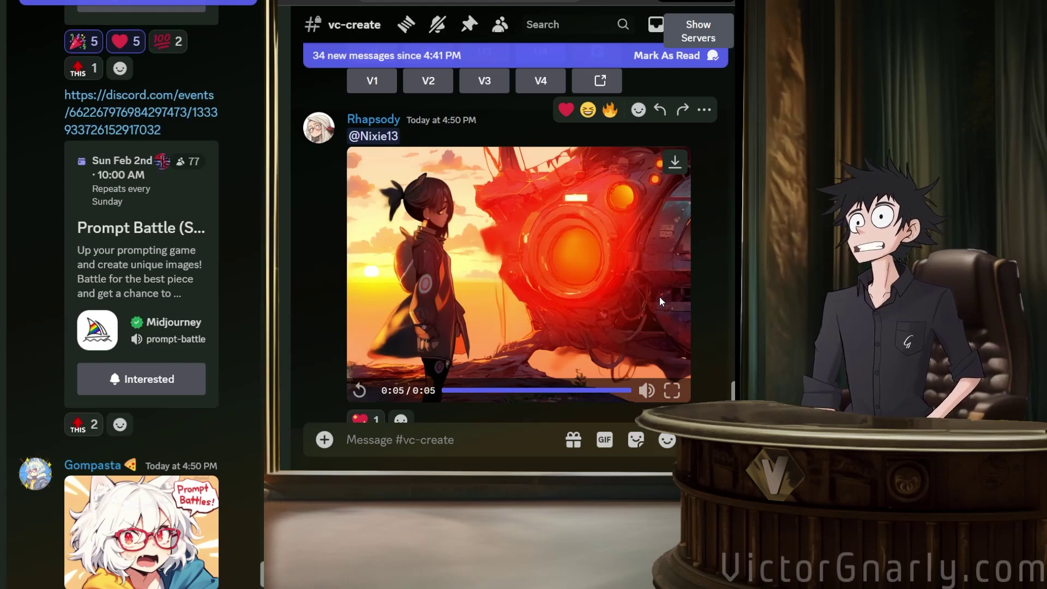
# Continue past the koi fish images and play both videos of the ship sailing through orange sunset clouds enlarged, closing each one.
pyautogui.scroll(-5, 592, 264)
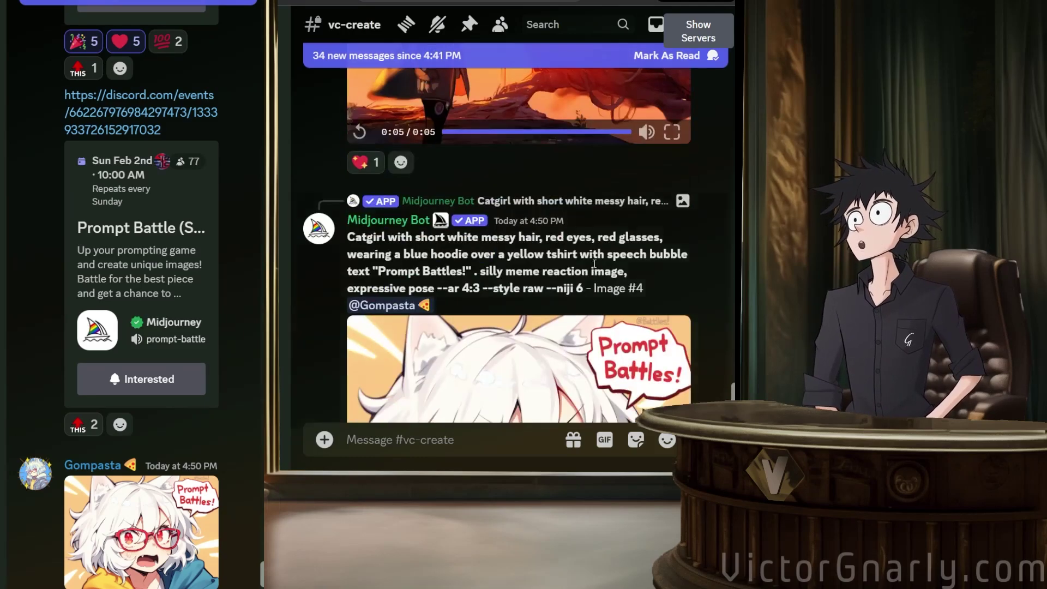
pyautogui.scroll(-18, 595, 267)
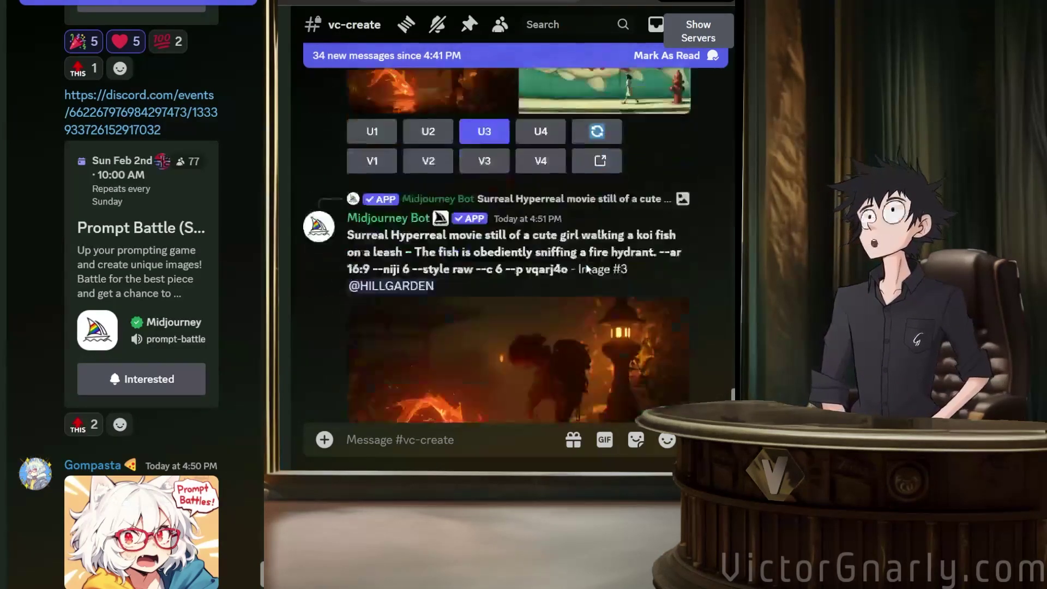
pyautogui.scroll(-8, 588, 267)
pyautogui.scroll(5, 519, 251)
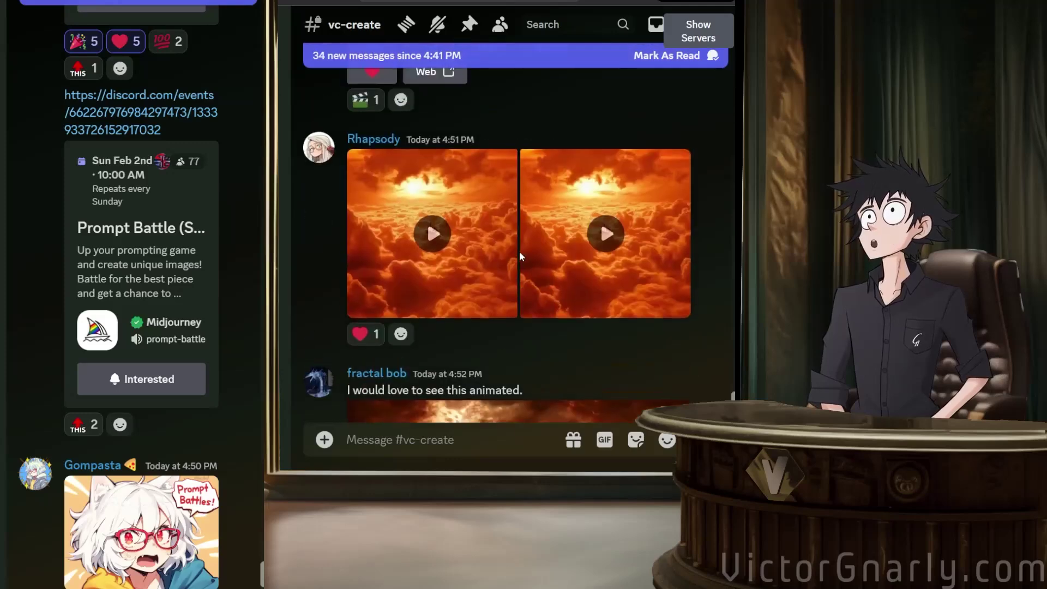
pyautogui.click(432, 301)
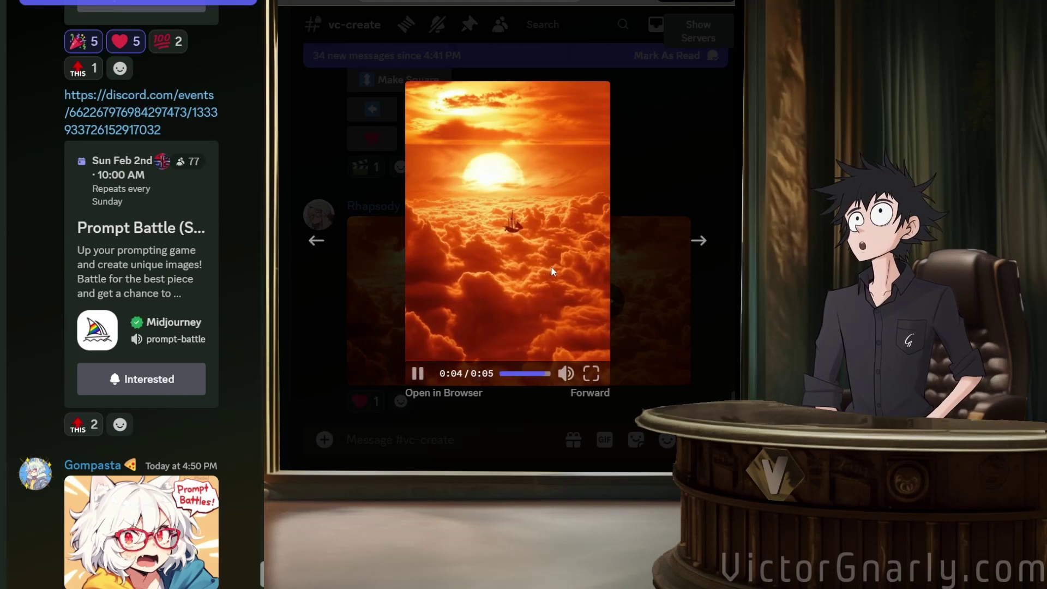
pyautogui.click(639, 262)
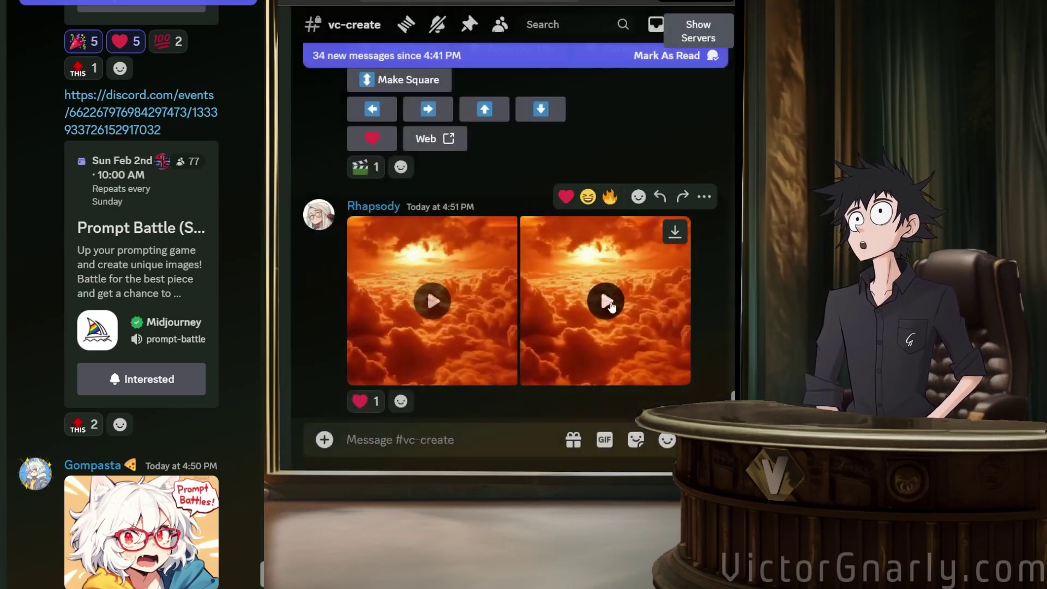
pyautogui.click(620, 310)
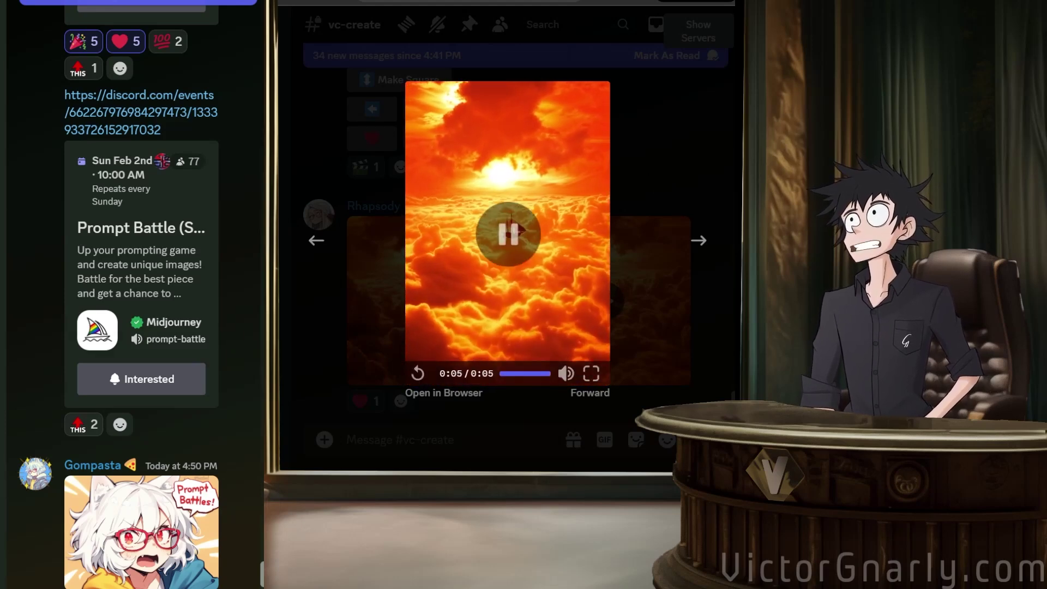
pyautogui.click(650, 152)
# View the manta ray rider image, then play both videos of the giant fish on a leash enlarged and close them.
pyautogui.scroll(-5, 584, 181)
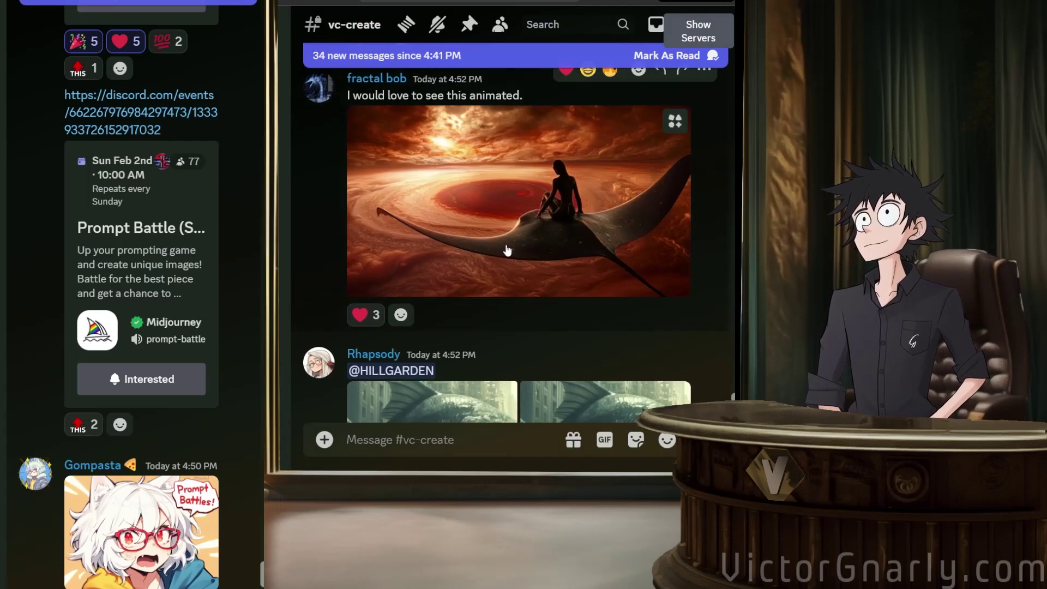
pyautogui.scroll(-5, 512, 247)
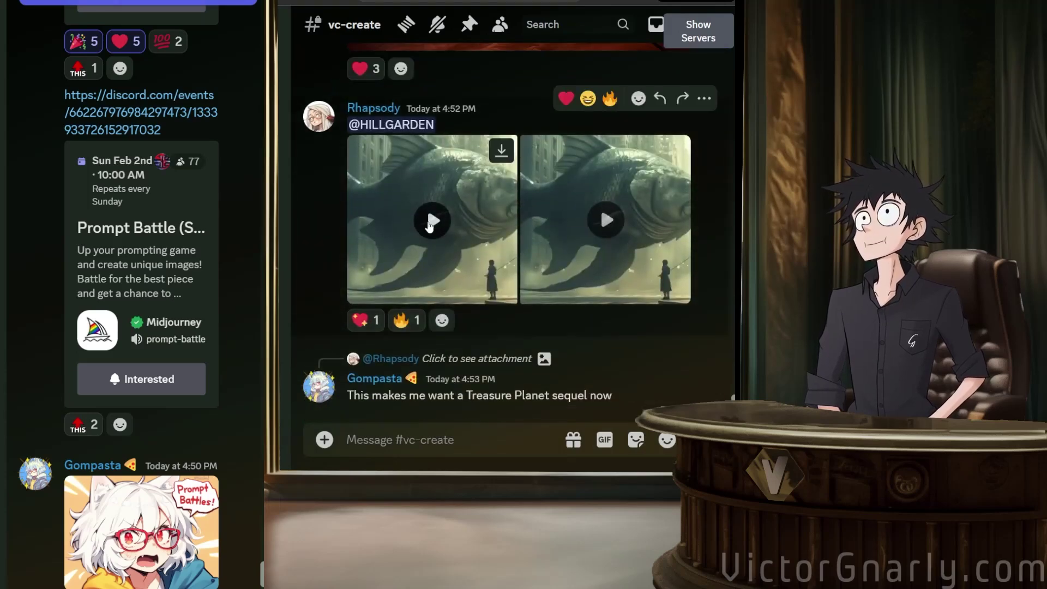
pyautogui.click(480, 243)
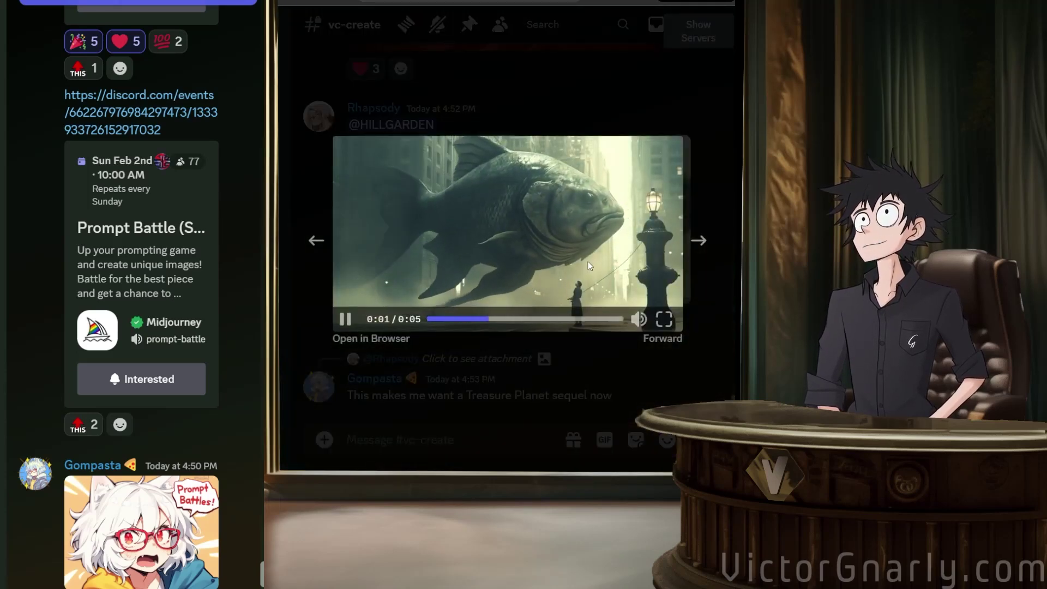
pyautogui.click(555, 371)
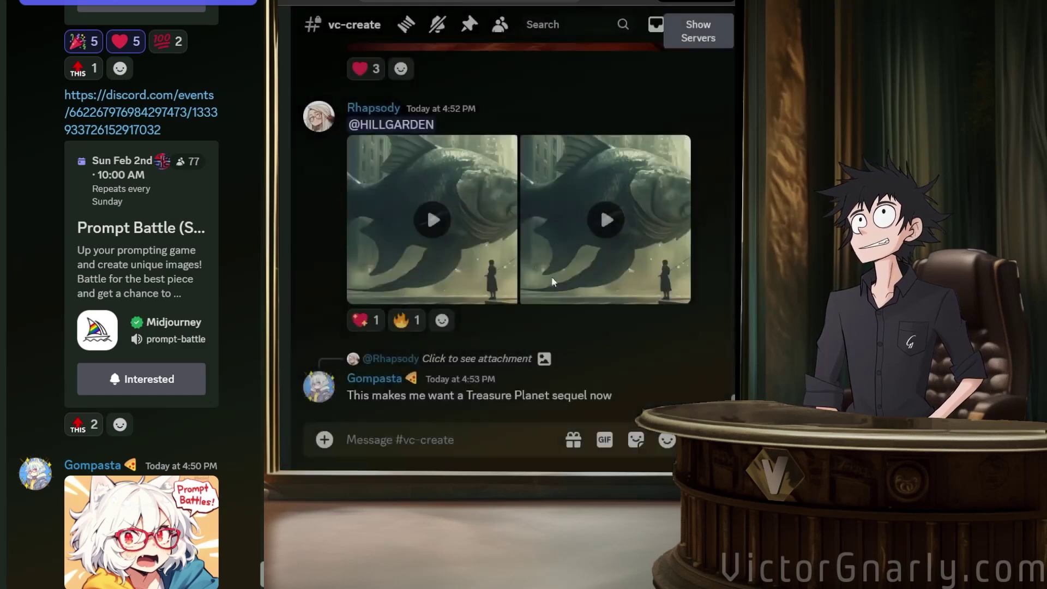
pyautogui.click(596, 225)
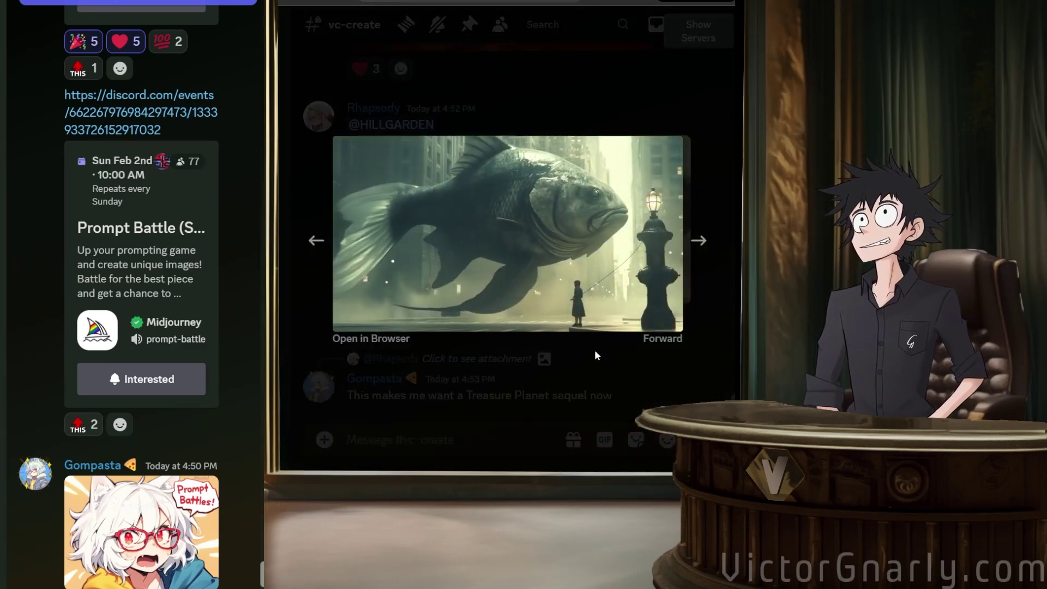
pyautogui.click(589, 363)
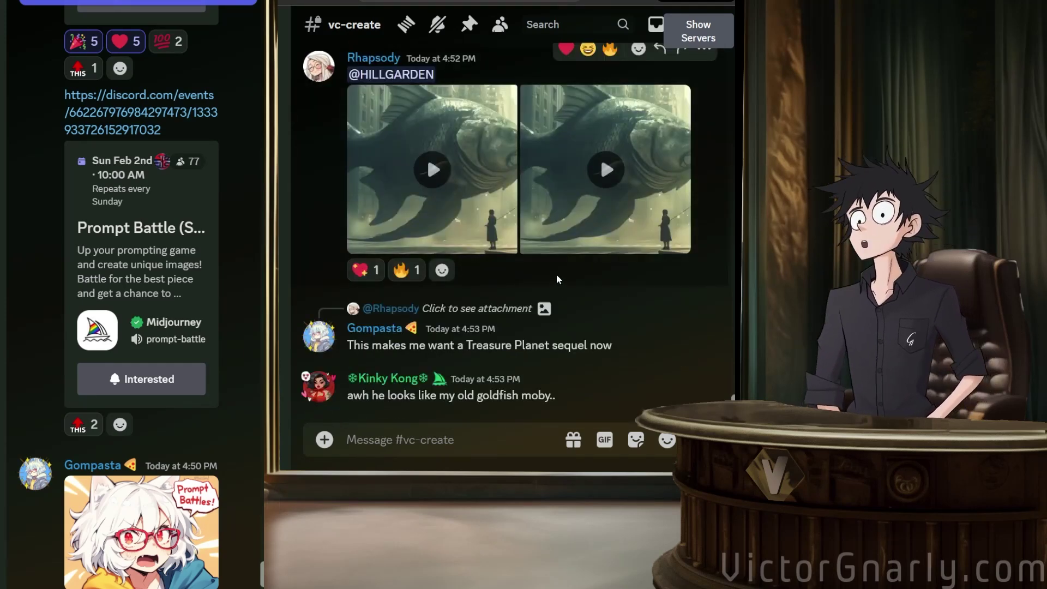
# Look back through the vc-create history, past the catgirl, mummy and white-furred monster posts, to the hover bike adventure image.
pyautogui.scroll(15, 531, 273)
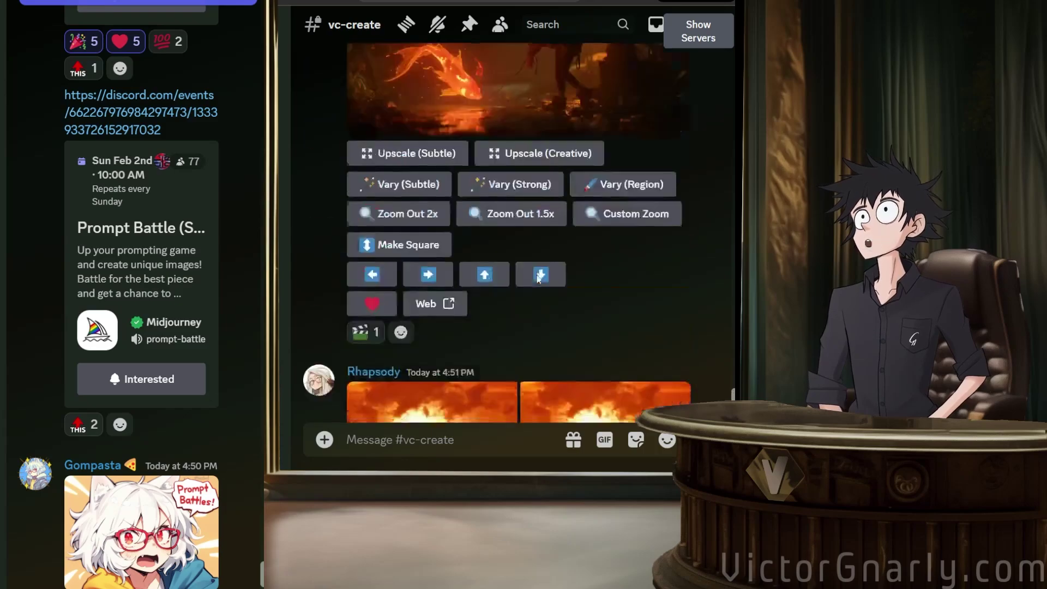
pyautogui.scroll(15, 535, 274)
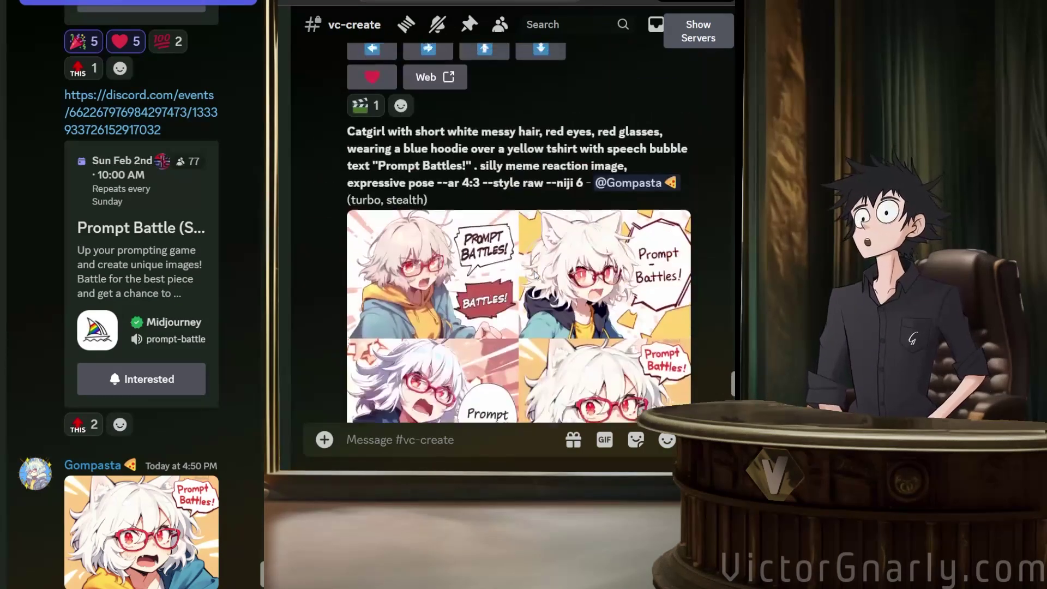
pyautogui.scroll(15, 534, 270)
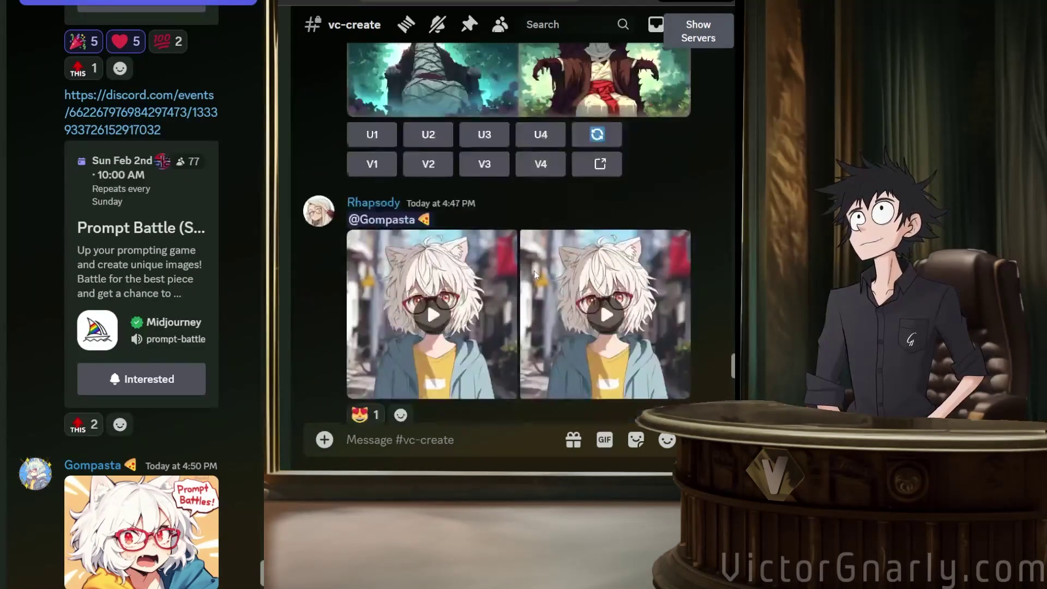
pyautogui.scroll(15, 534, 270)
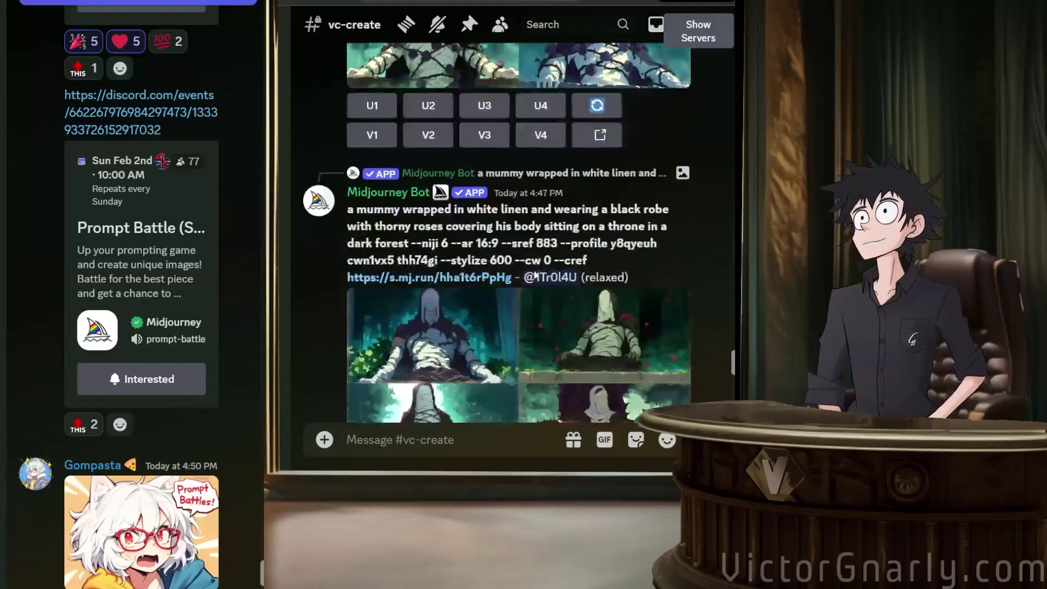
pyautogui.scroll(12, 532, 271)
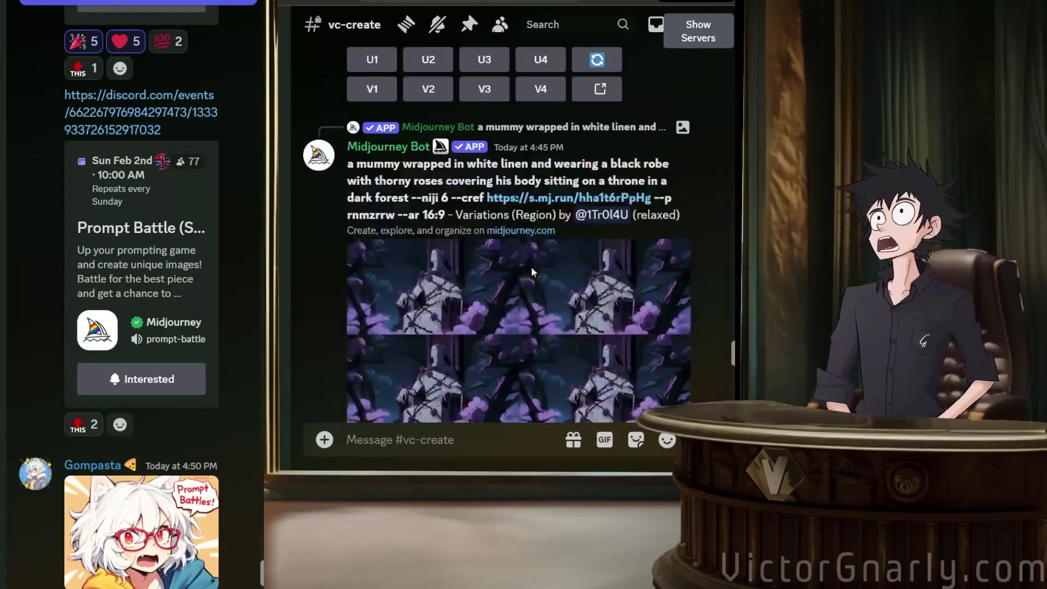
pyautogui.scroll(15, 532, 273)
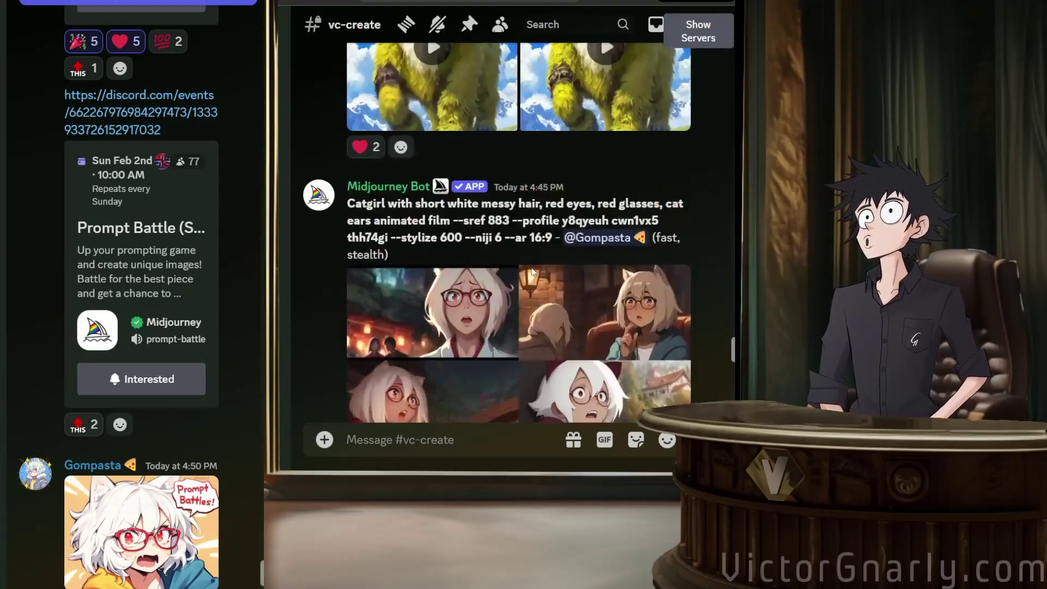
pyautogui.scroll(15, 532, 272)
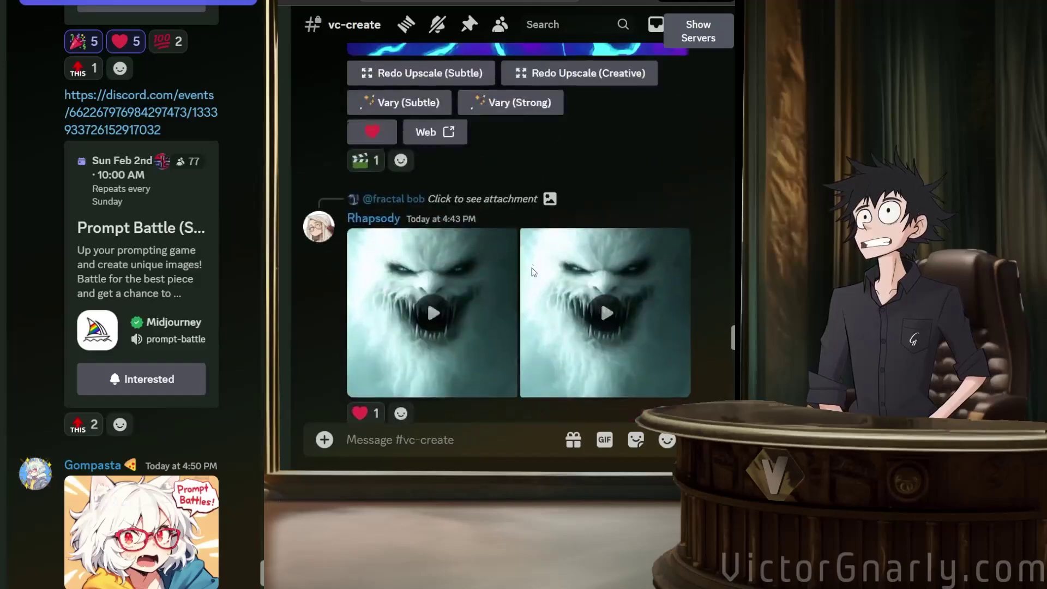
pyautogui.scroll(15, 533, 271)
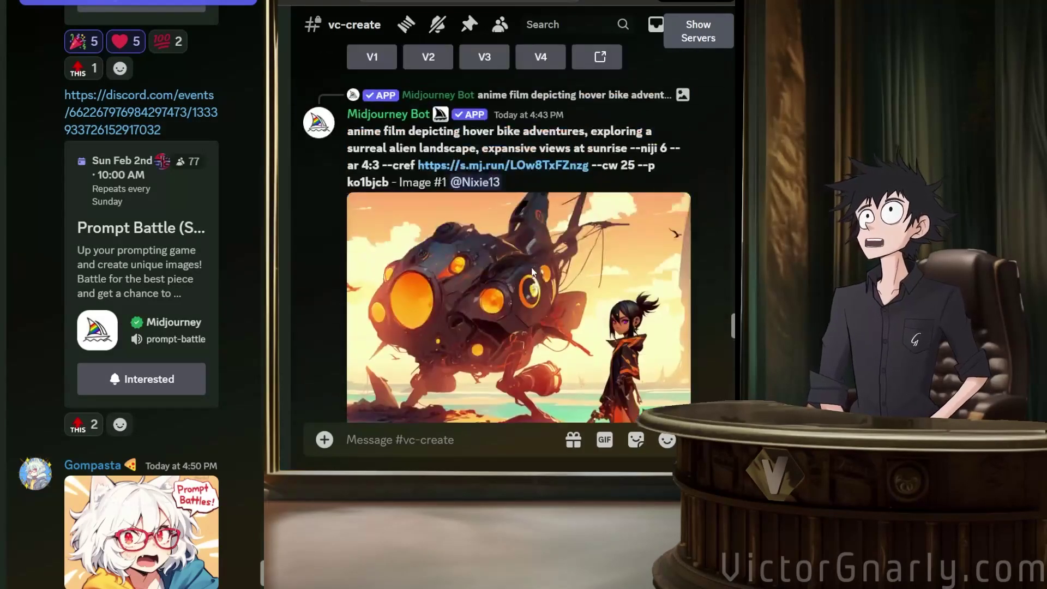
pyautogui.scroll(15, 533, 271)
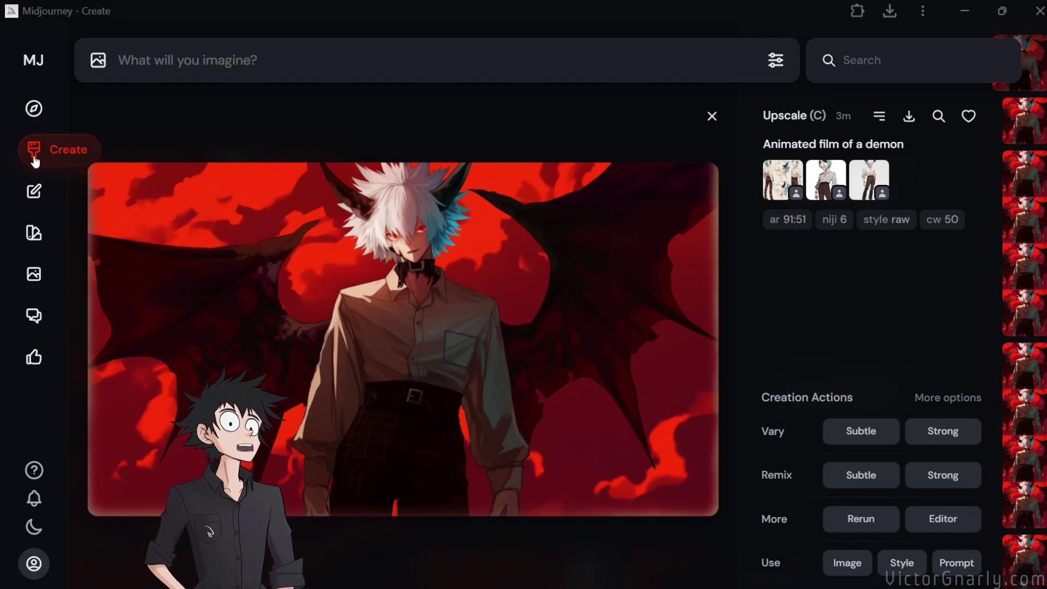
# Switch to Midjourney, refresh the creations page and open the newest upscale of the mummy on the throne.
pyautogui.click(35, 161)
pyautogui.rightClick(544, 260)
pyautogui.click(621, 333)
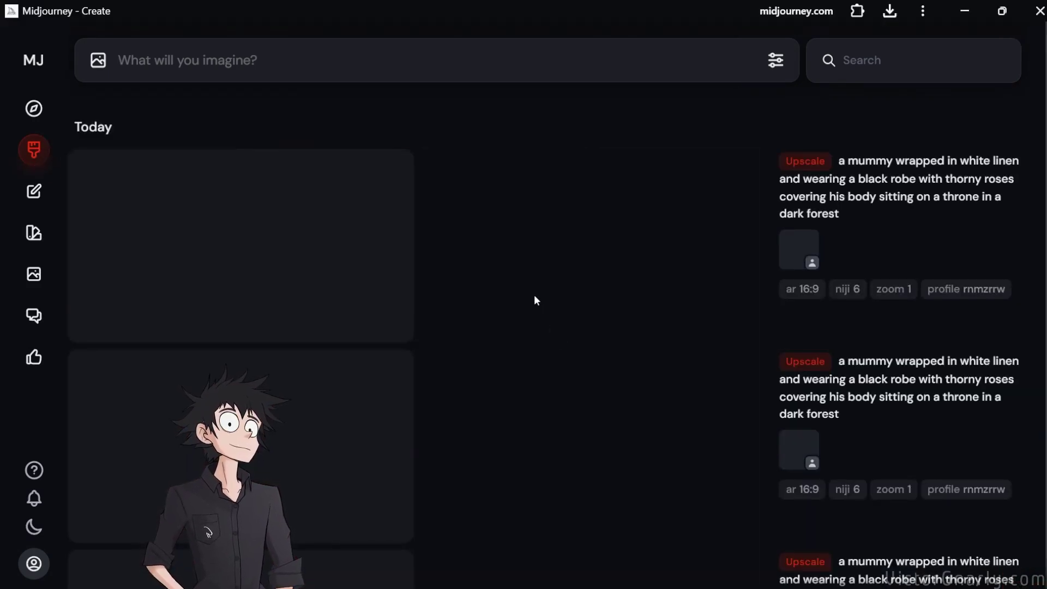
pyautogui.moveTo(259, 249)
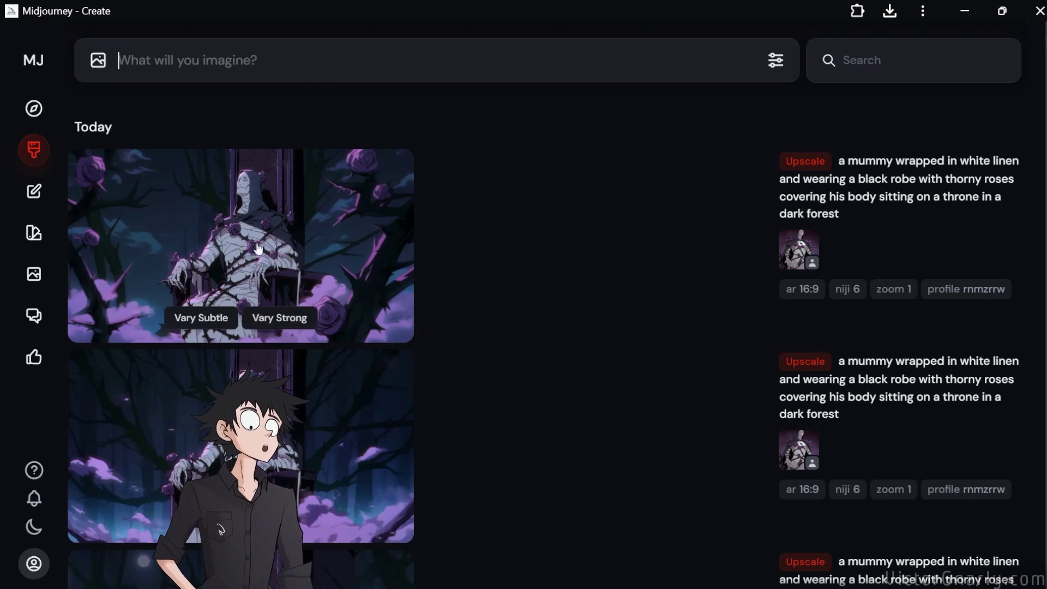
pyautogui.scroll(-1, 341, 239)
pyautogui.scroll(1, 334, 233)
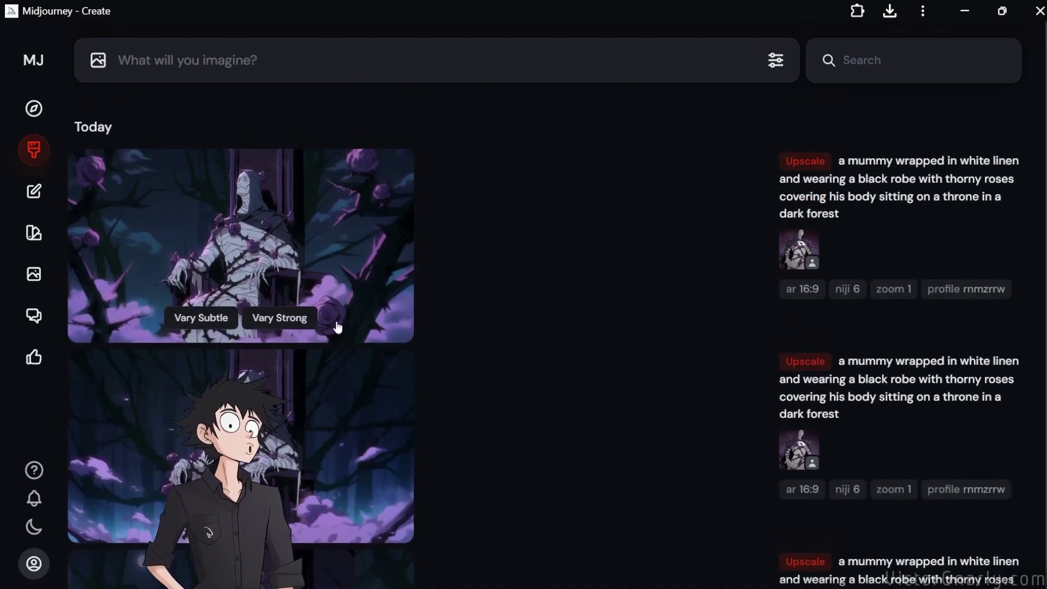
pyautogui.click(302, 244)
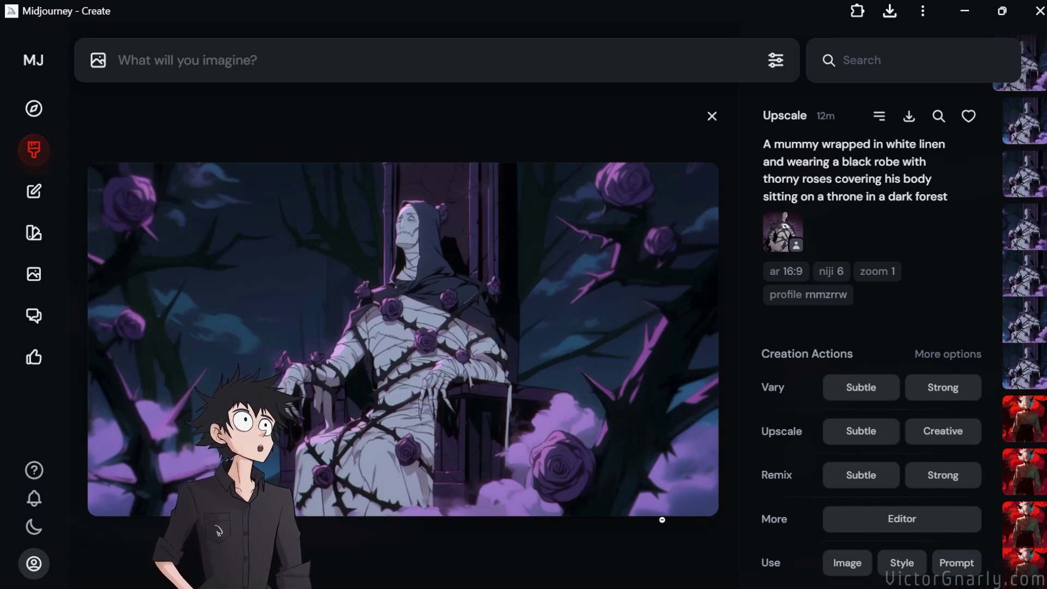
# Open the mummy upscale in the Editor and extend the canvas rightward and downward to about double its width and height.
pyautogui.click(925, 524)
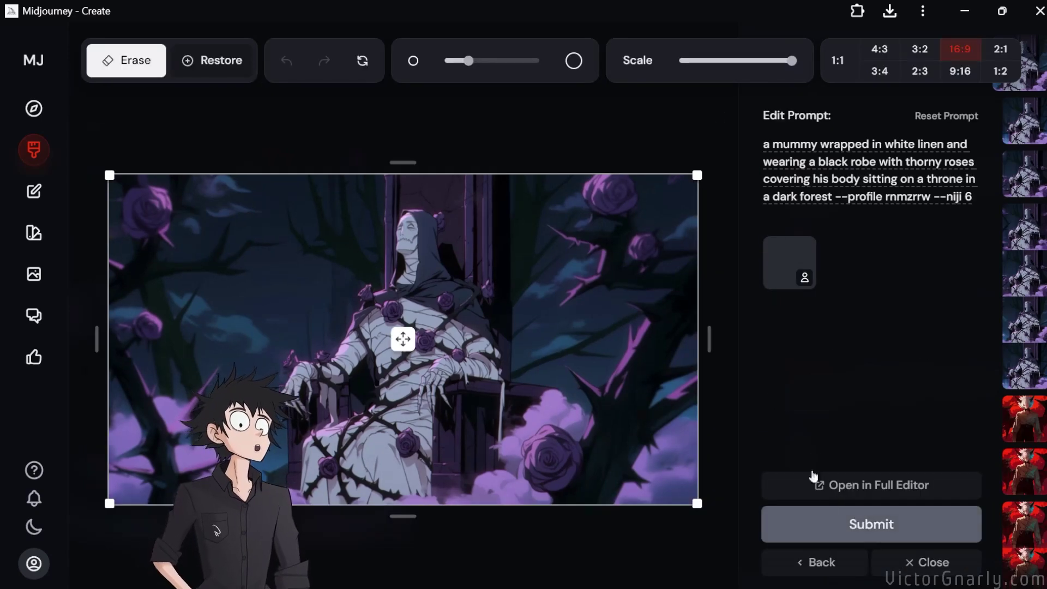
pyautogui.moveTo(714, 341); pyautogui.dragTo(1046, 339)
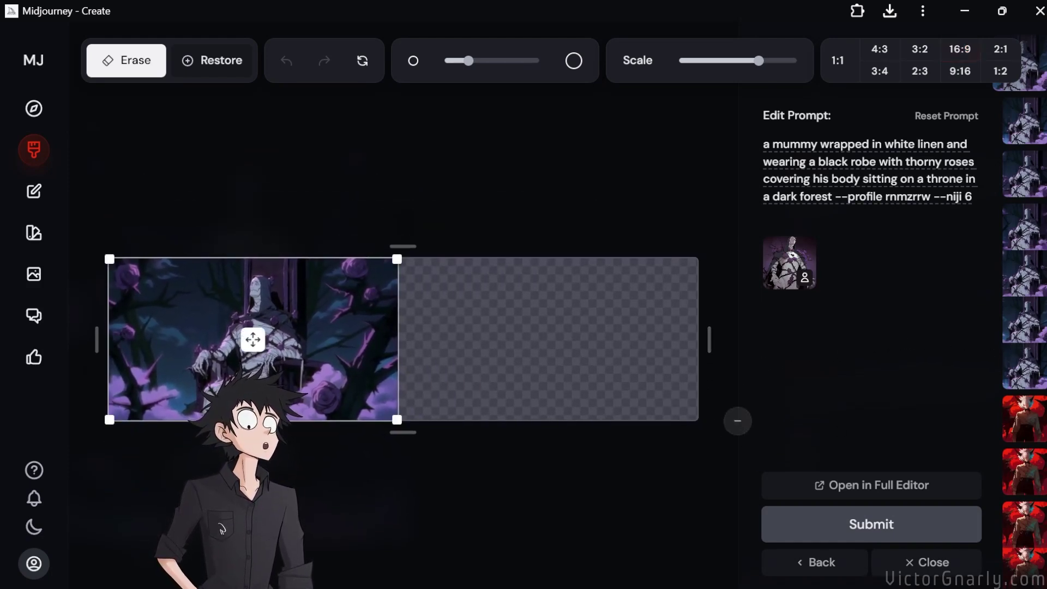
pyautogui.moveTo(402, 432); pyautogui.dragTo(401, 520)
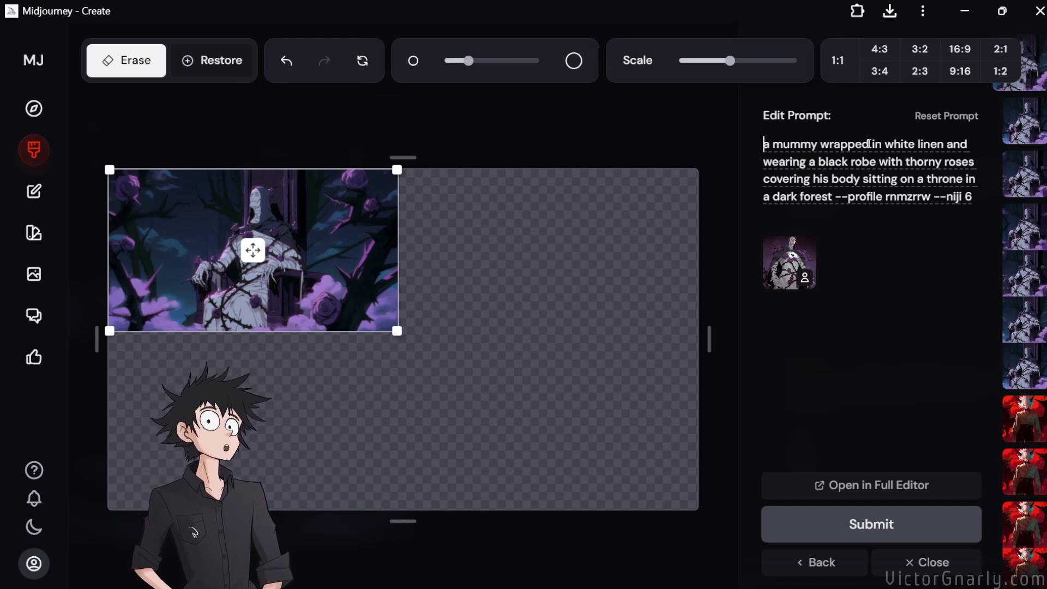
# Prefix the edit prompt with "multiple frames of an animated film depicting" and submit the edit.
pyautogui.write('multiple f')
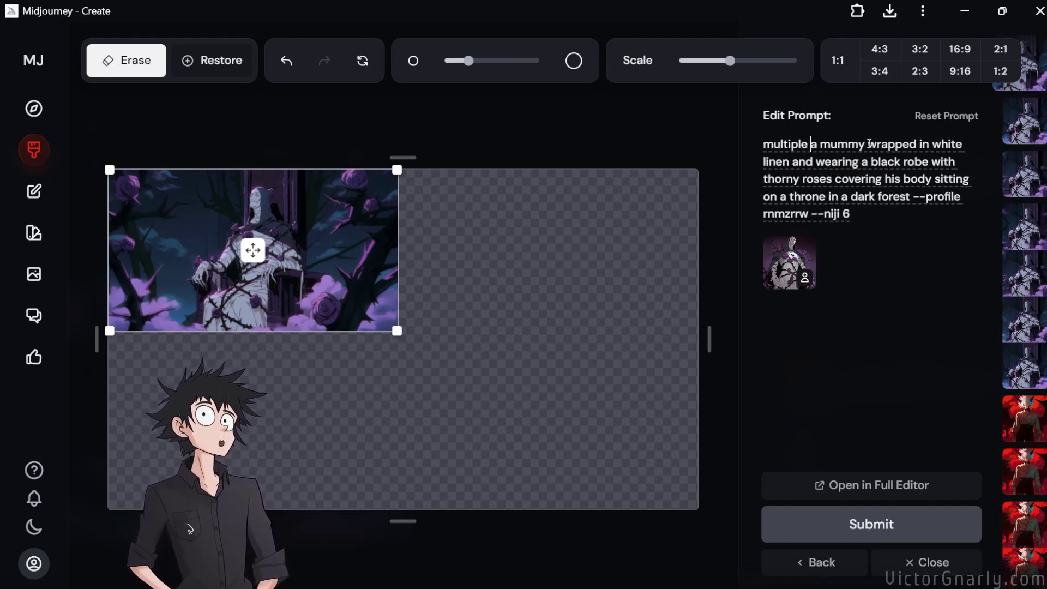
pyautogui.write('rames ')
pyautogui.write('of an animated fl')
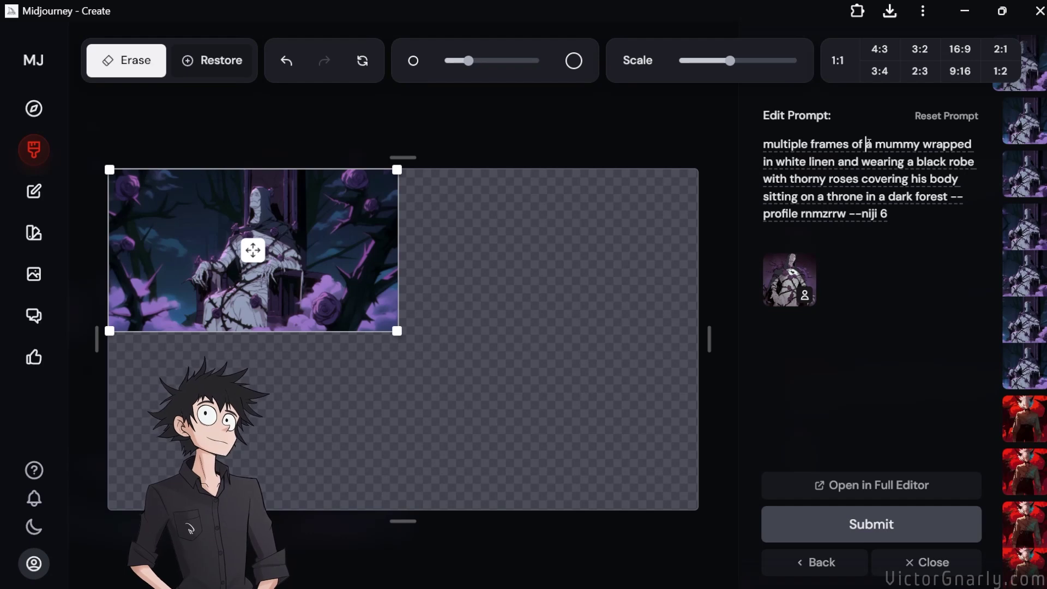
pyautogui.write('im depicting')
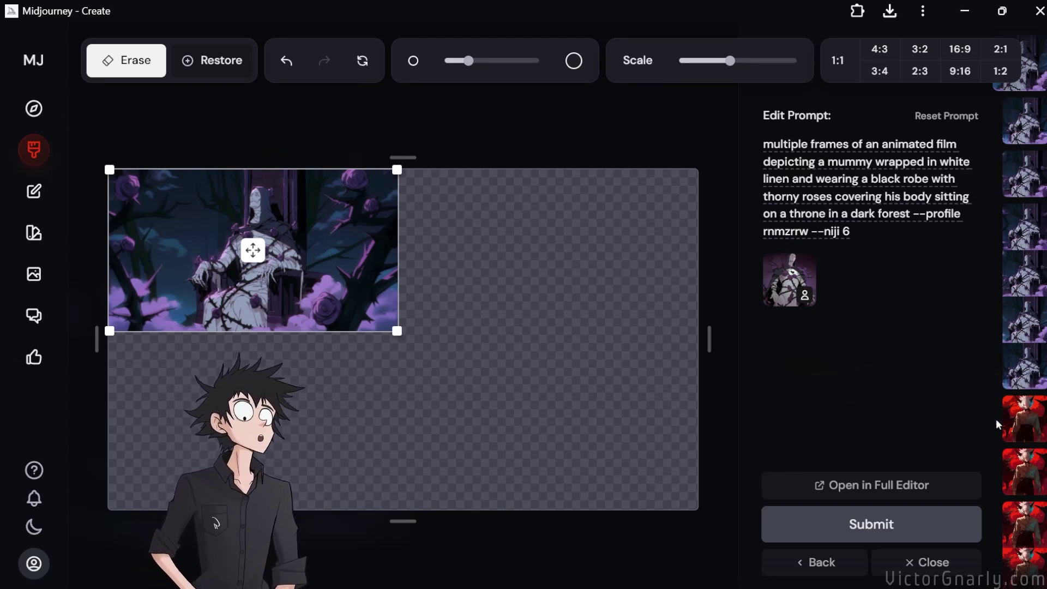
pyautogui.click(905, 526)
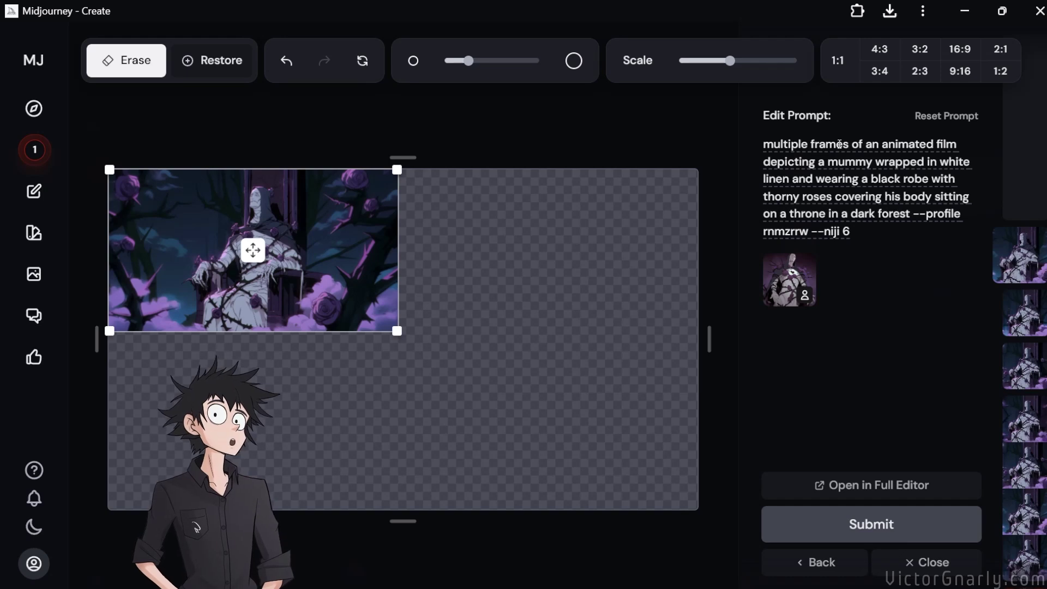
# Examine the expanded mummy edits enlarged, compare them with the character reference image, and return to the creations overview.
pyautogui.doubleClick(839, 144)
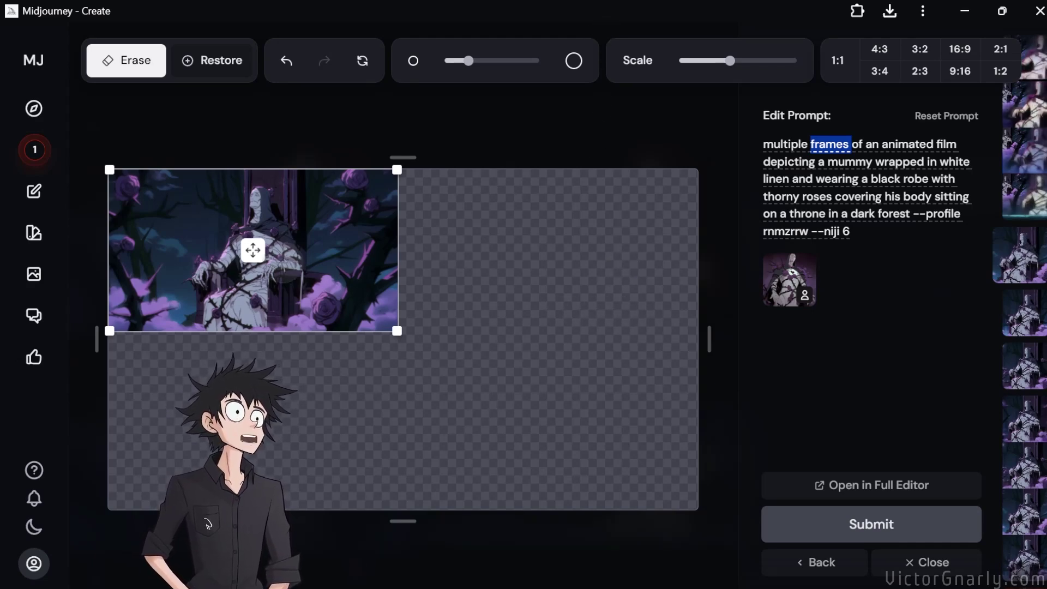
pyautogui.click(30, 154)
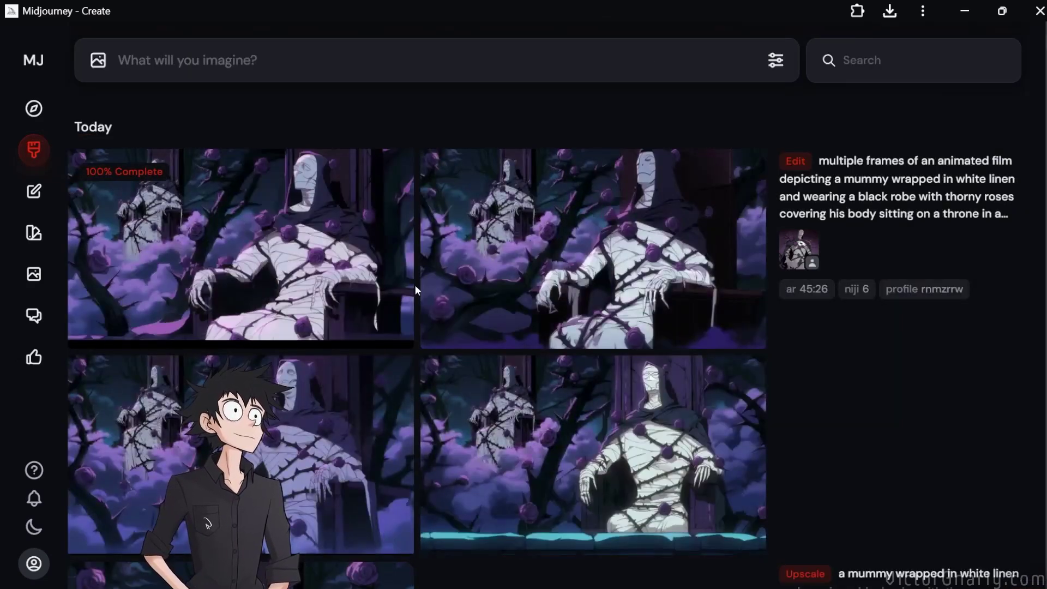
pyautogui.click(352, 236)
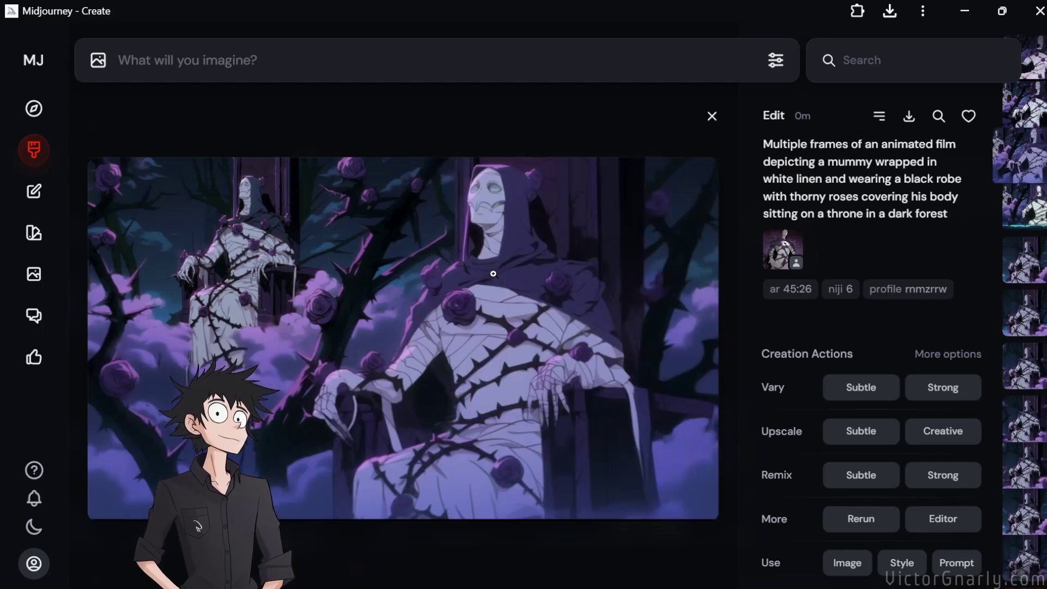
pyautogui.click(776, 248)
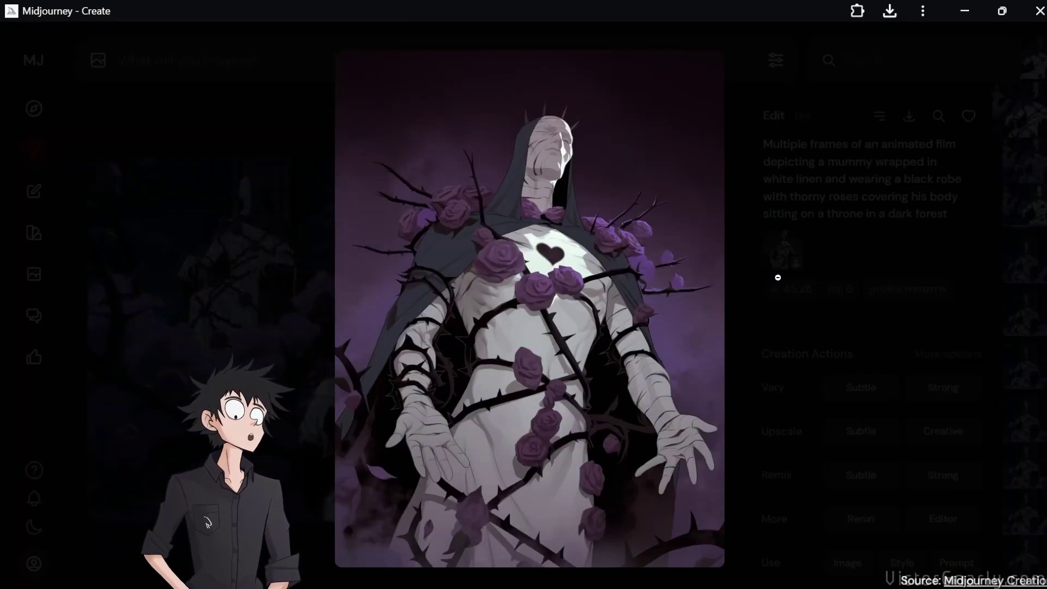
pyautogui.click(777, 278)
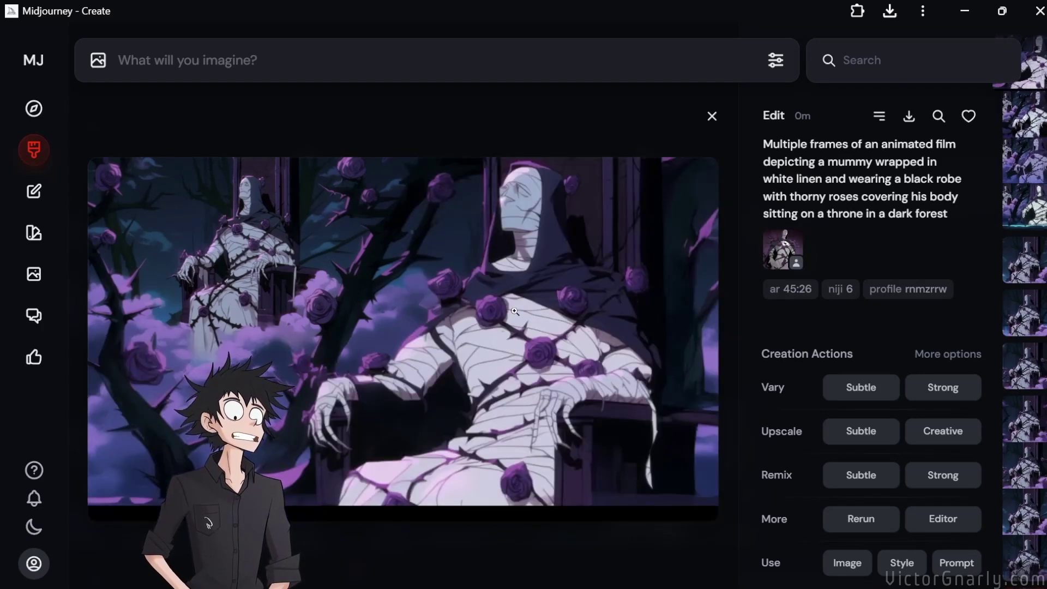
pyautogui.click(528, 132)
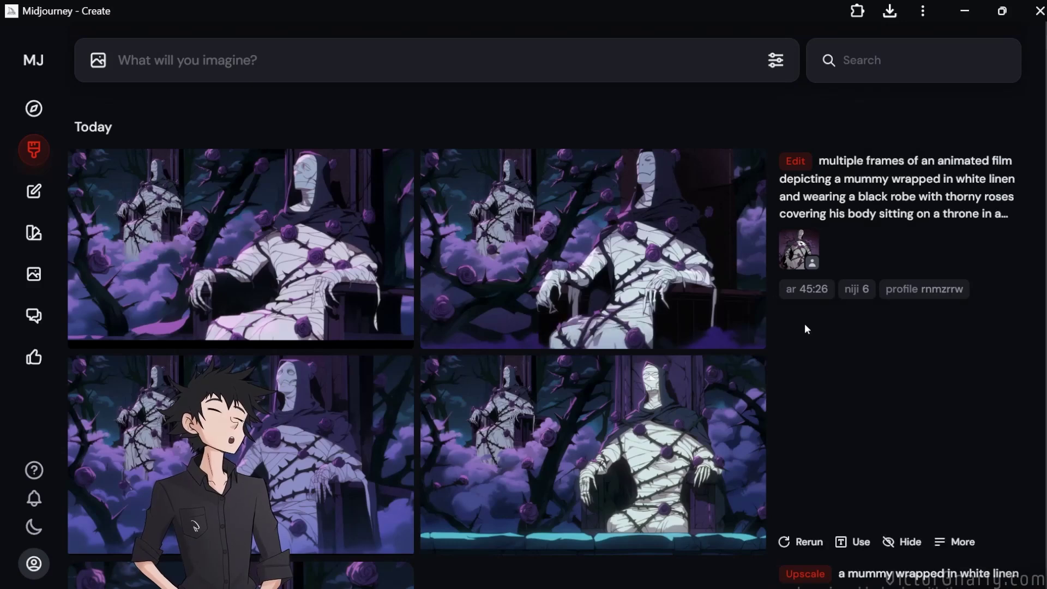
# Return to the expanded mummy canvas in the Editor, remove the character reference image and resubmit the edit.
pyautogui.click(796, 160)
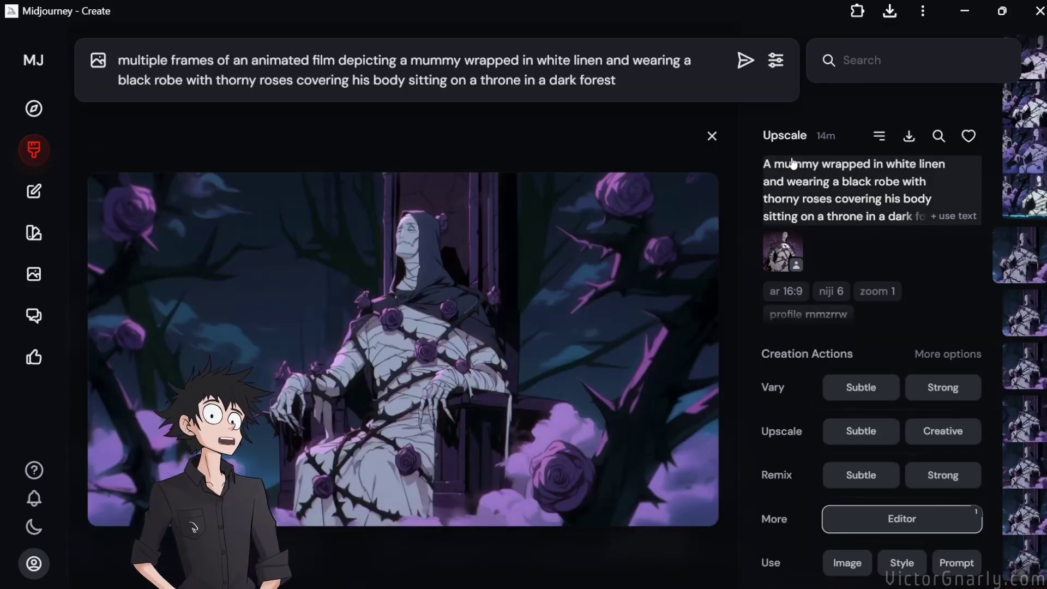
pyautogui.click(902, 517)
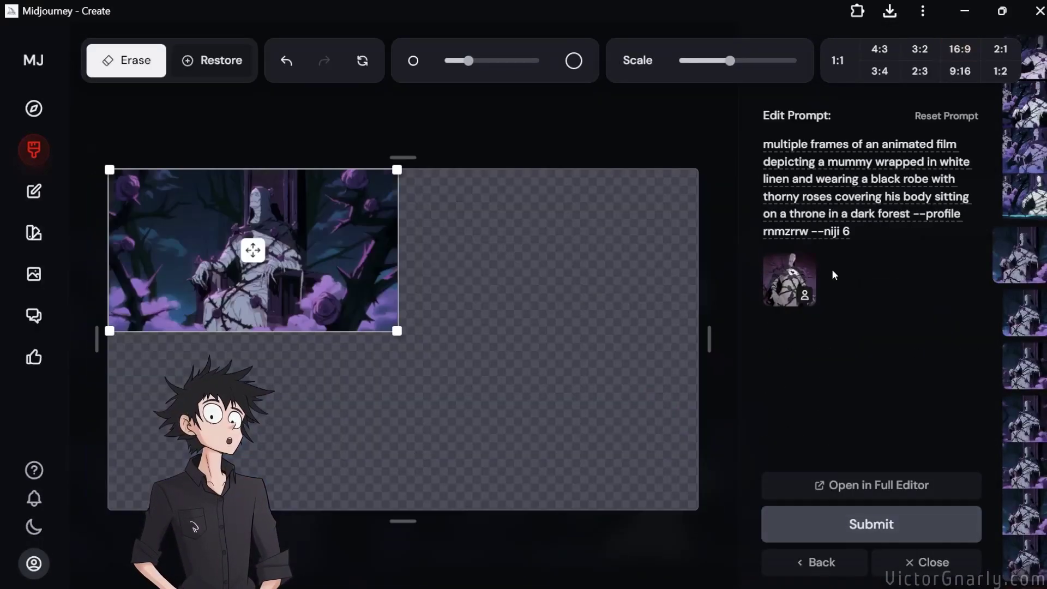
pyautogui.click(804, 266)
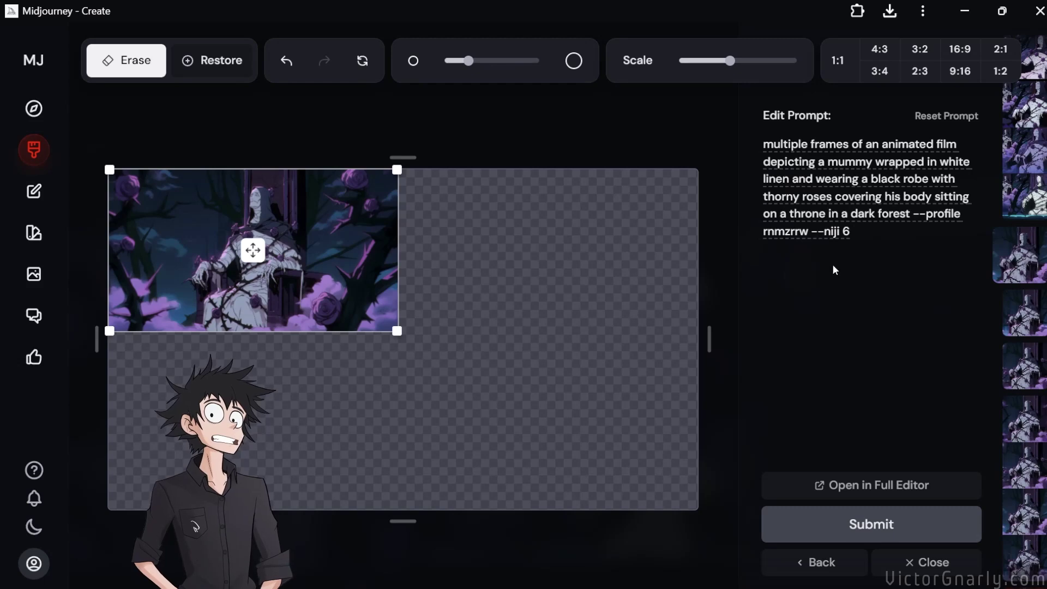
pyautogui.click(857, 524)
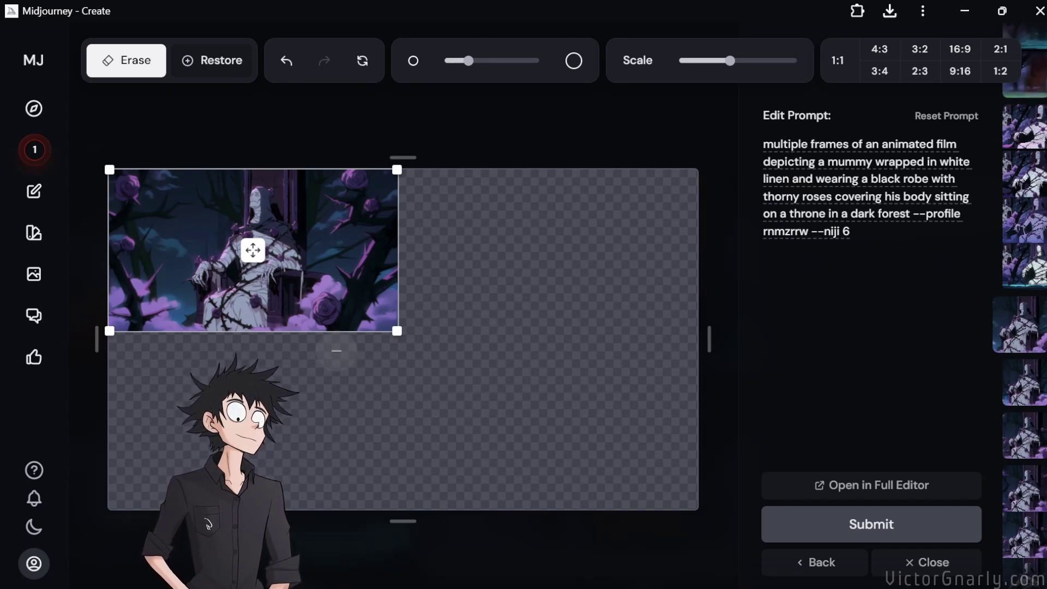
# Examine the new edits generated without the character reference, opening the white-robed figure on the red carpet enlarged.
pyautogui.click(48, 155)
pyautogui.moveTo(170, 317)
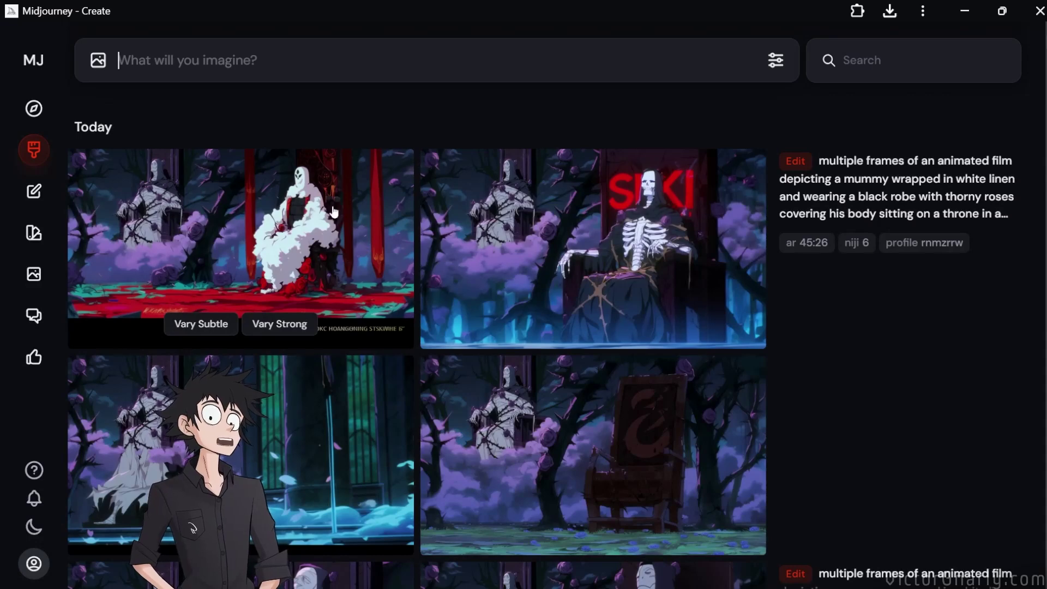
pyautogui.click(304, 210)
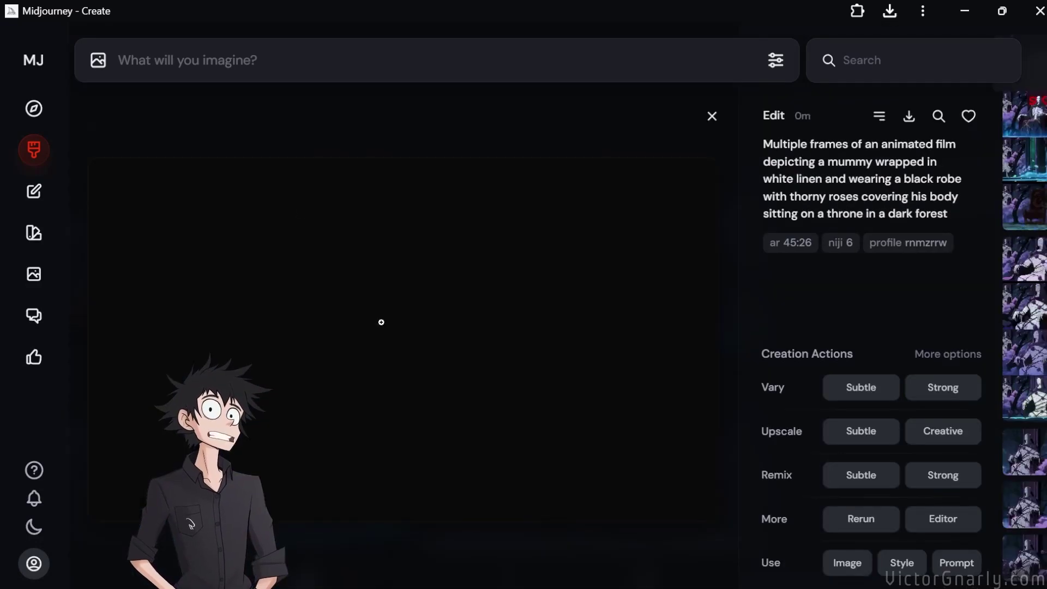
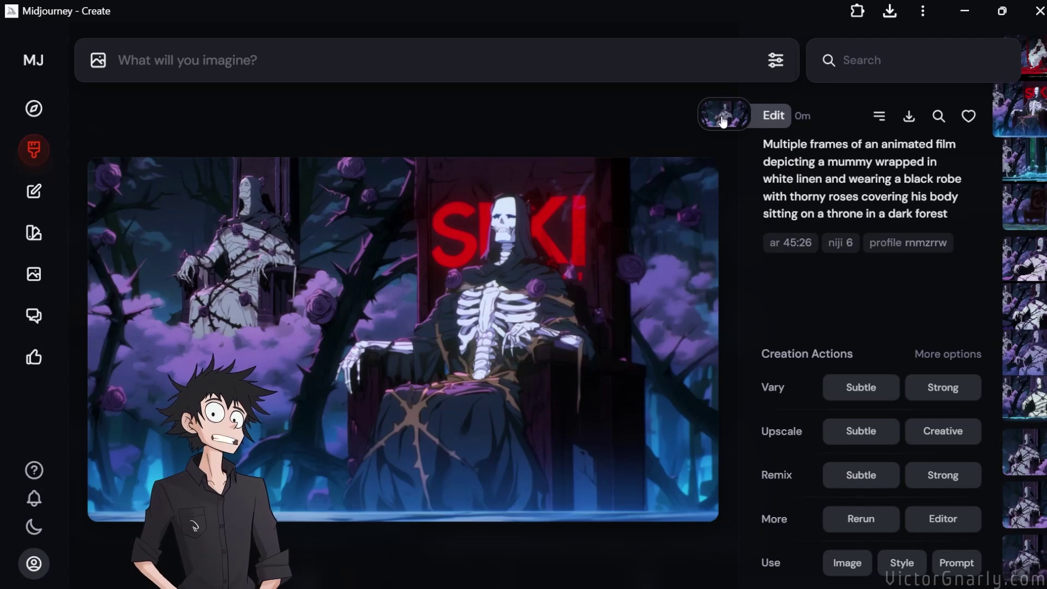
# Reopen the expanded mummy canvas in the Editor, delete "--profile rnmzrrw" from the edit prompt and submit the edit.
pyautogui.click(722, 120)
pyautogui.click(882, 523)
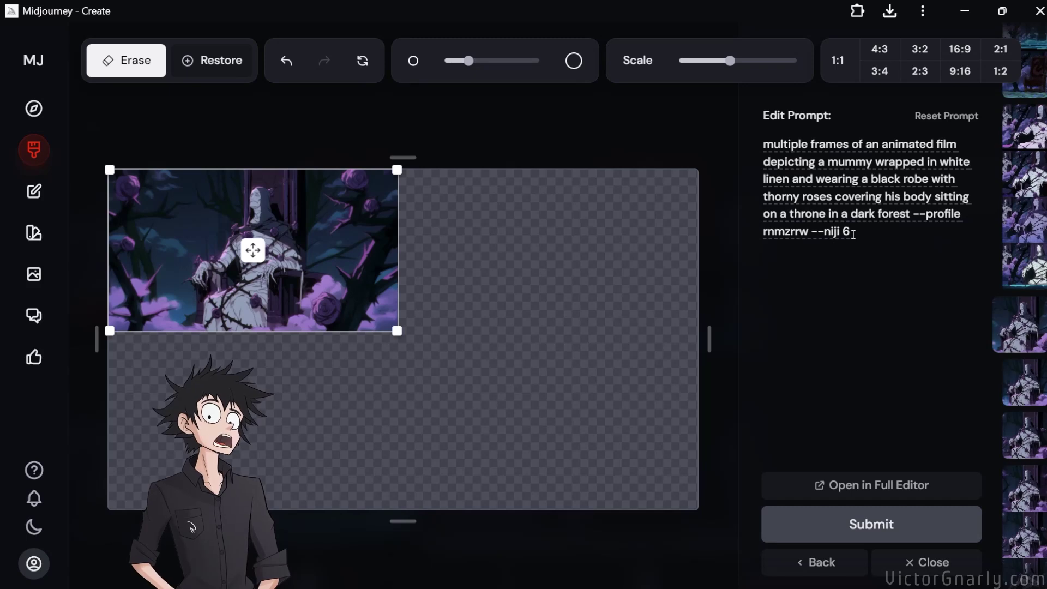
pyautogui.moveTo(810, 233); pyautogui.dragTo(918, 211)
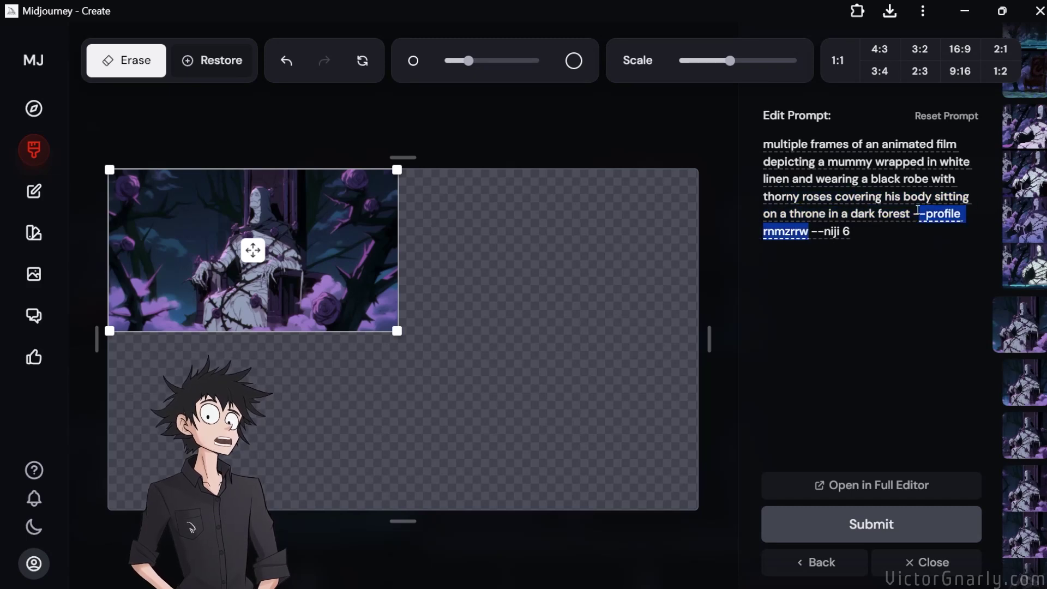
pyautogui.press('BackSpace')
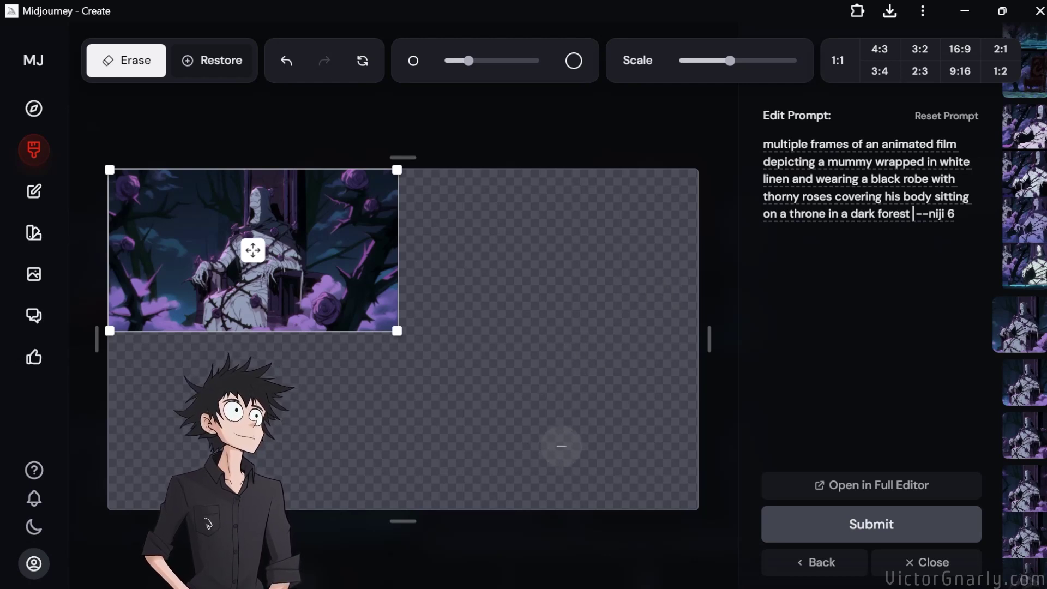
pyautogui.click(821, 532)
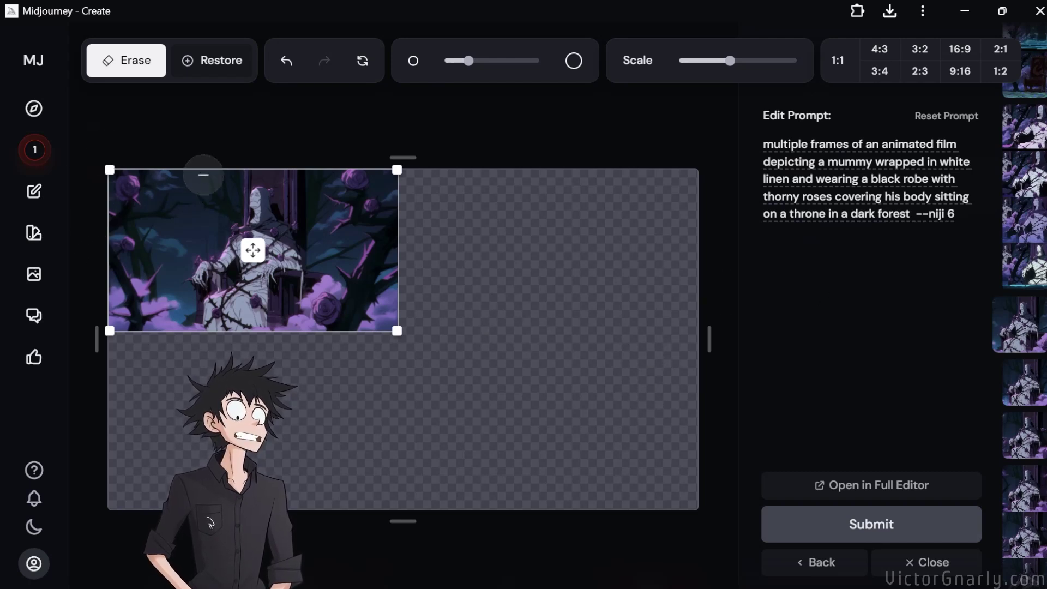
# Examine the edits generated without the profile, view the blue-robed skeleton frame larger, and return to the creations overview.
pyautogui.click(36, 156)
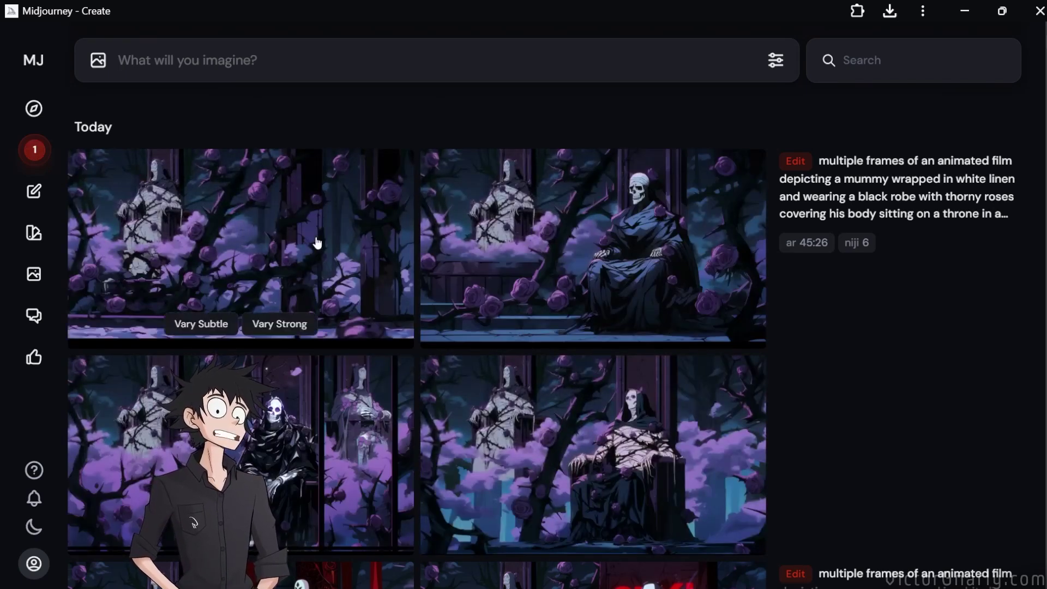
pyautogui.click(321, 253)
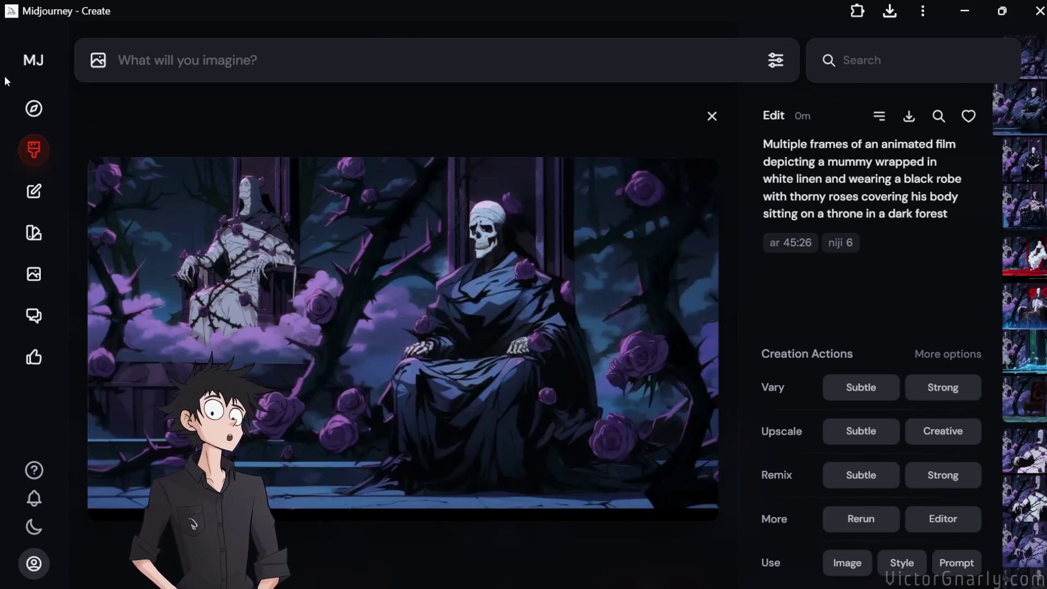
pyautogui.click(41, 151)
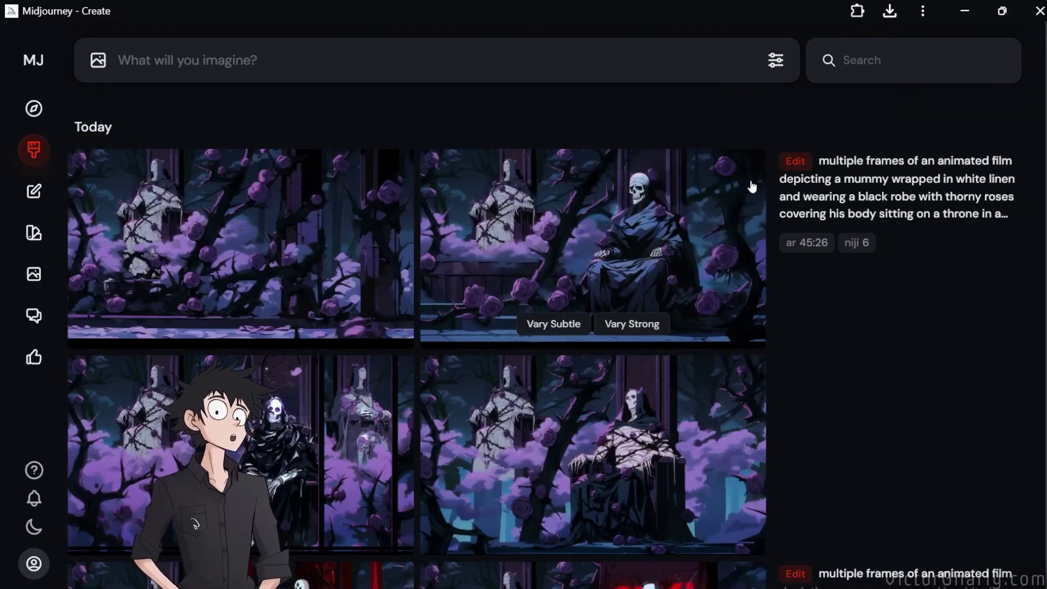
# Reopen the mummy canvas in the Editor, shorten the prompt to "multiple frames of an animated film --niji 6" and submit it.
pyautogui.click(788, 163)
pyautogui.click(904, 518)
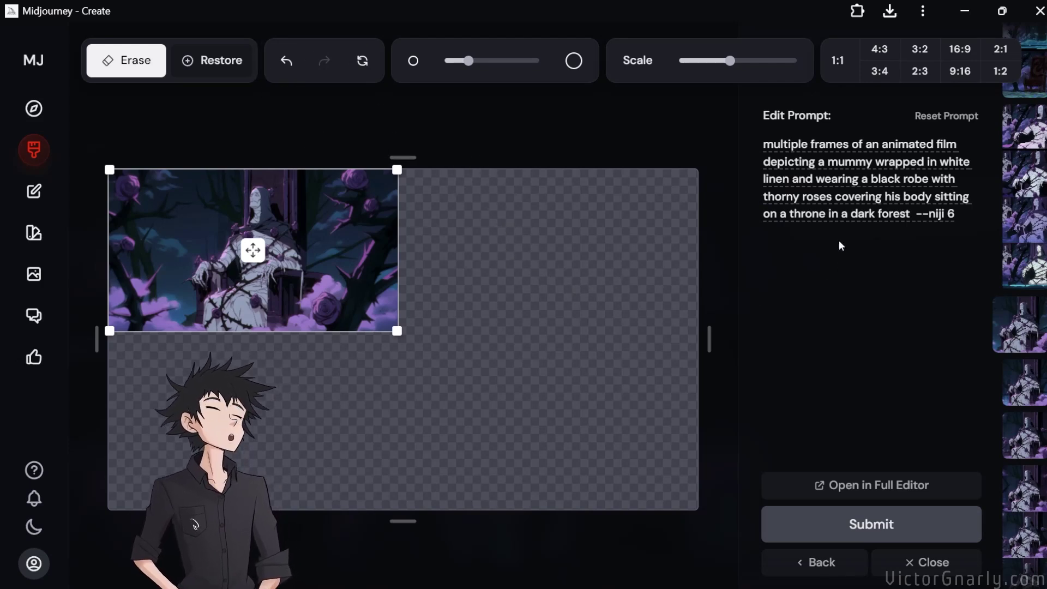
pyautogui.moveTo(913, 216); pyautogui.dragTo(772, 161)
pyautogui.press('BackSpace')
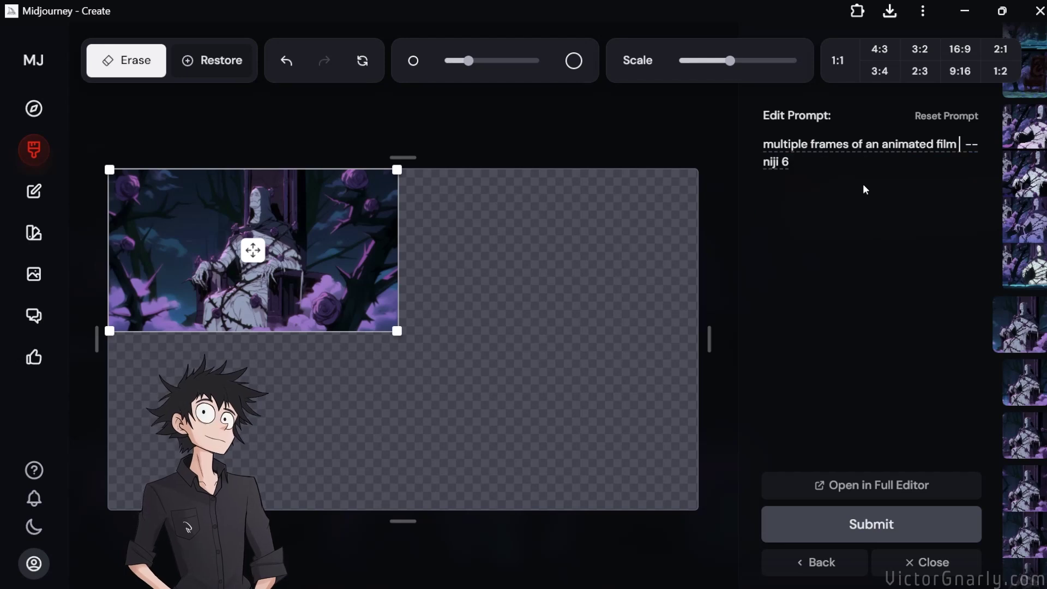
pyautogui.click(857, 523)
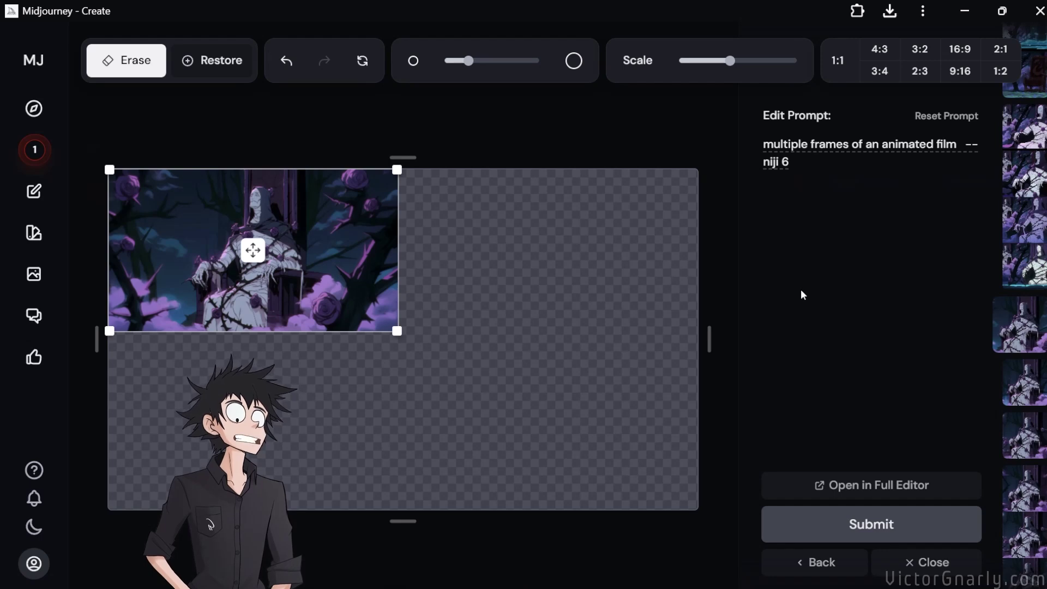
# Examine the edits from the shortened prompt, view the standing swordsman frame larger, and close it.
pyautogui.click(34, 157)
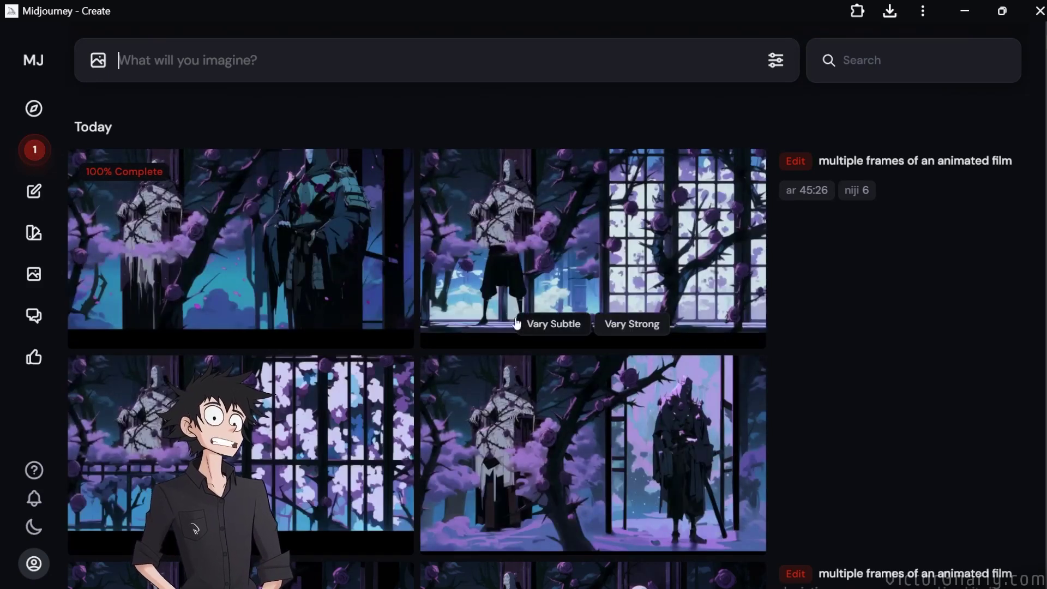
pyautogui.click(689, 425)
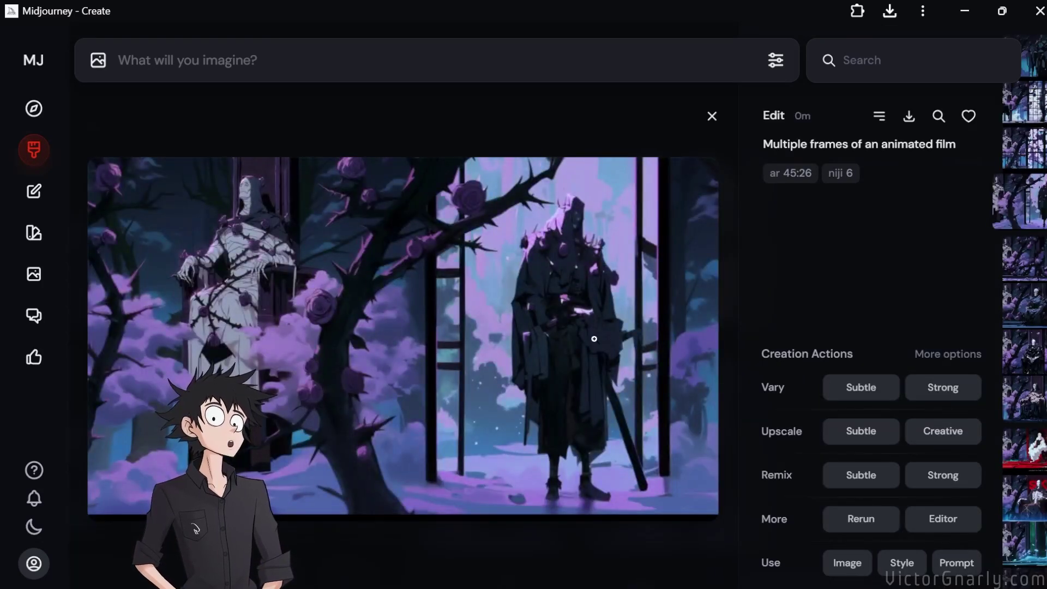
pyautogui.click(408, 143)
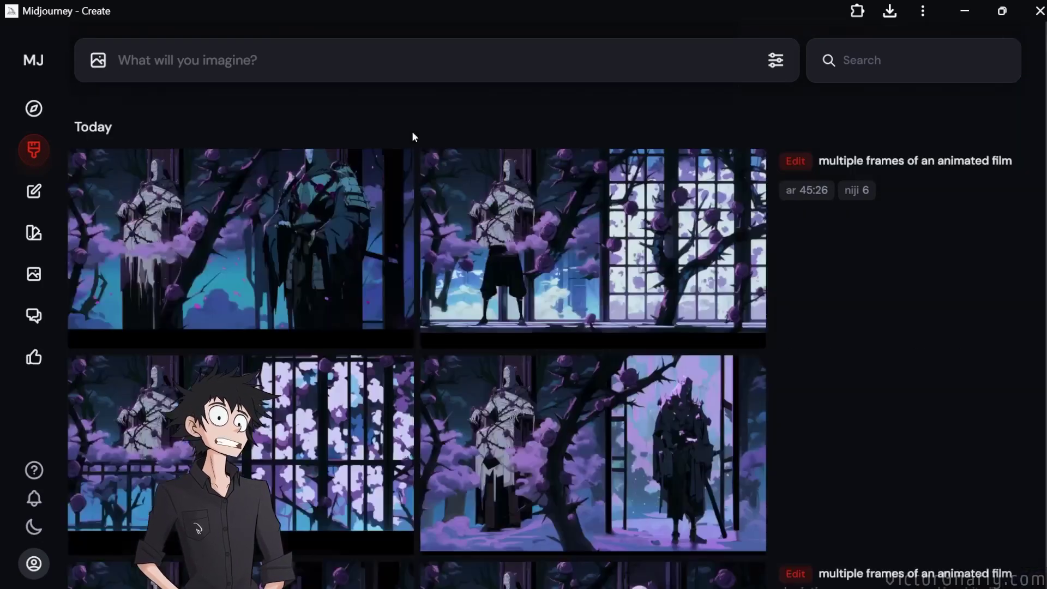
# Reopen the mummy canvas in the Editor, replace "frames" with "panels" in the edit prompt and submit the edit.
pyautogui.click(799, 159)
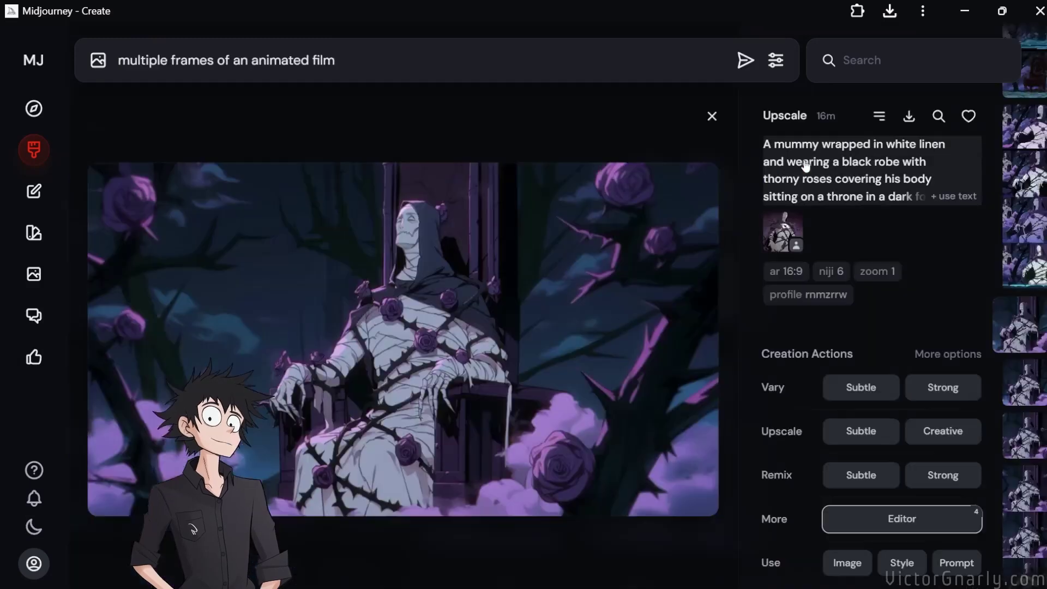
pyautogui.click(932, 518)
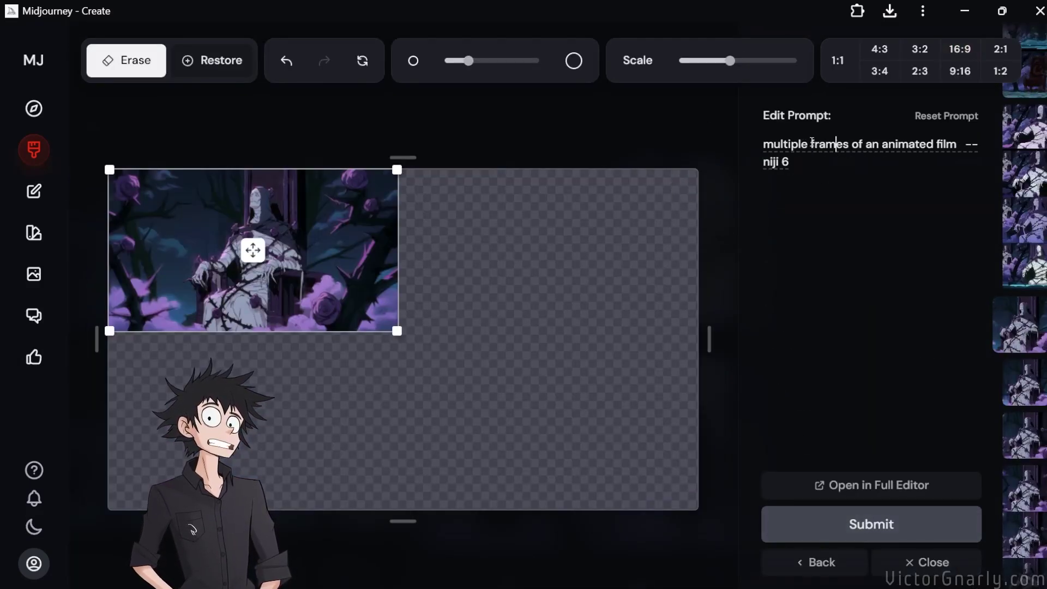
pyautogui.moveTo(811, 143); pyautogui.dragTo(843, 143)
pyautogui.write('panels')
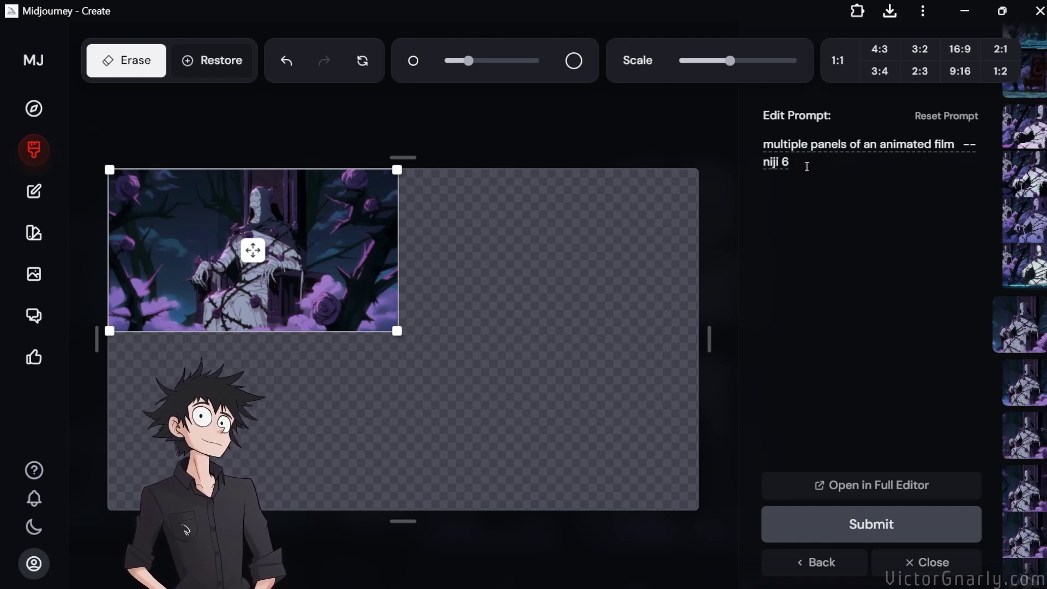
pyautogui.click(869, 531)
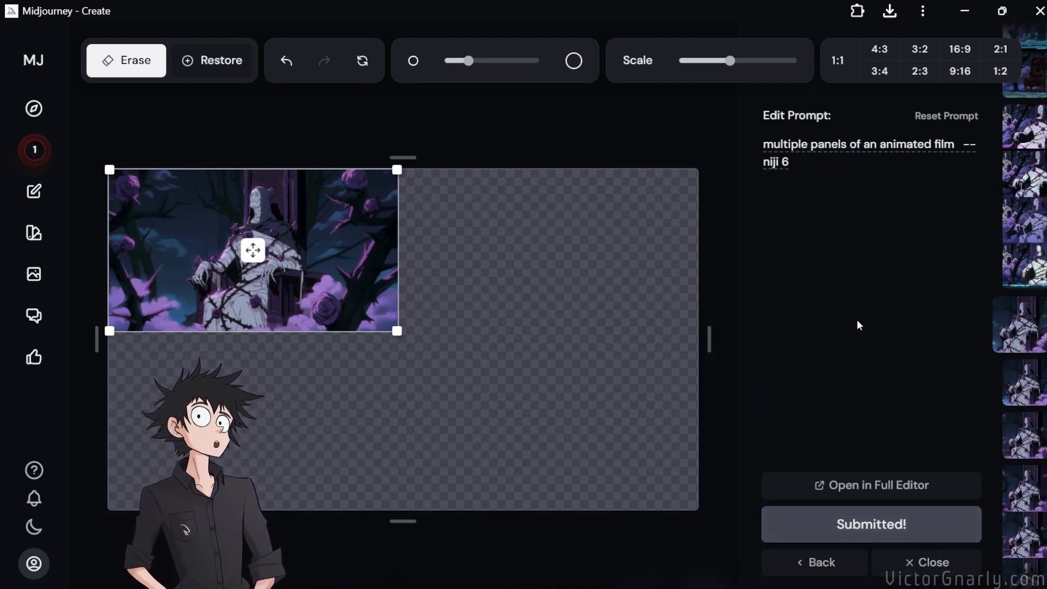
# Examine the "multiple panels" edits, viewing the one with pink window panes and a swordsman at full size.
pyautogui.click(49, 160)
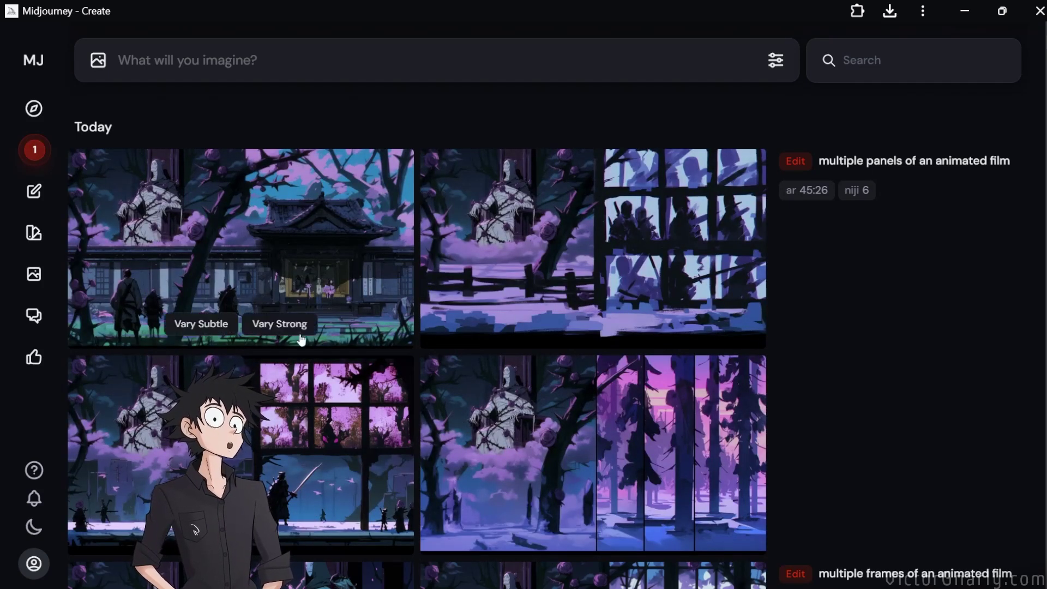
pyautogui.click(381, 459)
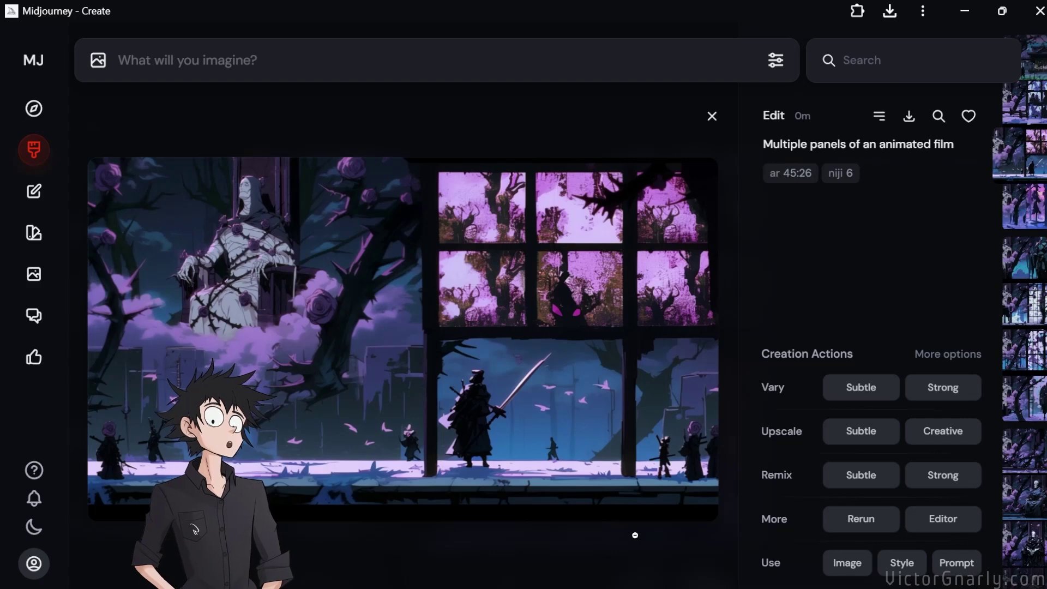
pyautogui.click(604, 518)
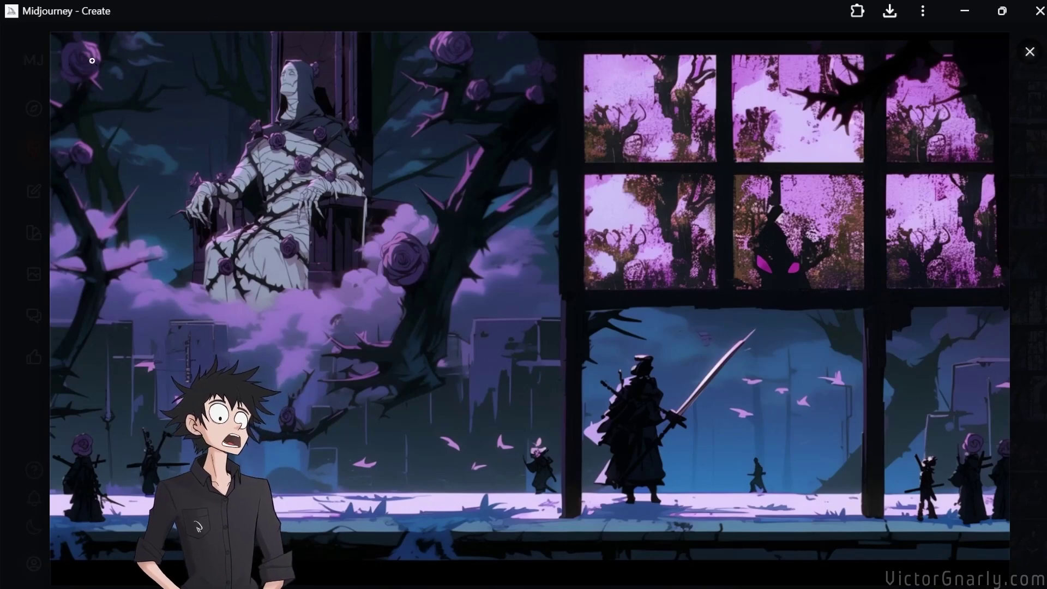
pyautogui.click(1029, 52)
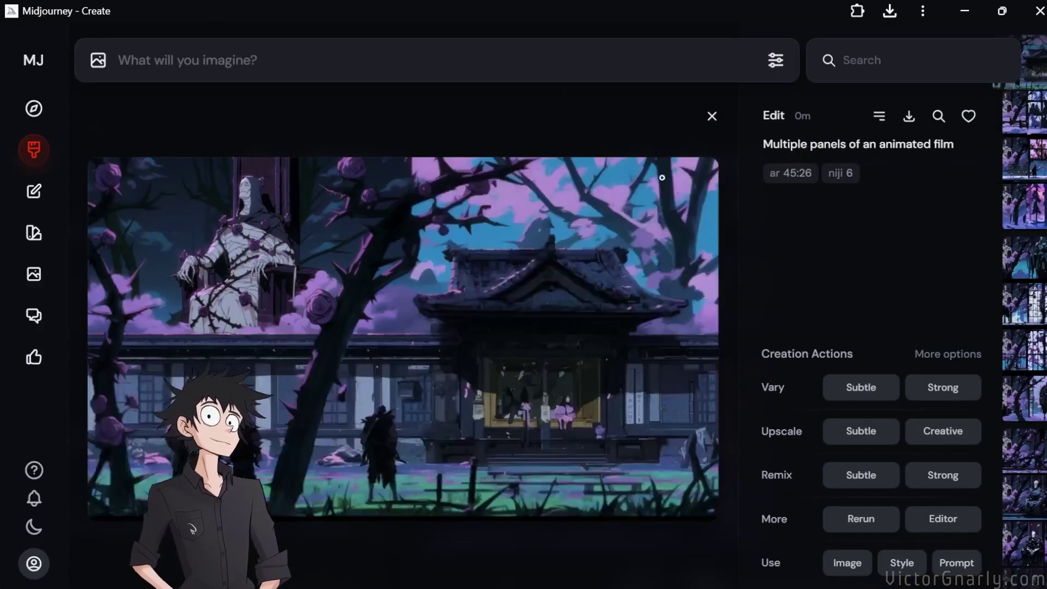
# Compare the temple, window-pane and forest versions of the "multiple panels" edit one by one and return to the creations overview.
pyautogui.press('Down')
pyautogui.press('Down')
pyautogui.press('Down')
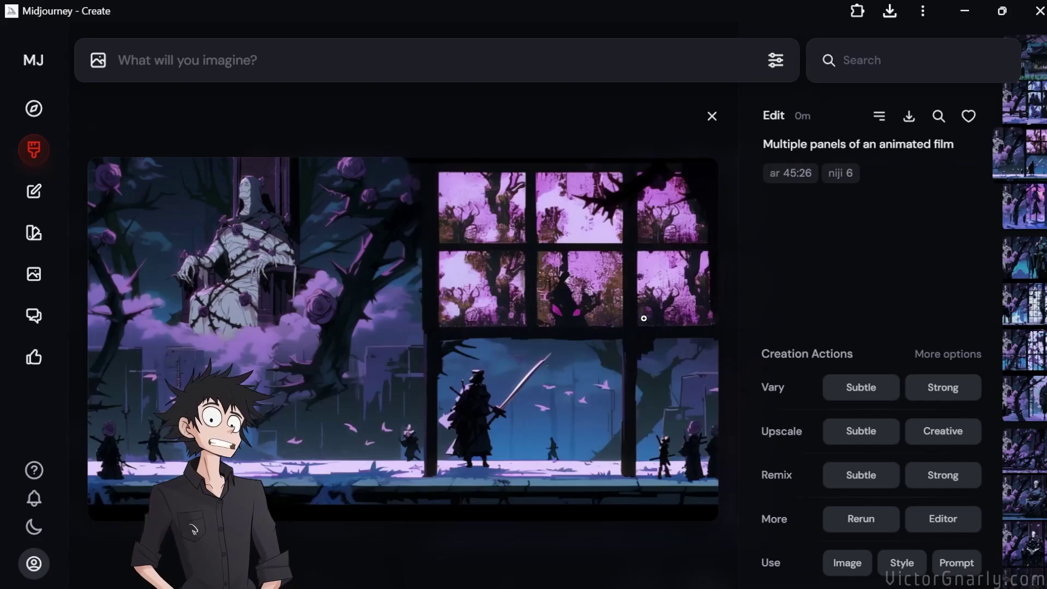
pyautogui.press('Up')
pyautogui.press('Down')
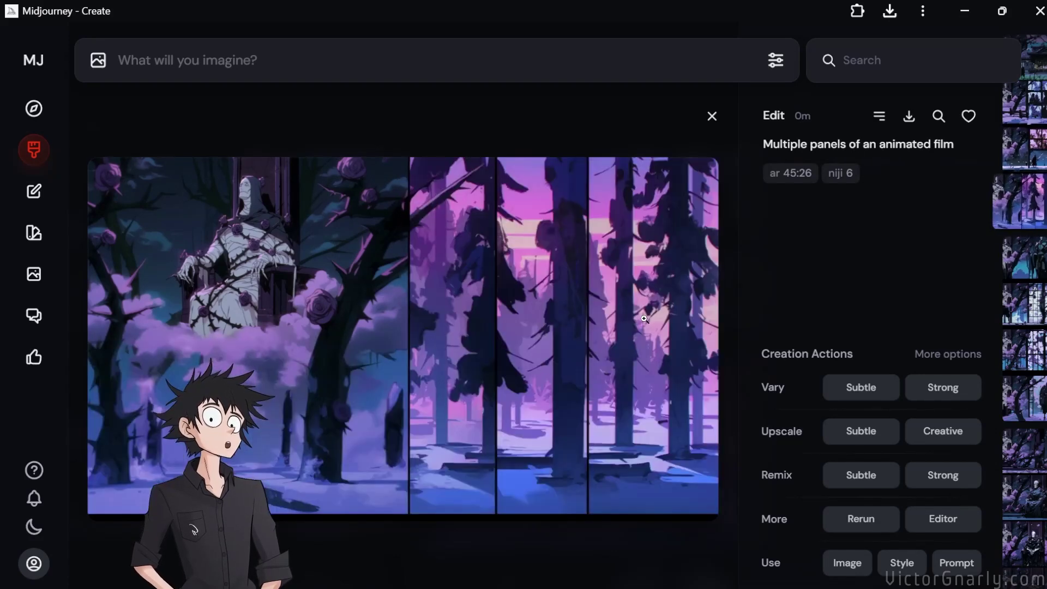
pyautogui.press('Up')
pyautogui.press('Down')
pyautogui.press('Up')
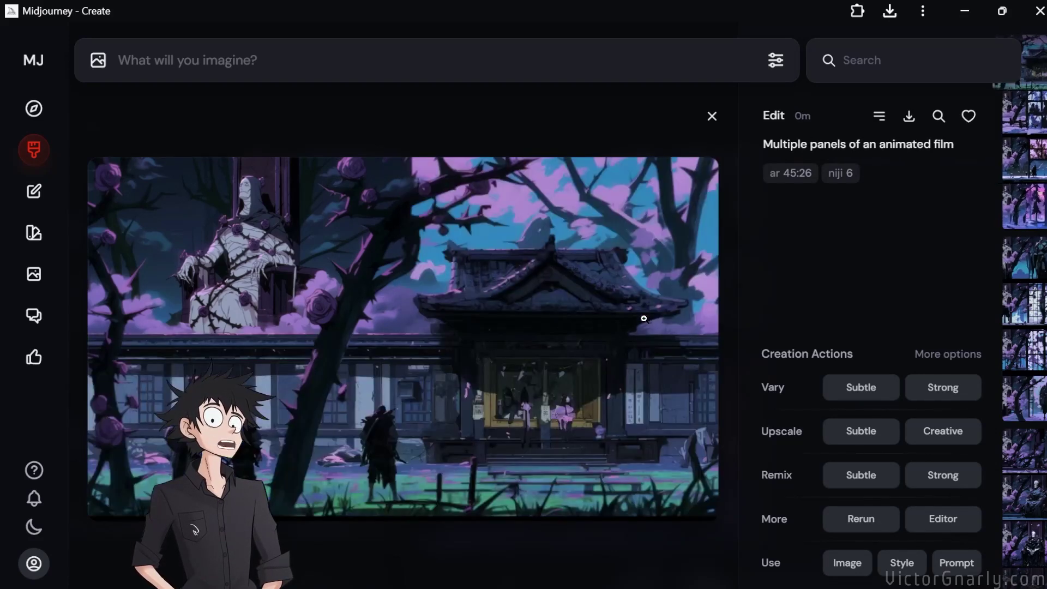
pyautogui.press('Up')
pyautogui.press('Up')
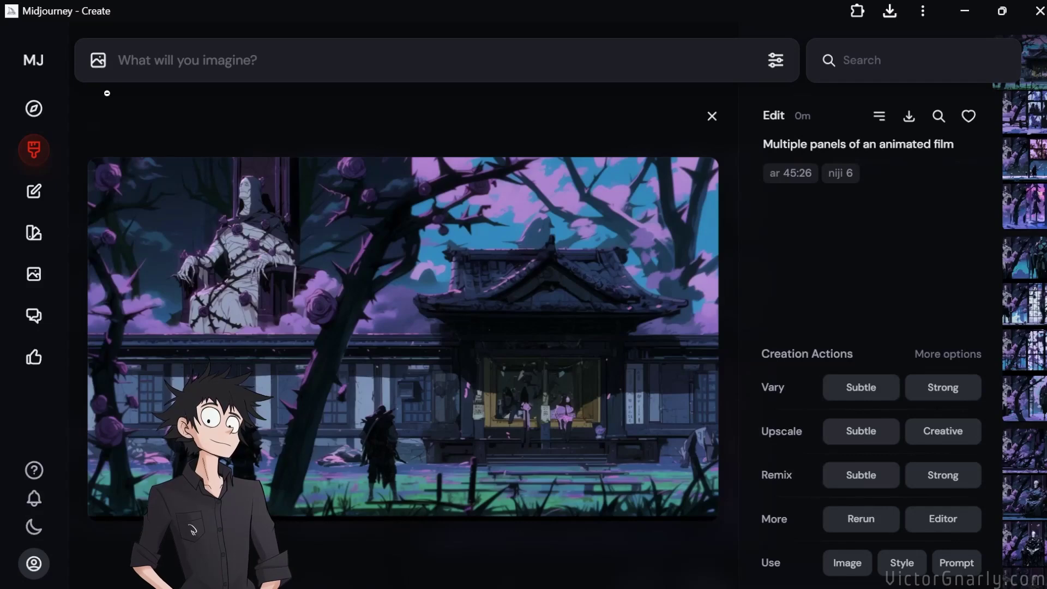
pyautogui.click(43, 146)
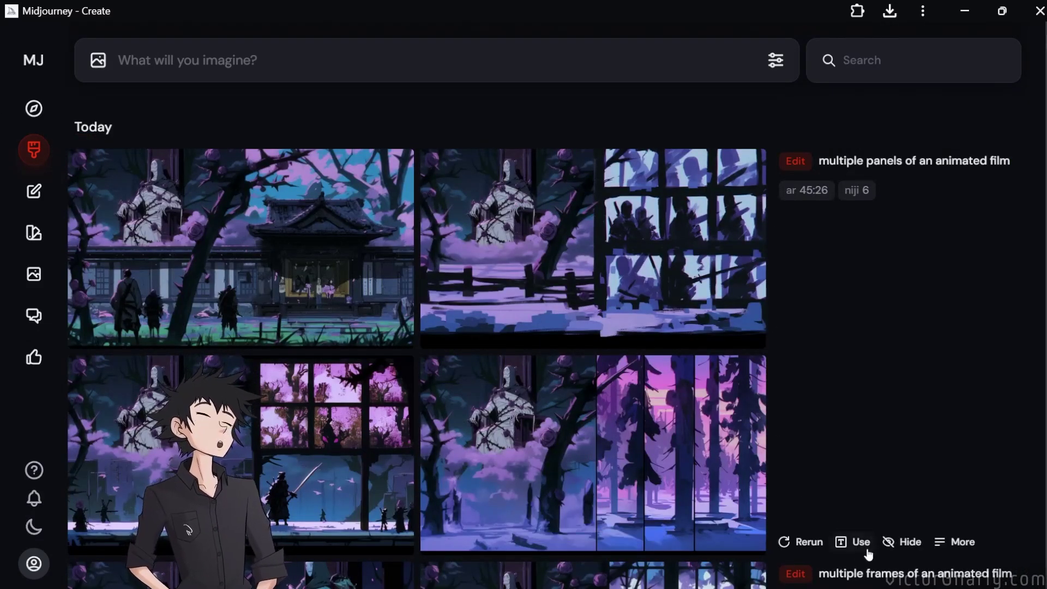
# Reopen the mummy canvas in the Editor, crop off the empty side and lower areas, and extend the canvas above the image.
pyautogui.click(818, 163)
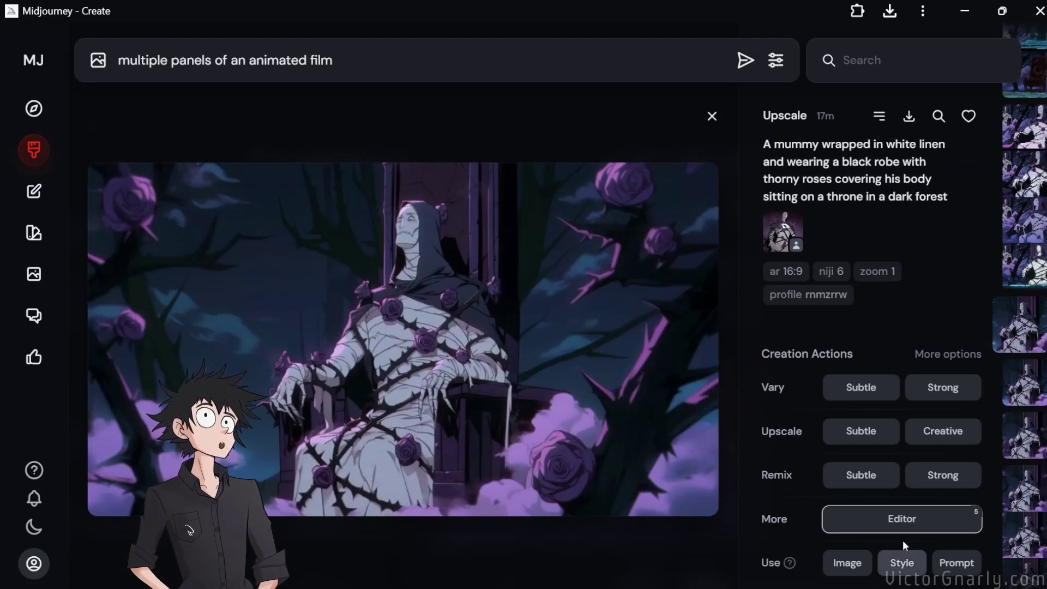
pyautogui.click(900, 519)
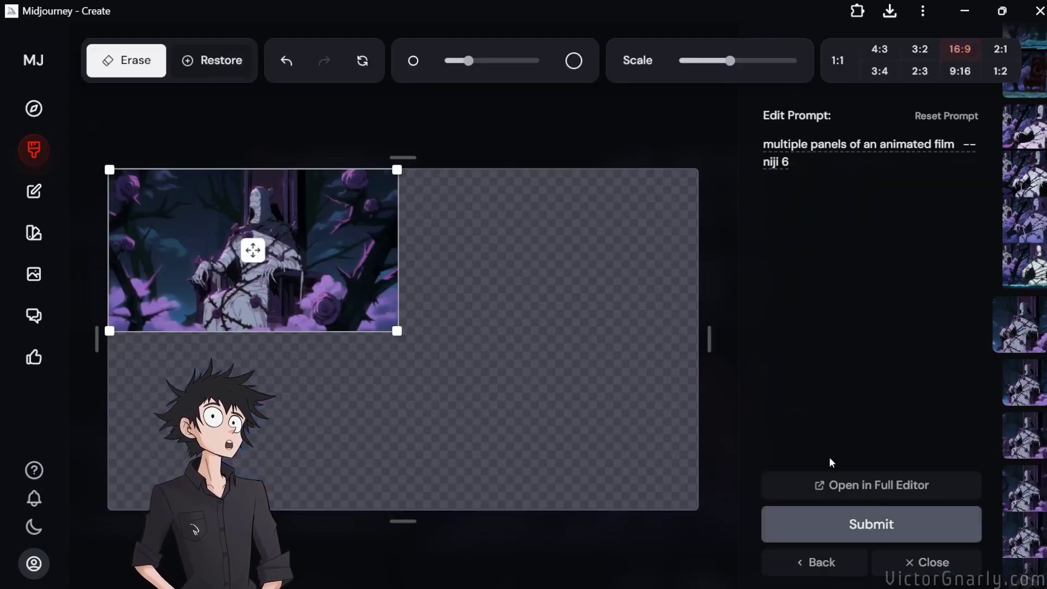
pyautogui.moveTo(711, 341); pyautogui.dragTo(584, 345)
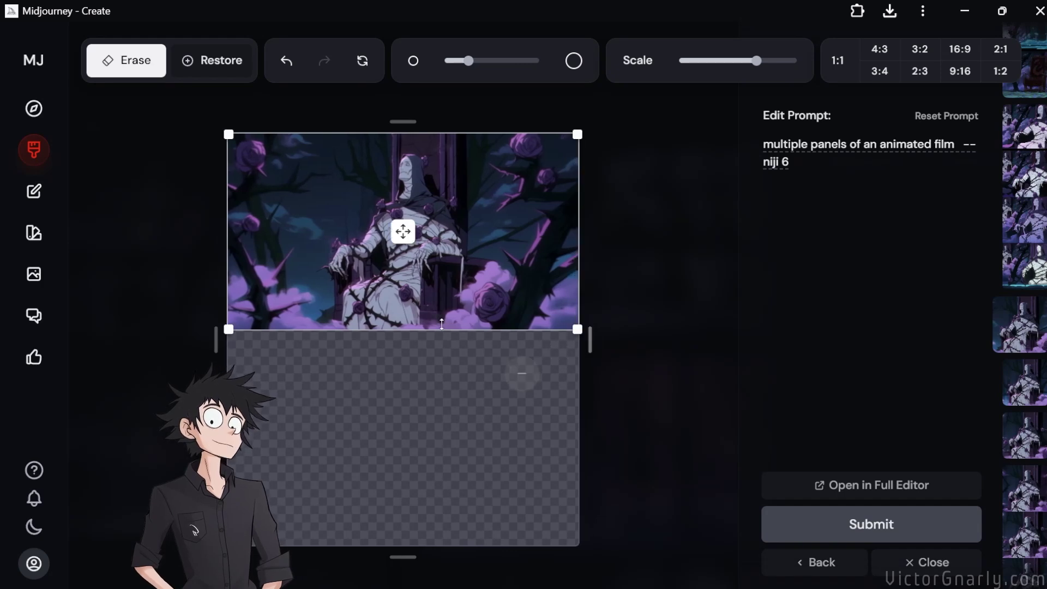
pyautogui.moveTo(412, 562); pyautogui.dragTo(420, 456)
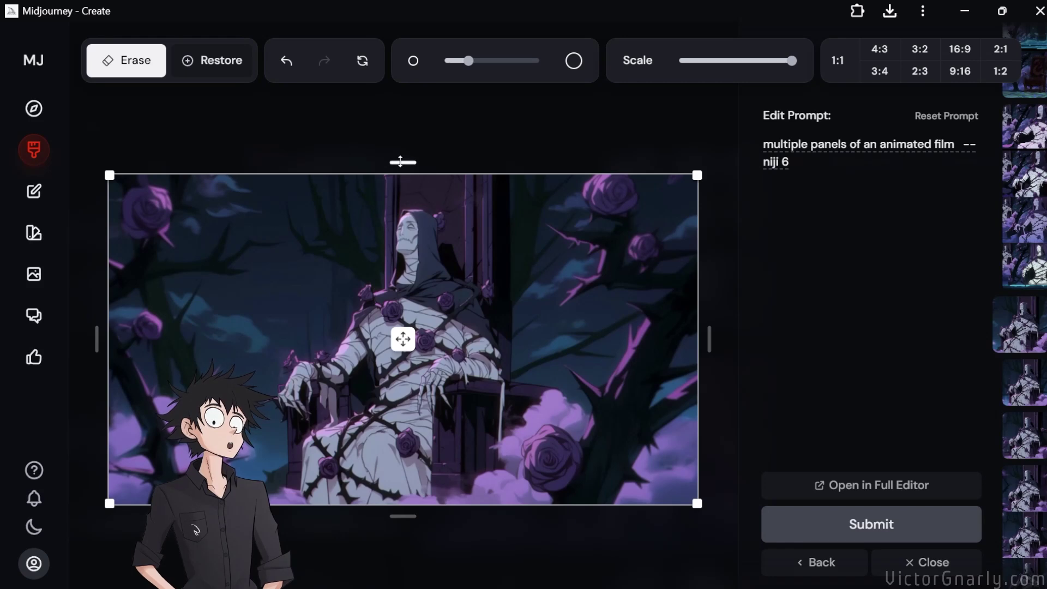
pyautogui.moveTo(402, 158); pyautogui.dragTo(396, 89)
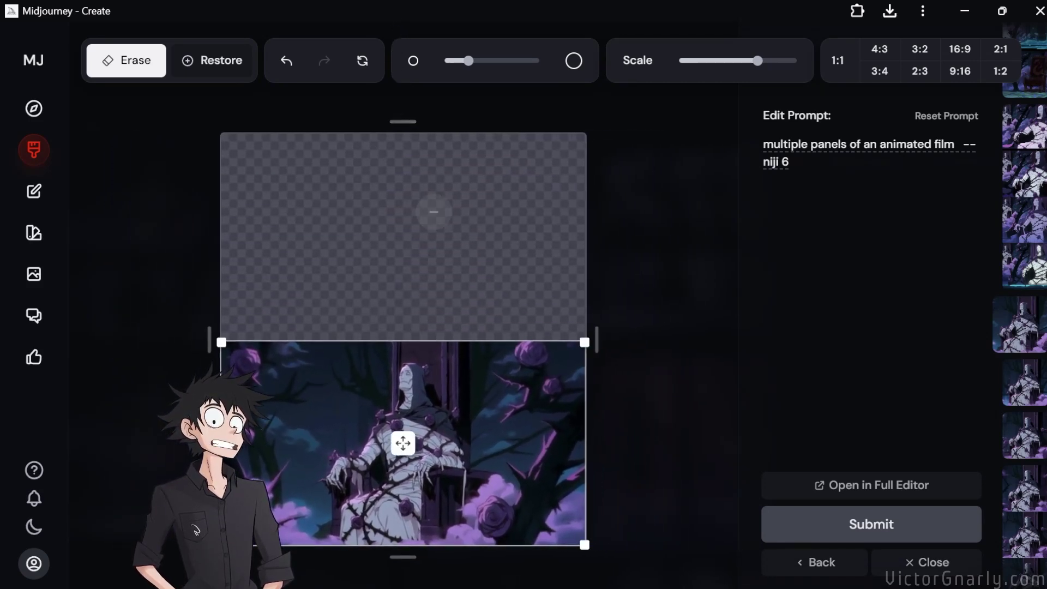
# Change the edit prompt to "two screenshots of an animated film --niji 6".
pyautogui.doubleClick(777, 140)
pyautogui.write('two pa')
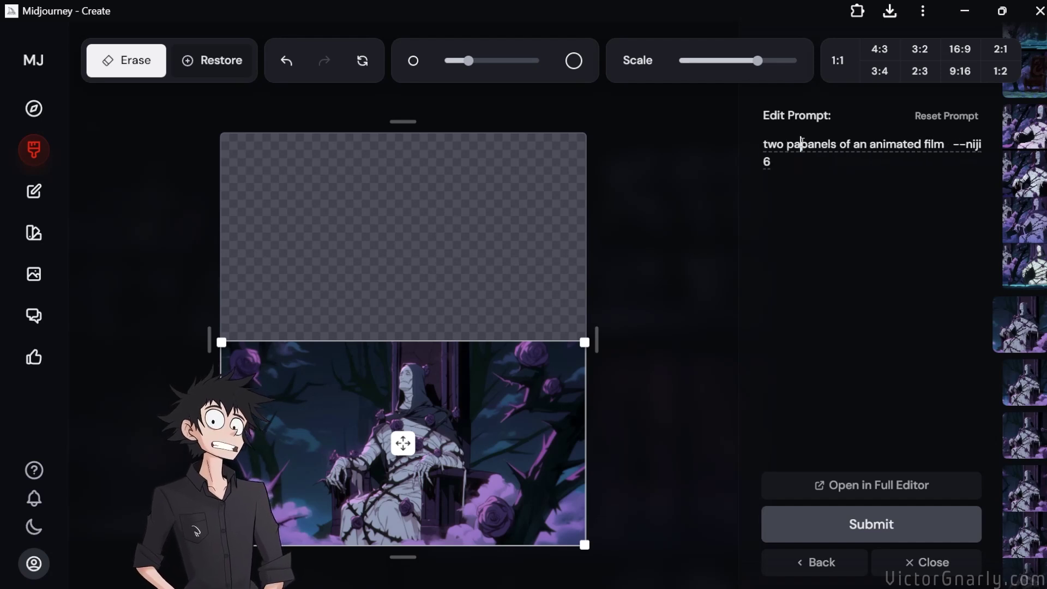
pyautogui.press('BackSpace')
pyautogui.press('BackSpace')
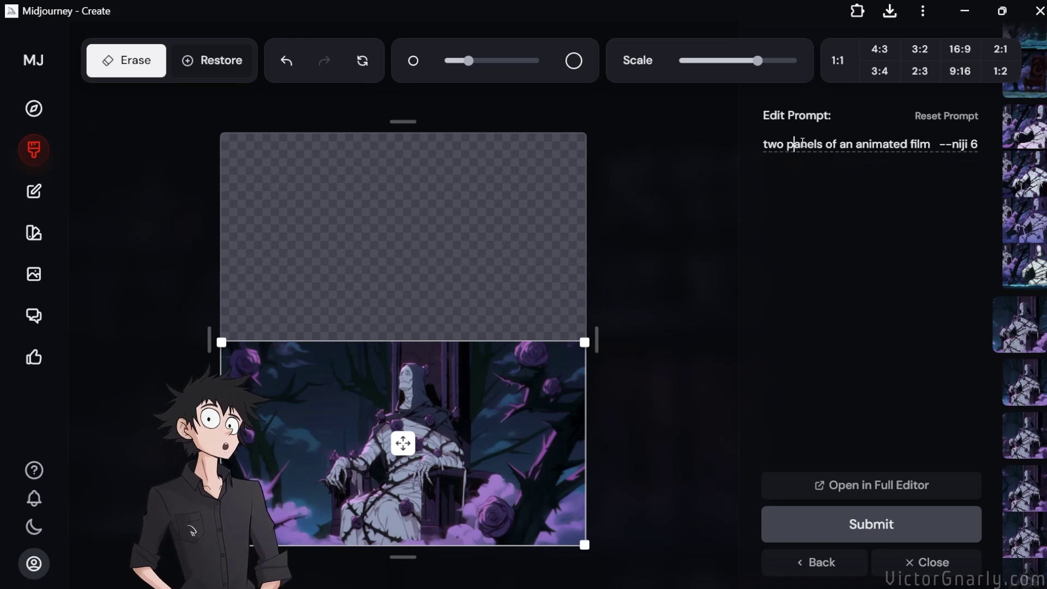
pyautogui.write('screenshots')
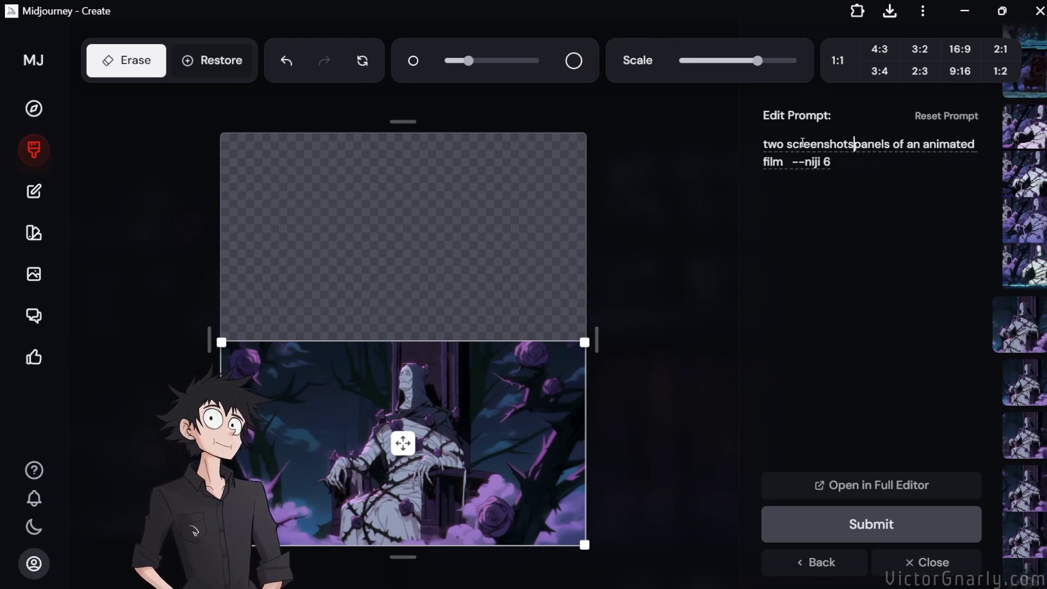
pyautogui.press('Delete')
pyautogui.press('Delete')
pyautogui.press('Delete')
pyautogui.press('Delete')
pyautogui.press('Delete')
pyautogui.press('Delete')
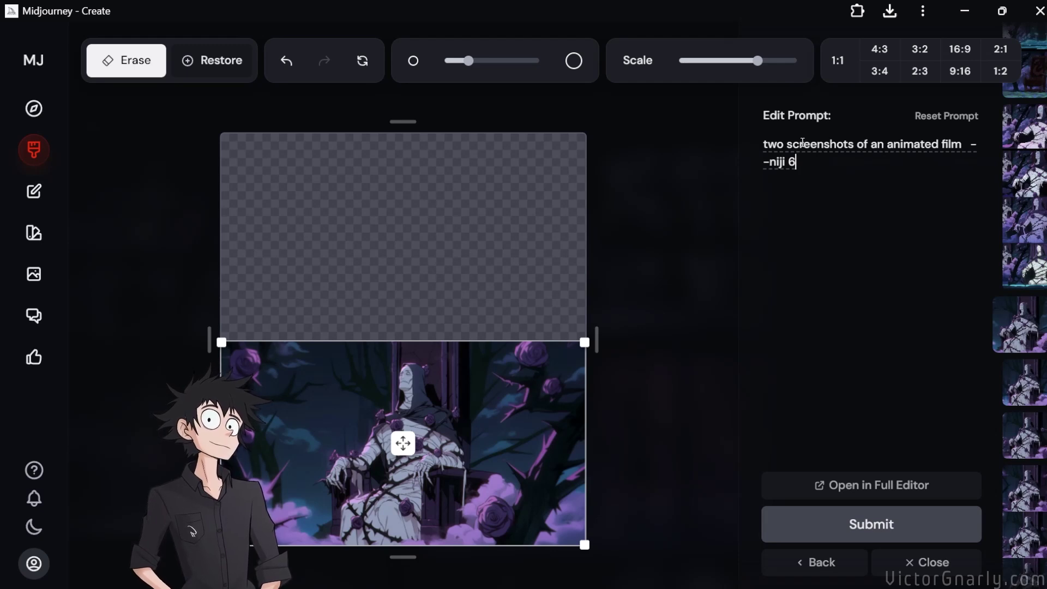
# Submit the two-screenshot edit with niji 6, and submit it again with the "--niji 6" parameter removed from the prompt.
pyautogui.press('Return')
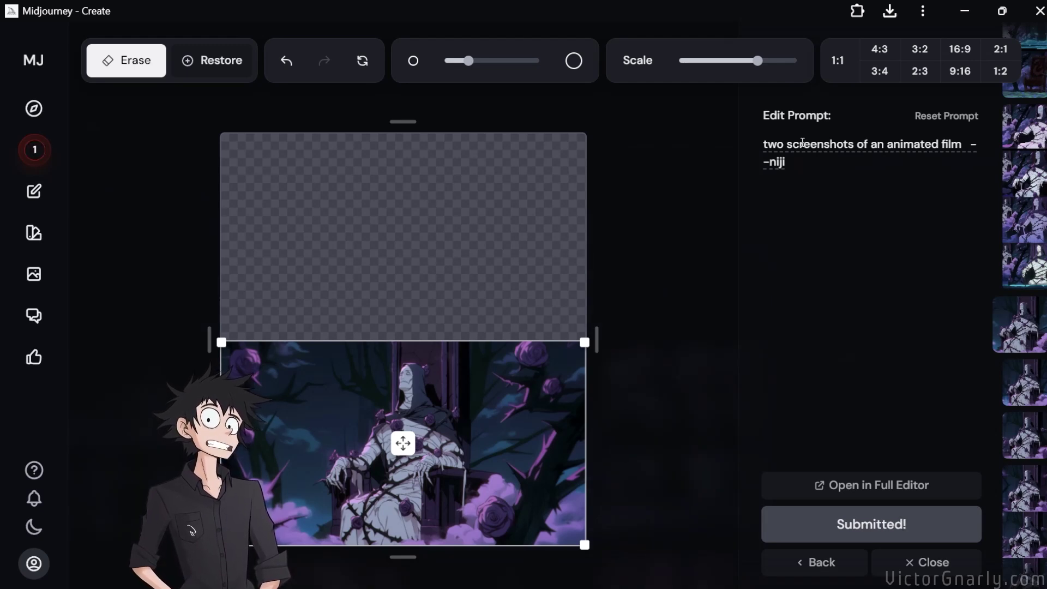
pyautogui.press('BackSpace')
pyautogui.press('BackSpace')
pyautogui.press('BackSpace')
pyautogui.press('BackSpace')
pyautogui.press('Return')
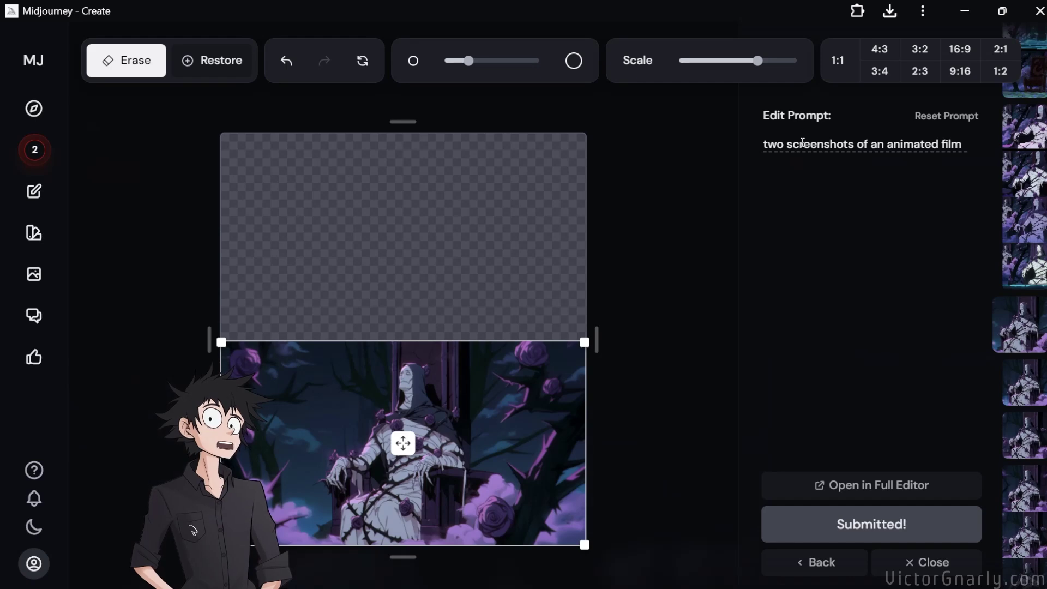
# Check both "two screenshots of an animated film" edits in the creations overview as they render.
pyautogui.click(27, 148)
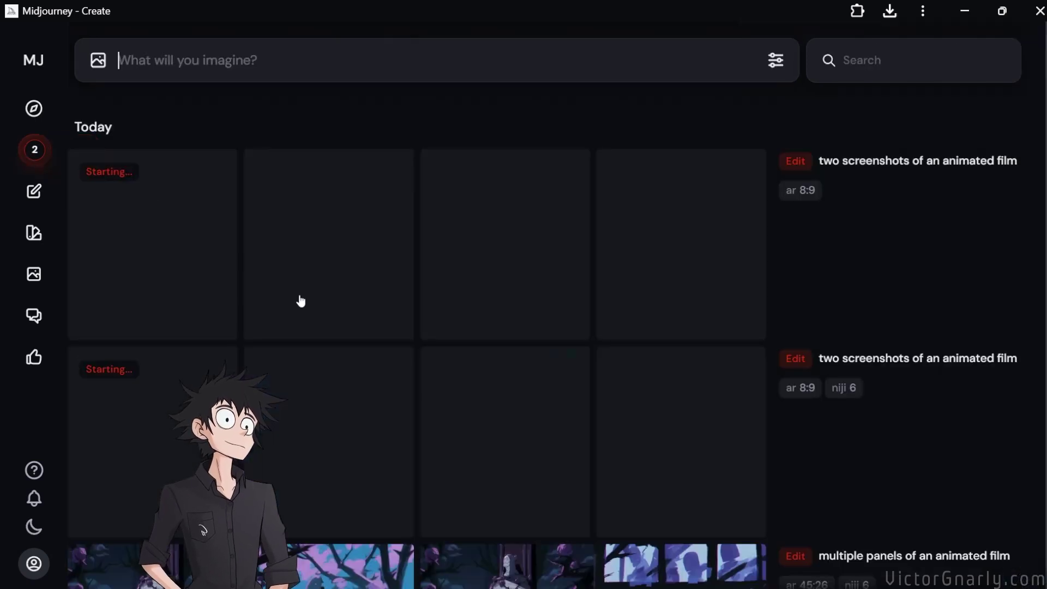
pyautogui.scroll(-3, 426, 304)
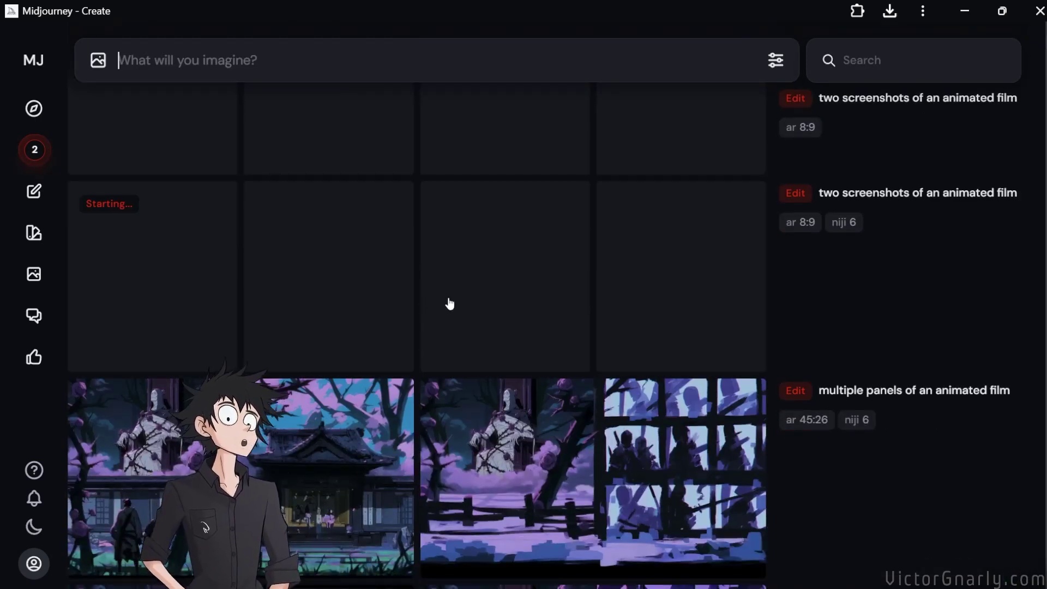
pyautogui.scroll(3, 452, 301)
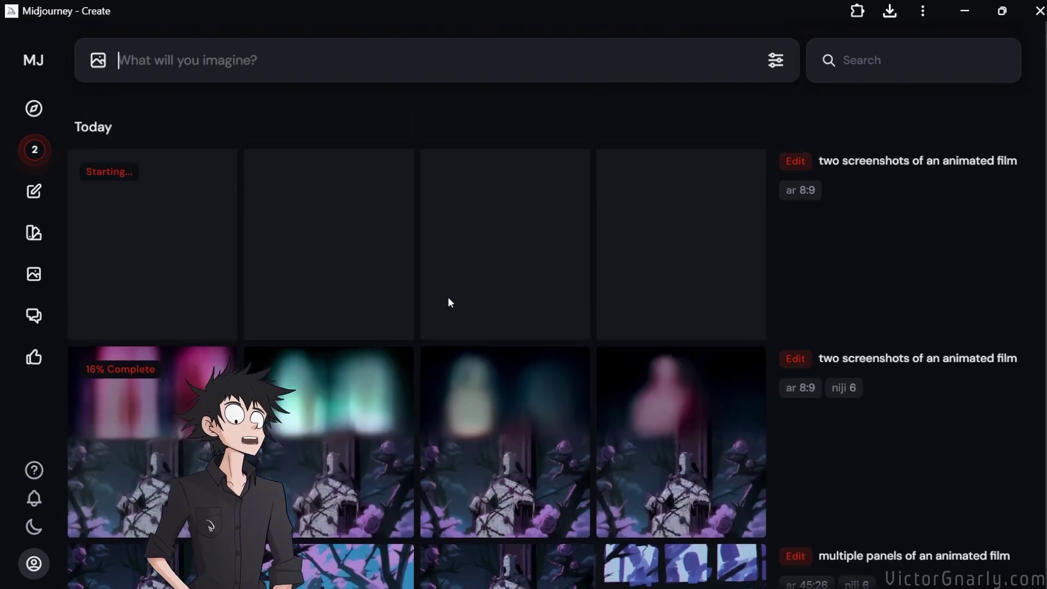
pyautogui.scroll(-1, 545, 349)
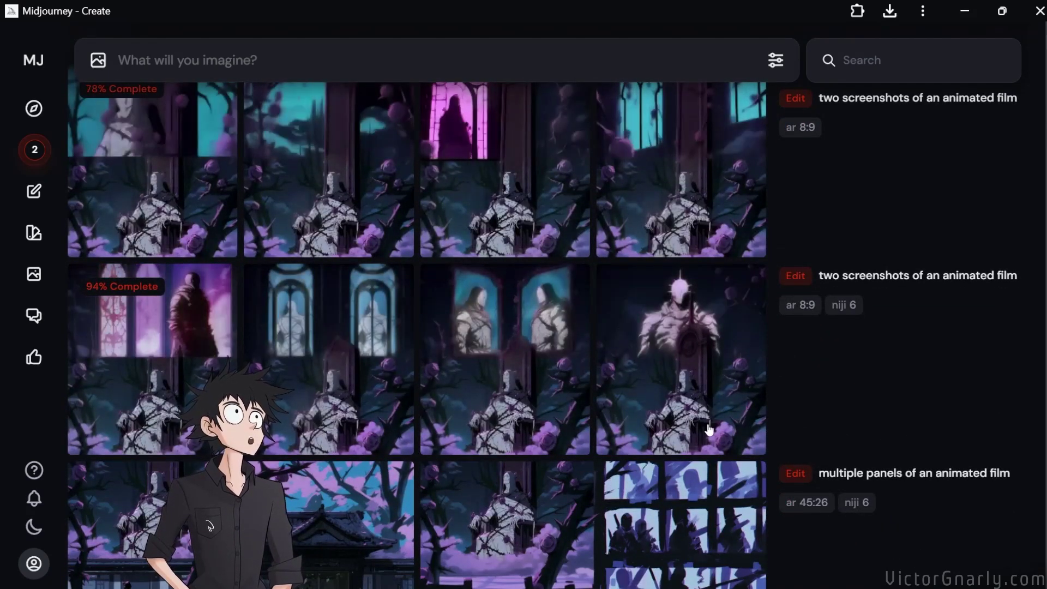
pyautogui.scroll(1, 709, 430)
pyautogui.scroll(-1, 704, 428)
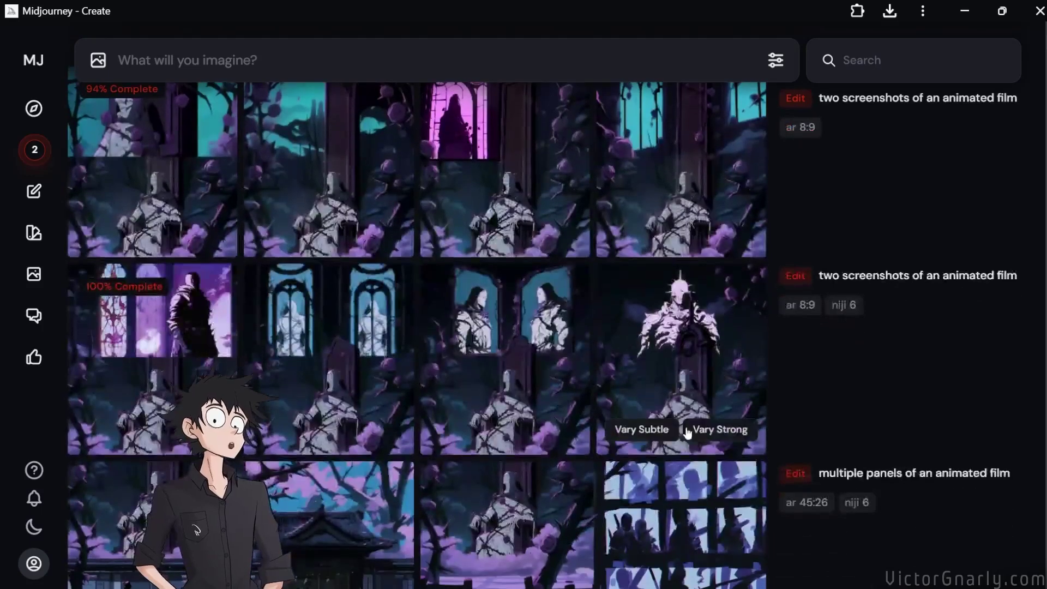
pyautogui.scroll(1, 685, 426)
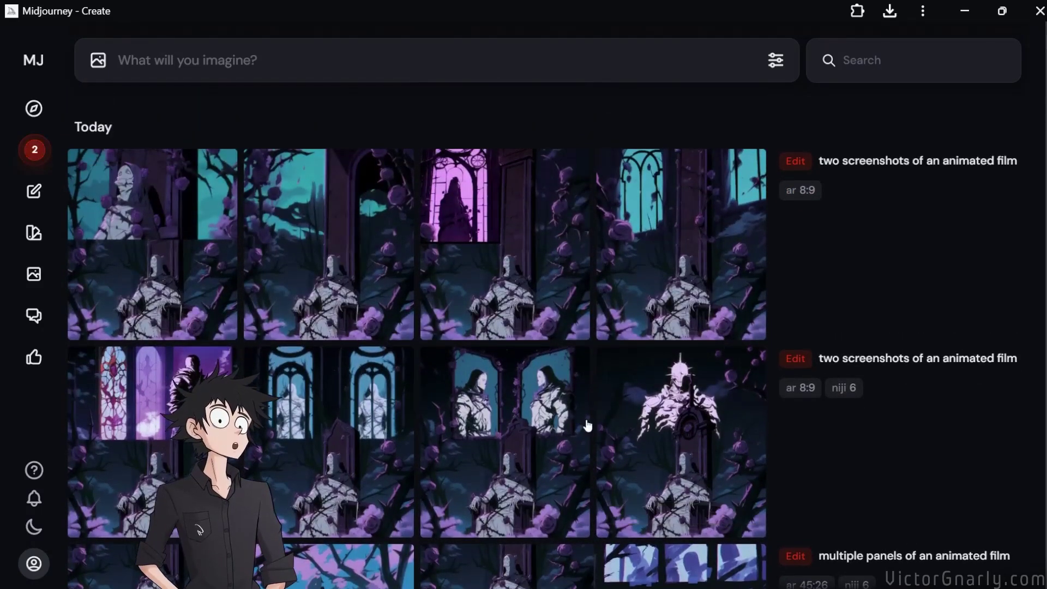
# View the "two screenshots" edits at full size one by one, from the spiked-armor version to the mummy close-up.
pyautogui.click(688, 432)
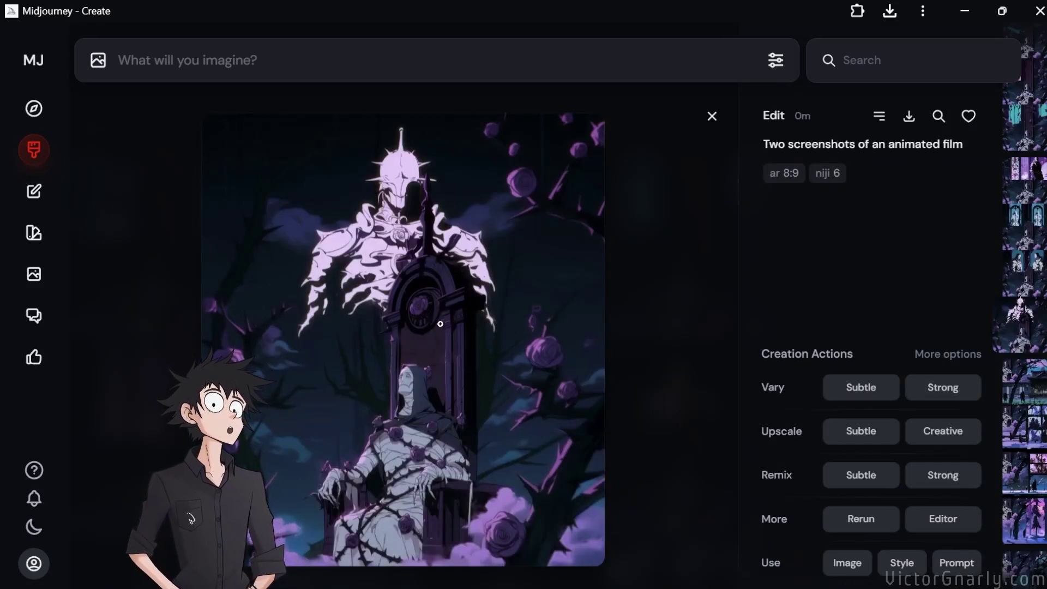
pyautogui.scroll(-2, 440, 324)
pyautogui.scroll(-2, 451, 331)
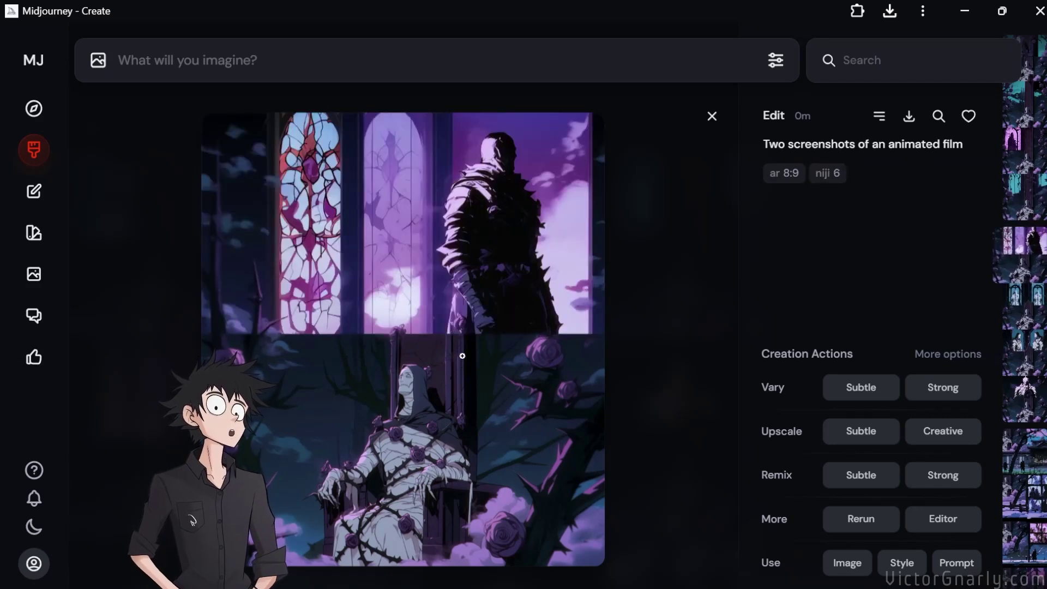
pyautogui.scroll(-1, 458, 302)
pyautogui.scroll(1, 461, 291)
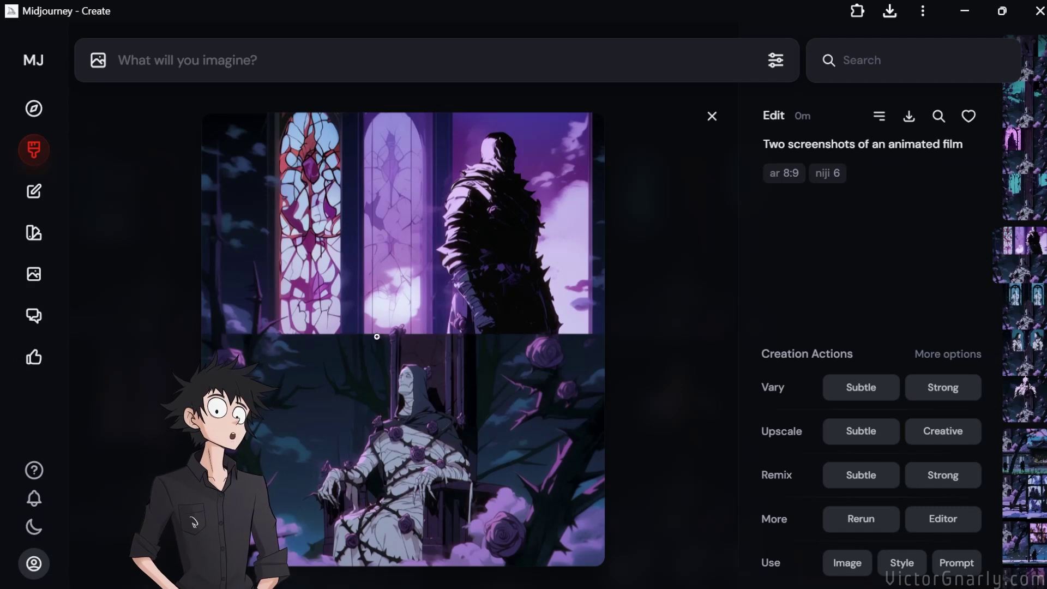
pyautogui.scroll(-1, 410, 298)
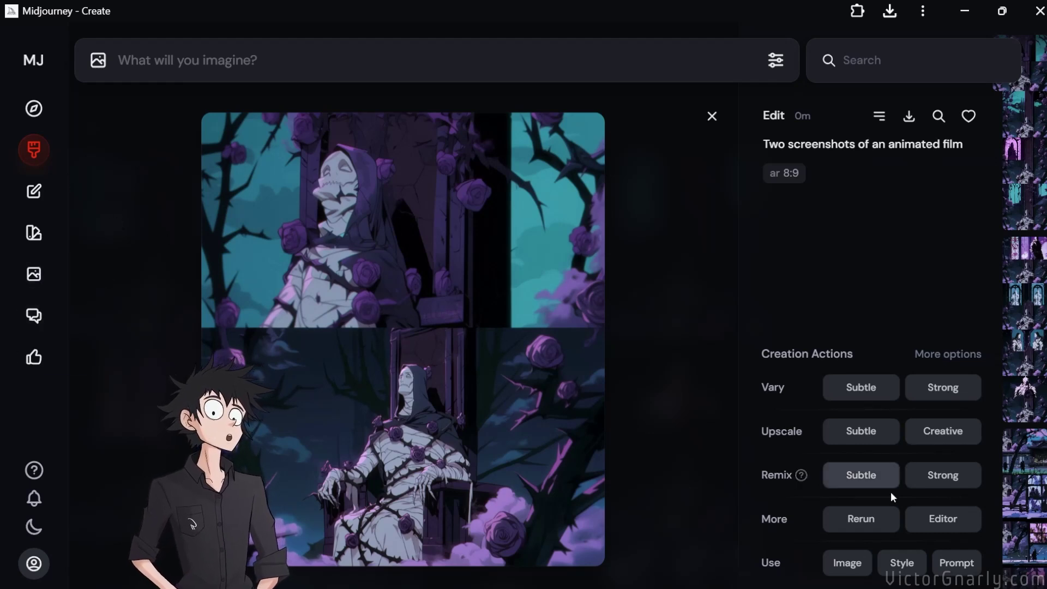
# Open the mummy close-up version for editing, erase the mummy's mouth, and extend the canvas to about double width on the image's right side.
pyautogui.click(861, 475)
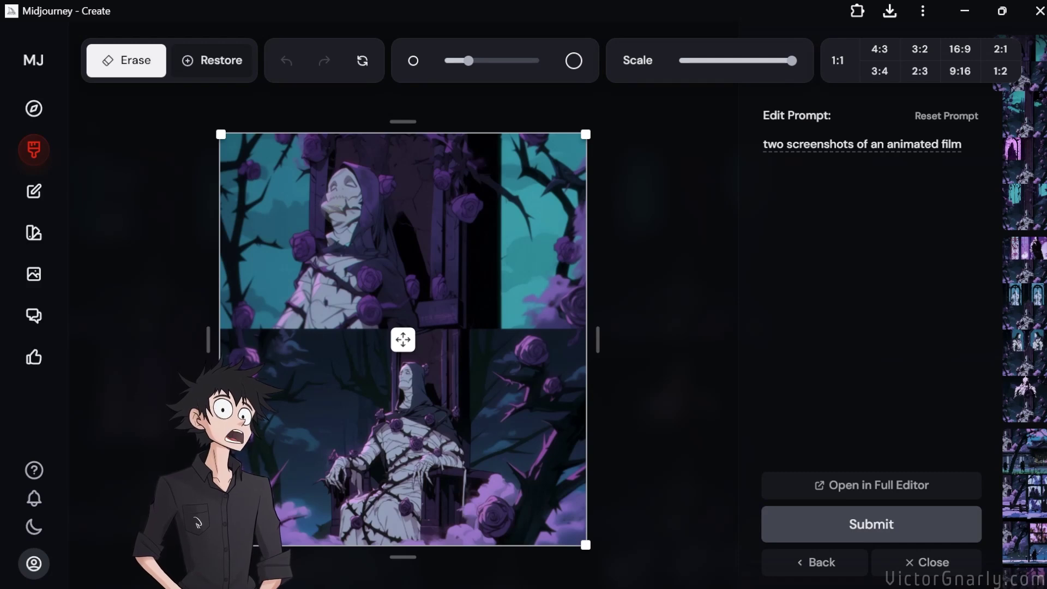
pyautogui.click(337, 207)
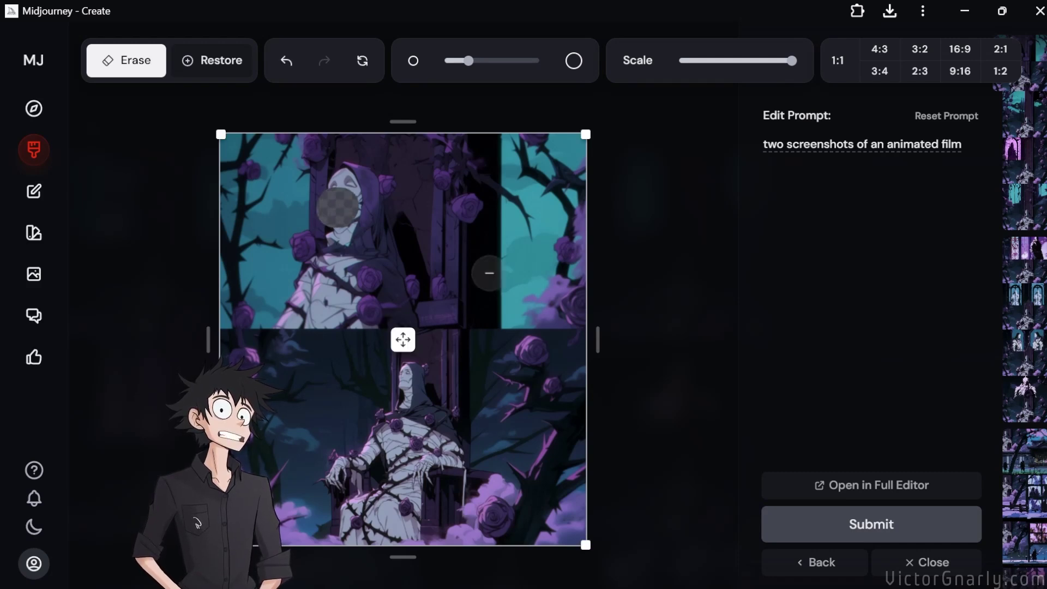
pyautogui.moveTo(598, 339); pyautogui.dragTo(789, 342)
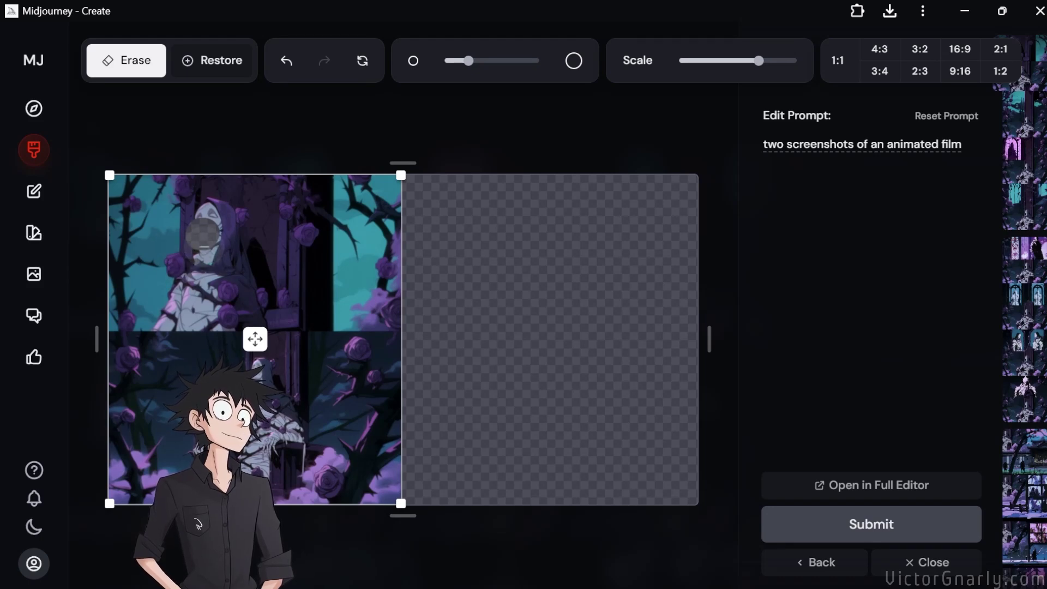
# Replace the edit prompt with "four screenshots of an animated film".
pyautogui.moveTo(963, 145); pyautogui.dragTo(750, 149)
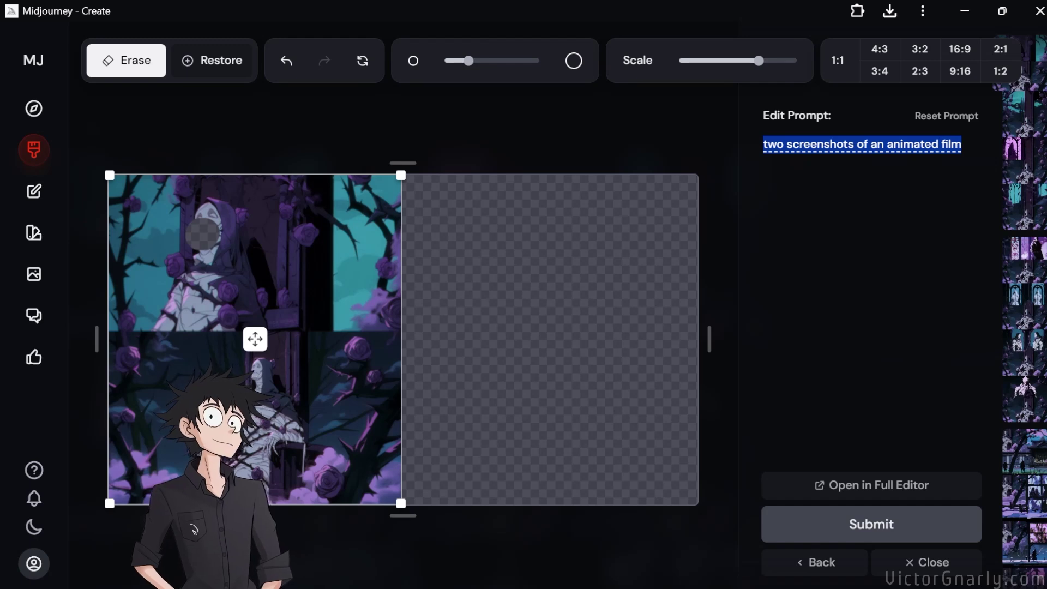
pyautogui.write('scree')
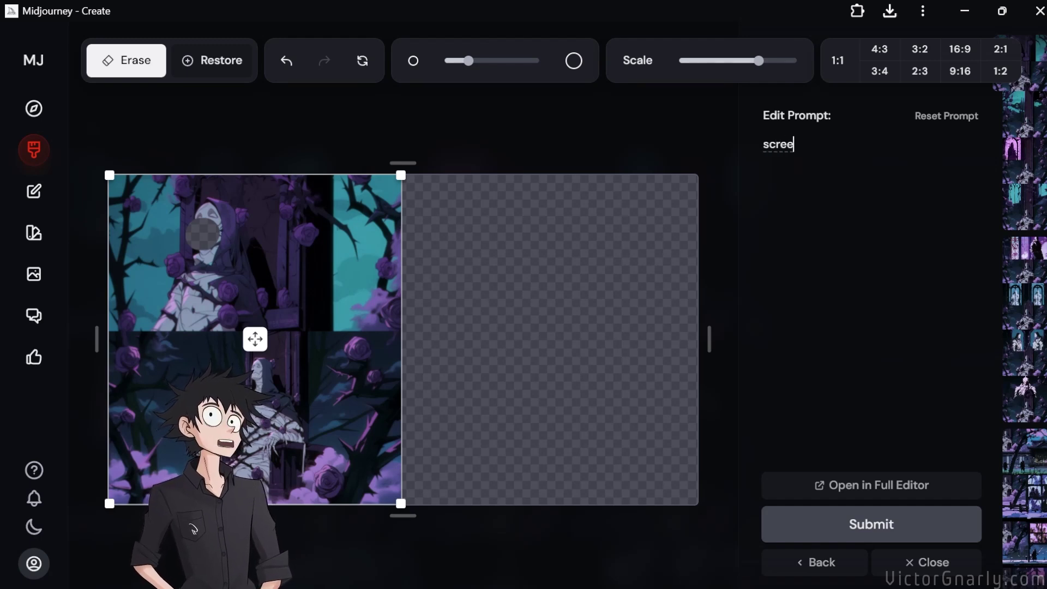
pyautogui.write('nshot of an animated film')
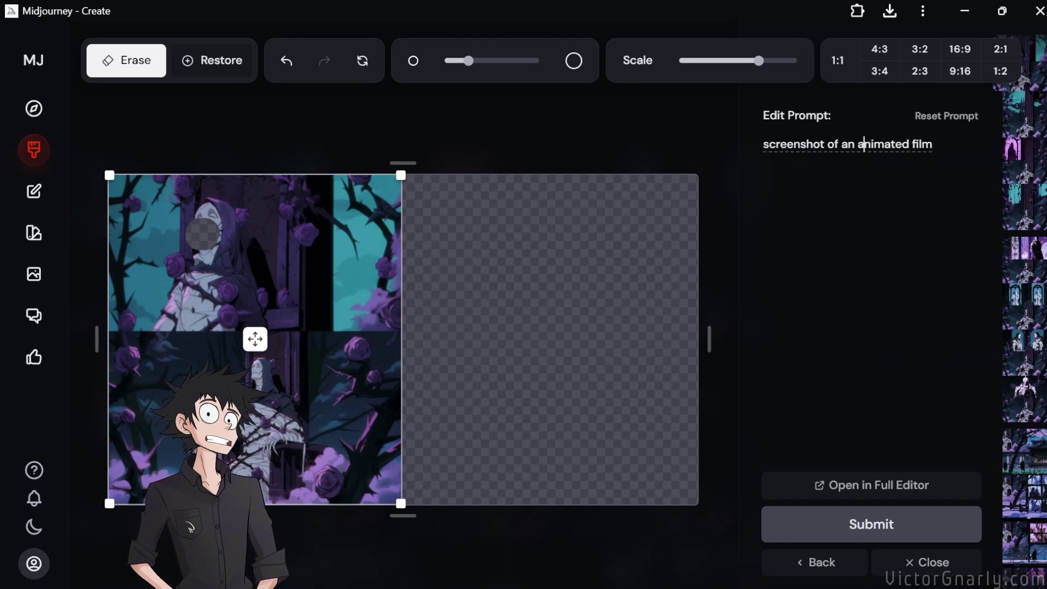
pyautogui.press('Left')
pyautogui.press('Left')
pyautogui.press('Left')
pyautogui.press('Left')
pyautogui.press('Left')
pyautogui.press('Left')
pyautogui.press('Left')
pyautogui.press('Left')
pyautogui.press('Left')
pyautogui.press('Left')
pyautogui.press('Left')
pyautogui.press('Left')
pyautogui.press('Left')
pyautogui.press('Left')
pyautogui.press('Left')
pyautogui.press('Left')
pyautogui.press('Left')
pyautogui.press('Left')
pyautogui.write('four ')
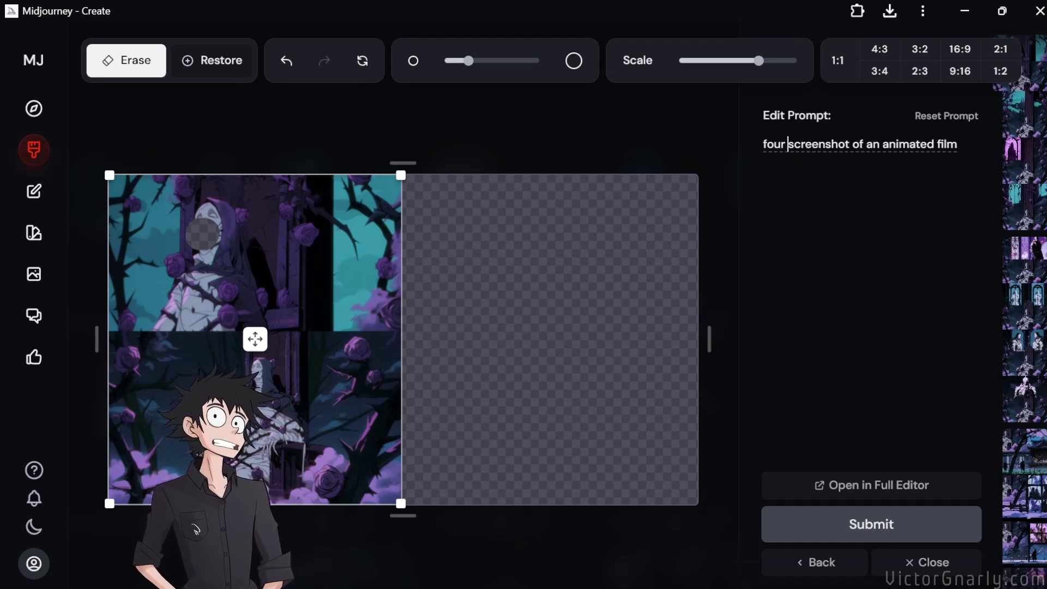
pyautogui.write('s')
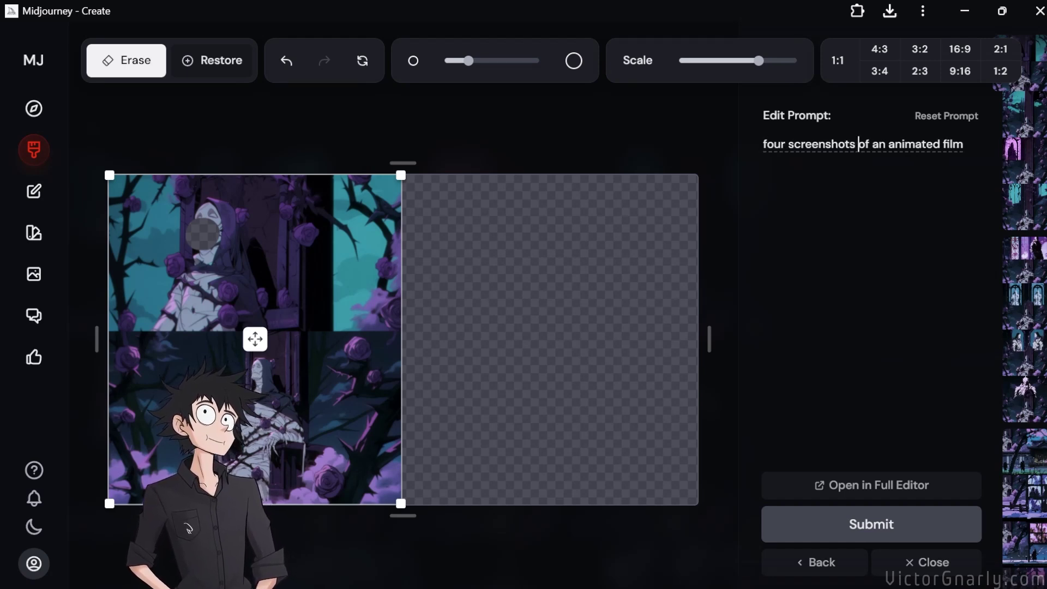
# Append "depicting a purple rose growing out of the mummy's mouth" to the edit prompt and submit the edit.
pyautogui.press('Right')
pyautogui.press('Right')
pyautogui.press('Right')
pyautogui.press('Right')
pyautogui.press('Right')
pyautogui.press('Right')
pyautogui.press('Right')
pyautogui.press('Right')
pyautogui.press('Right')
pyautogui.press('Right')
pyautogui.write('deict')
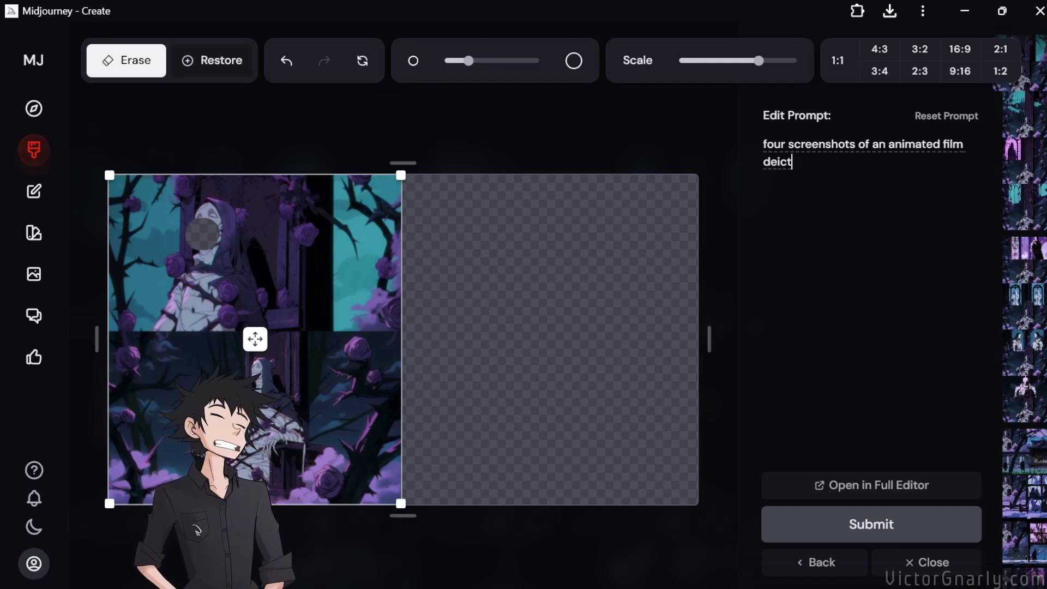
pyautogui.press('BackSpace')
pyautogui.press('BackSpace')
pyautogui.press('BackSpace')
pyautogui.write('picting')
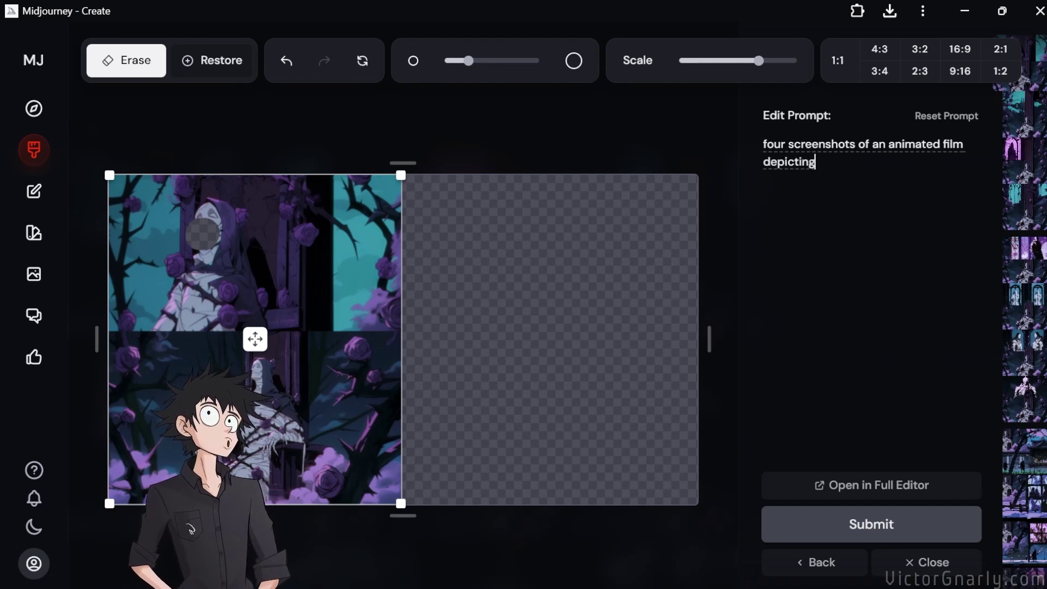
pyautogui.write(' a purple rose ')
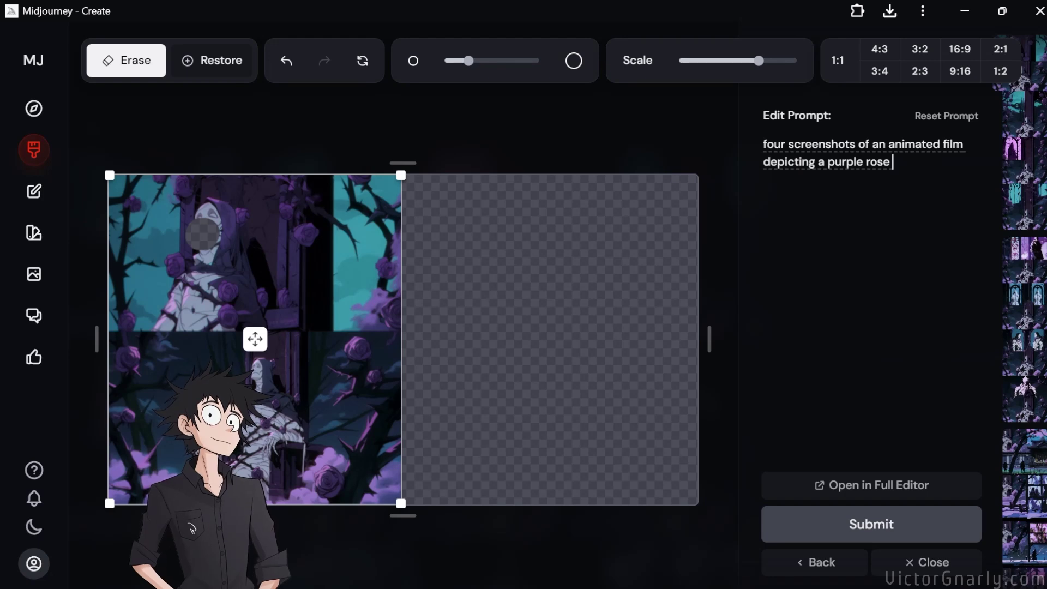
pyautogui.write('growing out of t')
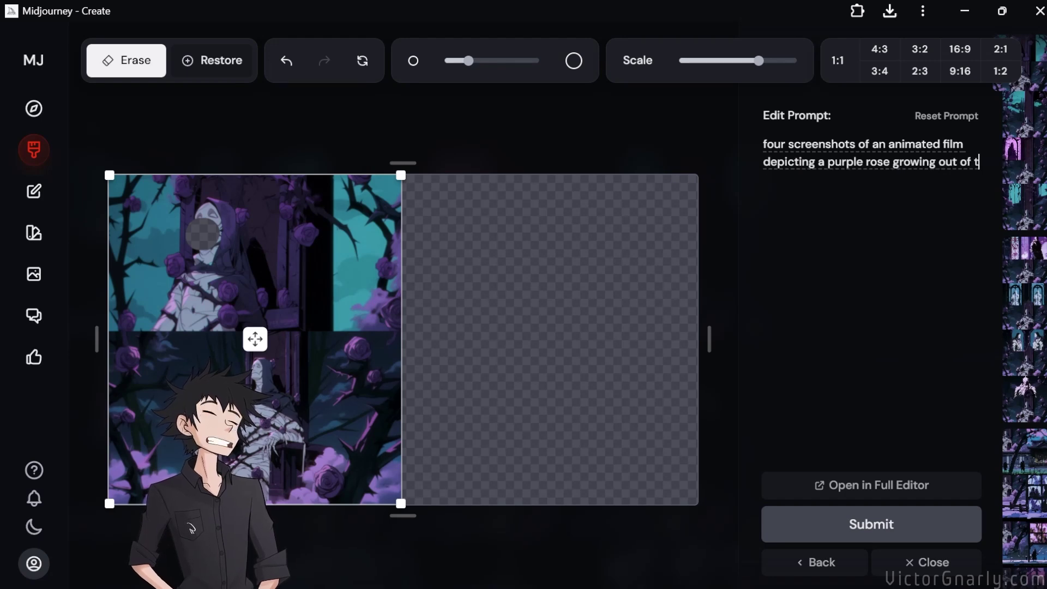
pyautogui.write('he mummy')
pyautogui.press('BackSpace')
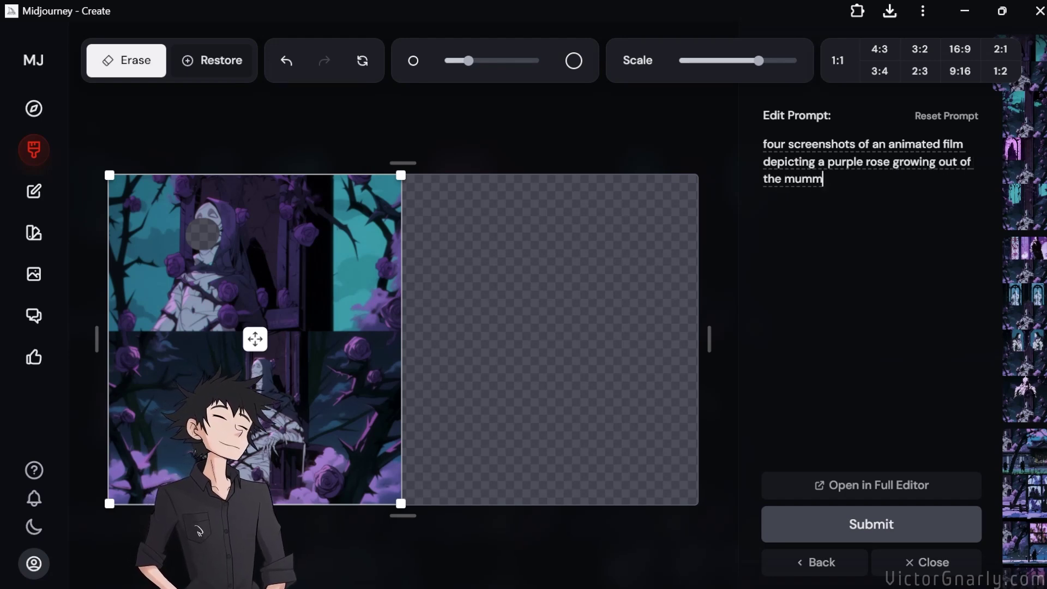
pyautogui.write("y's mouthj")
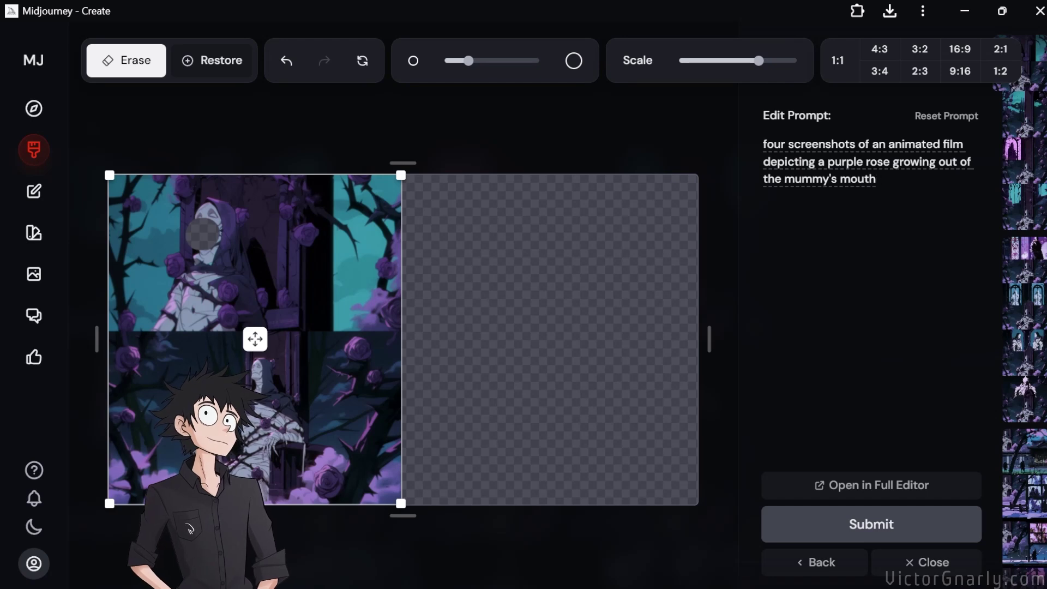
pyautogui.click(840, 525)
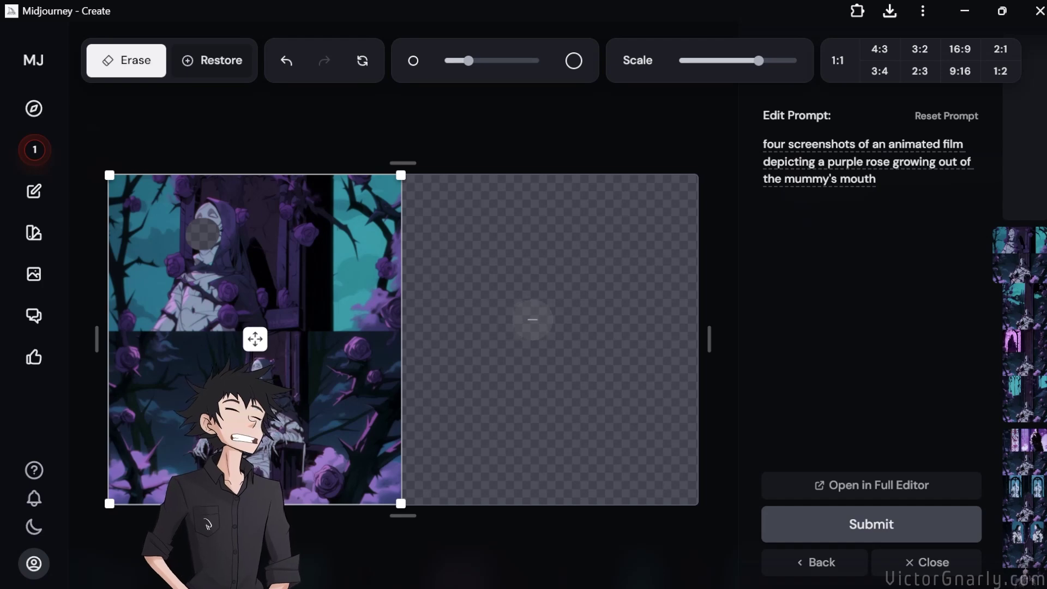
# Review the purple rose edits in the creations overview and view the version with two separate rose frames at full size.
pyautogui.click(39, 157)
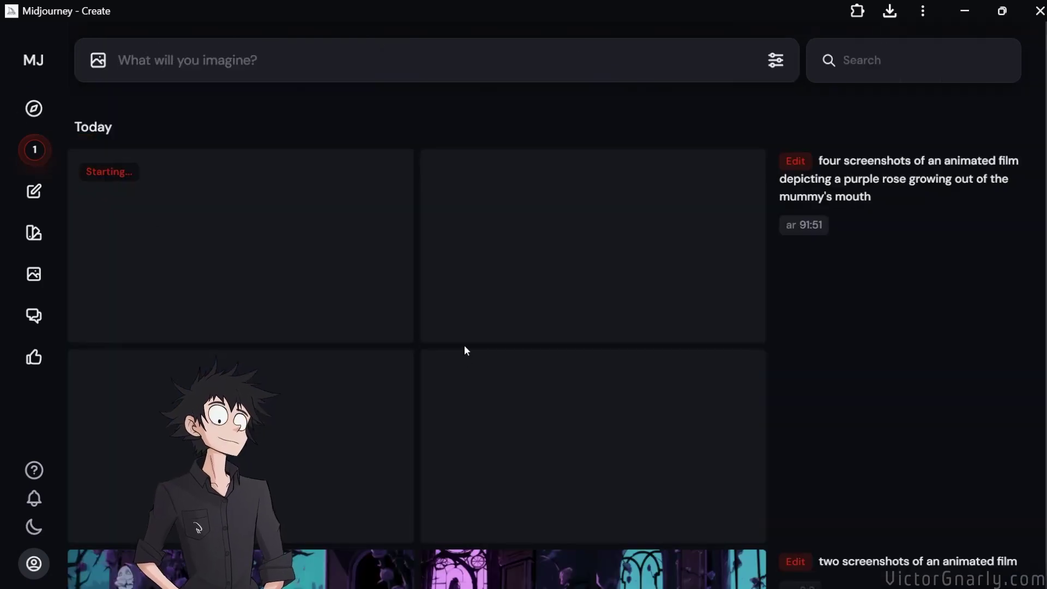
pyautogui.scroll(-1, 464, 345)
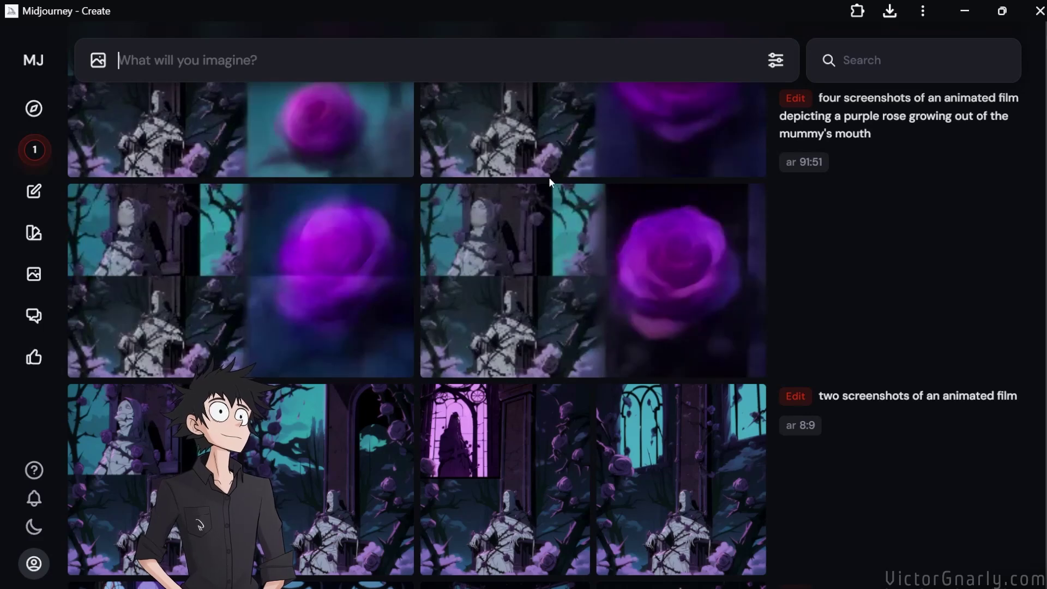
pyautogui.scroll(1, 546, 273)
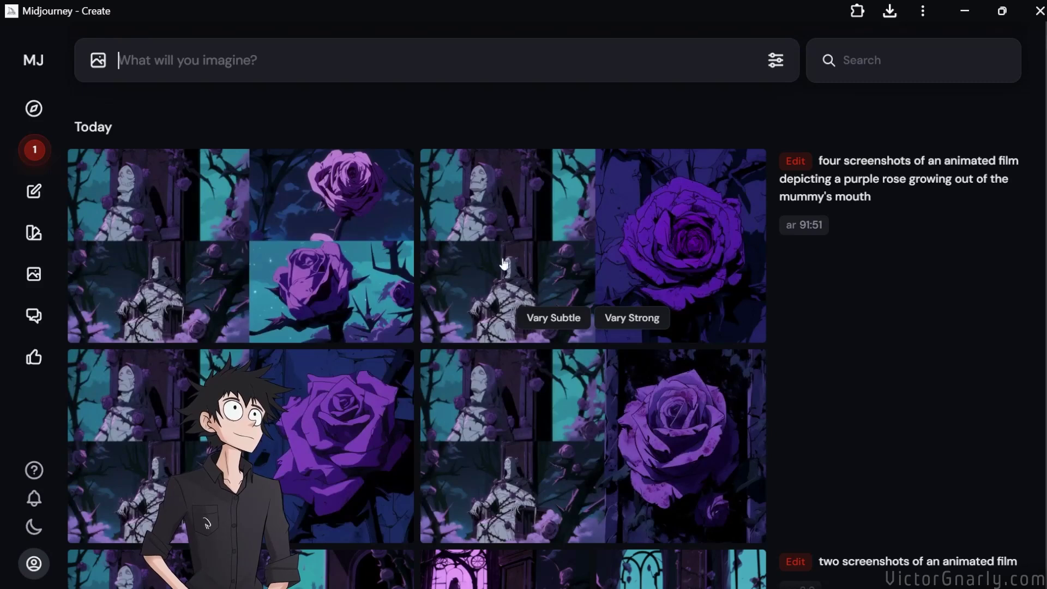
pyautogui.click(309, 224)
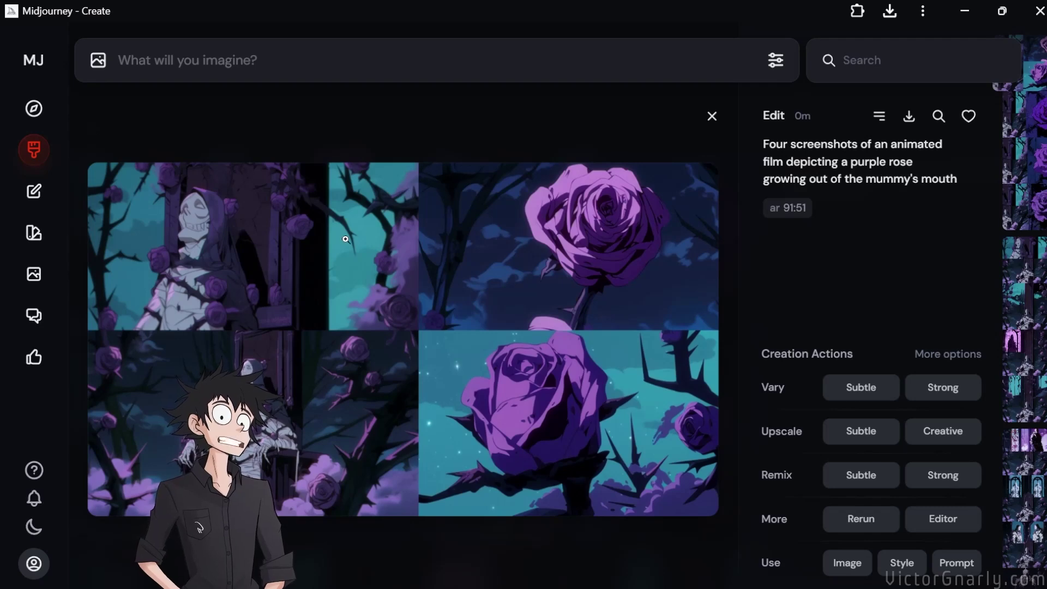
# Open the four-frame rose image in the Editor, enlarge the eraser brush, and undo a trial erasure across the lower rose frame.
pyautogui.click(944, 521)
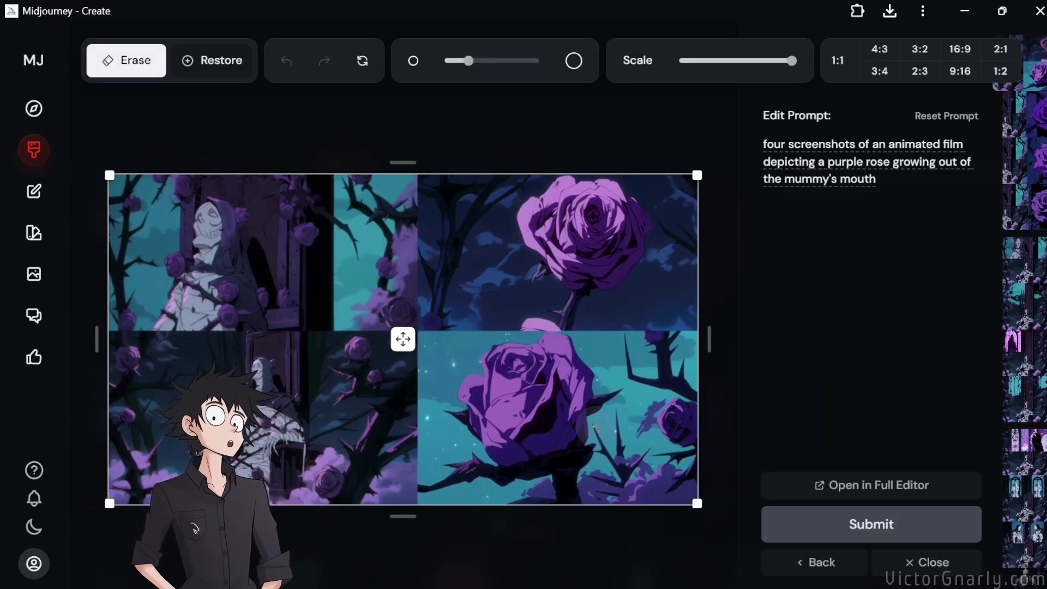
pyautogui.scroll(5, 534, 414)
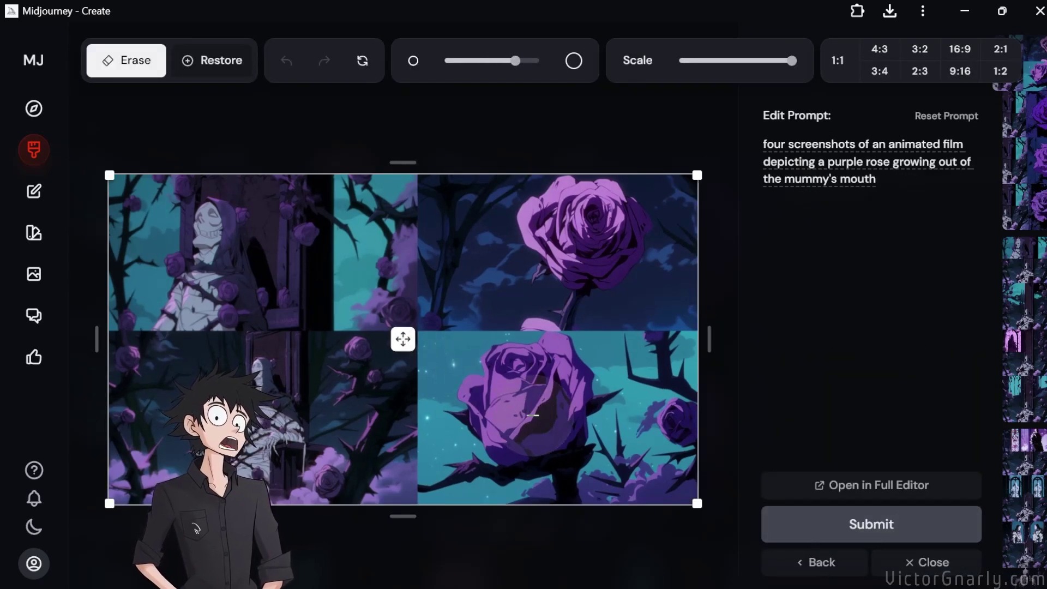
pyautogui.moveTo(643, 384)
pyautogui.mouseDown()
pyautogui.moveTo(672, 372)
pyautogui.moveTo(439, 368)
pyautogui.mouseUp()
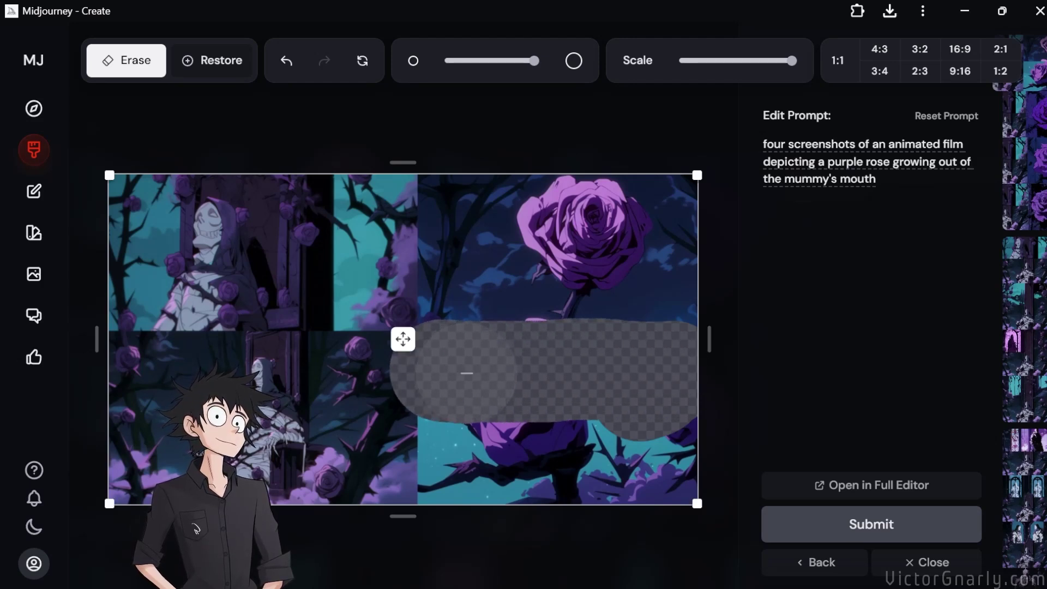
pyautogui.click(286, 61)
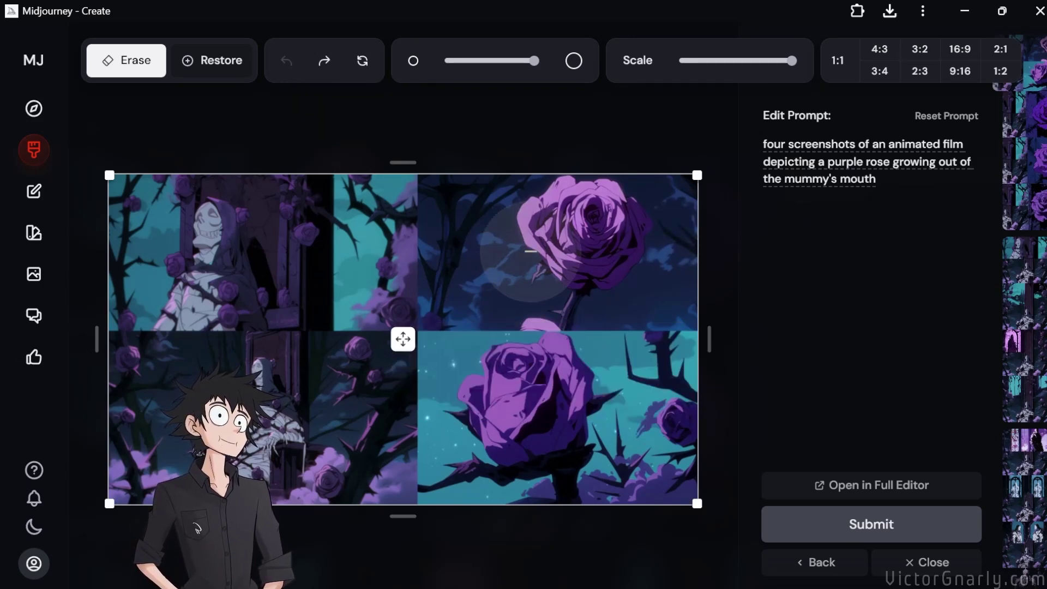
# Erase the entire upper rose frame and, with a smaller brush, the mummy's mouth in the neighbouring throne frame.
pyautogui.moveTo(588, 275)
pyautogui.mouseDown()
pyautogui.moveTo(674, 288)
pyautogui.moveTo(458, 292)
pyautogui.moveTo(455, 218)
pyautogui.moveTo(671, 208)
pyautogui.moveTo(587, 256)
pyautogui.moveTo(549, 242)
pyautogui.mouseUp()
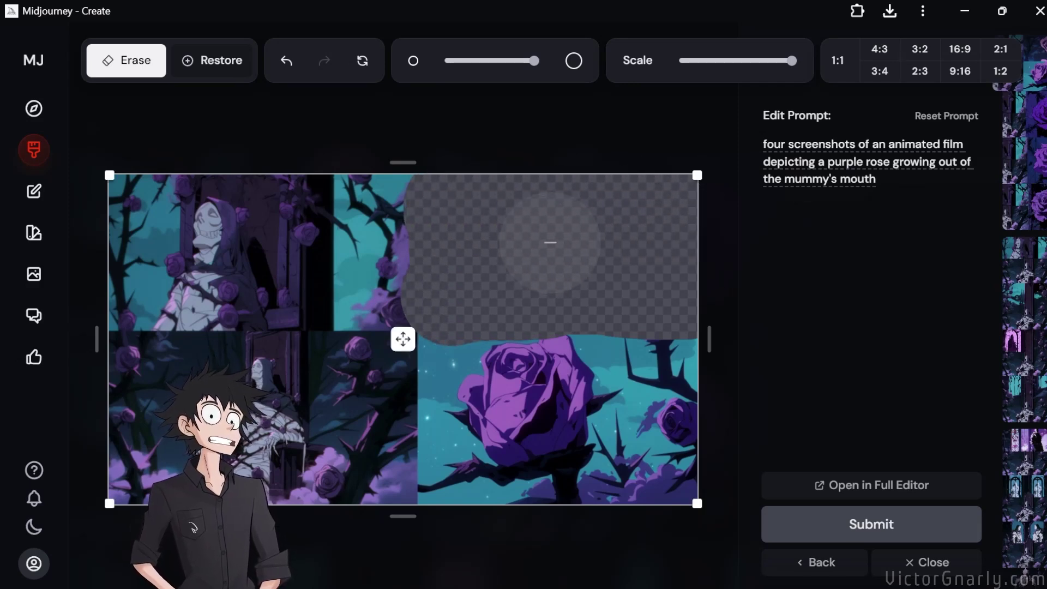
pyautogui.scroll(-6, 245, 261)
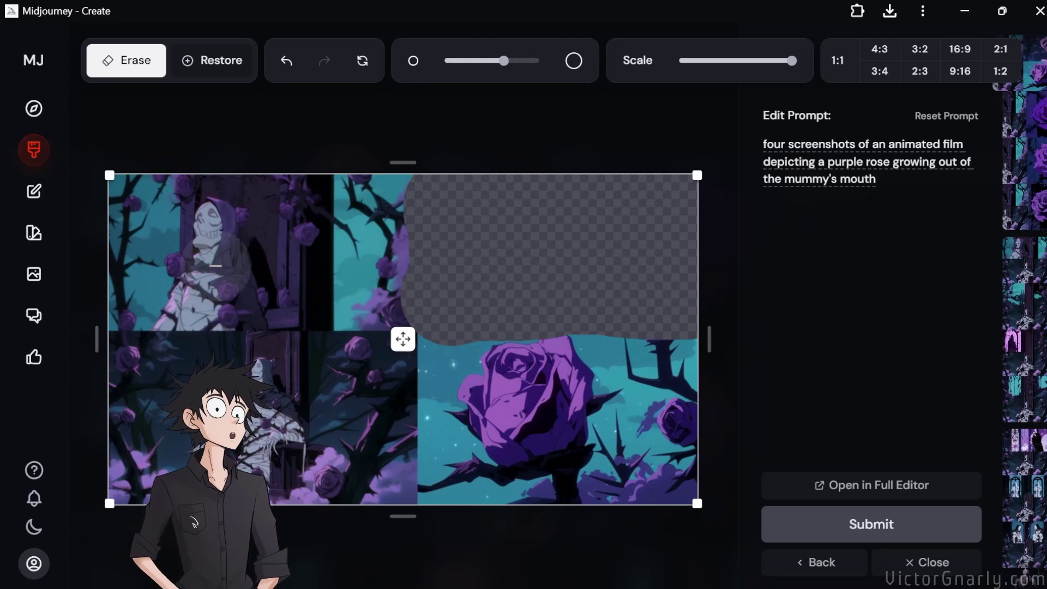
pyautogui.moveTo(203, 230)
pyautogui.mouseDown()
pyautogui.moveTo(229, 233)
pyautogui.moveTo(209, 234)
pyautogui.mouseUp()
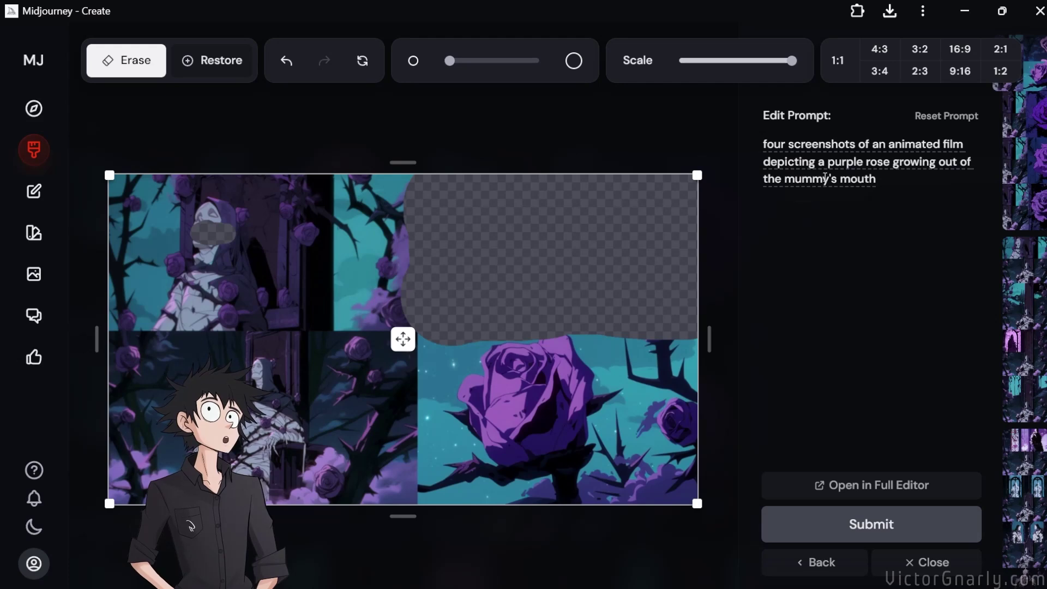
# Replace the edit prompt with "closeup of mummy's mouth, deathly howel".
pyautogui.moveTo(781, 180); pyautogui.dragTo(737, 129)
pyautogui.write('closeup o')
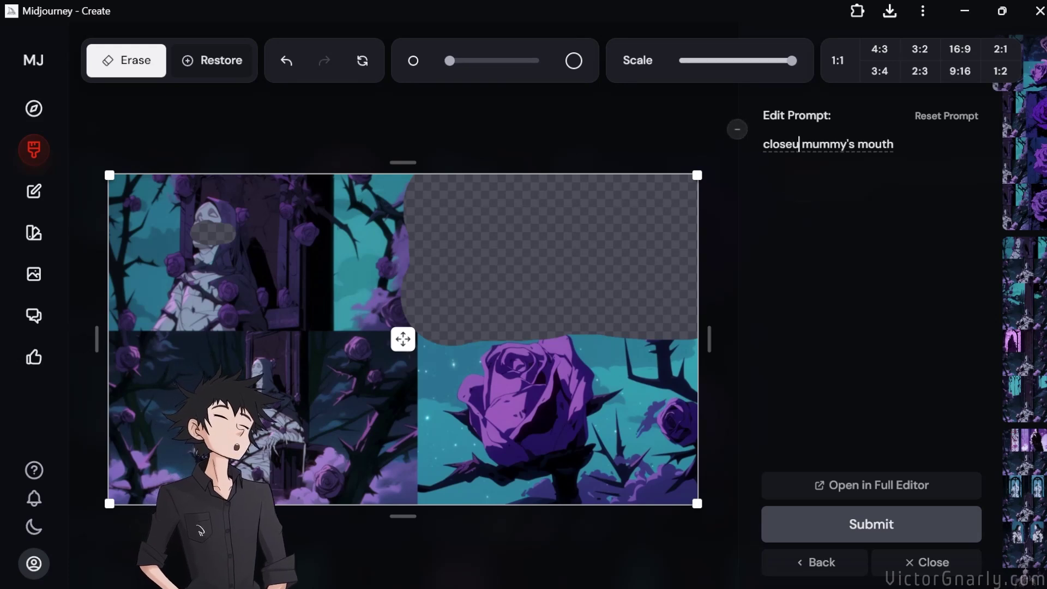
pyautogui.write("f mummy's mouth")
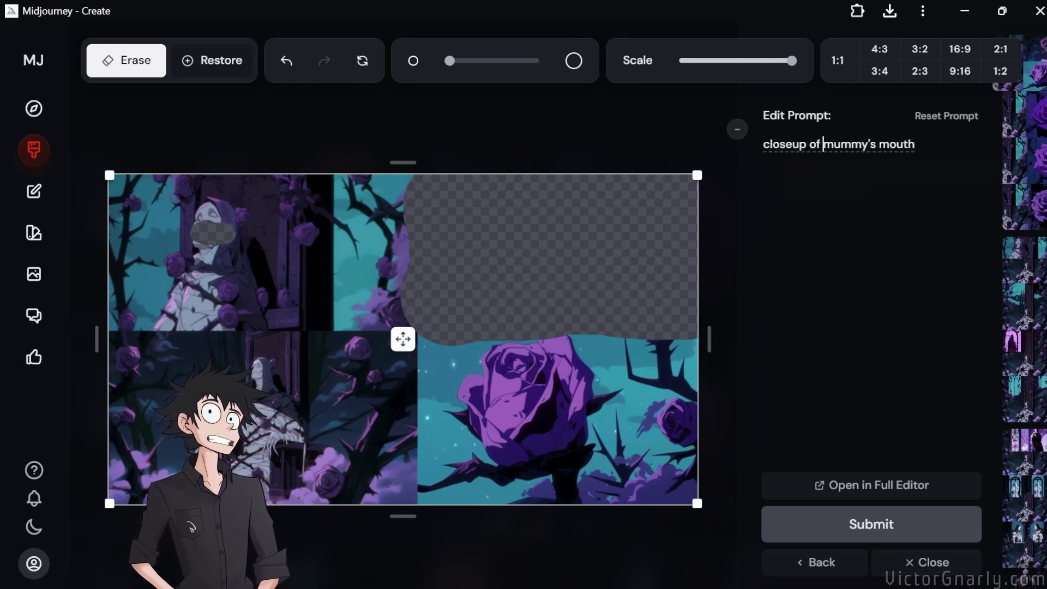
pyautogui.write(', deathly ')
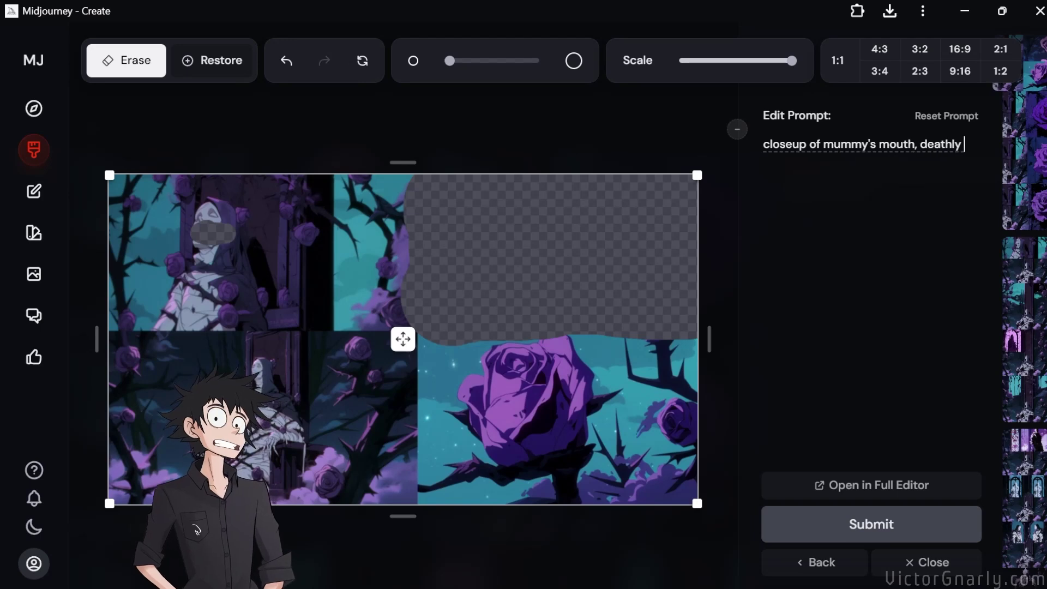
pyautogui.write('howel')
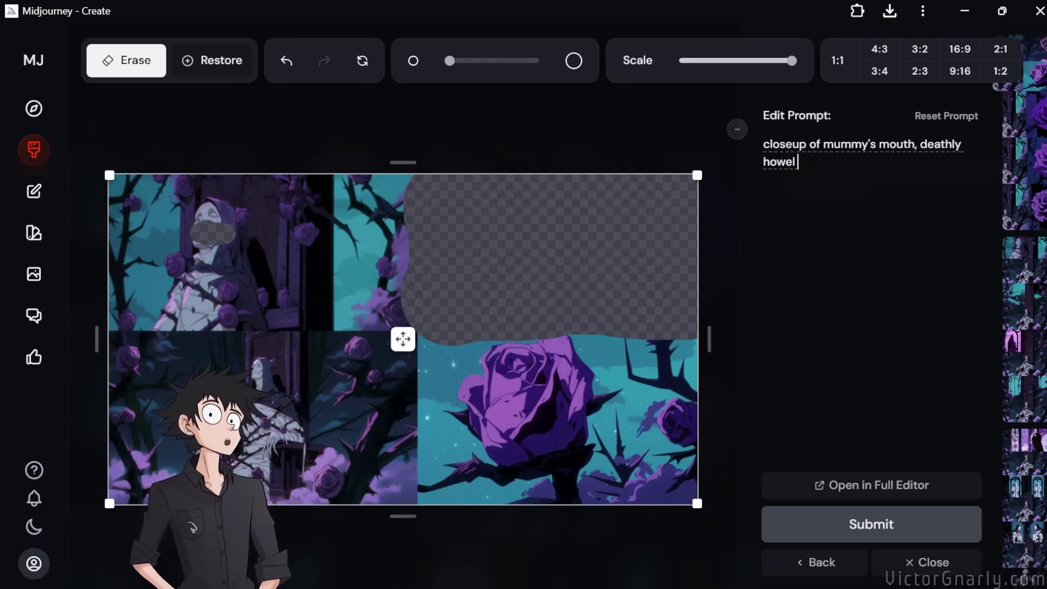
# Correct the last word of the edit prompt to "howl" and submit the edit.
pyautogui.rightClick(776, 163)
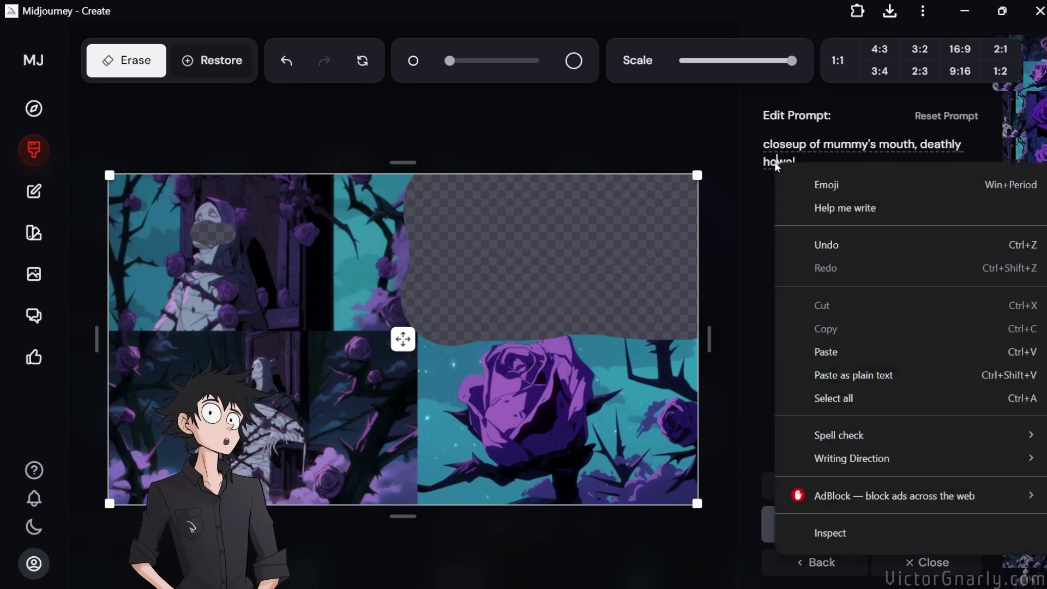
pyautogui.click(769, 170)
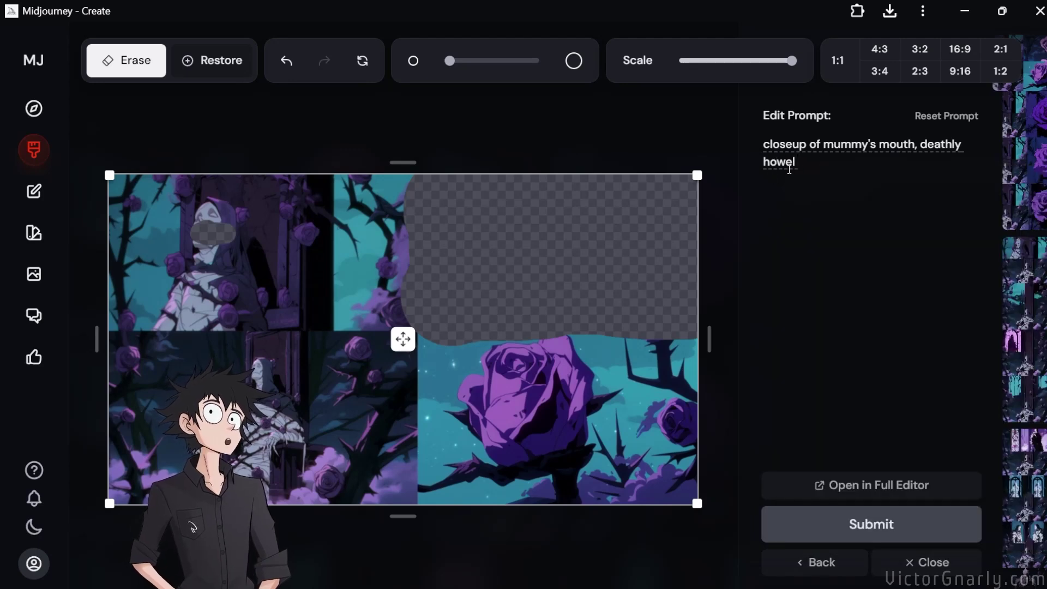
pyautogui.doubleClick(788, 169)
pyautogui.hotkey('alt', 'Tab')
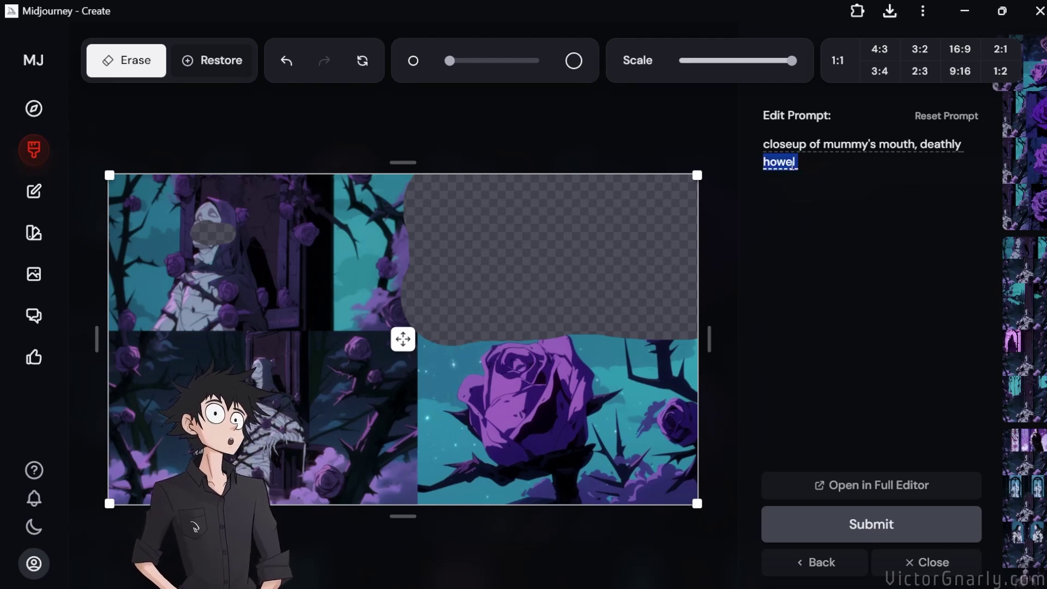
pyautogui.press('Right')
pyautogui.press('BackSpace')
pyautogui.press('BackSpace')
pyautogui.write('l')
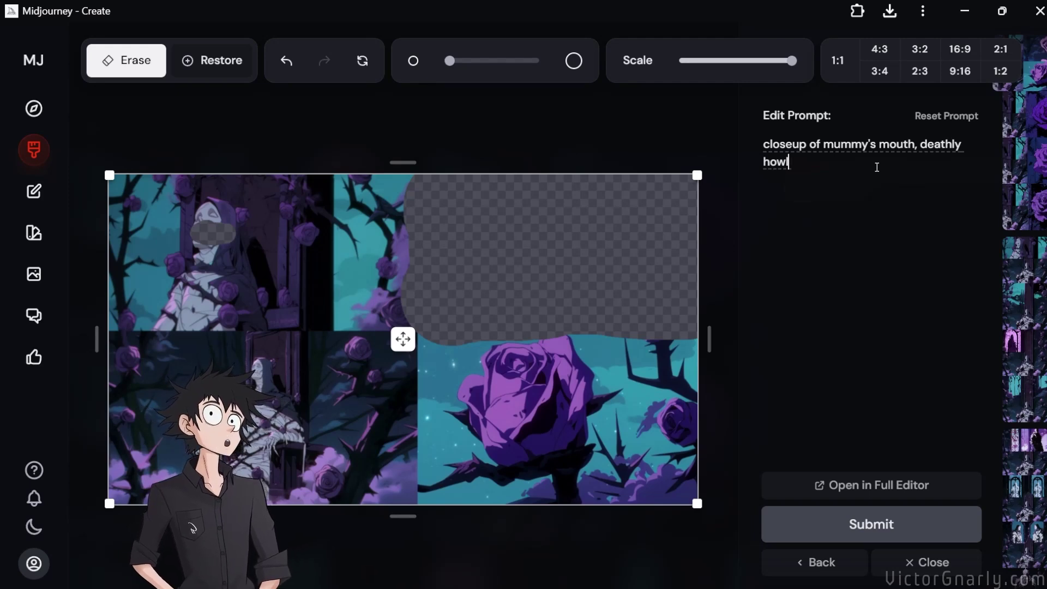
pyautogui.press('Return')
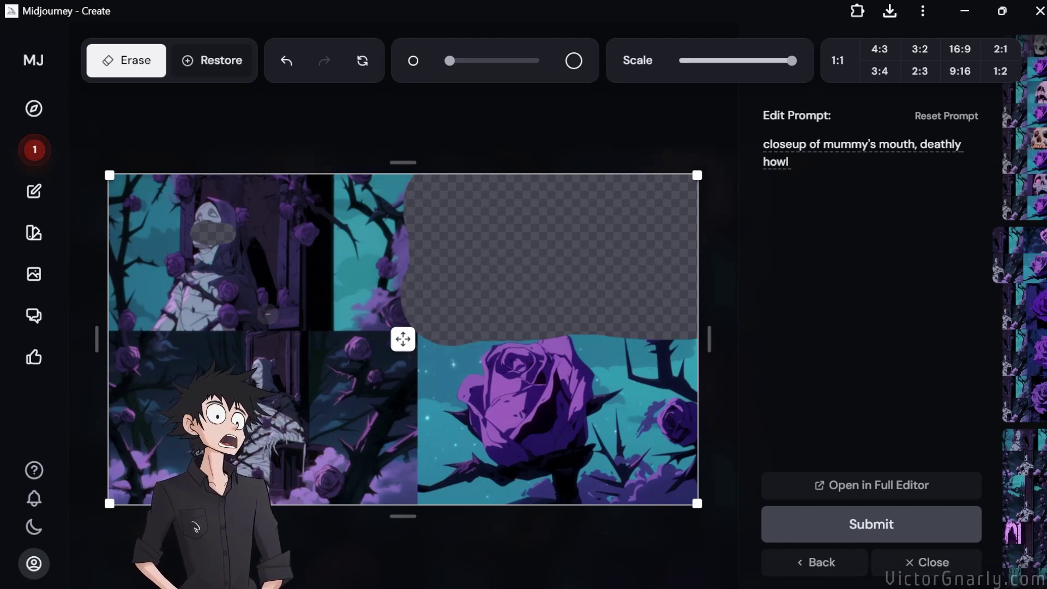
# Open the first "closeup of mummy's mouth, deathly howl" result from the creations overview in the Editor.
pyautogui.click(37, 155)
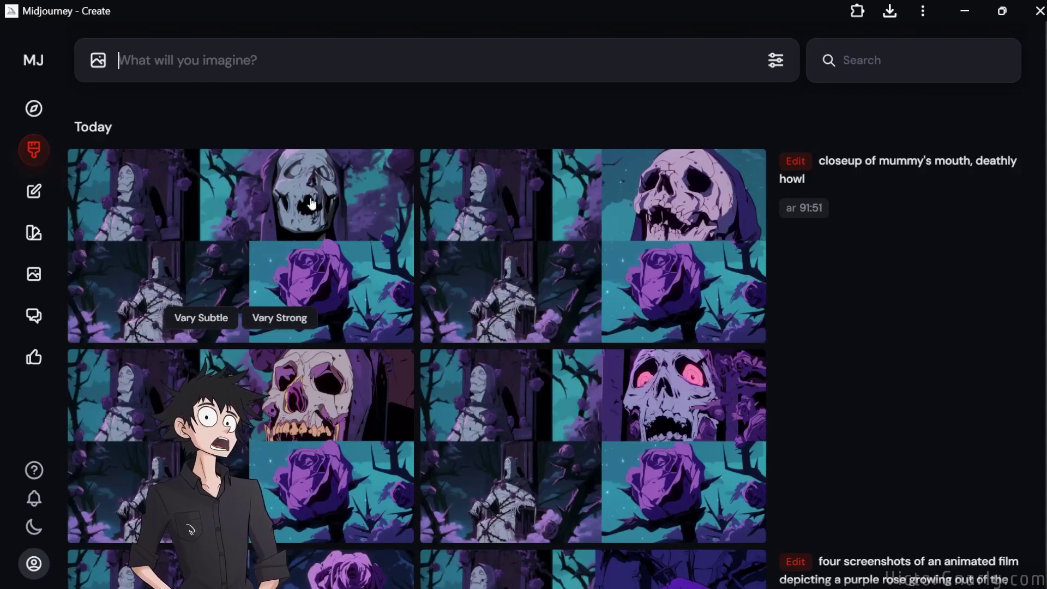
pyautogui.click(240, 218)
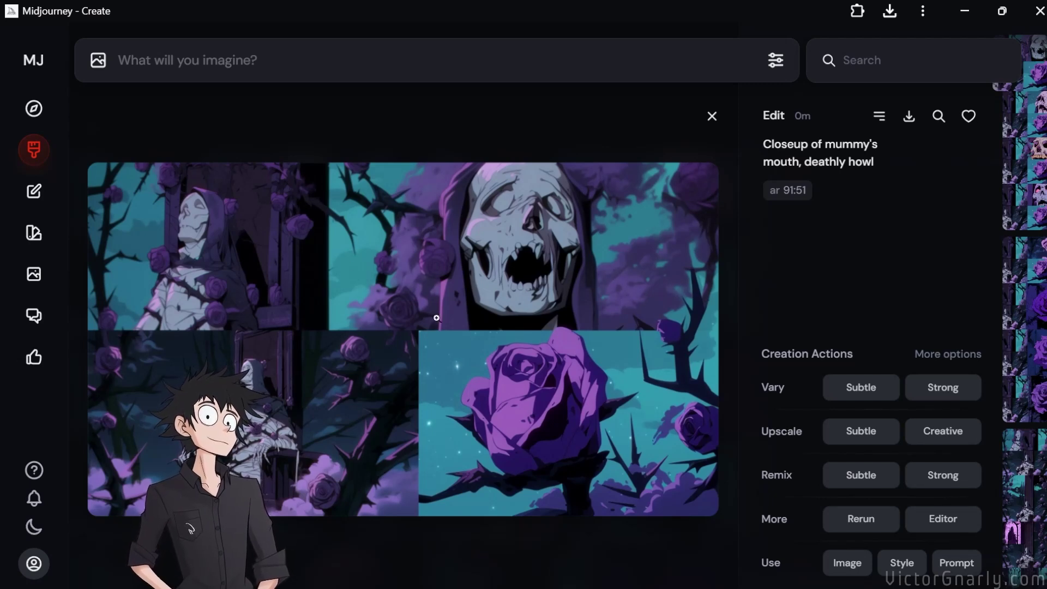
pyautogui.click(942, 519)
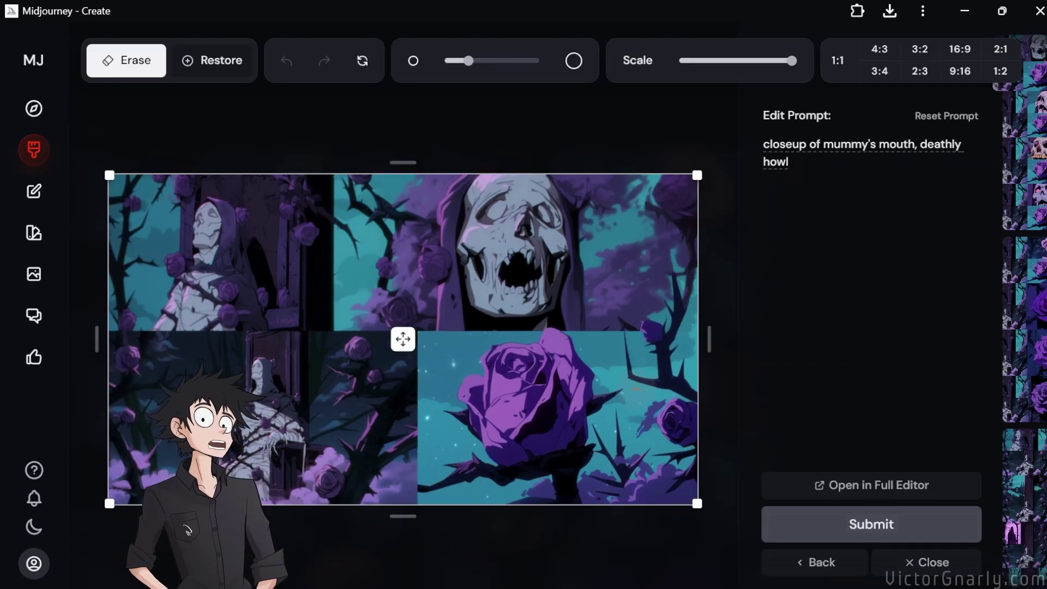
# Erase the blended strip between the upper frames, a spot at the mummy frame's outer edge and the background beside the skull, then submit.
pyautogui.moveTo(403, 338)
pyautogui.mouseDown()
pyautogui.moveTo(411, 176)
pyautogui.moveTo(408, 243)
pyautogui.moveTo(391, 184)
pyautogui.moveTo(405, 215)
pyautogui.moveTo(404, 339)
pyautogui.mouseUp()
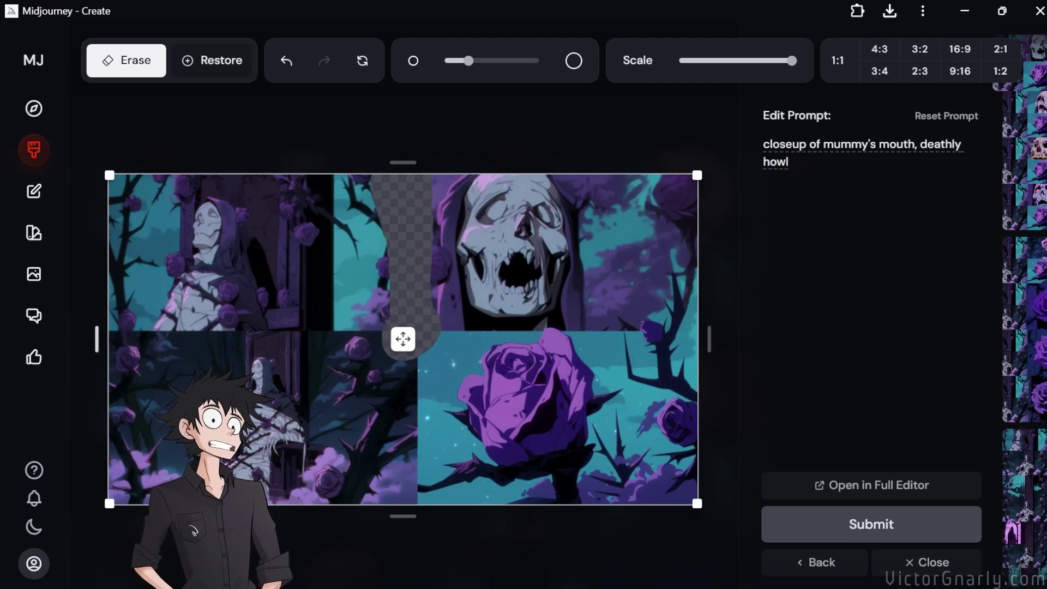
pyautogui.click(124, 320)
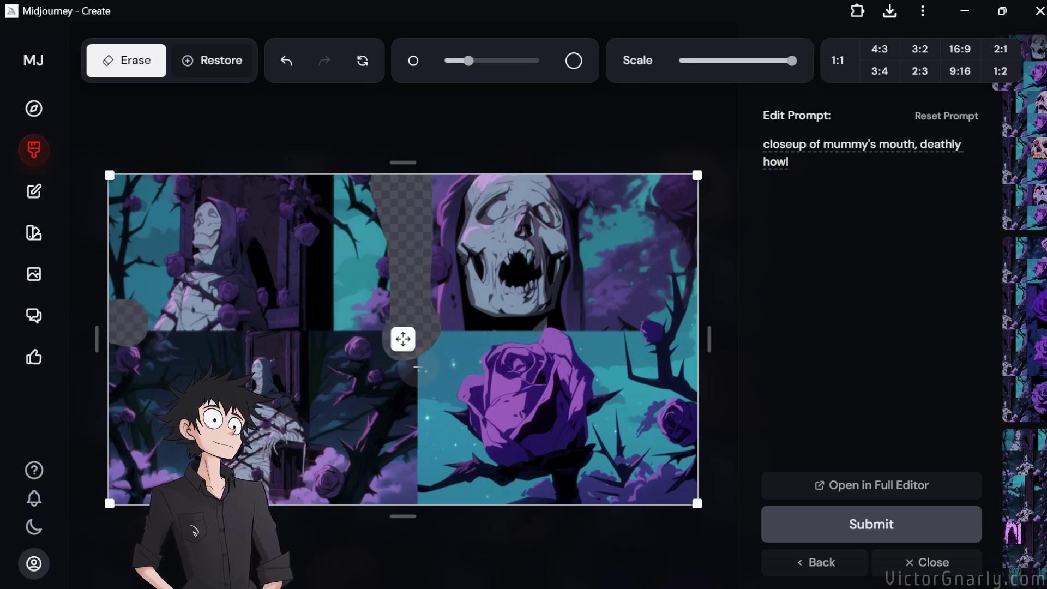
pyautogui.moveTo(650, 326)
pyautogui.mouseDown()
pyautogui.moveTo(667, 318)
pyautogui.moveTo(684, 262)
pyautogui.moveTo(668, 215)
pyautogui.moveTo(691, 220)
pyautogui.mouseUp()
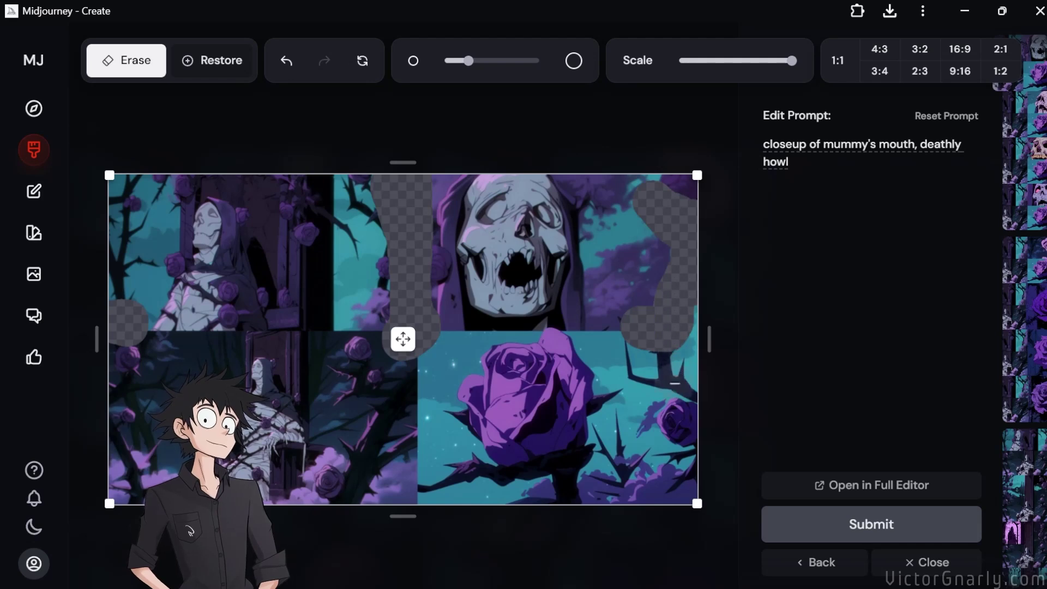
pyautogui.click(841, 529)
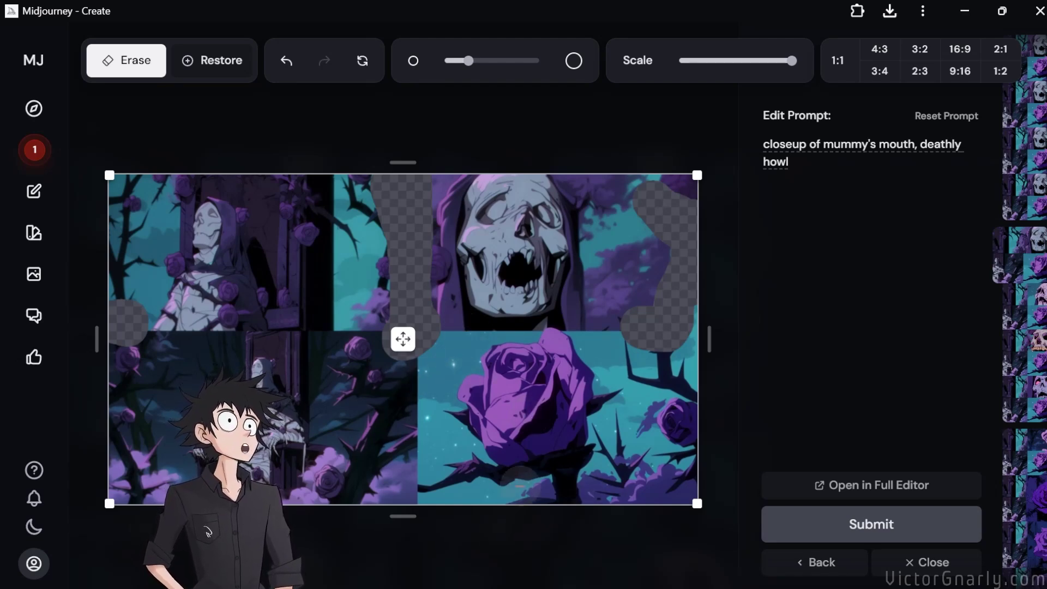
# Compare the new skull closeup edits at full size and upscale the chosen version with both Subtle and Creative.
pyautogui.click(35, 152)
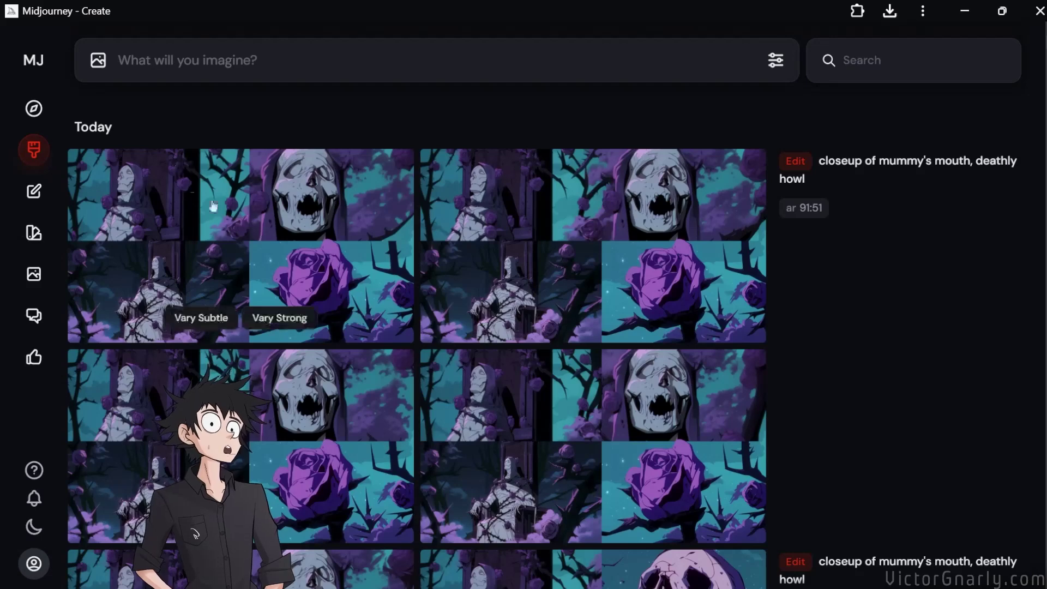
pyautogui.click(231, 214)
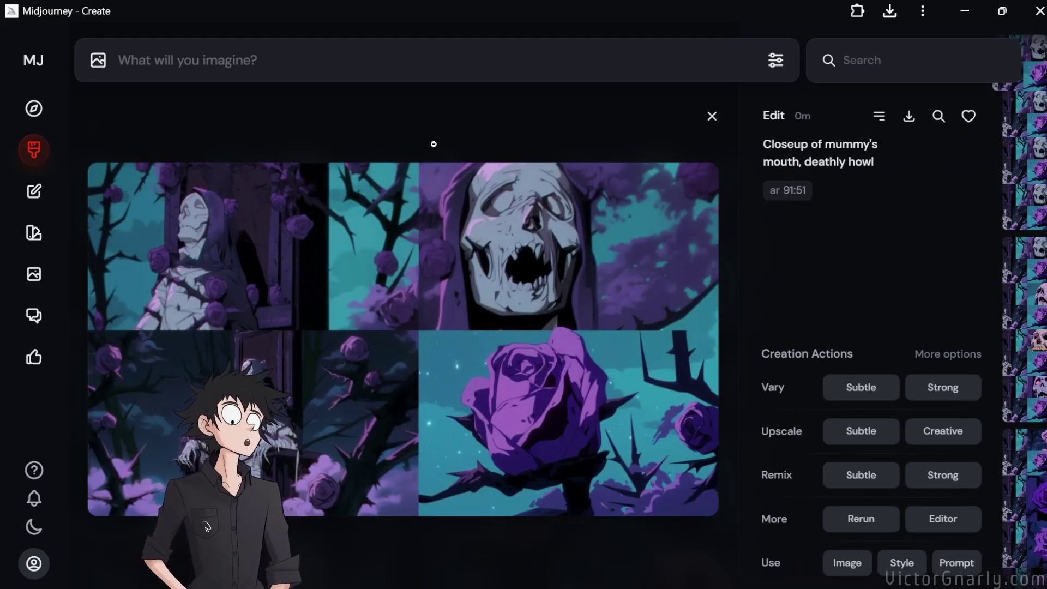
pyautogui.scroll(-2, 429, 321)
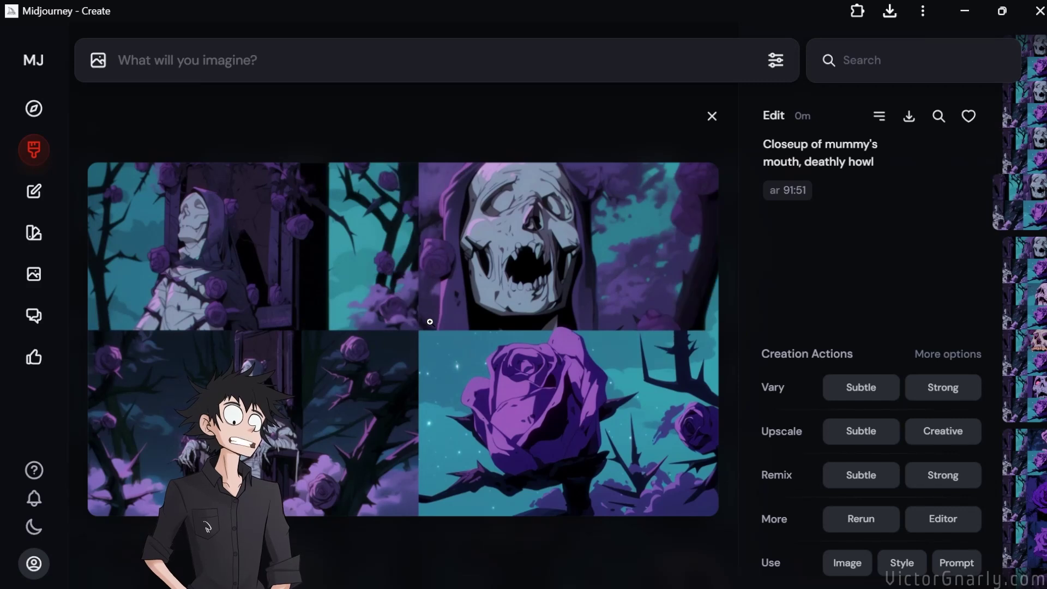
pyautogui.scroll(2, 429, 322)
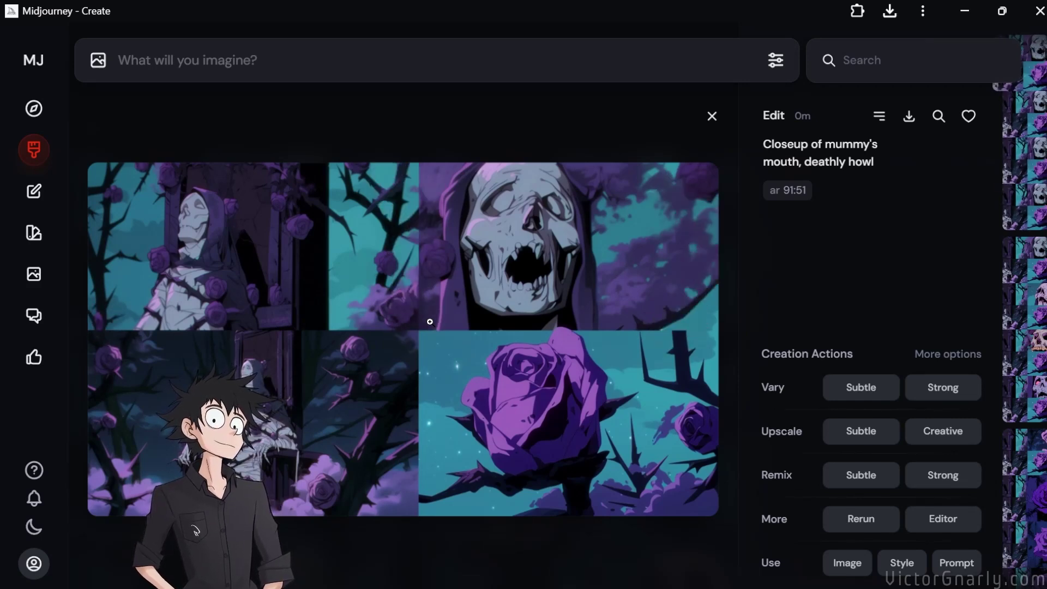
pyautogui.scroll(1, 430, 321)
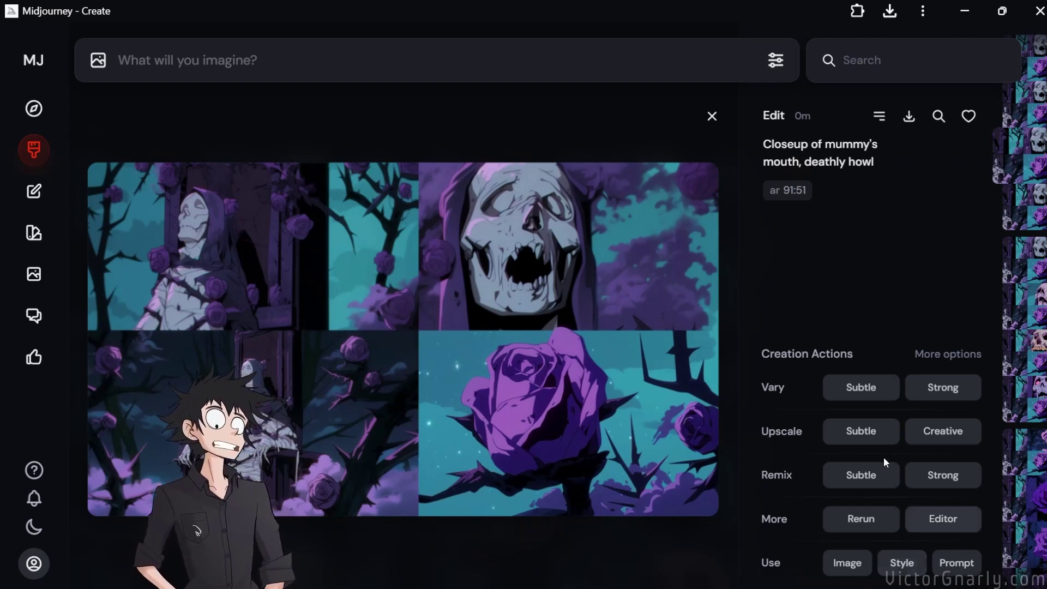
pyautogui.click(866, 433)
pyautogui.click(924, 436)
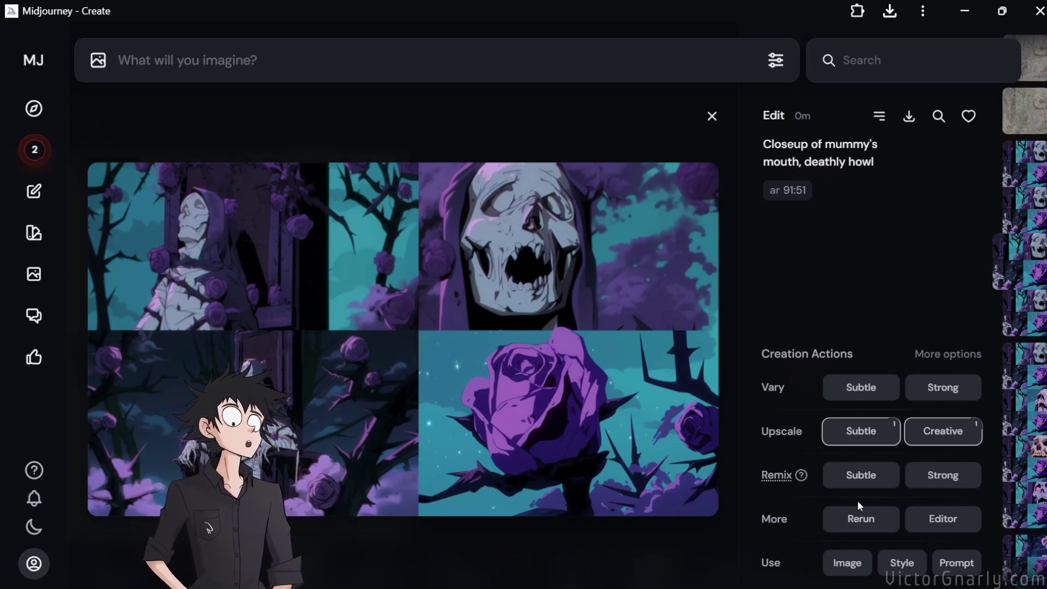
# Open the chosen skull closeup version in the Editor and erase an area from the skull's mouth across the background beside it.
pyautogui.click(937, 518)
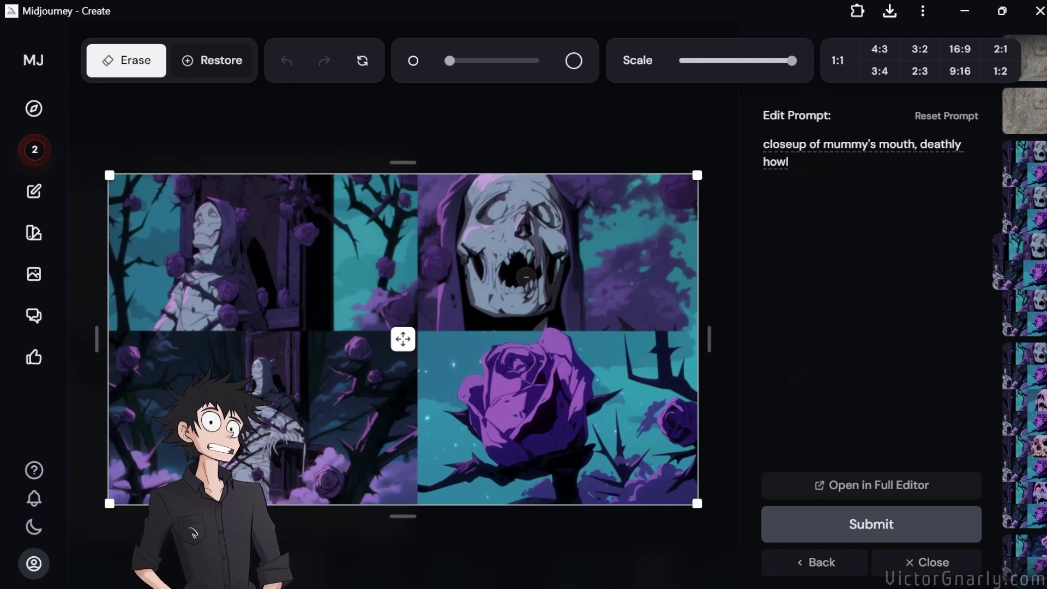
pyautogui.moveTo(526, 277)
pyautogui.mouseDown()
pyautogui.moveTo(587, 244)
pyautogui.moveTo(525, 275)
pyautogui.moveTo(612, 246)
pyautogui.moveTo(638, 261)
pyautogui.moveTo(594, 285)
pyautogui.moveTo(567, 280)
pyautogui.moveTo(605, 272)
pyautogui.mouseUp()
pyautogui.scroll(3, 587, 244)
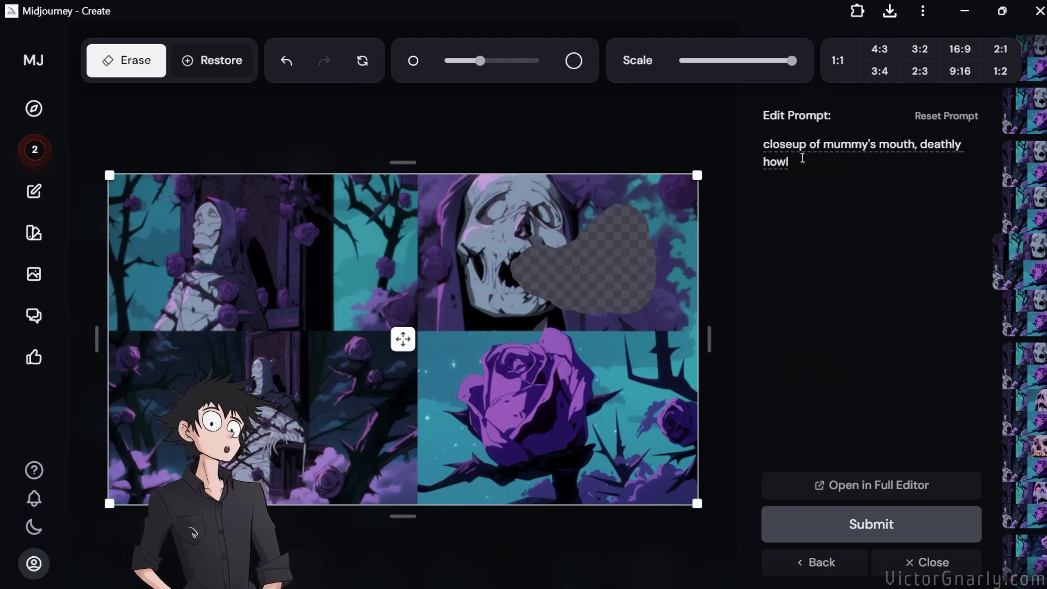
# Replace the edit prompt with "purple flower in the mouth of the skull" and submit the edit.
pyautogui.moveTo(788, 161); pyautogui.dragTo(736, 119)
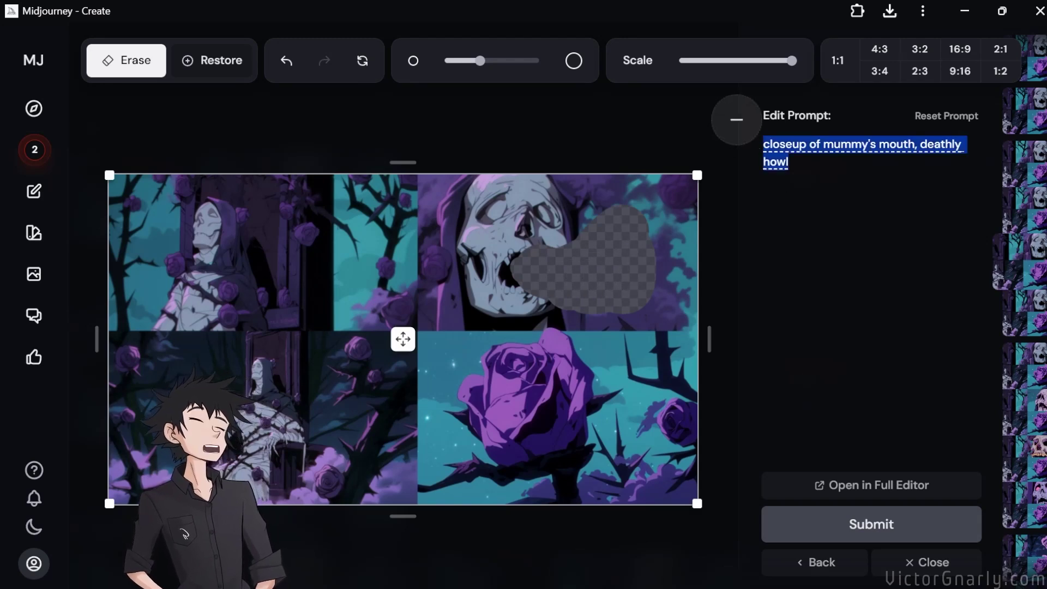
pyautogui.write('purple flower ')
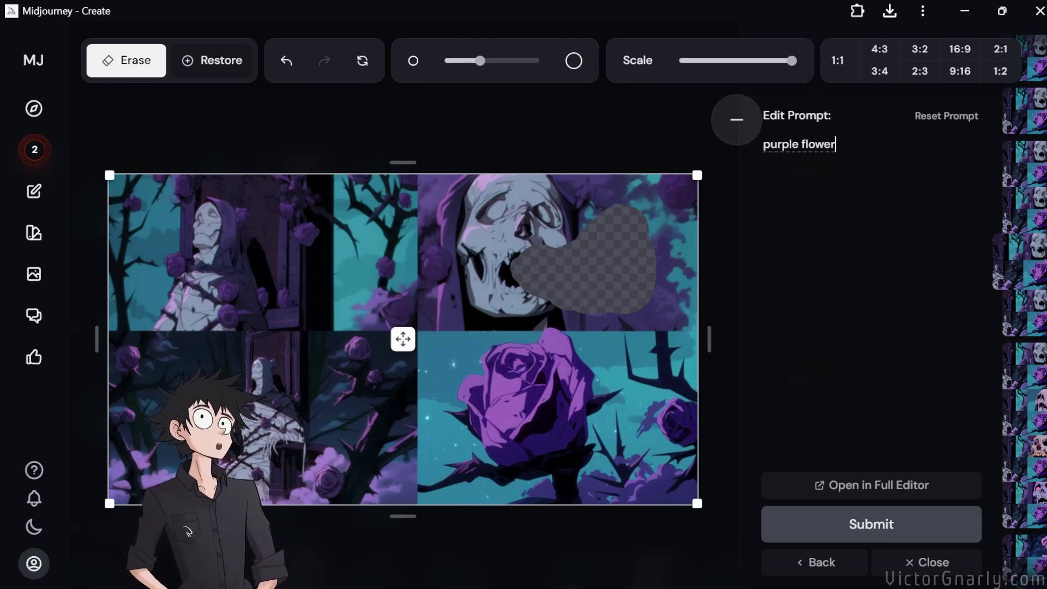
pyautogui.write('l')
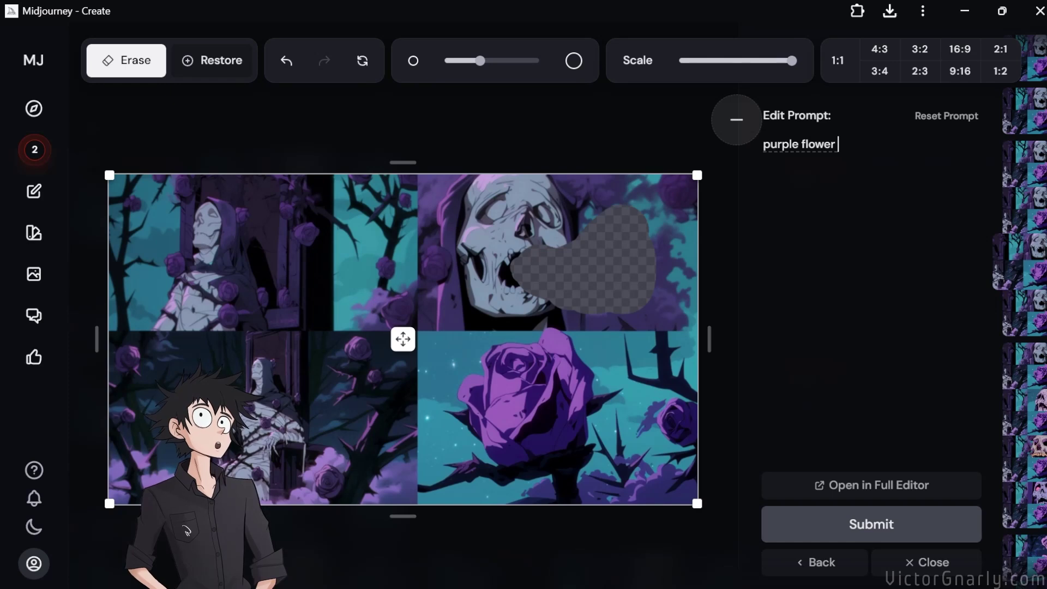
pyautogui.write('born')
pyautogui.press('BackSpace')
pyautogui.press('BackSpace')
pyautogui.press('BackSpace')
pyautogui.press('BackSpace')
pyautogui.press('BackSpace')
pyautogui.write('in the mouth')
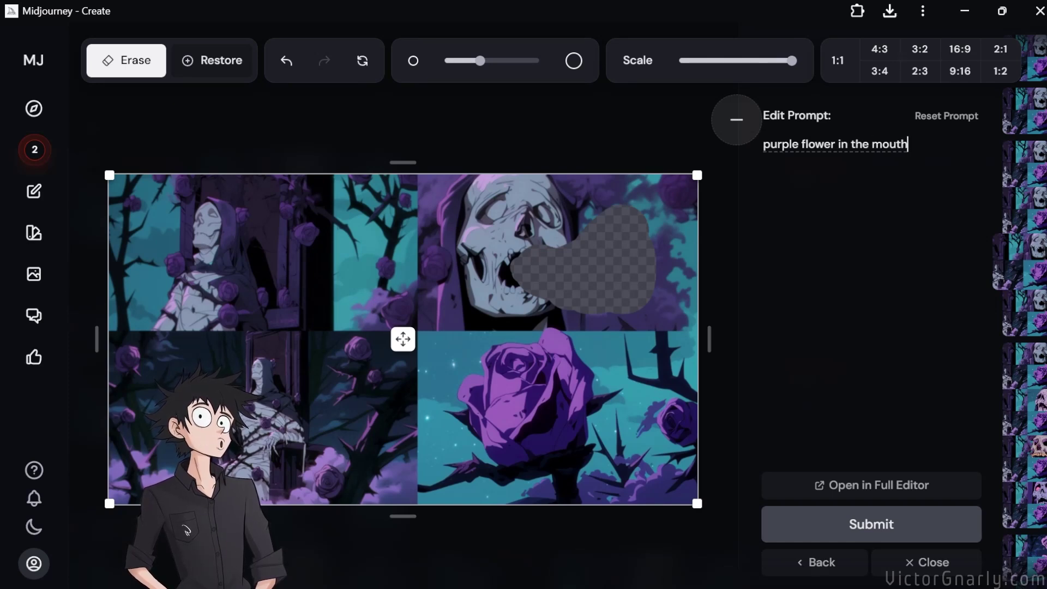
pyautogui.write(' of the skull')
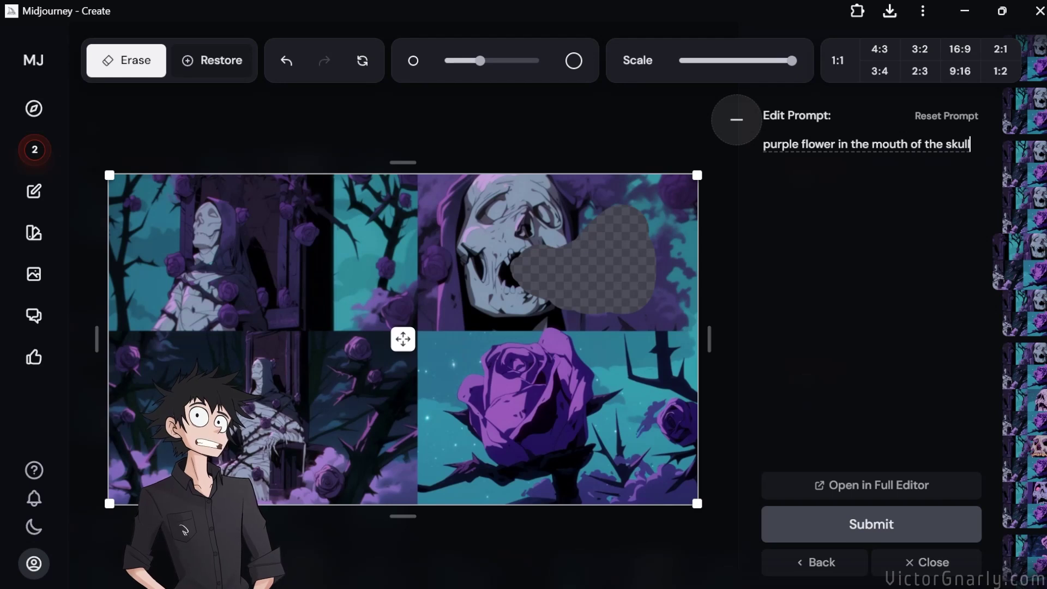
pyautogui.press('Return')
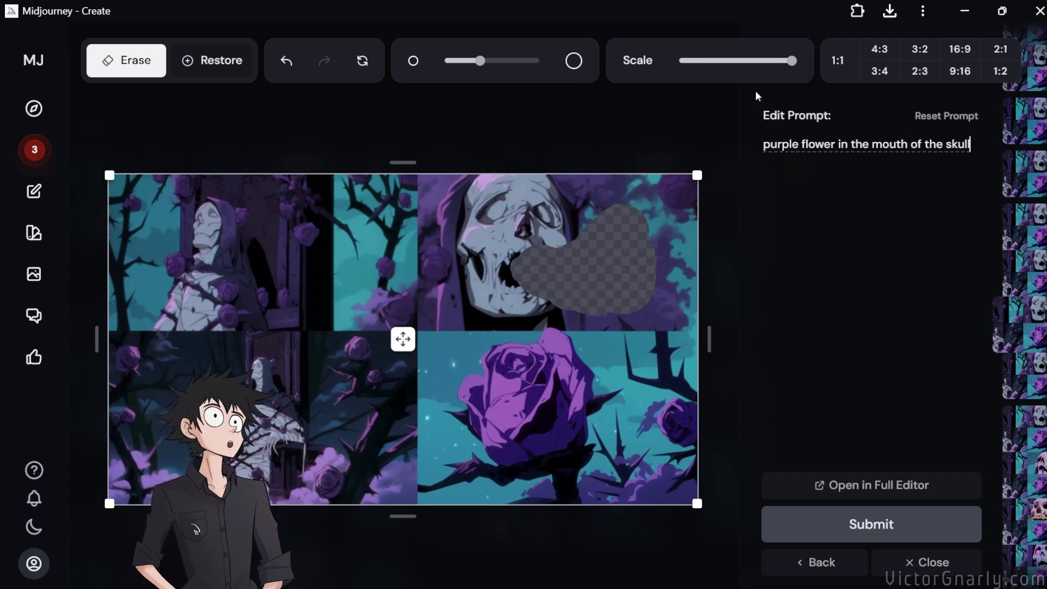
# View the first "purple flower in the mouth of the skull" result from the creations overview at full size.
pyautogui.click(49, 158)
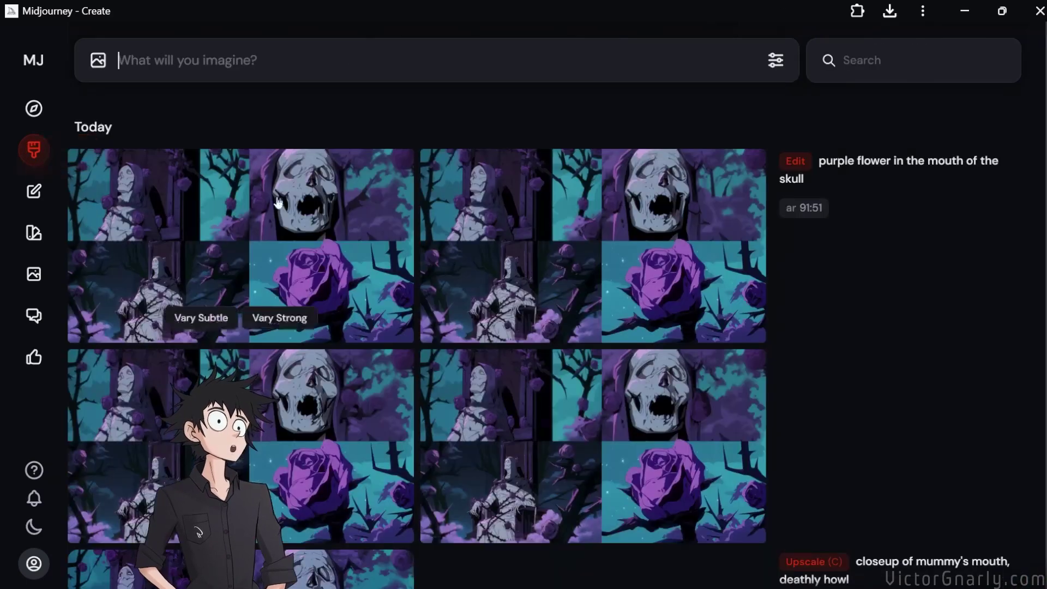
pyautogui.click(374, 231)
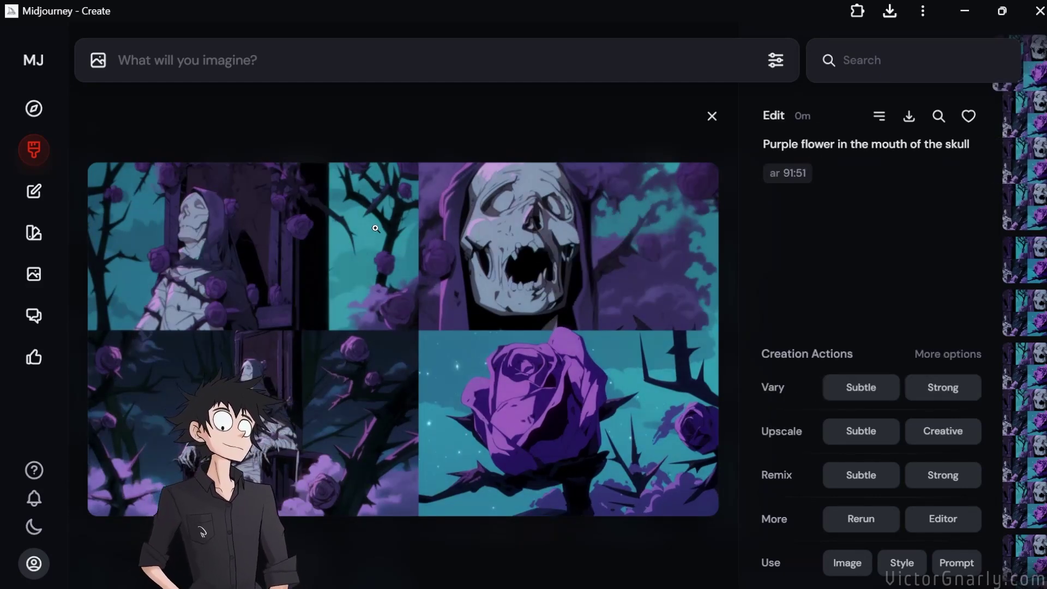
# Compare the Creative and Subtle upscales of "closeup of mummy's mouth, deathly howl" at full size.
pyautogui.click(34, 148)
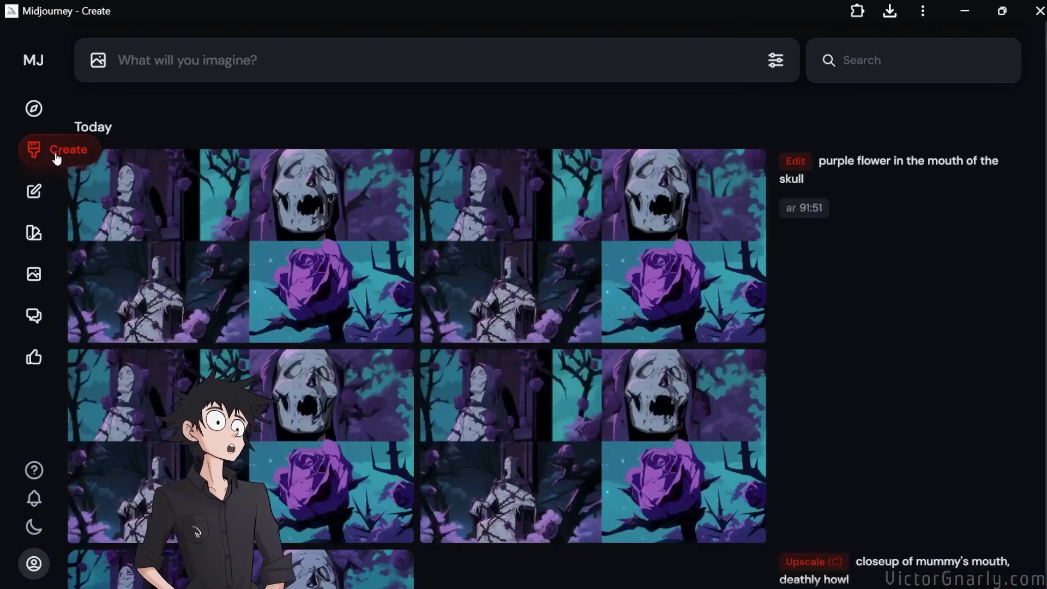
pyautogui.scroll(-5, 280, 244)
pyautogui.click(323, 147)
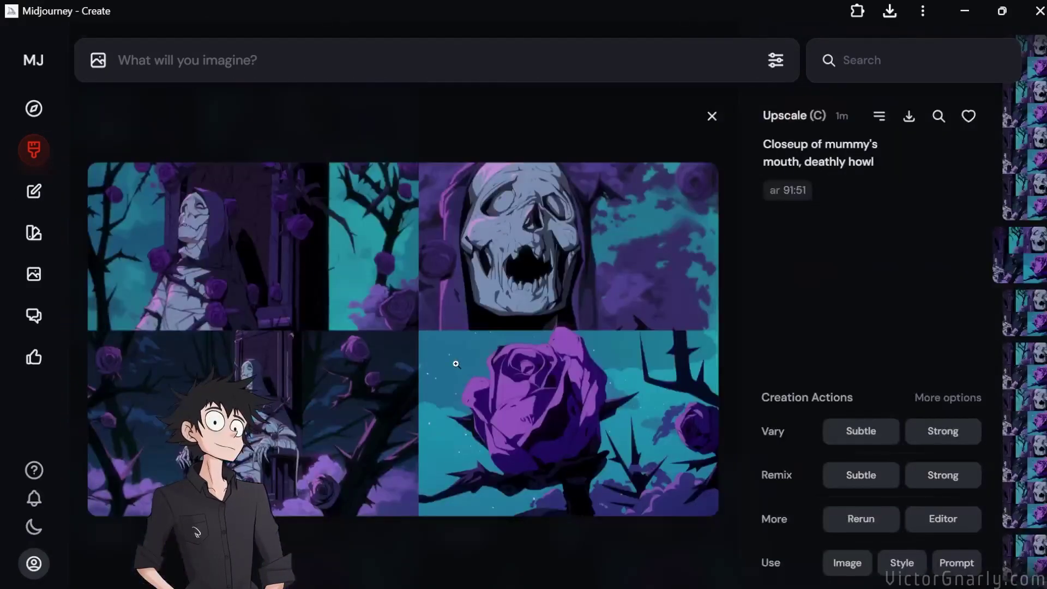
pyautogui.press('Down')
pyautogui.press('Up')
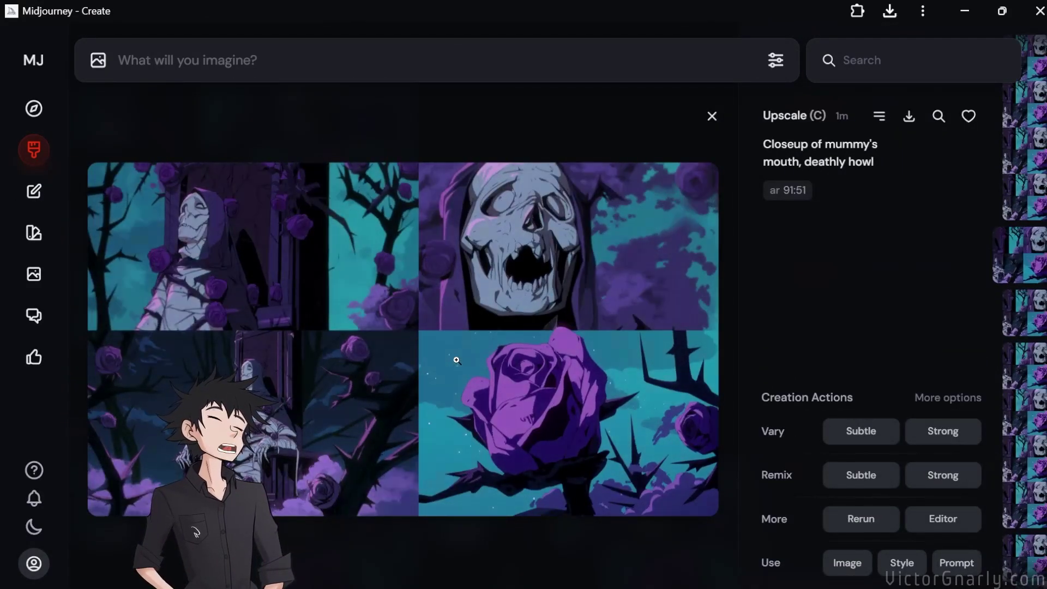
pyautogui.press('Down')
pyautogui.press('Up')
pyautogui.press('Down')
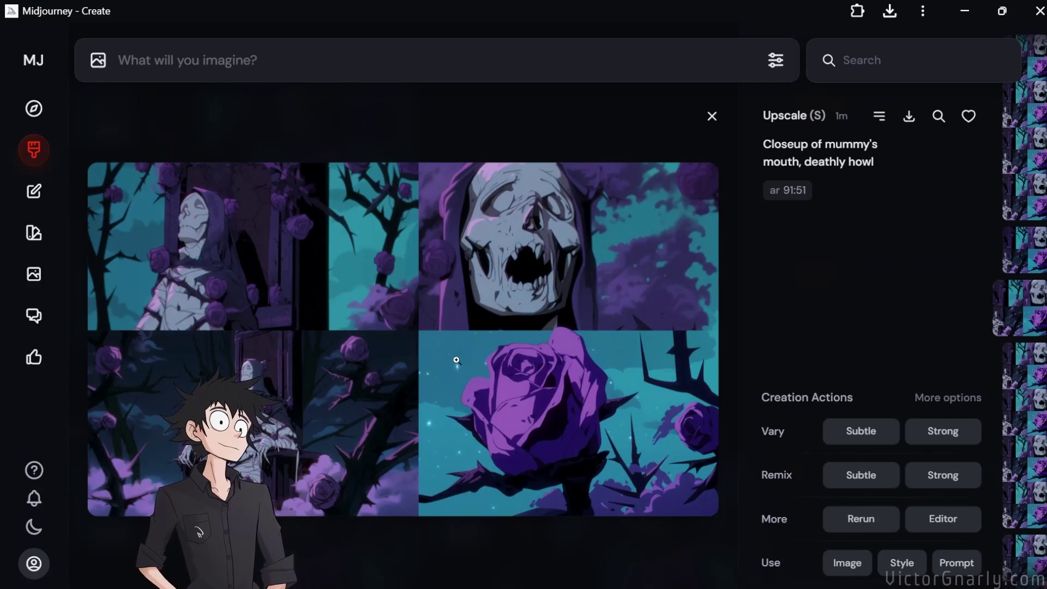
pyautogui.press('Up')
pyautogui.press('Down')
pyautogui.press('Up')
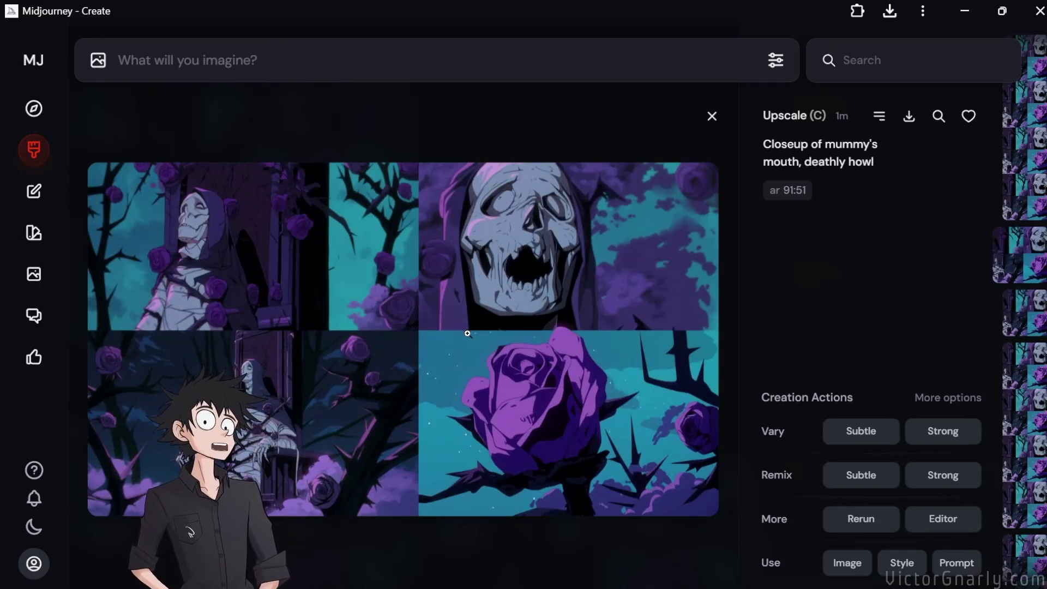
# Copy the Creative upscale of the four-frame image and paste it into a new Photoshop document.
pyautogui.rightClick(484, 285)
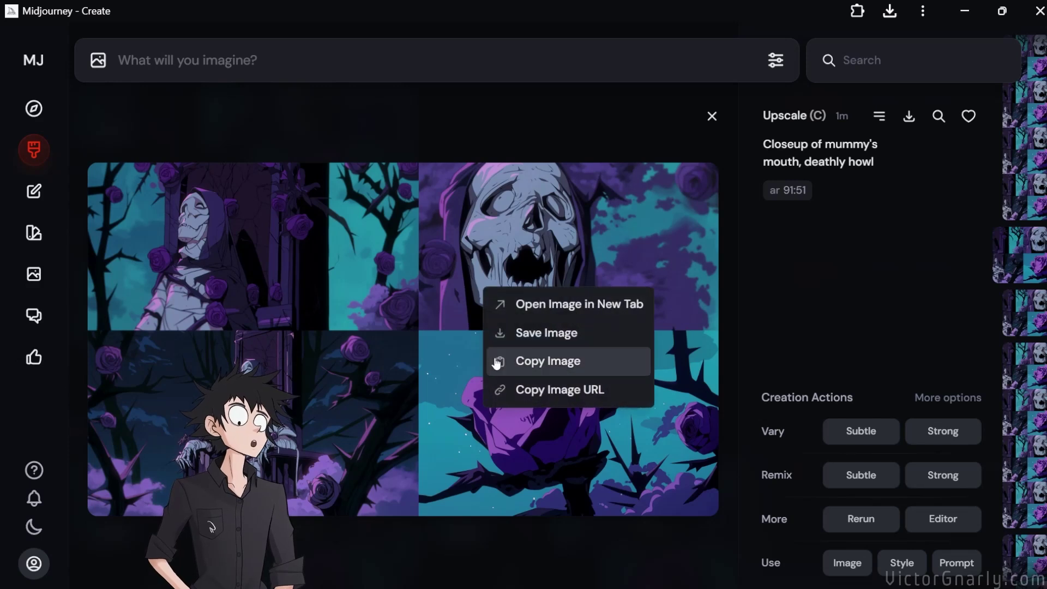
pyautogui.click(526, 342)
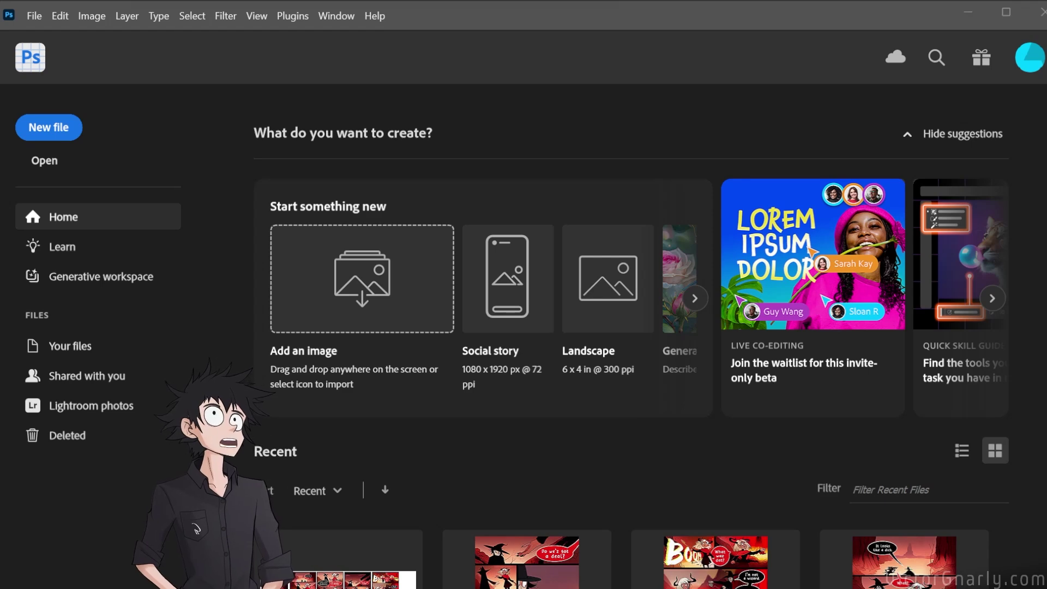
pyautogui.click(34, 16)
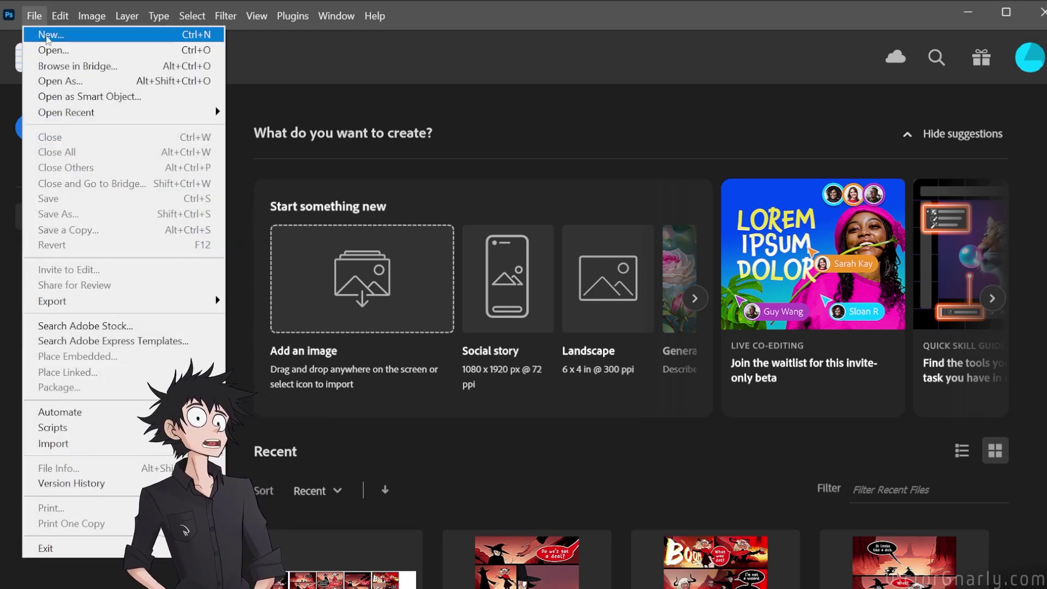
pyautogui.click(49, 34)
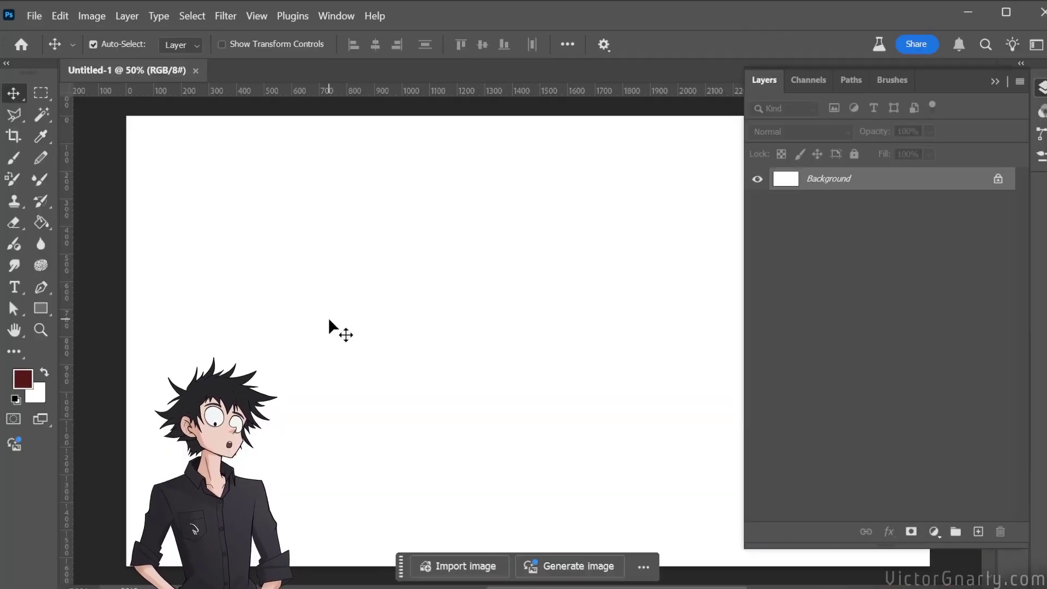
pyautogui.hotkey('ctrl', 'v')
pyautogui.hotkey('ctrl', 'r')
pyautogui.scroll(2, 494, 375)
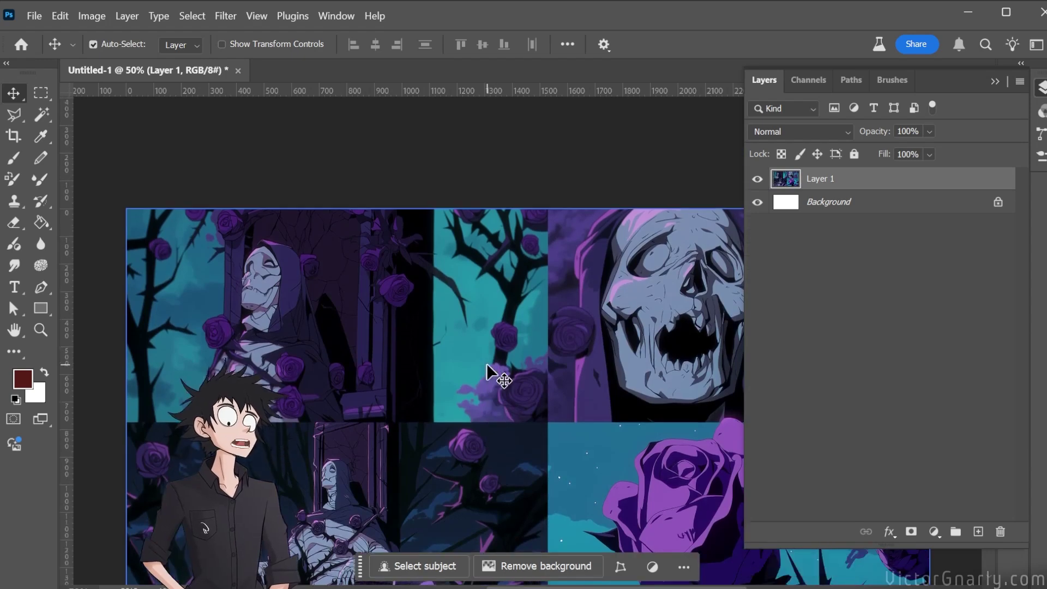
pyautogui.scroll(-4, 485, 349)
pyautogui.scroll(2, 480, 321)
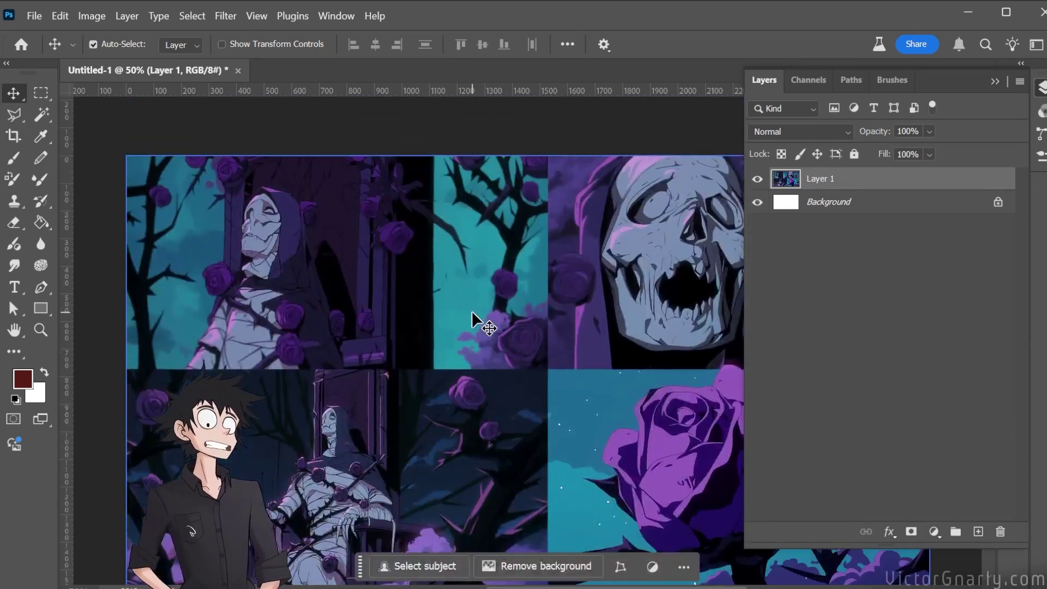
# Crop the canvas to the hooded mummy portrait frame in the layout's upper-left quarter.
pyautogui.click(41, 92)
pyautogui.scroll(-4, 327, 355)
pyautogui.scroll(2, 294, 381)
pyautogui.scroll(1, 295, 381)
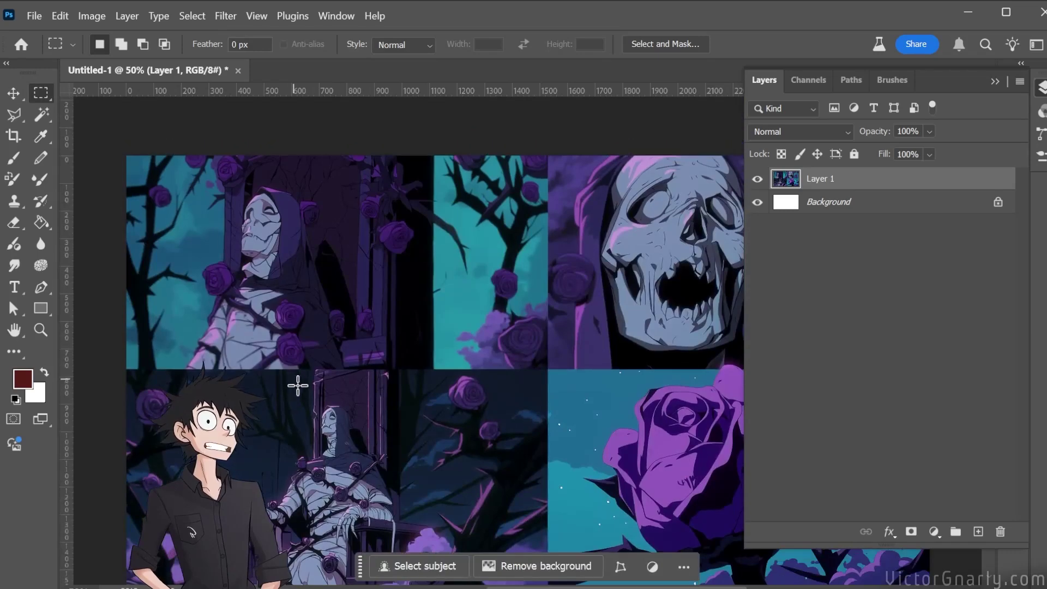
pyautogui.scroll(1, 299, 469)
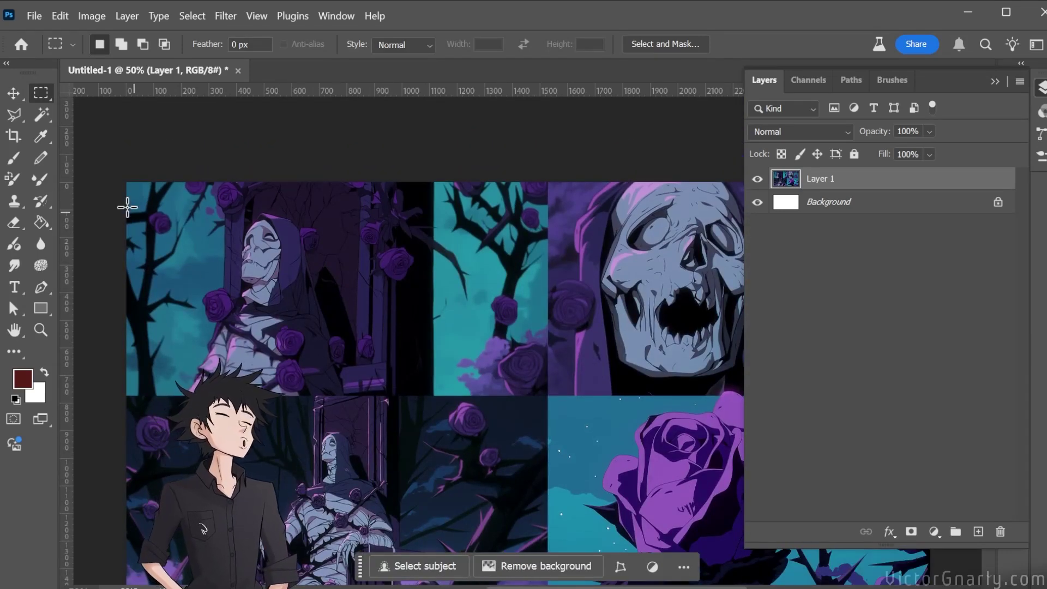
pyautogui.click(24, 144)
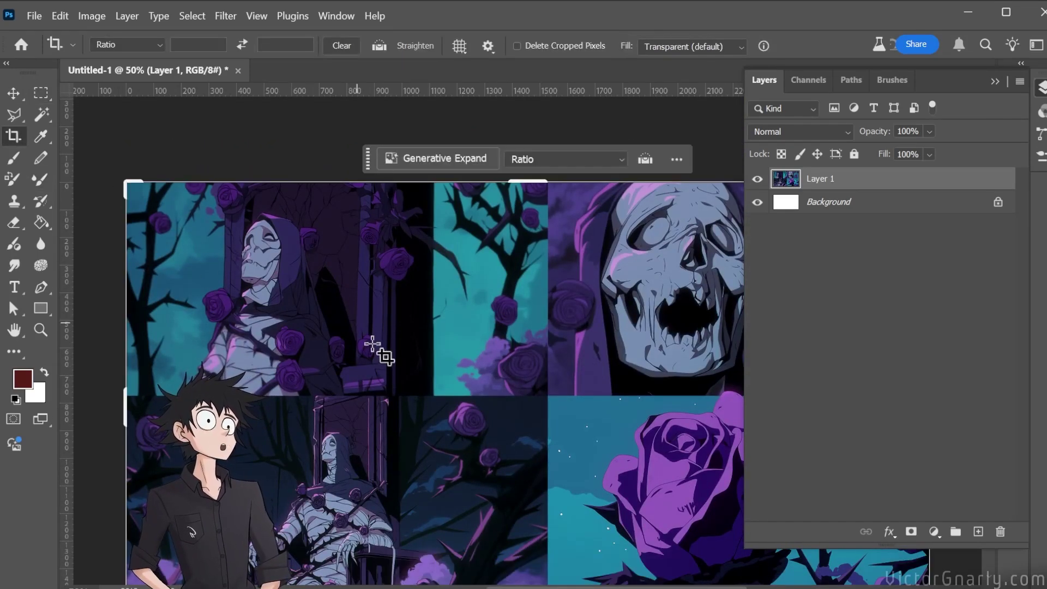
pyautogui.scroll(-5, 416, 397)
pyautogui.moveTo(514, 483); pyautogui.dragTo(519, 372)
pyautogui.moveTo(550, 587); pyautogui.dragTo(644, 588)
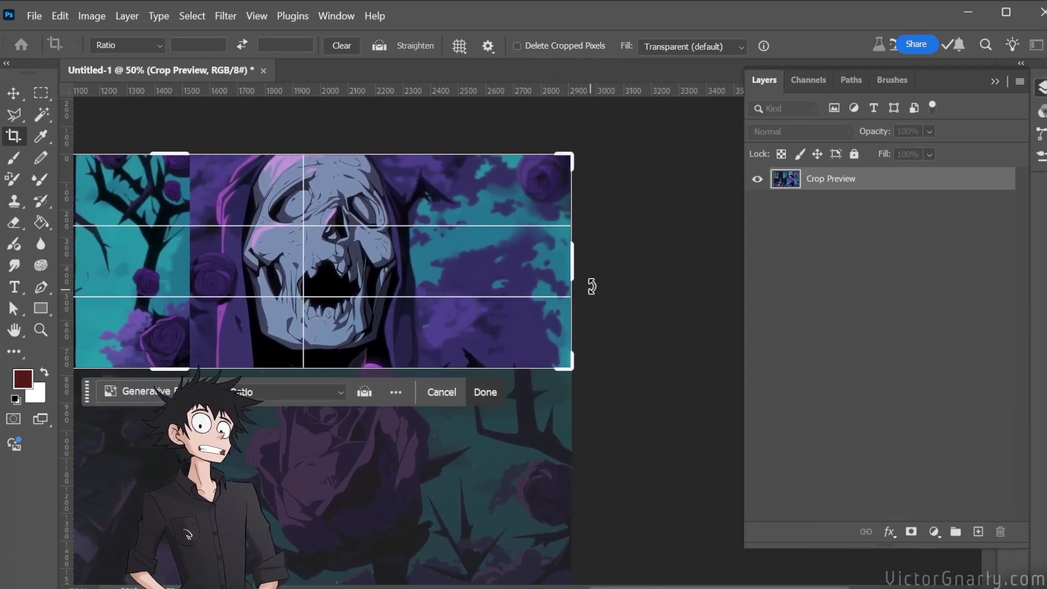
pyautogui.moveTo(575, 273); pyautogui.dragTo(381, 278)
pyautogui.press('Return')
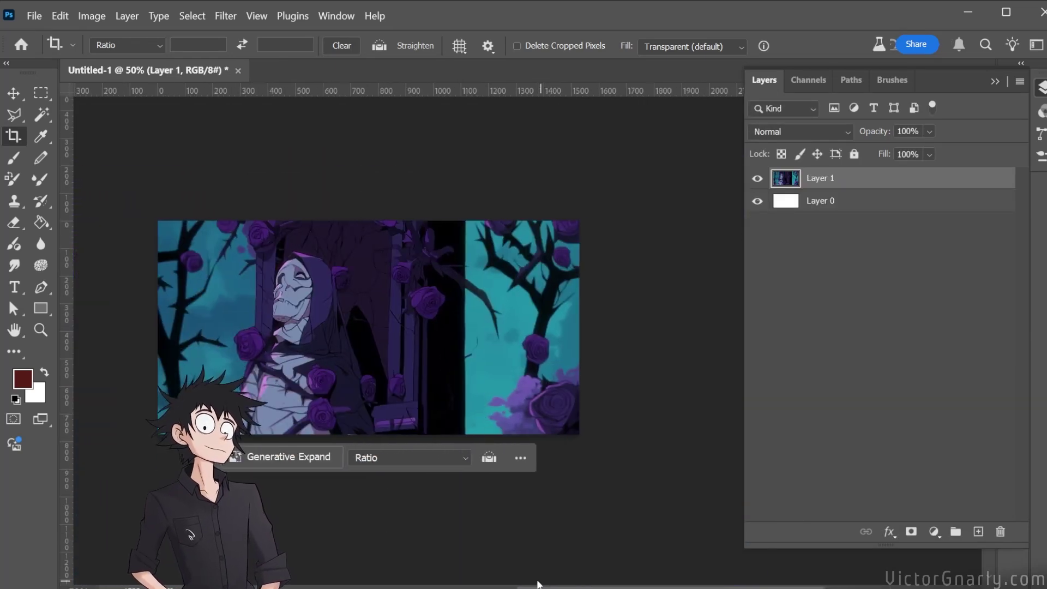
# Quick-export the cropped mummy portrait frame as a PNG named purple1 to the Desktop.
pyautogui.click(34, 15)
pyautogui.moveTo(76, 309)
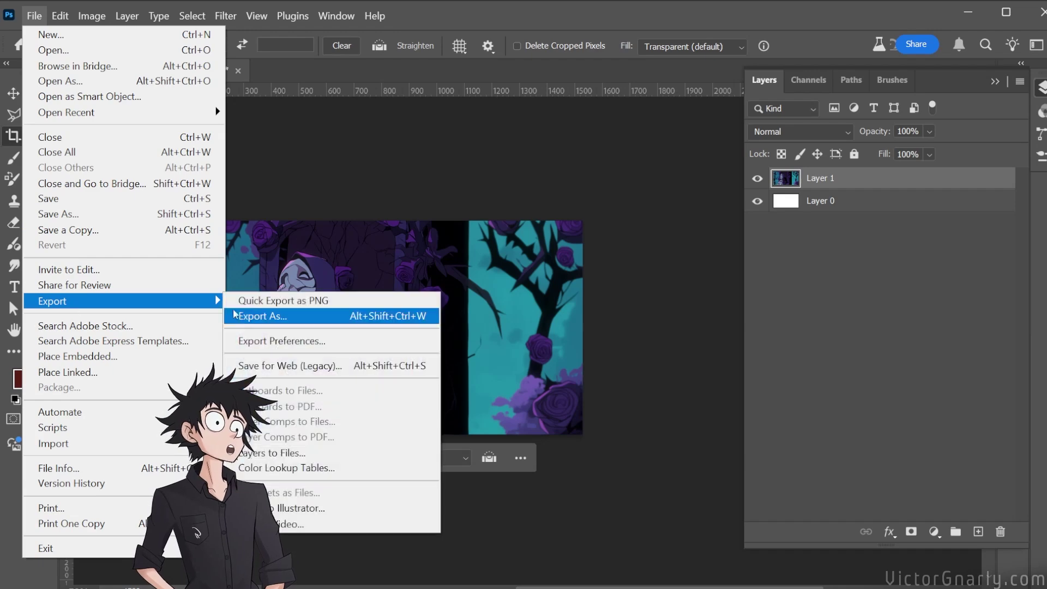
pyautogui.click(289, 299)
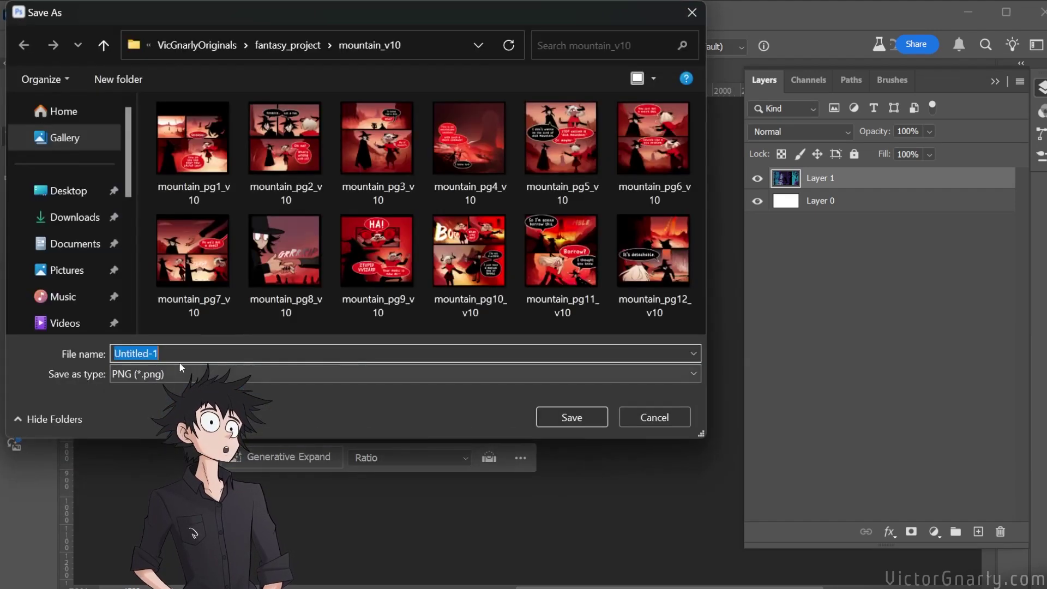
pyautogui.click(66, 190)
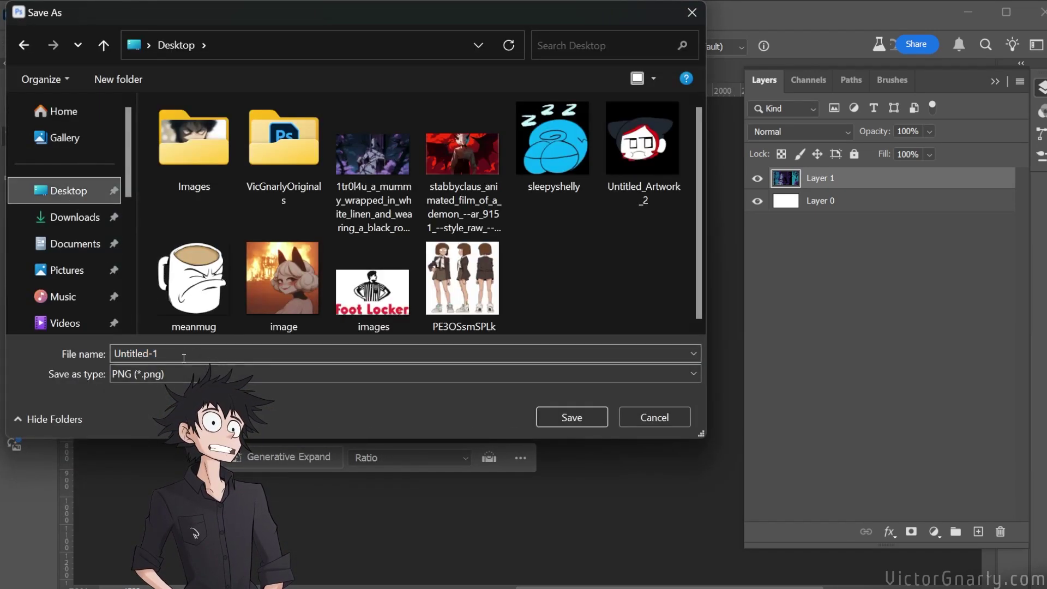
pyautogui.click(228, 349)
pyautogui.write('purple')
pyautogui.press('Return')
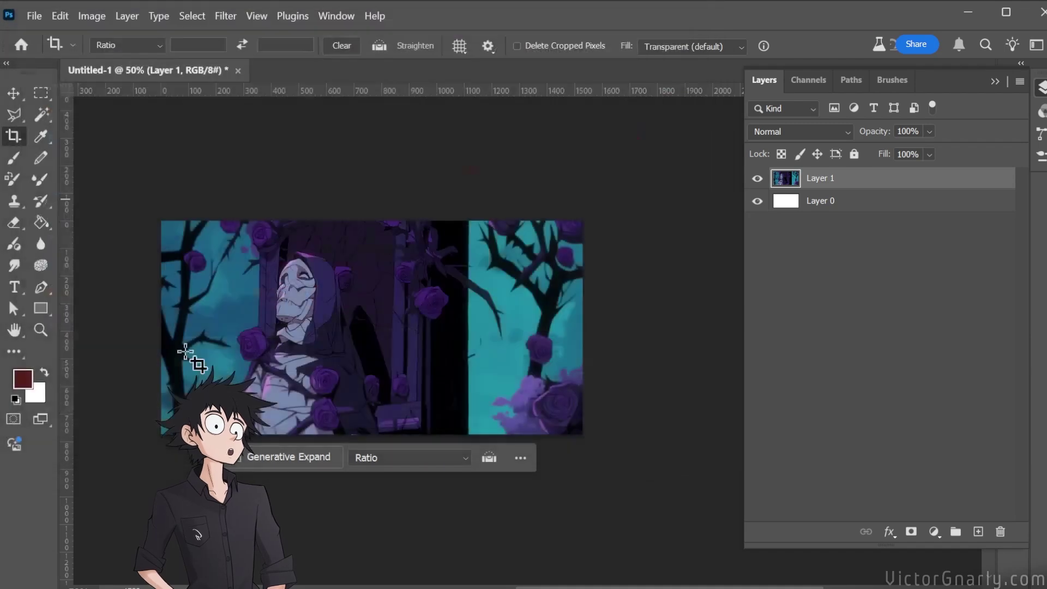
# Reposition the four-frame layer to bring the skull closeup onto the canvas and crop tightly to that frame.
pyautogui.moveTo(248, 240); pyautogui.dragTo(301, 343)
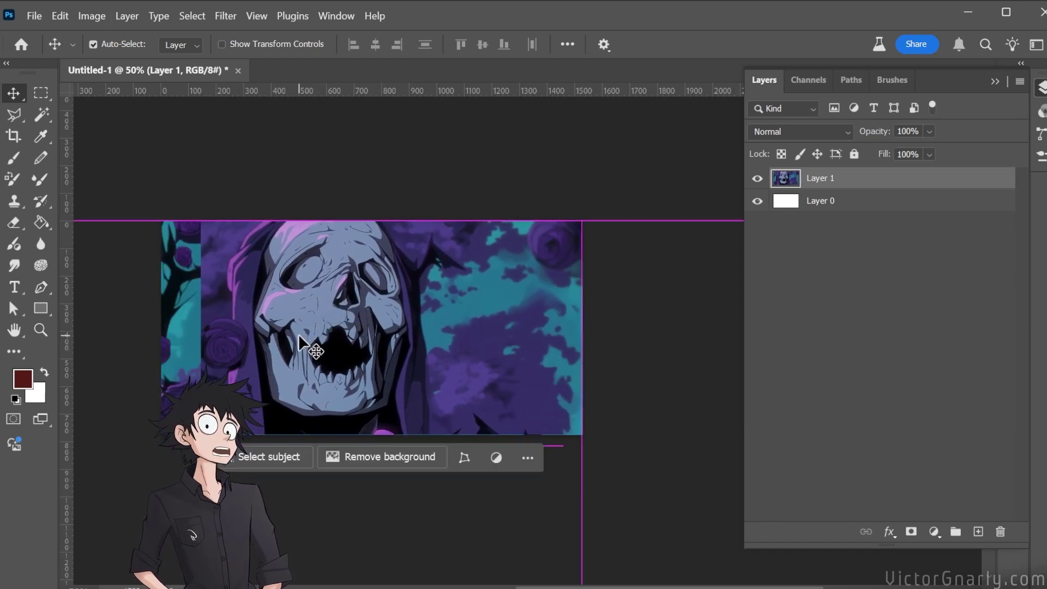
pyautogui.click(14, 135)
pyautogui.moveTo(160, 322); pyautogui.dragTo(175, 326)
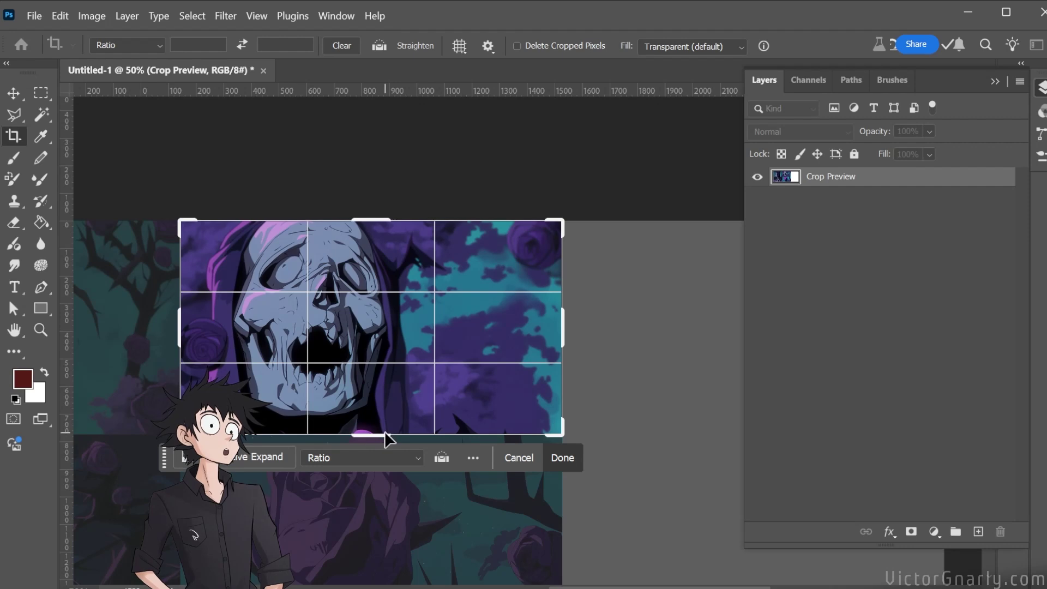
pyautogui.moveTo(381, 439); pyautogui.dragTo(381, 434)
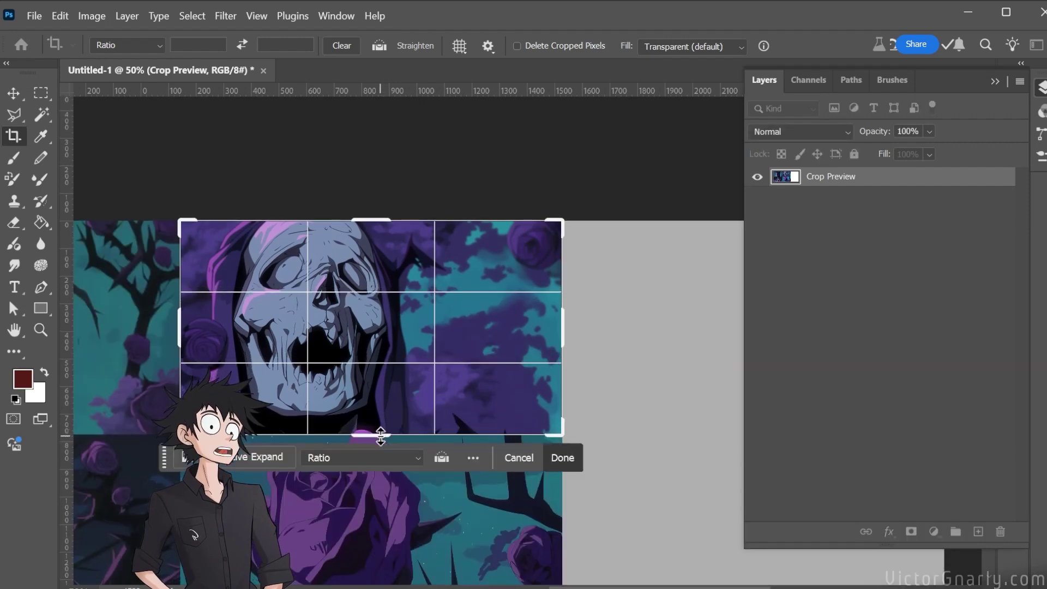
pyautogui.doubleClick(428, 401)
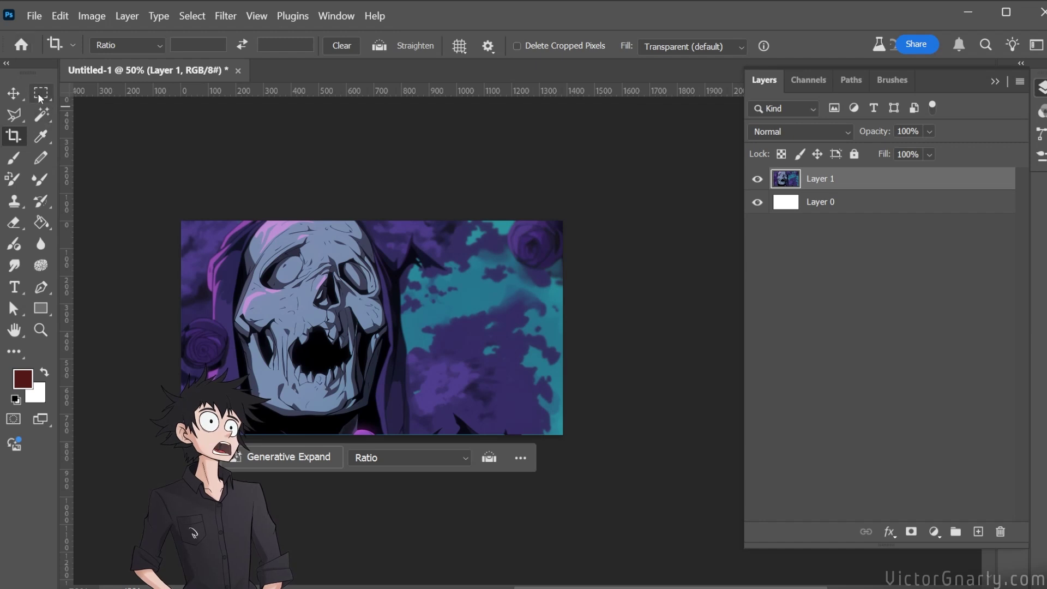
# Quick-export the cropped skull closeup frame as a PNG to the Desktop, using purple1 as the basis for its file name.
pyautogui.click(34, 15)
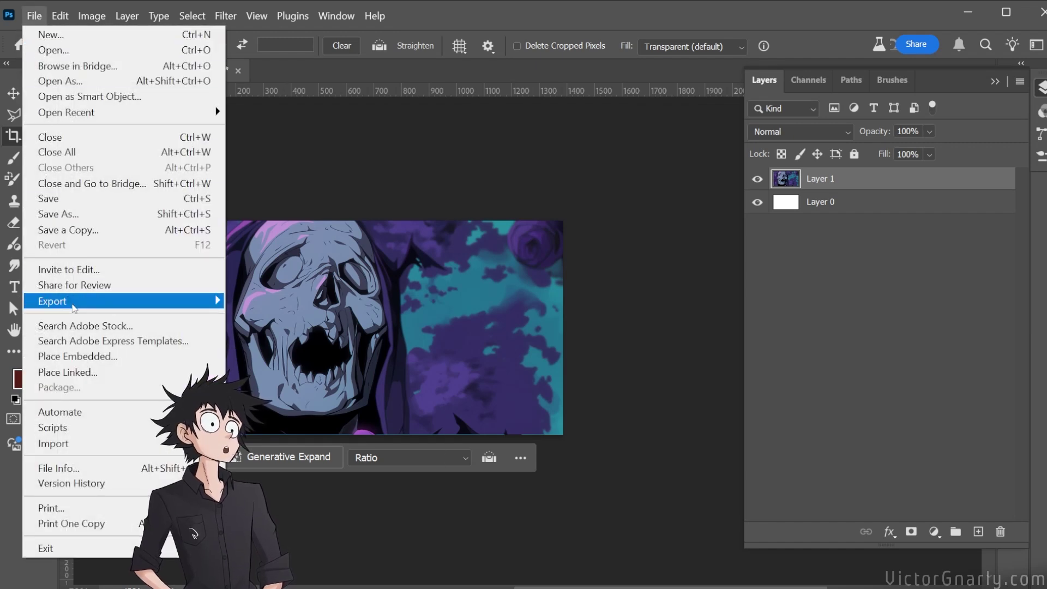
pyautogui.moveTo(137, 301)
pyautogui.click(384, 297)
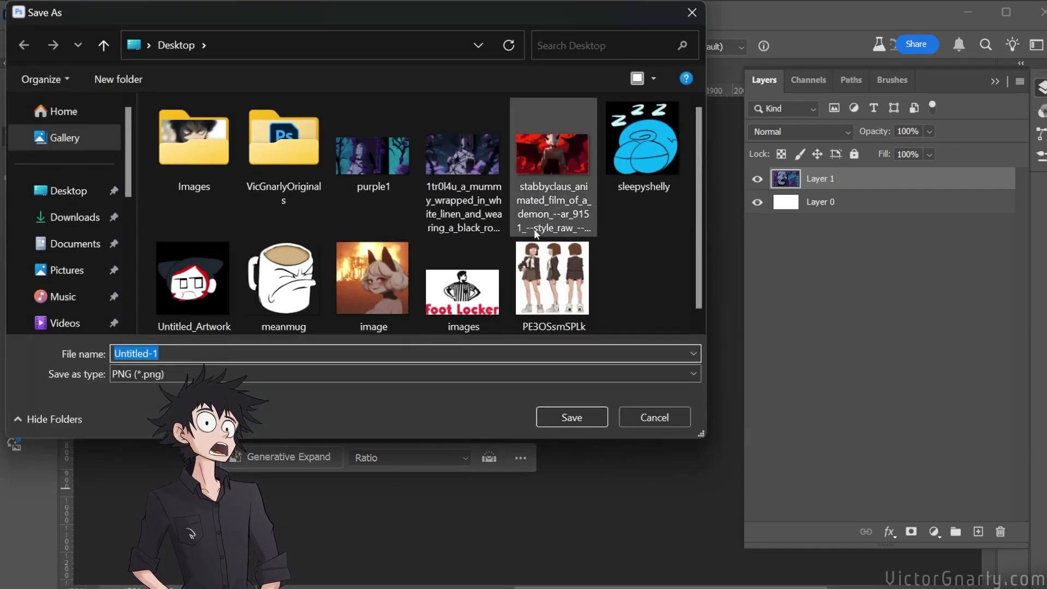
pyautogui.click(369, 169)
pyautogui.doubleClick(178, 354)
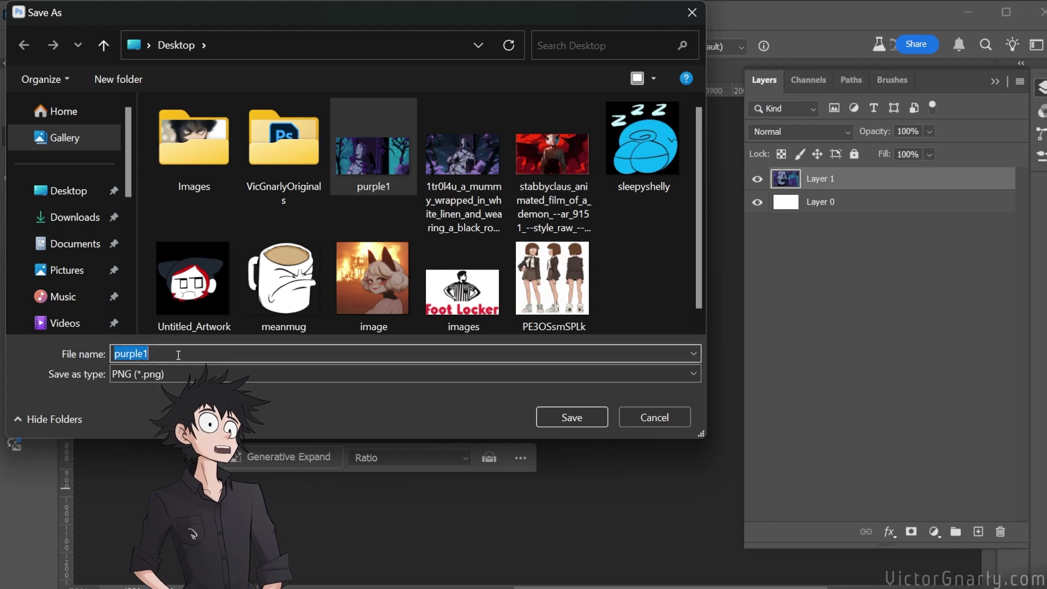
pyautogui.press('Return')
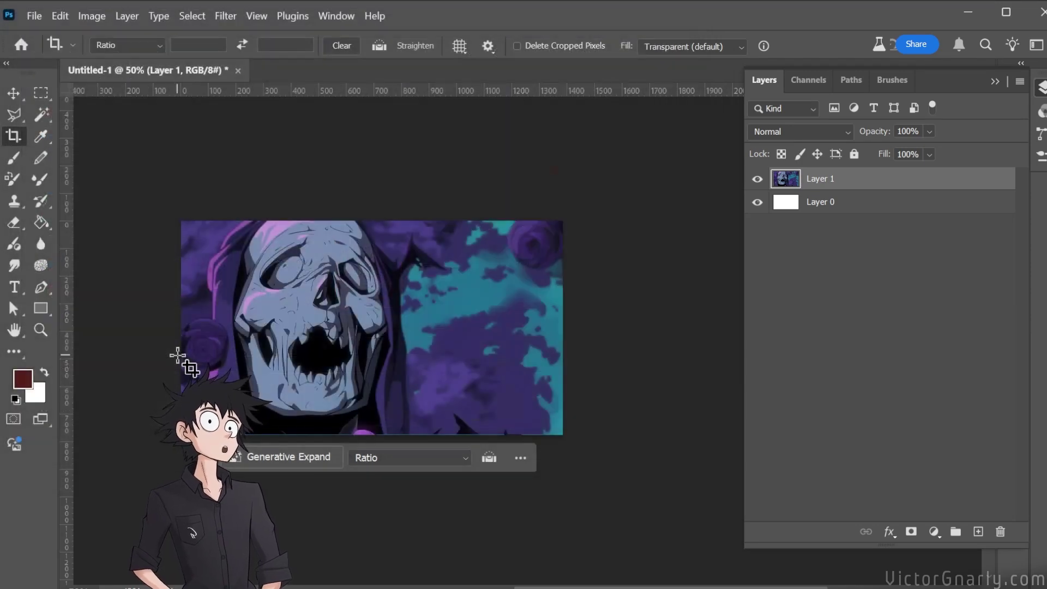
# Move the four-frame layer so the purple rose frame fills the canvas and scale the layer to 91.84%.
pyautogui.press('v')
pyautogui.moveTo(333, 347); pyautogui.dragTo(343, 213)
pyautogui.moveTo(321, 373); pyautogui.dragTo(318, 281)
pyautogui.hotkey('ctrl', 't')
pyautogui.scroll(2, 392, 369)
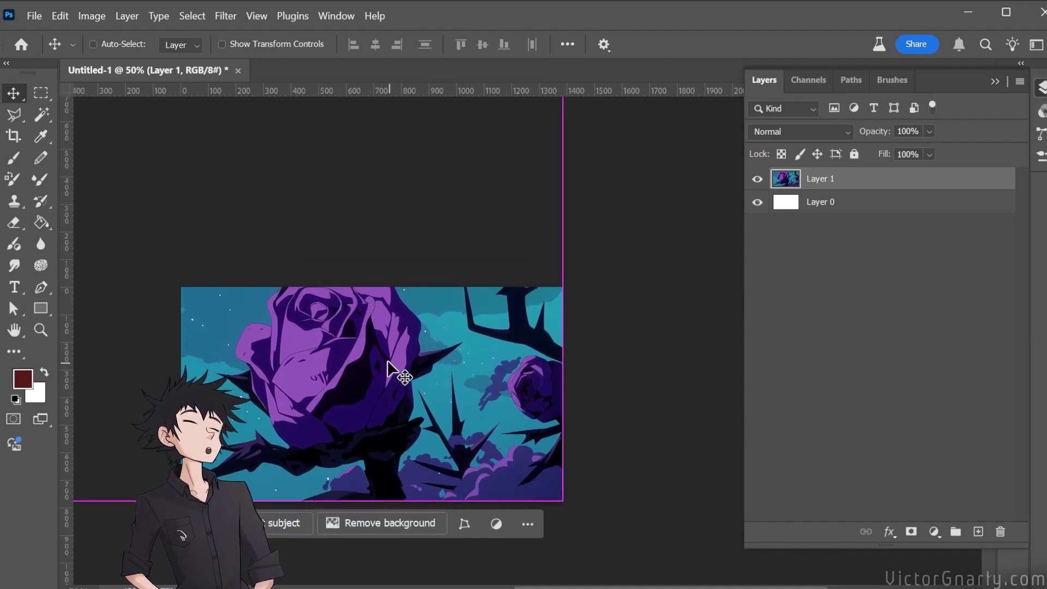
pyautogui.hotkey('ctrl', '-')
pyautogui.hotkey('ctrl', '-')
pyautogui.moveTo(149, 198); pyautogui.dragTo(177, 214)
pyautogui.hotkey('ctrl', '+')
pyautogui.hotkey('ctrl', '+')
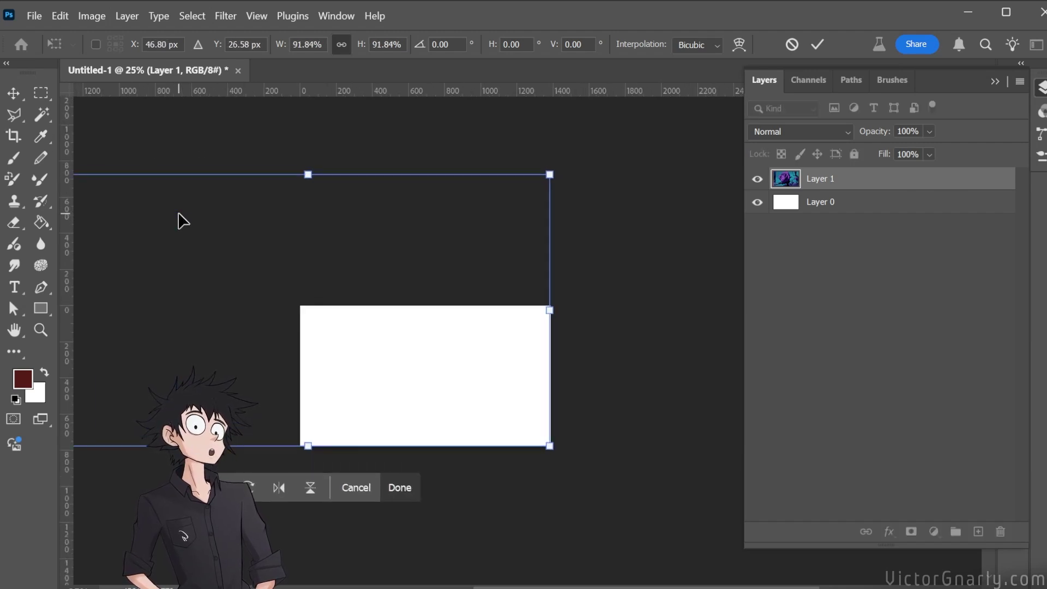
pyautogui.press('Return')
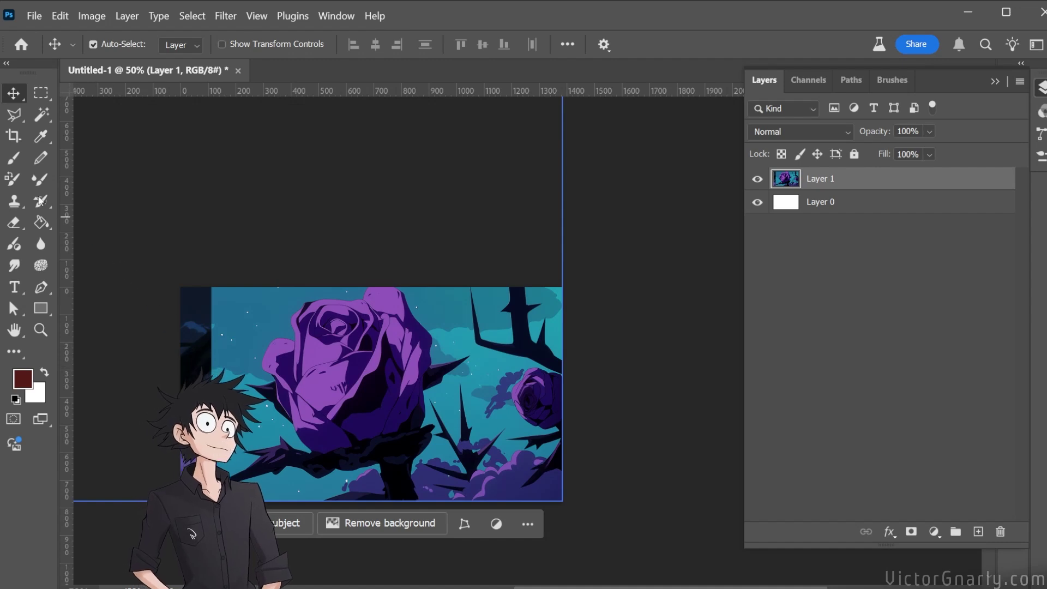
# Crop the canvas to the purple rose frame, cutting off the strip of the neighbouring throne frame.
pyautogui.press('c')
pyautogui.moveTo(172, 402); pyautogui.dragTo(198, 400)
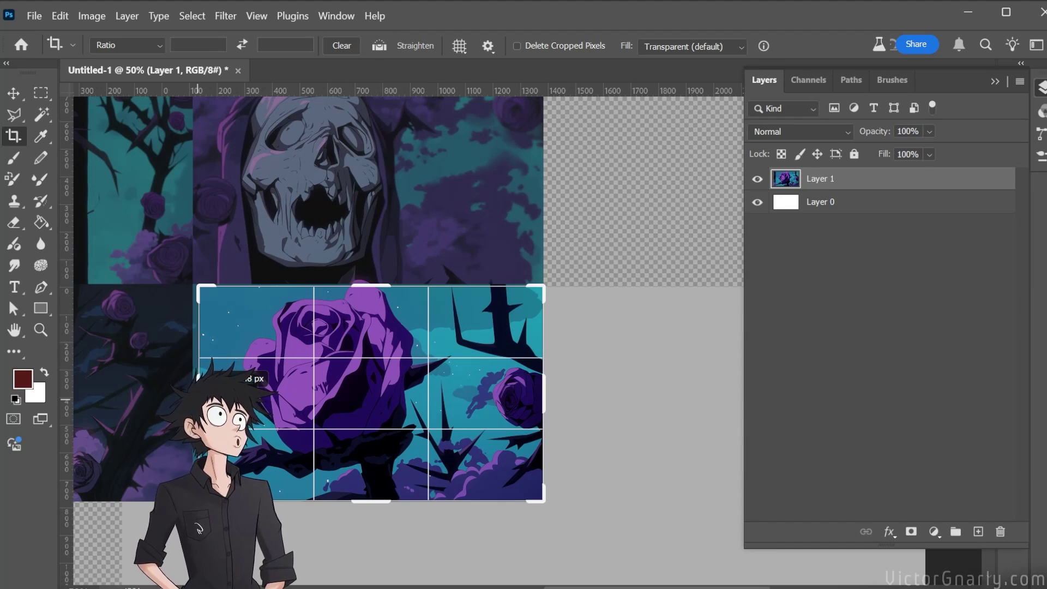
pyautogui.moveTo(198, 399); pyautogui.dragTo(196, 400)
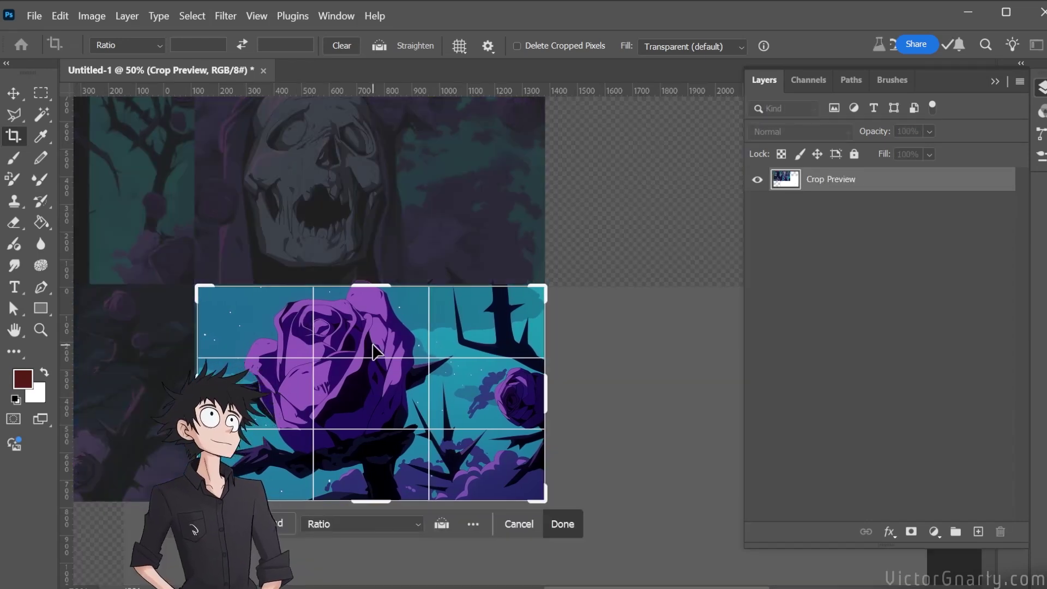
pyautogui.doubleClick(378, 342)
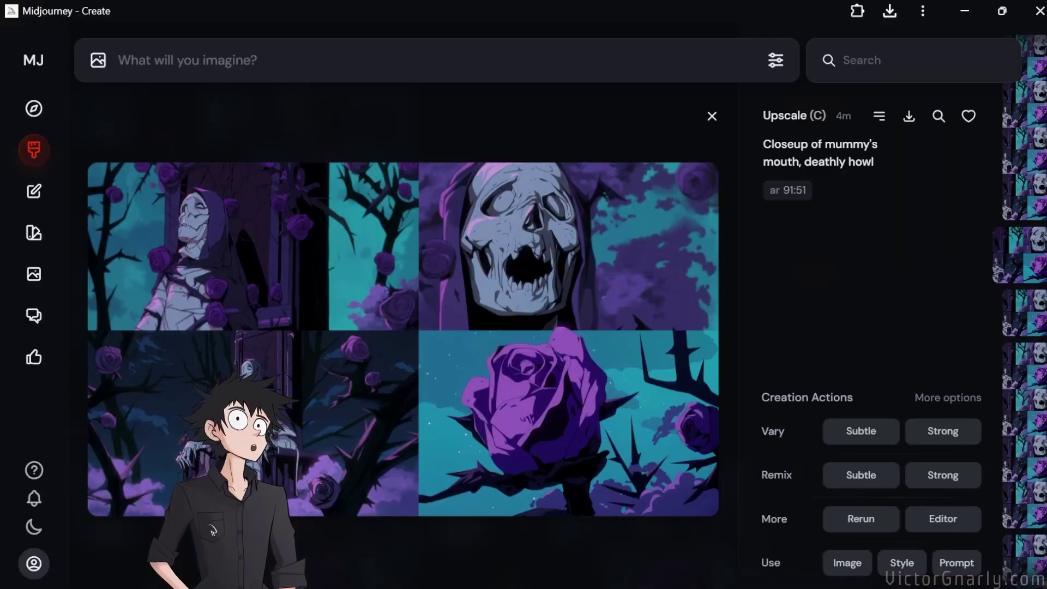
# Copy the job ID of the creative upscale "closeup of mummy's mouth, deathly howl" from the Midjourney creations feed.
pyautogui.click(30, 148)
pyautogui.scroll(-3, 428, 327)
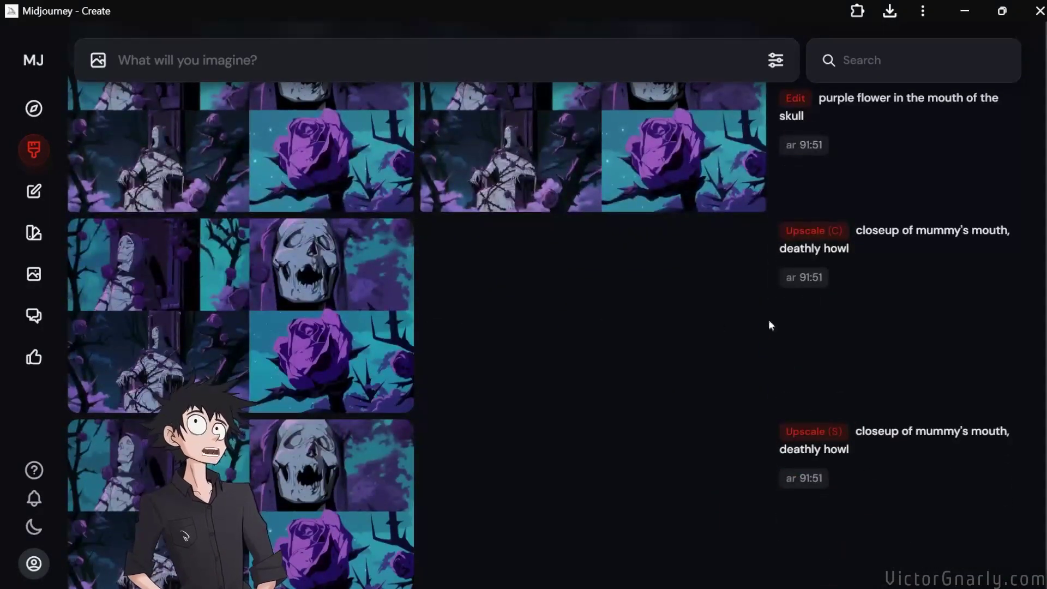
pyautogui.moveTo(791, 399)
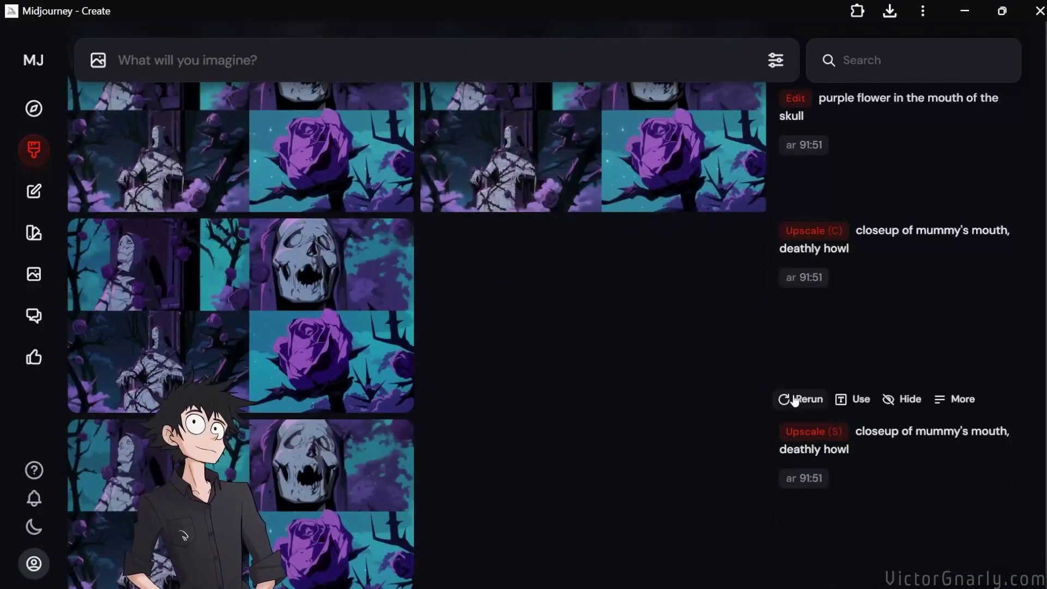
pyautogui.click(953, 406)
pyautogui.moveTo(858, 250)
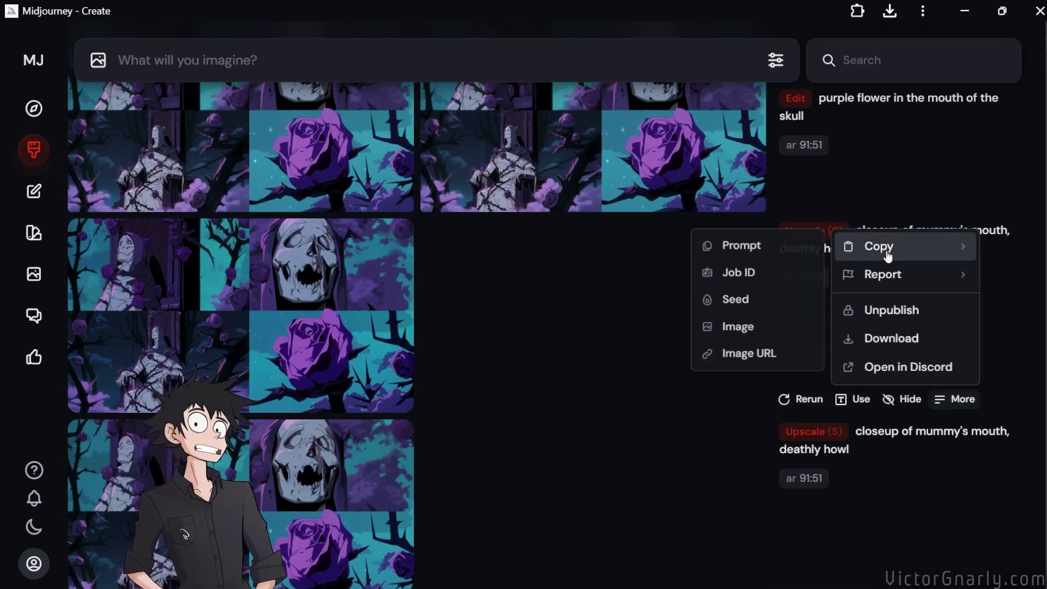
pyautogui.click(760, 285)
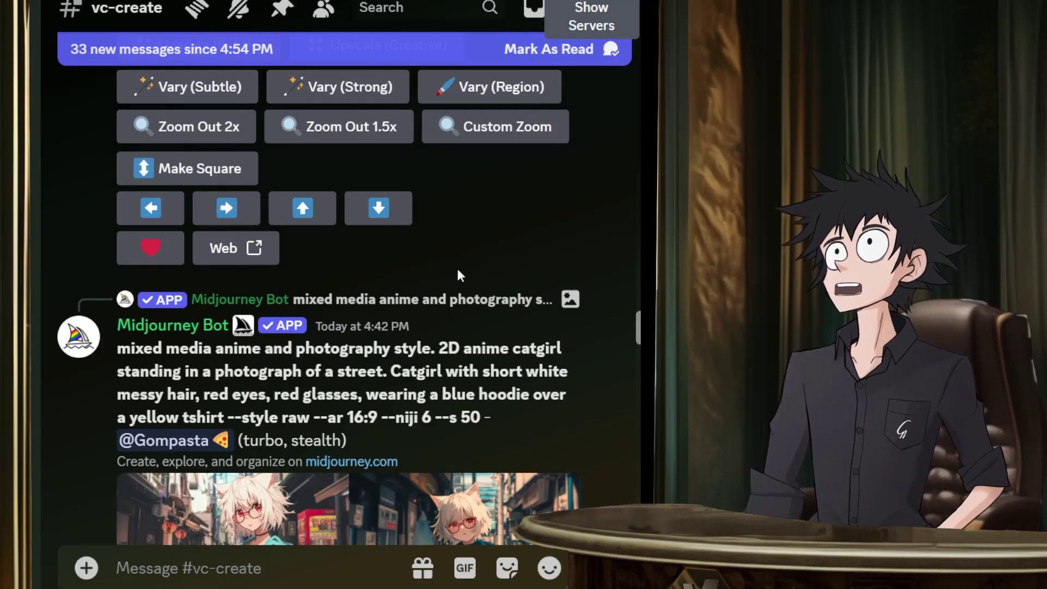
# Switch to the vc-create channel in Discord and run the /show command with the copied job ID to post the upscale.
pyautogui.scroll(10, 457, 269)
pyautogui.scroll(-15, 525, 499)
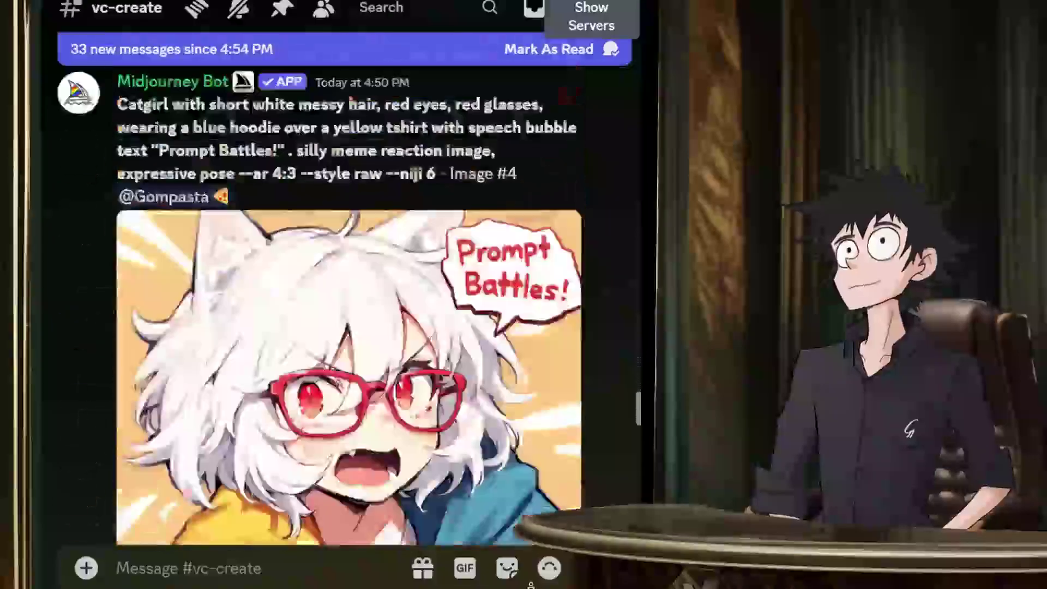
pyautogui.scroll(-10, 525, 499)
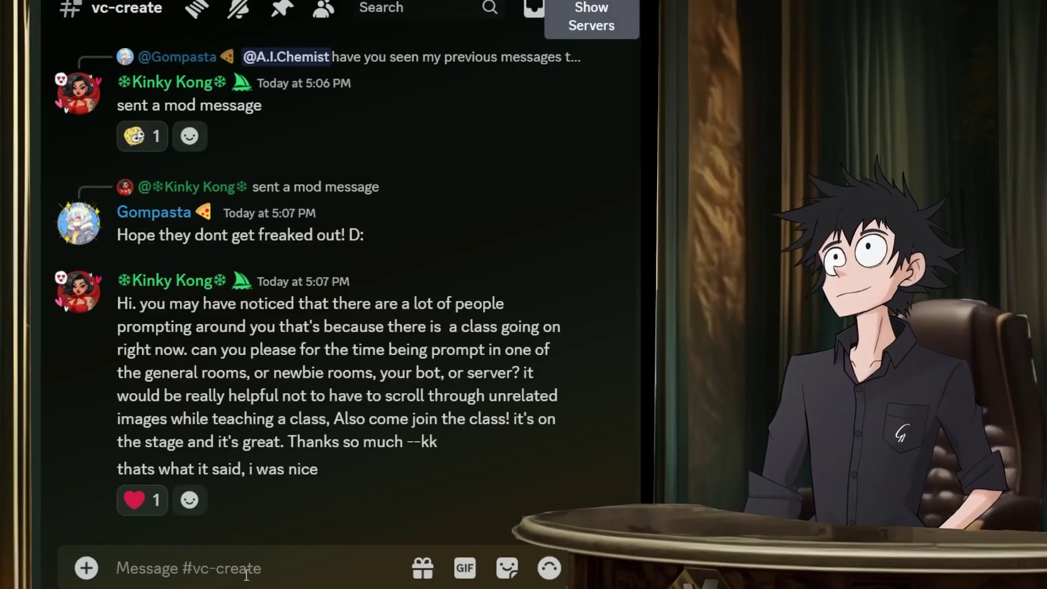
pyautogui.write('/show')
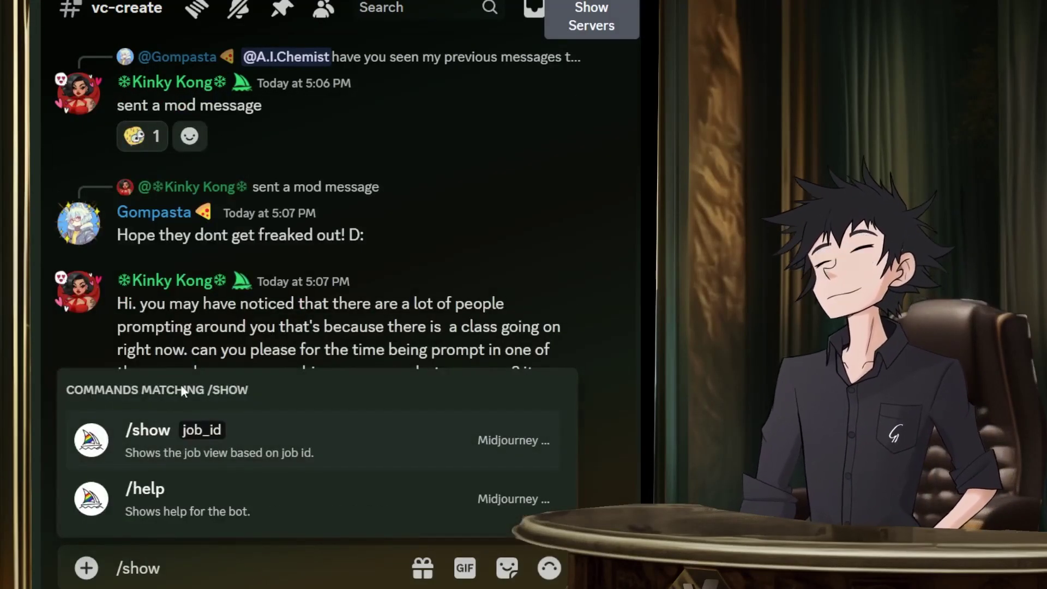
pyautogui.click(163, 434)
pyautogui.hotkey('ctrl', 'v')
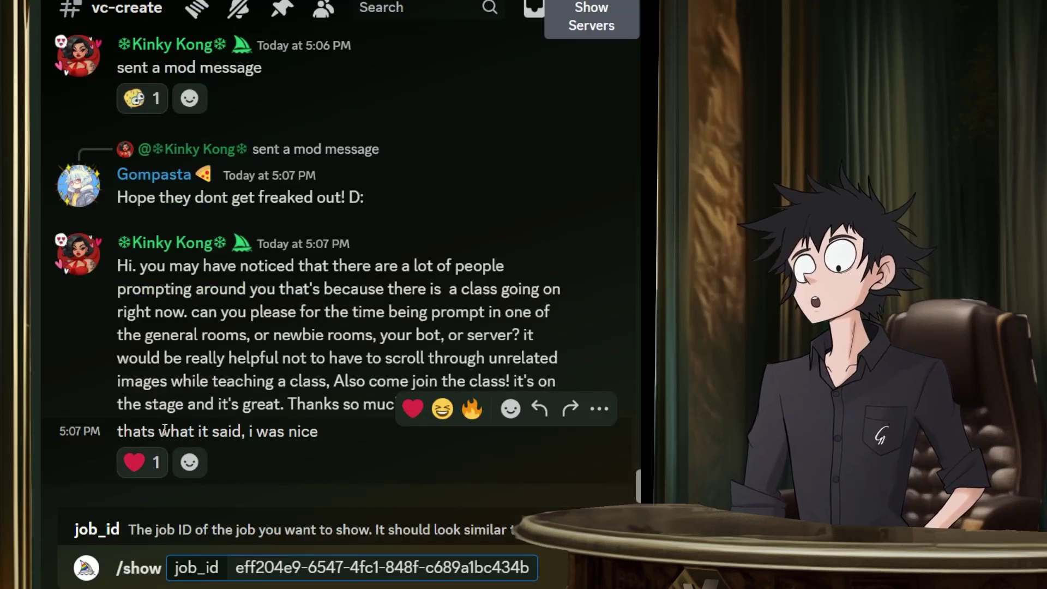
pyautogui.press('Return')
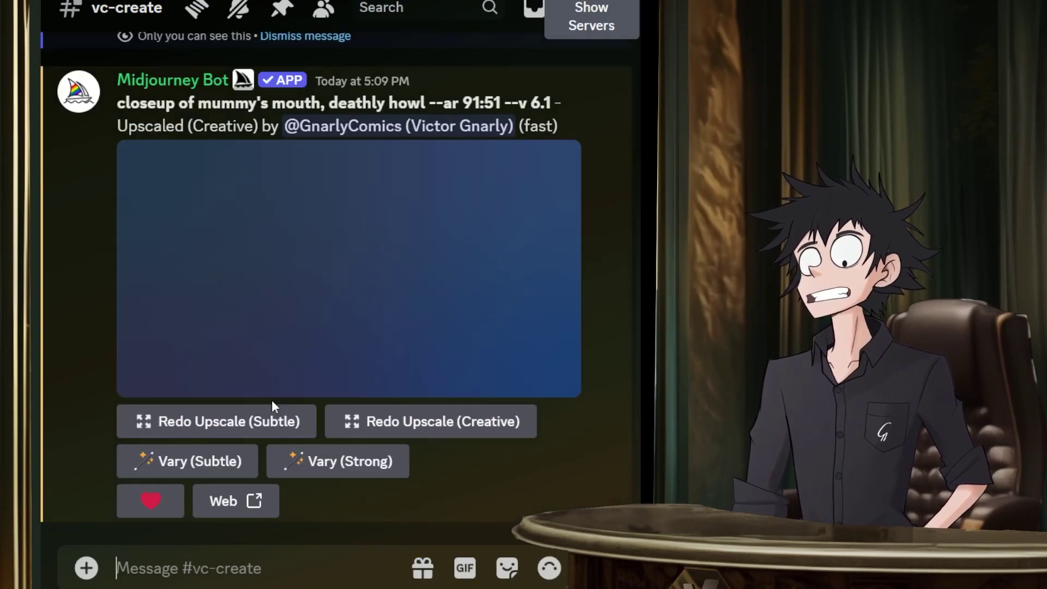
# Examine the posted four-frame upscale, its enlarged view and its upscale and variation options in the channel.
pyautogui.scroll(5, 289, 404)
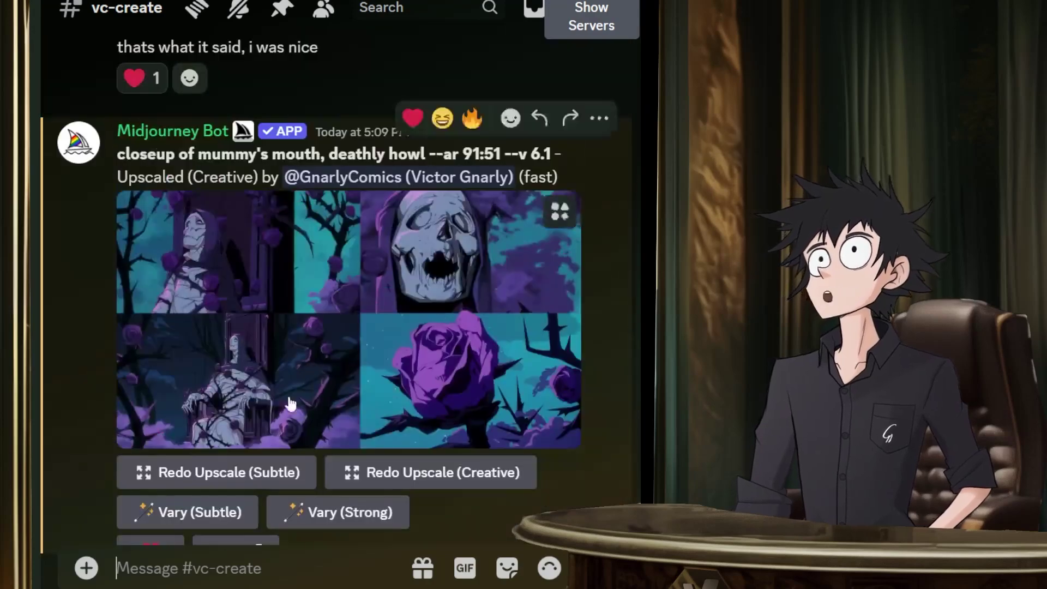
pyautogui.click(392, 262)
pyautogui.click(524, 499)
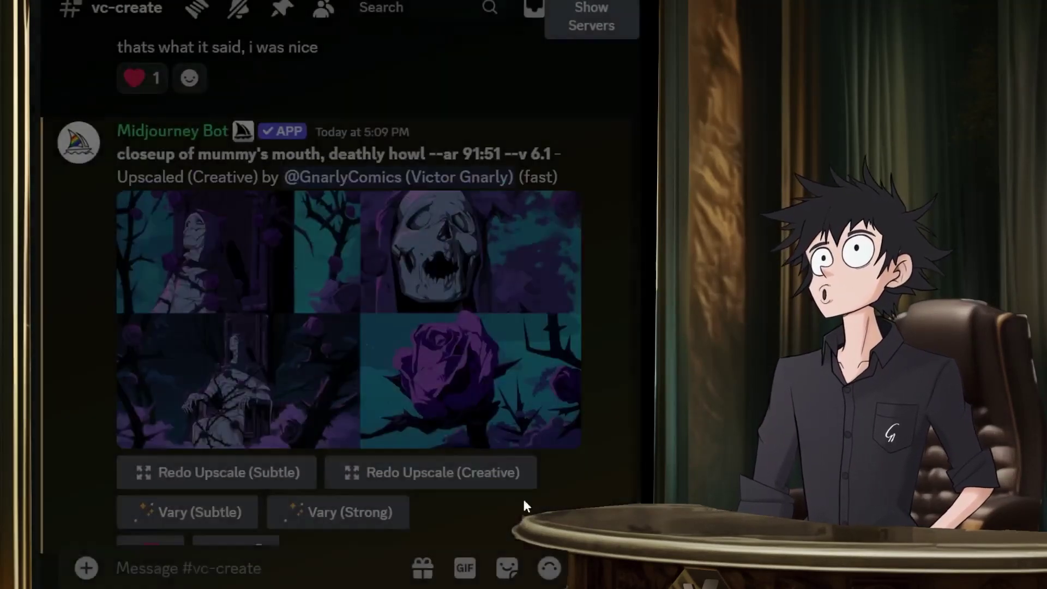
pyautogui.scroll(-3, 418, 387)
pyautogui.scroll(1, 409, 376)
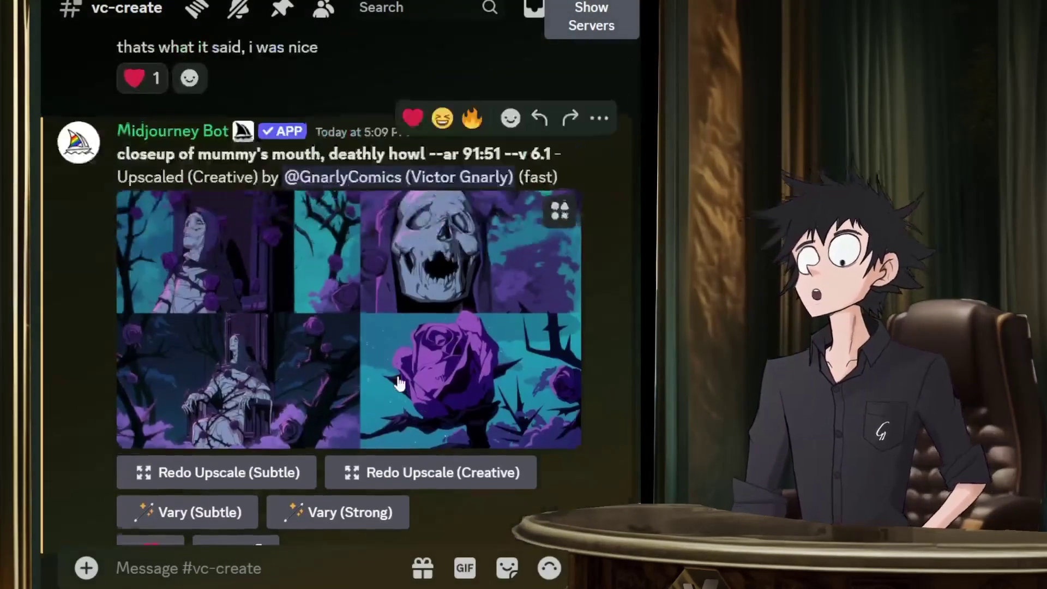
pyautogui.scroll(-1, 401, 360)
pyautogui.scroll(1, 402, 339)
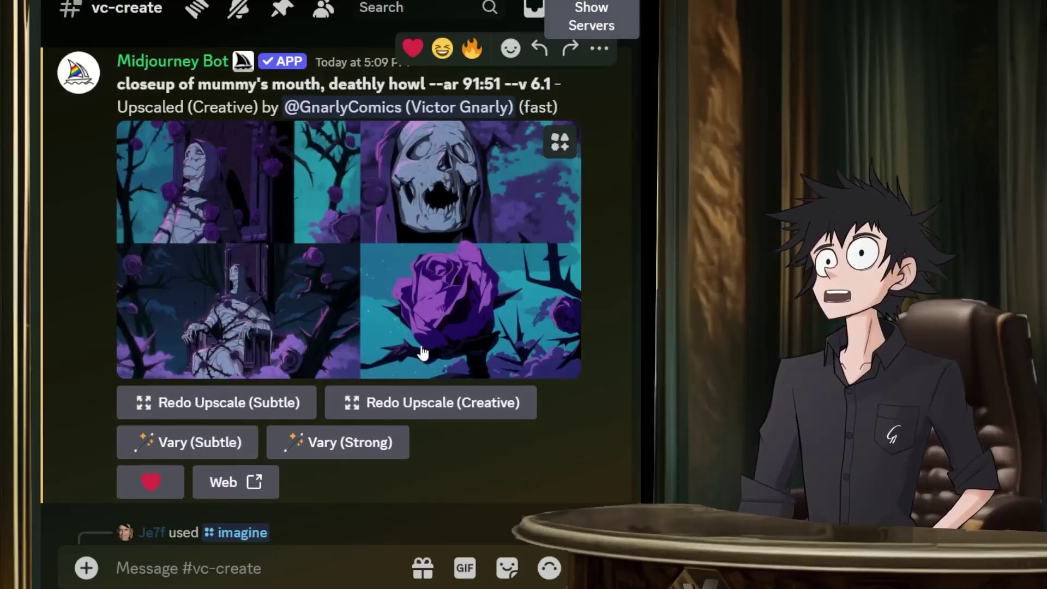
pyautogui.scroll(-3, 512, 356)
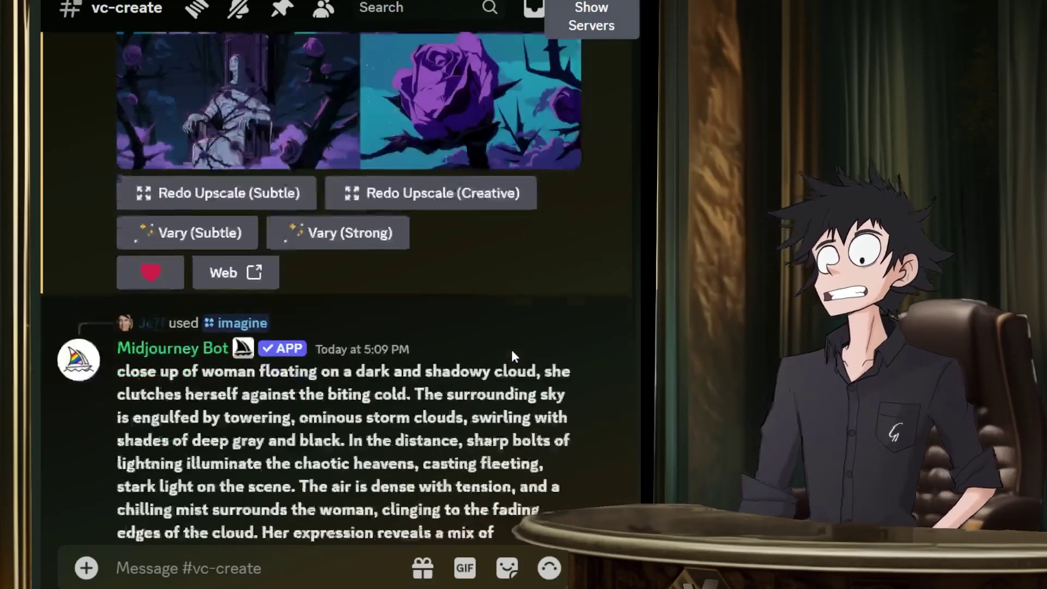
pyautogui.scroll(3, 512, 349)
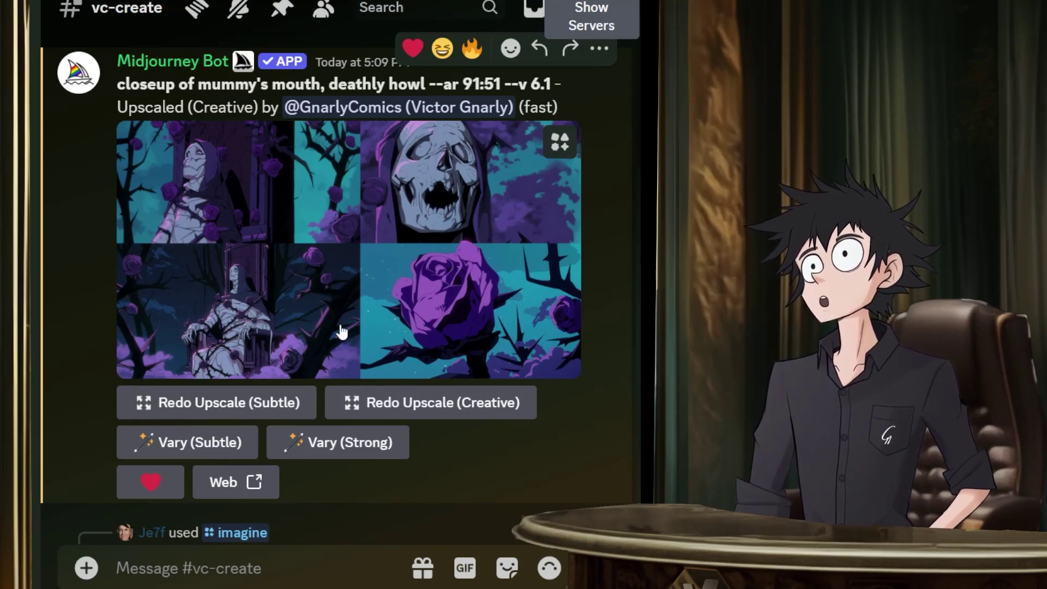
pyautogui.scroll(-5, 397, 317)
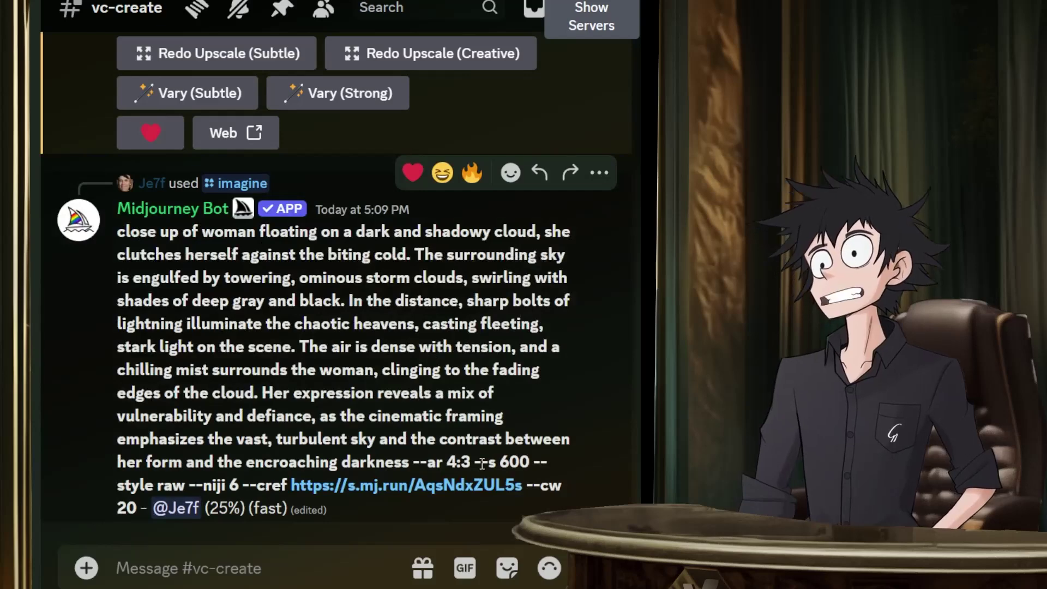
pyautogui.scroll(7, 463, 449)
pyautogui.scroll(-2, 466, 447)
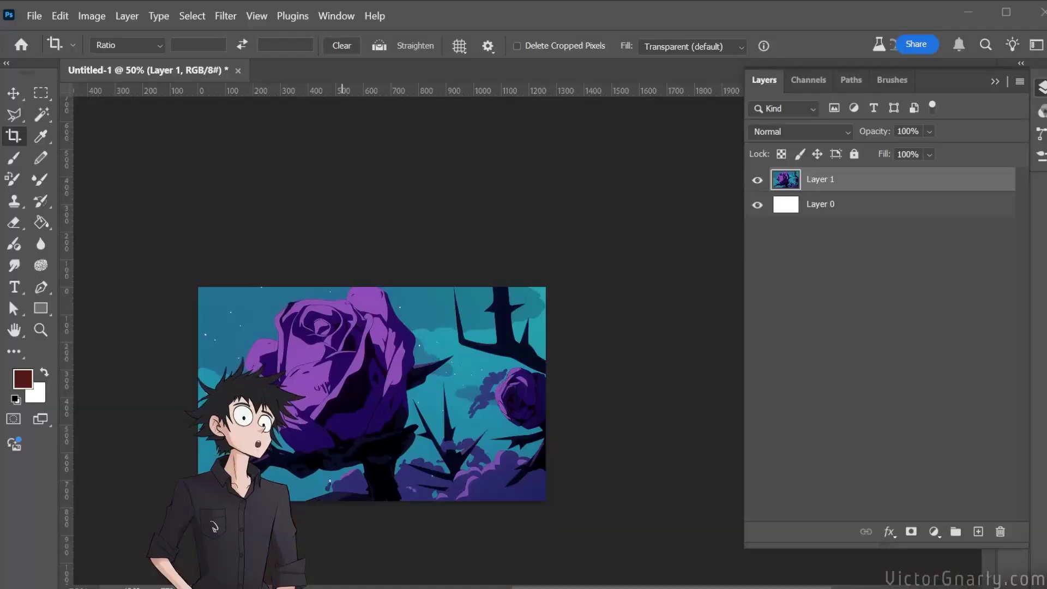
# Switch to Photoshop and quick-export the cropped purple rose frame to the Desktop as a PNG named purple3.
pyautogui.click(34, 15)
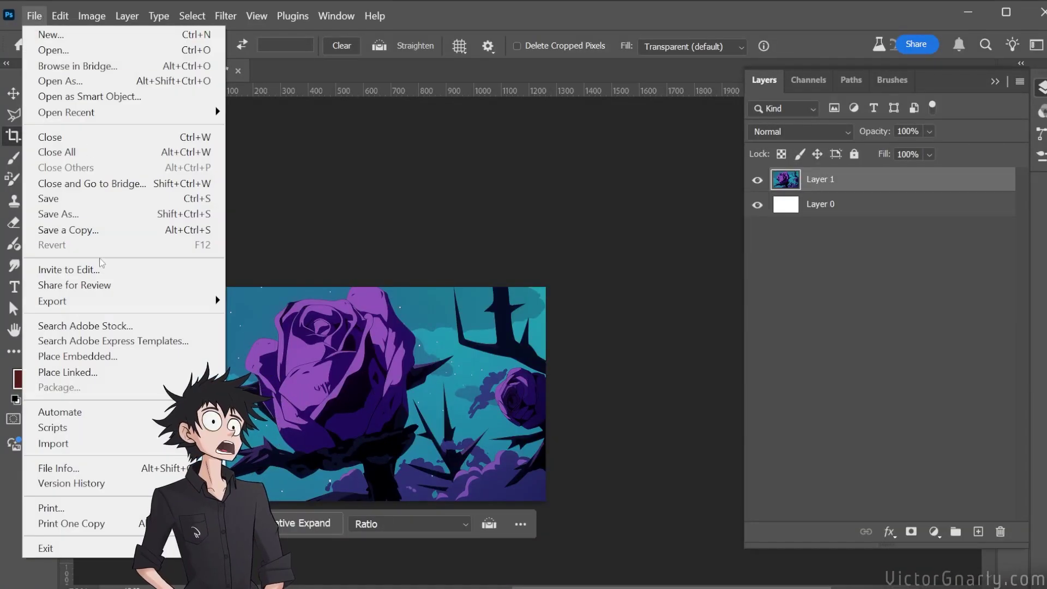
pyautogui.click(289, 300)
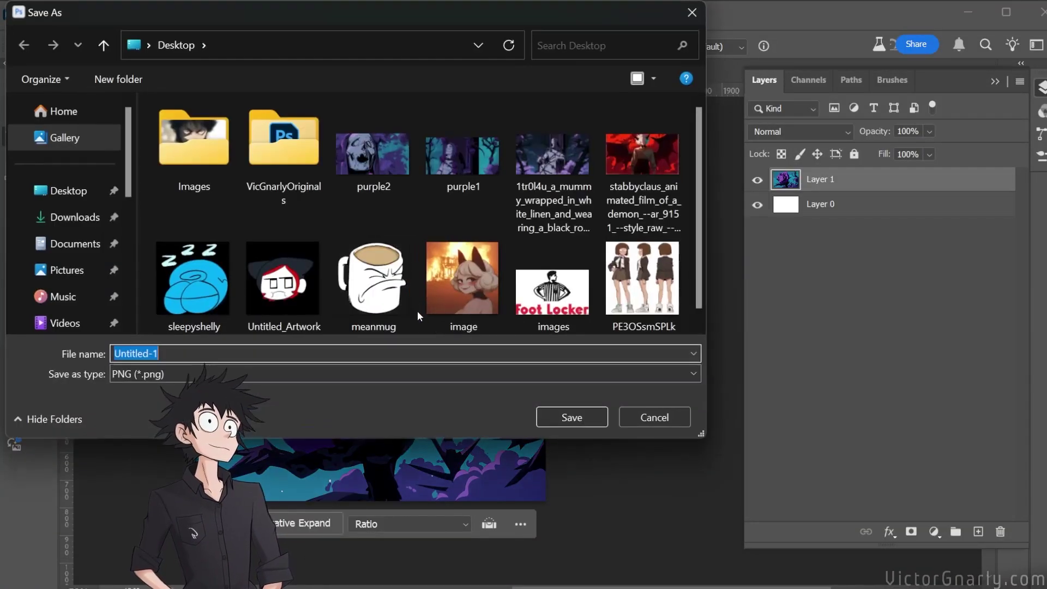
pyautogui.click(459, 171)
pyautogui.click(176, 354)
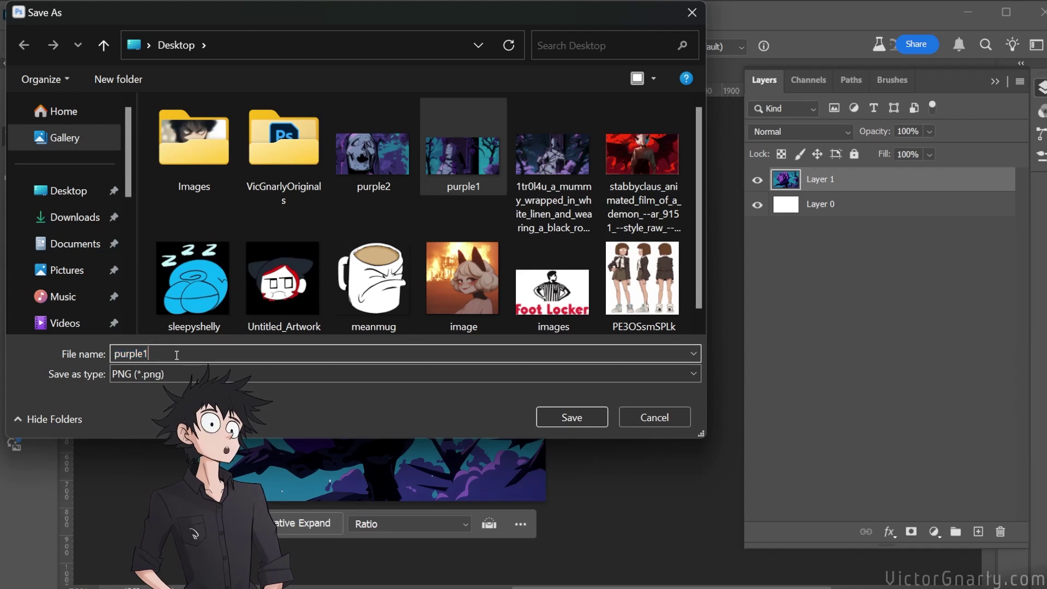
pyautogui.press('BackSpace')
pyautogui.write('3')
pyautogui.press('Return')
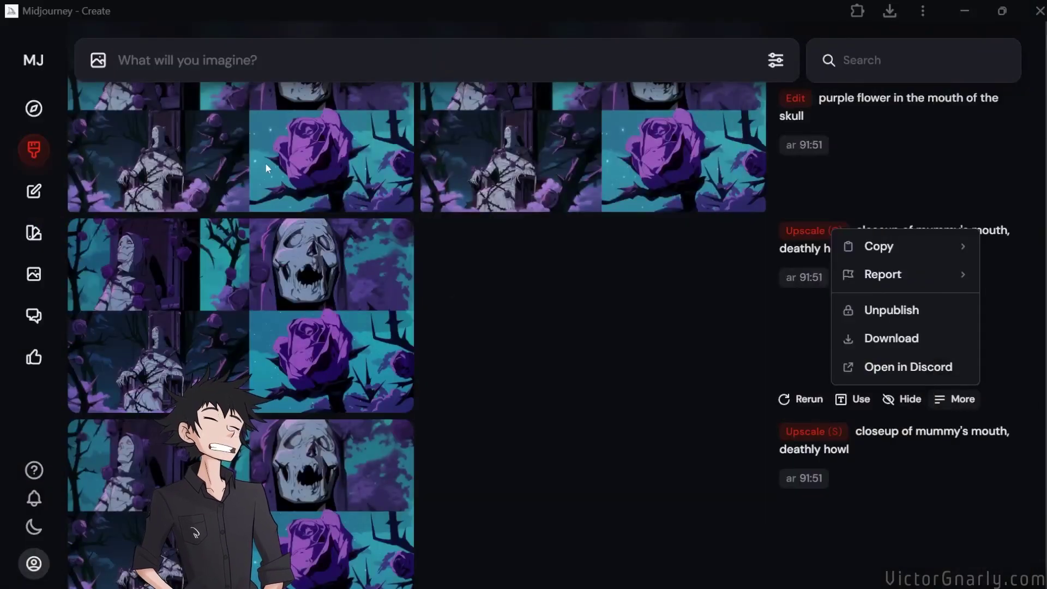
# Switch to the Pika library and preview the "slow zoom in, animated film" mummy clip in its enlarged view.
pyautogui.click(955, 18)
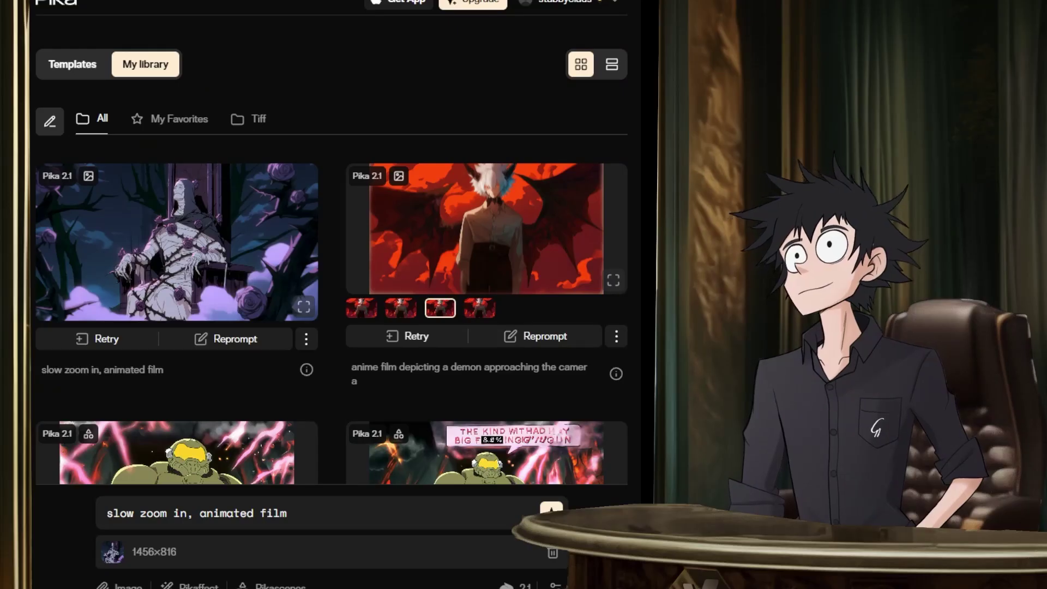
pyautogui.click(303, 305)
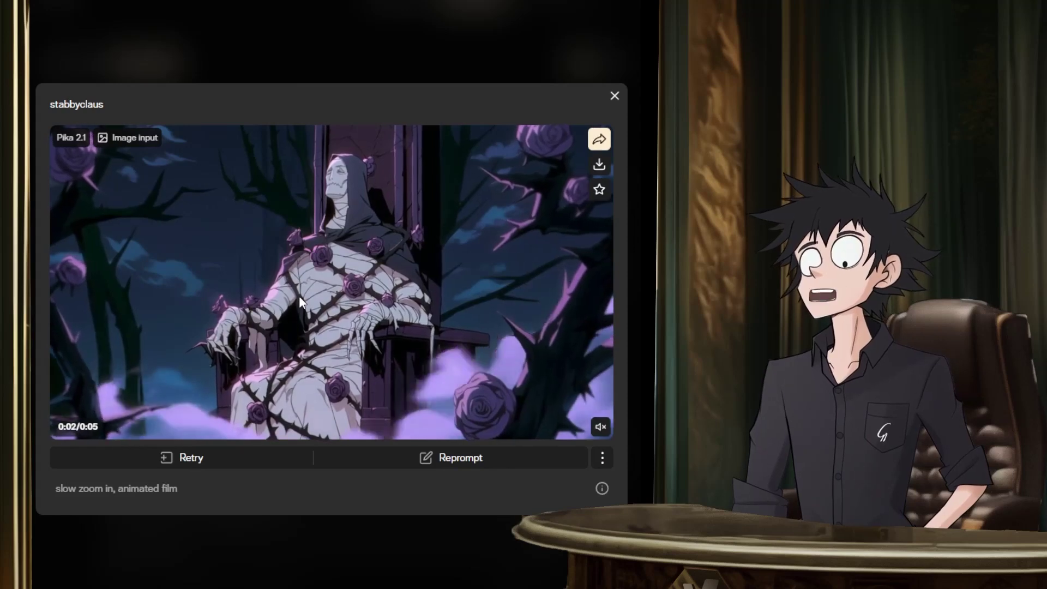
pyautogui.click(372, 54)
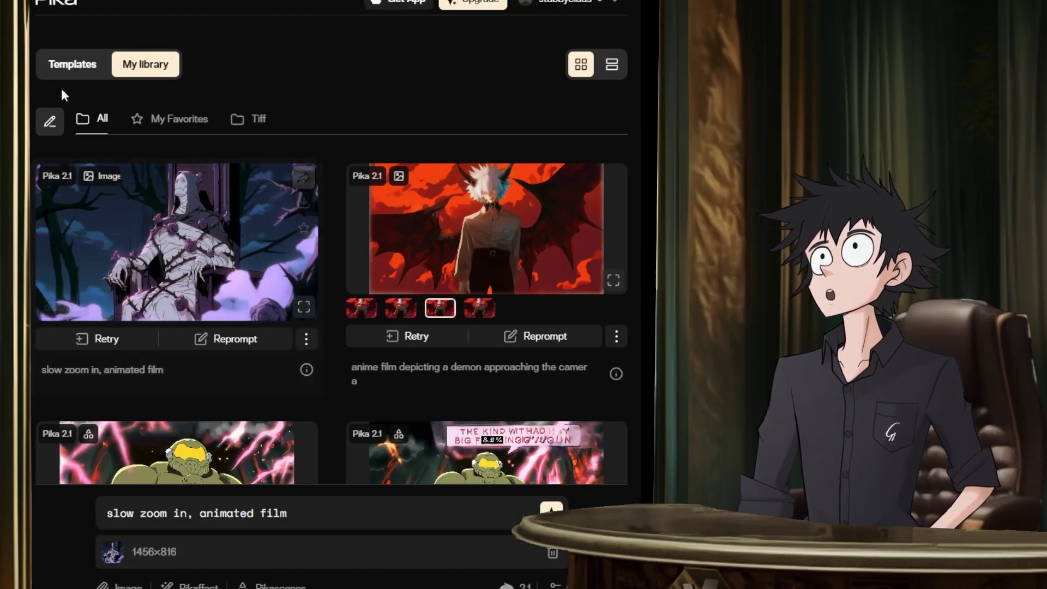
# Replace the input image with the 1528×776 mummy frame, set the prompt to "moment of death lich mummy" and generate the clip.
pyautogui.click(550, 552)
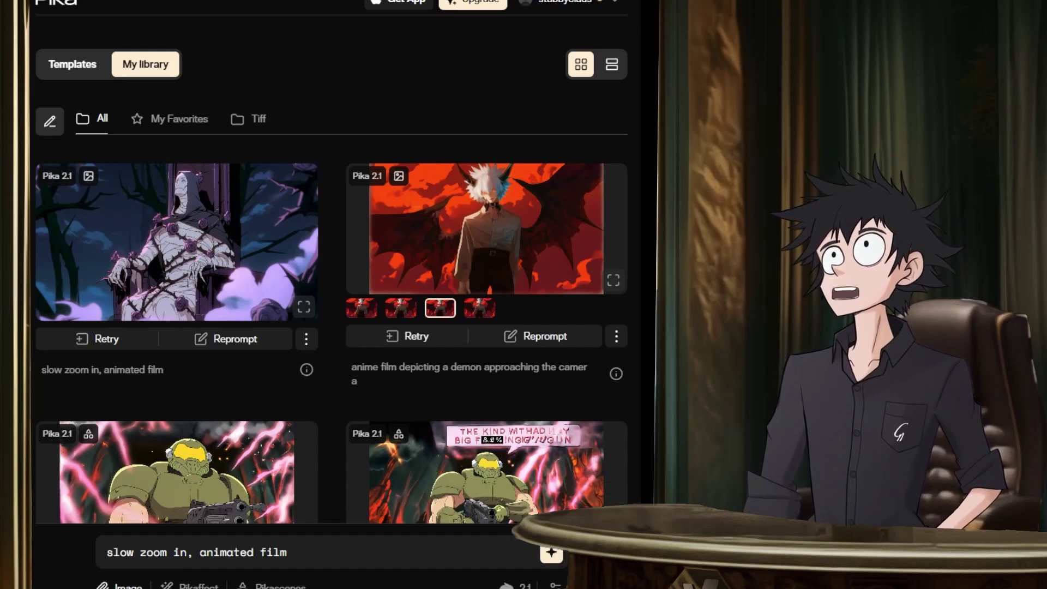
pyautogui.click(181, 155)
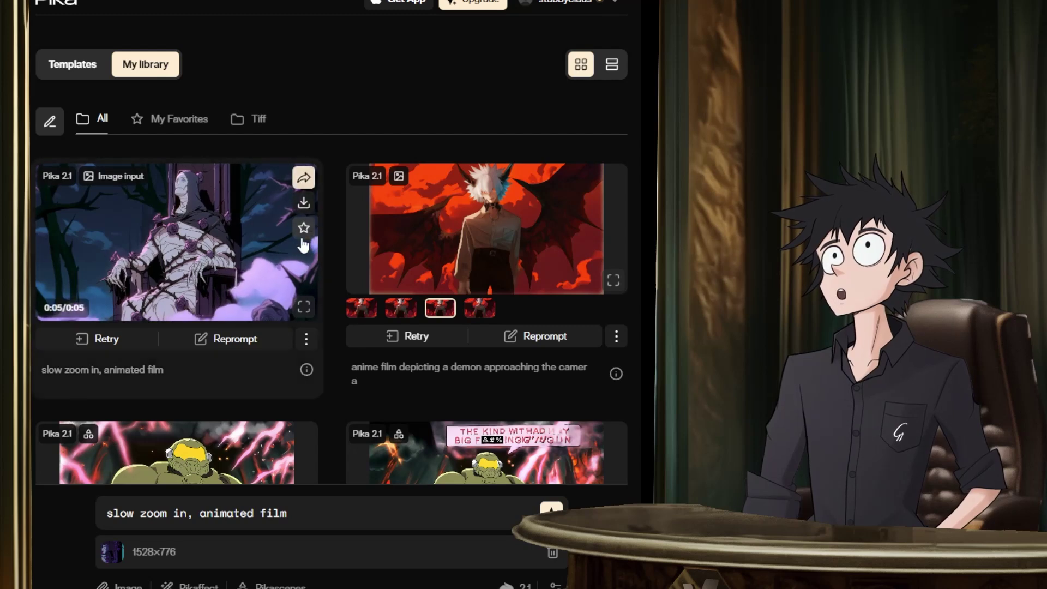
pyautogui.moveTo(286, 513); pyautogui.dragTo(106, 518)
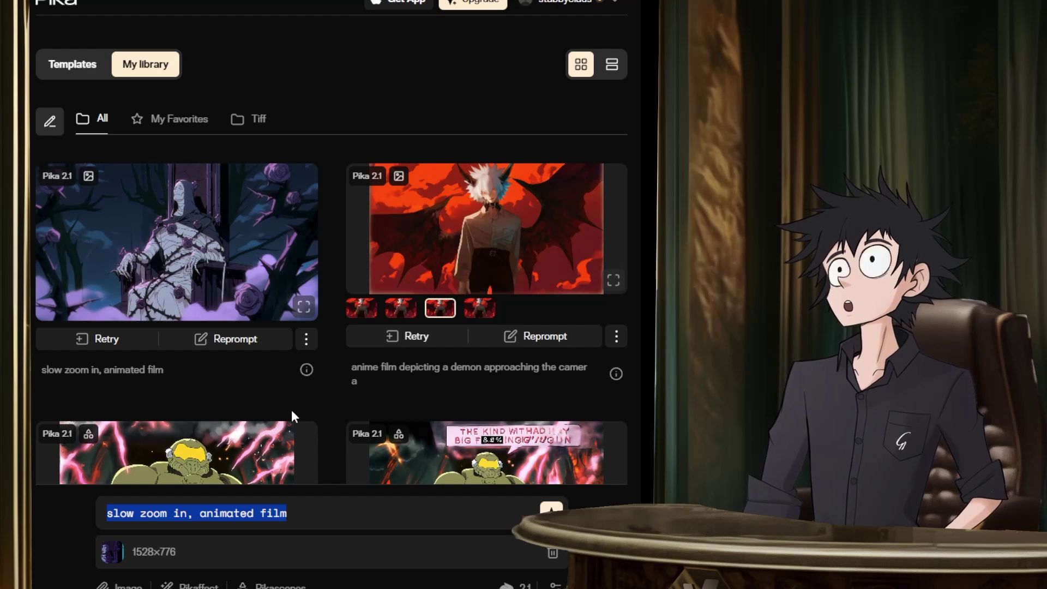
pyautogui.write('moment')
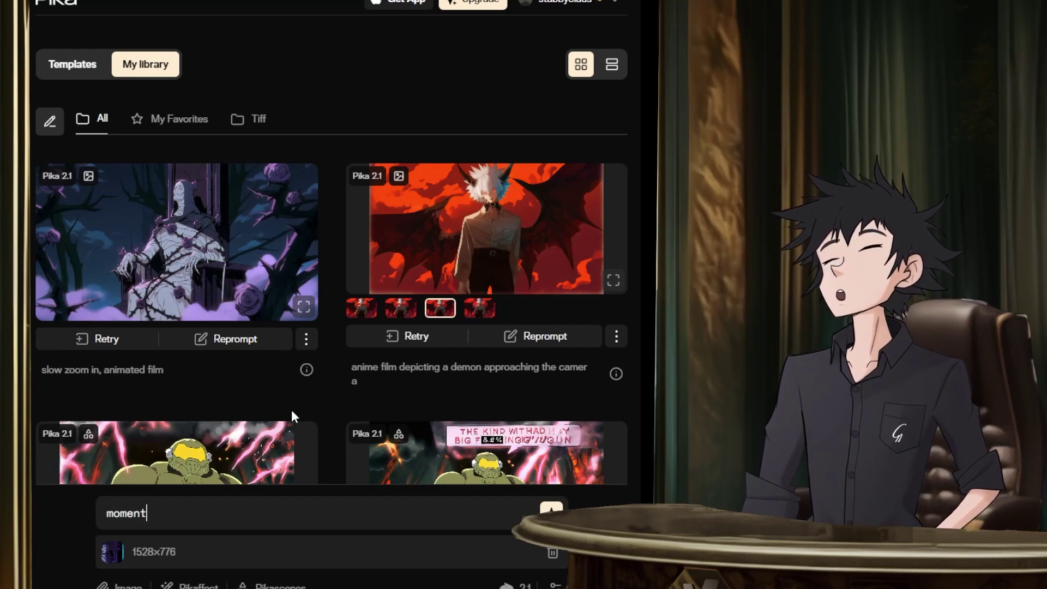
pyautogui.write(' of deaht for')
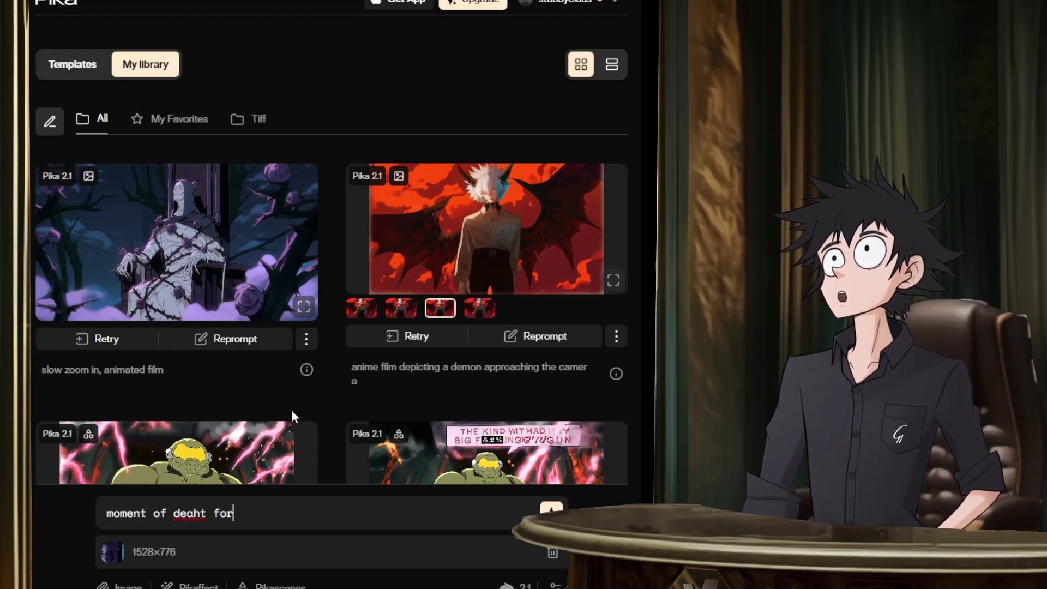
pyautogui.press('BackSpace')
pyautogui.press('BackSpace')
pyautogui.press('BackSpace')
pyautogui.press('BackSpace')
pyautogui.press('BackSpace')
pyautogui.press('BackSpace')
pyautogui.write('th ')
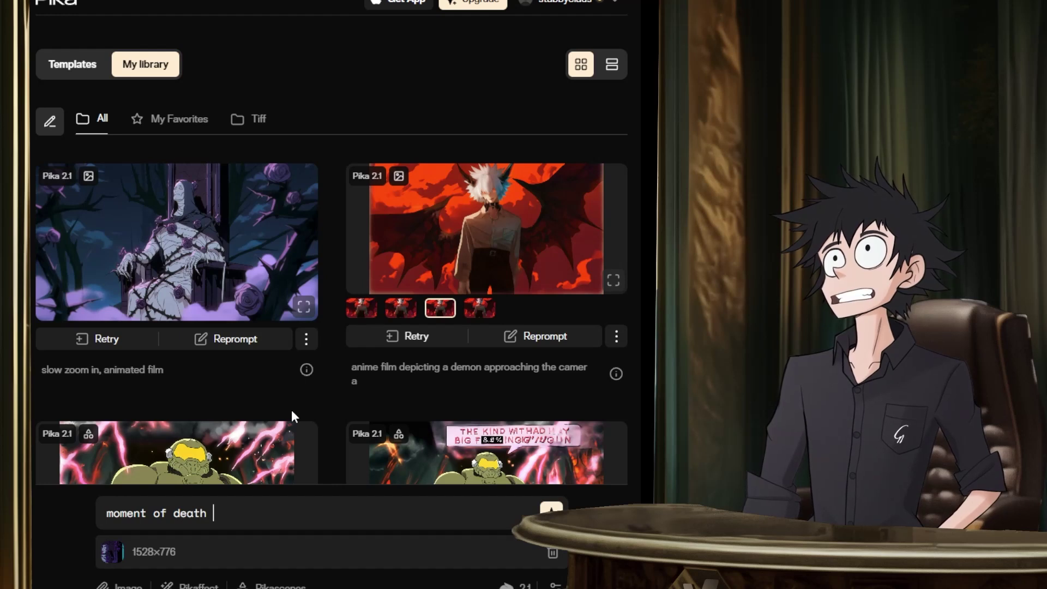
pyautogui.write('lich mummy')
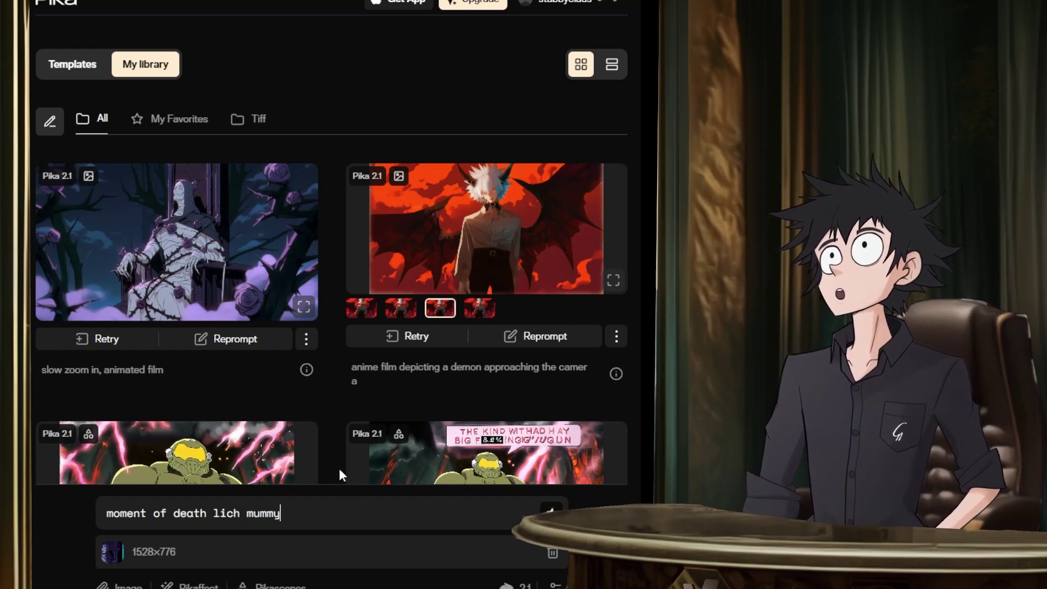
pyautogui.press('Return')
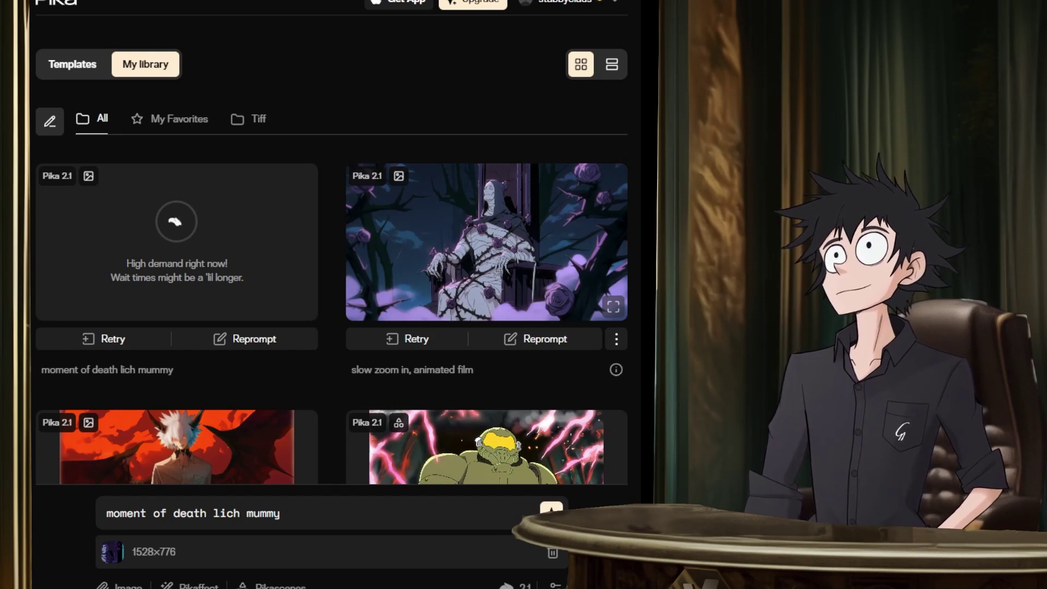
# Replace the input image with the 1260×776 rose frame, set the prompt to "pedals of the purple flower fall off as it dies" and generate the clip.
pyautogui.click(552, 552)
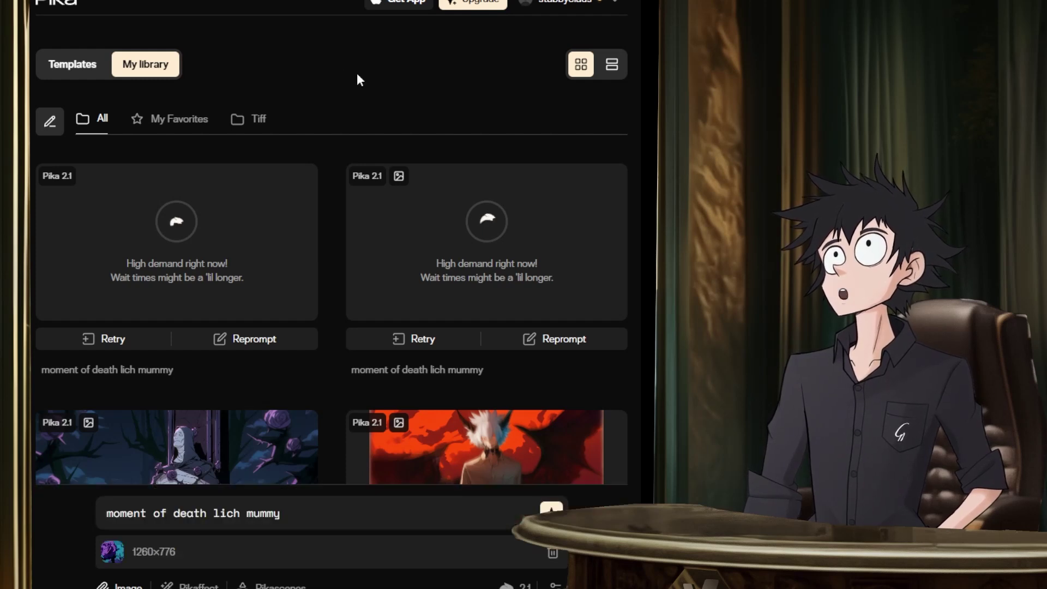
pyautogui.hotkey('ctrl', 'a')
pyautogui.moveTo(528, 386)
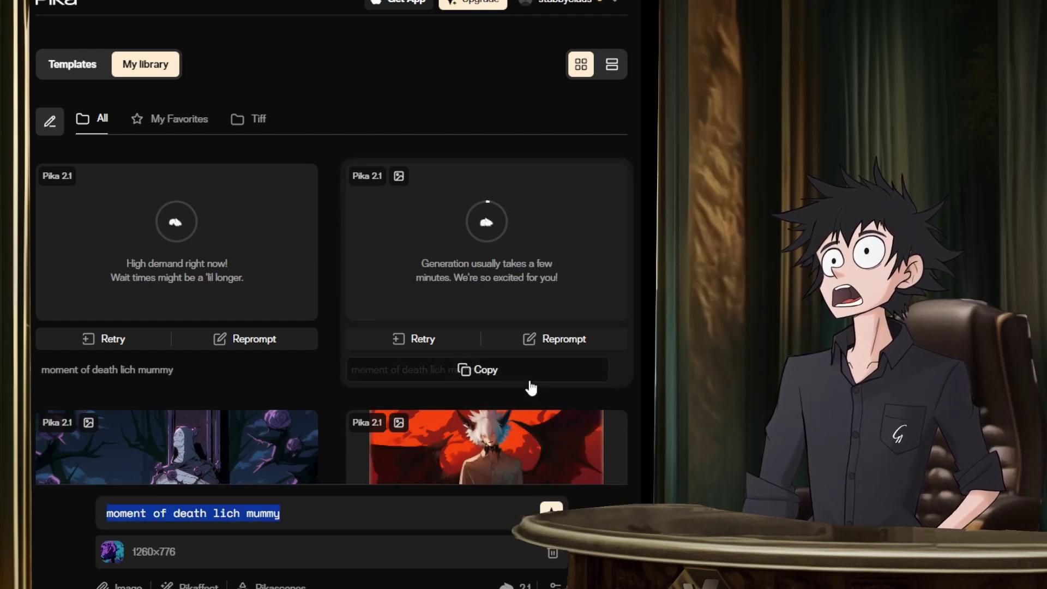
pyautogui.write('pe')
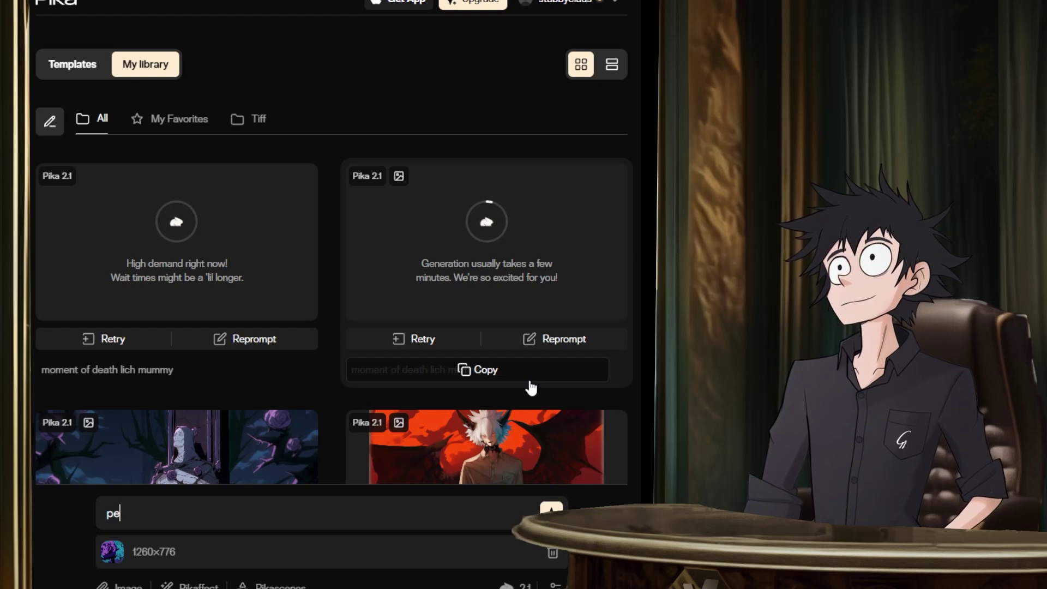
pyautogui.write('dals of the purple f')
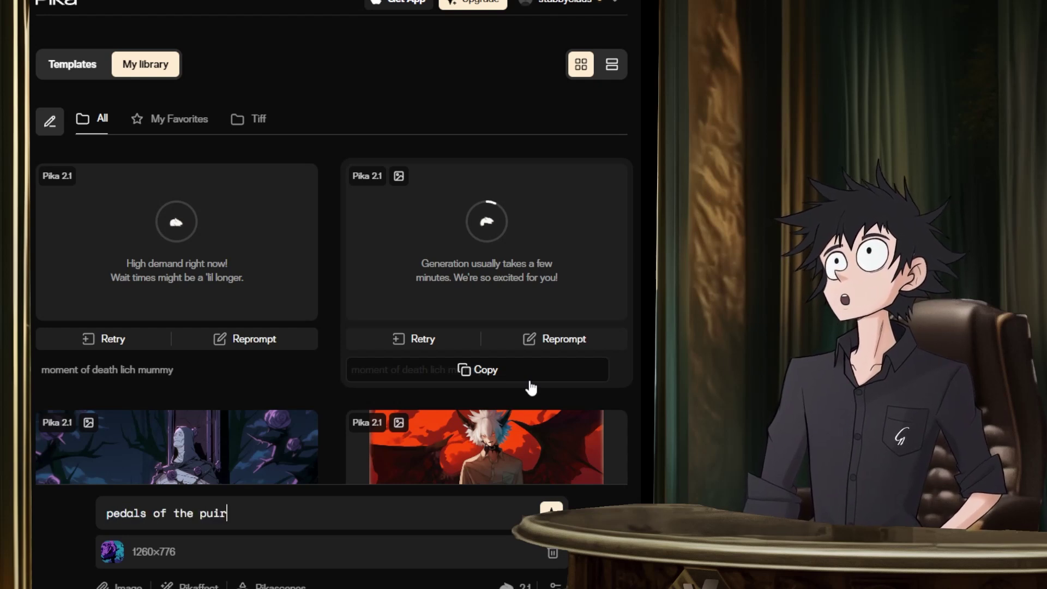
pyautogui.write('lowe')
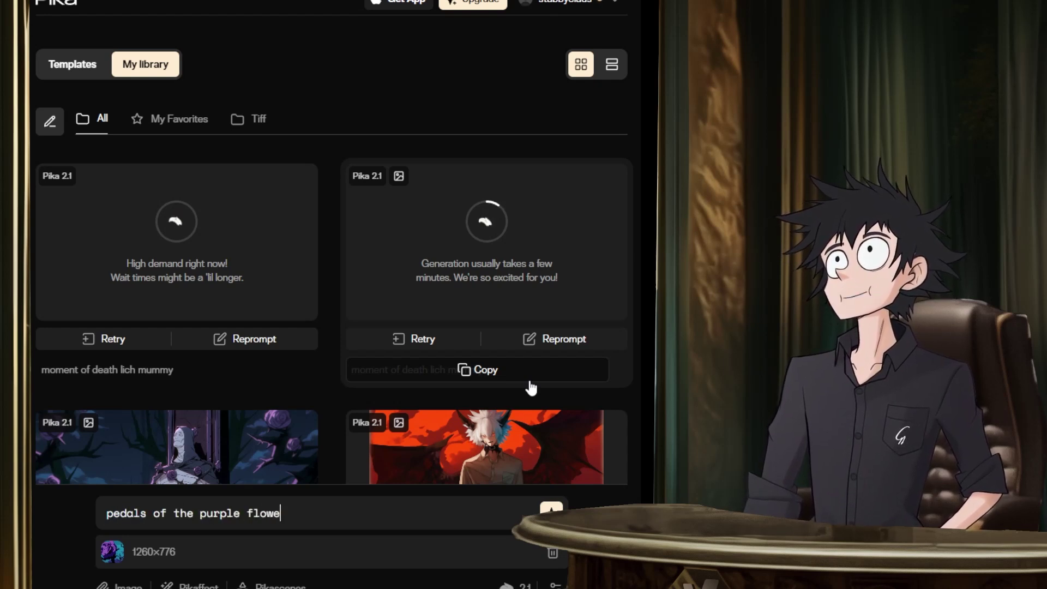
pyautogui.write('r fall off as it dies')
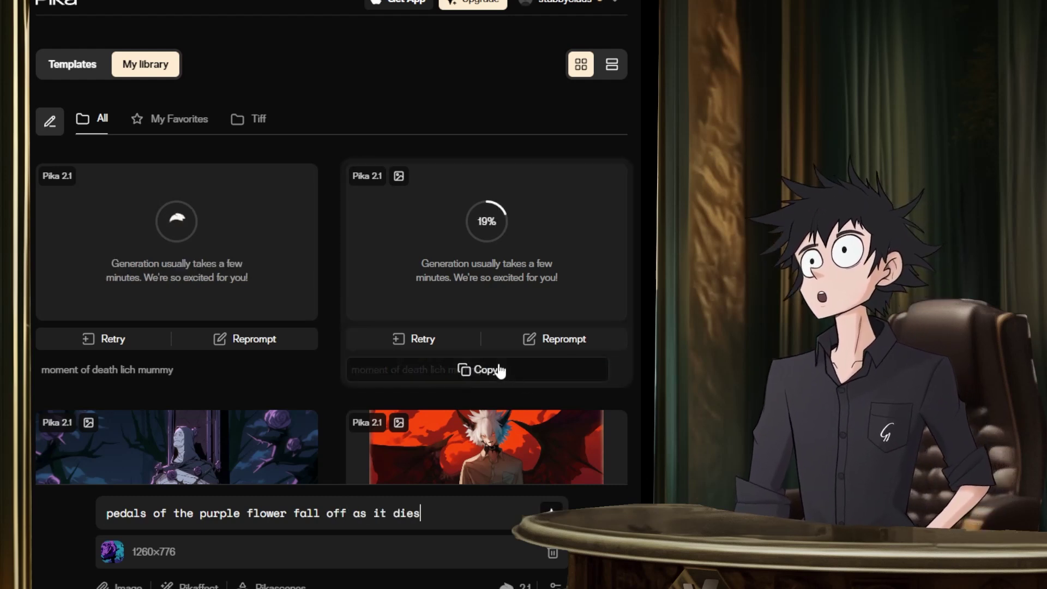
pyautogui.press('Return')
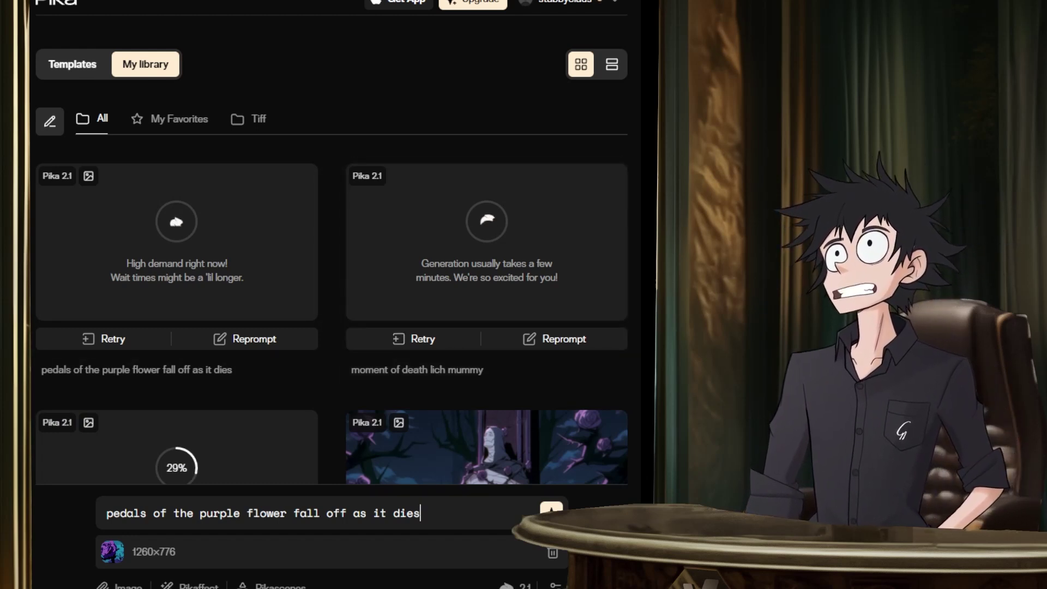
# Check the progress of the queued mummy and flower clips in the library.
pyautogui.scroll(-3, 360, 232)
pyautogui.scroll(3, 344, 221)
pyautogui.scroll(-4, 217, 238)
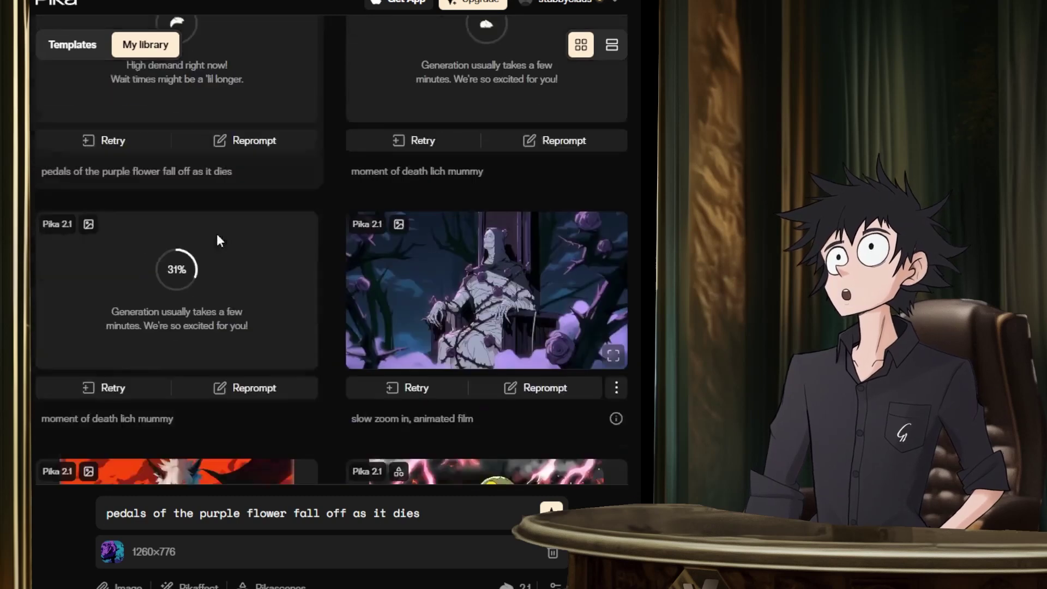
pyautogui.scroll(1, 316, 248)
pyautogui.scroll(1, 316, 249)
pyautogui.scroll(-1, 315, 248)
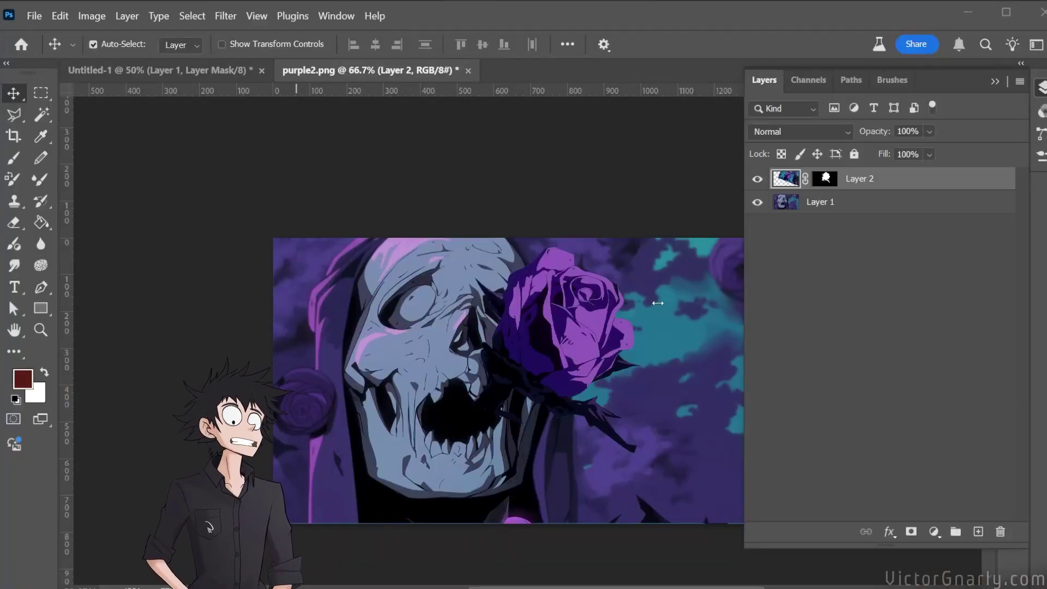
# Switch to Photoshop and view the masked rose cutout in the Untitled-1 document.
pyautogui.moveTo(561, 311); pyautogui.dragTo(549, 354)
pyautogui.click(215, 71)
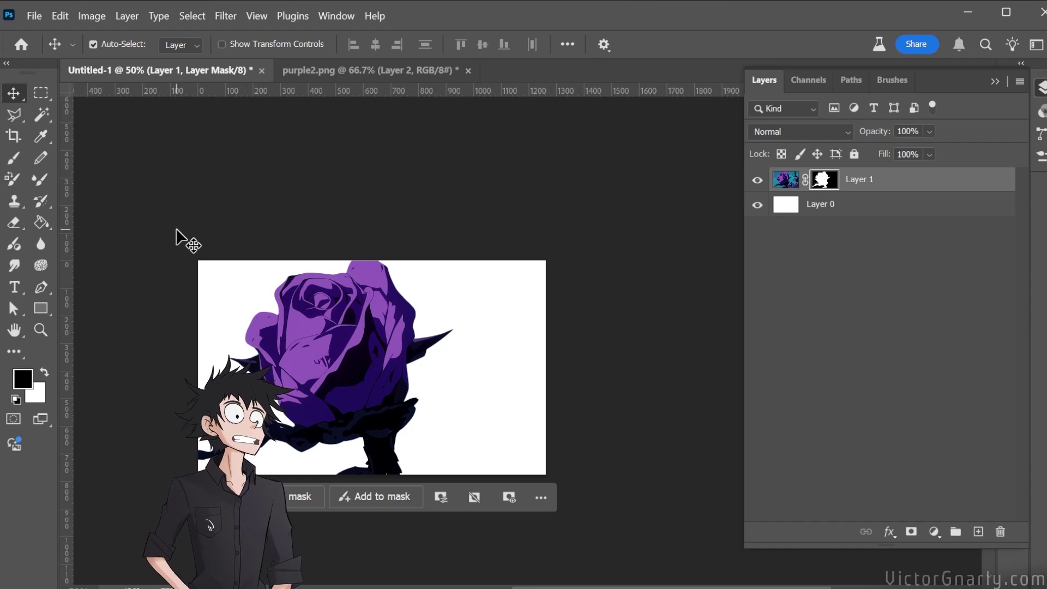
pyautogui.click(499, 388)
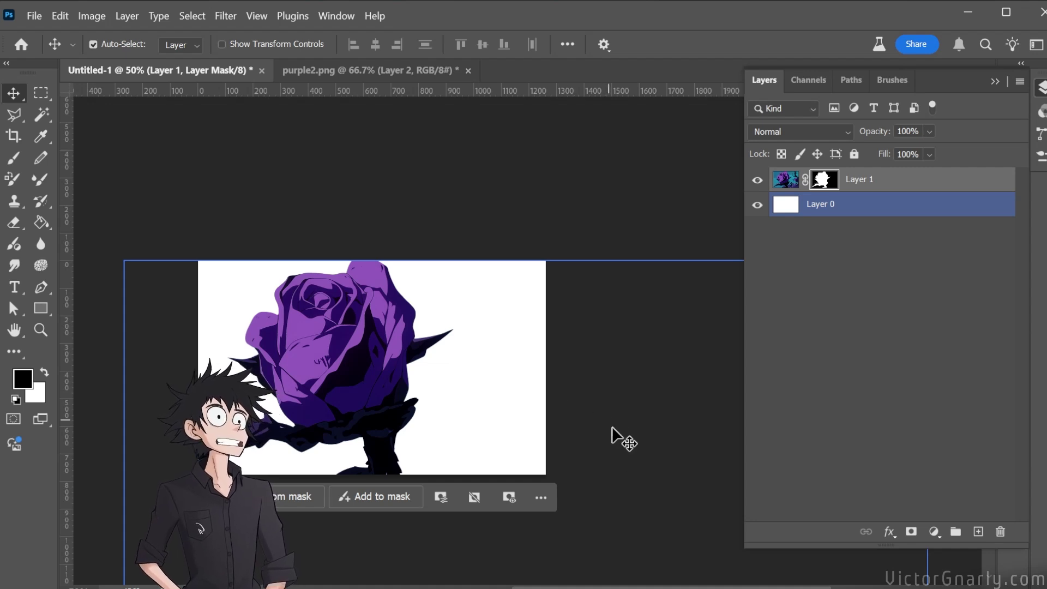
pyautogui.click(494, 128)
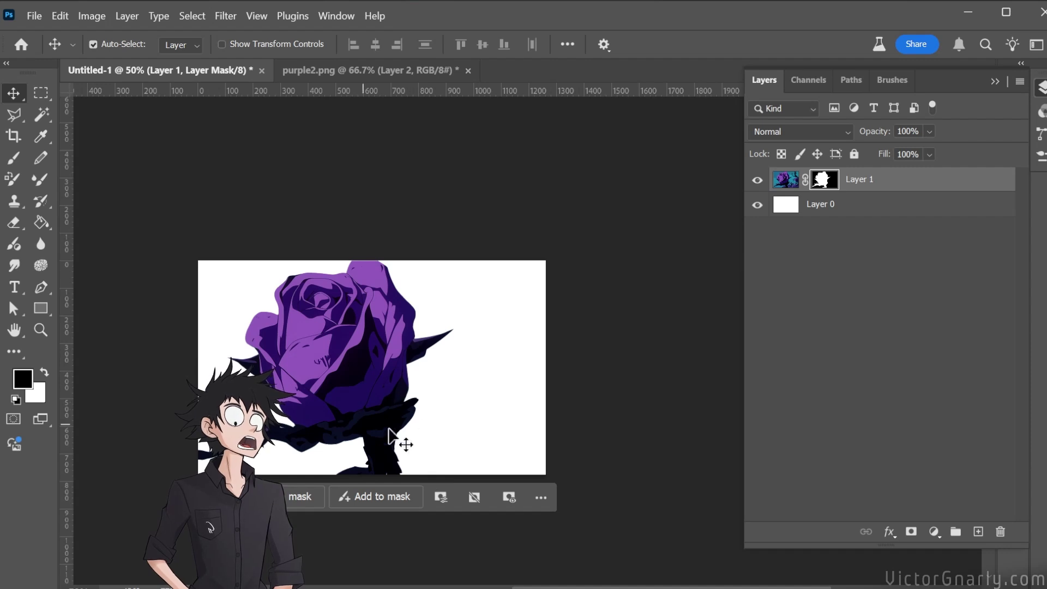
# Return to purple2.png and move the masked rose on Layer 2 over the skull's right-hand eye.
pyautogui.click(343, 73)
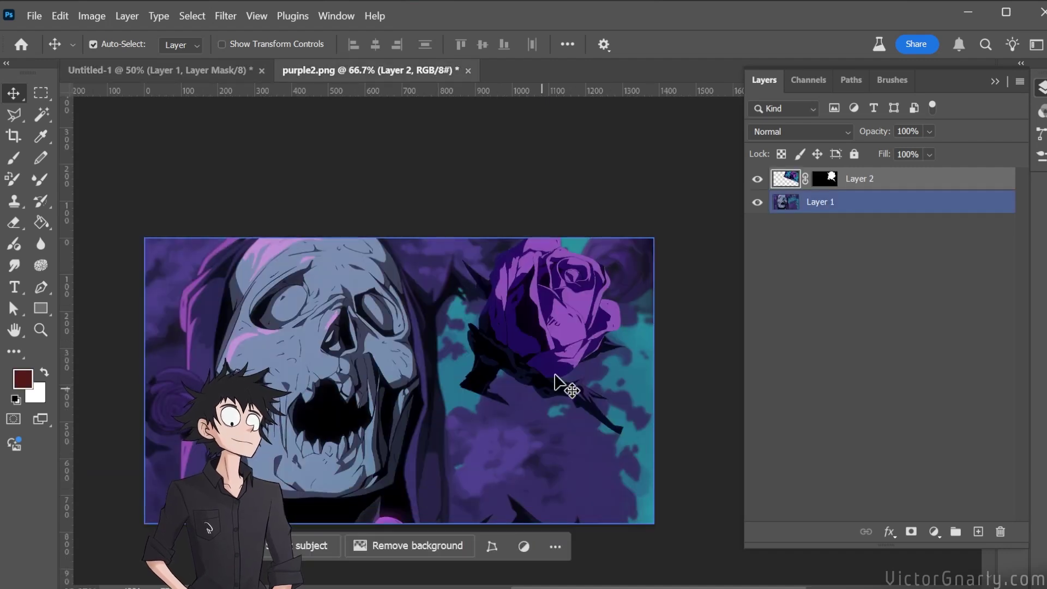
pyautogui.moveTo(561, 381); pyautogui.dragTo(444, 364)
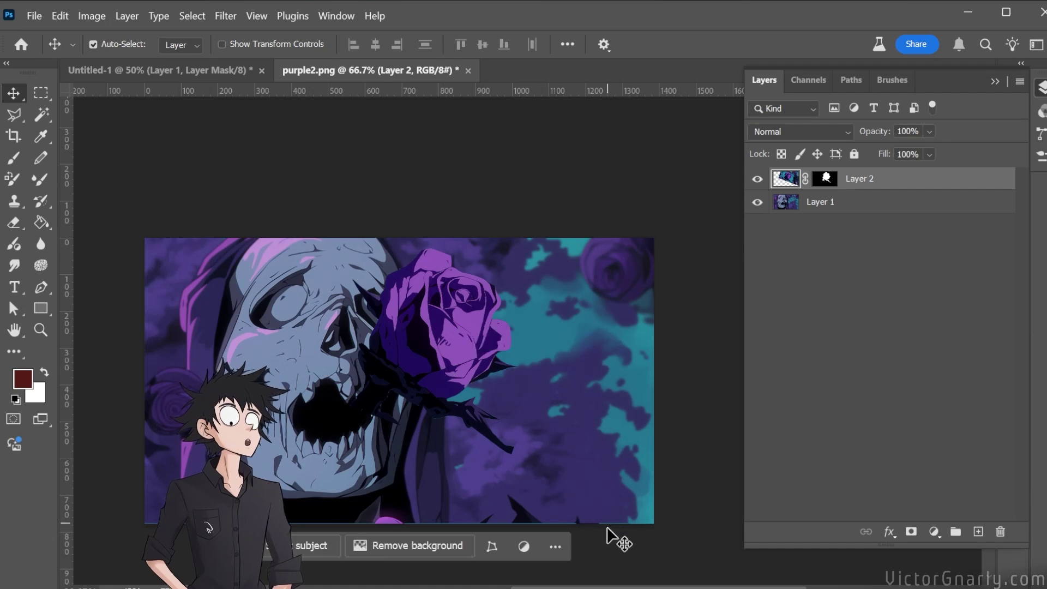
pyautogui.click(606, 523)
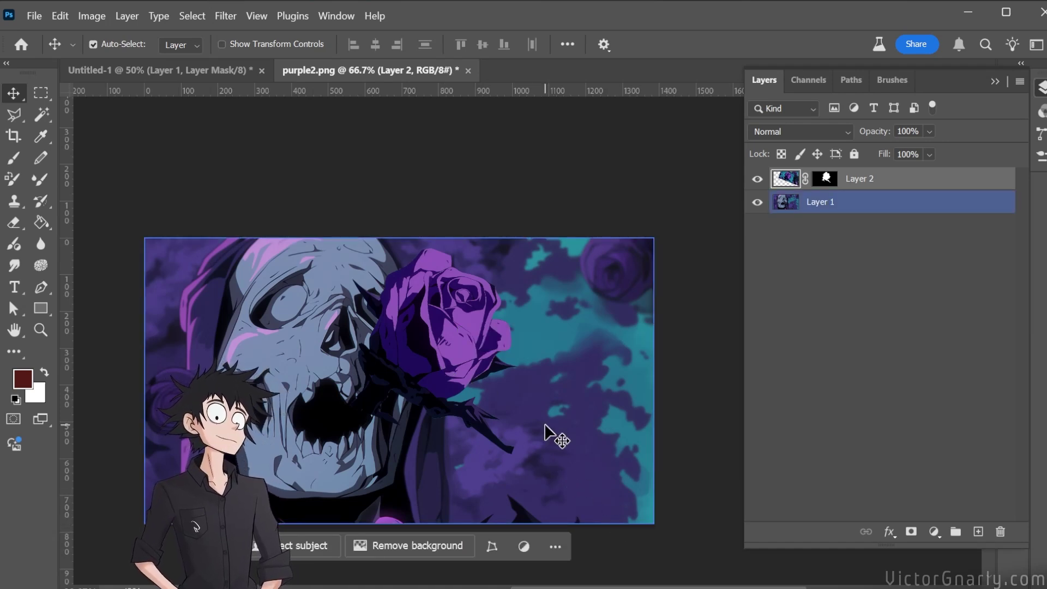
# Paint out the long thorny stem below the rose on Layer 2's mask with a 44 px hard round brush in black.
pyautogui.press('b')
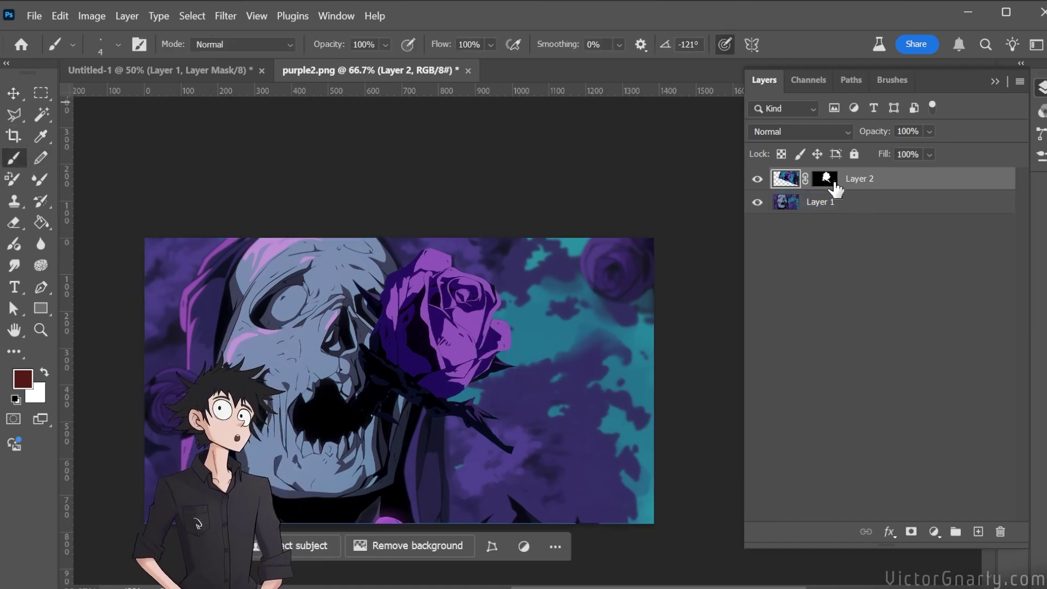
pyautogui.click(834, 185)
pyautogui.click(117, 44)
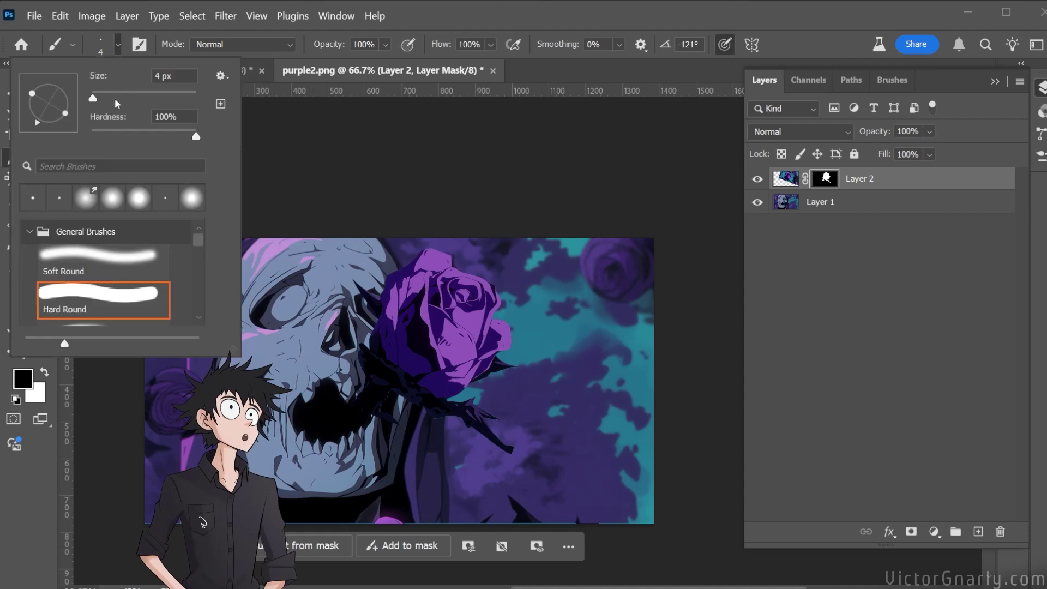
pyautogui.click(114, 99)
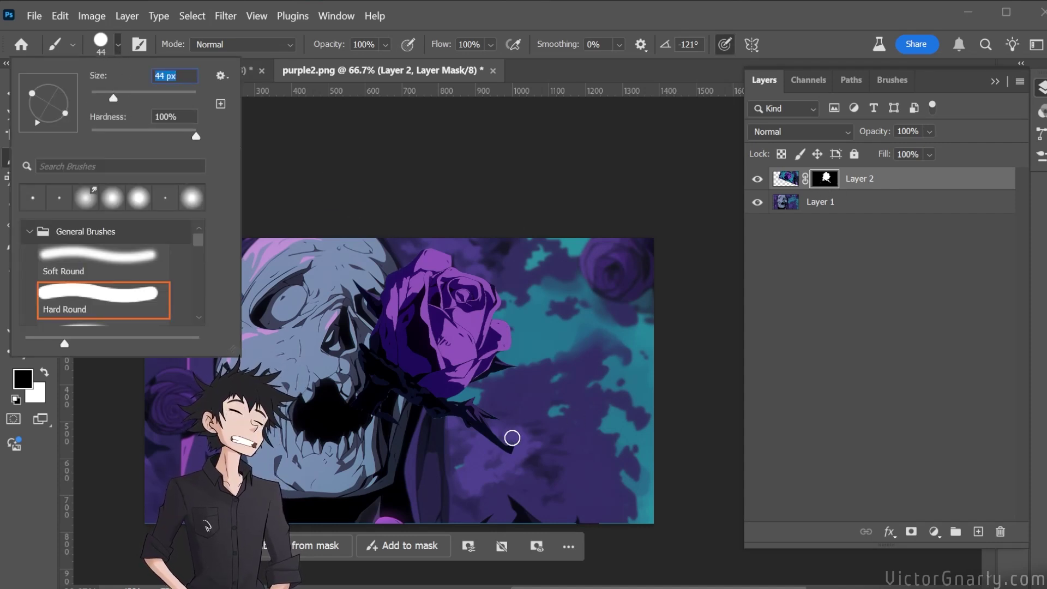
pyautogui.click(506, 458)
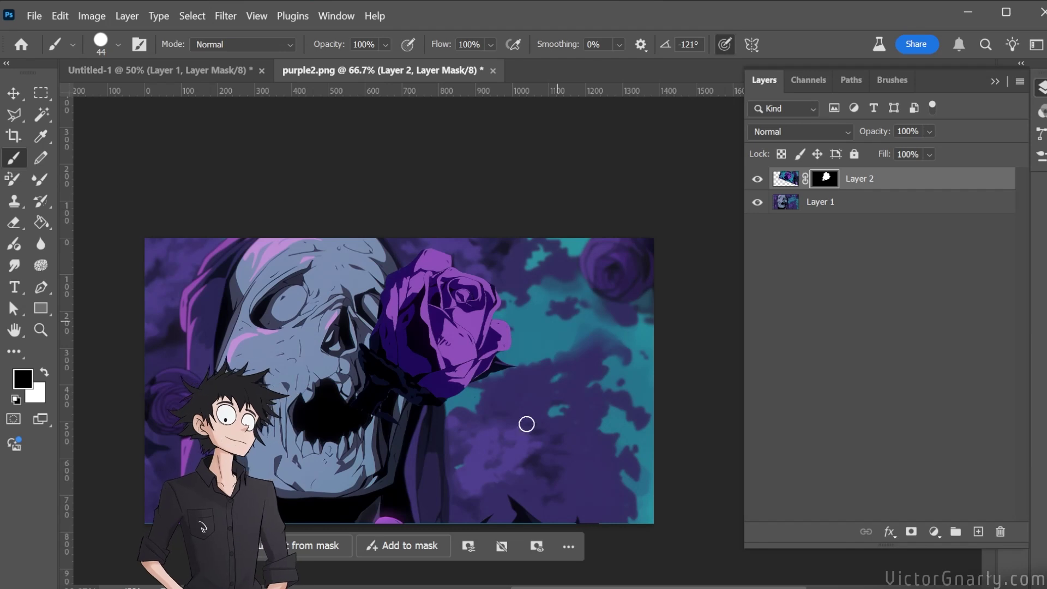
# Add a new layer and paint thin highlights on the dark stem below the rose with a 3 px hard round brush in sampled petal purple.
pyautogui.scroll(-2, 479, 468)
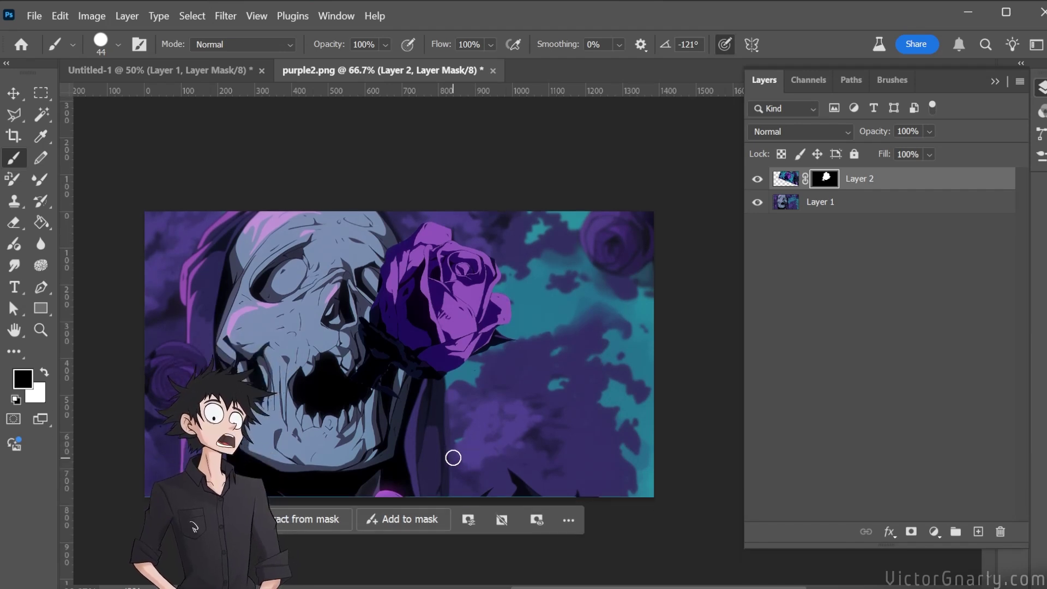
pyautogui.hotkey('ctrl', '+')
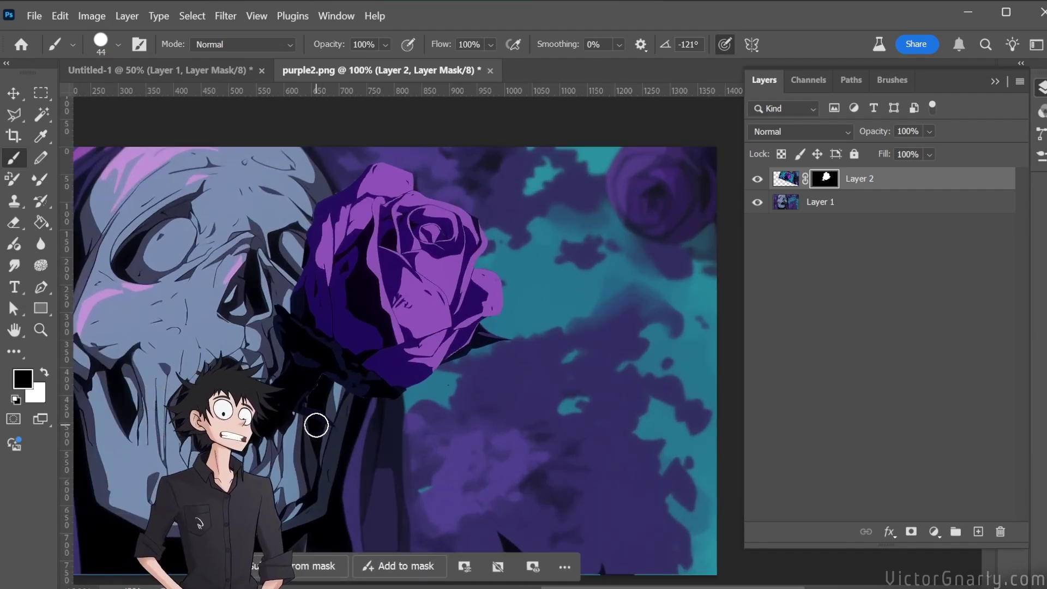
pyautogui.click(977, 532)
pyautogui.click(118, 44)
pyautogui.click(96, 99)
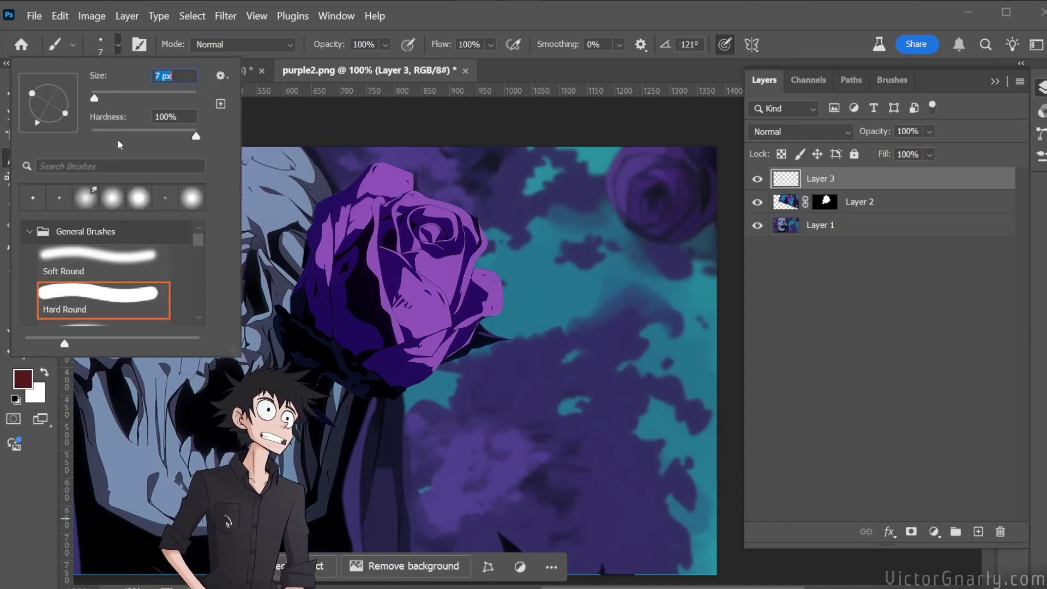
pyautogui.keyDown('alt'); pyautogui.click(333, 240); pyautogui.keyUp('alt')
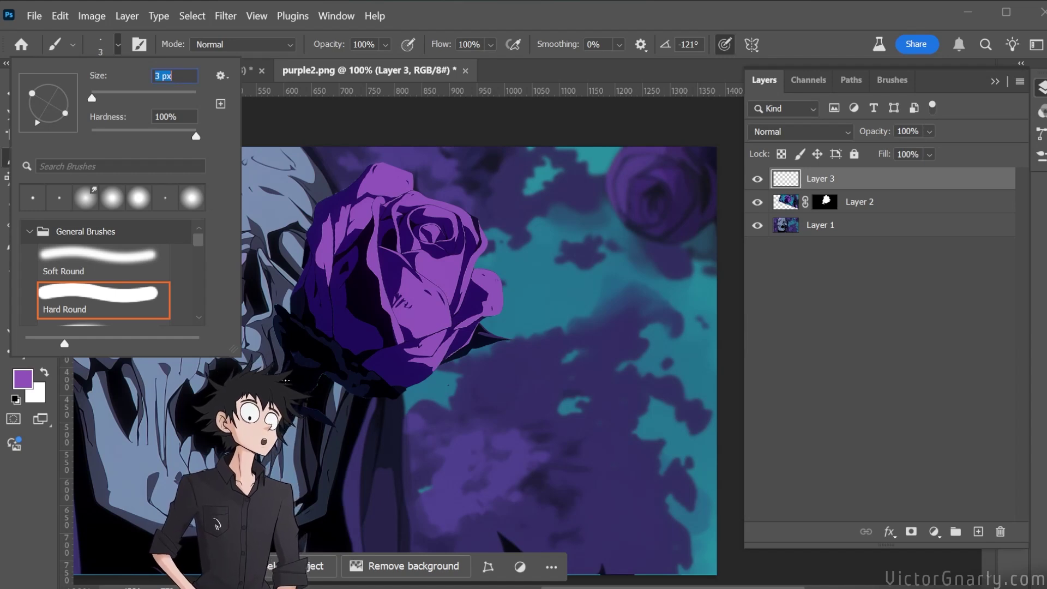
pyautogui.click(283, 383)
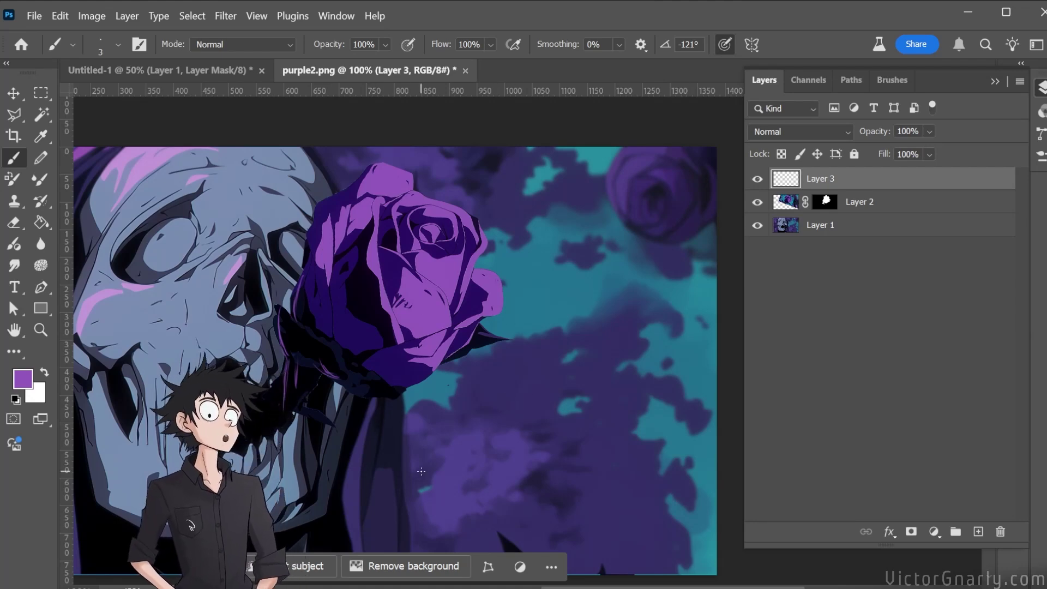
# Examine the rose, its painted stem highlights and the surrounding composite both up close and as a whole.
pyautogui.scroll(-2, 421, 471)
pyautogui.scroll(2, 421, 469)
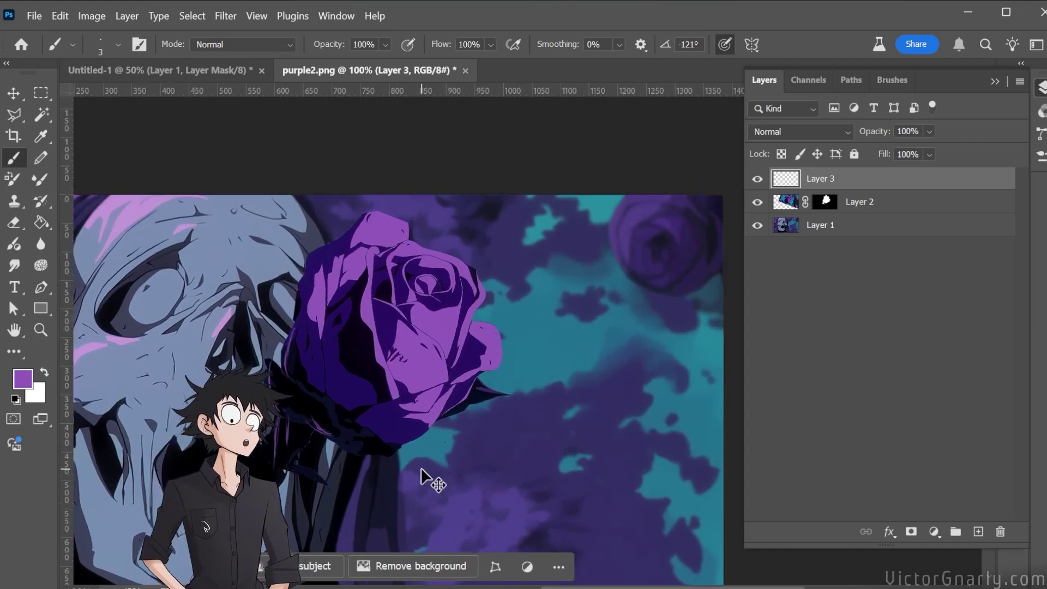
pyautogui.scroll(1, 421, 466)
pyautogui.scroll(-1, 420, 464)
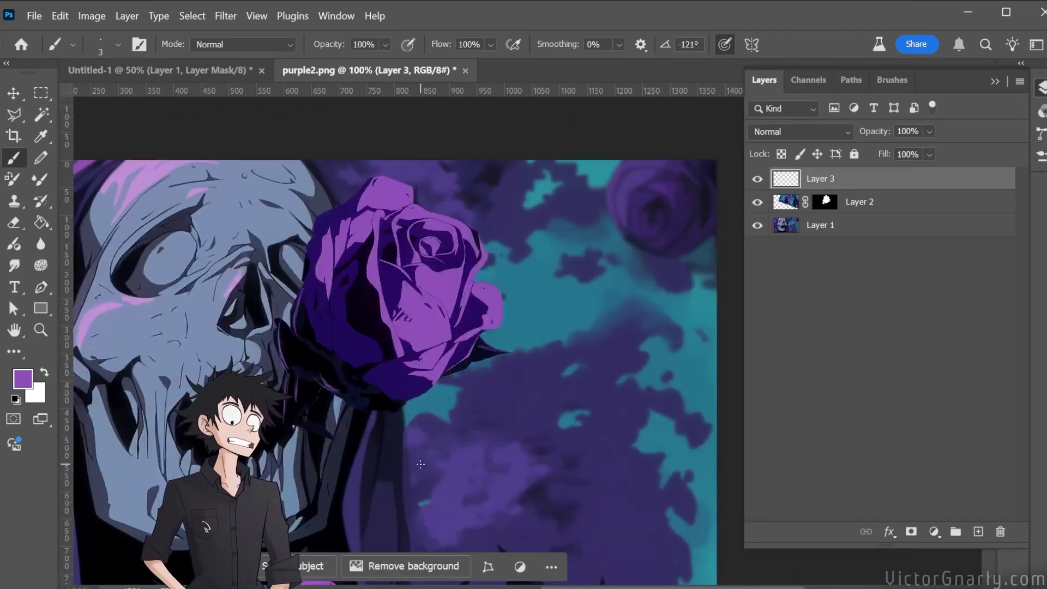
pyautogui.scroll(-1, 425, 462)
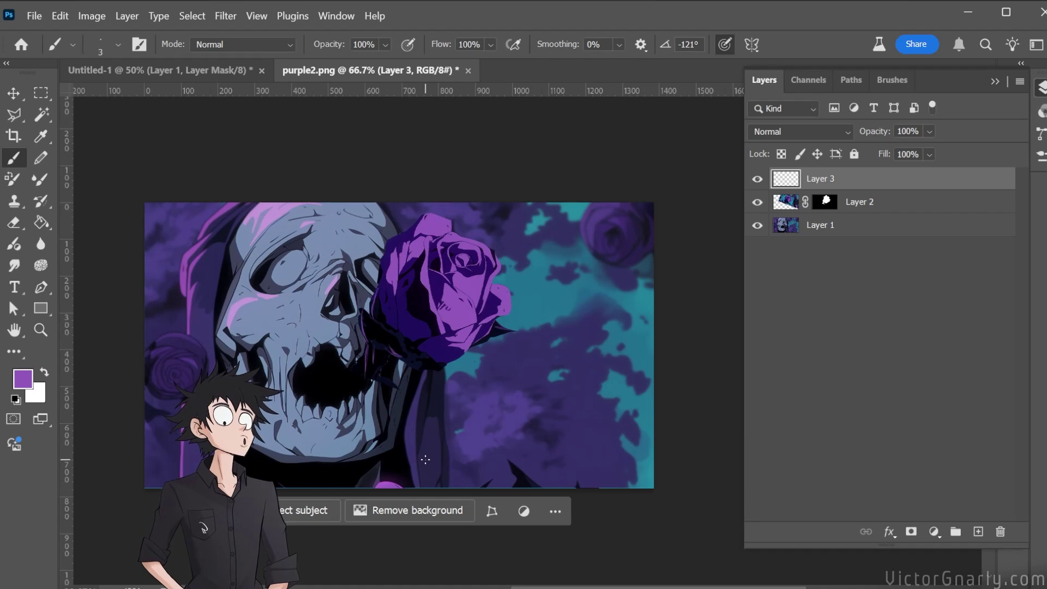
pyautogui.scroll(2, 425, 459)
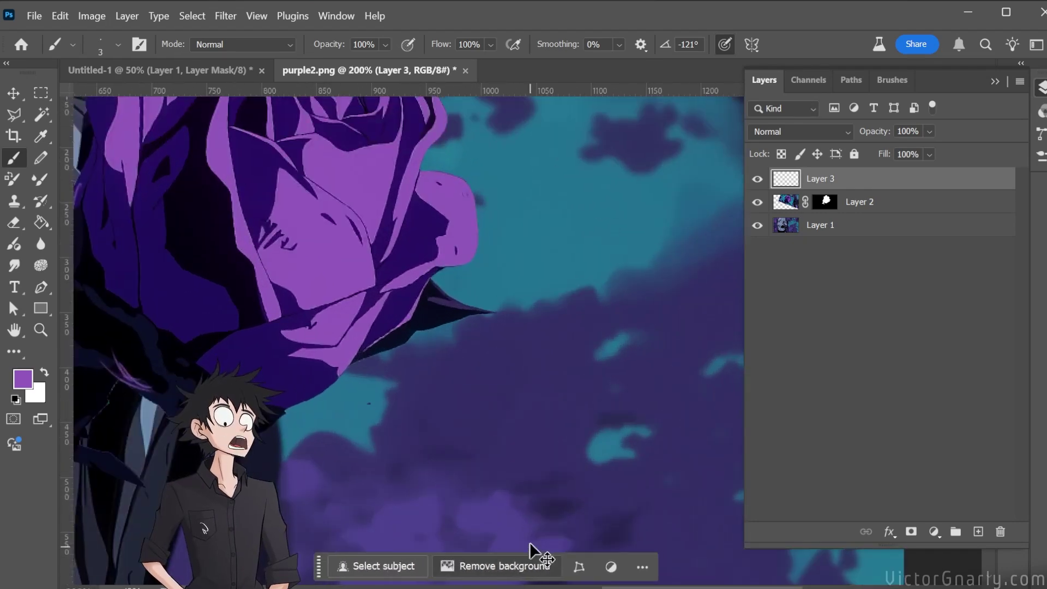
pyautogui.scroll(-1, 518, 517)
pyautogui.scroll(-1, 396, 440)
pyautogui.scroll(1, 392, 411)
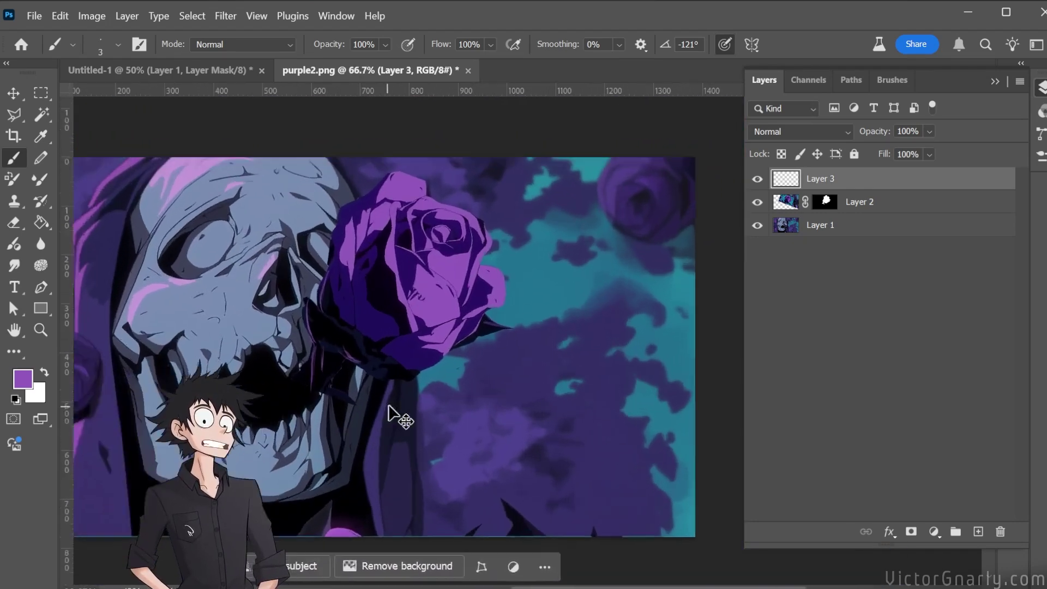
# Select Layer 3 together with Layer 2, rotate both slightly clockwise and move them down over the skull's cheek.
pyautogui.keyDown('shift'); pyautogui.click(874, 204); pyautogui.keyUp('shift')
pyautogui.hotkey('ctrl', 't')
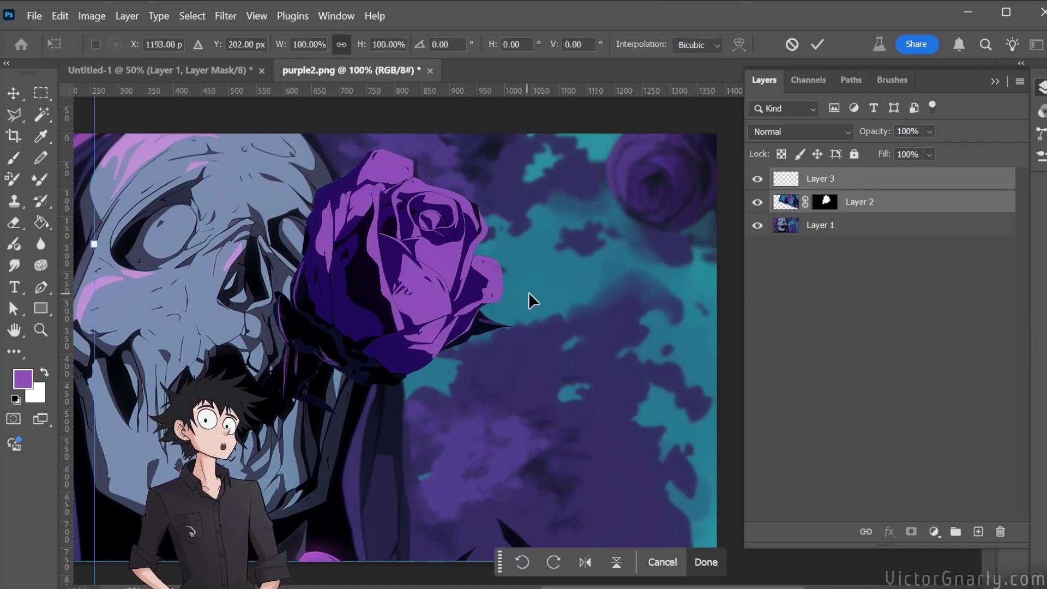
pyautogui.scroll(-1, 516, 293)
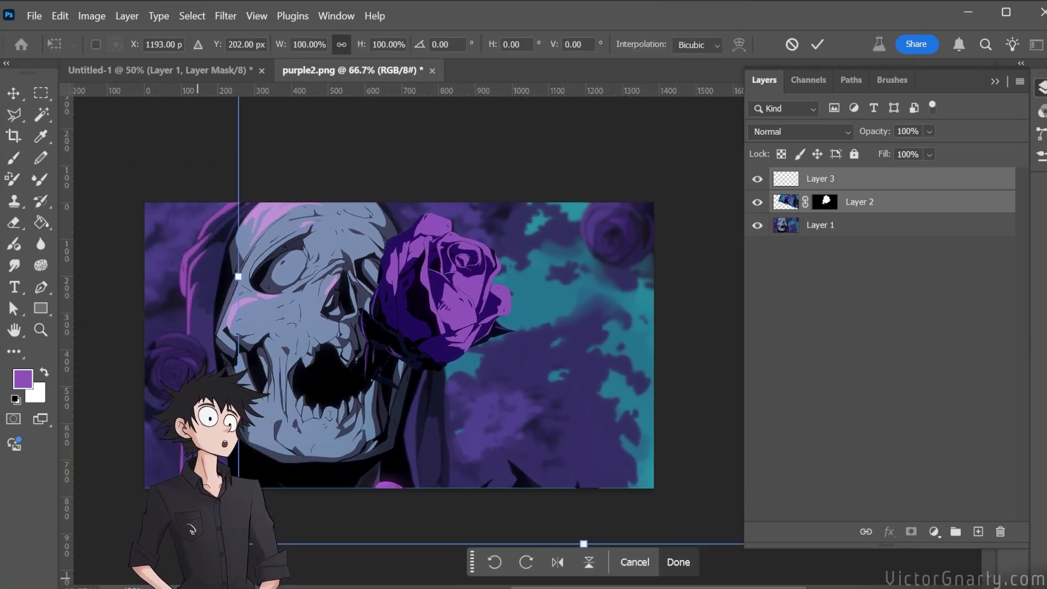
pyautogui.moveTo(205, 577); pyautogui.dragTo(166, 519)
pyautogui.moveTo(517, 261); pyautogui.dragTo(511, 307)
pyautogui.press('Return')
pyautogui.press('b')
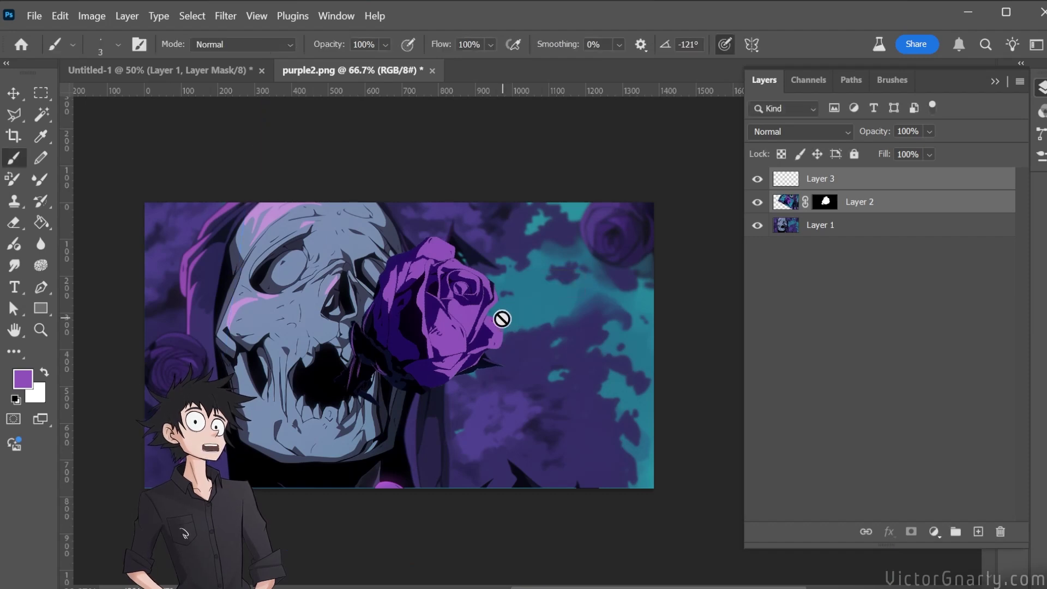
# Toggle Layer 2's visibility to compare the skull with and without the rose, and inspect the edges around the flower.
pyautogui.scroll(1, 496, 317)
pyautogui.click(757, 203)
pyautogui.click(758, 203)
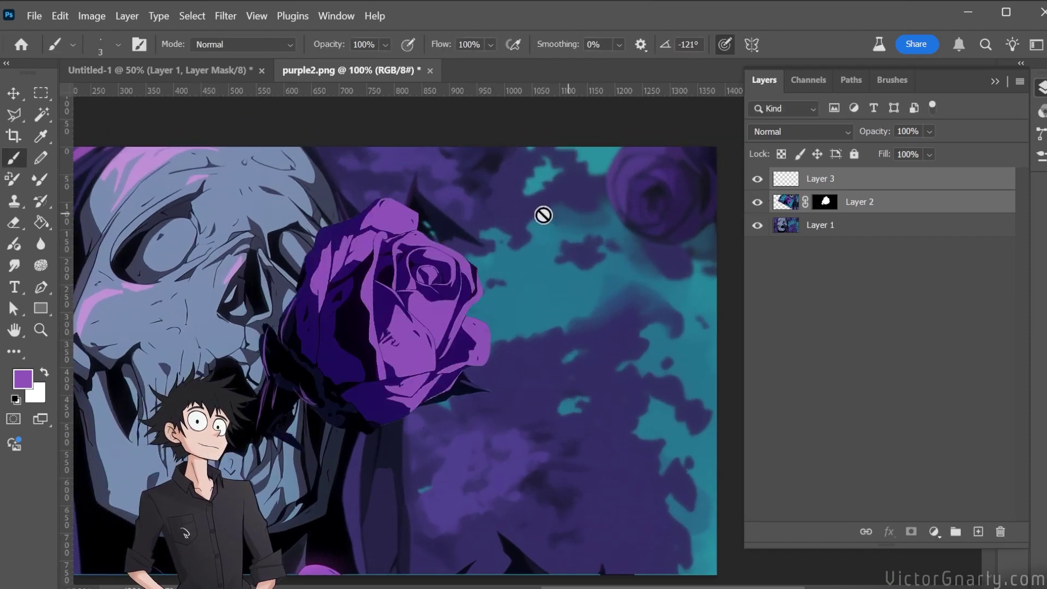
pyautogui.scroll(1, 402, 271)
pyautogui.scroll(-1, 447, 270)
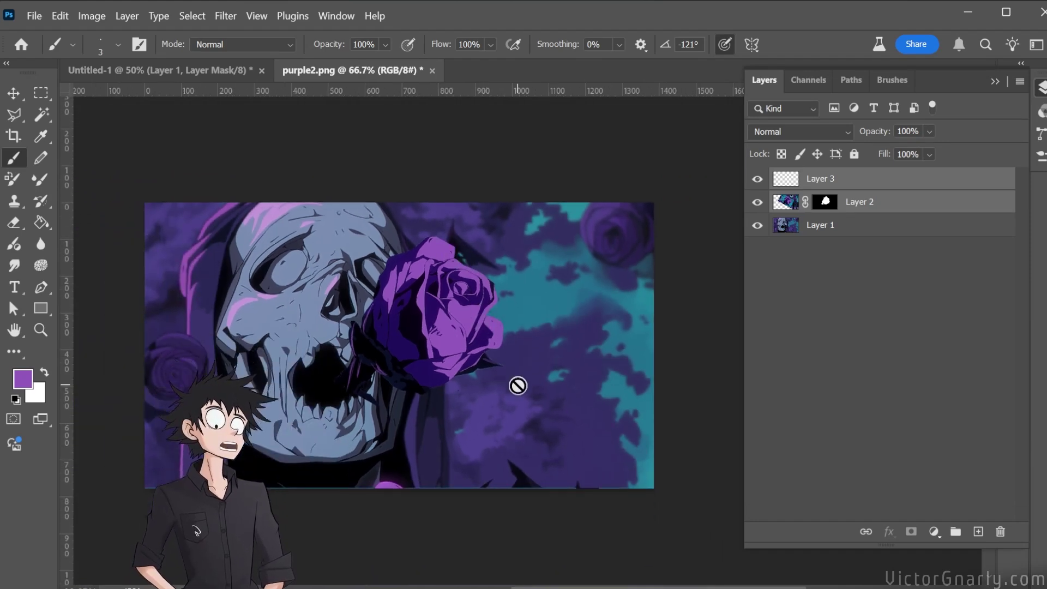
pyautogui.scroll(2, 518, 383)
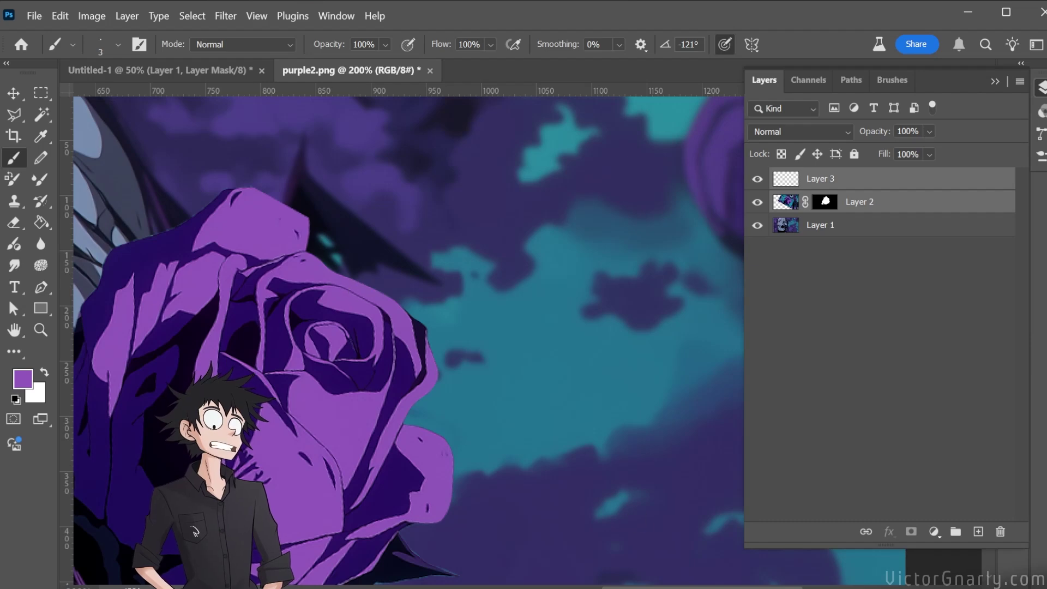
# Lasso the dark spike protruding above the rose and remove it from Layer 1 with a Generative Fill without a prompt.
pyautogui.click(756, 202)
pyautogui.scroll(-1, 685, 264)
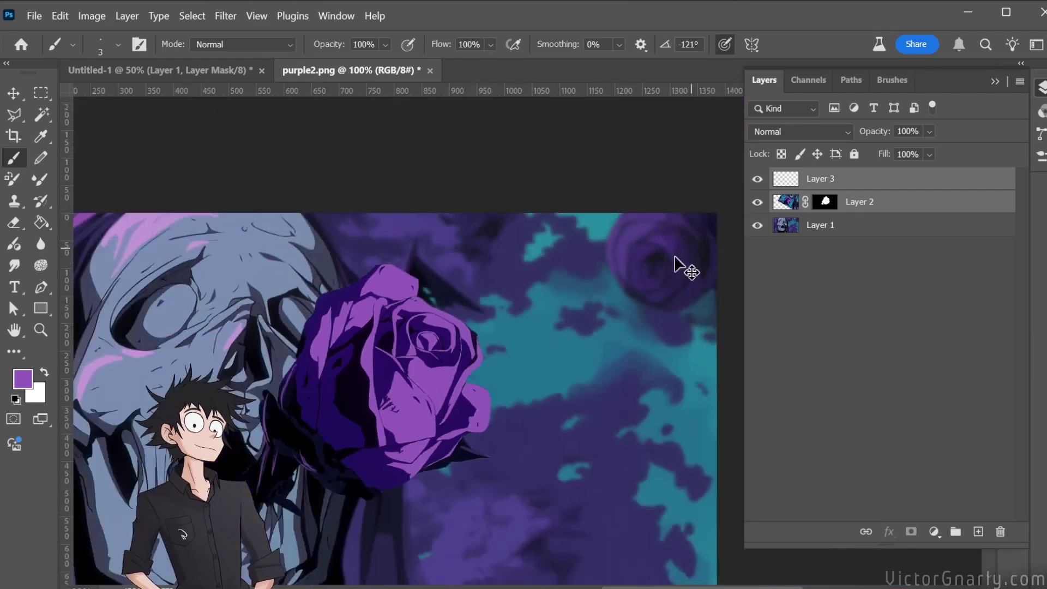
pyautogui.scroll(-1, 543, 362)
pyautogui.scroll(1, 542, 362)
pyautogui.click(13, 114)
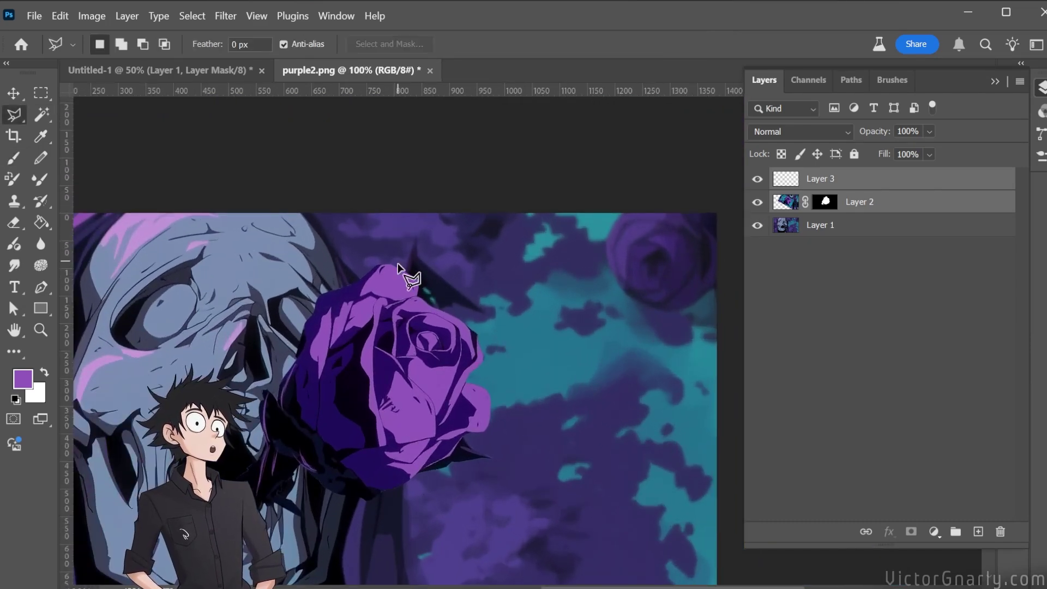
pyautogui.click(419, 226)
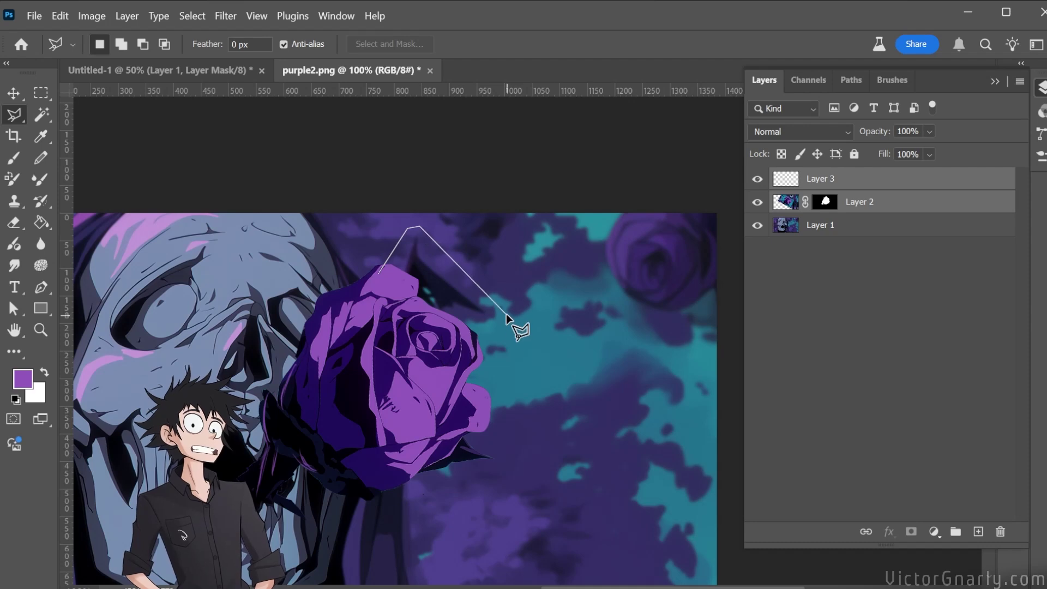
pyautogui.doubleClick(382, 331)
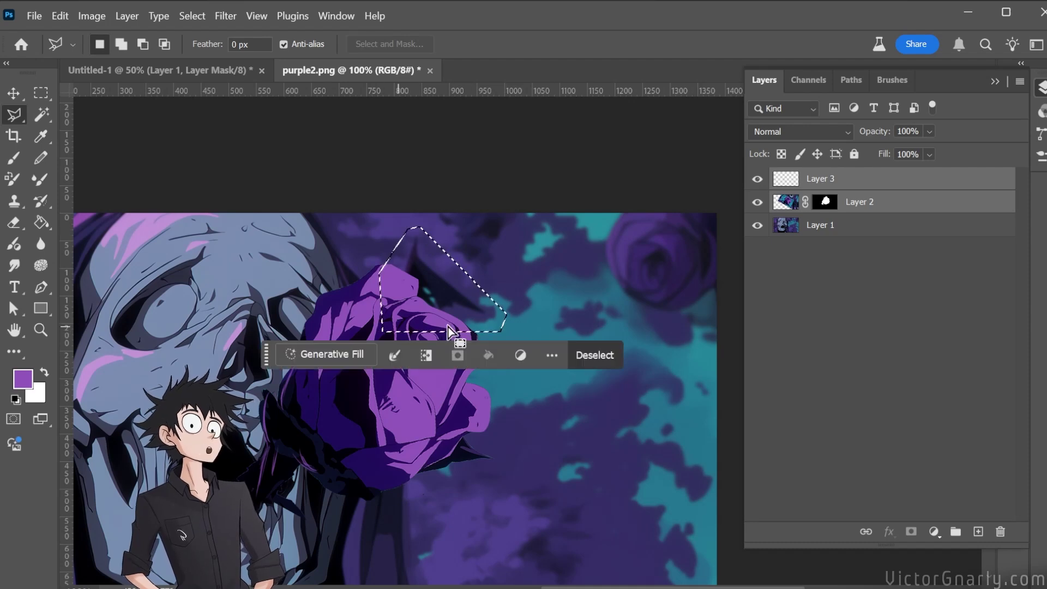
pyautogui.click(883, 227)
pyautogui.click(327, 354)
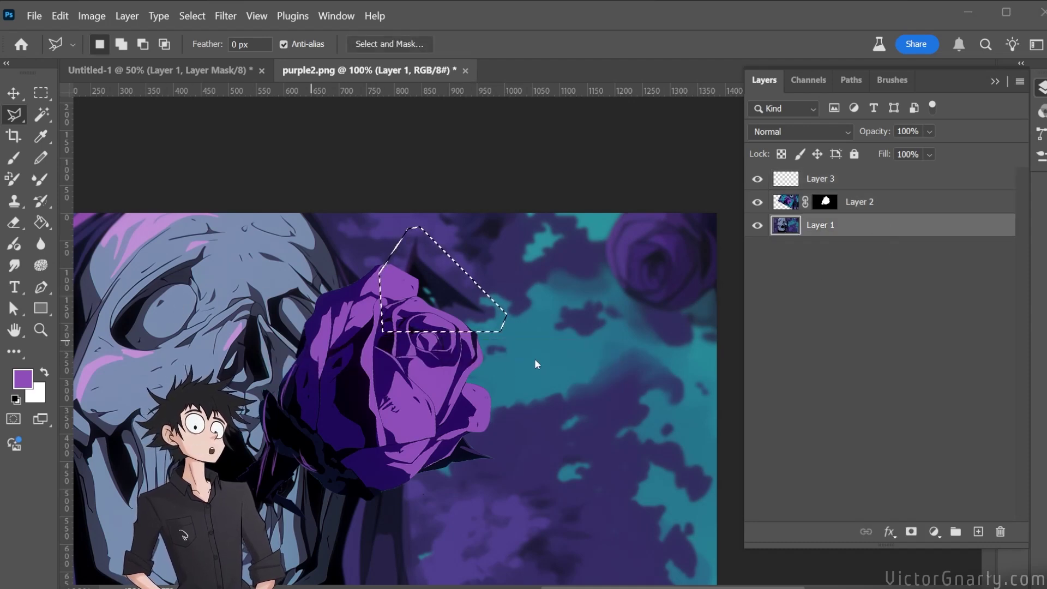
pyautogui.click(621, 356)
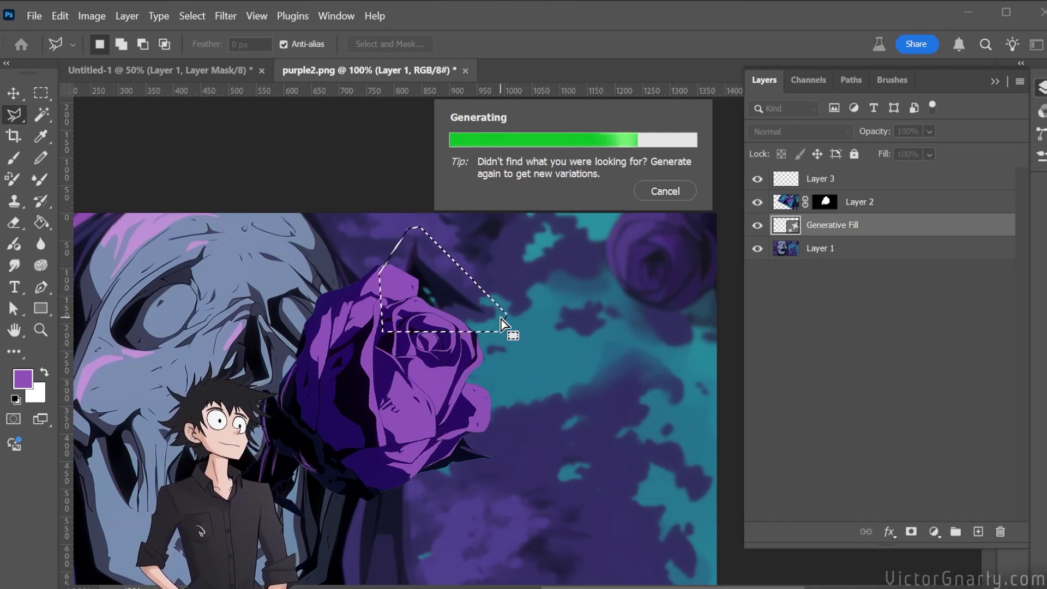
pyautogui.scroll(-5, 453, 331)
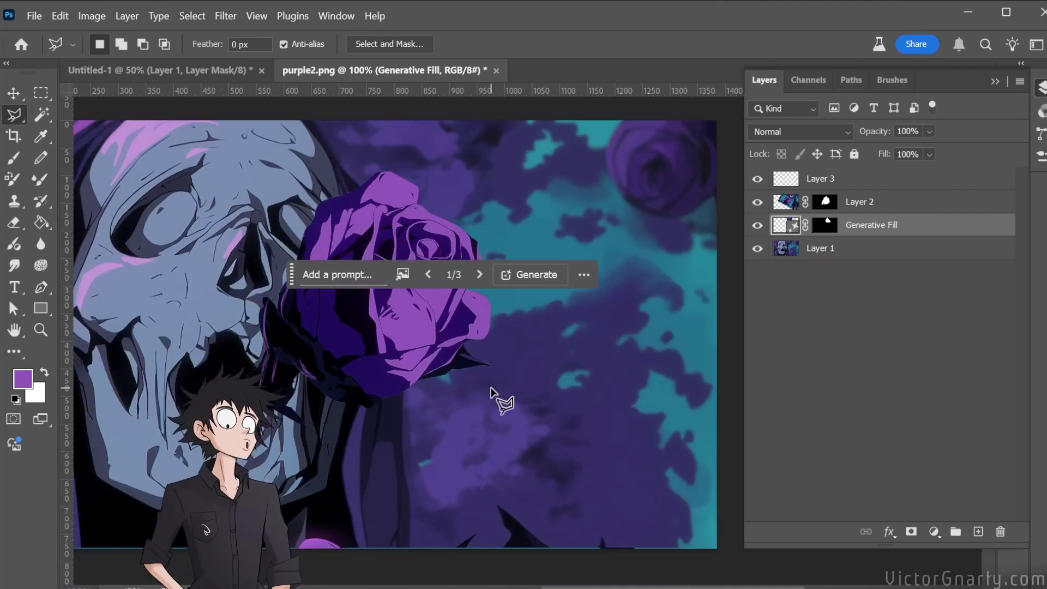
# Compare the generated variations behind the rose's upper edge, keep variation 2 of 3, and move the floating task bar clear of the flower.
pyautogui.scroll(4, 554, 467)
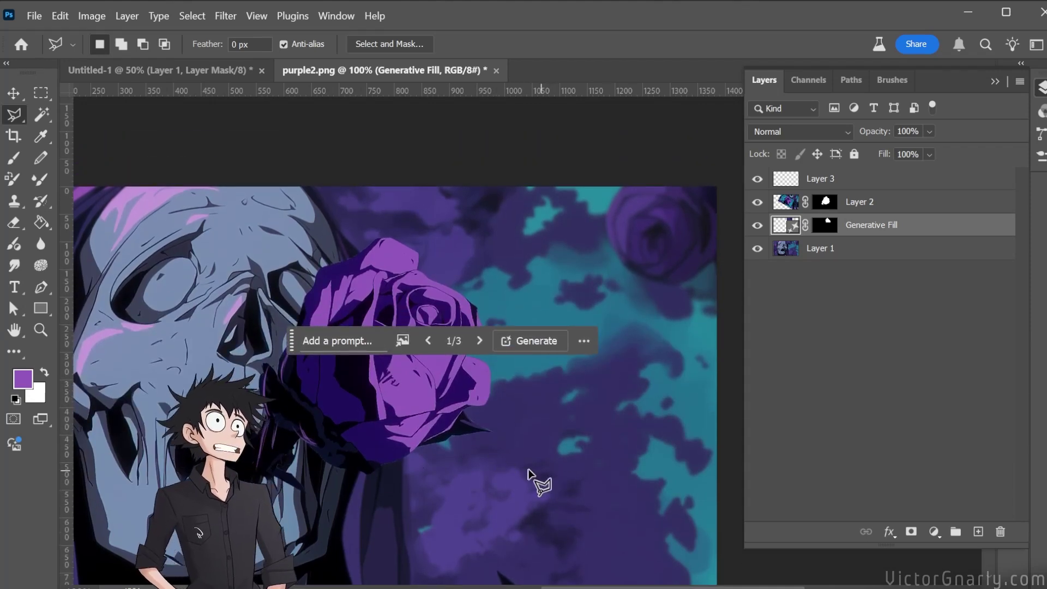
pyautogui.click(479, 341)
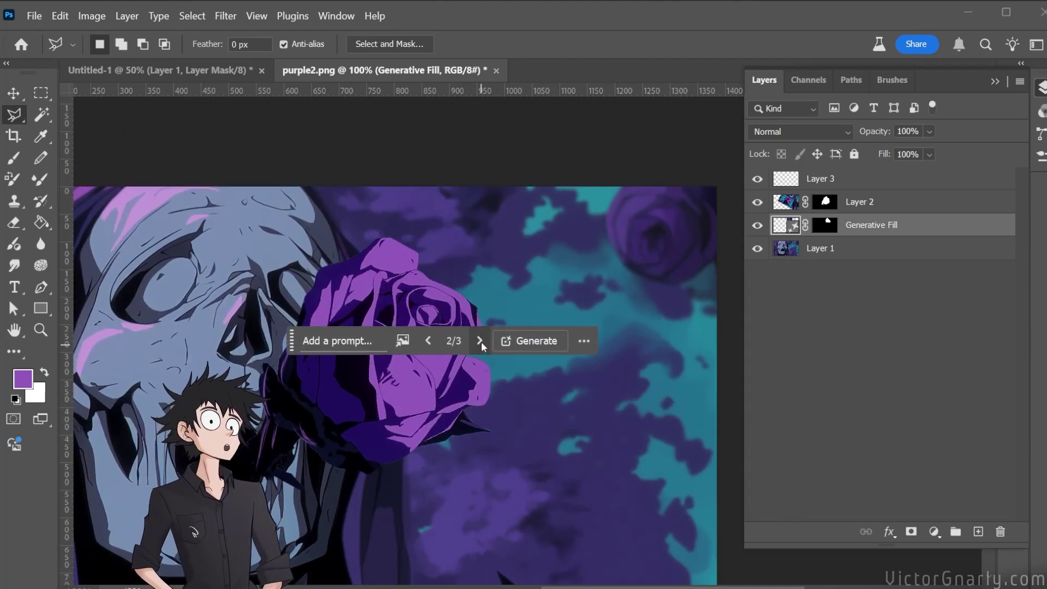
pyautogui.click(480, 340)
pyautogui.click(480, 341)
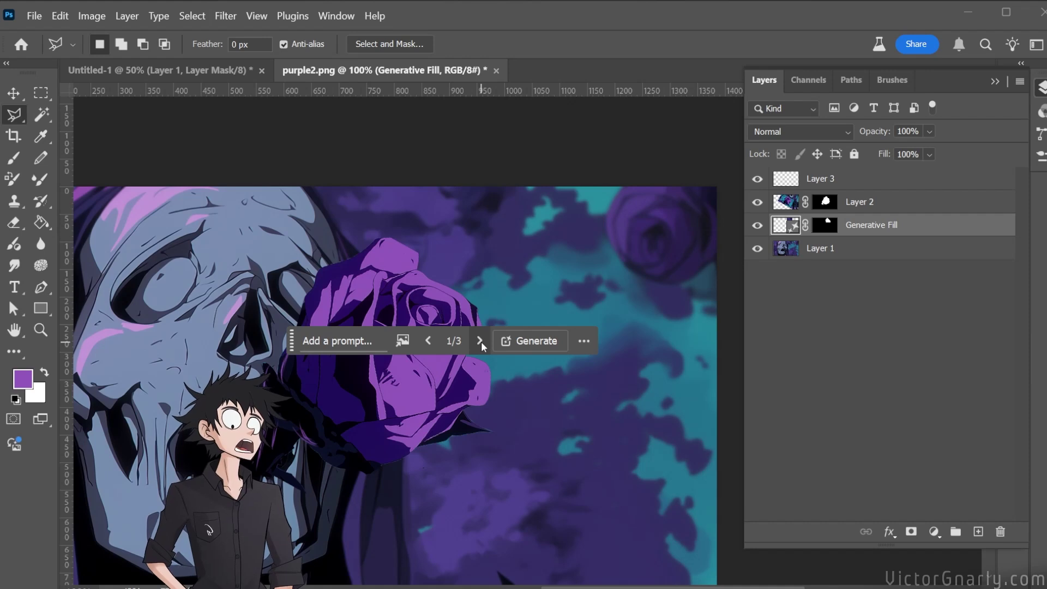
pyautogui.click(481, 341)
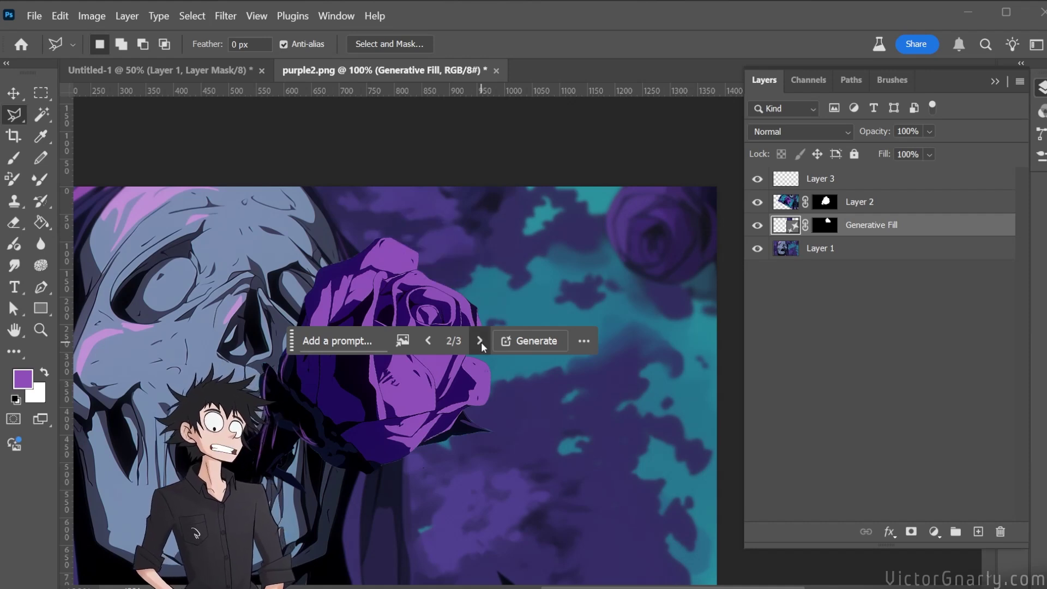
pyautogui.click(480, 342)
pyautogui.click(481, 342)
pyautogui.click(480, 342)
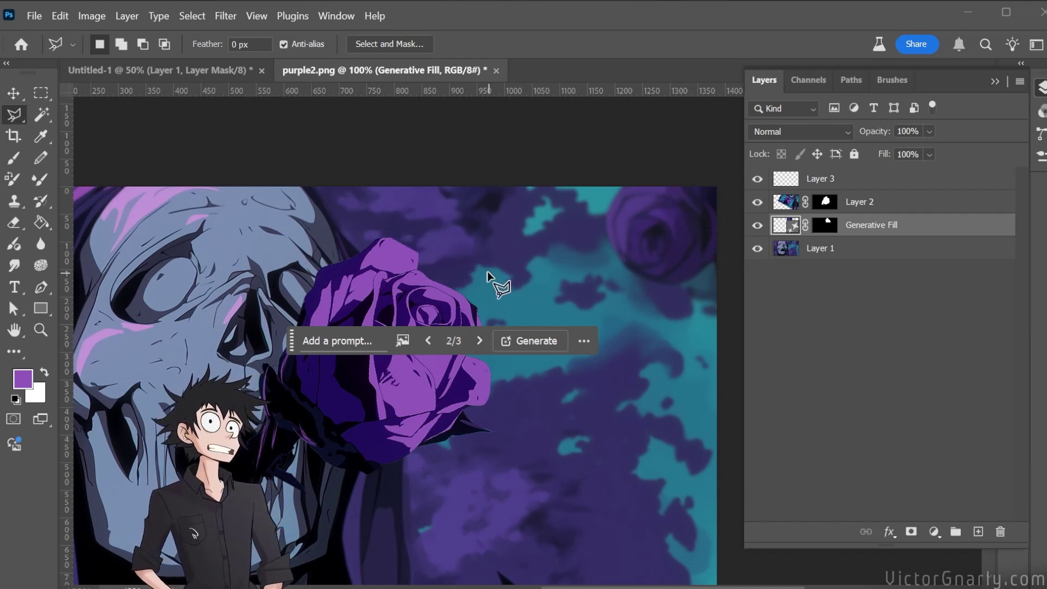
pyautogui.moveTo(295, 350); pyautogui.dragTo(294, 518)
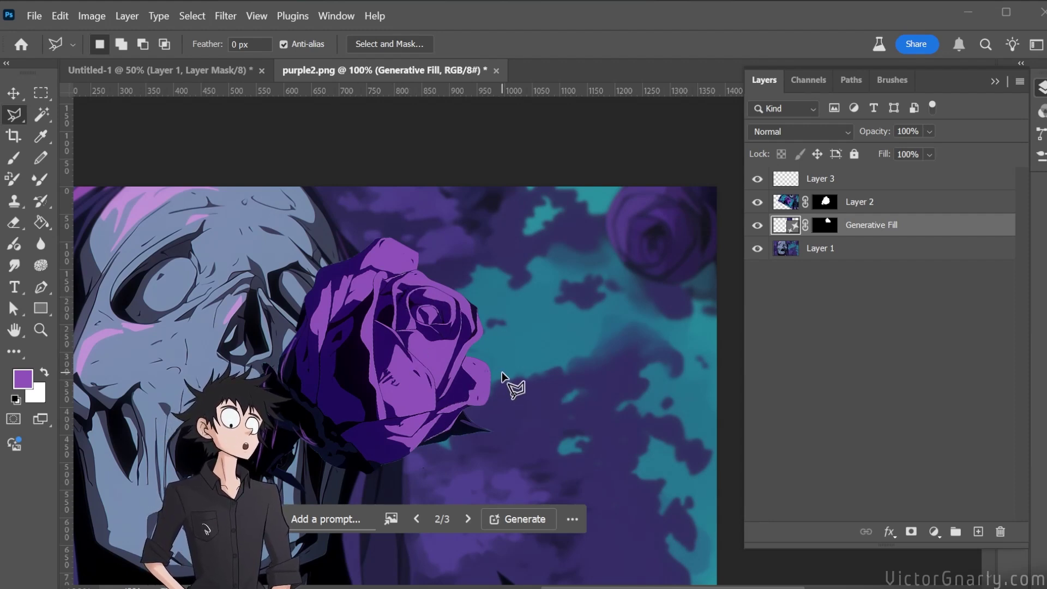
# Lasso the blurred rose in the background's upper-right corner and remove it with a Generative Fill without a prompt.
pyautogui.scroll(1, 504, 371)
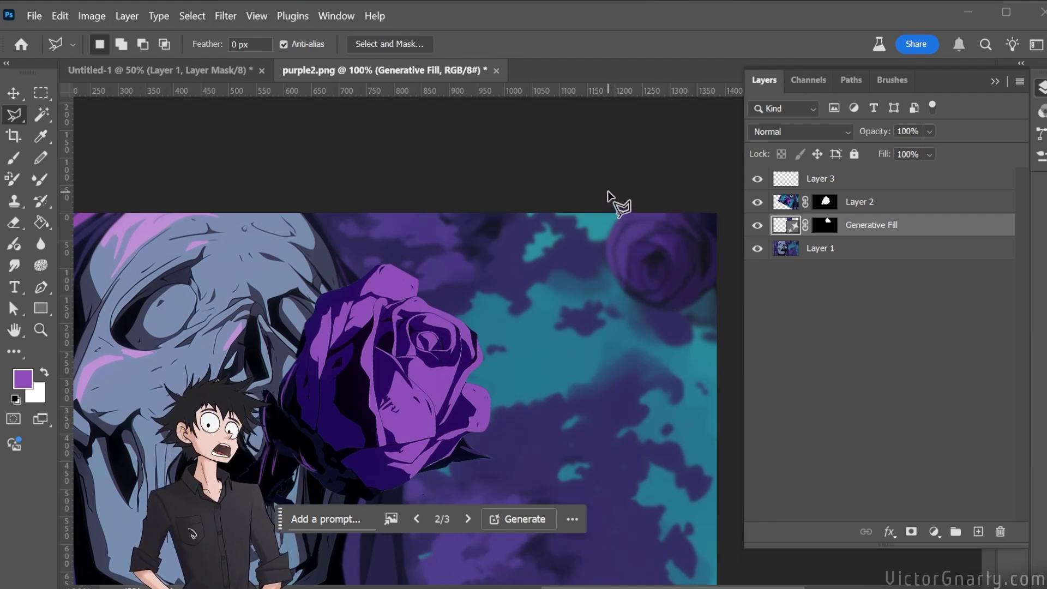
pyautogui.moveTo(607, 190)
pyautogui.mouseDown()
pyautogui.moveTo(590, 244)
pyautogui.moveTo(610, 349)
pyautogui.moveTo(580, 394)
pyautogui.moveTo(603, 399)
pyautogui.mouseUp()
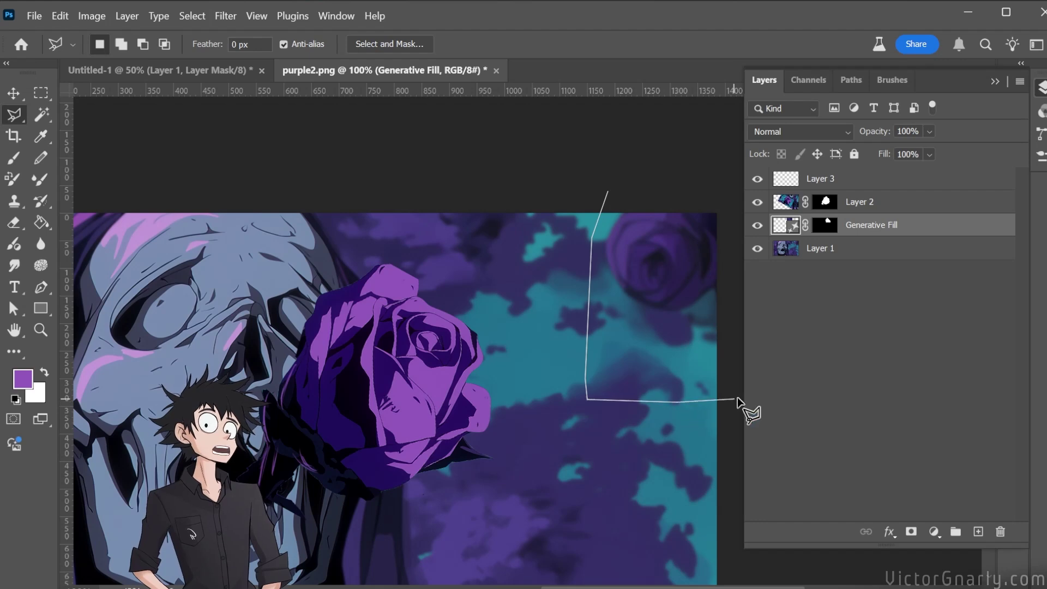
pyautogui.moveTo(737, 401); pyautogui.dragTo(731, 215)
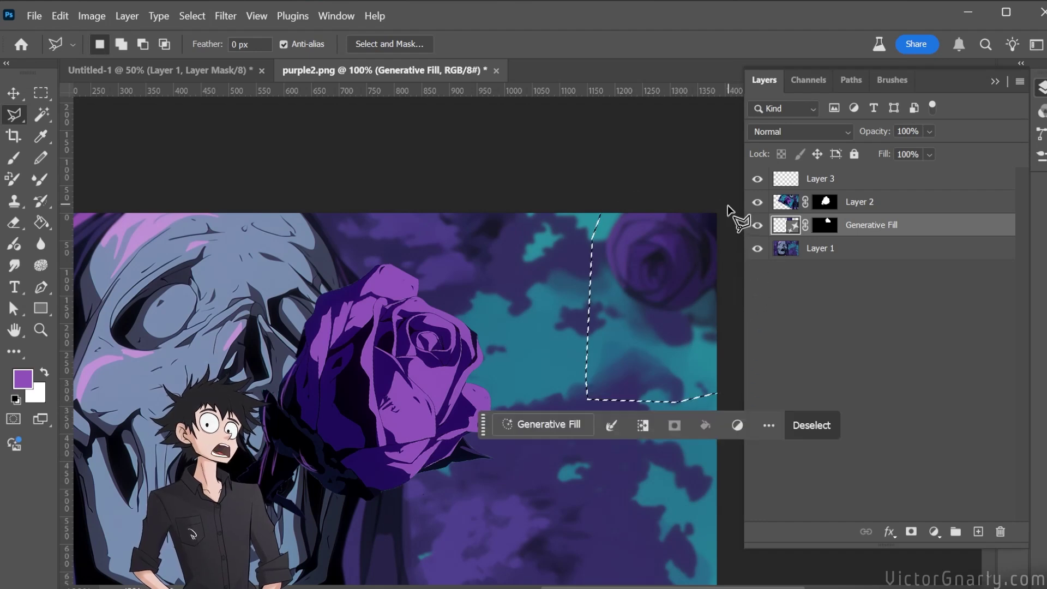
pyautogui.click(574, 424)
pyautogui.click(785, 431)
pyautogui.scroll(-2, 473, 327)
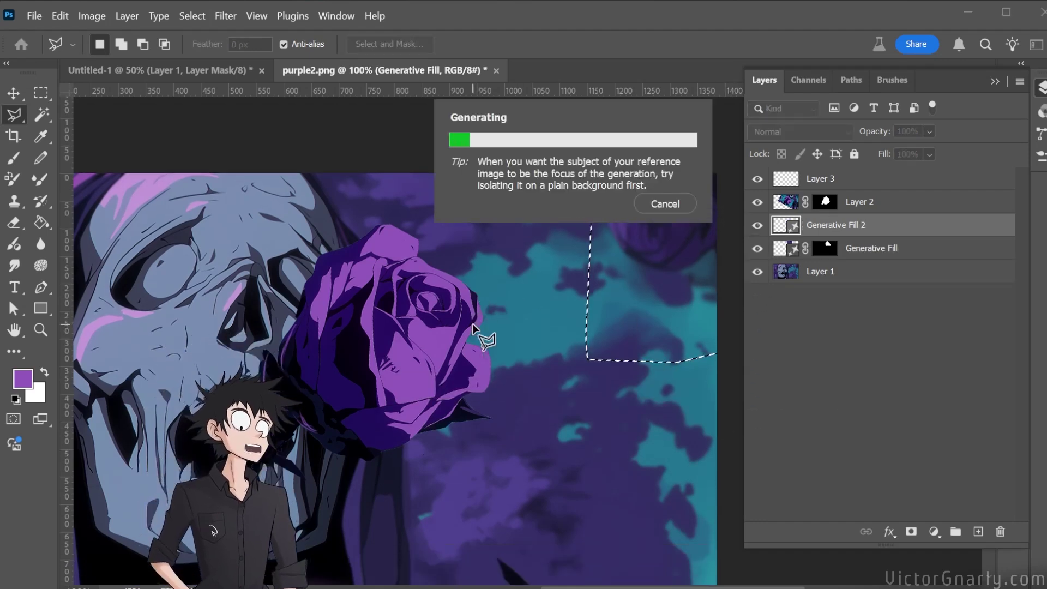
pyautogui.scroll(-1, 473, 327)
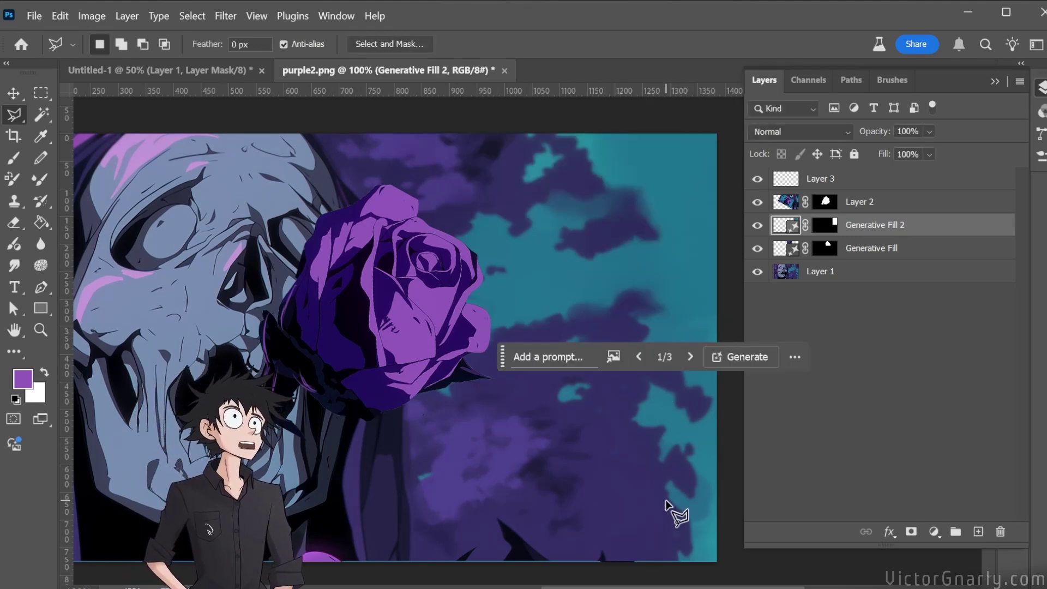
# Lasso the blurred rose at the image's left edge beside the skull and remove it with a Generative Fill without a prompt.
pyautogui.scroll(-3, 665, 504)
pyautogui.scroll(2, 676, 545)
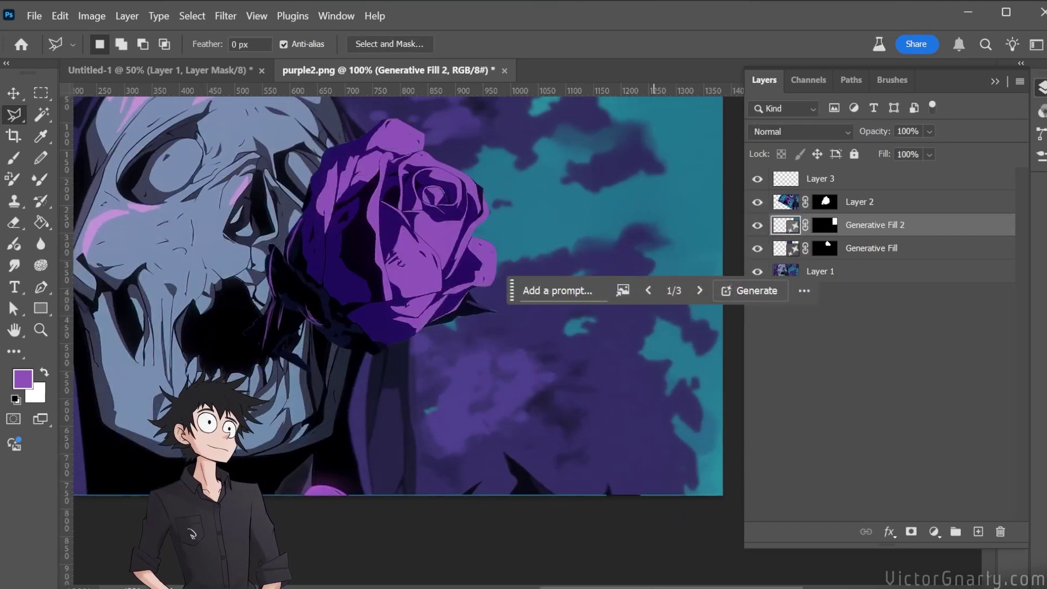
pyautogui.scroll(3, 382, 382)
pyautogui.hscroll(-3, 381, 381)
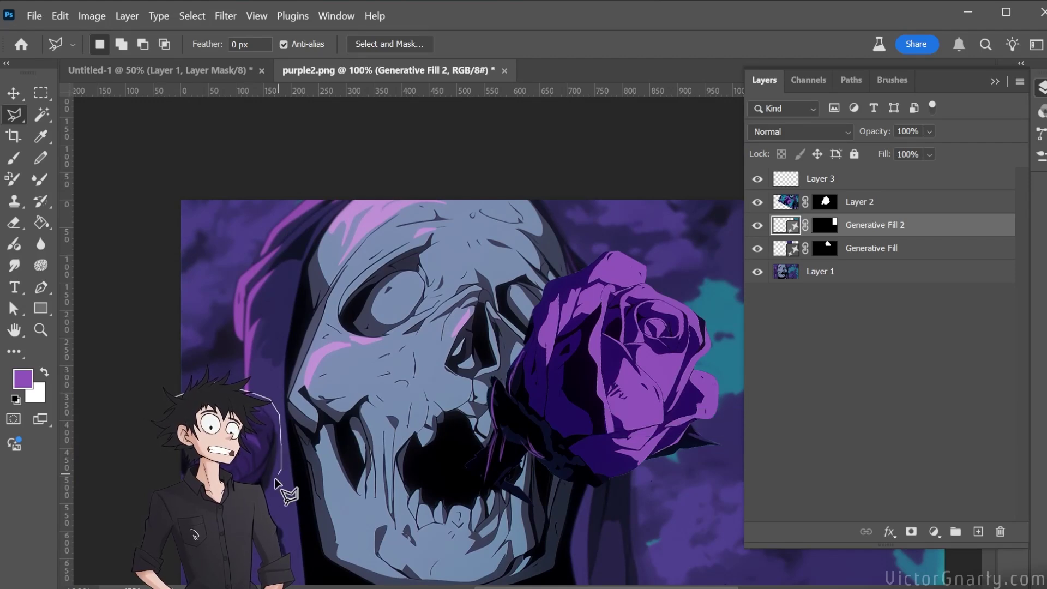
pyautogui.click(173, 526)
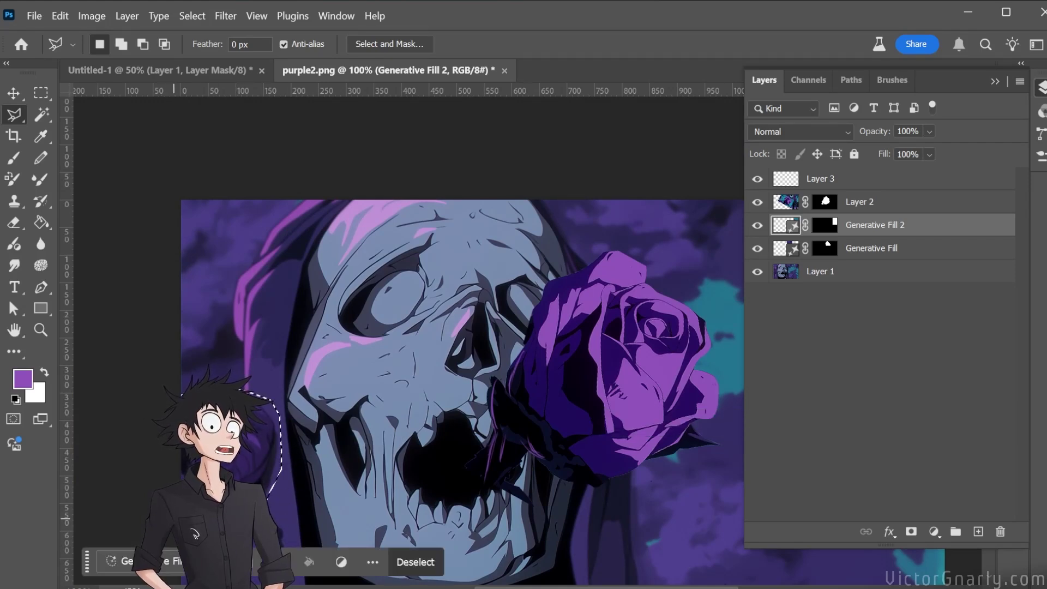
pyautogui.click(165, 567)
pyautogui.click(490, 561)
pyautogui.scroll(-2, 430, 436)
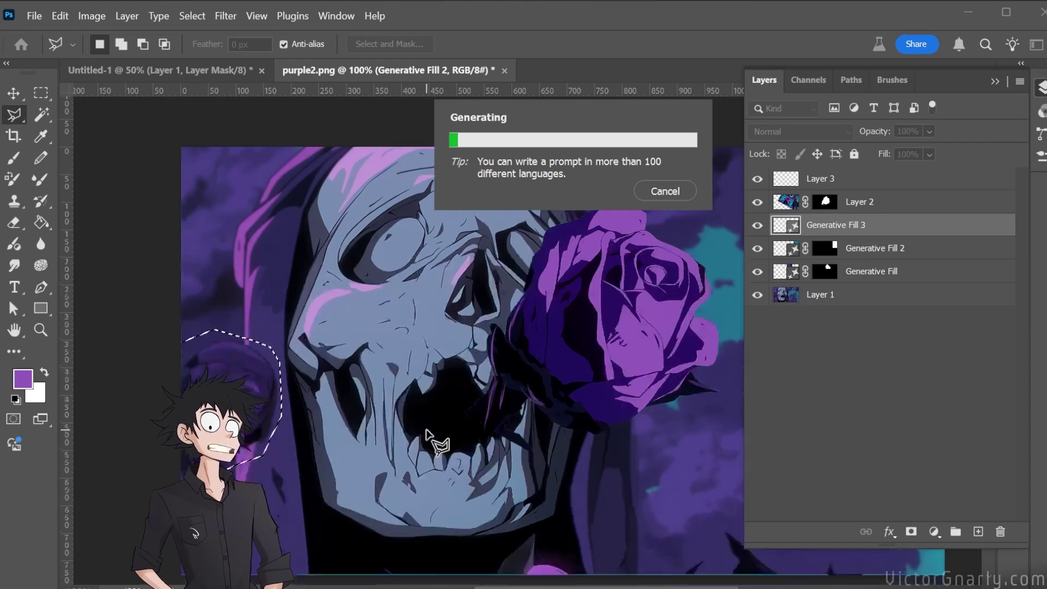
pyautogui.scroll(-4, 428, 434)
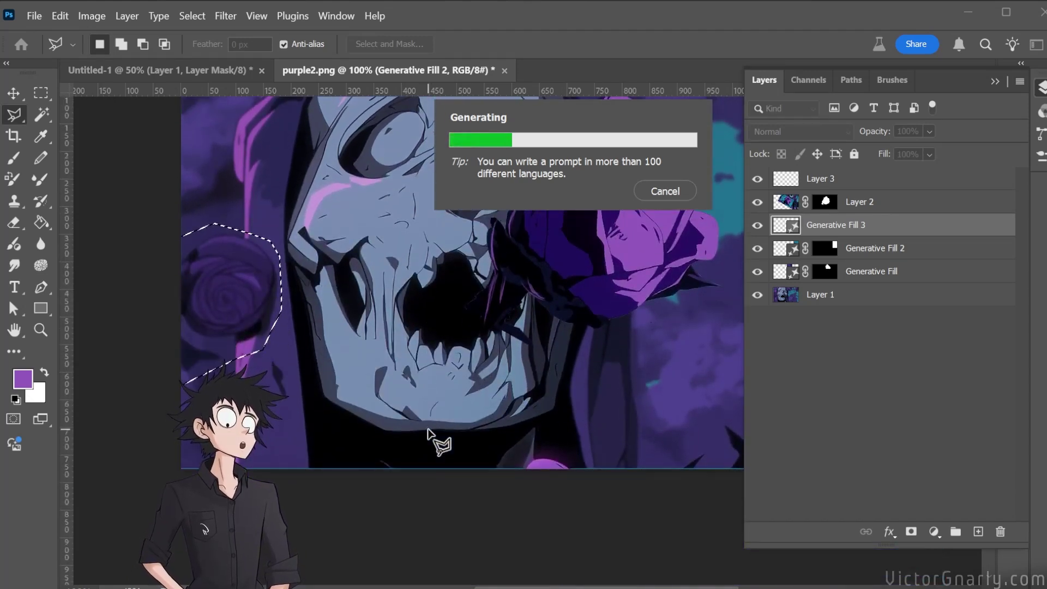
# Compare the generated variations for the area beside the skull's hood and keep variation 3 of 3.
pyautogui.scroll(1, 428, 433)
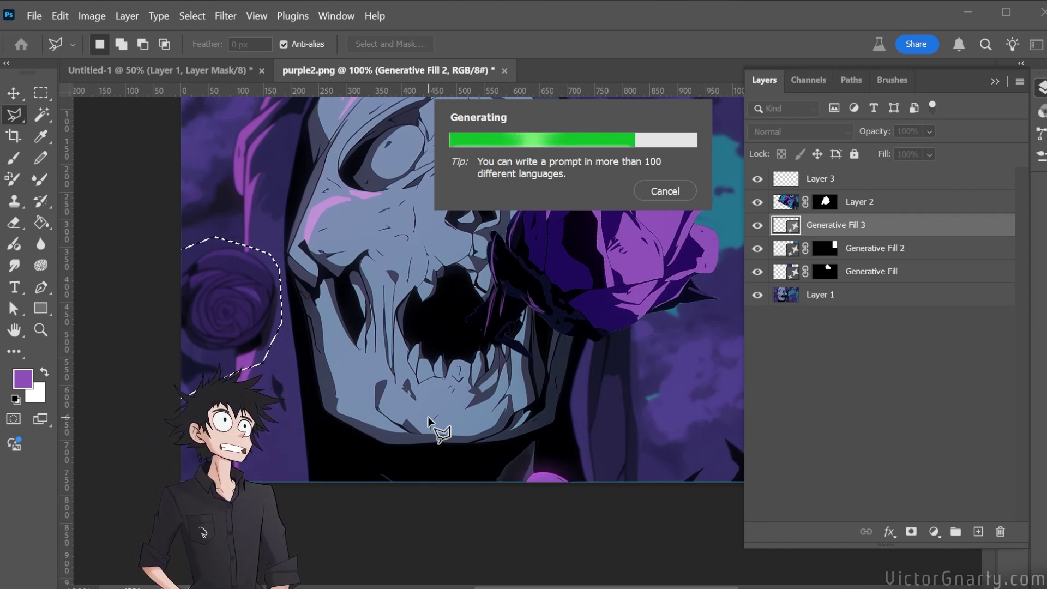
pyautogui.scroll(3, 428, 421)
pyautogui.scroll(-5, 428, 418)
pyautogui.scroll(6, 428, 419)
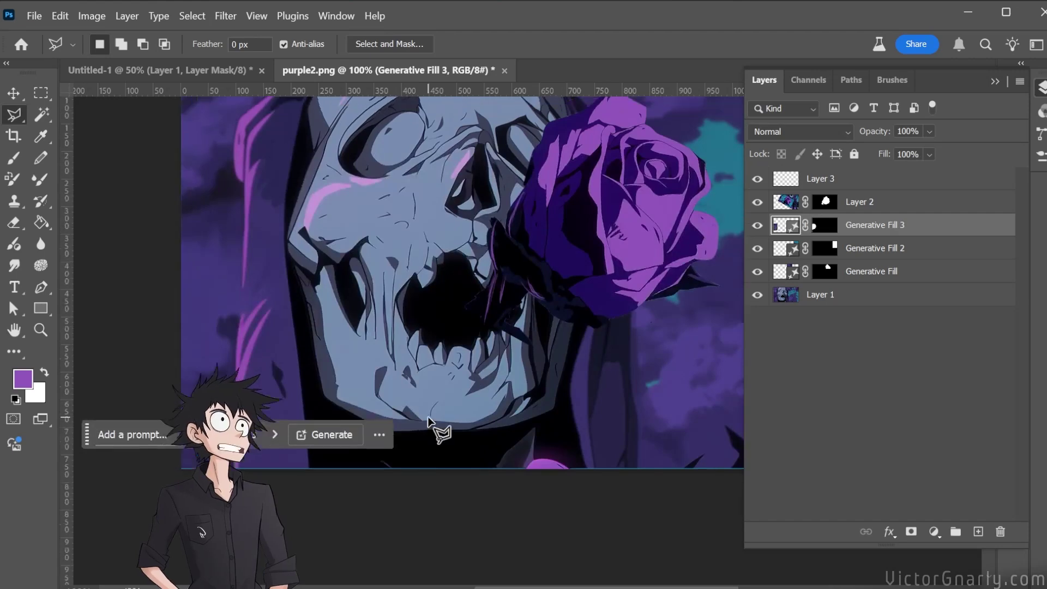
pyautogui.scroll(3, 417, 408)
pyautogui.scroll(-4, 397, 420)
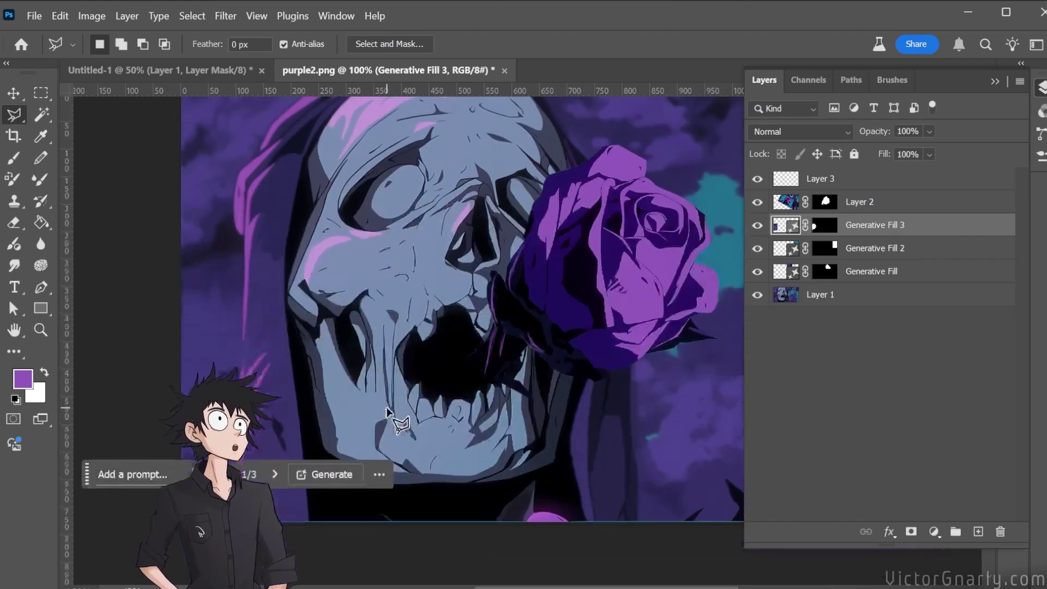
pyautogui.click(274, 474)
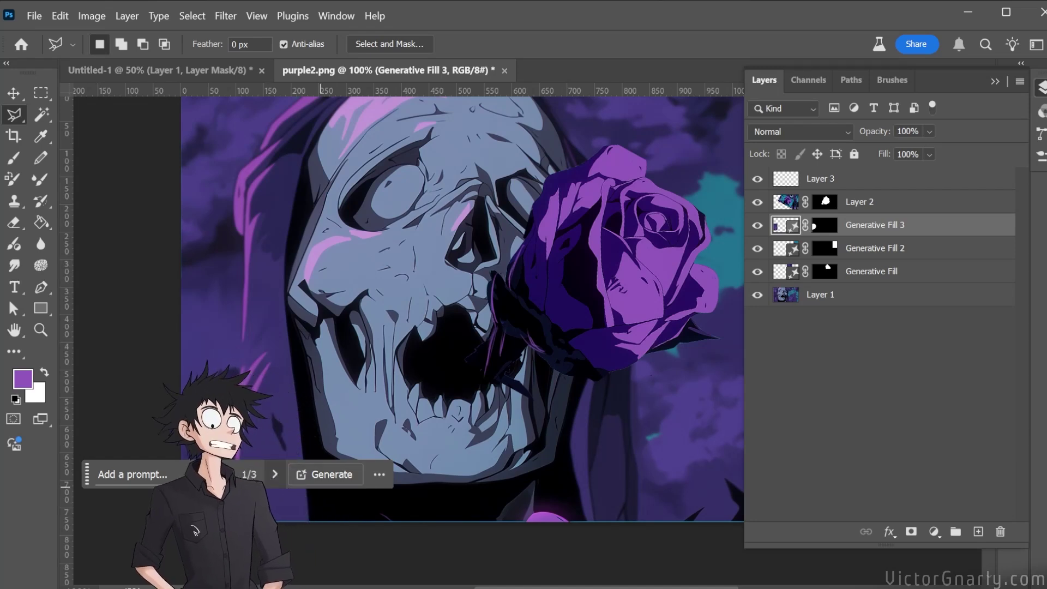
pyautogui.click(275, 479)
pyautogui.click(274, 479)
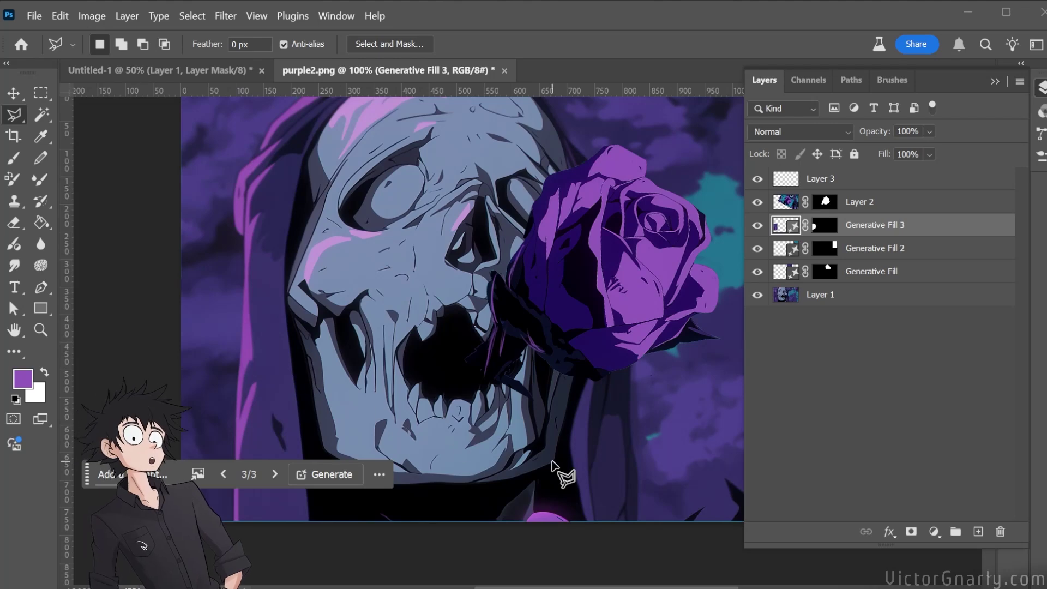
# Check the whole composite and export it to the Desktop as a PNG named purple2_v2_withflower.
pyautogui.scroll(2, 550, 426)
pyautogui.scroll(-2, 551, 425)
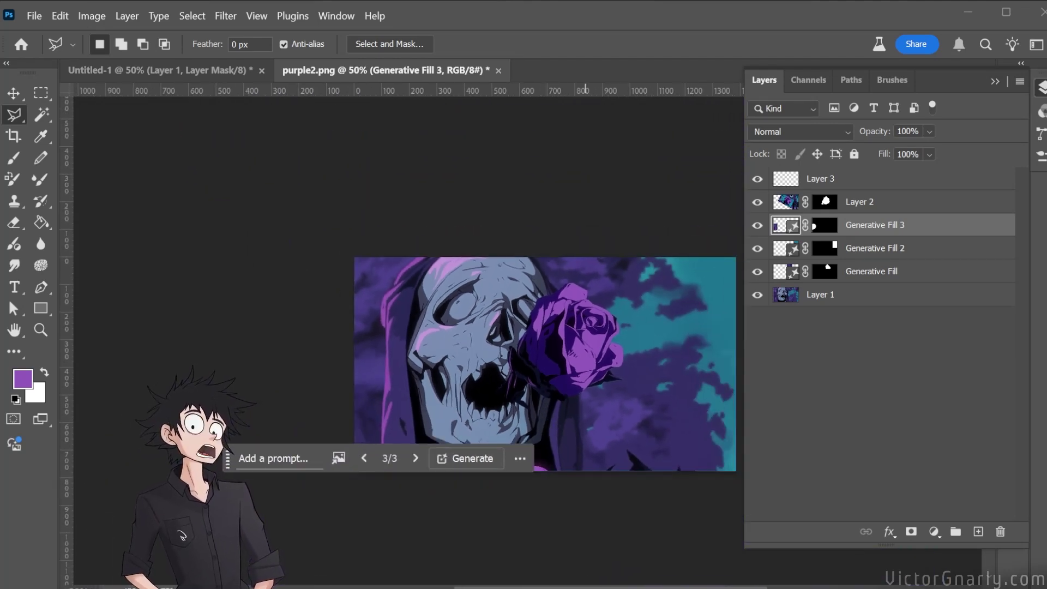
pyautogui.scroll(1, 596, 518)
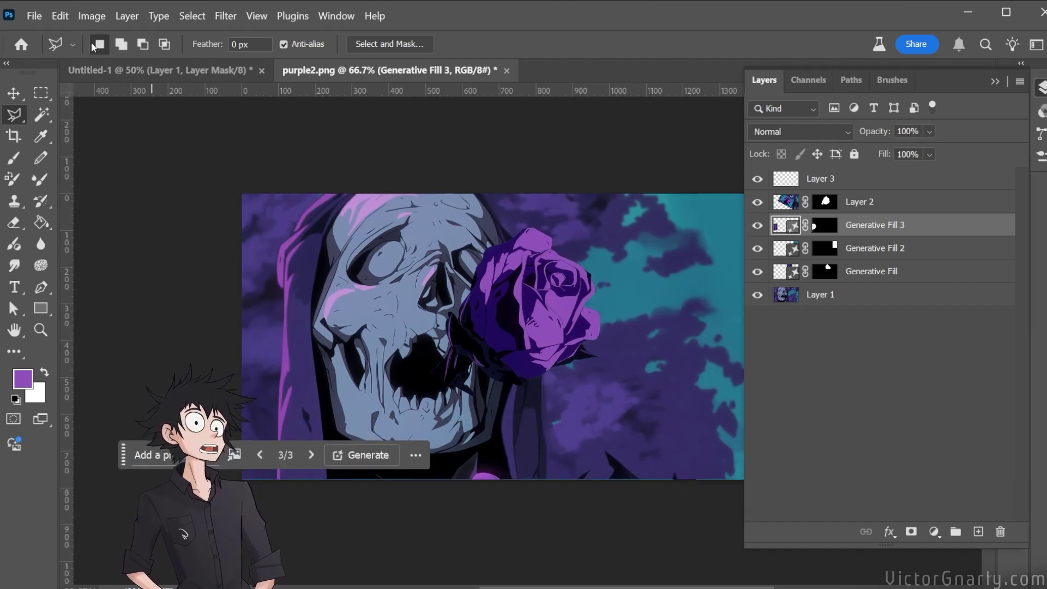
pyautogui.click(35, 17)
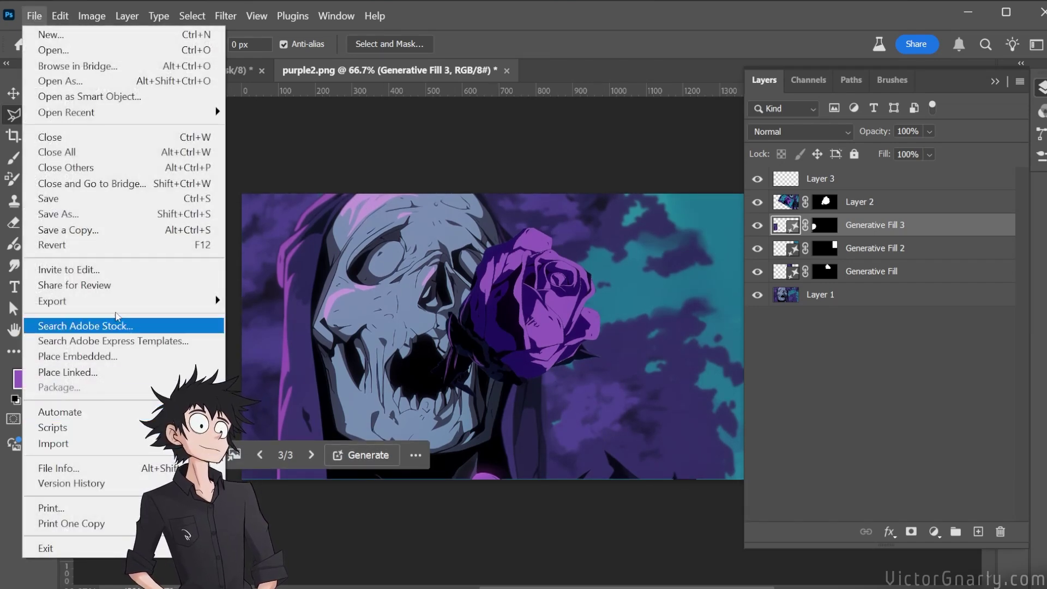
pyautogui.click(273, 301)
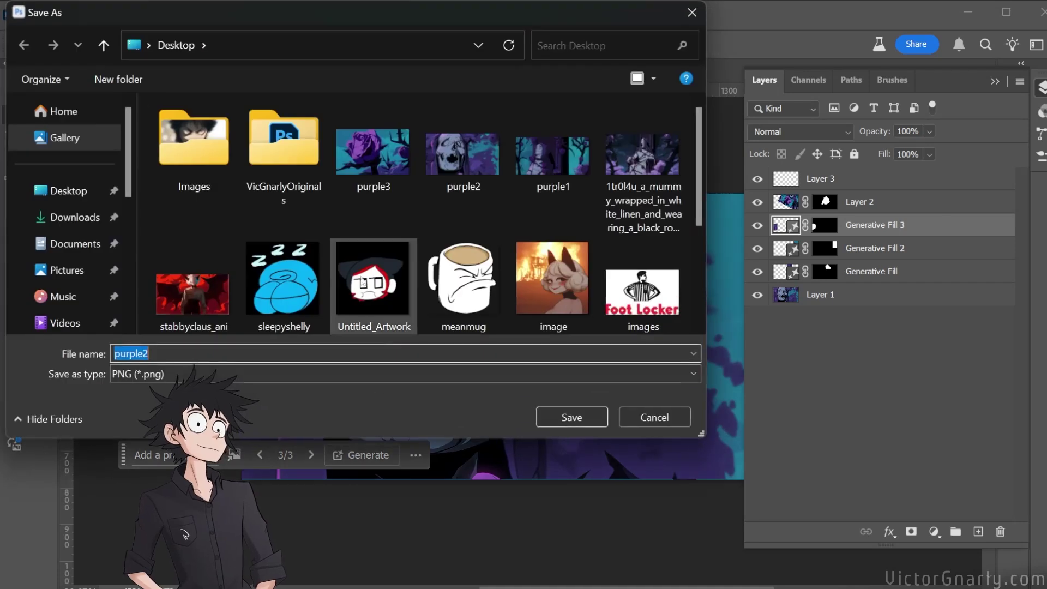
pyautogui.click(246, 355)
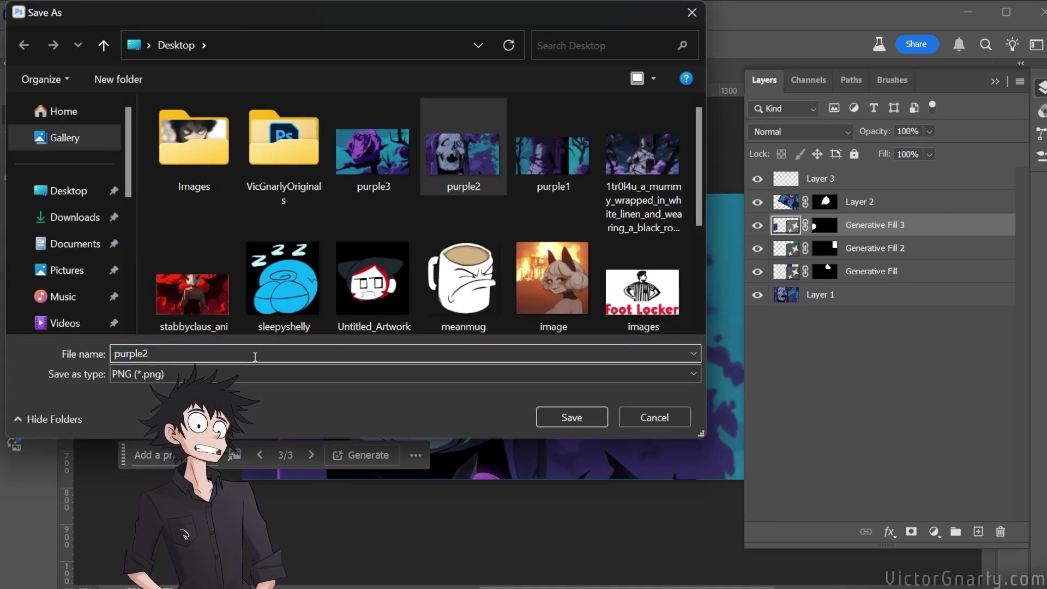
pyautogui.write('_v2_withfl')
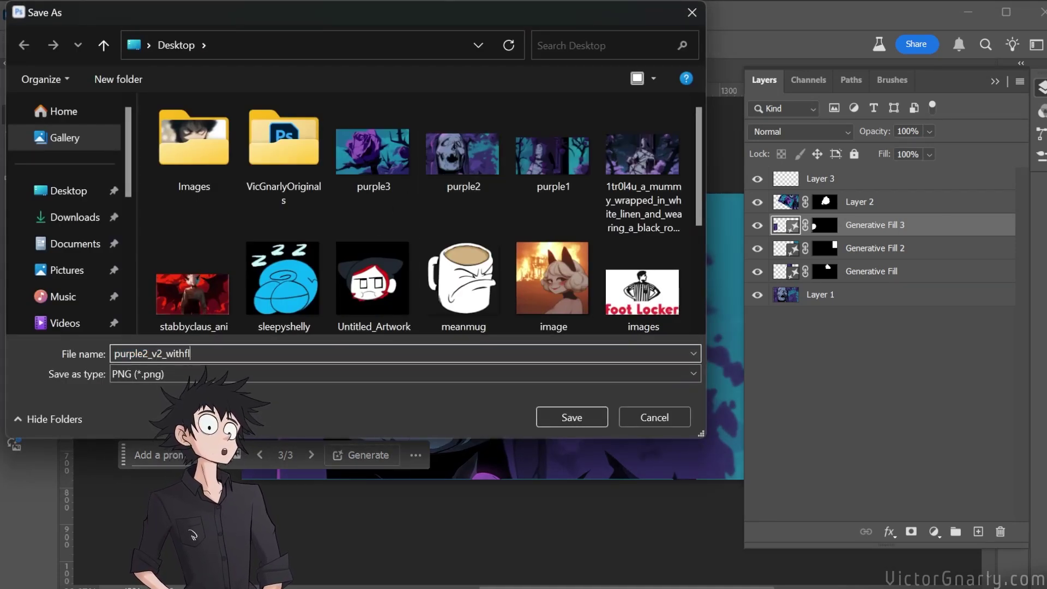
pyautogui.write('ower')
pyautogui.press('Return')
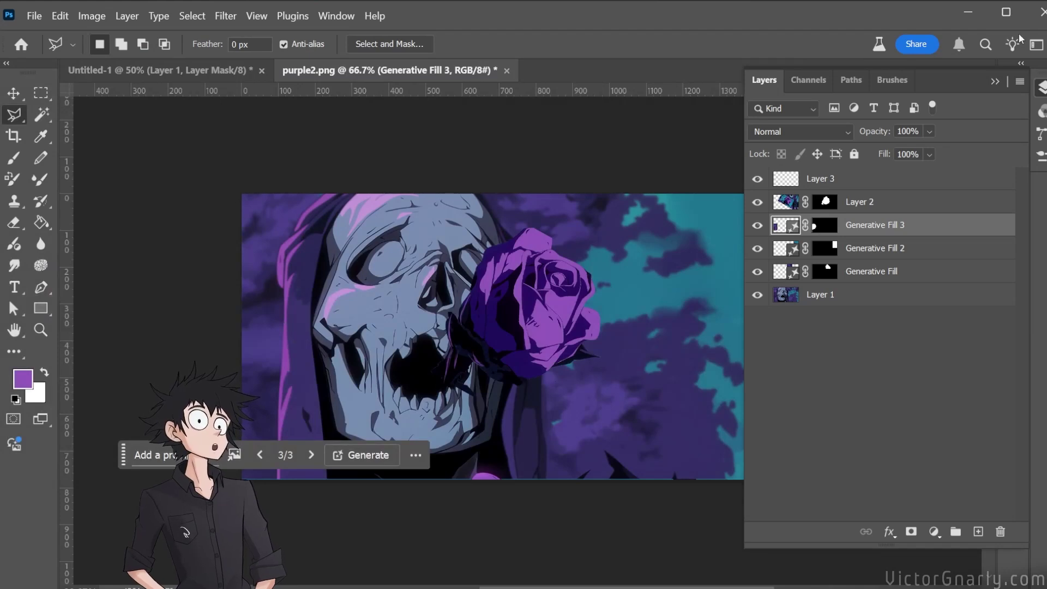
# Switch to Pika and play the hooded mummy clip and the dying purple flower clip enlarged from the library.
pyautogui.click(982, 13)
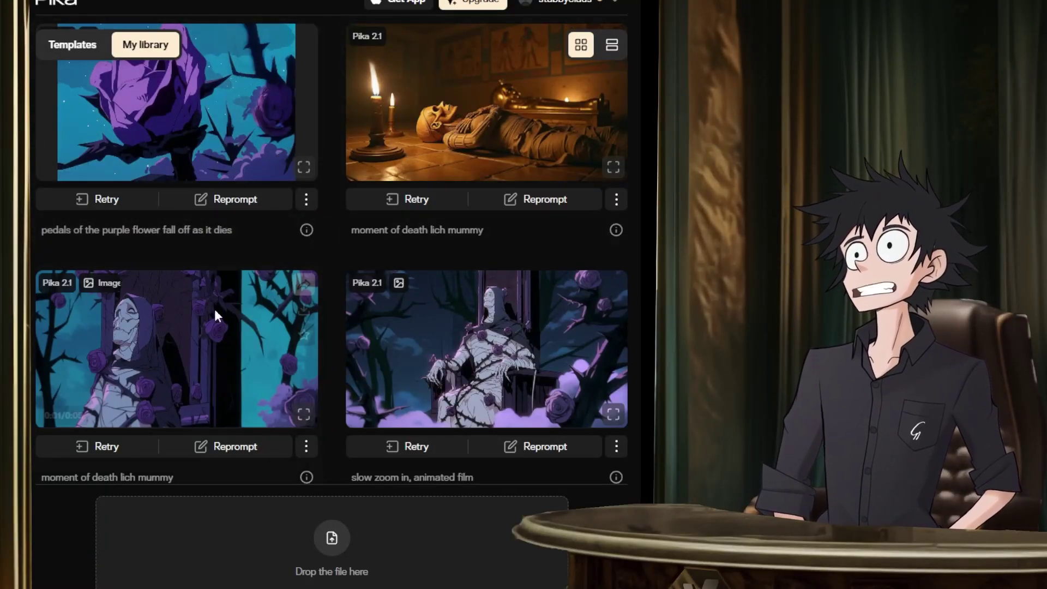
pyautogui.scroll(-2, 235, 319)
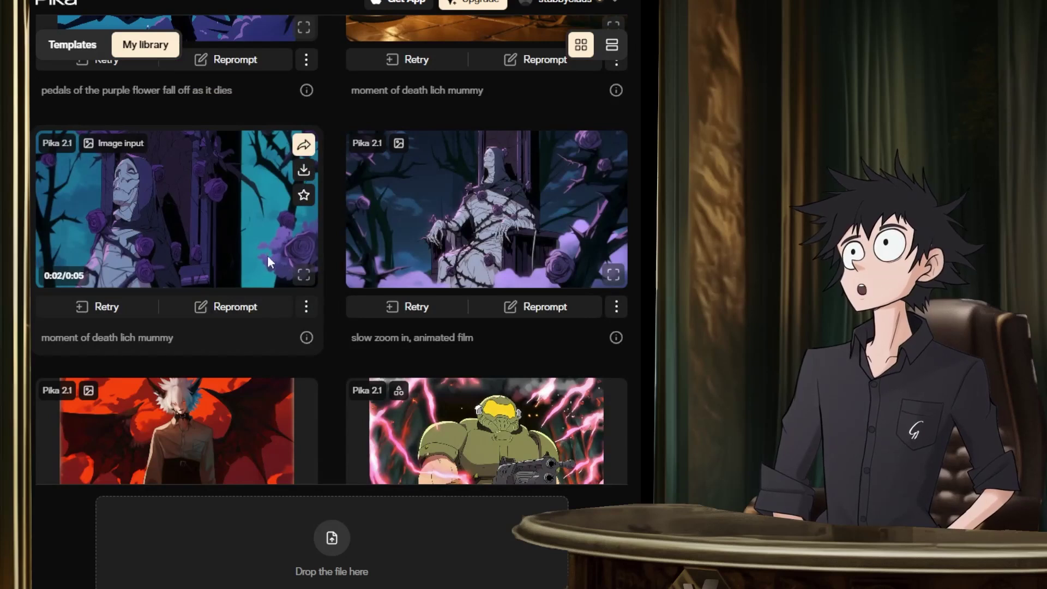
pyautogui.click(301, 273)
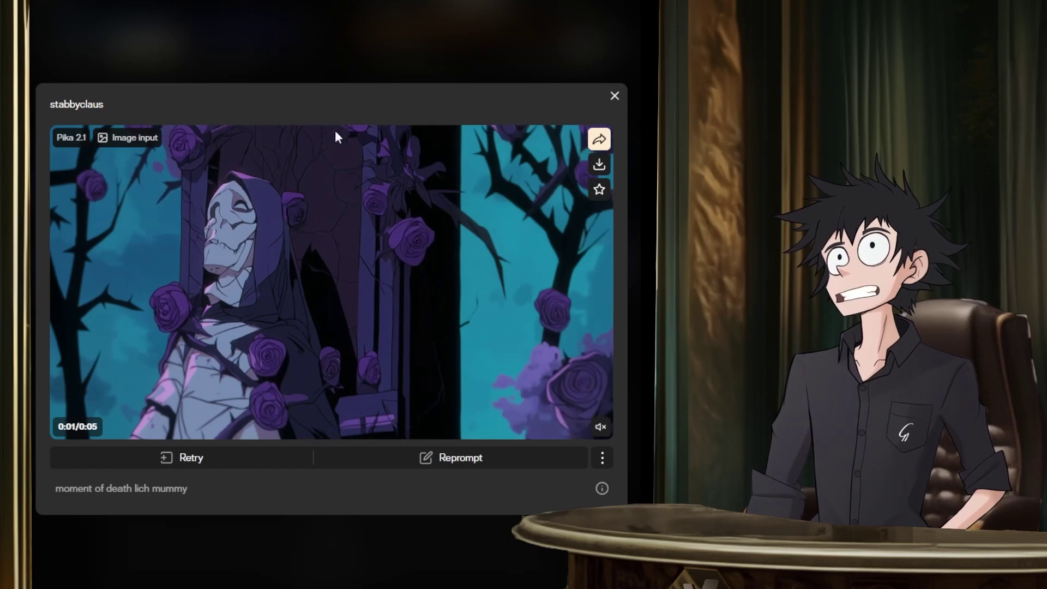
pyautogui.click(321, 34)
pyautogui.scroll(4, 295, 175)
pyautogui.click(303, 240)
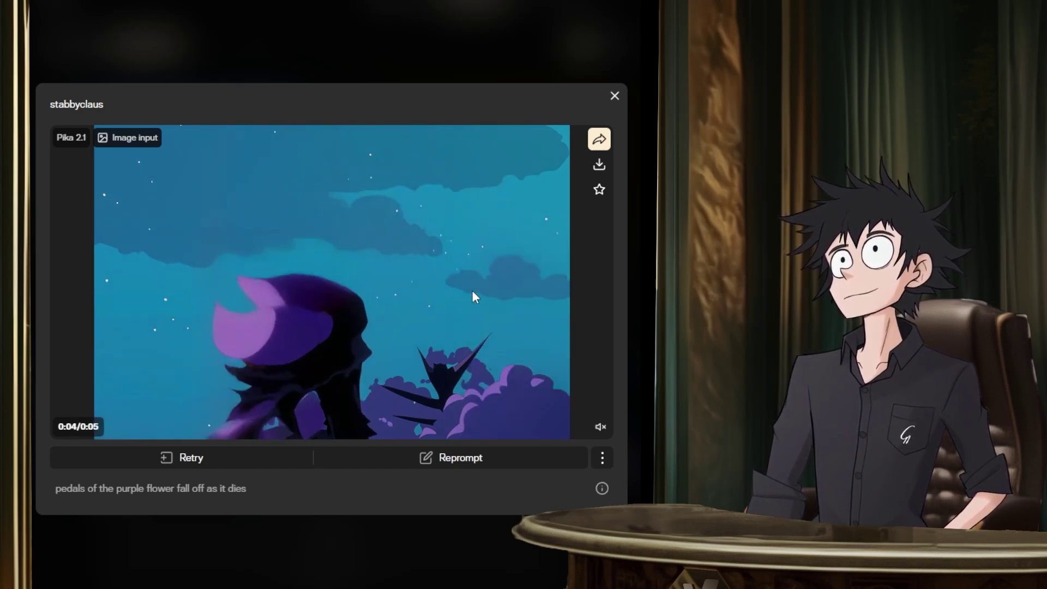
pyautogui.click(368, 52)
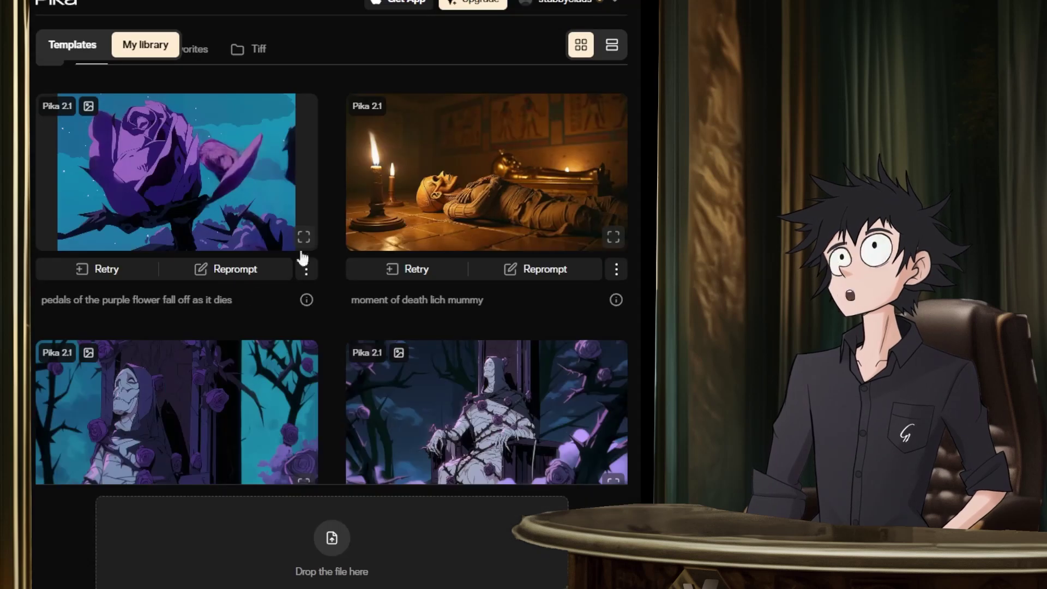
# Attach the exported skull-with-rose image as the new clip's input and clear the old flower petals prompt.
pyautogui.scroll(1, 284, 254)
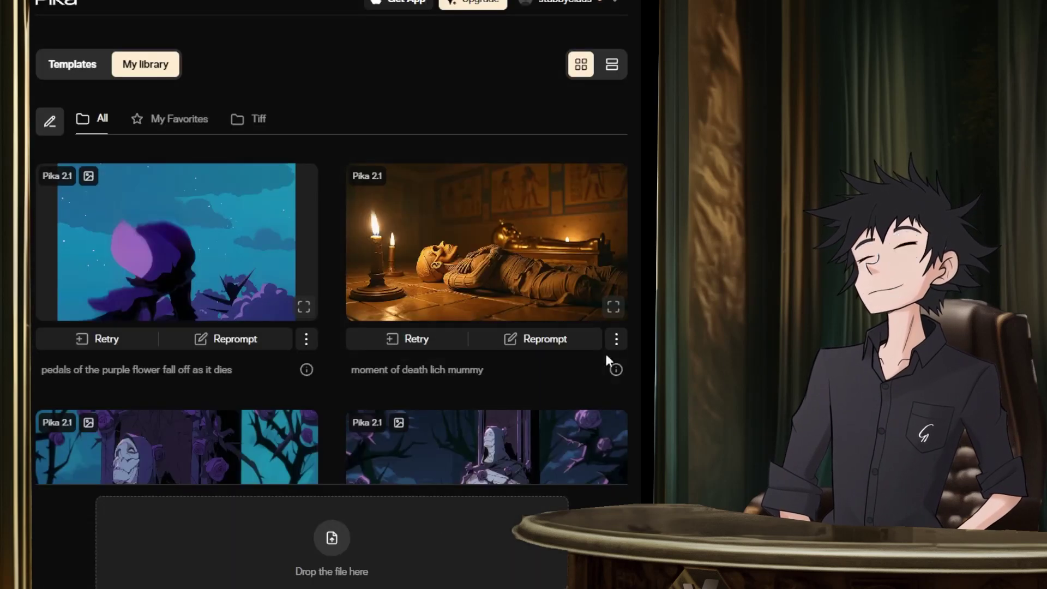
pyautogui.moveTo(309, 566); pyautogui.dragTo(316, 562)
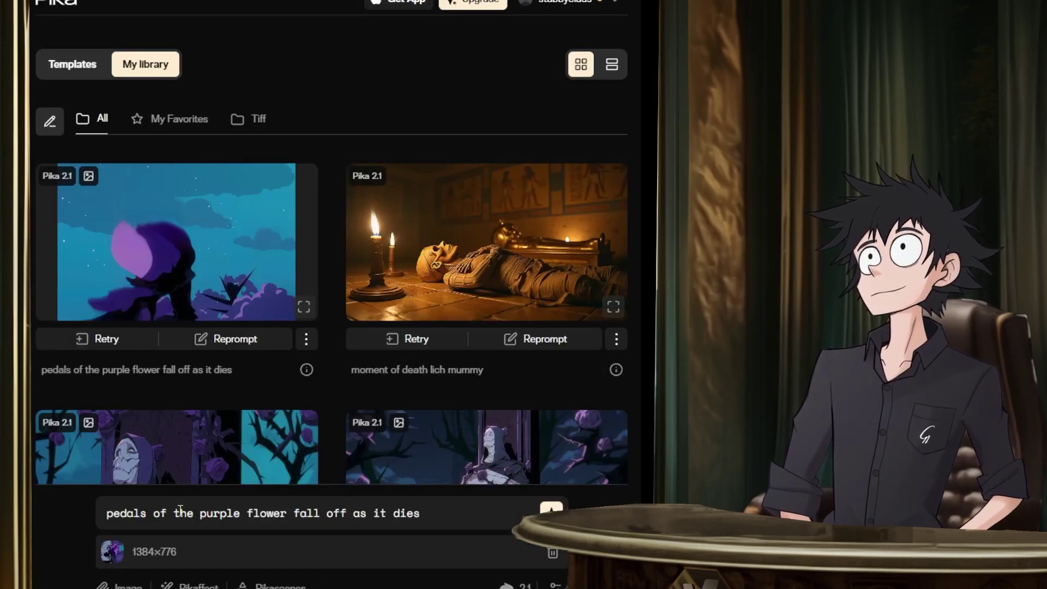
pyautogui.moveTo(443, 513); pyautogui.dragTo(89, 514)
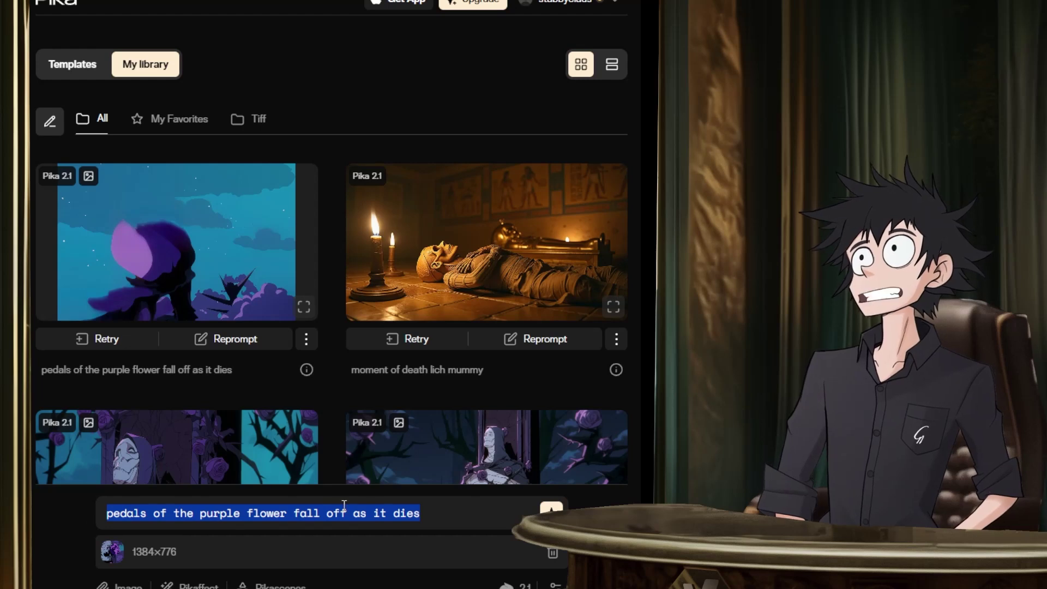
pyautogui.write('openin')
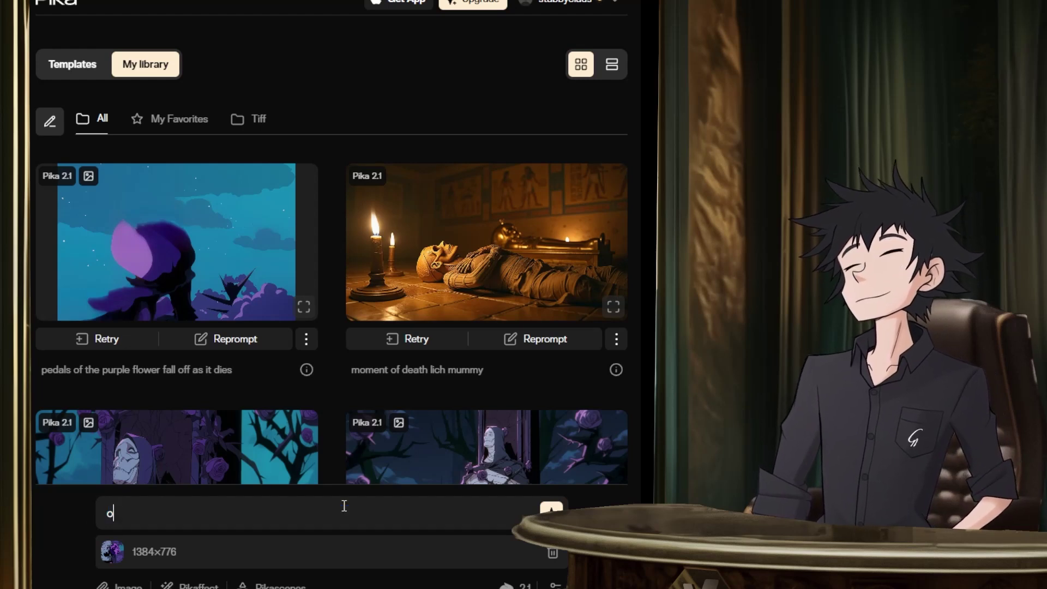
pyautogui.press('BackSpace')
pyautogui.press('BackSpace')
pyautogui.press('BackSpace')
pyautogui.press('BackSpace')
pyautogui.press('BackSpace')
pyautogui.press('BackSpace')
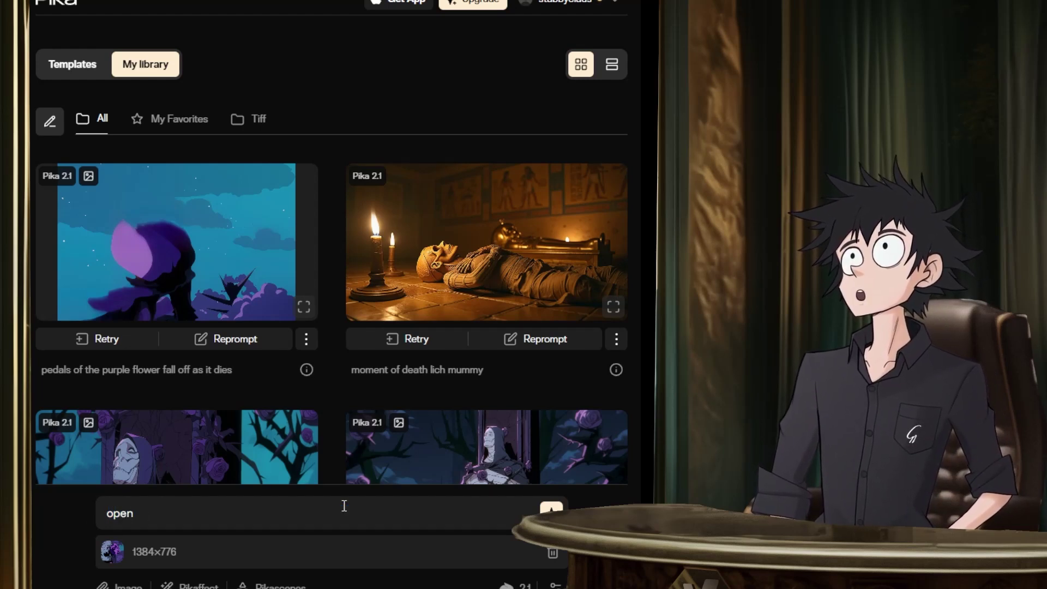
# Write the prompt "flower grows from the decryptid mouth" for the skull-with-rose image.
pyautogui.write('flower')
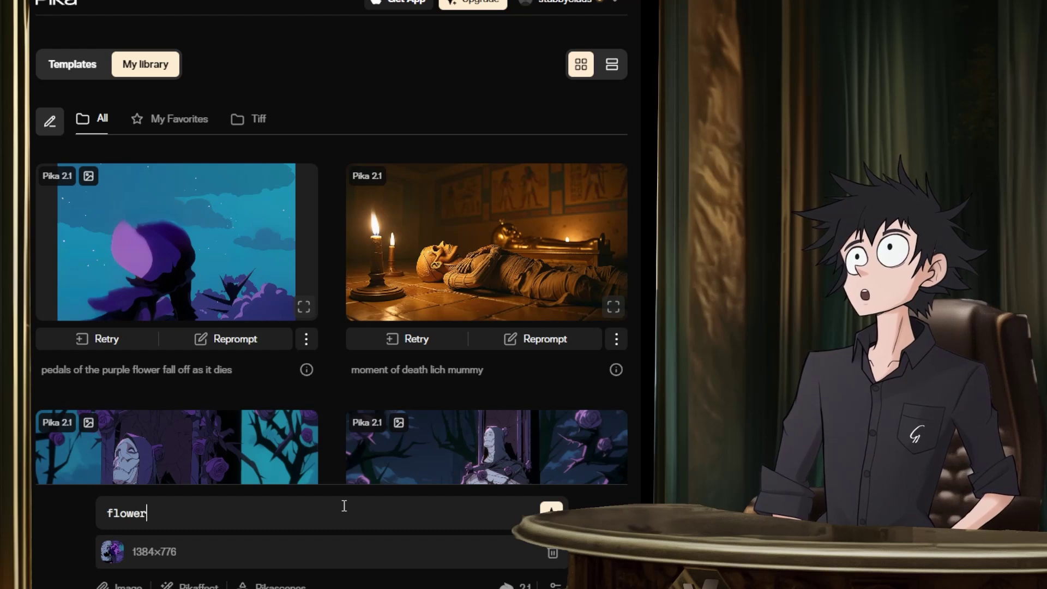
pyautogui.write(' grows from ')
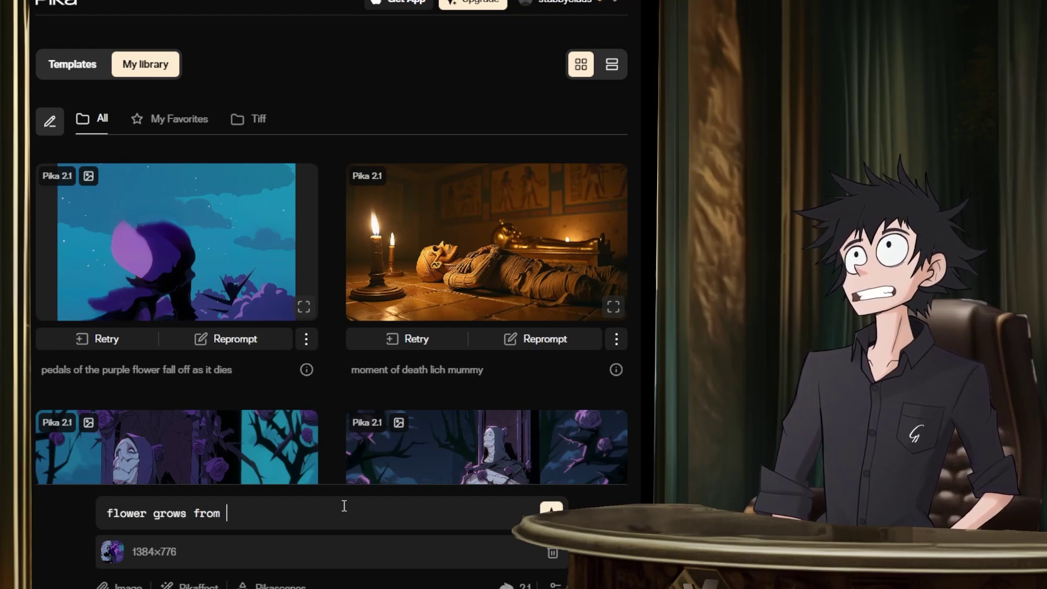
pyautogui.write('the dec')
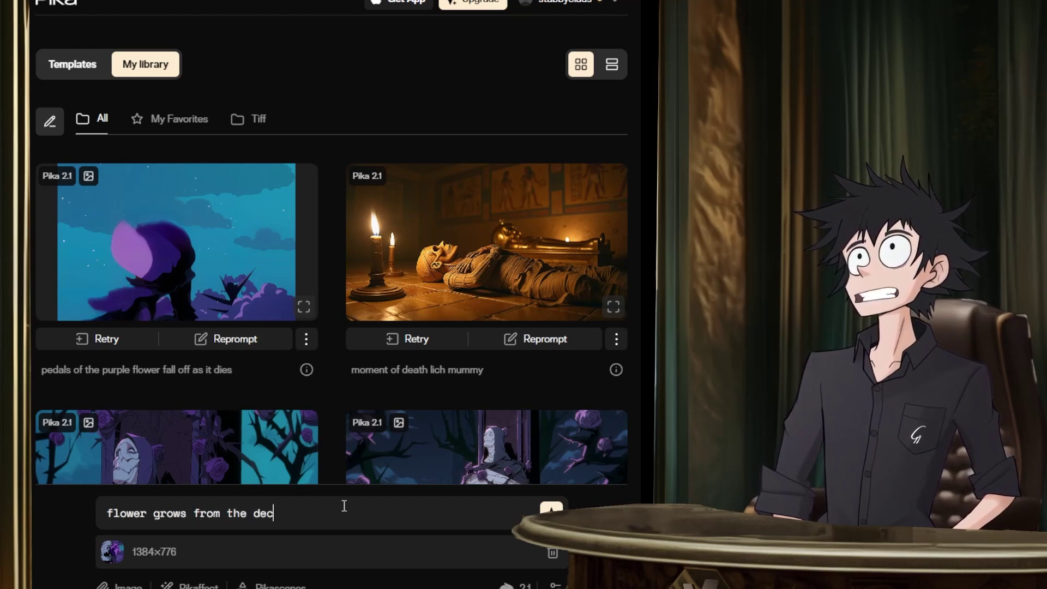
pyautogui.write('ryptid ')
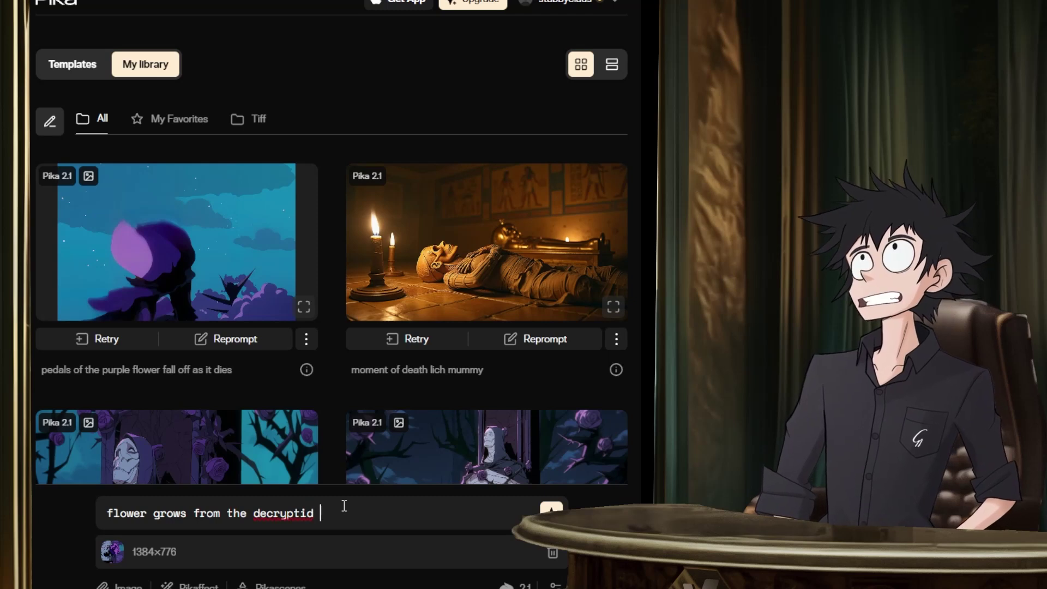
pyautogui.write('mouth')
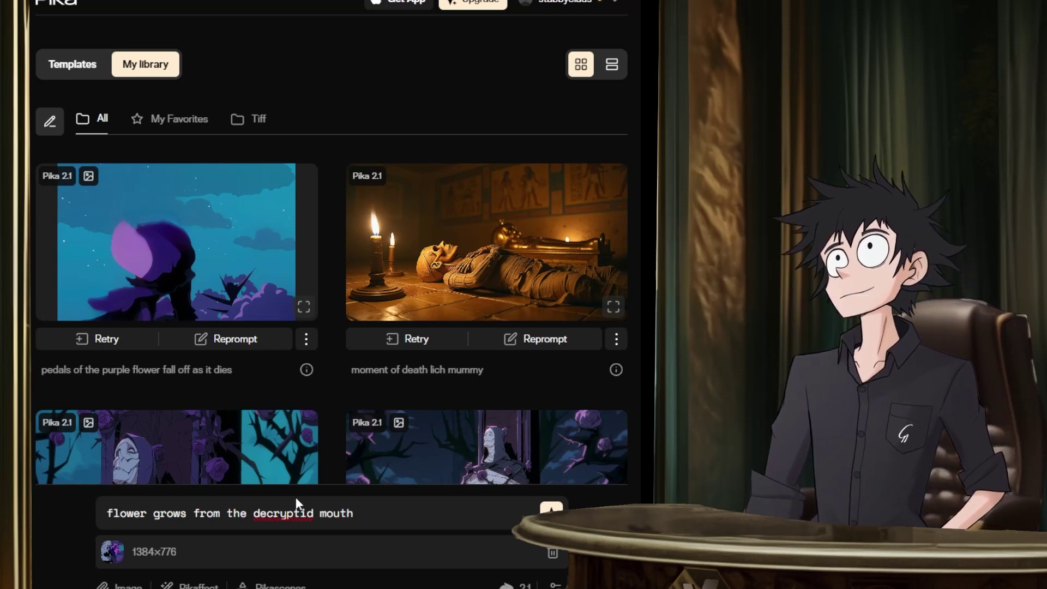
# Replace "decryptid" with "mummy's" in the prompt and generate the clip.
pyautogui.doubleClick(298, 510)
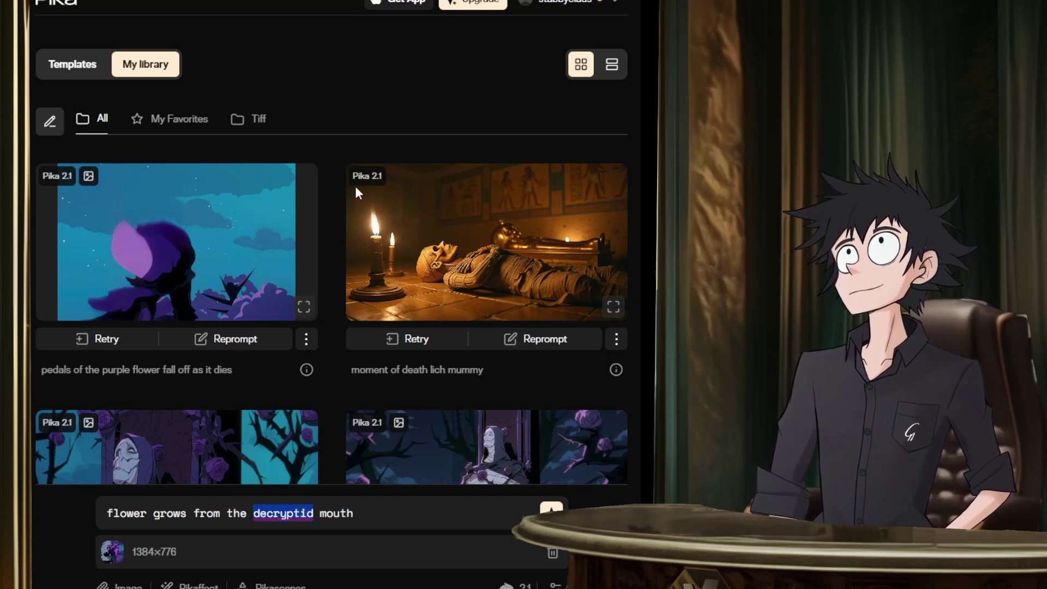
pyautogui.moveTo(314, 515); pyautogui.dragTo(254, 521)
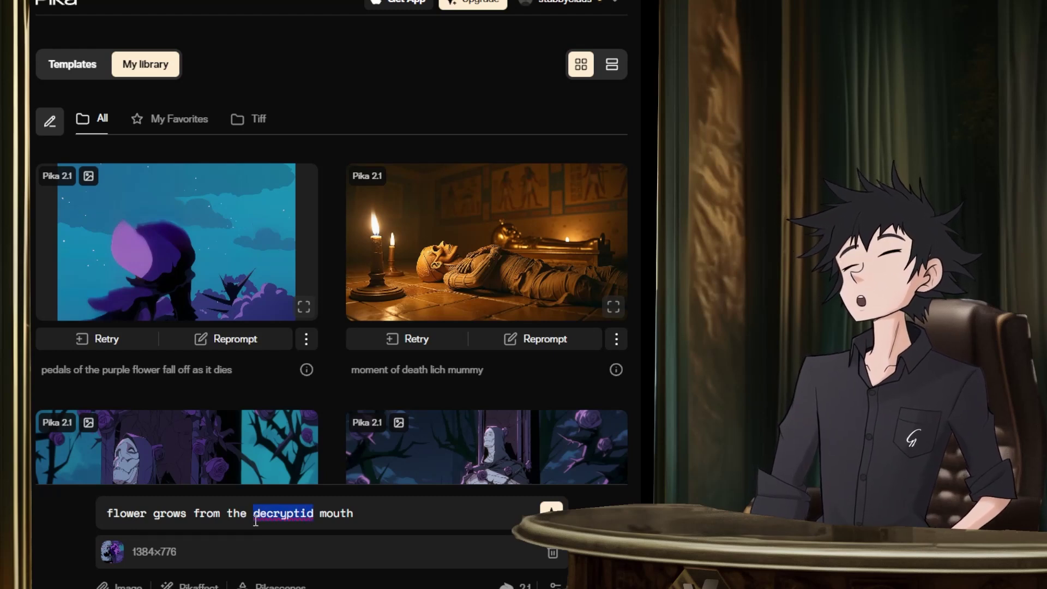
pyautogui.write("mummy's")
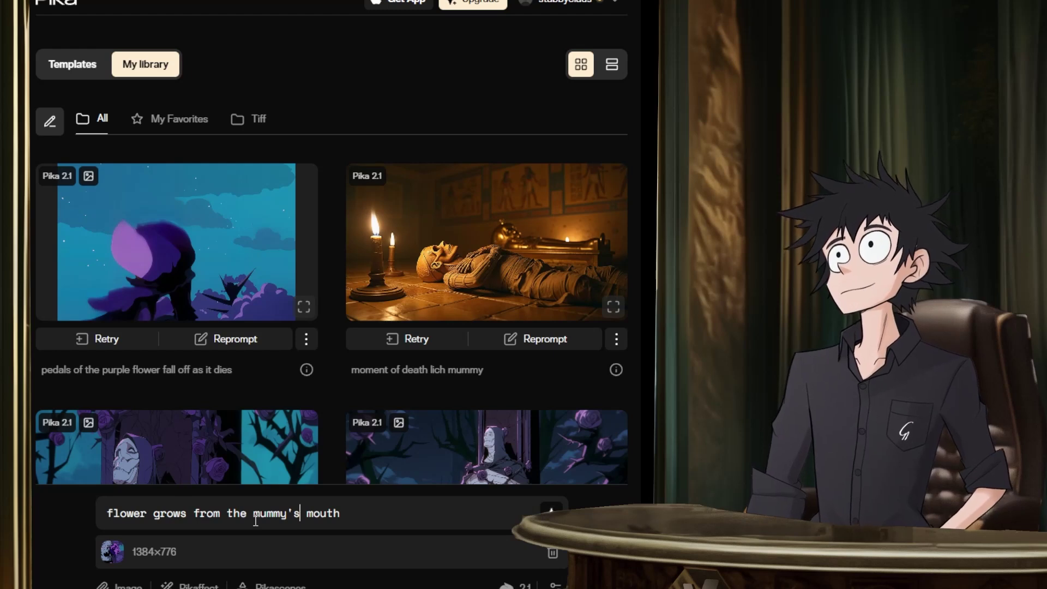
pyautogui.press('Return')
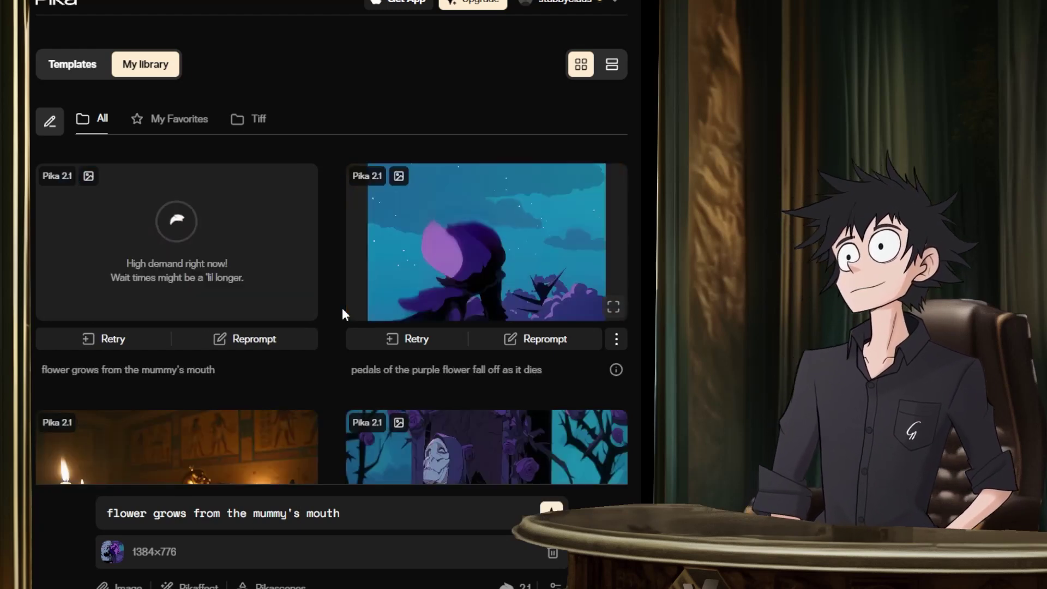
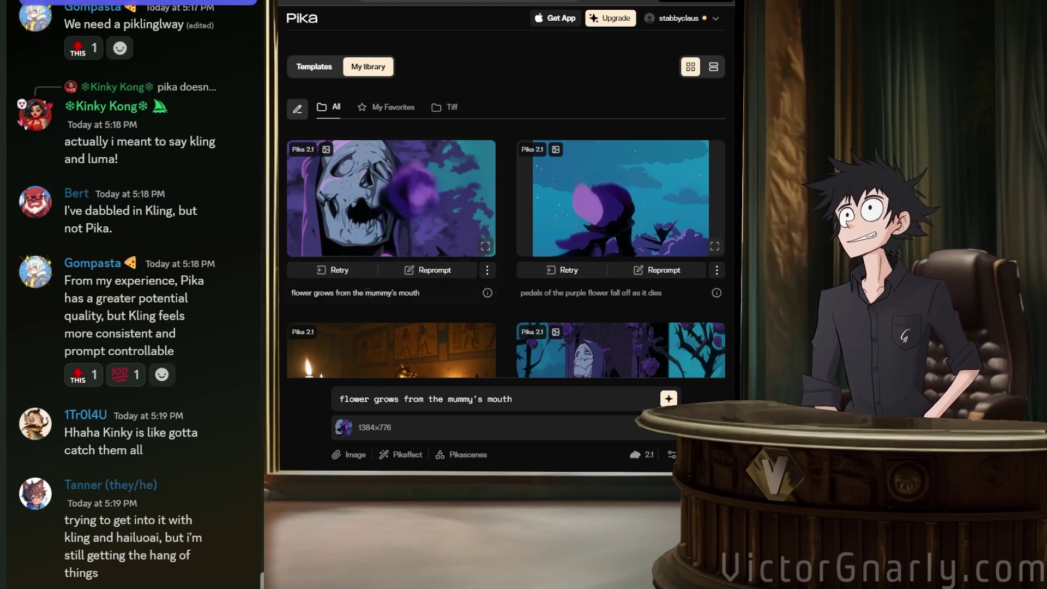
# Preview the clip made from the skull-with-rose image and retry it with the same prompt.
pyautogui.moveTo(391, 198)
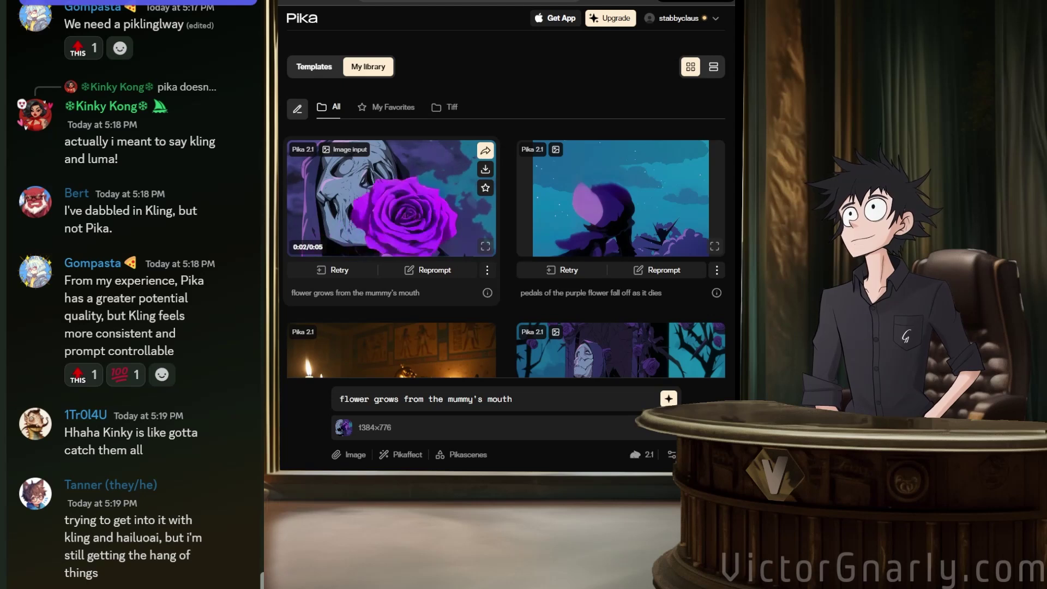
pyautogui.click(340, 271)
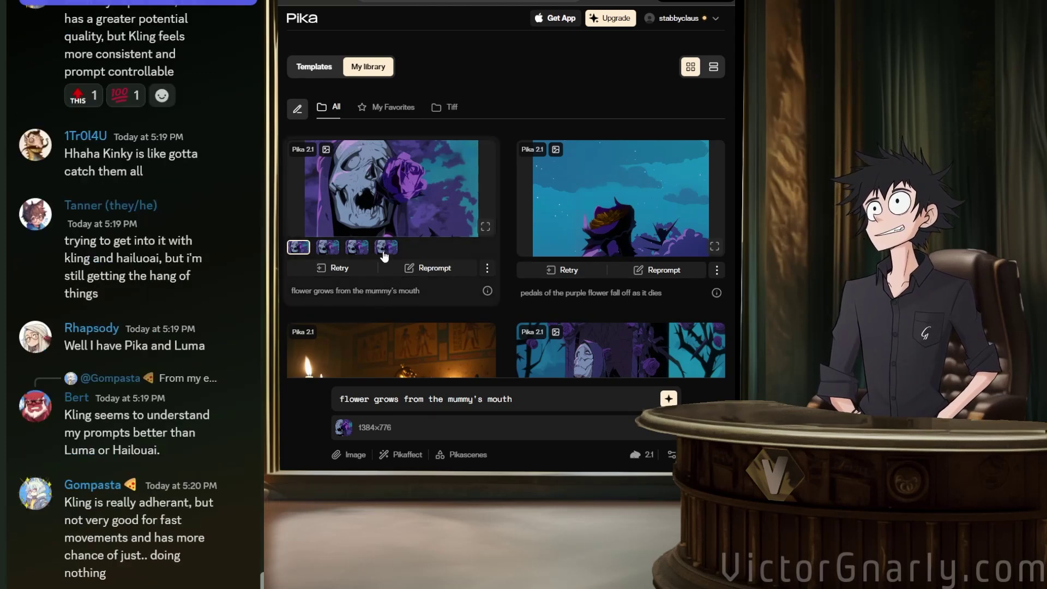
# Play the first variation of the mummy's mouth flower clip enlarged and highlight "hailuoai" in the chat.
pyautogui.click(486, 226)
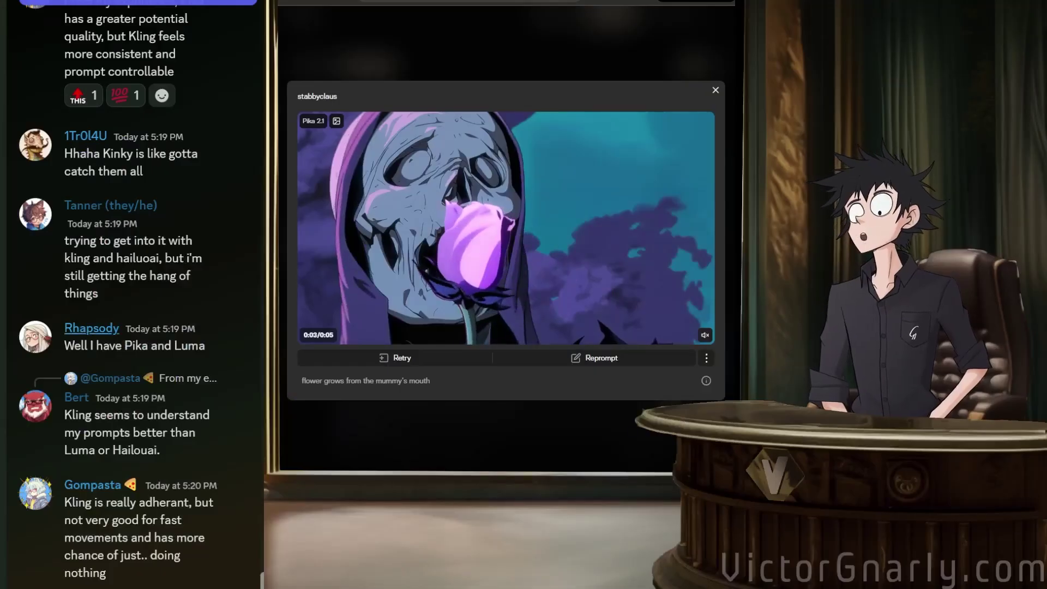
pyautogui.scroll(3, 131, 294)
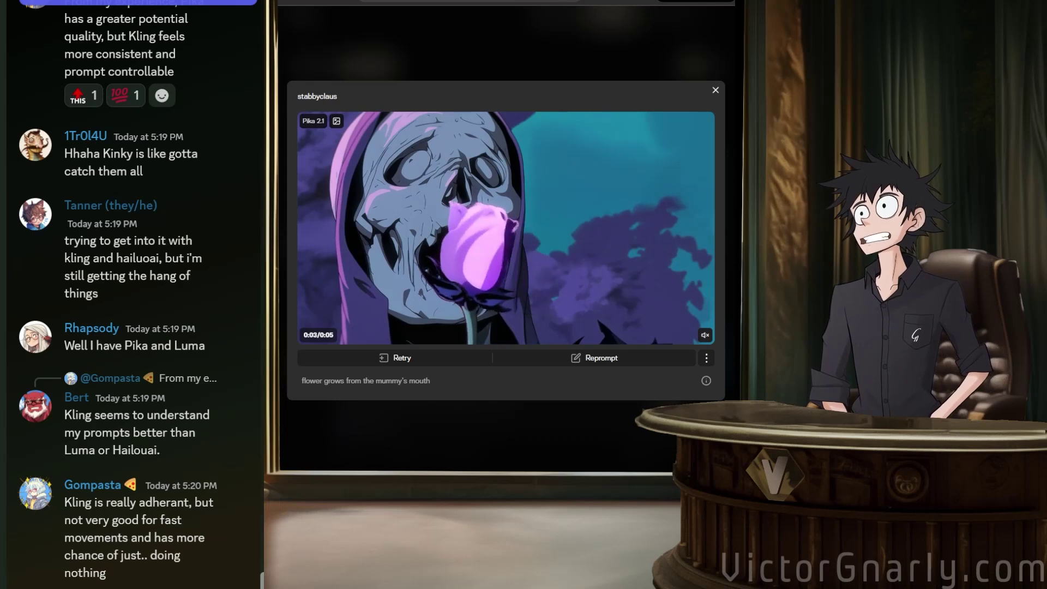
pyautogui.moveTo(116, 259); pyautogui.dragTo(160, 261)
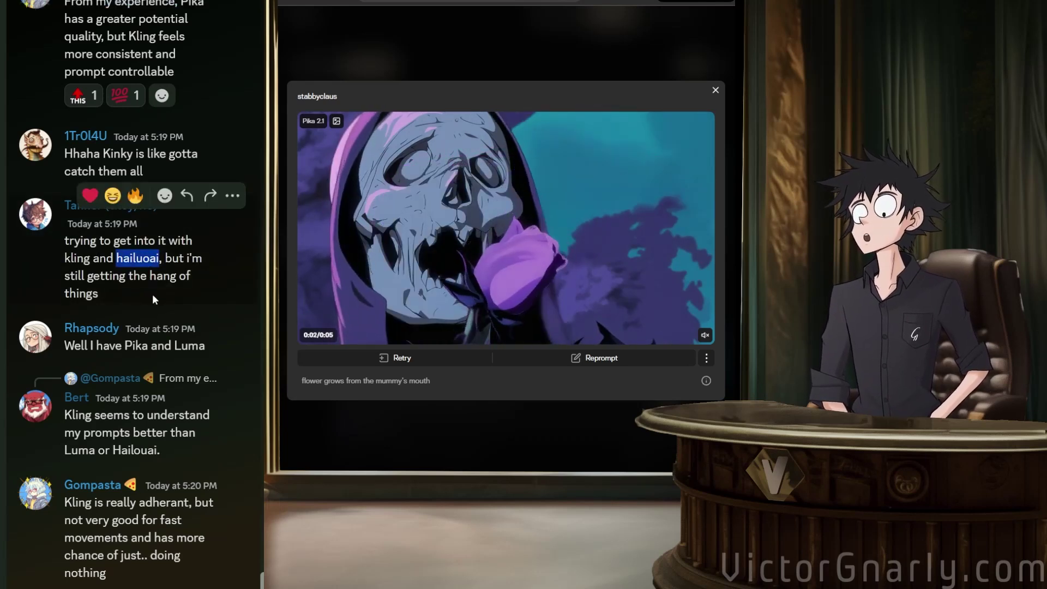
pyautogui.click(157, 285)
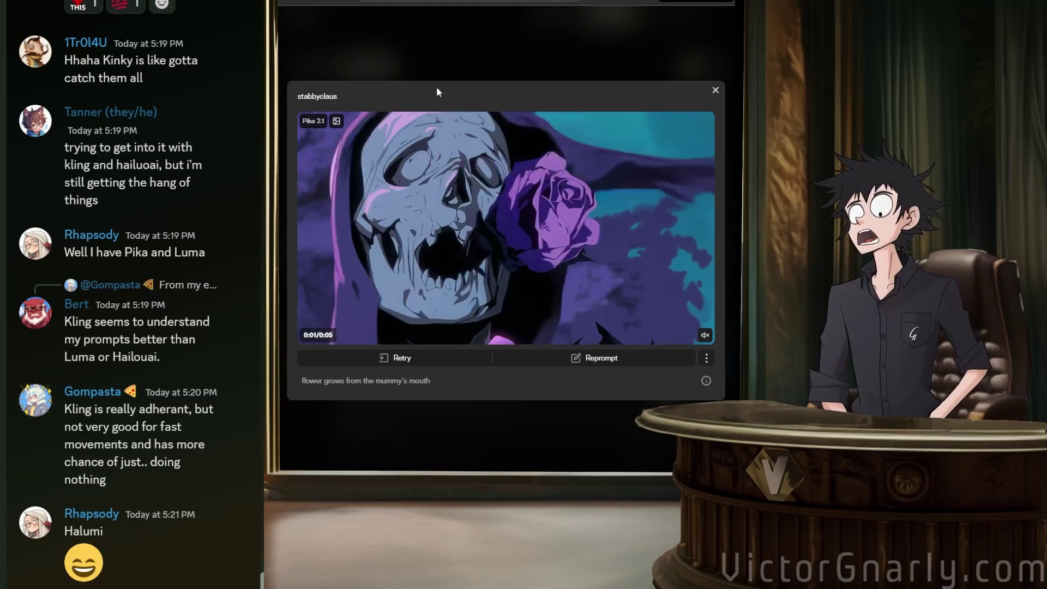
pyautogui.click(401, 59)
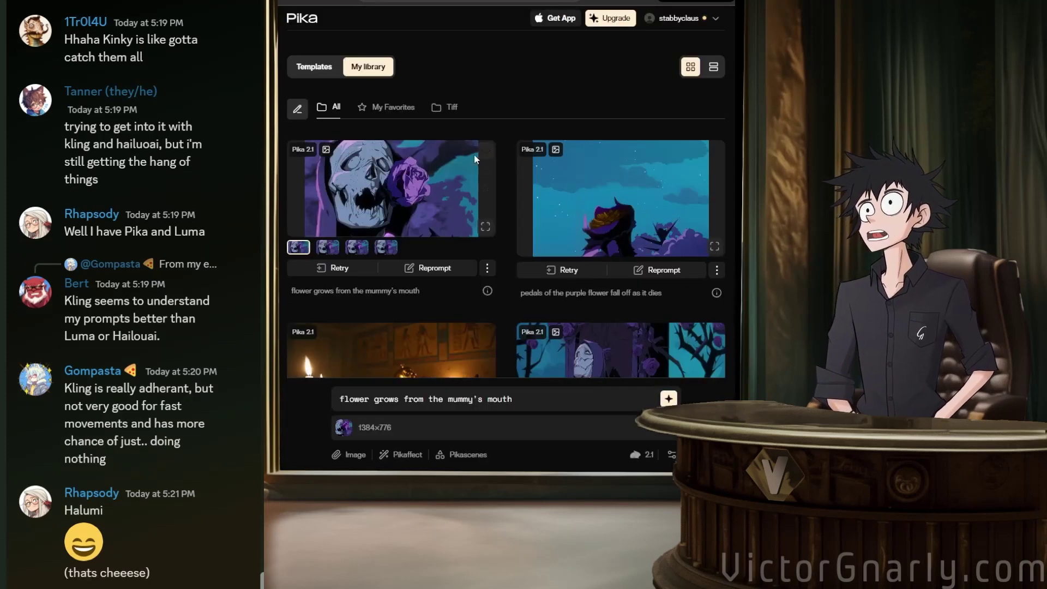
# Play further variations of the mummy's mouth flower clip enlarged, including the third one.
pyautogui.click(486, 225)
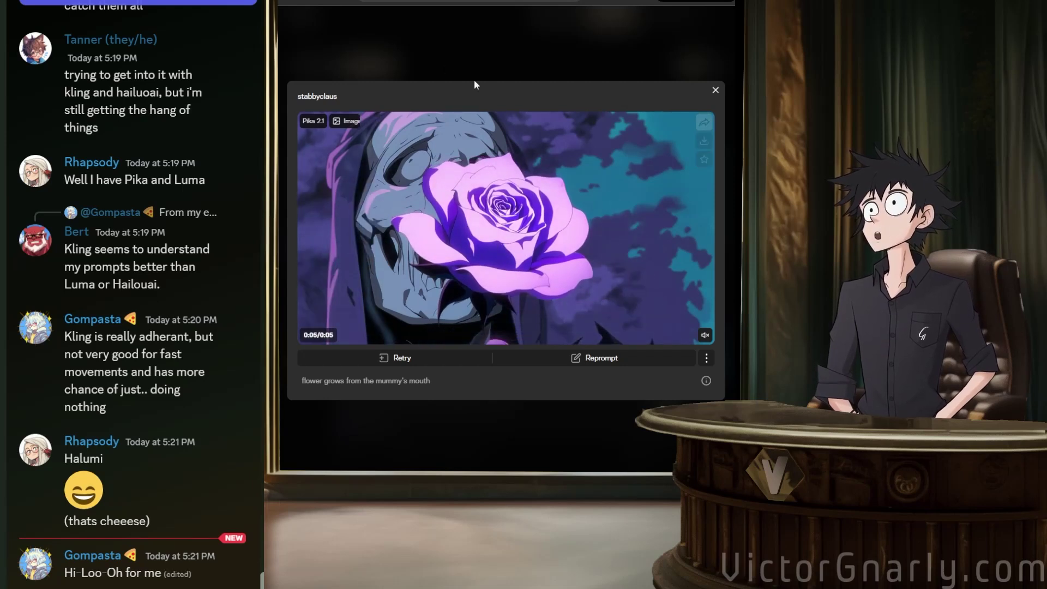
pyautogui.click(462, 52)
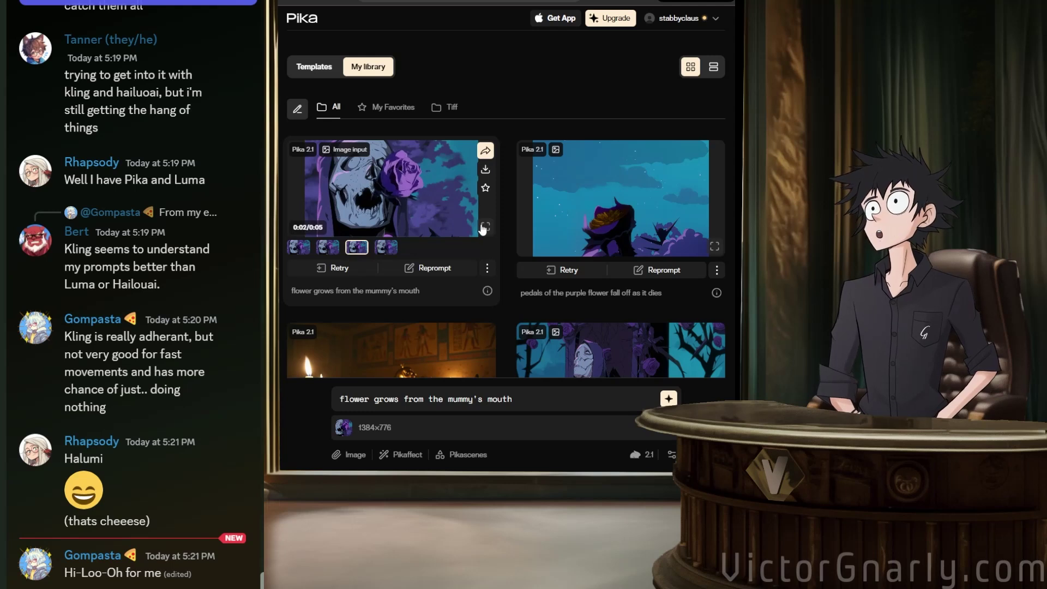
pyautogui.click(480, 226)
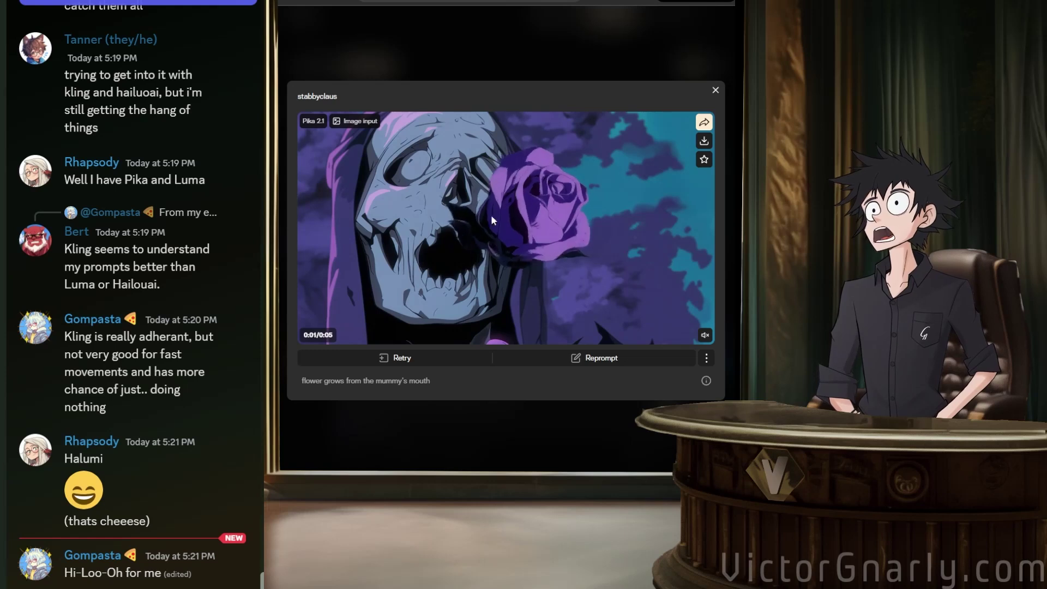
pyautogui.click(464, 78)
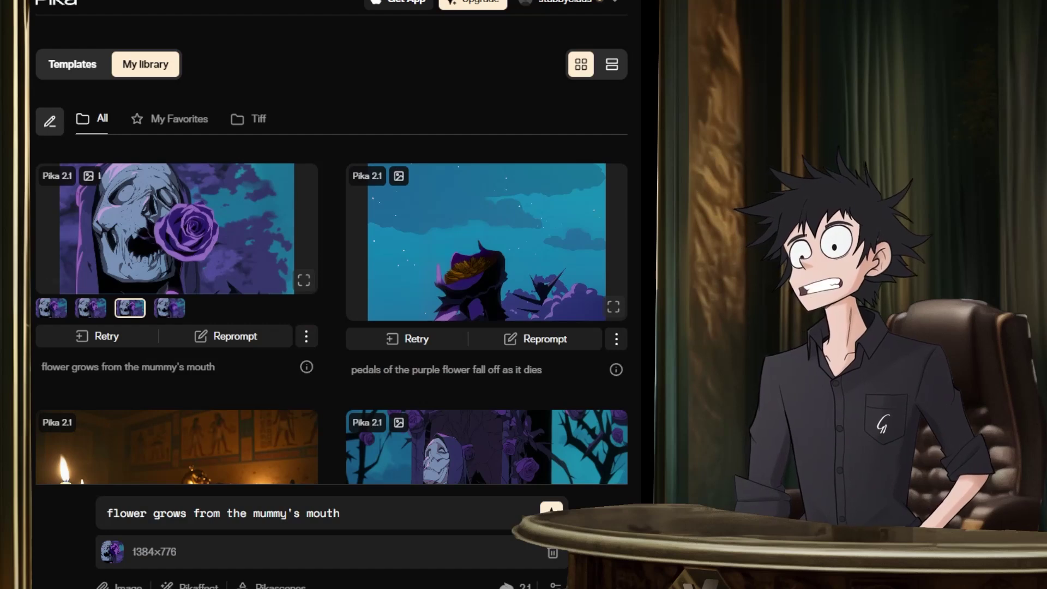
# Reprompt the third variation of the skull-with-rose clip and start its replacement prompt with "flower".
pyautogui.moveTo(378, 290)
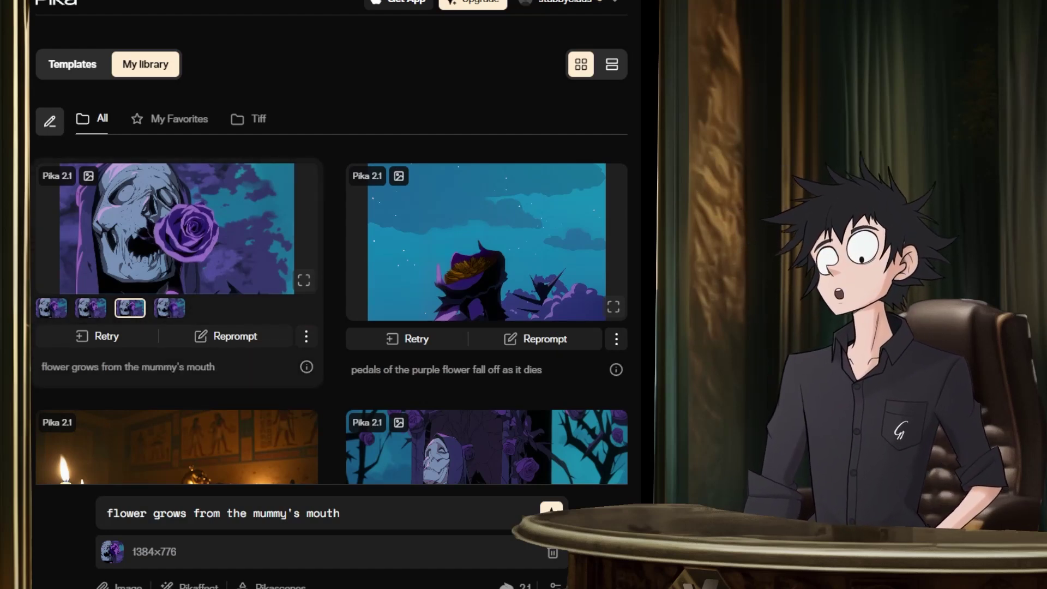
pyautogui.moveTo(164, 366)
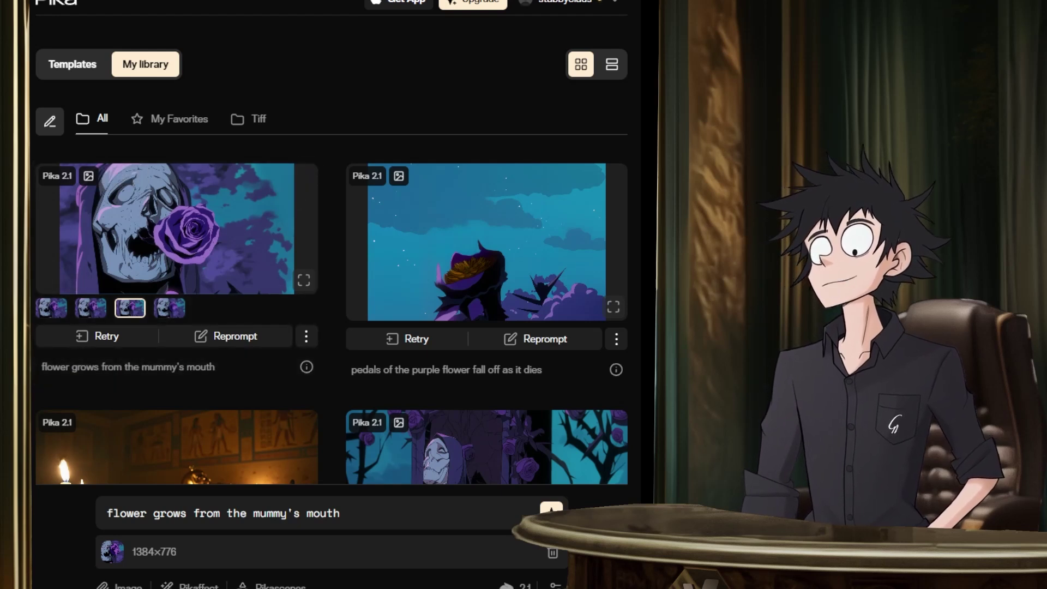
pyautogui.moveTo(177, 229)
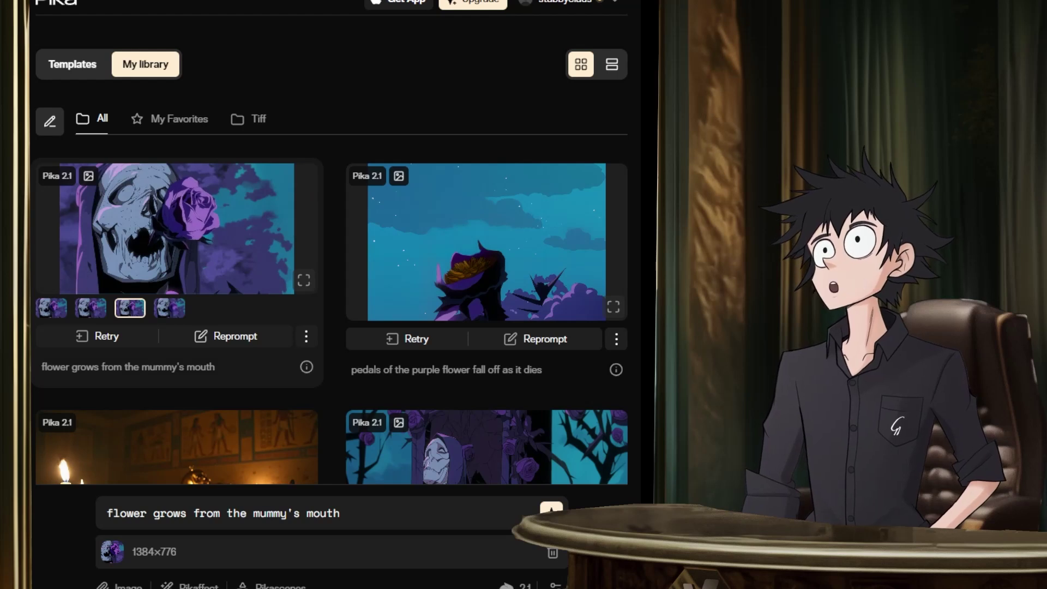
pyautogui.click(225, 336)
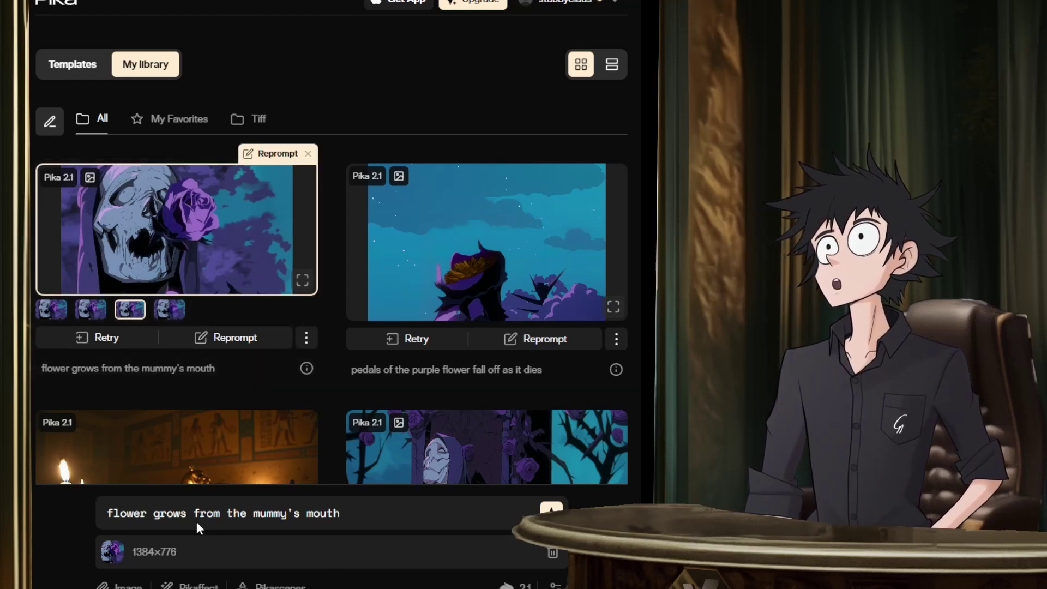
pyautogui.click(147, 515)
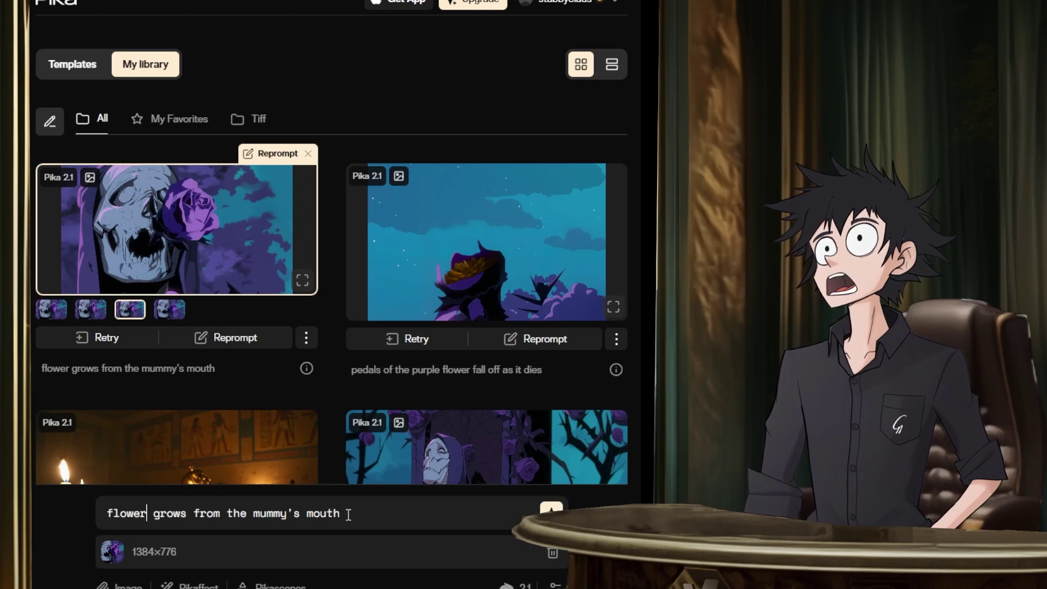
pyautogui.moveTo(348, 514); pyautogui.dragTo(139, 509)
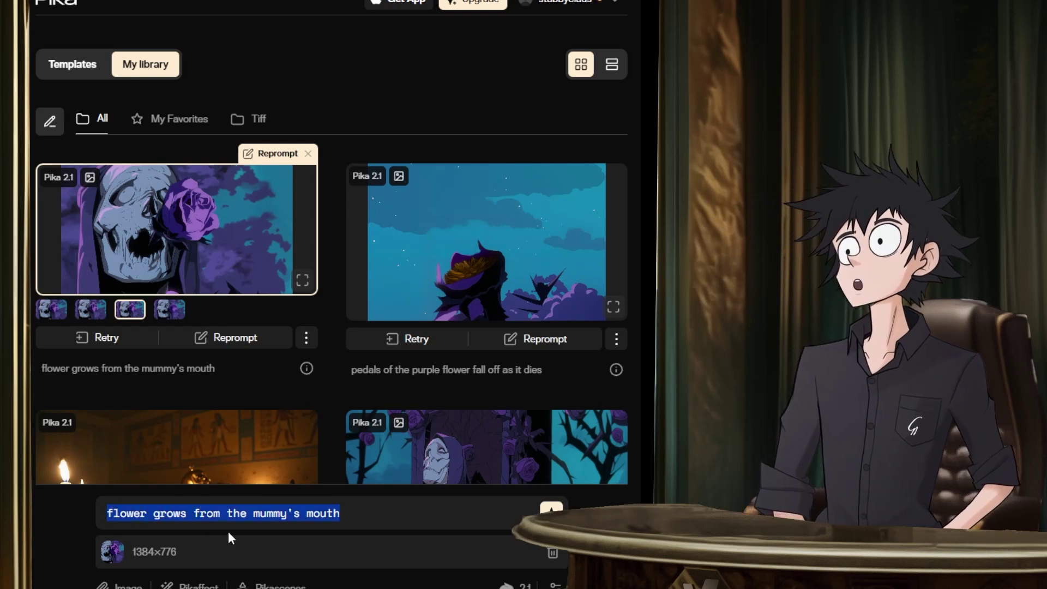
pyautogui.write('flower')
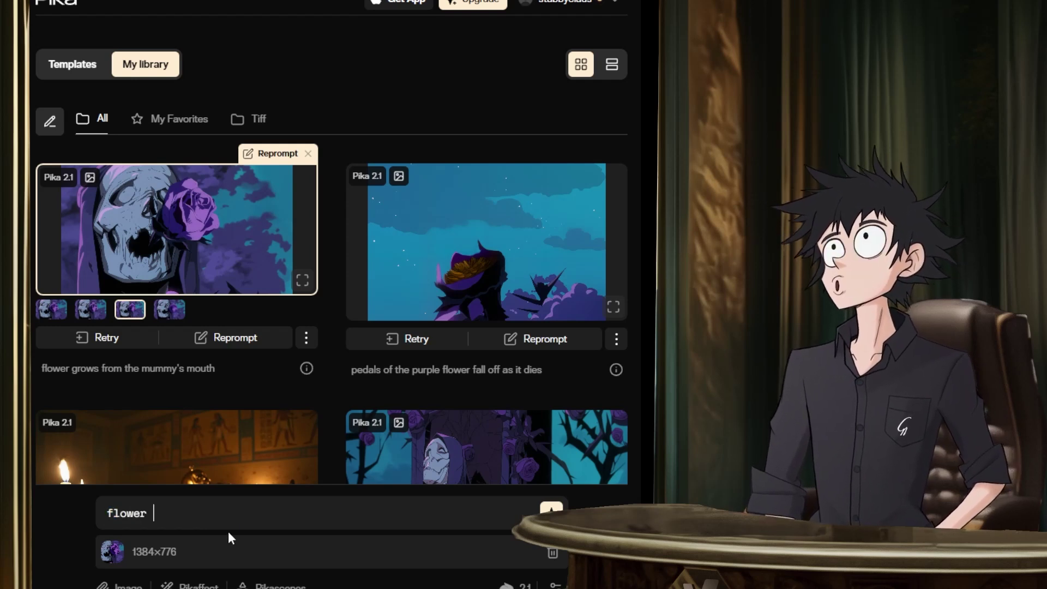
# Generate a new video from the mummy-and-rose image with the prompt "flower recedes into the mouth of the mummy".
pyautogui.write(' r')
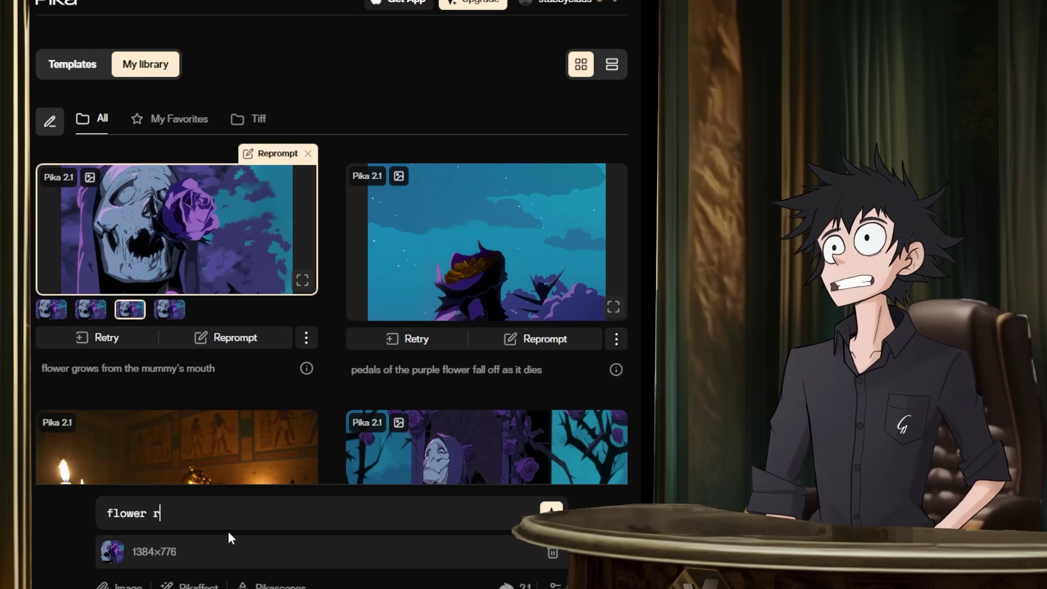
pyautogui.write('esceeds into')
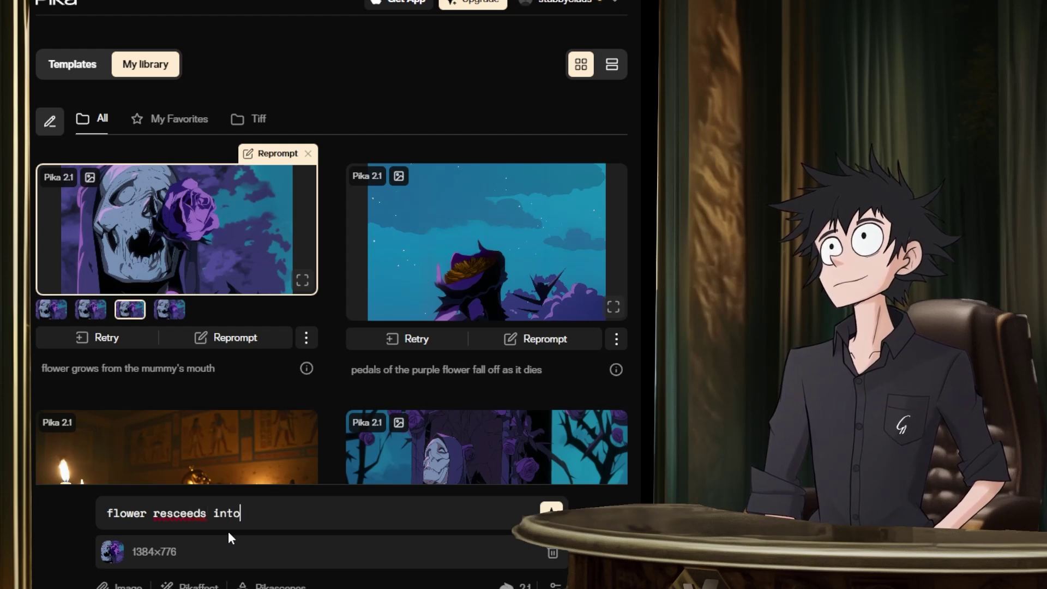
pyautogui.write(' the mouth of the mummy')
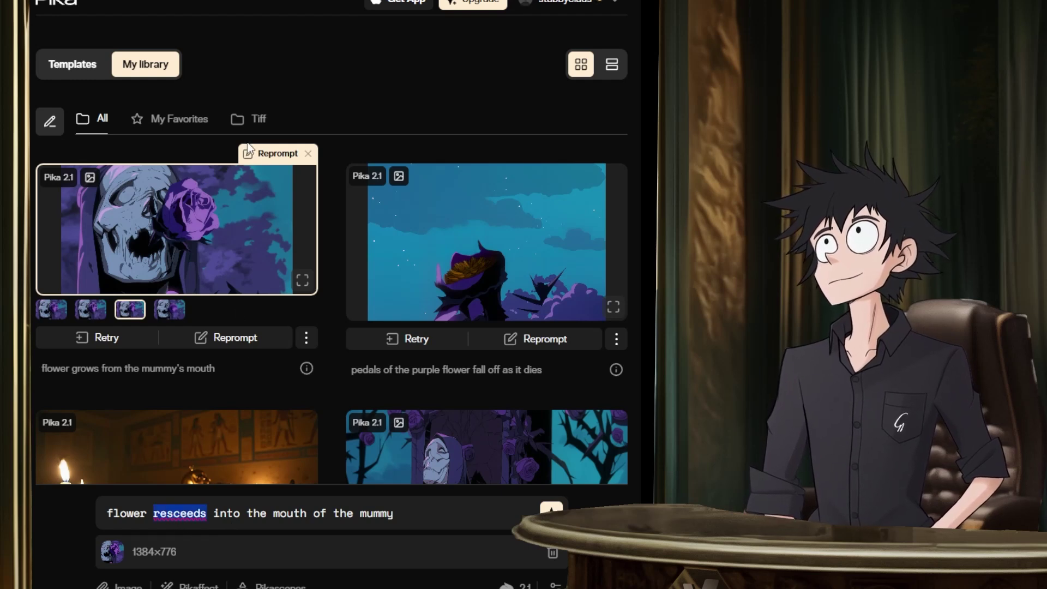
pyautogui.write('recedes')
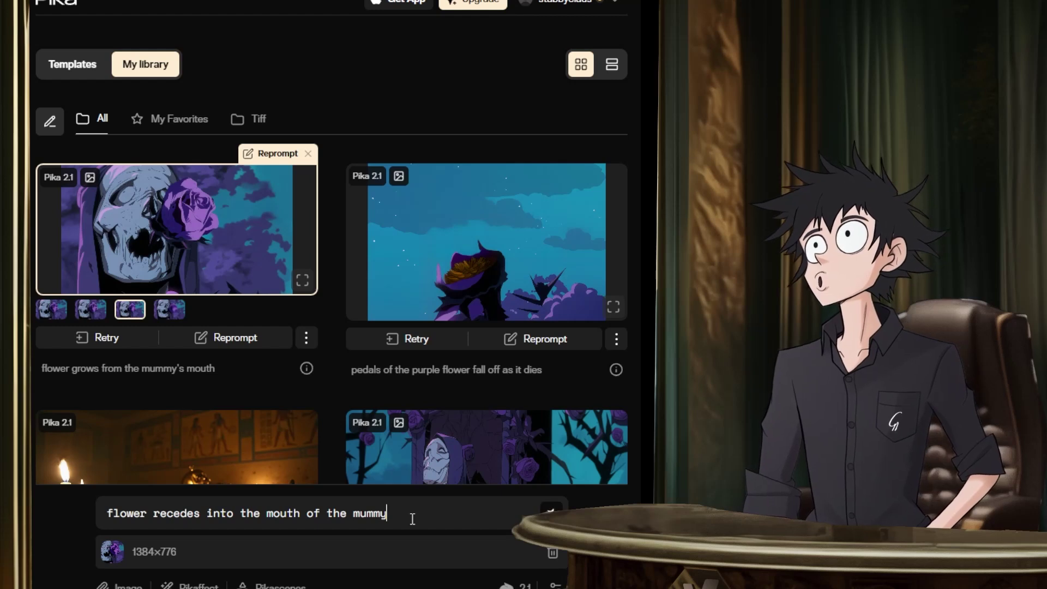
pyautogui.press('Return')
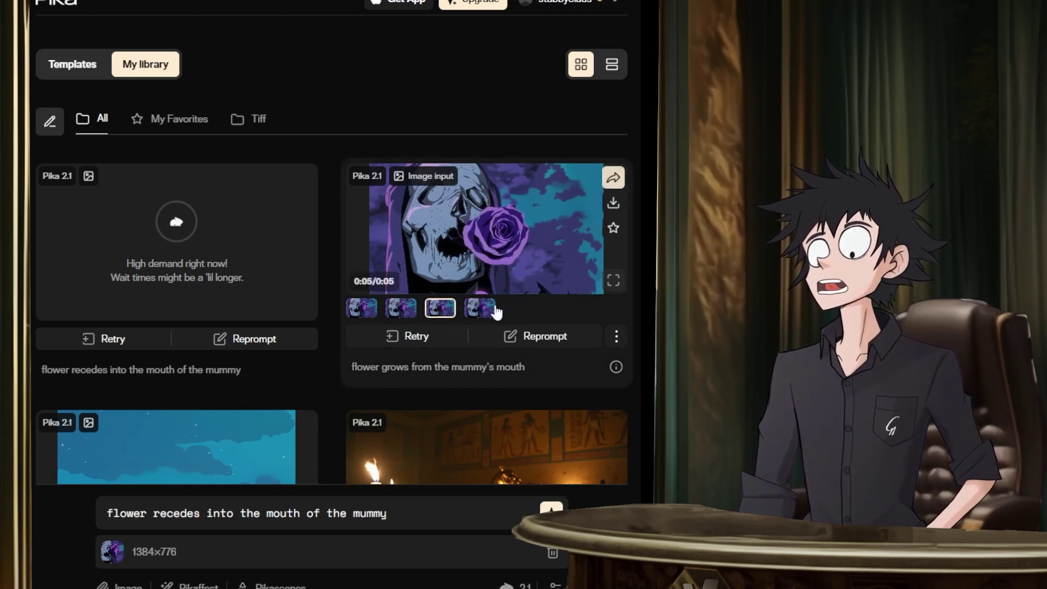
pyautogui.moveTo(521, 366)
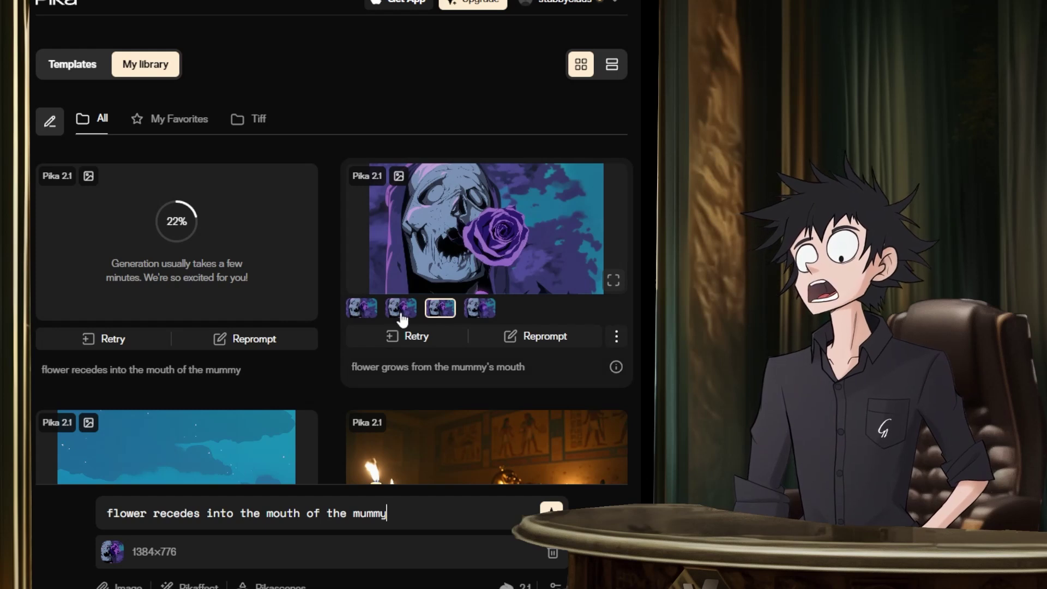
pyautogui.moveTo(479, 367)
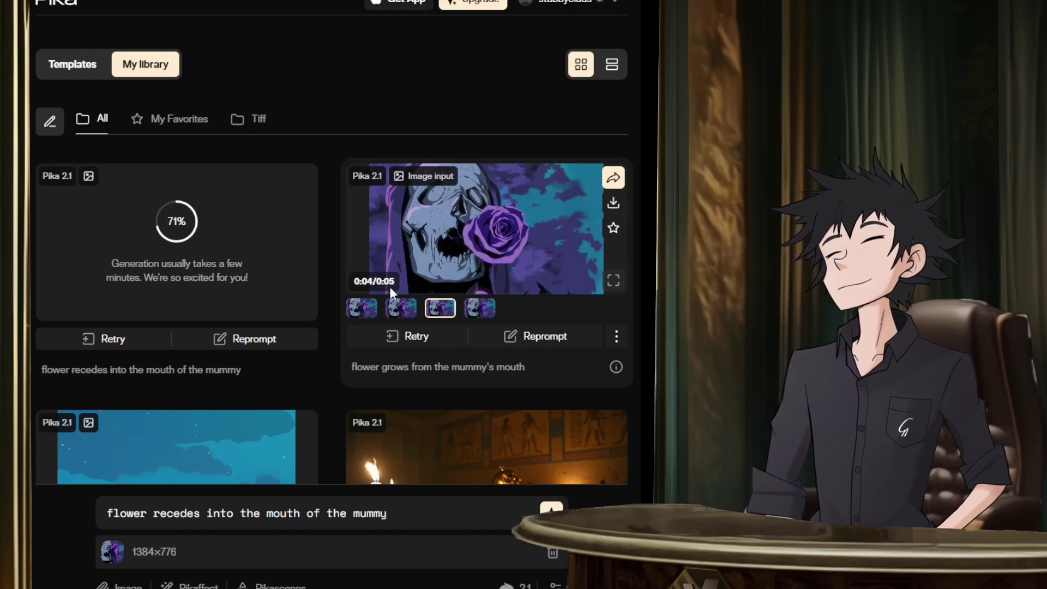
pyautogui.scroll(-1, 304, 255)
pyautogui.scroll(-3, 303, 256)
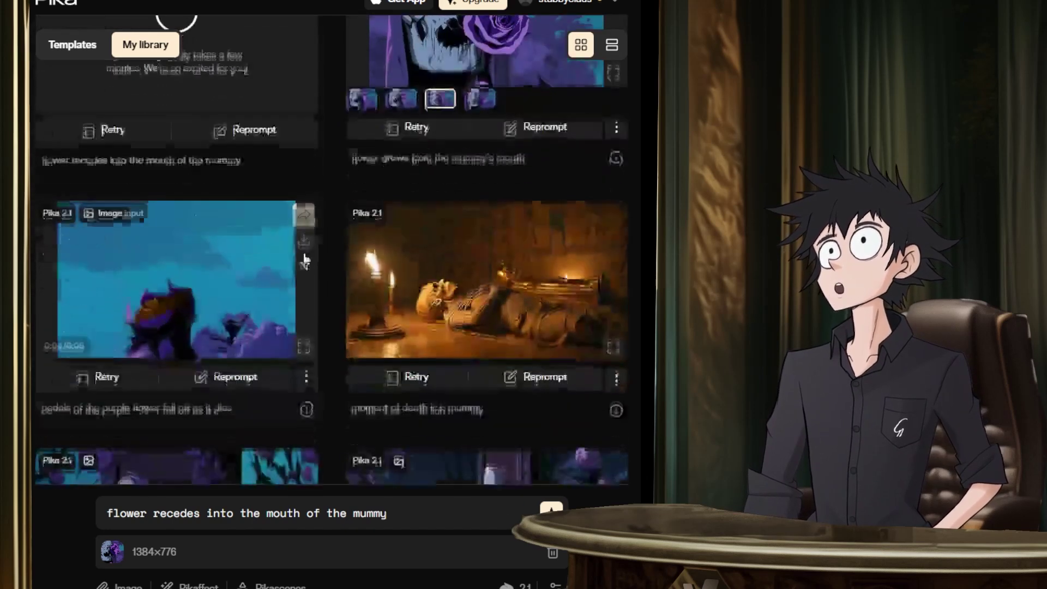
pyautogui.scroll(4, 272, 269)
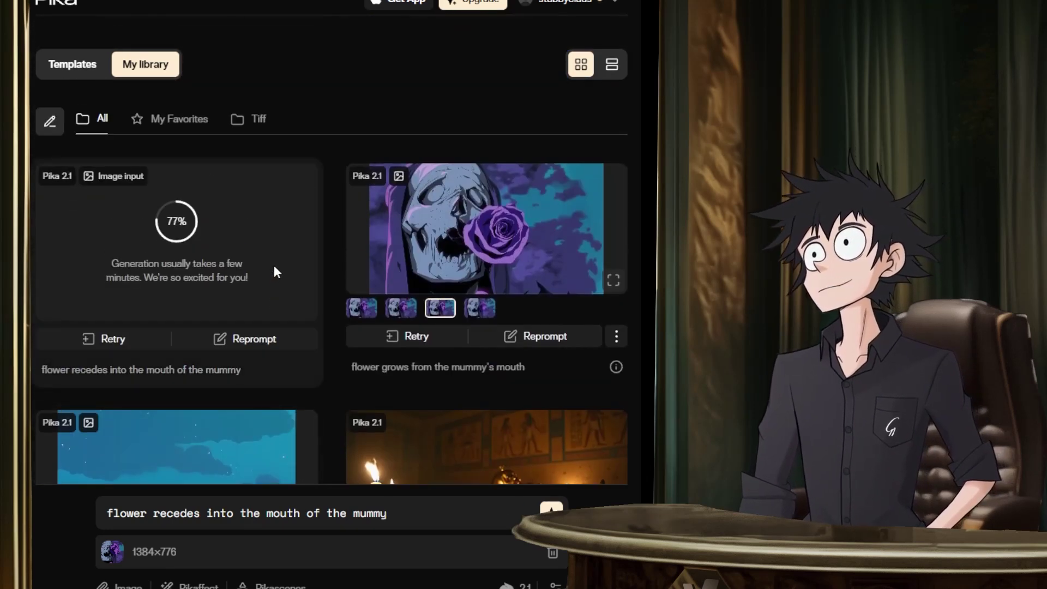
pyautogui.scroll(-4, 289, 267)
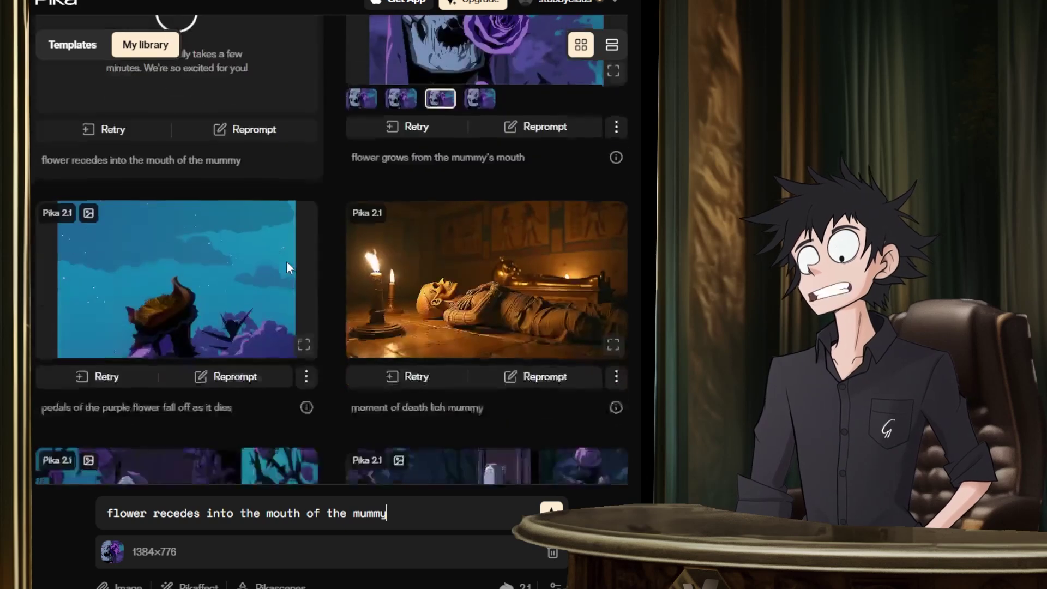
pyautogui.scroll(4, 289, 267)
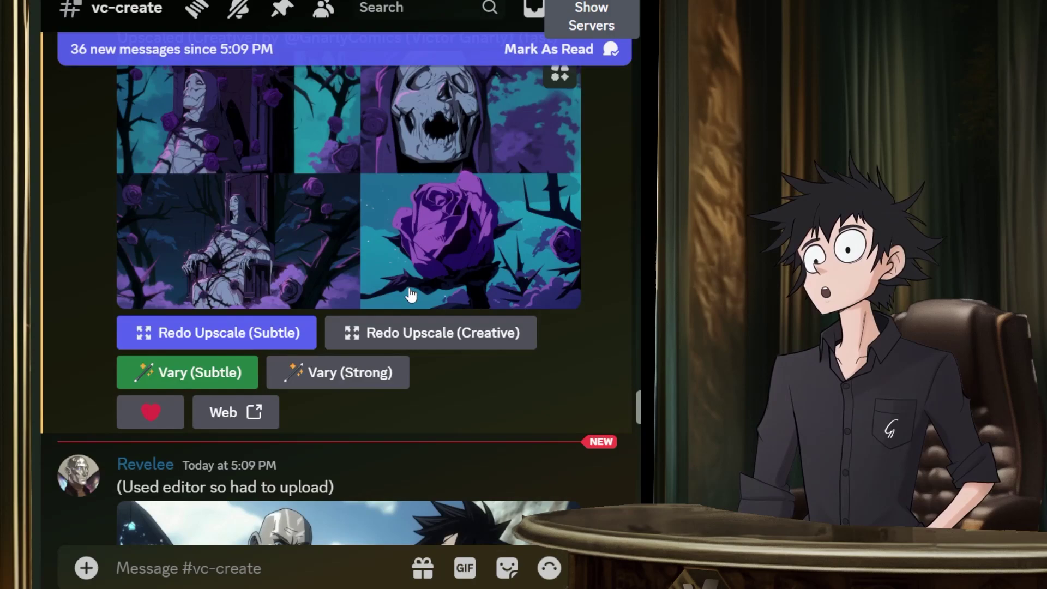
# View the enlarged picture of the winged bald man facing the spiky-haired man in Discord's vc-create channel.
pyautogui.scroll(-15, 409, 285)
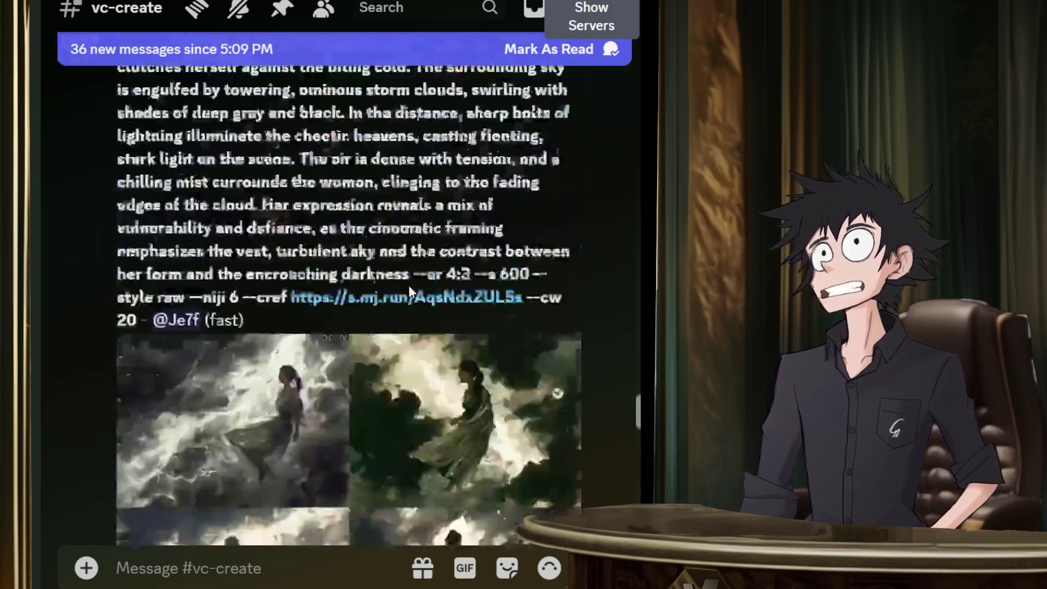
pyautogui.scroll(10, 409, 285)
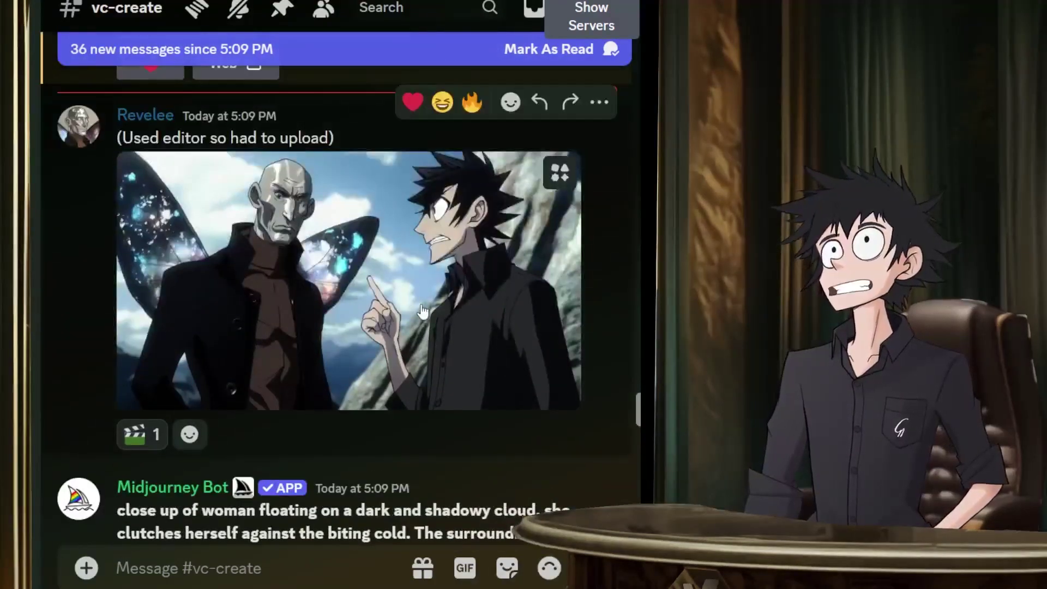
pyautogui.click(428, 325)
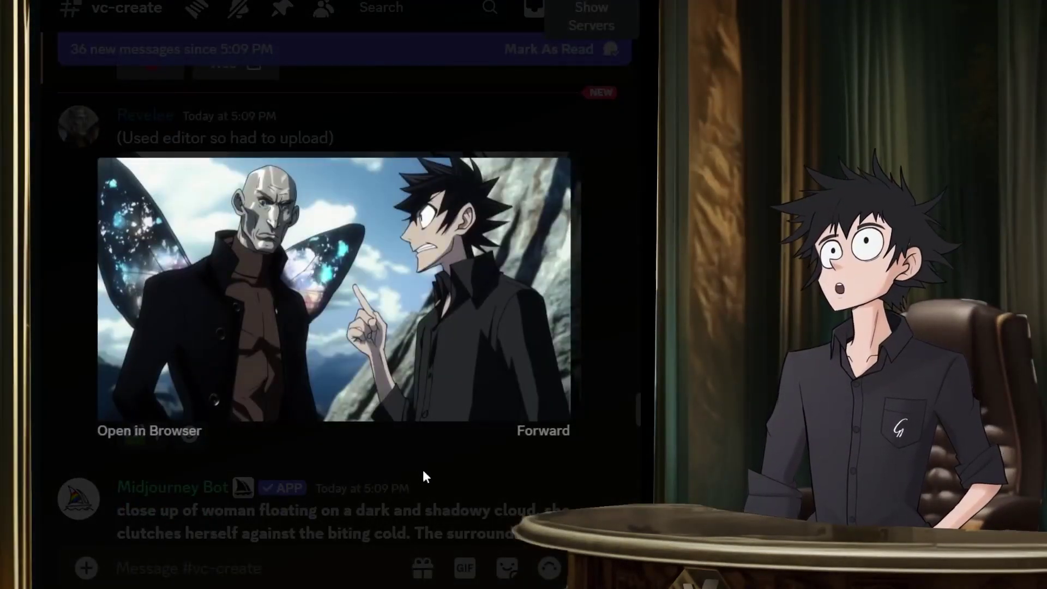
pyautogui.click(425, 466)
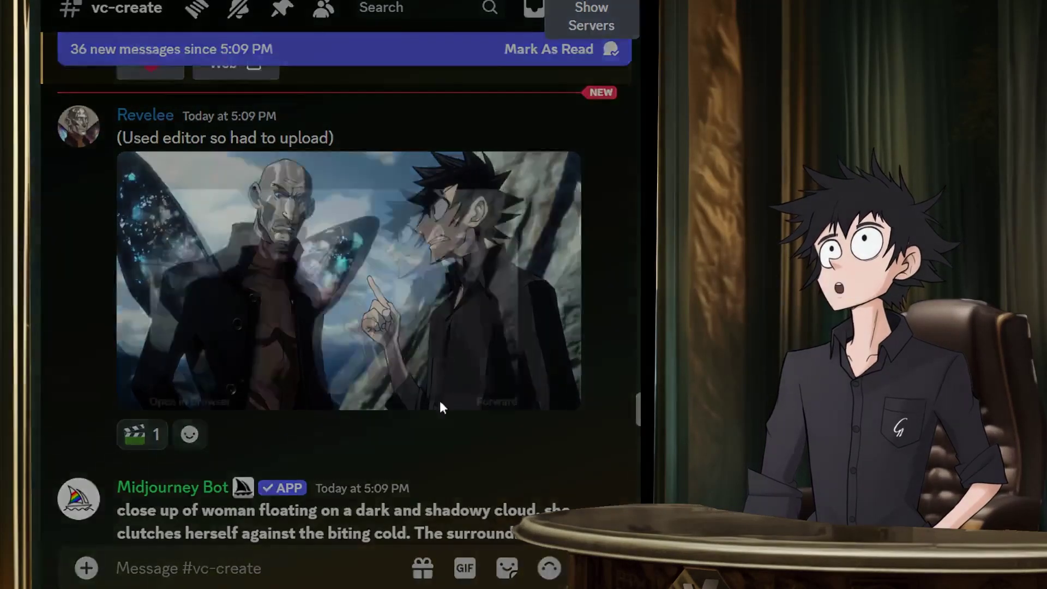
pyautogui.click(439, 403)
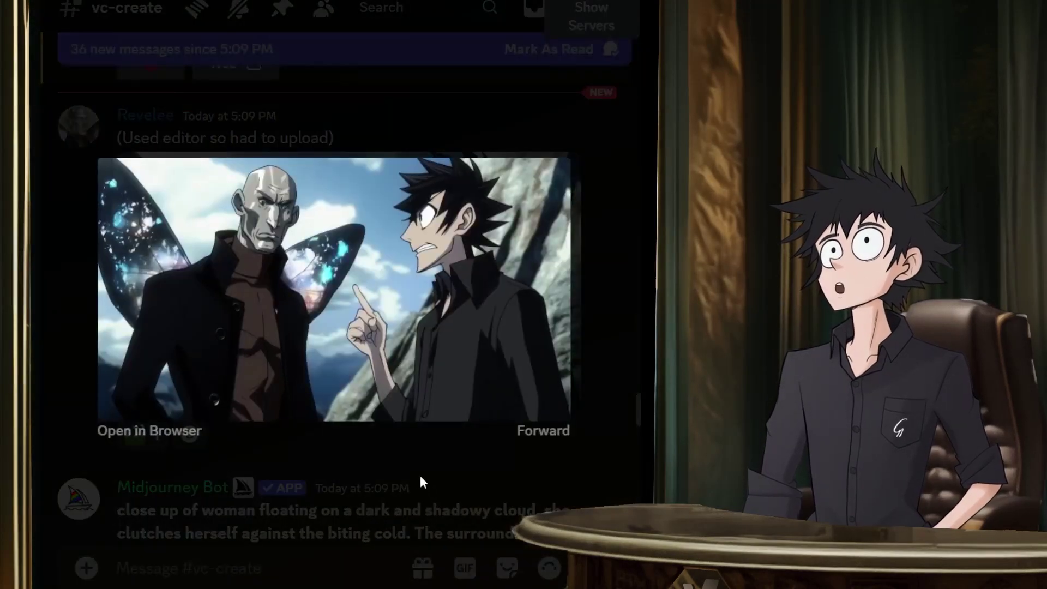
pyautogui.click(421, 477)
# View the enlarged picture of the horned demon seen from behind, facing the mummy on the throne, and close it.
pyautogui.scroll(-15, 332, 259)
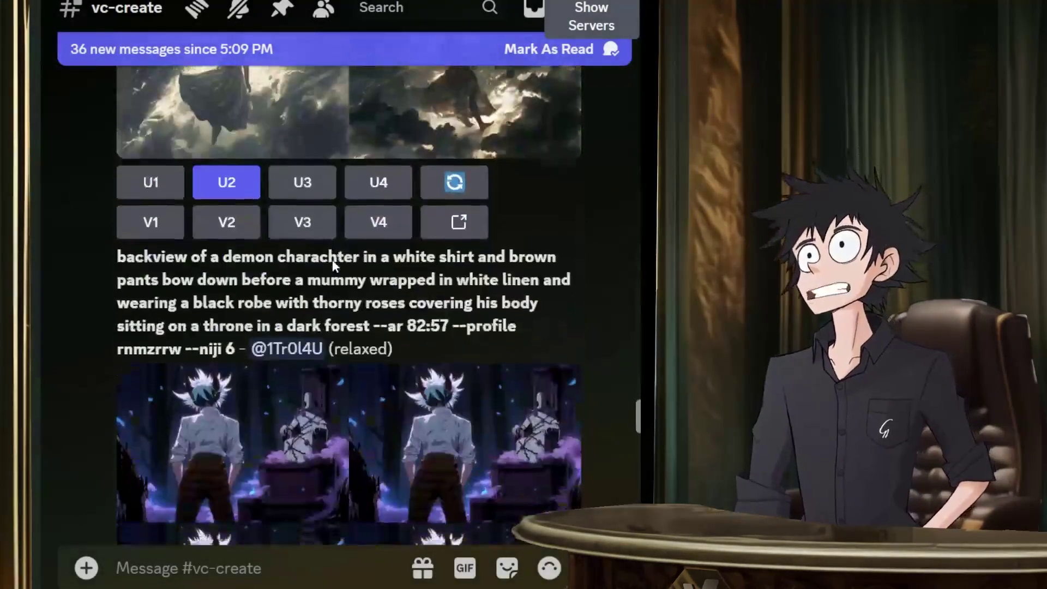
pyautogui.scroll(-15, 332, 260)
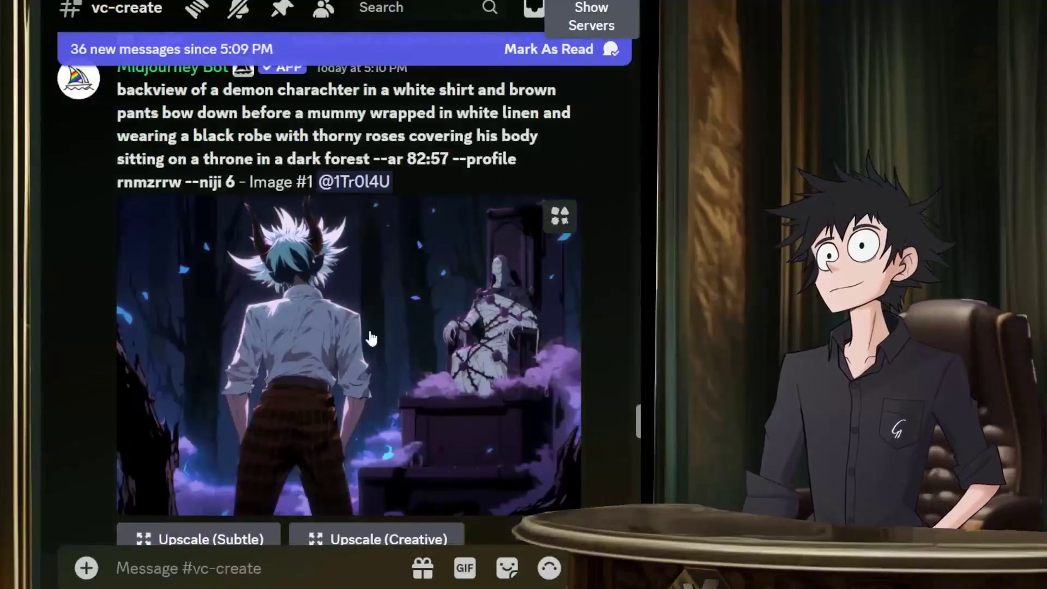
pyautogui.click(457, 397)
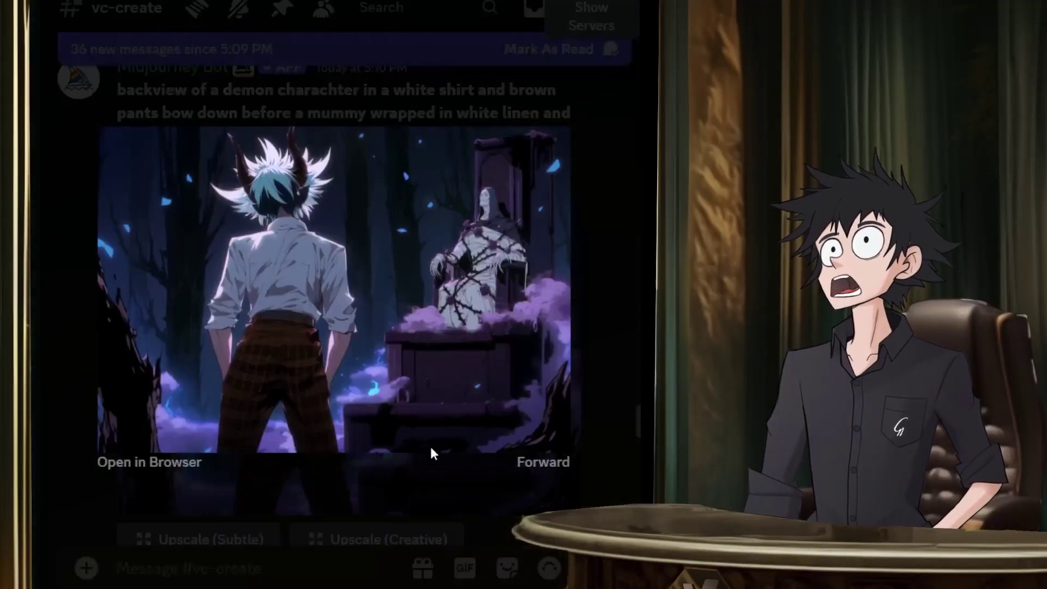
pyautogui.click(432, 488)
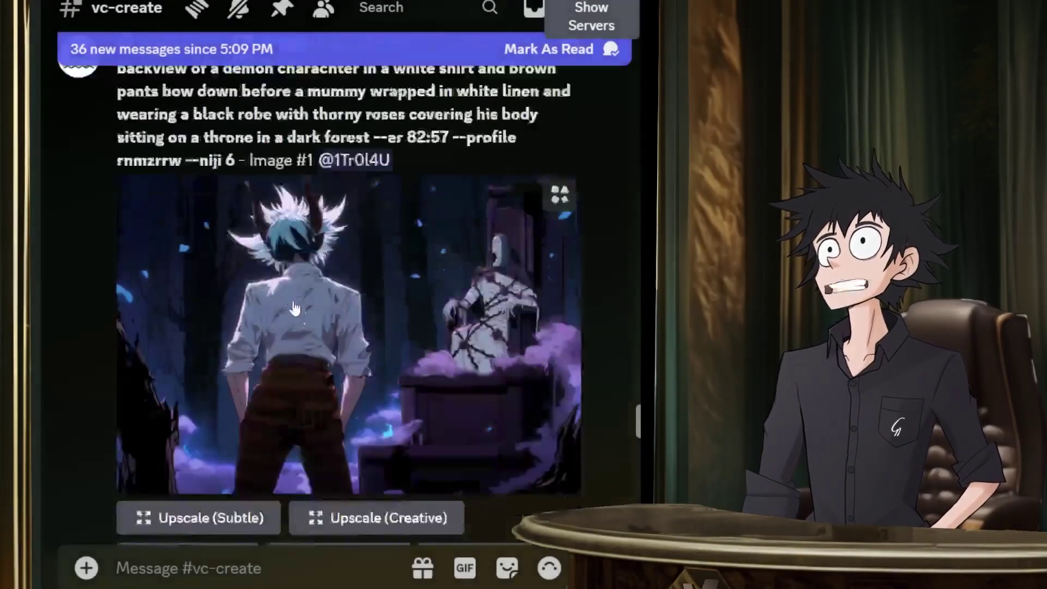
# Browse the newer vc-create posts as far as the two video clips of the demon before the mummy's throne.
pyautogui.scroll(-10, 335, 332)
pyautogui.scroll(-6, 336, 328)
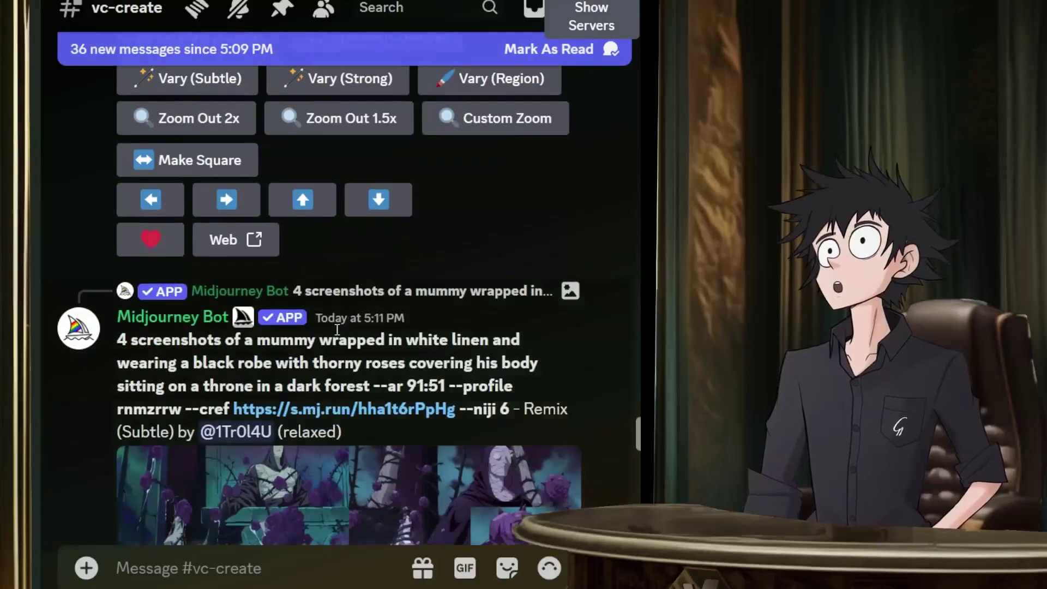
pyautogui.scroll(-15, 338, 327)
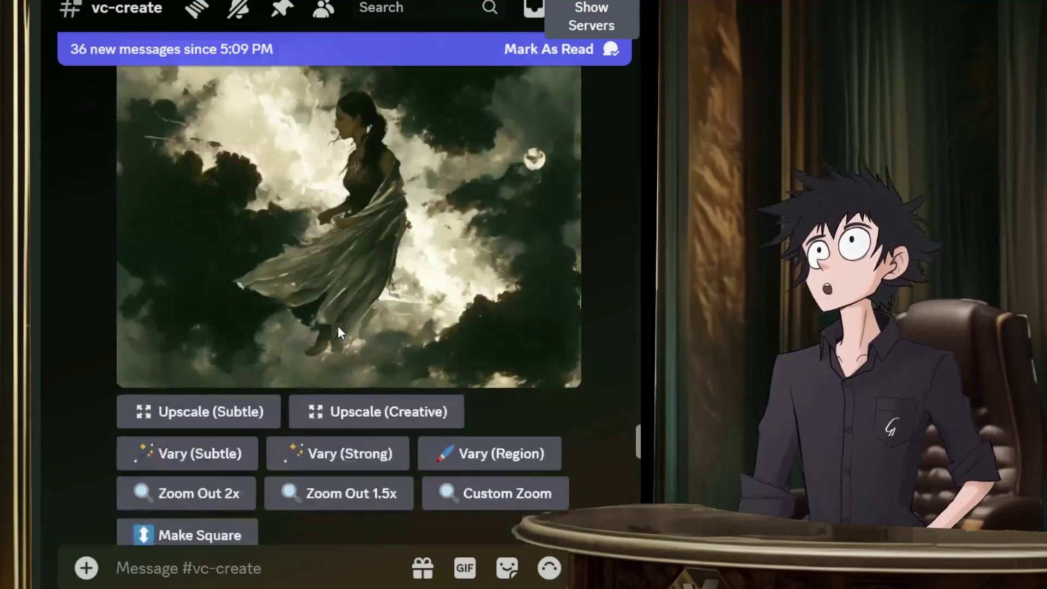
pyautogui.scroll(-10, 345, 322)
pyautogui.scroll(10, 345, 323)
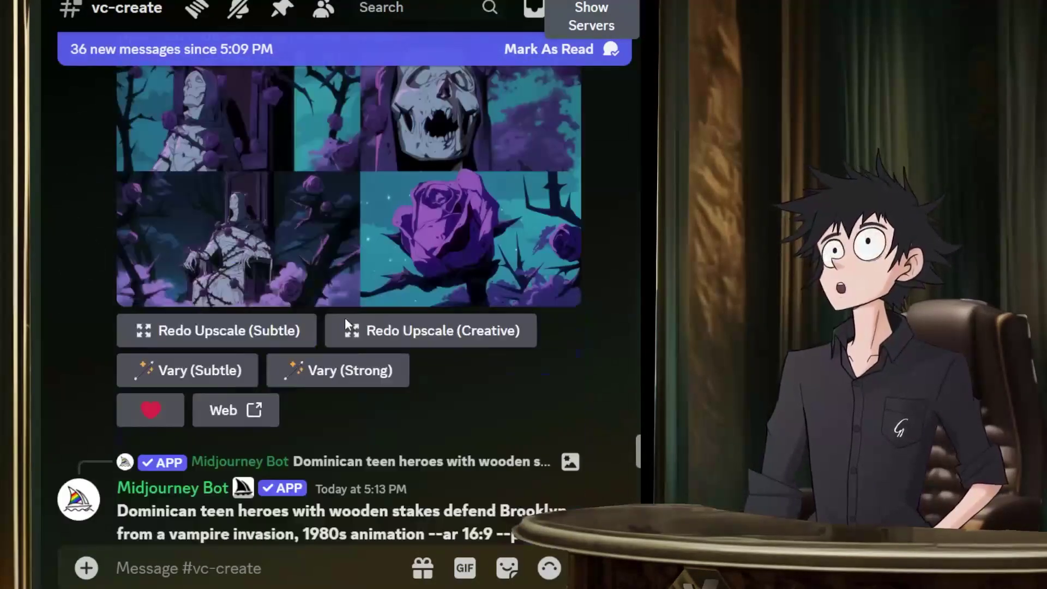
pyautogui.scroll(-13, 345, 323)
pyautogui.scroll(-5, 345, 321)
pyautogui.scroll(9, 345, 323)
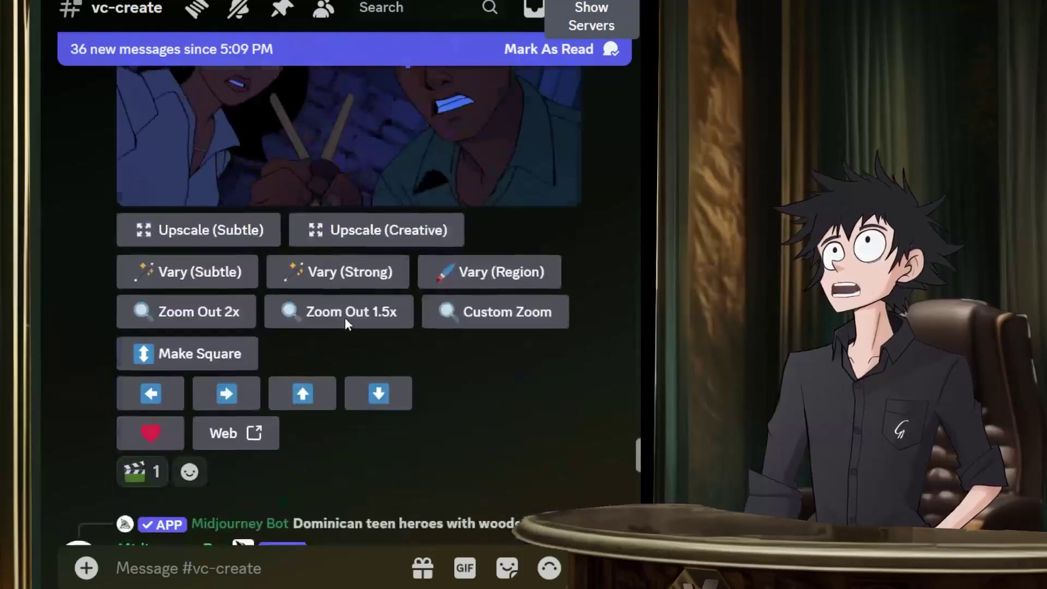
pyautogui.scroll(-7, 399, 349)
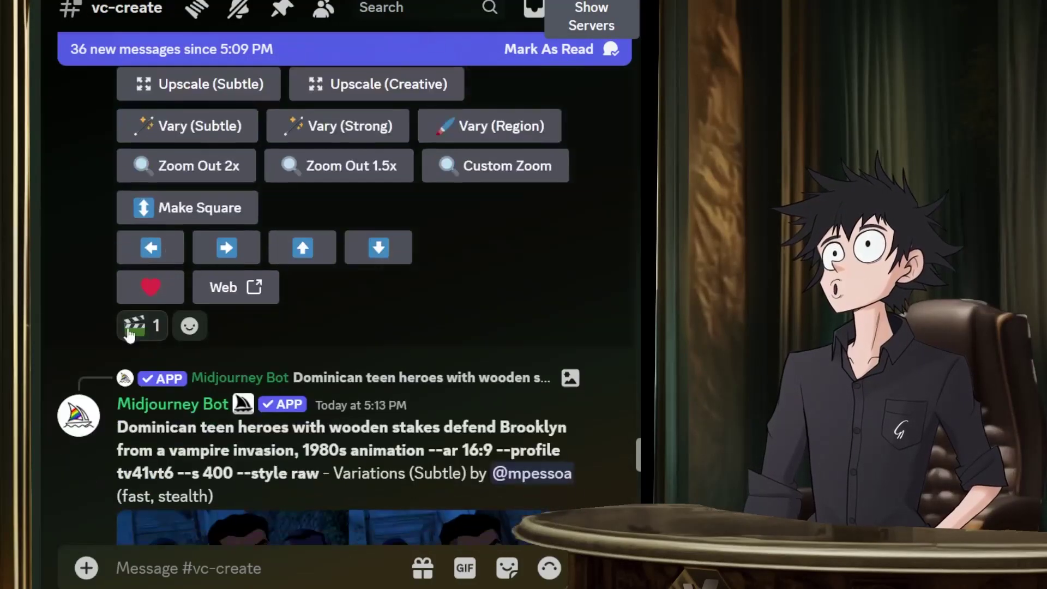
pyautogui.scroll(-6, 191, 326)
pyautogui.scroll(-15, 246, 319)
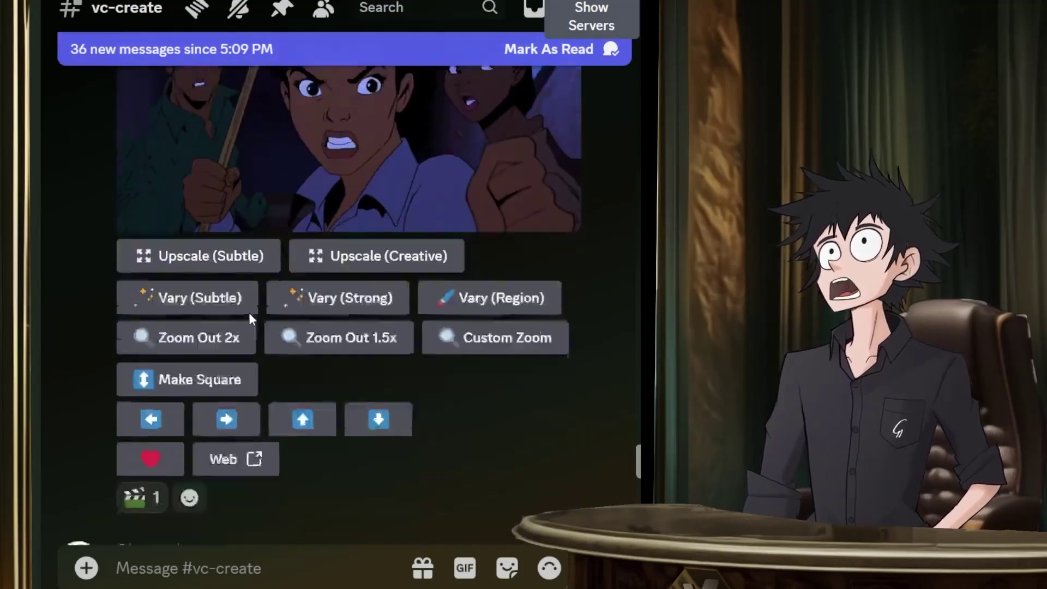
pyautogui.scroll(3, 250, 312)
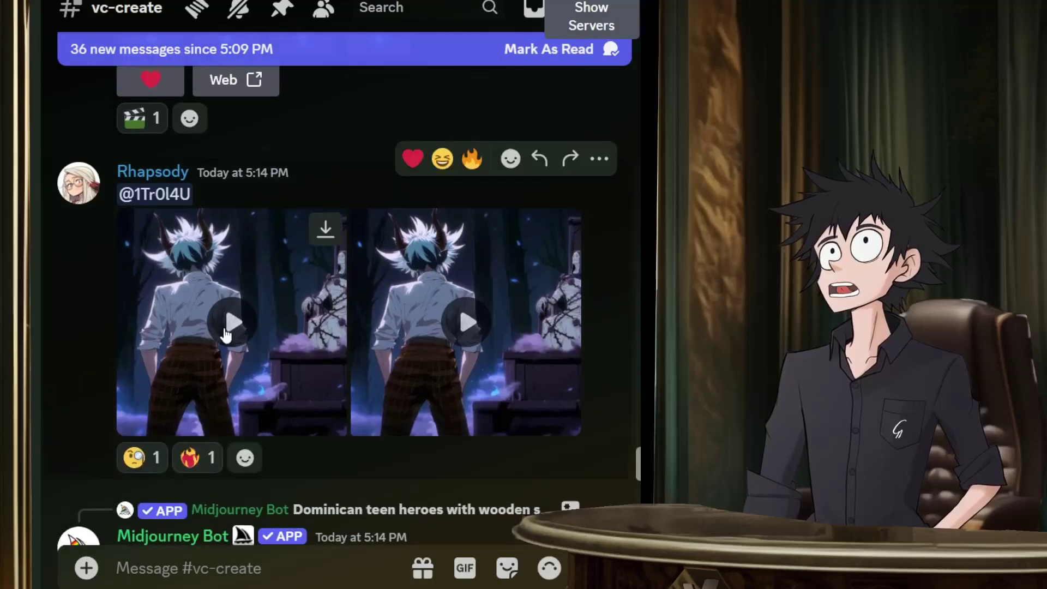
# Play both demon-and-throne video clips twice in the enlarged viewer to compare their motion.
pyautogui.click(264, 345)
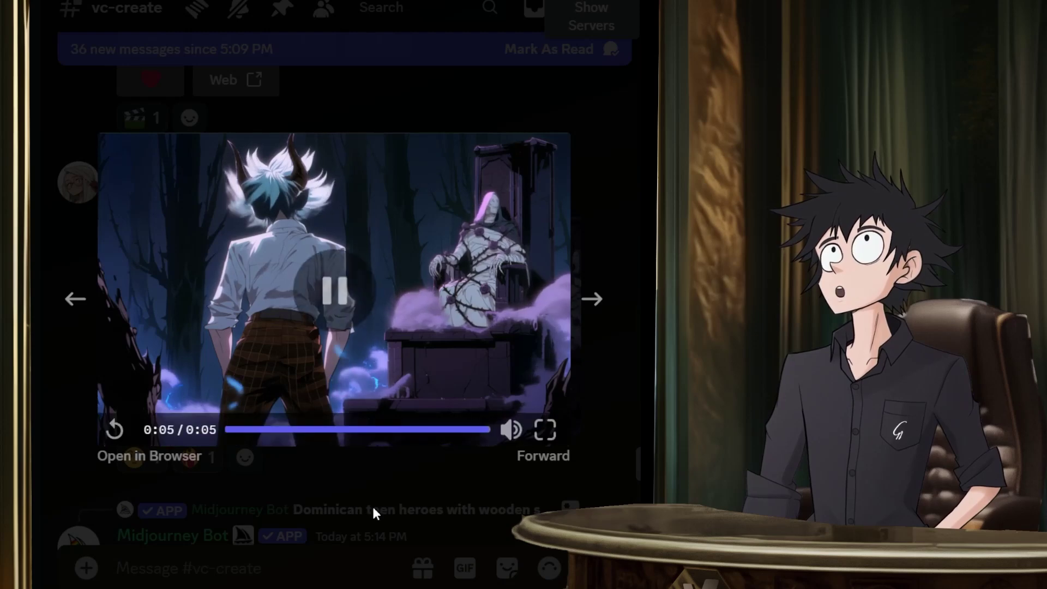
pyautogui.click(374, 503)
pyautogui.click(434, 323)
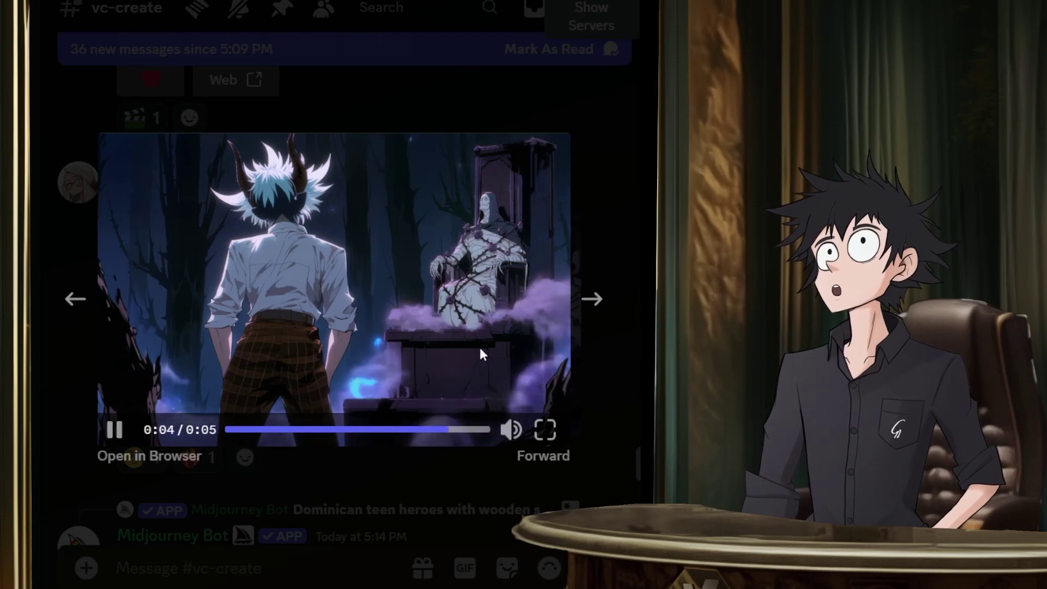
pyautogui.click(381, 513)
pyautogui.click(359, 409)
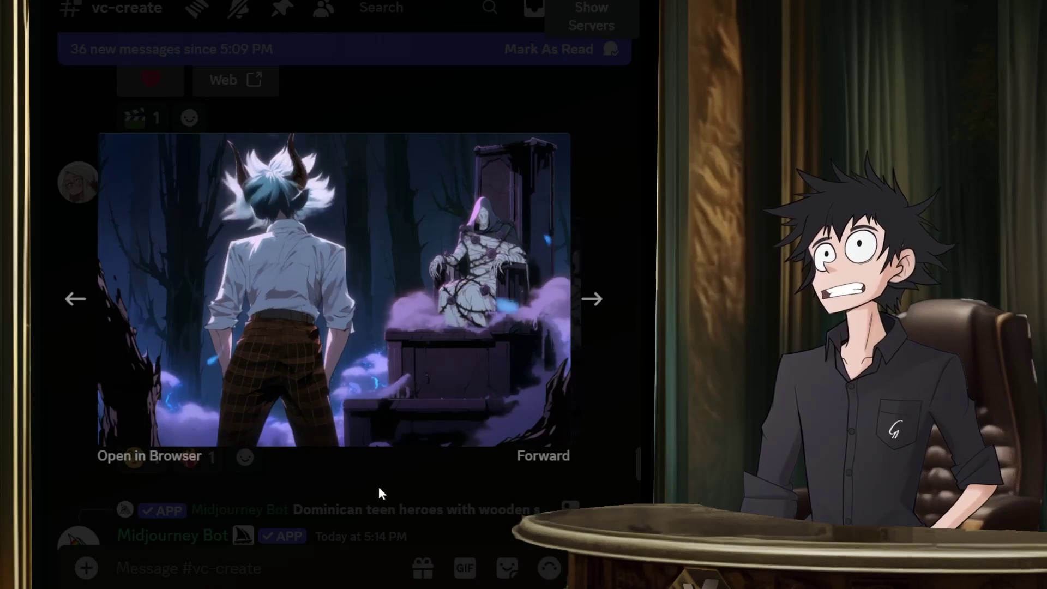
pyautogui.click(393, 473)
pyautogui.click(470, 416)
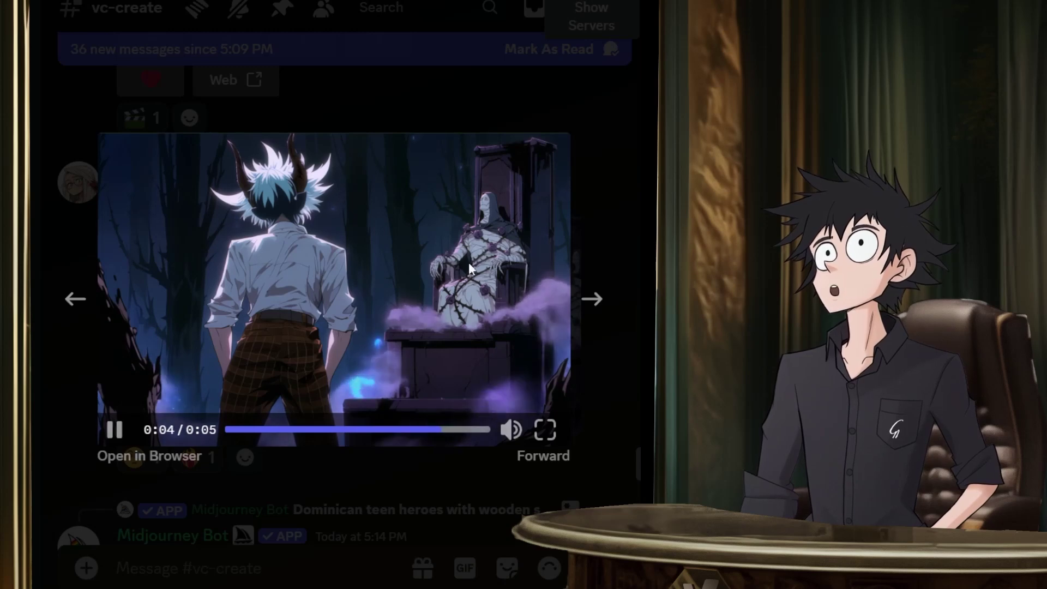
pyautogui.click(410, 512)
# Download both video clips of the demon standing before the mummy's throne.
pyautogui.moveTo(430, 348)
pyautogui.click(560, 230)
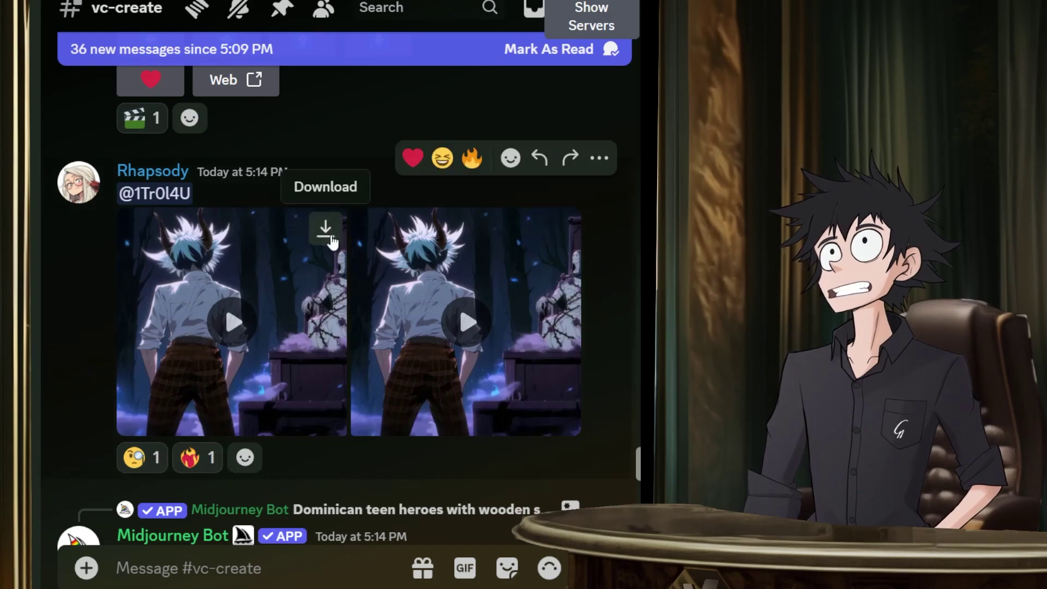
pyautogui.click(328, 227)
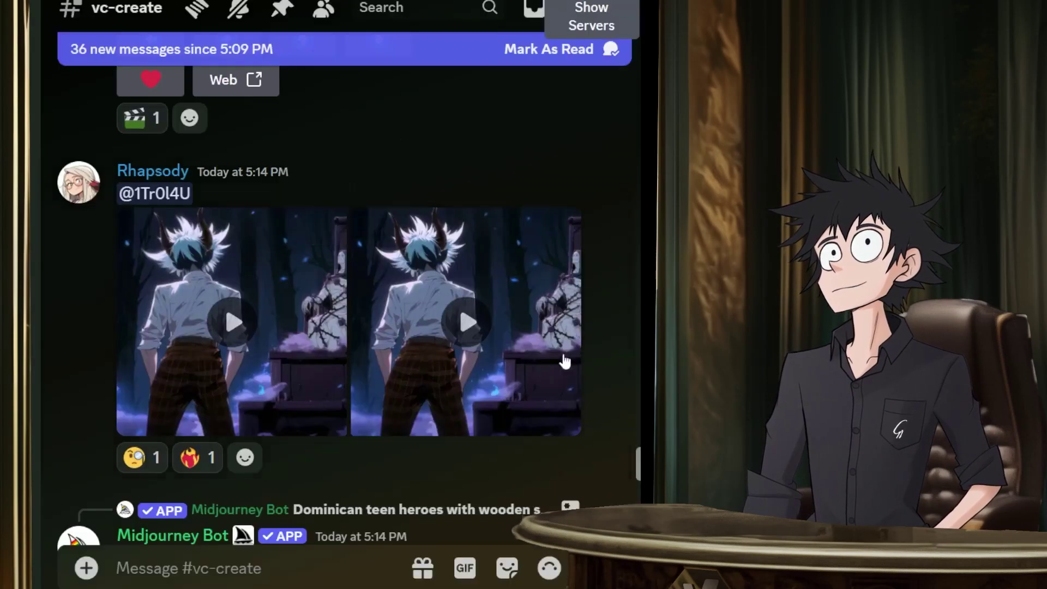
# Play the first video clip of the woman floating among storm clouds, further along in the channel.
pyautogui.scroll(-8, 362, 298)
pyautogui.scroll(-15, 362, 299)
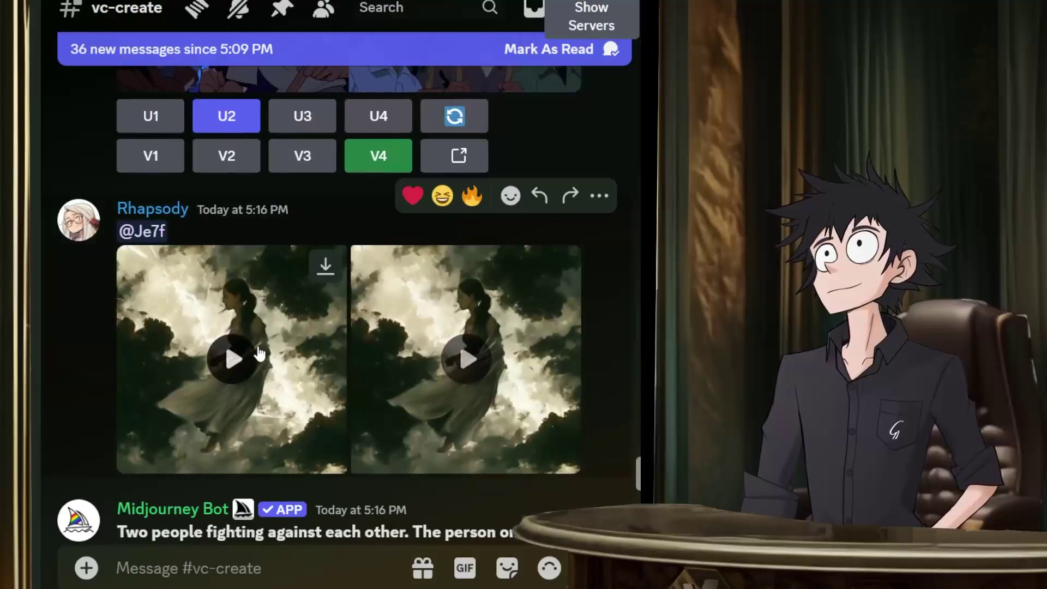
pyautogui.click(263, 357)
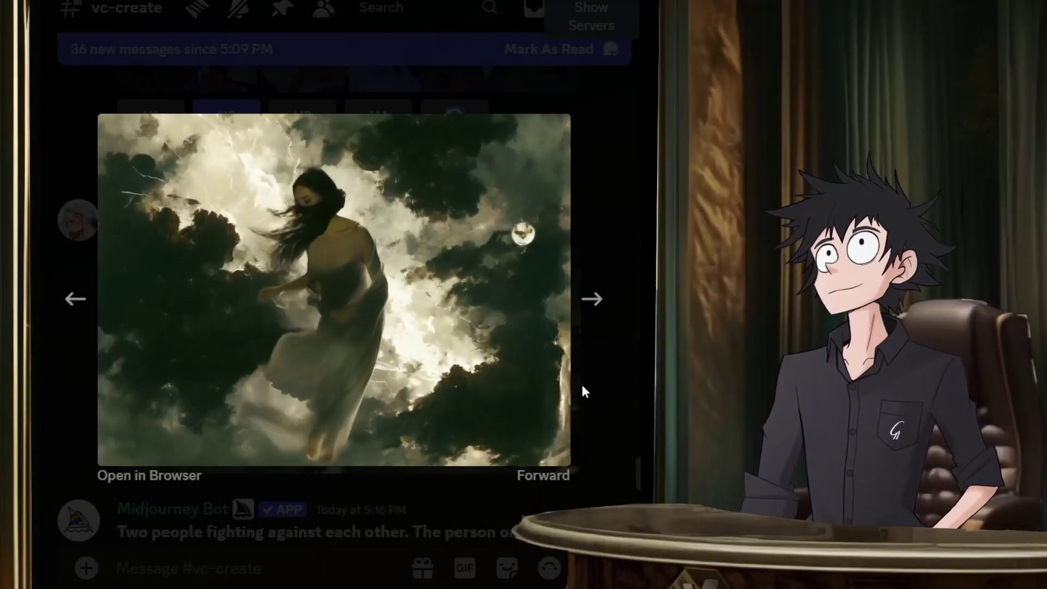
# Play the second video clip of the woman floating among storm clouds in the enlarged viewer.
pyautogui.click(578, 371)
pyautogui.click(470, 363)
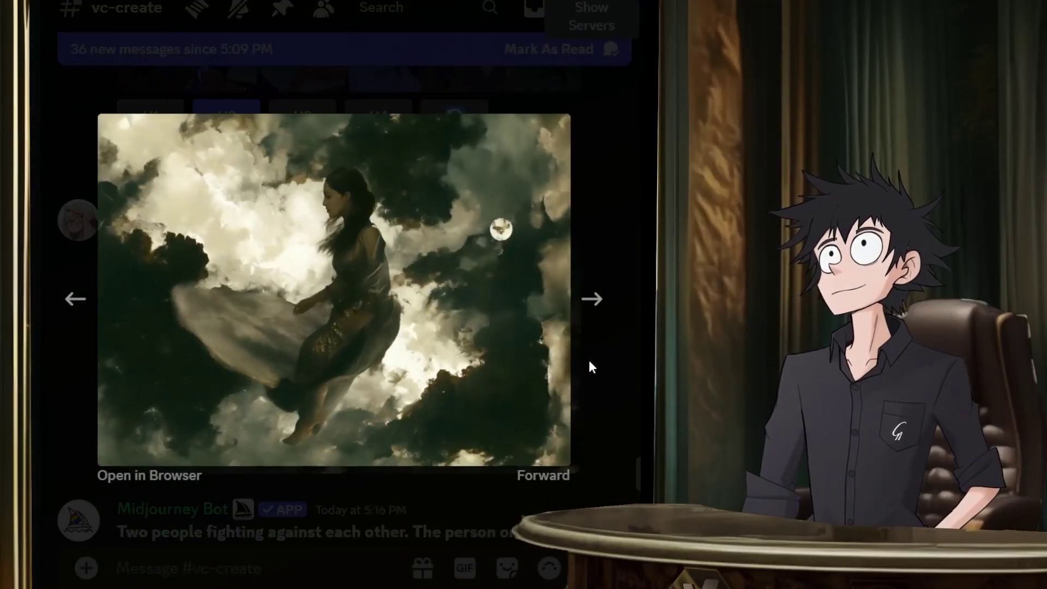
pyautogui.click(592, 369)
# Skim the following vc-create posts, return to the storm-cloud post and replay its first video clip enlarged.
pyautogui.scroll(-20, 376, 308)
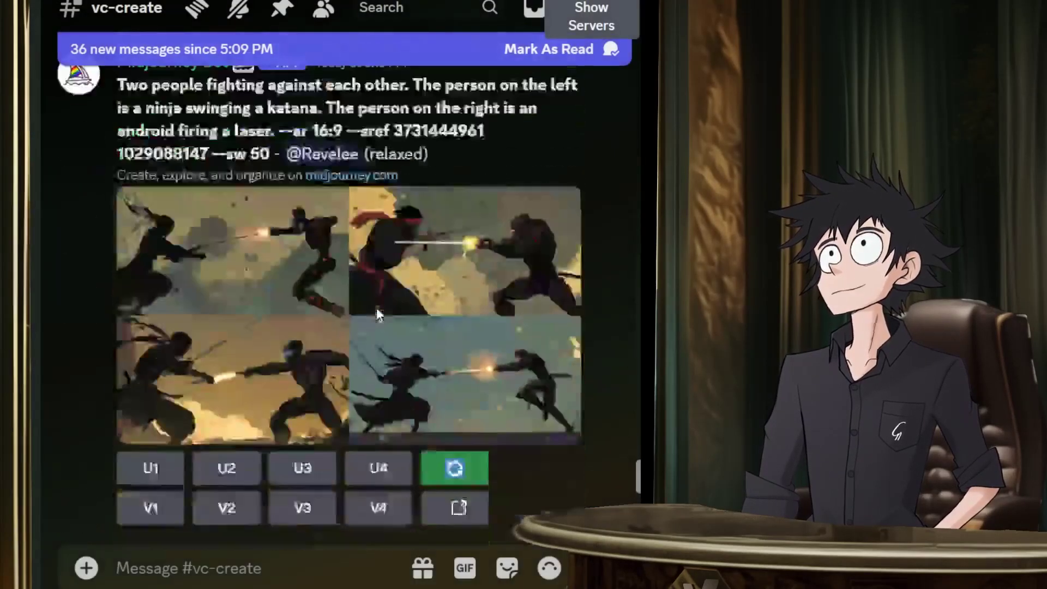
pyautogui.scroll(-15, 378, 309)
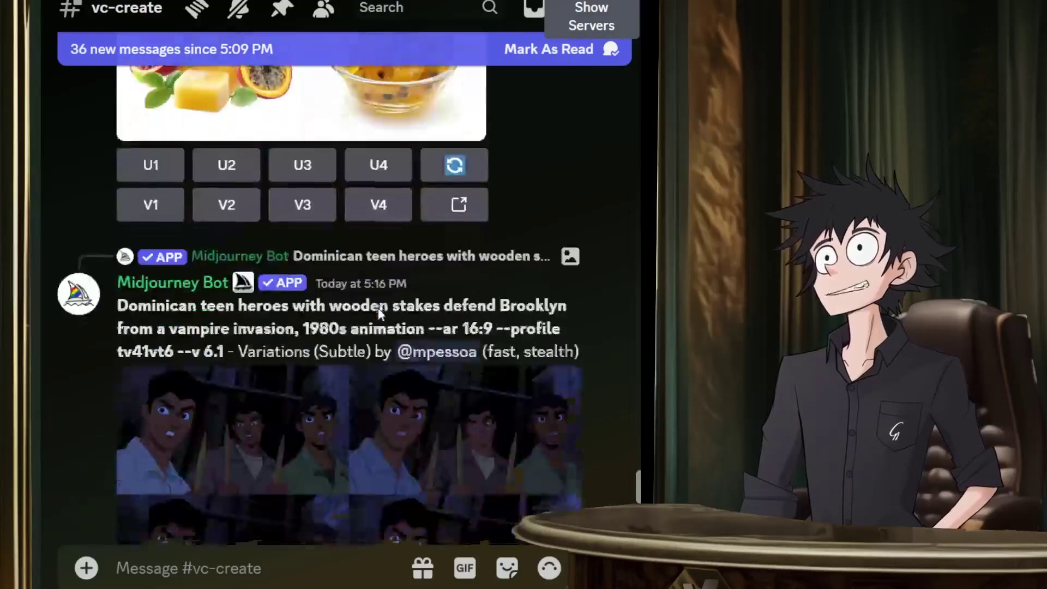
pyautogui.scroll(5, 315, 338)
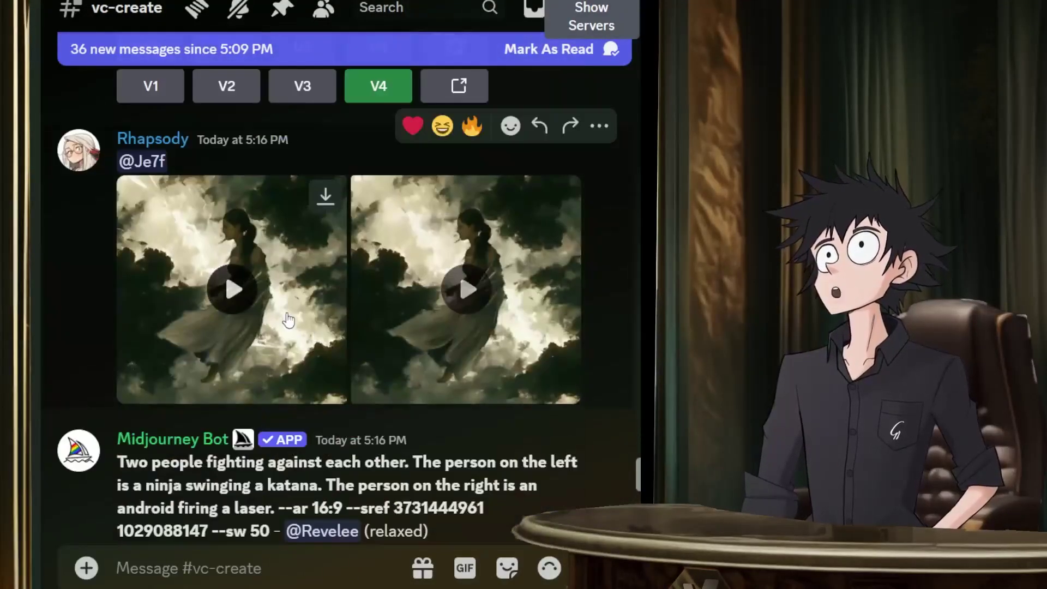
pyautogui.scroll(2, 297, 314)
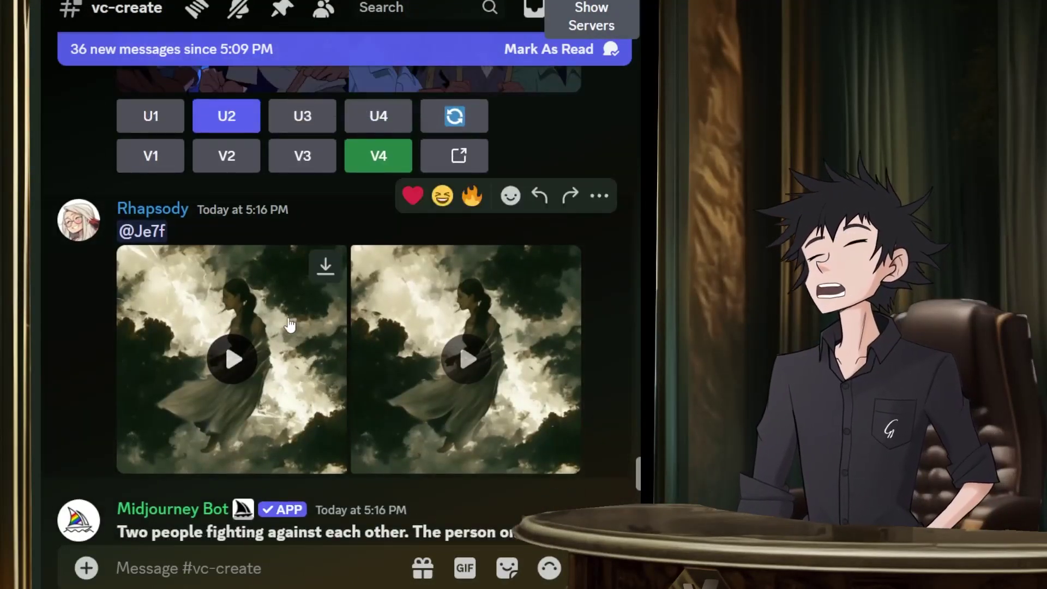
pyautogui.click(296, 330)
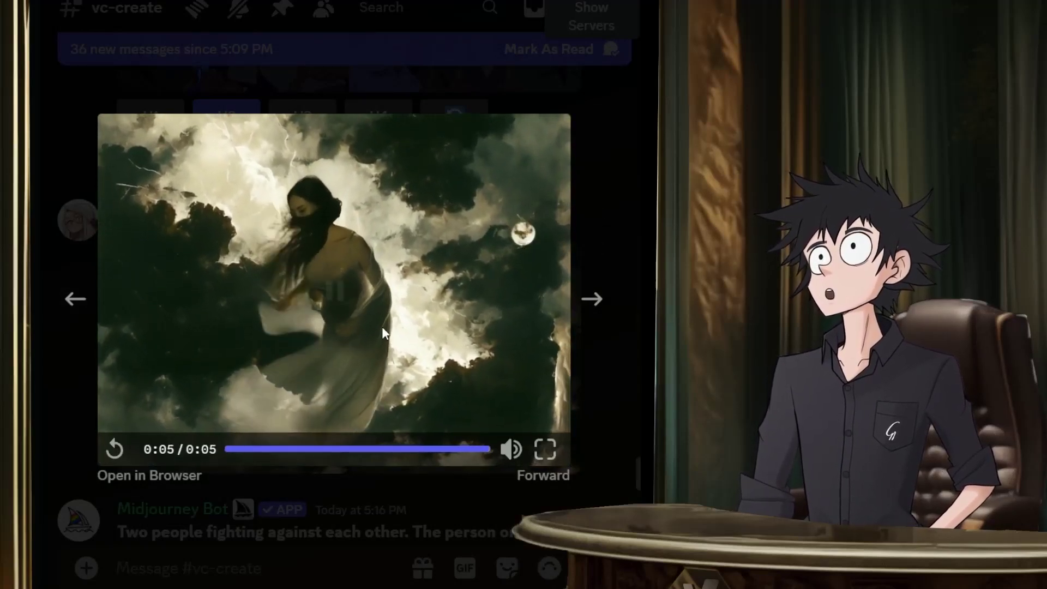
pyautogui.click(620, 191)
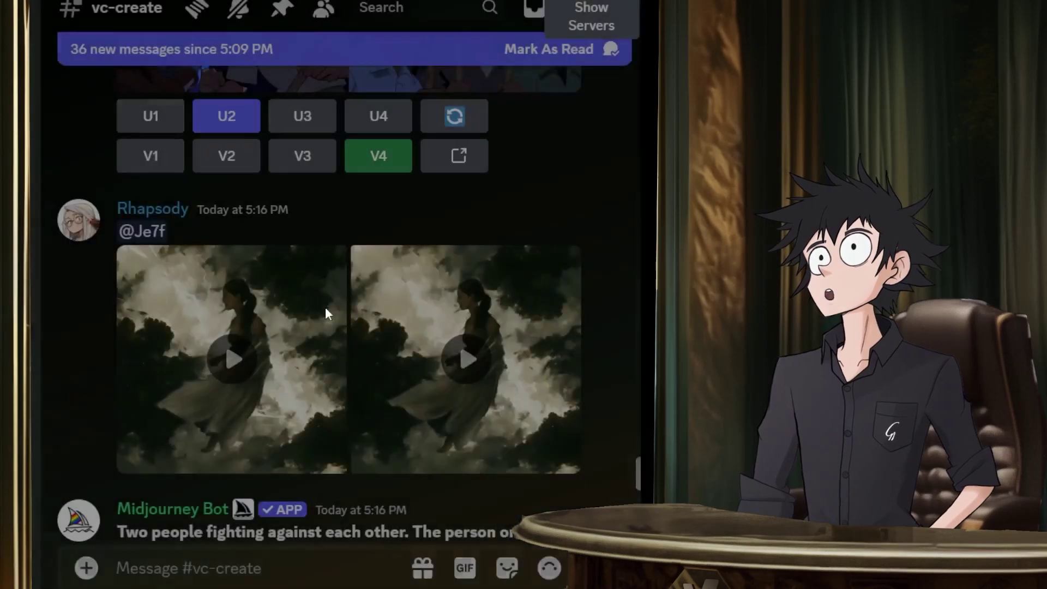
# Browse on to the upscaled Image #1 of the Dominican teen heroes with wooden stakes and view it enlarged.
pyautogui.scroll(-10, 325, 307)
pyautogui.scroll(-15, 249, 322)
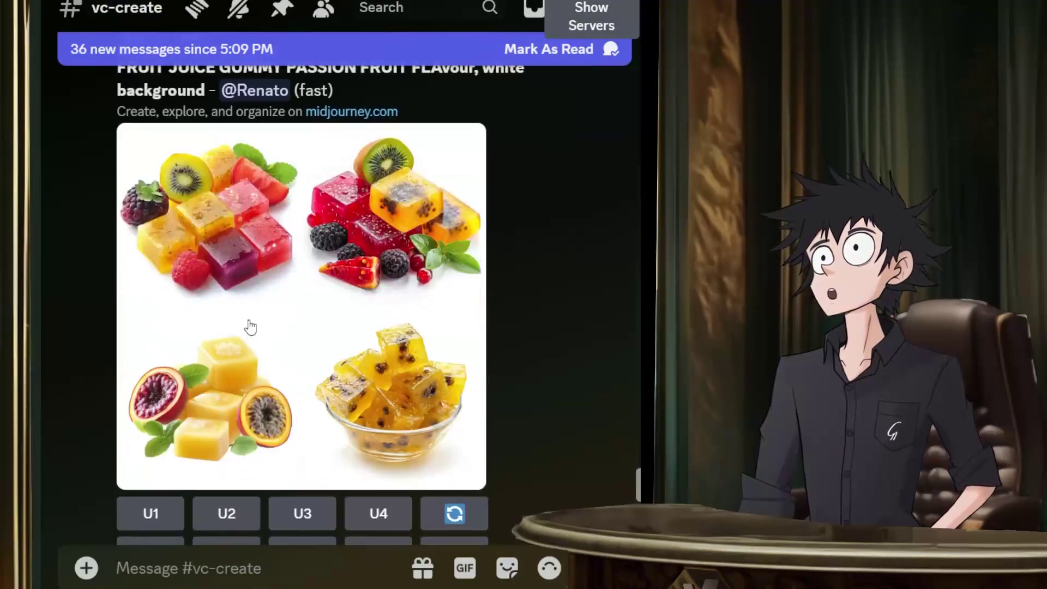
pyautogui.scroll(-8, 247, 316)
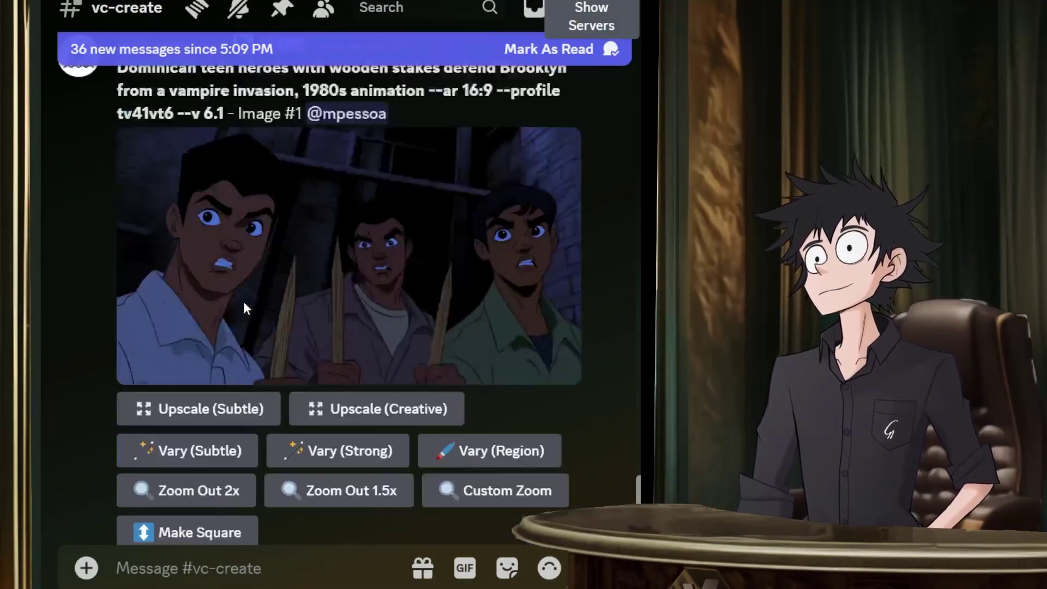
pyautogui.scroll(2, 305, 308)
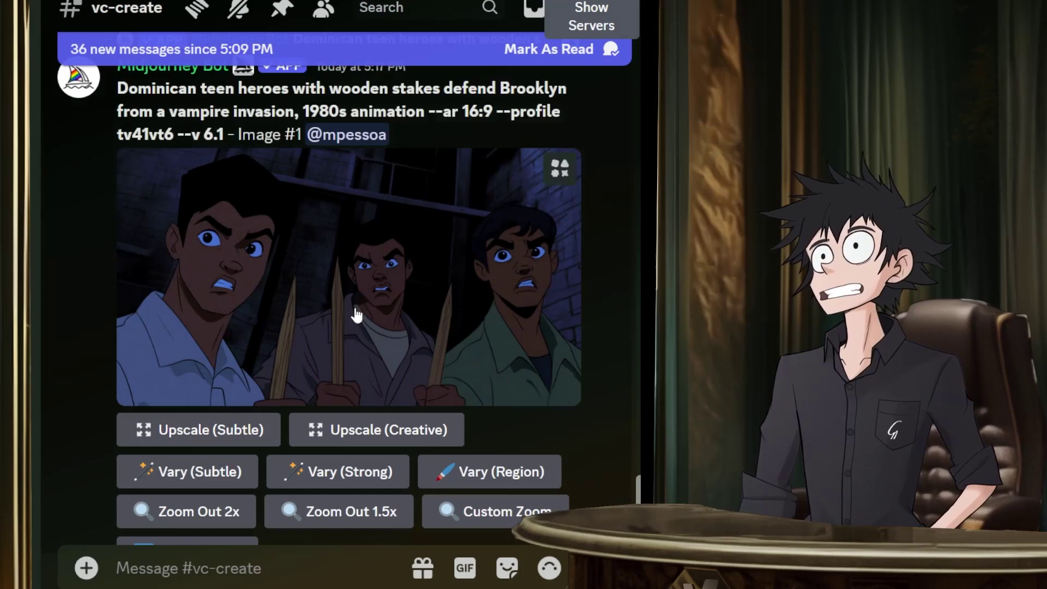
pyautogui.click(401, 307)
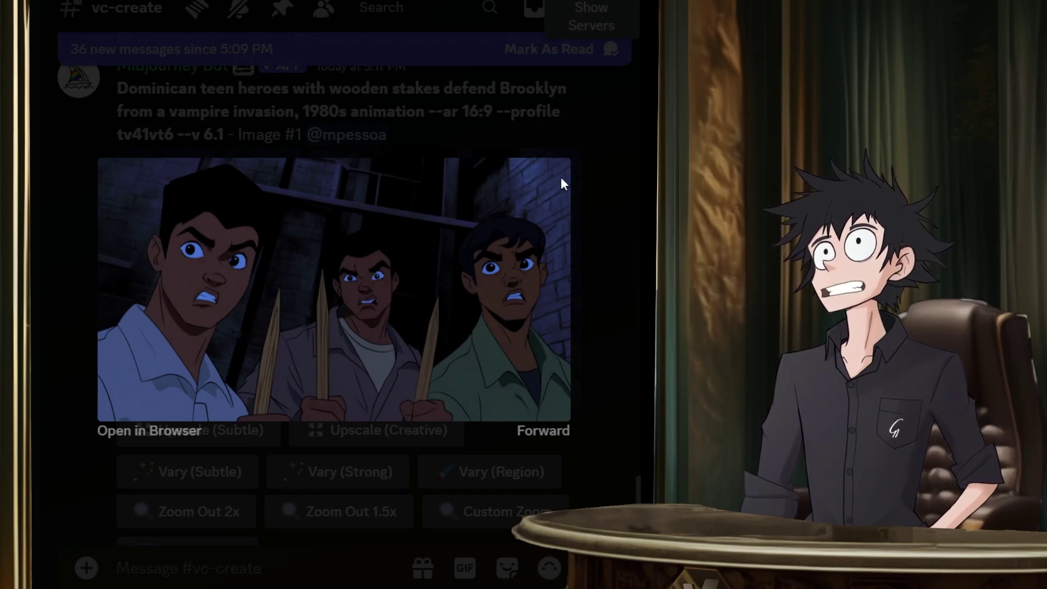
pyautogui.click(603, 203)
# Find the post with five teen-hero video clips and play the two clips in its upper row.
pyautogui.scroll(-15, 368, 335)
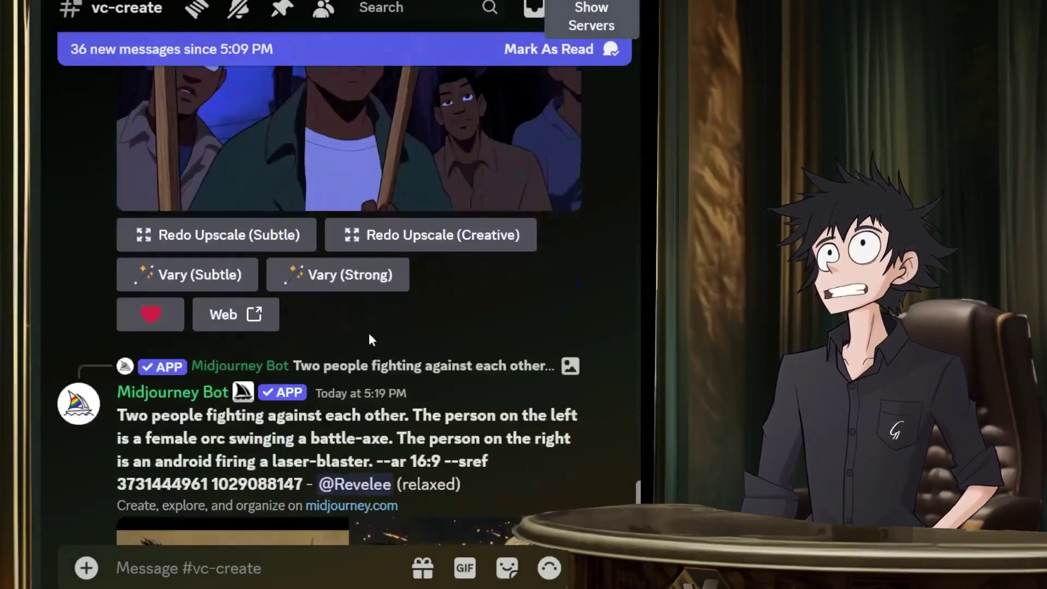
pyautogui.scroll(-20, 368, 332)
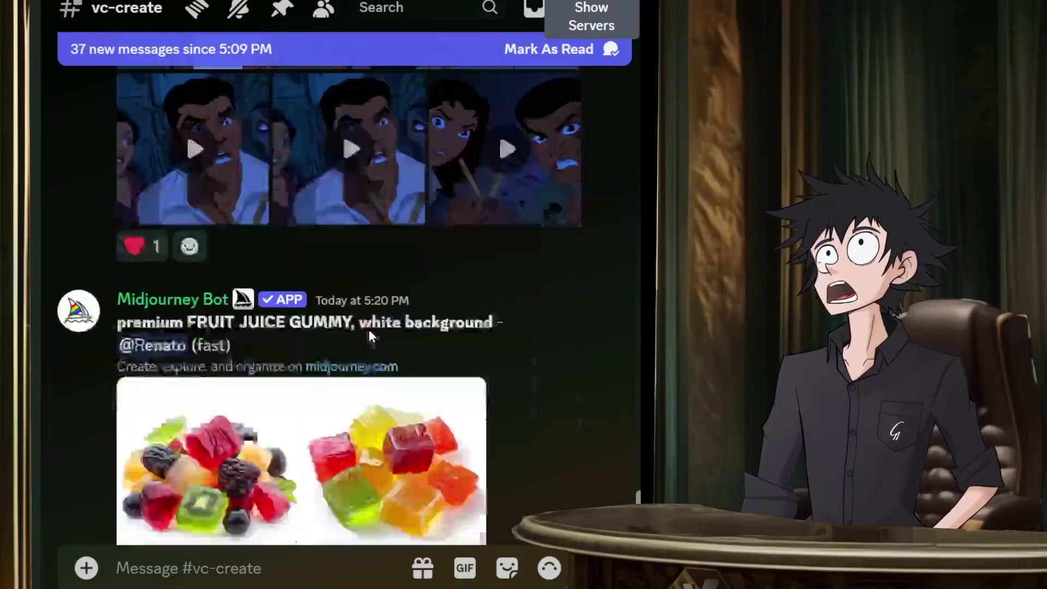
pyautogui.scroll(5, 368, 329)
pyautogui.click(233, 228)
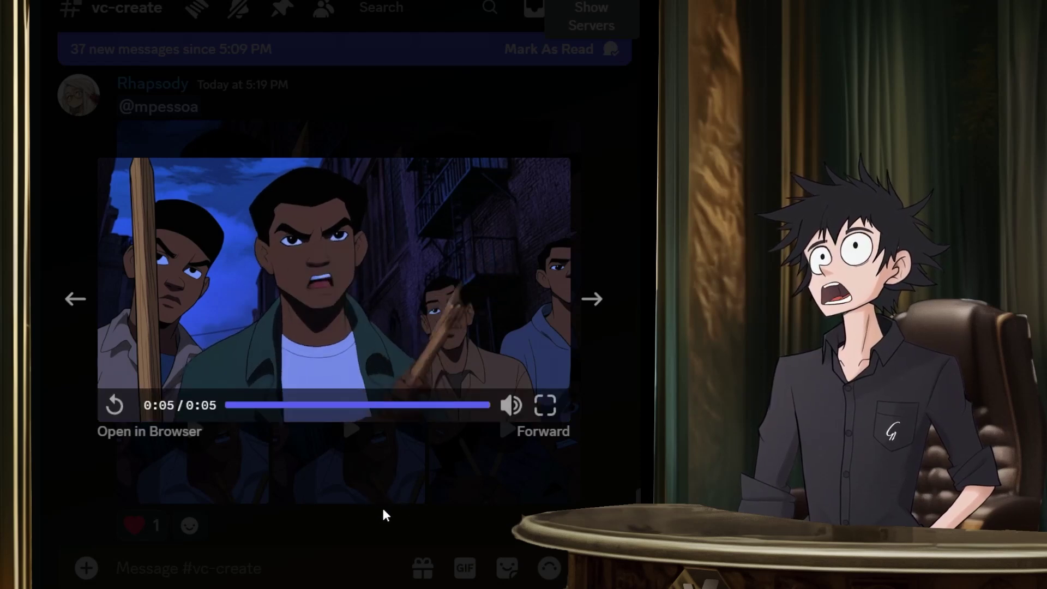
pyautogui.click(382, 505)
pyautogui.click(468, 235)
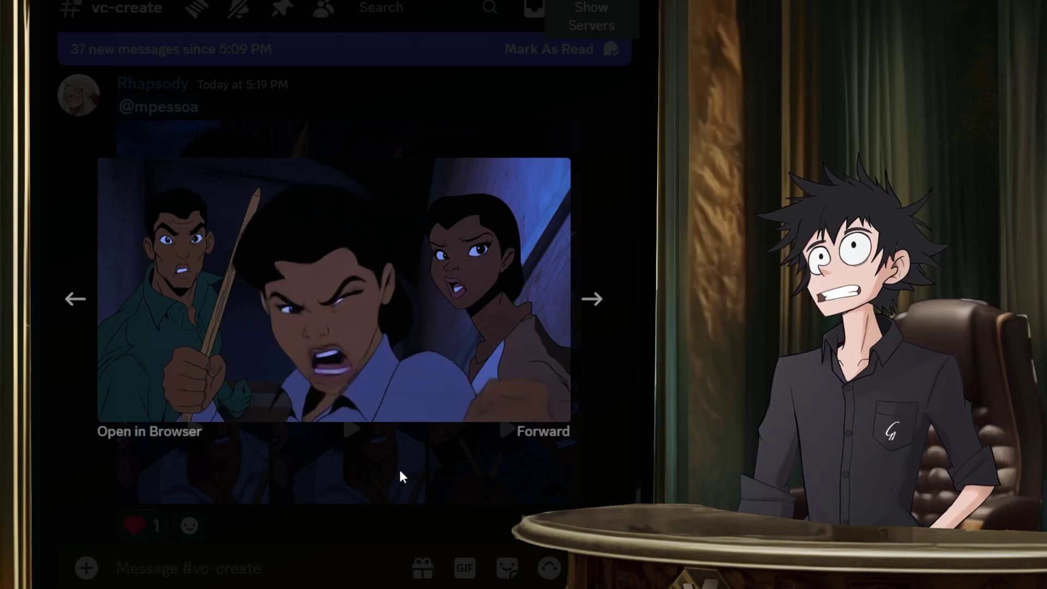
pyautogui.click(351, 475)
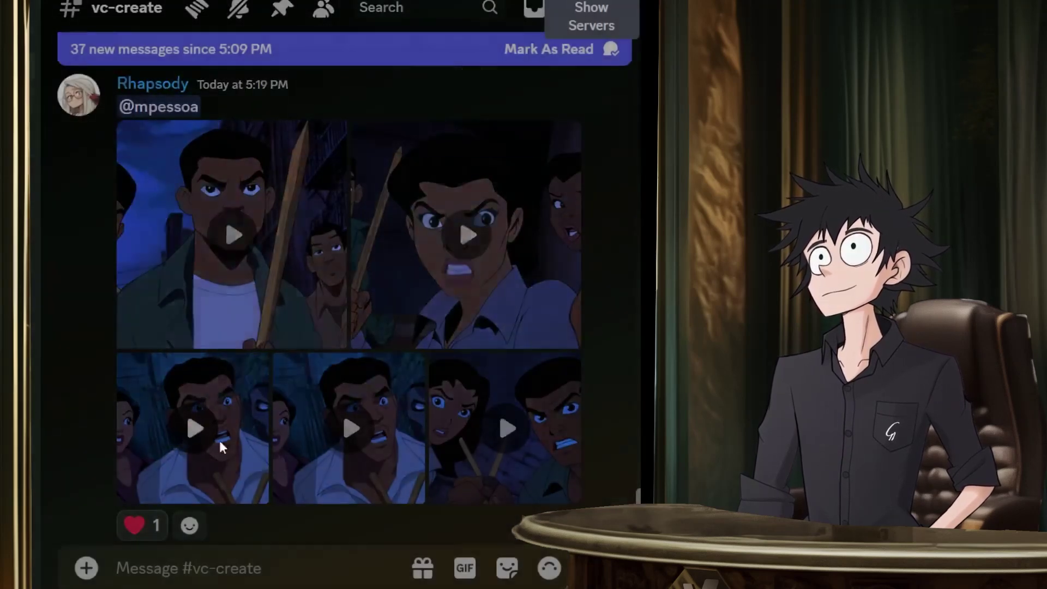
# Play the three teen-hero video clips in the lower row of the same post one after another.
pyautogui.click(221, 442)
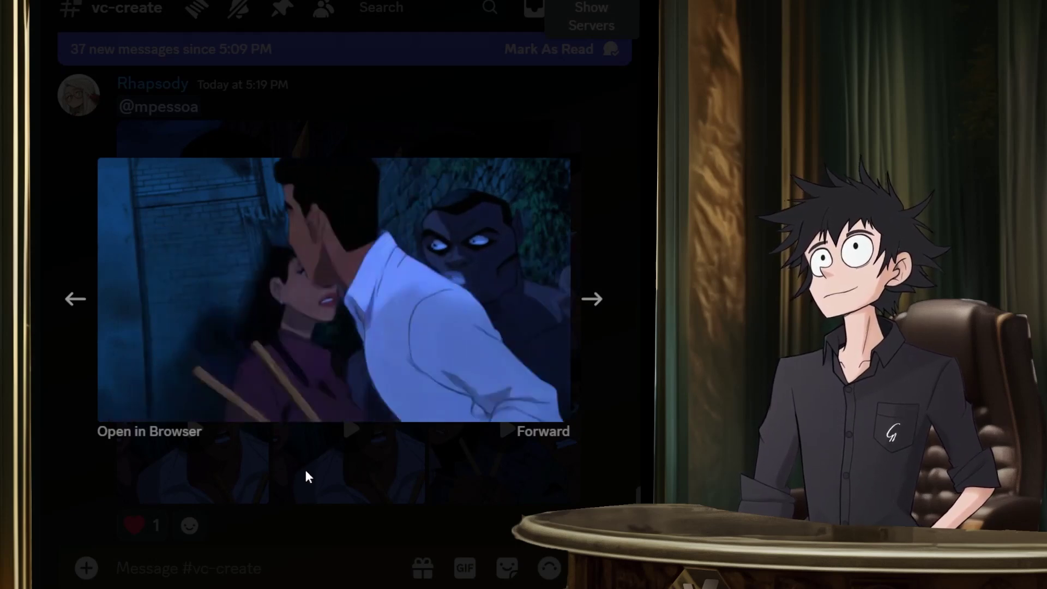
pyautogui.click(336, 475)
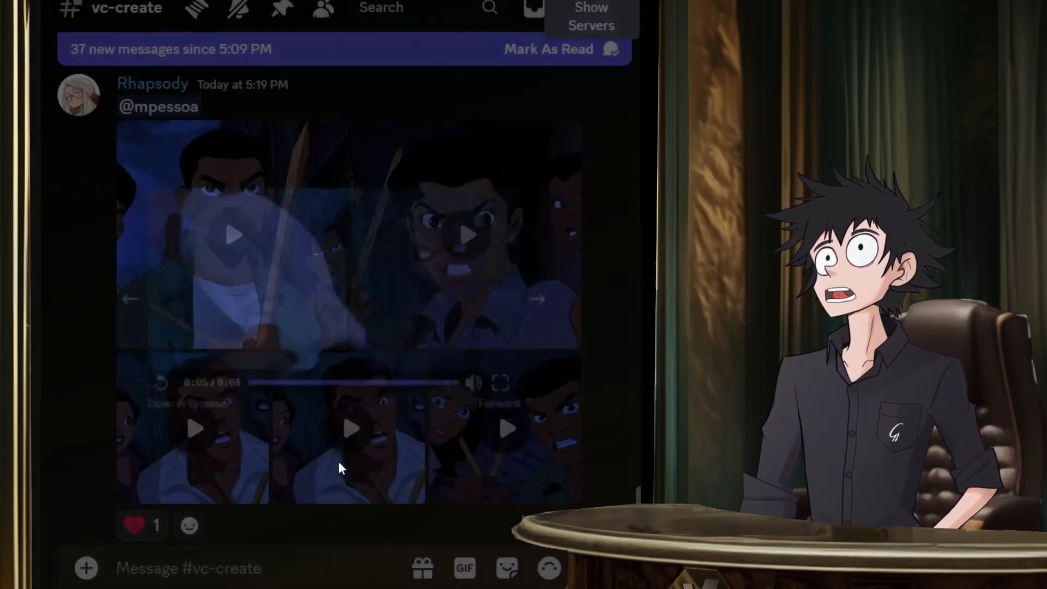
pyautogui.click(336, 436)
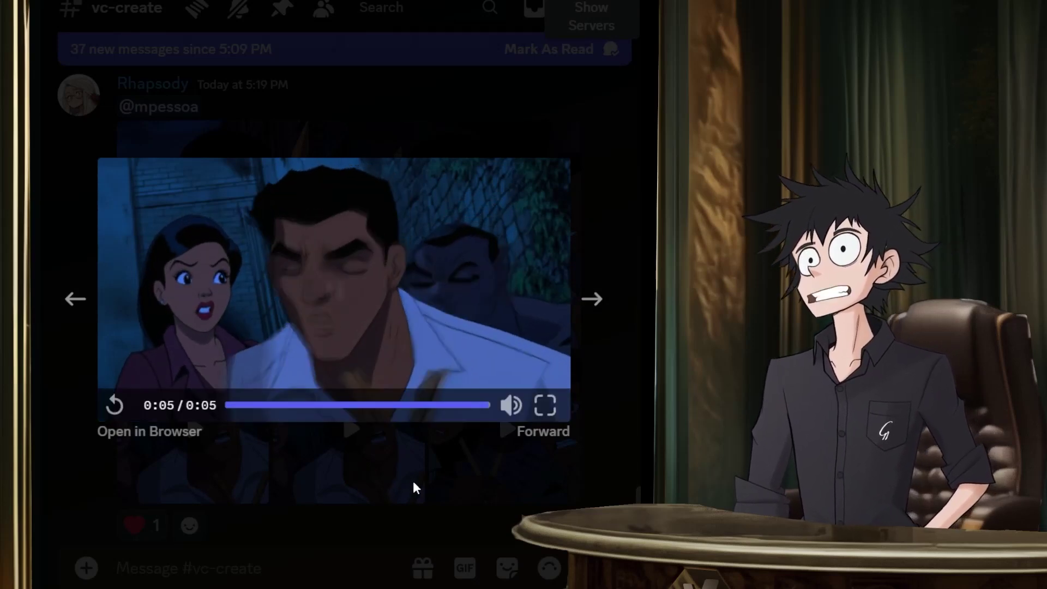
pyautogui.click(400, 490)
pyautogui.click(392, 482)
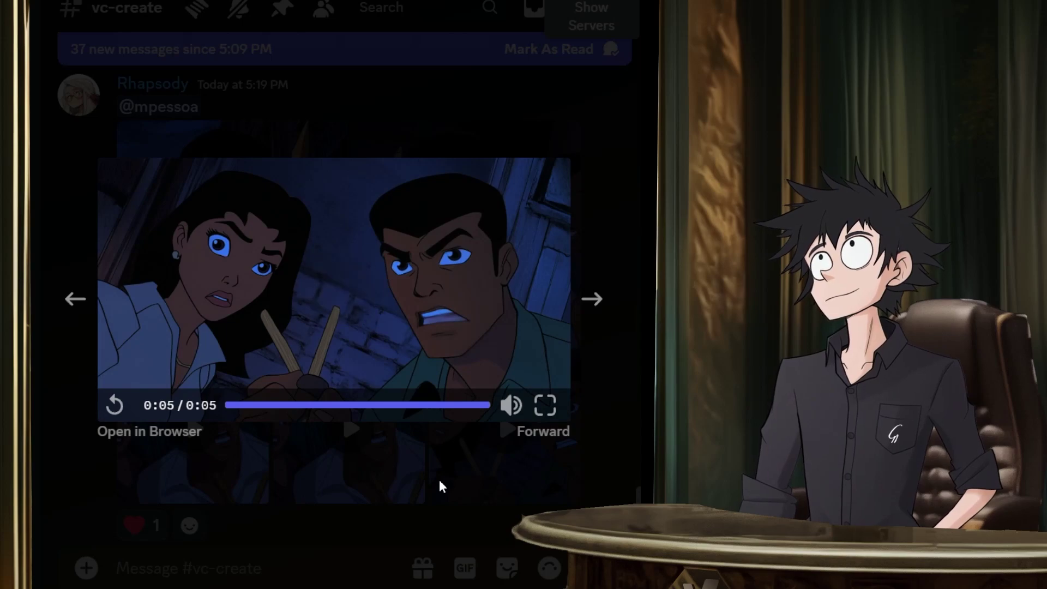
pyautogui.click(445, 444)
# Skim the remaining vc-create posts past the fruit gummy and orc-versus-android images for more animation clips.
pyautogui.scroll(-10, 467, 427)
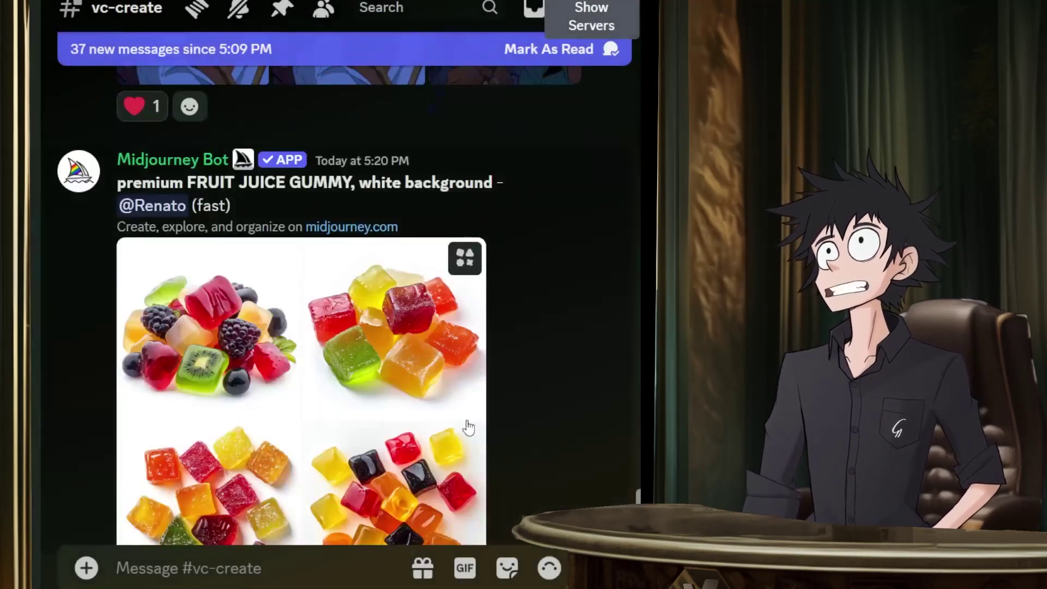
pyautogui.scroll(-20, 467, 427)
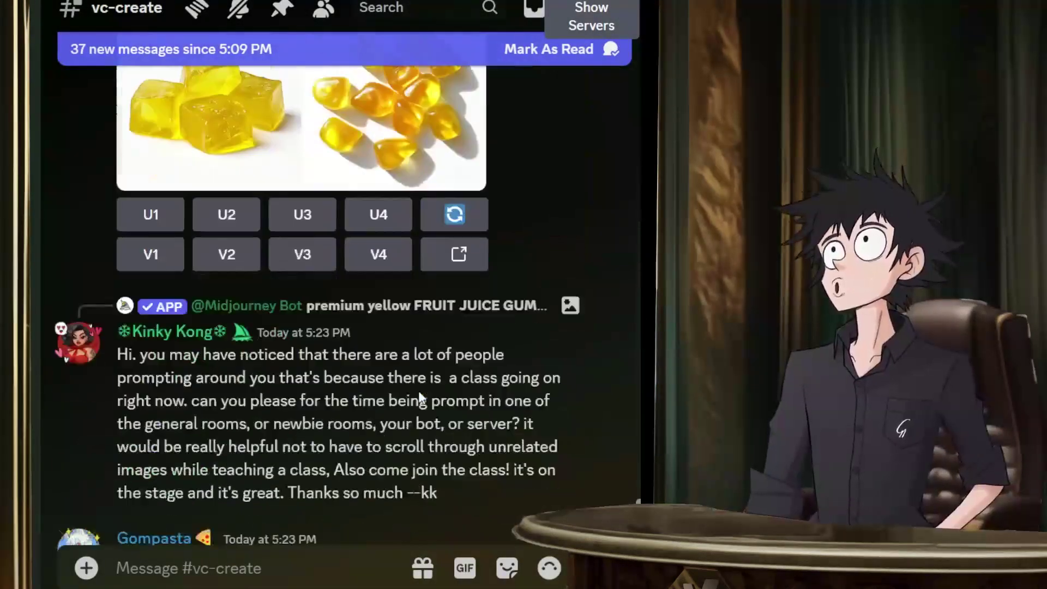
pyautogui.scroll(-20, 418, 391)
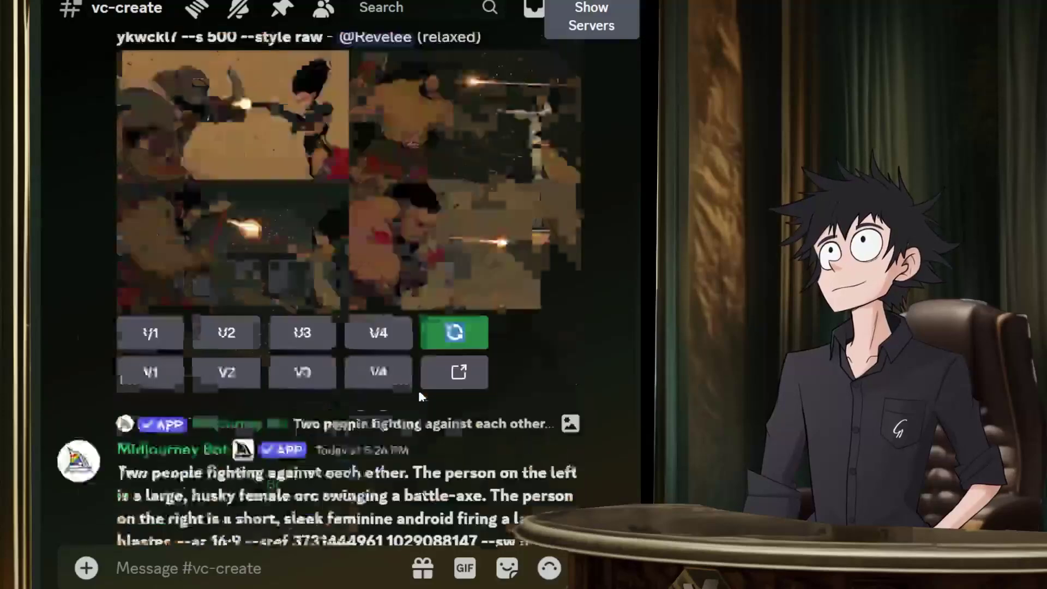
pyautogui.scroll(-3, 420, 388)
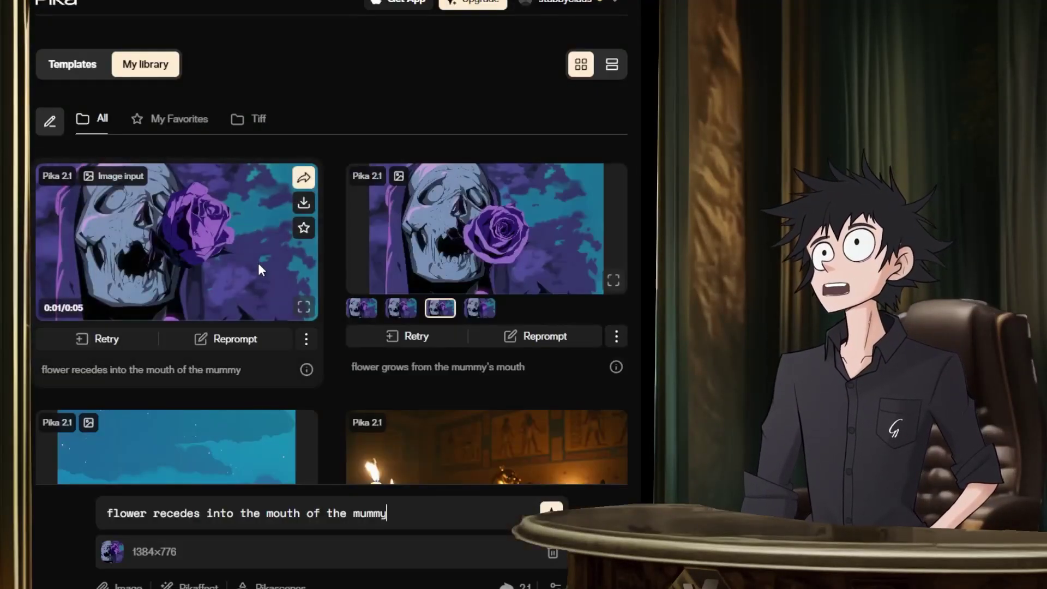
# In Pika, download the "flower recedes into the mouth of the mummy" clip from its enlarged view and retry its generation.
pyautogui.click(304, 307)
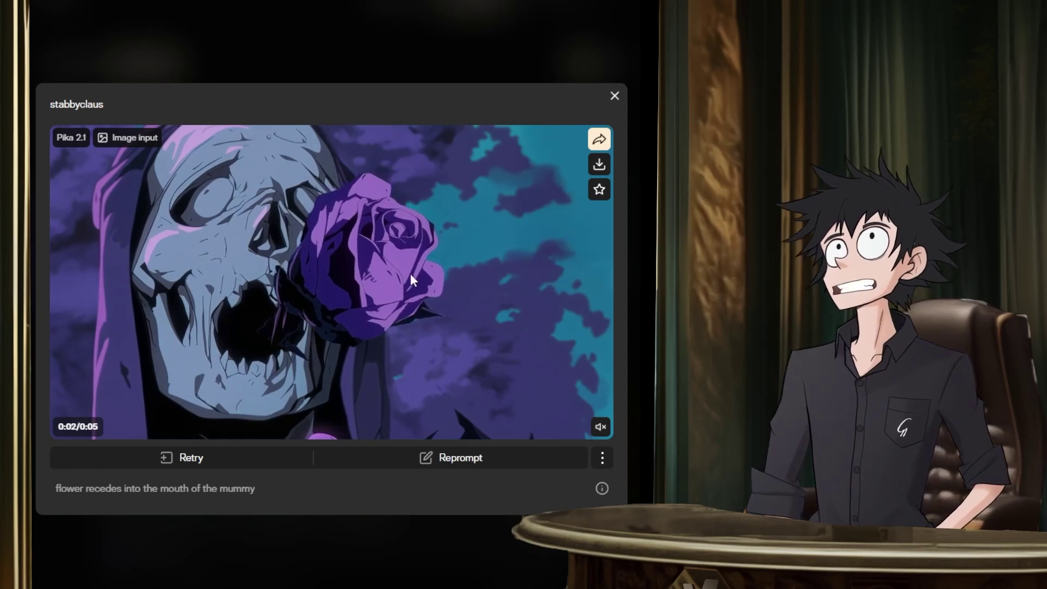
pyautogui.click(601, 164)
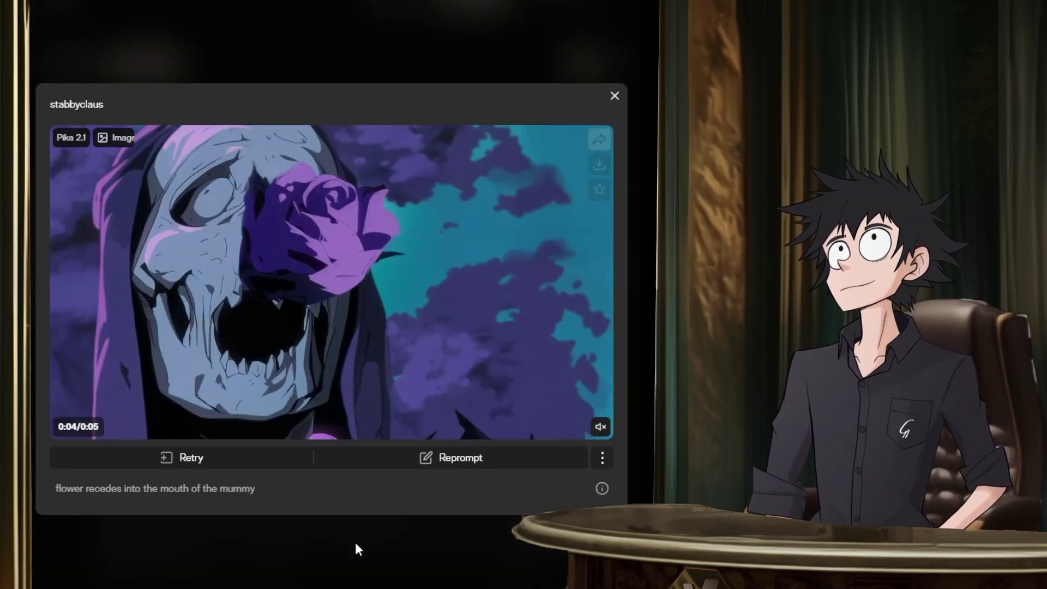
pyautogui.click(355, 544)
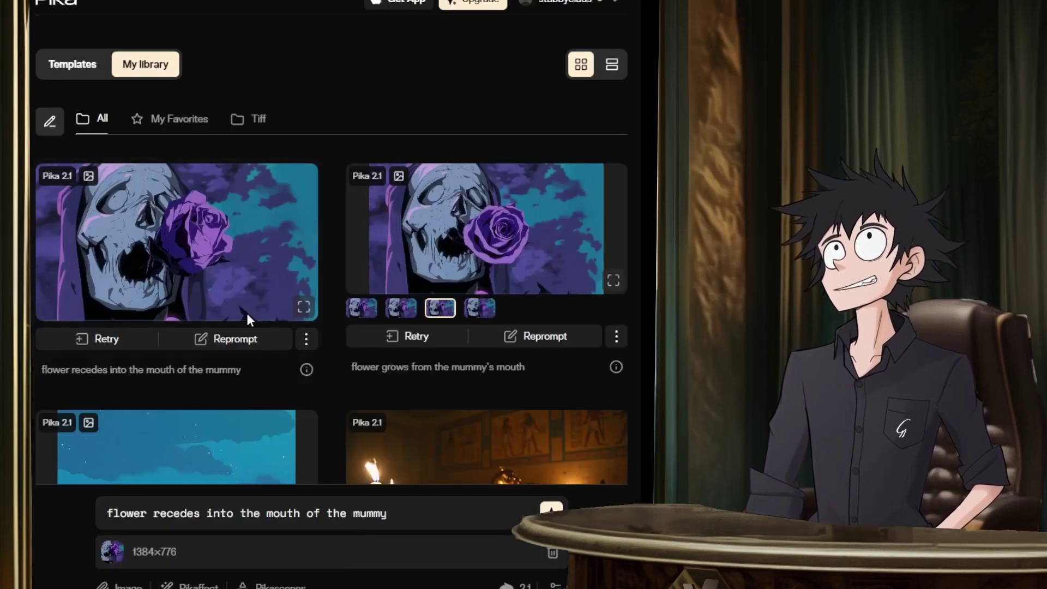
pyautogui.click(106, 340)
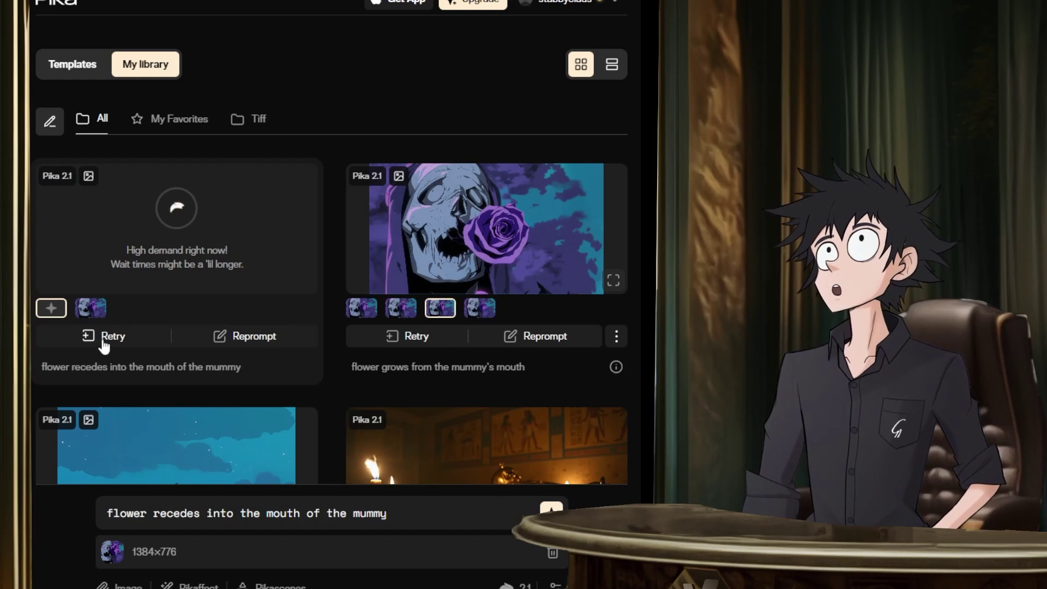
pyautogui.click(110, 342)
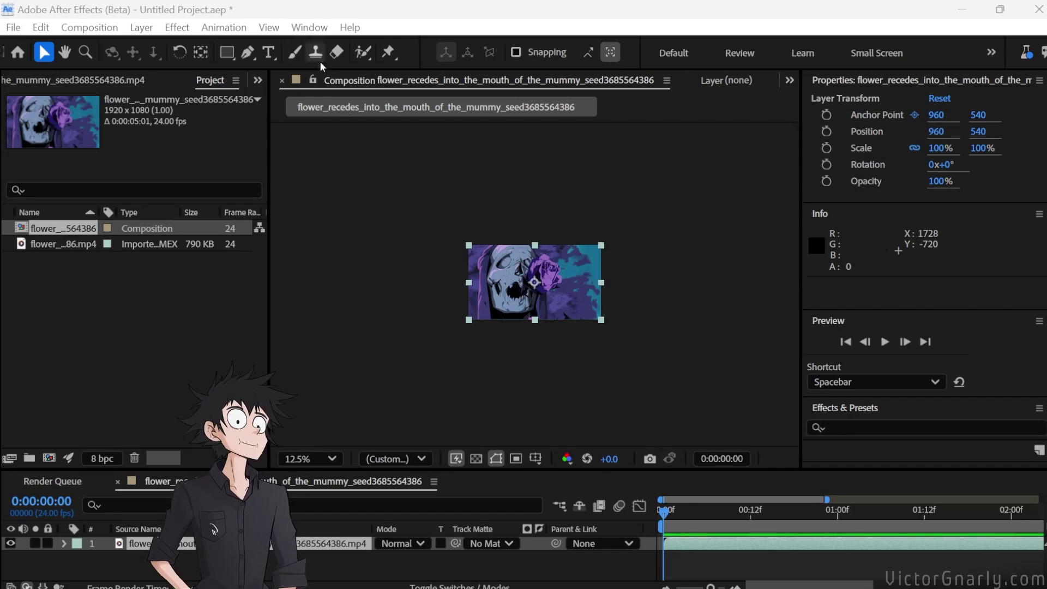
# In After Effects, review the flower_recedes clip in the fitted composition view, time-reverse its layer and preview the playback.
pyautogui.hotkey('shift', '/')
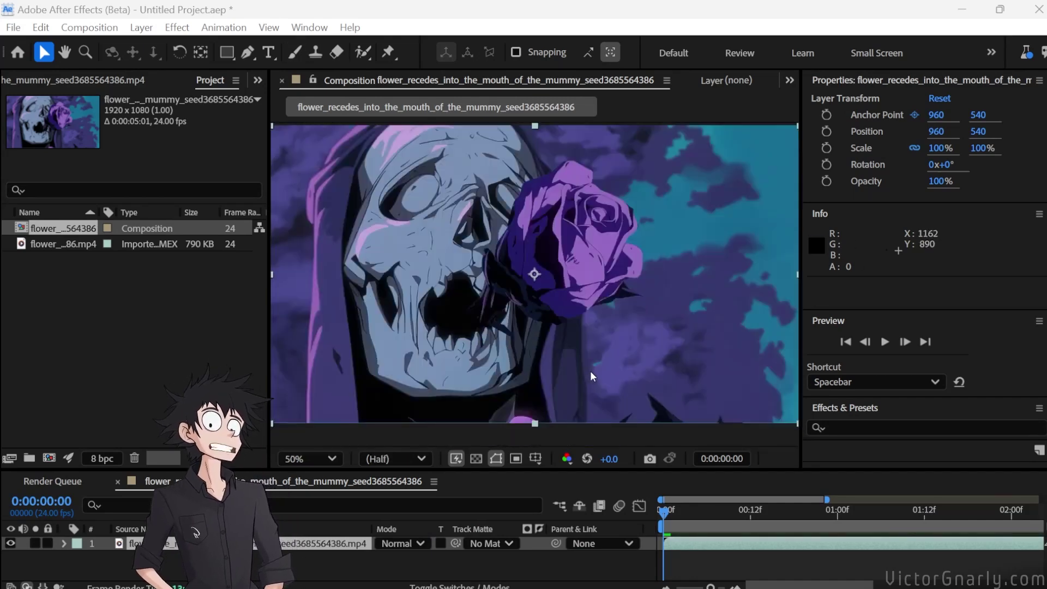
pyautogui.moveTo(688, 502); pyautogui.dragTo(808, 519)
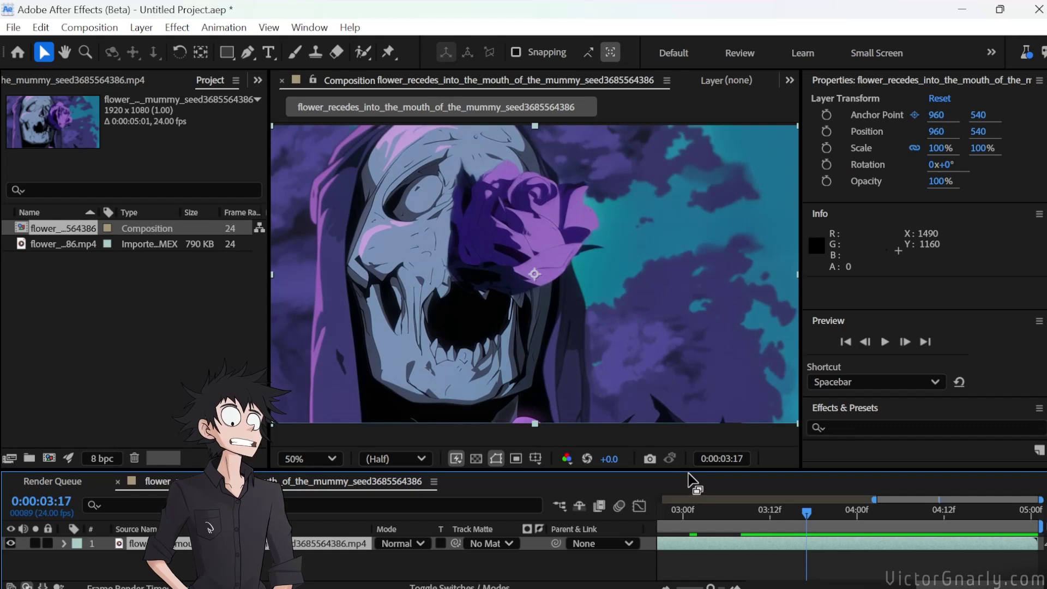
pyautogui.rightClick(761, 546)
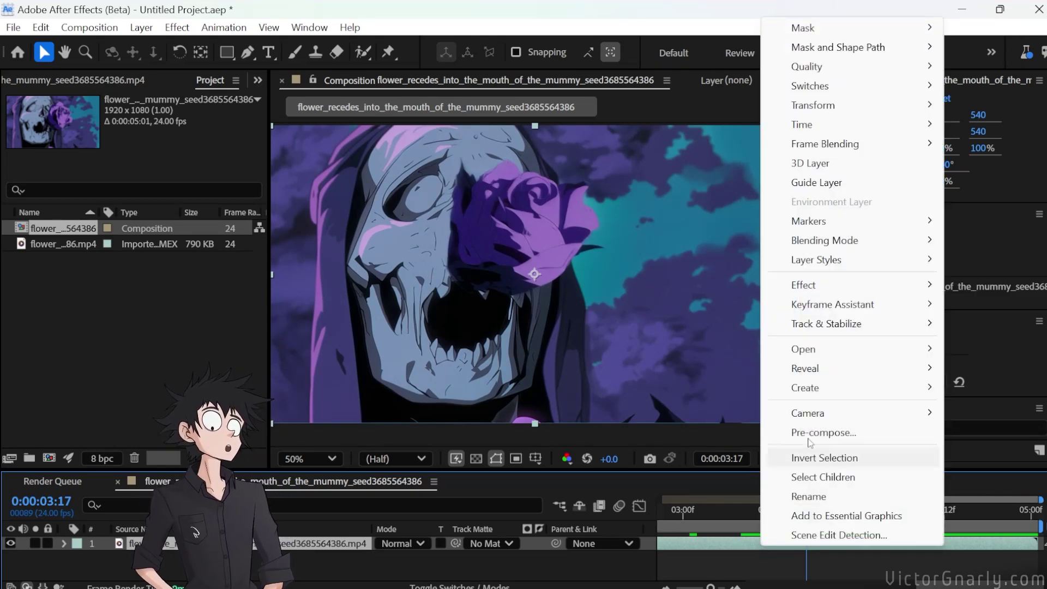
pyautogui.moveTo(839, 125)
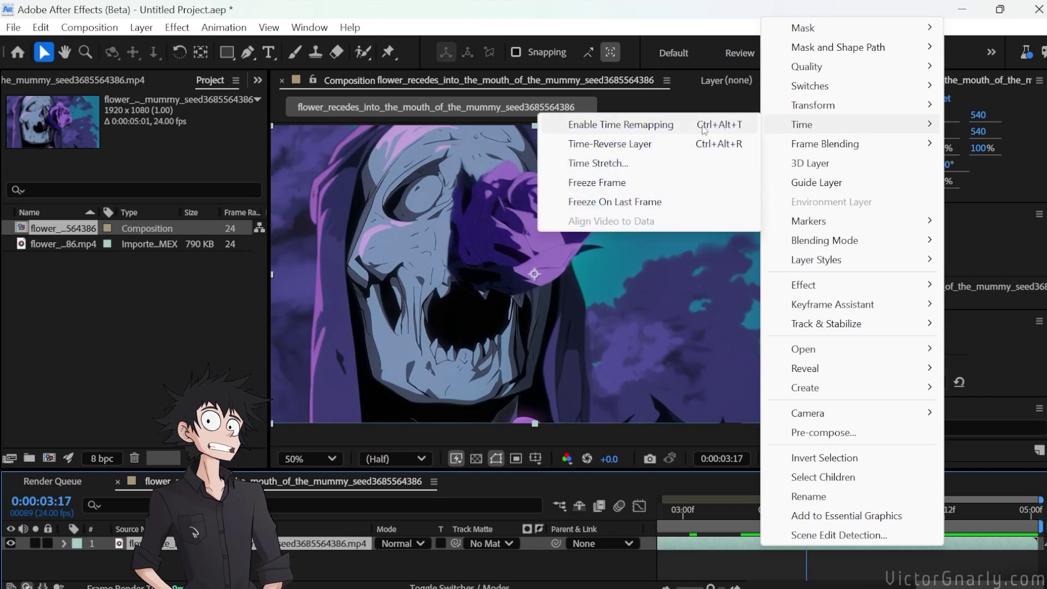
pyautogui.click(636, 147)
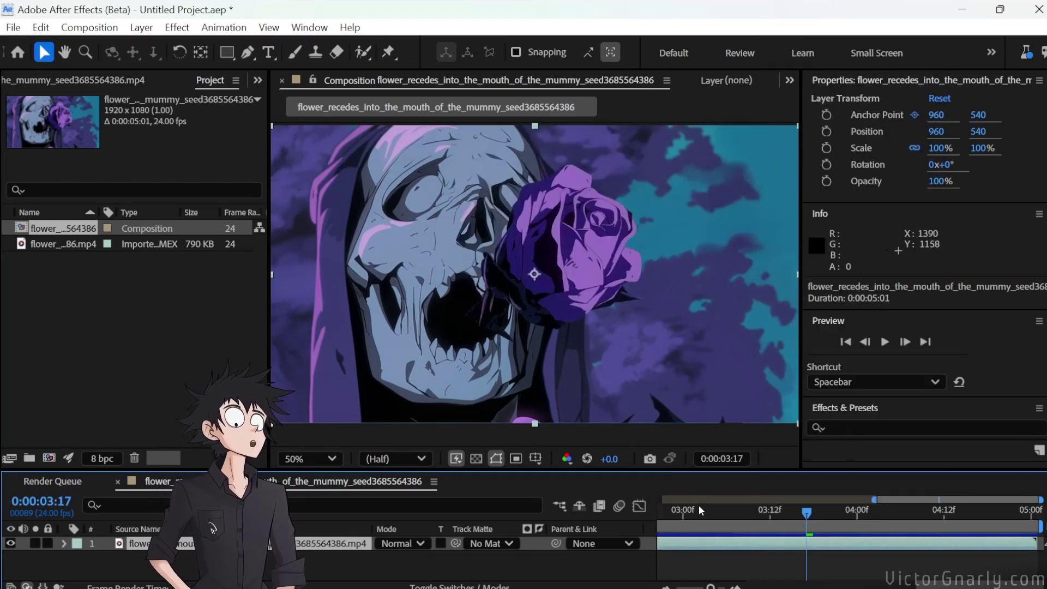
pyautogui.press('space')
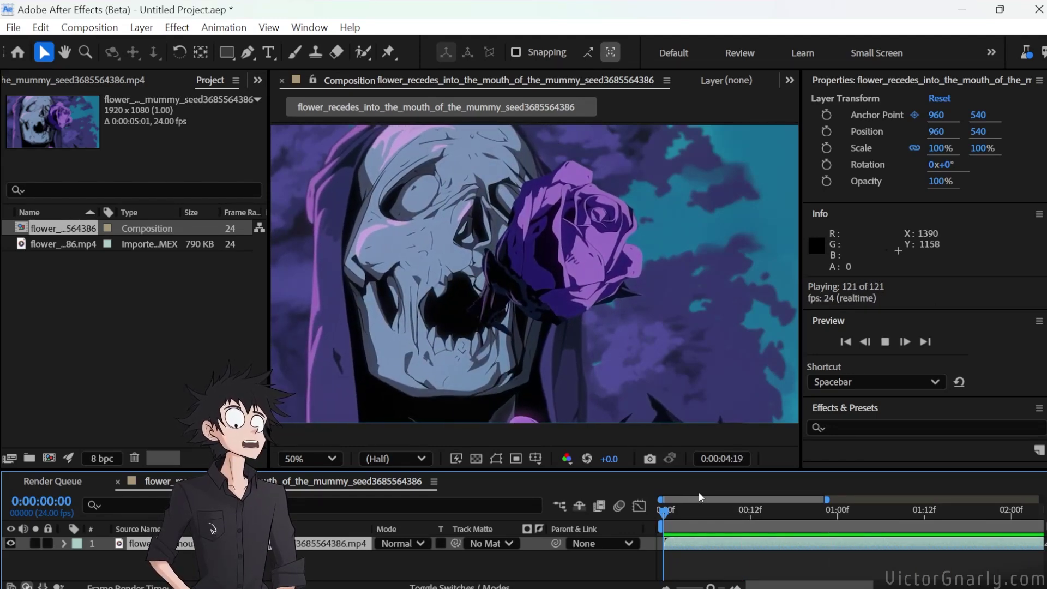
# Stop the preview and, in Pika, review the enlarged variants of the "flower recedes into the mouth of the mummy" clip one after another.
pyautogui.press('space')
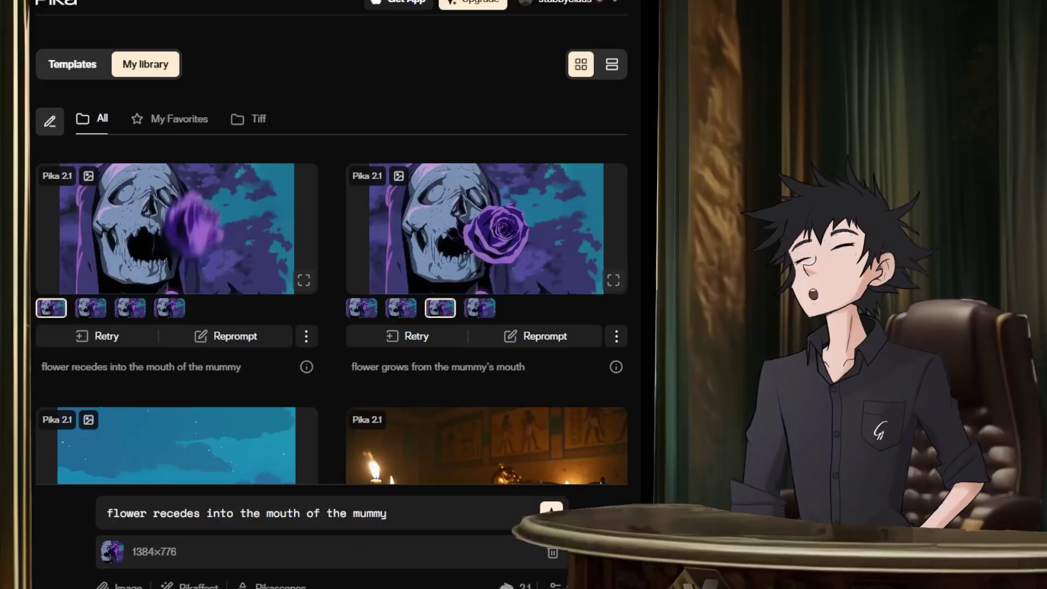
pyautogui.click(303, 280)
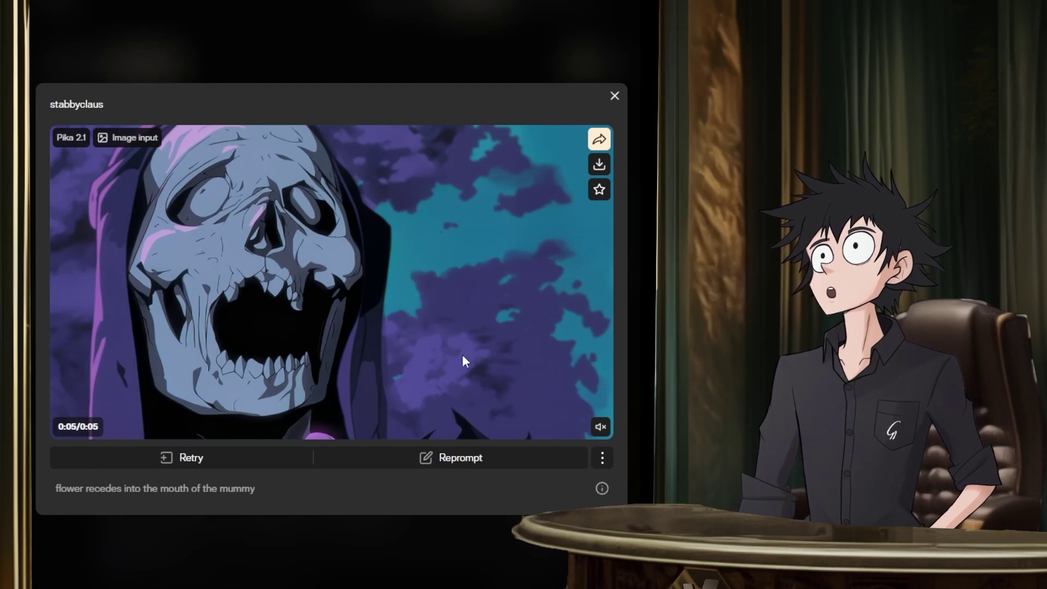
pyautogui.click(434, 49)
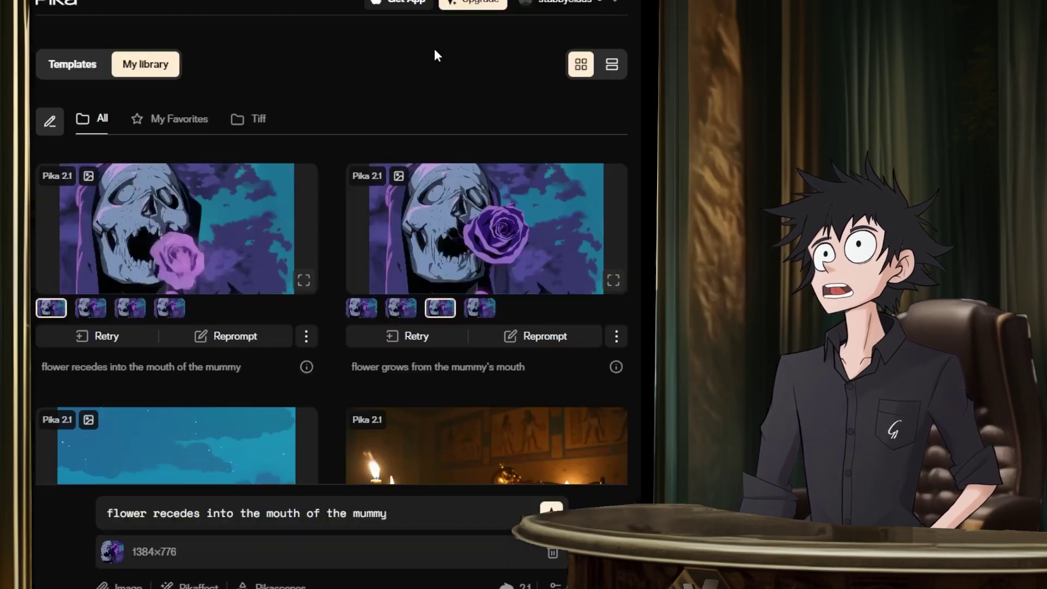
pyautogui.click(303, 281)
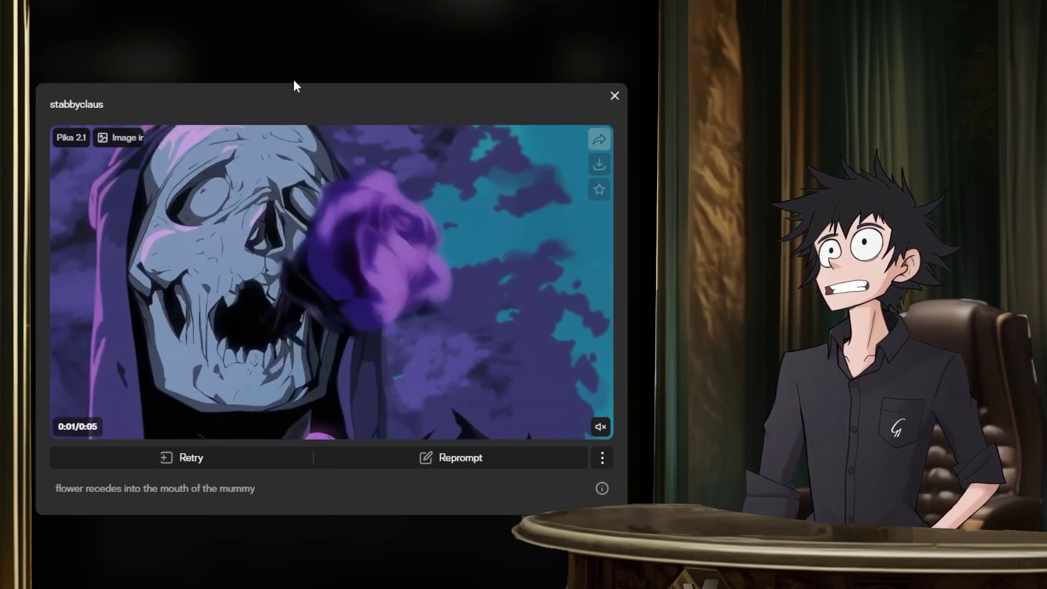
pyautogui.click(279, 70)
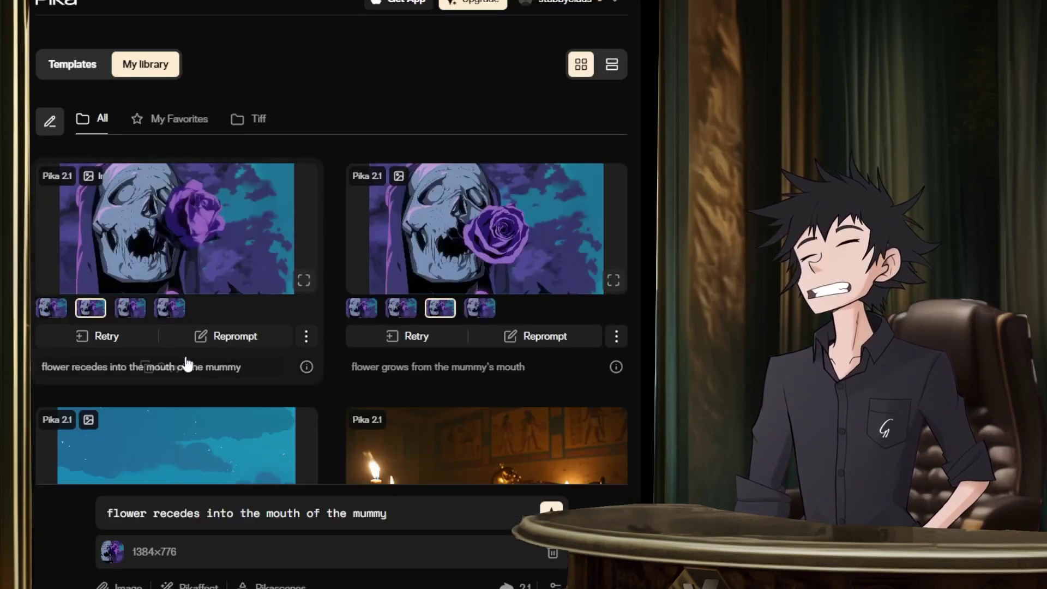
pyautogui.click(306, 289)
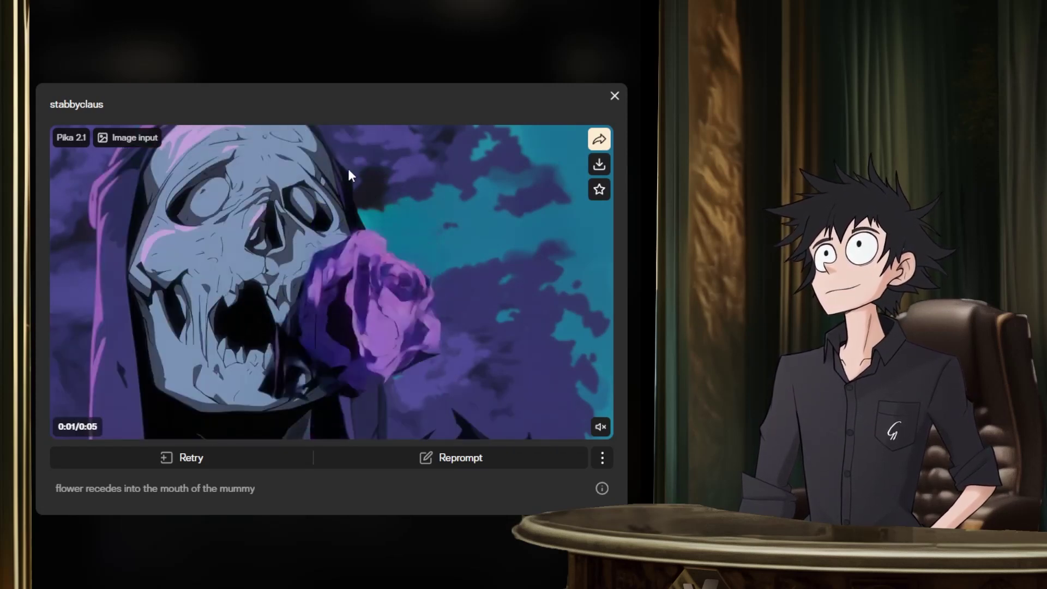
pyautogui.click(296, 60)
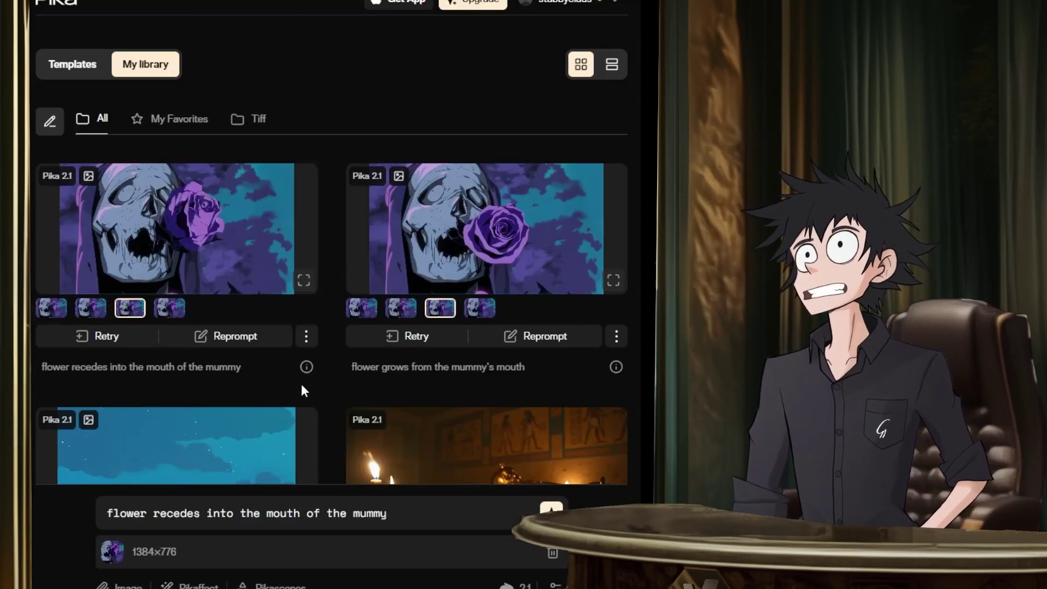
pyautogui.click(169, 308)
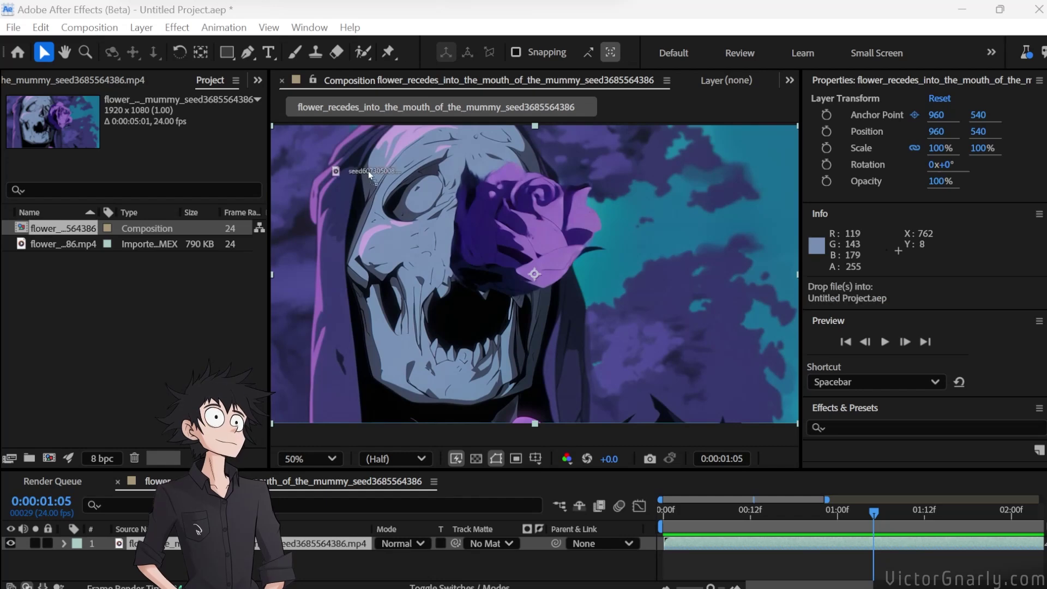
# In After Effects, import seed607305008.mp4 and seed917496513.mp4 into the project and create a composition from seed917496513.mp4.
pyautogui.moveTo(362, 170); pyautogui.dragTo(136, 294)
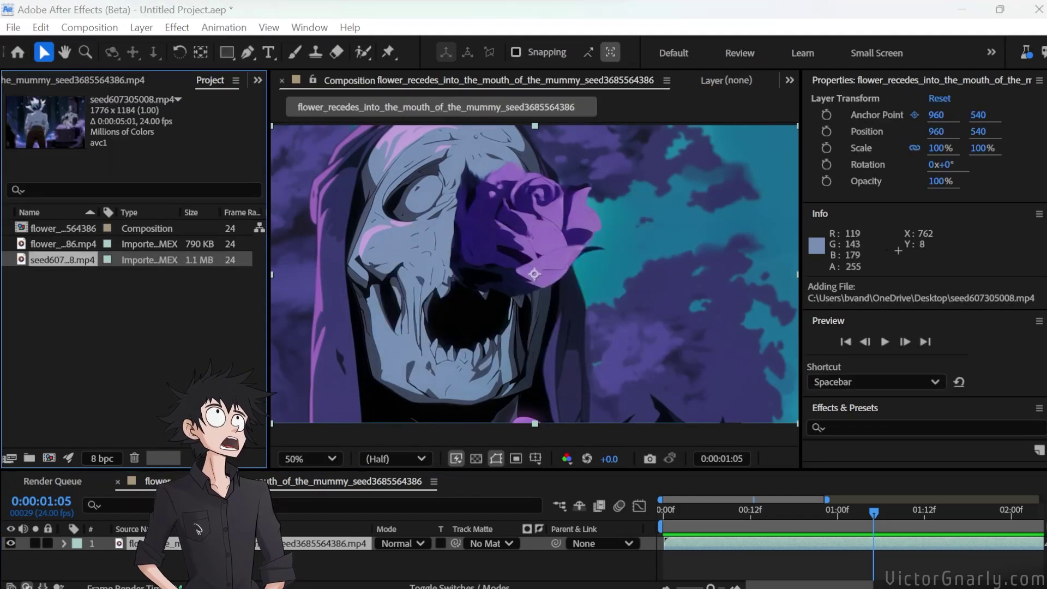
pyautogui.moveTo(362, 171); pyautogui.dragTo(166, 345)
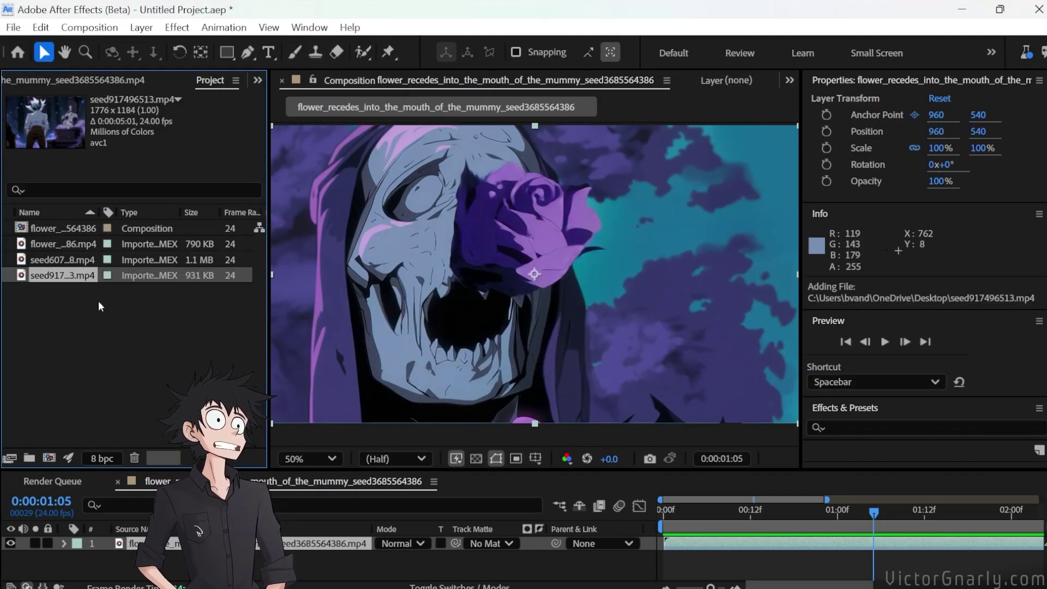
pyautogui.moveTo(0, 404); pyautogui.dragTo(75, 300)
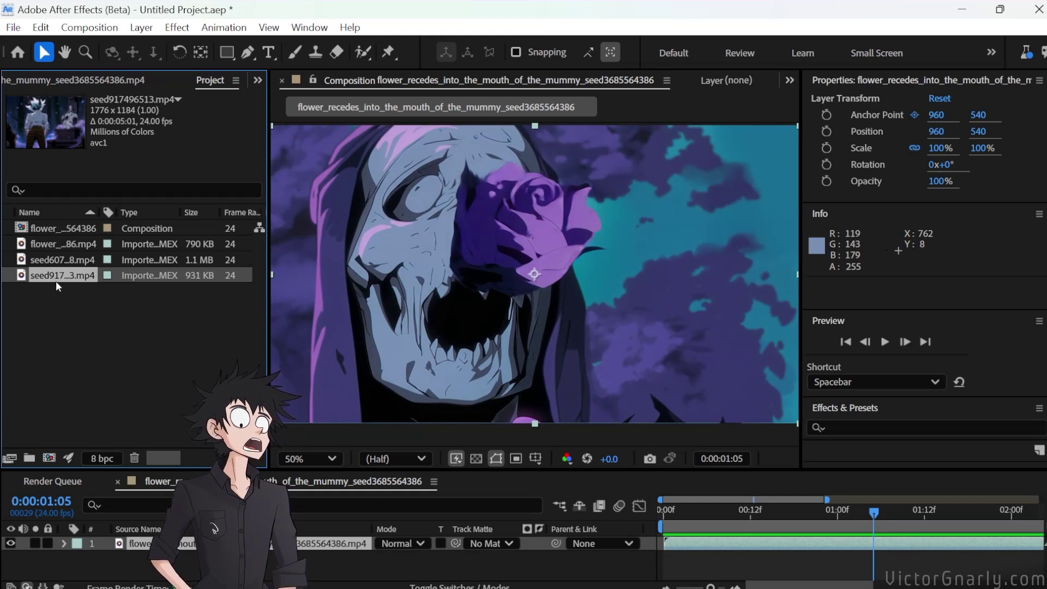
pyautogui.moveTo(55, 276); pyautogui.dragTo(50, 459)
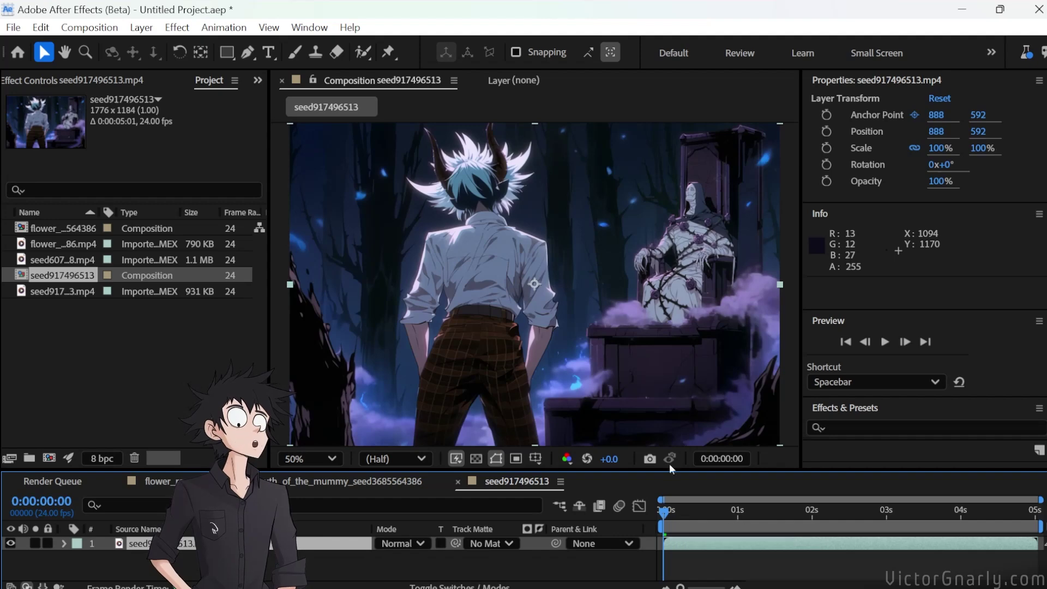
# Scrub through and preview the clip of the horned man facing the enthroned mummy.
pyautogui.scroll(-2, 581, 326)
pyautogui.scroll(1, 581, 326)
pyautogui.scroll(1, 580, 326)
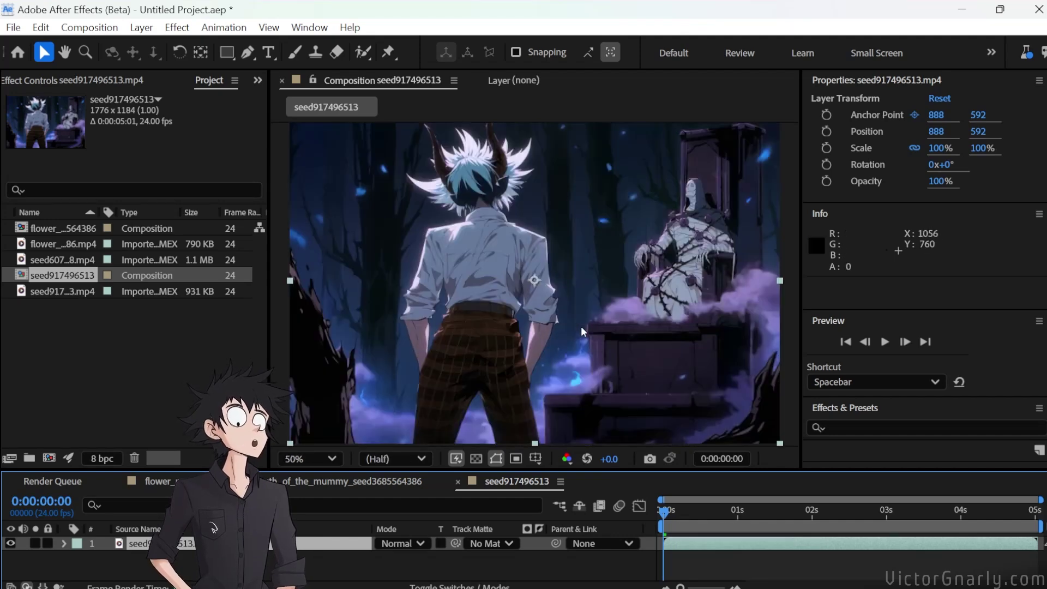
pyautogui.moveTo(581, 326); pyautogui.dragTo(556, 313)
pyautogui.press('v')
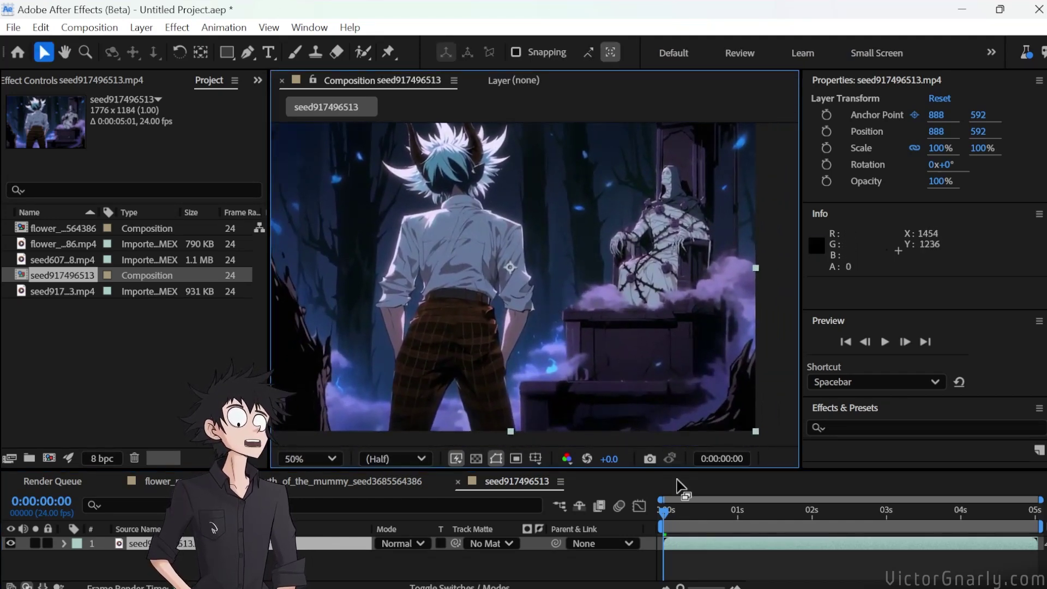
pyautogui.moveTo(677, 512); pyautogui.dragTo(839, 513)
pyautogui.press('space')
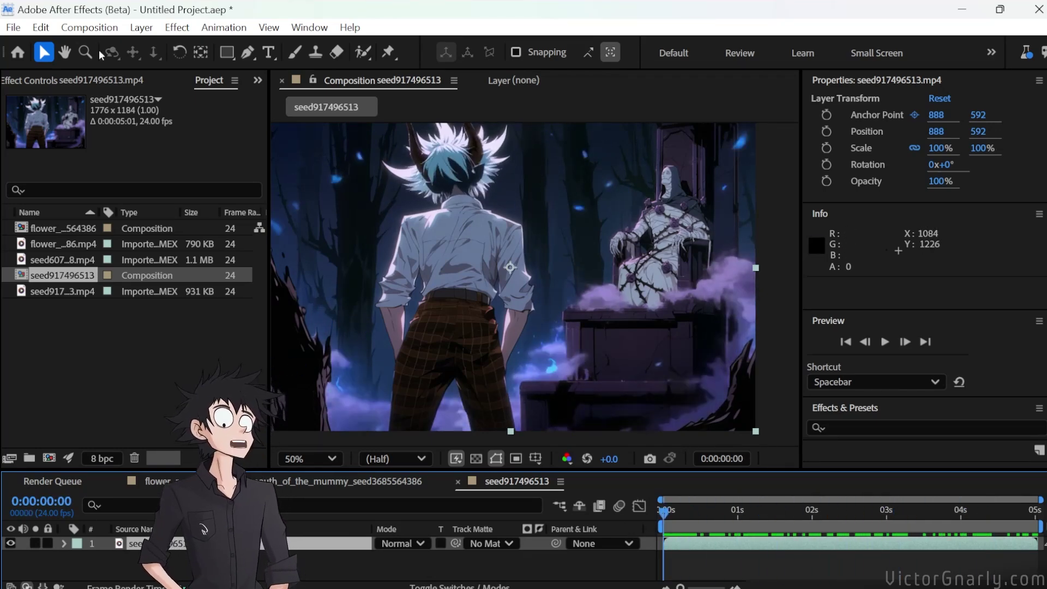
# Check the frame rate in the seed917496513 composition's settings and return to the start of the timeline.
pyautogui.click(90, 27)
pyautogui.click(127, 71)
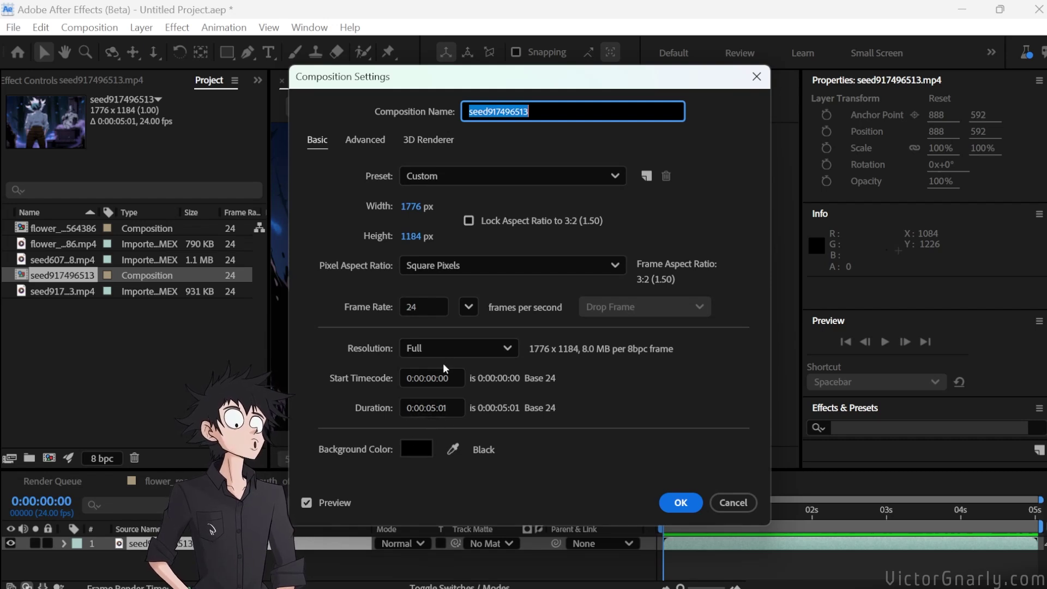
pyautogui.click(425, 307)
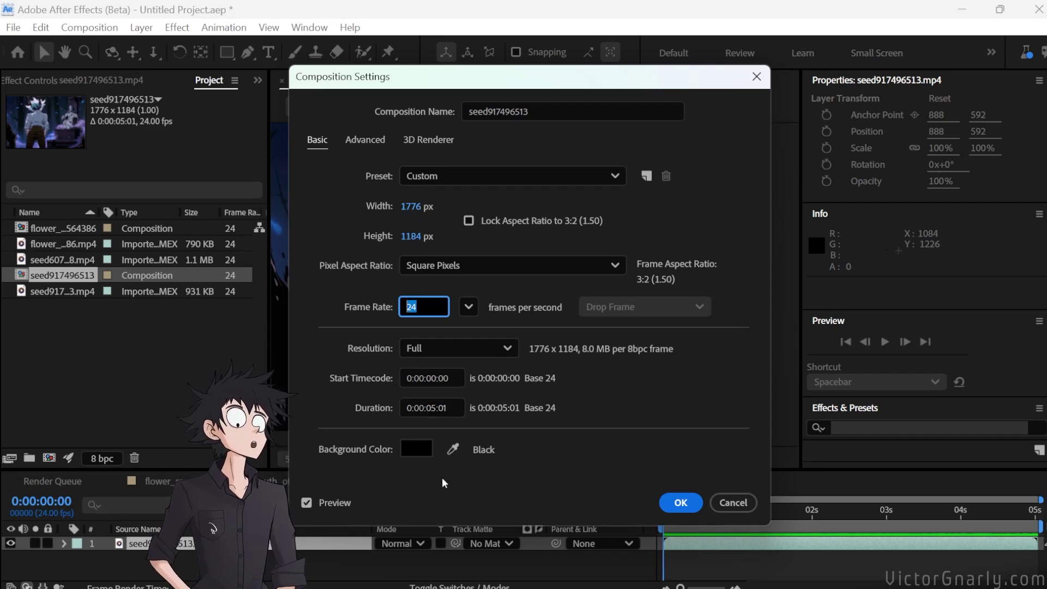
pyautogui.click(681, 502)
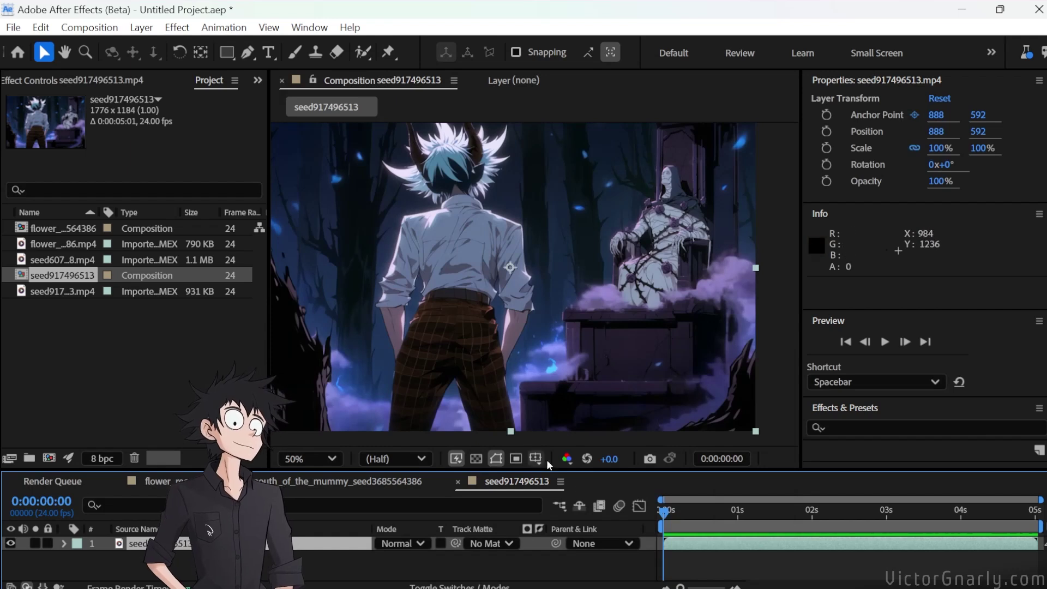
pyautogui.moveTo(680, 507)
pyautogui.mouseDown()
pyautogui.moveTo(790, 512)
pyautogui.moveTo(663, 518)
pyautogui.mouseUp()
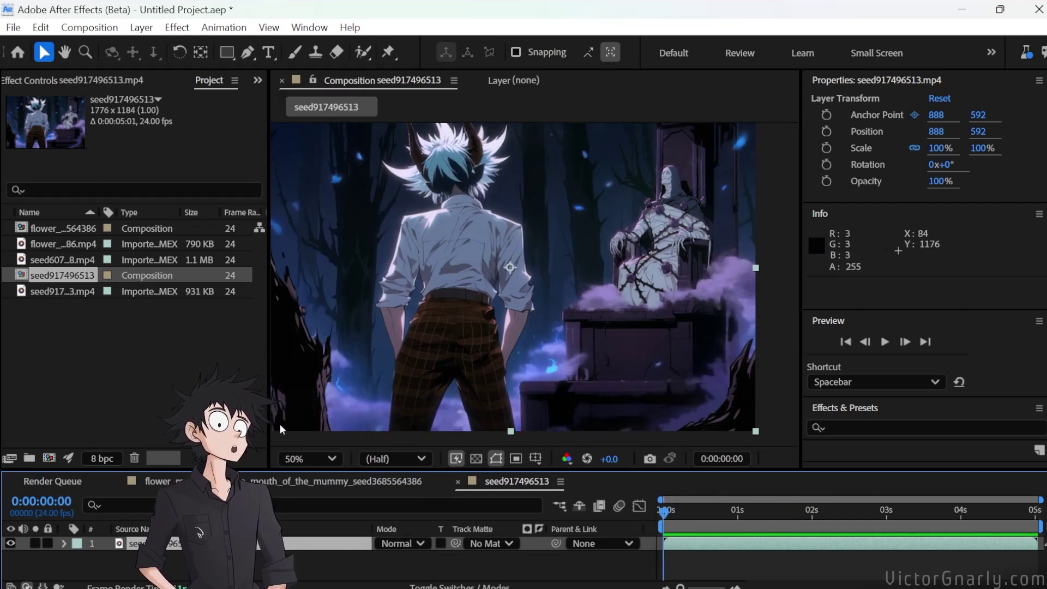
# Add a second copy of seed917496513.mp4 above the existing layer, scrub through it and hide the copy.
pyautogui.click(72, 292)
pyautogui.moveTo(72, 294); pyautogui.dragTo(137, 545)
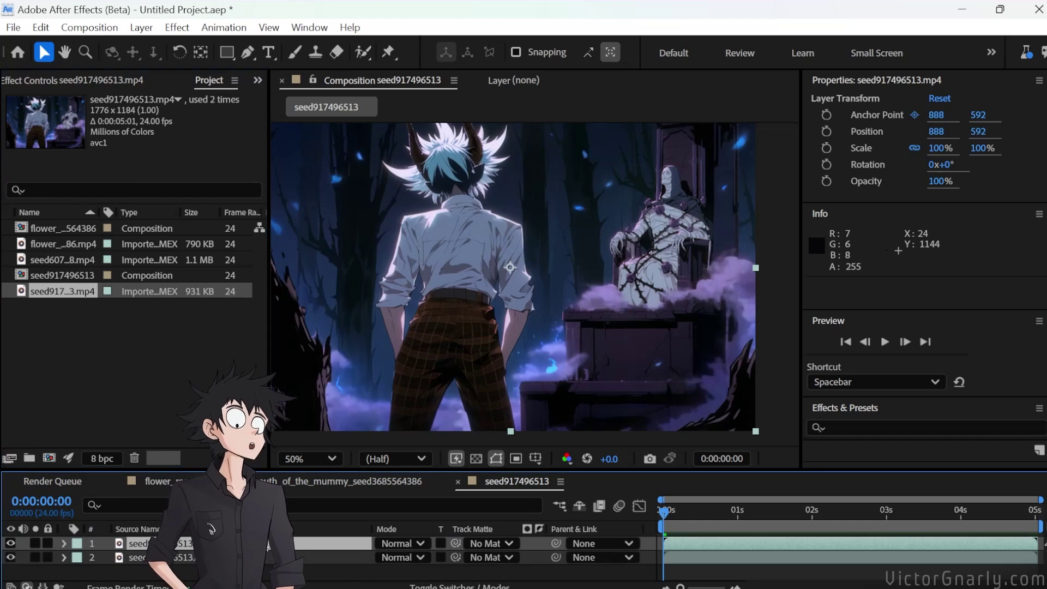
pyautogui.moveTo(673, 516); pyautogui.dragTo(751, 520)
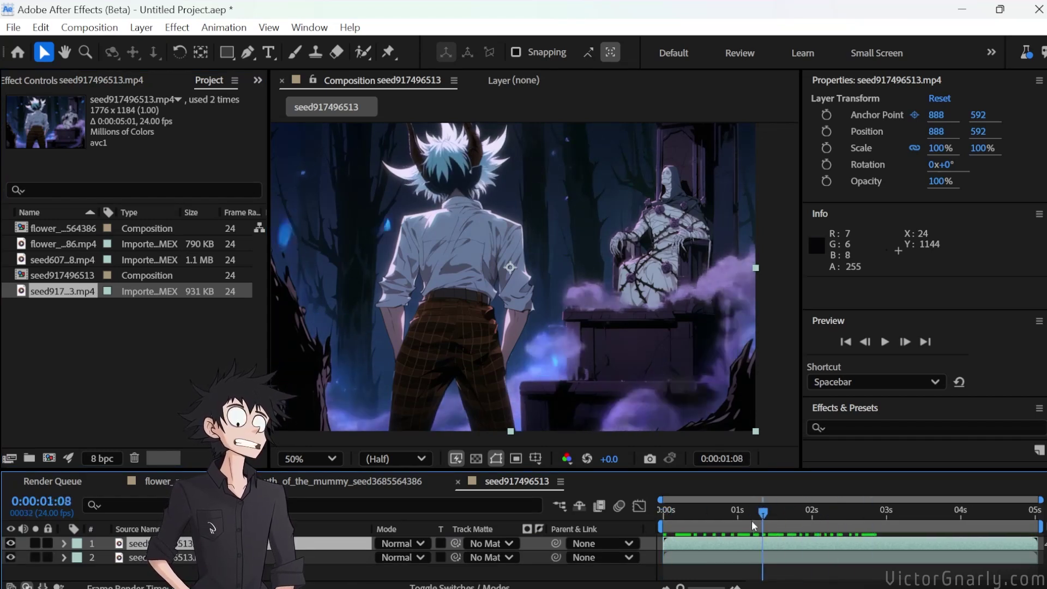
pyautogui.click(11, 544)
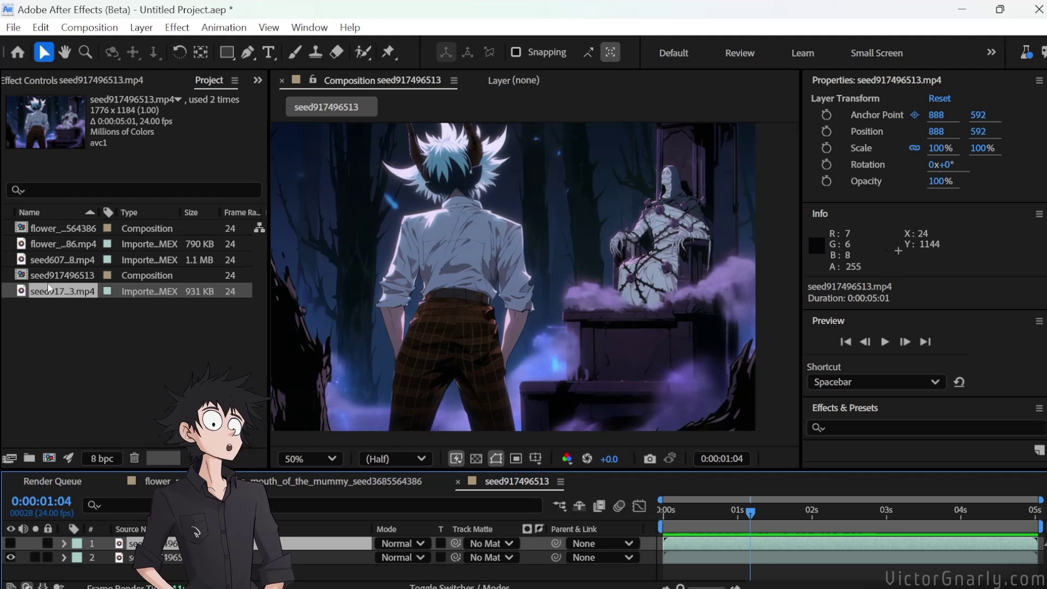
# Replace the hidden top layer's footage with seed607305008.mp4, play the composition briefly and make that layer visible.
pyautogui.click(58, 260)
pyautogui.moveTo(65, 265); pyautogui.dragTo(163, 543)
pyautogui.click(11, 543)
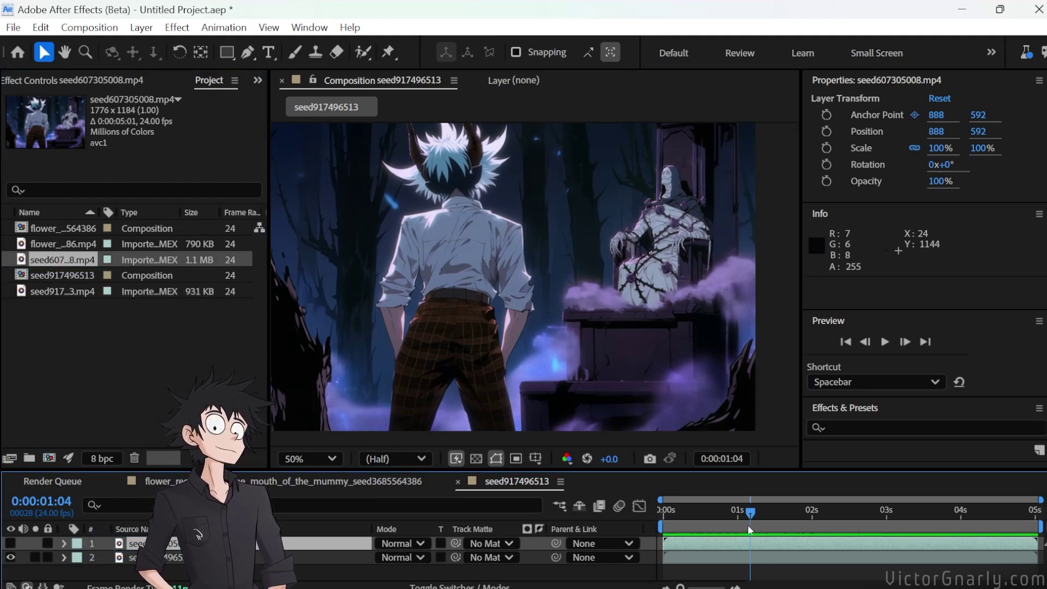
pyautogui.press('space')
pyautogui.click(11, 543)
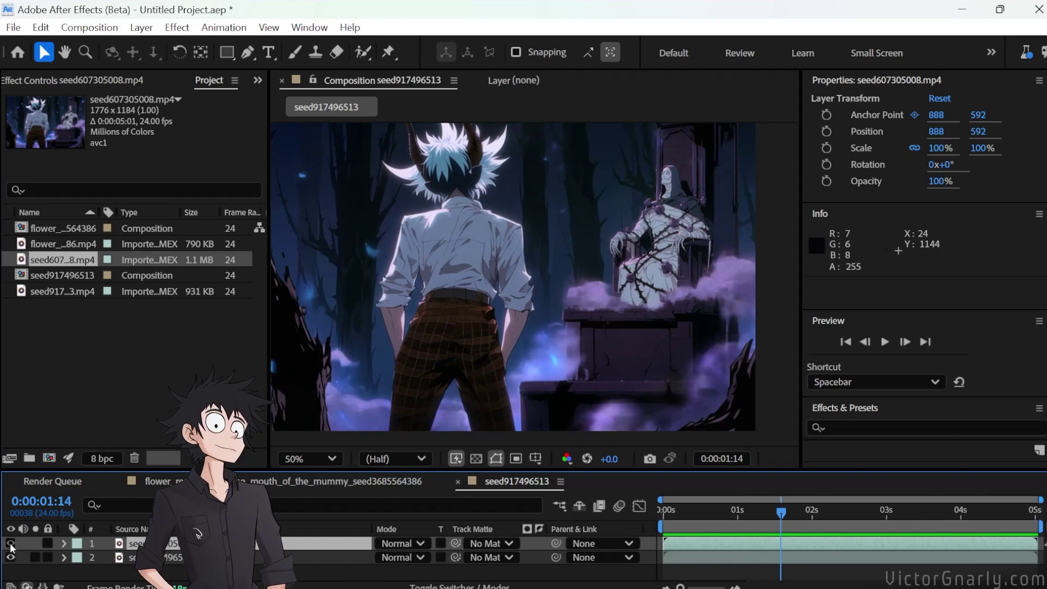
# Compare the two stacked clips by toggling the seed607305008.mp4 layer's visibility and scrubbing through the first two seconds.
pyautogui.moveTo(810, 515); pyautogui.dragTo(593, 460)
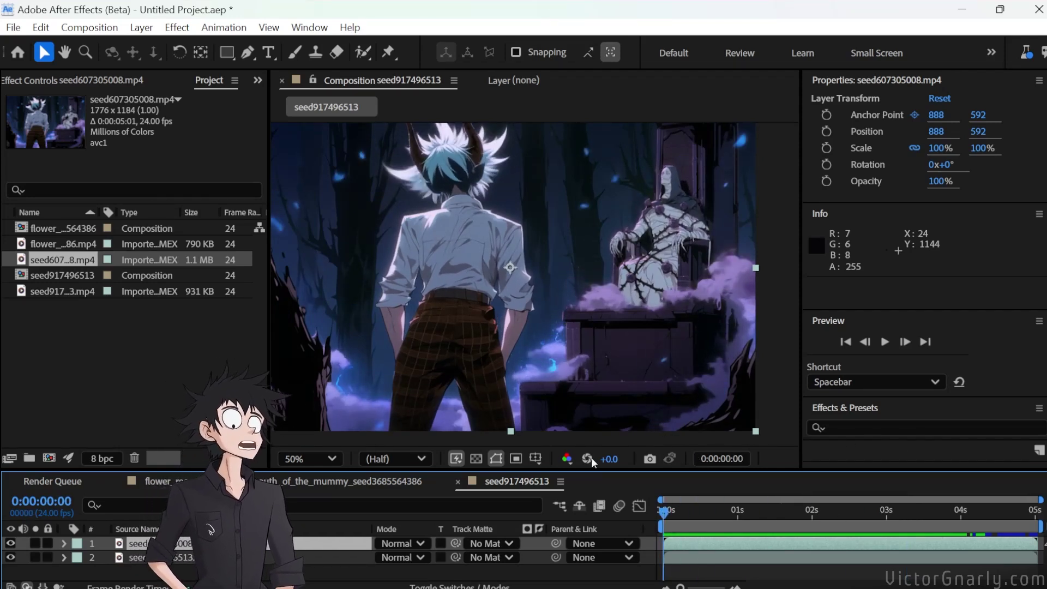
pyautogui.click(10, 544)
pyautogui.moveTo(664, 509); pyautogui.dragTo(769, 485)
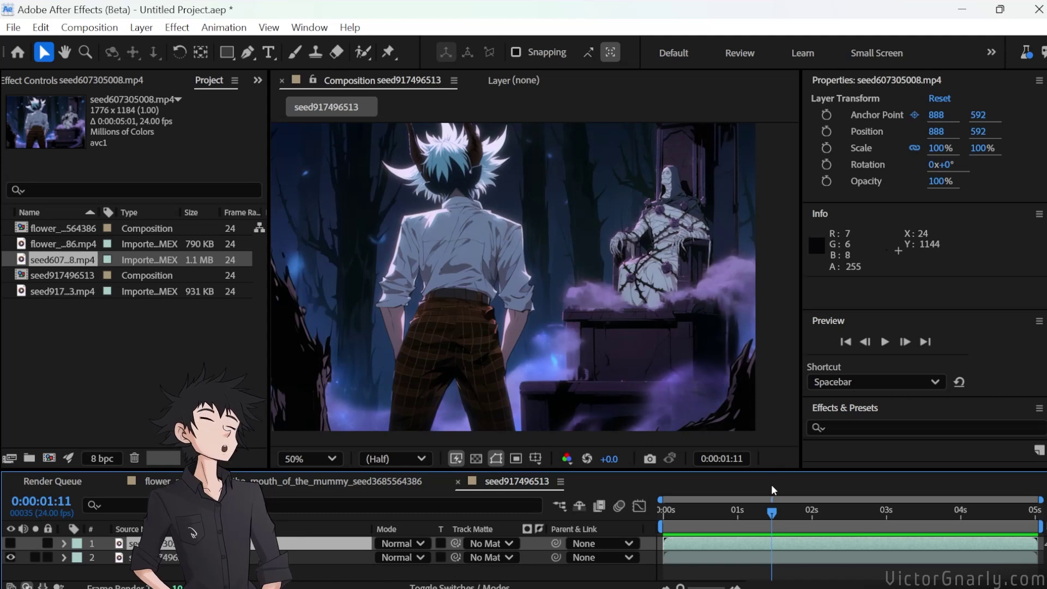
pyautogui.moveTo(770, 483)
pyautogui.mouseDown()
pyautogui.moveTo(747, 492)
pyautogui.moveTo(822, 485)
pyautogui.moveTo(788, 482)
pyautogui.mouseUp()
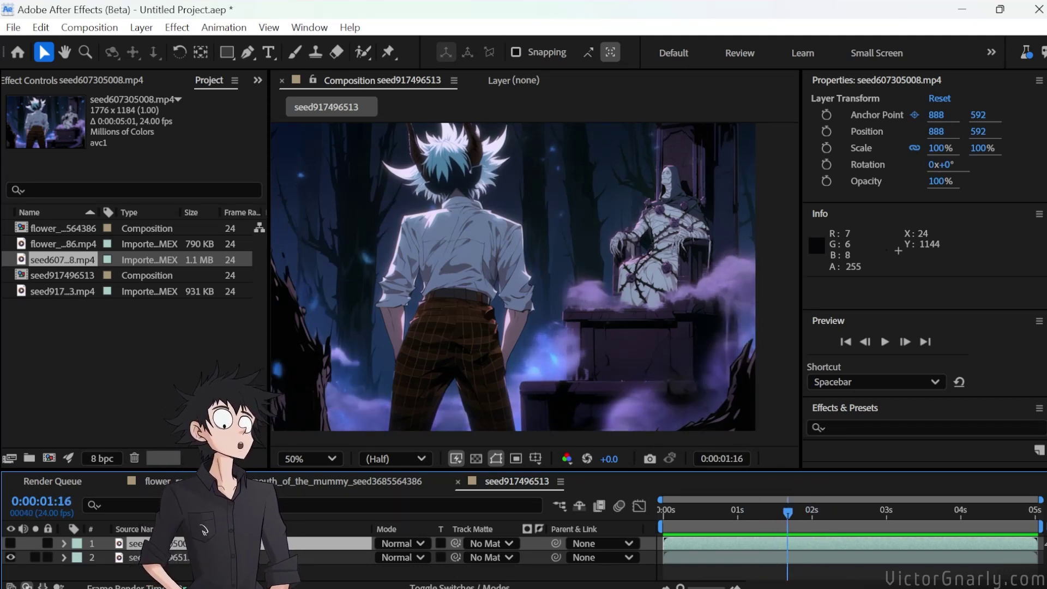
pyautogui.click(10, 542)
pyautogui.moveTo(741, 507); pyautogui.dragTo(776, 513)
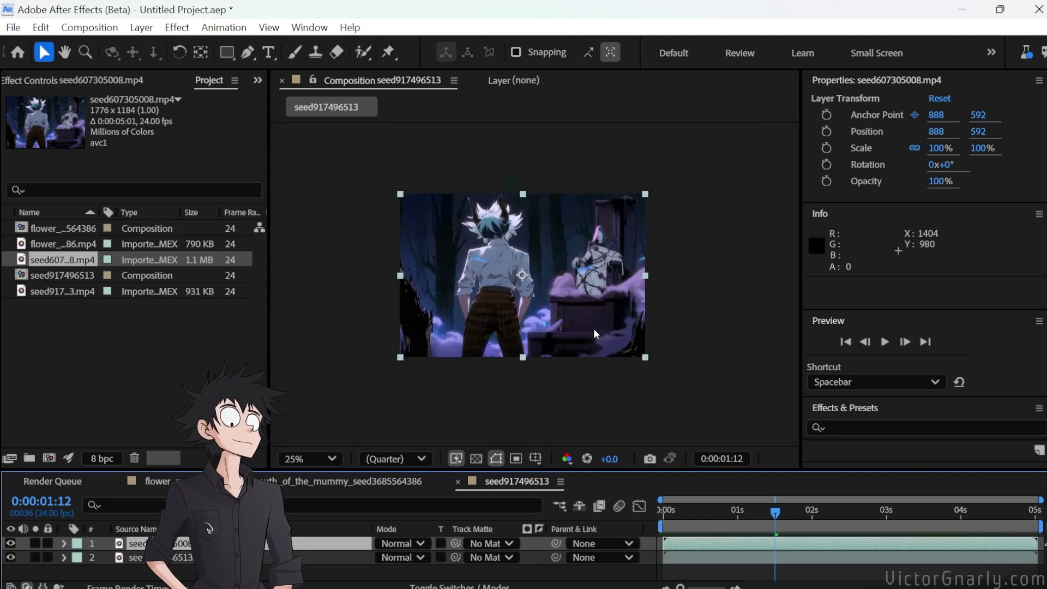
pyautogui.click(707, 511)
pyautogui.moveTo(713, 512); pyautogui.dragTo(786, 471)
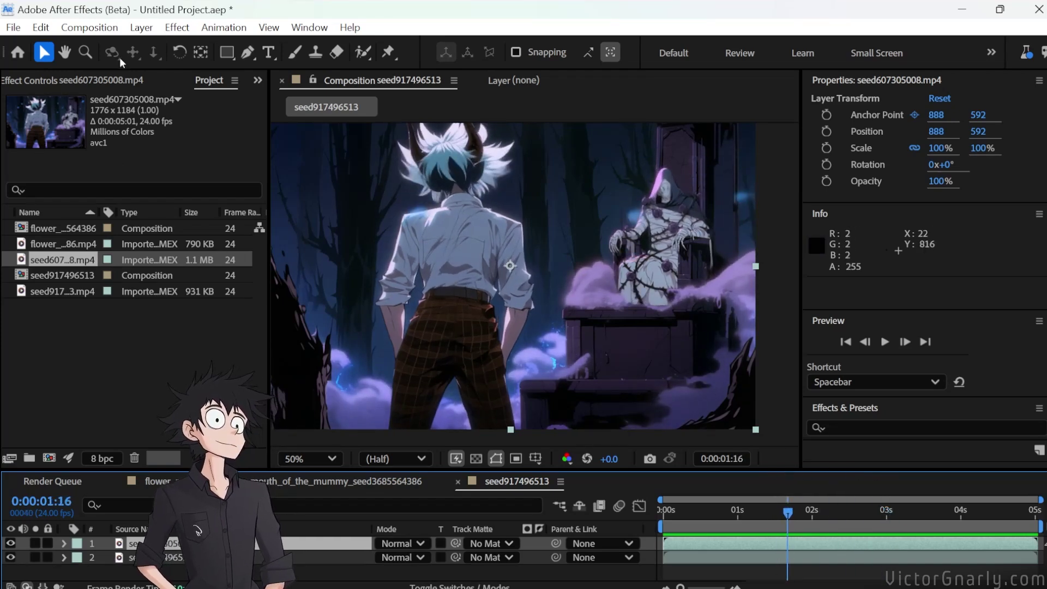
# At 0:00:01:16, draw Pen tool masks on the seed607305008.mp4 layer around the horned man and the seated mummy.
pyautogui.click(247, 53)
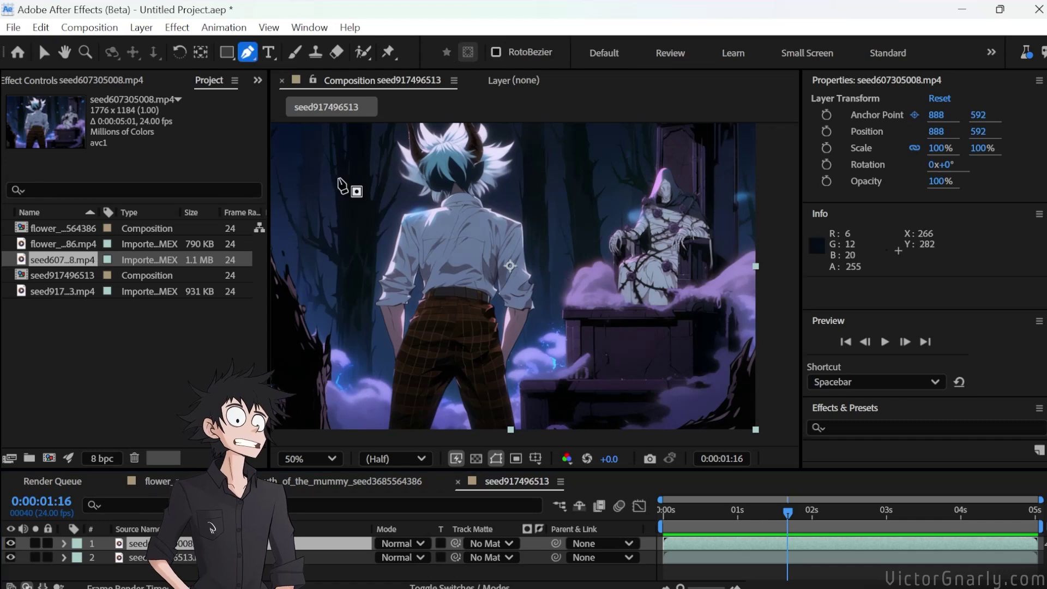
pyautogui.press(',')
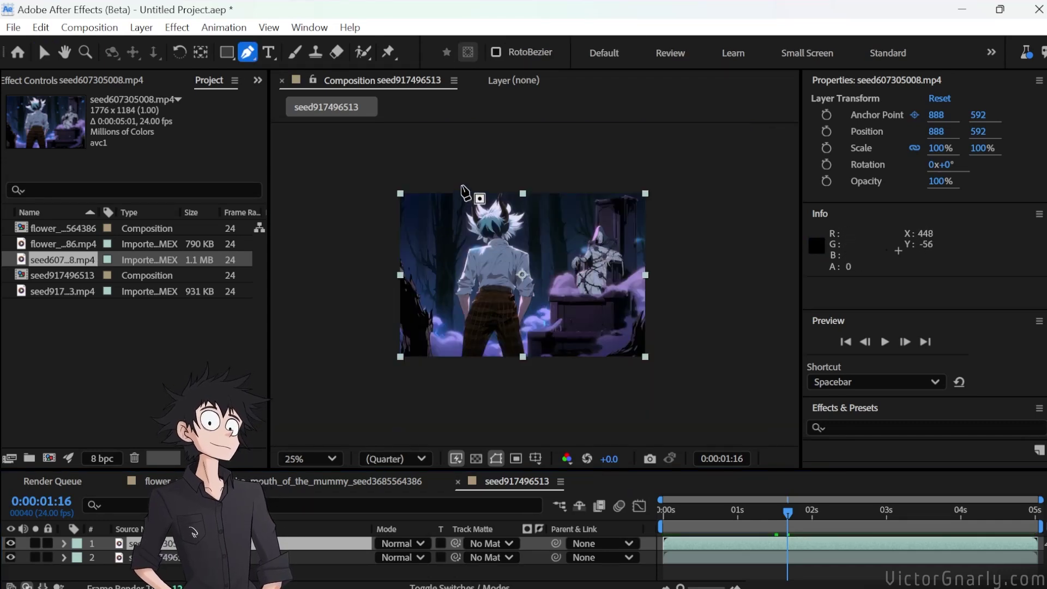
pyautogui.click(462, 184)
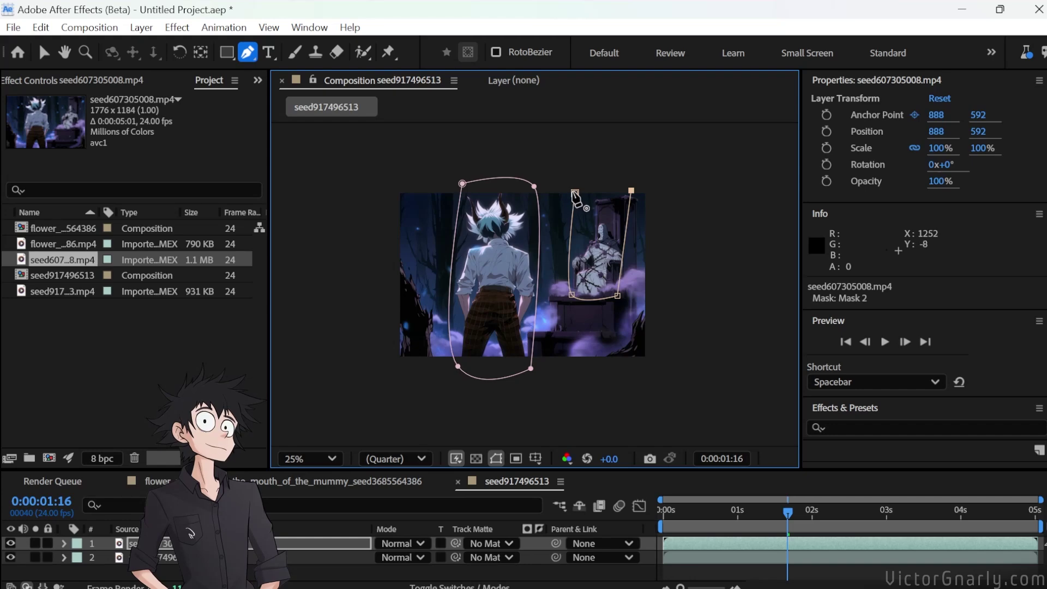
# Close the mask around the seated mummy and check it up close while playing the shot forward.
pyautogui.scroll(3, 627, 316)
pyautogui.scroll(-2, 469, 351)
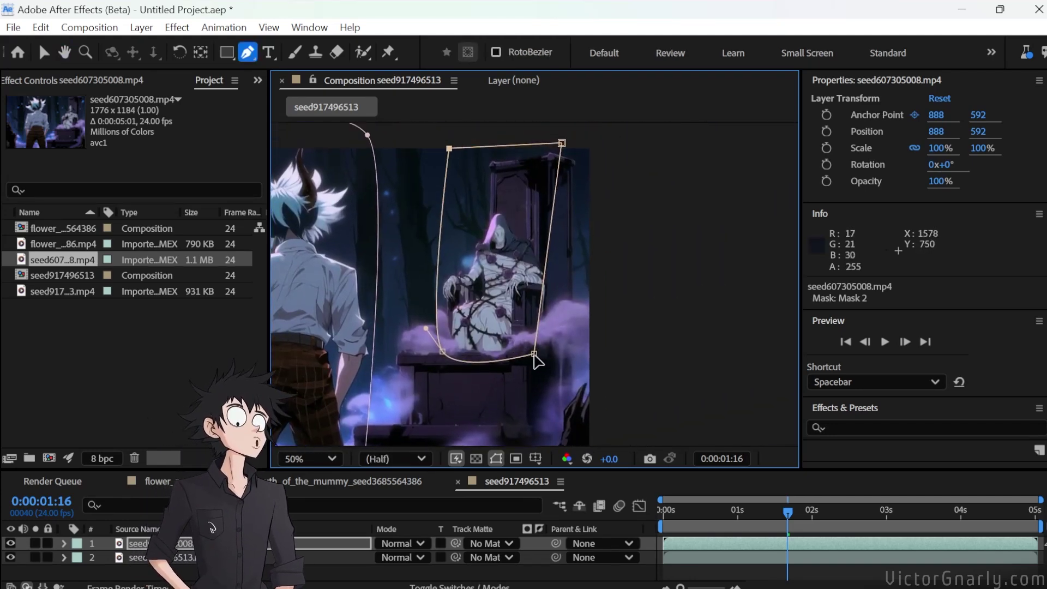
pyautogui.scroll(2, 535, 354)
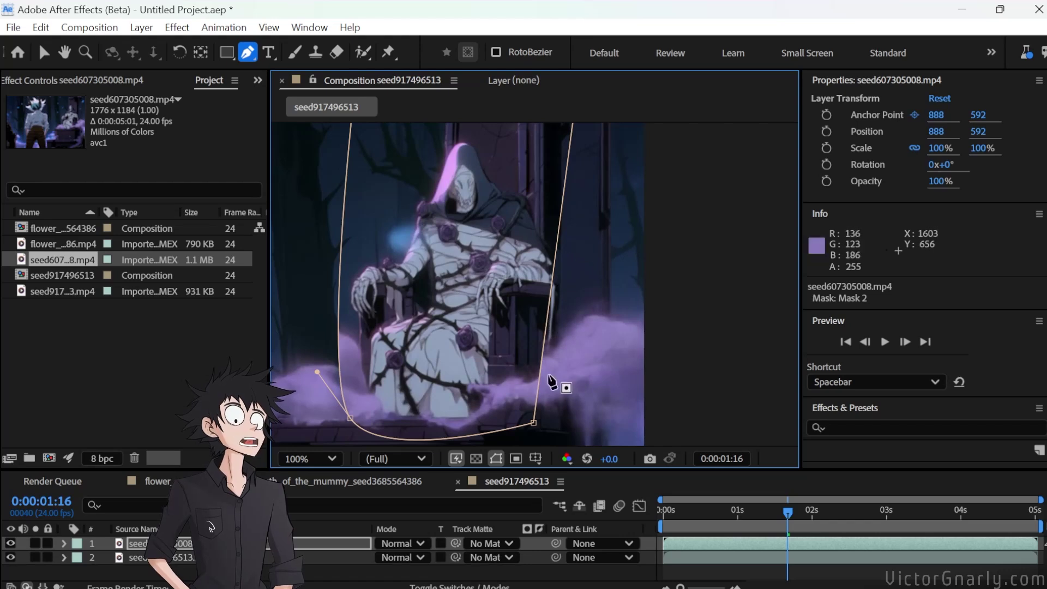
pyautogui.press('space')
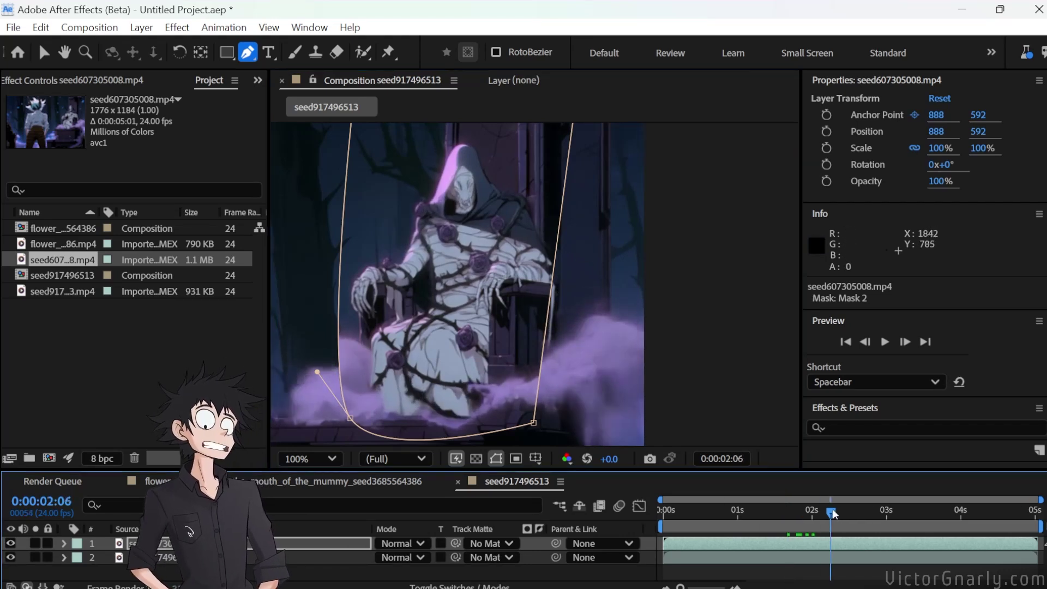
# Deselect the layer and check the mask edges around the mummy up close, scrubbing between 0:00:00:21 and 0:00:01:09.
pyautogui.moveTo(788, 510); pyautogui.dragTo(730, 486)
pyautogui.press(',')
pyautogui.press(',')
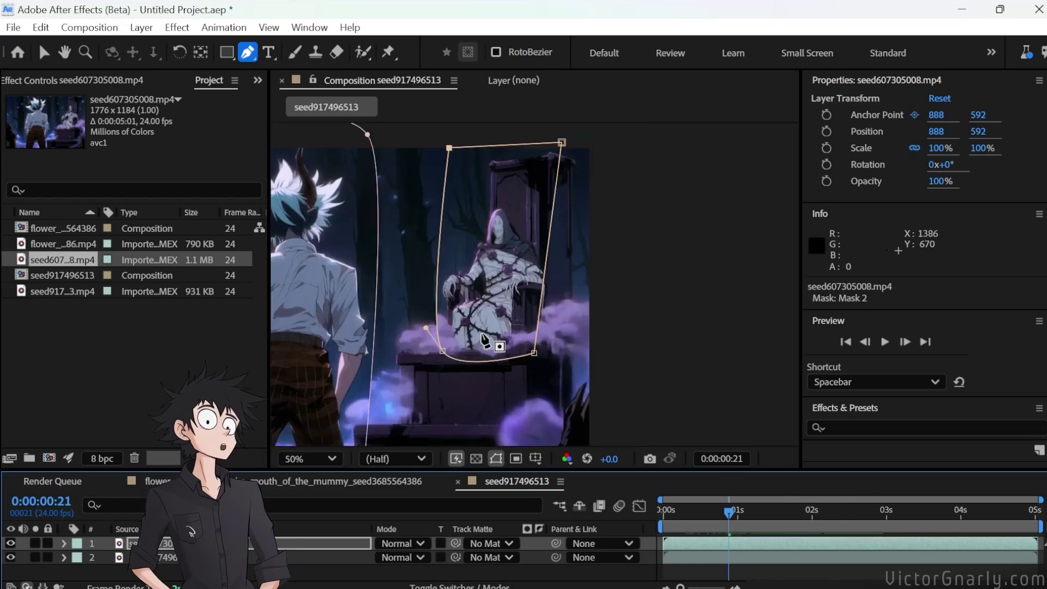
pyautogui.click(798, 571)
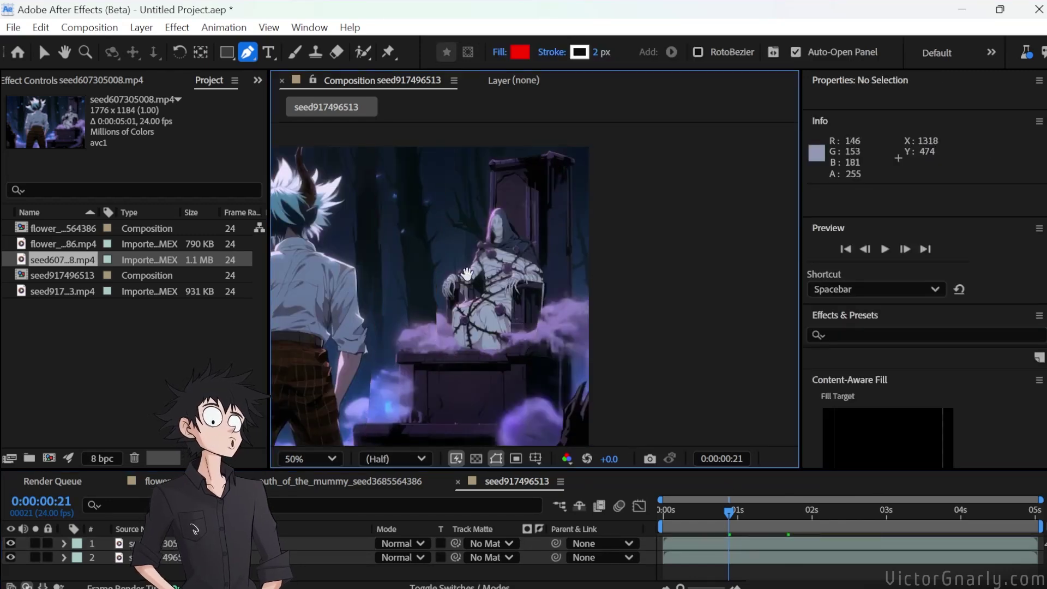
pyautogui.moveTo(461, 277); pyautogui.dragTo(578, 289)
pyautogui.press('g')
pyautogui.moveTo(729, 500)
pyautogui.mouseDown()
pyautogui.moveTo(856, 500)
pyautogui.moveTo(759, 500)
pyautogui.mouseUp()
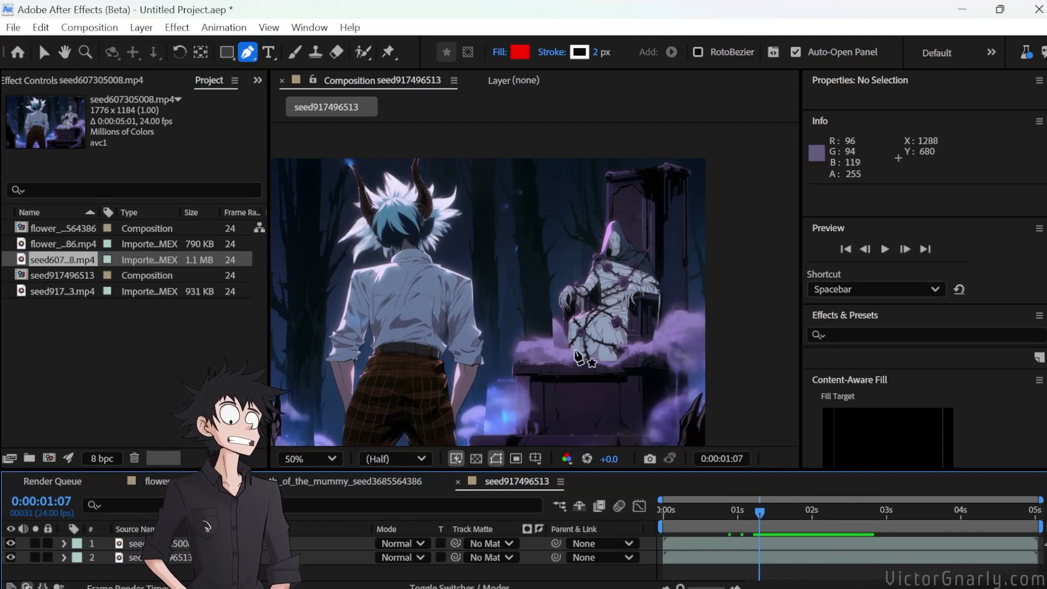
pyautogui.scroll(2, 557, 333)
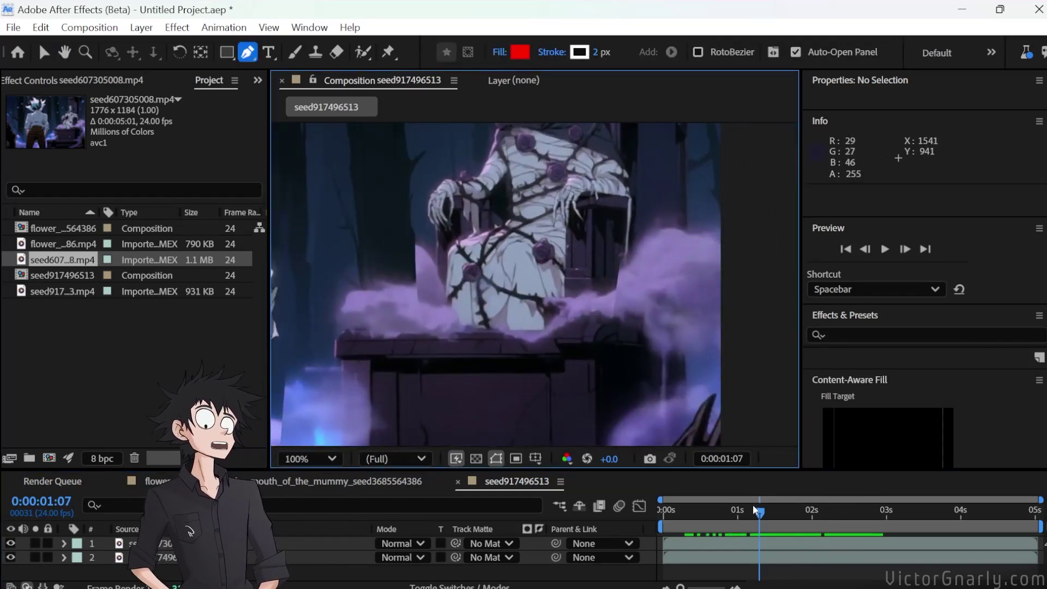
pyautogui.moveTo(760, 510)
pyautogui.mouseDown()
pyautogui.moveTo(813, 510)
pyautogui.moveTo(765, 509)
pyautogui.mouseUp()
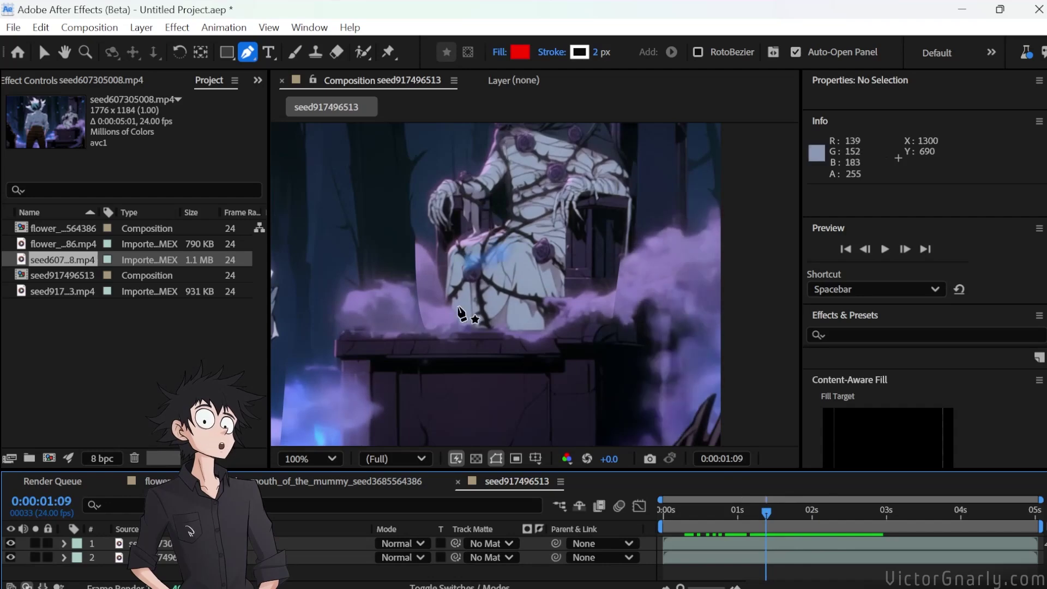
# On the seed607305008.mp4 layer, move the mummy mask's lower-left vertex inward to about 1290, 727 and steepen its curve handle.
pyautogui.click(750, 543)
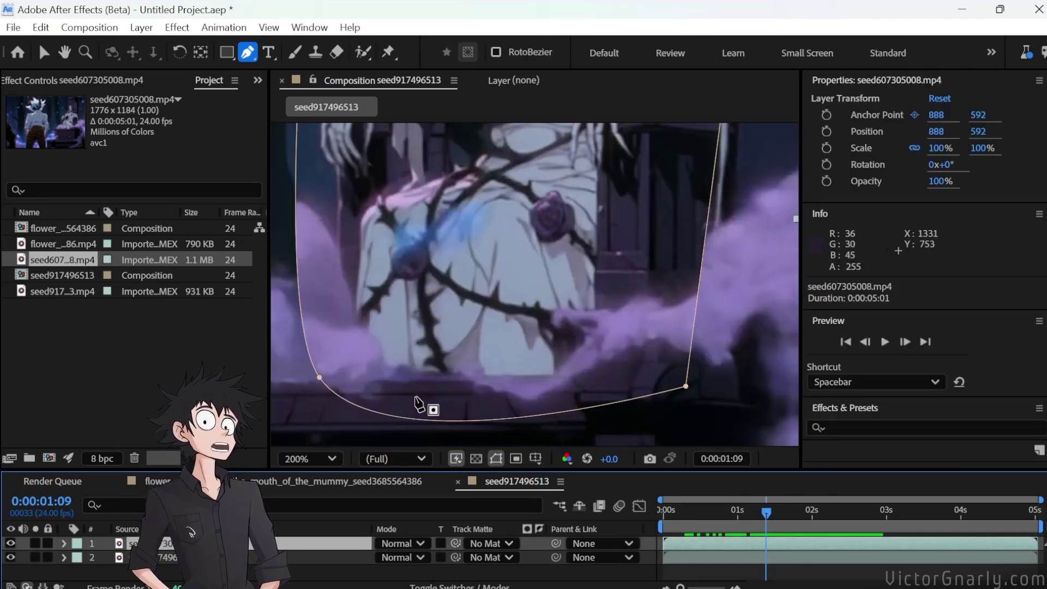
pyautogui.click(425, 333)
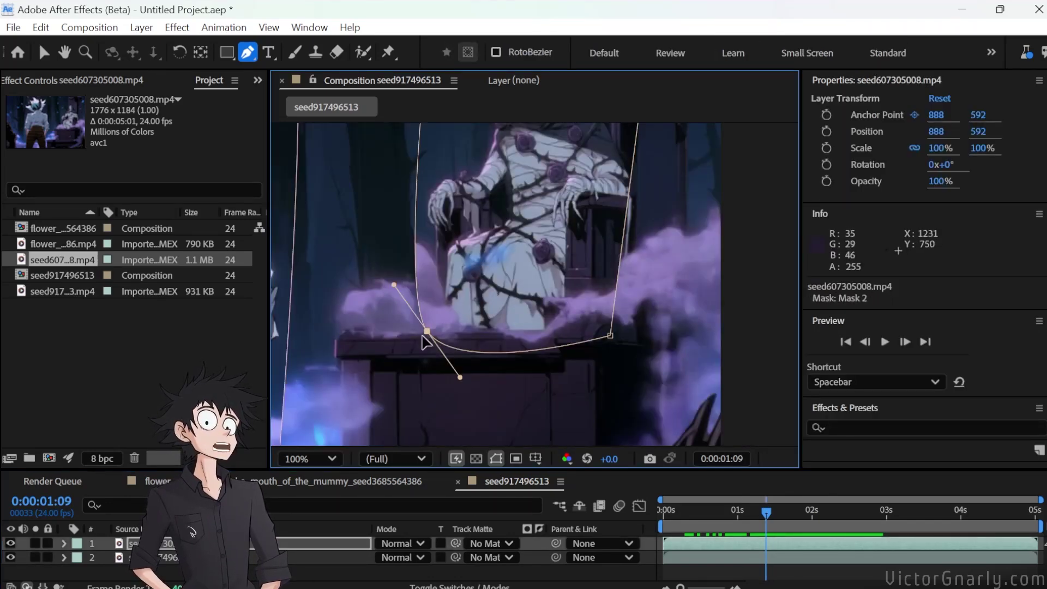
pyautogui.moveTo(424, 336); pyautogui.dragTo(449, 329)
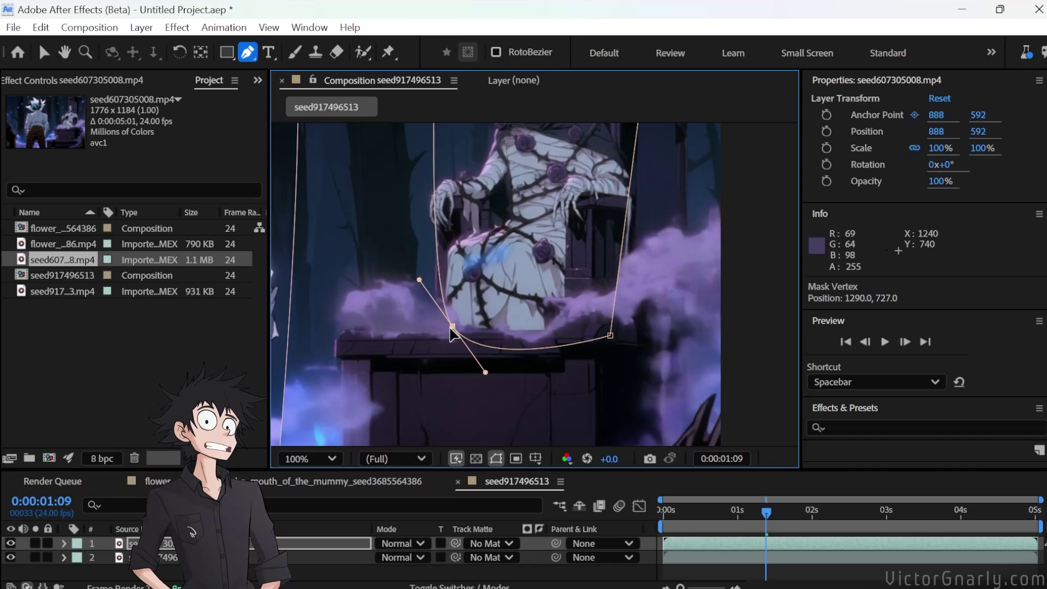
pyautogui.moveTo(418, 282); pyautogui.dragTo(388, 211)
# Move the mummy mask's lower-right vertex to about 1614, 709 and shift its upper-right vertex slightly inward.
pyautogui.scroll(5, 479, 277)
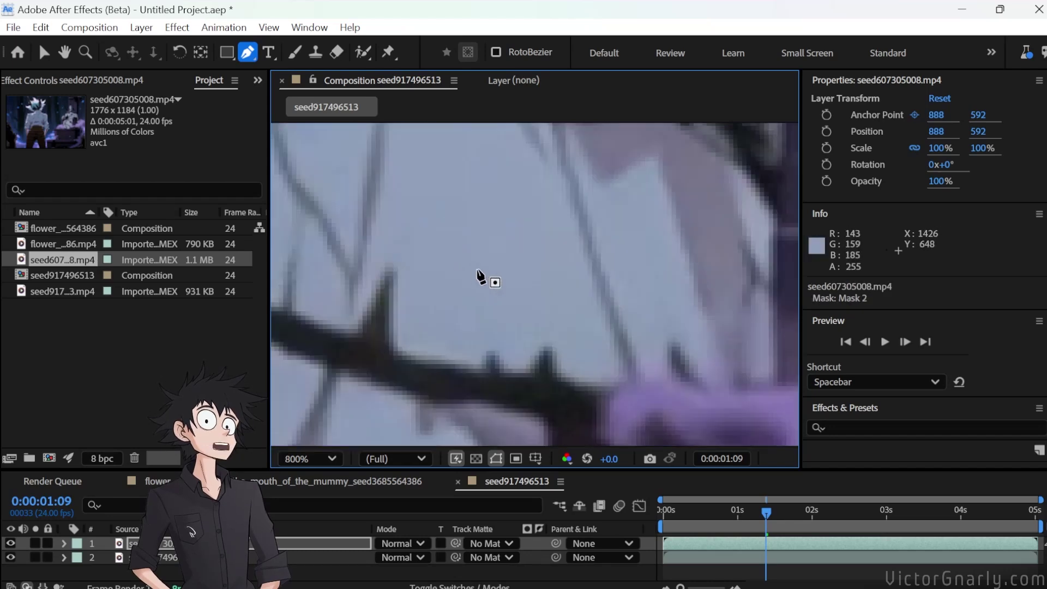
pyautogui.scroll(-5, 480, 277)
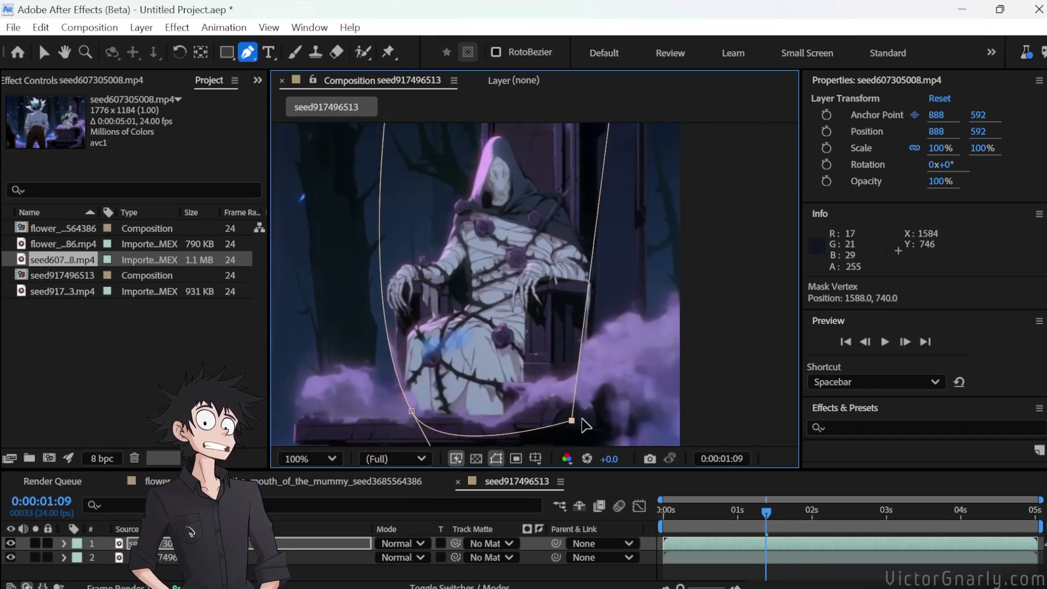
pyautogui.moveTo(582, 418); pyautogui.dragTo(594, 402)
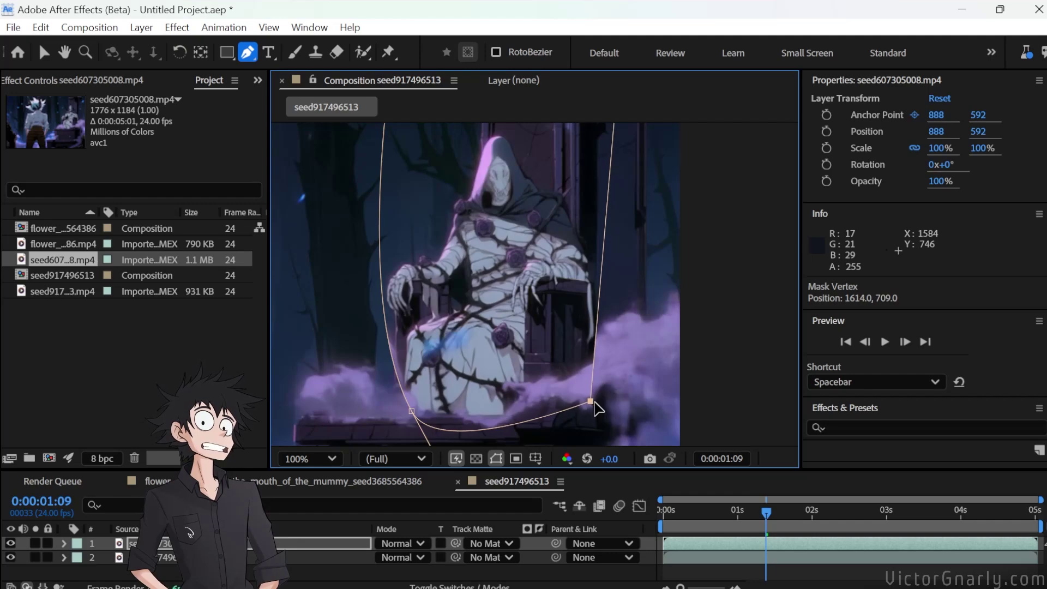
pyautogui.scroll(5, 599, 327)
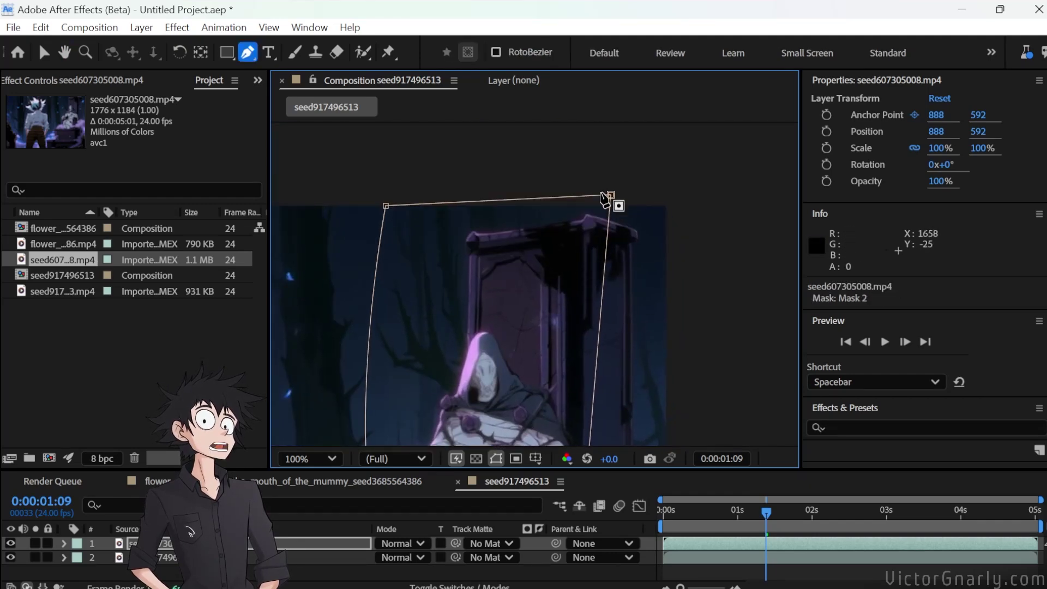
pyautogui.moveTo(605, 197)
pyautogui.mouseDown()
pyautogui.moveTo(643, 207)
pyautogui.moveTo(593, 202)
pyautogui.mouseUp()
# Refine the horned man's mask by raising its lower-right vertex, reshaping the lower-left curve and lowering the upper-right vertex slightly.
pyautogui.scroll(-6, 592, 351)
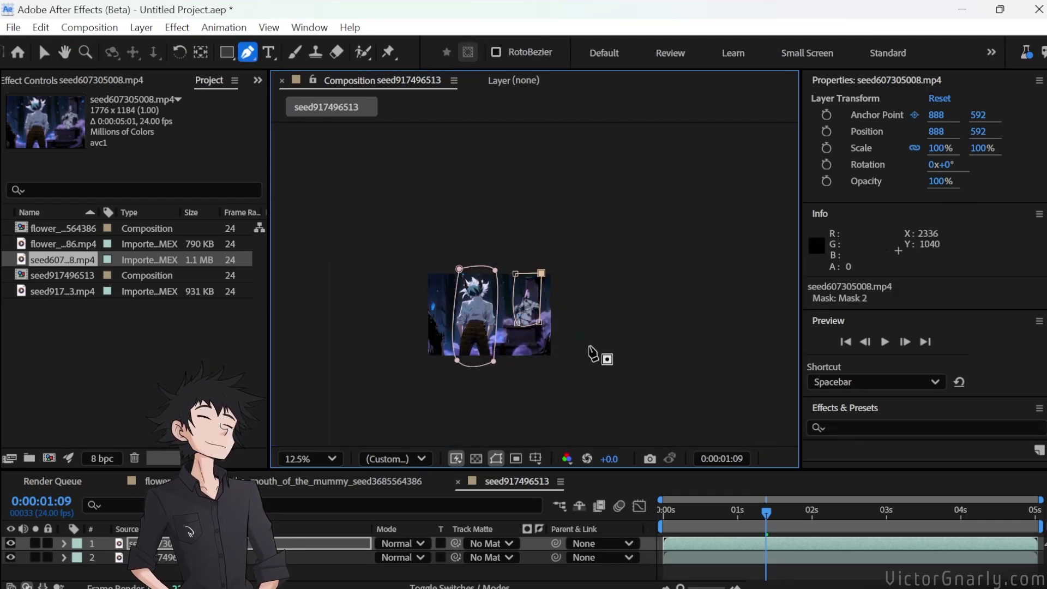
pyautogui.scroll(4, 592, 353)
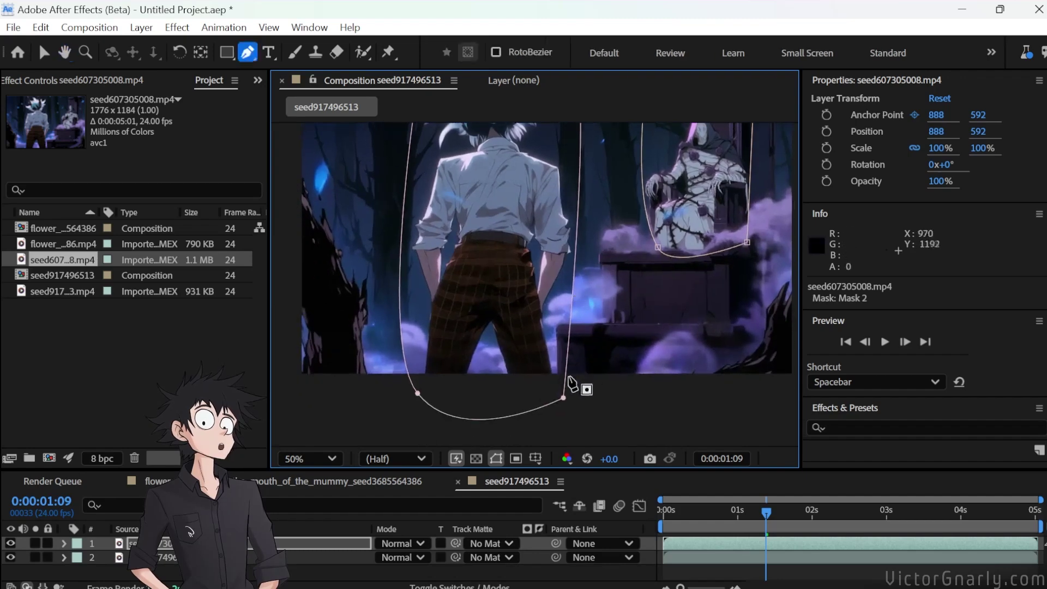
pyautogui.moveTo(563, 397); pyautogui.dragTo(564, 388)
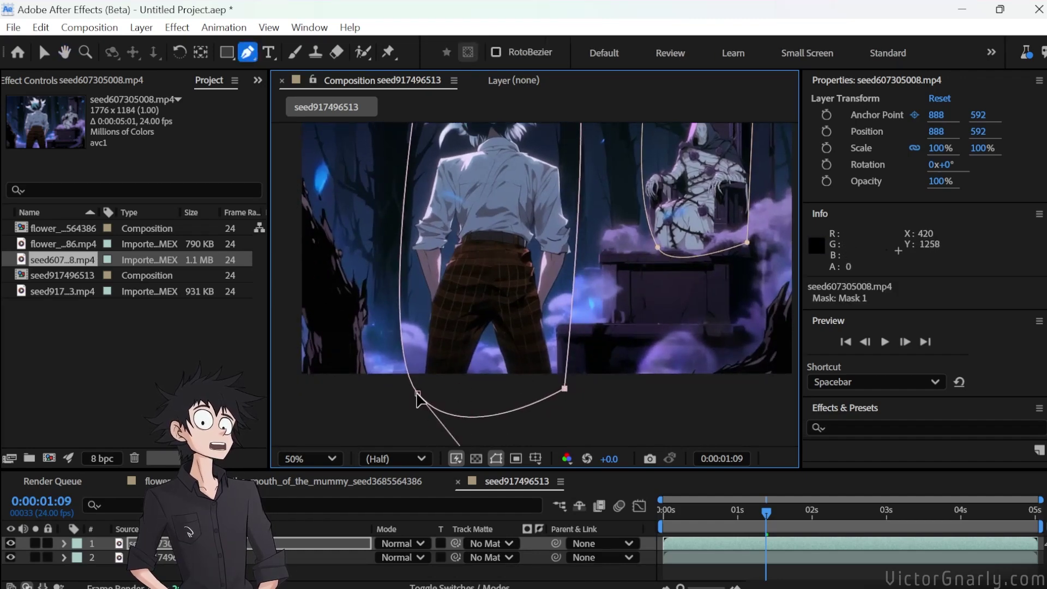
pyautogui.moveTo(417, 394); pyautogui.dragTo(386, 340)
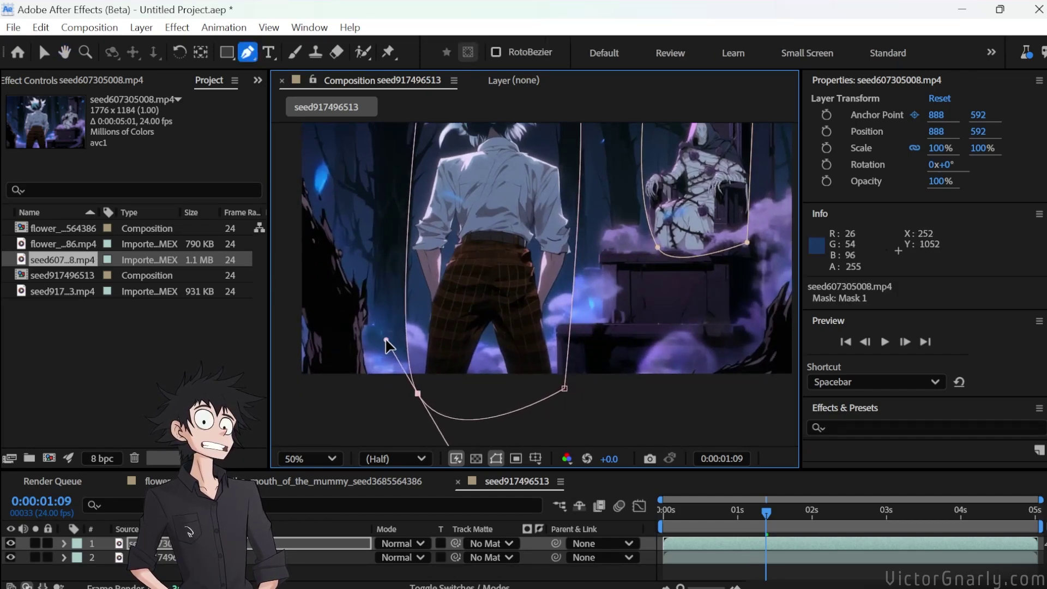
pyautogui.scroll(1, 432, 312)
pyautogui.scroll(-1, 439, 313)
pyautogui.moveTo(456, 293); pyautogui.dragTo(447, 419)
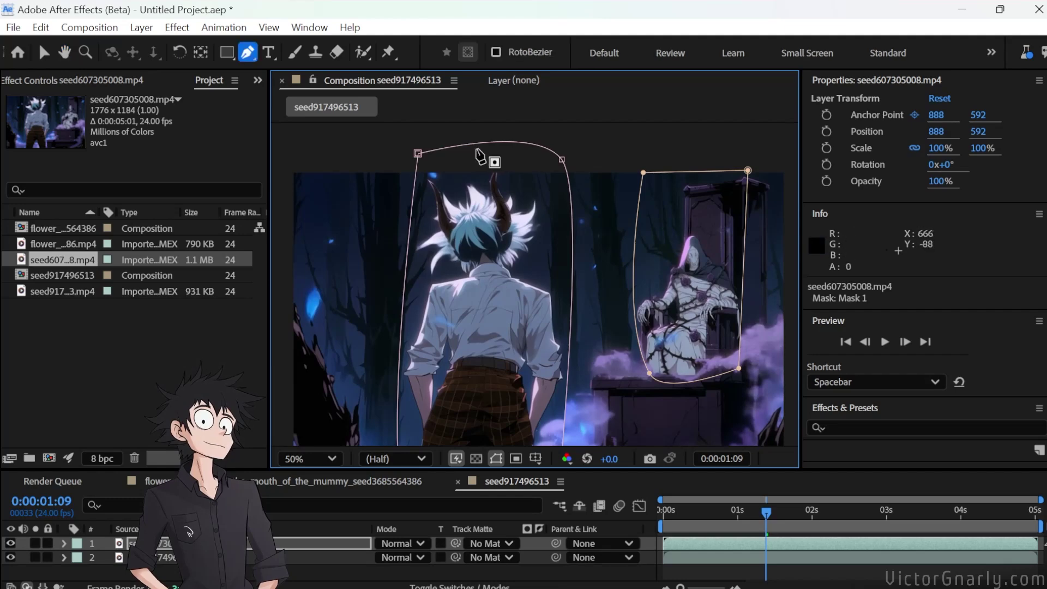
pyautogui.moveTo(561, 159); pyautogui.dragTo(447, 141)
# Deselect the layer, scrub to 0:00:02:08 and back to 0:00:01:23, and inspect the mask edge across the blue smoke.
pyautogui.moveTo(746, 512); pyautogui.dragTo(838, 532)
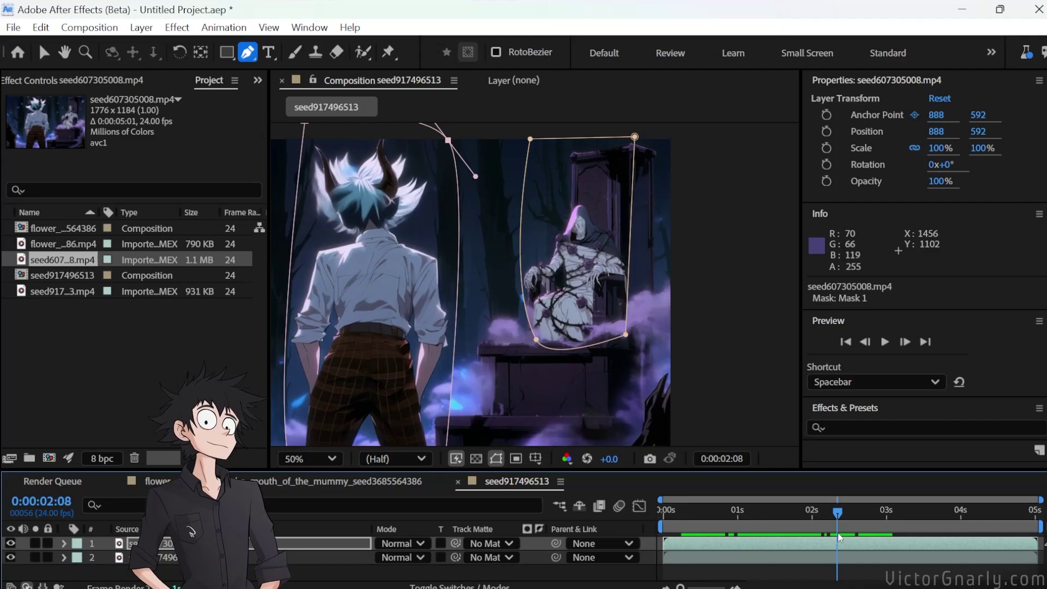
pyautogui.click(869, 577)
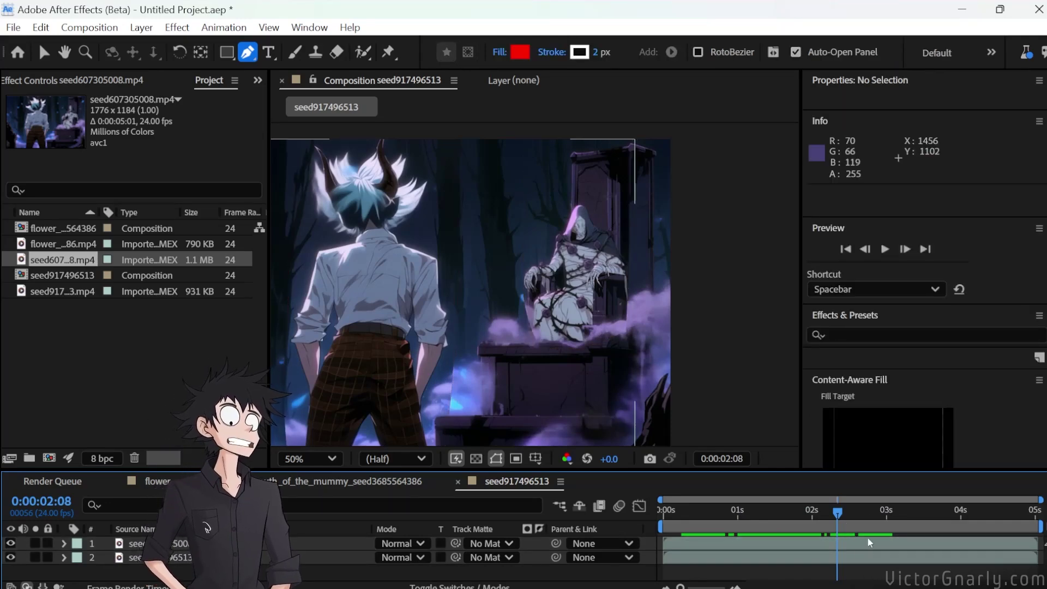
pyautogui.moveTo(835, 510); pyautogui.dragTo(809, 509)
pyautogui.scroll(4, 605, 349)
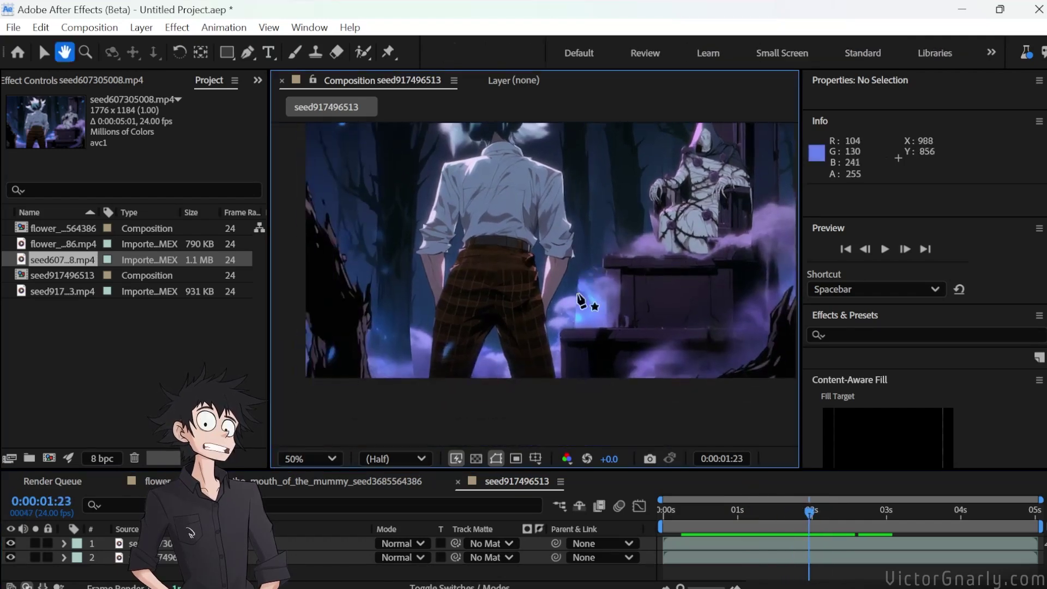
pyautogui.hscroll(4, 605, 332)
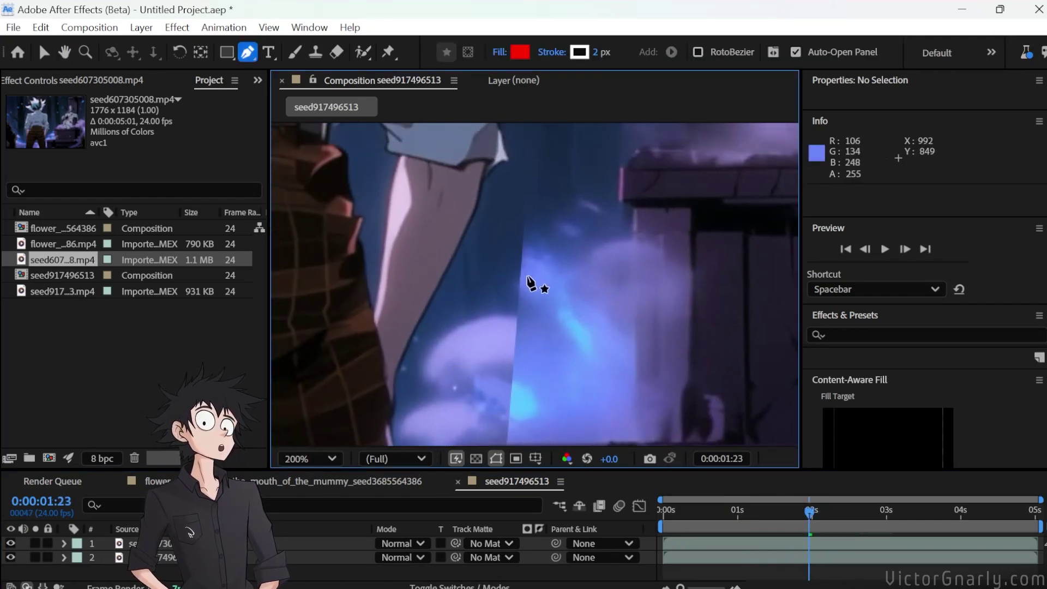
pyautogui.scroll(-4, 531, 284)
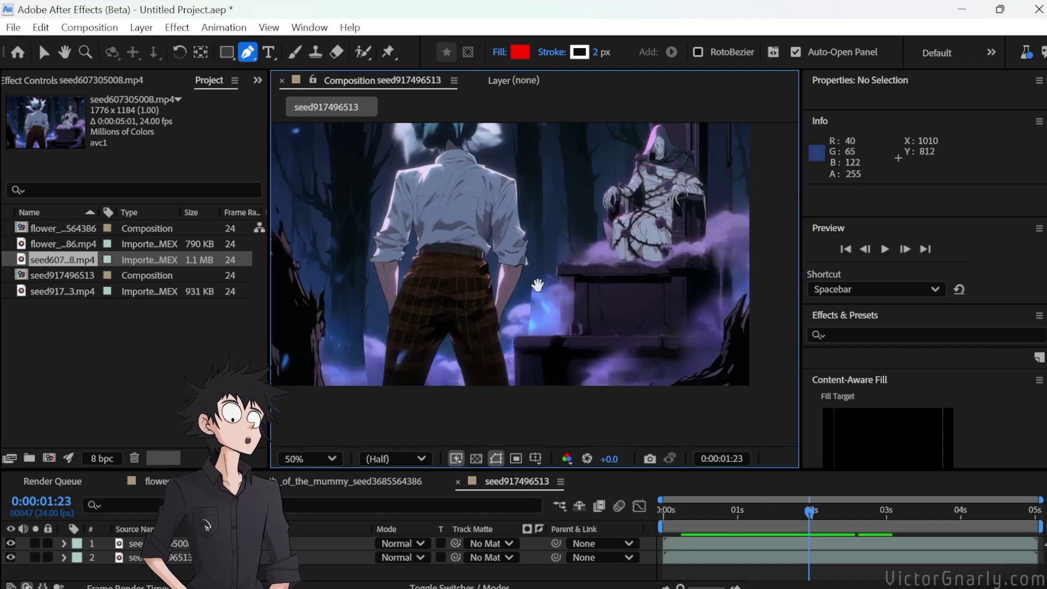
# Expand the seed607305008.mp4 layer's Masks group and enlarge the timeline area to show both masks.
pyautogui.click(174, 545)
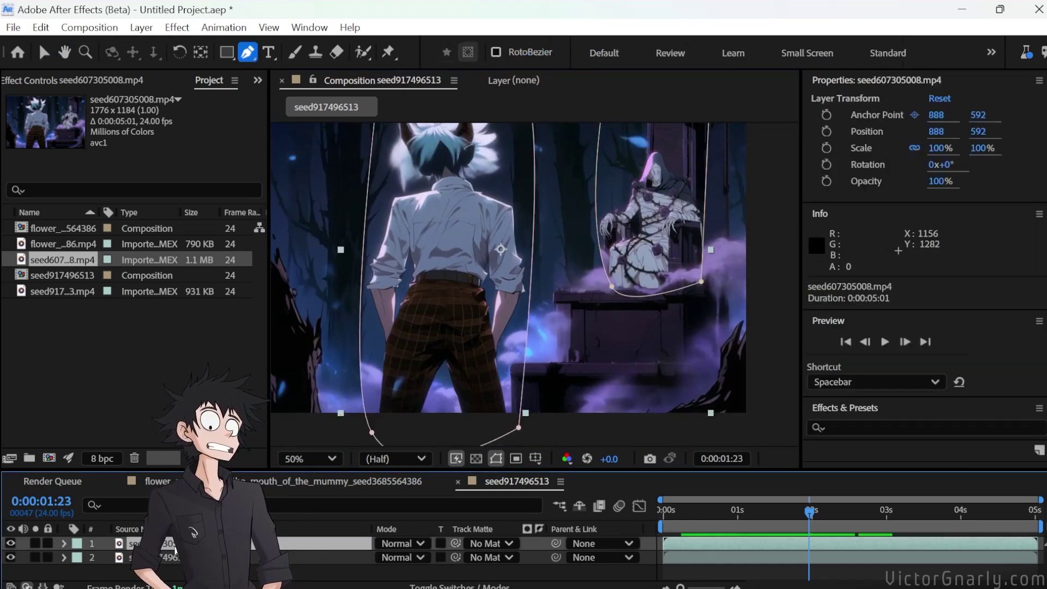
pyautogui.click(64, 544)
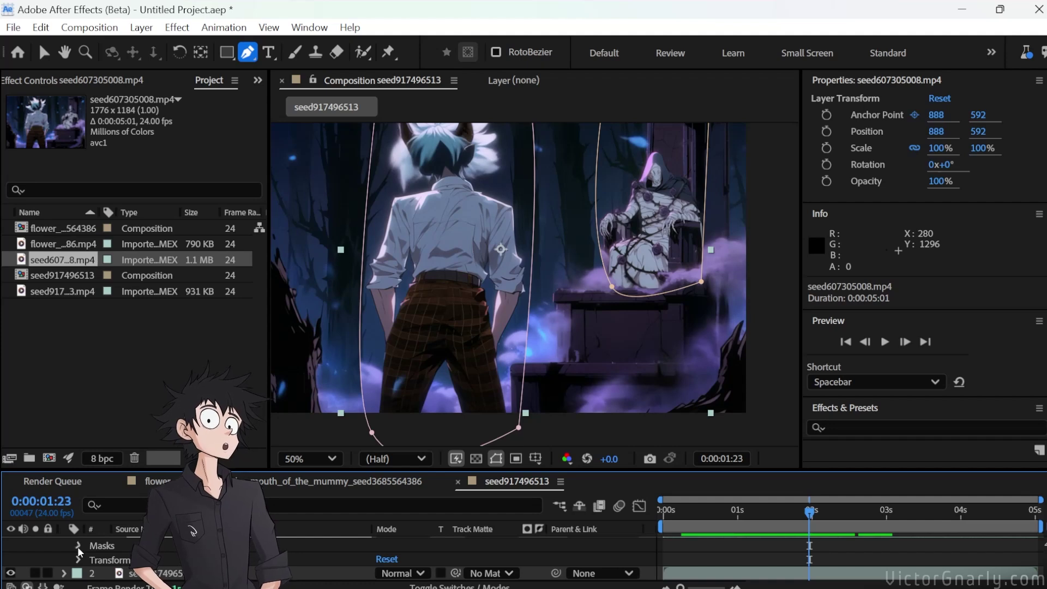
pyautogui.click(77, 546)
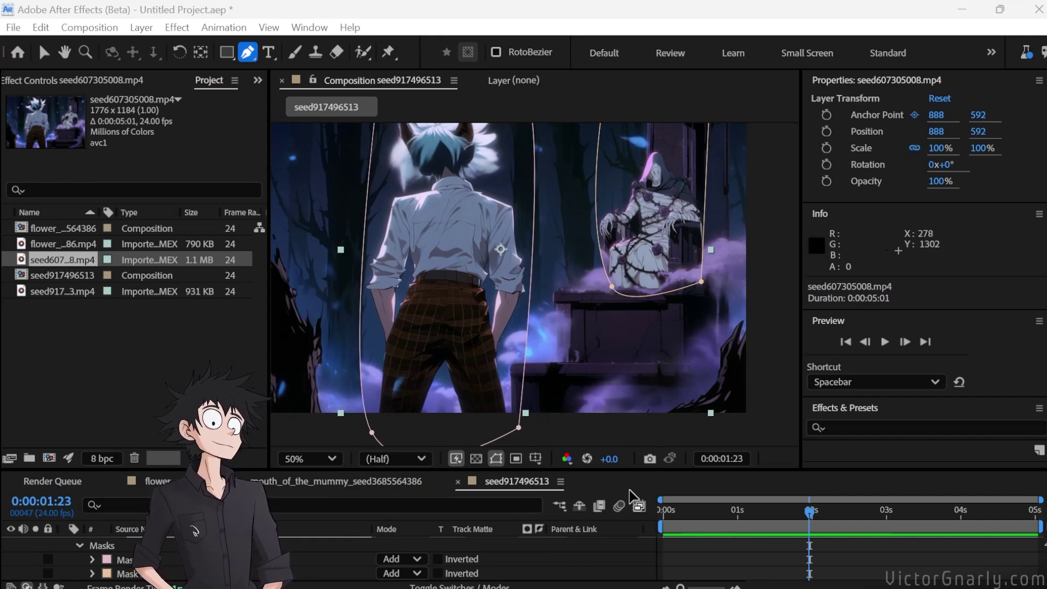
pyautogui.moveTo(643, 468); pyautogui.dragTo(616, 386)
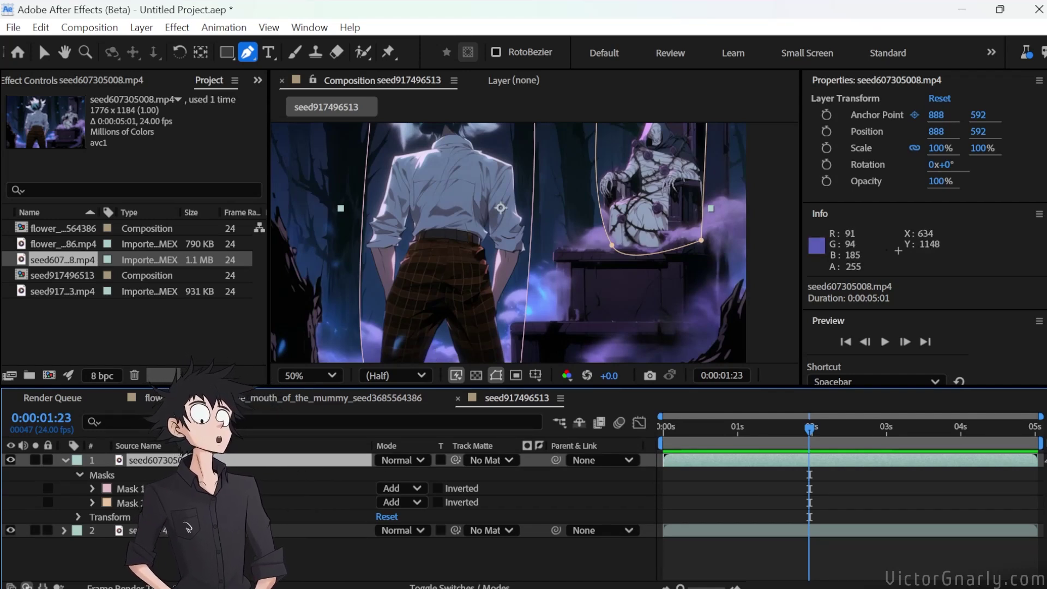
# Frame the mask edge in the blue smoke and expand the properties of Mask 1 and Mask 2.
pyautogui.moveTo(540, 190)
pyautogui.mouseDown()
pyautogui.moveTo(552, 268)
pyautogui.moveTo(545, 205)
pyautogui.mouseUp()
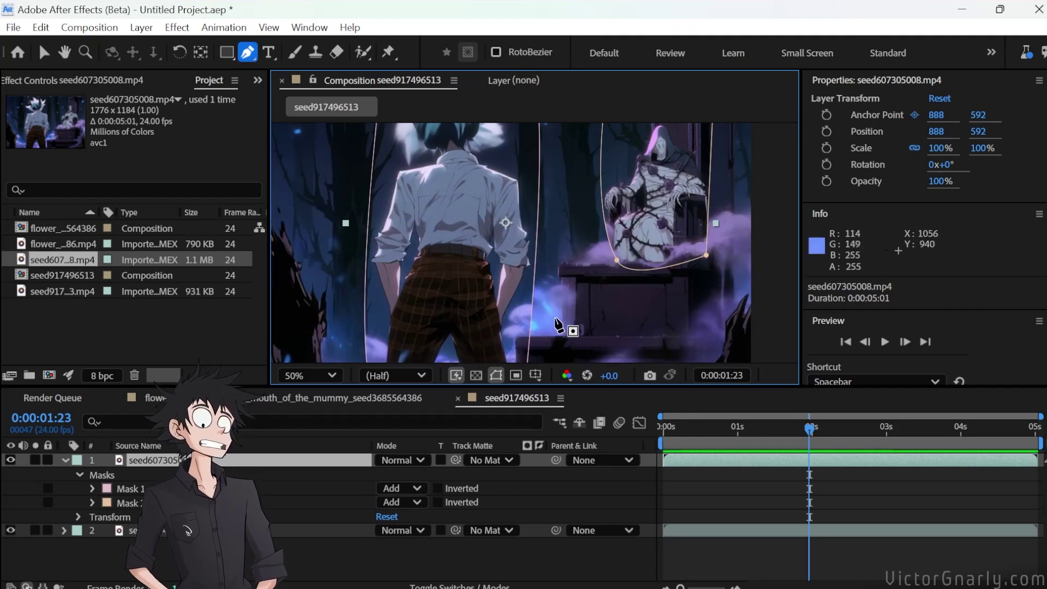
pyautogui.scroll(4, 567, 327)
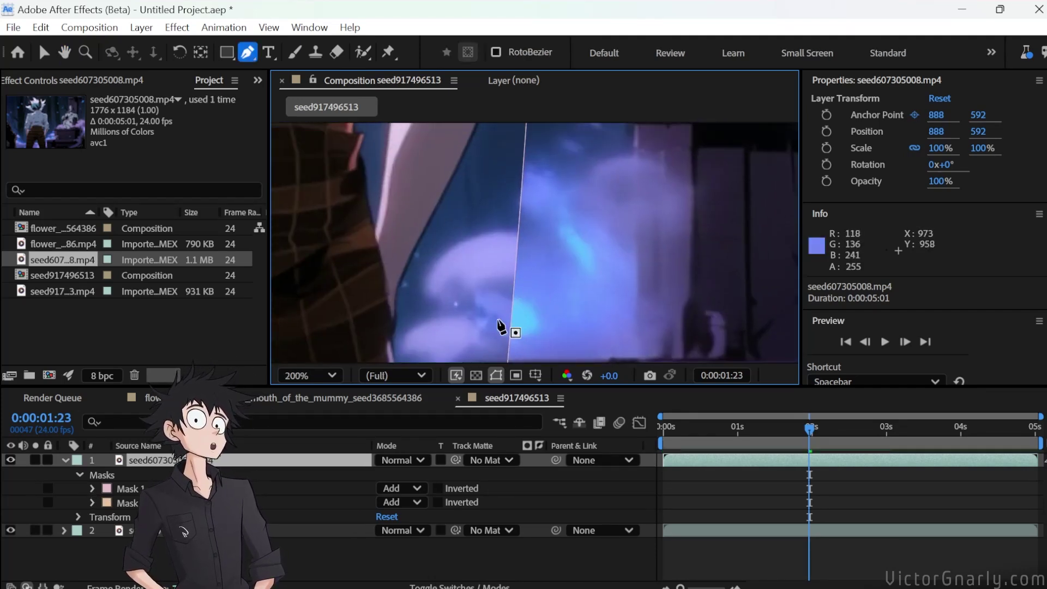
pyautogui.click(131, 502)
pyautogui.click(131, 488)
pyautogui.click(93, 489)
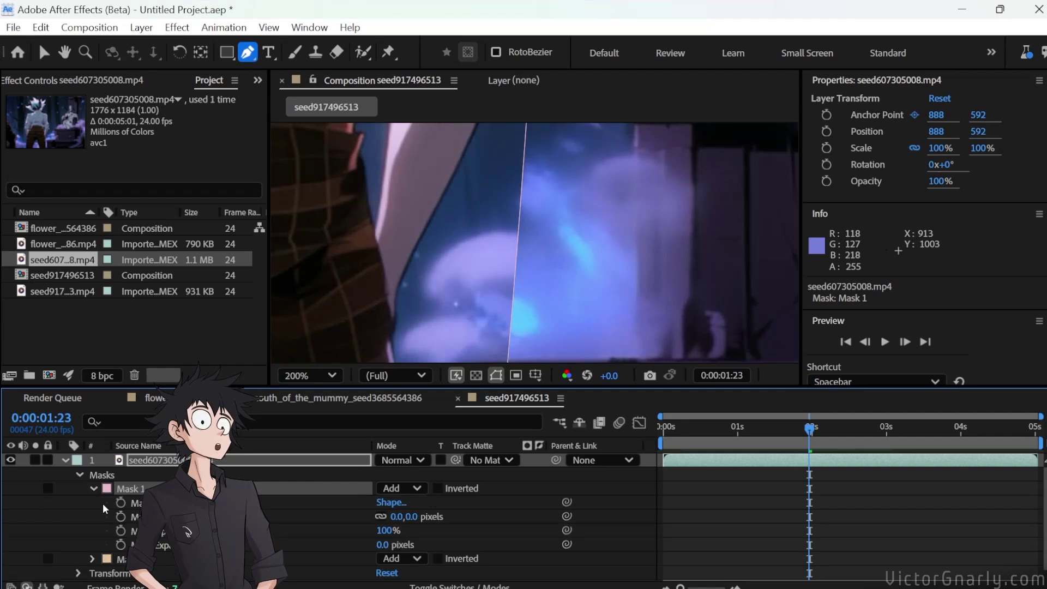
pyautogui.click(92, 558)
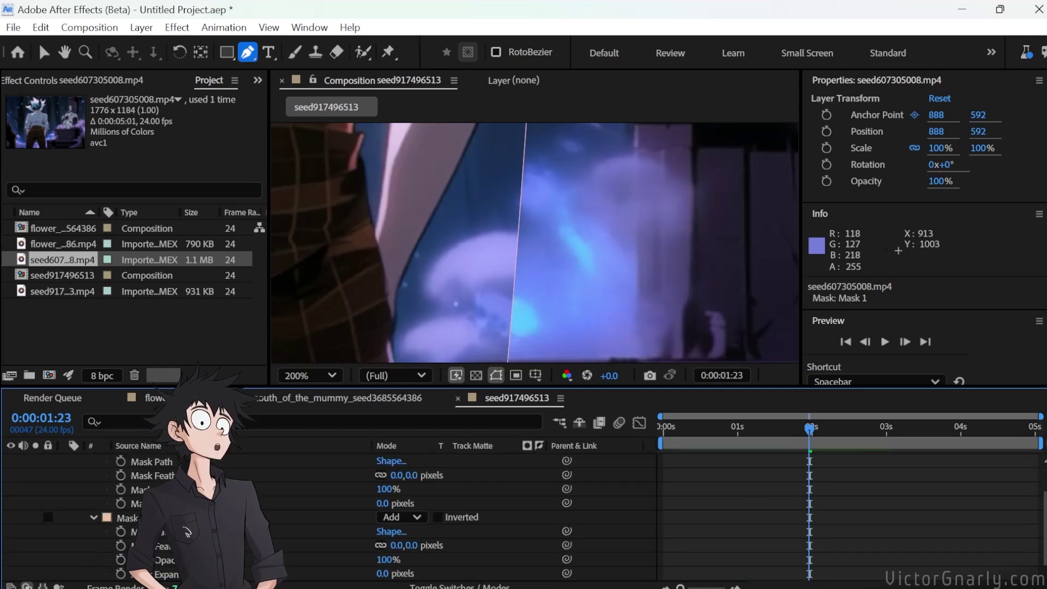
pyautogui.scroll(1, 187, 532)
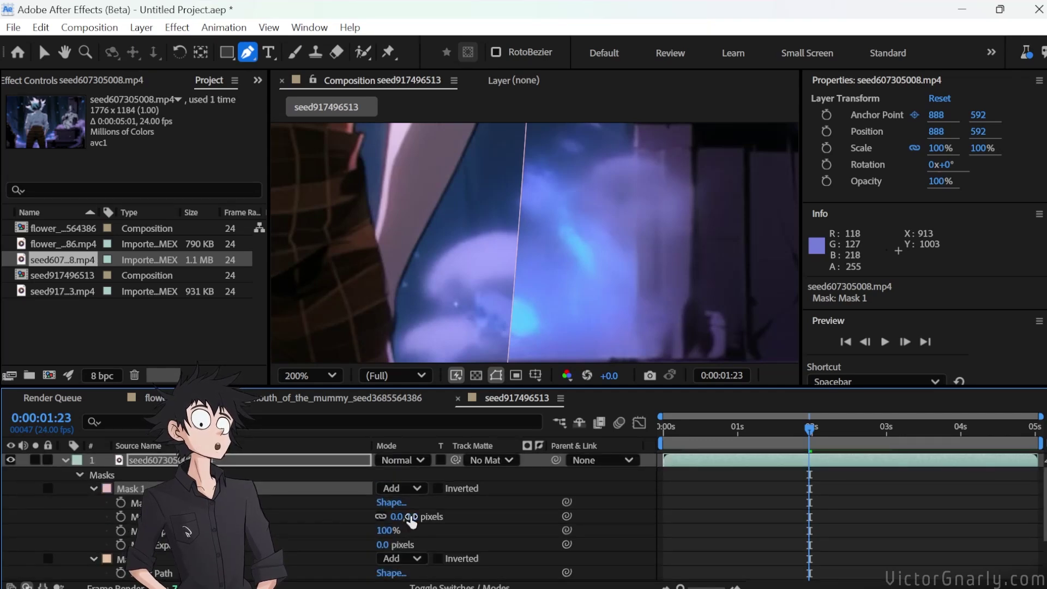
# Set the feather of Mask 1 to 40 pixels and check the softened edge in the smoke.
pyautogui.moveTo(411, 521); pyautogui.dragTo(412, 516)
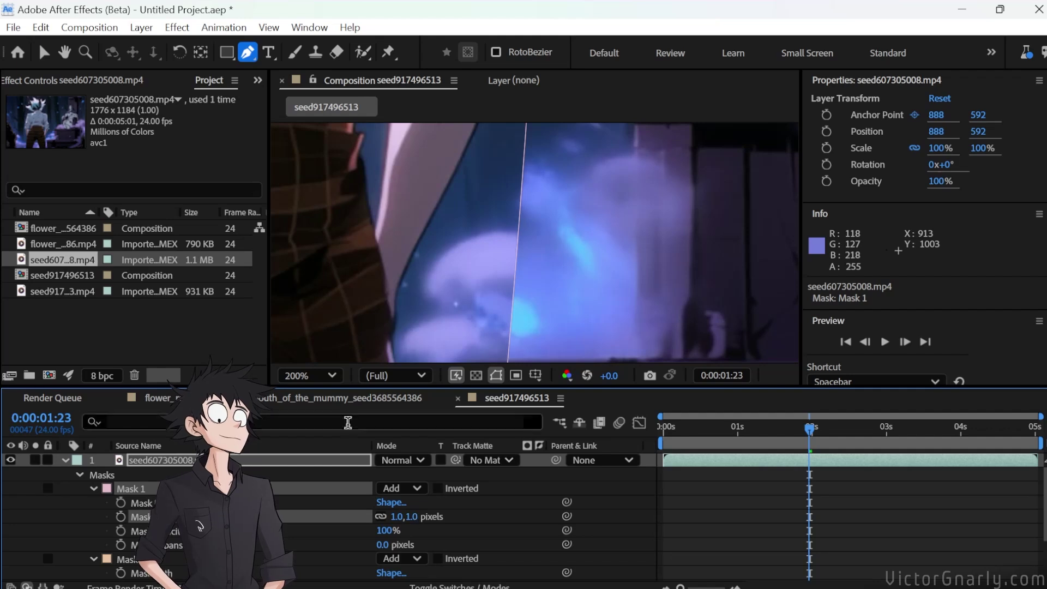
pyautogui.hotkey('ctrl', 'z')
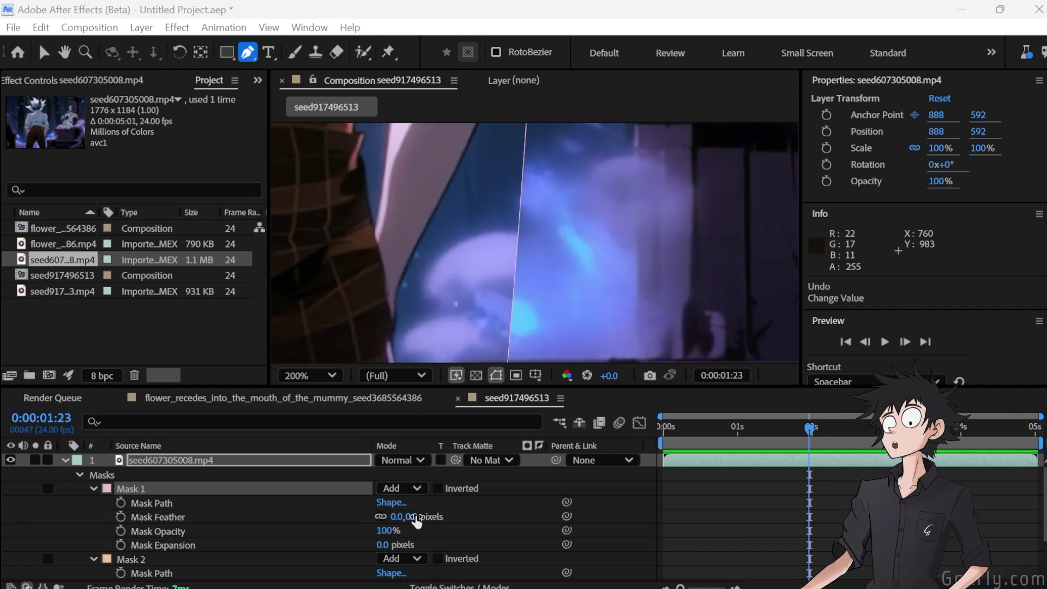
pyautogui.moveTo(414, 516); pyautogui.dragTo(428, 516)
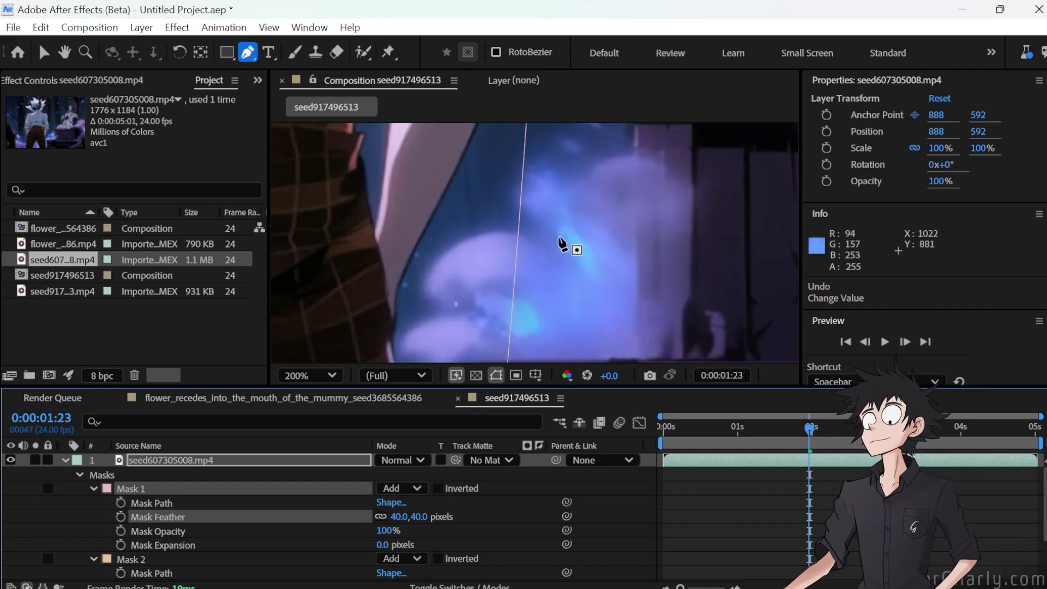
pyautogui.scroll(2, 545, 245)
pyautogui.scroll(-2, 512, 262)
pyautogui.scroll(-2, 526, 264)
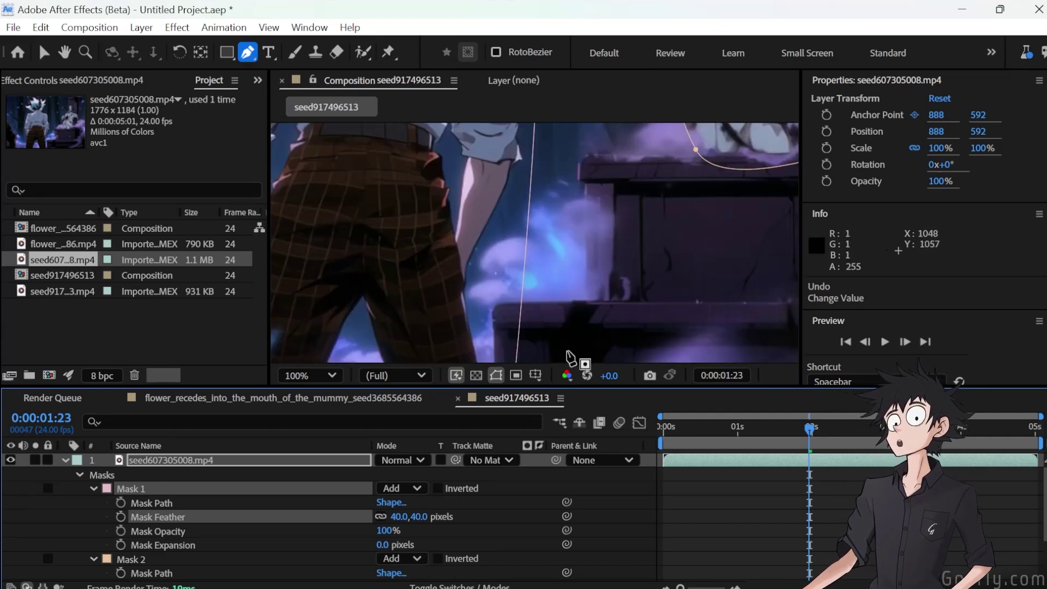
# Deselect the layer and examine the feathered mask edge across the blue smoke, both close up and at full-figure scale.
pyautogui.click(775, 554)
pyautogui.scroll(2, 532, 262)
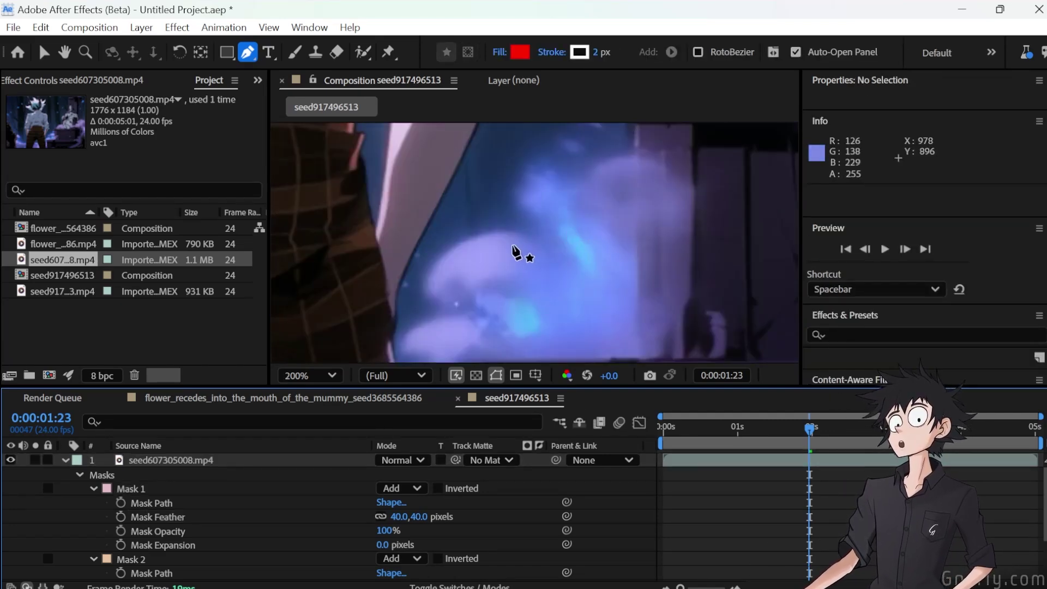
pyautogui.scroll(-2, 529, 289)
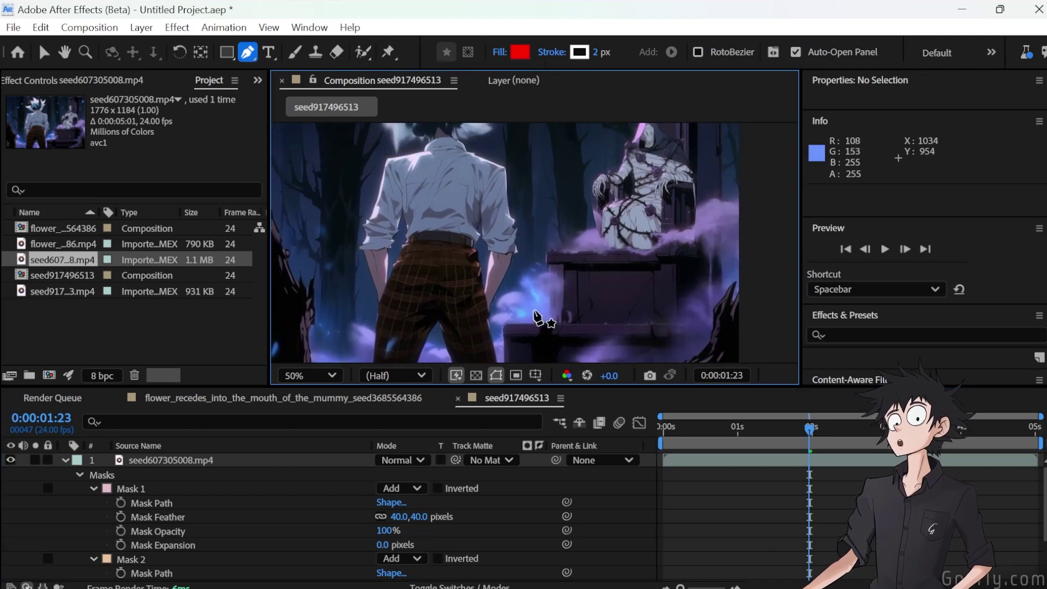
pyautogui.scroll(-2, 534, 286)
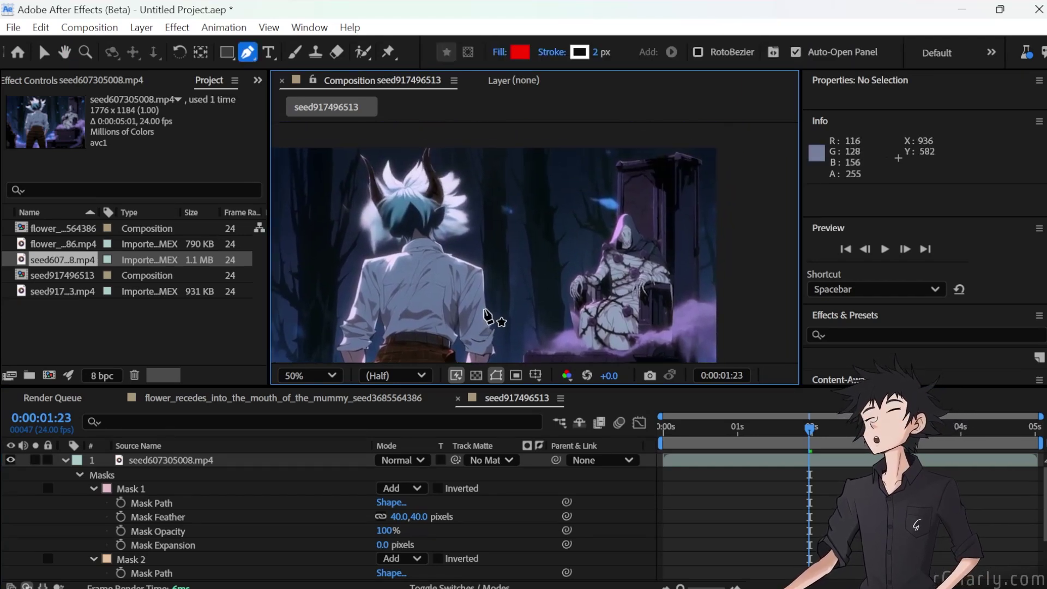
pyautogui.moveTo(496, 319)
pyautogui.mouseDown()
pyautogui.moveTo(514, 147)
pyautogui.moveTo(551, 235)
pyautogui.moveTo(542, 207)
pyautogui.moveTo(531, 229)
pyautogui.moveTo(453, 281)
pyautogui.moveTo(467, 297)
pyautogui.mouseUp()
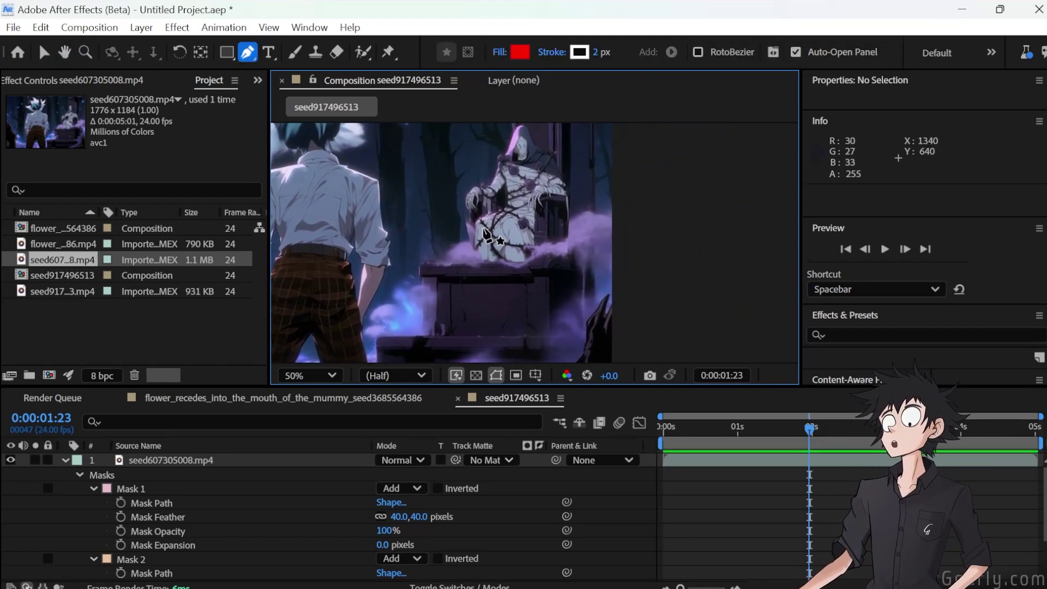
# Set the feather of Mask 2 around the seated mummy to 19 pixels and check its softened edge.
pyautogui.scroll(2, 468, 297)
pyautogui.moveTo(489, 232); pyautogui.dragTo(460, 234)
pyautogui.scroll(2, 502, 311)
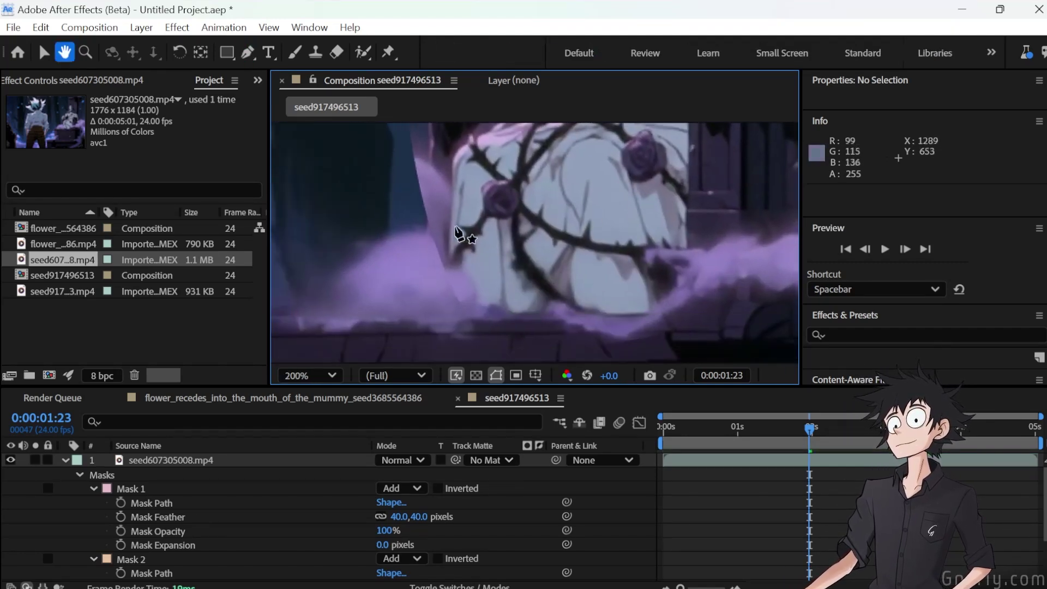
pyautogui.scroll(2, 482, 332)
pyautogui.scroll(-2, 183, 530)
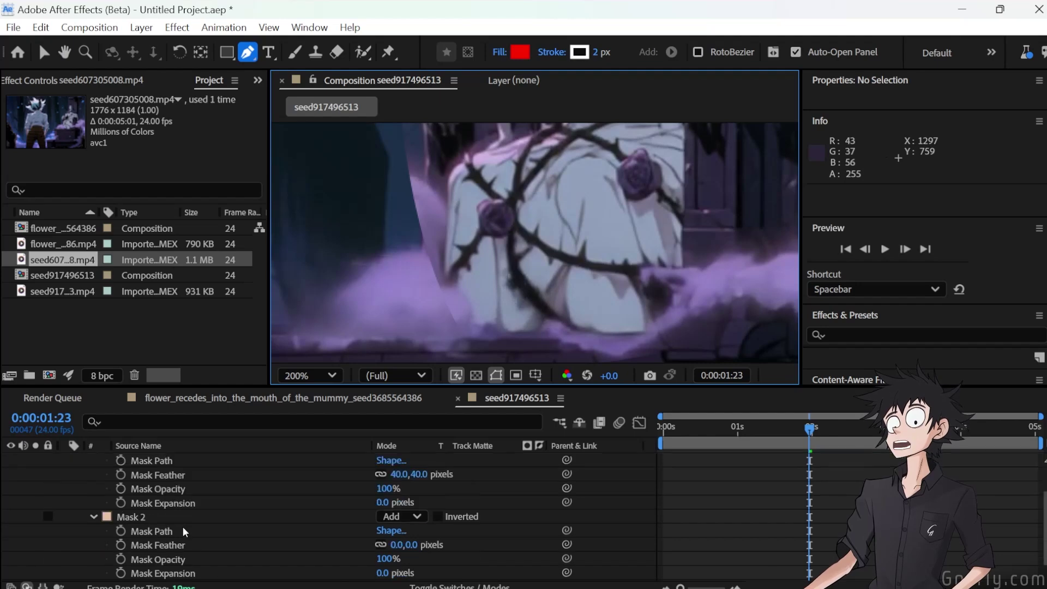
pyautogui.click(152, 532)
pyautogui.click(186, 545)
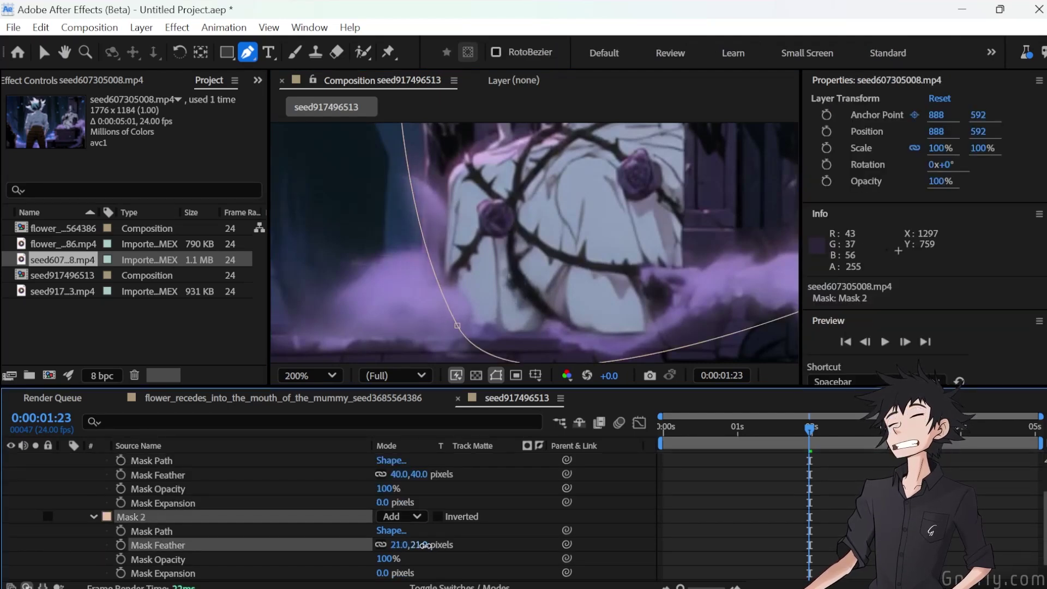
pyautogui.scroll(-2, 458, 299)
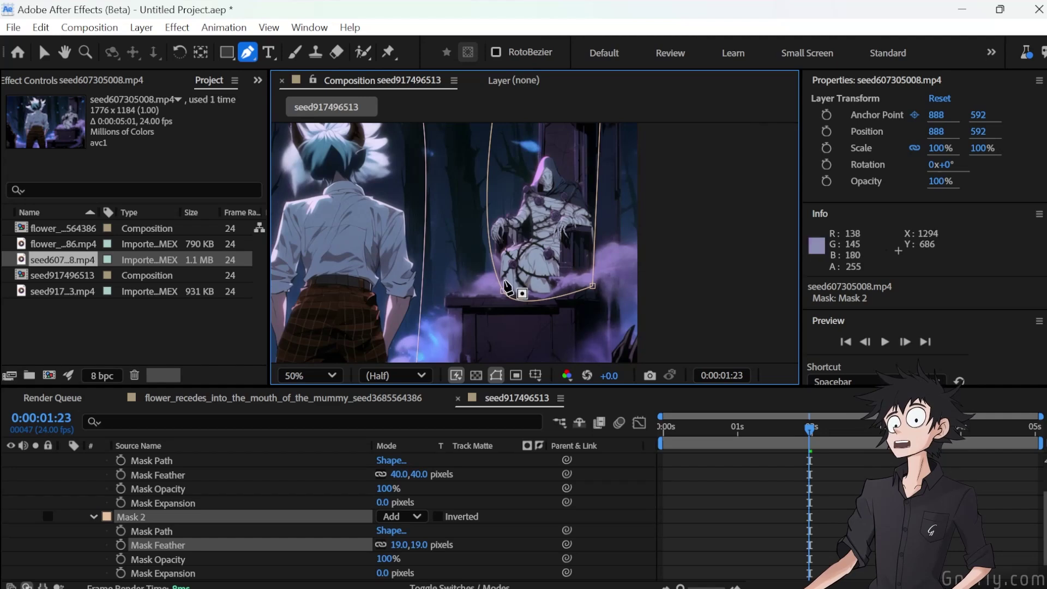
# Draw a small closed curved Pen mask over the smoke beside the mummy's leg, overlapping the left edge of Mask 2.
pyautogui.scroll(1, 487, 299)
pyautogui.scroll(1, 466, 261)
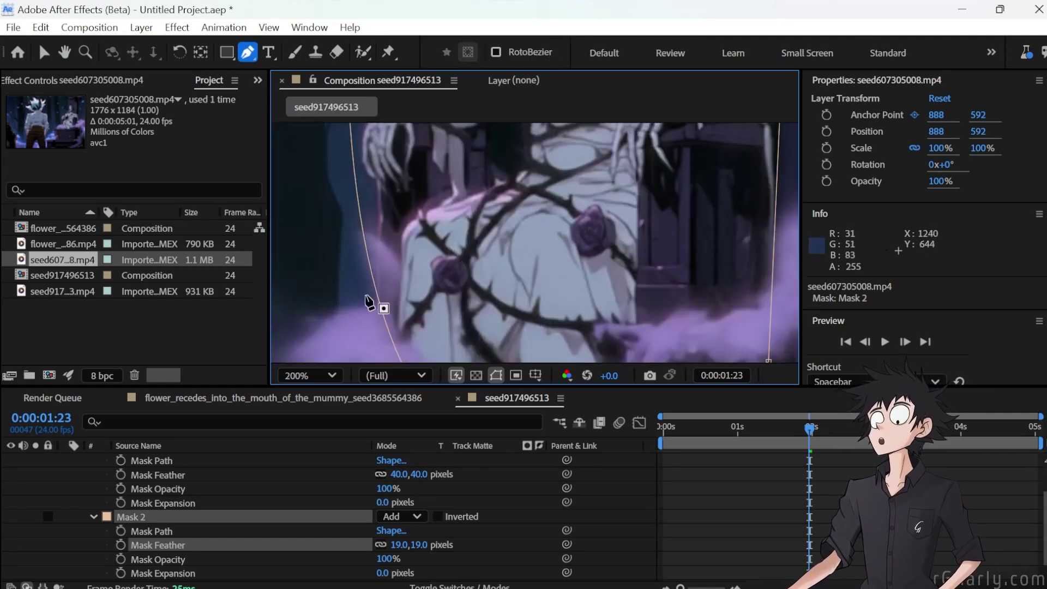
pyautogui.moveTo(424, 268); pyautogui.dragTo(457, 243)
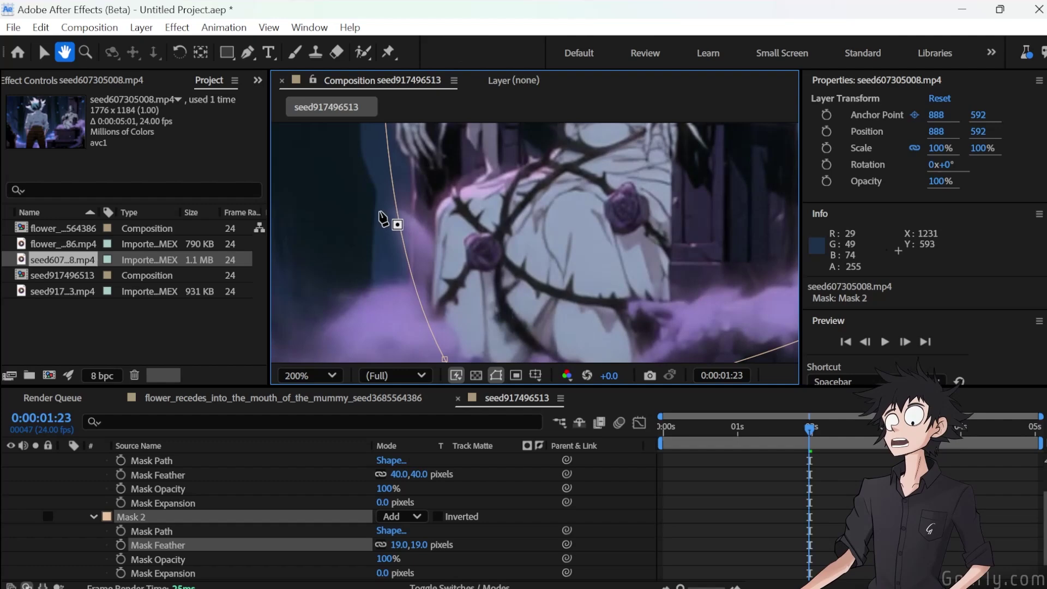
pyautogui.click(369, 180)
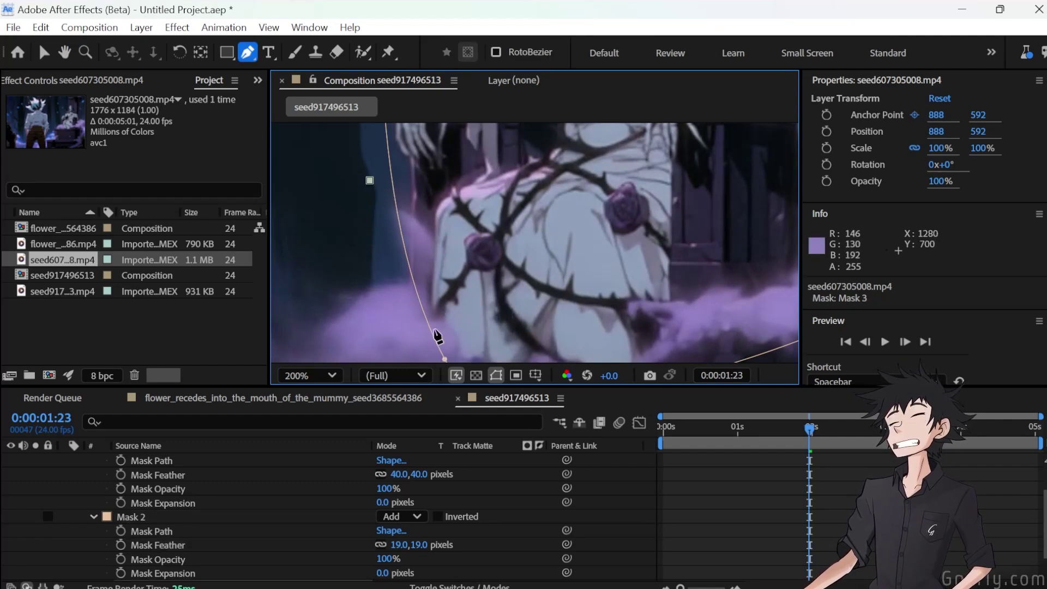
pyautogui.moveTo(418, 329); pyautogui.dragTo(411, 391)
pyautogui.hotkey('ctrl', 'z')
pyautogui.scroll(-2, 453, 239)
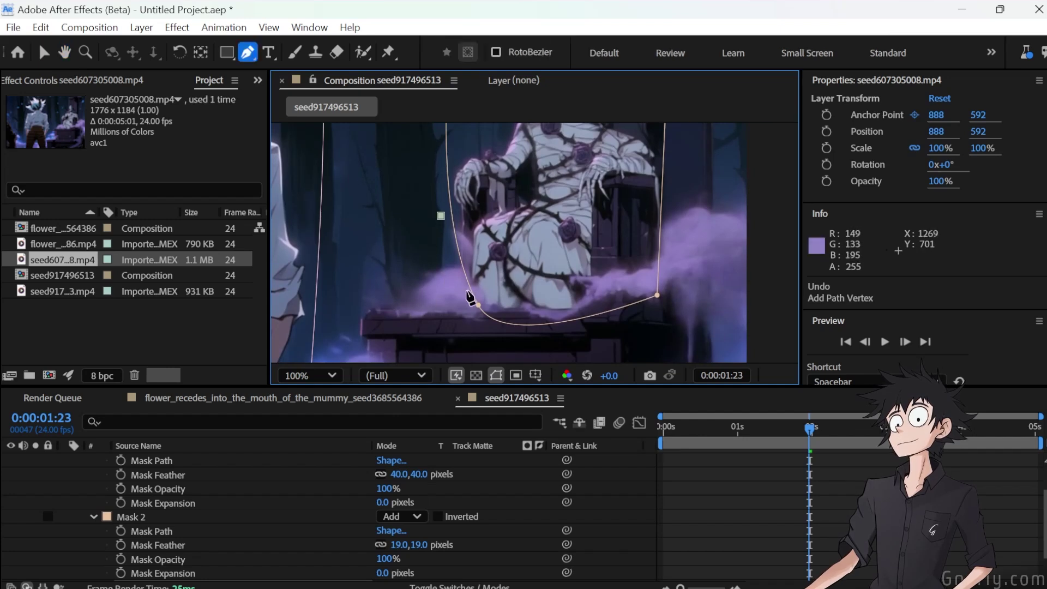
pyautogui.moveTo(423, 342); pyautogui.dragTo(424, 344)
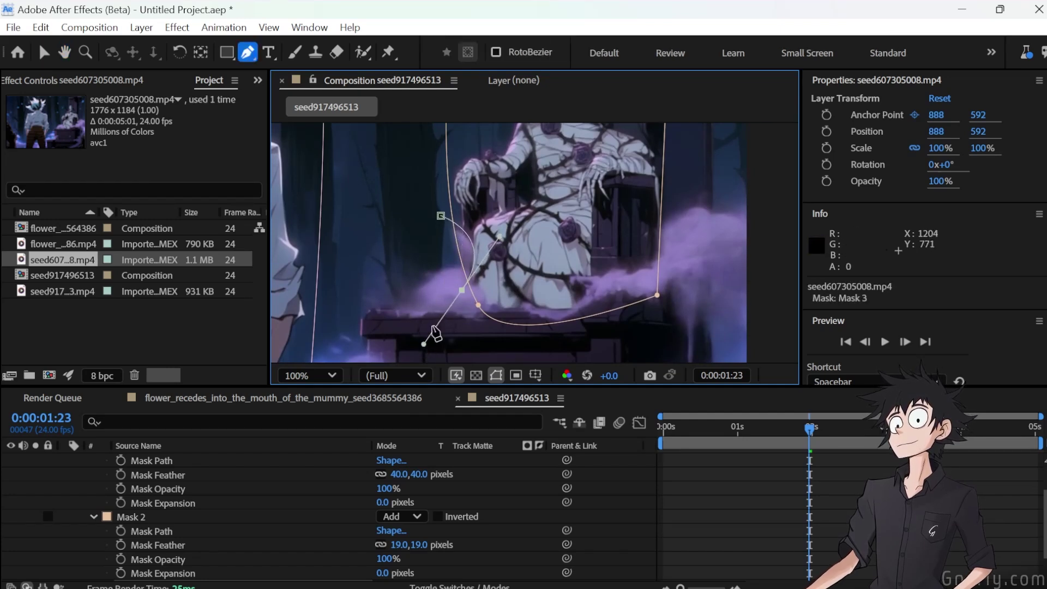
pyautogui.press('Delete')
pyautogui.hotkey('ctrl', 'z')
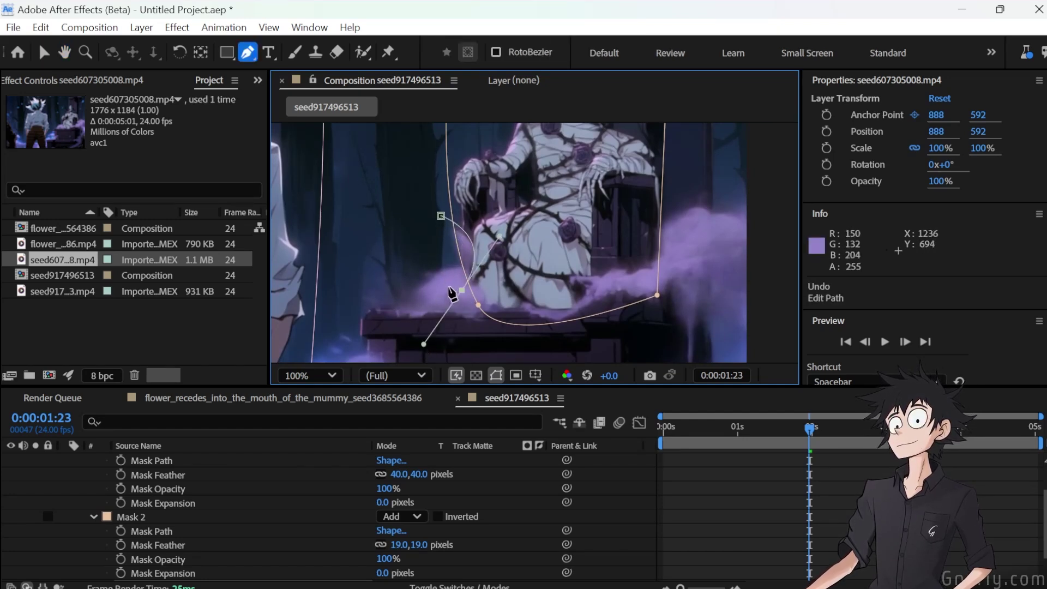
pyautogui.click(441, 217)
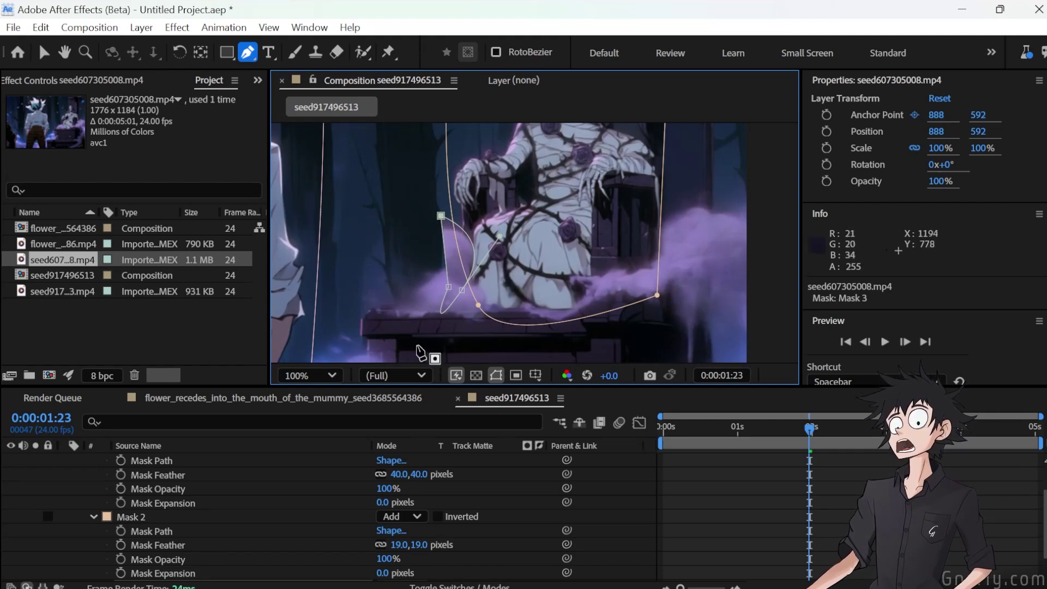
# Set the mode of Mask 3 to Subtract, then deselect the layer and inspect the cut-out edge beside the mummy's leg.
pyautogui.scroll(-2, 234, 501)
pyautogui.click(400, 545)
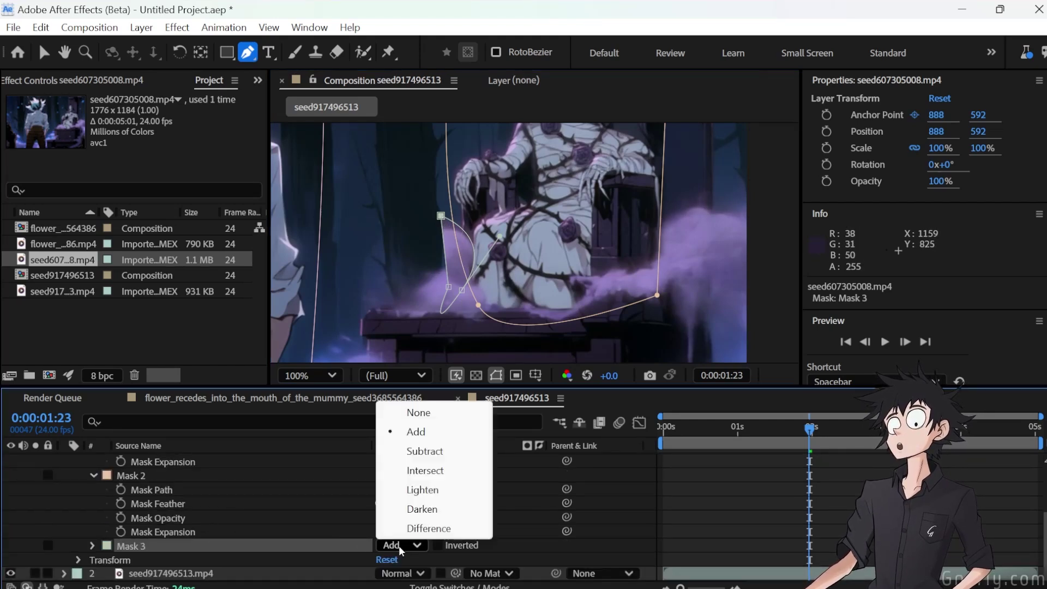
pyautogui.click(436, 452)
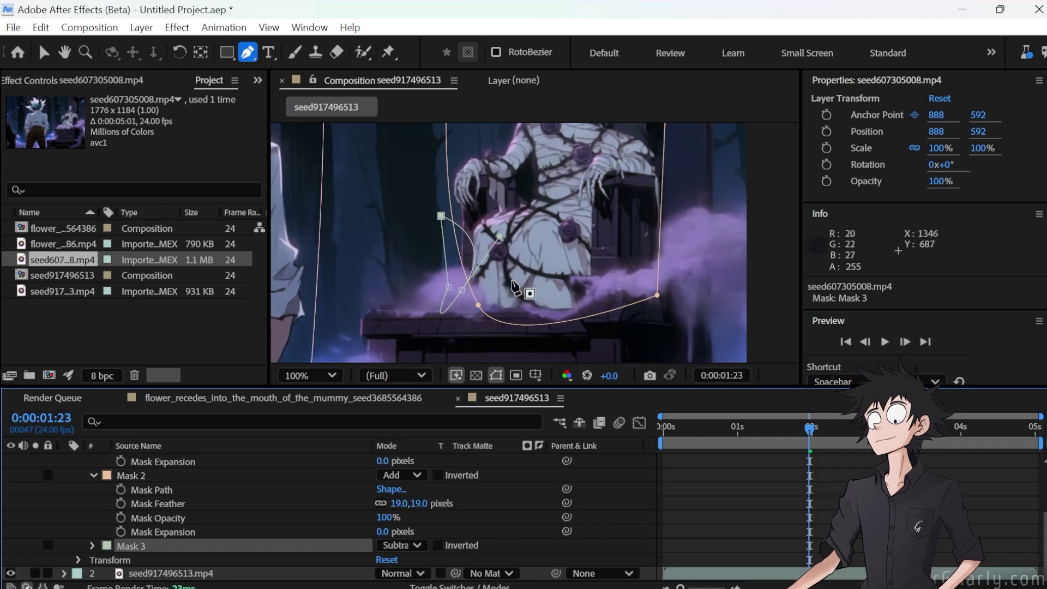
pyautogui.scroll(4, 522, 287)
pyautogui.moveTo(521, 285); pyautogui.dragTo(789, 273)
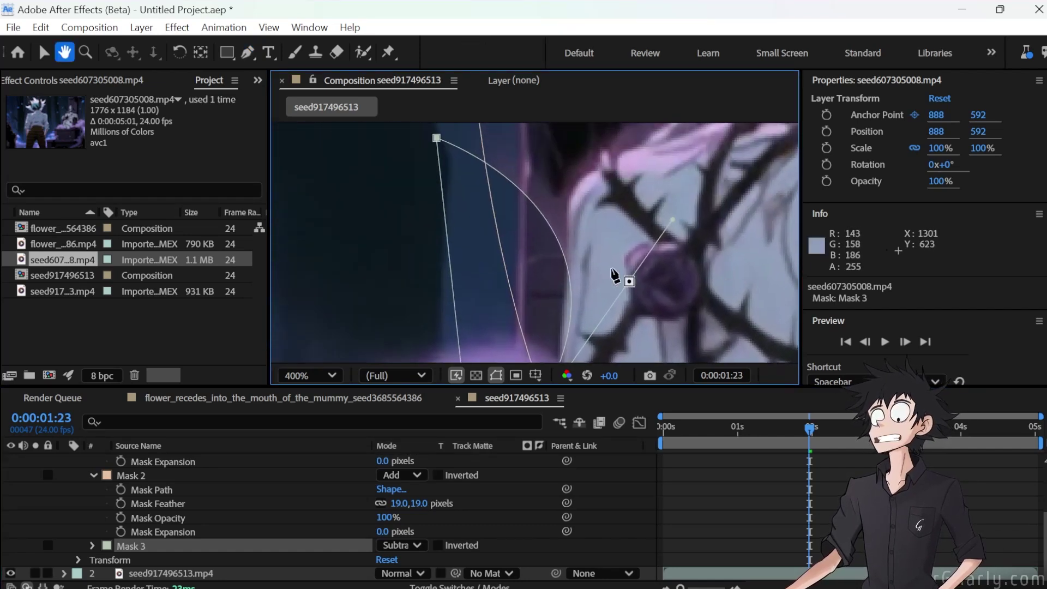
pyautogui.moveTo(620, 278); pyautogui.dragTo(579, 199)
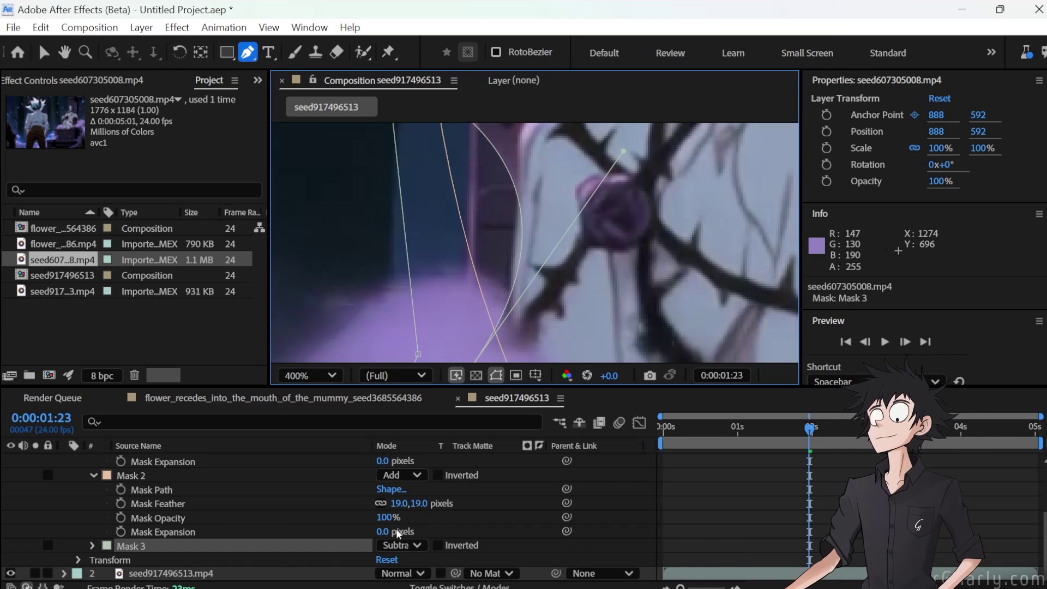
pyautogui.click(650, 523)
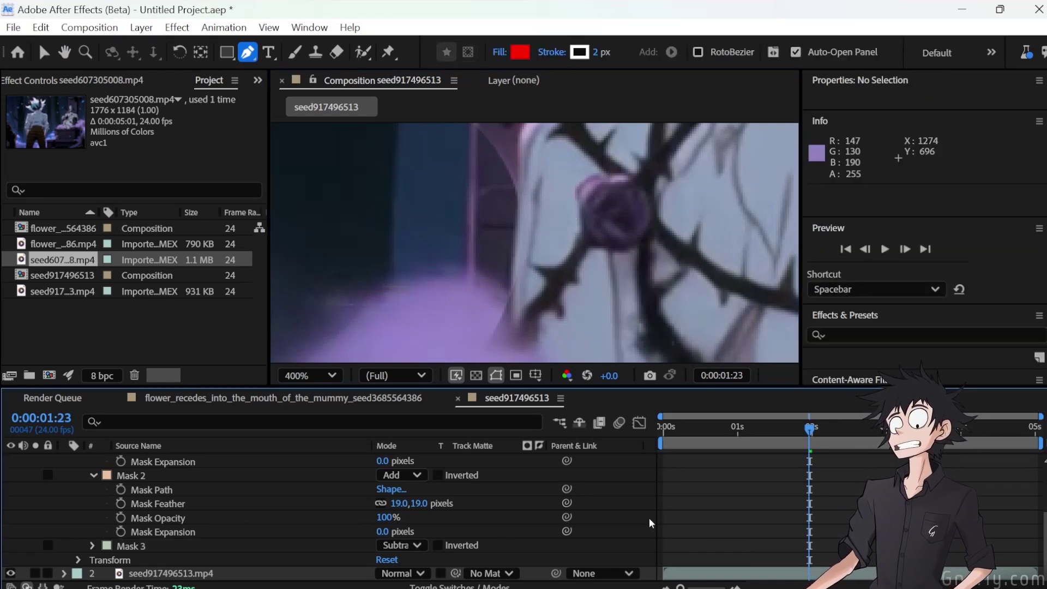
# Expand the properties of Mask 3 and set its feather to 7 pixels, checking the result around the mummy.
pyautogui.click(91, 545)
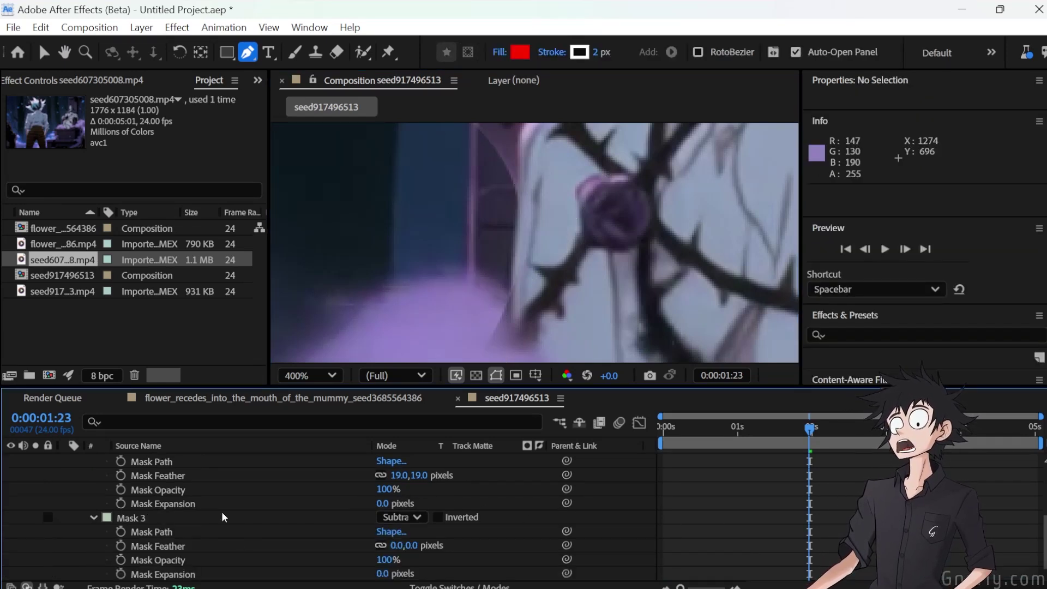
pyautogui.moveTo(416, 553); pyautogui.dragTo(425, 553)
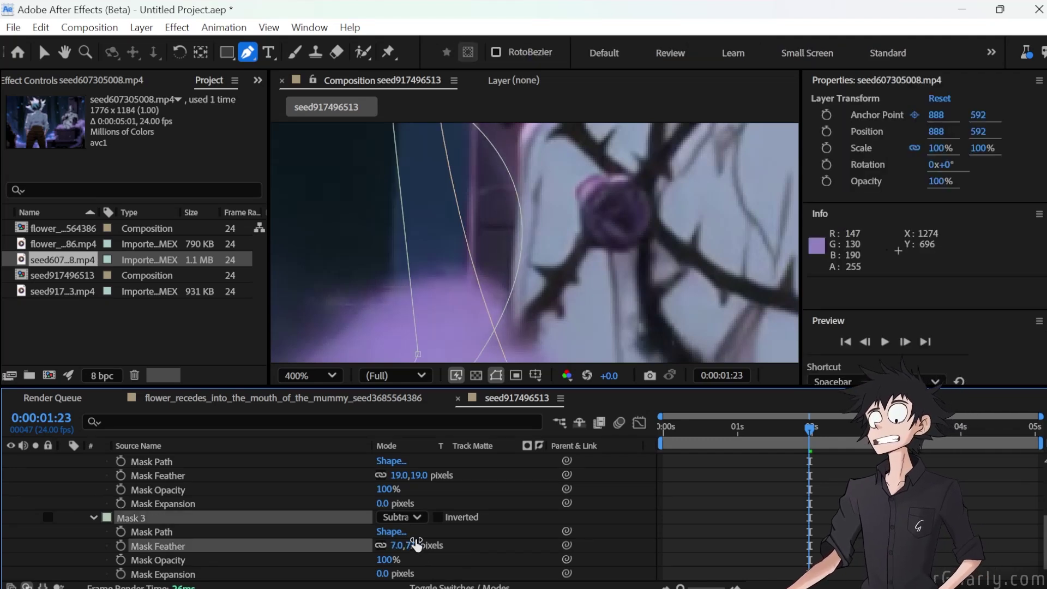
pyautogui.scroll(-7, 493, 306)
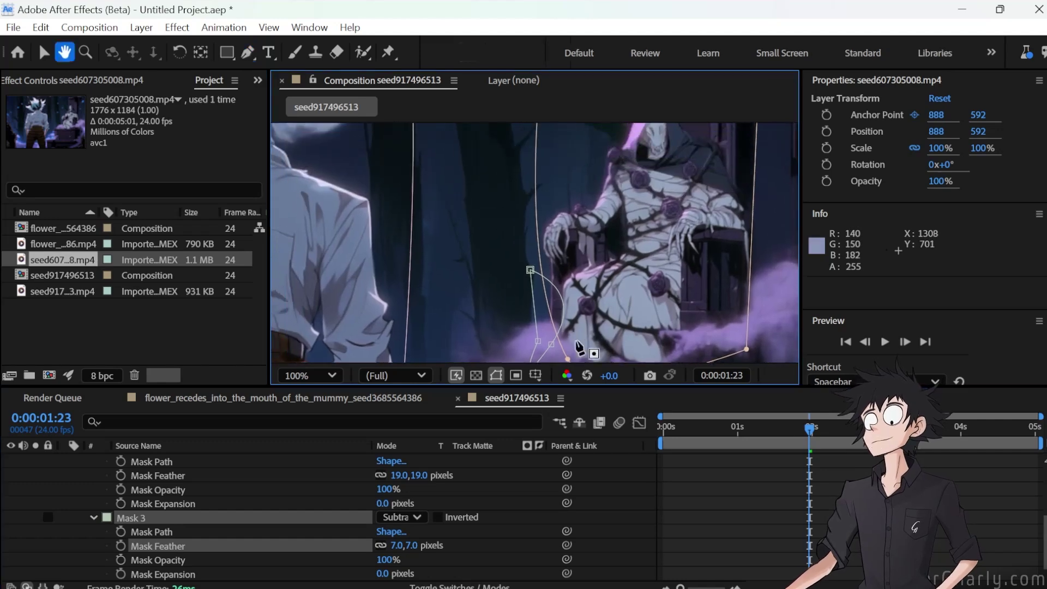
pyautogui.moveTo(565, 296); pyautogui.dragTo(644, 272)
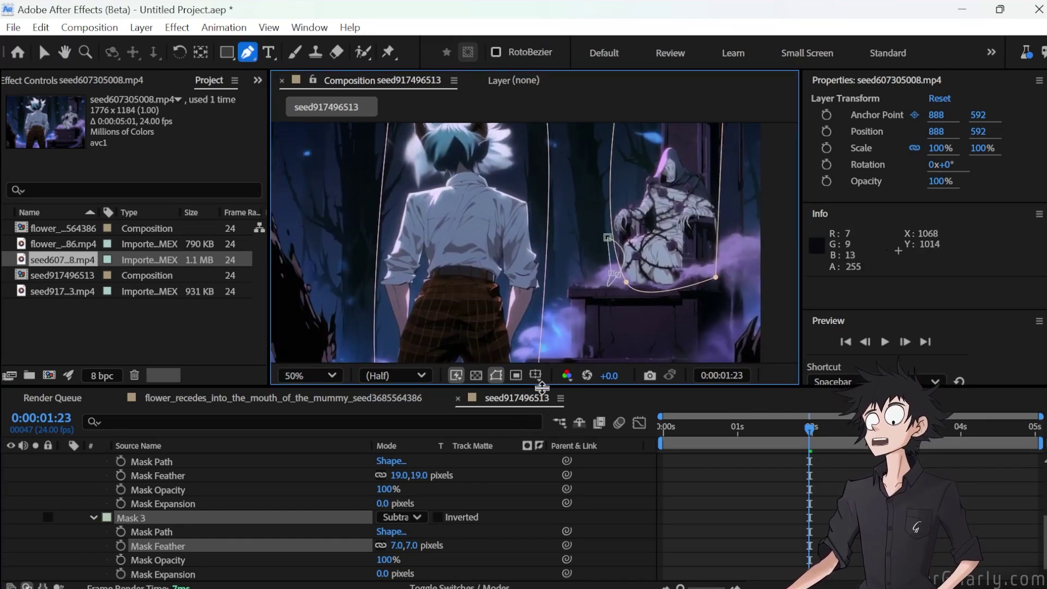
# Enlarge the composition view and frame the whole image with all of its masks, leaving no extra path.
pyautogui.moveTo(543, 387); pyautogui.dragTo(542, 547)
pyautogui.scroll(-4, 458, 324)
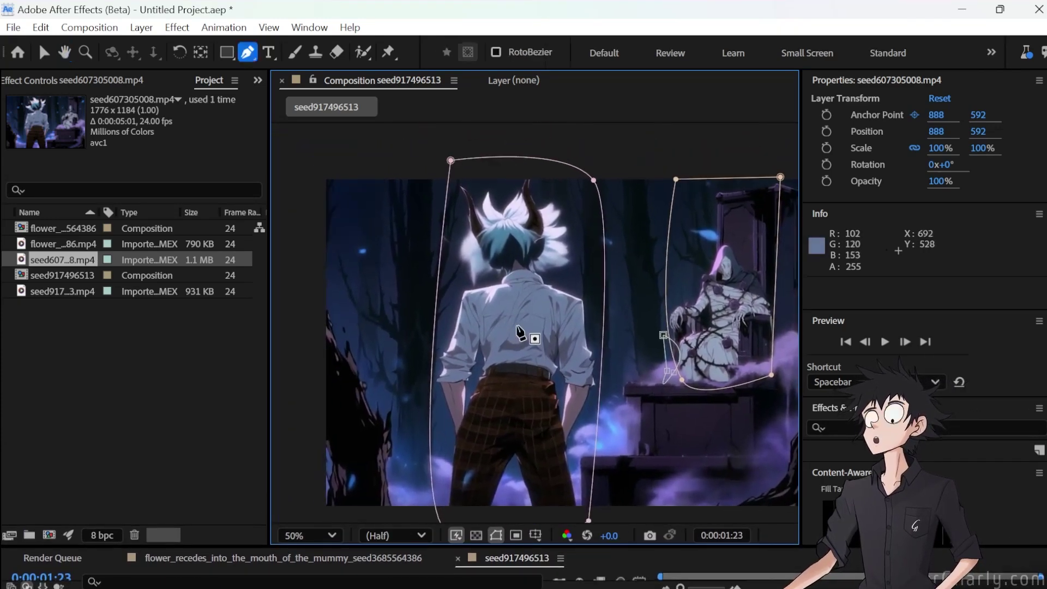
pyautogui.scroll(3, 526, 330)
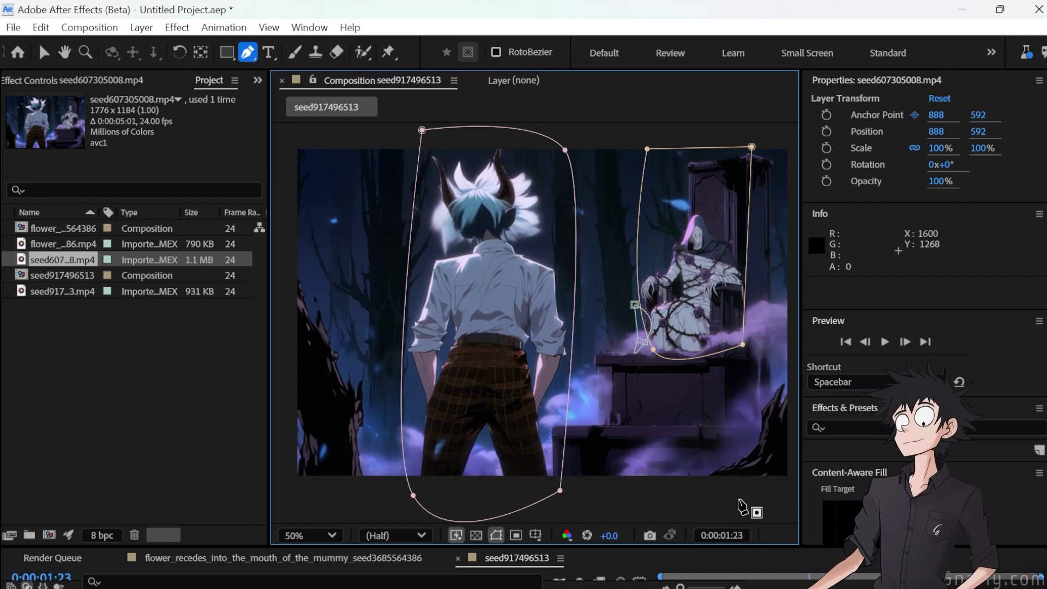
pyautogui.click(739, 500)
pyautogui.hotkey('ctrl', 'z')
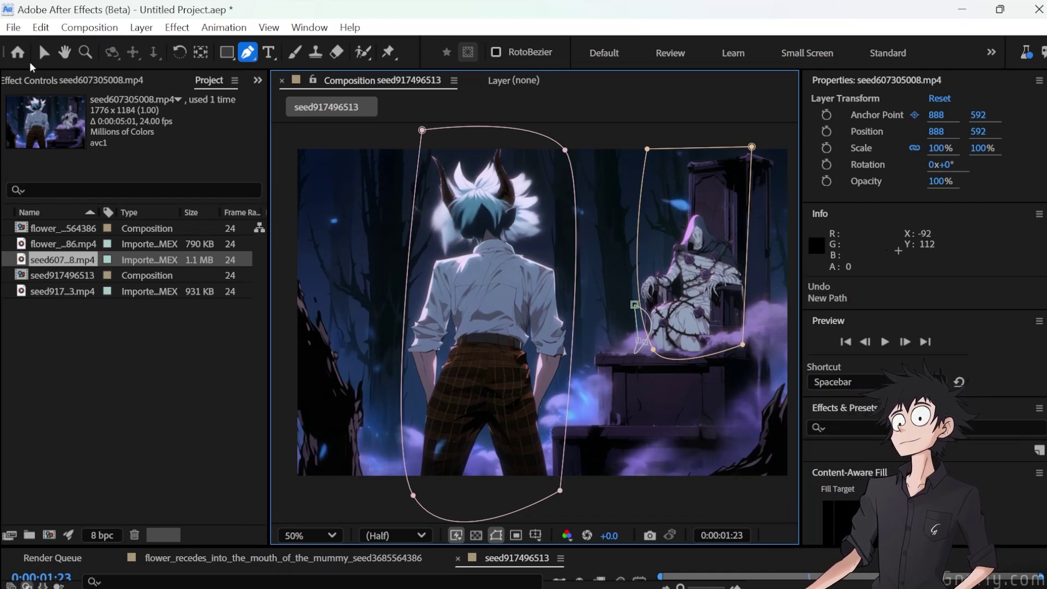
# Switch to the Selection tool, deselect the layer and preview the composite, stopping playback at 0:00:03:05.
pyautogui.click(43, 52)
pyautogui.click(667, 498)
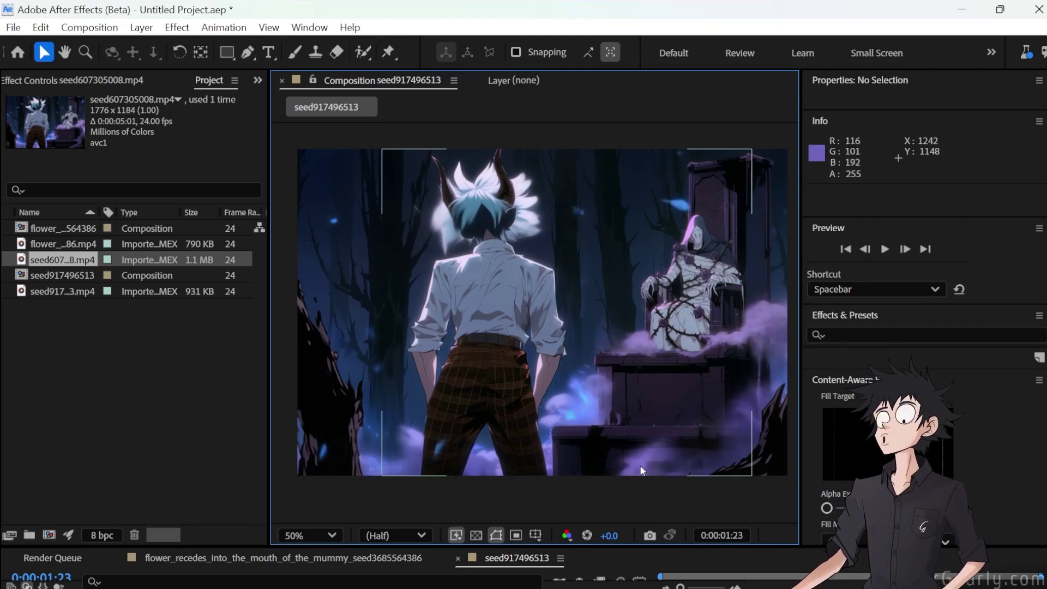
pyautogui.press('space')
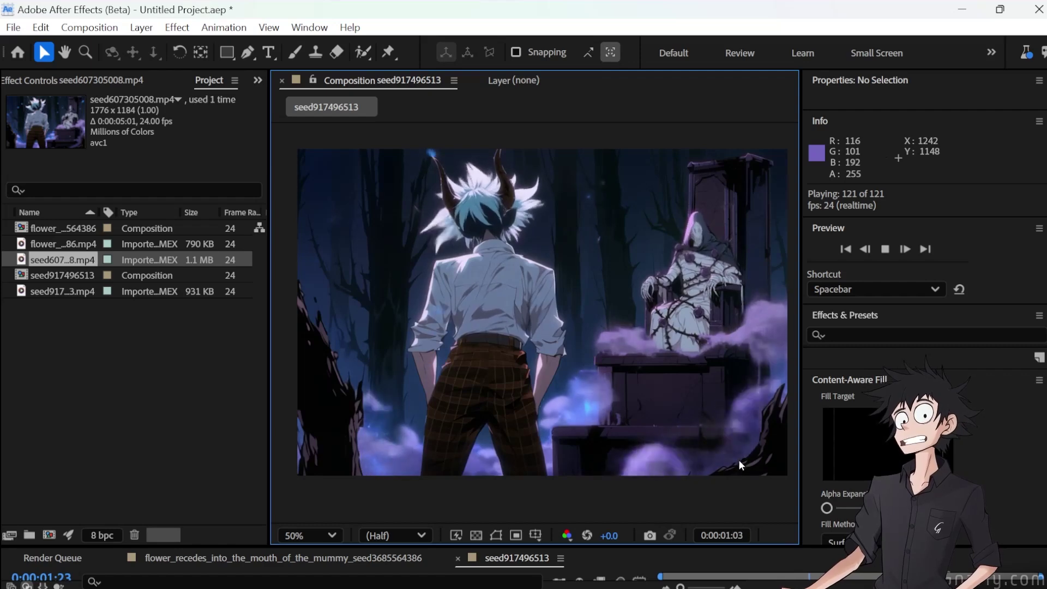
pyautogui.press('space')
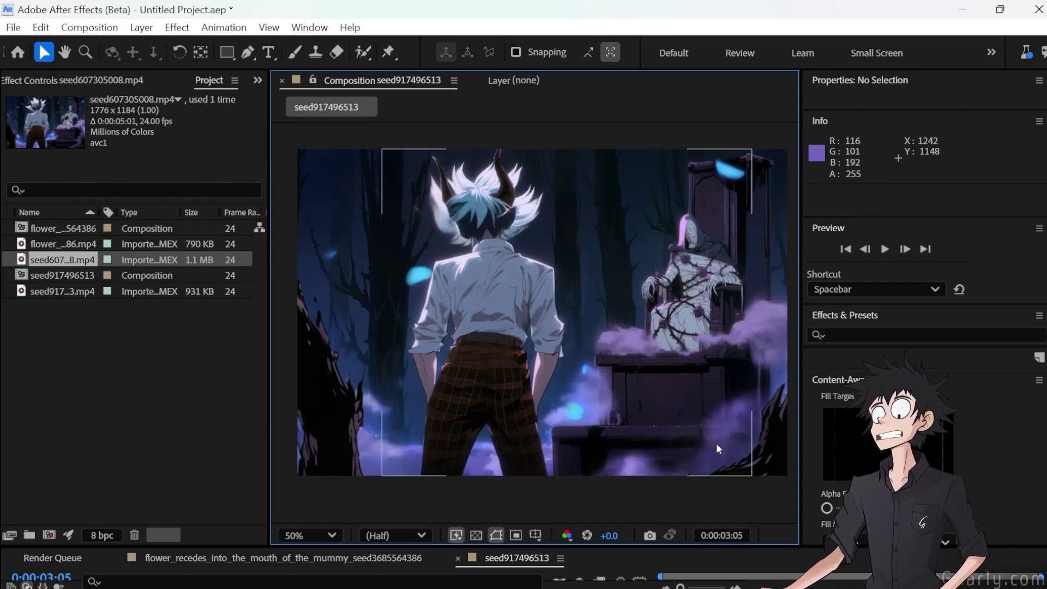
# Enlarge the timeline area and collapse the mask properties of the seed607305008.mp4 layer.
pyautogui.moveTo(680, 421); pyautogui.dragTo(614, 369)
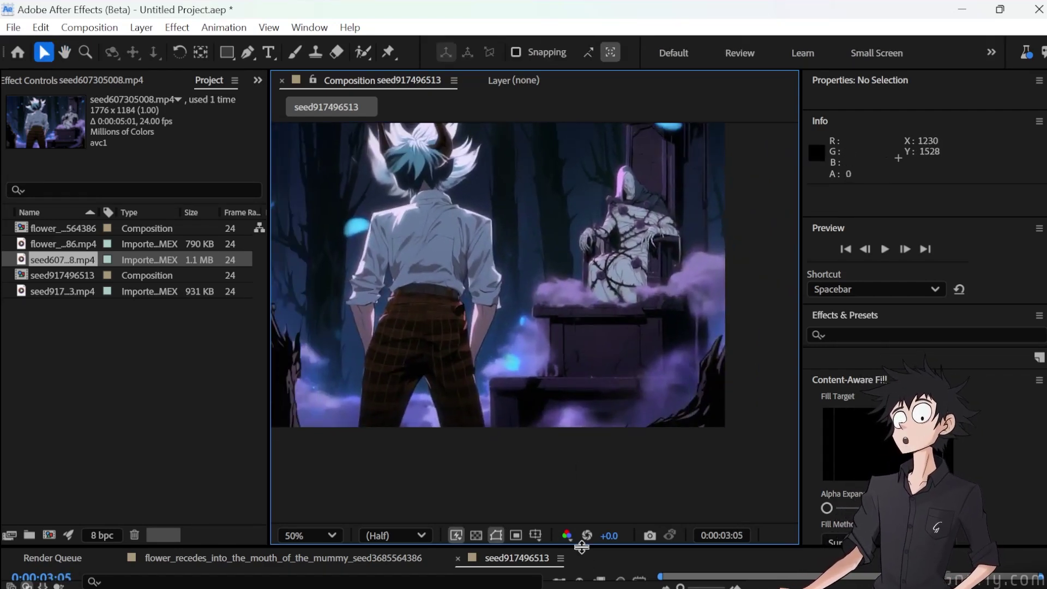
pyautogui.moveTo(581, 547); pyautogui.dragTo(562, 330)
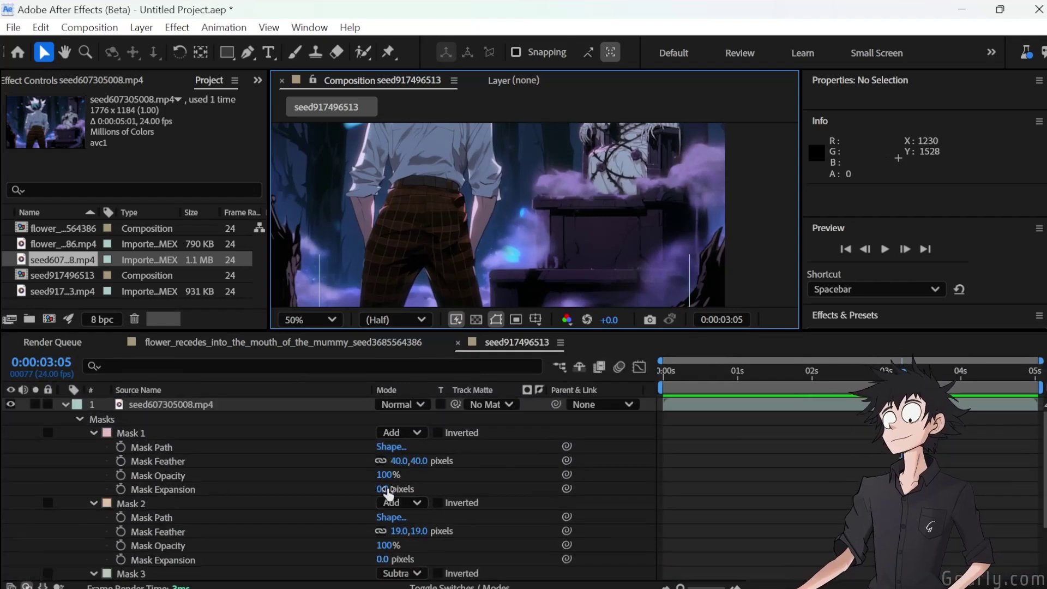
pyautogui.click(155, 410)
pyautogui.click(65, 404)
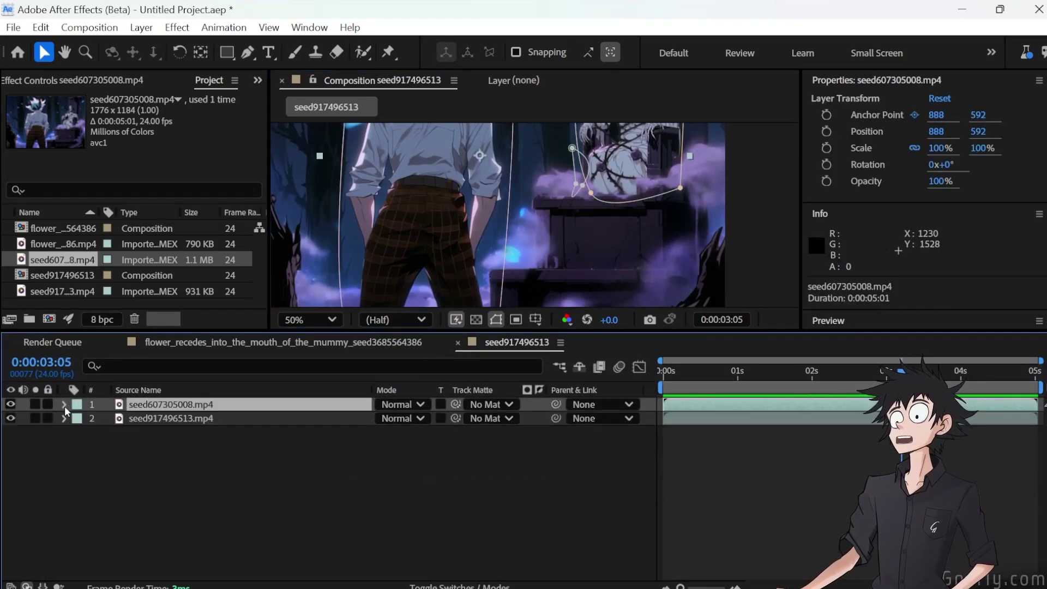
pyautogui.click(173, 419)
pyautogui.click(172, 406)
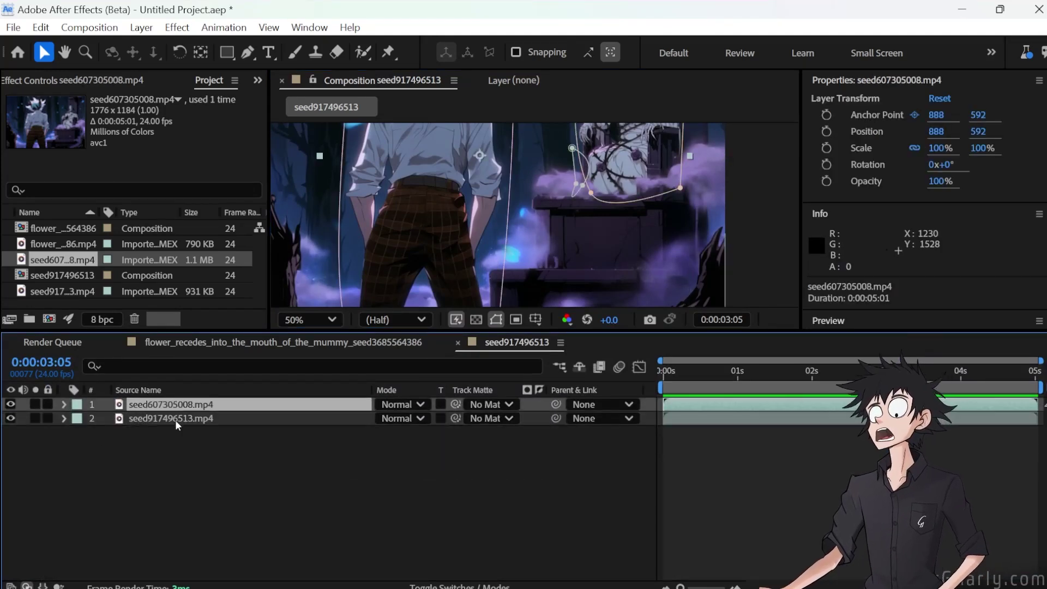
pyautogui.click(175, 420)
pyautogui.click(175, 407)
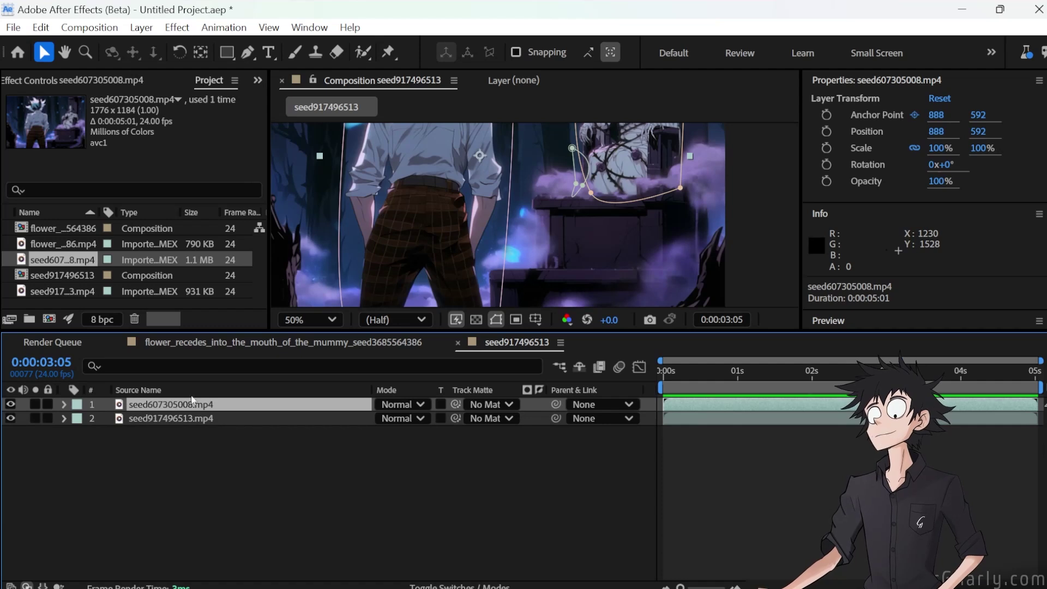
# Hide and re-show the seed607305008.mp4 layer to compare the two takes around the man and the mummy.
pyautogui.press('space')
pyautogui.moveTo(356, 234); pyautogui.dragTo(370, 322)
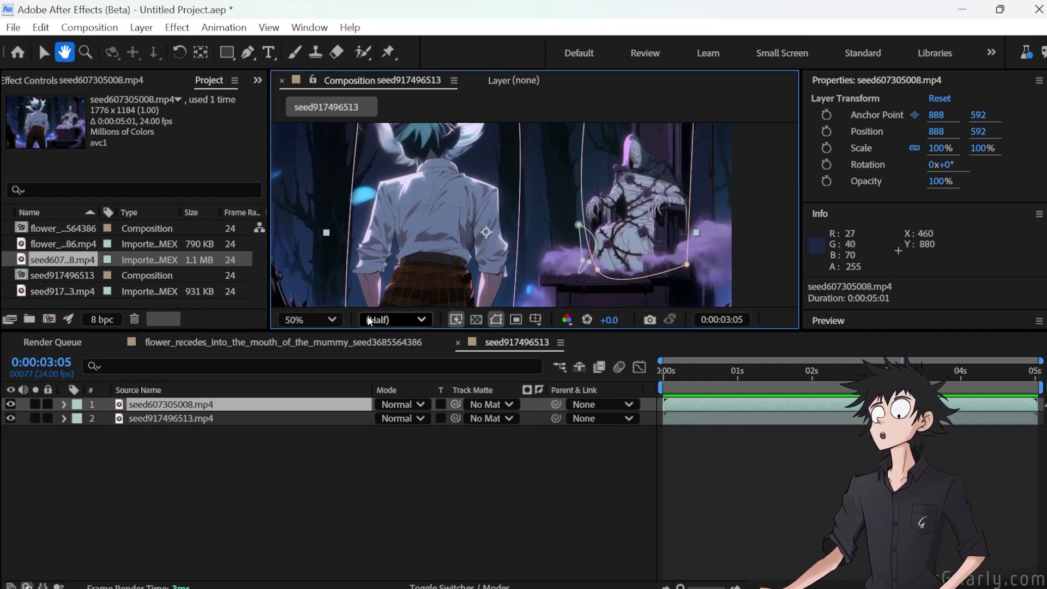
pyautogui.click(11, 404)
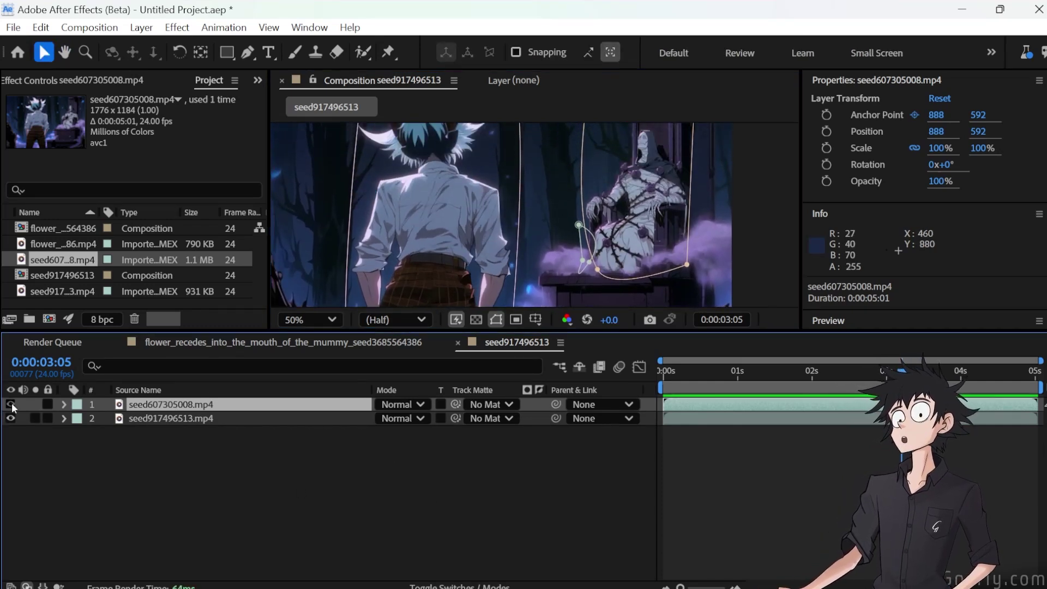
pyautogui.moveTo(901, 377)
pyautogui.mouseDown()
pyautogui.moveTo(787, 381)
pyautogui.moveTo(905, 379)
pyautogui.mouseUp()
pyautogui.click(8, 405)
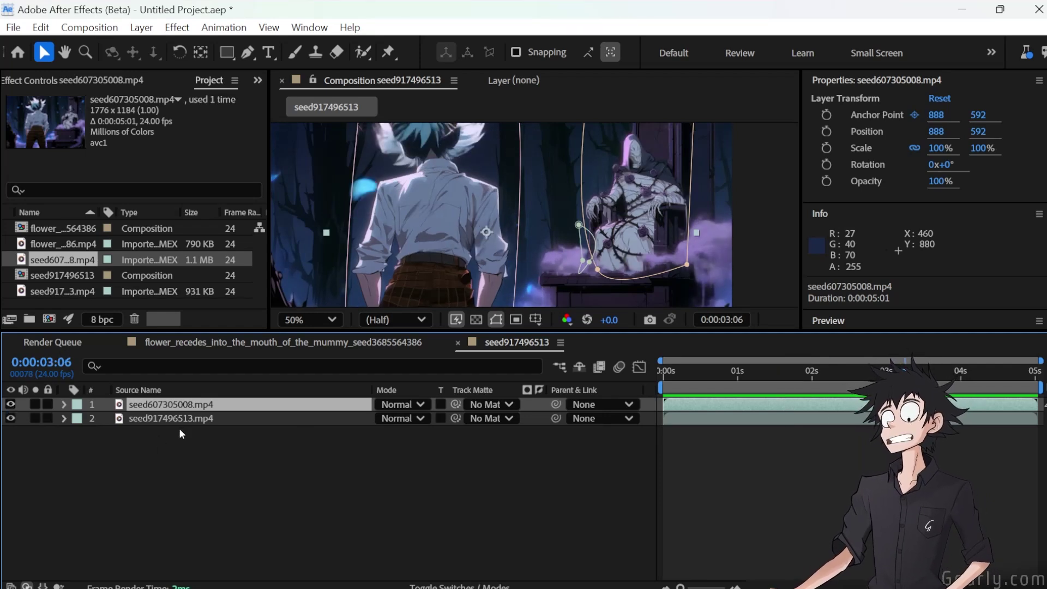
pyautogui.doubleClick(177, 422)
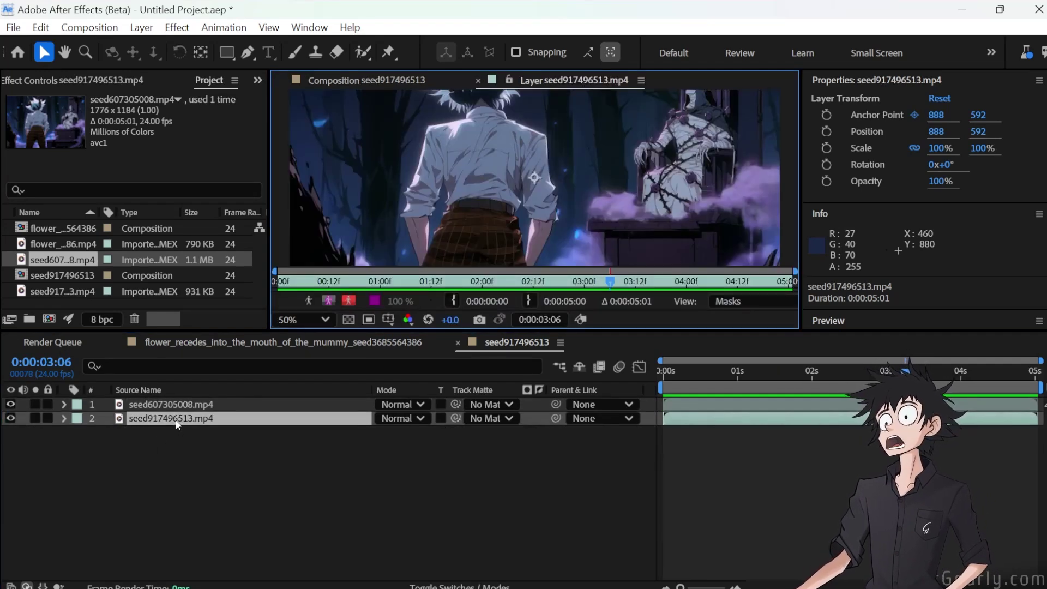
pyautogui.click(164, 422)
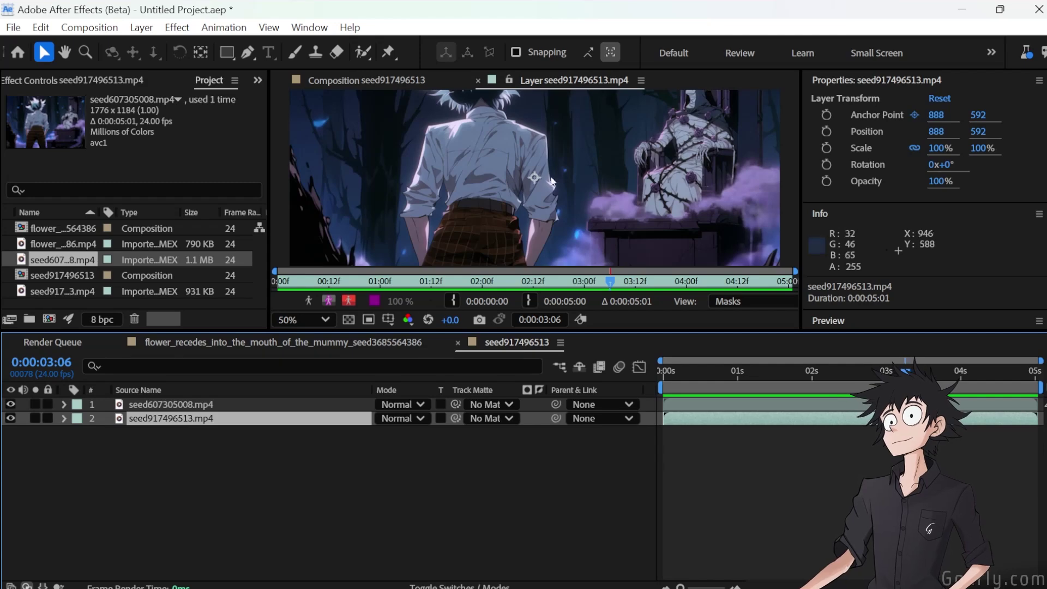
pyautogui.click(457, 343)
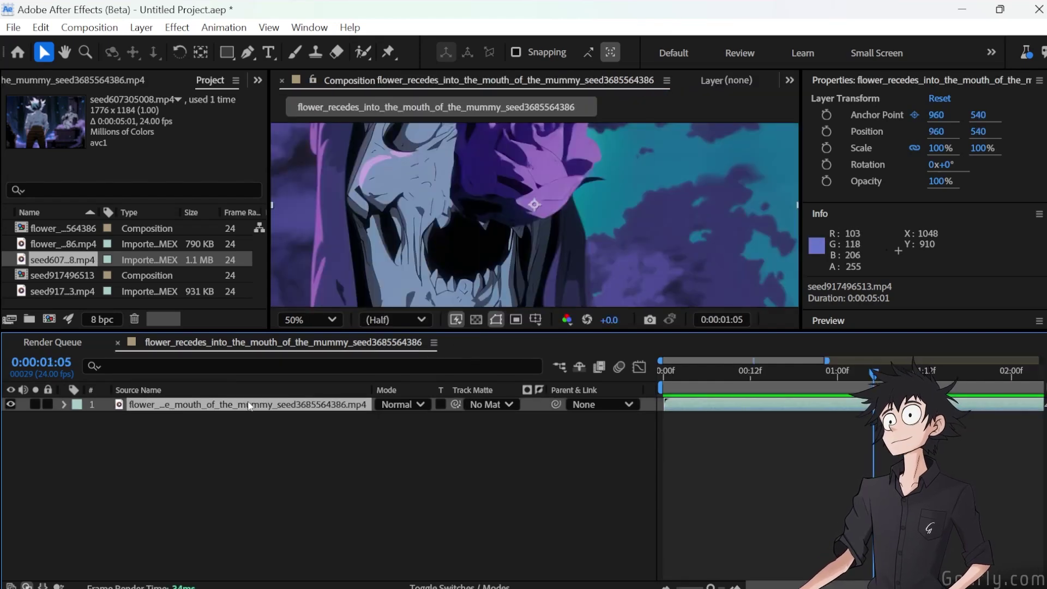
pyautogui.doubleClick(59, 274)
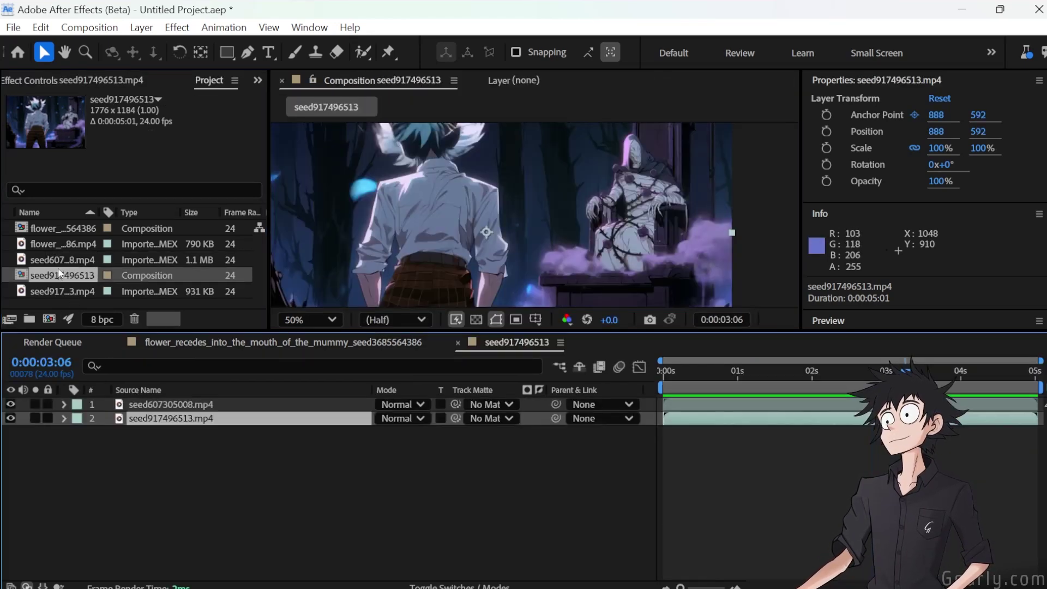
# Rename the seed917496513.mp4 layer as smoke.
pyautogui.rightClick(184, 405)
pyautogui.rightClick(155, 418)
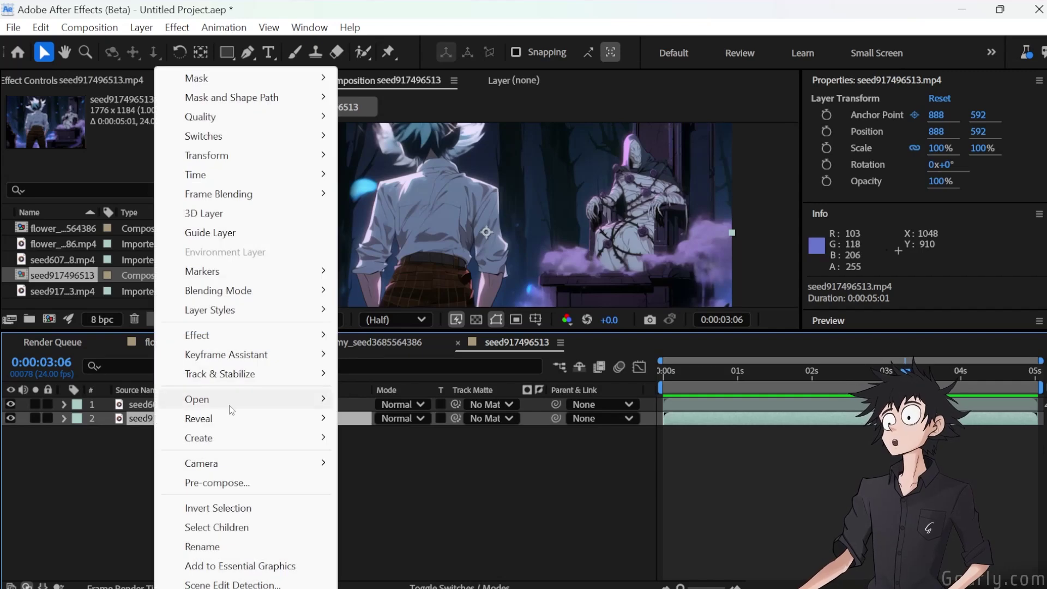
pyautogui.click(227, 550)
pyautogui.write('smoke')
pyautogui.press('Return')
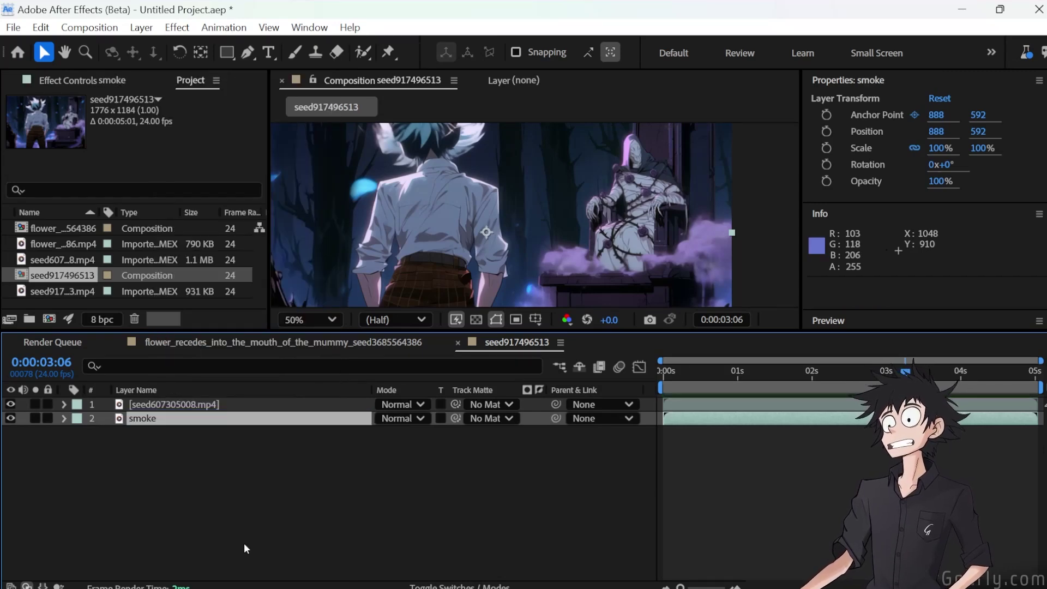
# Rename the seed607305008.mp4 layer as characters.
pyautogui.rightClick(217, 410)
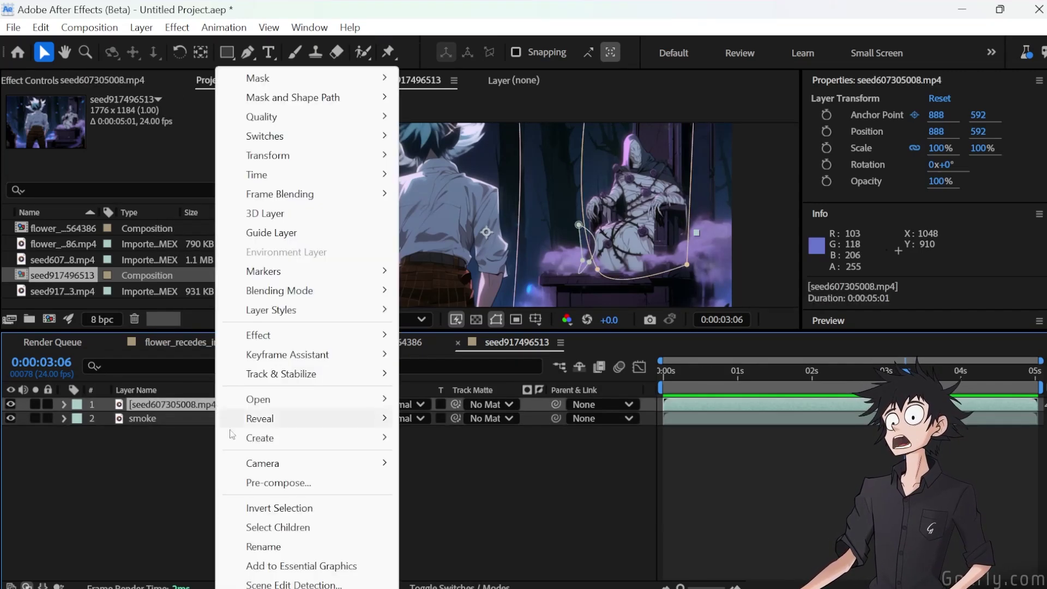
pyautogui.click(279, 545)
pyautogui.write('characters')
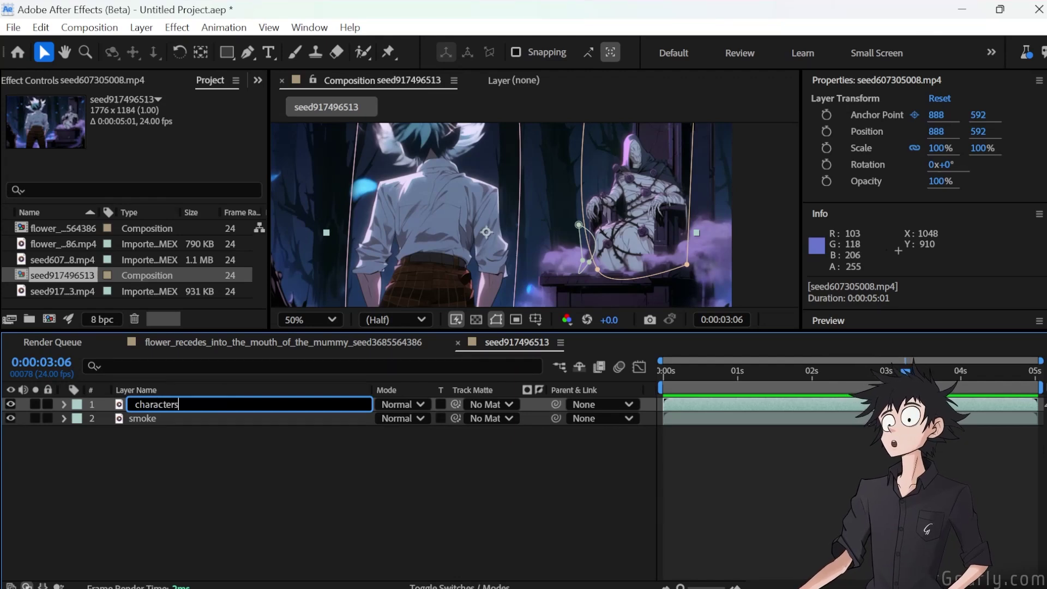
pyautogui.press('Return')
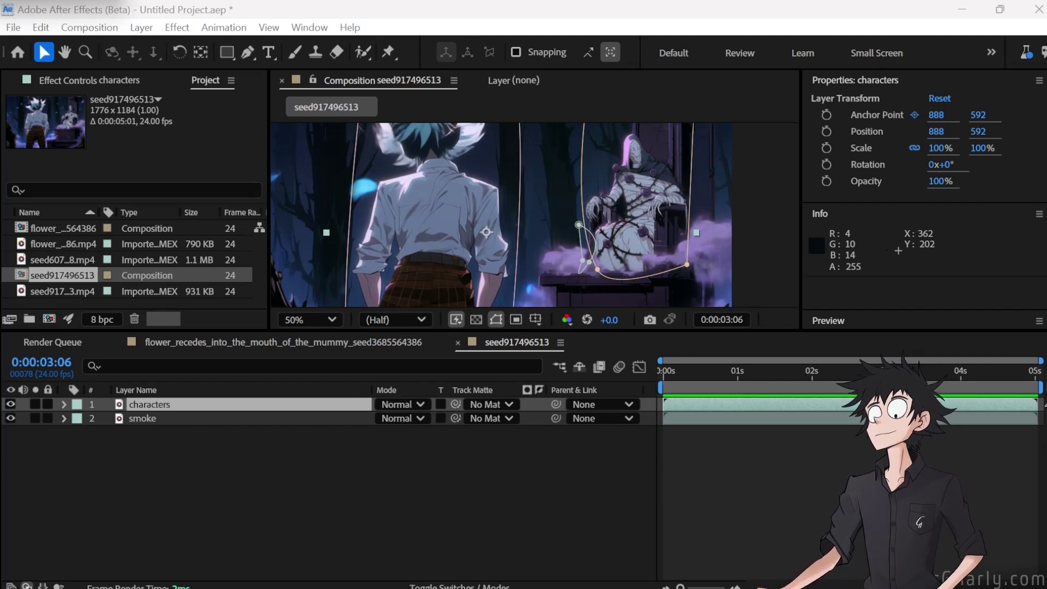
# Check the masks on the characters layer and enable time remapping on the smoke layer.
pyautogui.click(181, 434)
pyautogui.click(480, 283)
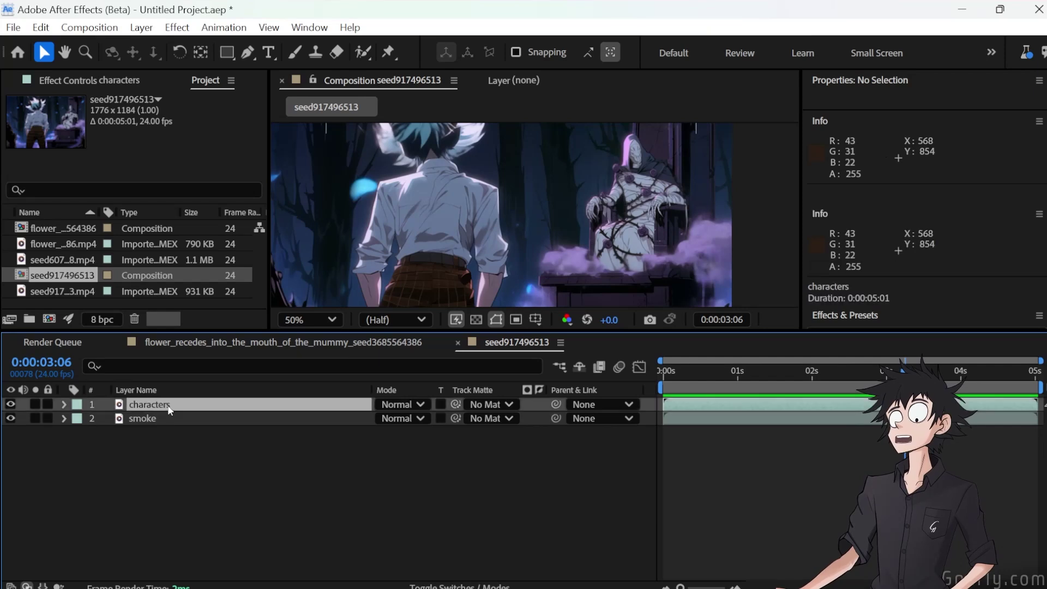
pyautogui.scroll(2, 593, 240)
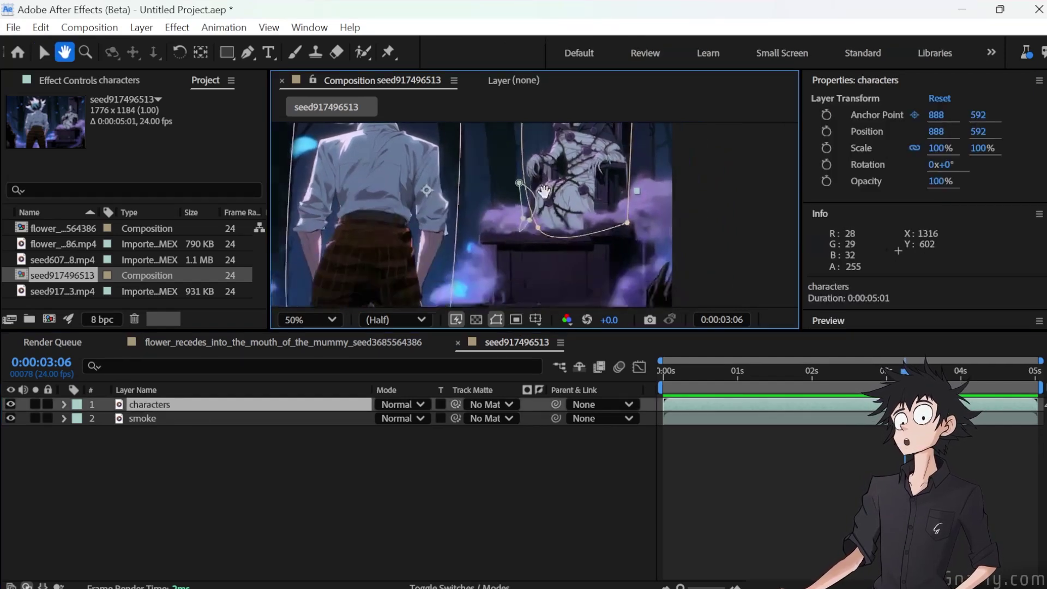
pyautogui.scroll(-4, 578, 224)
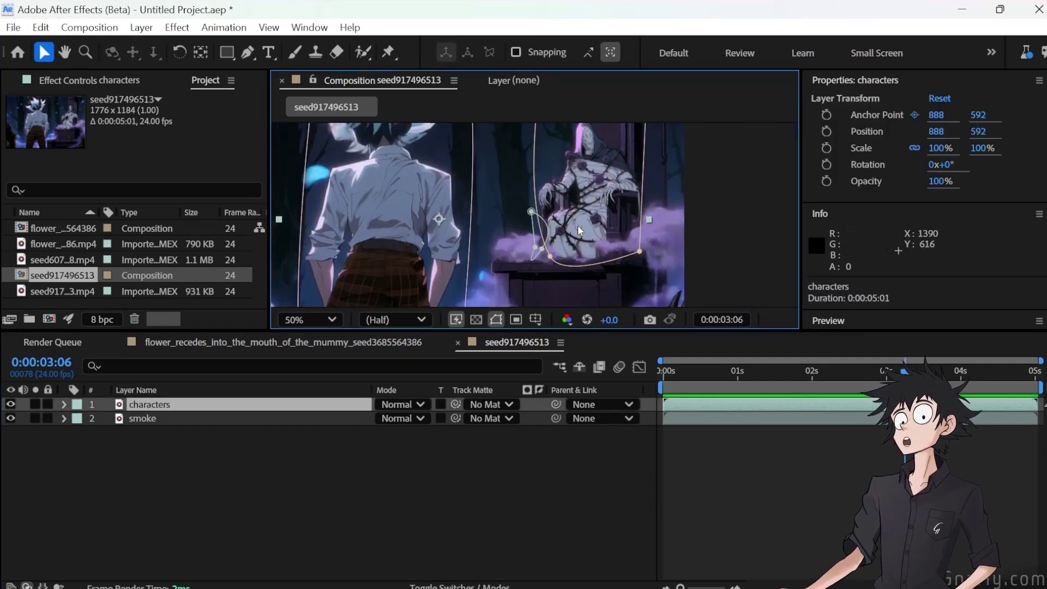
pyautogui.click(173, 422)
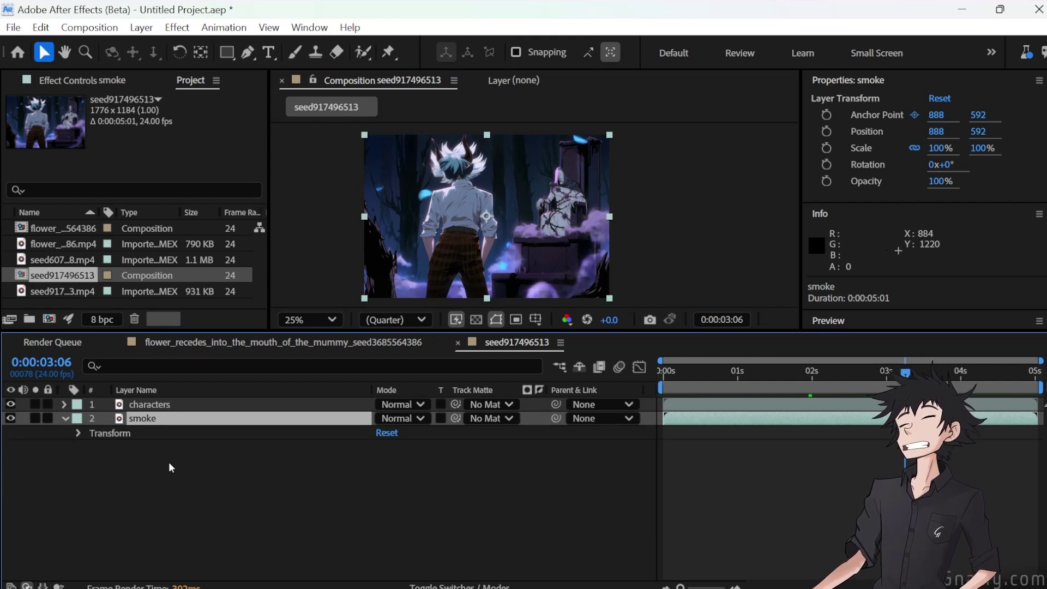
pyautogui.hotkey('ctrl', 'alt', 't')
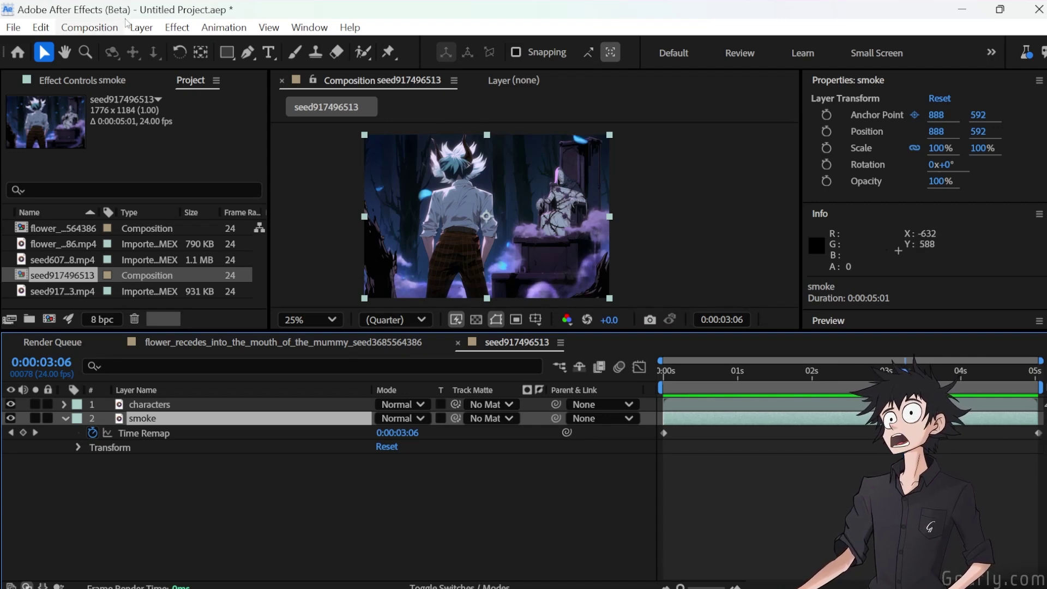
# Set the duration of the seed917496513 composition to 0:00:10:01.
pyautogui.click(105, 27)
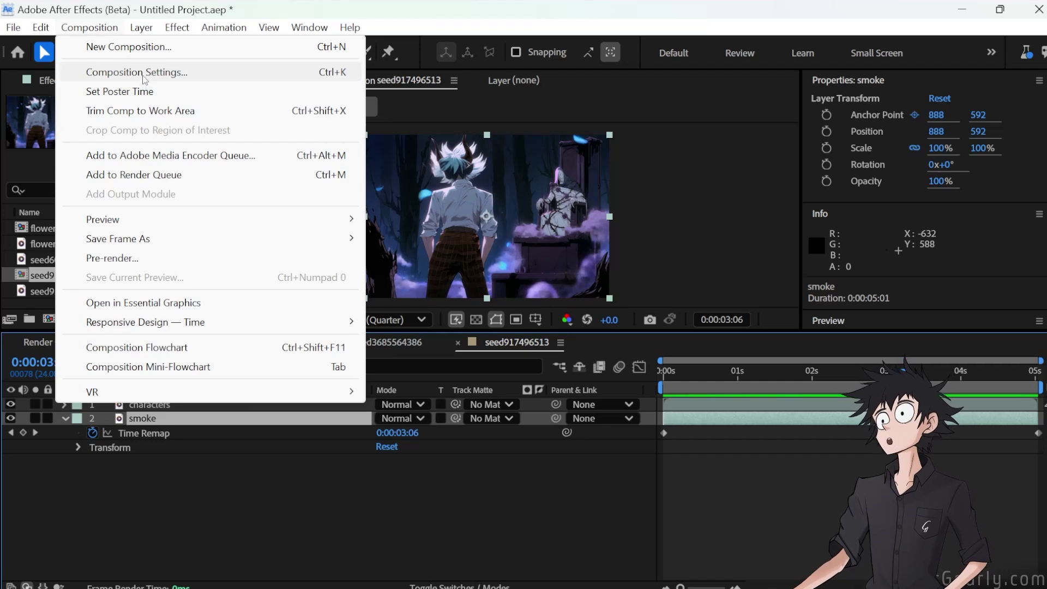
pyautogui.click(145, 72)
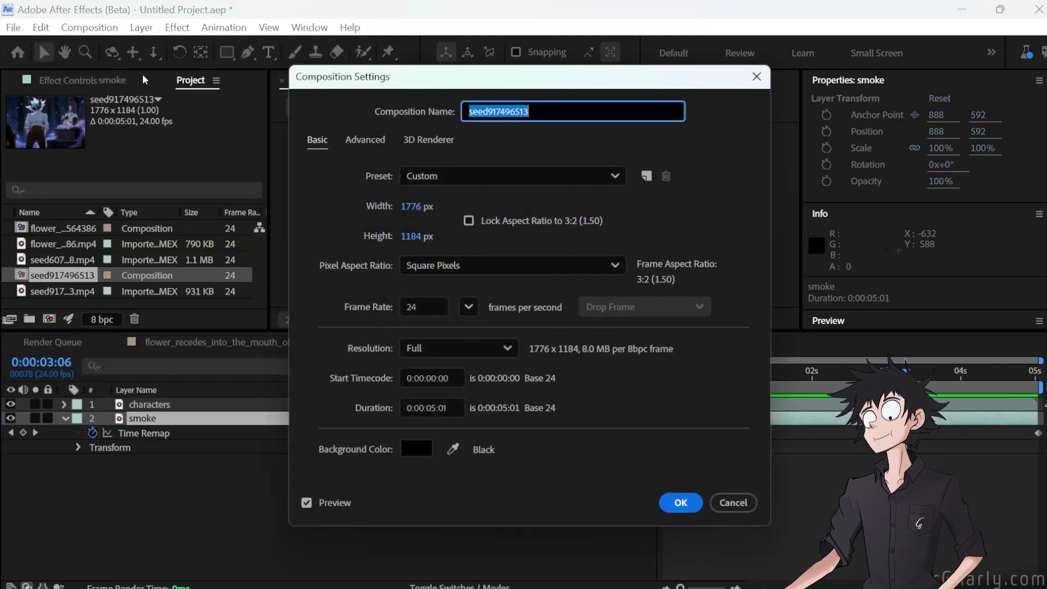
pyautogui.click(436, 406)
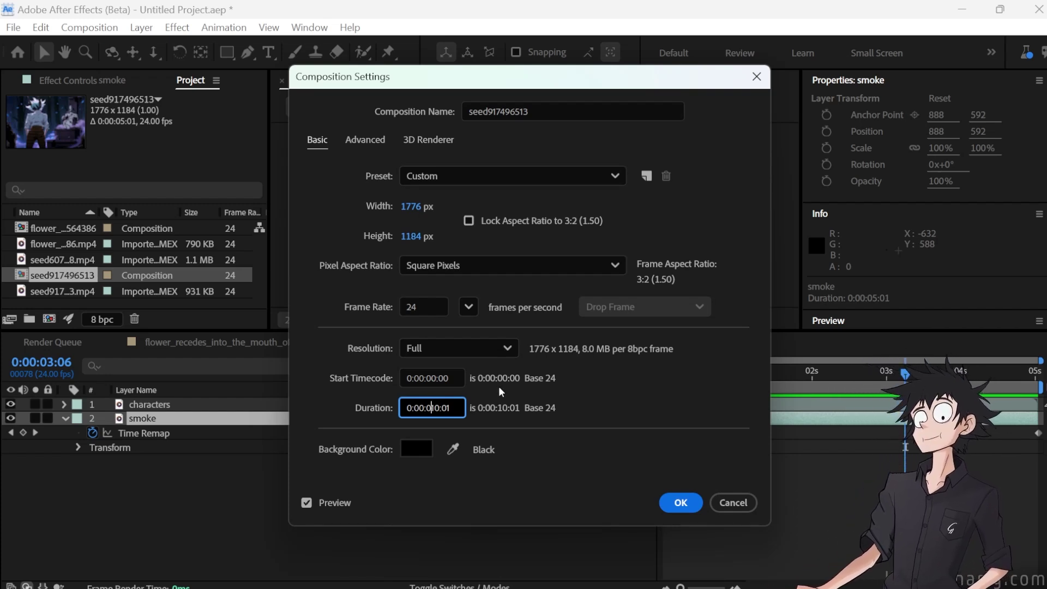
pyautogui.press('Return')
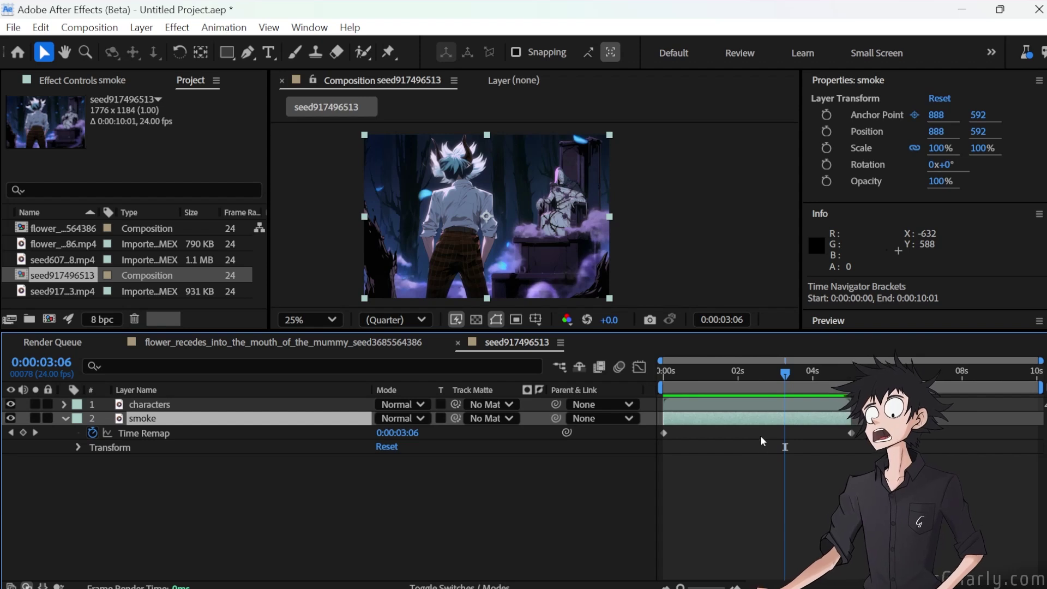
# Slow the smoke layer by moving its last Time Remap keyframe to 0:00:08:10 and set its frame blending to Pixel Motion.
pyautogui.moveTo(851, 433); pyautogui.dragTo(977, 433)
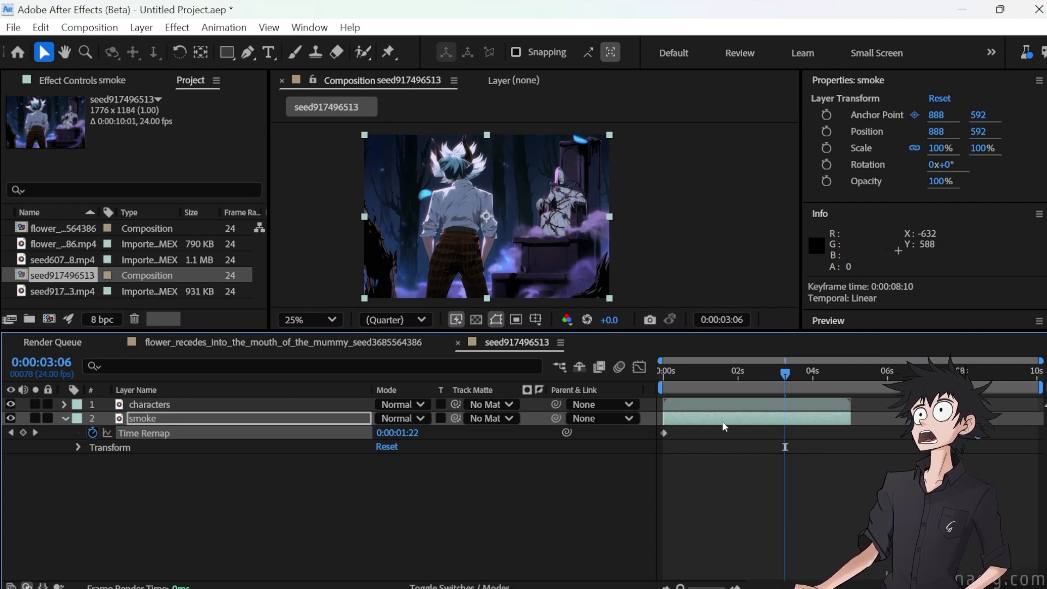
pyautogui.rightClick(771, 425)
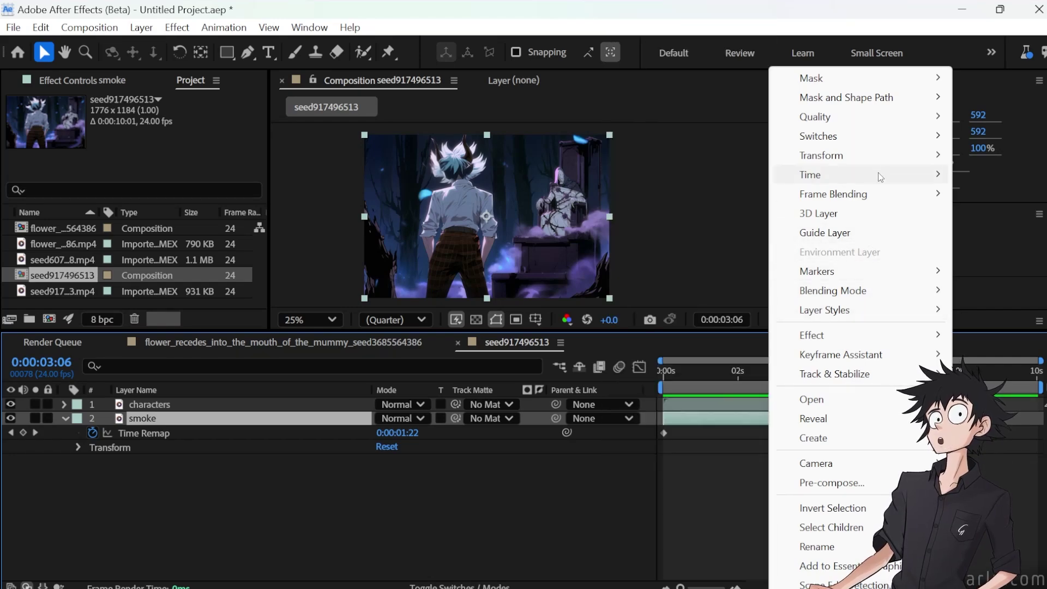
pyautogui.moveTo(873, 195)
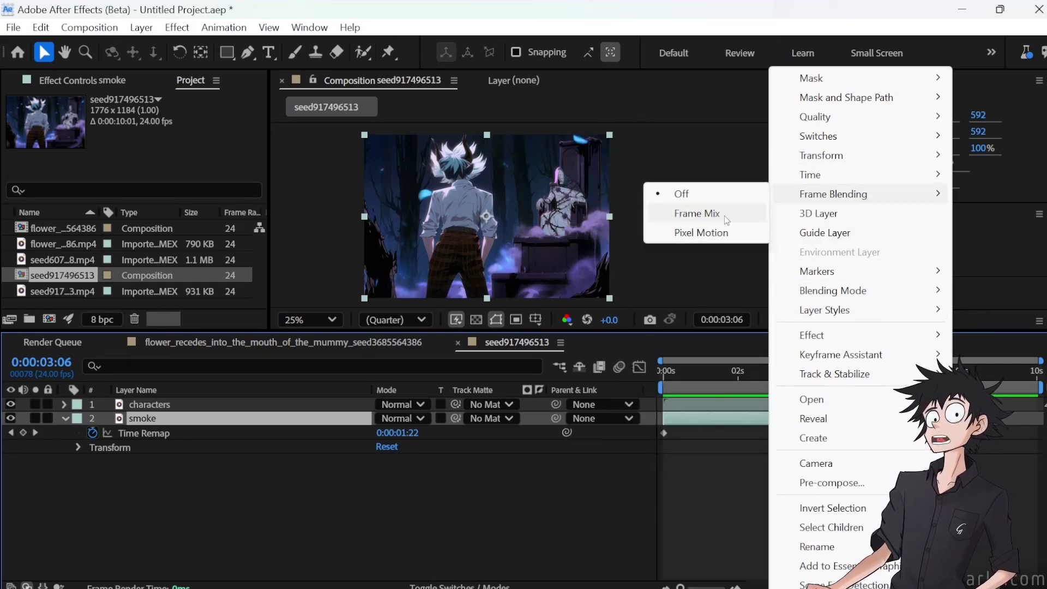
pyautogui.click(714, 233)
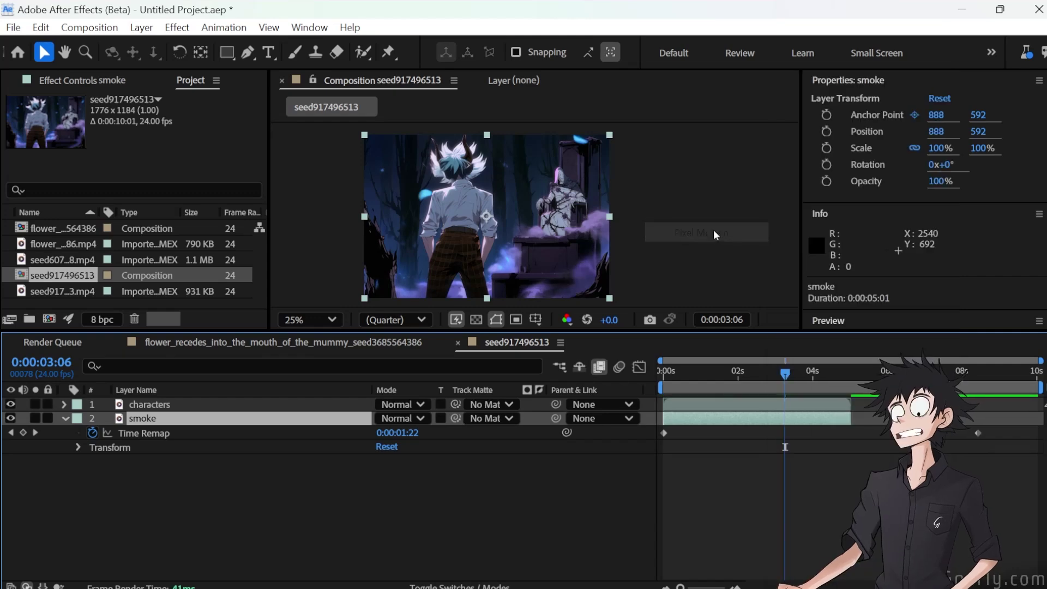
# Examine the smoke around the throne up close, then enlarge the composition view and preview the slowed footage.
pyautogui.scroll(6, 523, 229)
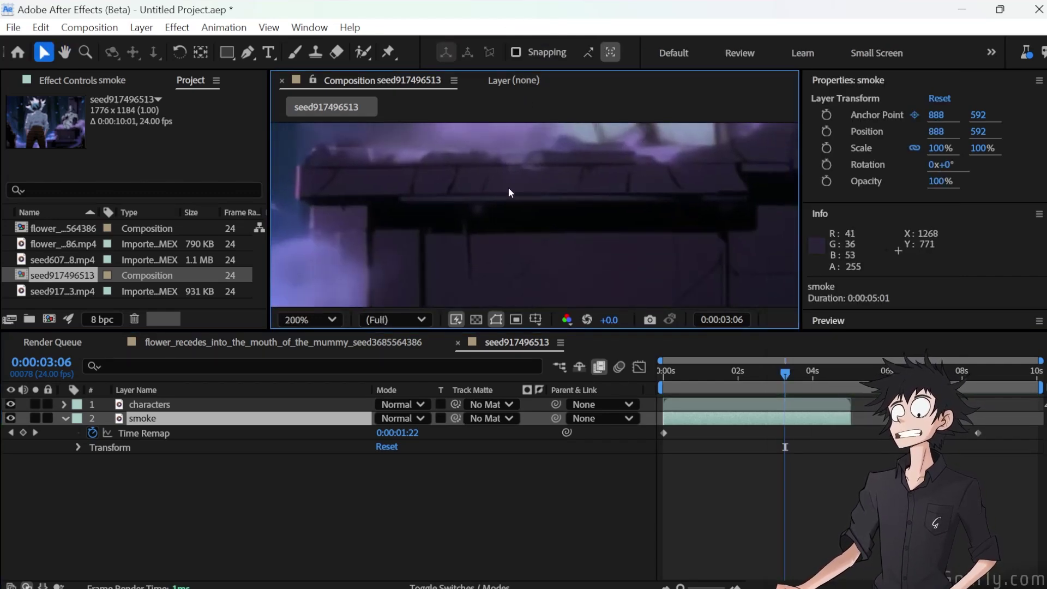
pyautogui.scroll(-2, 509, 192)
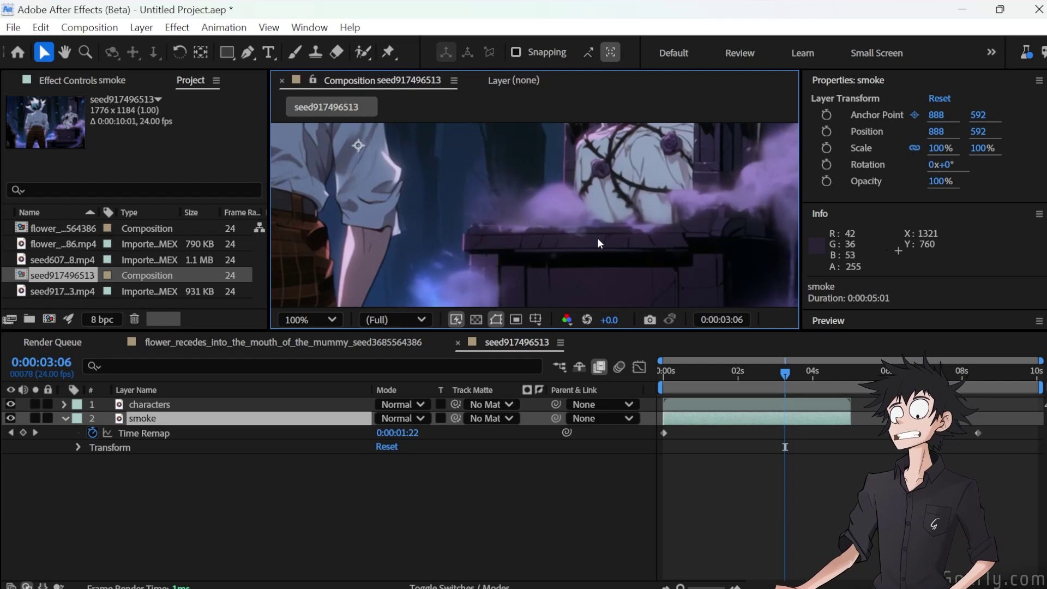
pyautogui.moveTo(598, 238); pyautogui.dragTo(661, 182)
pyautogui.scroll(-1, 613, 250)
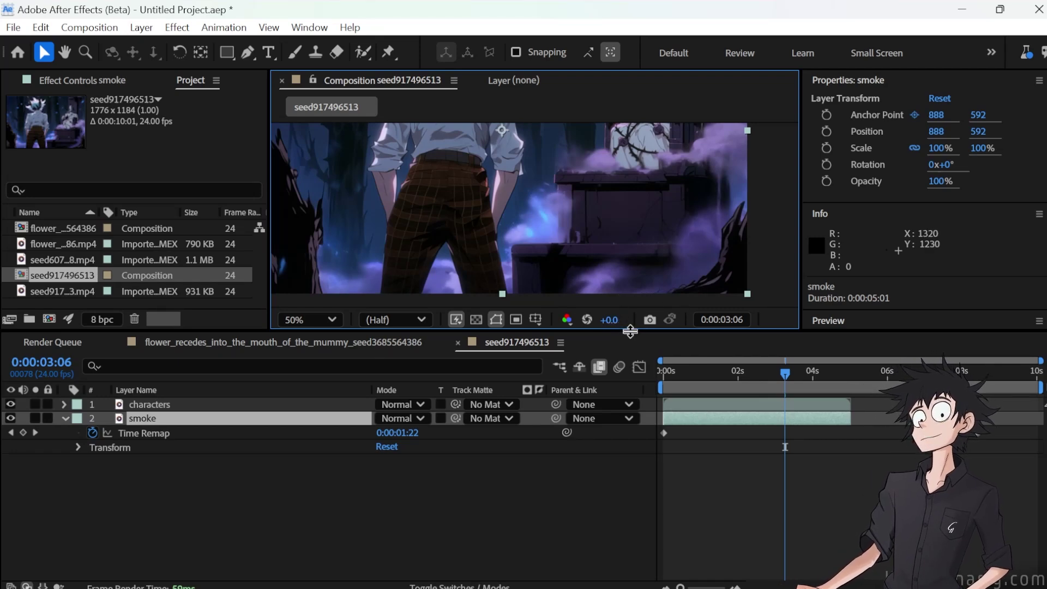
pyautogui.moveTo(630, 331); pyautogui.dragTo(629, 460)
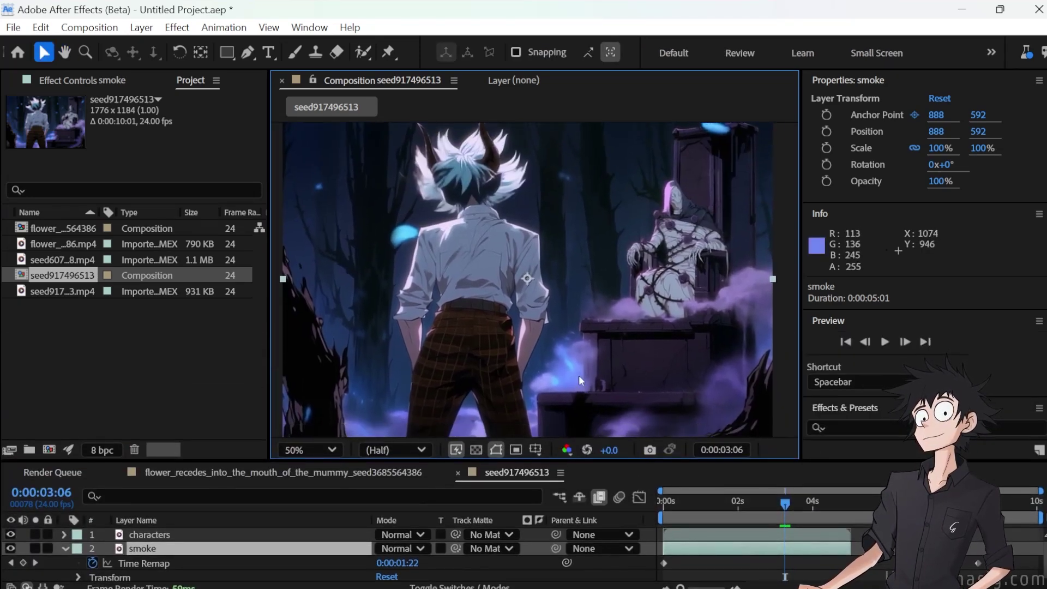
pyautogui.press('space')
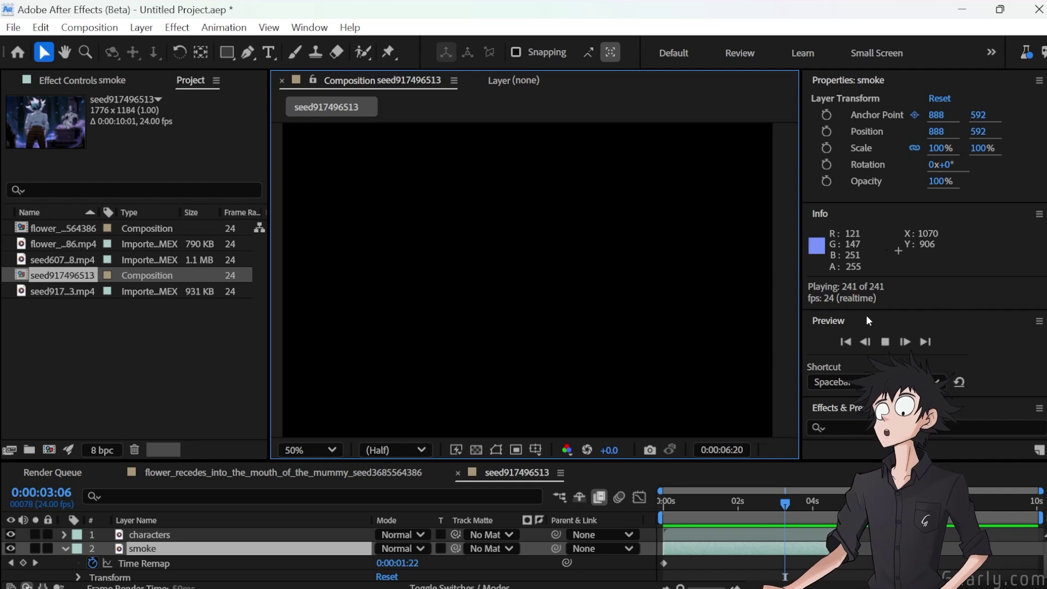
pyautogui.press('space')
# End the work area at 0:00:04:23.
pyautogui.moveTo(829, 500); pyautogui.dragTo(849, 505)
pyautogui.press('n')
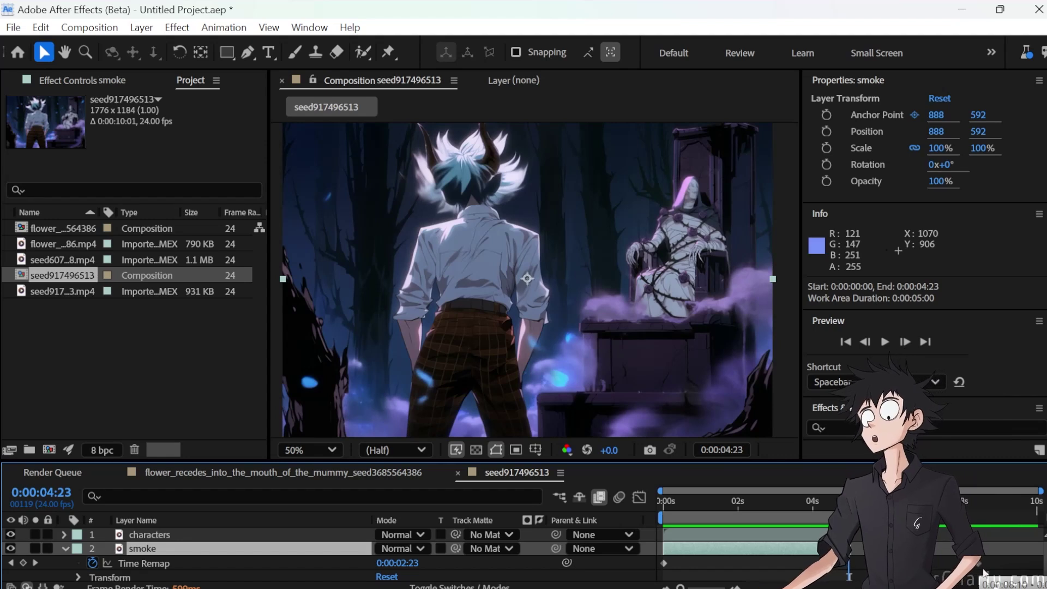
# Move the smoke layer's last Time Remap keyframe to 0:00:10:02 and preview the composite in a larger composition view.
pyautogui.moveTo(978, 563); pyautogui.dragTo(1032, 573)
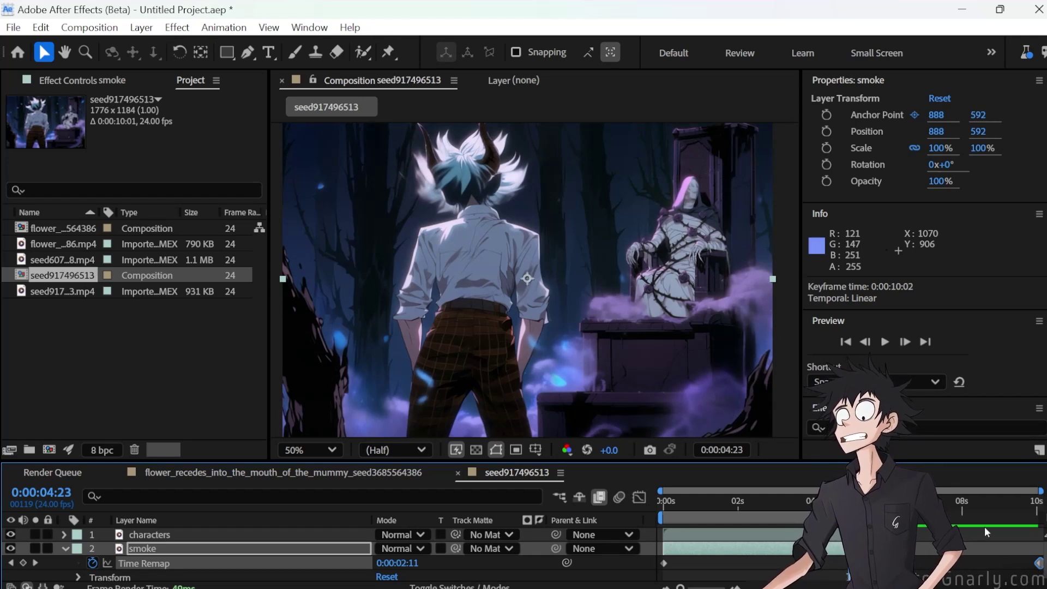
pyautogui.press('space')
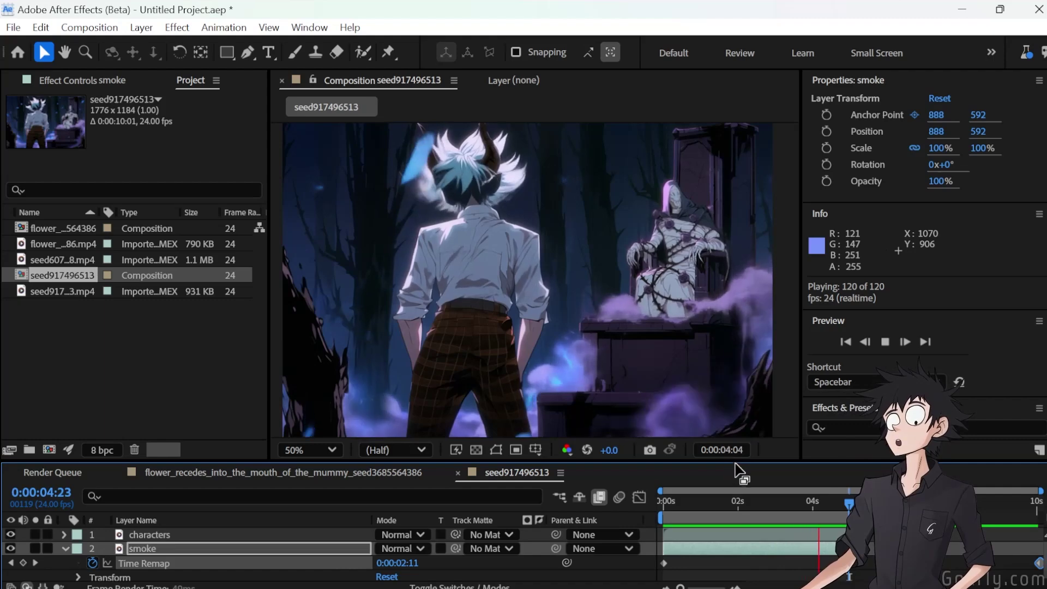
pyautogui.moveTo(763, 462); pyautogui.dragTo(762, 525)
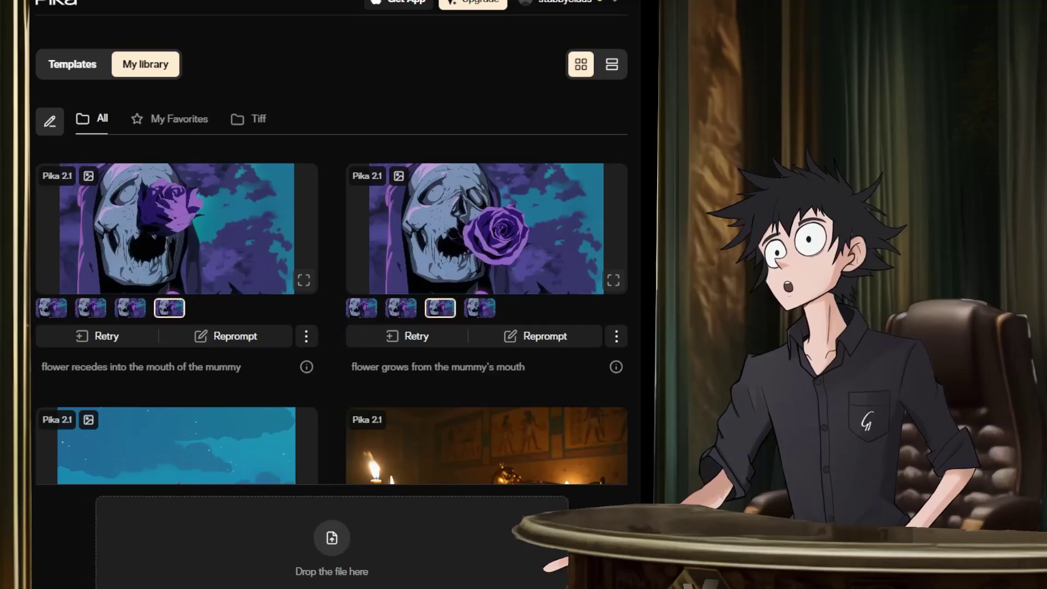
pyautogui.moveTo(184, 202)
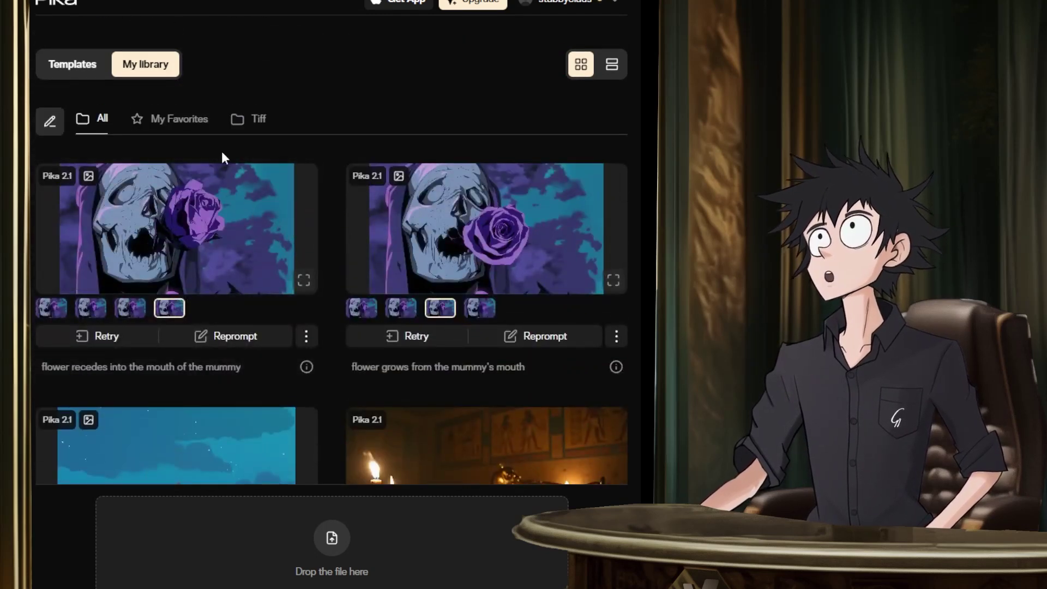
# Look through the generated clips in the Pika library and view the "moment of death lich mummy" clip enlarged.
pyautogui.scroll(-1, 332, 112)
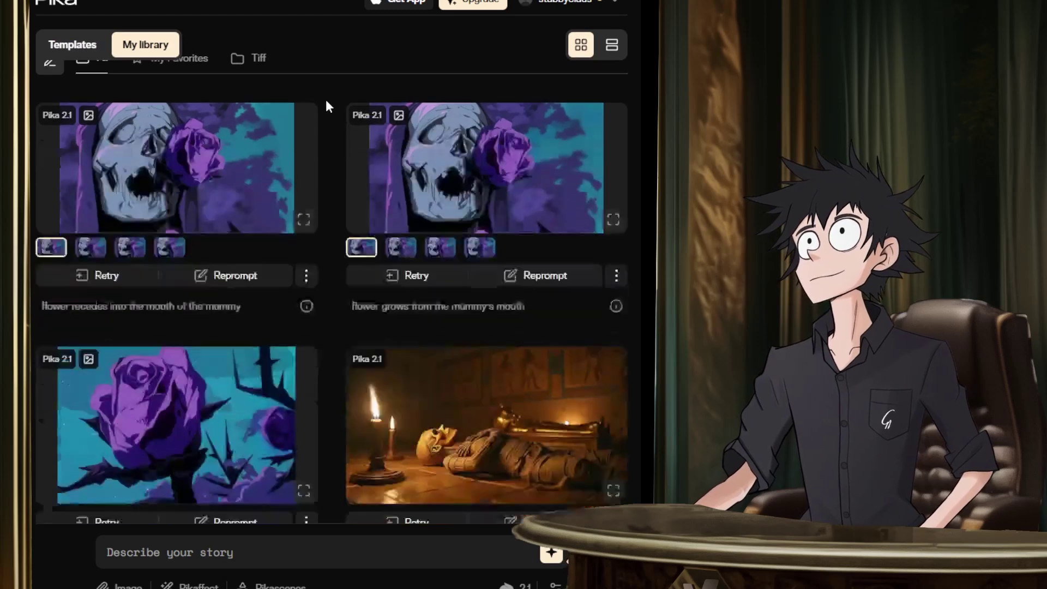
pyautogui.scroll(-3, 305, 147)
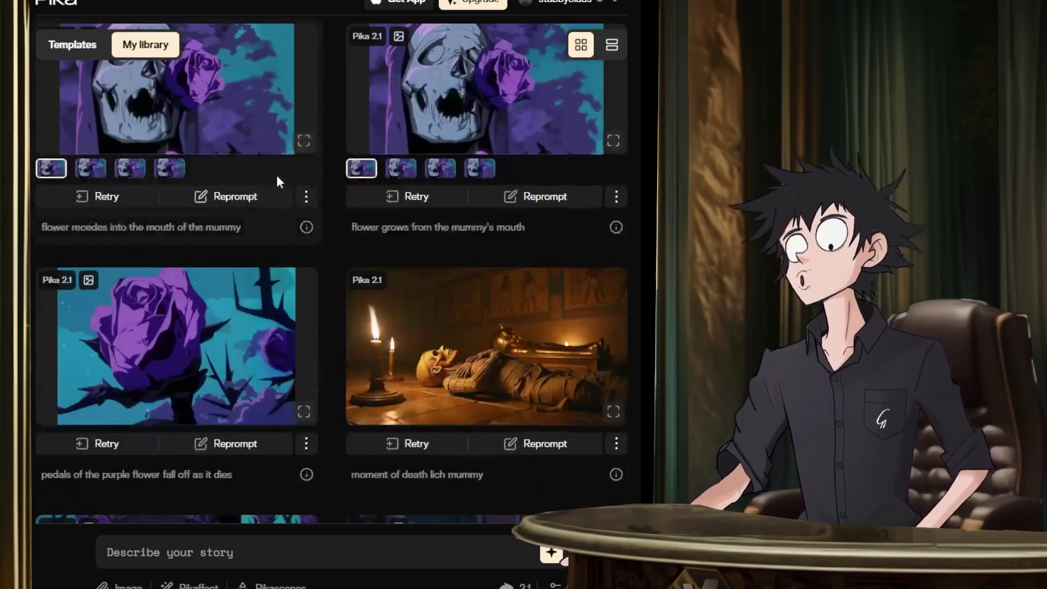
pyautogui.scroll(1, 267, 191)
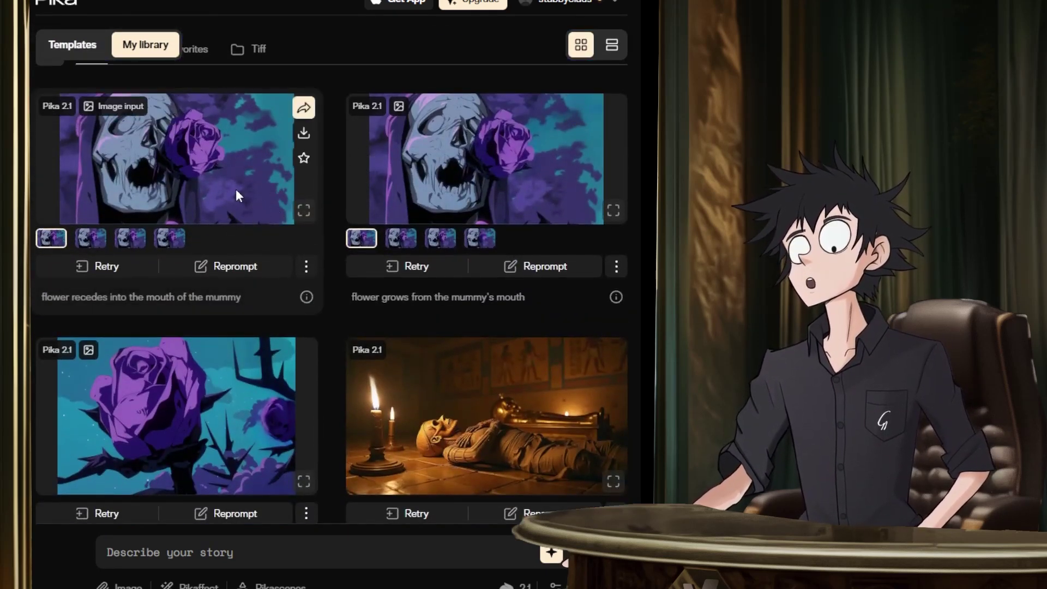
pyautogui.scroll(-1, 237, 193)
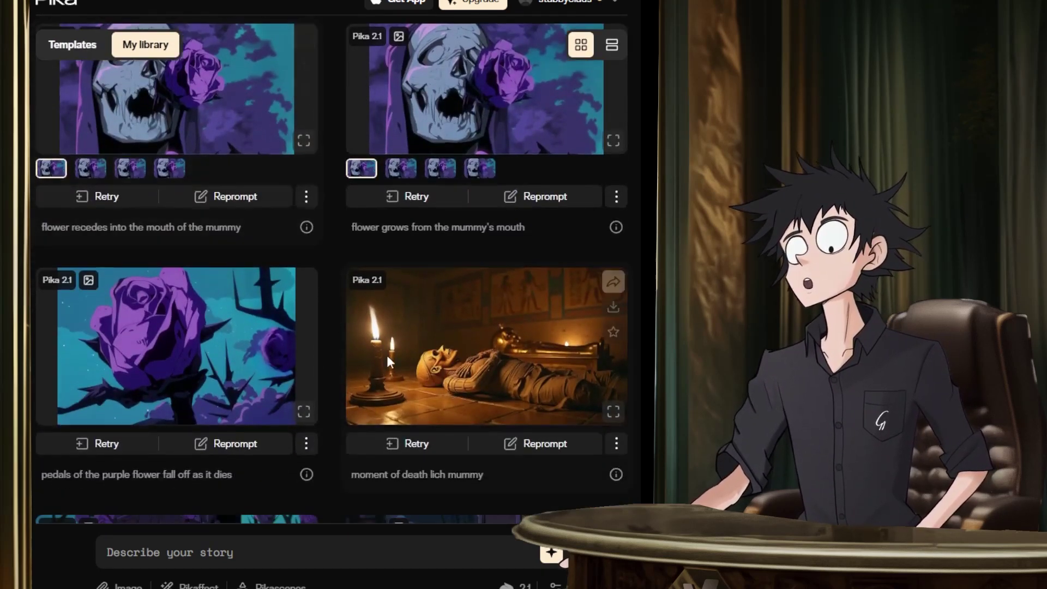
pyautogui.click(613, 412)
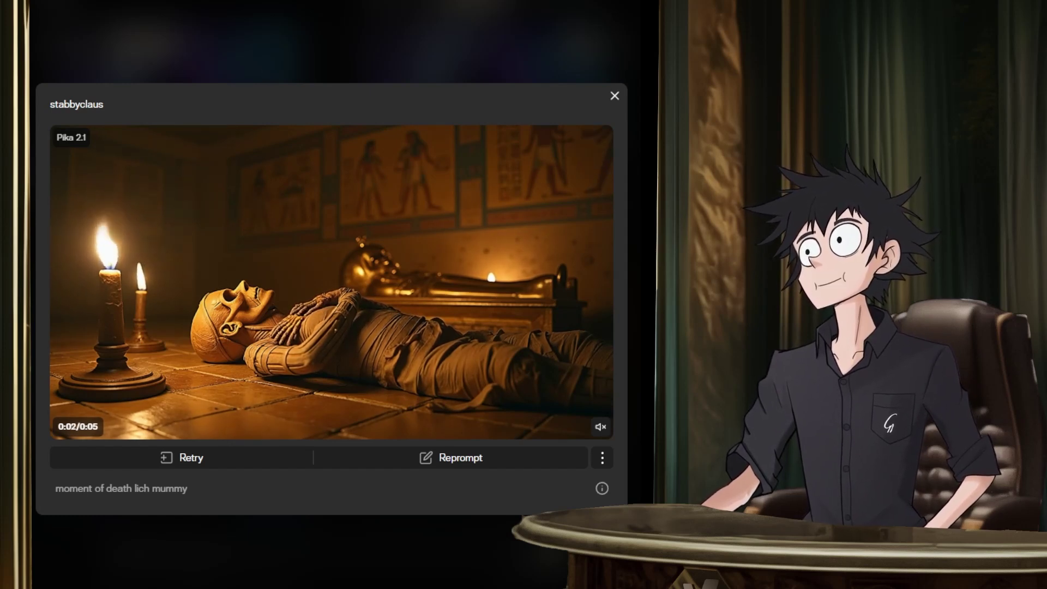
pyautogui.click(186, 42)
pyautogui.scroll(3, 260, 330)
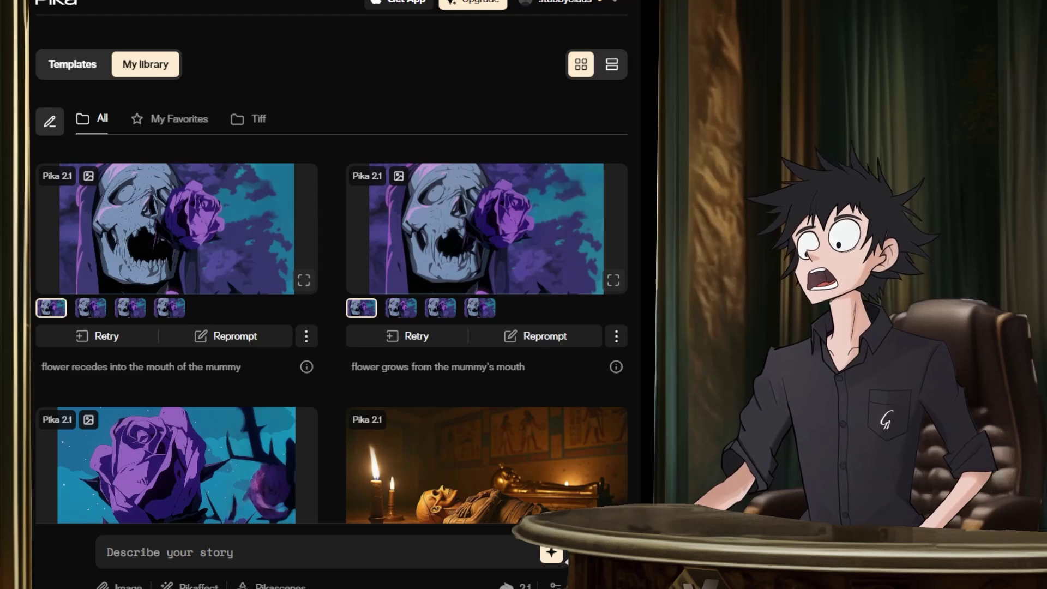
pyautogui.scroll(-5, 417, 350)
pyautogui.scroll(5, 417, 348)
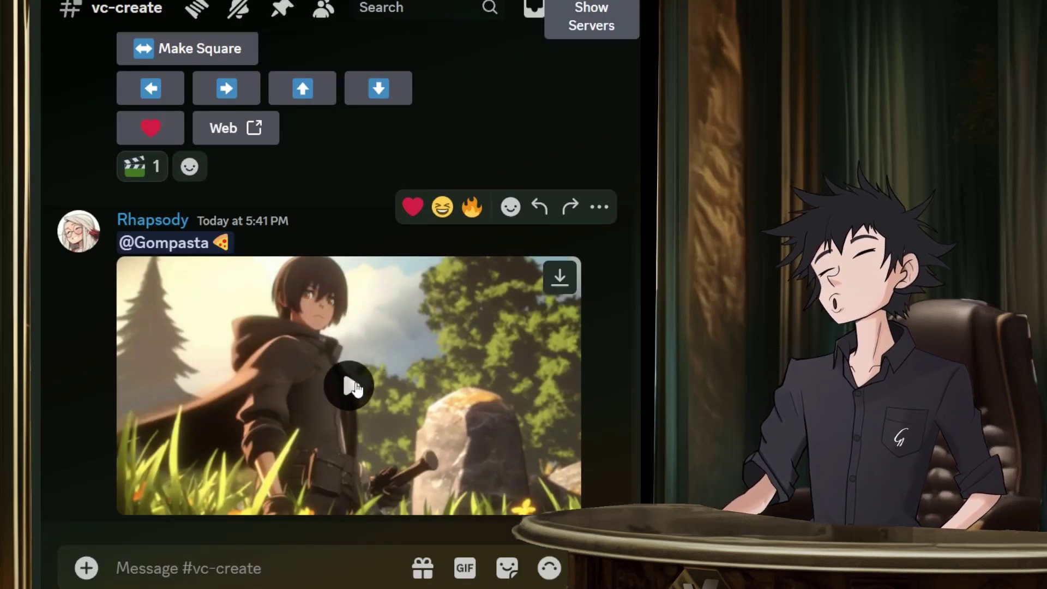
# Switch to Discord's vc-create channel and watch the animated clip of the cloaked character in the grassy field, including in full screen, then replay it.
pyautogui.scroll(-10, 355, 385)
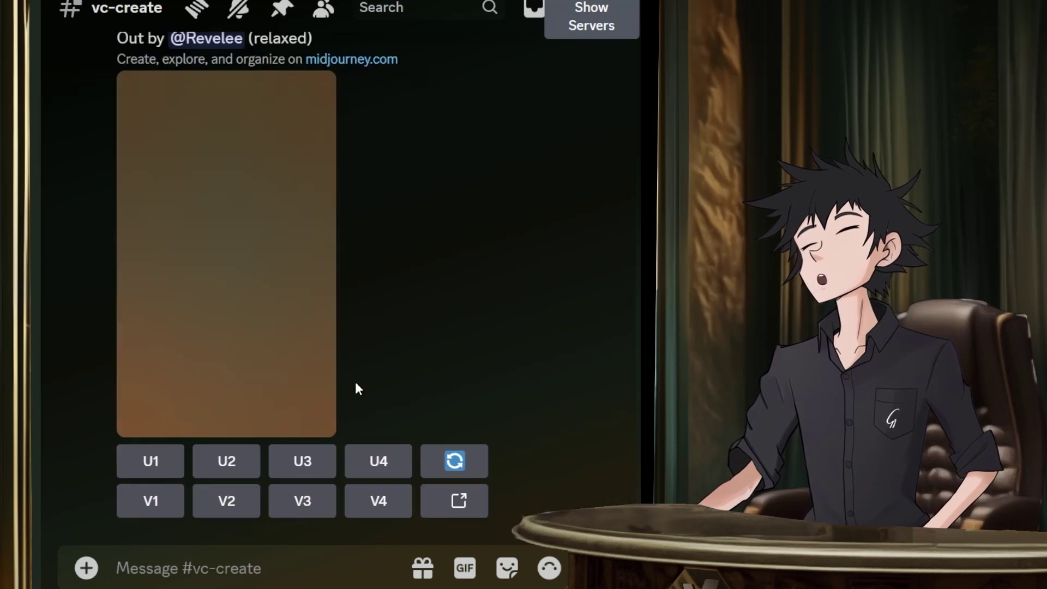
pyautogui.scroll(10, 366, 370)
pyautogui.scroll(-1, 369, 373)
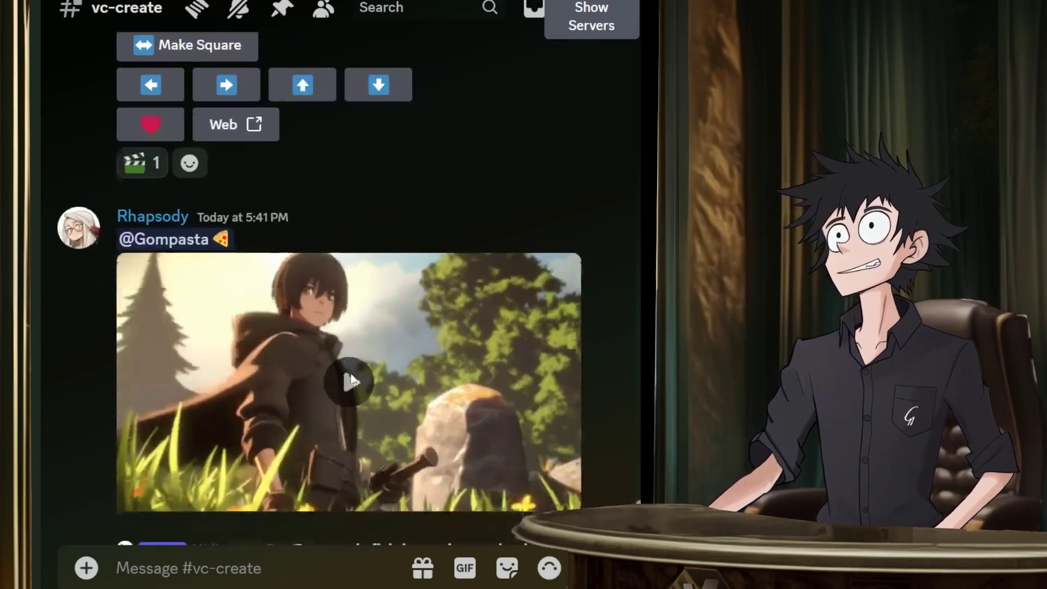
pyautogui.click(349, 382)
pyautogui.click(557, 496)
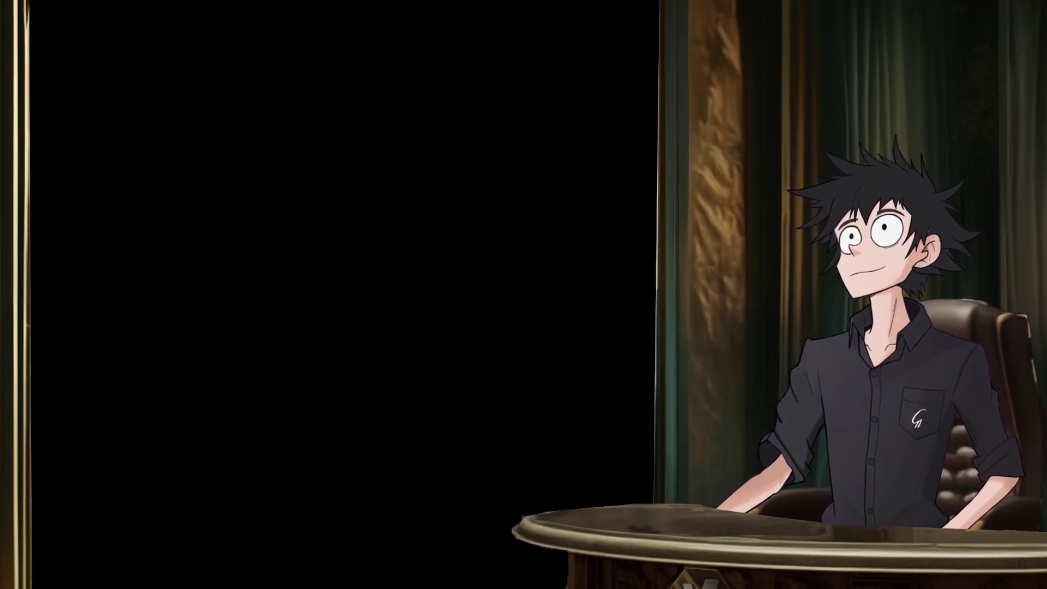
pyautogui.press('Escape')
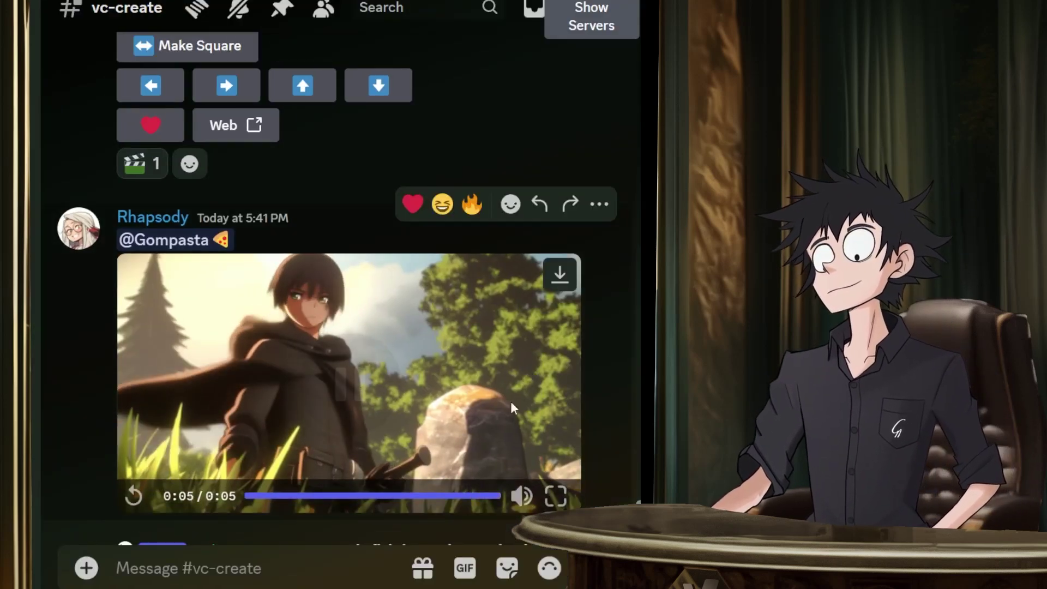
pyautogui.click(135, 497)
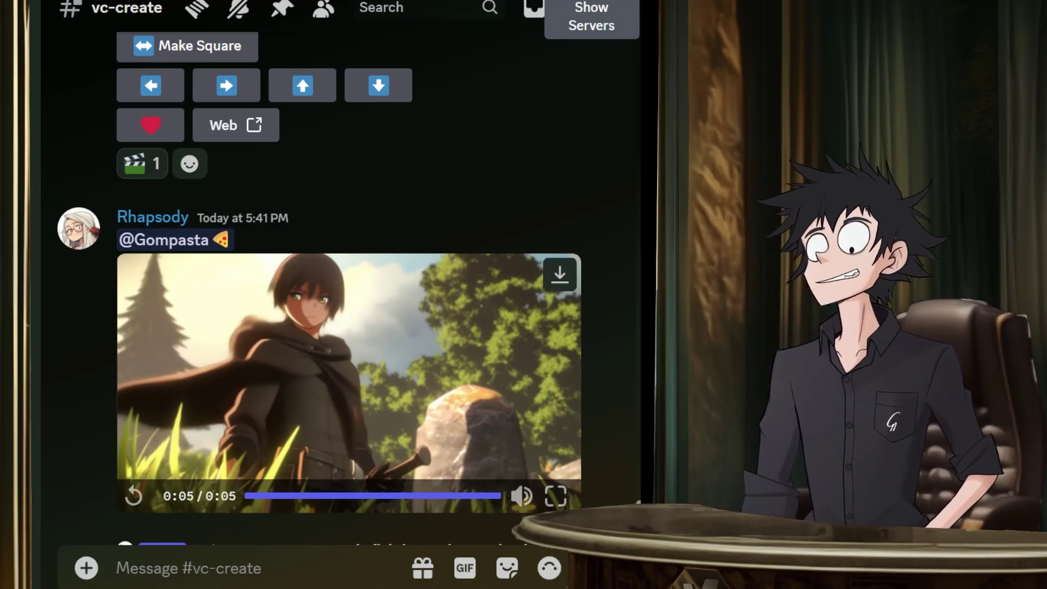
# Find the earlier animated clip of the dark-haired woman with the glowing sword in vc-create and play it.
pyautogui.scroll(20, 349, 289)
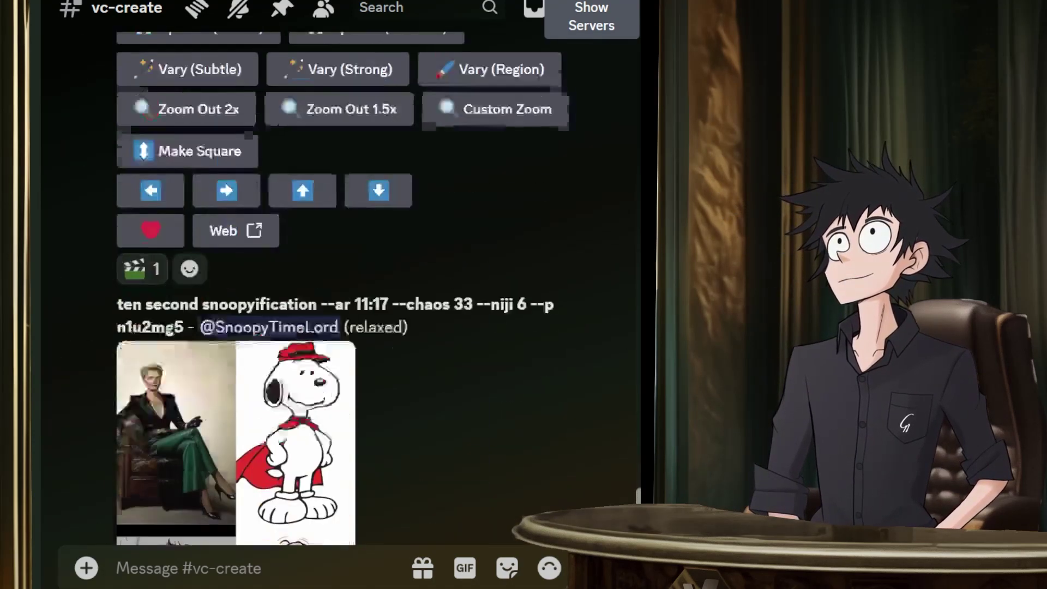
pyautogui.scroll(15, 349, 289)
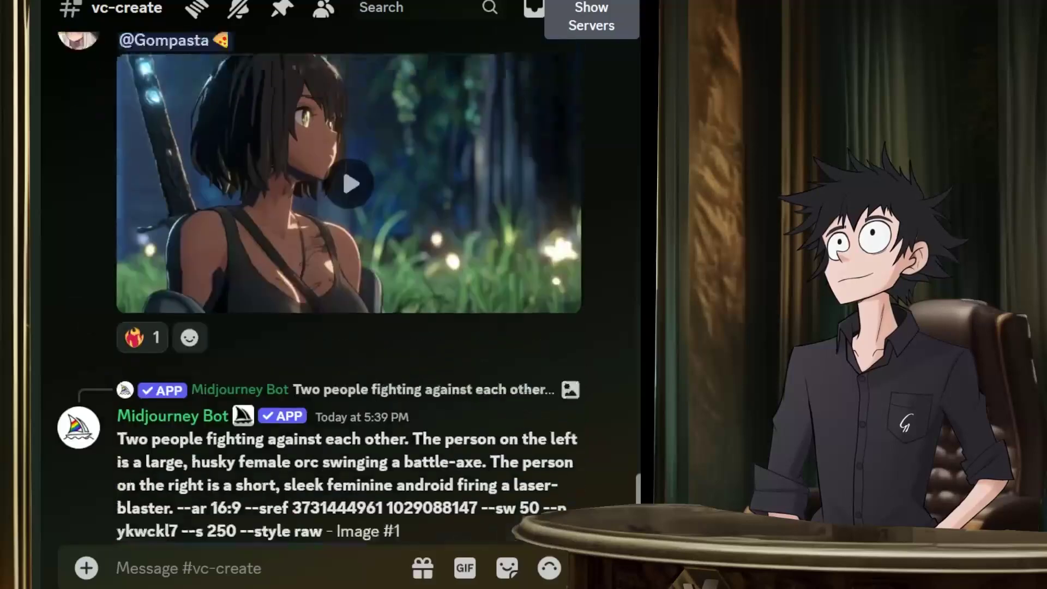
pyautogui.scroll(12, 364, 443)
pyautogui.scroll(-9, 385, 430)
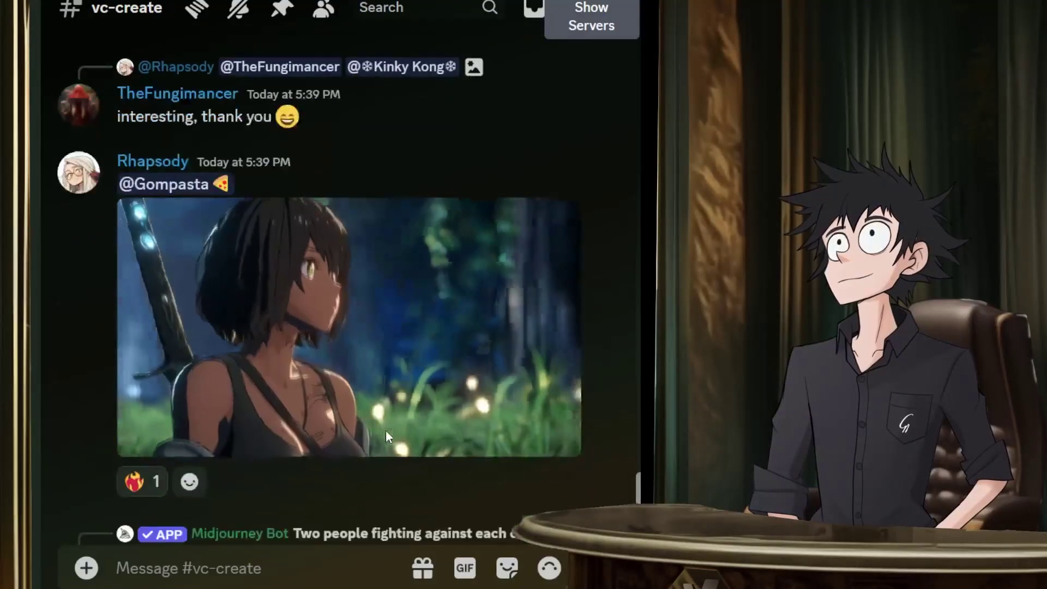
pyautogui.click(385, 429)
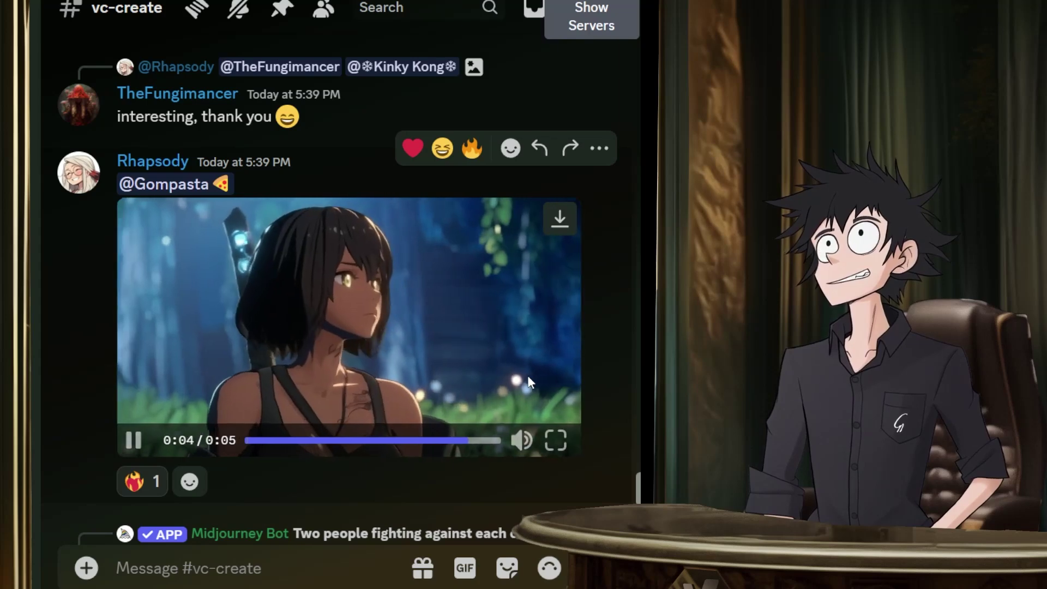
# Play the animated clip of the elf dad with his kids in the forest twice.
pyautogui.scroll(8, 528, 376)
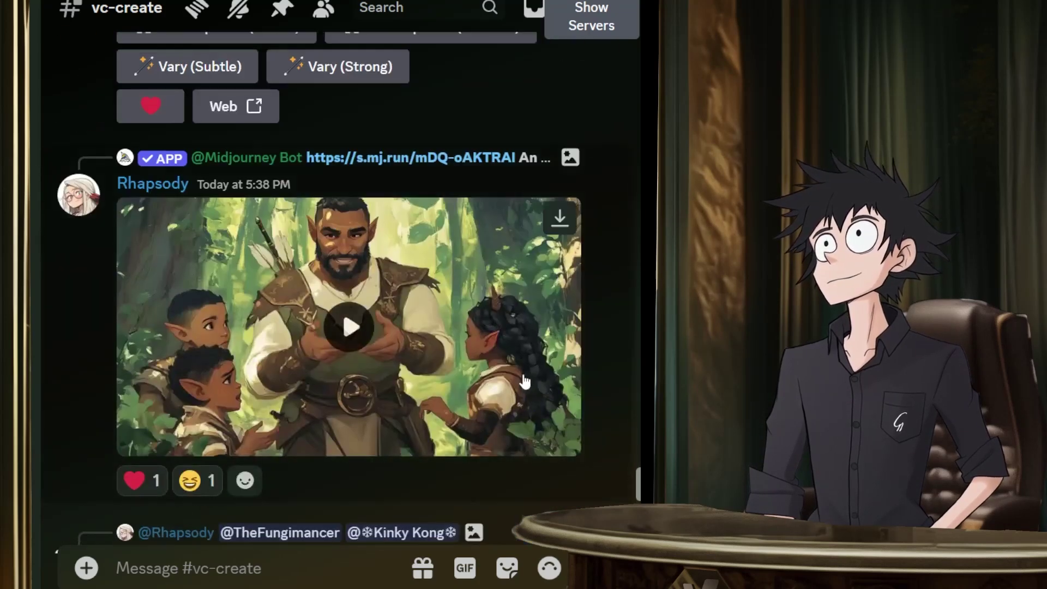
pyautogui.click(352, 333)
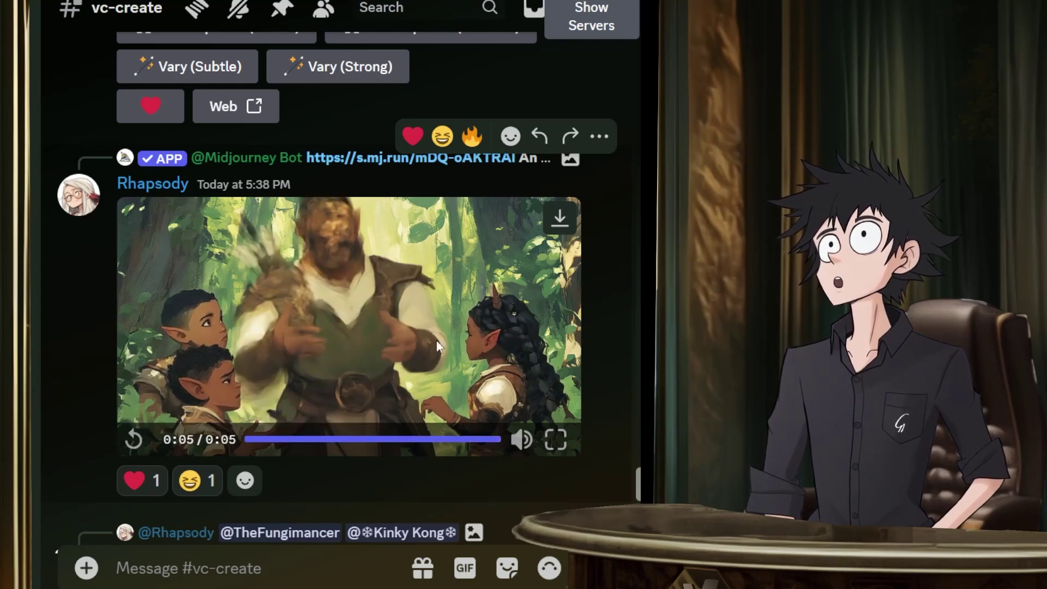
pyautogui.click(374, 353)
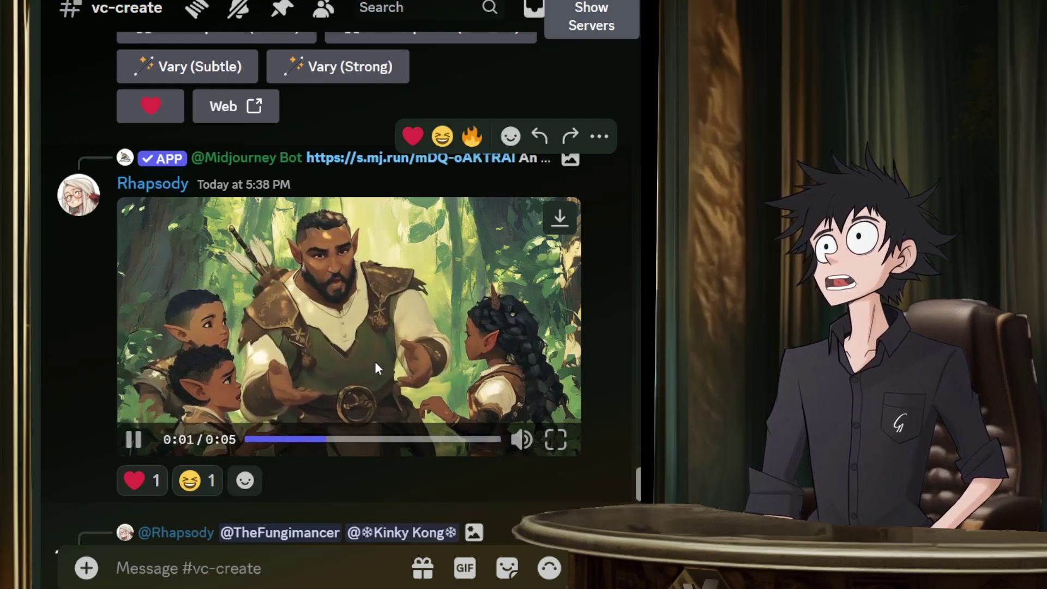
# Find the animated clip of the purple horned figure with the floating crystal in the earlier posts and play it.
pyautogui.scroll(10, 379, 356)
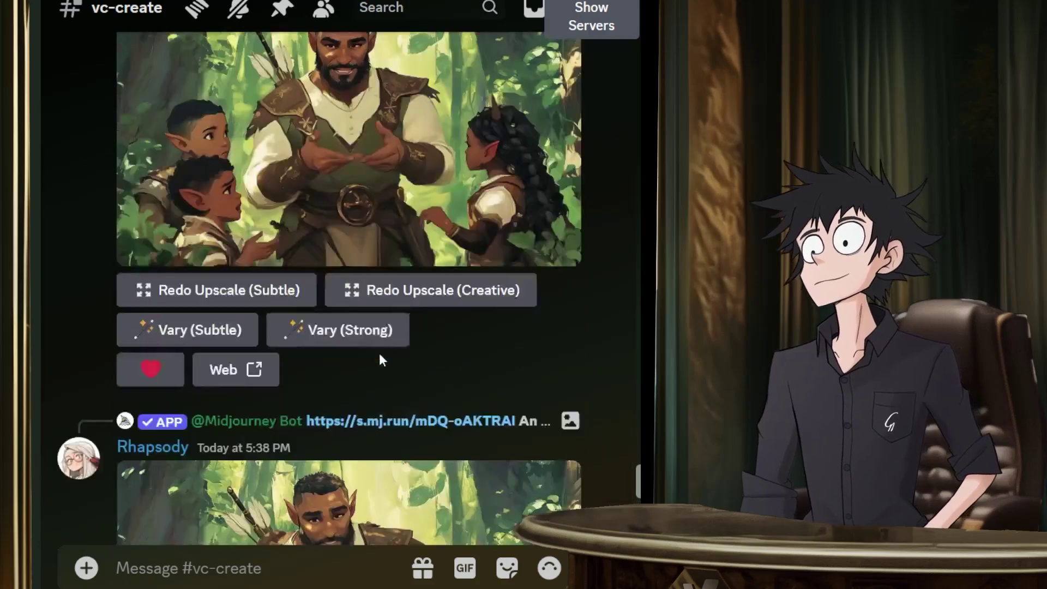
pyautogui.scroll(15, 380, 359)
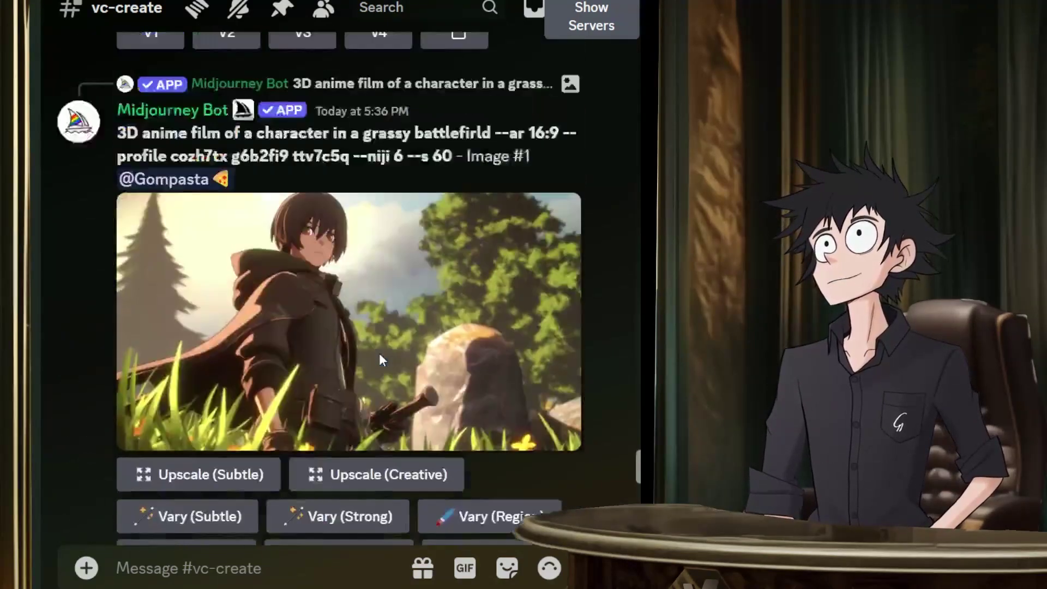
pyautogui.scroll(3, 380, 360)
pyautogui.scroll(-3, 380, 360)
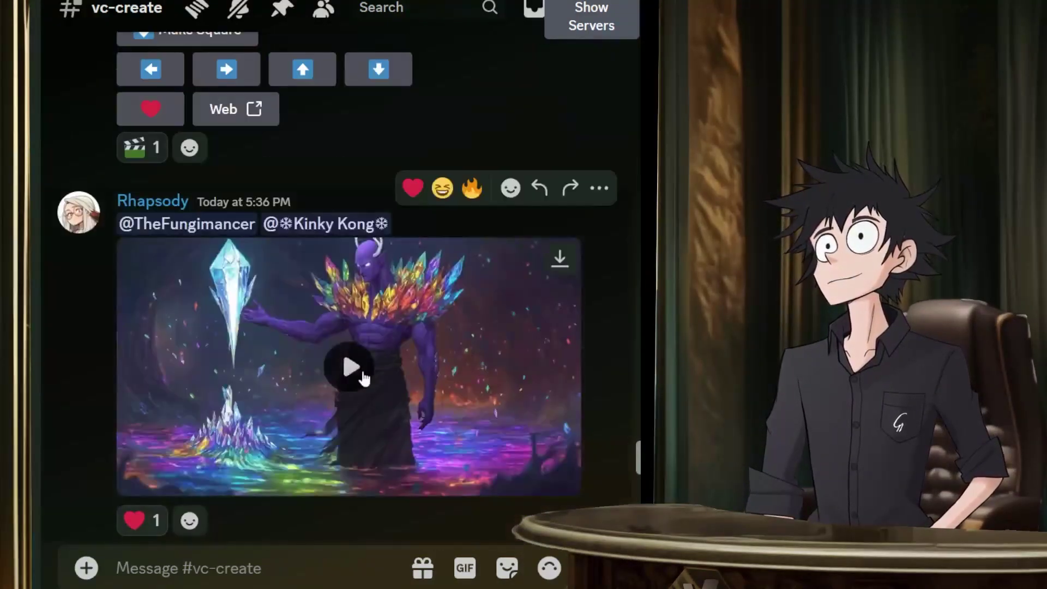
pyautogui.click(381, 364)
pyautogui.scroll(-1, 403, 368)
pyautogui.scroll(-1, 423, 367)
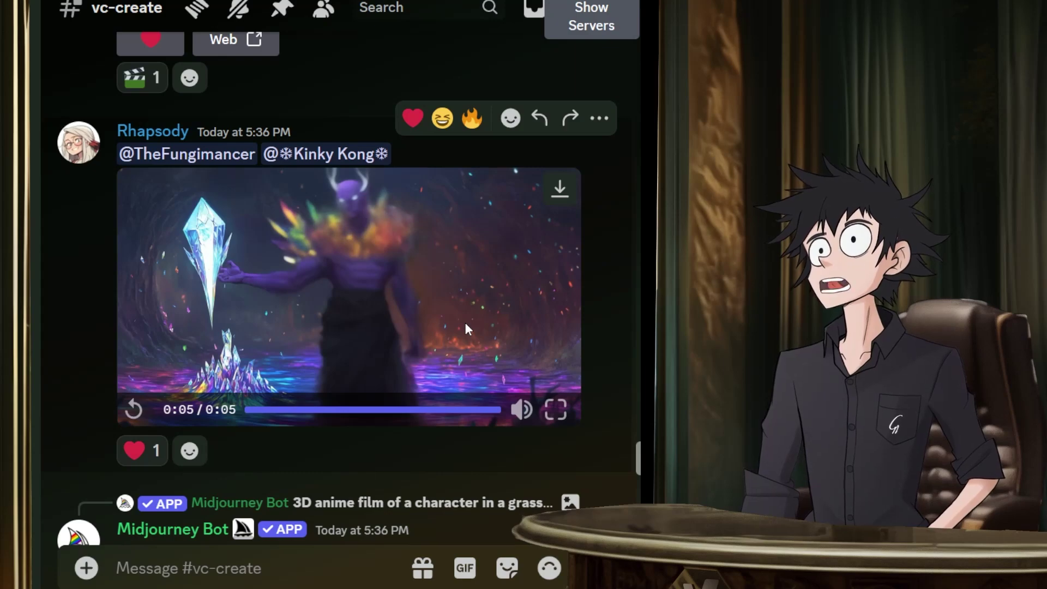
# Browse the earlier Midjourney posts and view the "Three different screengrabs from an animated movie" image grid enlarged.
pyautogui.scroll(4, 399, 331)
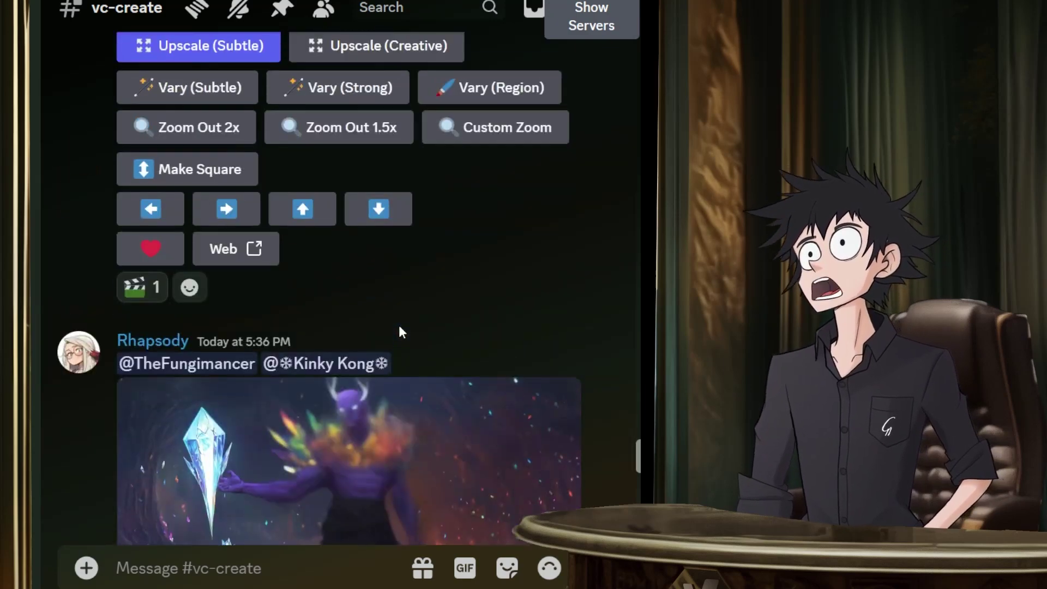
pyautogui.scroll(5, 399, 329)
pyautogui.scroll(10, 398, 323)
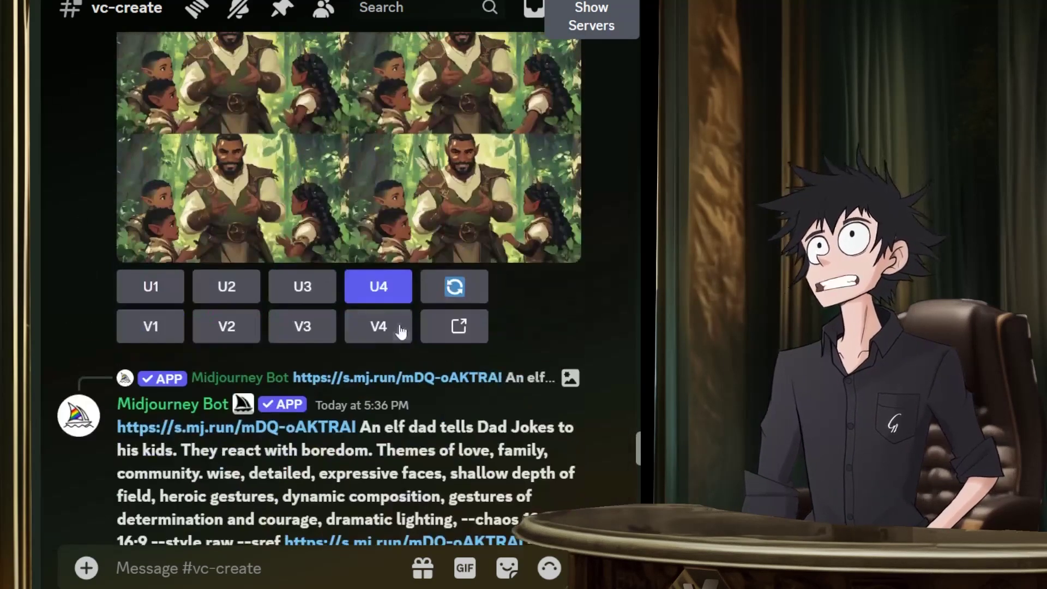
pyautogui.scroll(5, 398, 322)
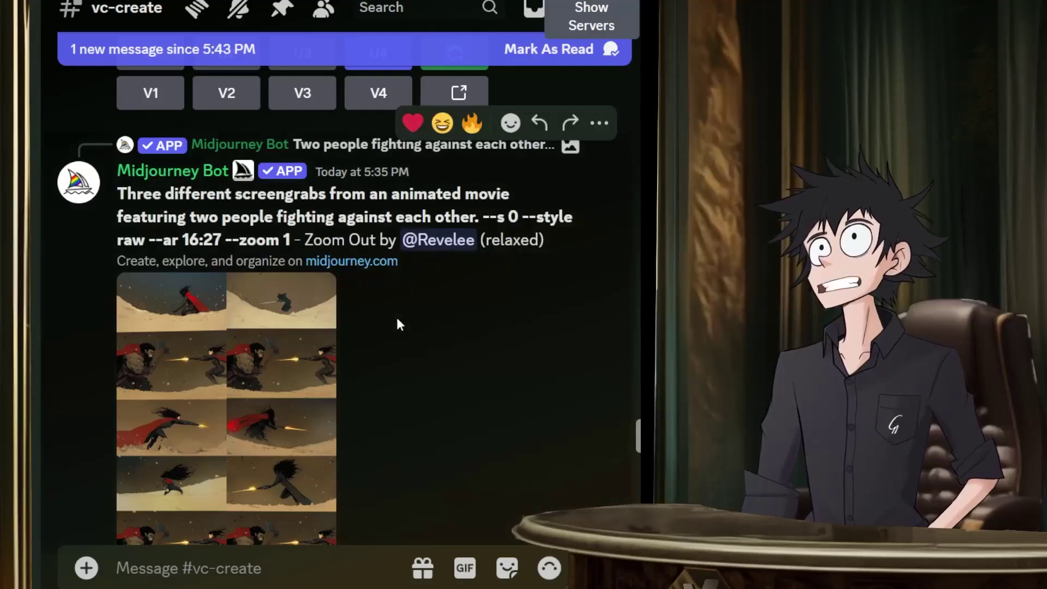
pyautogui.scroll(5, 396, 315)
pyautogui.scroll(-5, 397, 324)
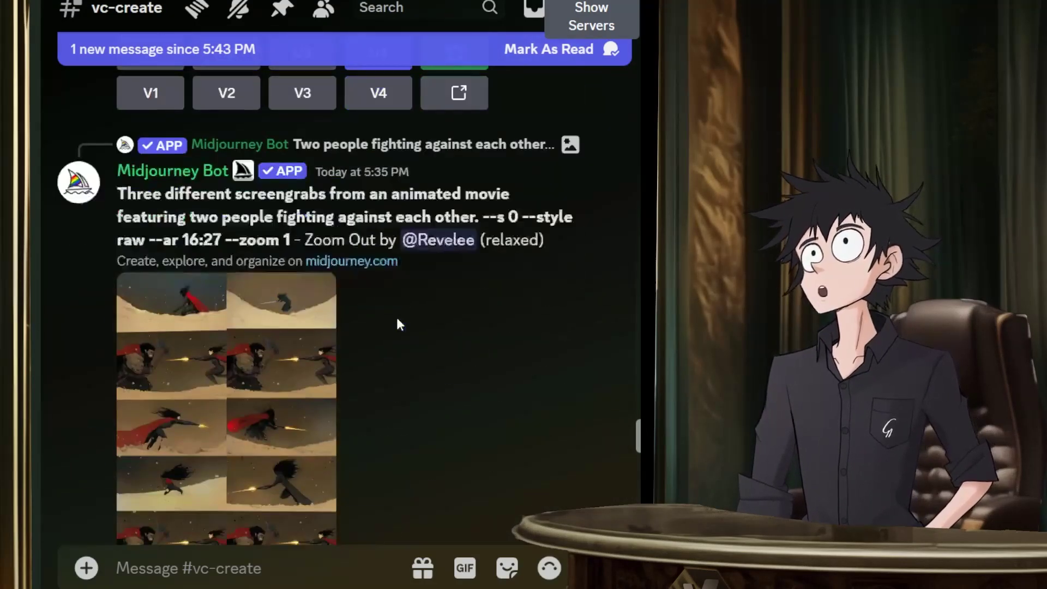
pyautogui.click(259, 381)
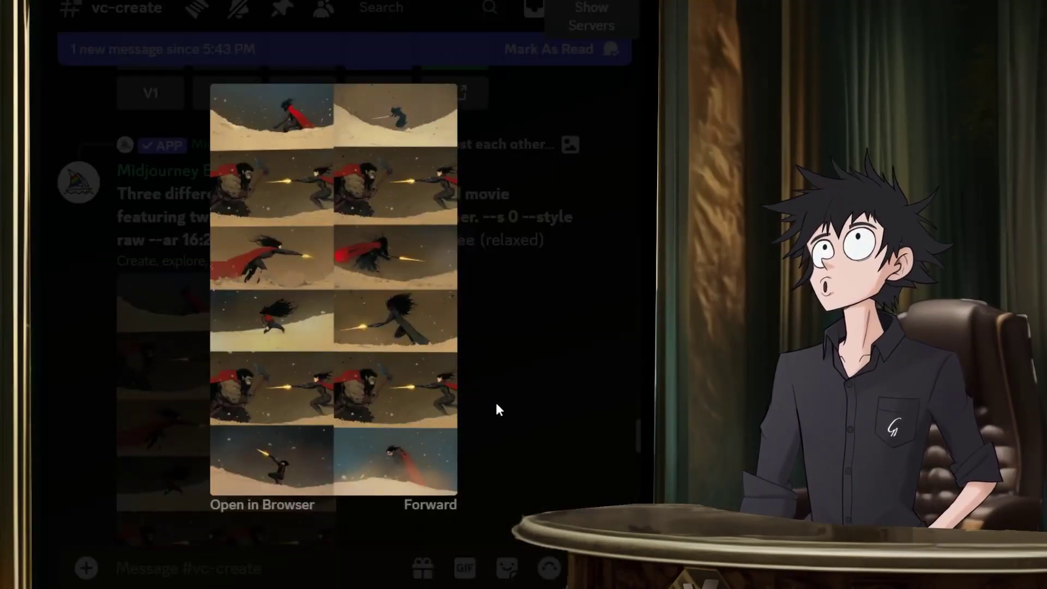
pyautogui.click(519, 372)
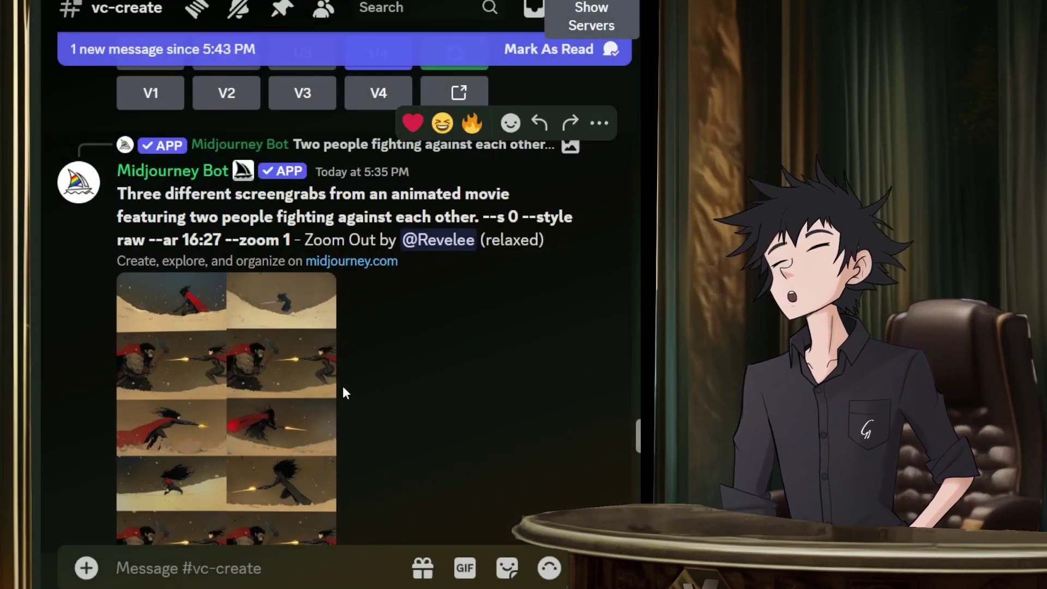
pyautogui.scroll(10, 381, 388)
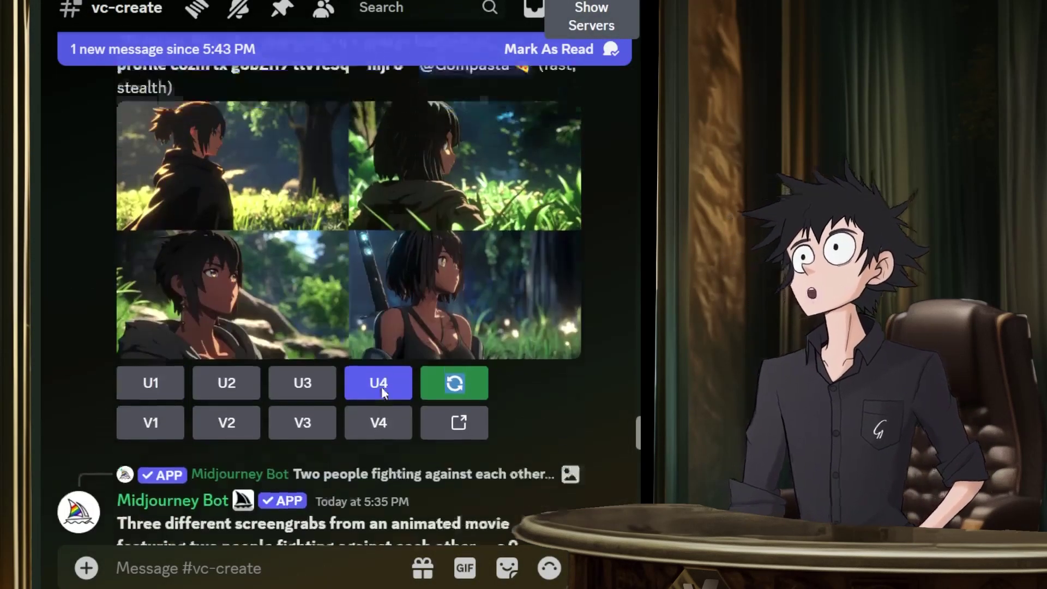
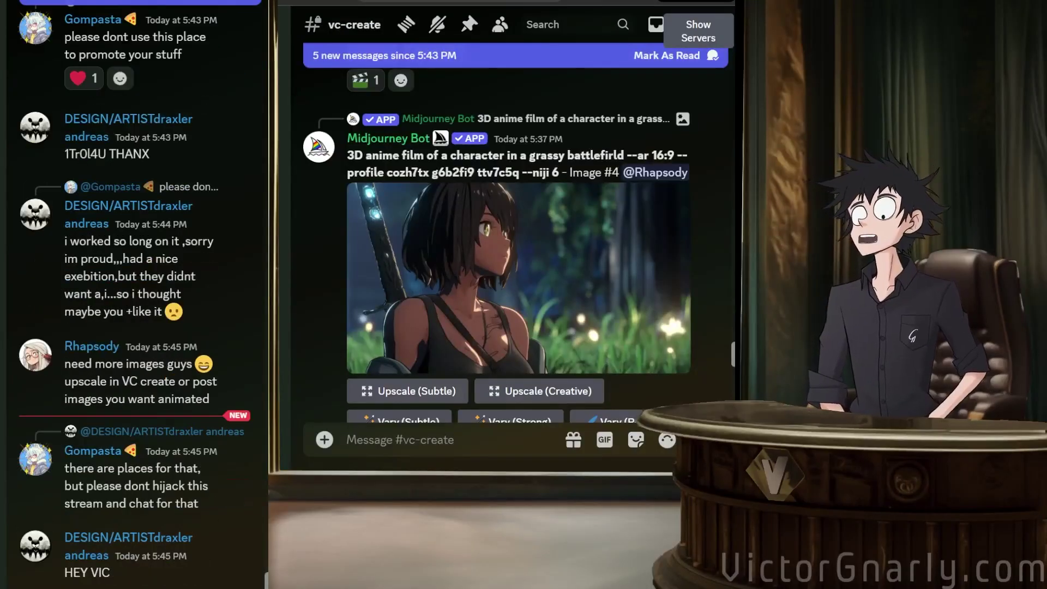
pyautogui.hotkey('ctrl', 'v')
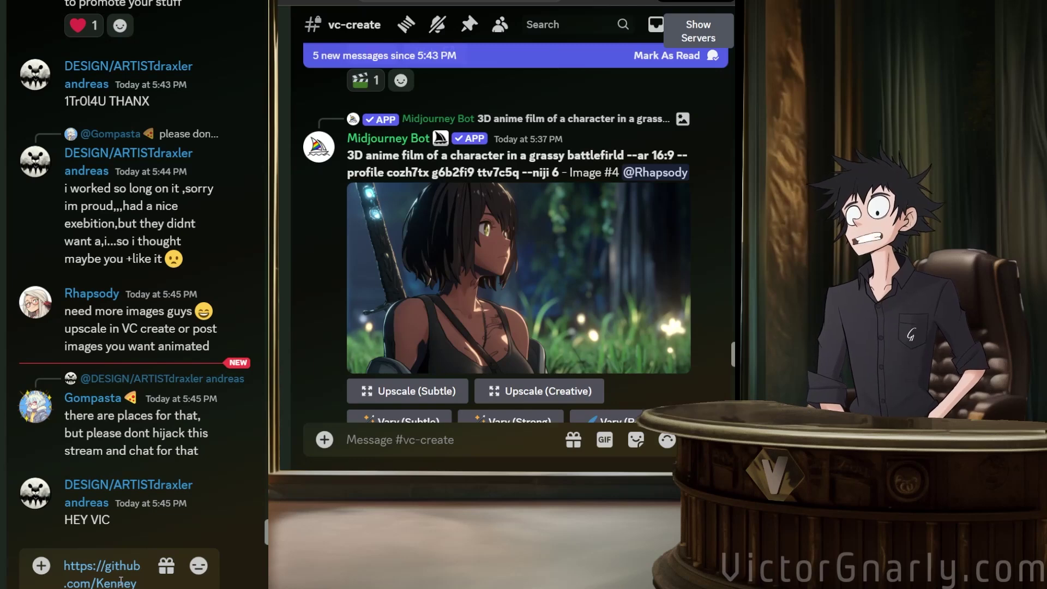
pyautogui.press('Return')
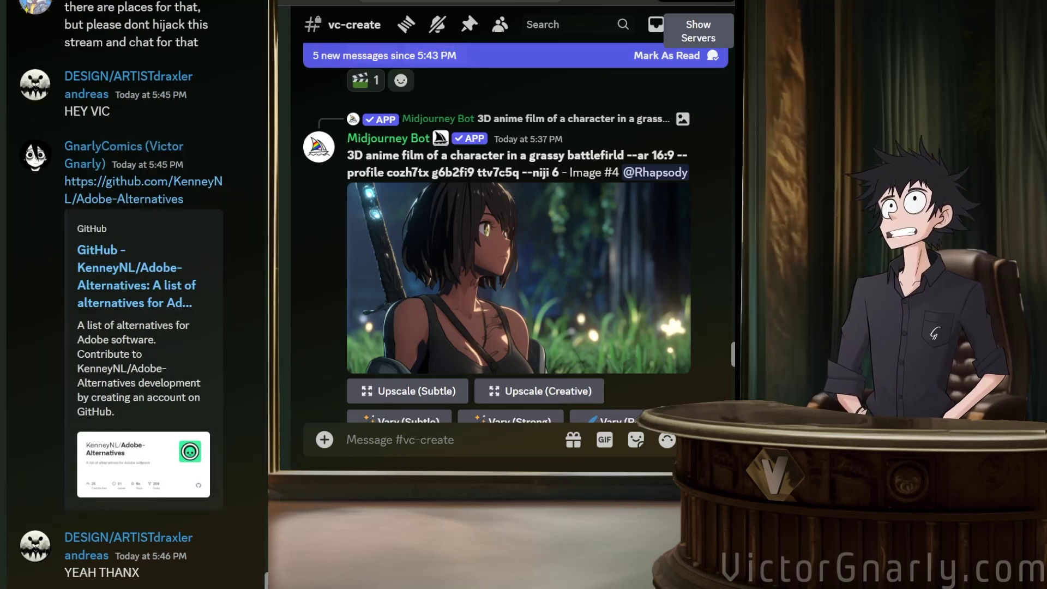
# Switch to the Adobe-Alternatives page on GitHub and examine its README legend, list of Adobe programs and Photoshop alternatives.
pyautogui.hotkey('ctrl', 'Tab')
pyautogui.scroll(-6, 450, 228)
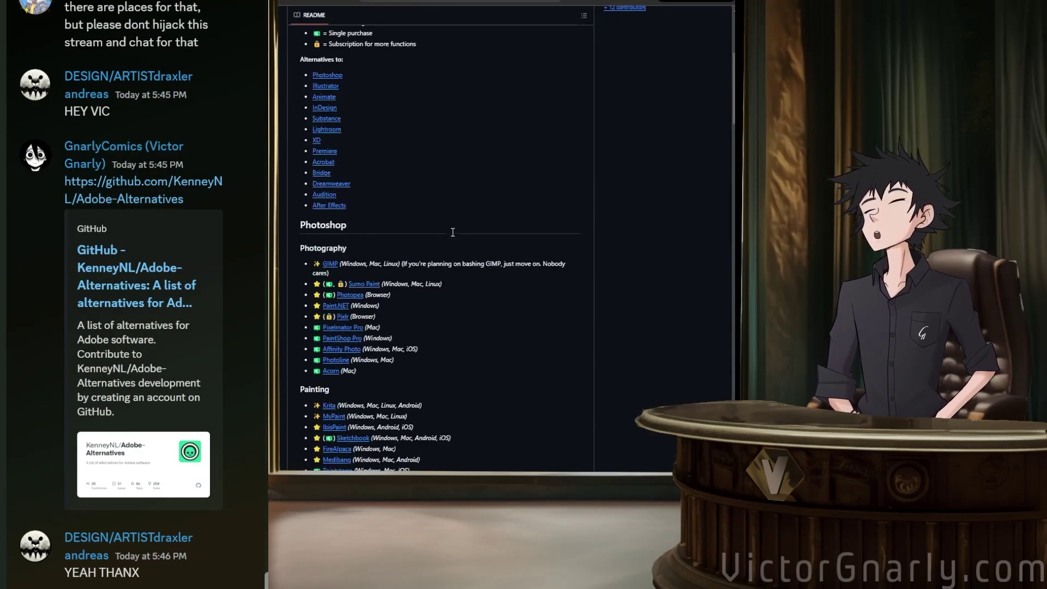
pyautogui.scroll(1, 450, 228)
pyautogui.scroll(4, 453, 237)
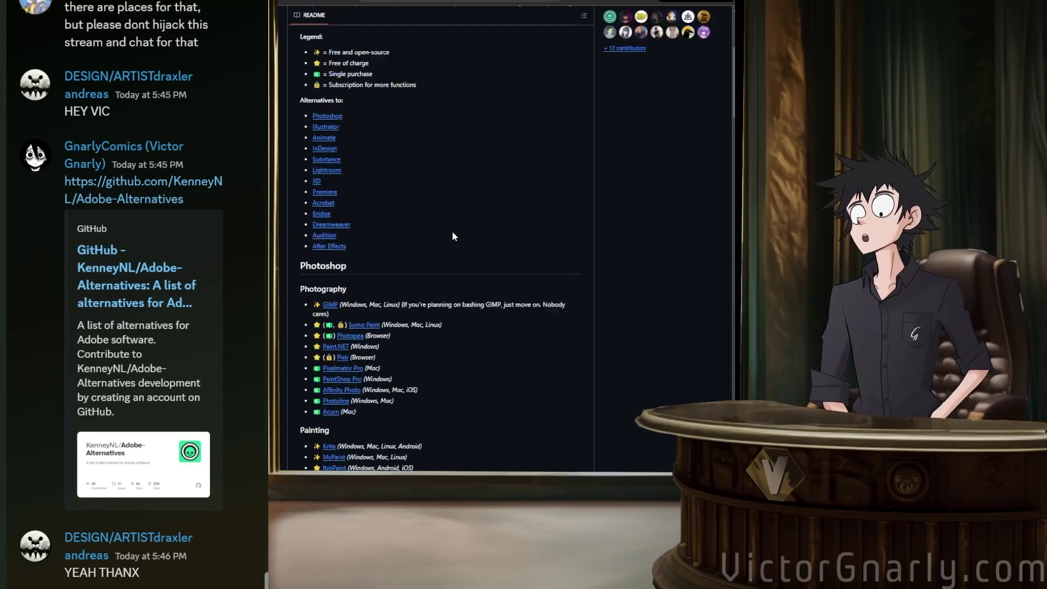
# Examine the README's alternatives for each Adobe program, from Photoshop through Illustrator, Animate, Premiere and Audition down to After Effects.
pyautogui.scroll(-6, 452, 231)
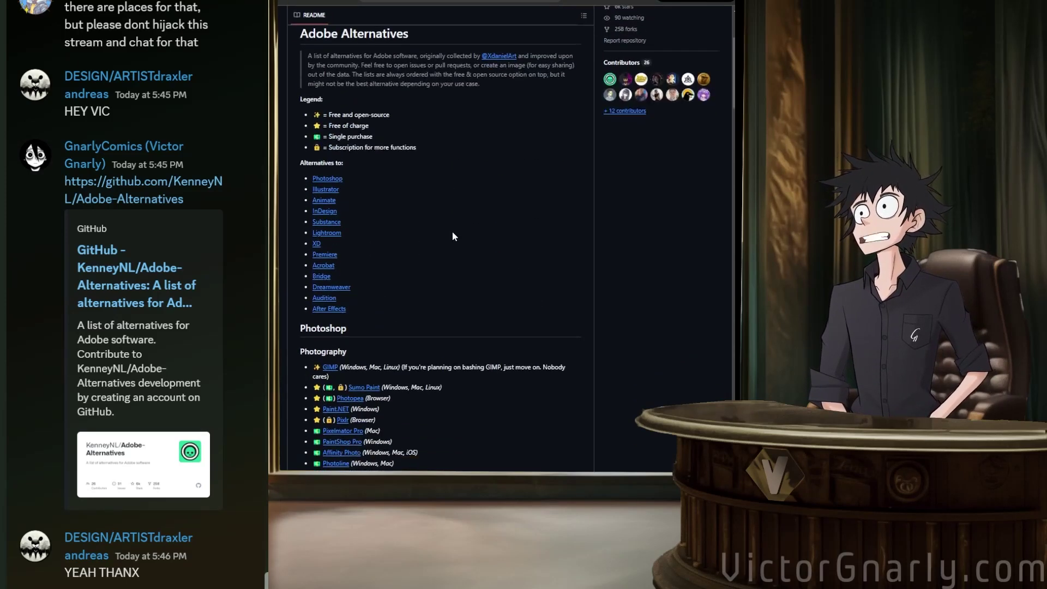
pyautogui.scroll(-8, 379, 224)
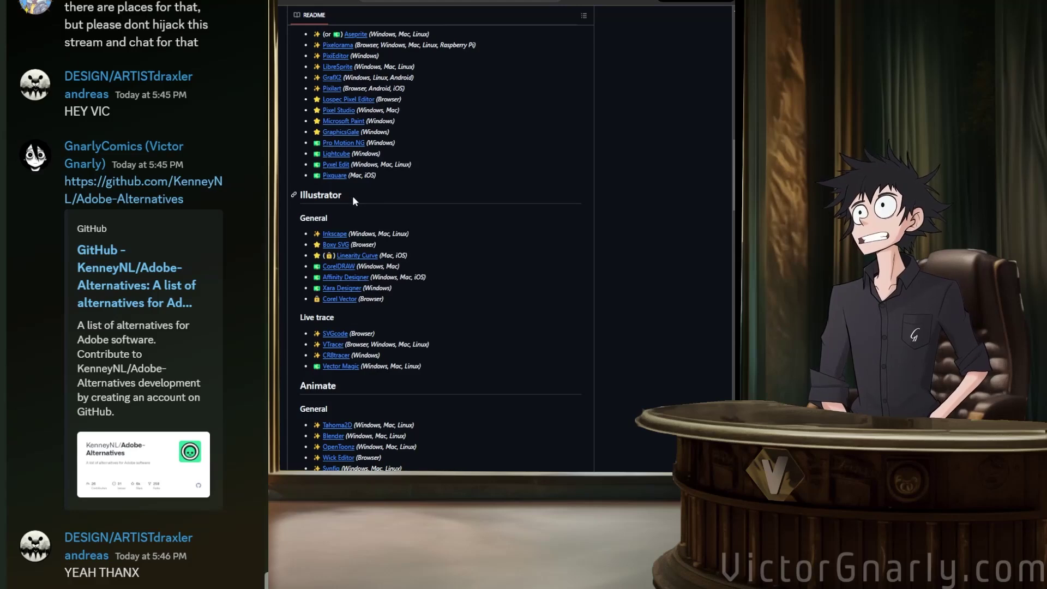
pyautogui.scroll(-6, 352, 195)
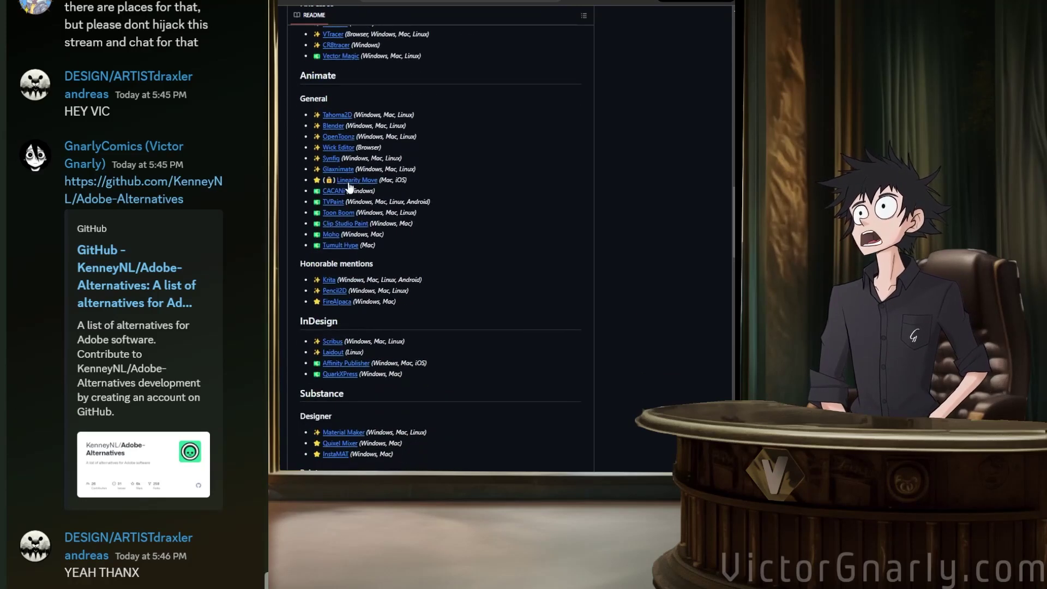
pyautogui.scroll(-2, 348, 187)
pyautogui.scroll(-9, 366, 218)
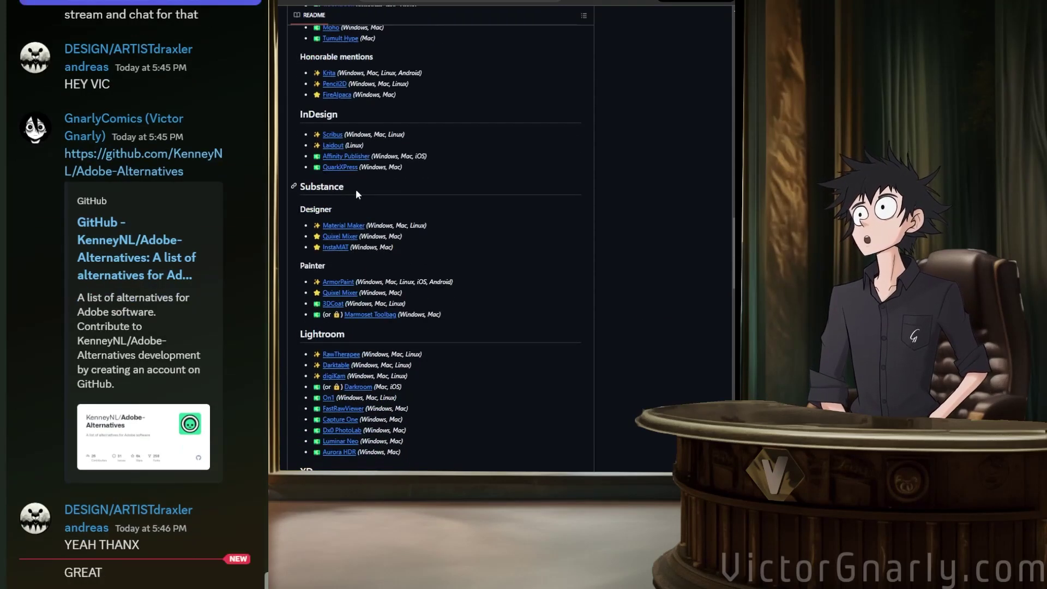
pyautogui.scroll(-20, 393, 200)
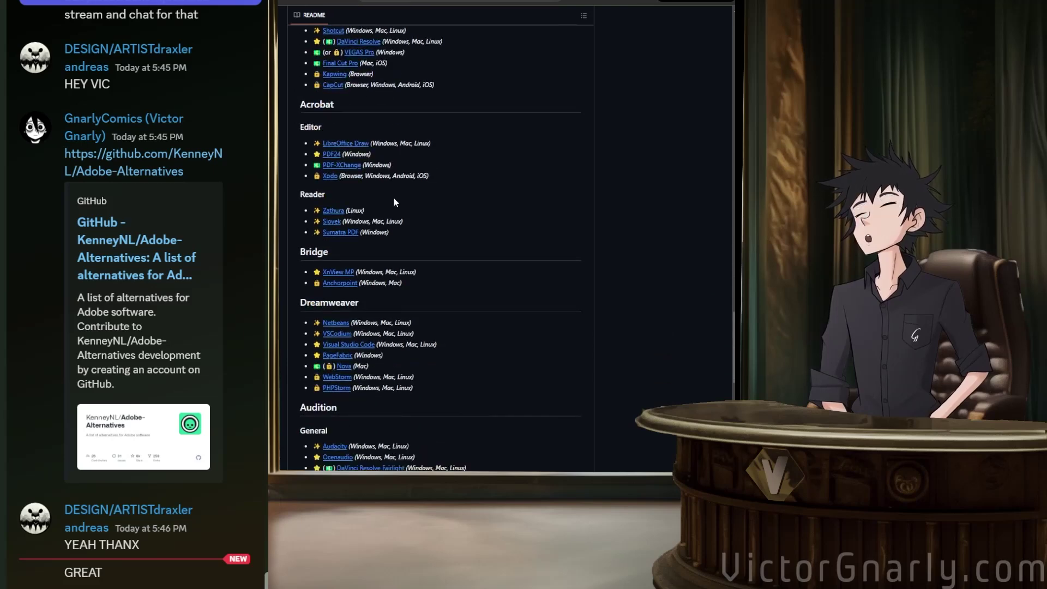
pyautogui.scroll(-2, 393, 201)
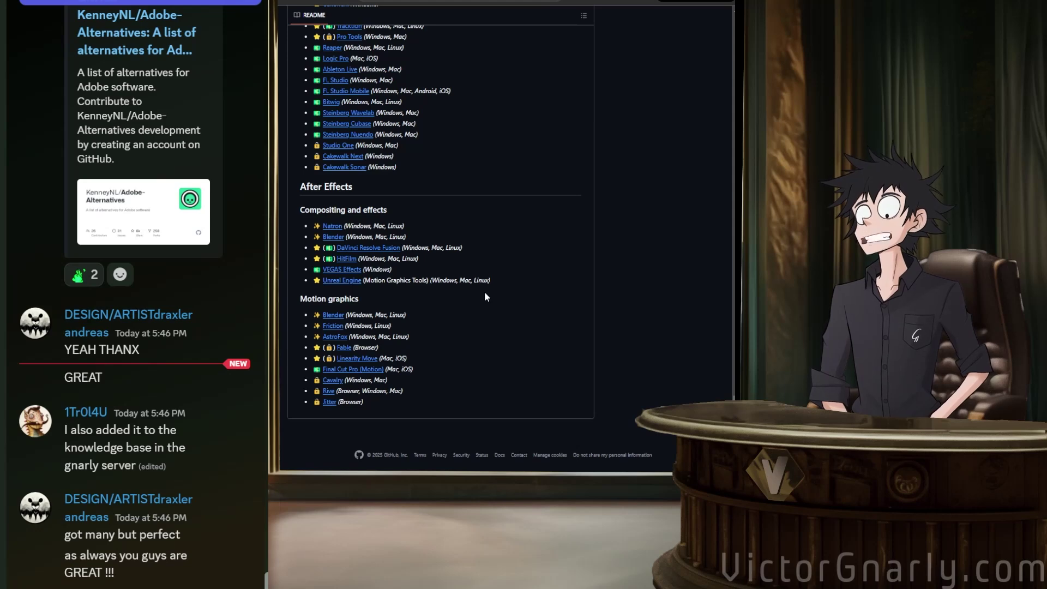
# Return to the Animate alternatives in the README and open the Toon Boom website from there.
pyautogui.scroll(10, 466, 280)
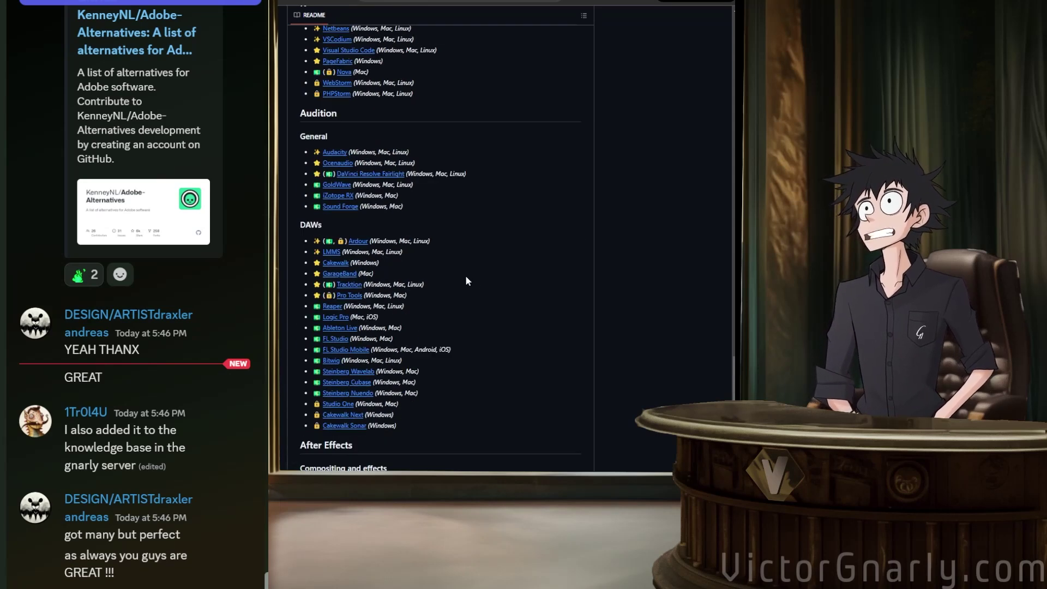
pyautogui.scroll(8, 465, 281)
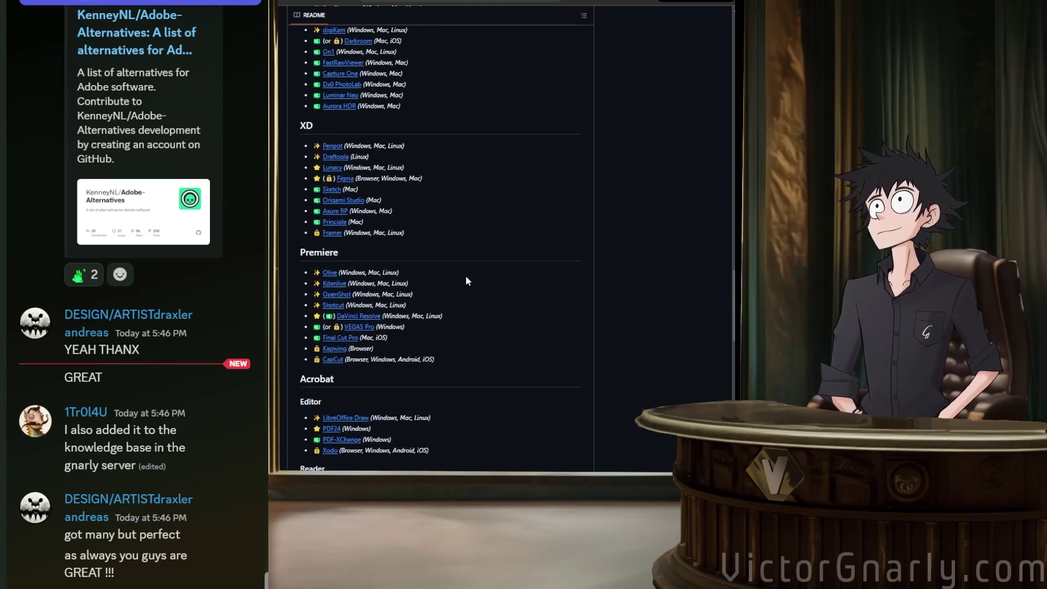
pyautogui.scroll(4, 465, 281)
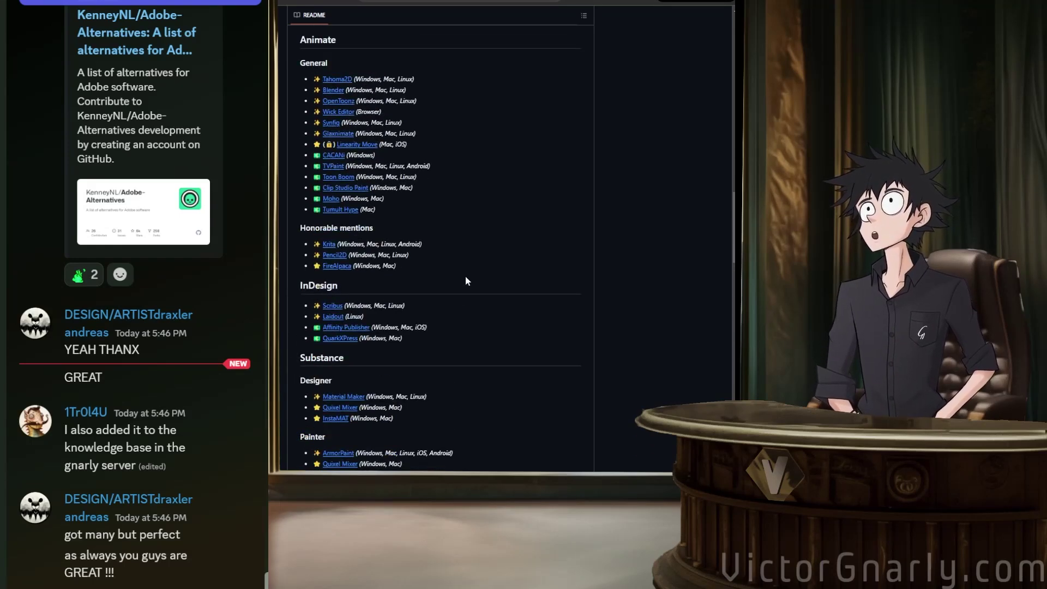
pyautogui.scroll(2, 465, 280)
pyautogui.scroll(-2, 465, 281)
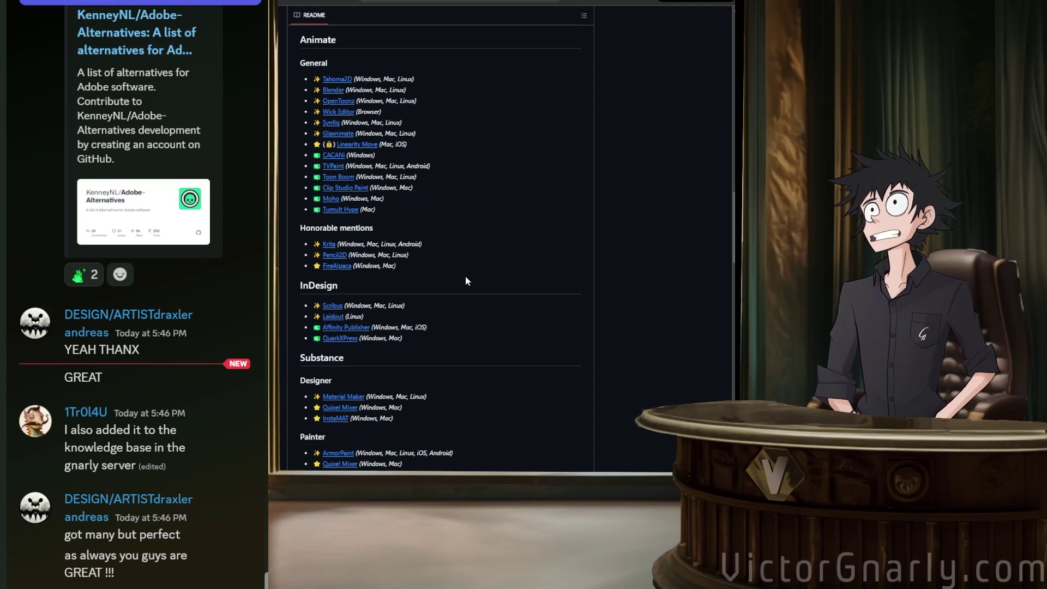
pyautogui.scroll(1, 465, 281)
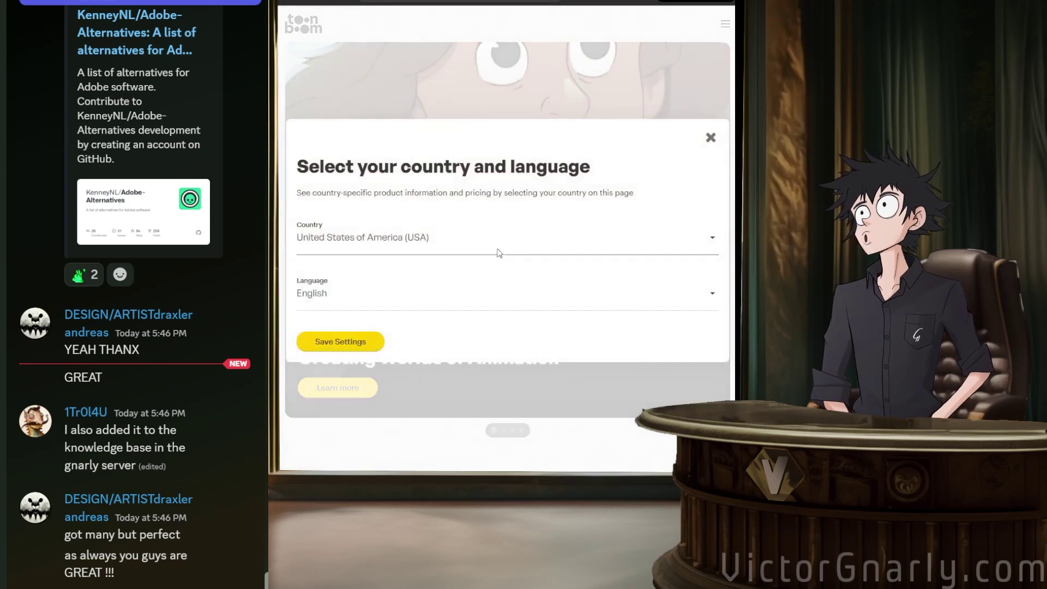
# Dismiss the country and language prompt and examine the Toon Boom home page's Harmony 24 banner and featured Twilight of the Gods article.
pyautogui.click(712, 136)
pyautogui.scroll(-5, 593, 230)
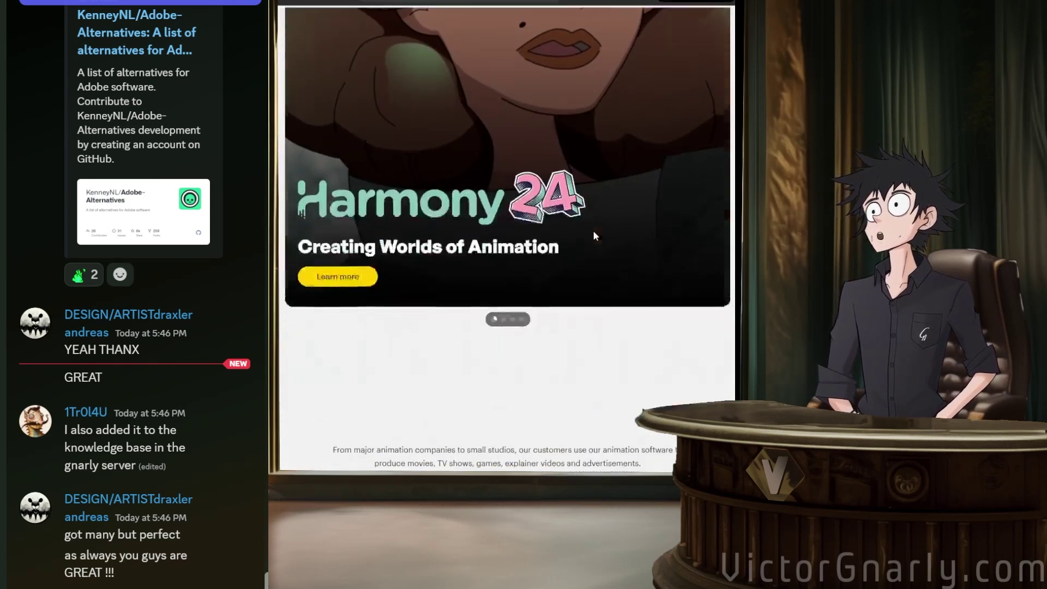
pyautogui.scroll(5, 593, 235)
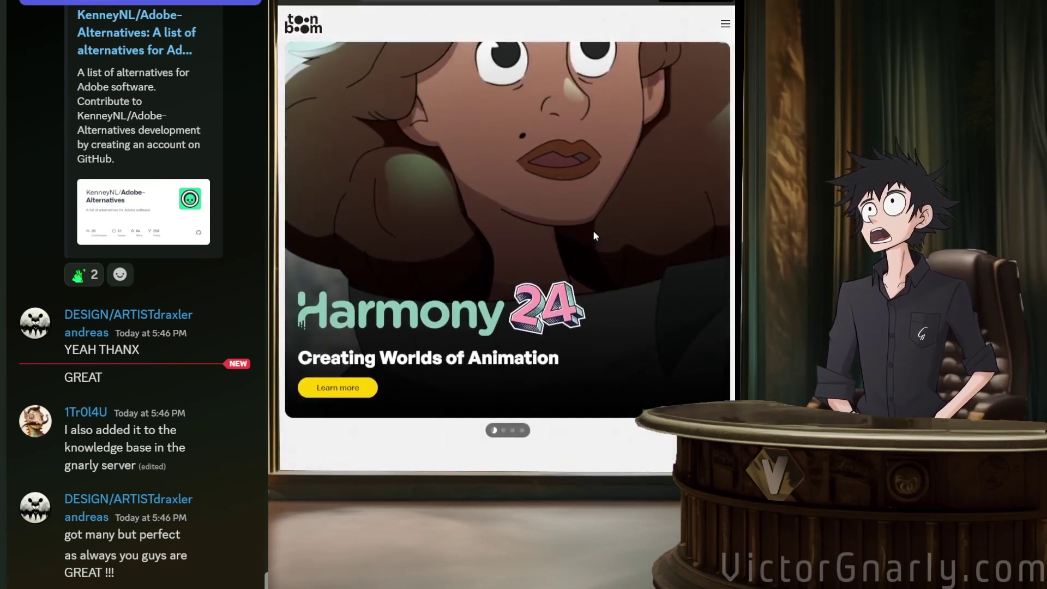
pyautogui.scroll(-3, 561, 211)
pyautogui.scroll(-10, 561, 210)
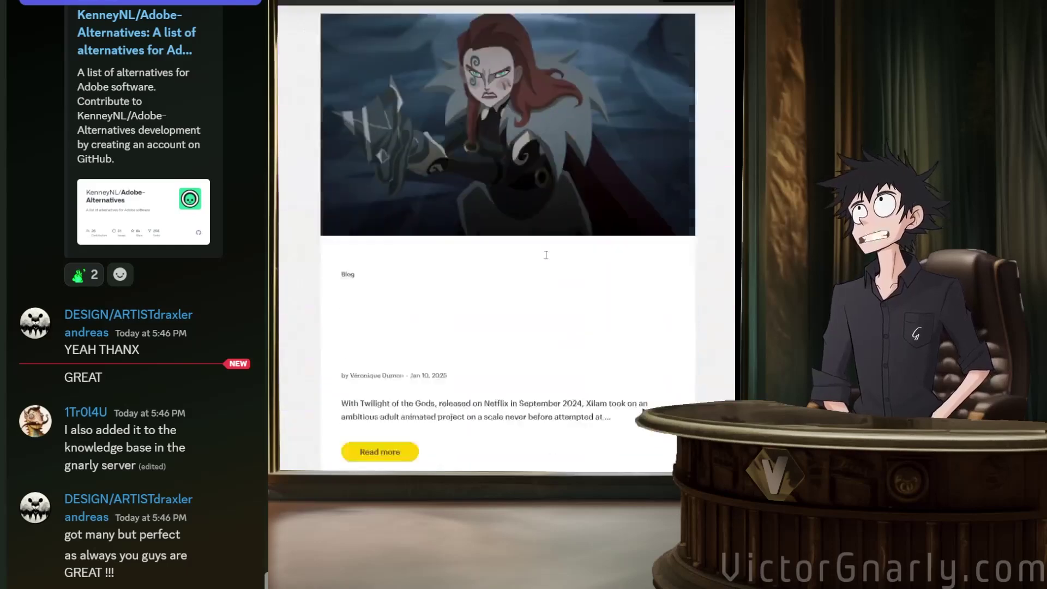
pyautogui.scroll(4, 546, 258)
pyautogui.scroll(-7, 546, 257)
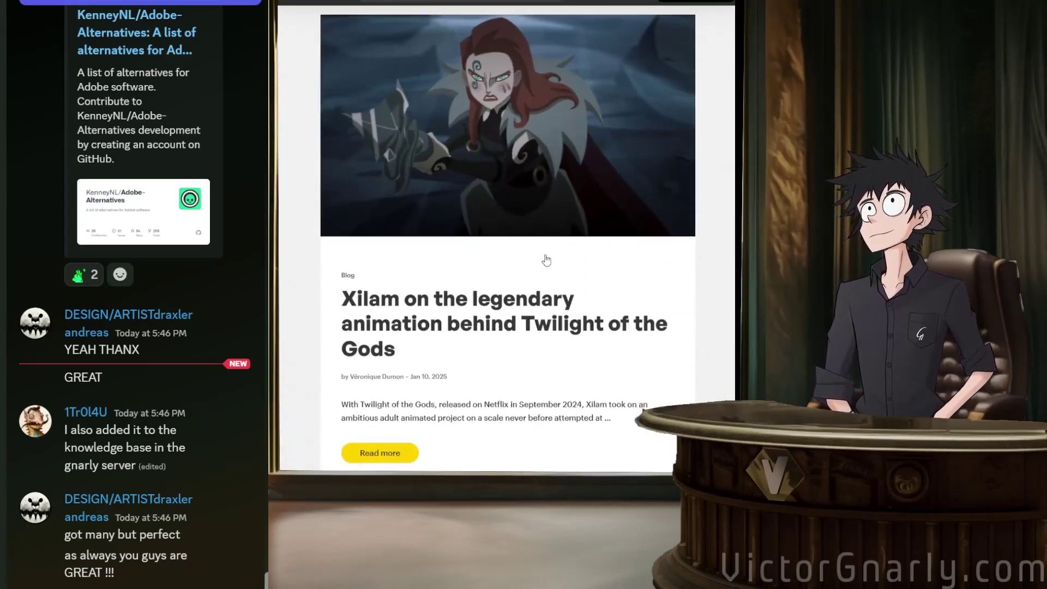
# Examine the blog articles and the Learn Harmony & Storyboard Pro section on the Toon Boom home page.
pyautogui.scroll(-10, 546, 259)
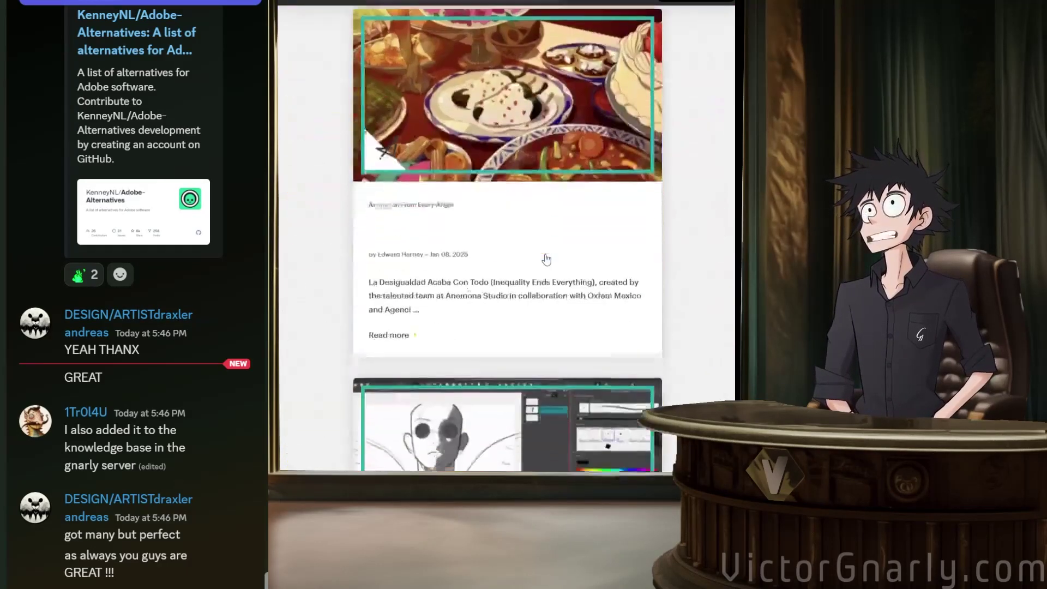
pyautogui.scroll(5, 545, 259)
pyautogui.scroll(-1, 589, 276)
pyautogui.scroll(-3, 589, 275)
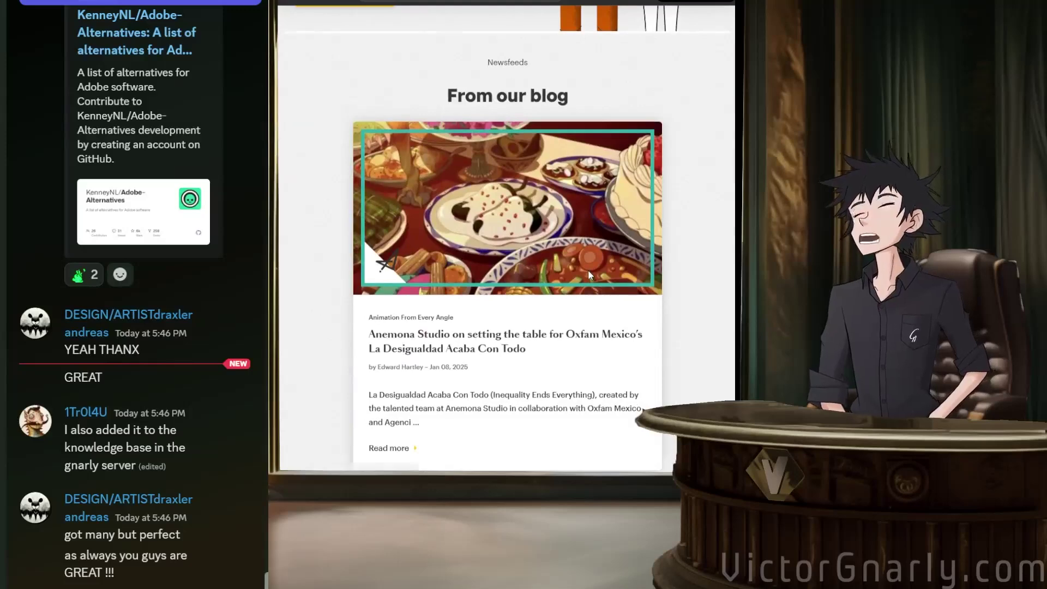
pyautogui.scroll(-5, 589, 276)
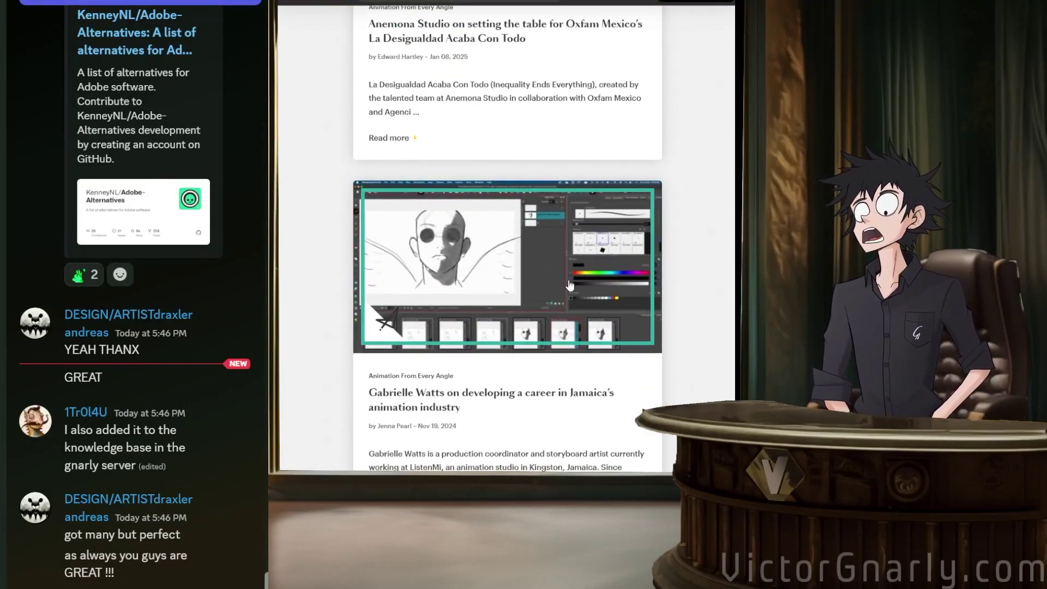
pyautogui.scroll(-5, 571, 284)
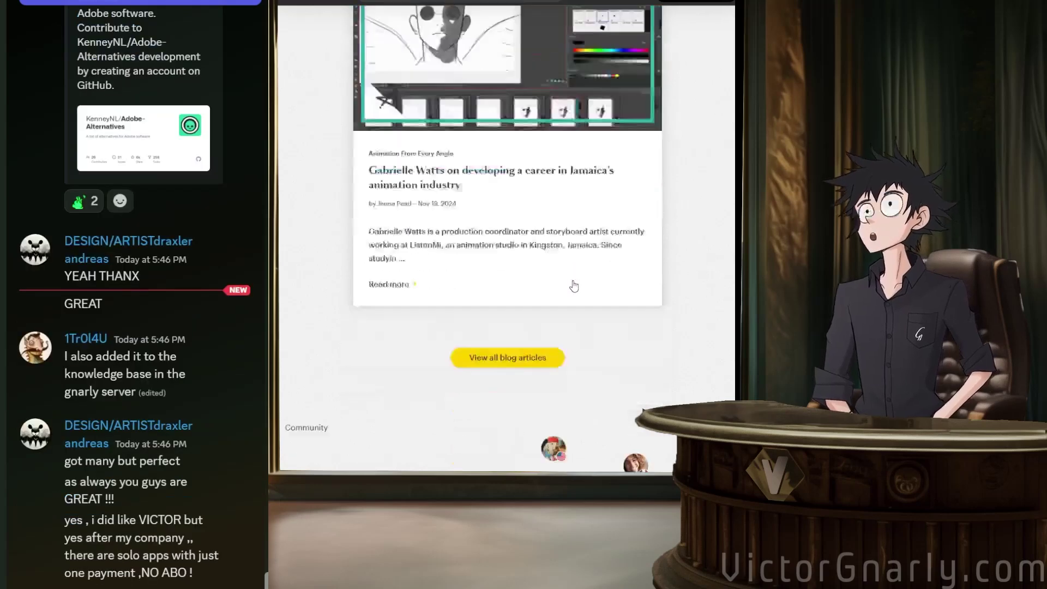
pyautogui.scroll(2, 572, 285)
pyautogui.scroll(15, 573, 285)
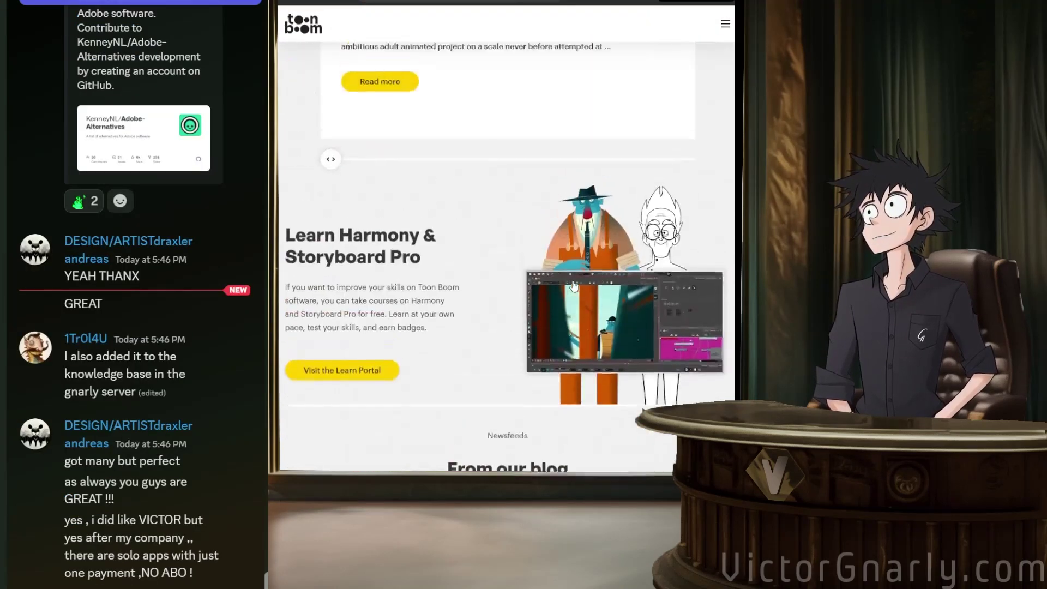
pyautogui.scroll(8, 574, 286)
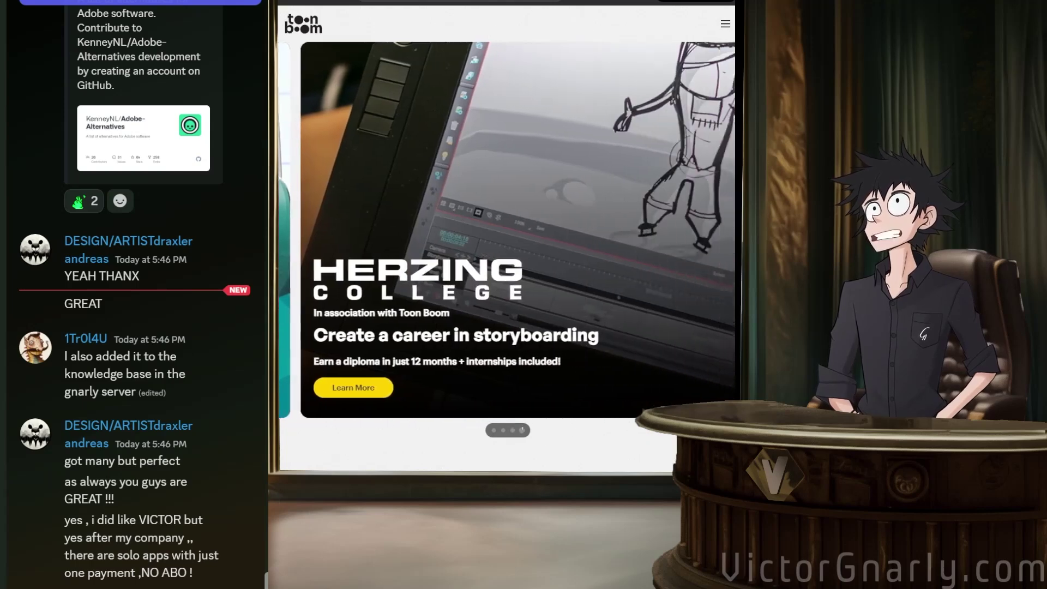
# Close the Toon Boom page and return to the beginning of the Adobe-Alternatives repository page.
pyautogui.hotkey('ctrl', 'w')
pyautogui.scroll(5, 467, 298)
pyautogui.scroll(10, 466, 295)
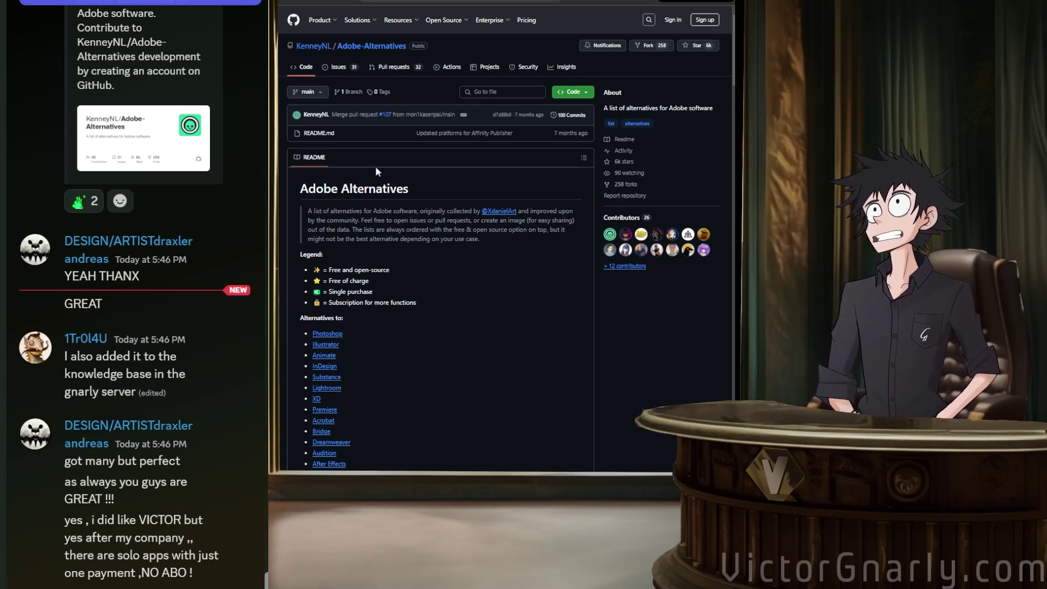
# Switch to the vc-create channel in Discord and play the recent clip of the axe-swinging orc fighting the android.
pyautogui.hotkey('ctrl', 'Tab')
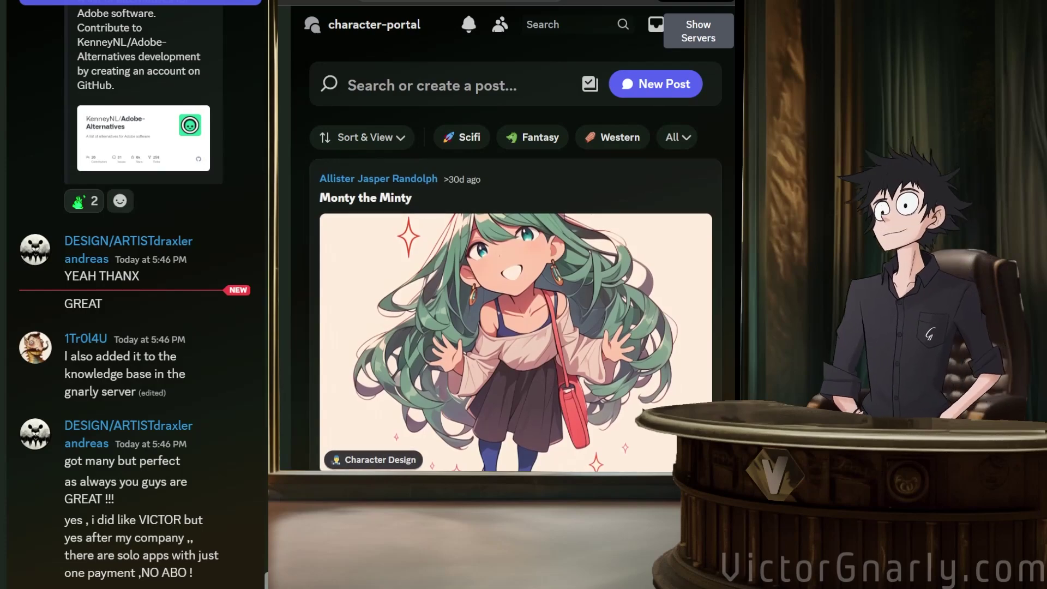
pyautogui.hotkey('ctrl', 'Tab')
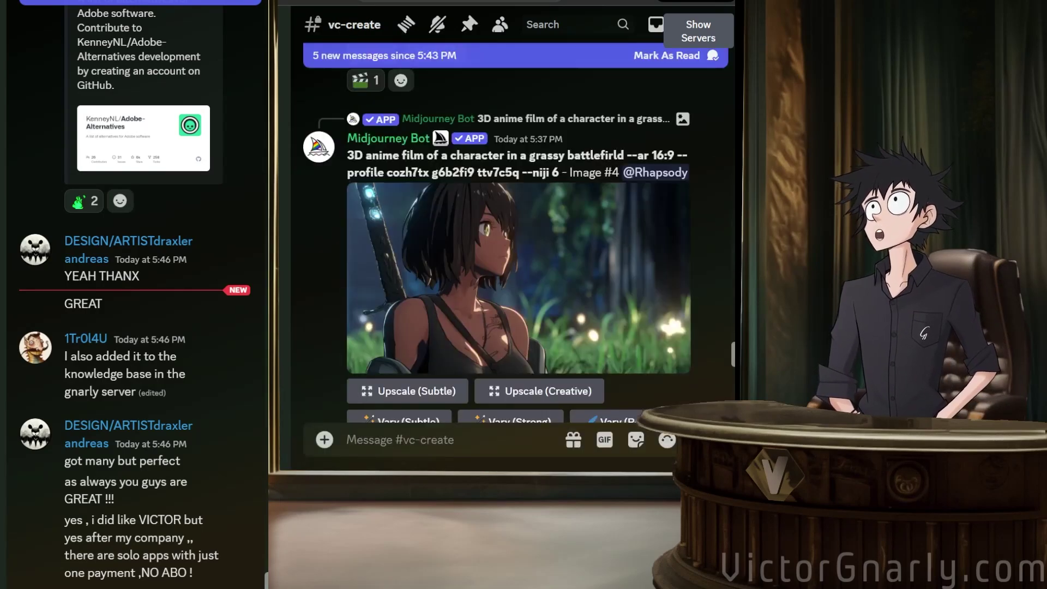
pyautogui.scroll(-15, 434, 286)
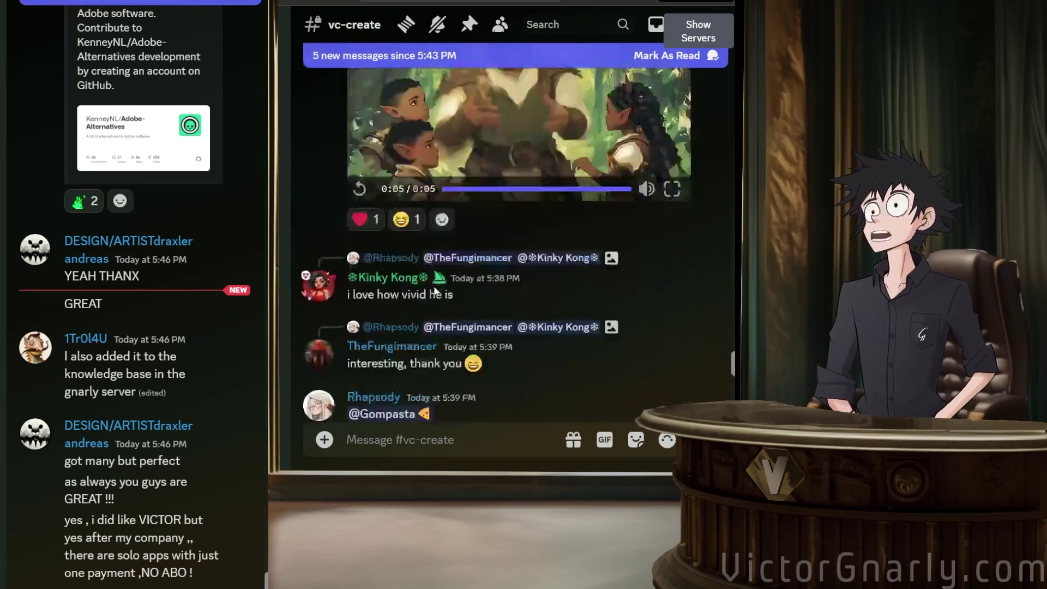
pyautogui.scroll(-15, 433, 285)
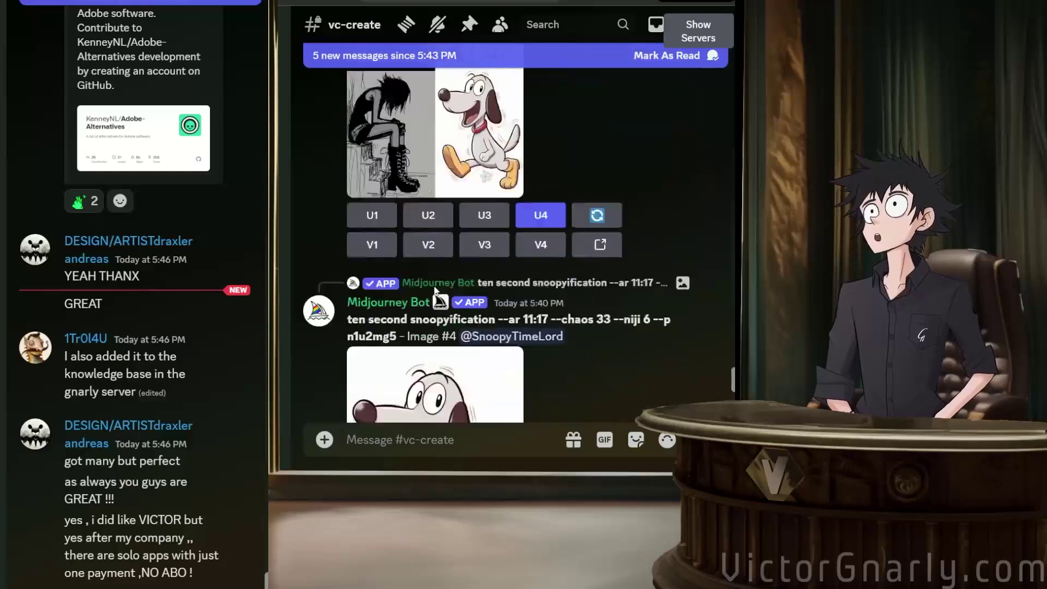
pyautogui.scroll(-15, 434, 285)
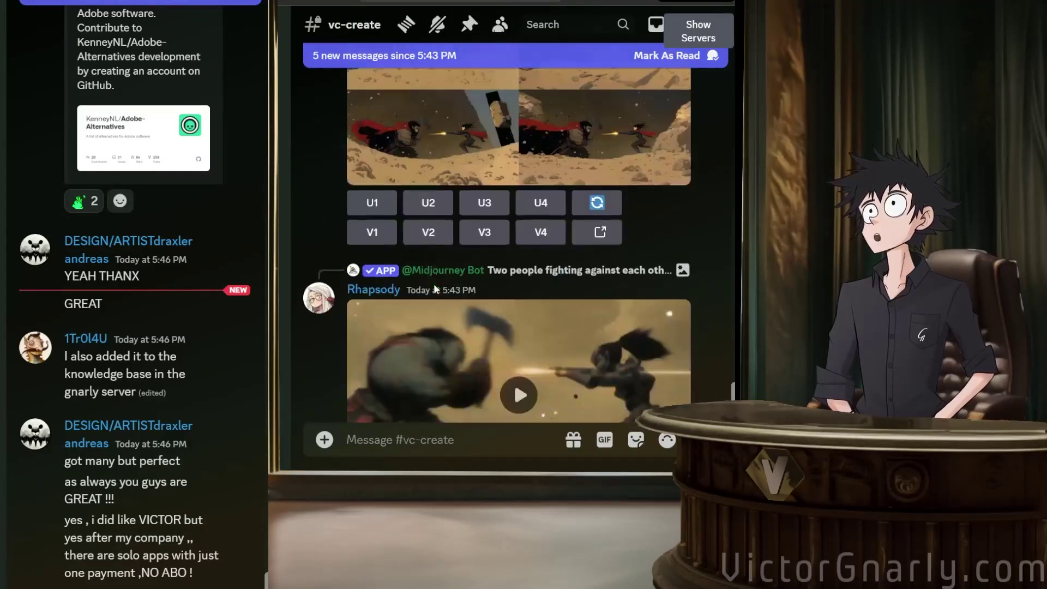
pyautogui.scroll(5, 433, 283)
pyautogui.click(513, 290)
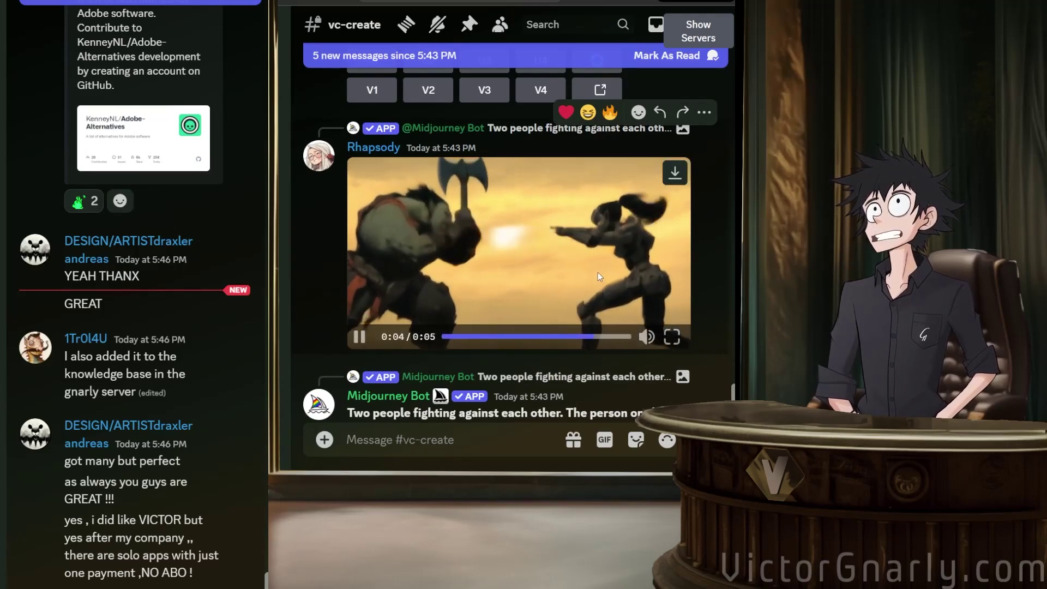
# Compare the upscaled source image with the orc-versus-android clip, view the clip in full screen and exit.
pyautogui.scroll(-5, 561, 257)
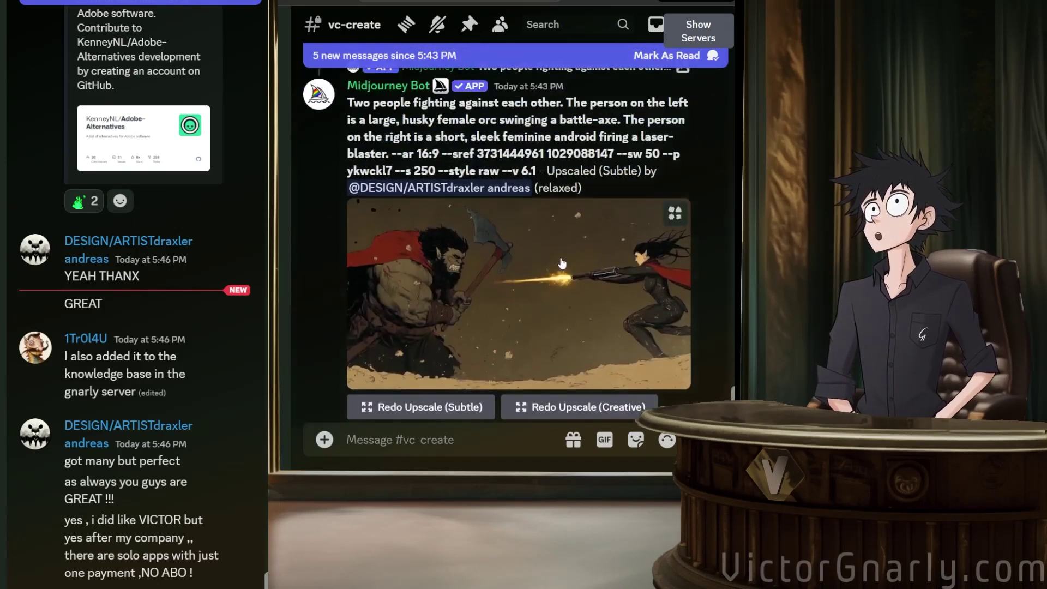
pyautogui.scroll(1, 578, 265)
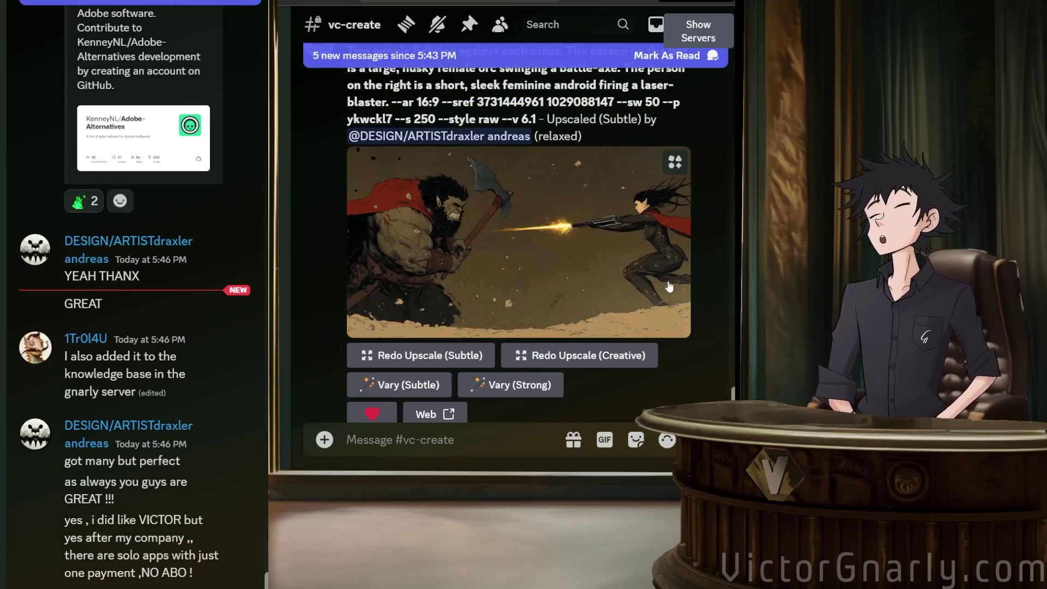
pyautogui.scroll(6, 668, 287)
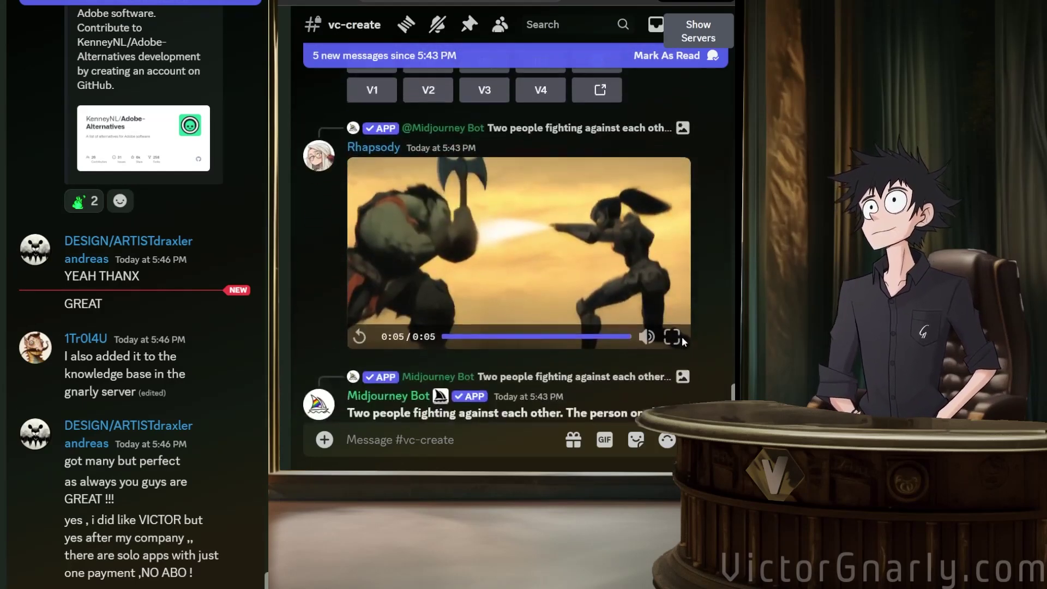
pyautogui.click(671, 292)
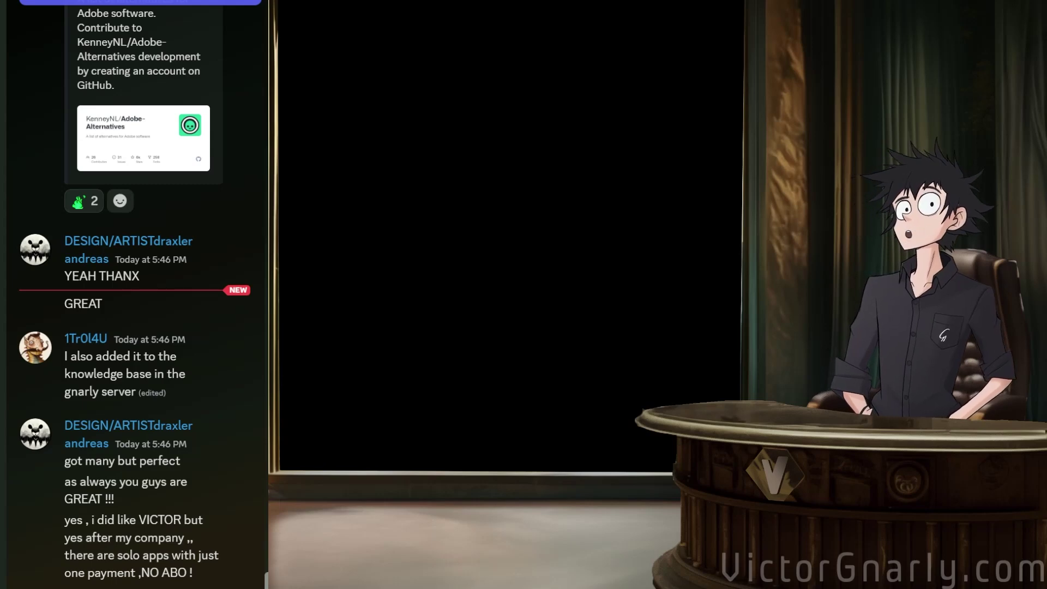
pyautogui.press('Escape')
# View the upscaled "Two people fighting against each other" image enlarged and close the preview.
pyautogui.scroll(-7, 636, 262)
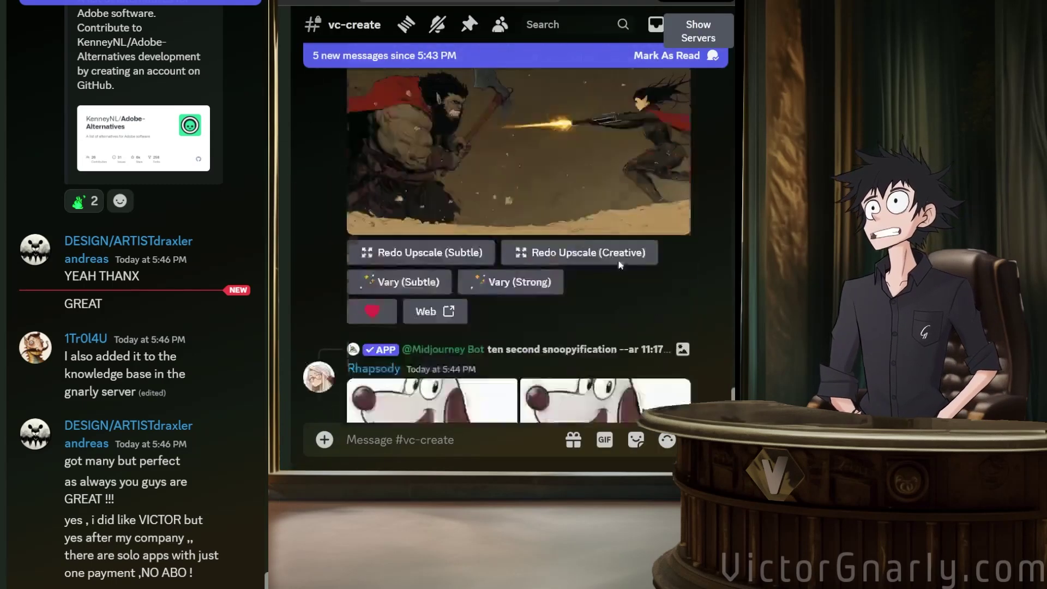
pyautogui.scroll(2, 620, 265)
pyautogui.click(642, 287)
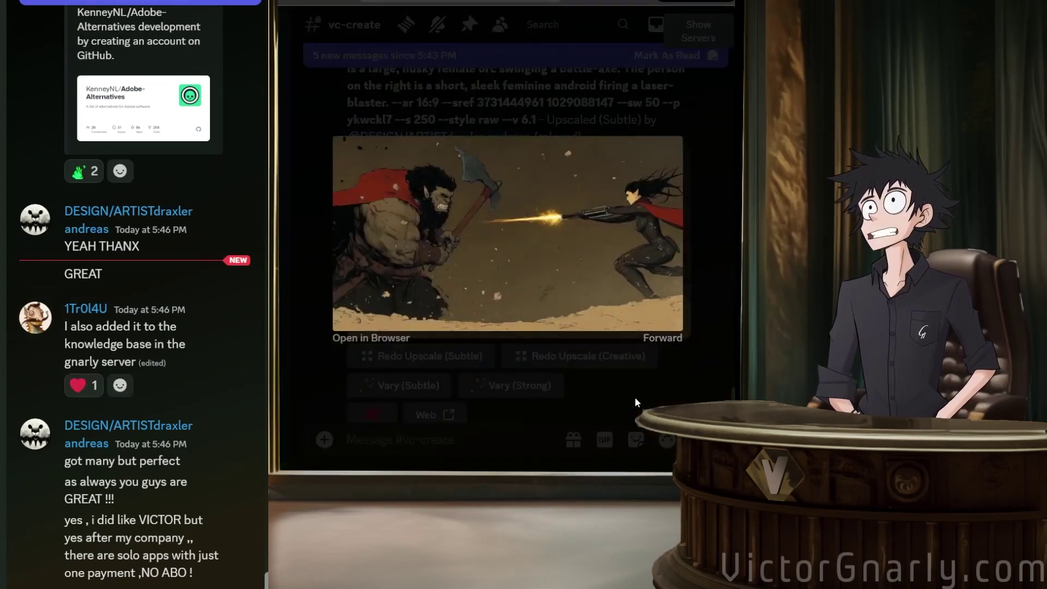
pyautogui.click(601, 401)
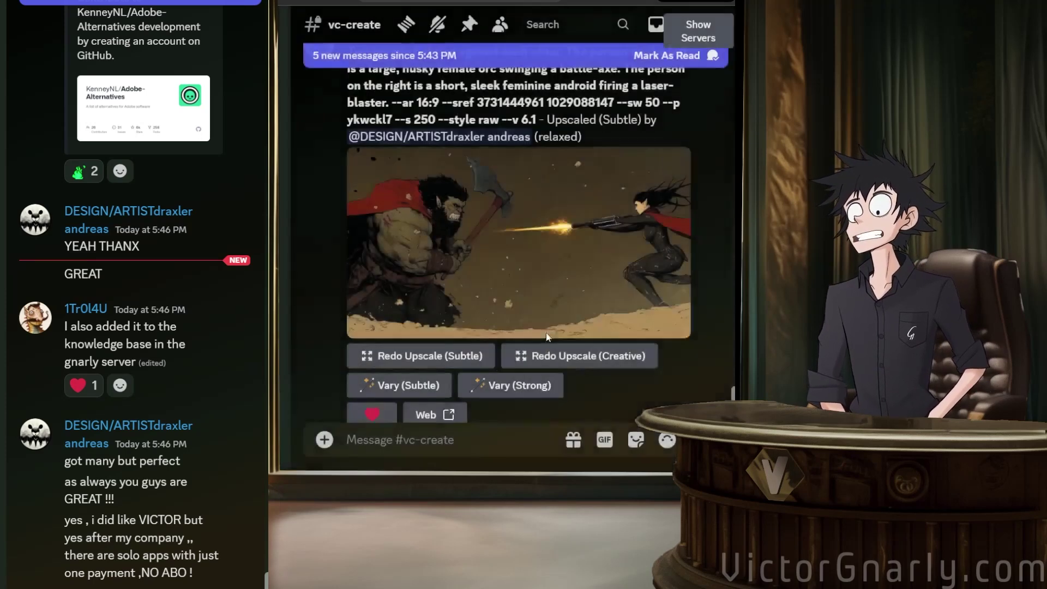
# Replay the orc-versus-android clip in vc-create and compare it with the enlarged upscaled source image.
pyautogui.scroll(5, 578, 365)
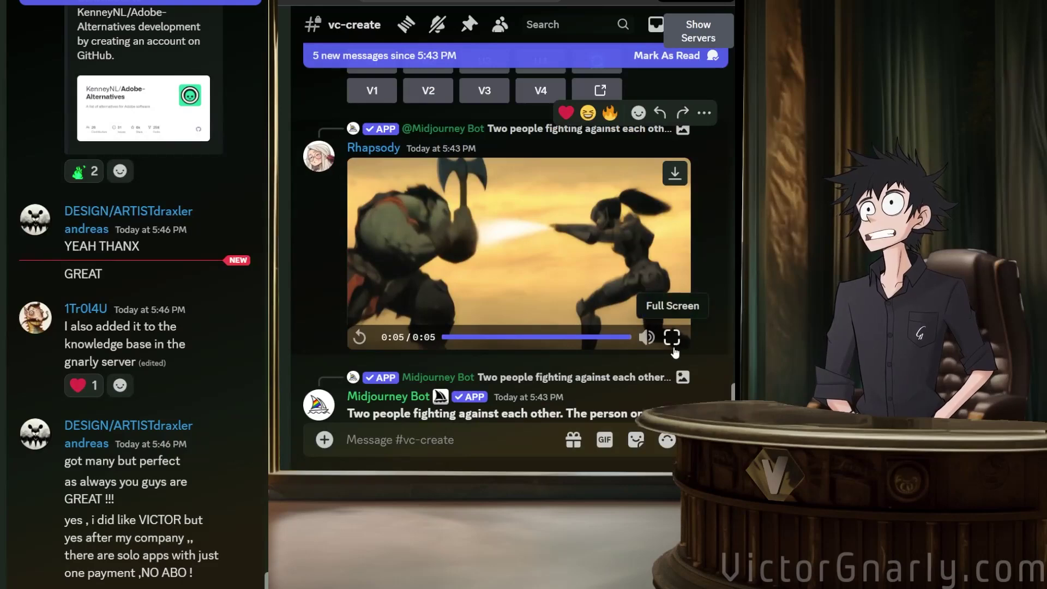
pyautogui.click(359, 339)
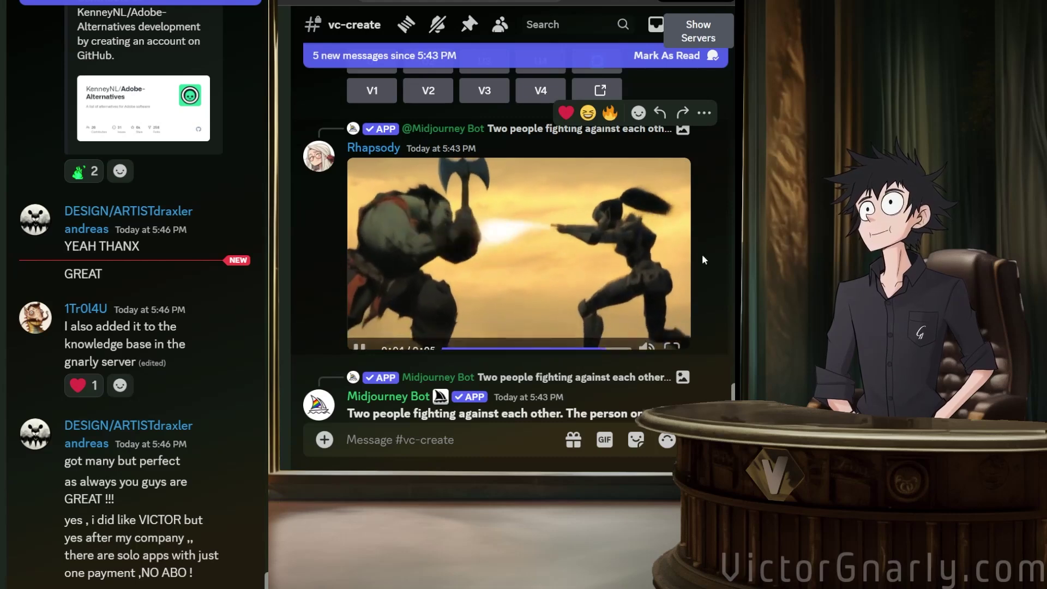
pyautogui.scroll(-1, 649, 295)
pyautogui.scroll(1, 606, 290)
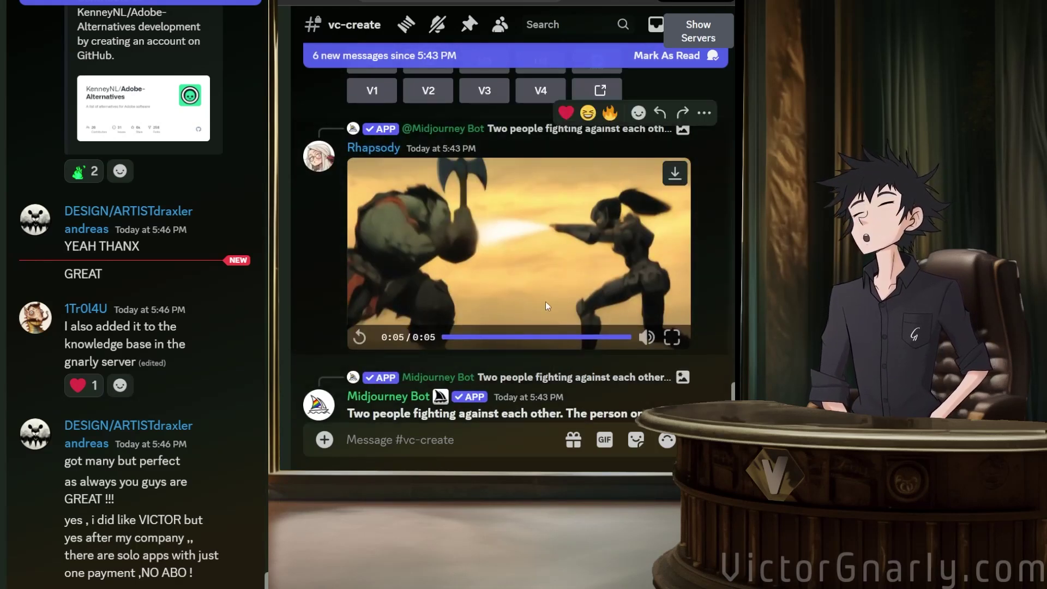
pyautogui.scroll(-5, 545, 305)
pyautogui.scroll(1, 545, 312)
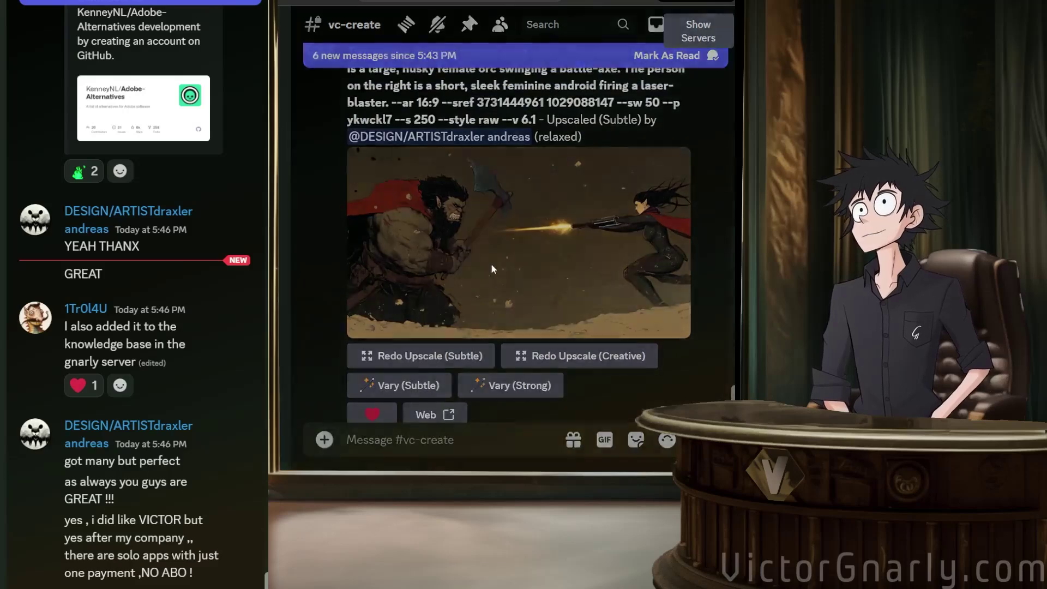
pyautogui.click(492, 268)
pyautogui.press('Escape')
pyautogui.scroll(-6, 558, 302)
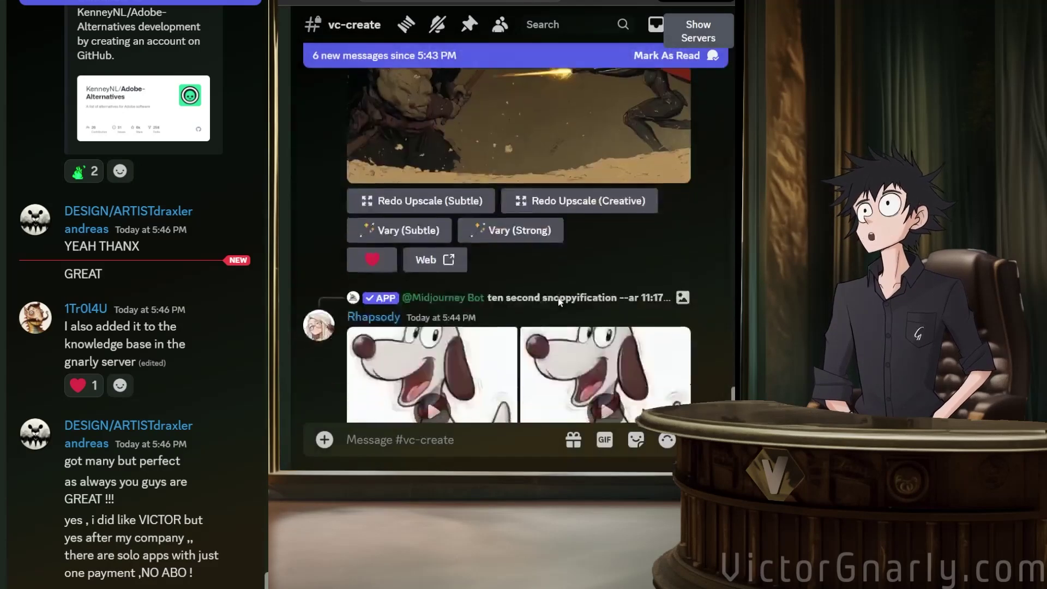
# View the vertical three-panel orc-and-android Image #2 enlarged and close the preview.
pyautogui.scroll(-5, 556, 302)
pyautogui.scroll(4, 554, 302)
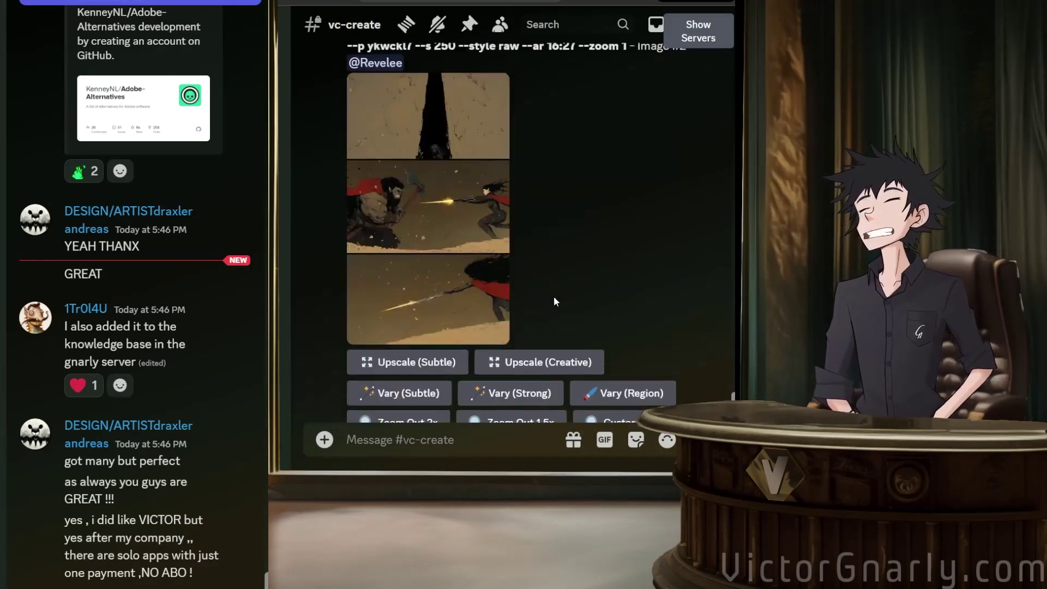
pyautogui.scroll(2, 554, 301)
pyautogui.scroll(-1, 553, 299)
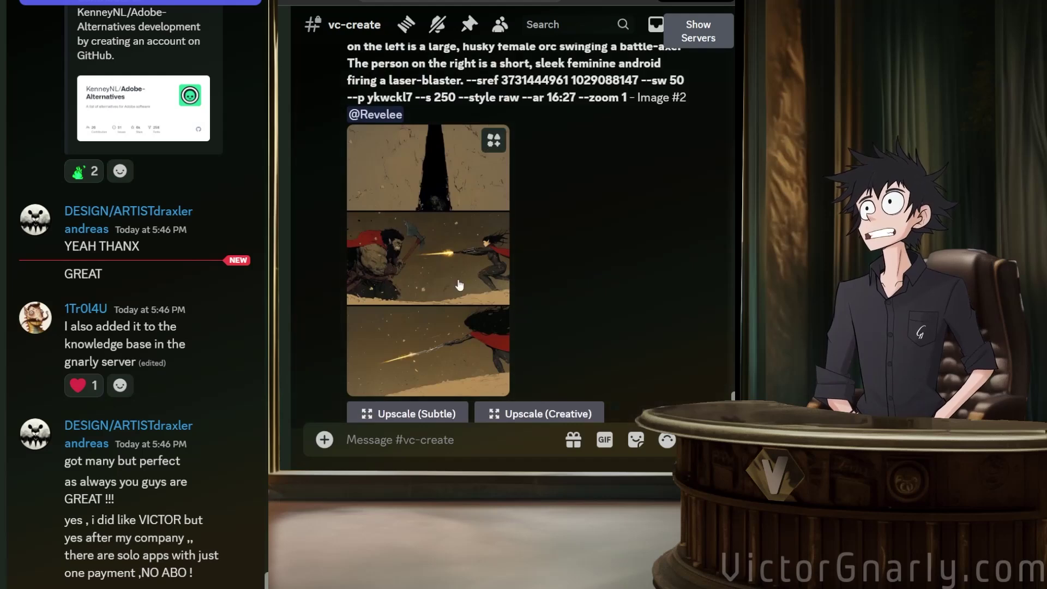
pyautogui.click(469, 267)
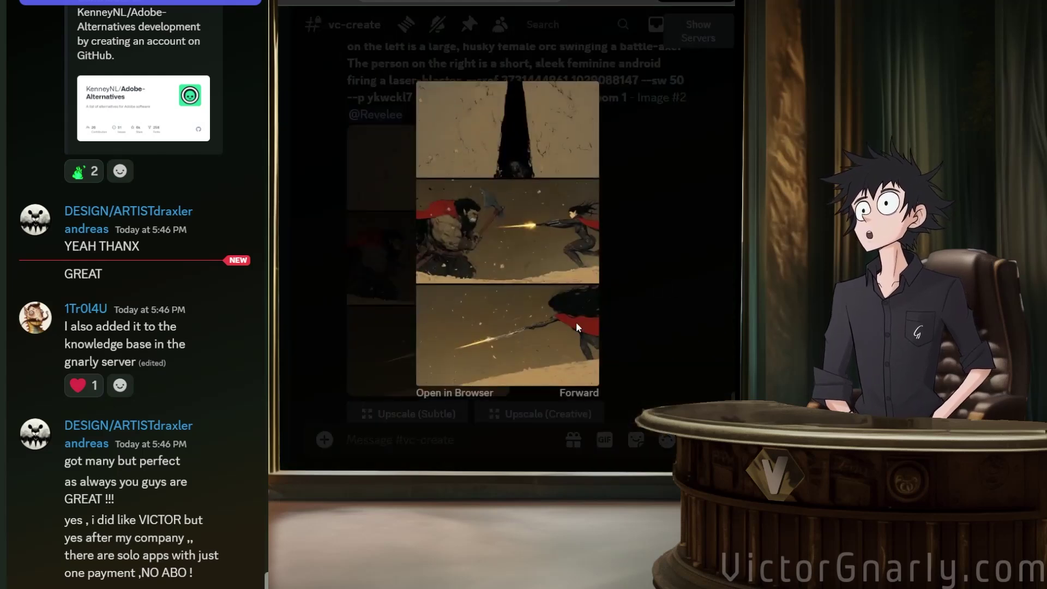
pyautogui.click(654, 302)
pyautogui.scroll(-6, 568, 280)
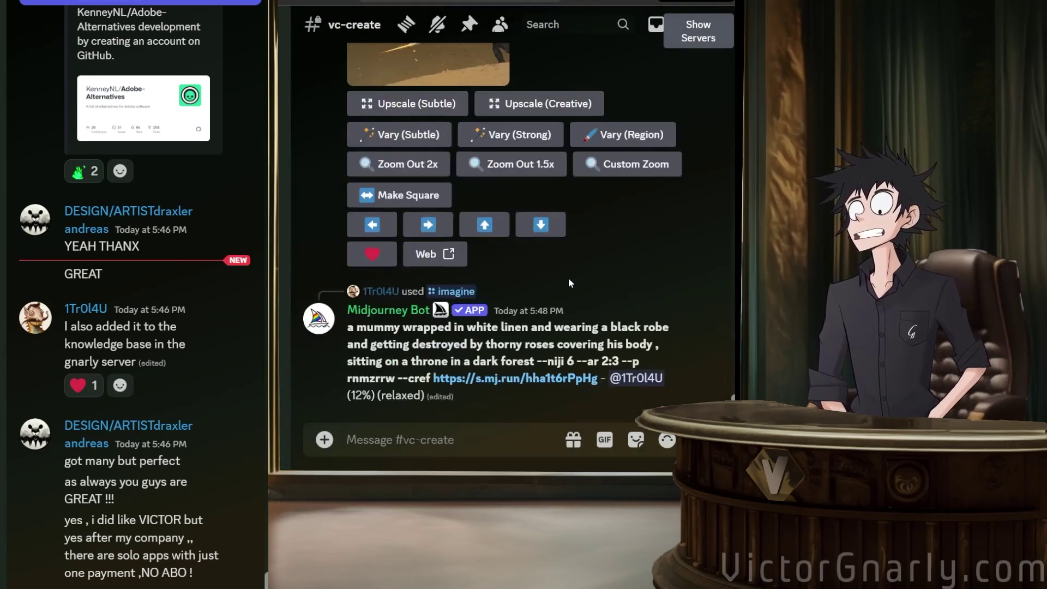
# Review the earlier orc-versus-android grids, including the Zoom Out variations, and return to the newest mummy generation.
pyautogui.scroll(10, 568, 281)
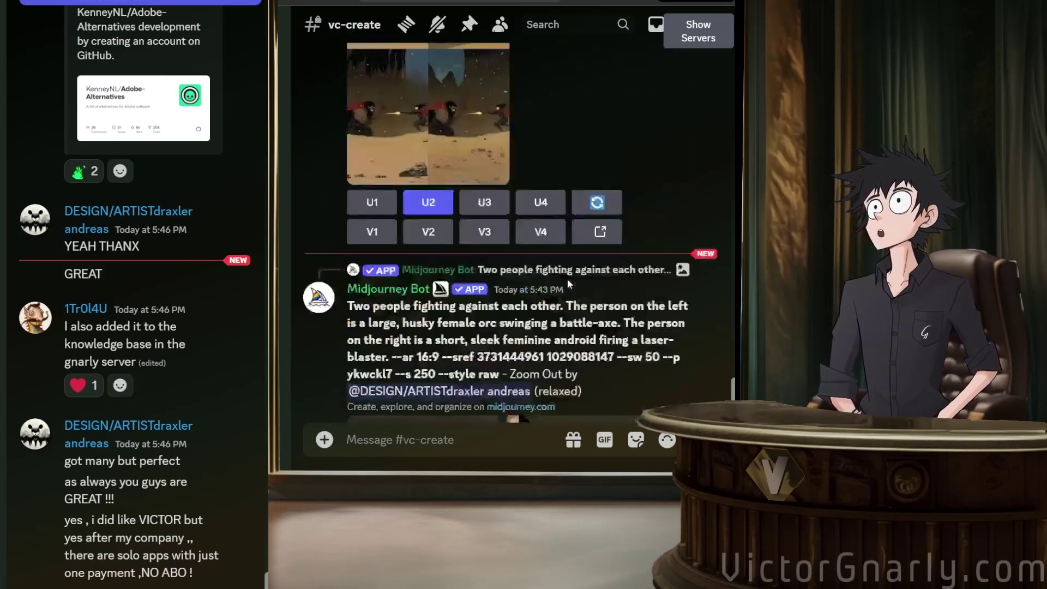
pyautogui.scroll(-5, 567, 279)
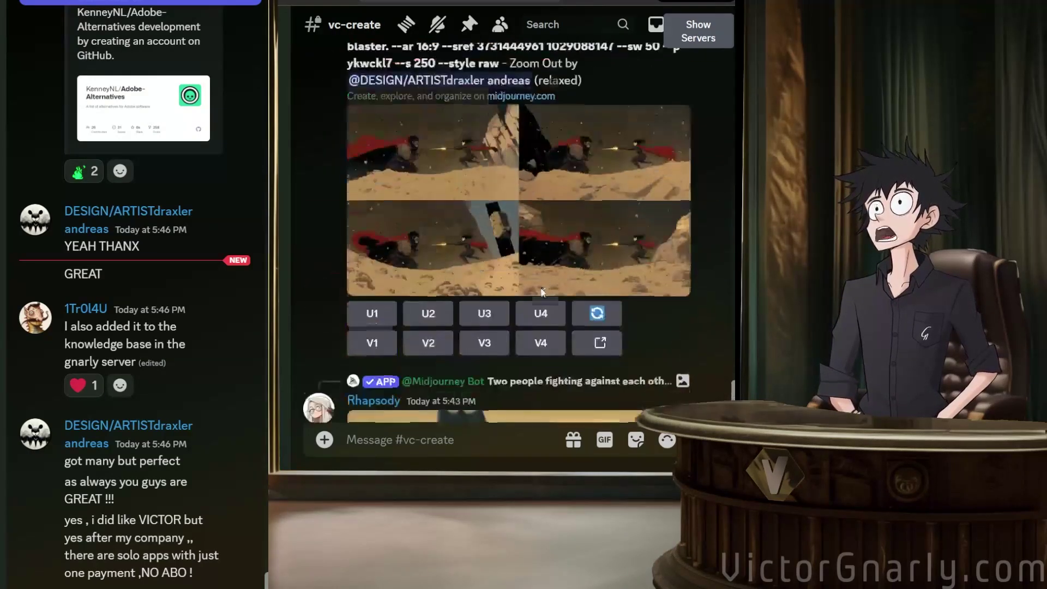
pyautogui.scroll(-10, 543, 293)
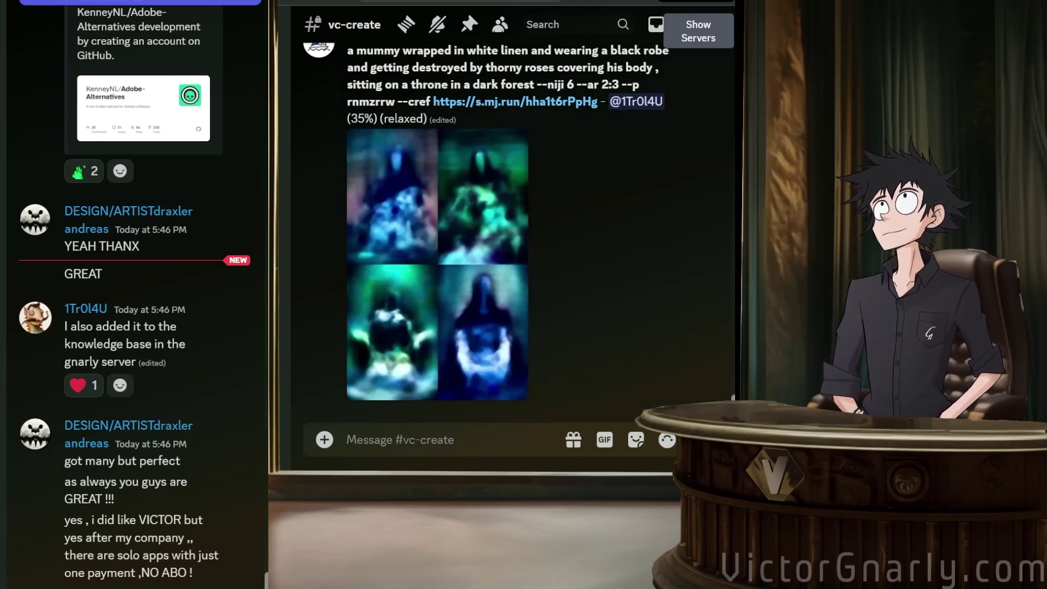
# Switch to After Effects and add the flower_recedes mummy composition to seed917496513 as the uppermost layer, following the characters clip.
pyautogui.hotkey('alt', 'Tab')
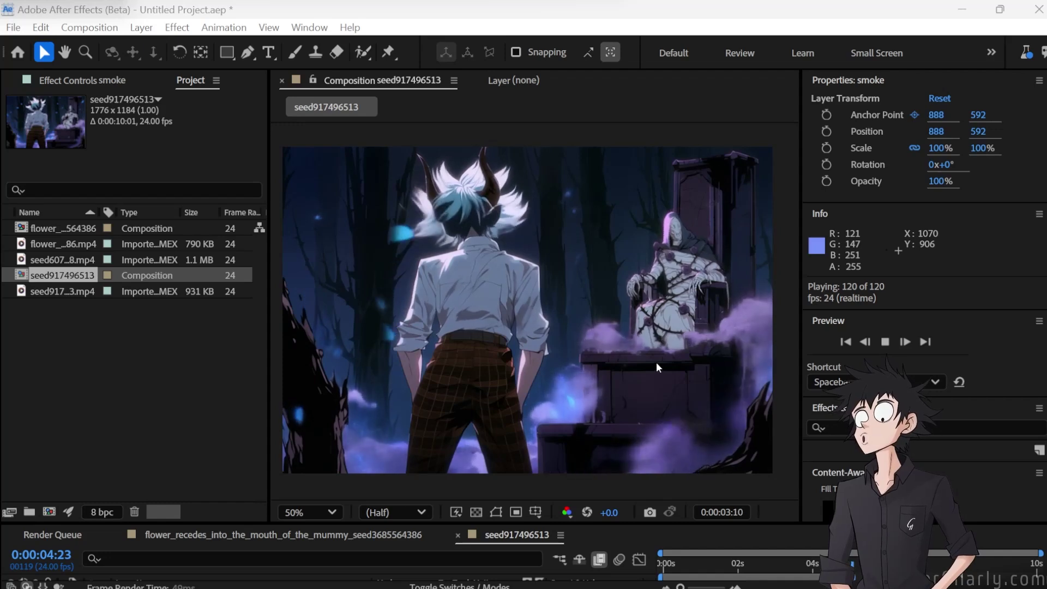
pyautogui.click(194, 368)
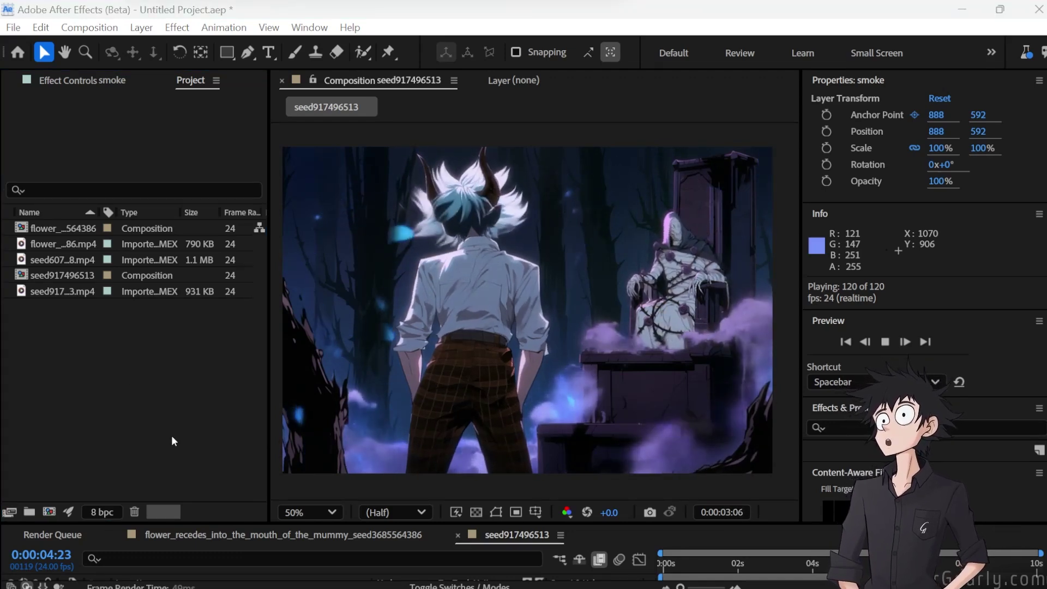
pyautogui.click(69, 229)
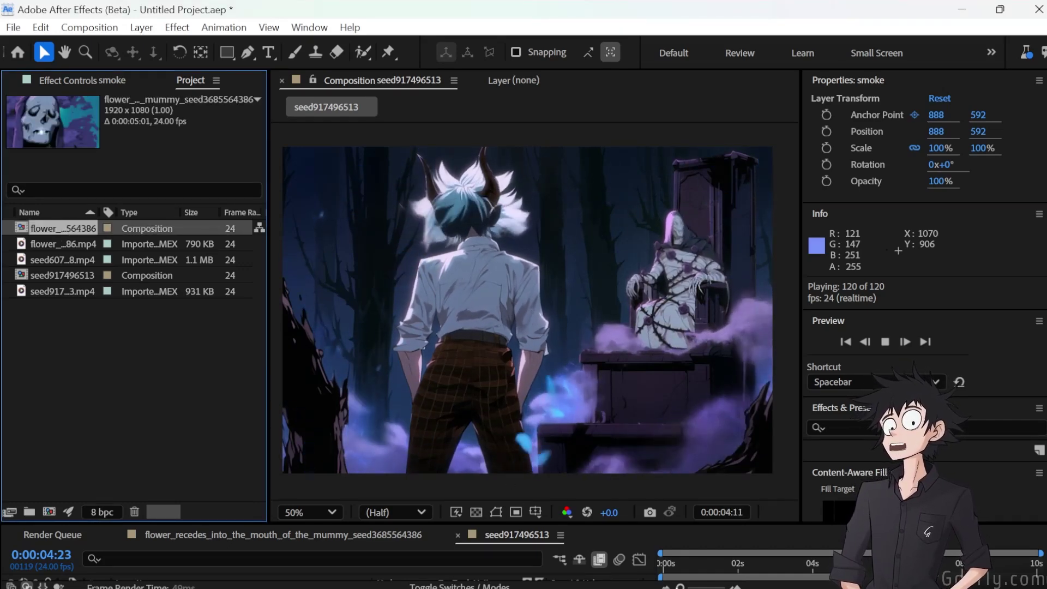
pyautogui.moveTo(632, 522); pyautogui.dragTo(589, 354)
pyautogui.moveTo(73, 233); pyautogui.dragTo(868, 462)
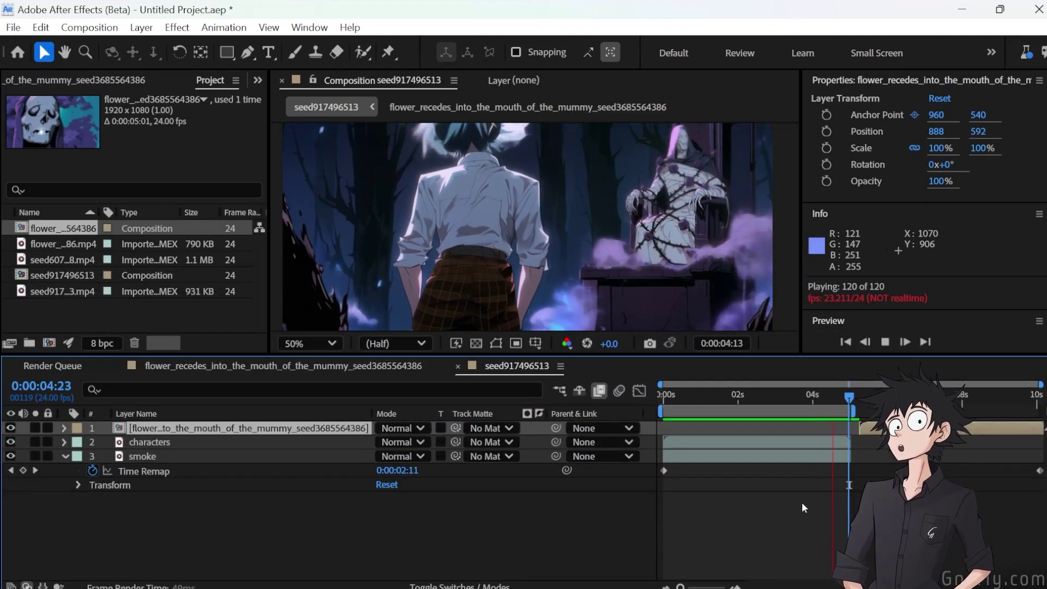
# Stop playback, extend the work area over the full composition and move the flower layer's start to the end of the characters clip.
pyautogui.press('space')
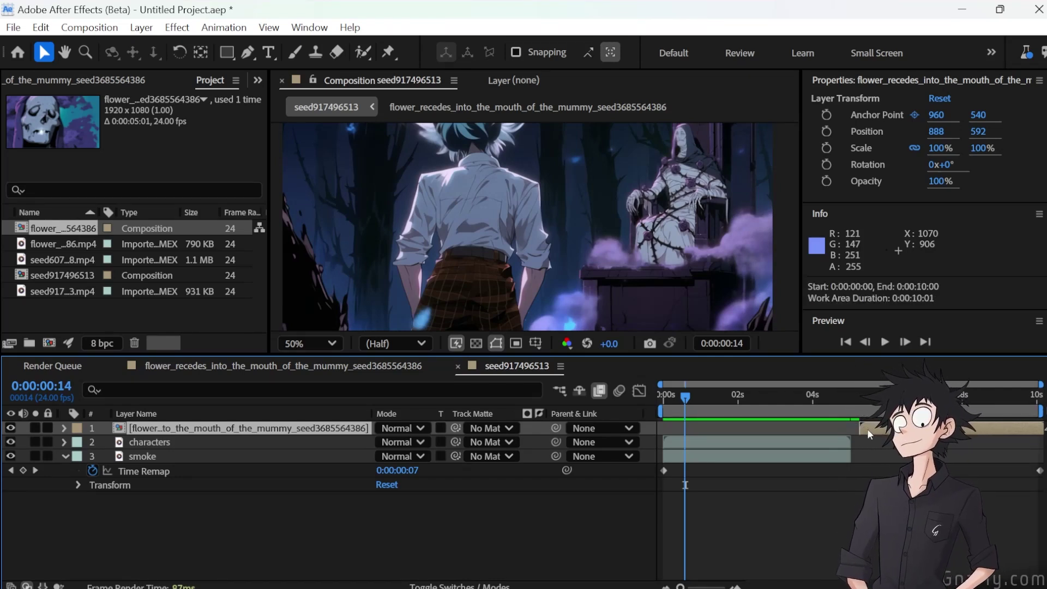
pyautogui.moveTo(866, 397); pyautogui.dragTo(838, 408)
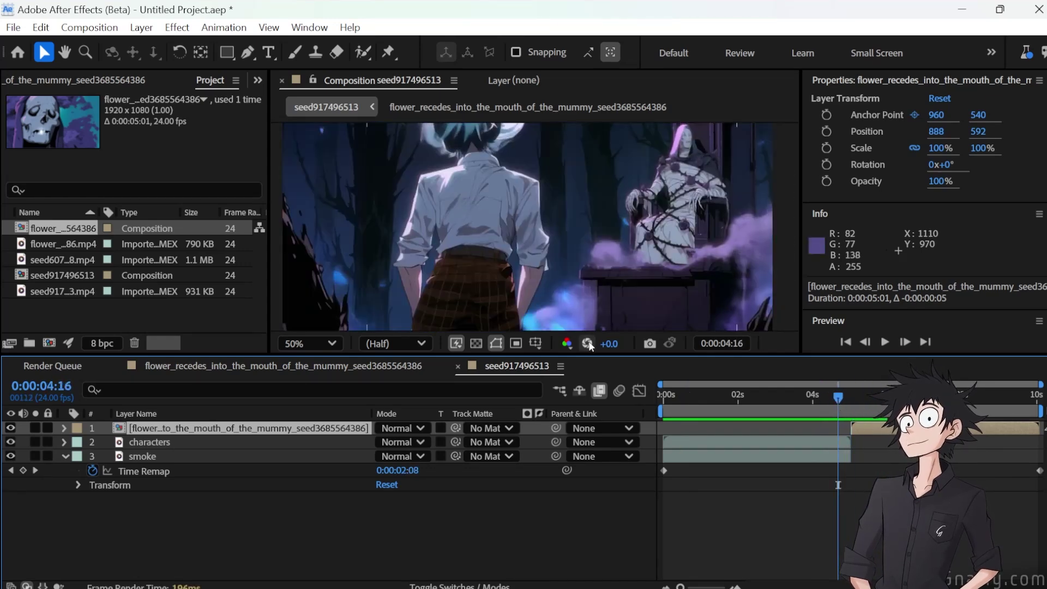
pyautogui.moveTo(592, 356); pyautogui.dragTo(596, 436)
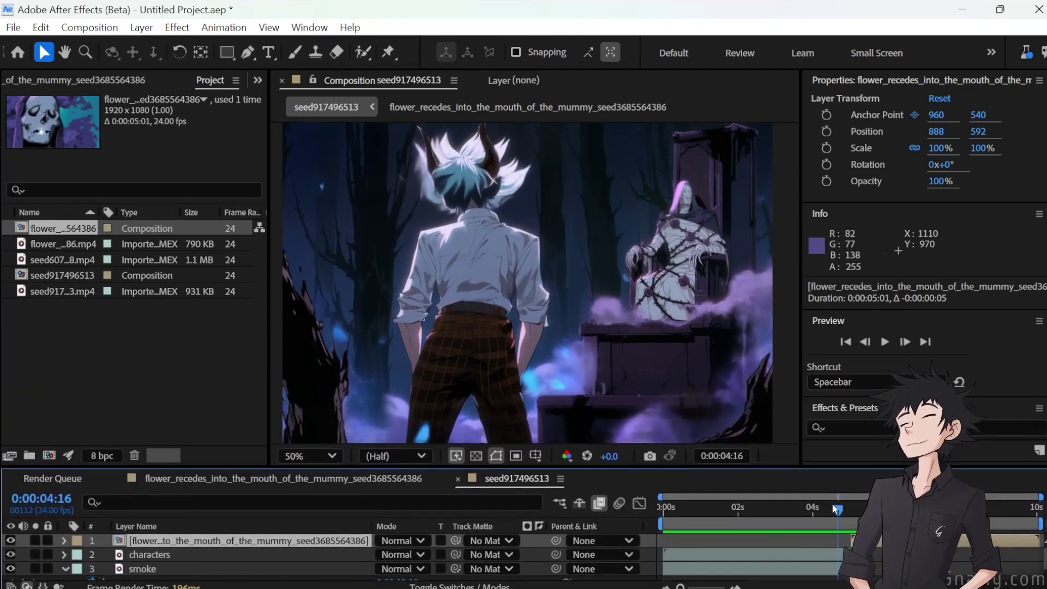
# Preview the transition from the forest shot into the mummy flower shot, starting at 0:00:04:19.
pyautogui.moveTo(833, 509); pyautogui.dragTo(841, 510)
pyautogui.press('space')
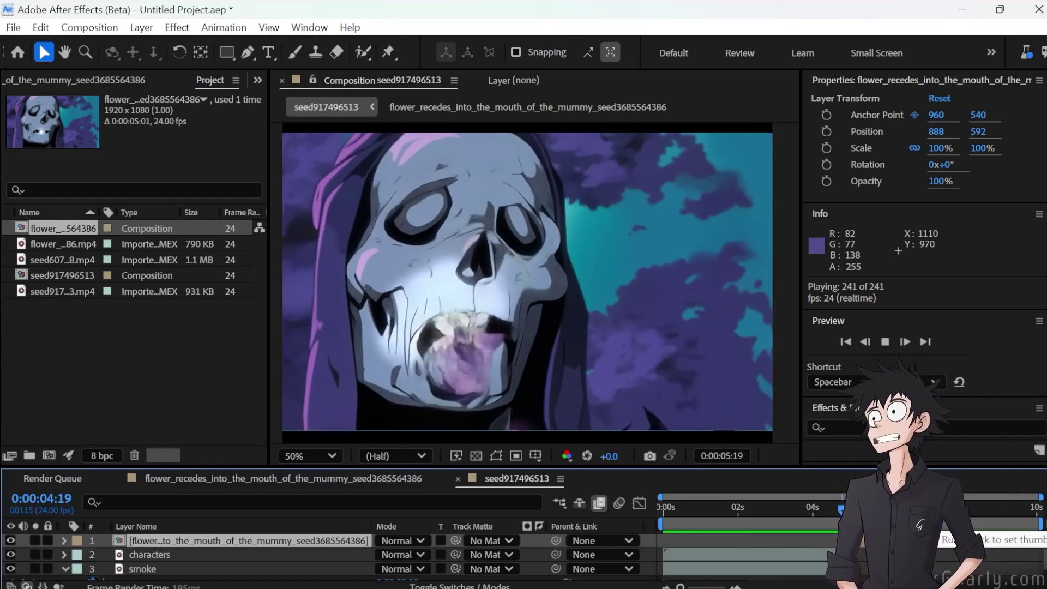
pyautogui.press('space')
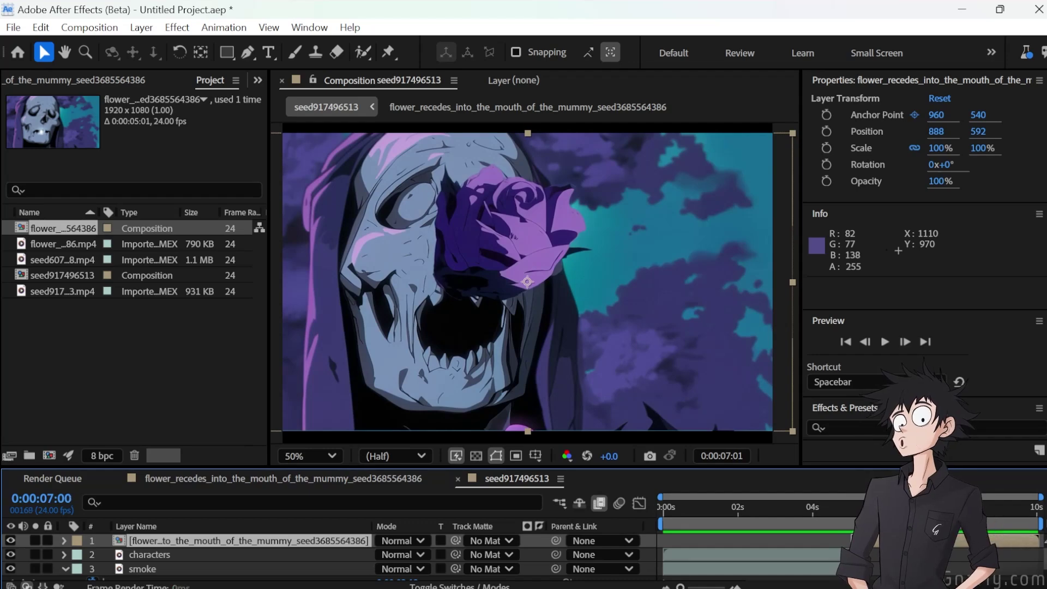
# Locate the blurred rose frame at 0:00:06:02 and enable time remapping on the flower layer.
pyautogui.moveTo(925, 507); pyautogui.dragTo(892, 507)
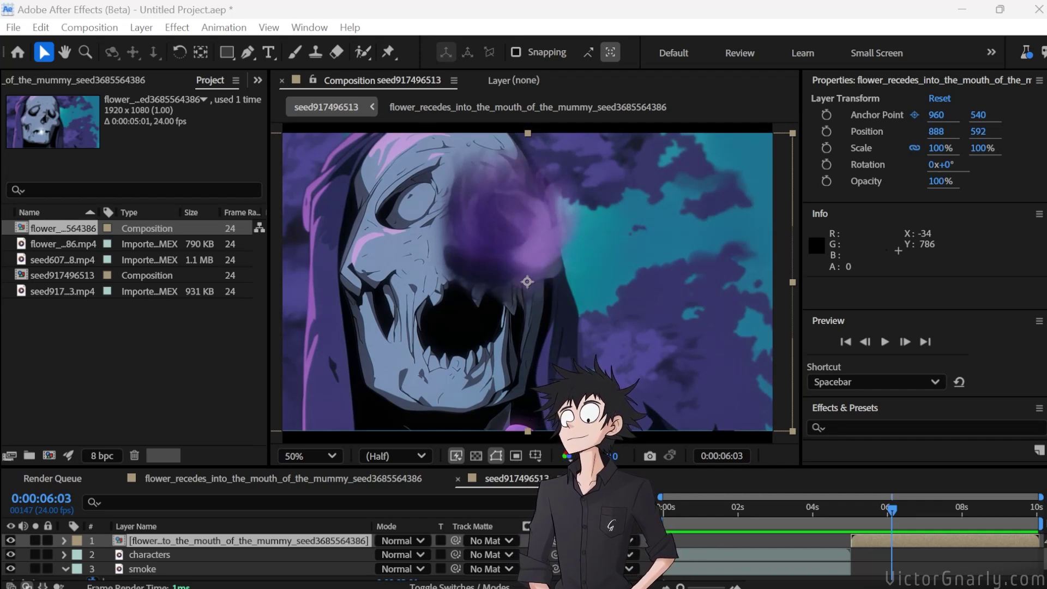
pyautogui.moveTo(892, 510)
pyautogui.mouseDown()
pyautogui.moveTo(916, 511)
pyautogui.moveTo(890, 509)
pyautogui.mouseUp()
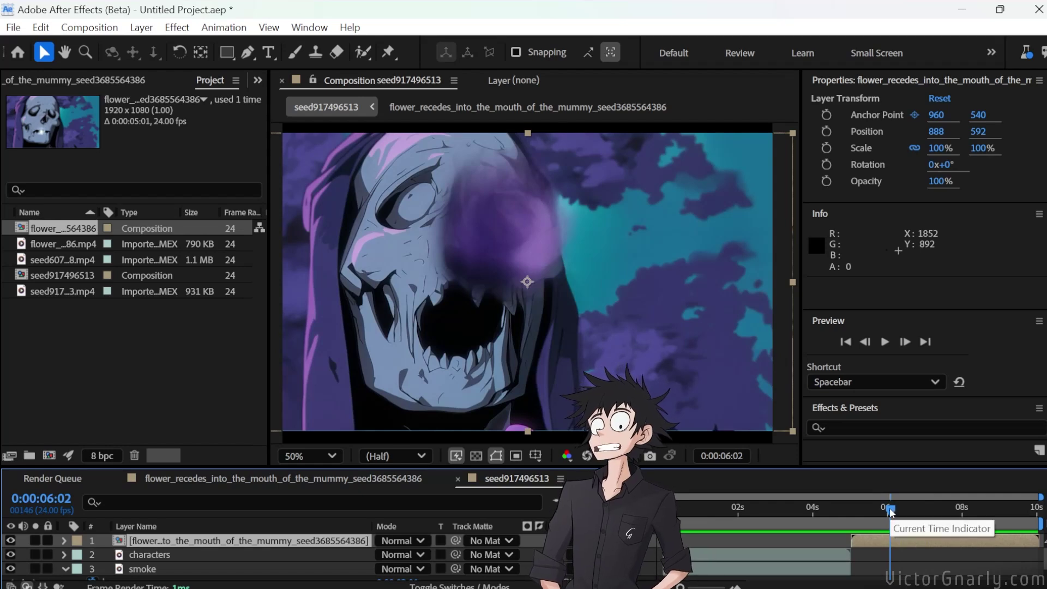
pyautogui.hotkey('ctrl', 'alt', 't')
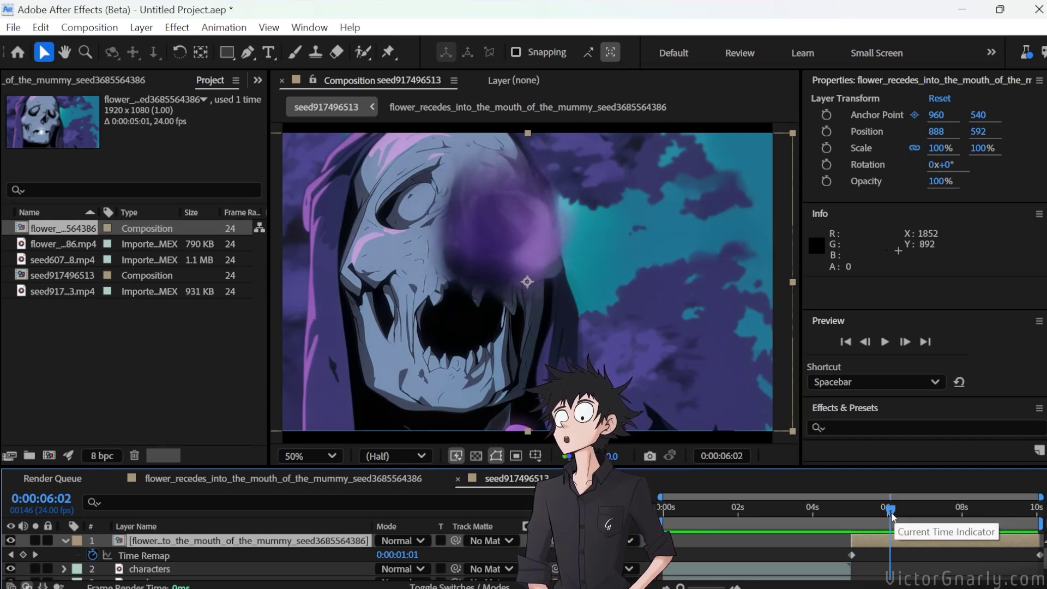
# Add a Time Remap keyframe to the flower layer at 0:00:06:07, where the rose is sharp.
pyautogui.moveTo(892, 516)
pyautogui.mouseDown()
pyautogui.moveTo(852, 518)
pyautogui.moveTo(892, 518)
pyautogui.mouseUp()
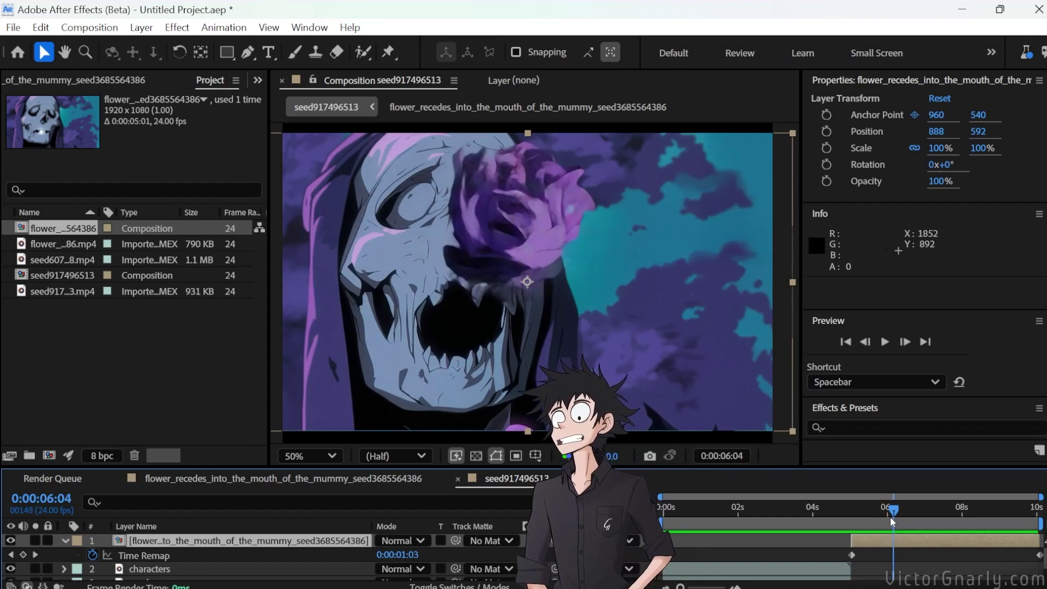
pyautogui.moveTo(891, 518); pyautogui.dragTo(894, 515)
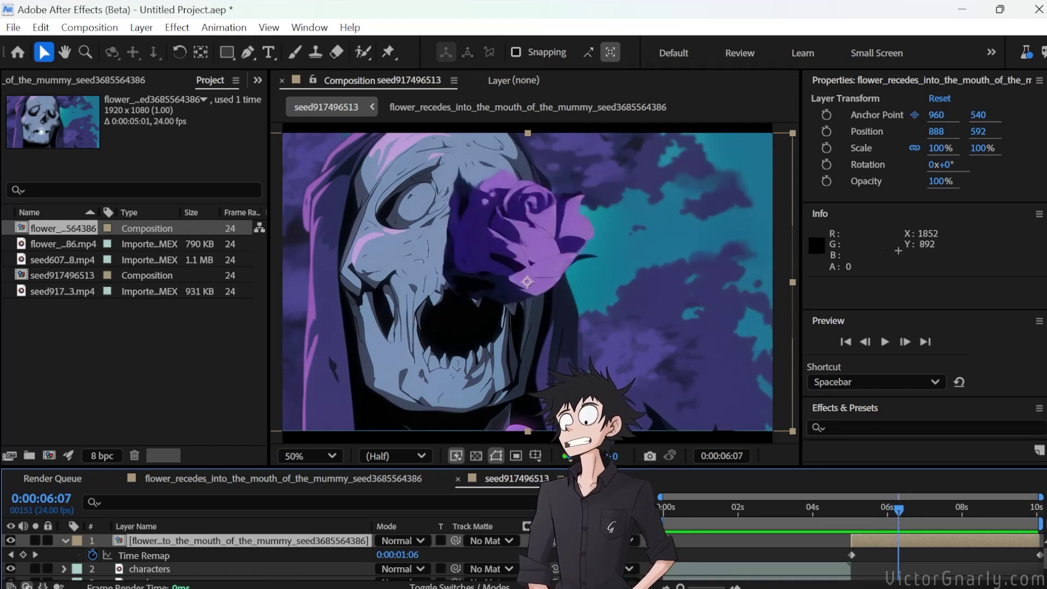
pyautogui.rightClick(147, 555)
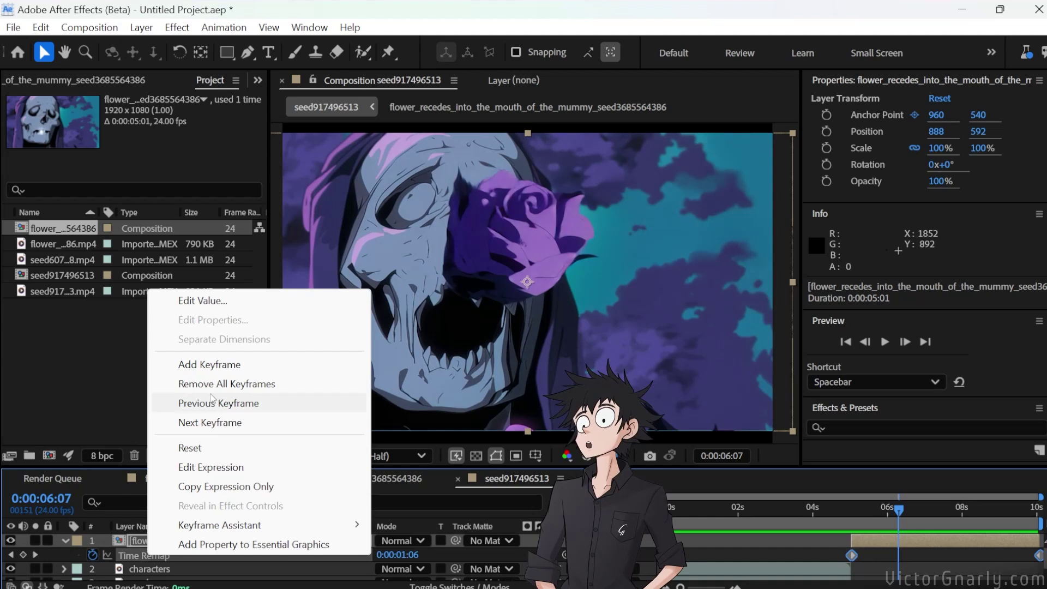
pyautogui.click(217, 364)
# Add another Time Remap keyframe to the flower layer at 0:00:07:12.
pyautogui.moveTo(907, 508); pyautogui.dragTo(947, 508)
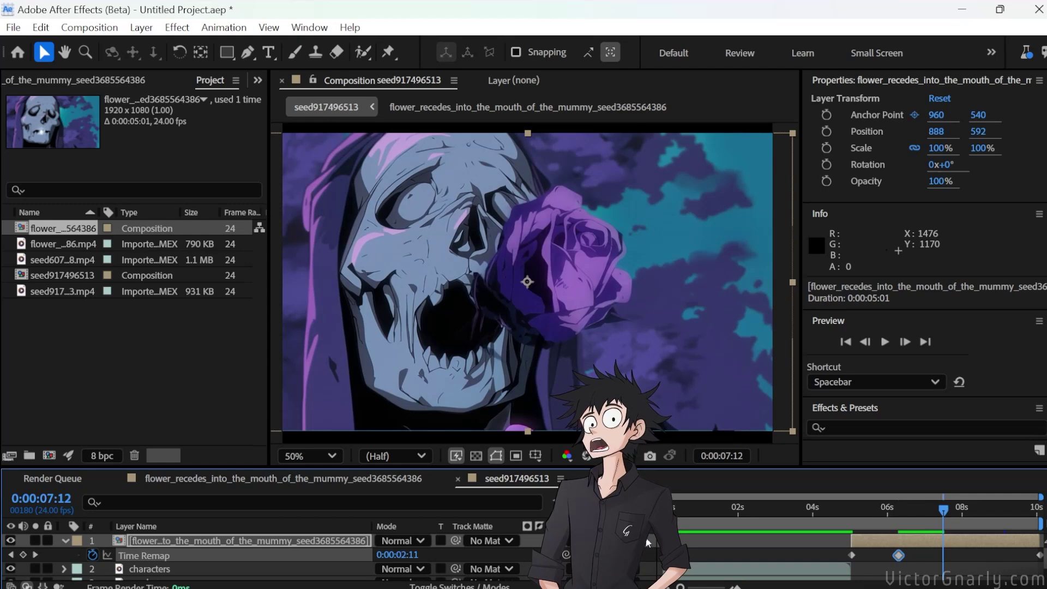
pyautogui.rightClick(162, 562)
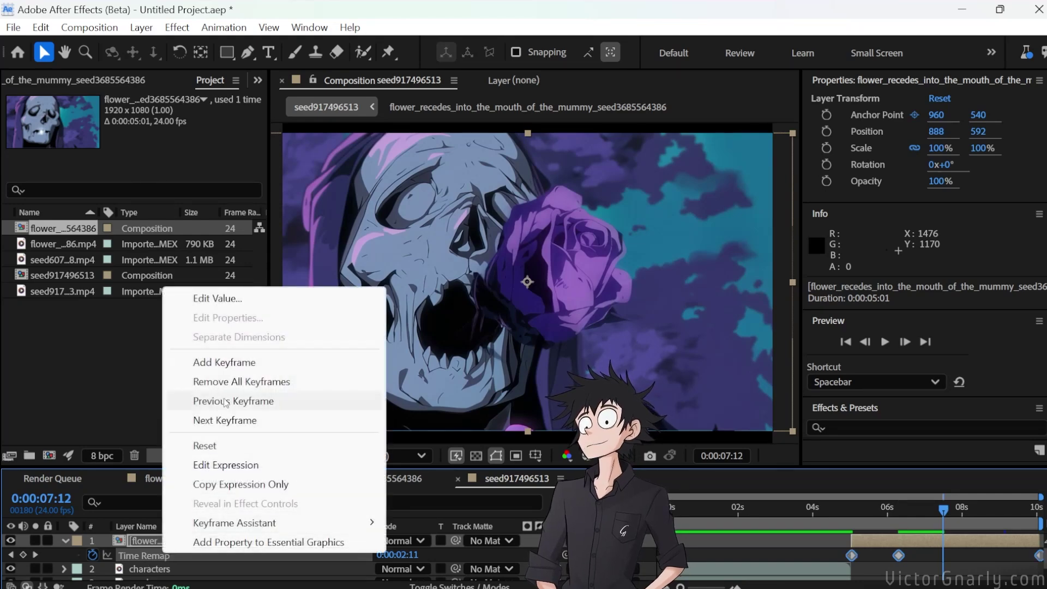
pyautogui.click(217, 363)
# Check the end of the flower shot and add a Time Remap keyframe at 0:00:09:01.
pyautogui.moveTo(944, 509); pyautogui.dragTo(1014, 516)
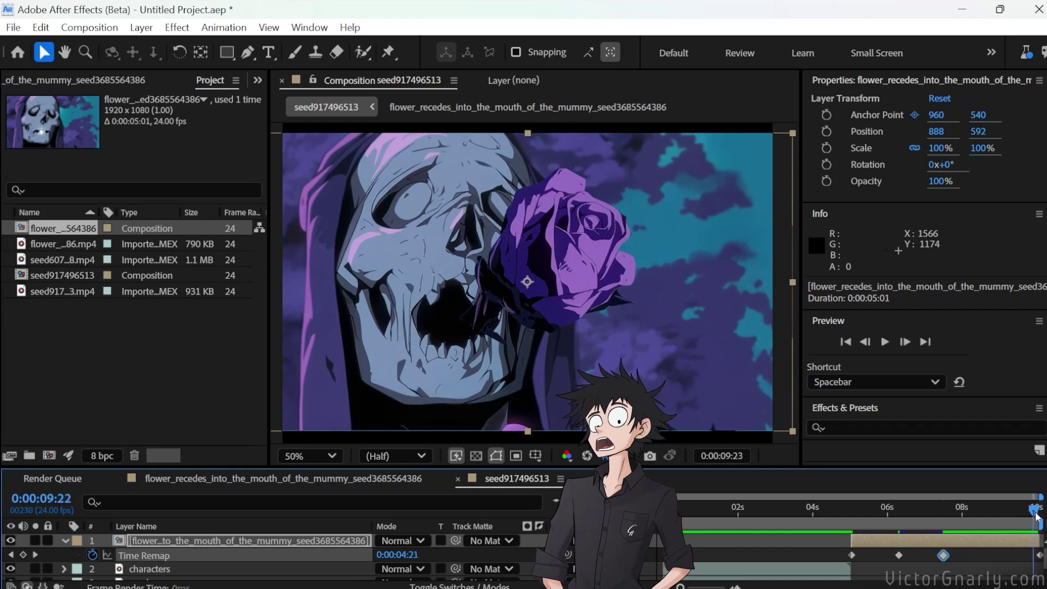
pyautogui.moveTo(1035, 515); pyautogui.dragTo(1003, 517)
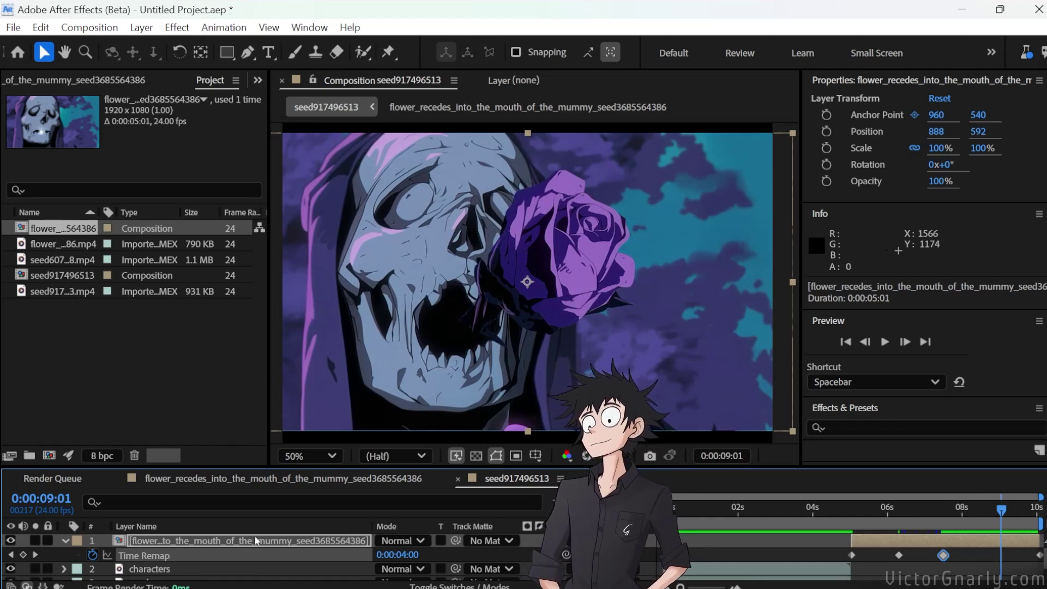
pyautogui.rightClick(184, 556)
pyautogui.click(257, 368)
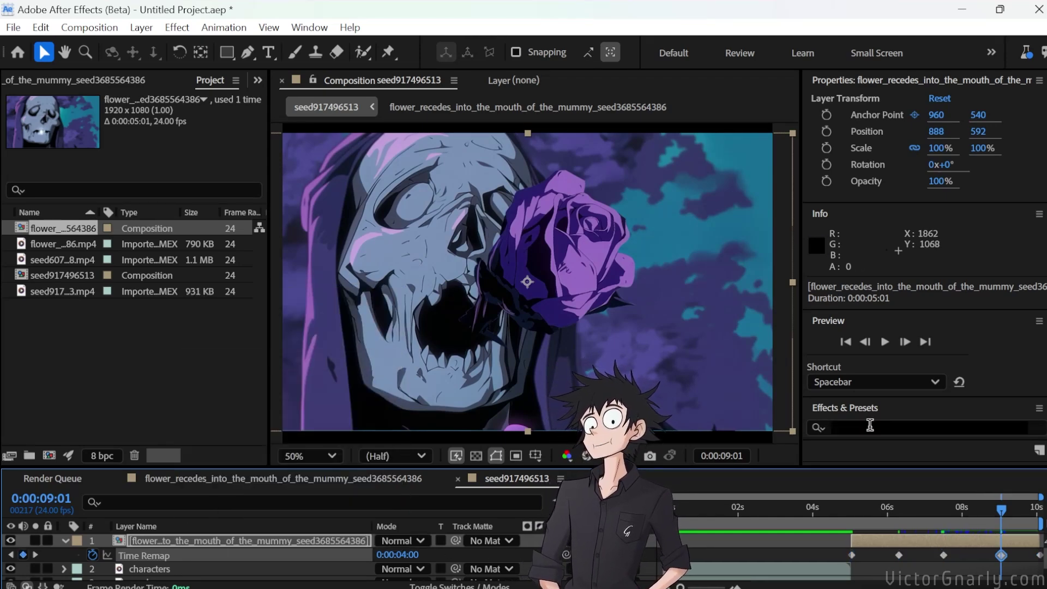
# Add a Time Remap keyframe at 0:00:07:04 and select it together with the keyframe at 0:00:07:12.
pyautogui.moveTo(993, 495); pyautogui.dragTo(932, 532)
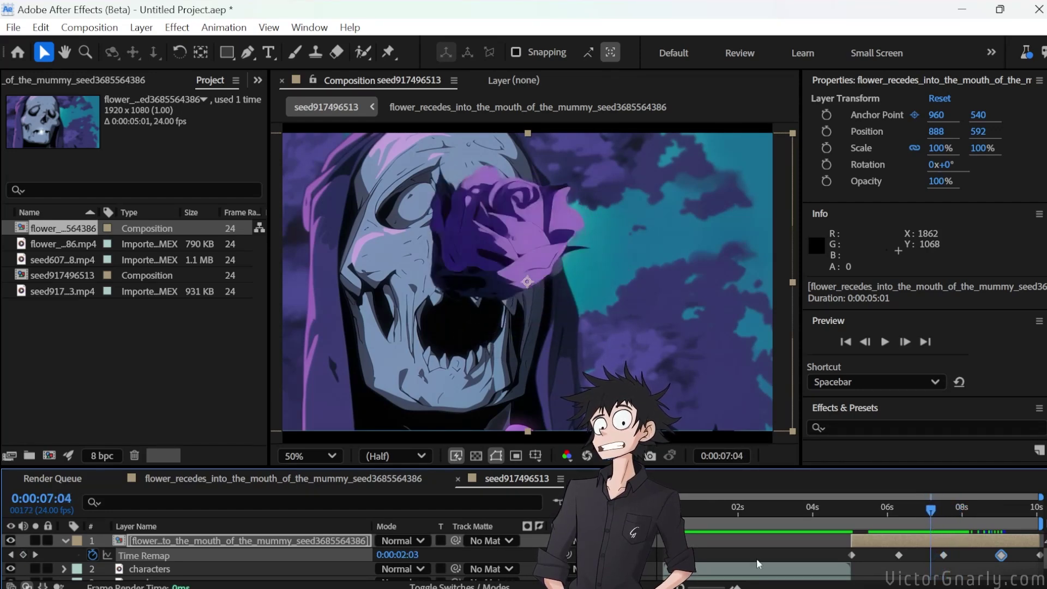
pyautogui.rightClick(183, 552)
pyautogui.click(274, 361)
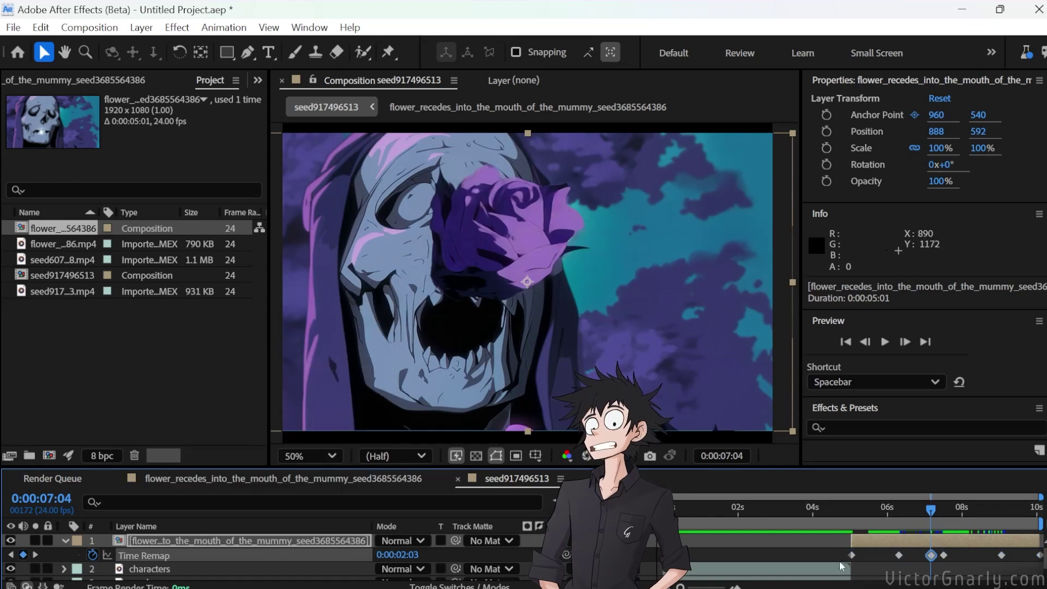
pyautogui.moveTo(953, 550); pyautogui.dragTo(925, 561)
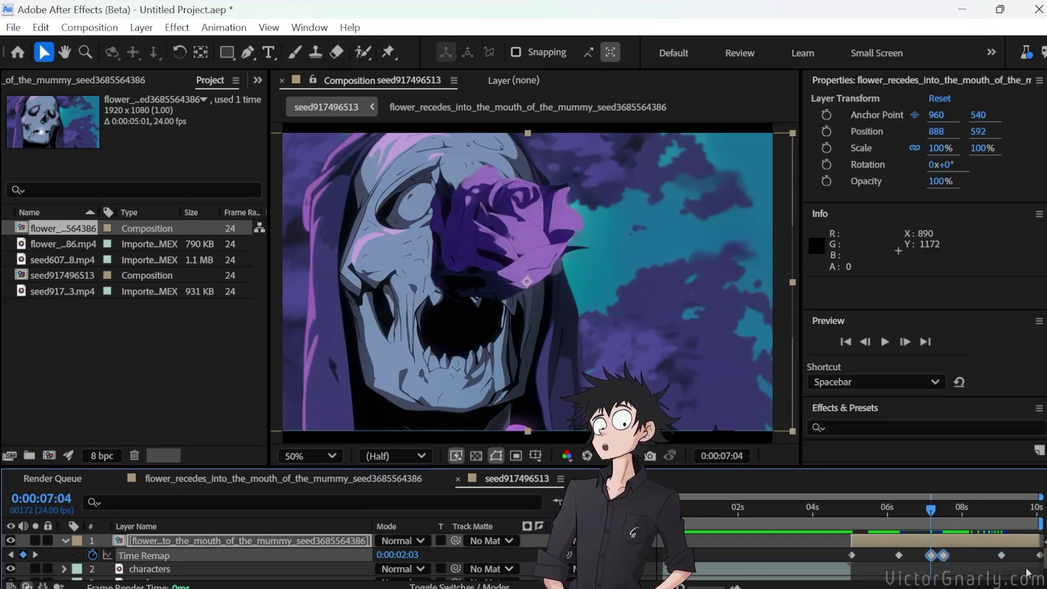
# Select the flower layer's Time Remap keyframes from 0:00:07:04 onward and shift them earlier together so the first sits at 0:00:06:12.
pyautogui.moveTo(1041, 568); pyautogui.dragTo(1015, 562)
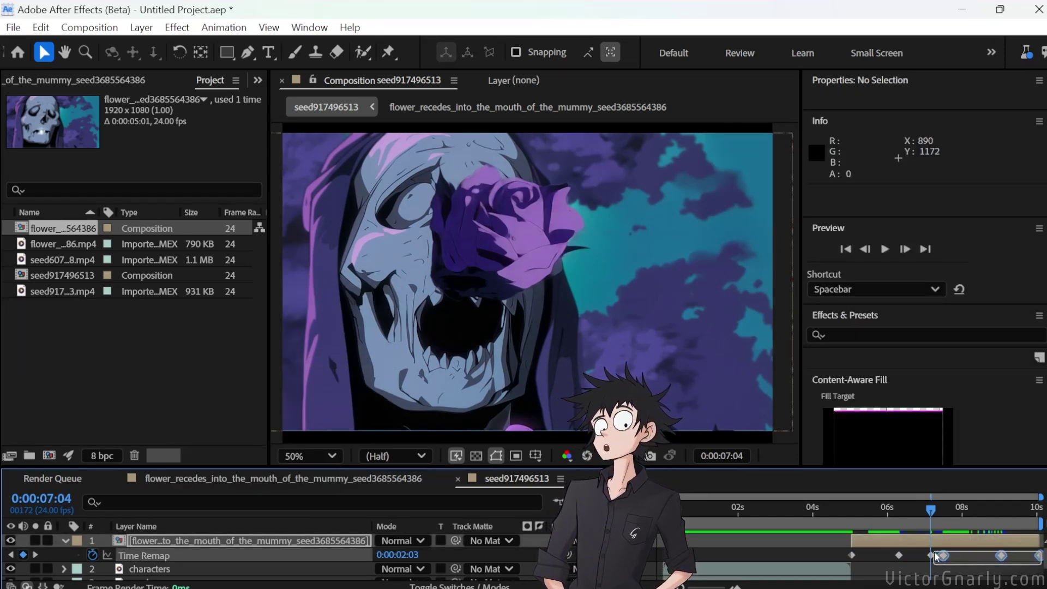
pyautogui.moveTo(935, 556); pyautogui.dragTo(920, 556)
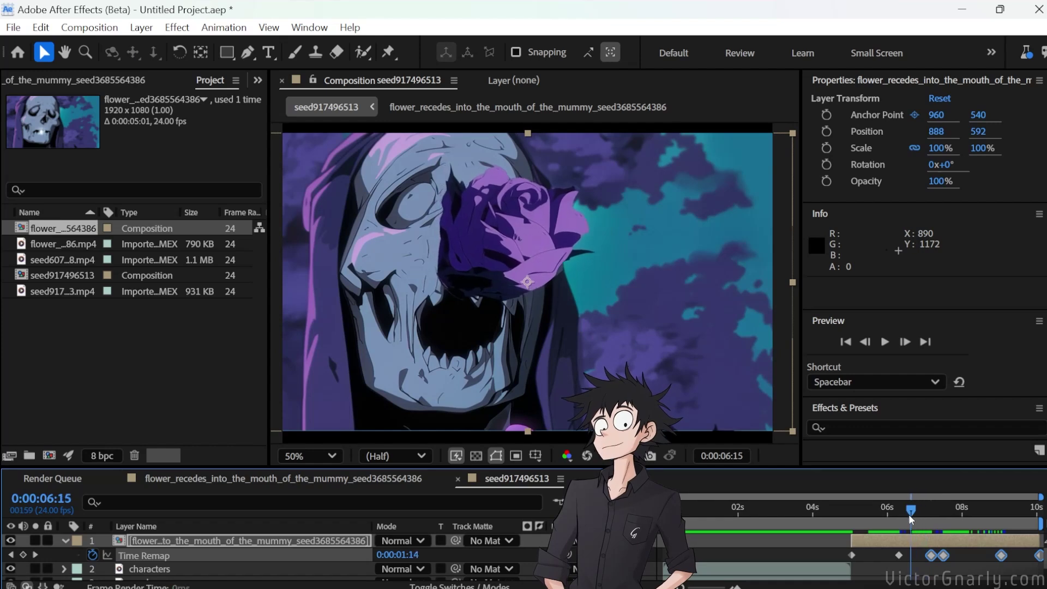
pyautogui.moveTo(908, 514)
pyautogui.mouseDown()
pyautogui.moveTo(888, 522)
pyautogui.moveTo(904, 522)
pyautogui.mouseUp()
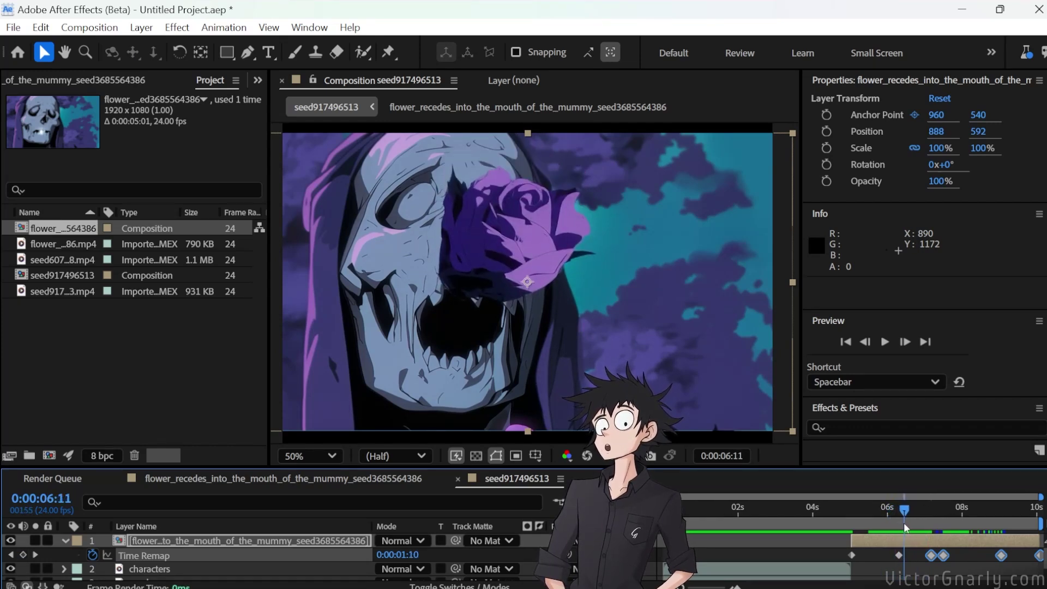
pyautogui.moveTo(930, 555); pyautogui.dragTo(905, 561)
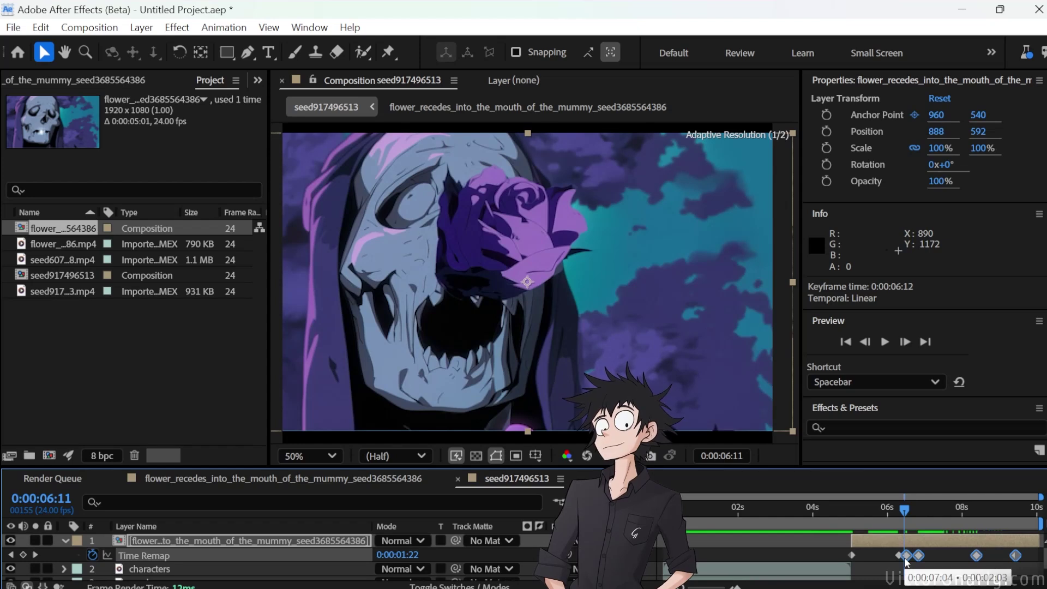
# Shift the last two Time Remap keyframes earlier together so the first of them sits at 0:00:07:03.
pyautogui.moveTo(904, 509); pyautogui.dragTo(939, 518)
pyautogui.click(991, 574)
pyautogui.moveTo(1030, 570); pyautogui.dragTo(931, 561)
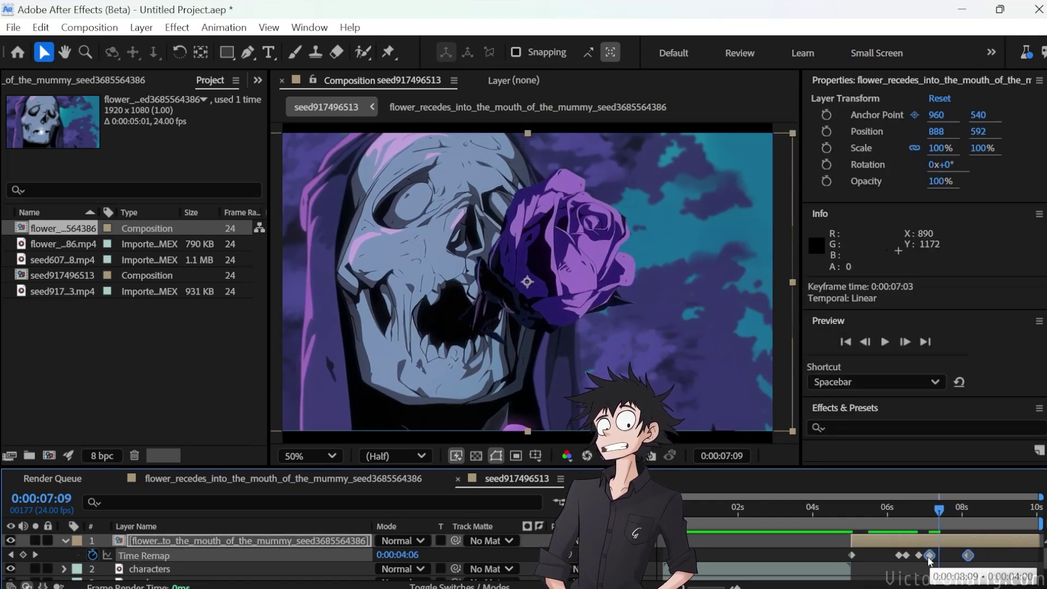
# Play back and scrub the retimed flower shot between 0:00:05:18 and 0:00:07:03 to check its pacing.
pyautogui.moveTo(939, 508); pyautogui.dragTo(873, 508)
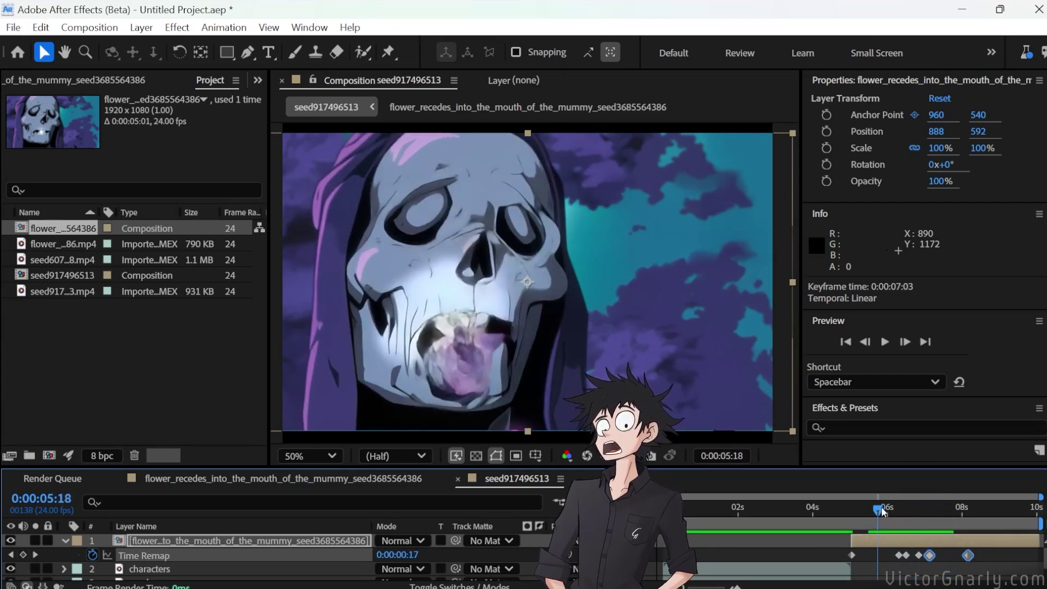
pyautogui.press('space')
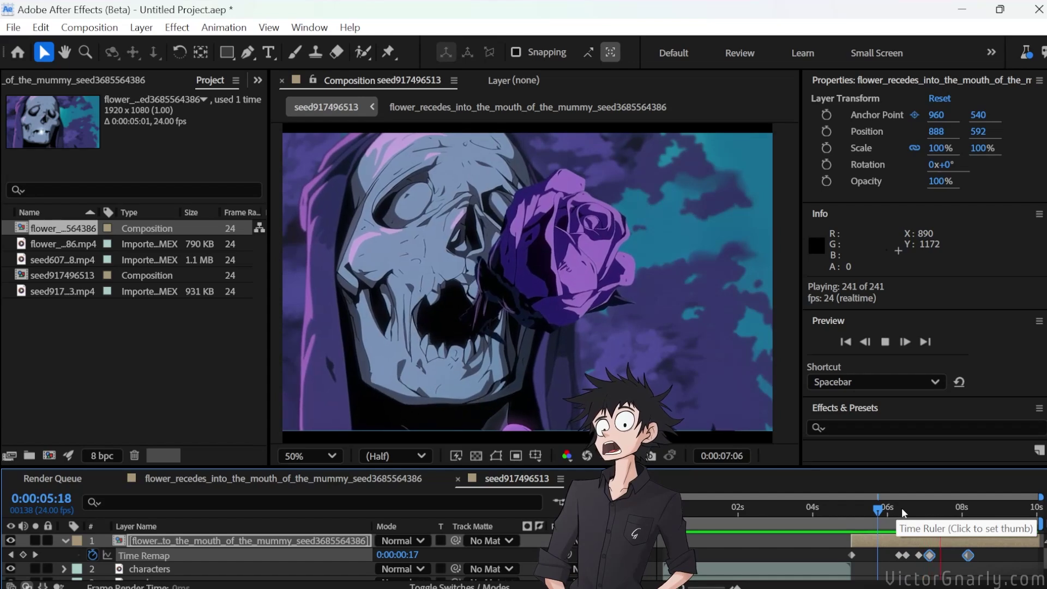
pyautogui.click(954, 511)
pyautogui.click(900, 510)
pyautogui.press('space')
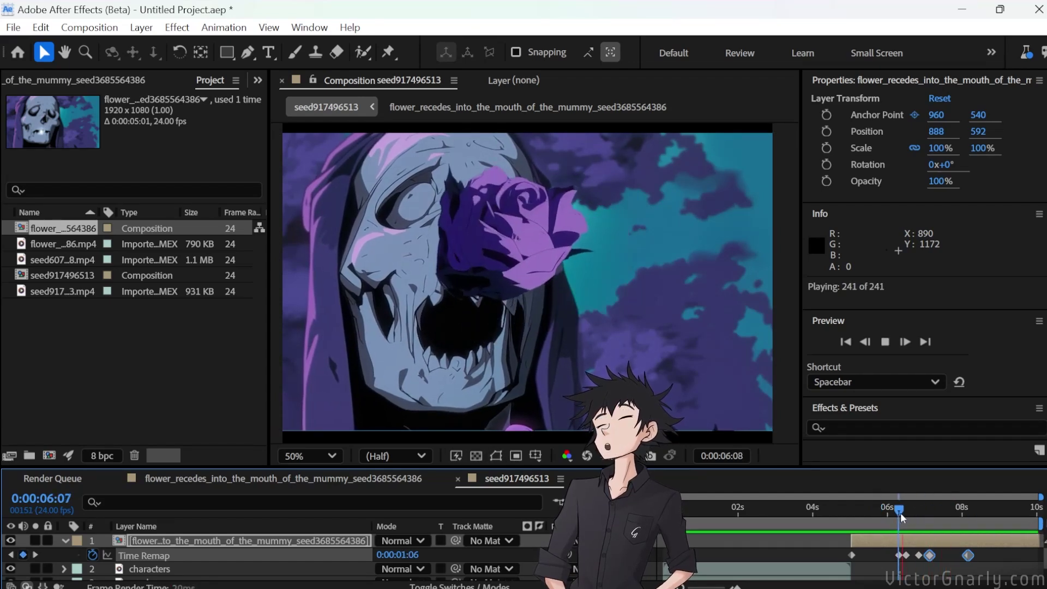
pyautogui.click(911, 513)
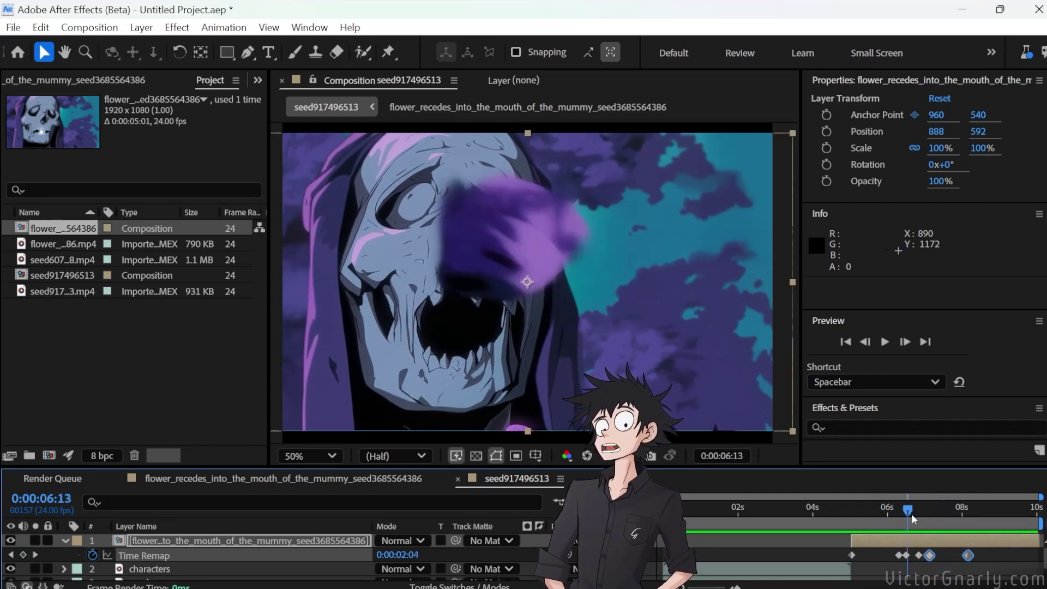
pyautogui.click(922, 512)
pyautogui.moveTo(926, 513); pyautogui.dragTo(934, 511)
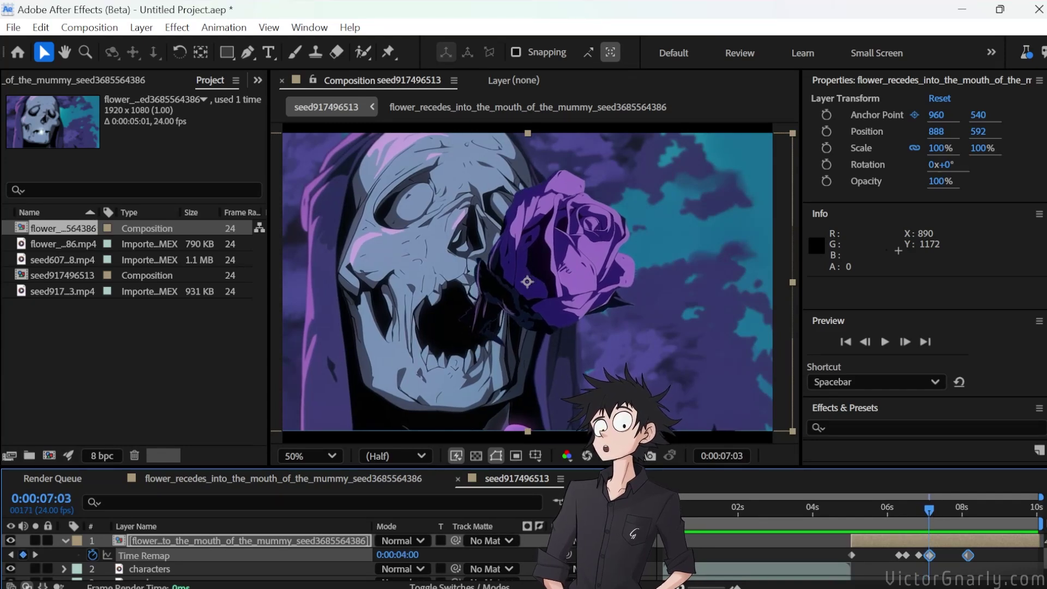
# Shift the last two Time Remap keyframes further forward in the shot so the first of them sits at 0:00:06:23.
pyautogui.press('=')
pyautogui.press('=')
pyautogui.moveTo(968, 554); pyautogui.dragTo(829, 563)
# Replay the shot from 0:00:05:11 and around 0:00:06:14 to judge the rose's emergence and its blurry frames.
pyautogui.moveTo(850, 511); pyautogui.dragTo(798, 511)
pyautogui.press('space')
pyautogui.press('space')
pyautogui.press('space')
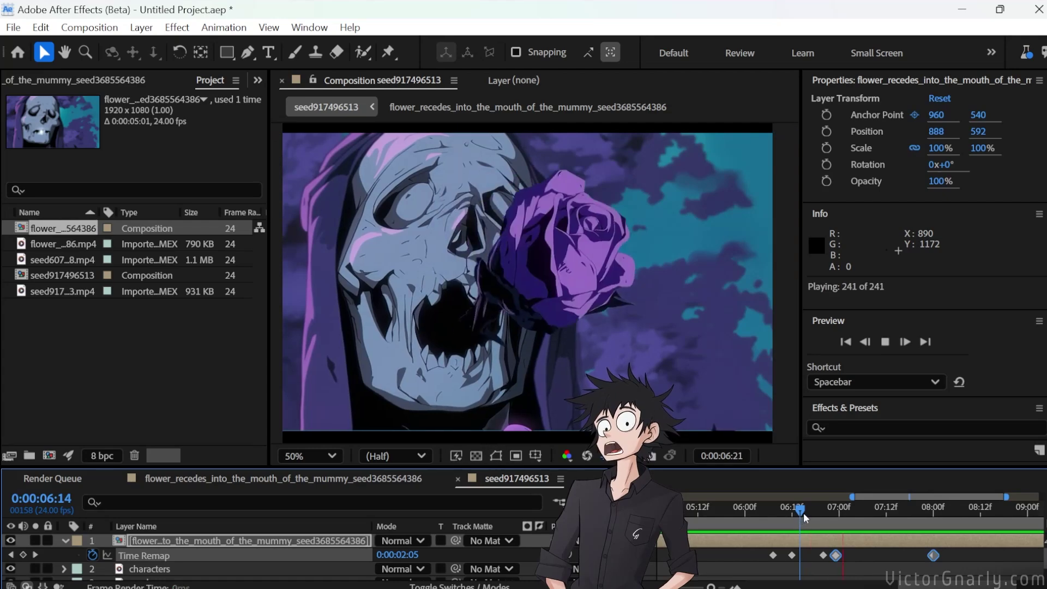
pyautogui.moveTo(813, 518); pyautogui.dragTo(741, 515)
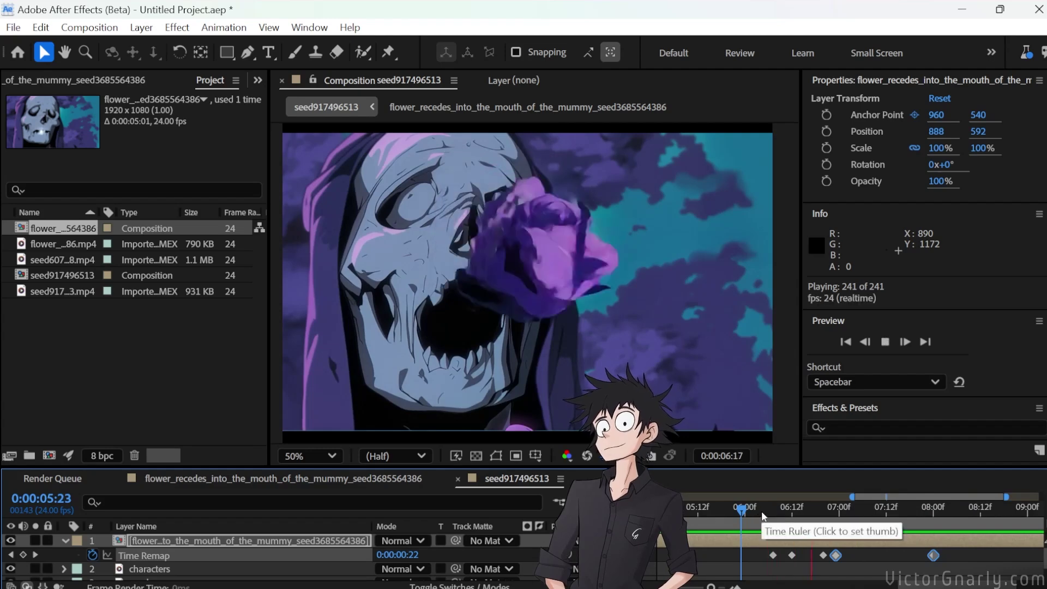
pyautogui.moveTo(765, 509); pyautogui.dragTo(873, 512)
pyautogui.click(694, 509)
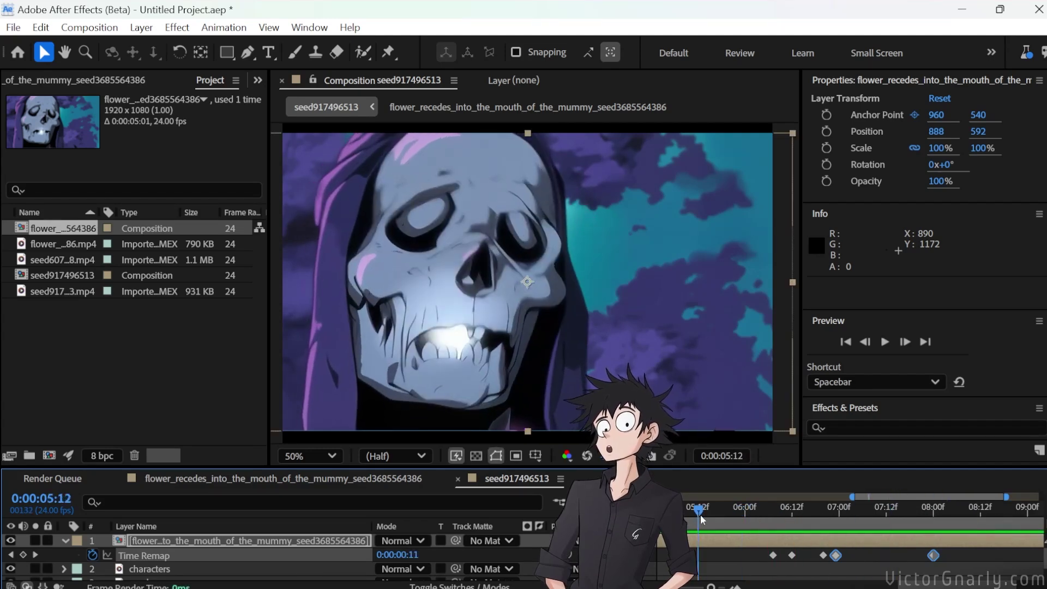
pyautogui.press('space')
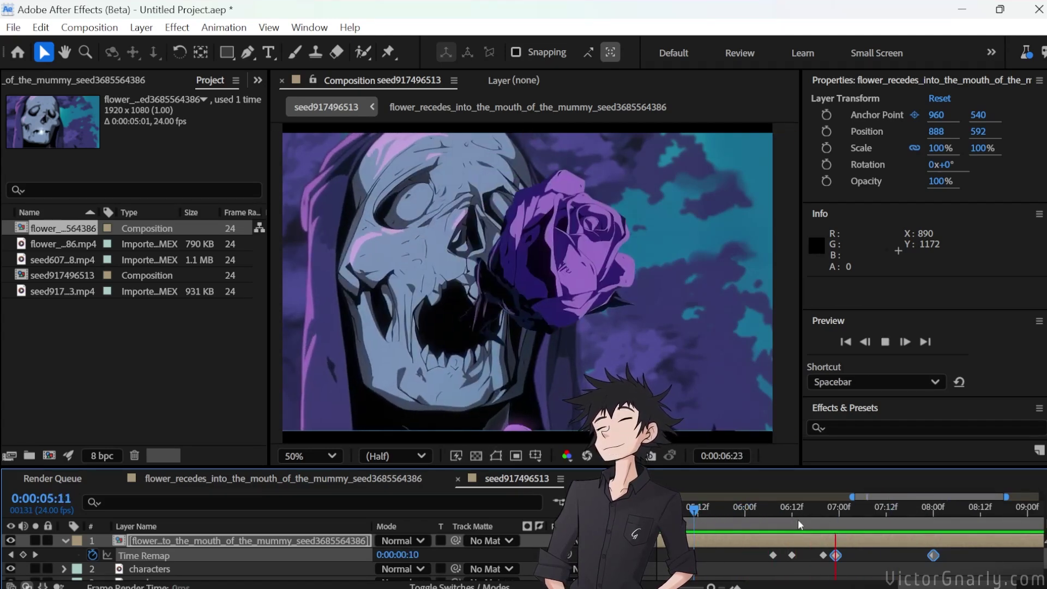
pyautogui.moveTo(827, 512); pyautogui.dragTo(777, 514)
pyautogui.press('space')
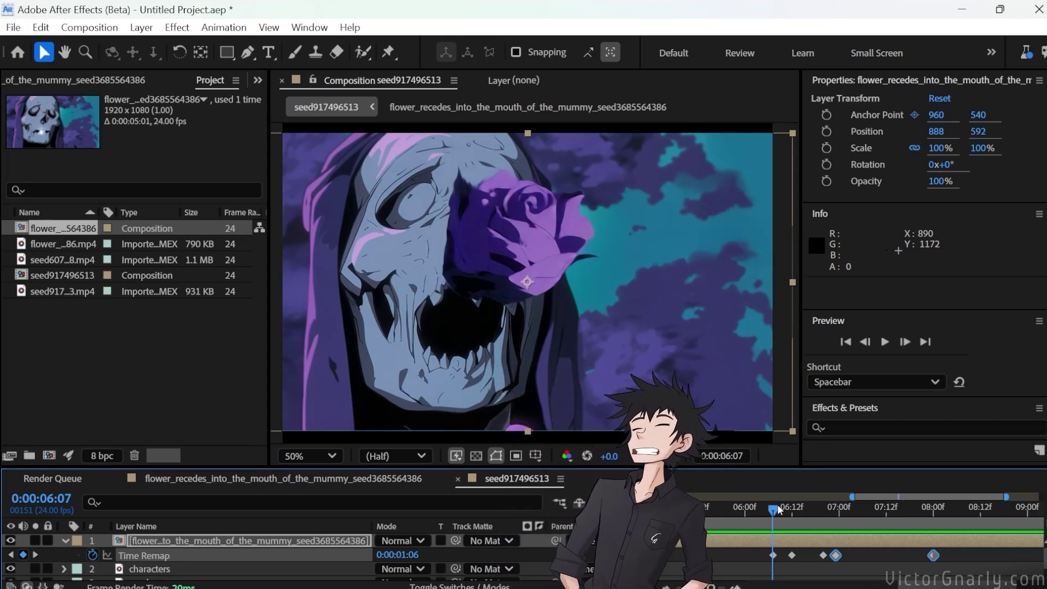
# Add a Time Remap keyframe to the flower layer at 0:00:06:01, where the rose starts forming.
pyautogui.moveTo(778, 509)
pyautogui.mouseDown()
pyautogui.moveTo(835, 512)
pyautogui.moveTo(744, 518)
pyautogui.moveTo(784, 512)
pyautogui.moveTo(748, 515)
pyautogui.moveTo(758, 514)
pyautogui.mouseUp()
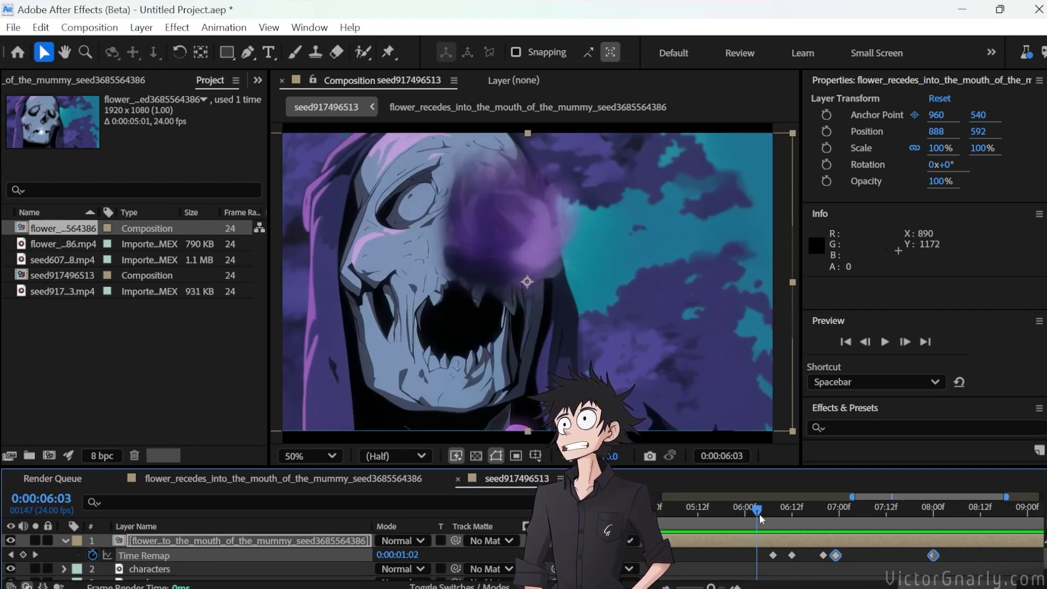
pyautogui.click(770, 561)
pyautogui.moveTo(759, 511); pyautogui.dragTo(751, 522)
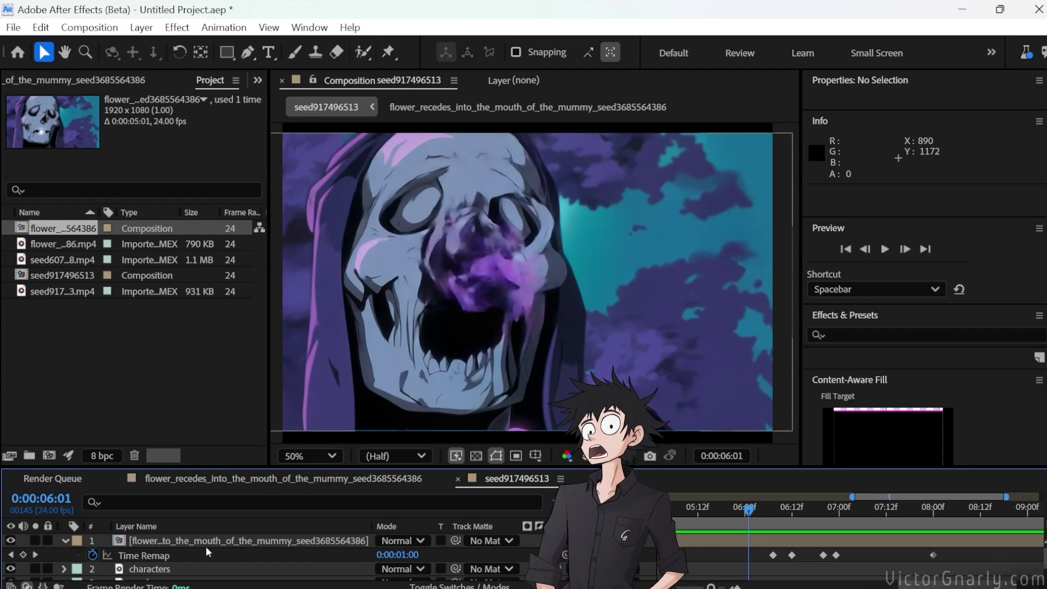
pyautogui.rightClick(137, 555)
pyautogui.click(185, 359)
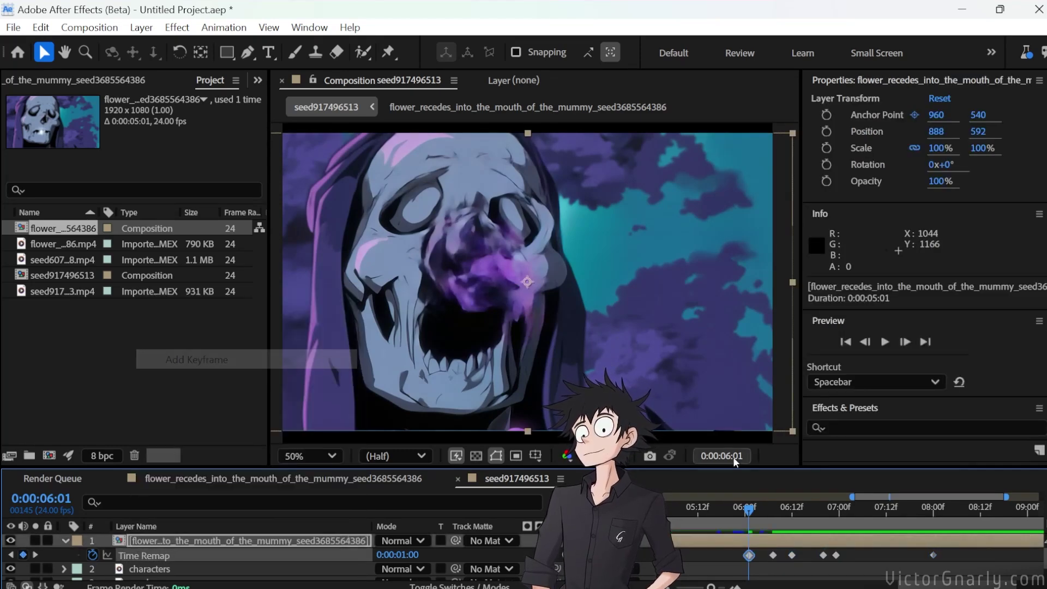
# Add a Time Remap keyframe at 0:00:06:06, shift it and all following keyframes to start at 0:00:06:02, and play back the shot.
pyautogui.moveTo(749, 509); pyautogui.dragTo(768, 510)
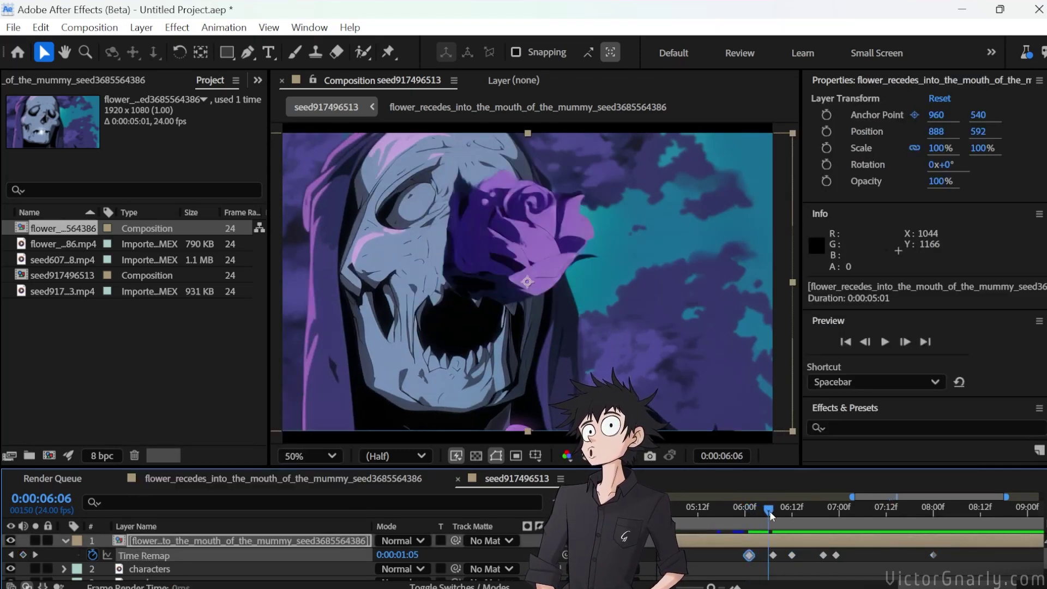
pyautogui.rightClick(185, 556)
pyautogui.click(229, 365)
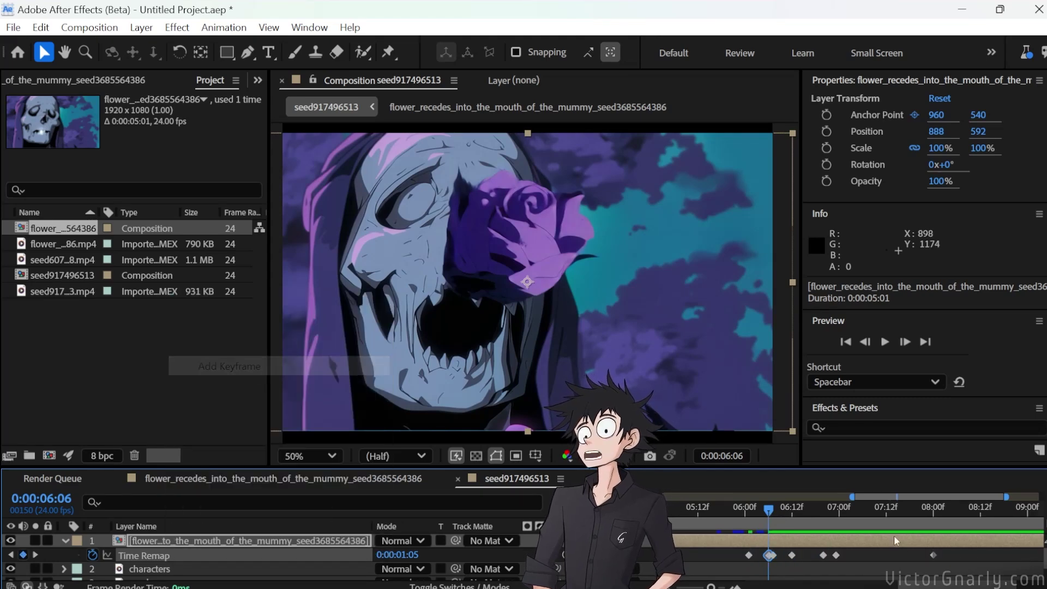
pyautogui.moveTo(957, 552); pyautogui.dragTo(755, 555)
pyautogui.moveTo(769, 510); pyautogui.dragTo(802, 511)
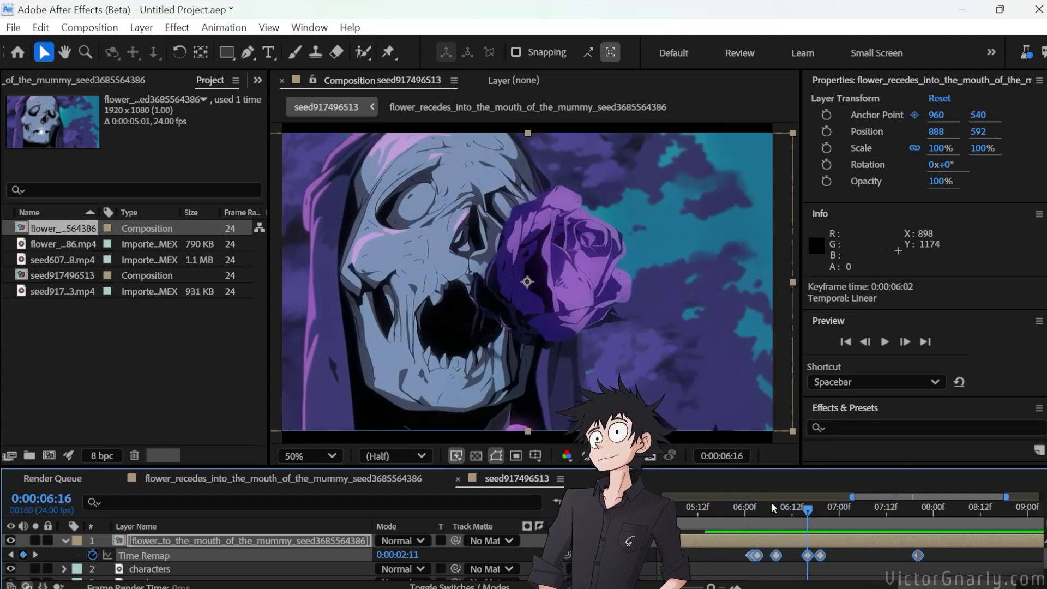
pyautogui.press('space')
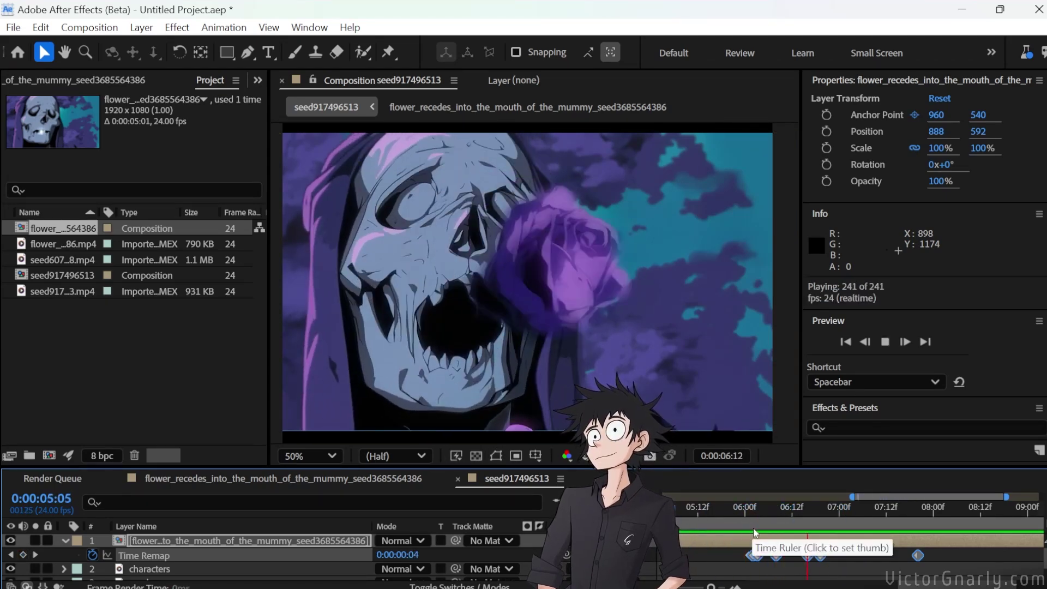
pyautogui.press('space')
pyautogui.press('space')
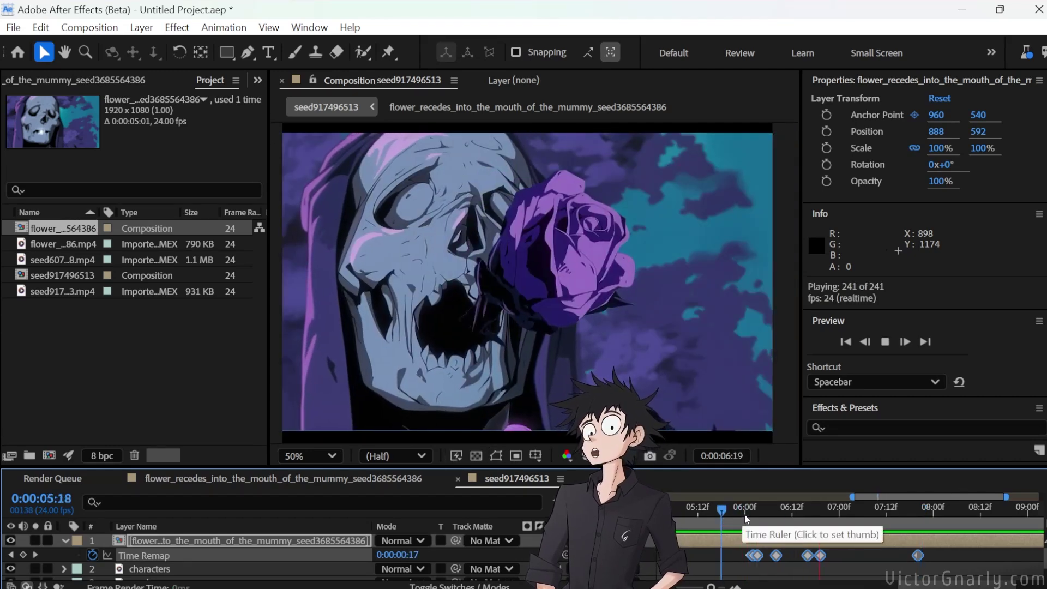
# Duplicate the time-remapped flower layer.
pyautogui.click(805, 512)
pyautogui.moveTo(808, 513); pyautogui.dragTo(836, 518)
pyautogui.click(838, 544)
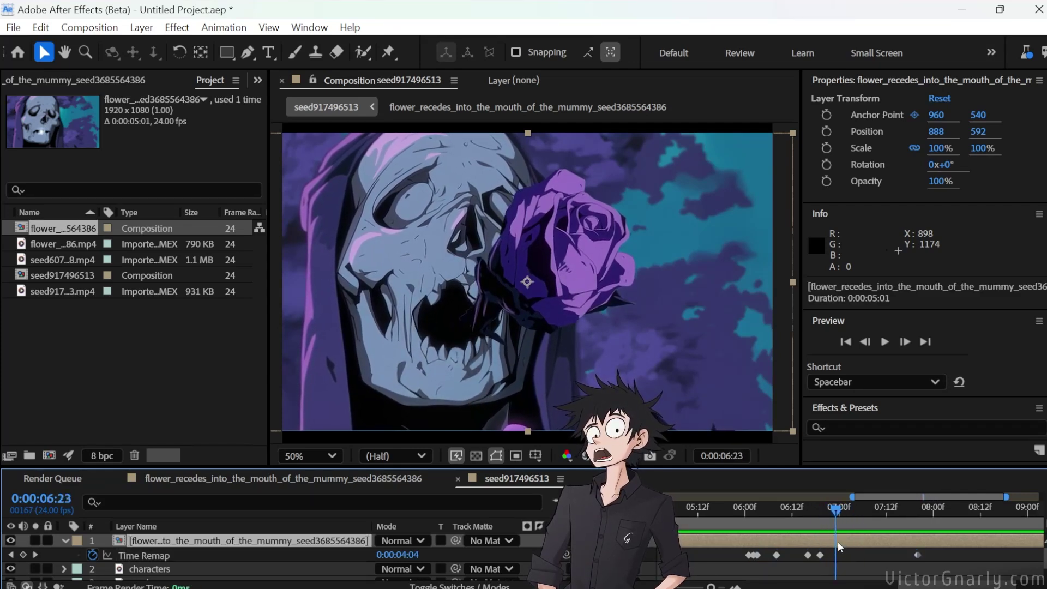
pyautogui.hotkey('ctrl', 'd')
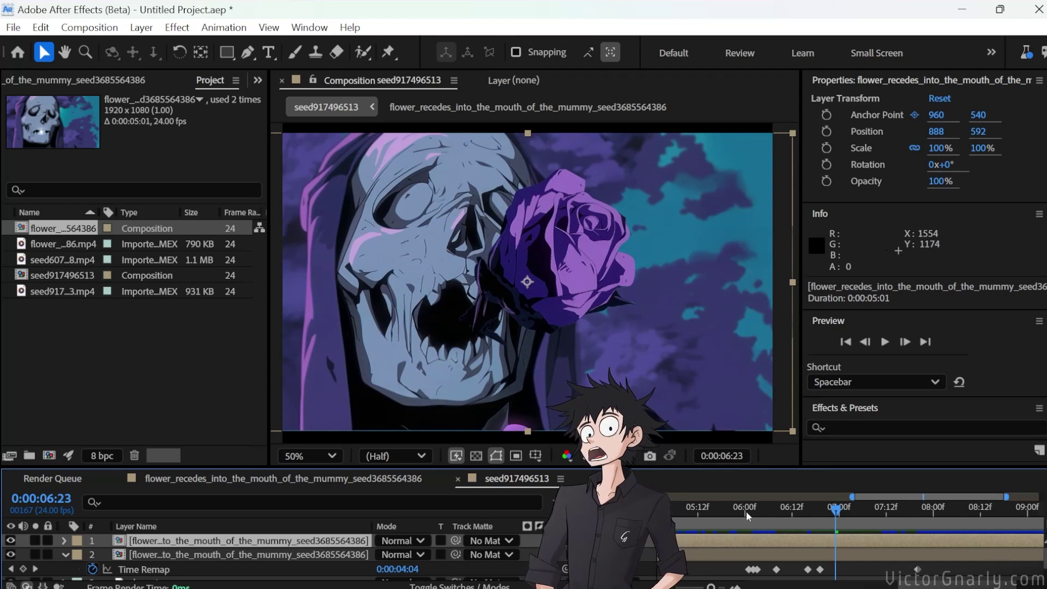
# At 0:00:06:19, draw a Pen tool mask around the skull's open mouth and jaw on the duplicated flower layer.
pyautogui.click(813, 515)
pyautogui.moveTo(813, 510)
pyautogui.mouseDown()
pyautogui.moveTo(849, 509)
pyautogui.moveTo(796, 518)
pyautogui.moveTo(822, 522)
pyautogui.mouseUp()
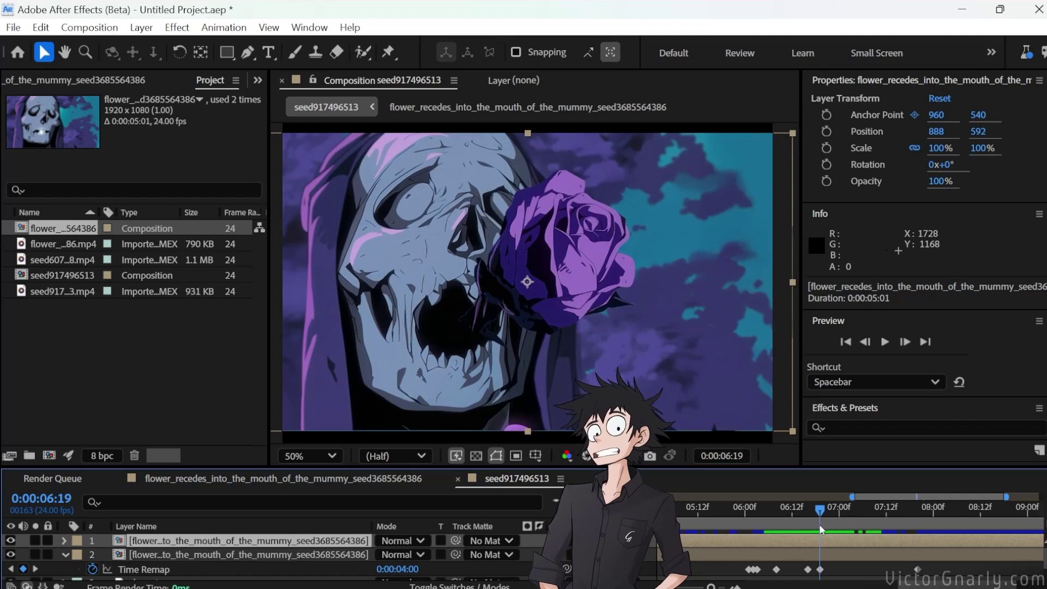
pyautogui.click(247, 52)
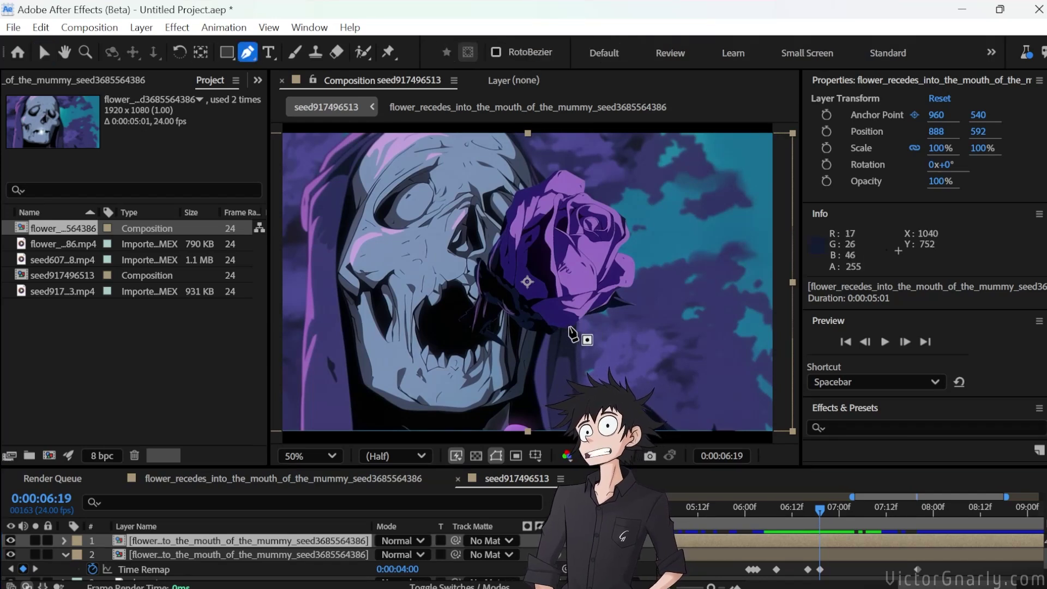
pyautogui.click(569, 326)
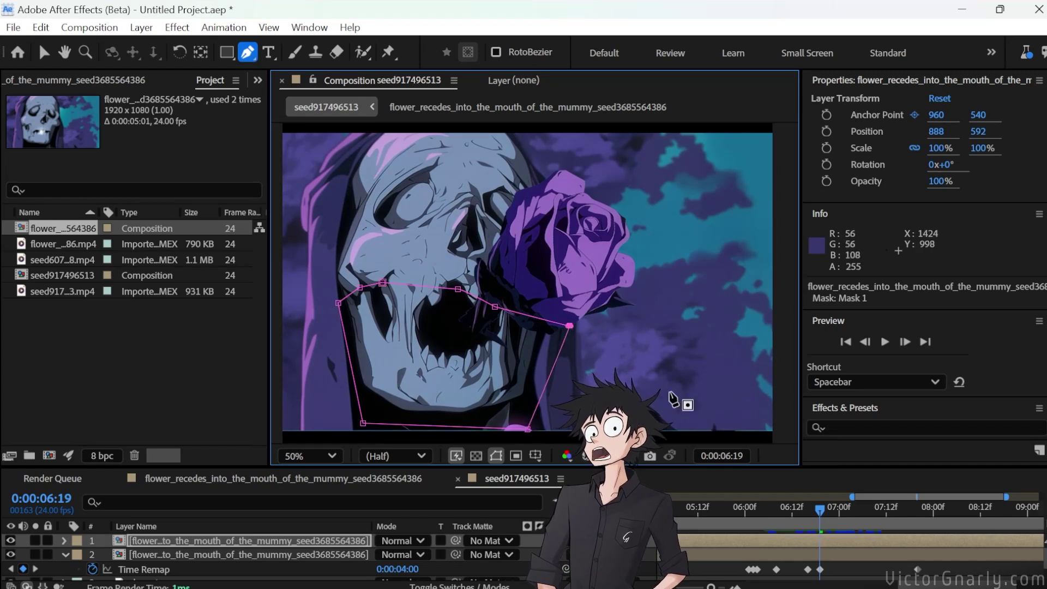
# Widen the jaw mask by moving its side and bottom vertices outward past the jaw and below the image edge.
pyautogui.moveTo(527, 429); pyautogui.dragTo(579, 437)
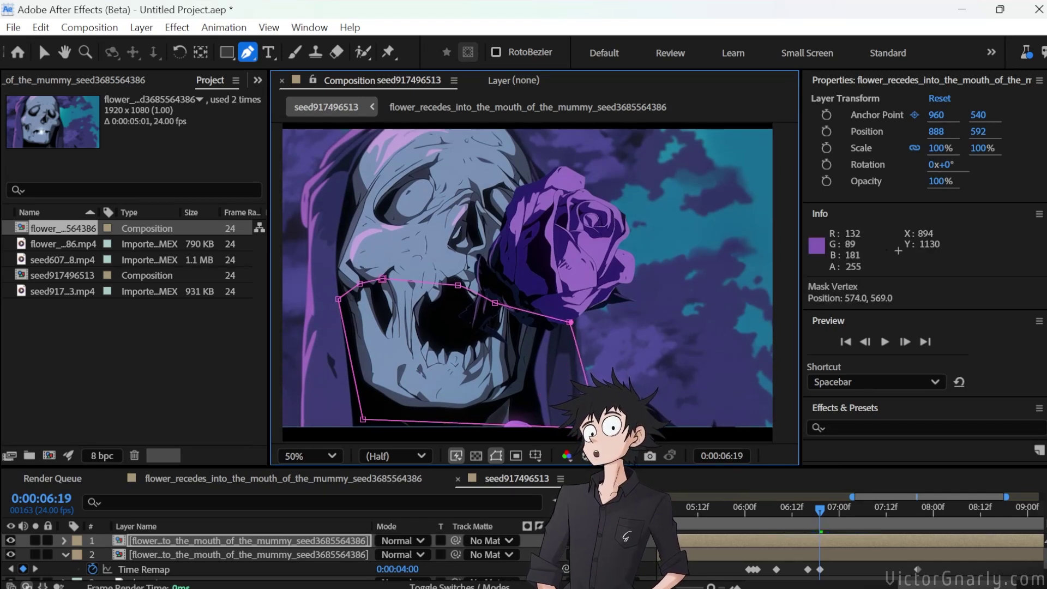
pyautogui.moveTo(569, 322); pyautogui.dragTo(594, 322)
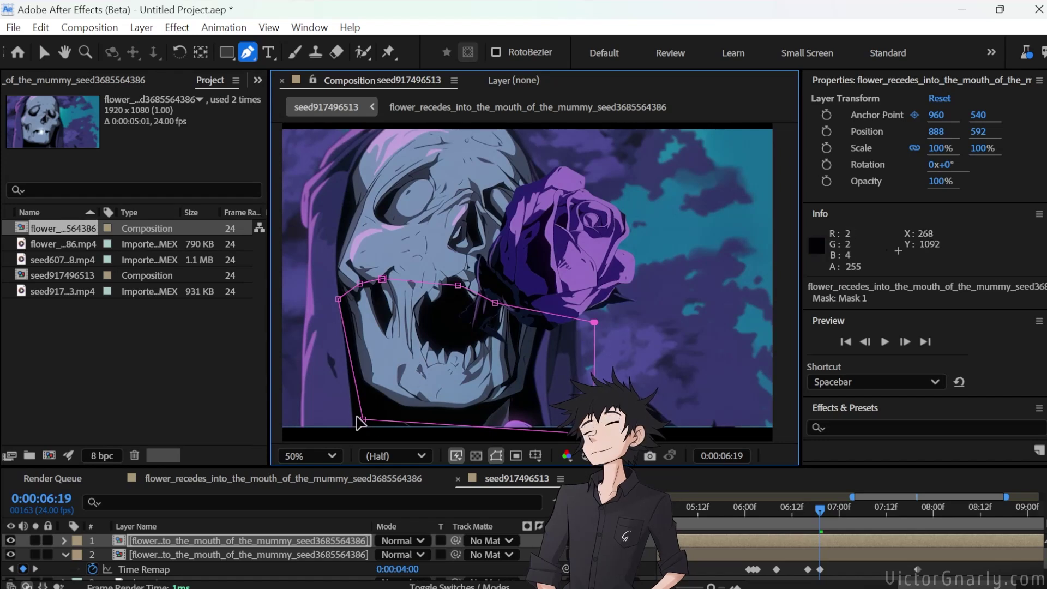
pyautogui.moveTo(358, 417); pyautogui.dragTo(313, 424)
pyautogui.moveTo(338, 299); pyautogui.dragTo(302, 300)
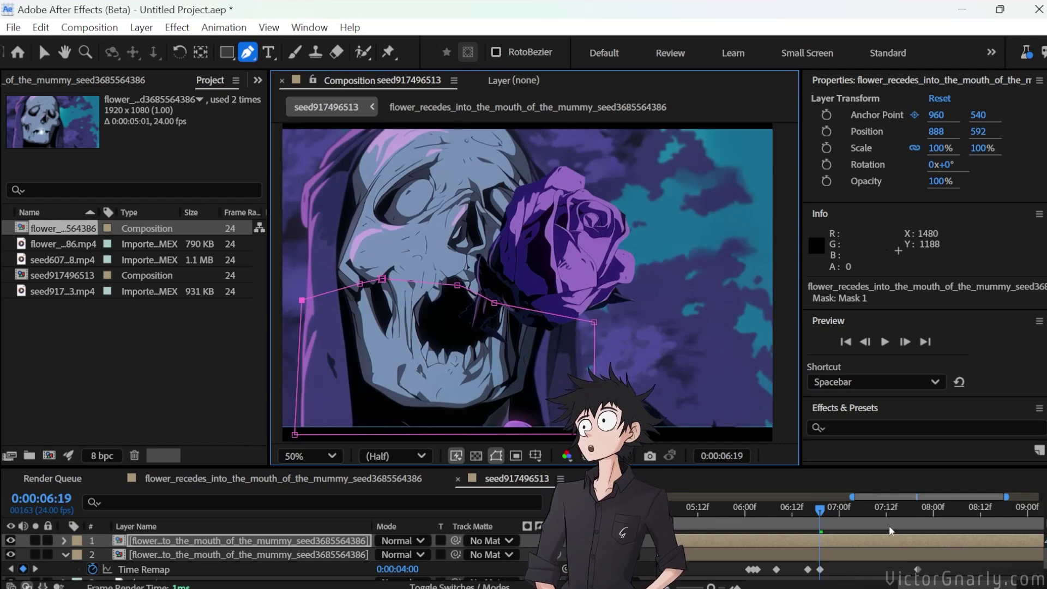
# Move the masked duplicate layer 19 frames earlier and pull the mask vertex beside the jaw down and inward, away from the rose.
pyautogui.moveTo(828, 513); pyautogui.dragTo(757, 525)
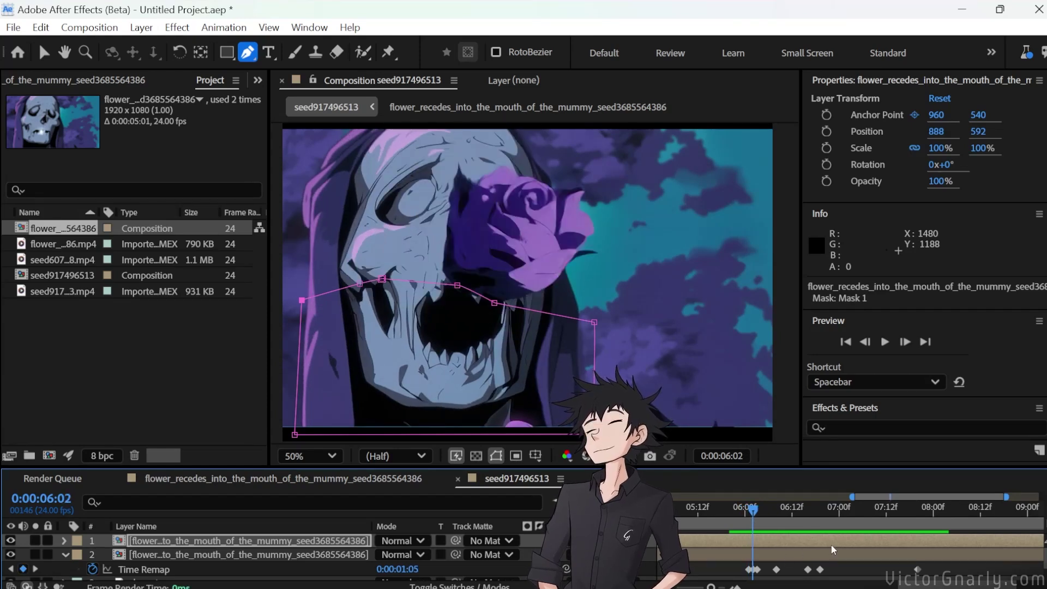
pyautogui.moveTo(832, 549); pyautogui.dragTo(761, 545)
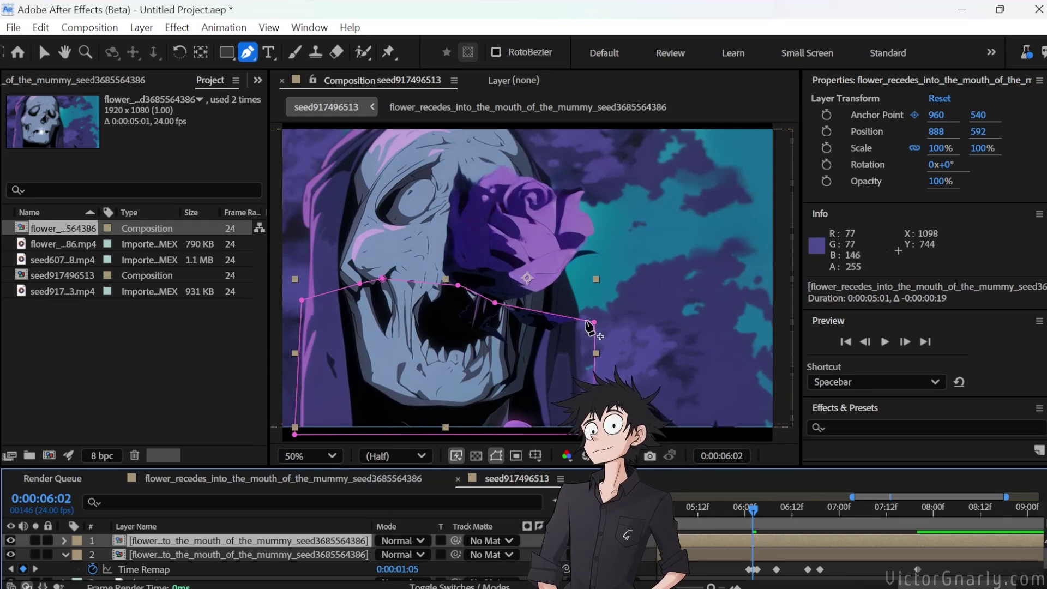
pyautogui.click(594, 322)
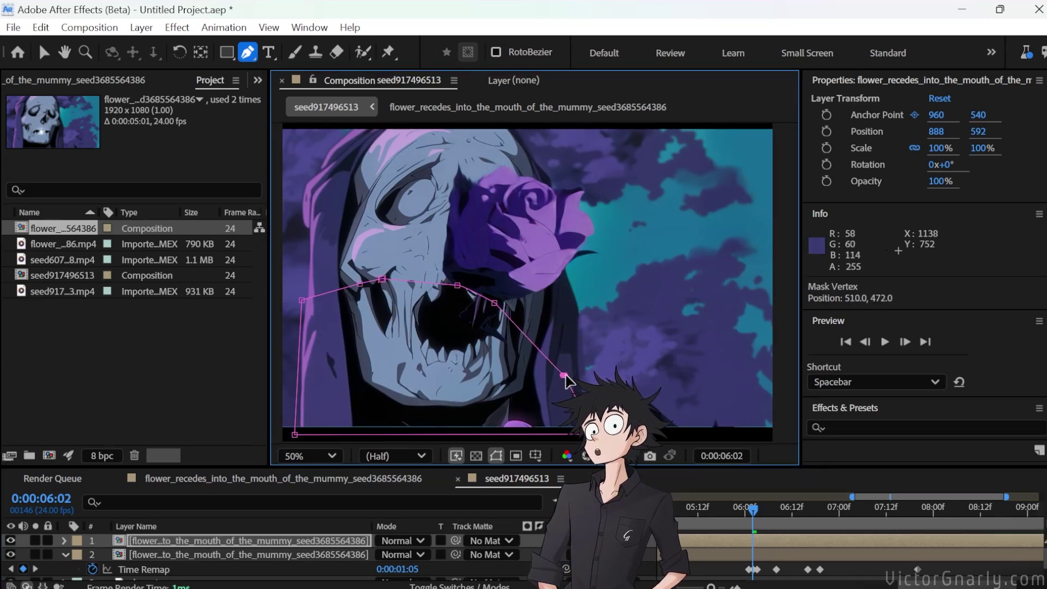
pyautogui.moveTo(755, 510)
pyautogui.mouseDown()
pyautogui.moveTo(817, 511)
pyautogui.moveTo(753, 512)
pyautogui.moveTo(783, 514)
pyautogui.moveTo(764, 518)
pyautogui.mouseUp()
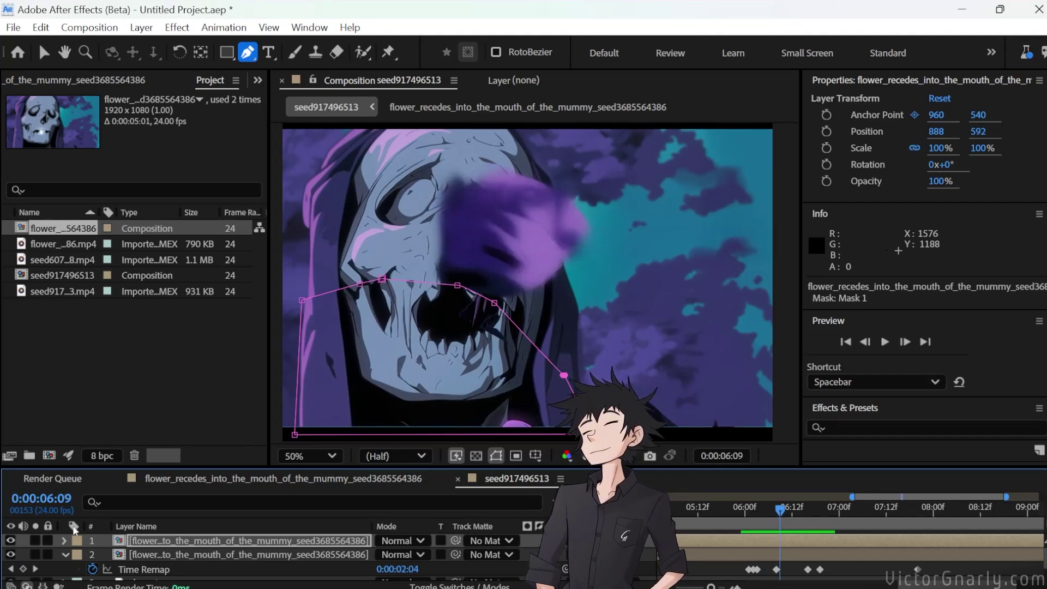
# Shift the masked duplicate layer's Time Remap keyframes, except the final one, later so the last of them sits at 0:00:06:19.
pyautogui.click(65, 541)
pyautogui.moveTo(378, 467); pyautogui.dragTo(379, 372)
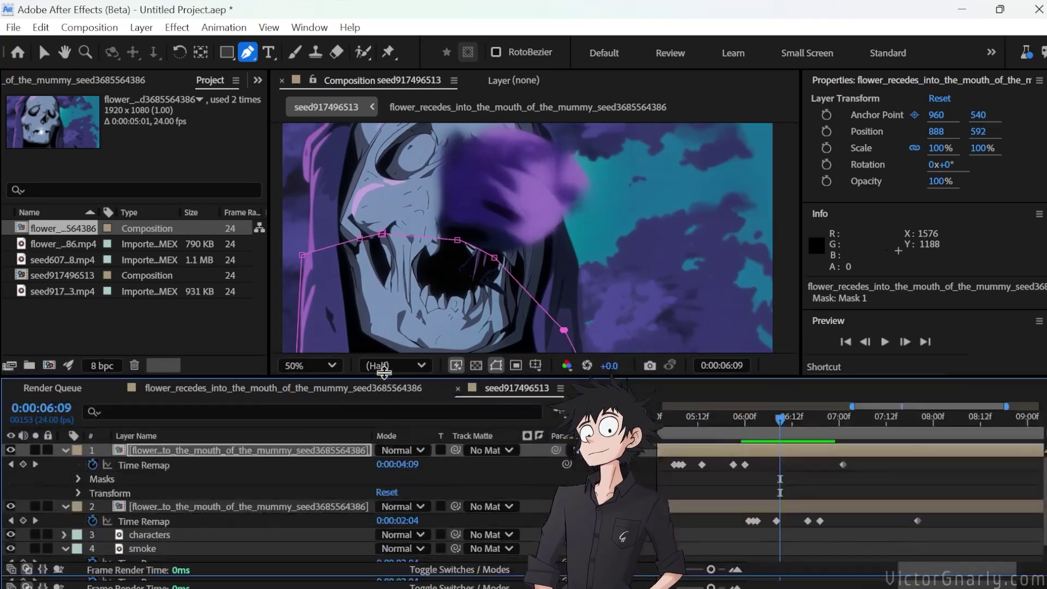
pyautogui.moveTo(787, 418); pyautogui.dragTo(850, 428)
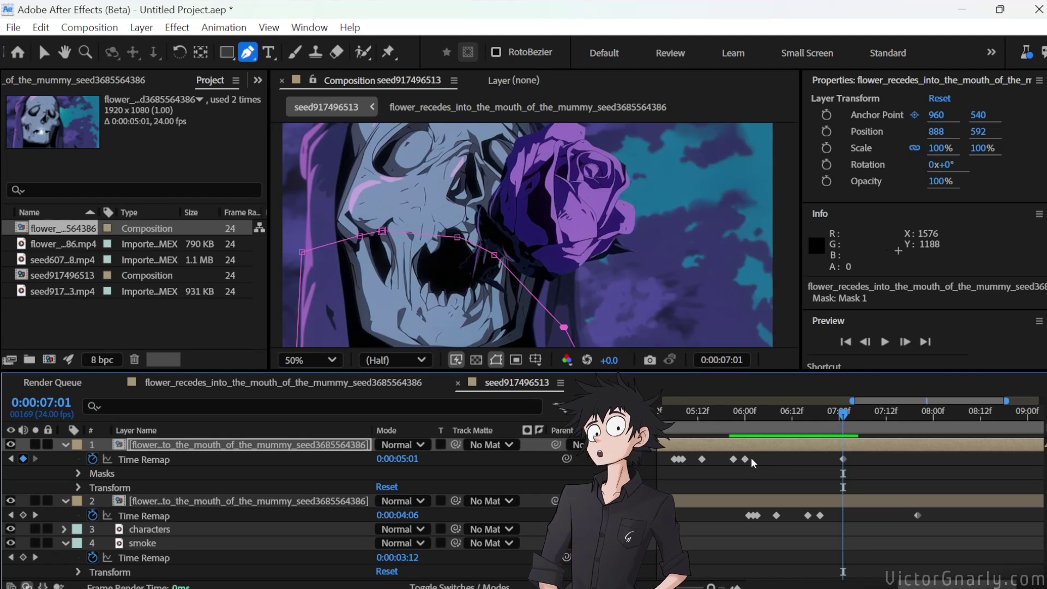
pyautogui.moveTo(840, 425); pyautogui.dragTo(800, 481)
pyautogui.moveTo(786, 583); pyautogui.dragTo(950, 581)
pyautogui.moveTo(783, 463); pyautogui.dragTo(823, 468)
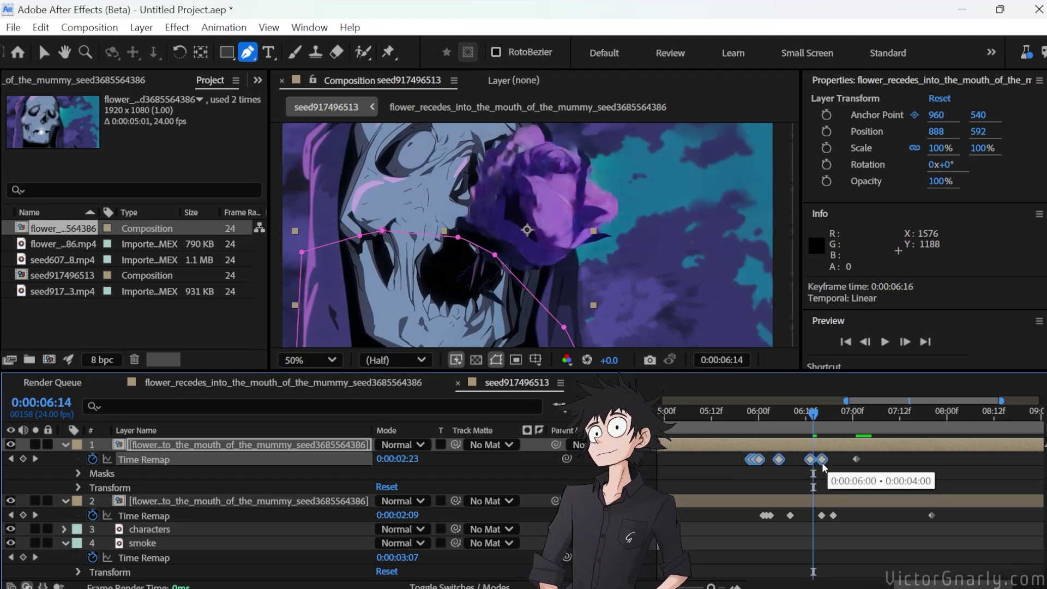
pyautogui.moveTo(813, 419); pyautogui.dragTo(831, 467)
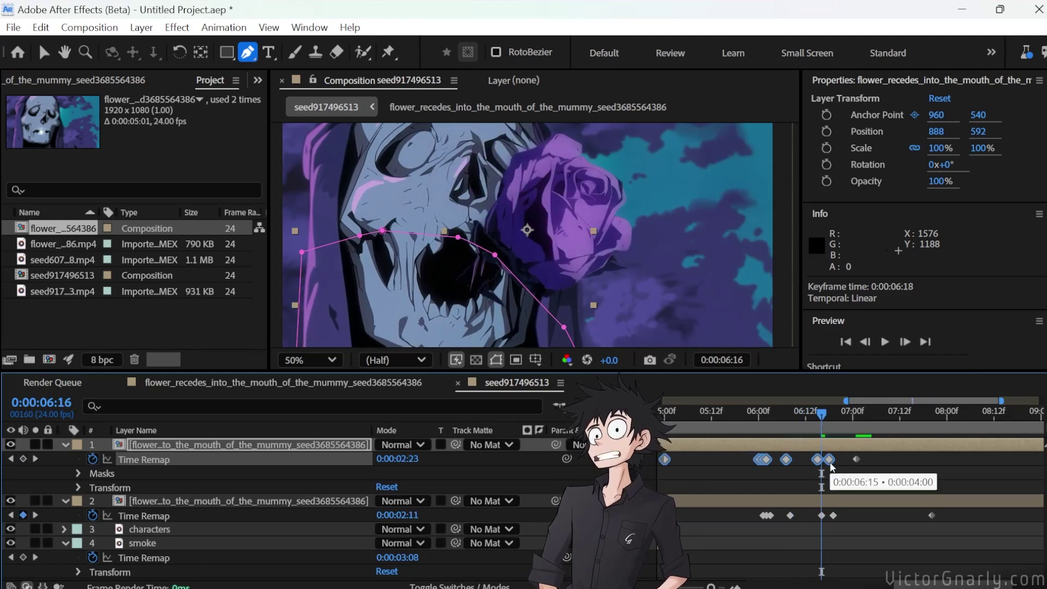
pyautogui.moveTo(822, 417); pyautogui.dragTo(835, 463)
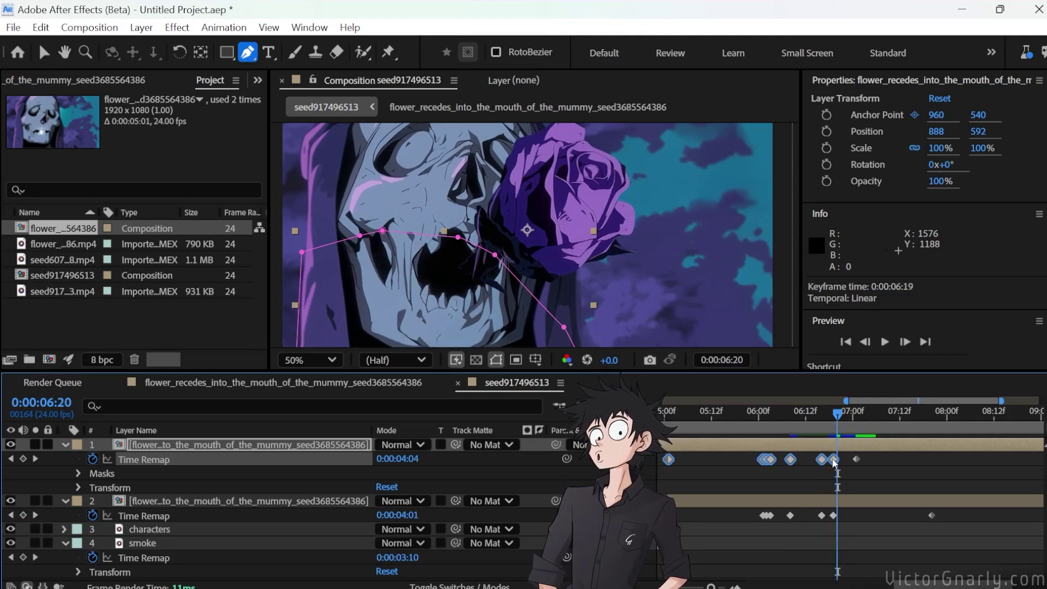
# Move the masked duplicate layer's final Time Remap keyframe to 0:00:07:03 and check the rose's motion around it.
pyautogui.moveTo(837, 418)
pyautogui.mouseDown()
pyautogui.moveTo(813, 420)
pyautogui.moveTo(852, 426)
pyautogui.moveTo(805, 428)
pyautogui.moveTo(874, 432)
pyautogui.moveTo(809, 433)
pyautogui.moveTo(849, 434)
pyautogui.mouseUp()
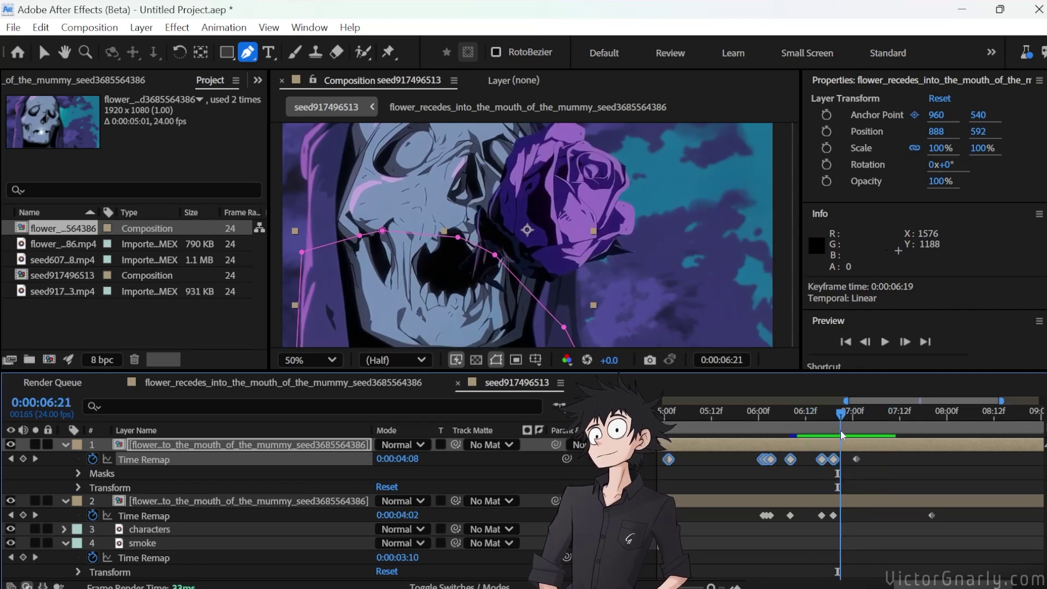
pyautogui.click(858, 493)
pyautogui.moveTo(857, 460); pyautogui.dragTo(866, 461)
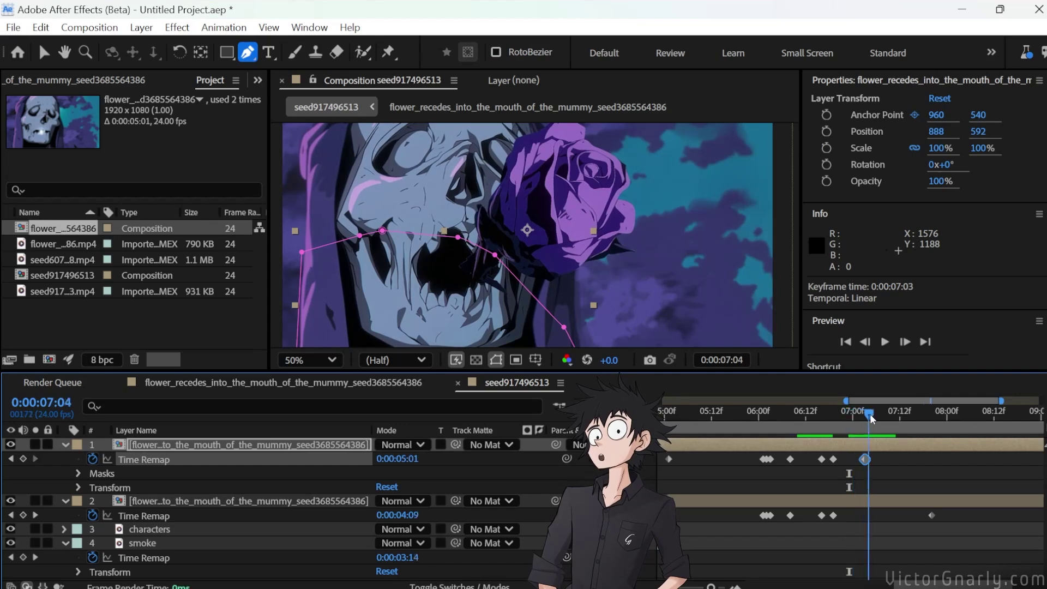
pyautogui.moveTo(870, 418); pyautogui.dragTo(840, 439)
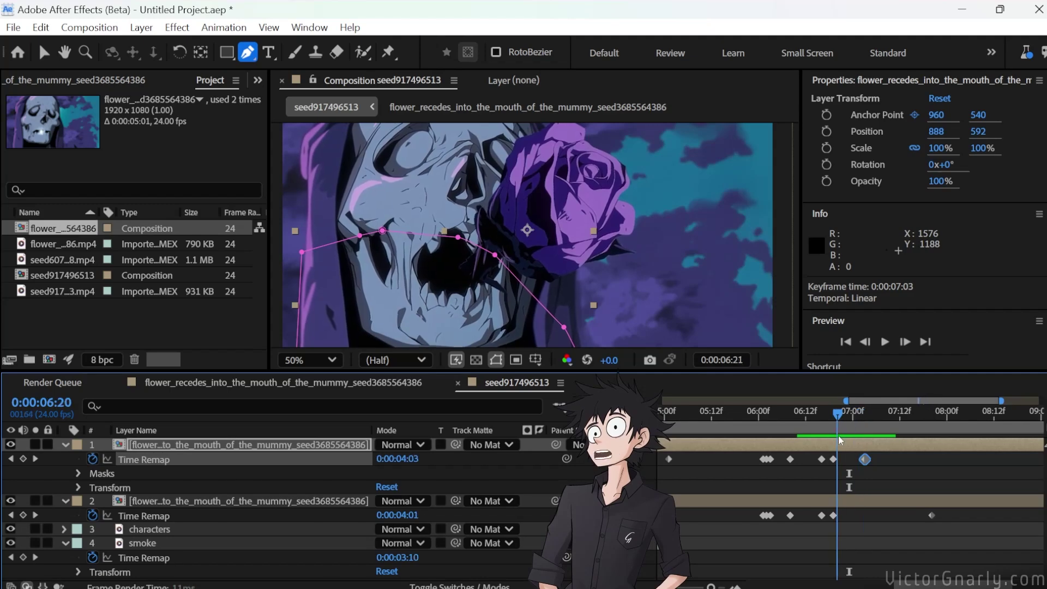
pyautogui.click(265, 472)
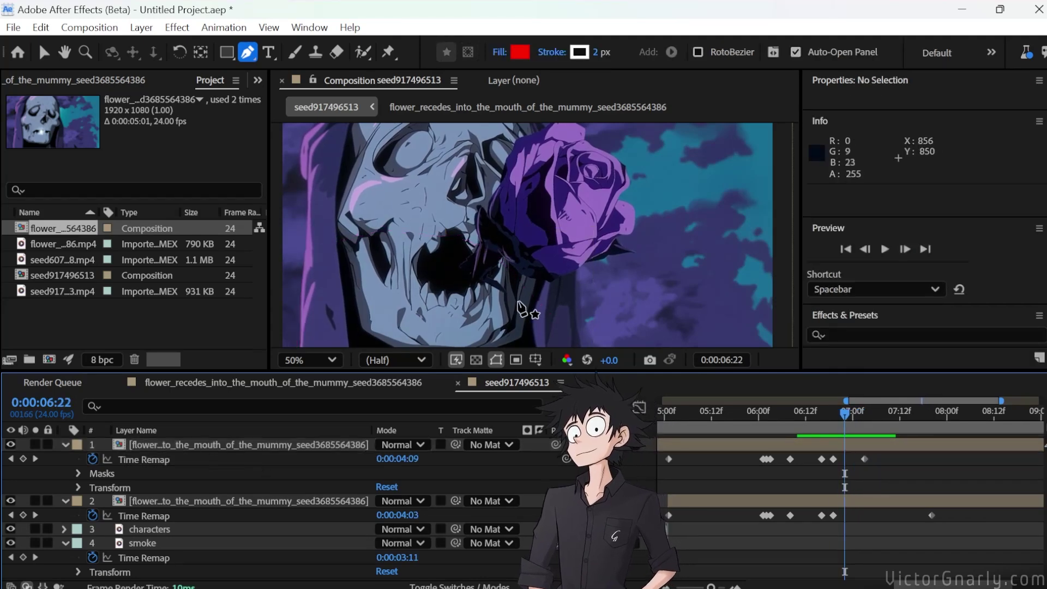
# Set the Mask Feather of Mask 1 on the masked duplicate layer to 9 pixels.
pyautogui.scroll(2, 521, 309)
pyautogui.scroll(-4, 700, 322)
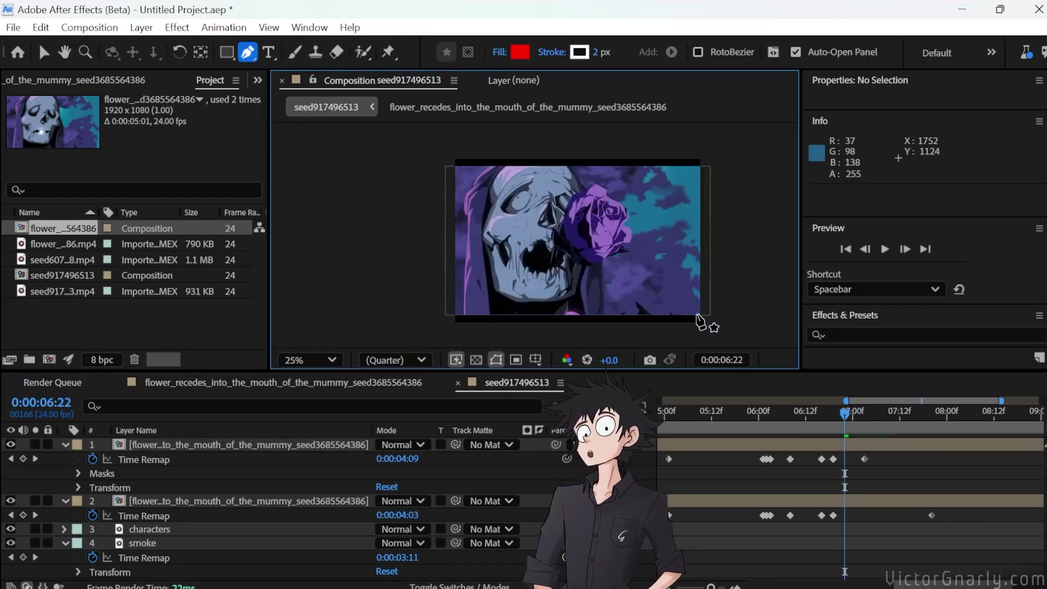
pyautogui.press('.')
pyautogui.moveTo(844, 415)
pyautogui.mouseDown()
pyautogui.moveTo(711, 413)
pyautogui.moveTo(856, 412)
pyautogui.mouseUp()
pyautogui.moveTo(834, 413)
pyautogui.mouseDown()
pyautogui.moveTo(855, 414)
pyautogui.moveTo(834, 415)
pyautogui.mouseUp()
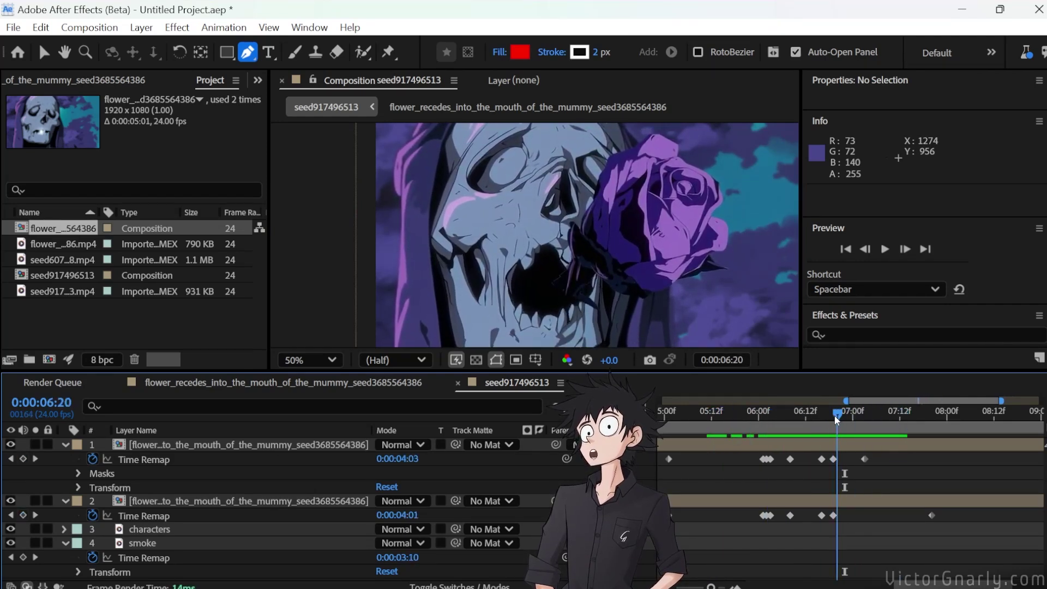
pyautogui.click(154, 462)
pyautogui.click(99, 473)
pyautogui.click(78, 473)
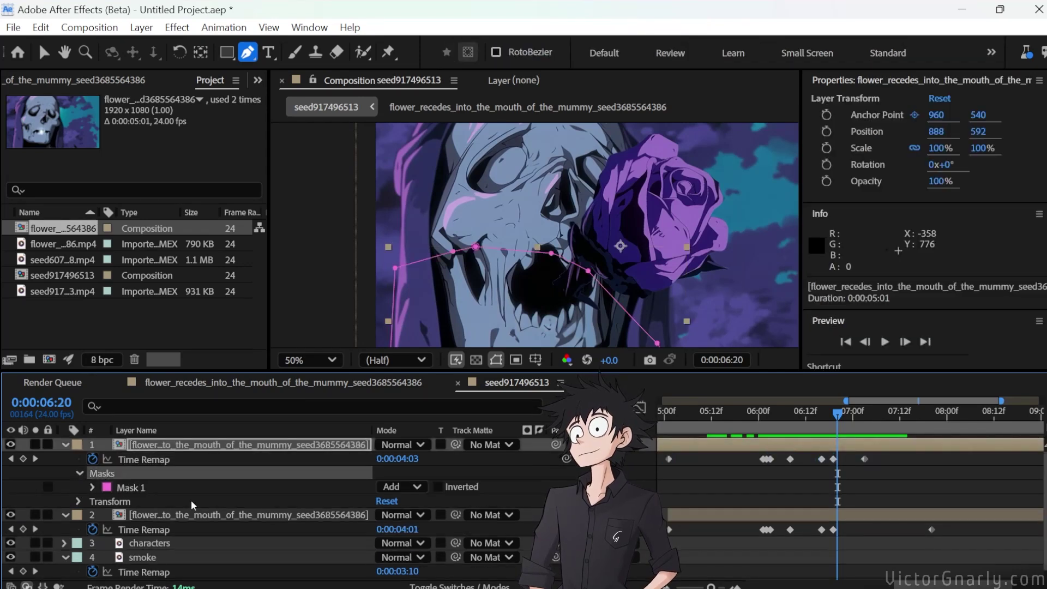
pyautogui.click(92, 488)
pyautogui.moveTo(396, 514); pyautogui.dragTo(420, 513)
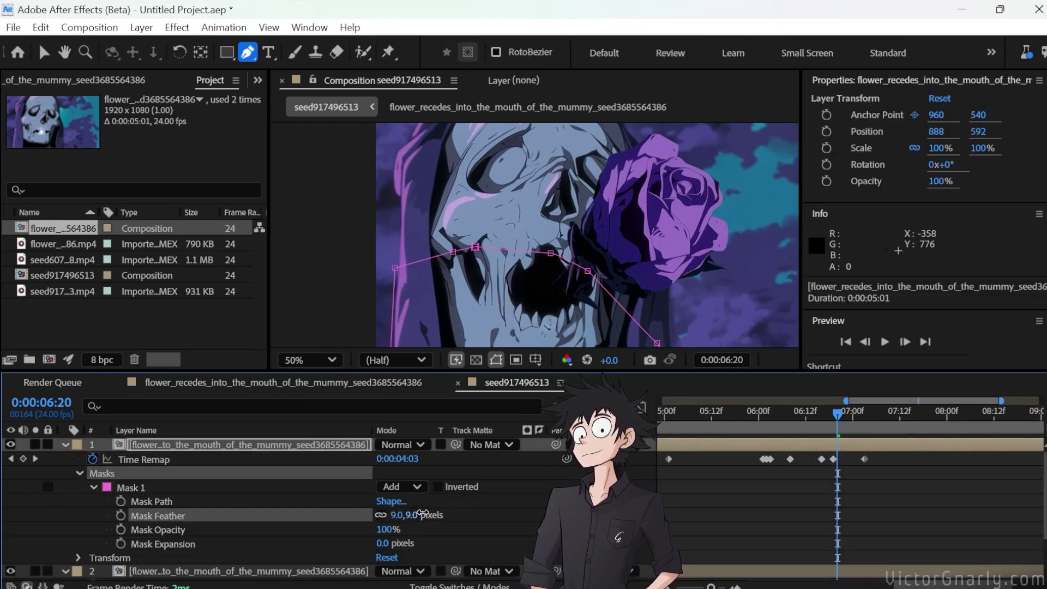
pyautogui.click(824, 517)
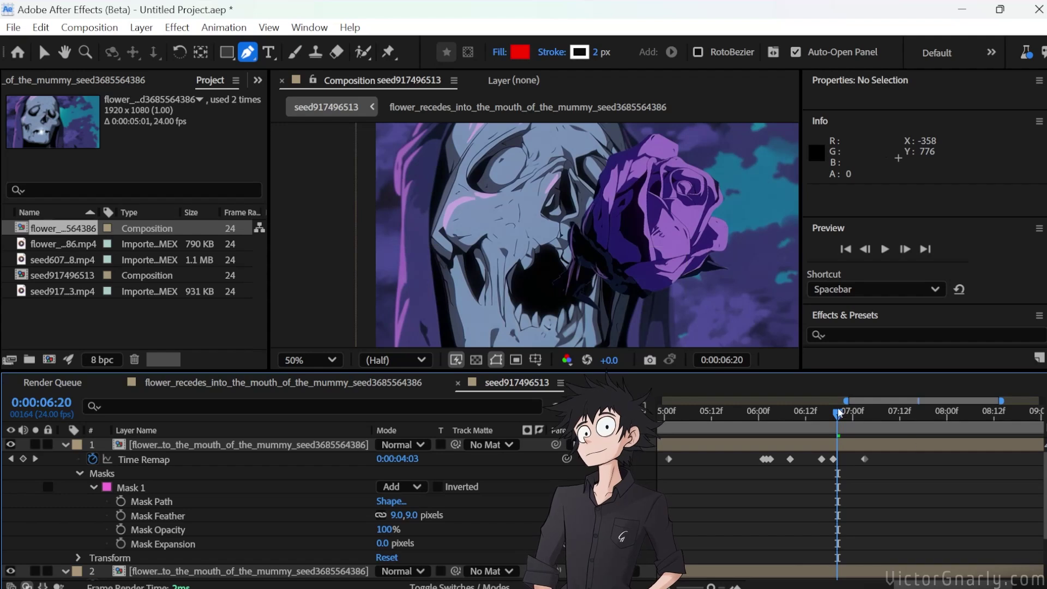
# Set the composition's work area from 0:00:05:01 to 0:00:07:15 and preview the shot.
pyautogui.moveTo(838, 413); pyautogui.dragTo(758, 413)
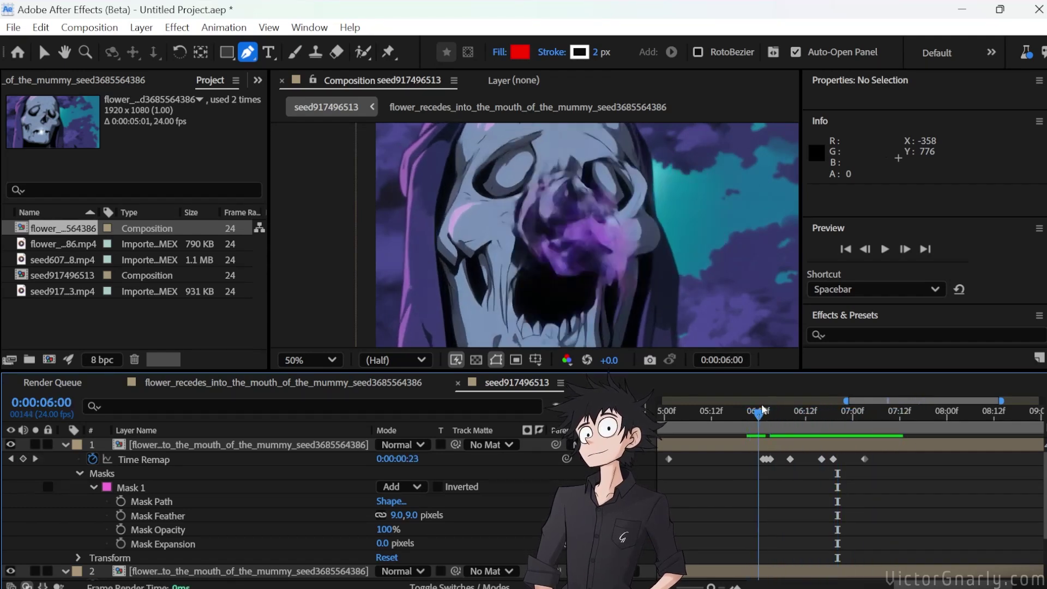
pyautogui.scroll(-2, 642, 299)
pyautogui.press('h')
pyautogui.press('space')
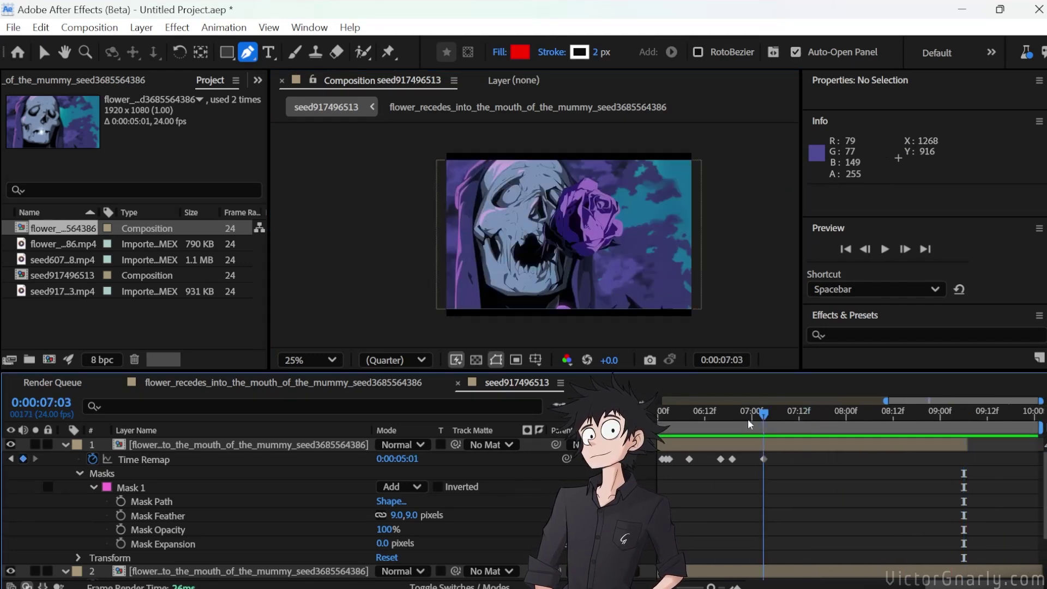
pyautogui.click(930, 429)
pyautogui.moveTo(929, 429); pyautogui.dragTo(726, 434)
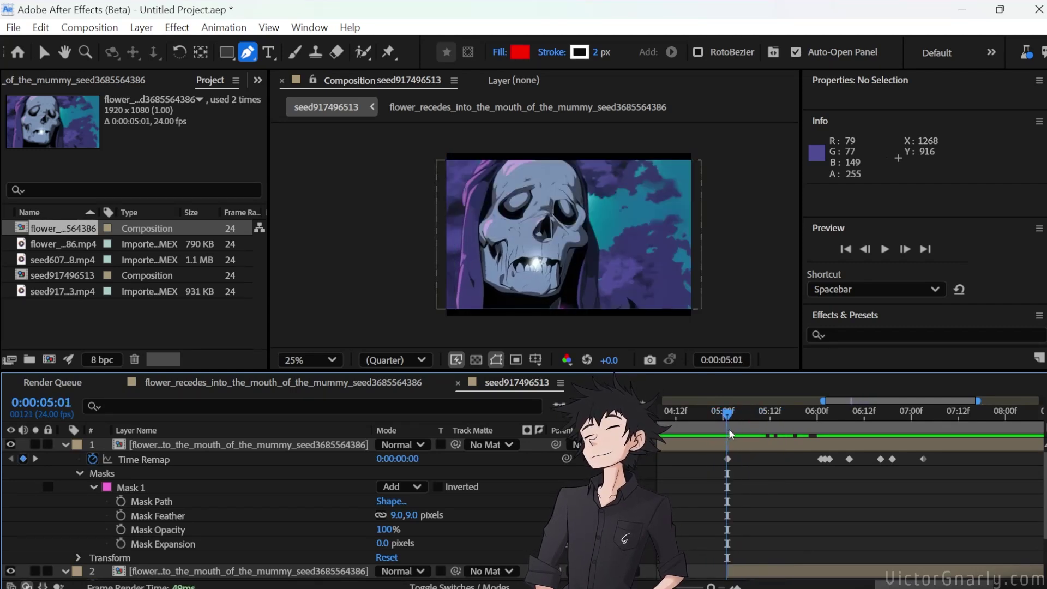
pyautogui.press('b')
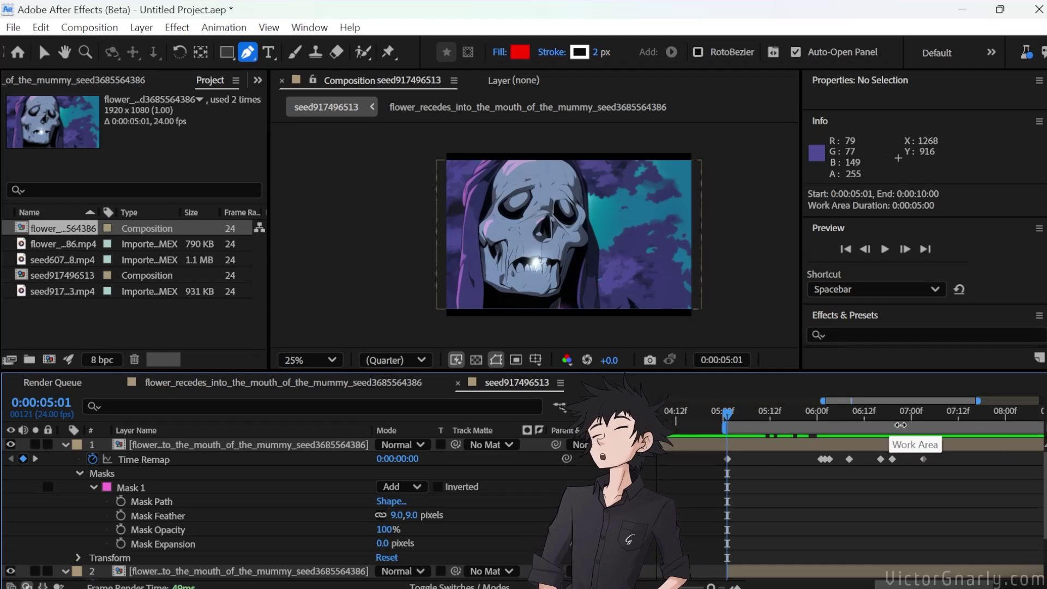
pyautogui.click(932, 415)
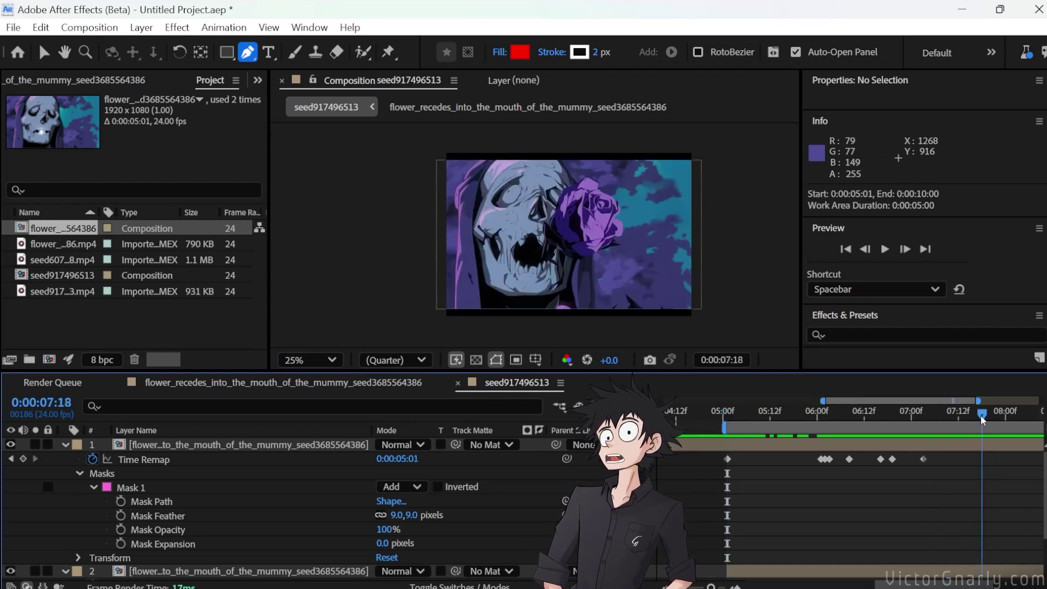
pyautogui.press('n')
pyautogui.press('space')
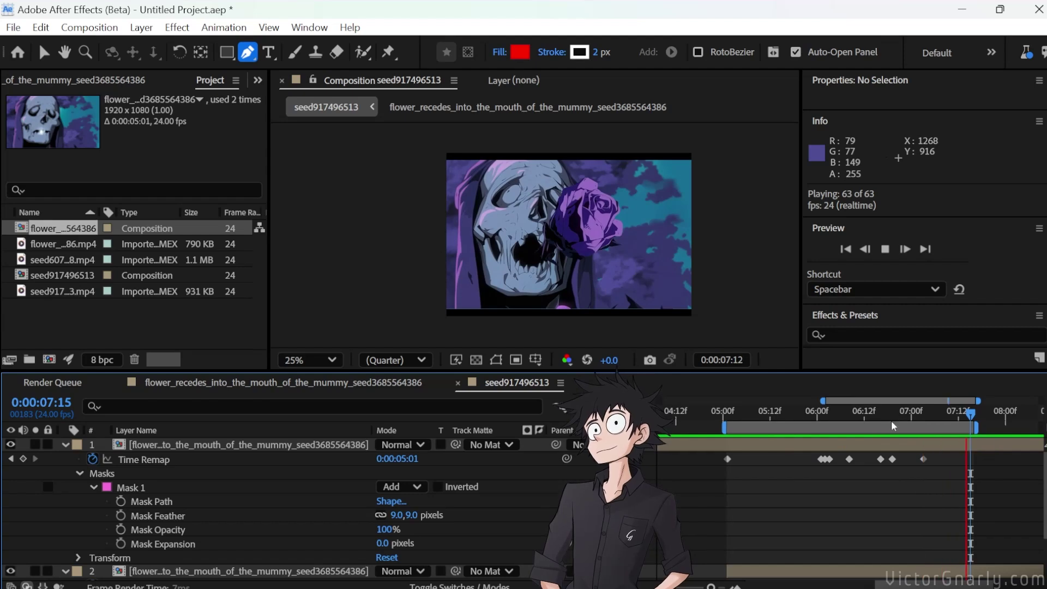
# Shift the masked duplicate's Time Remap keyframes between the first and final ones nine frames earlier, with the last at 0:00:06:10.
pyautogui.moveTo(892, 426); pyautogui.dragTo(827, 447)
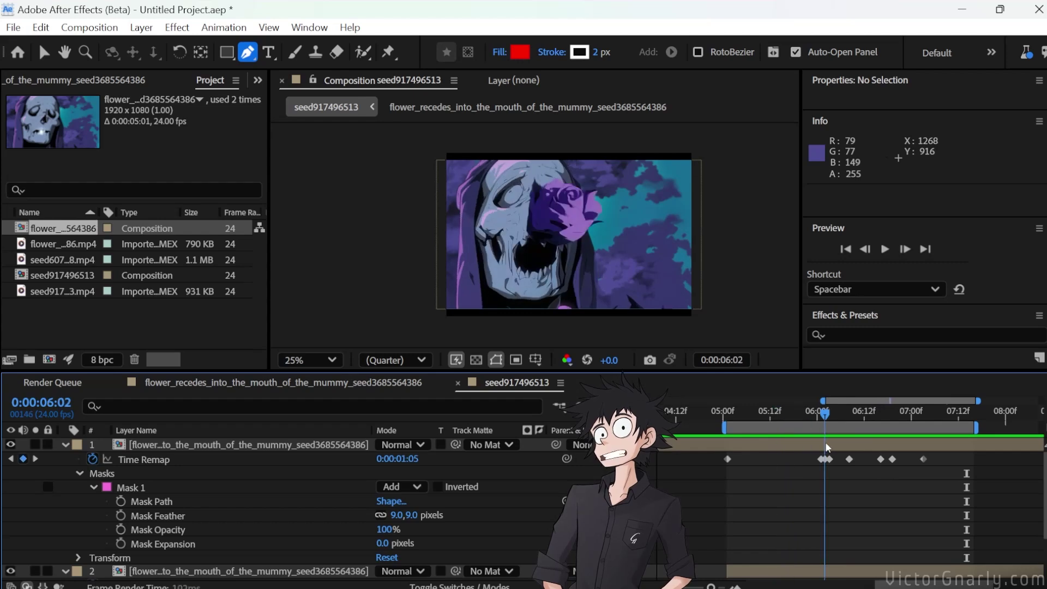
pyautogui.moveTo(892, 448); pyautogui.dragTo(828, 461)
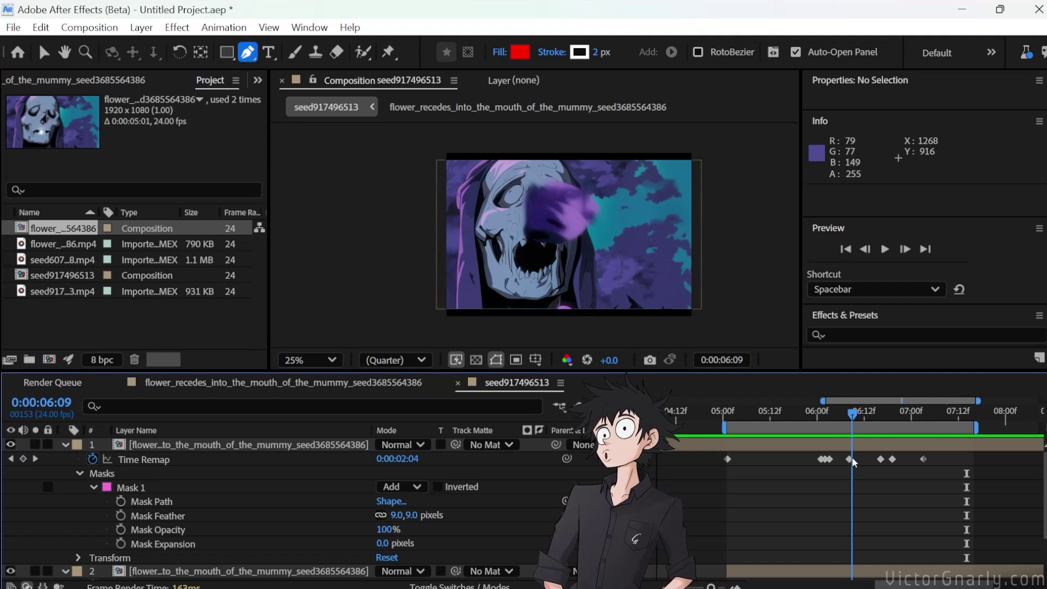
pyautogui.moveTo(894, 460); pyautogui.dragTo(857, 468)
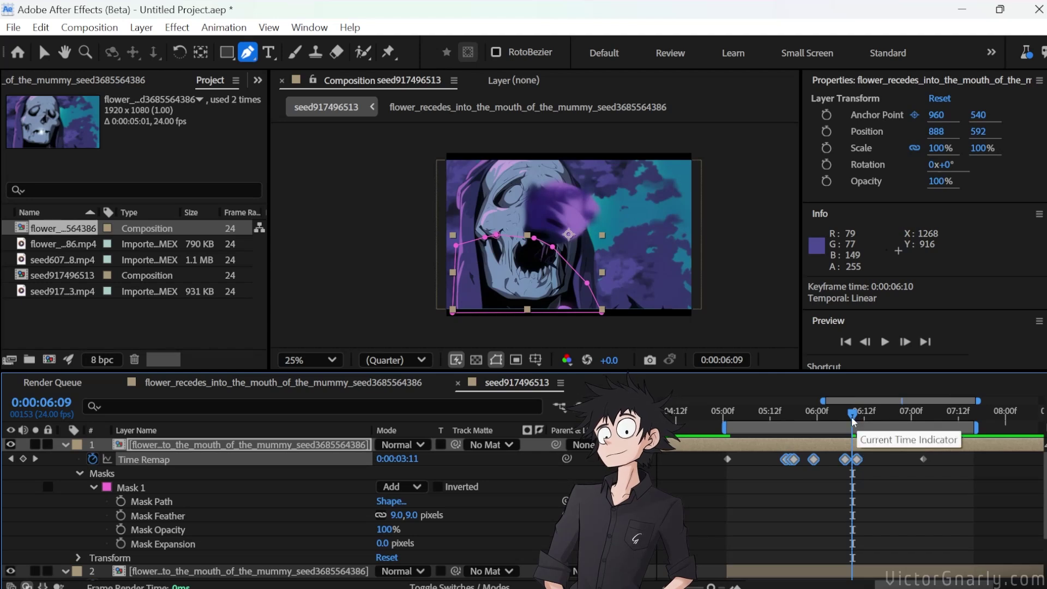
# Retime the masked duplicate's last two Time Remap keyframes, placing the final one at 0:00:07:00 and the one before it at 0:00:06:16.
pyautogui.moveTo(852, 414); pyautogui.dragTo(888, 459)
pyautogui.click(870, 457)
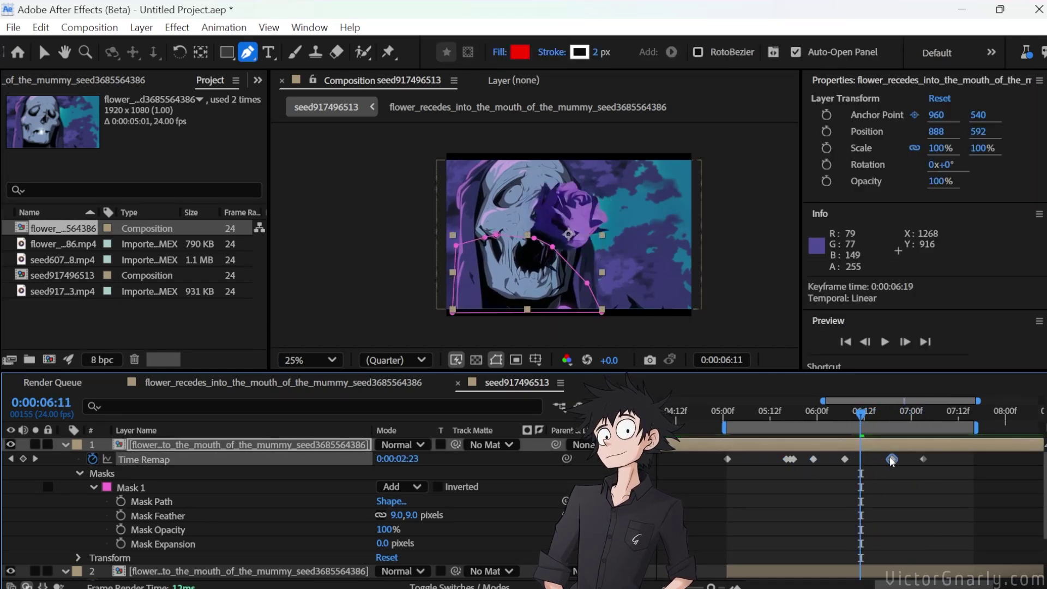
pyautogui.moveTo(886, 424); pyautogui.dragTo(854, 426)
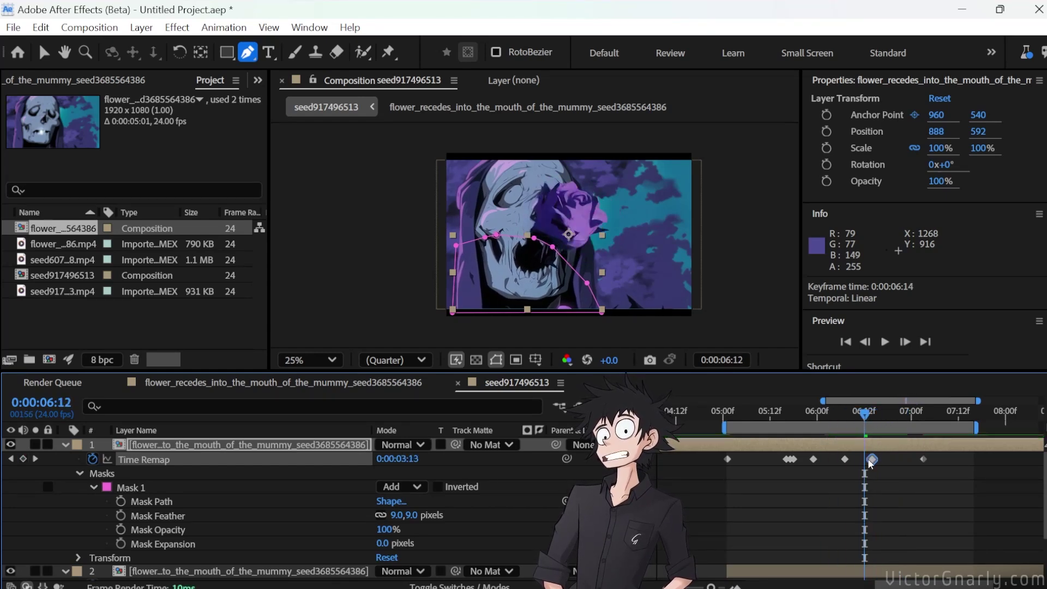
pyautogui.moveTo(871, 417); pyautogui.dragTo(872, 423)
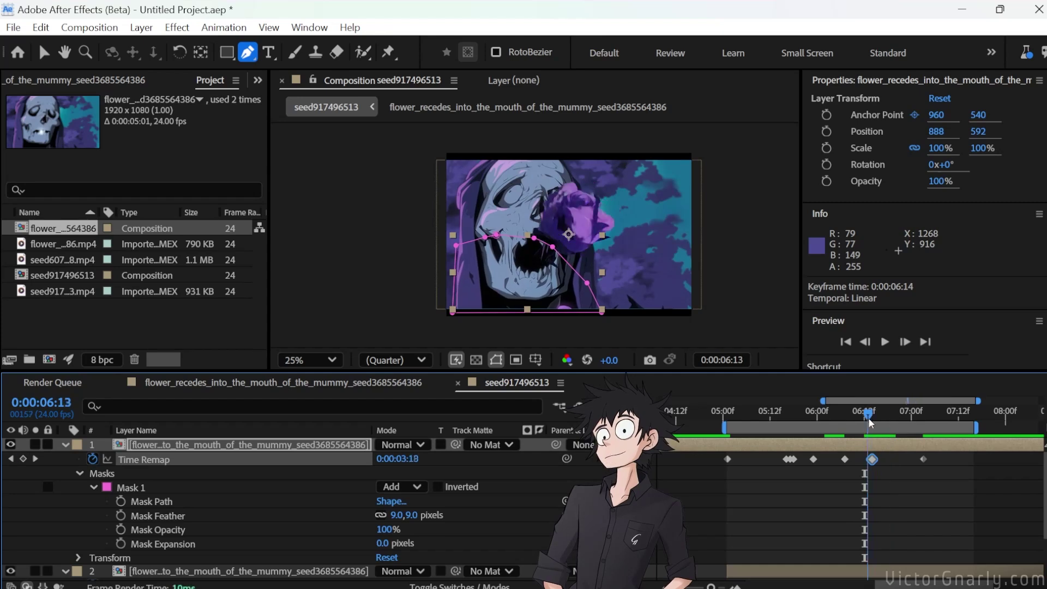
pyautogui.moveTo(939, 471); pyautogui.dragTo(860, 464)
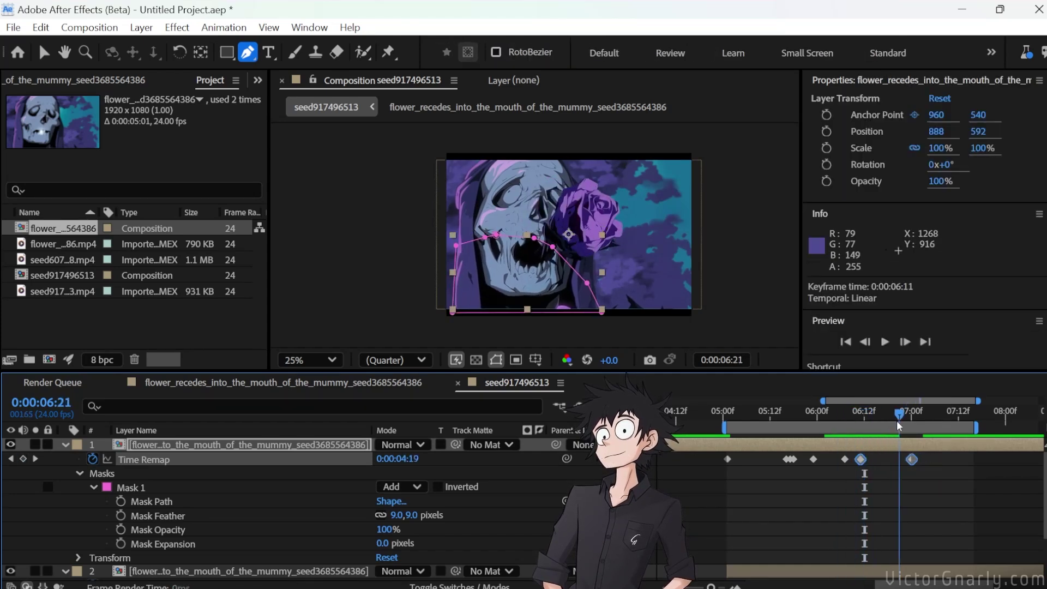
pyautogui.moveTo(854, 428); pyautogui.dragTo(869, 429)
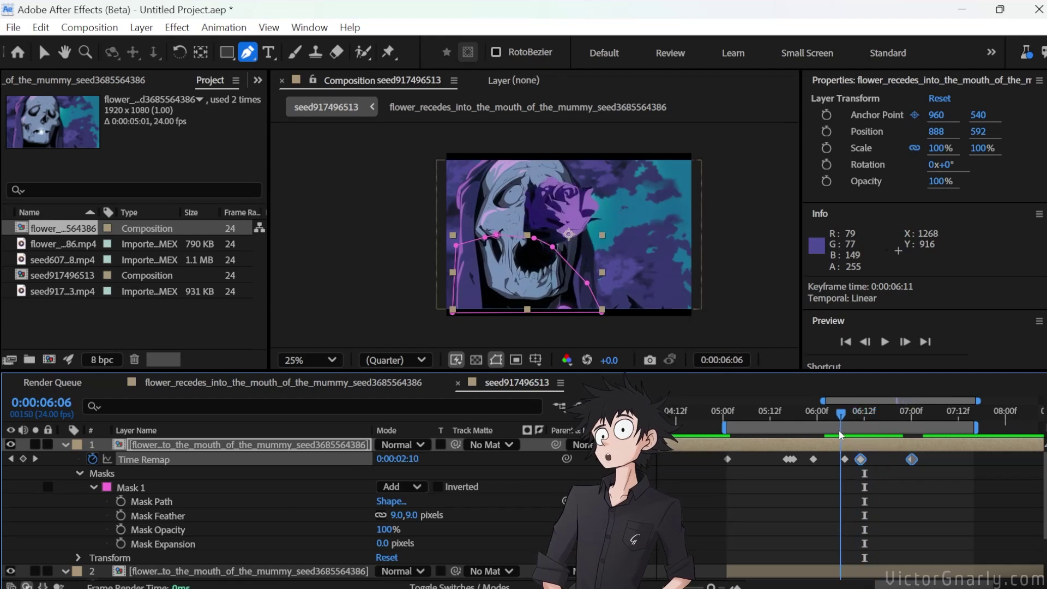
pyautogui.moveTo(901, 435); pyautogui.dragTo(871, 466)
pyautogui.click(895, 465)
pyautogui.click(863, 420)
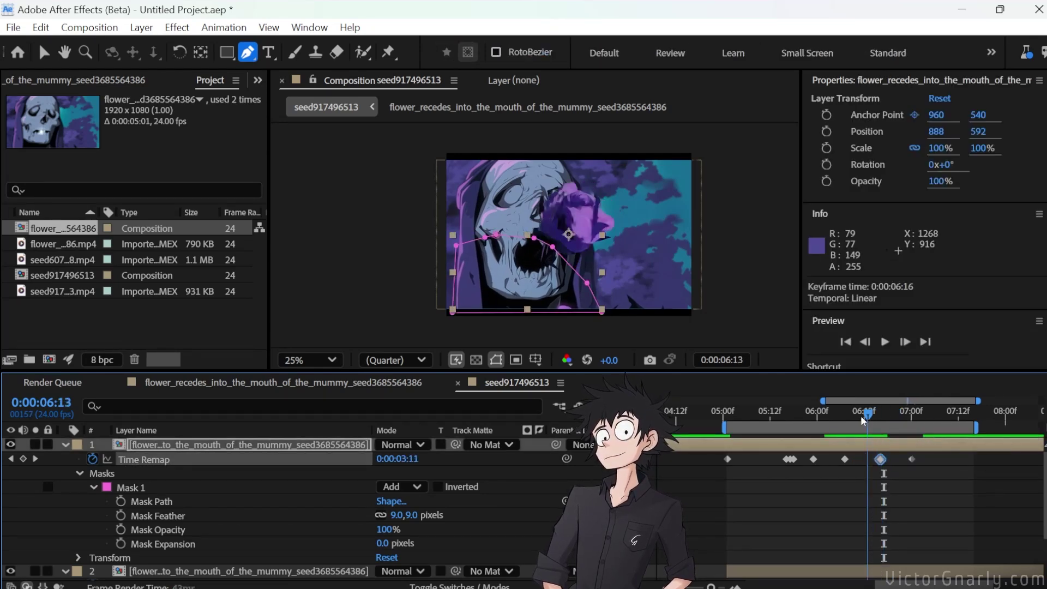
# Preview the flower and skull shot, then scrub back to 0:00:05:14 to check the time-remapped motion.
pyautogui.moveTo(860, 425); pyautogui.dragTo(900, 426)
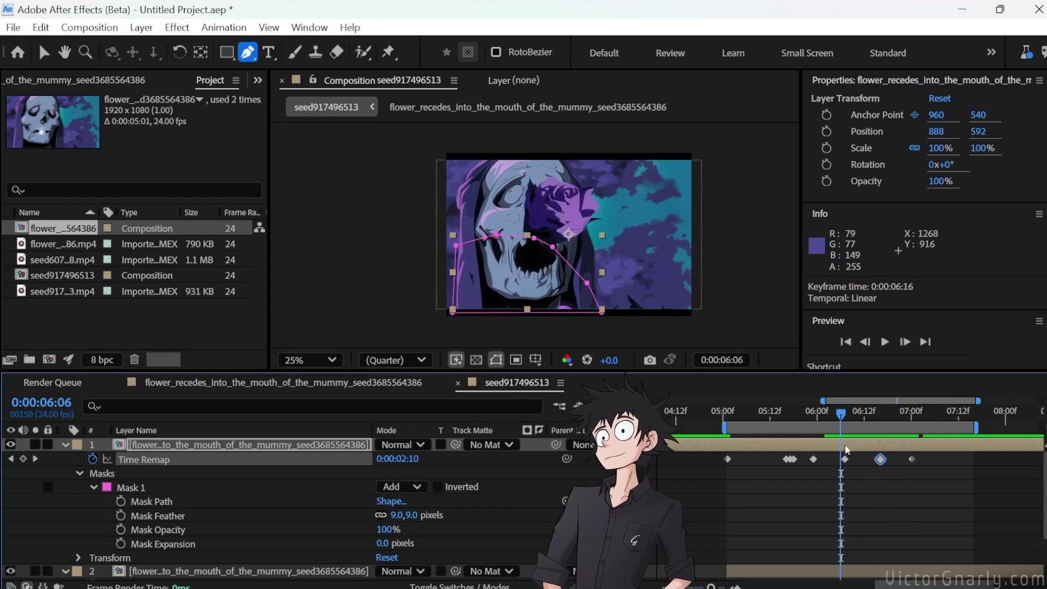
pyautogui.press('space')
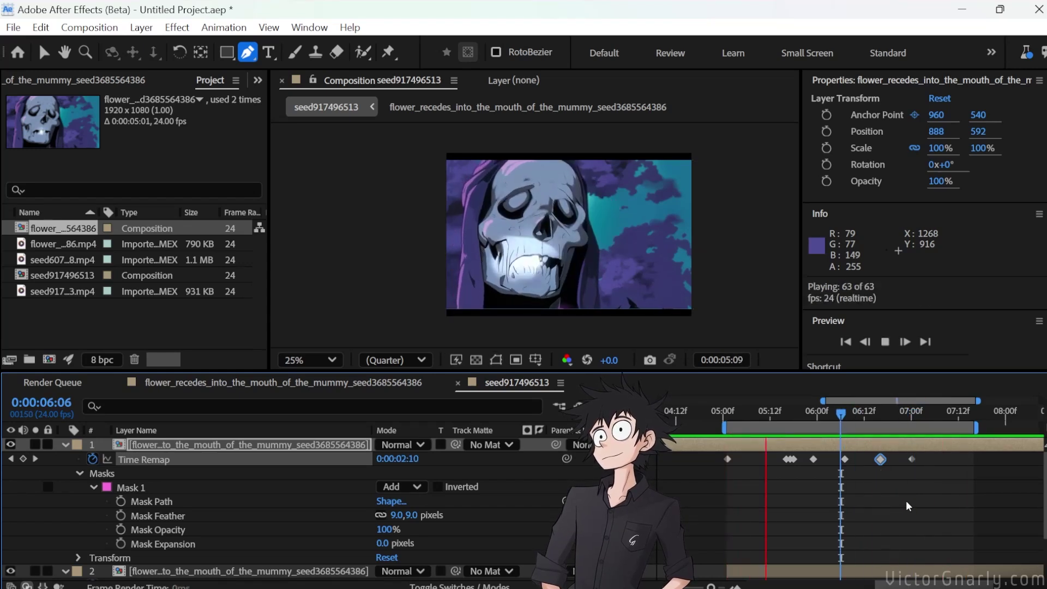
pyautogui.click(884, 424)
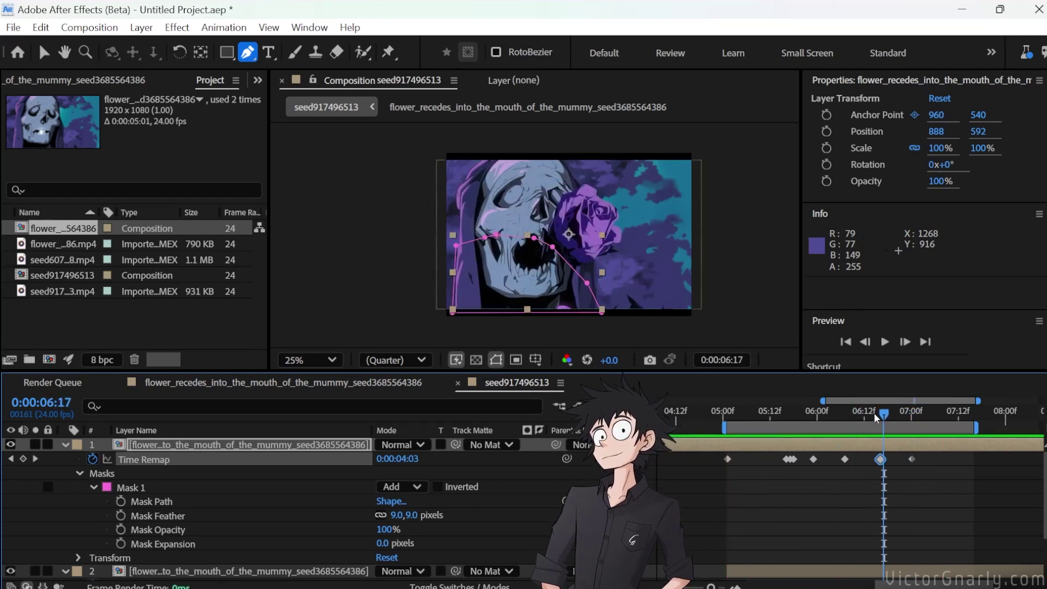
pyautogui.moveTo(876, 418); pyautogui.dragTo(778, 425)
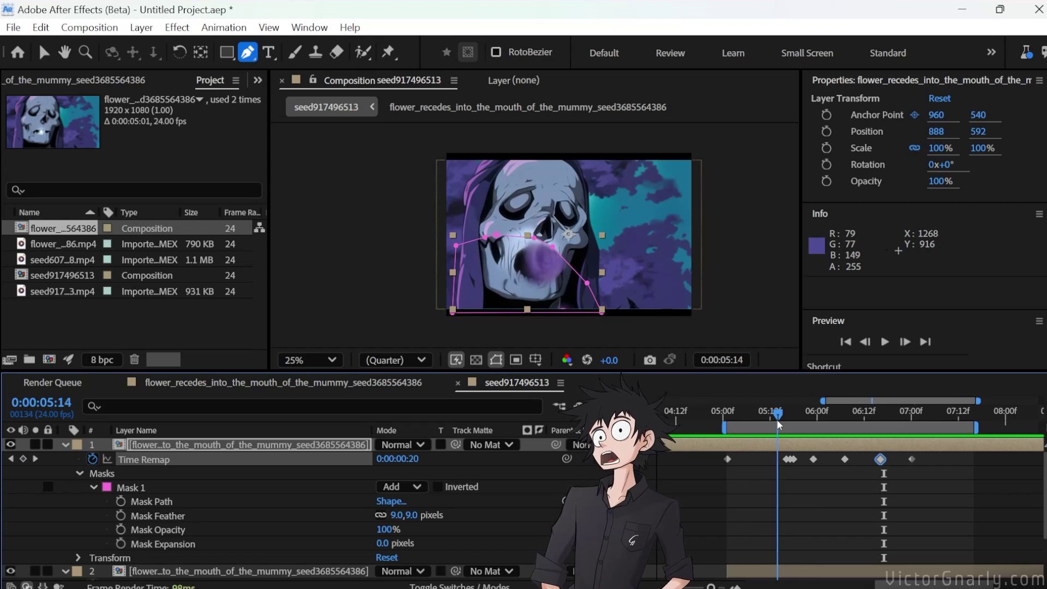
# Shift the cluster of Time Remap keyframes near 0:00:05:17 on the top flower layer to about 0:00:05:22, and scrub through the new timing.
pyautogui.click(791, 461)
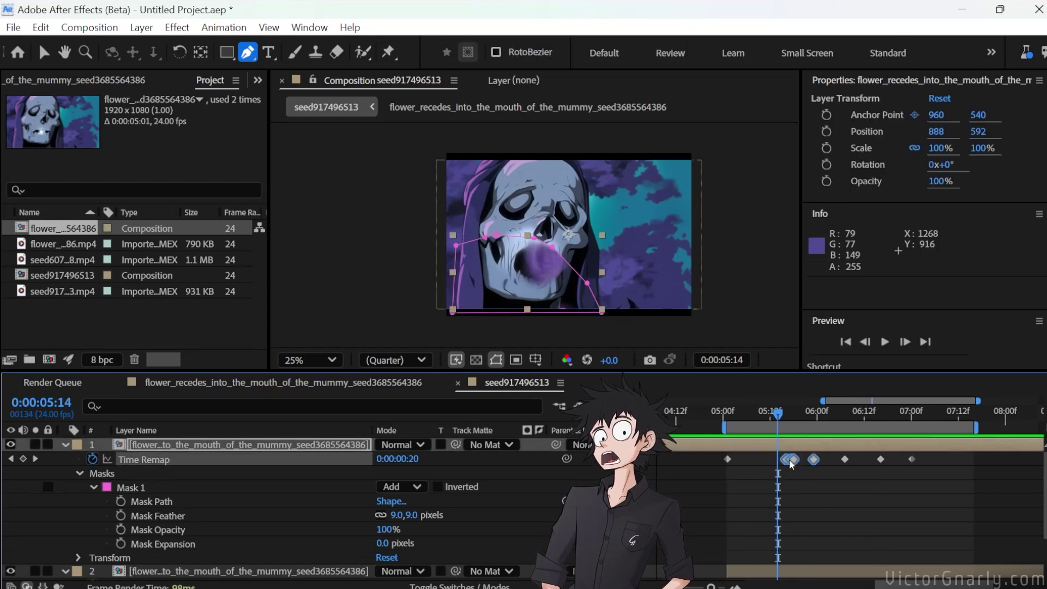
pyautogui.moveTo(791, 462); pyautogui.dragTo(812, 469)
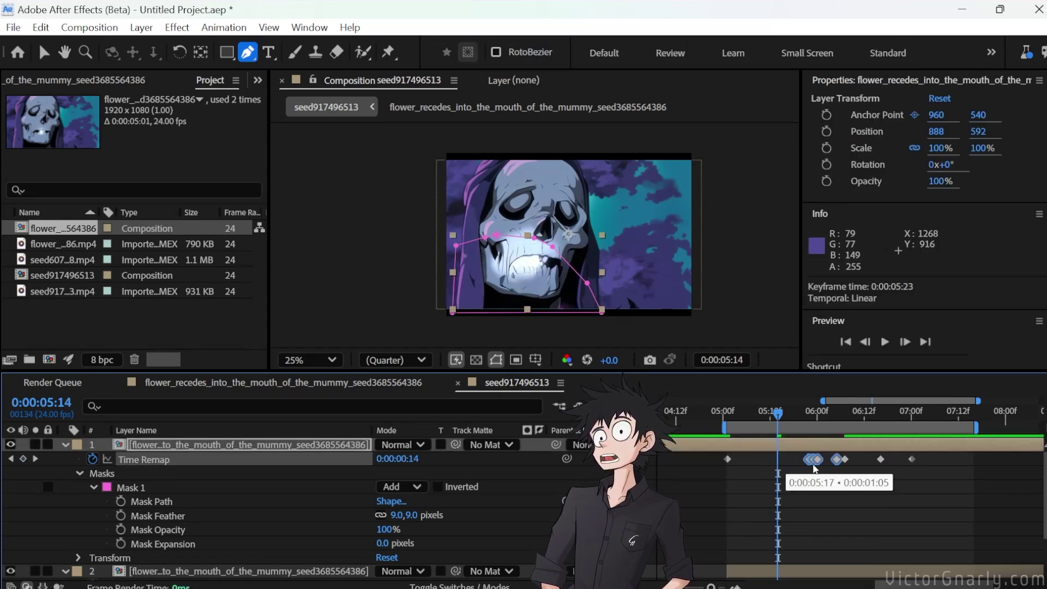
pyautogui.moveTo(778, 417); pyautogui.dragTo(804, 424)
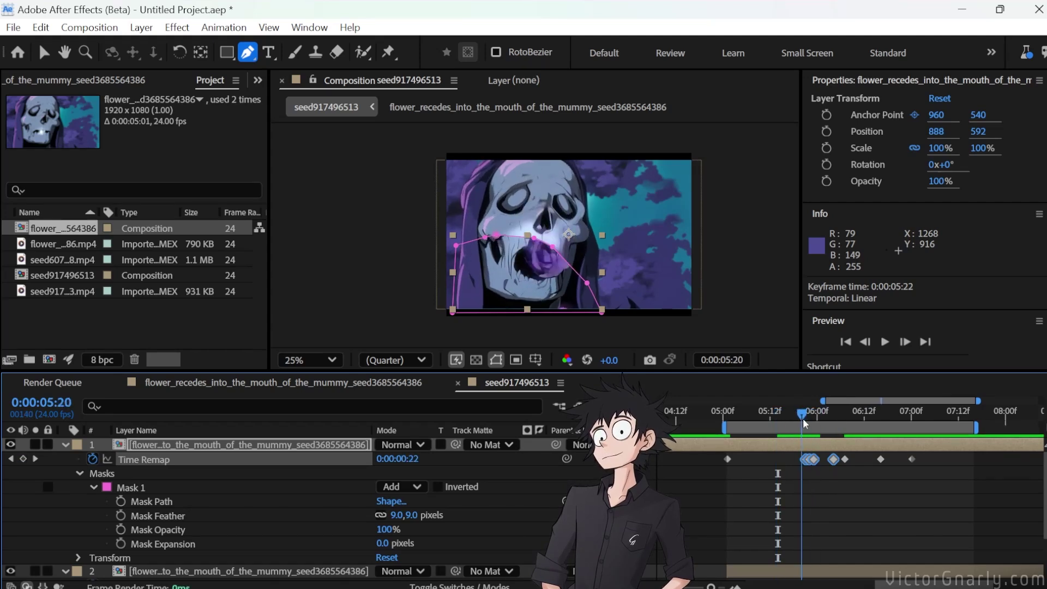
pyautogui.click(829, 501)
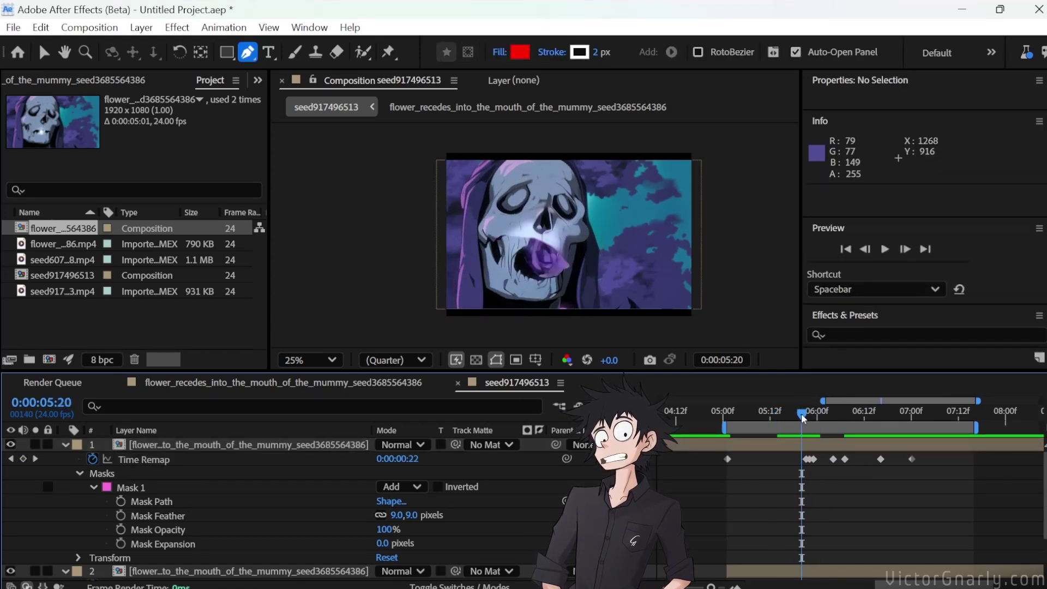
pyautogui.moveTo(803, 418); pyautogui.dragTo(847, 423)
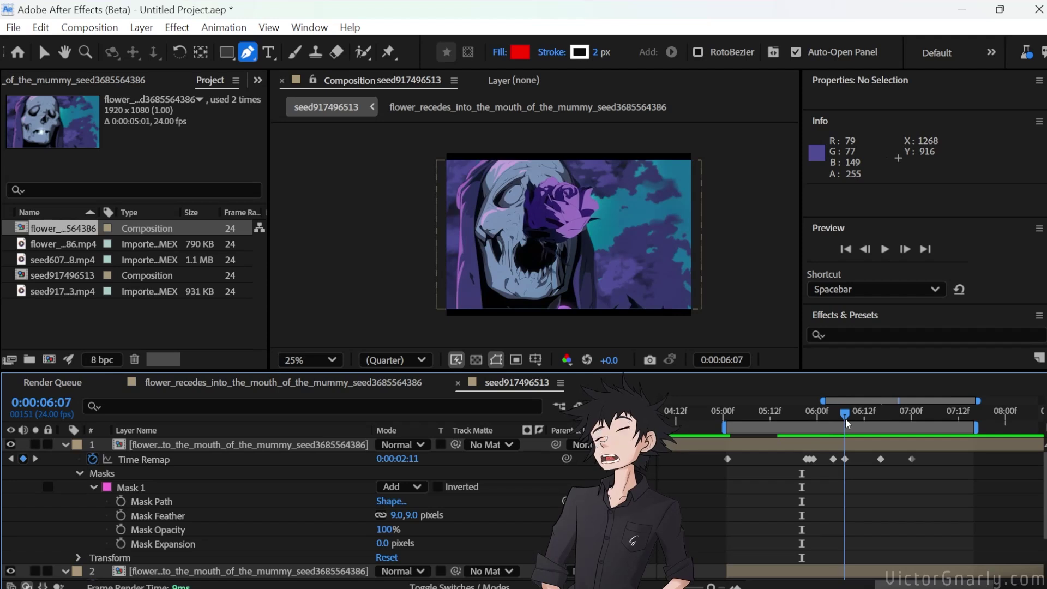
# Trim the start of the top masked flower layer to about 0:00:06:15 and preview the shot.
pyautogui.click(680, 450)
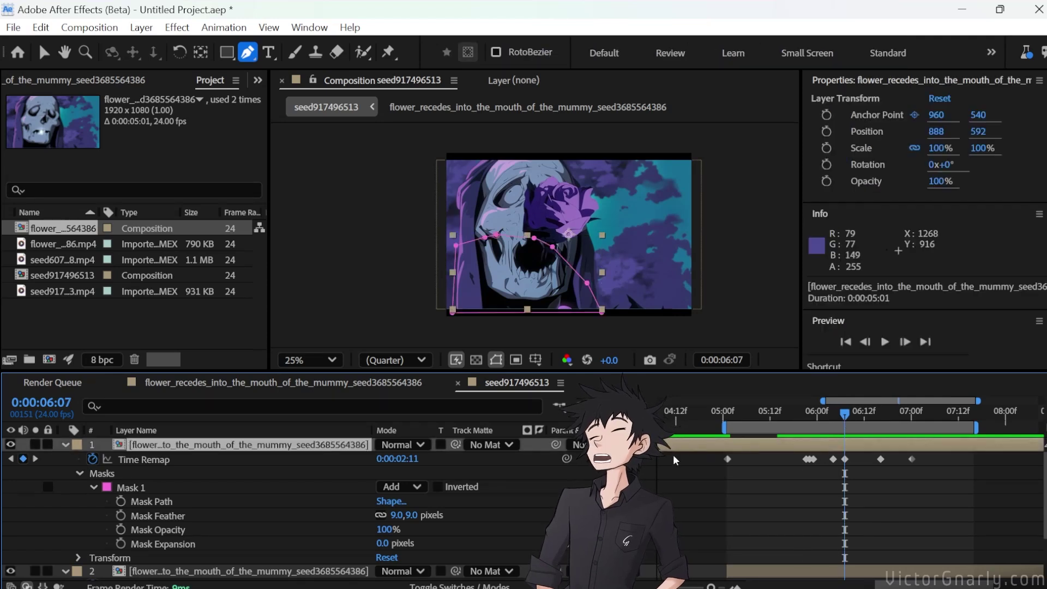
pyautogui.click(750, 456)
pyautogui.moveTo(845, 411)
pyautogui.mouseDown()
pyautogui.moveTo(791, 425)
pyautogui.moveTo(885, 423)
pyautogui.moveTo(861, 426)
pyautogui.moveTo(876, 423)
pyautogui.moveTo(865, 444)
pyautogui.moveTo(843, 417)
pyautogui.moveTo(918, 417)
pyautogui.moveTo(840, 420)
pyautogui.mouseUp()
pyautogui.click(873, 443)
pyautogui.press('space')
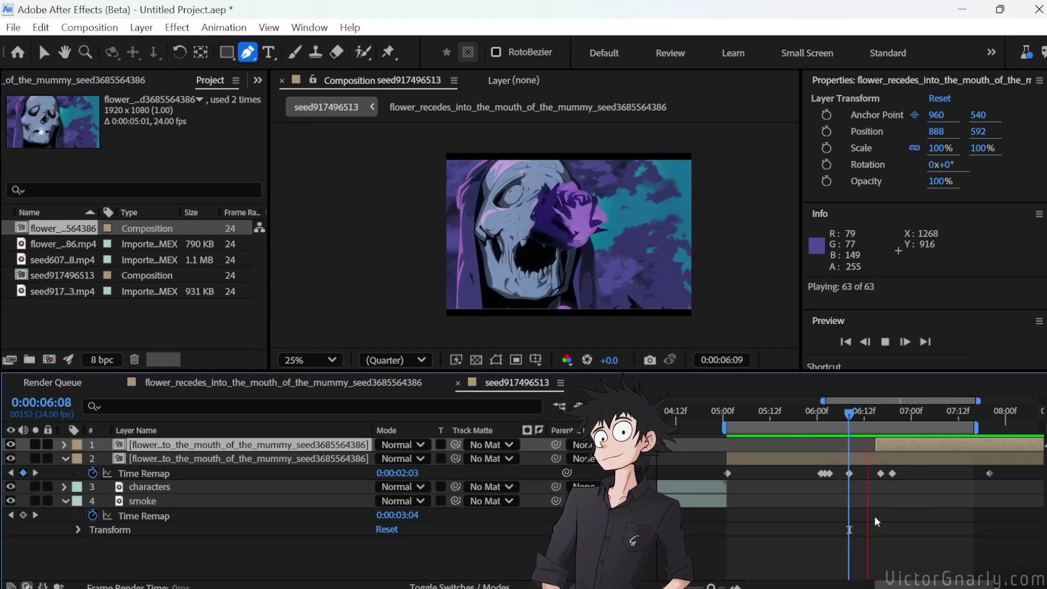
# Hide the top masked flower layer and replay the shot with only the lower flower layer showing.
pyautogui.press('space')
pyautogui.moveTo(924, 422)
pyautogui.mouseDown()
pyautogui.moveTo(861, 414)
pyautogui.moveTo(881, 417)
pyautogui.moveTo(870, 419)
pyautogui.moveTo(910, 420)
pyautogui.moveTo(863, 417)
pyautogui.moveTo(902, 414)
pyautogui.moveTo(863, 414)
pyautogui.moveTo(882, 389)
pyautogui.moveTo(853, 394)
pyautogui.moveTo(911, 413)
pyautogui.mouseUp()
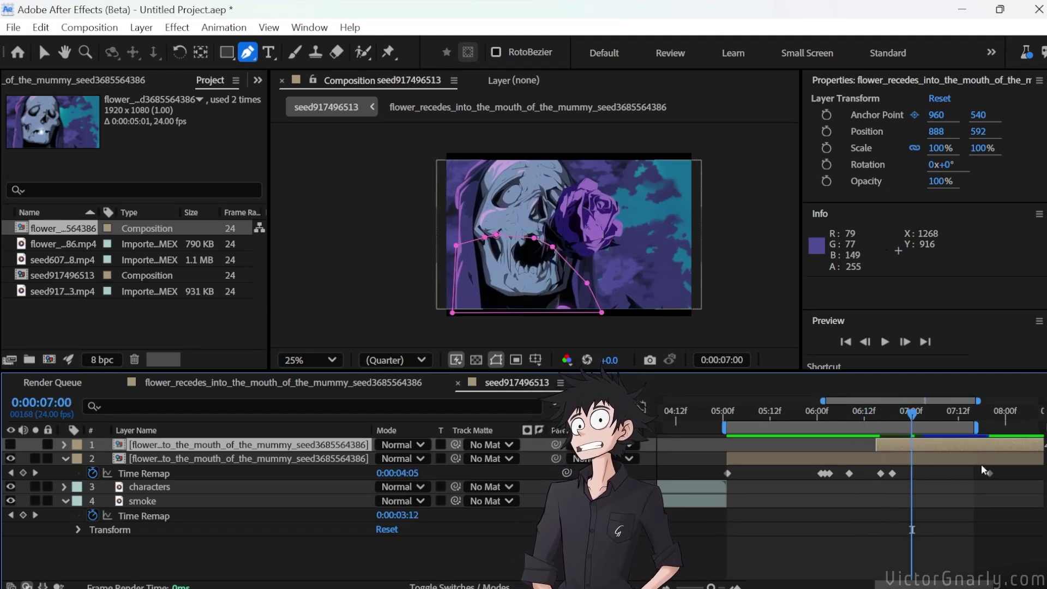
pyautogui.moveTo(917, 413); pyautogui.dragTo(729, 425)
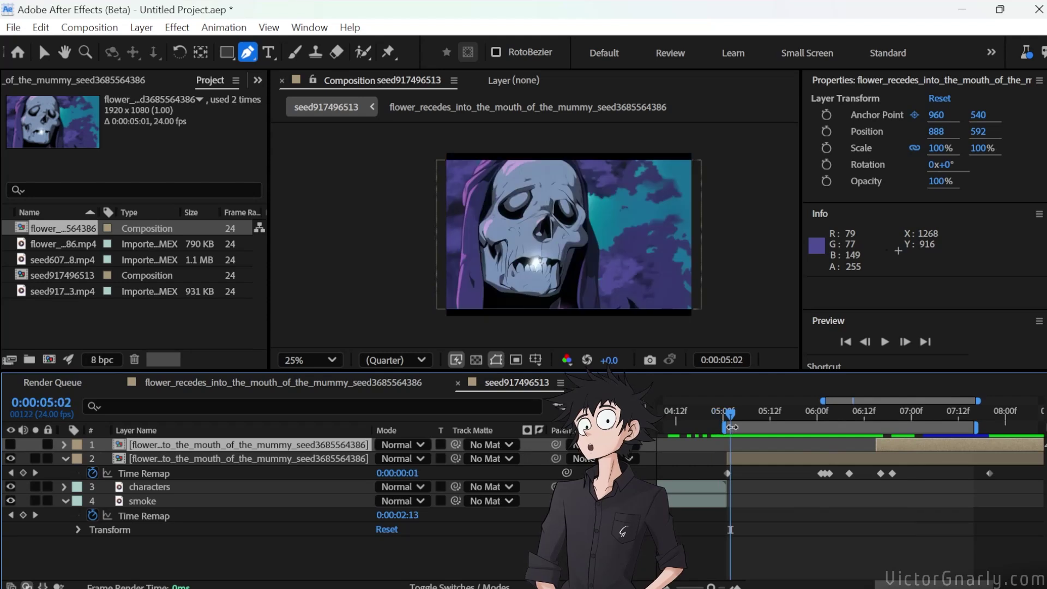
pyautogui.press('space')
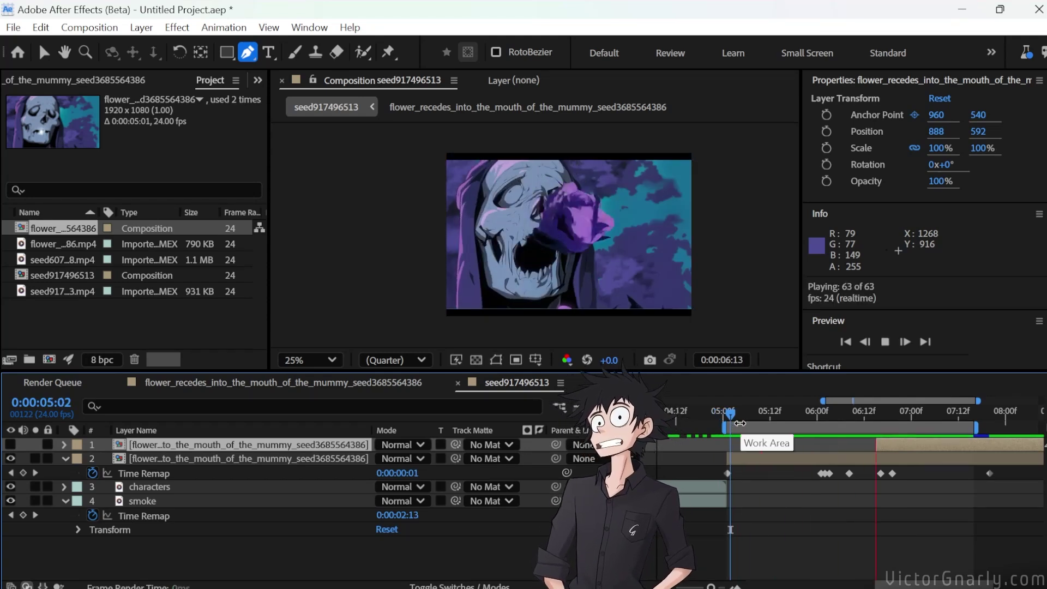
pyautogui.press('space')
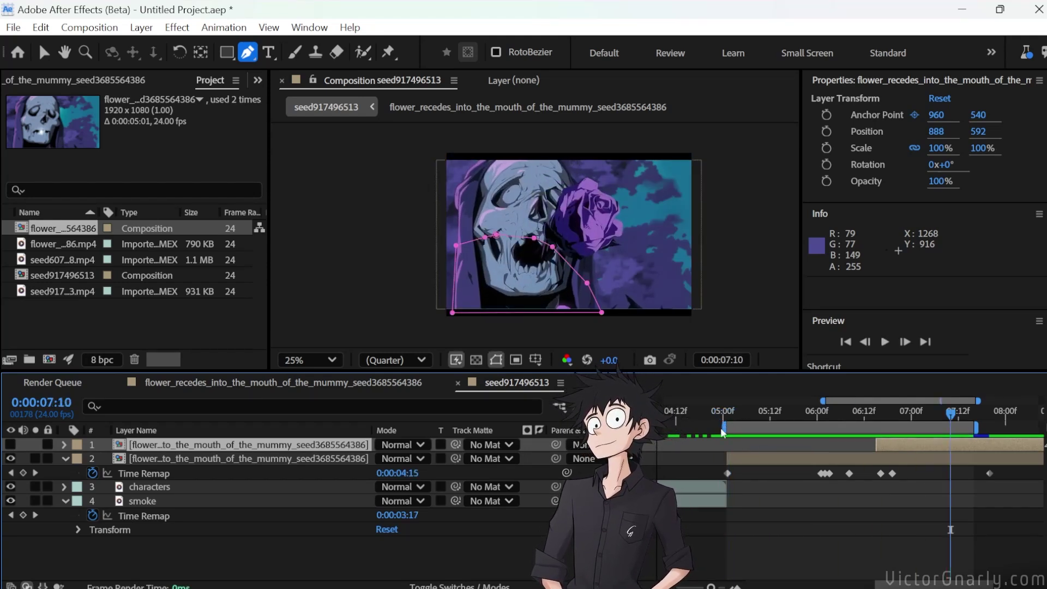
# Extend the work area start to 0:00:00:00 and preview the whole sequence from the beginning.
pyautogui.moveTo(729, 428); pyautogui.dragTo(660, 430)
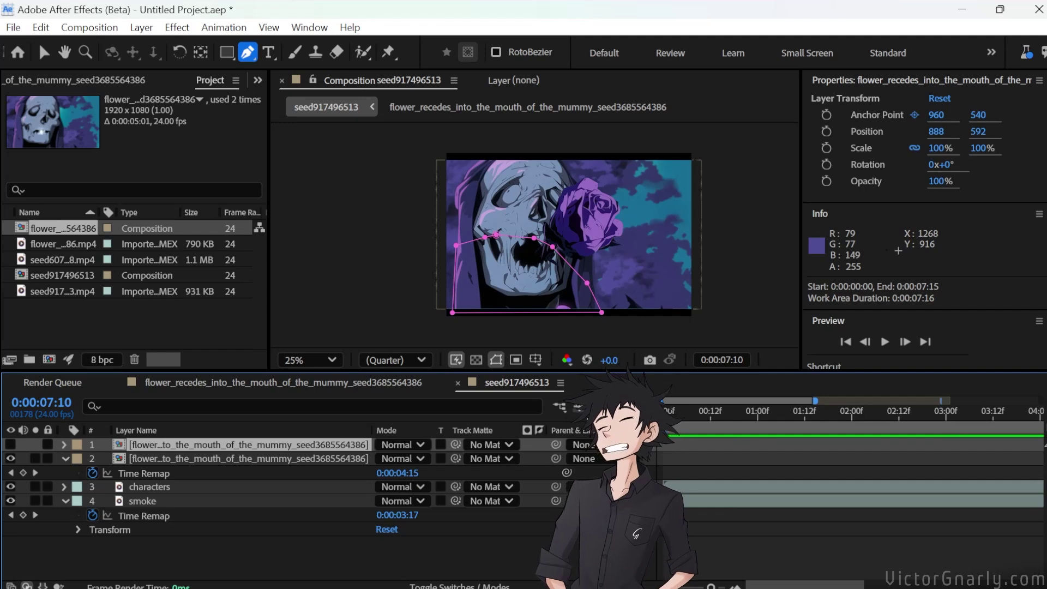
pyautogui.press('space')
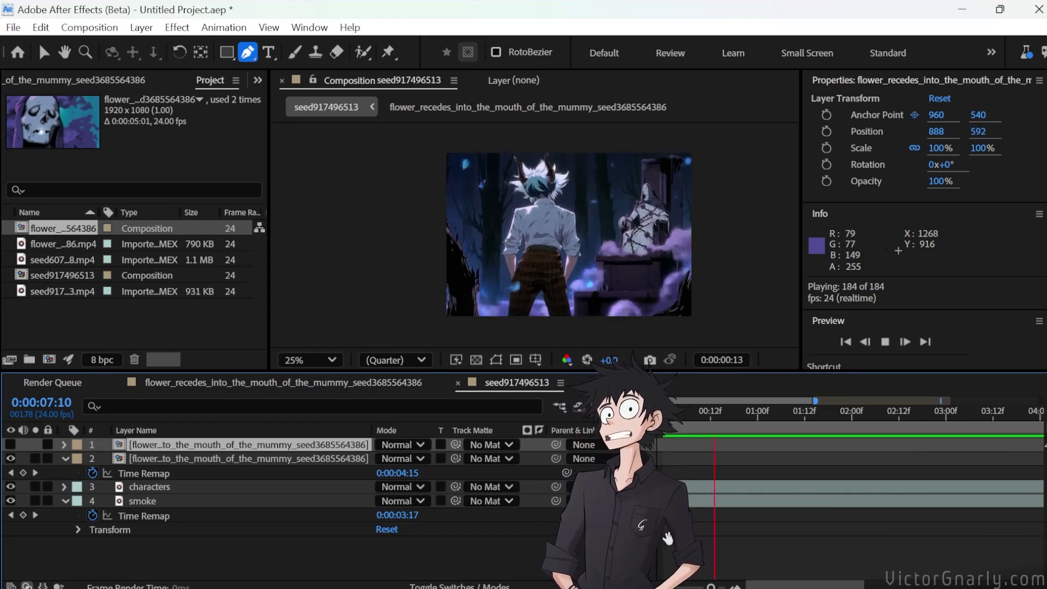
pyautogui.press('space')
pyautogui.moveTo(730, 415); pyautogui.dragTo(797, 414)
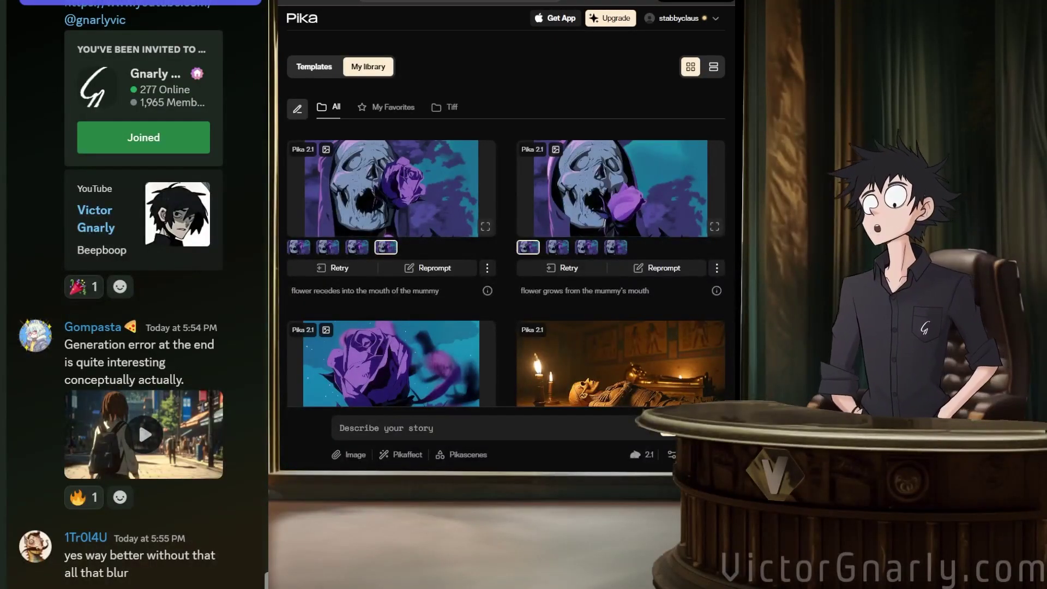
# Switch to Discord and watch the video attached to the "Generation error" message in full screen, then return to the chat.
pyautogui.click(206, 463)
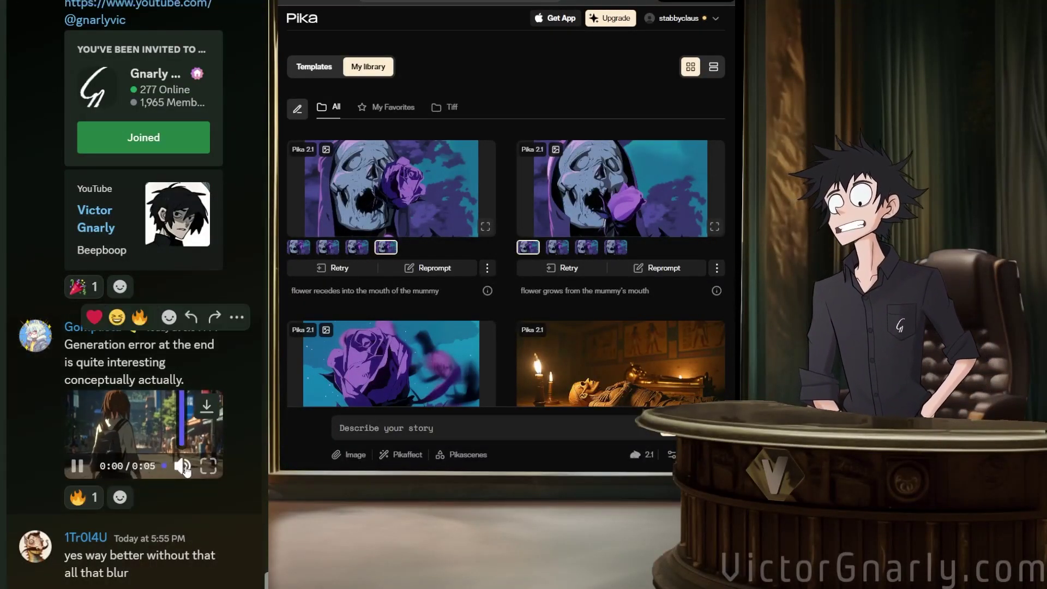
pyautogui.click(208, 466)
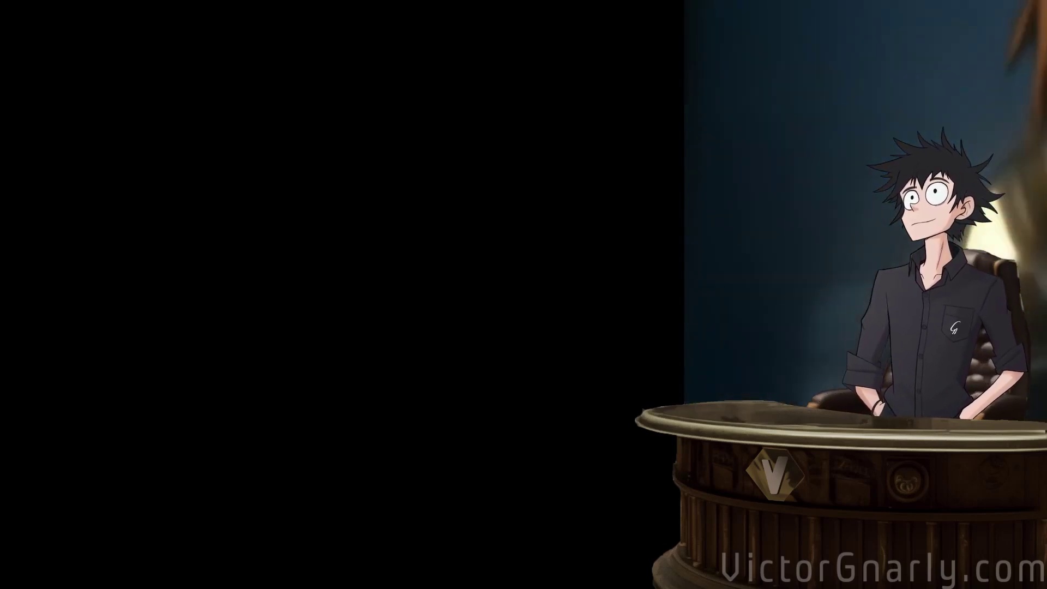
pyautogui.press('Escape')
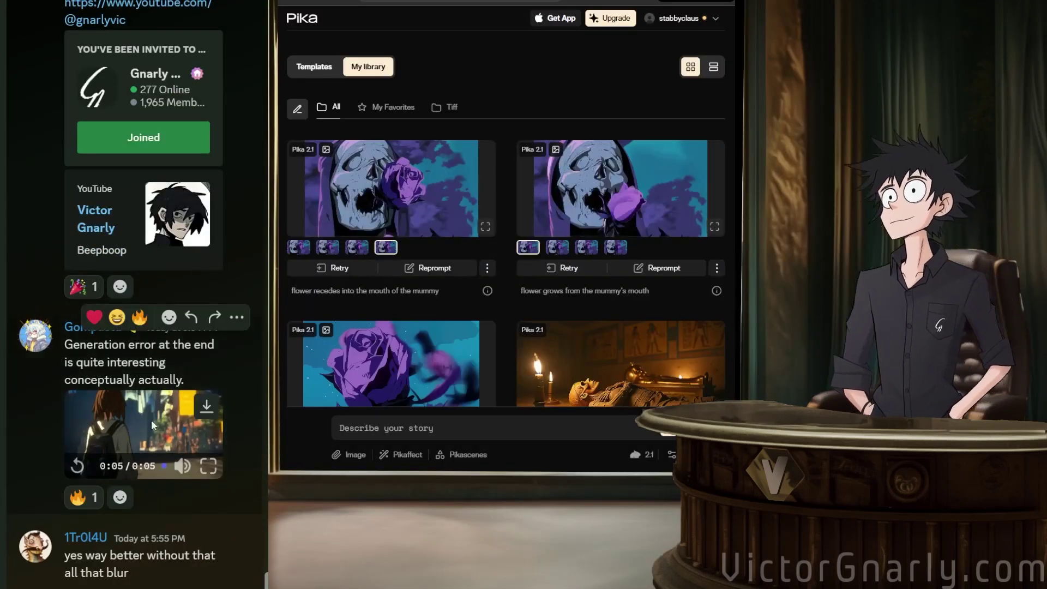
pyautogui.click(73, 470)
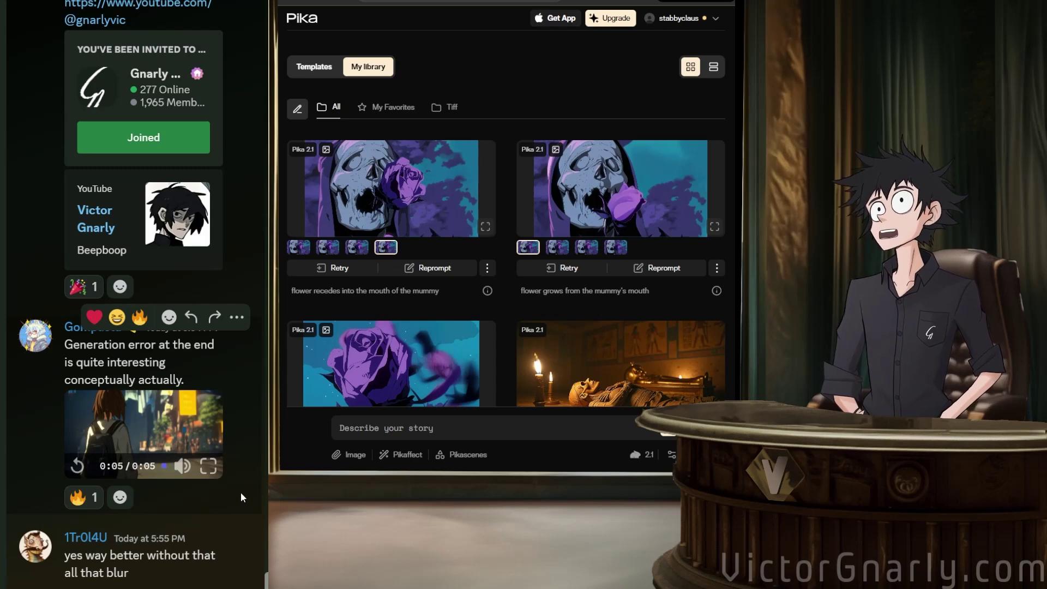
# Read the recent Discord messages around the shared video, including the replies below it.
pyautogui.moveTo(180, 422)
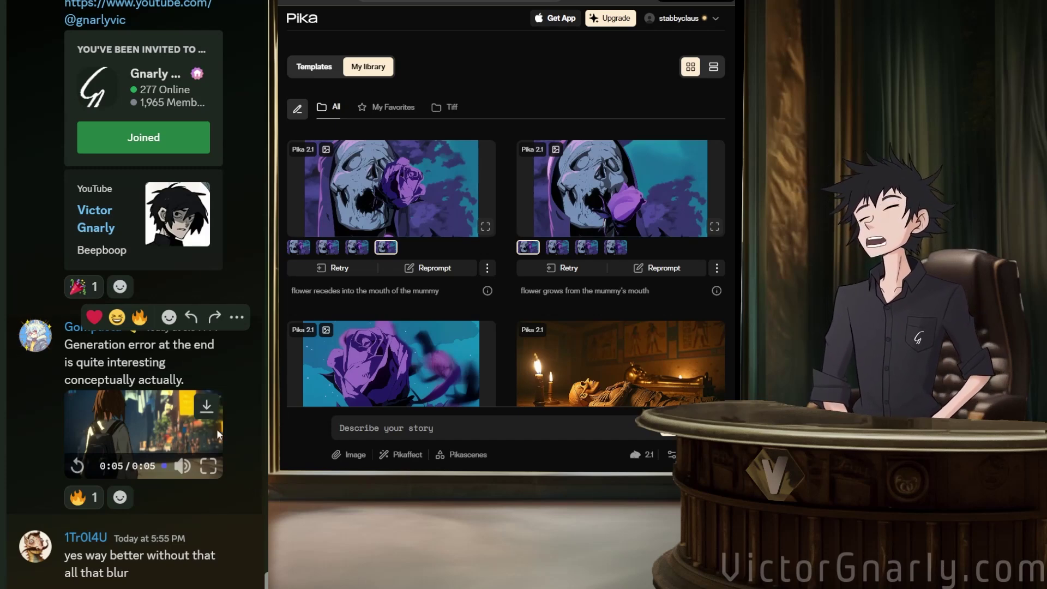
pyautogui.scroll(3, 163, 446)
pyautogui.scroll(-5, 163, 446)
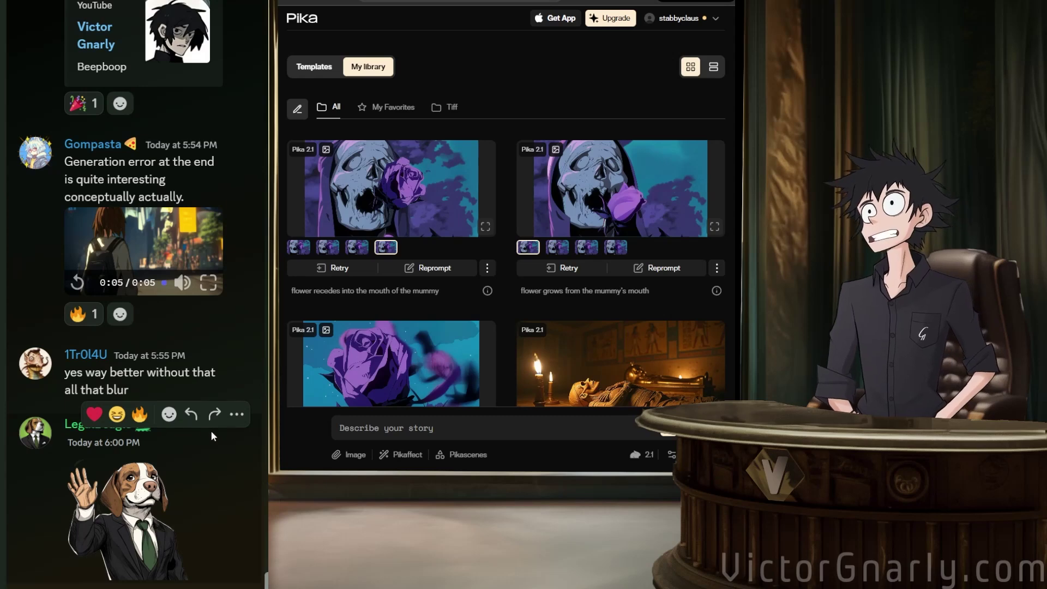
pyautogui.scroll(4, 201, 415)
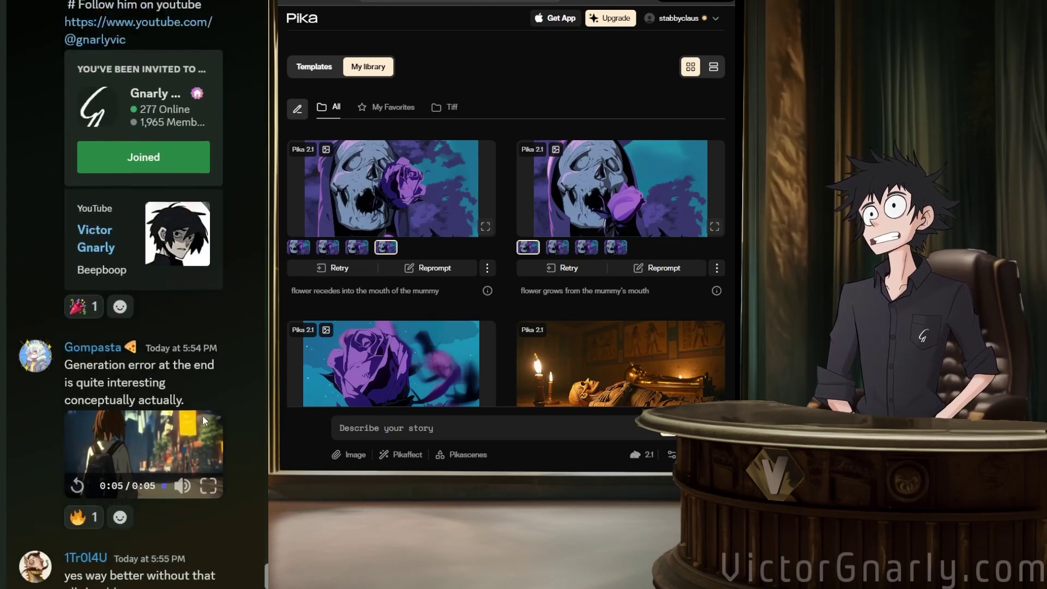
pyautogui.scroll(-4, 201, 415)
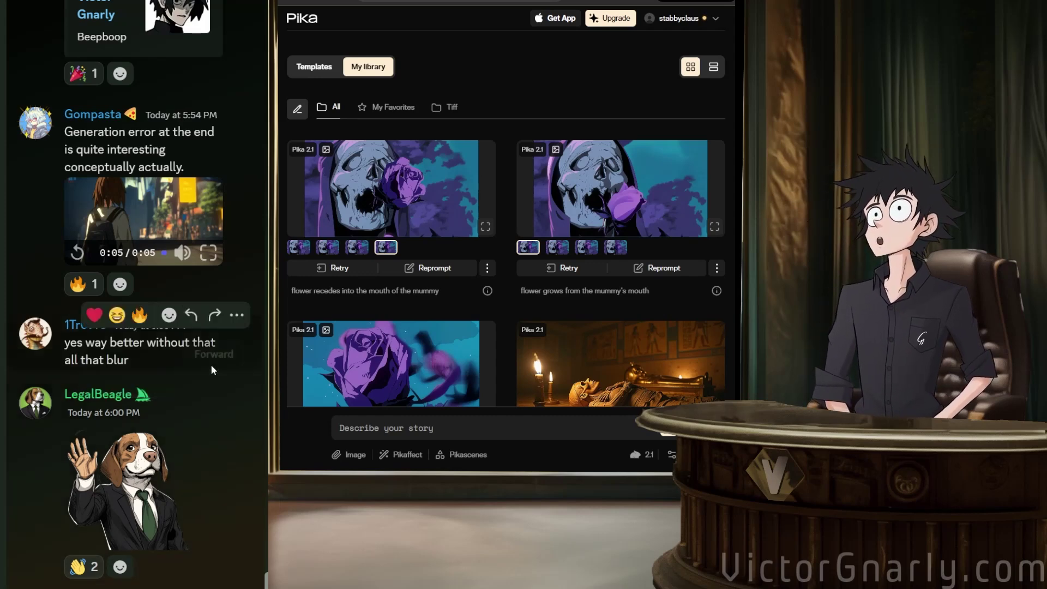
# Switch to Pika and review the library's generated clips, playing the "moment of death lich mummy" and "pedals of the purple flower" videos.
pyautogui.scroll(-5, 426, 222)
pyautogui.scroll(4, 494, 255)
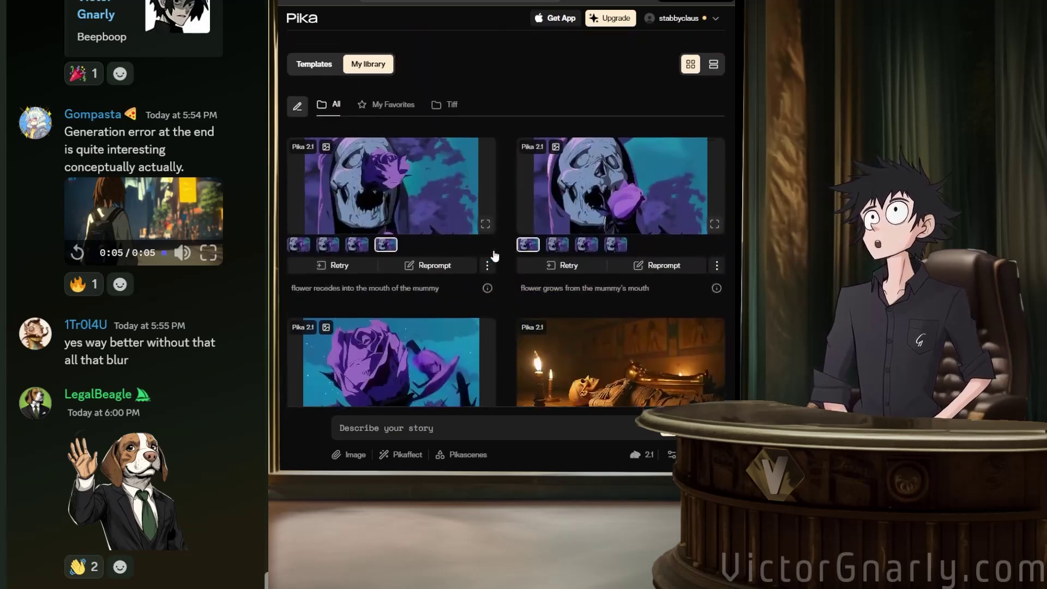
pyautogui.scroll(-4, 497, 244)
pyautogui.scroll(3, 552, 244)
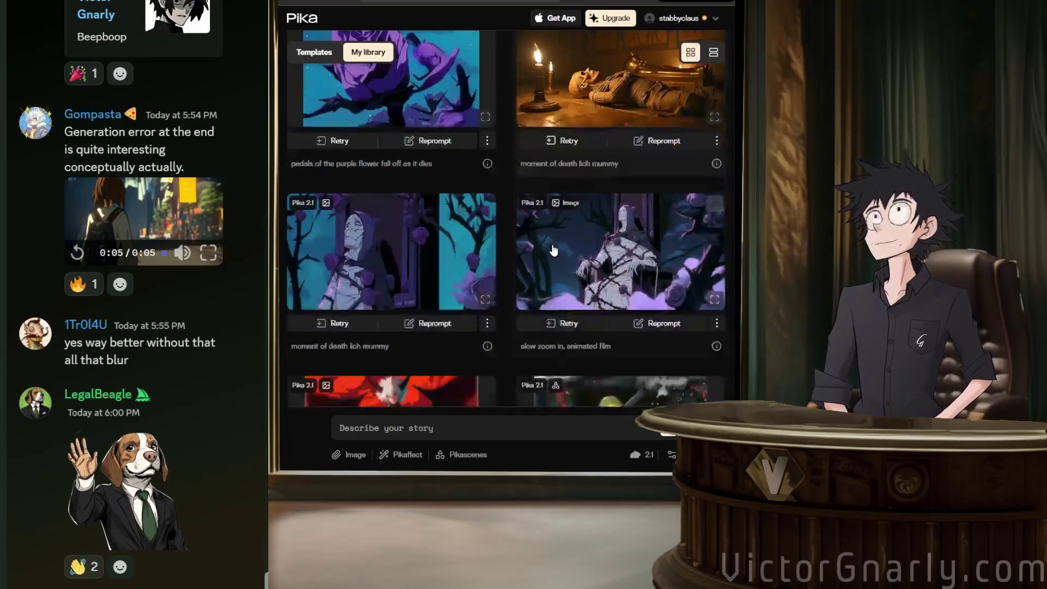
pyautogui.scroll(-3, 561, 237)
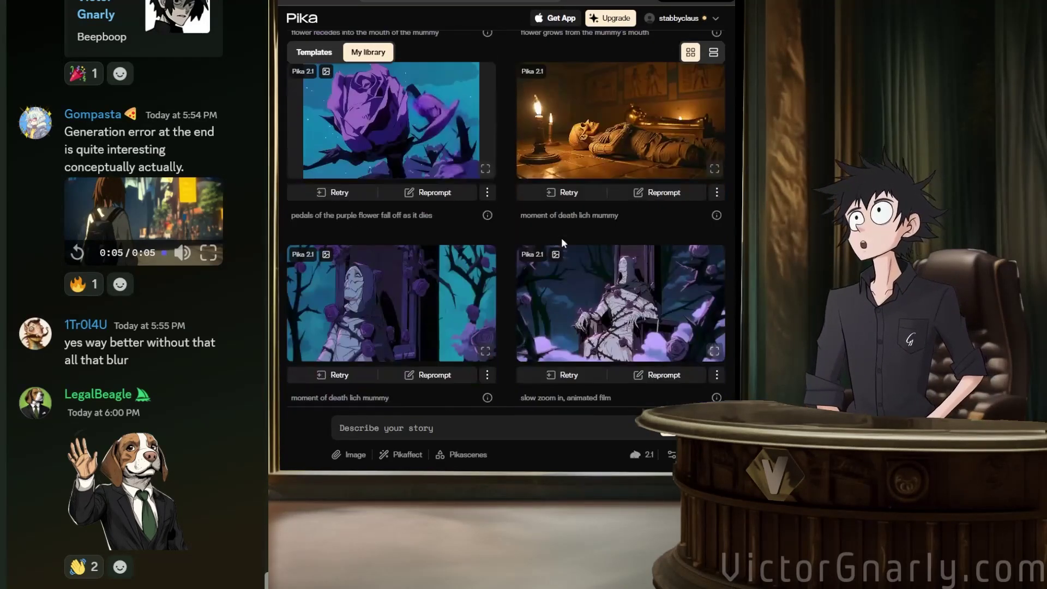
pyautogui.moveTo(440, 321)
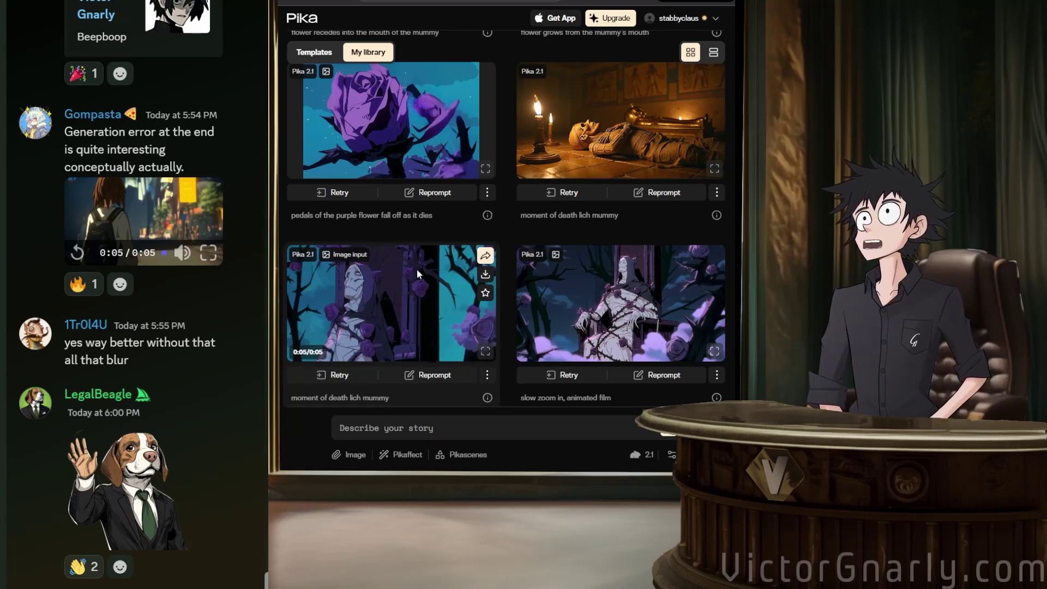
pyautogui.scroll(3, 420, 266)
pyautogui.scroll(-1, 428, 261)
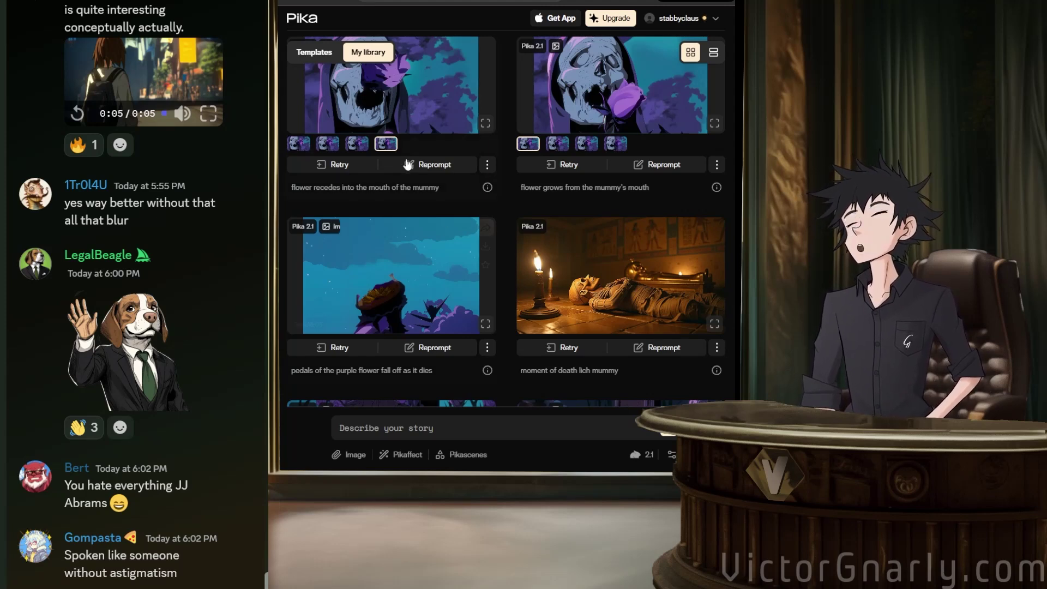
pyautogui.moveTo(446, 273)
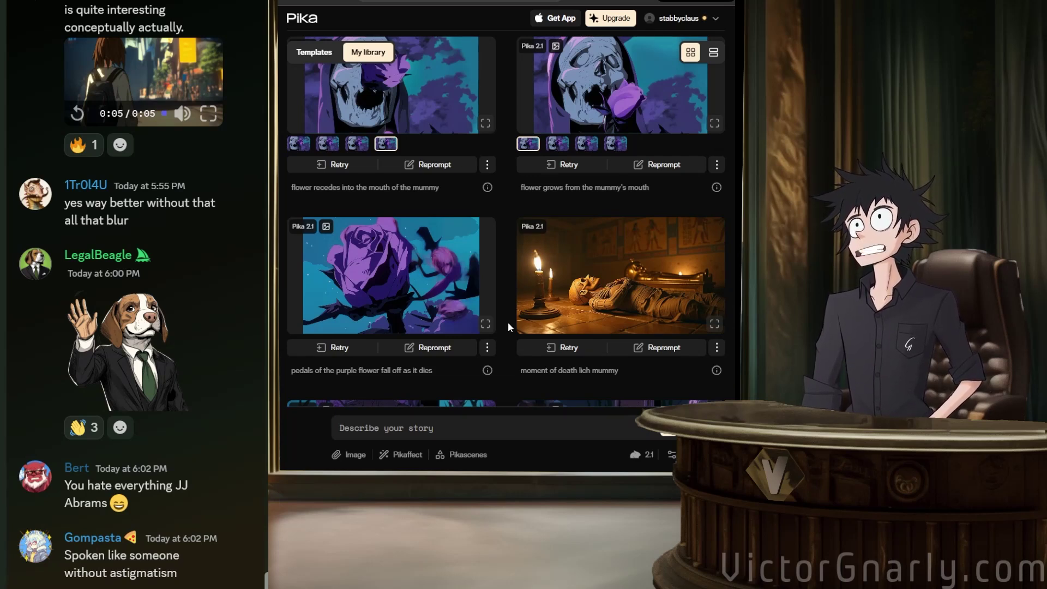
pyautogui.scroll(-5, 500, 322)
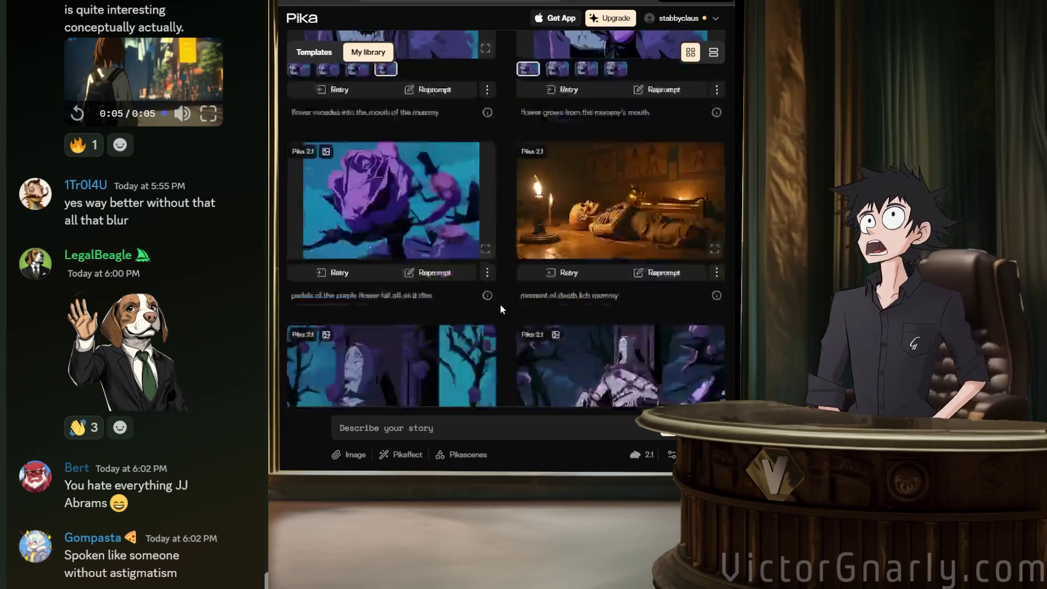
pyautogui.scroll(6, 501, 308)
pyautogui.scroll(-4, 504, 298)
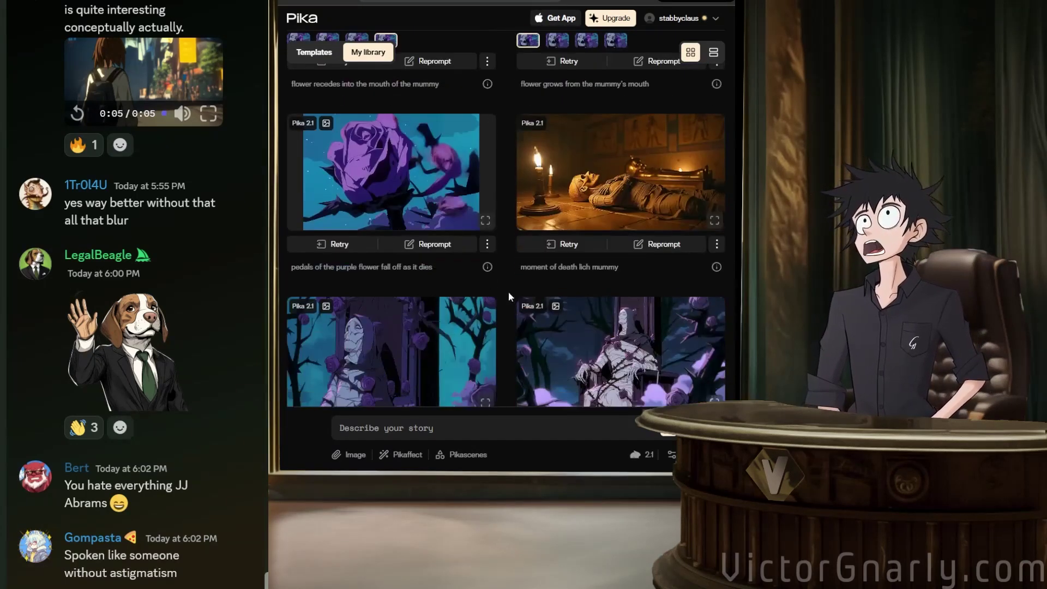
pyautogui.scroll(1, 507, 292)
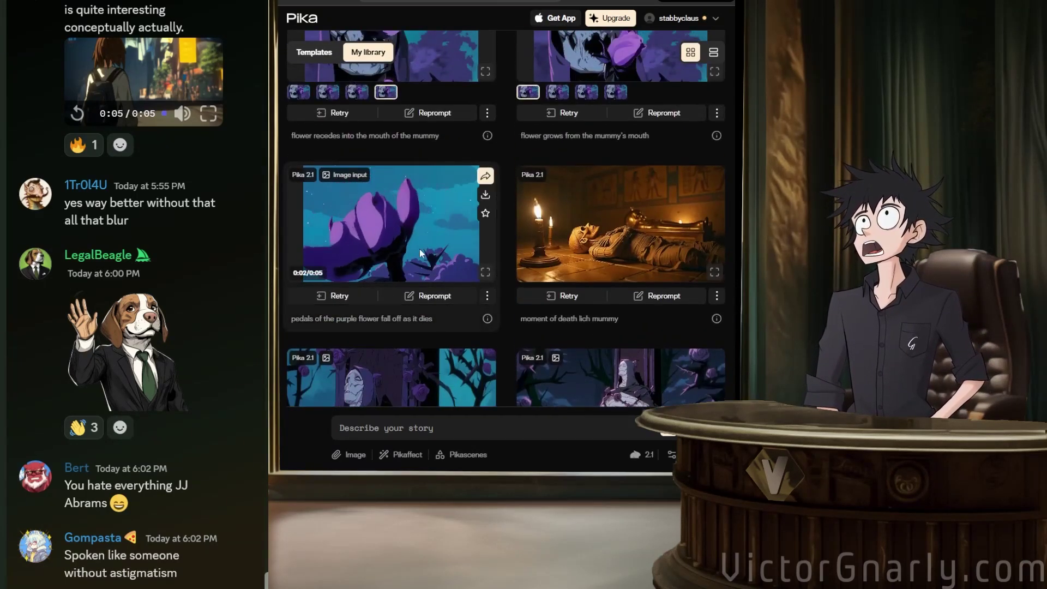
# Retry generation of the "pedals of the purple flower fall off as it dies" clip.
pyautogui.scroll(1, 421, 247)
pyautogui.scroll(-1, 430, 259)
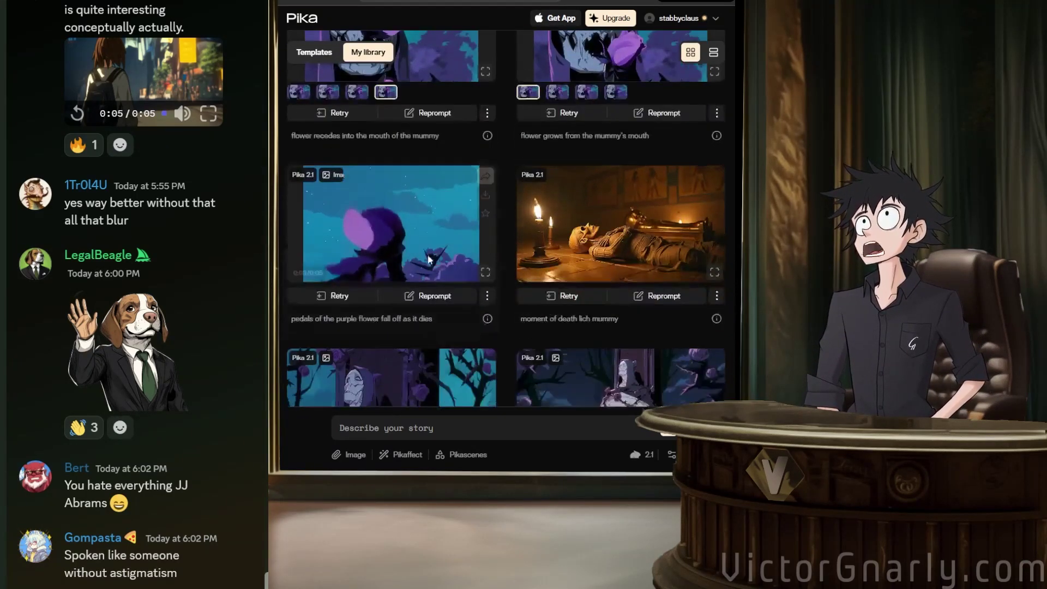
pyautogui.click(344, 297)
pyautogui.scroll(3, 398, 276)
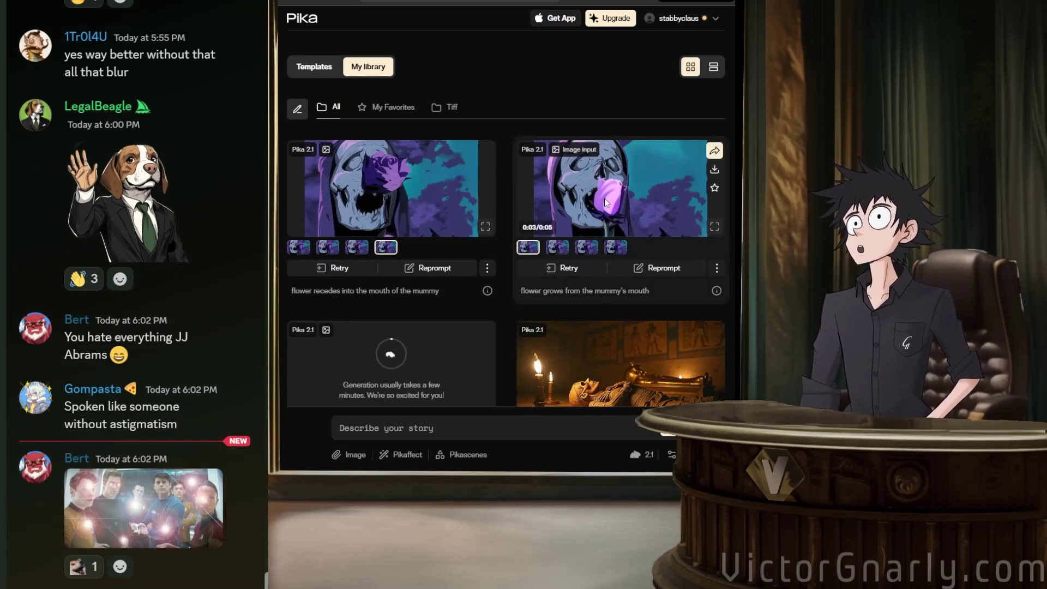
# Load the dying purple flower clip for reprompting, select its entire prompt text, and check the generation progress in the library.
pyautogui.scroll(-1, 442, 328)
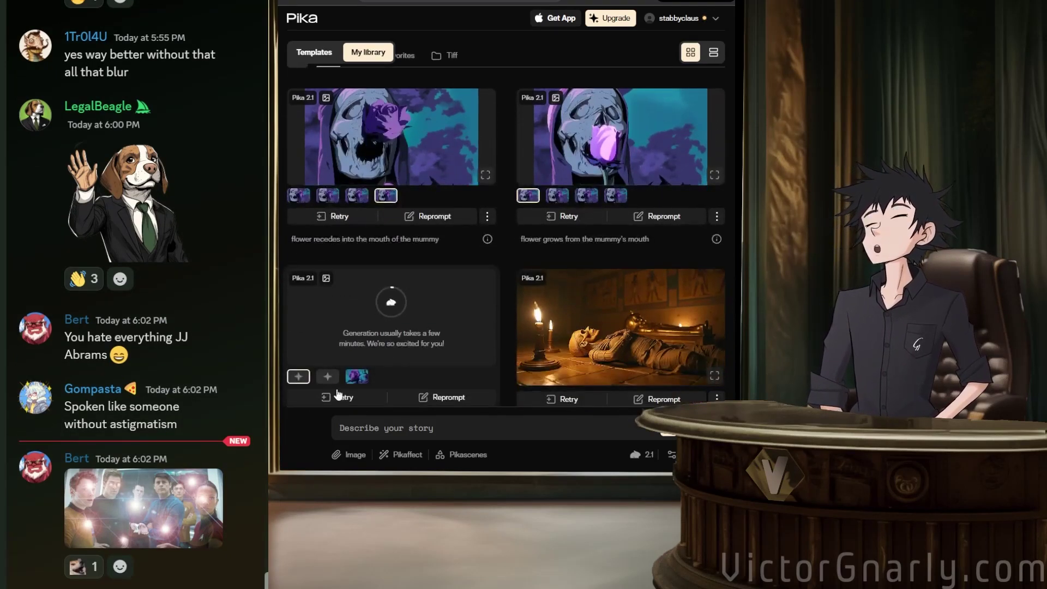
pyautogui.click(448, 397)
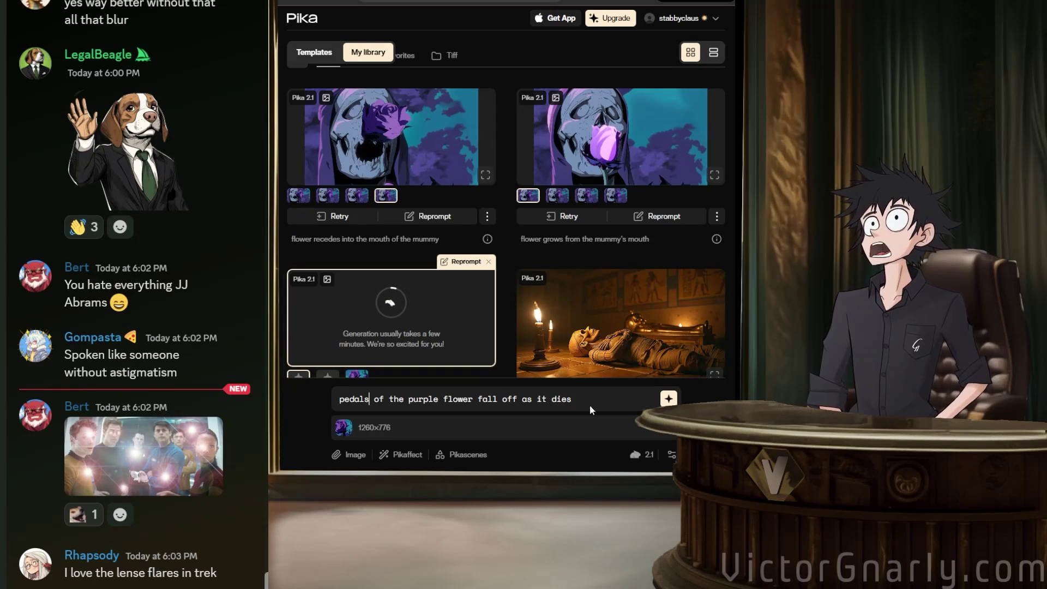
pyautogui.moveTo(591, 409); pyautogui.dragTo(336, 405)
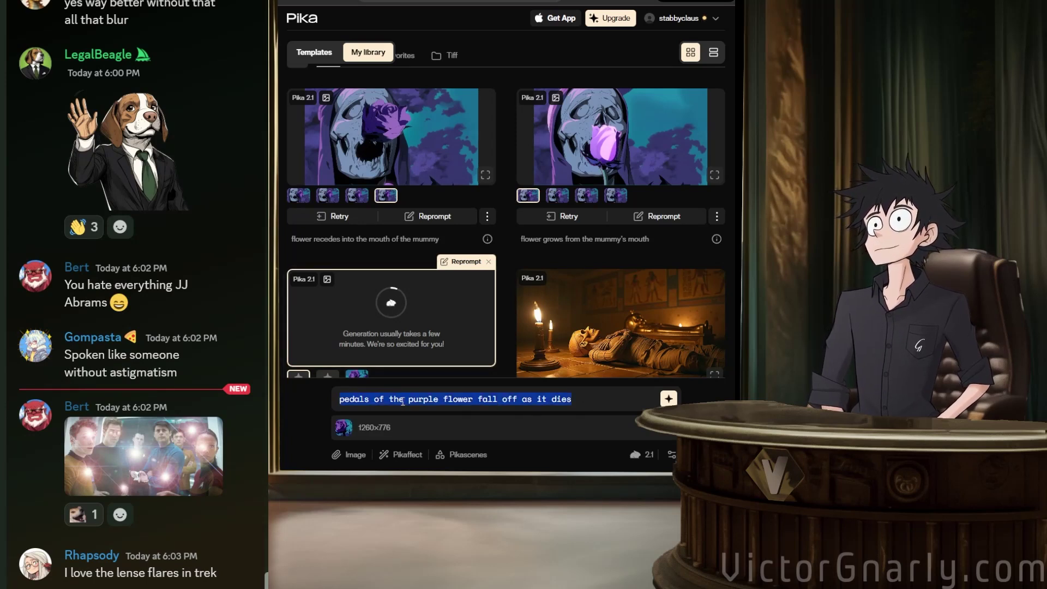
pyautogui.moveTo(488, 185)
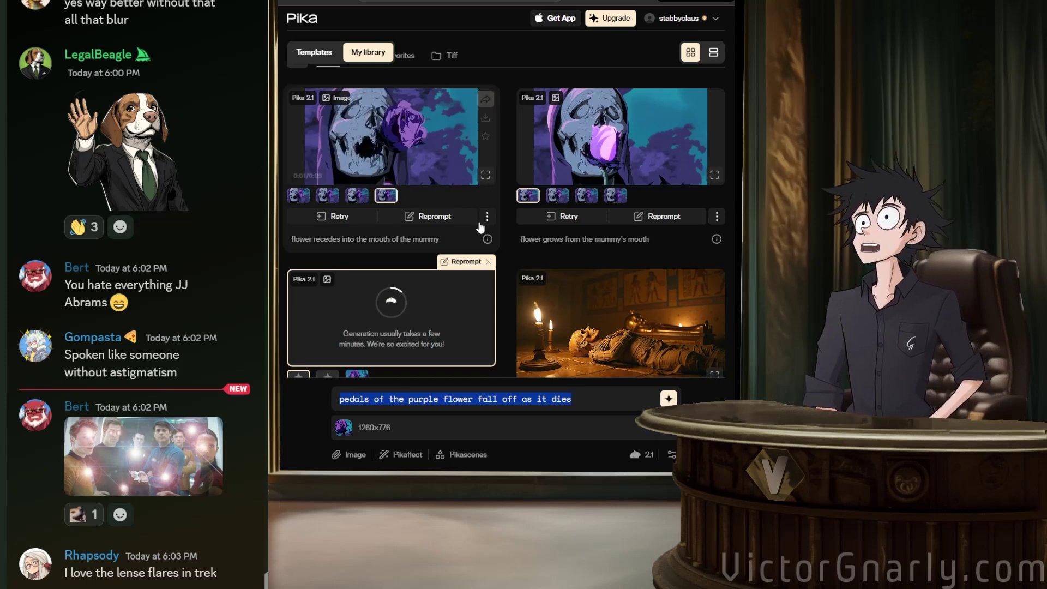
pyautogui.scroll(-1, 478, 221)
pyautogui.scroll(-2, 478, 221)
pyautogui.scroll(4, 479, 221)
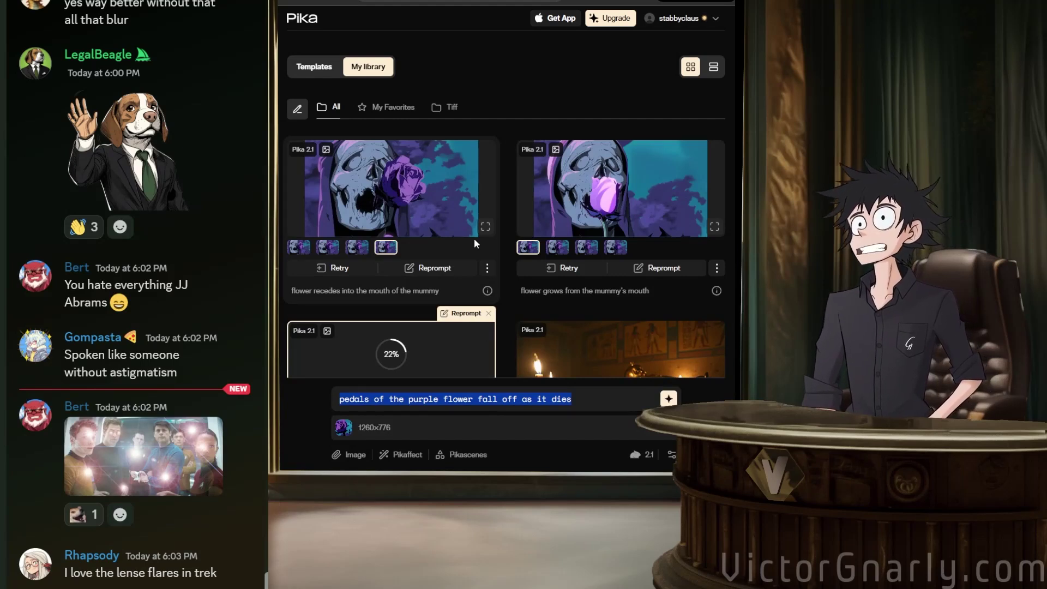
pyautogui.scroll(-2, 474, 242)
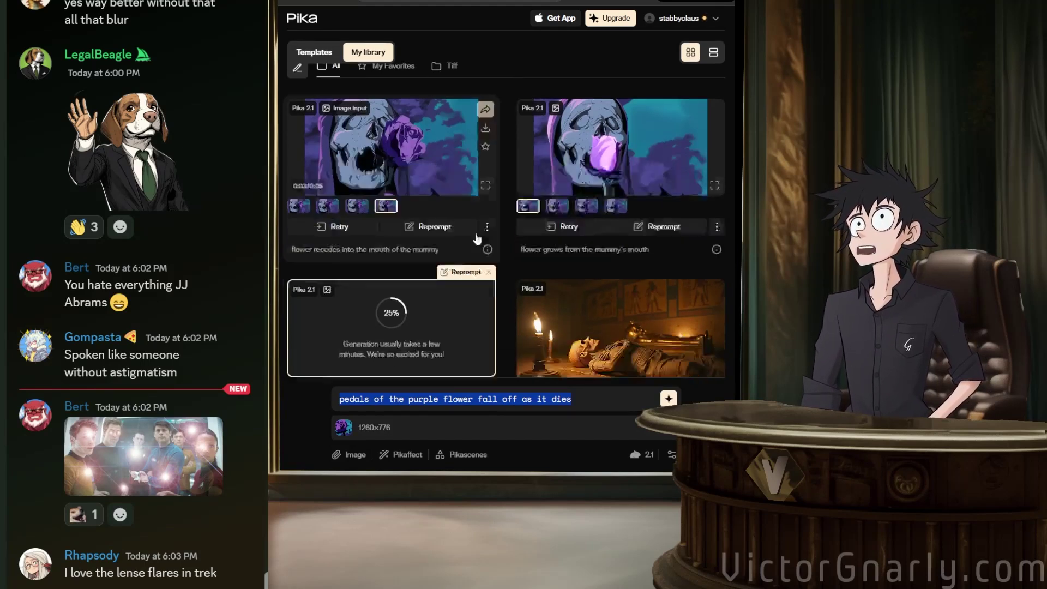
pyautogui.scroll(3, 475, 235)
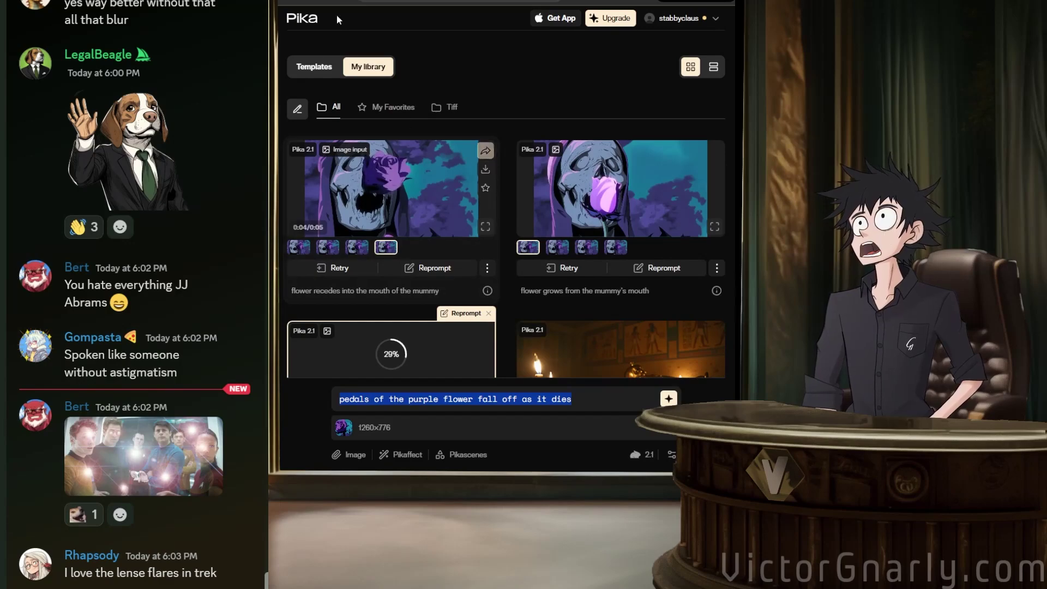
# Switch to Discord and look back through the generated images and shared videos in the vc-create channel.
pyautogui.hotkey('alt', 'Tab')
pyautogui.scroll(15, 464, 209)
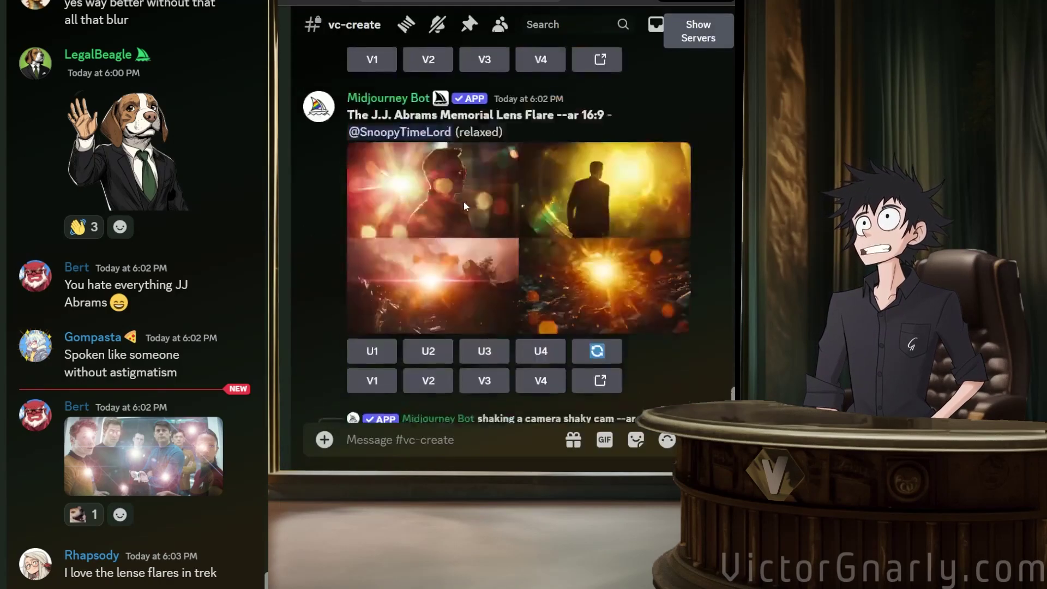
pyautogui.scroll(-2, 464, 202)
pyautogui.scroll(15, 463, 200)
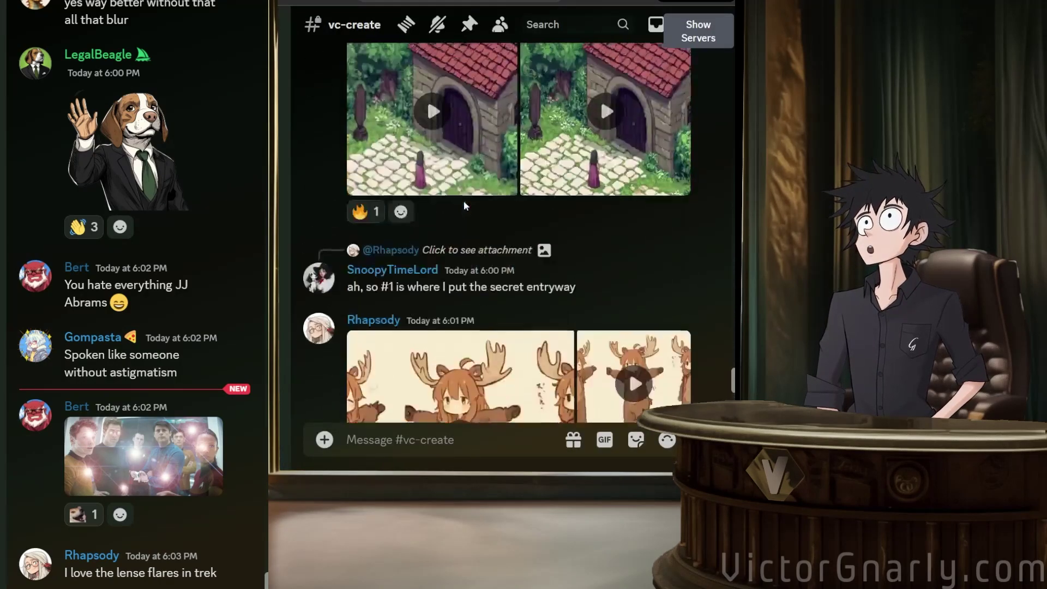
pyautogui.scroll(-2, 463, 199)
pyautogui.scroll(-2, 463, 199)
pyautogui.scroll(6, 449, 238)
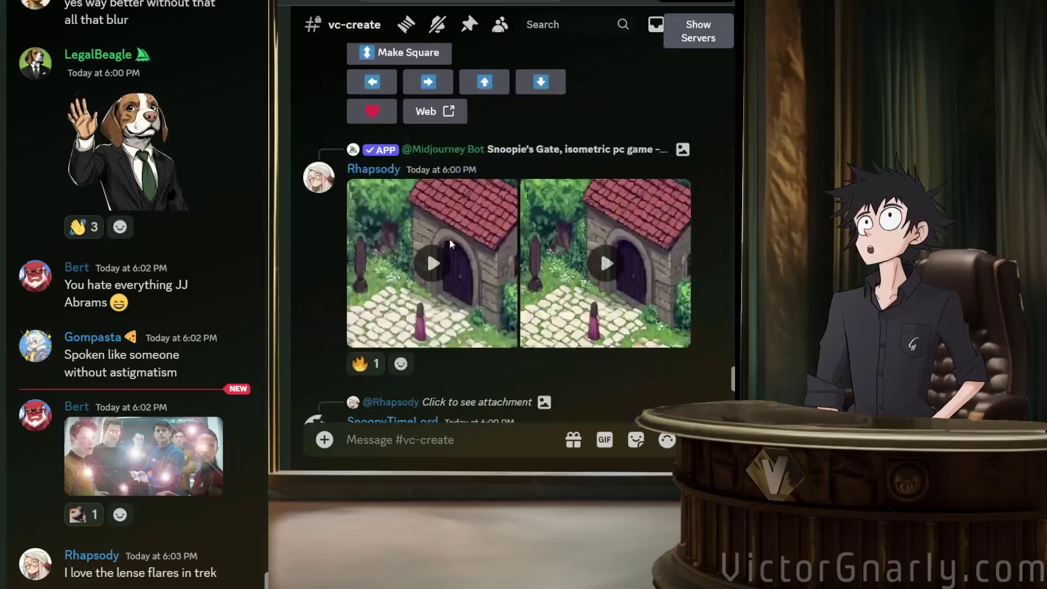
pyautogui.scroll(15, 451, 243)
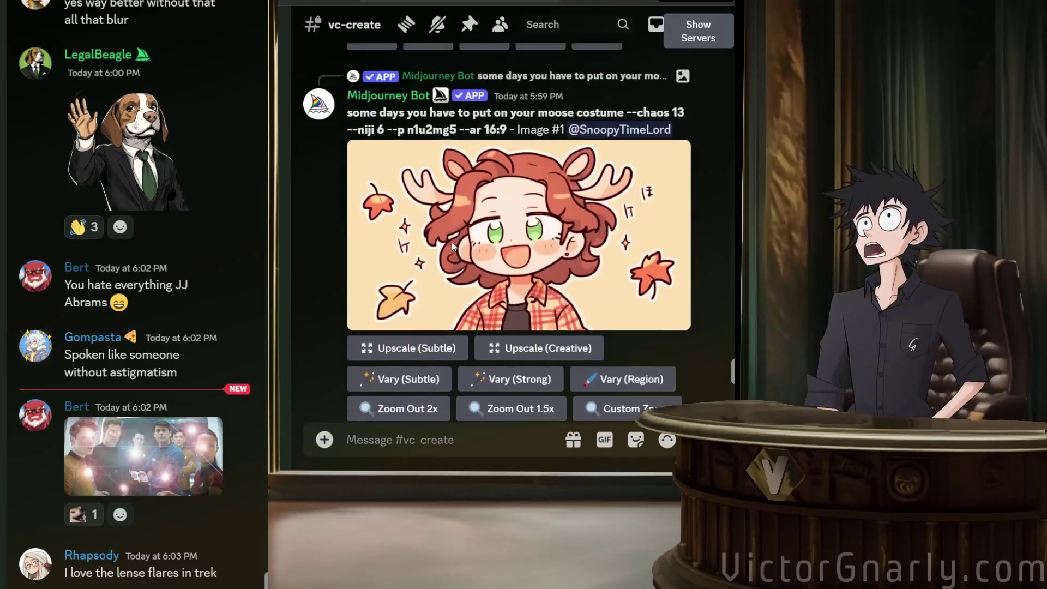
pyautogui.scroll(15, 443, 240)
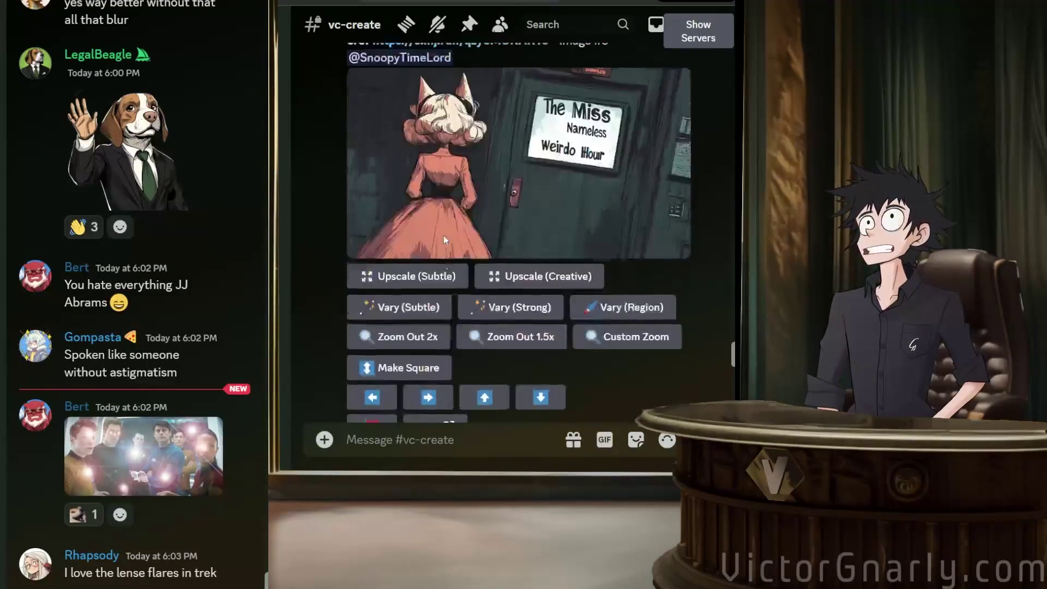
pyautogui.scroll(20, 445, 240)
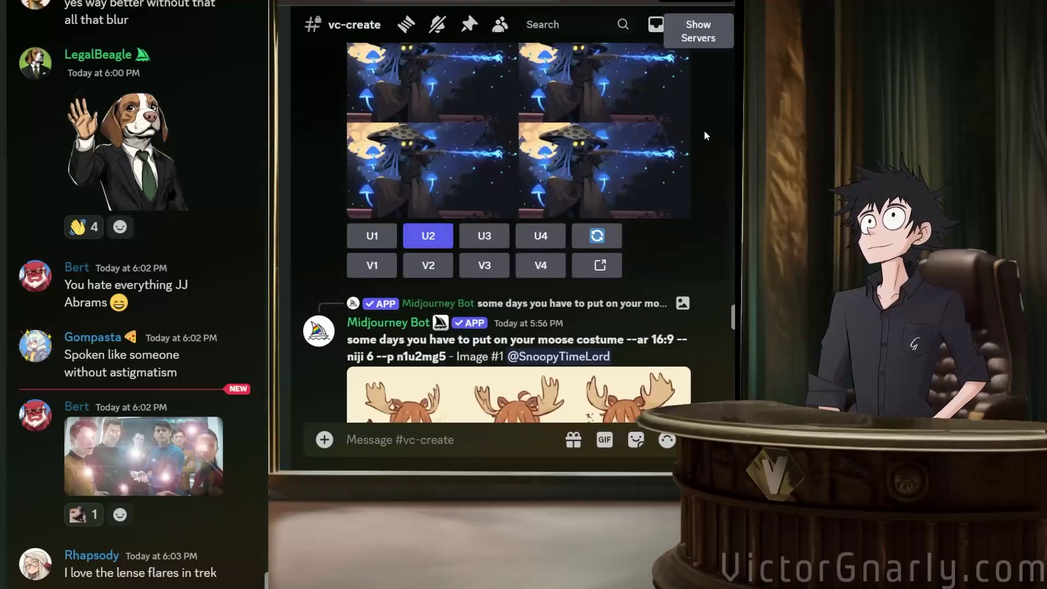
pyautogui.scroll(-20, 599, 83)
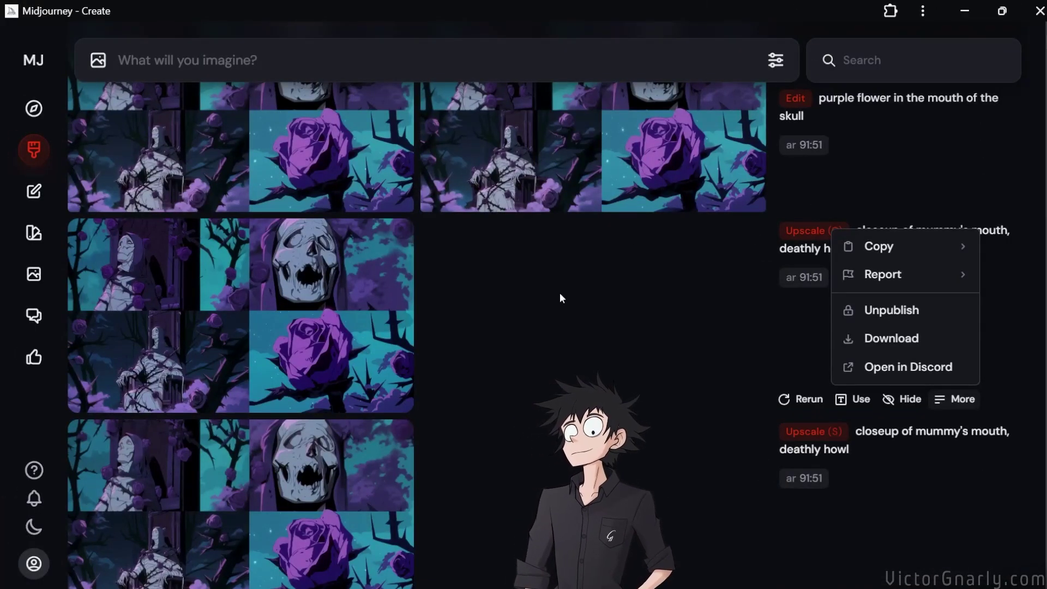
# Switch to Midjourney, dismiss the open options, and view the upscaled "closeup of mummy's mouth, deathly howl" image enlarged.
pyautogui.click(486, 275)
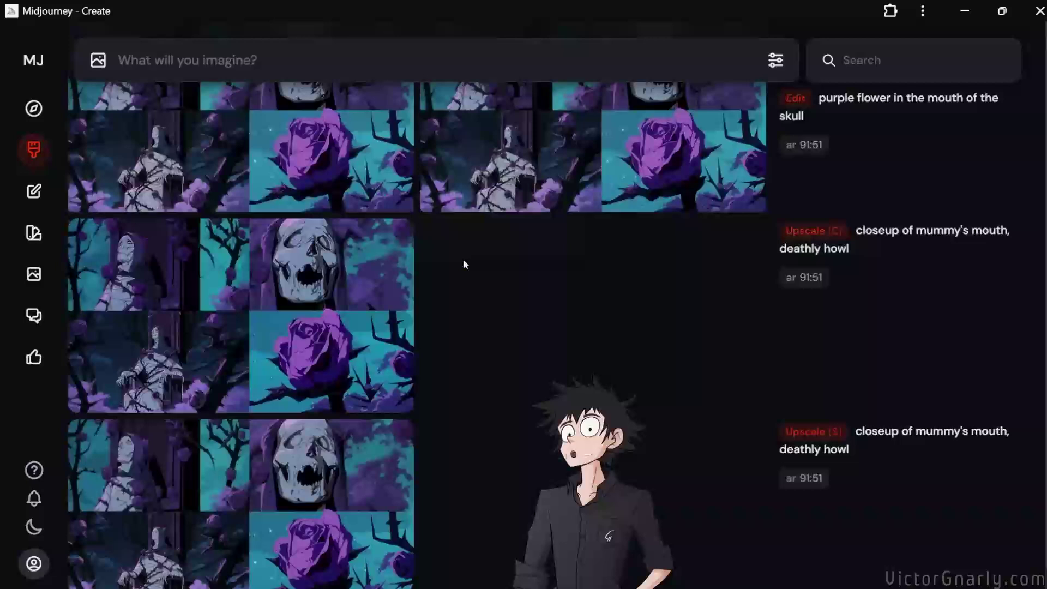
pyautogui.click(285, 298)
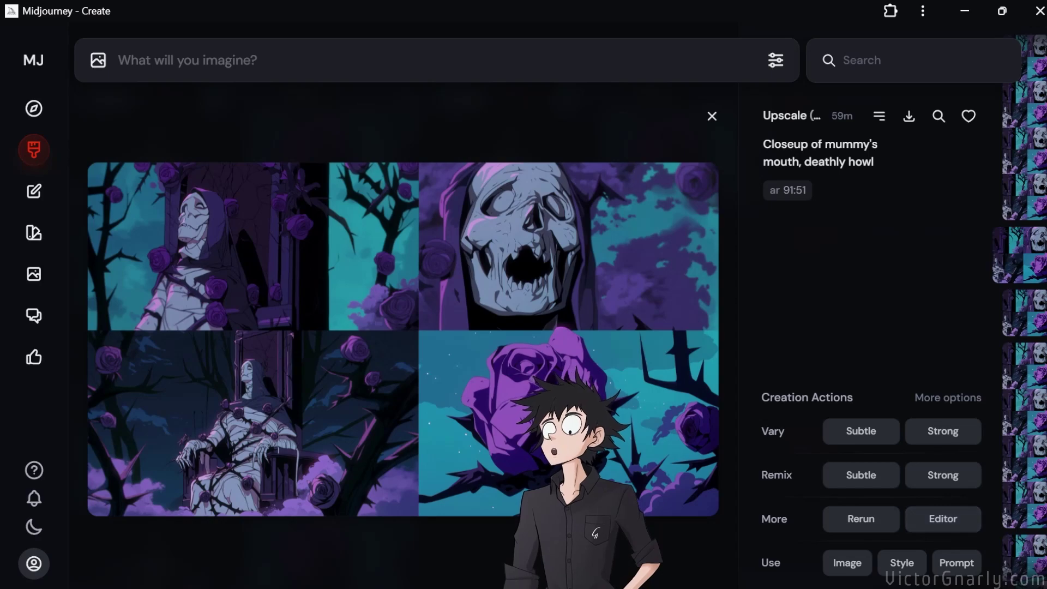
pyautogui.click(594, 545)
# Switch to Discord and look through the character-portal forum posts and the Gnarly Studios channel list.
pyautogui.scroll(-11, 508, 431)
pyautogui.scroll(6, 509, 434)
pyautogui.scroll(5, 509, 434)
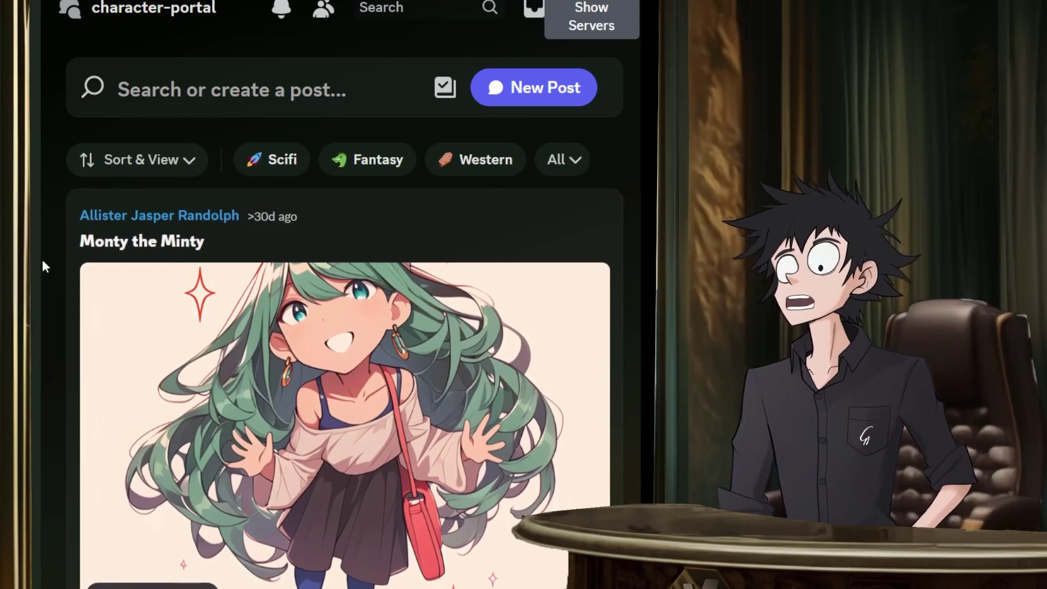
pyautogui.moveTo(34, 267)
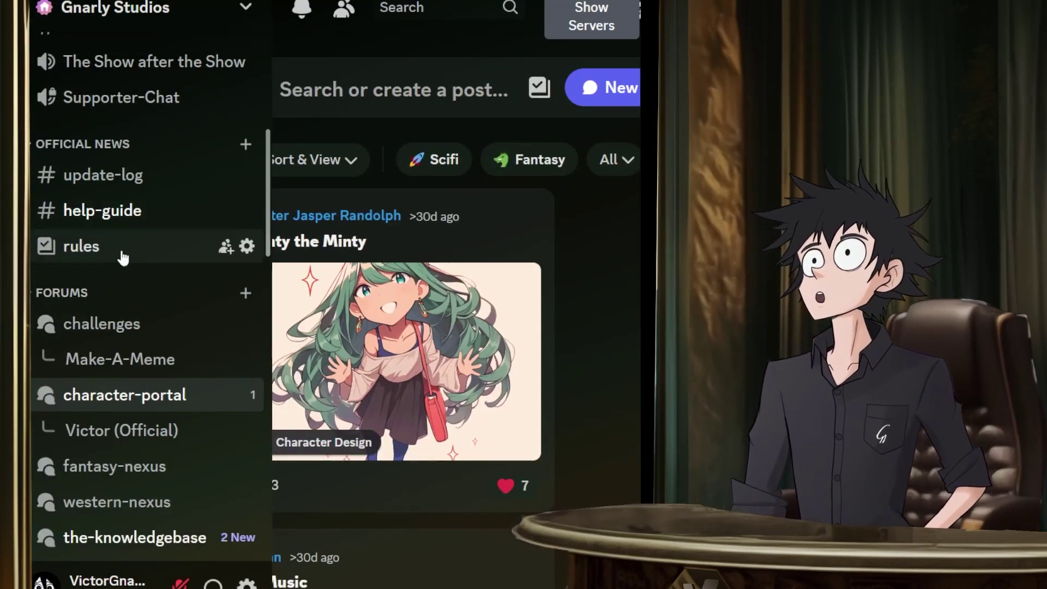
pyautogui.scroll(5, 139, 293)
pyautogui.scroll(2, 140, 293)
pyautogui.moveTo(141, 355)
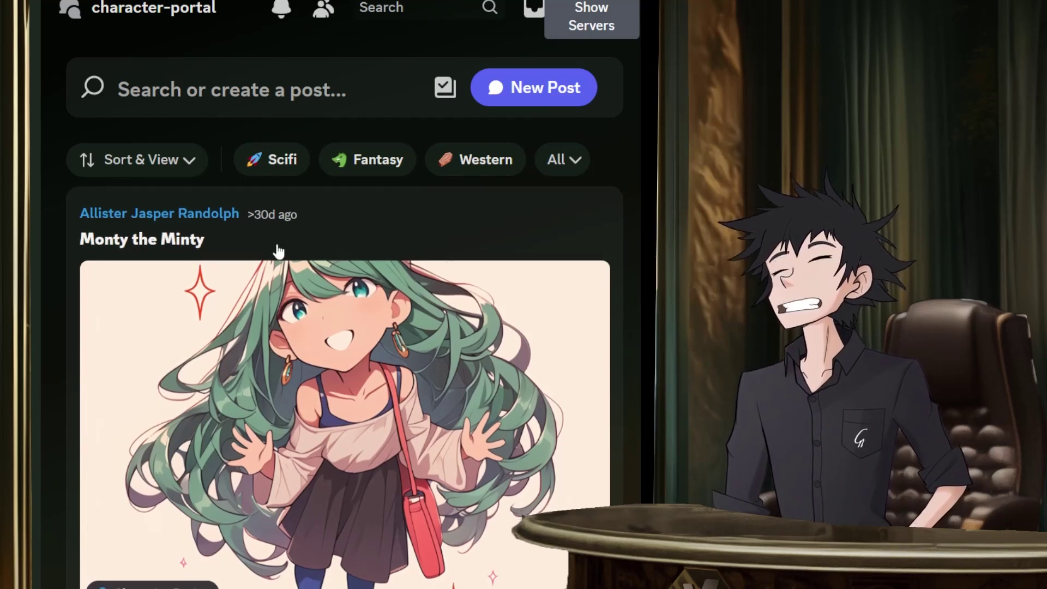
pyautogui.scroll(-15, 272, 249)
pyautogui.scroll(-2, 268, 248)
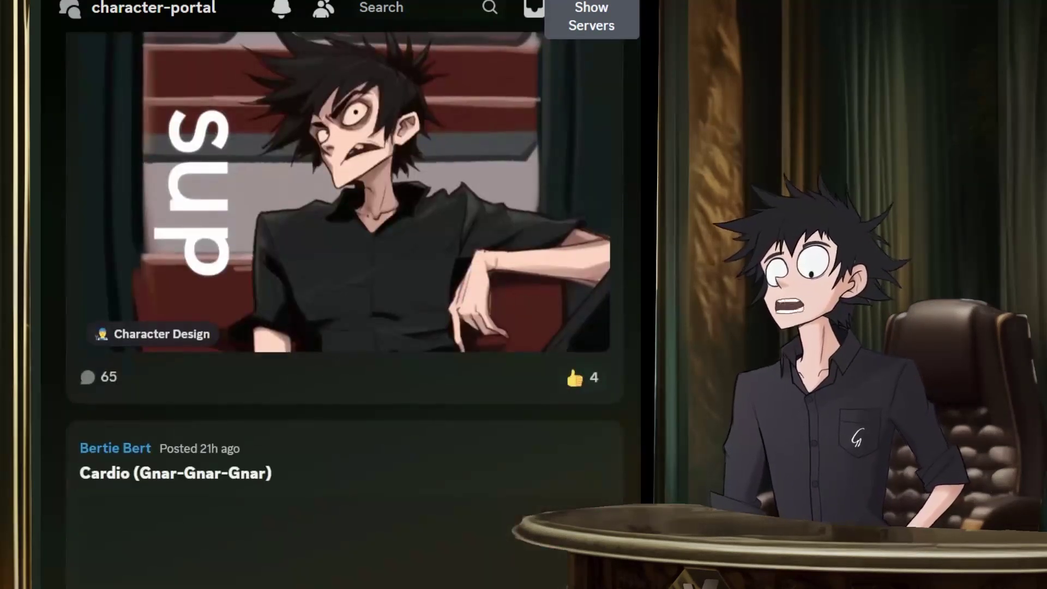
# Read back through the side chat to the Character Workshop invitation, then return to the newest messages.
pyautogui.scroll(-15, 144, 294)
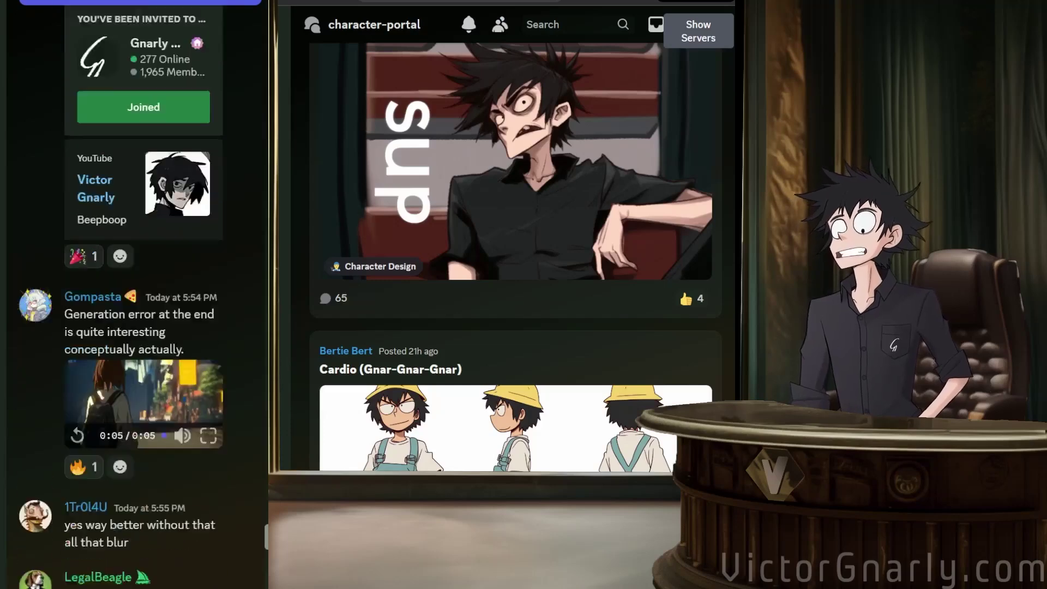
pyautogui.scroll(15, 144, 294)
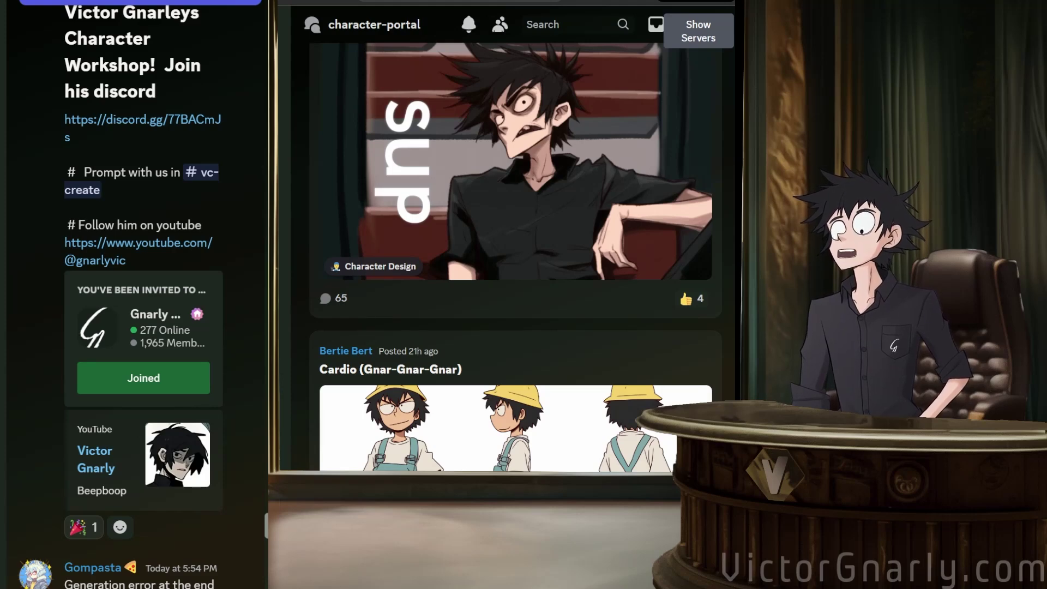
pyautogui.scroll(1, 144, 295)
pyautogui.scroll(-3, 144, 295)
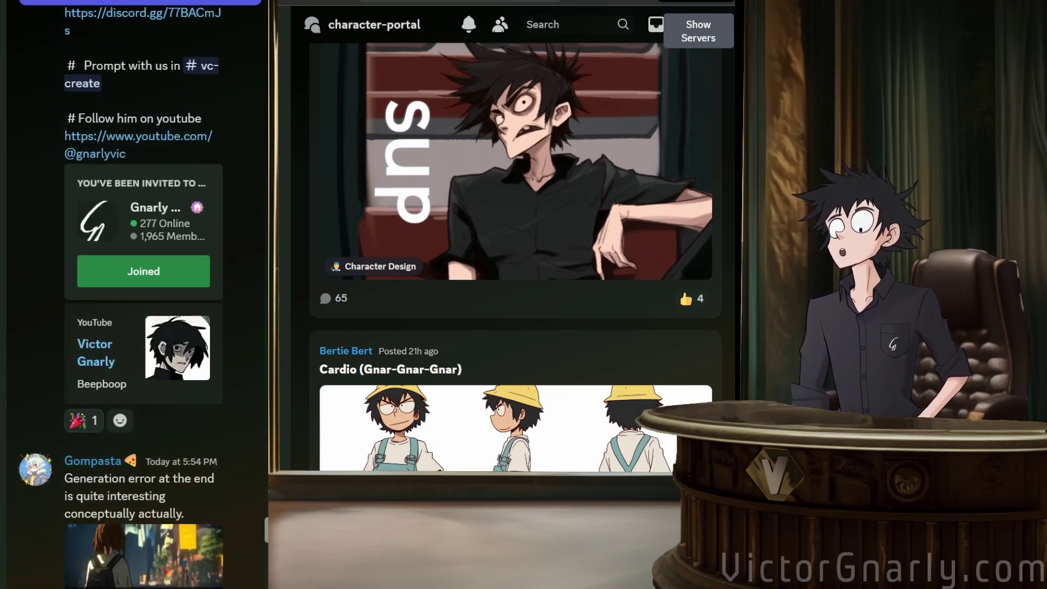
pyautogui.scroll(-15, 144, 294)
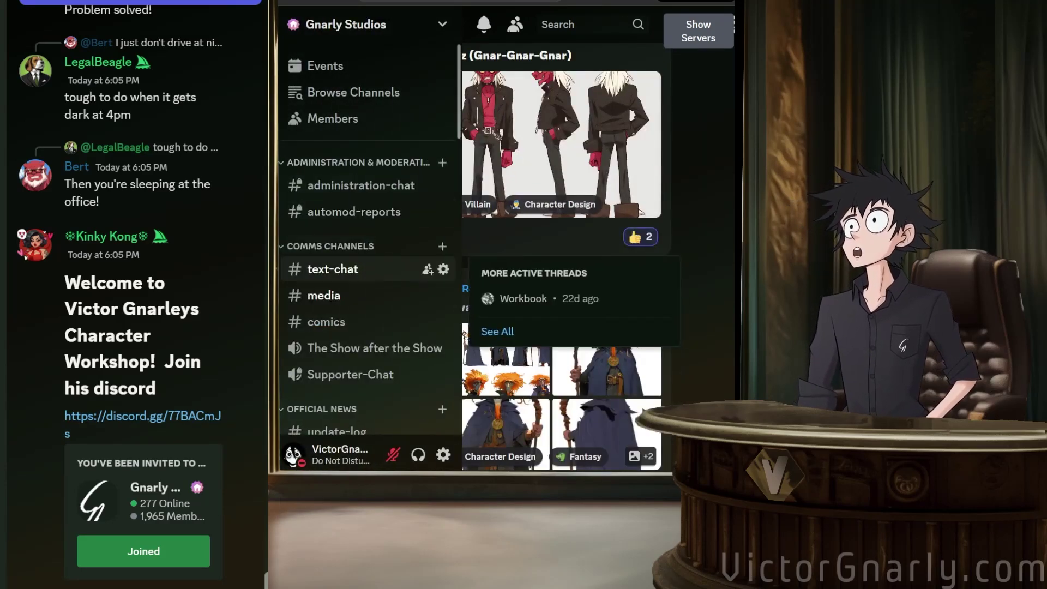
# Look through the Gnarly Studios channel list and open the character-portal forum.
pyautogui.scroll(-5, 371, 246)
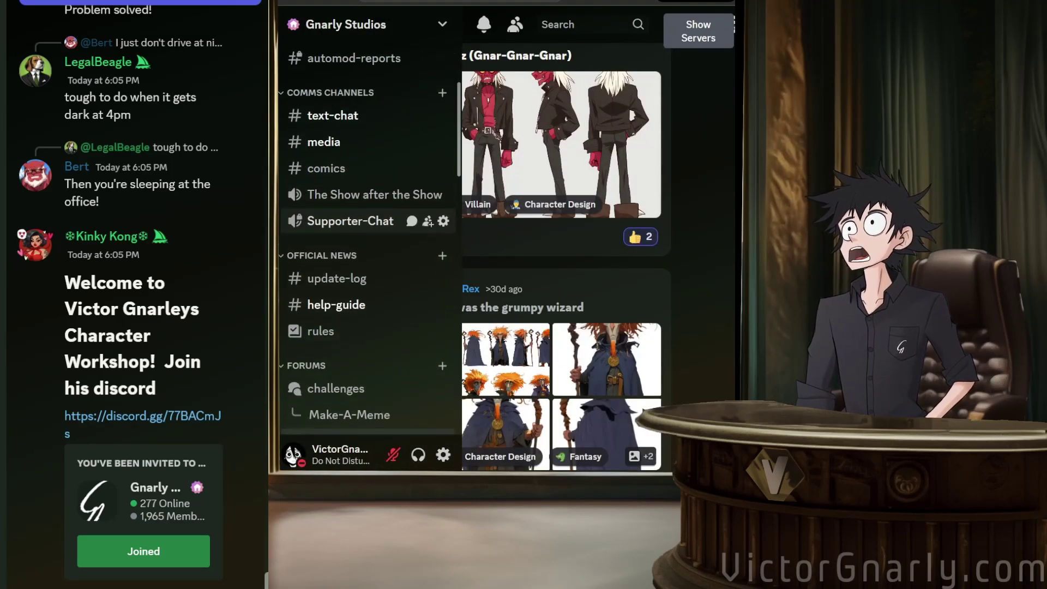
pyautogui.scroll(-6, 370, 245)
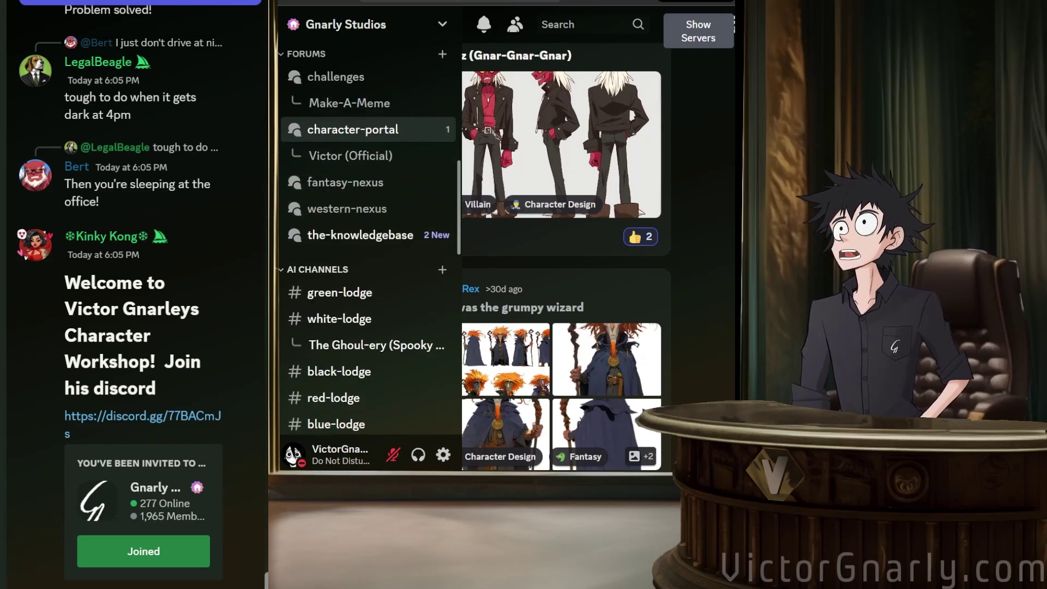
pyautogui.scroll(4, 371, 246)
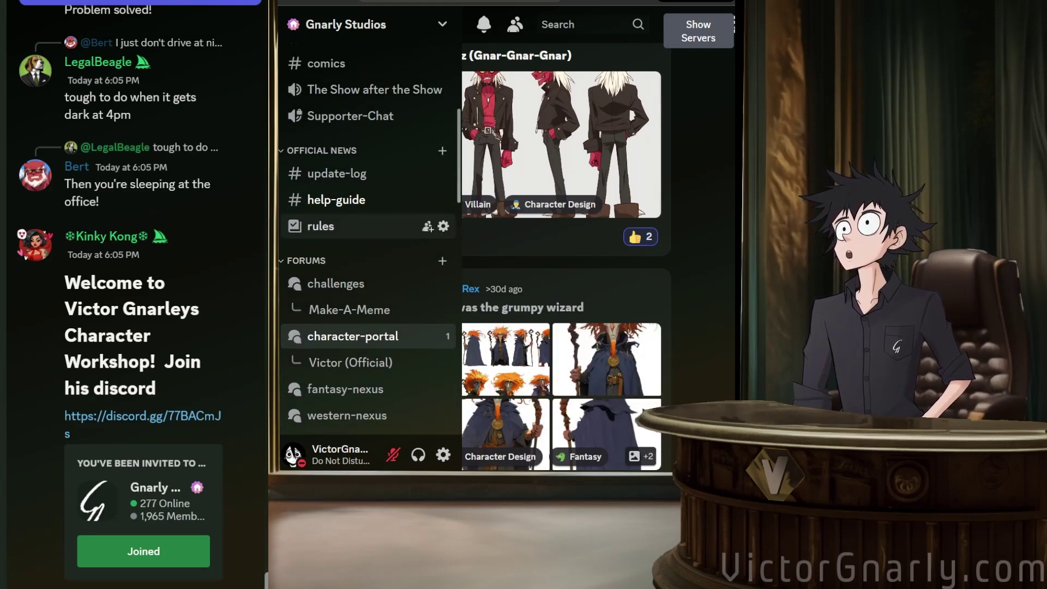
pyautogui.scroll(-1, 371, 229)
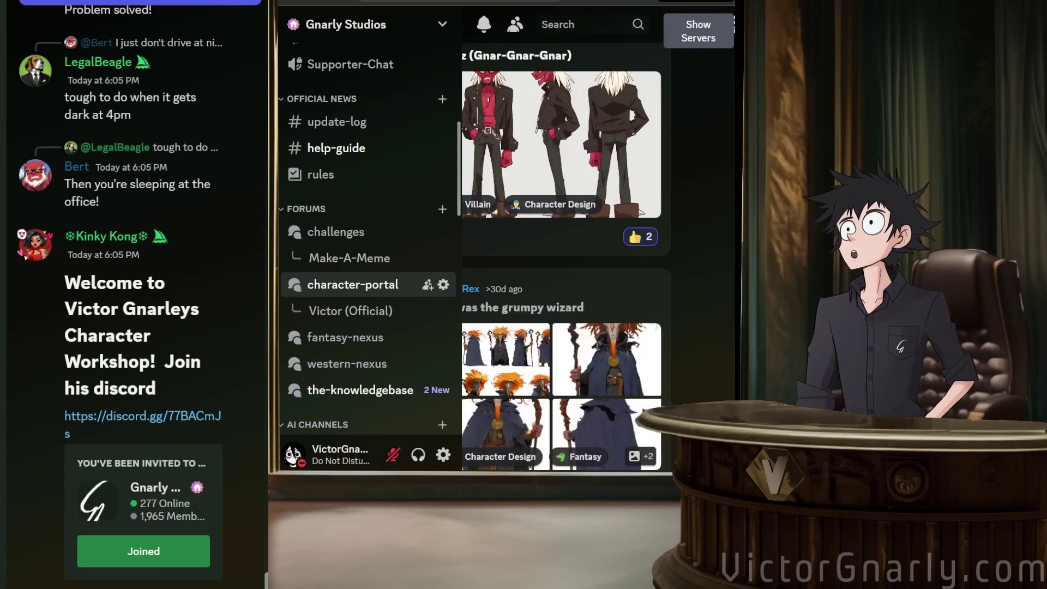
pyautogui.click(381, 277)
# Browse the character-portal posts from the beginning of the forum, including Monty the Minty, AI Music and Florentia.
pyautogui.scroll(-10, 571, 251)
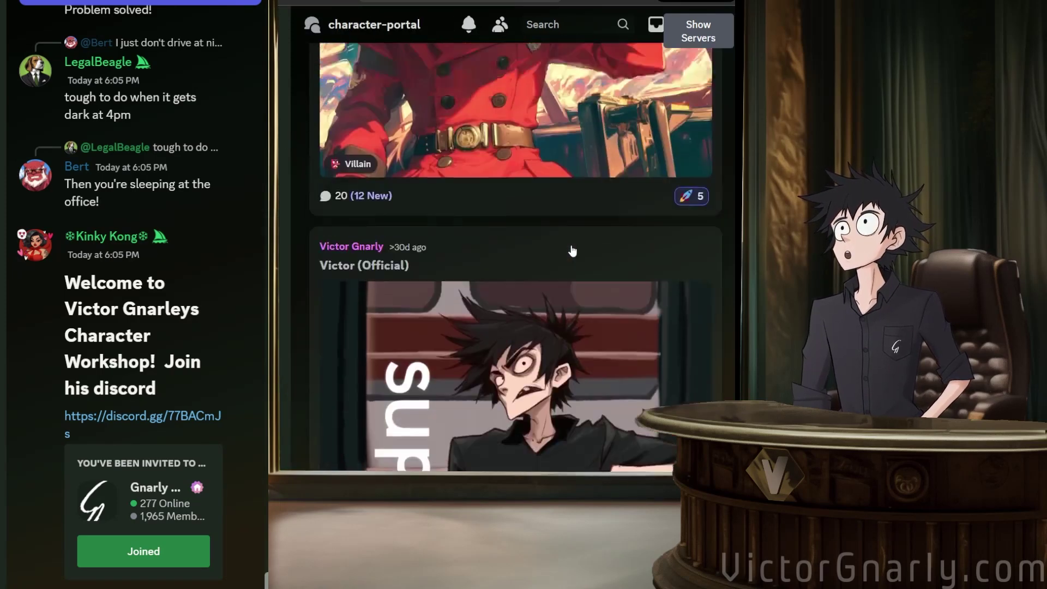
pyautogui.scroll(15, 571, 251)
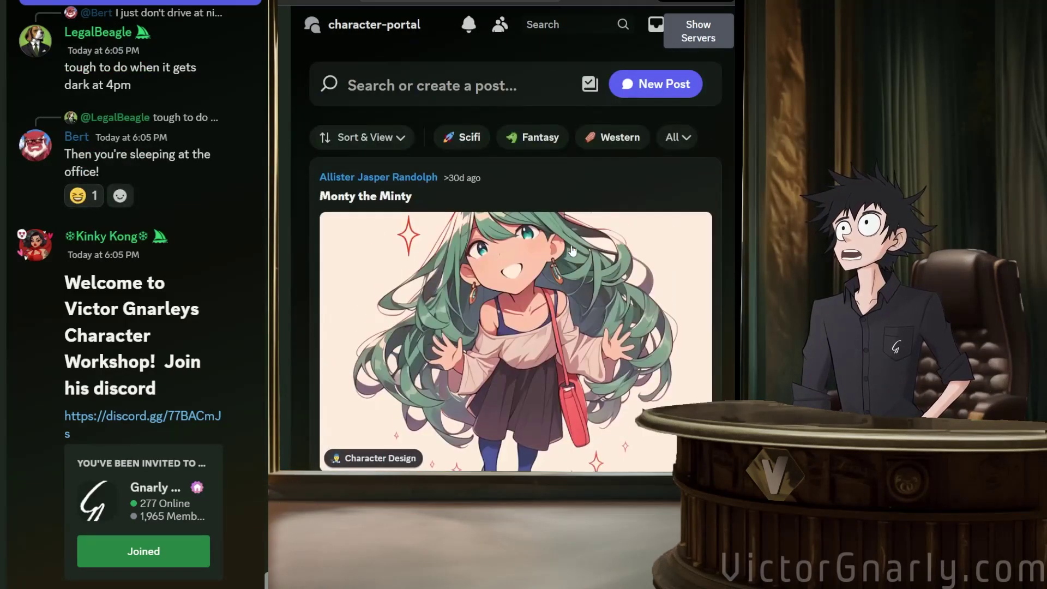
pyautogui.scroll(-4, 571, 251)
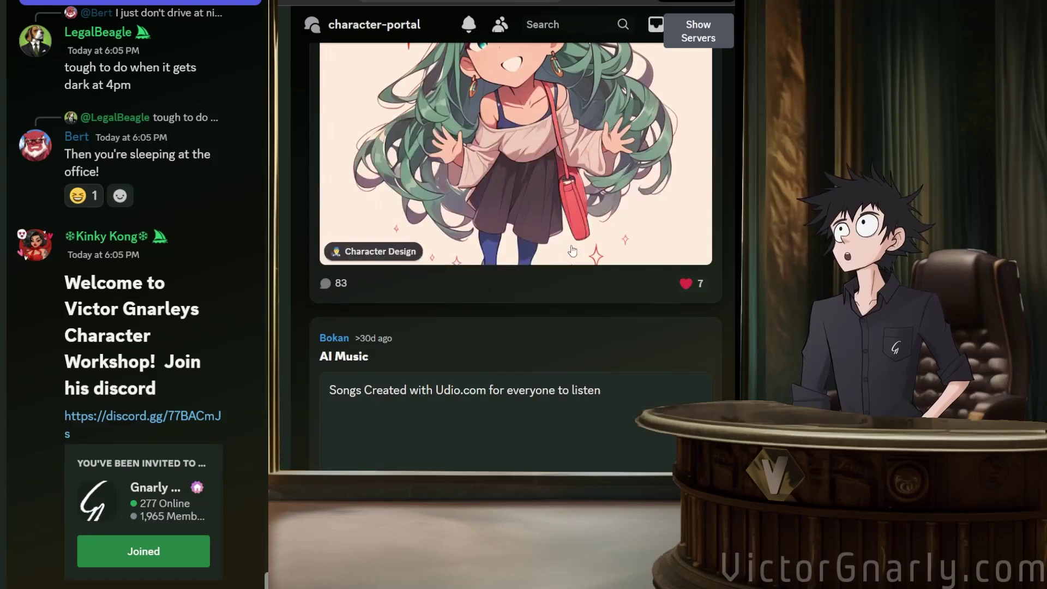
pyautogui.scroll(-4, 572, 251)
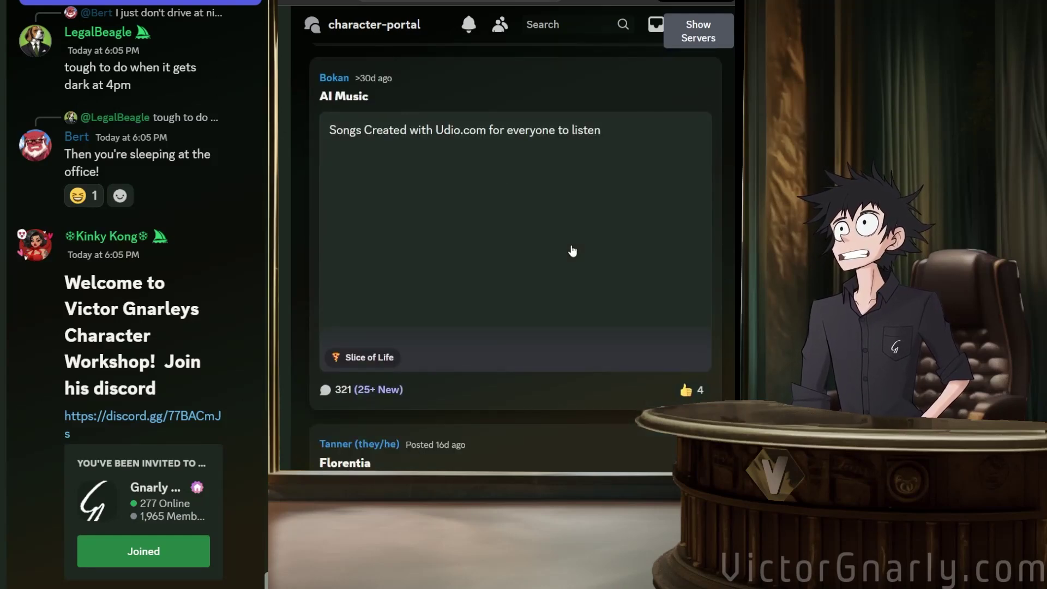
pyautogui.scroll(-5, 571, 251)
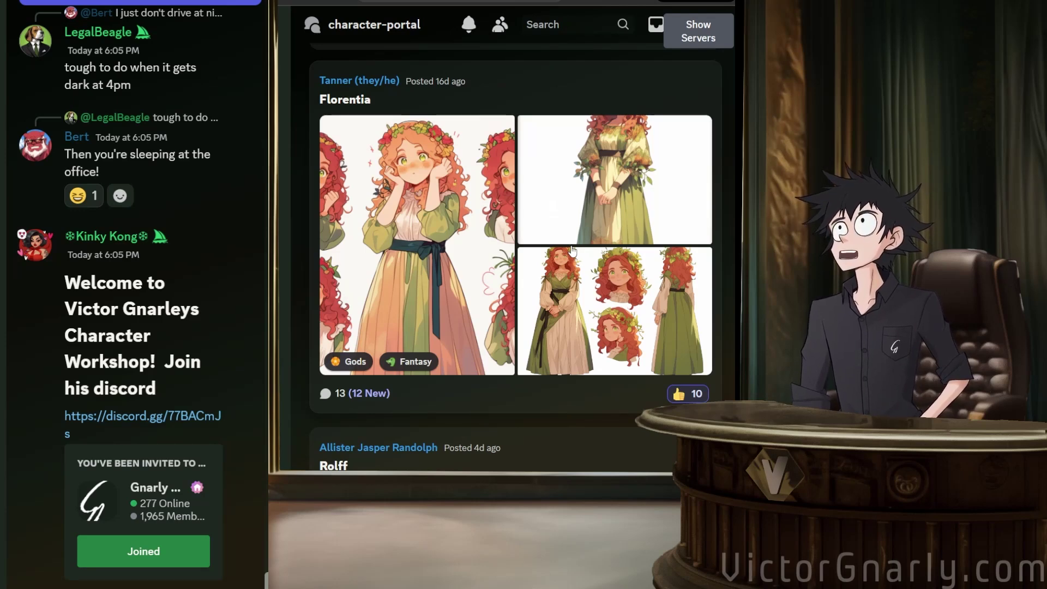
# Continue browsing the character-portal posts from Florentia past Rolff to Victor (Official).
pyautogui.scroll(2, 571, 249)
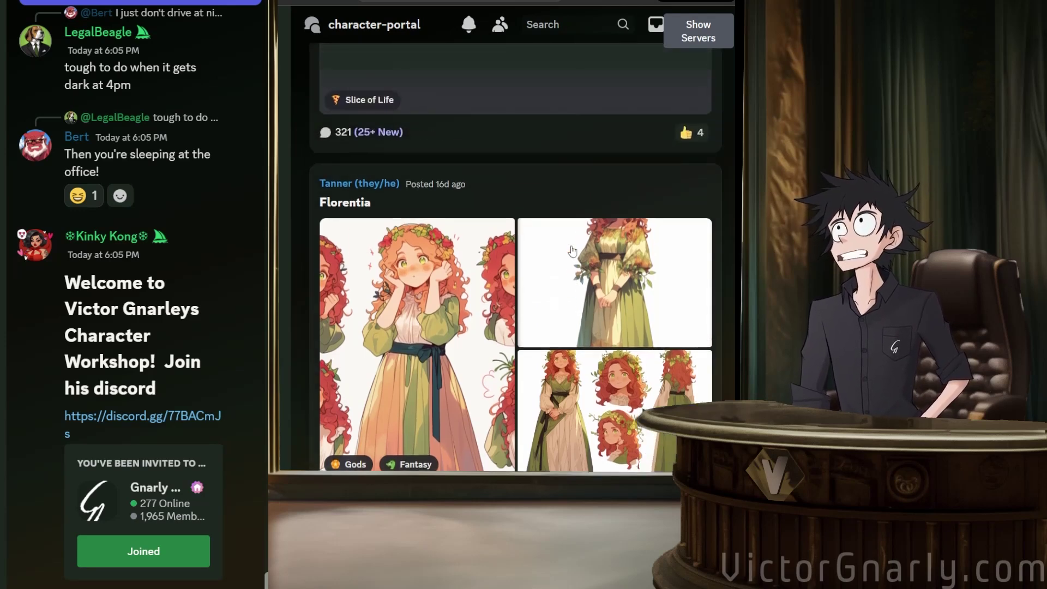
pyautogui.scroll(-3, 571, 250)
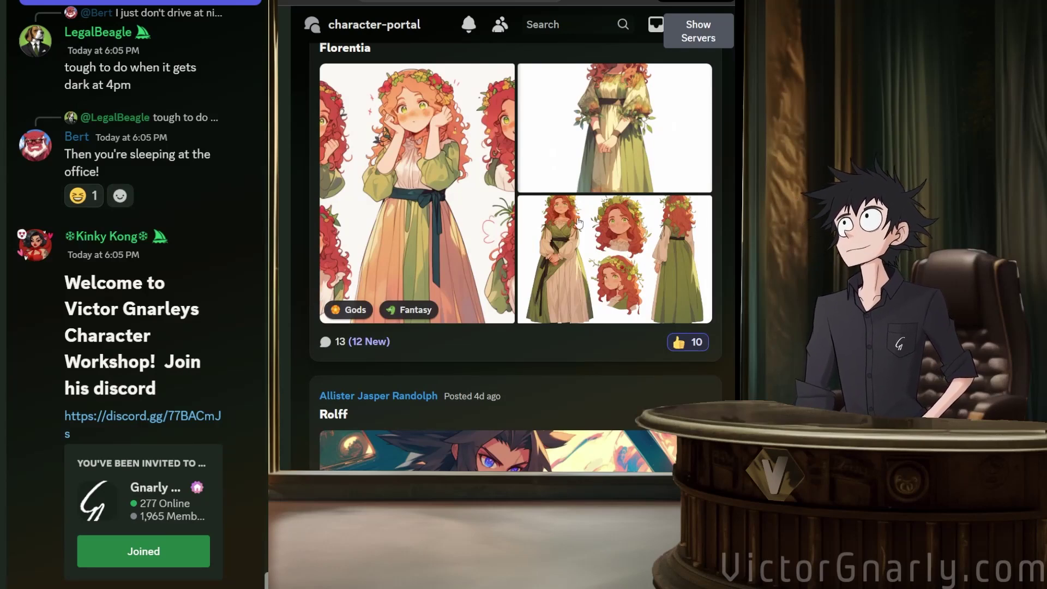
pyautogui.scroll(-5, 576, 229)
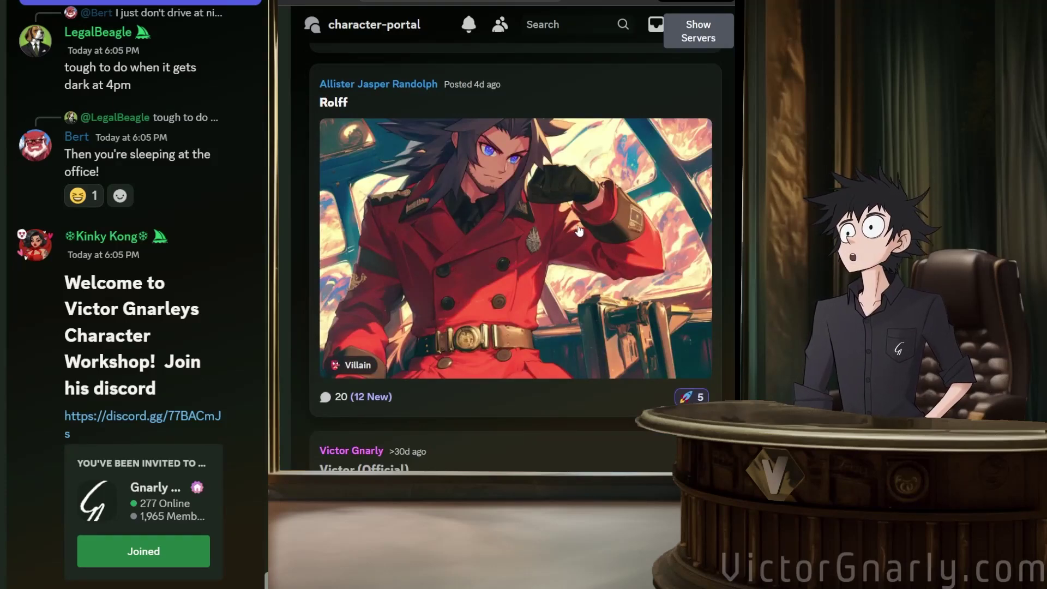
pyautogui.scroll(-8, 596, 240)
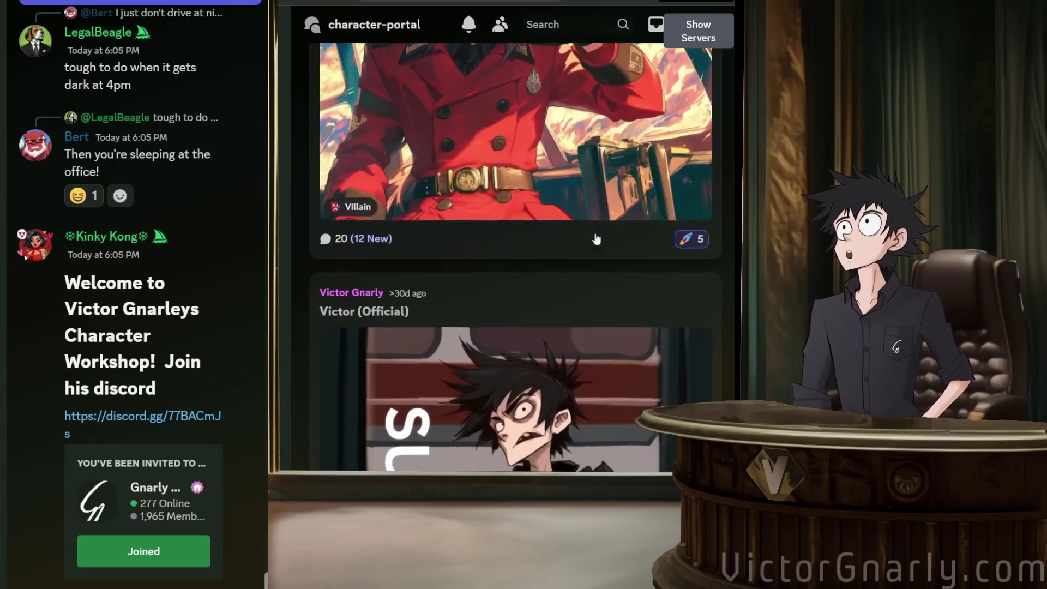
pyautogui.scroll(-3, 596, 239)
pyautogui.scroll(5, 594, 234)
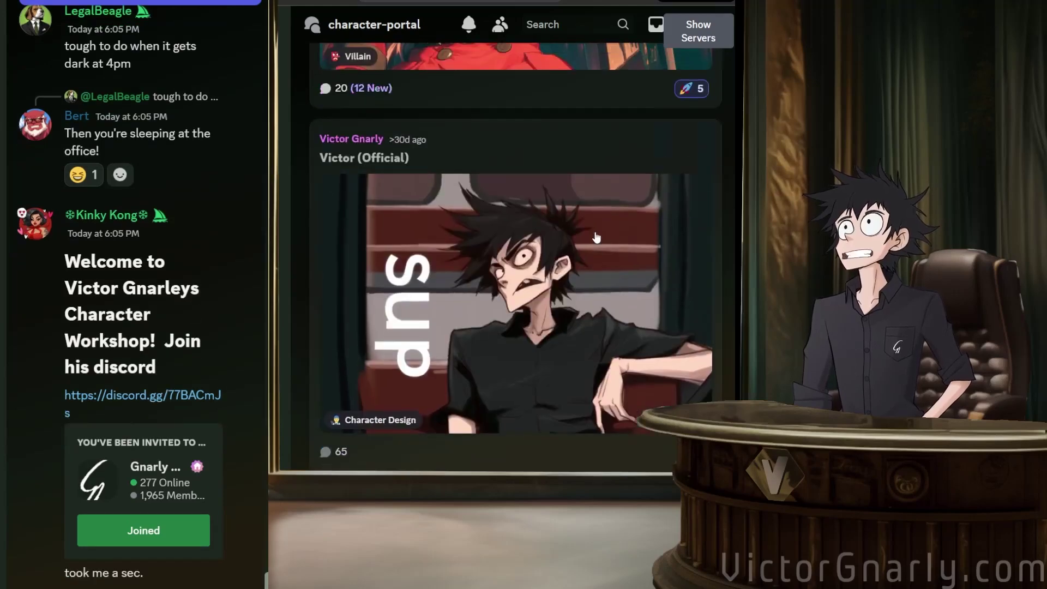
# Open the Victor (Official) post, play its newest video and look back through the shared artwork to the December 2024 messages.
pyautogui.click(514, 112)
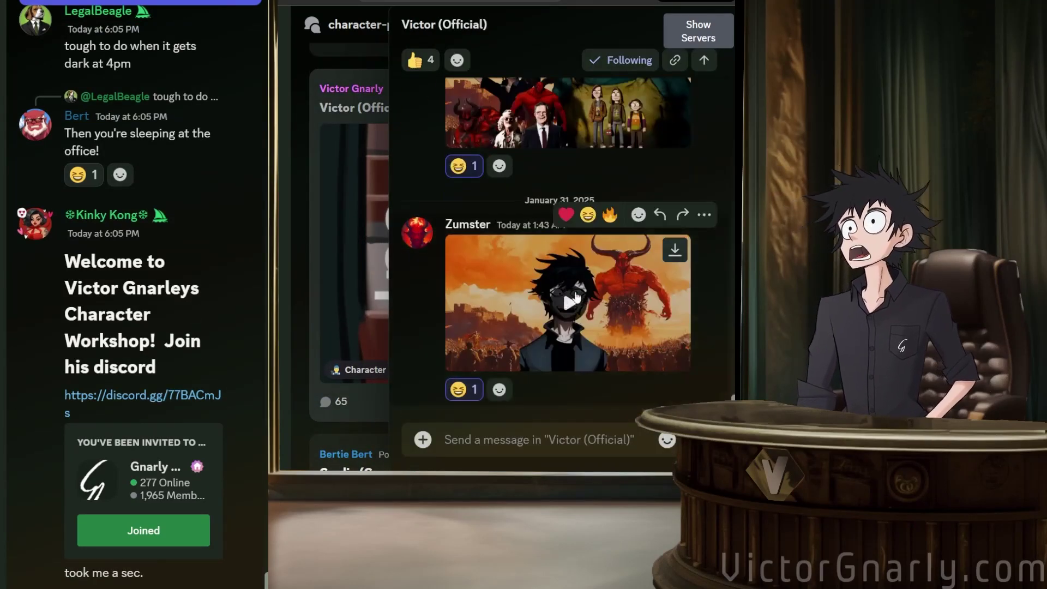
pyautogui.click(578, 316)
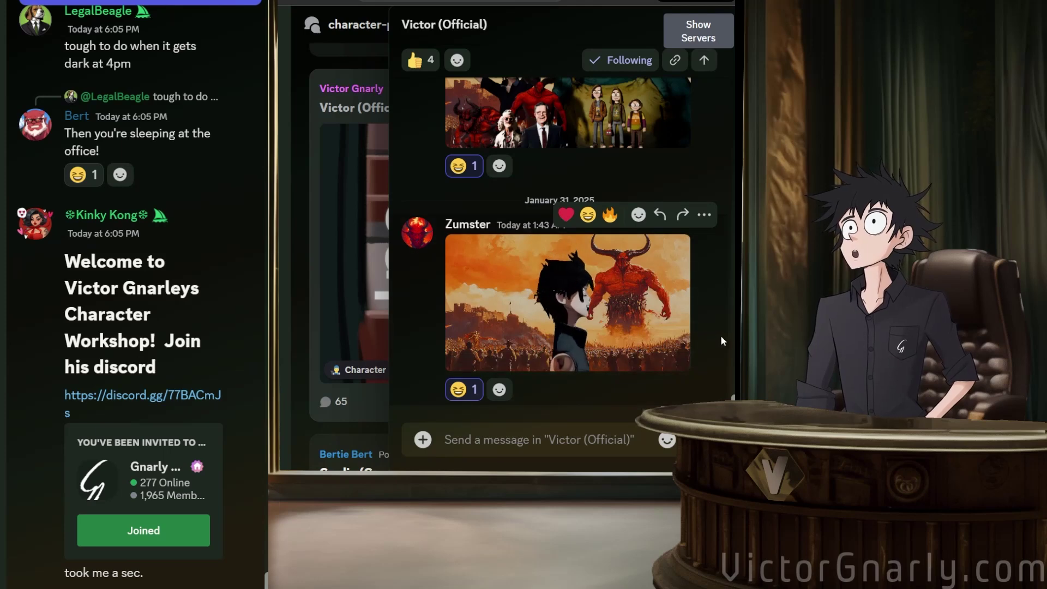
pyautogui.scroll(5, 648, 318)
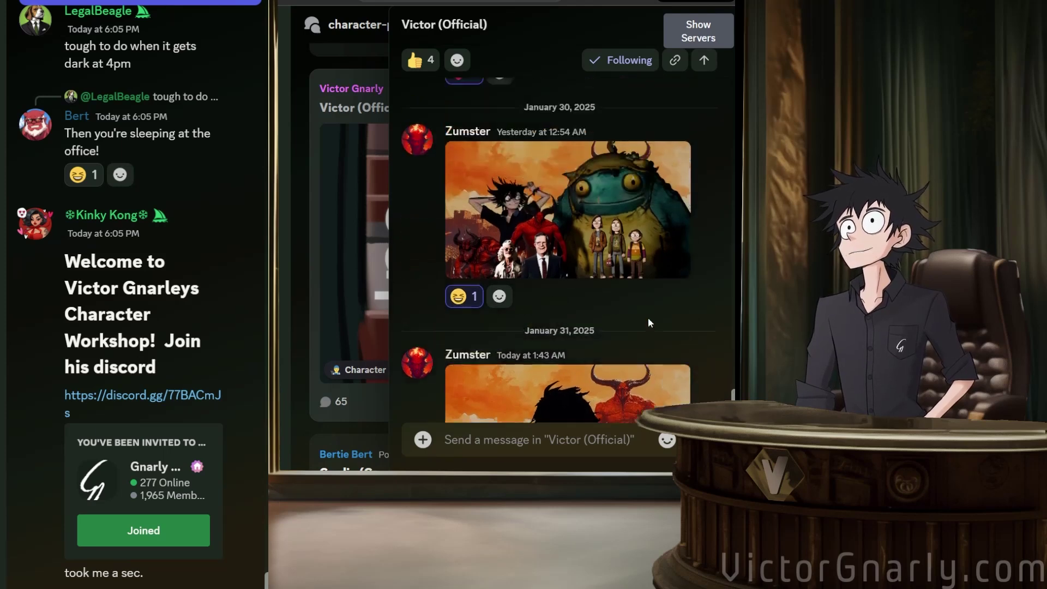
pyautogui.scroll(10, 640, 320)
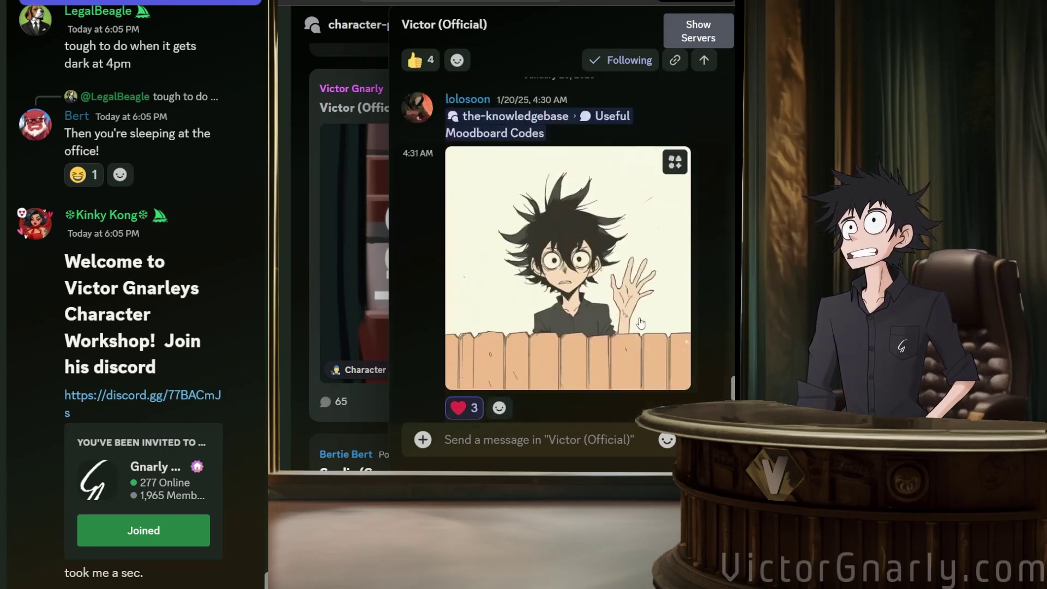
pyautogui.scroll(10, 639, 321)
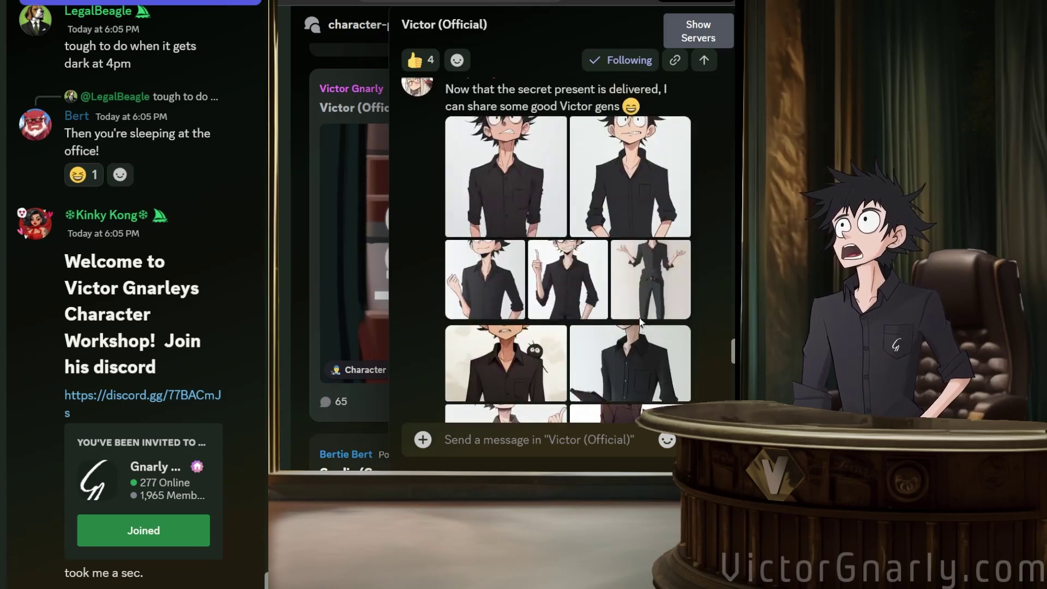
pyautogui.scroll(10, 640, 322)
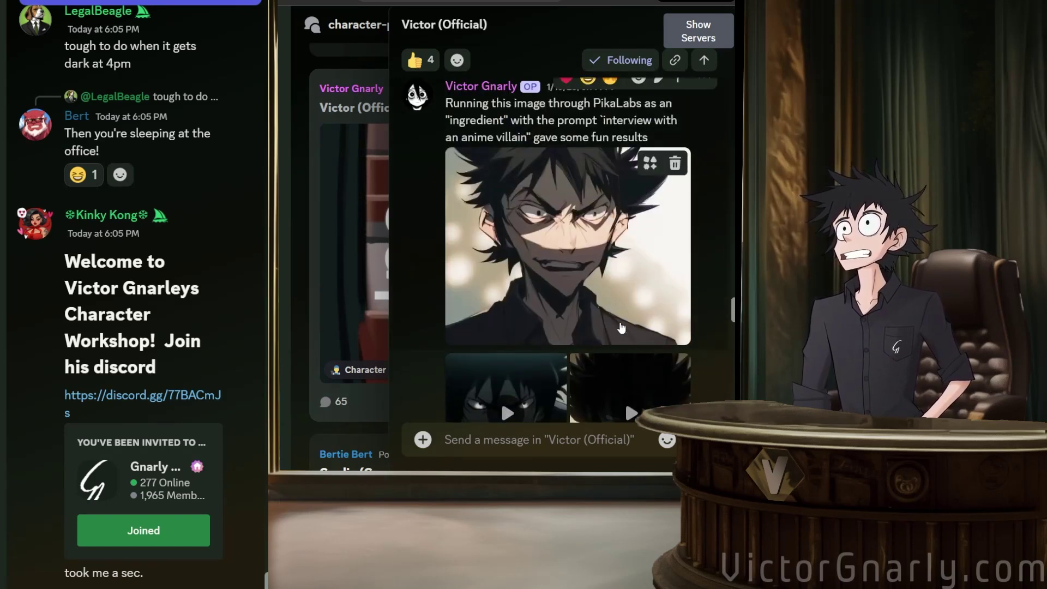
pyautogui.scroll(10, 633, 322)
pyautogui.scroll(10, 622, 325)
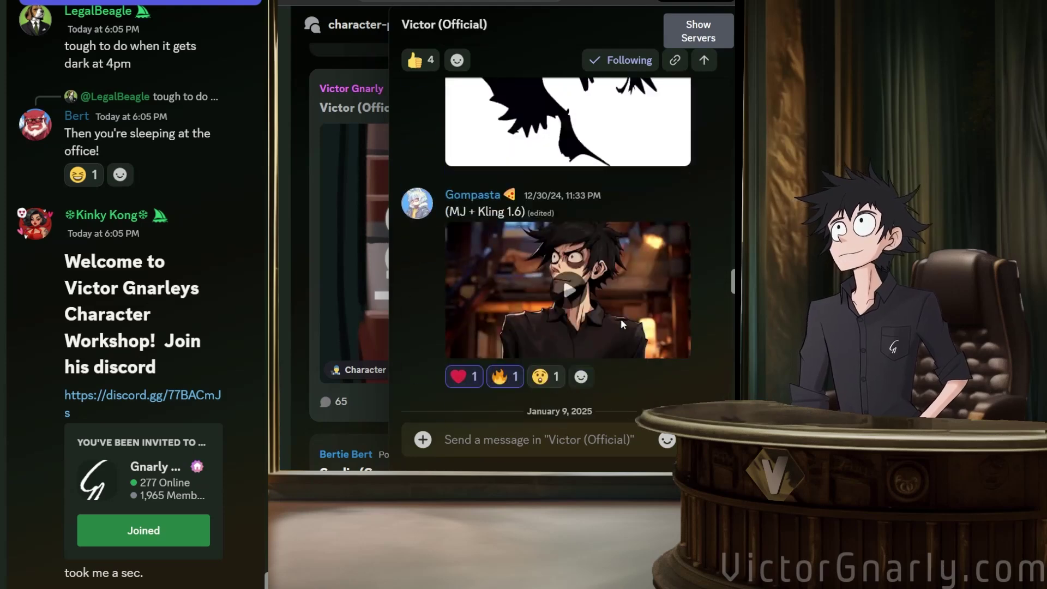
pyautogui.scroll(10, 621, 318)
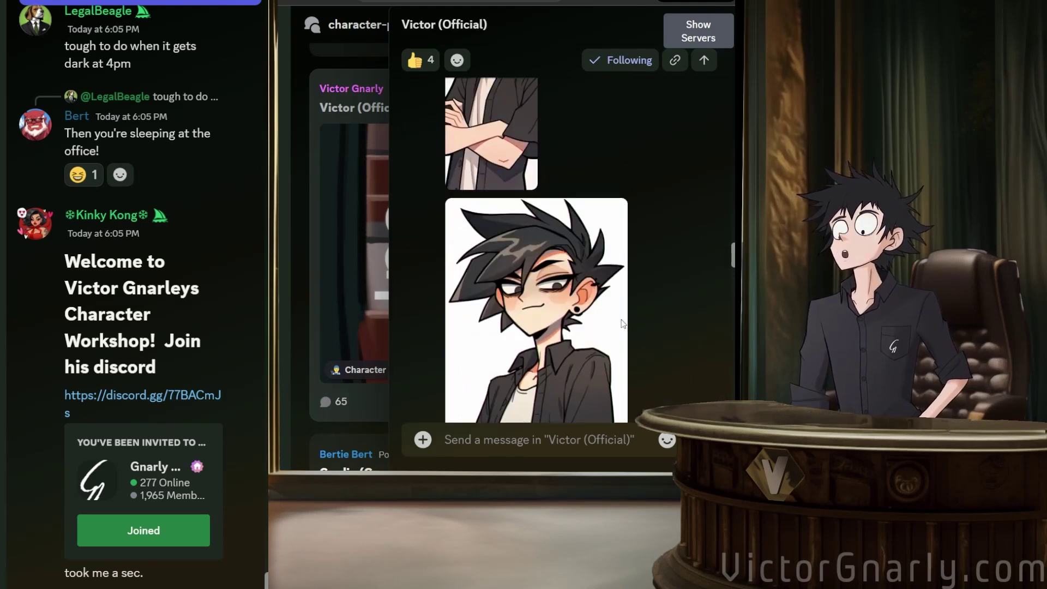
pyautogui.scroll(2, 623, 321)
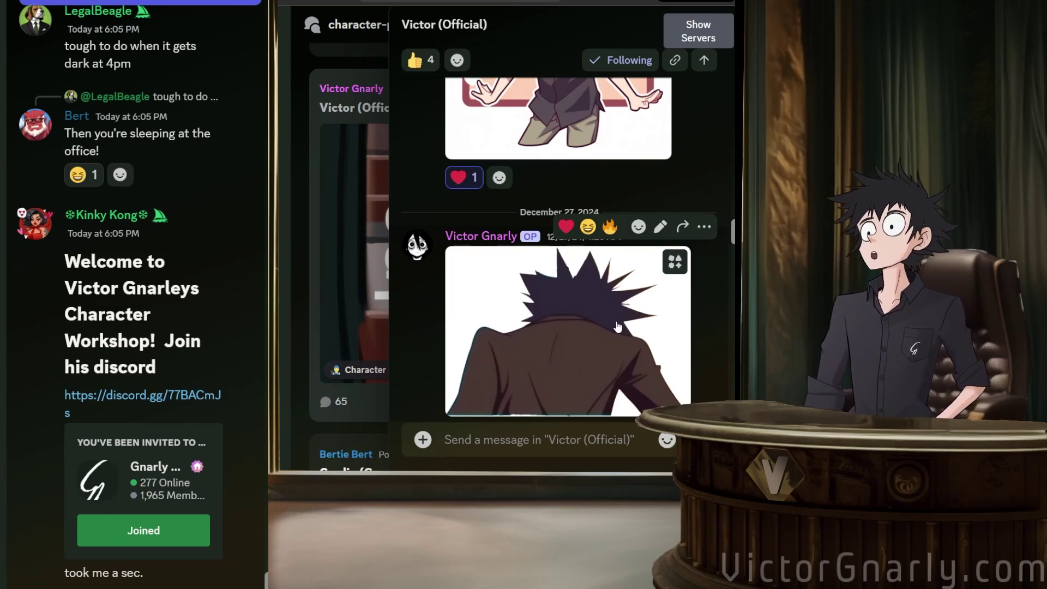
# Examine the comic grid and the three-view character sheet in the Victor (Official) post, and close the post.
pyautogui.scroll(-10, 618, 326)
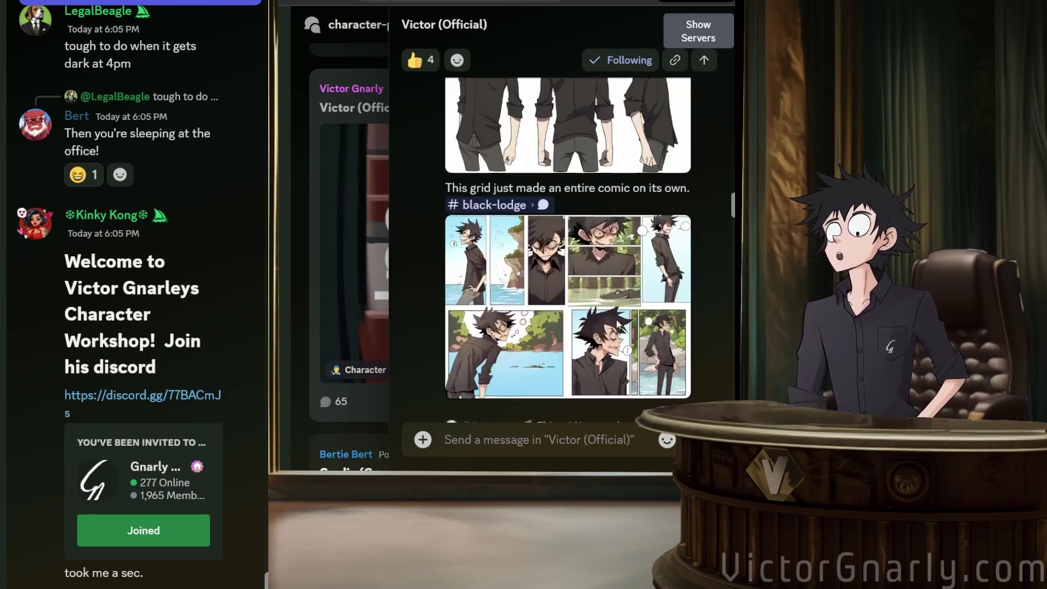
pyautogui.scroll(3, 619, 323)
pyautogui.scroll(-4, 621, 320)
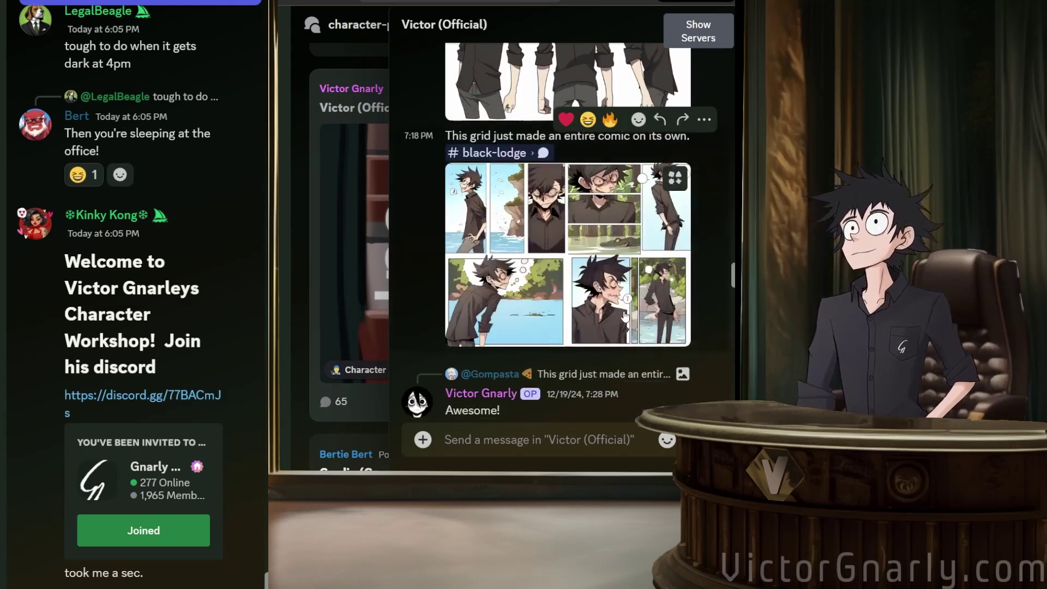
pyautogui.scroll(5, 623, 315)
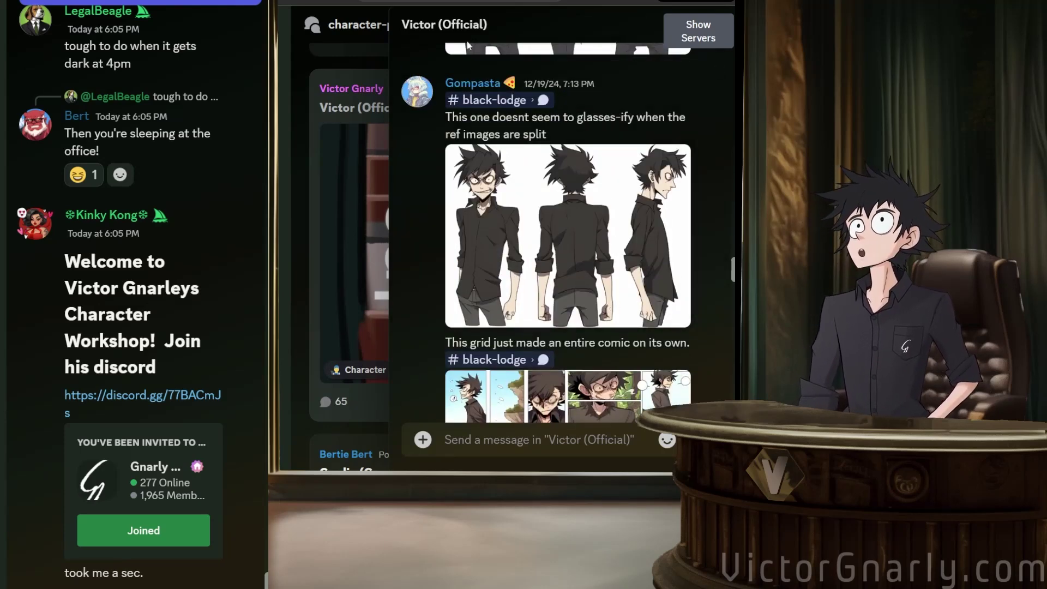
pyautogui.press('Escape')
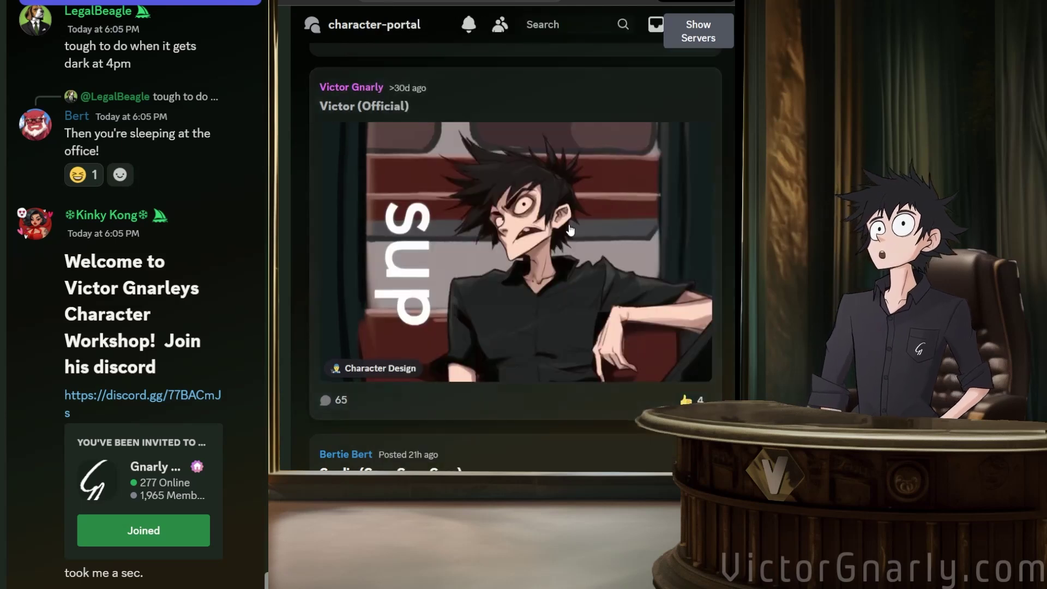
# Search the character-portal forum for "festus" and open the Festus Vilmire post.
pyautogui.scroll(15, 506, 245)
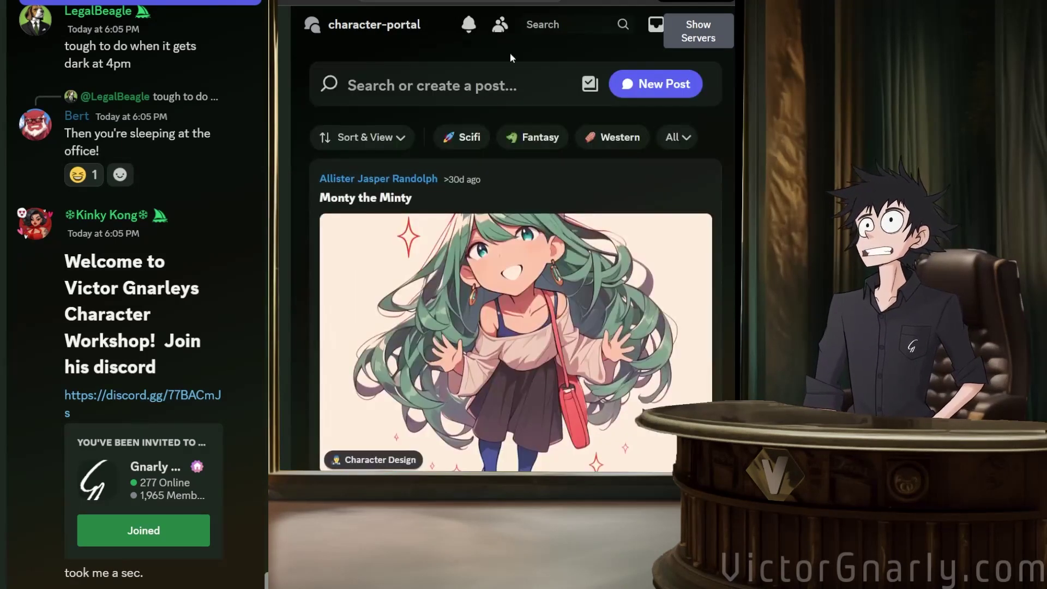
pyautogui.click(461, 87)
pyautogui.write('festus')
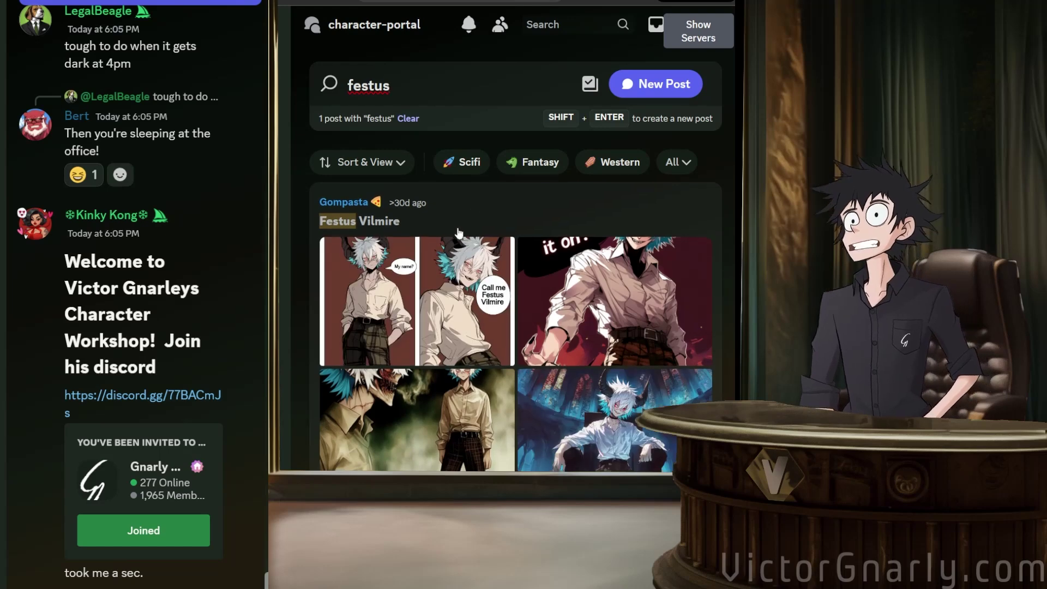
pyautogui.click(459, 225)
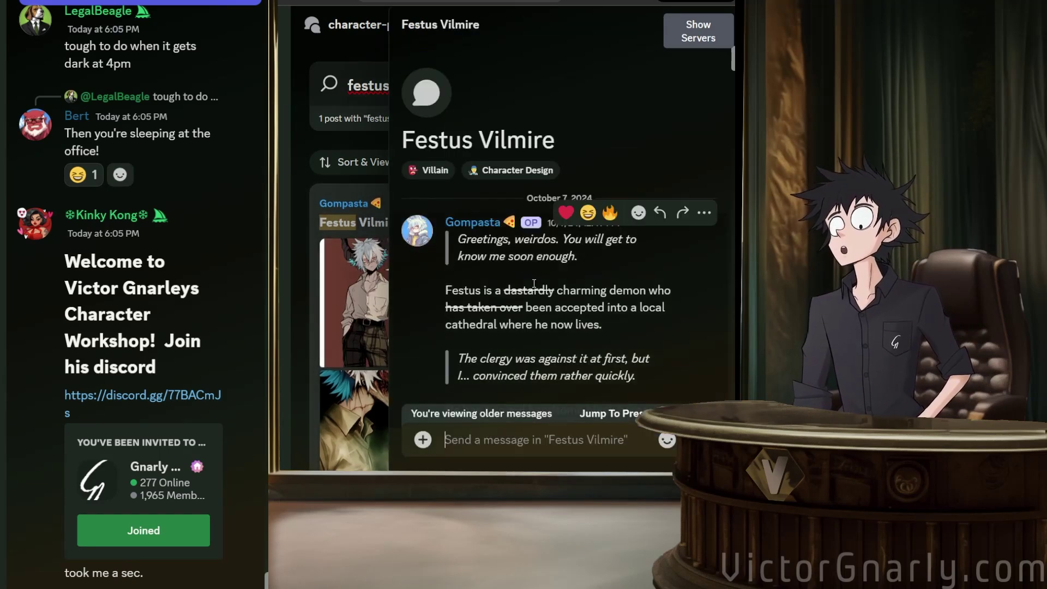
# Read the Festus Vilmire description and copy its full common prompt, including the three cref image links and --niji 6.
pyautogui.scroll(-5, 559, 266)
pyautogui.scroll(-10, 558, 266)
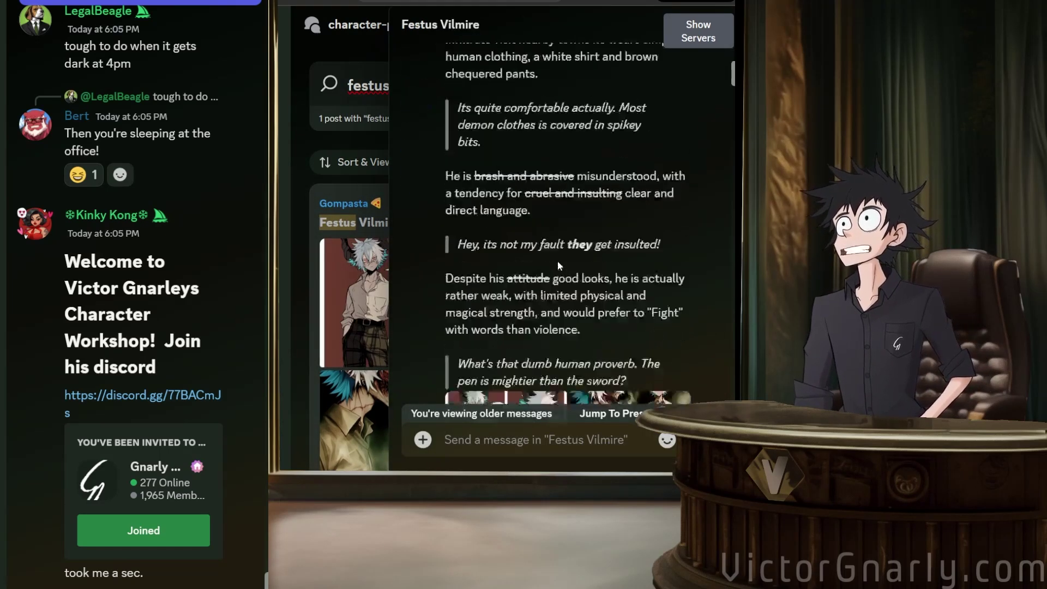
pyautogui.scroll(6, 557, 265)
pyautogui.scroll(10, 574, 259)
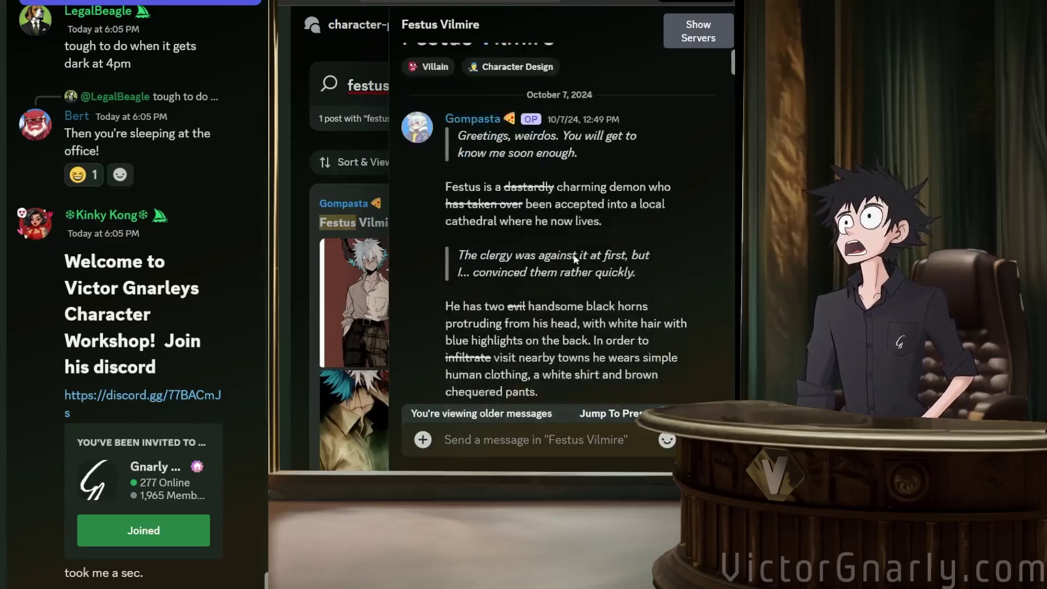
pyautogui.scroll(-13, 573, 254)
pyautogui.scroll(-8, 561, 237)
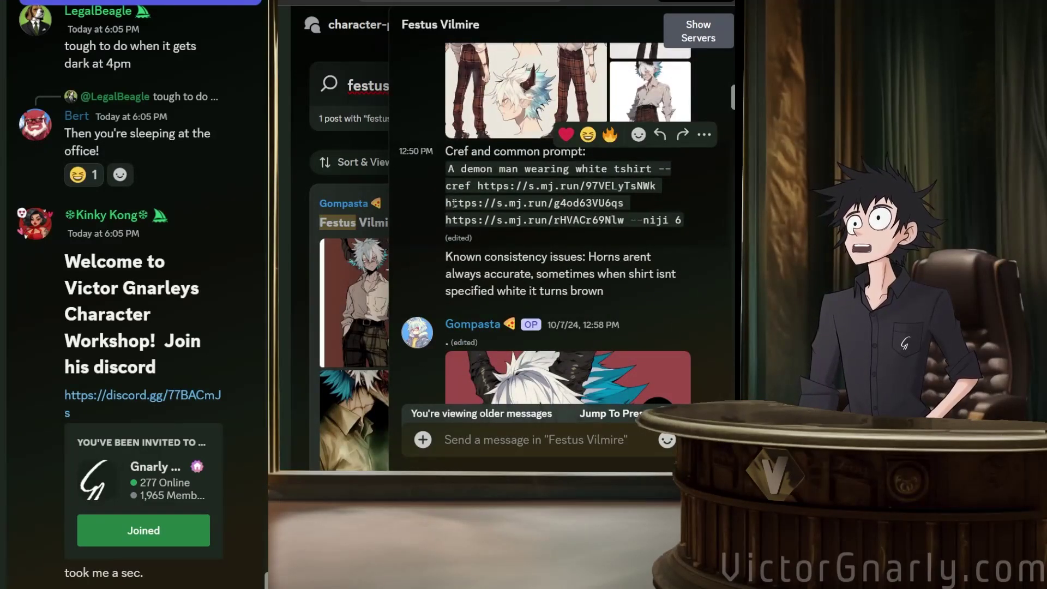
pyautogui.moveTo(446, 187); pyautogui.dragTo(683, 220)
pyautogui.click(590, 213)
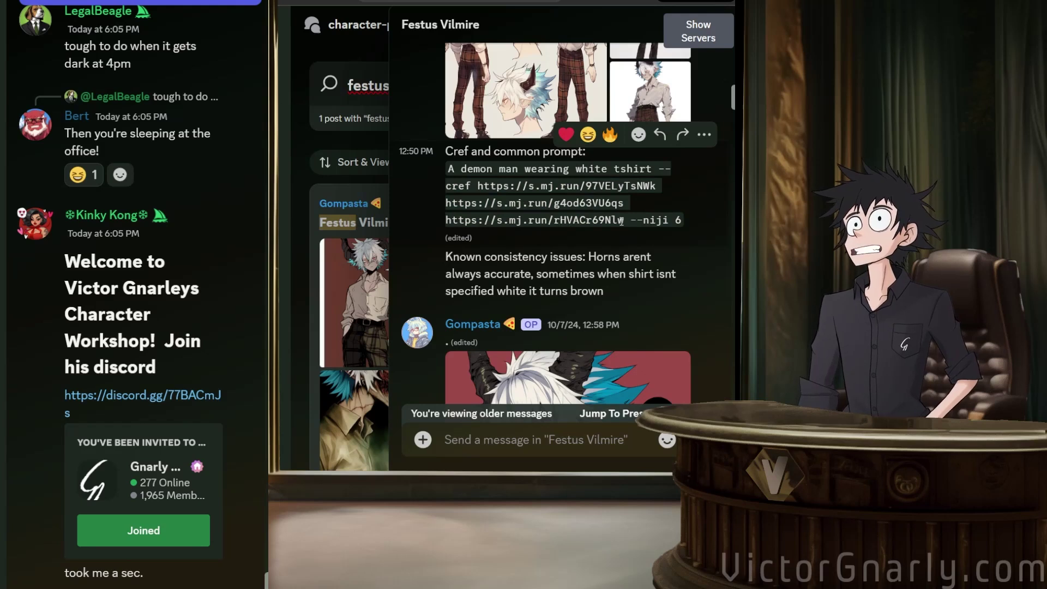
pyautogui.moveTo(682, 220); pyautogui.dragTo(450, 170)
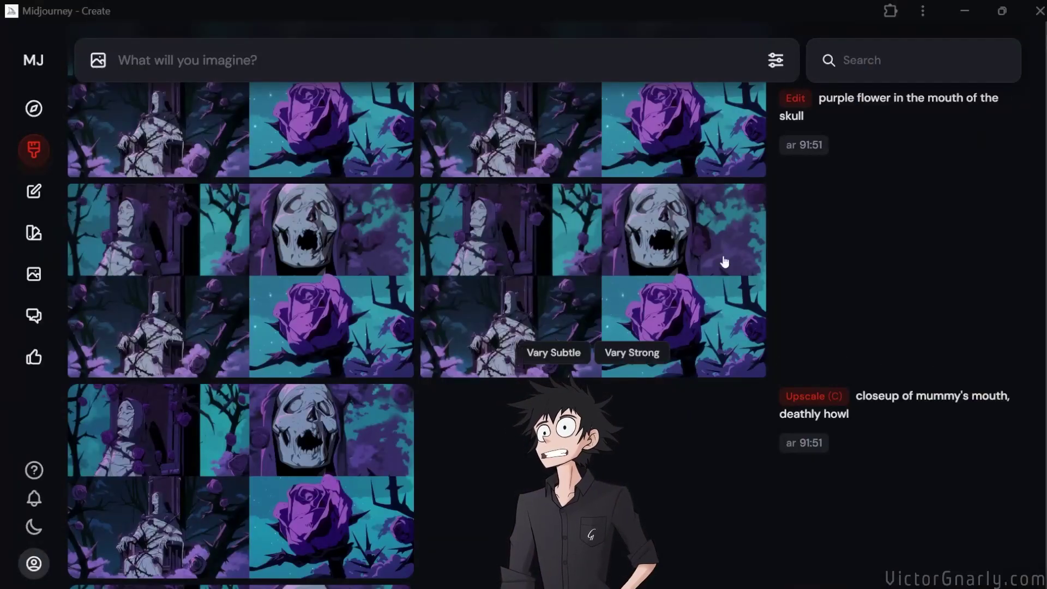
# Switch to Midjourney, check the purple flower edit, and open the creative upscale of "closeup of mummy's mouth, deathly howl".
pyautogui.scroll(3, 724, 262)
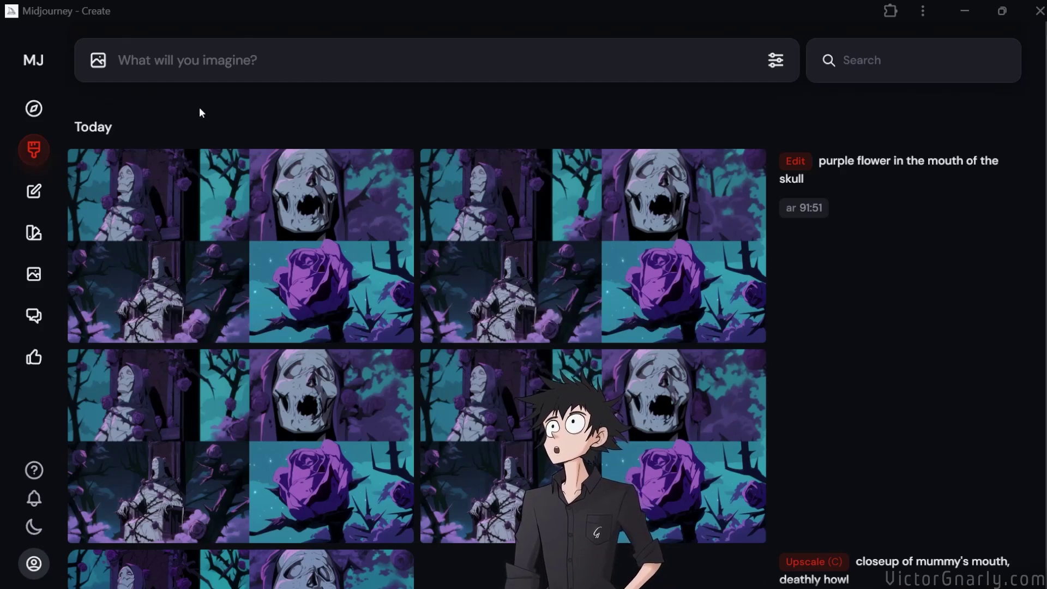
pyautogui.scroll(-2, 374, 316)
pyautogui.scroll(5, 375, 318)
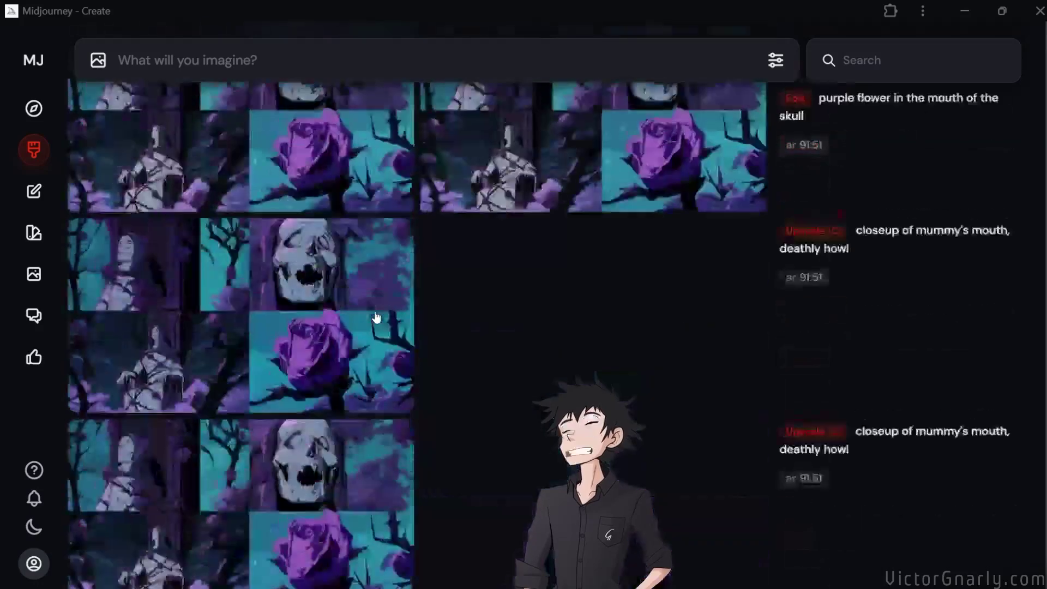
pyautogui.click(322, 245)
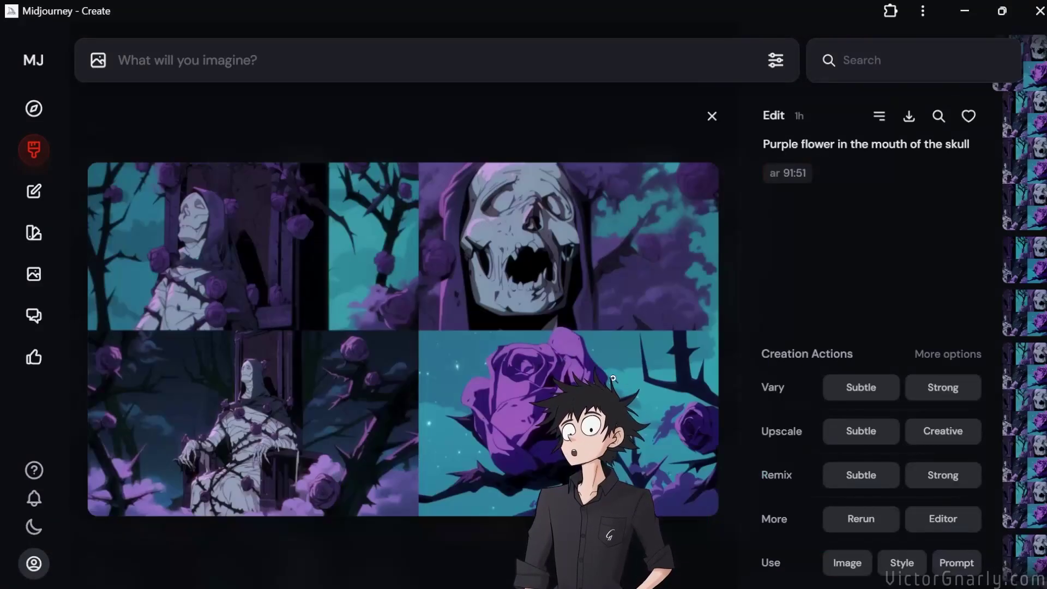
pyautogui.press('Escape')
pyautogui.scroll(-2, 362, 433)
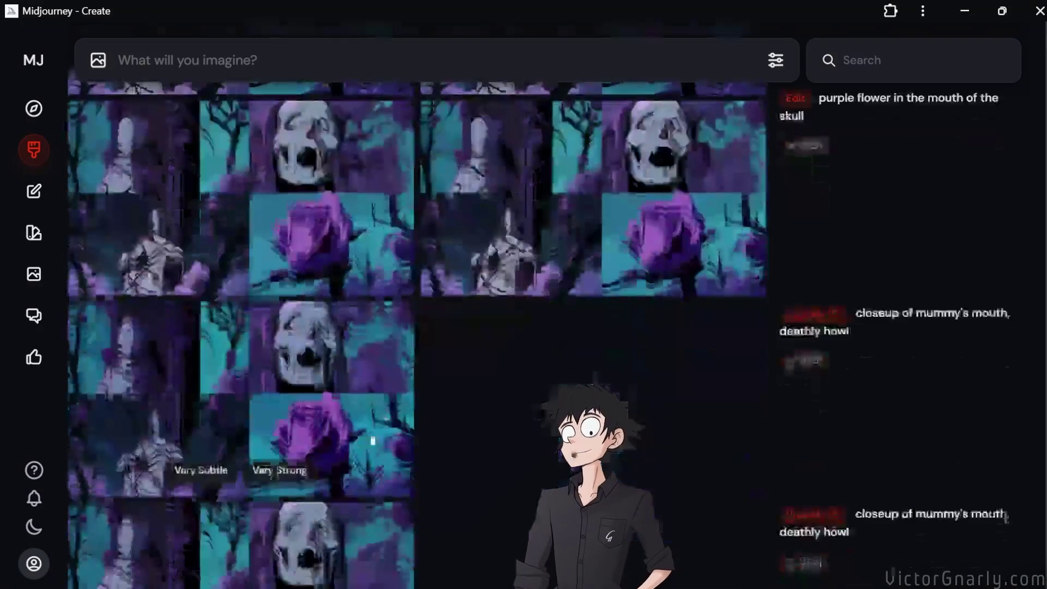
pyautogui.click(335, 431)
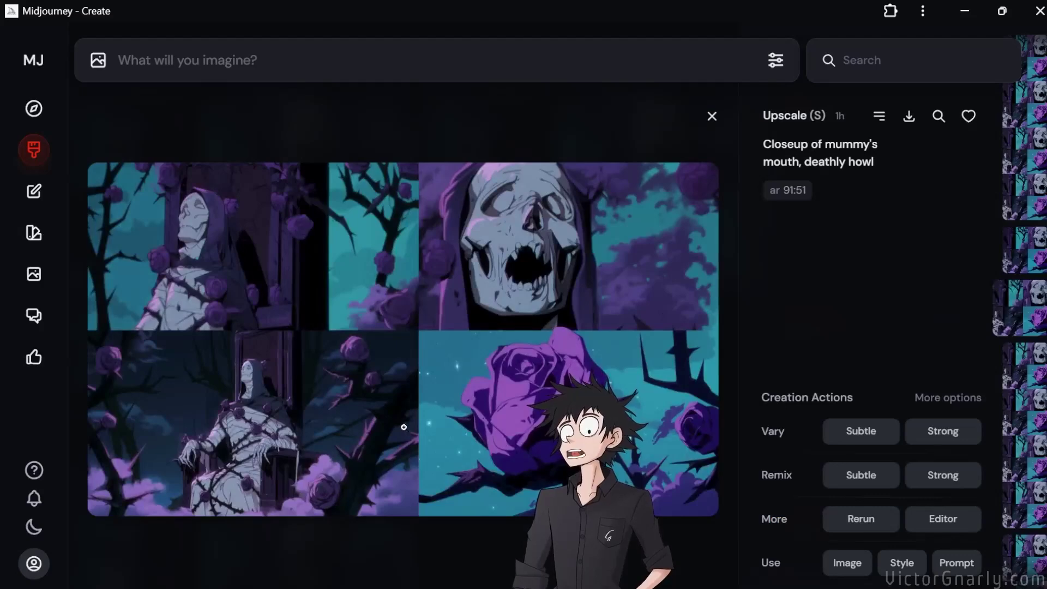
pyautogui.press('Up')
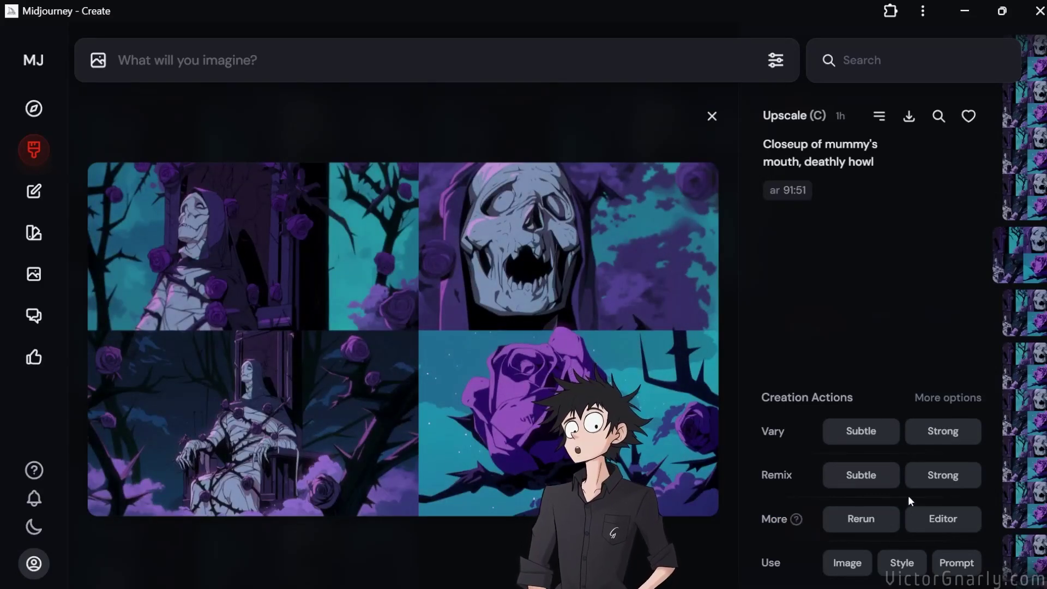
# Start a strong remix with the copied Festus prompt and character references, replacing the howl description with "picking a purple flower from the mummy's mouth".
pyautogui.click(932, 483)
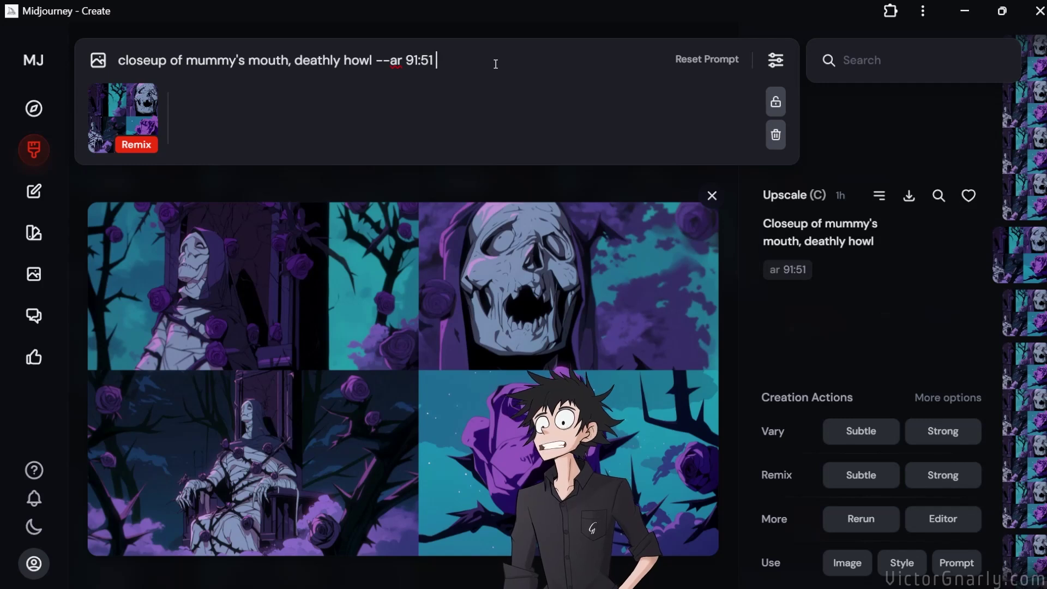
pyautogui.write('A demon man wearing white tshirt --niji 6')
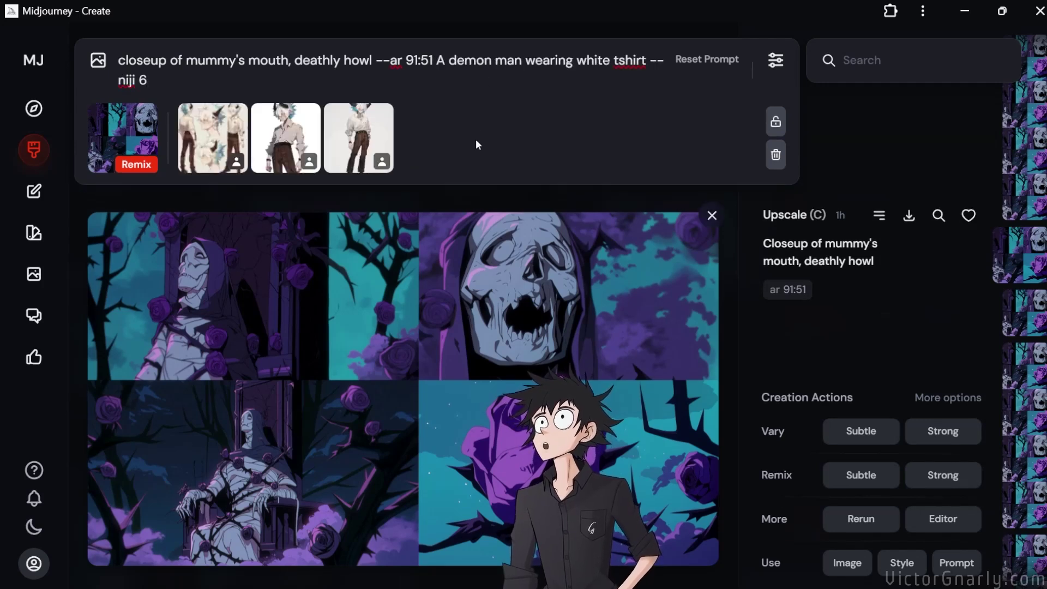
pyautogui.moveTo(372, 65); pyautogui.dragTo(119, 61)
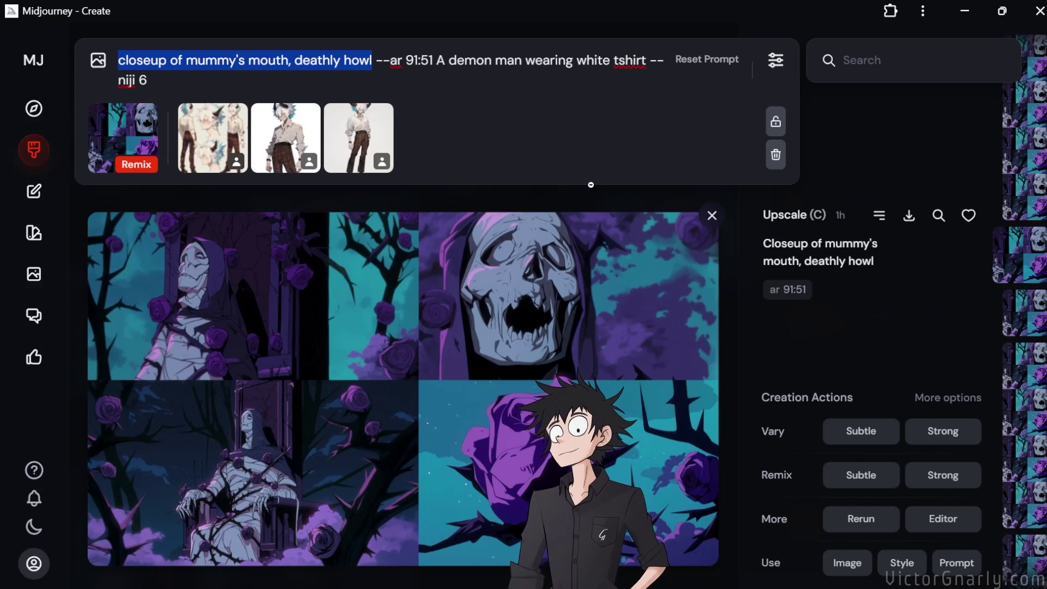
pyautogui.write('picking a urpl')
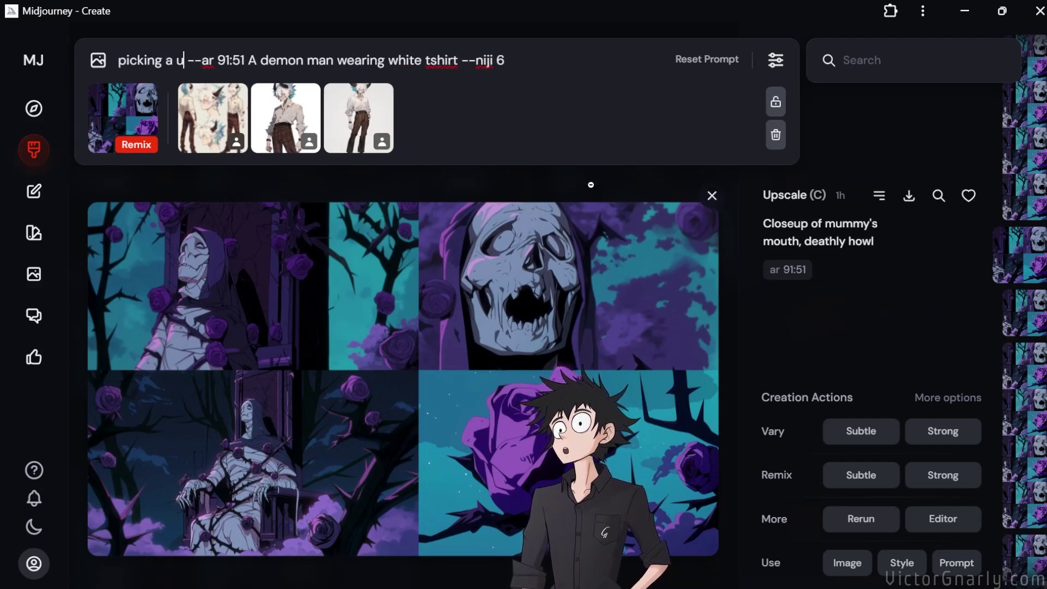
pyautogui.press('BackSpace')
pyautogui.press('BackSpace')
pyautogui.press('BackSpace')
pyautogui.press('BackSpace')
pyautogui.write('p')
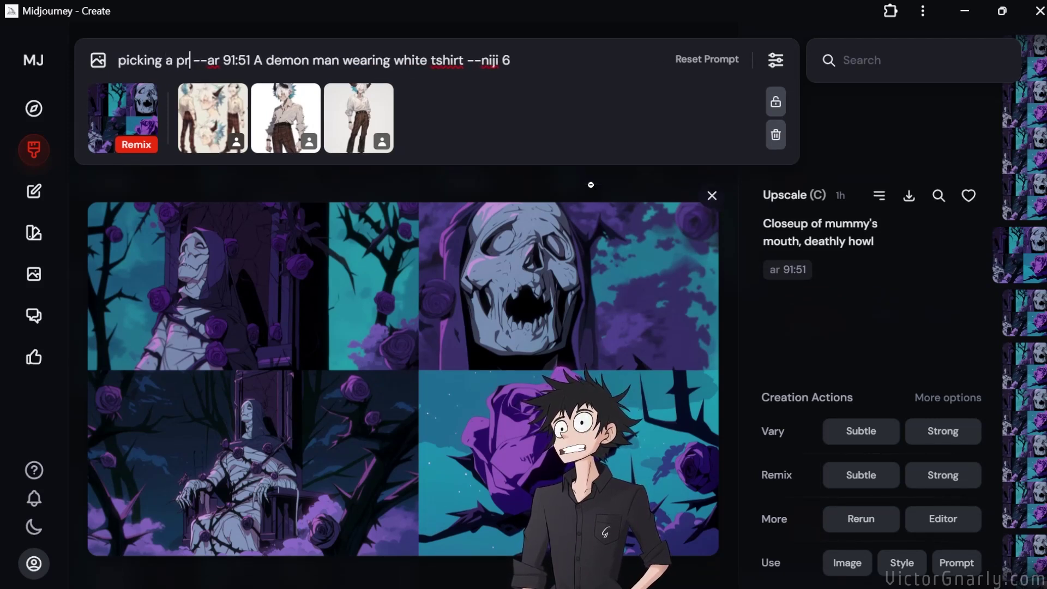
pyautogui.write('urple flower ')
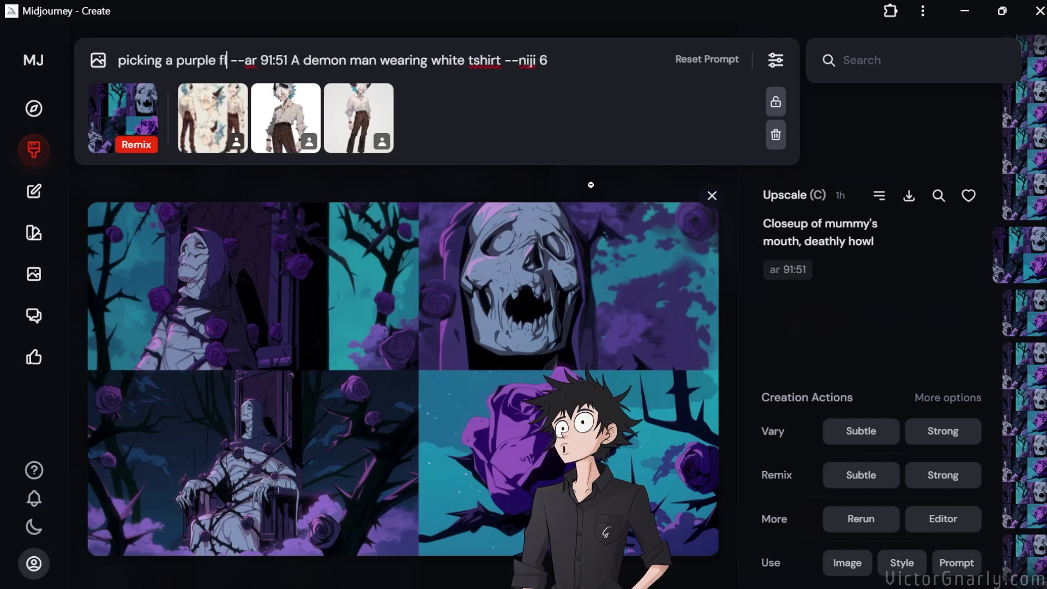
pyautogui.write('from the mu')
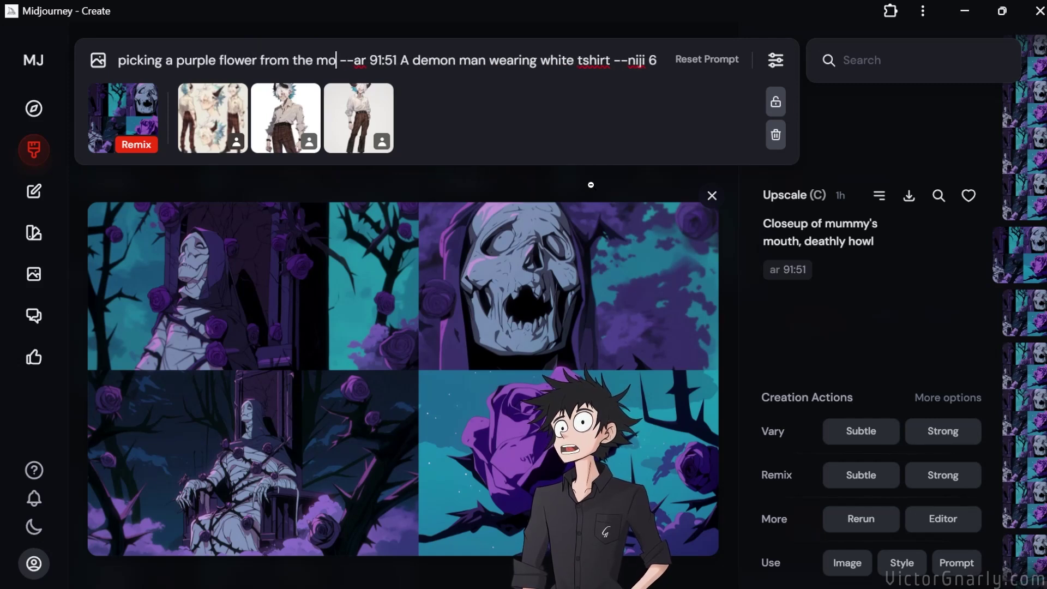
pyautogui.write("mmy's mouth")
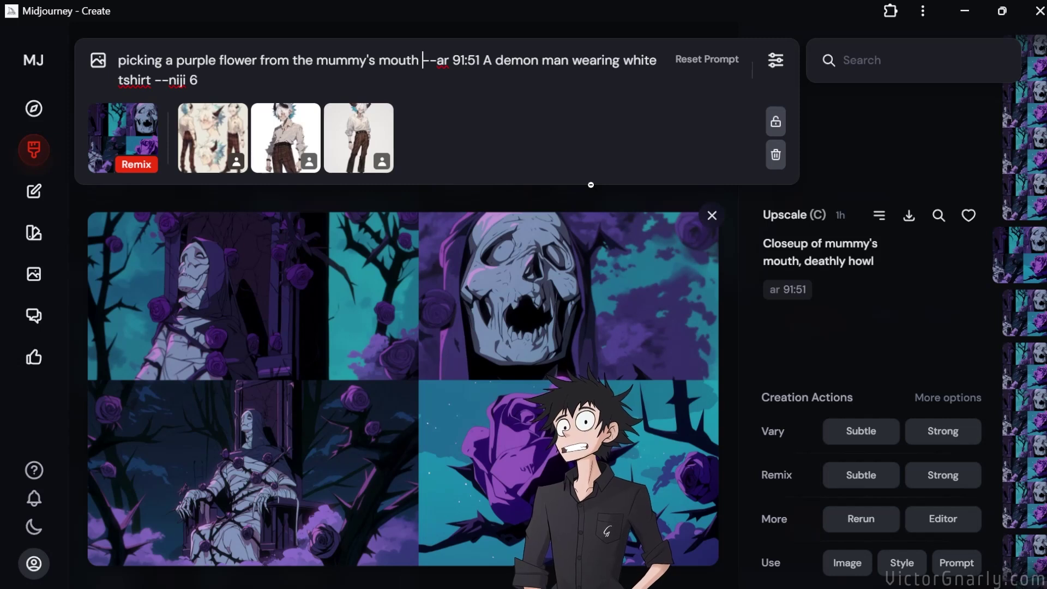
# Remove "A demon man wearing white tshirt" from the remix prompt, keep --ar 91:51 and --niji 6, and submit the strong remix.
pyautogui.hotkey('shift', 'Right')
pyautogui.hotkey('shift', 'Right')
pyautogui.hotkey('shift', 'Right')
pyautogui.hotkey('shift', 'Right')
pyautogui.hotkey('shift', 'Right')
pyautogui.hotkey('shift', 'Right')
pyautogui.hotkey('shift', 'Right')
pyautogui.hotkey('shift', 'Right')
pyautogui.hotkey('shift', 'Right')
pyautogui.hotkey('shift', 'Right')
pyautogui.hotkey('shift', 'Right')
pyautogui.hotkey('shift', 'Right')
pyautogui.hotkey('shift', 'Right')
pyautogui.hotkey('shift', 'Right')
pyautogui.hotkey('shift', 'Right')
pyautogui.hotkey('shift', 'Right')
pyautogui.hotkey('shift', 'Right')
pyautogui.hotkey('shift', 'Right')
pyautogui.hotkey('shift', 'Right')
pyautogui.hotkey('shift', 'Right')
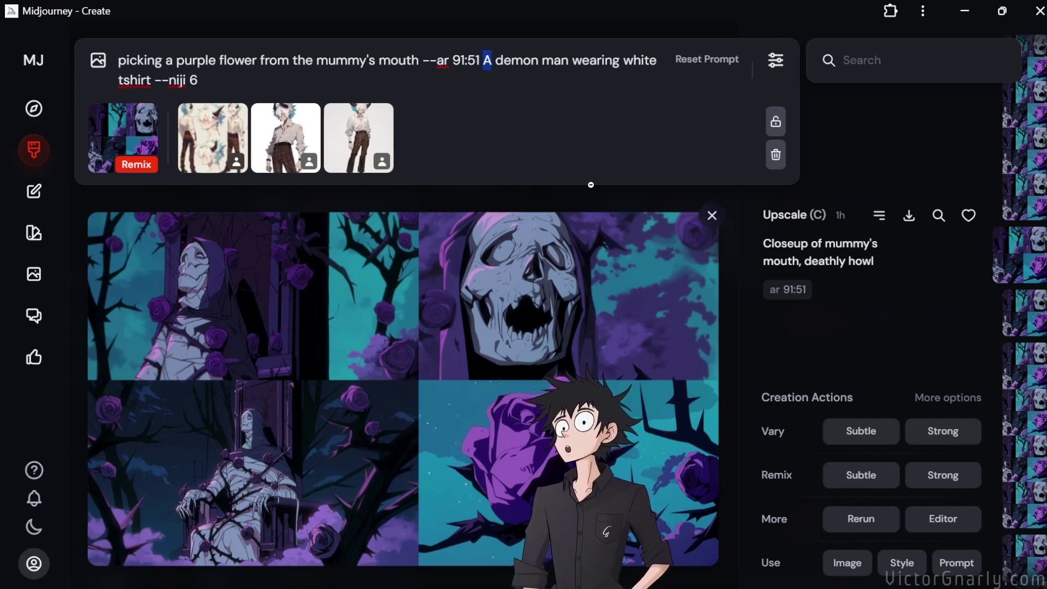
pyautogui.hotkey('shift', 'Right')
pyautogui.hotkey('shift', 'Right')
pyautogui.hotkey('shift', 'Right')
pyautogui.hotkey('shift', 'Right')
pyautogui.hotkey('shift', 'Right')
pyautogui.hotkey('shift', 'Right')
pyautogui.hotkey('shift', 'Right')
pyautogui.hotkey('shift', 'Right')
pyautogui.hotkey('shift', 'Right')
pyautogui.hotkey('shift', 'Right')
pyautogui.hotkey('shift', 'Right')
pyautogui.hotkey('shift', 'Right')
pyautogui.hotkey('shift', 'Right')
pyautogui.hotkey('shift', 'Right')
pyautogui.hotkey('shift', 'Right')
pyautogui.hotkey('shift', 'Right')
pyautogui.hotkey('shift', 'Right')
pyautogui.hotkey('shift', 'Right')
pyautogui.hotkey('shift', 'Right')
pyautogui.hotkey('shift', 'Left')
pyautogui.hotkey('shift', 'Left')
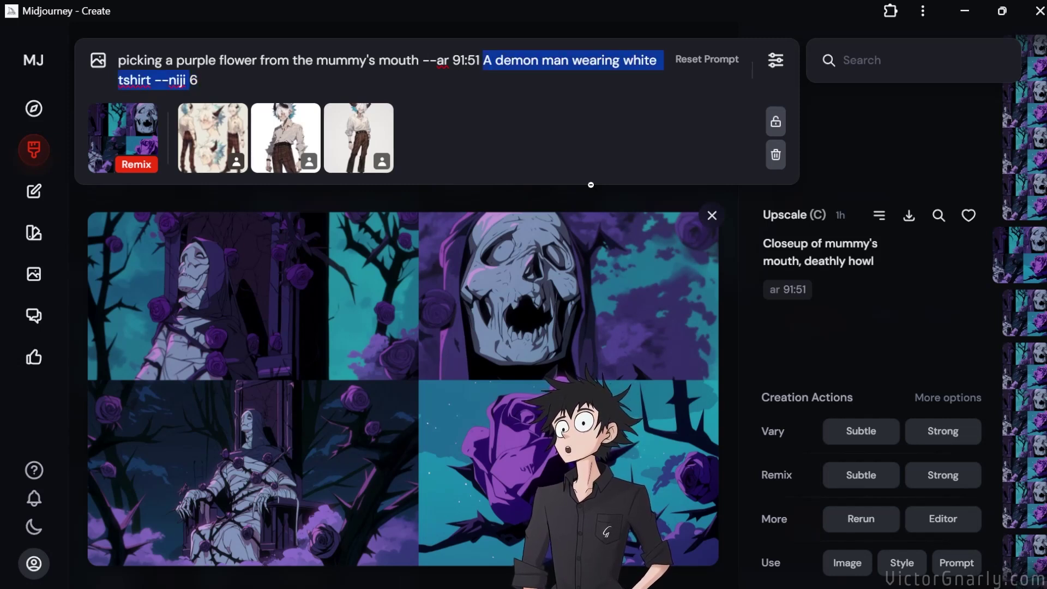
pyautogui.hotkey('shift', 'Left')
pyautogui.hotkey('shift', 'Left')
pyautogui.hotkey('shift', 'Left')
pyautogui.hotkey('shift', 'Left')
pyautogui.hotkey('shift', 'Left')
pyautogui.hotkey('shift', 'Left')
pyautogui.hotkey('shift', 'Left')
pyautogui.press('BackSpace')
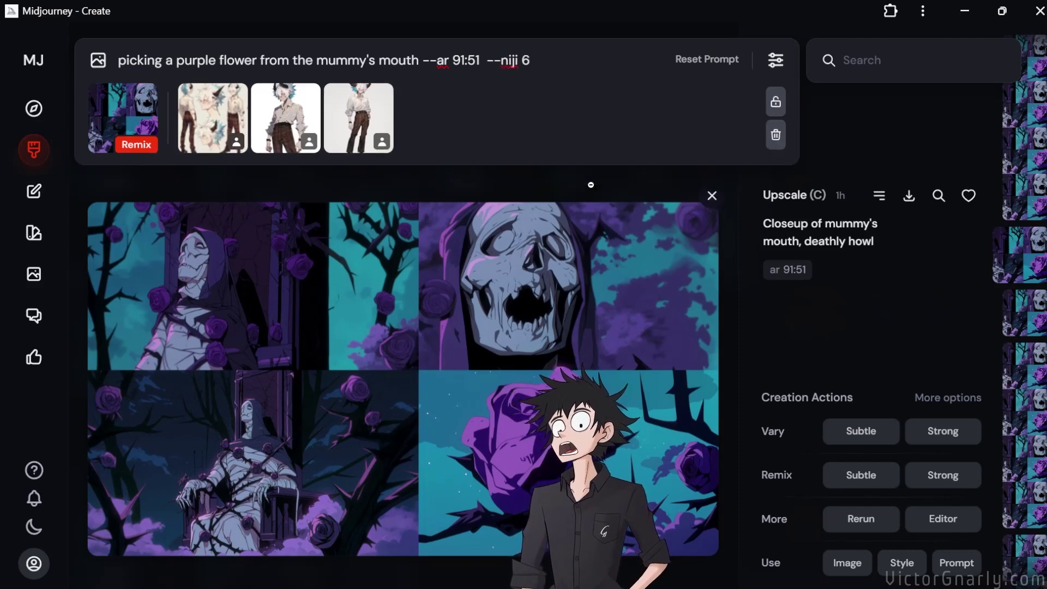
pyautogui.press('Return')
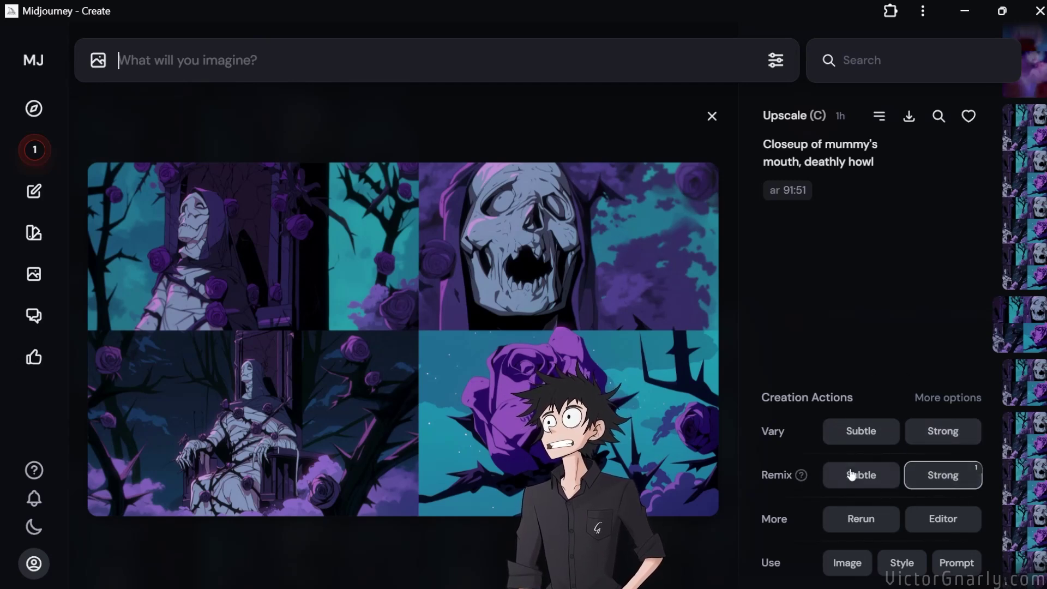
# Submit a subtle remix of the mummy upscale with the original howl prompt, the three character references and --niji 6, without the demon man text.
pyautogui.click(873, 487)
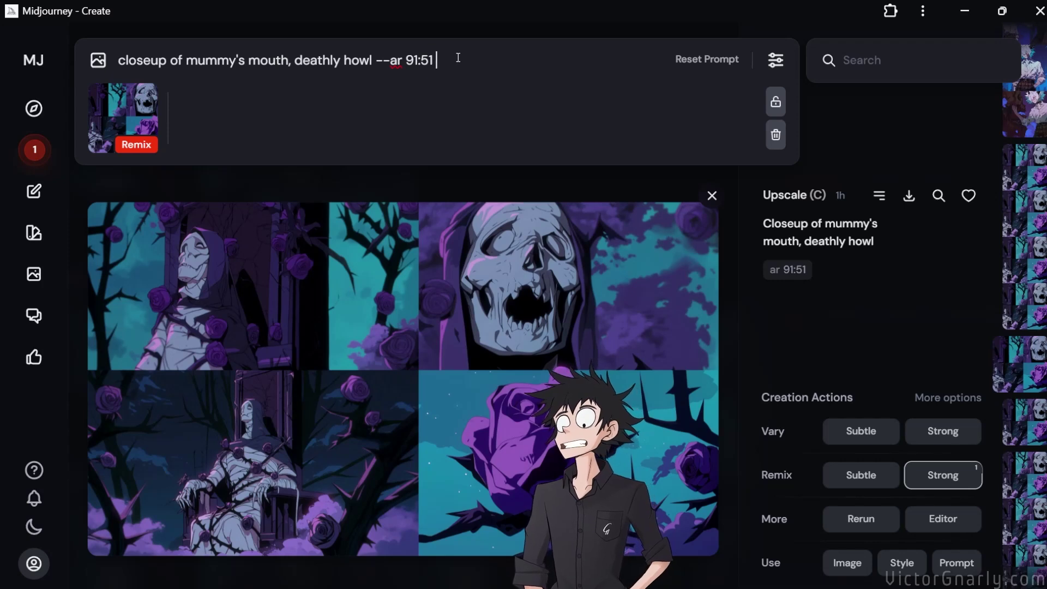
pyautogui.write('A demon man wearing white tshirt --niji 6')
pyautogui.moveTo(221, 160)
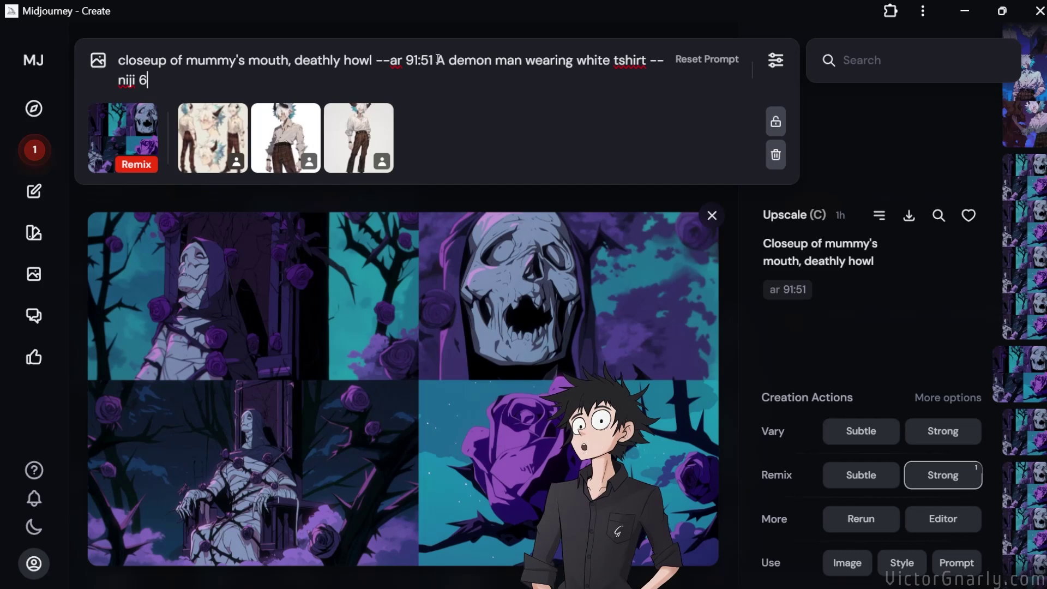
pyautogui.moveTo(447, 61); pyautogui.dragTo(647, 70)
pyautogui.press('BackSpace')
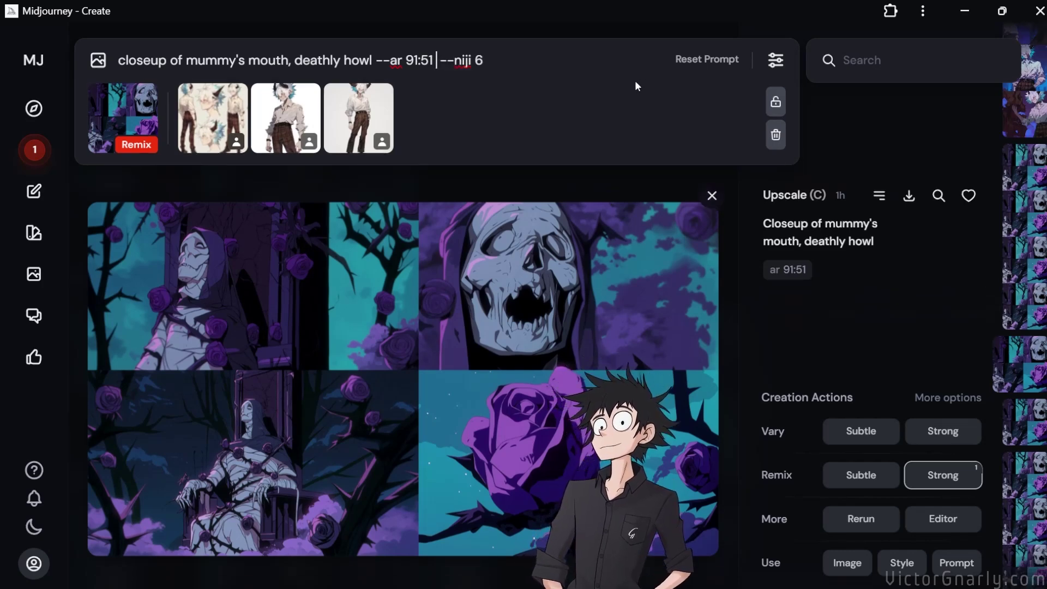
pyautogui.press('BackSpace')
pyautogui.press('BackSpace')
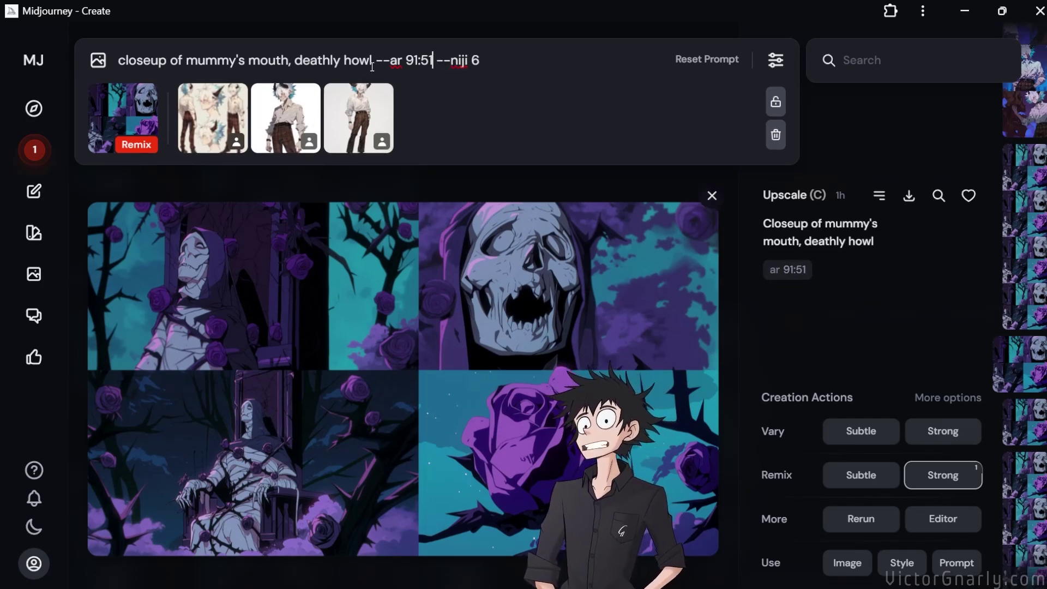
pyautogui.press('Return')
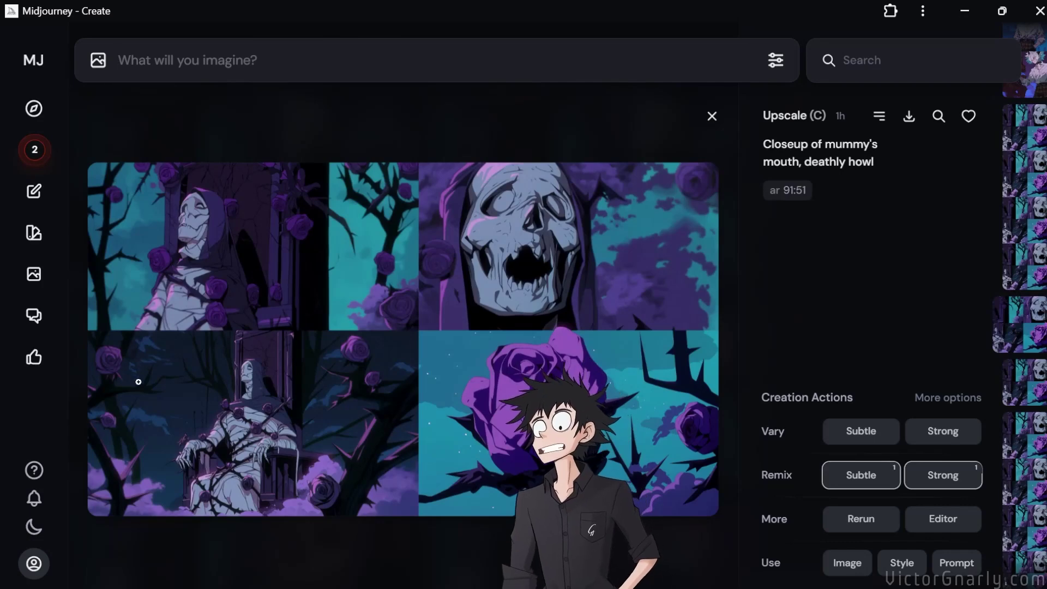
# Return to the creations feed and compare the new "closeup of mummy's mouth" and "picking a purple flower" remix grids.
pyautogui.click(38, 156)
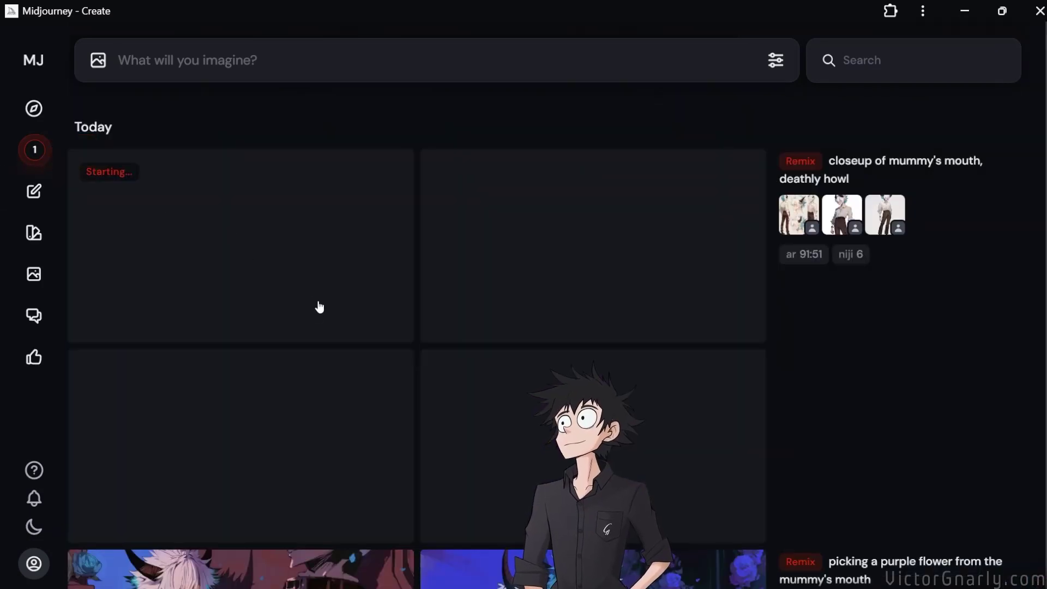
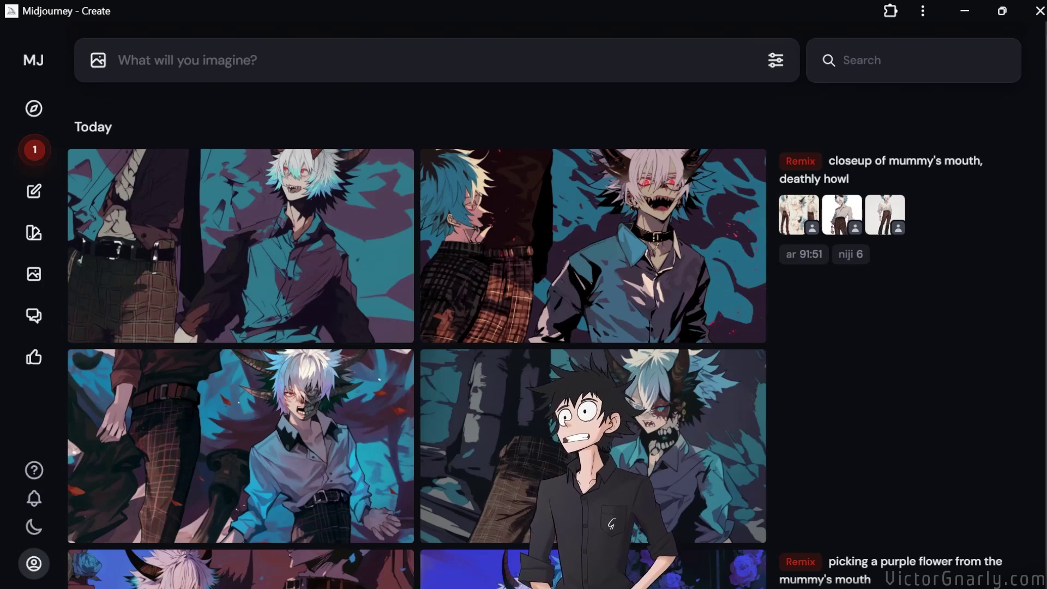
pyautogui.moveTo(351, 235)
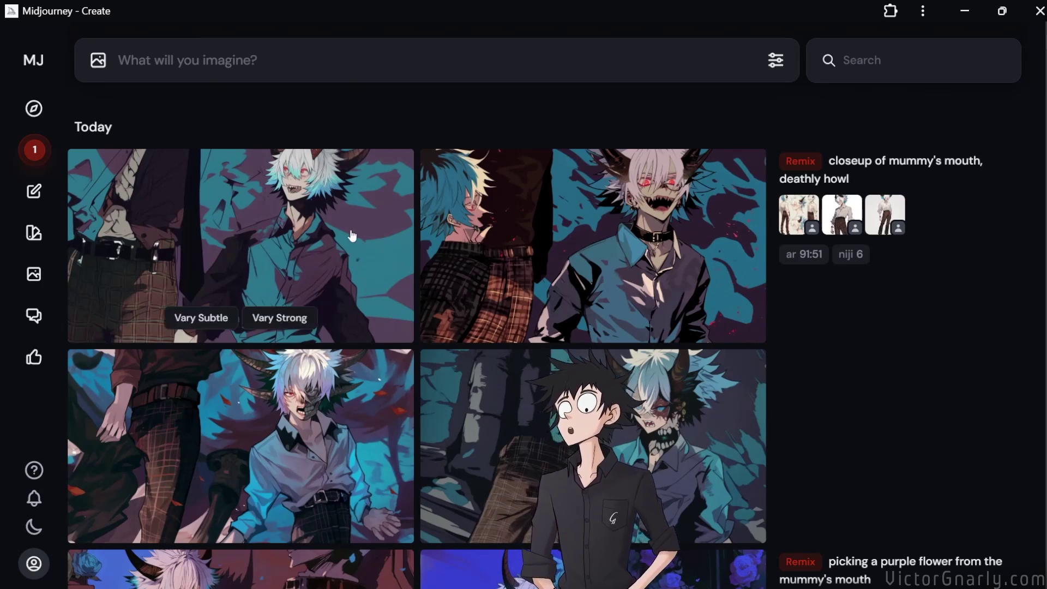
pyautogui.scroll(-8, 436, 290)
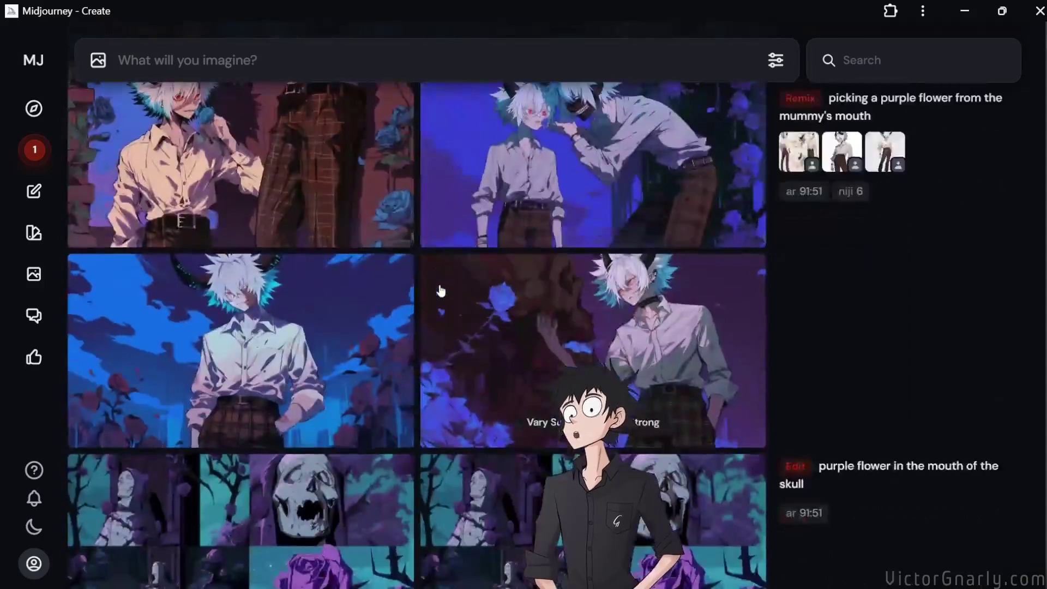
pyautogui.scroll(7, 436, 288)
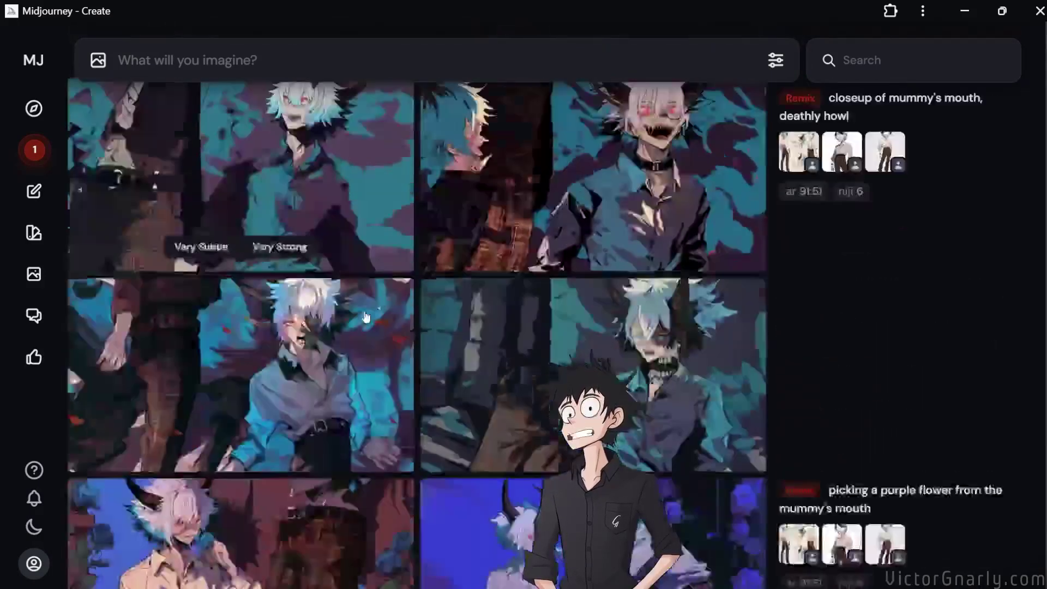
pyautogui.scroll(-7, 366, 317)
# Examine the individual images of both remixes at full size, close the viewer, and review the grids again.
pyautogui.click(360, 347)
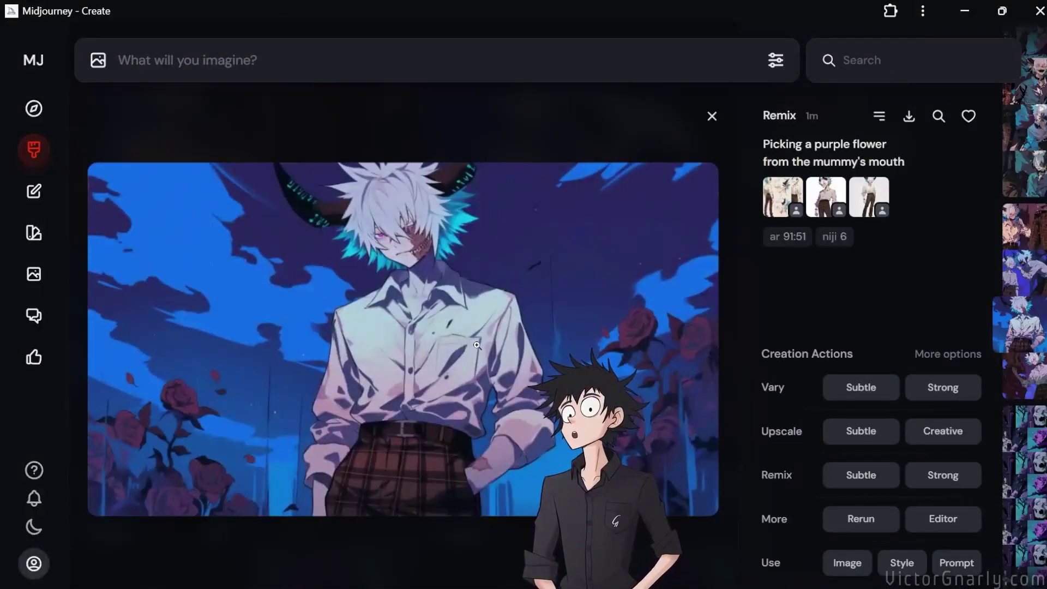
pyautogui.scroll(-1, 477, 345)
pyautogui.scroll(-2, 476, 345)
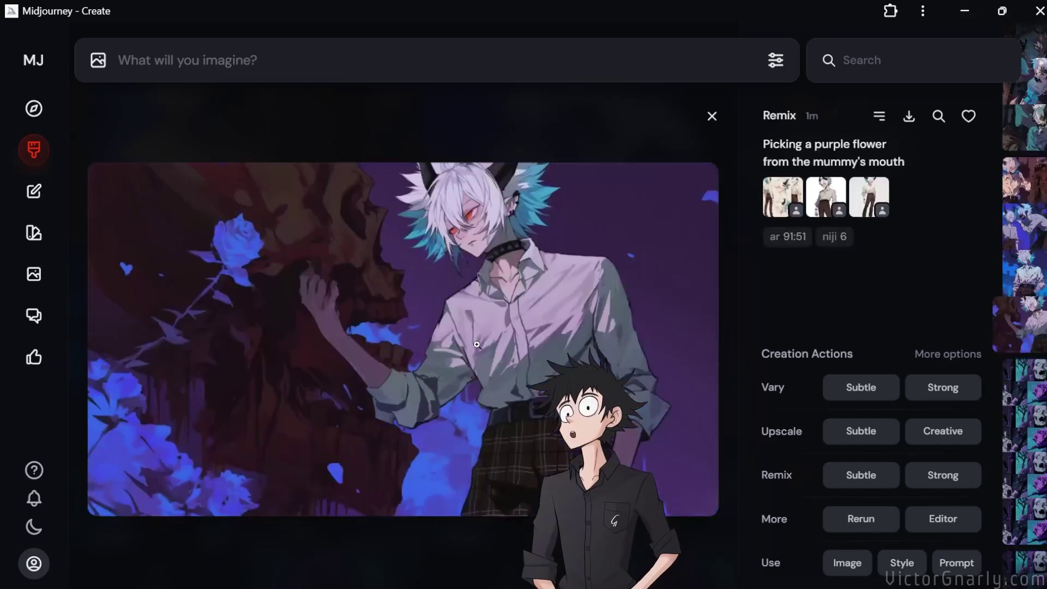
pyautogui.scroll(-1, 526, 359)
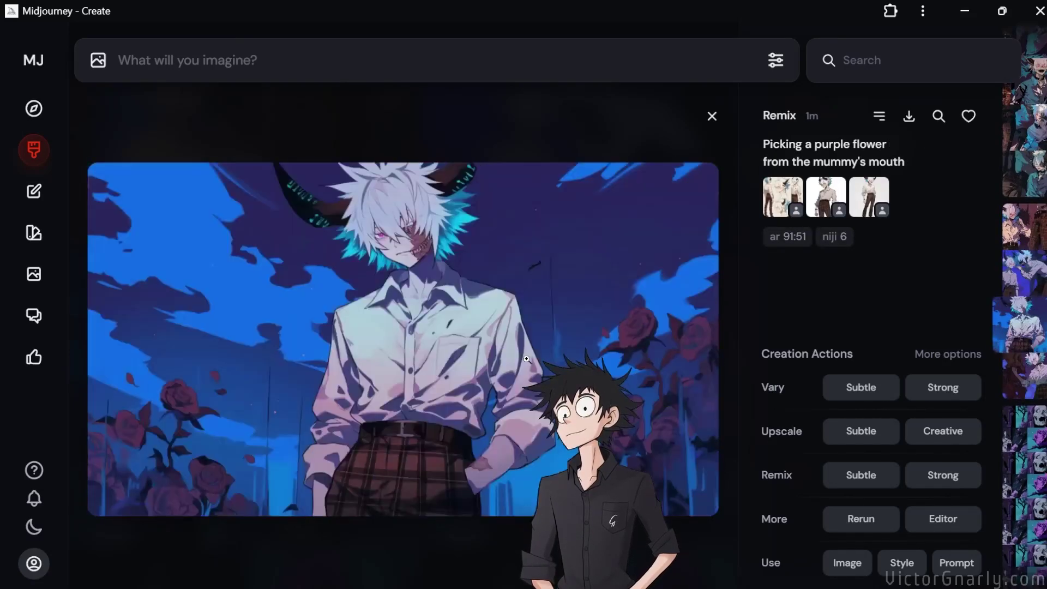
pyautogui.scroll(-1, 526, 359)
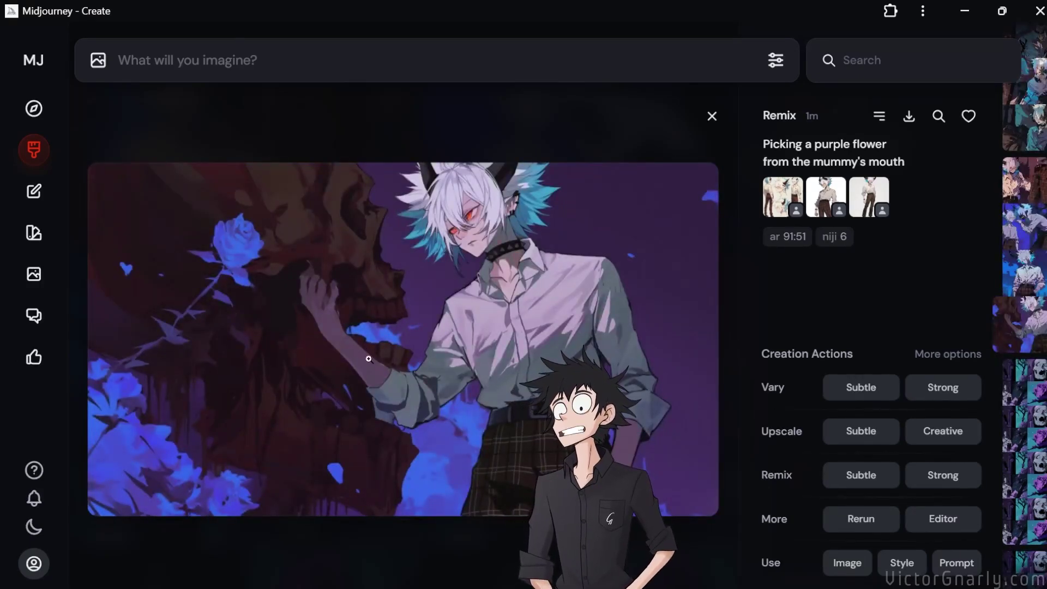
pyautogui.scroll(-2, 369, 358)
pyautogui.scroll(1, 370, 323)
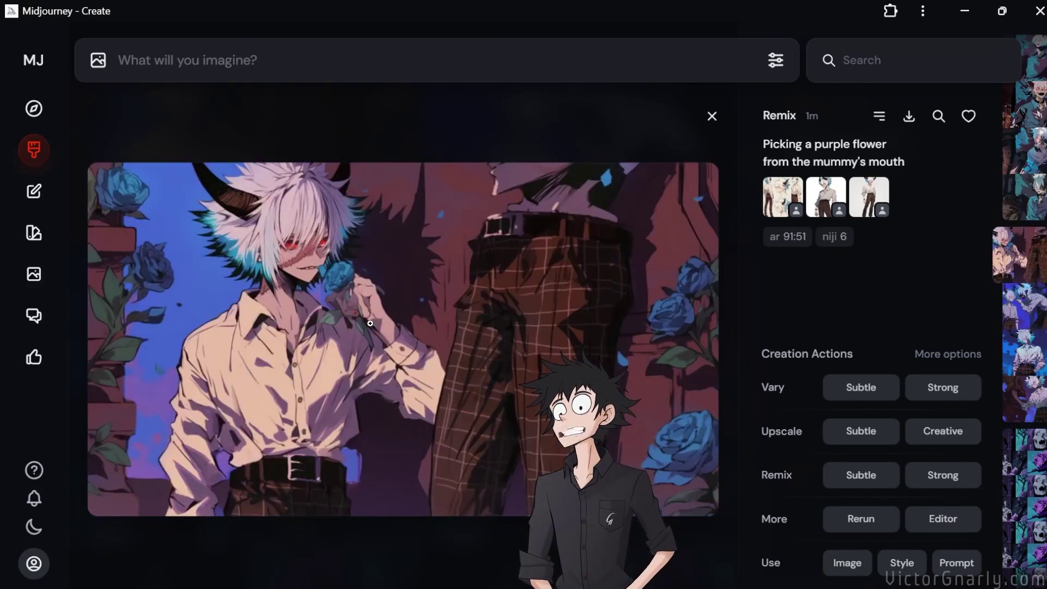
pyautogui.scroll(-1, 372, 322)
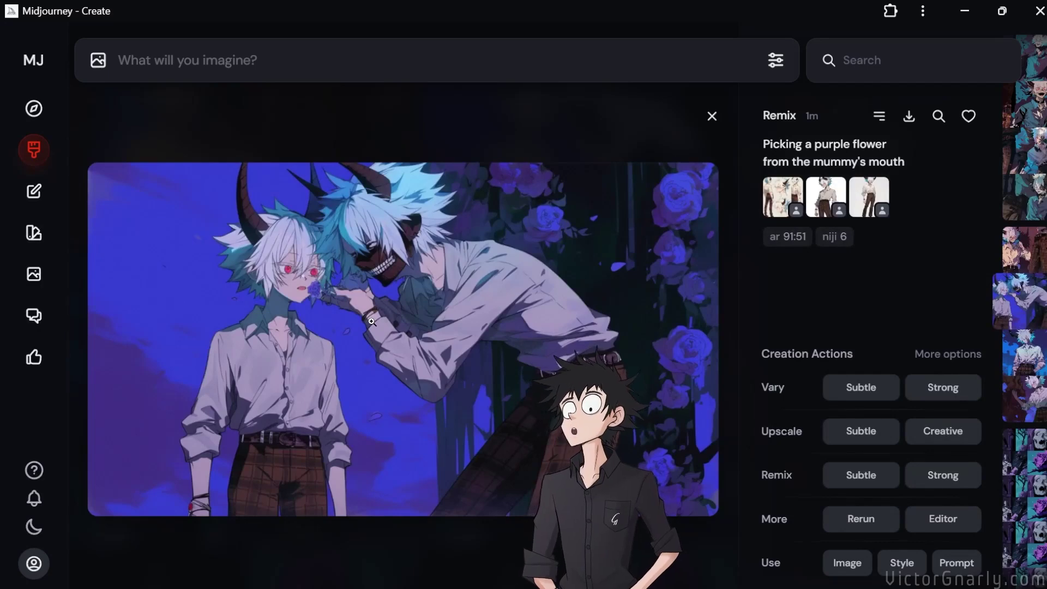
pyautogui.scroll(1, 496, 476)
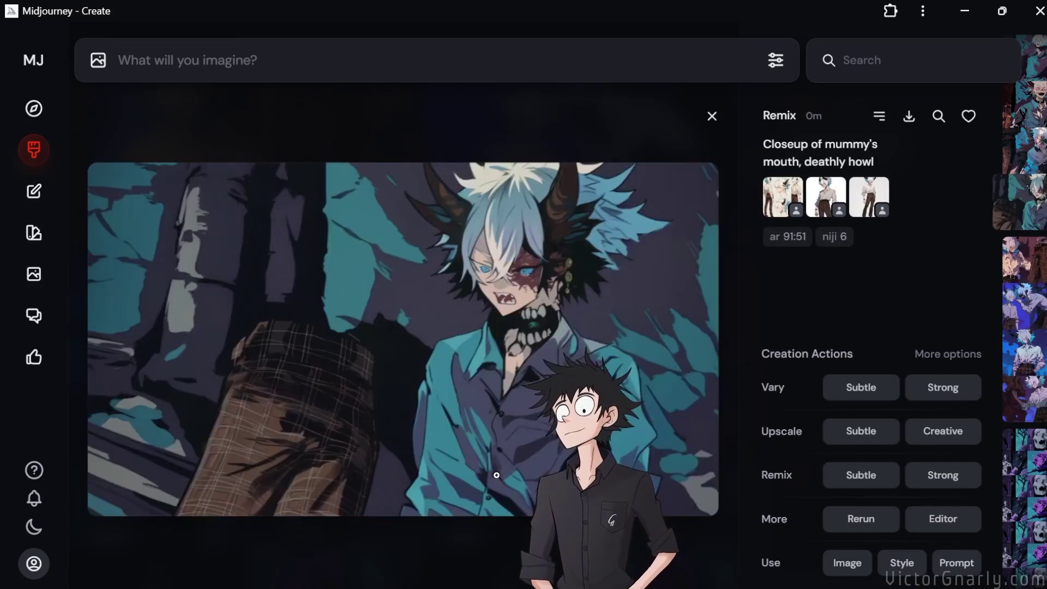
pyautogui.scroll(3, 496, 475)
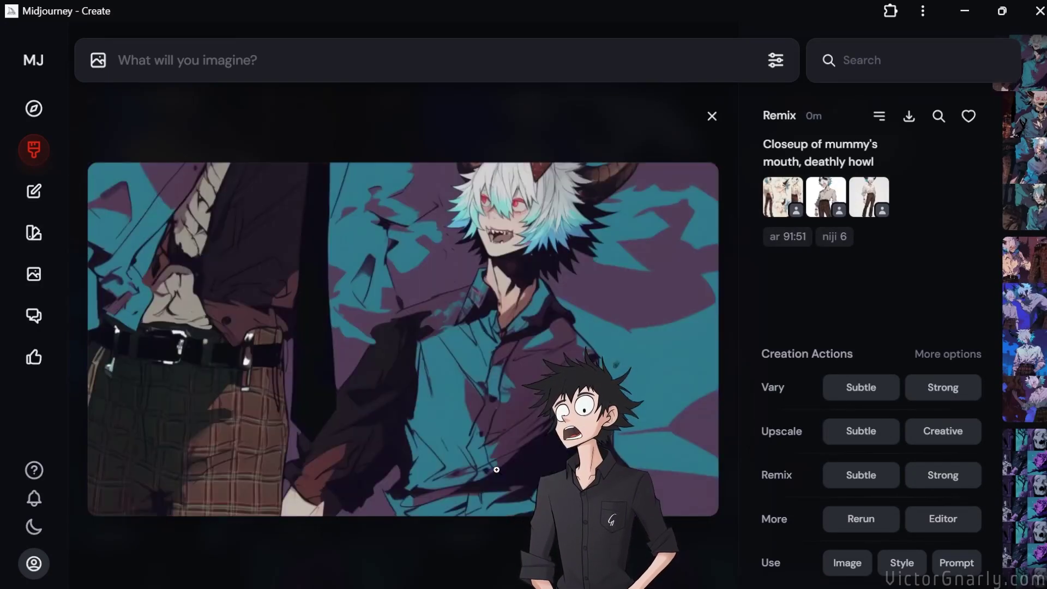
pyautogui.scroll(2, 496, 470)
pyautogui.click(459, 538)
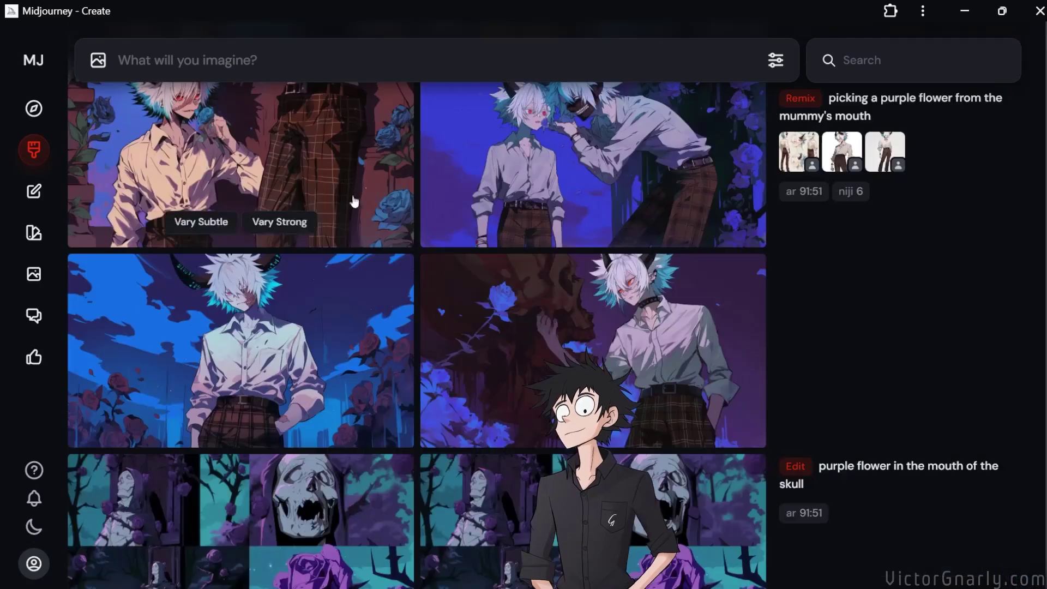
pyautogui.scroll(3, 378, 235)
pyautogui.scroll(3, 456, 326)
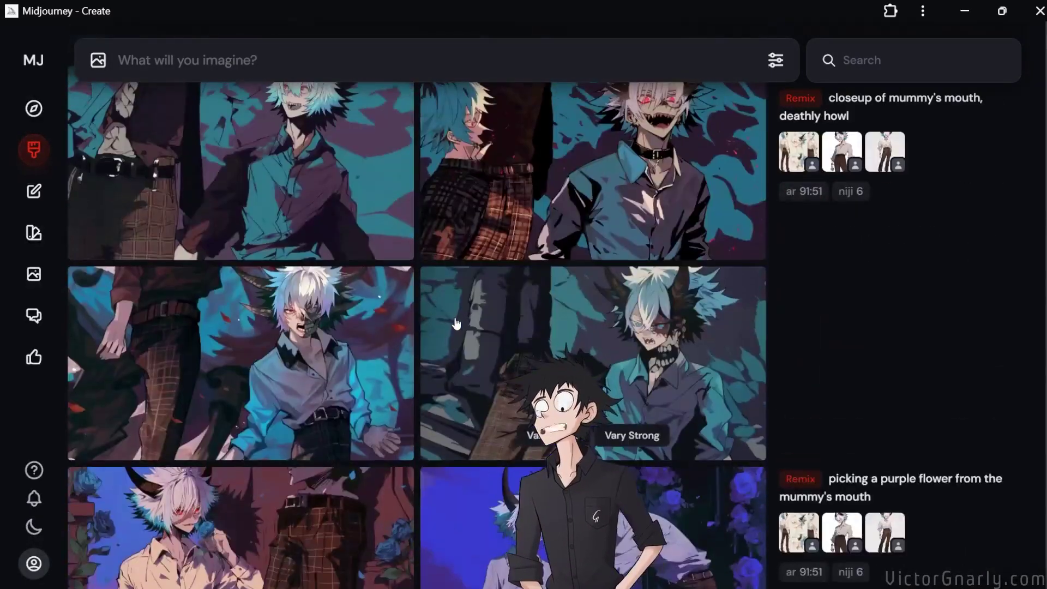
pyautogui.scroll(-4, 518, 306)
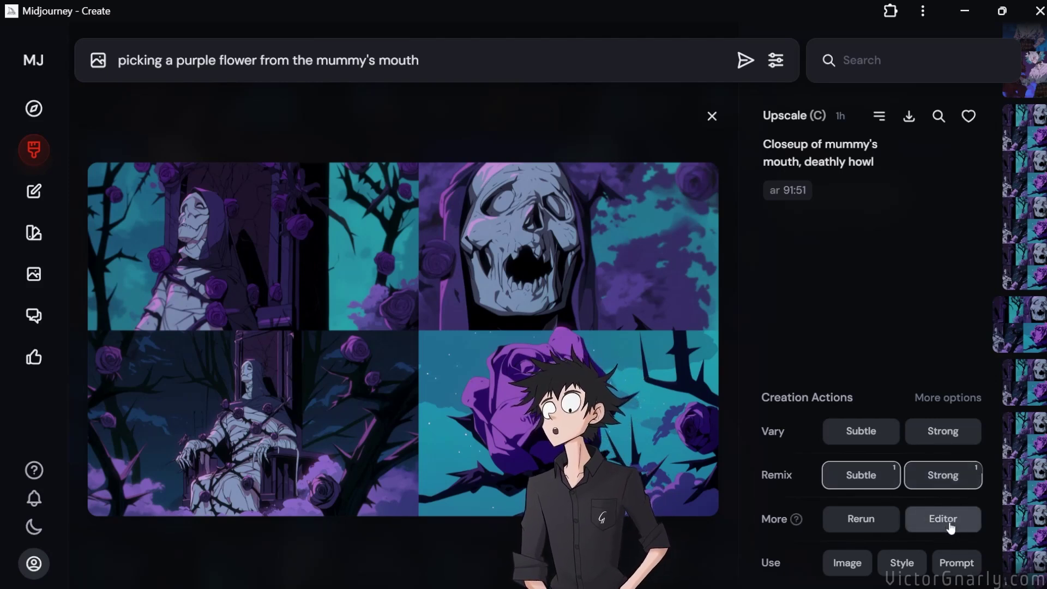
# Start a strong remix of the mummy upscale with the three character references, and reuse the "picking a purple flower from the mummy's mouth" prompt text.
pyautogui.click(941, 476)
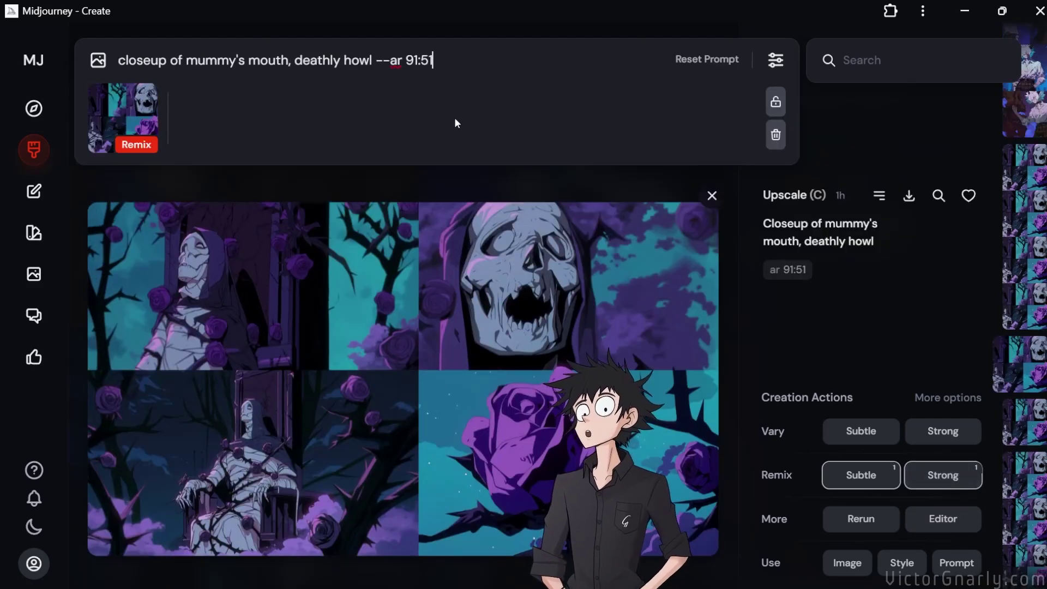
pyautogui.write('A demon man wearing white tshirt --niji 6')
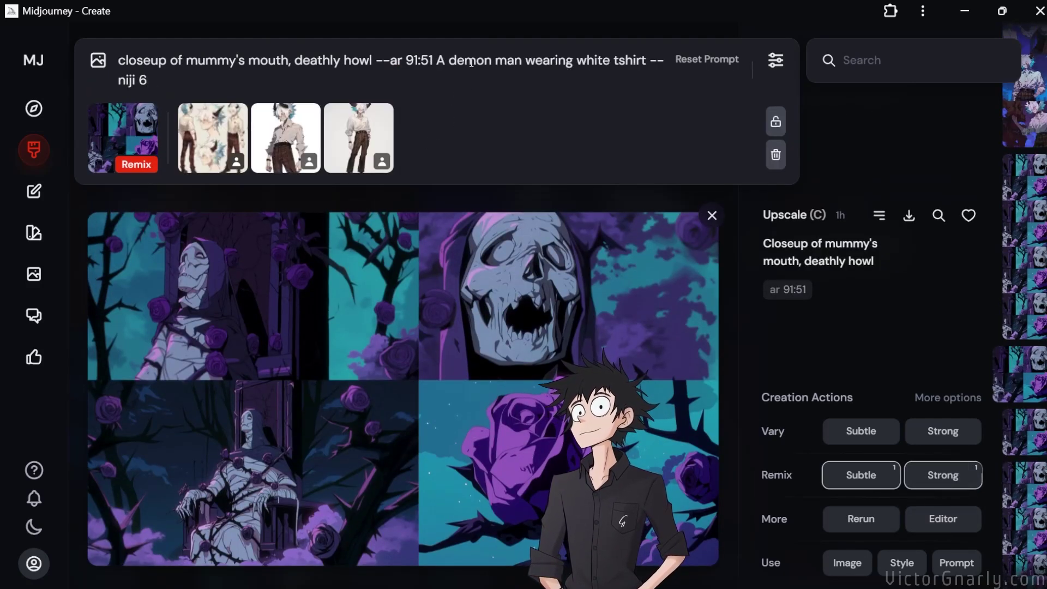
pyautogui.click(33, 150)
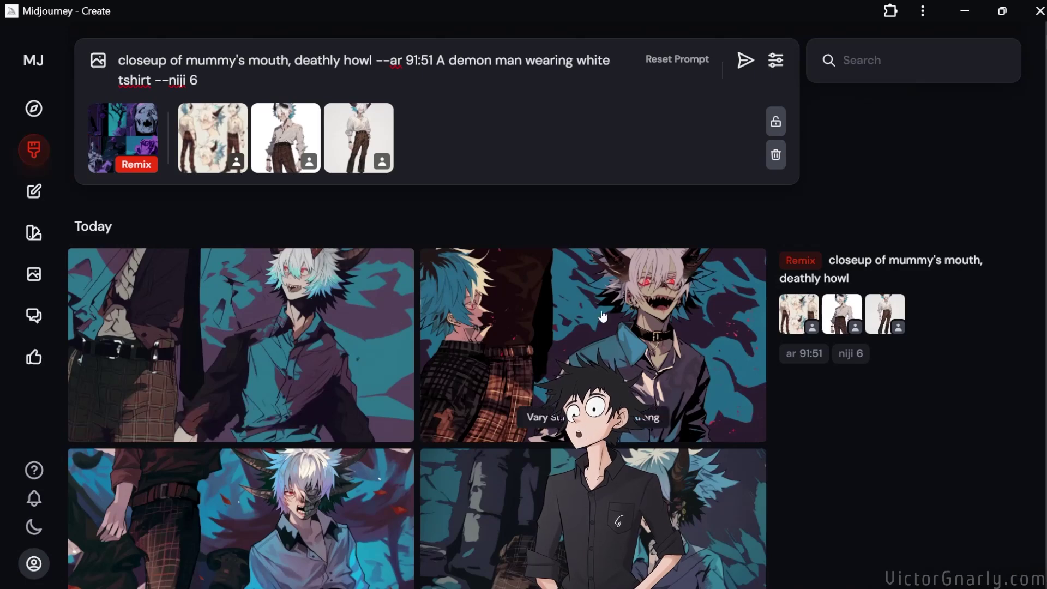
pyautogui.moveTo(859, 285)
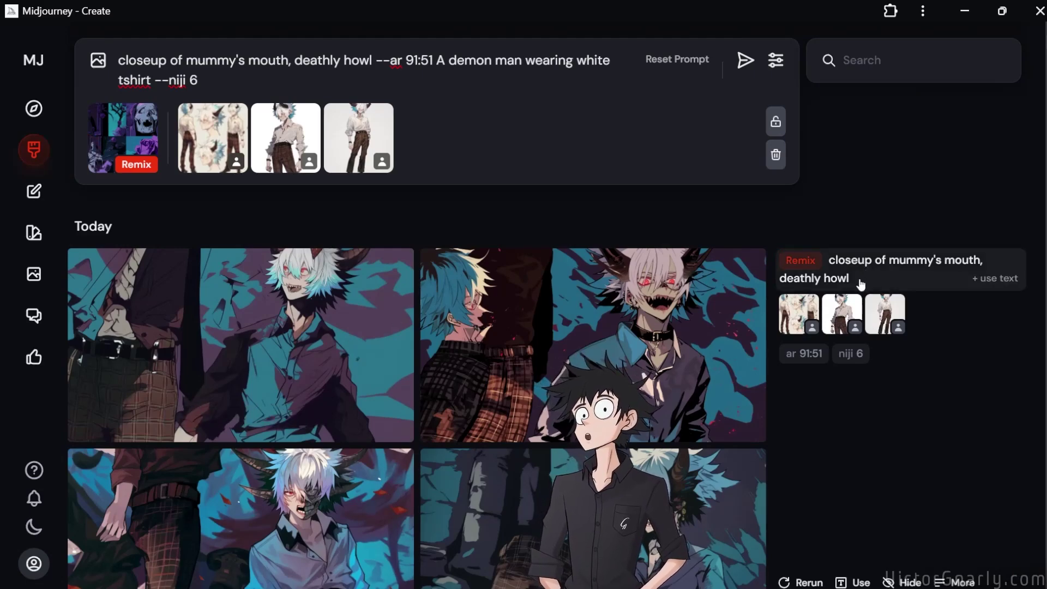
pyautogui.scroll(-5, 859, 286)
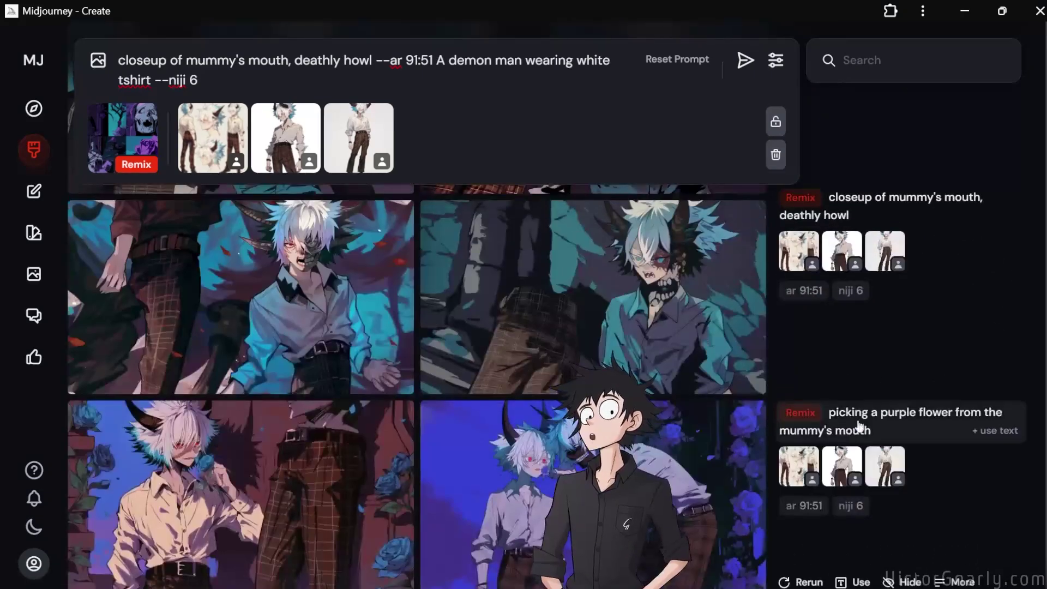
pyautogui.click(986, 430)
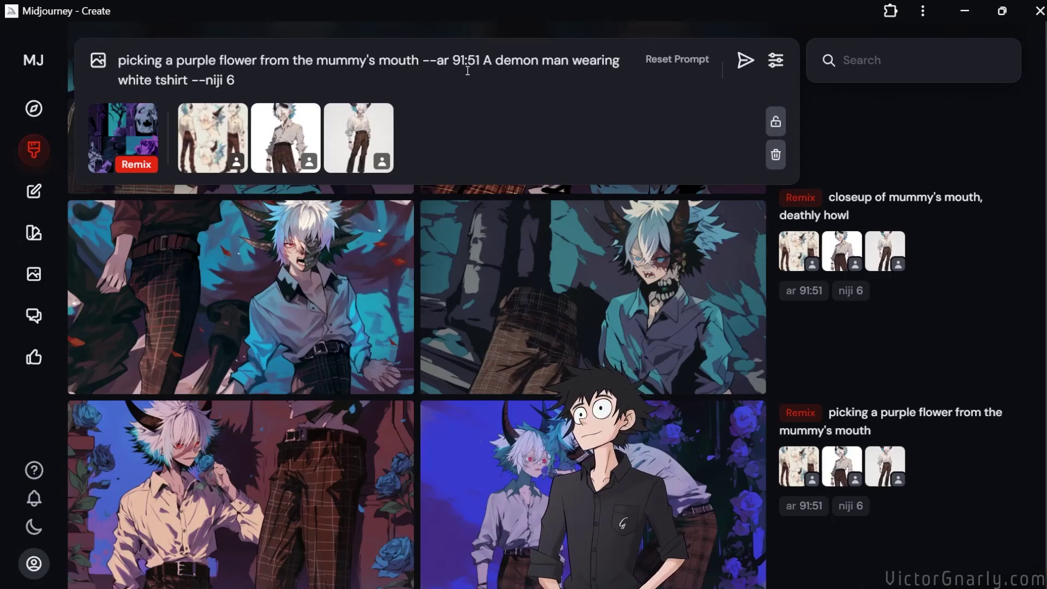
# Remove "A demon man wearing white tshirt" from the prompt and copy the remaining flower text with --ar 91:51 and --niji 6.
pyautogui.moveTo(485, 62); pyautogui.dragTo(158, 80)
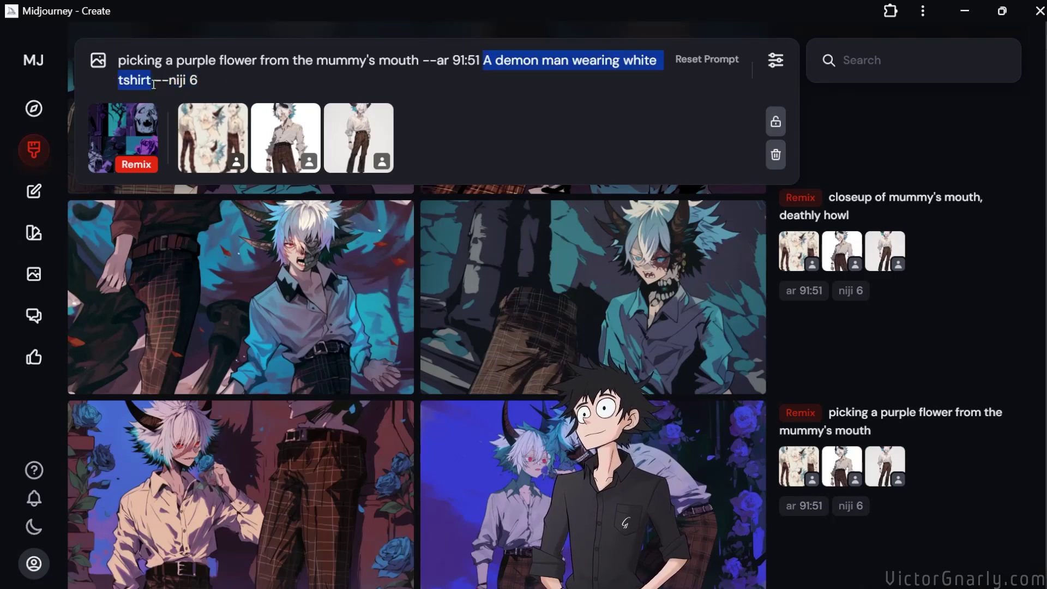
pyautogui.press('BackSpace')
pyautogui.moveTo(555, 60); pyautogui.dragTo(90, 53)
pyautogui.hotkey('ctrl', 'c')
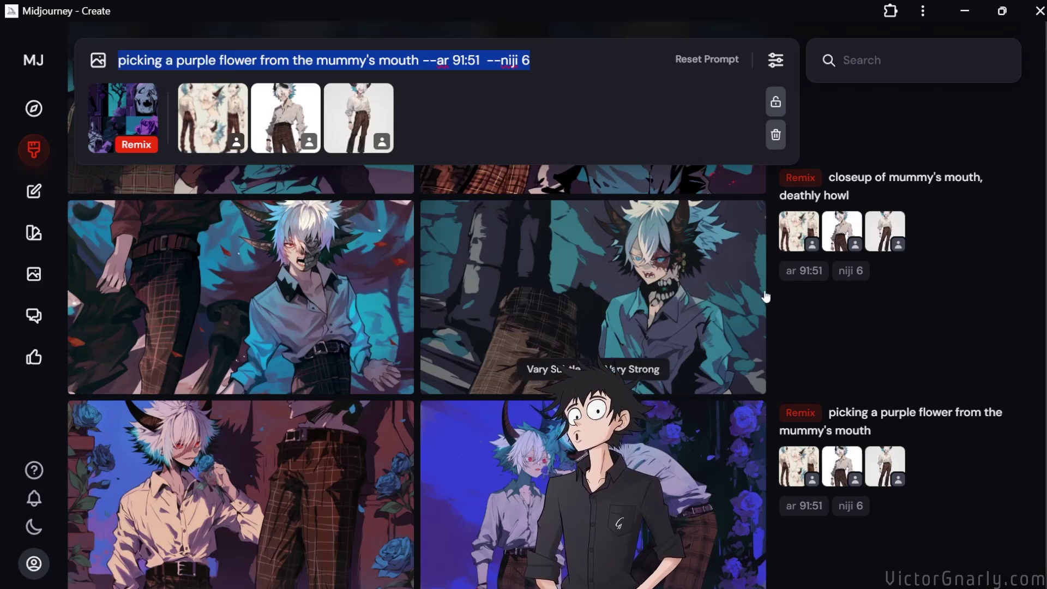
# Submit a strong remix of the original mummy upscale with the copied flower prompt, the three character references and --cw 50.
pyautogui.moveTo(811, 184)
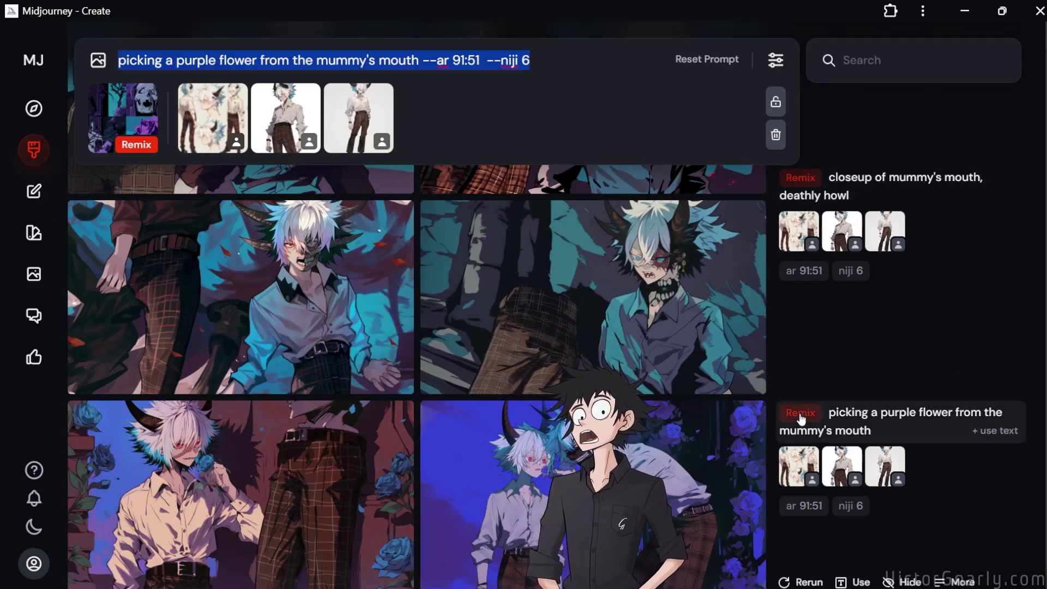
pyautogui.click(797, 414)
pyautogui.click(956, 491)
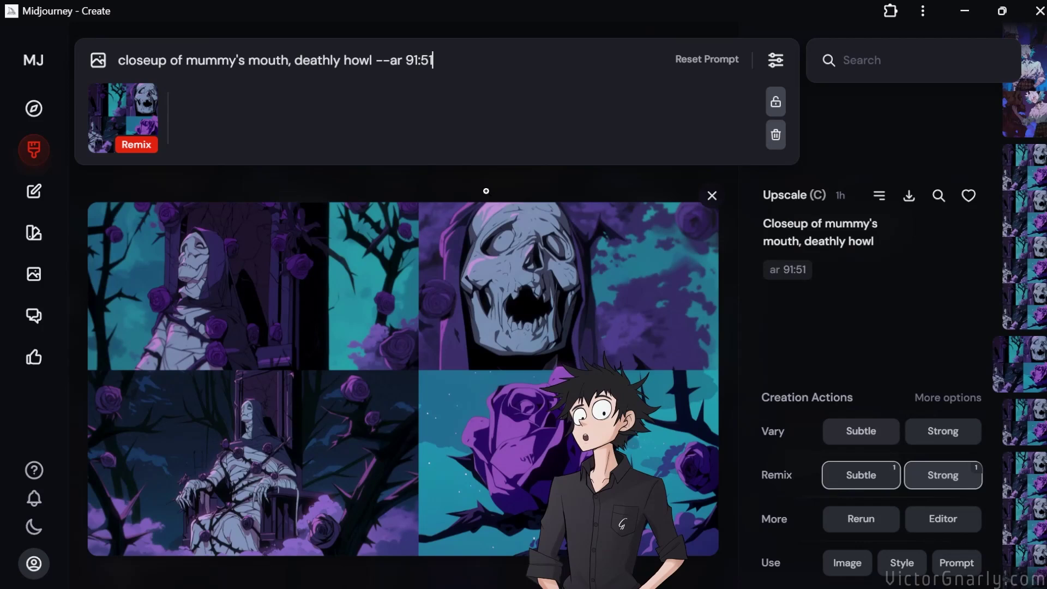
pyautogui.tripleClick(271, 61)
pyautogui.hotkey('ctrl', 'v')
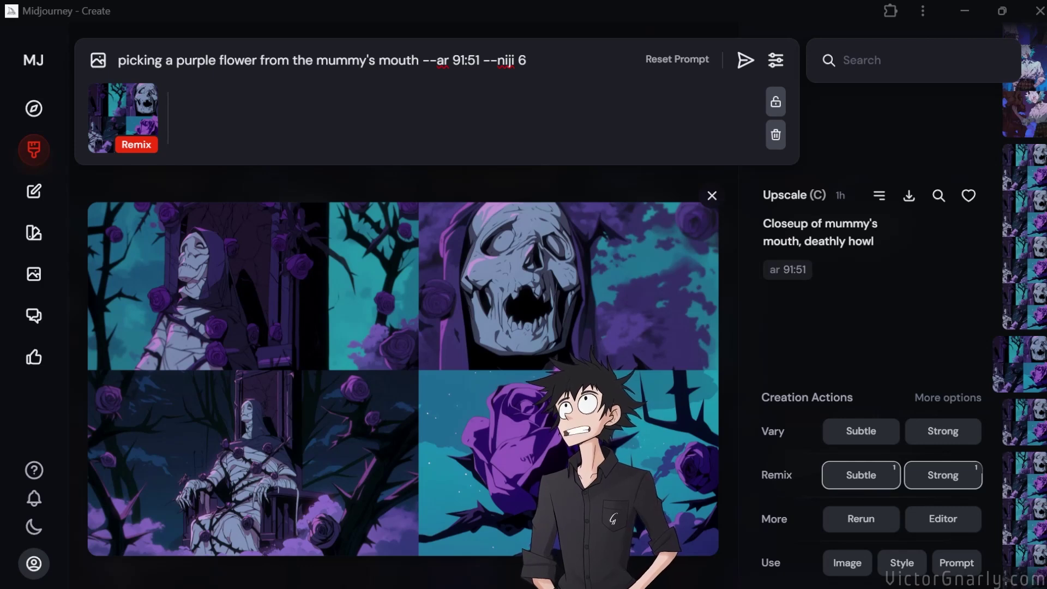
pyautogui.click(548, 68)
pyautogui.hotkey('ctrl', 'v')
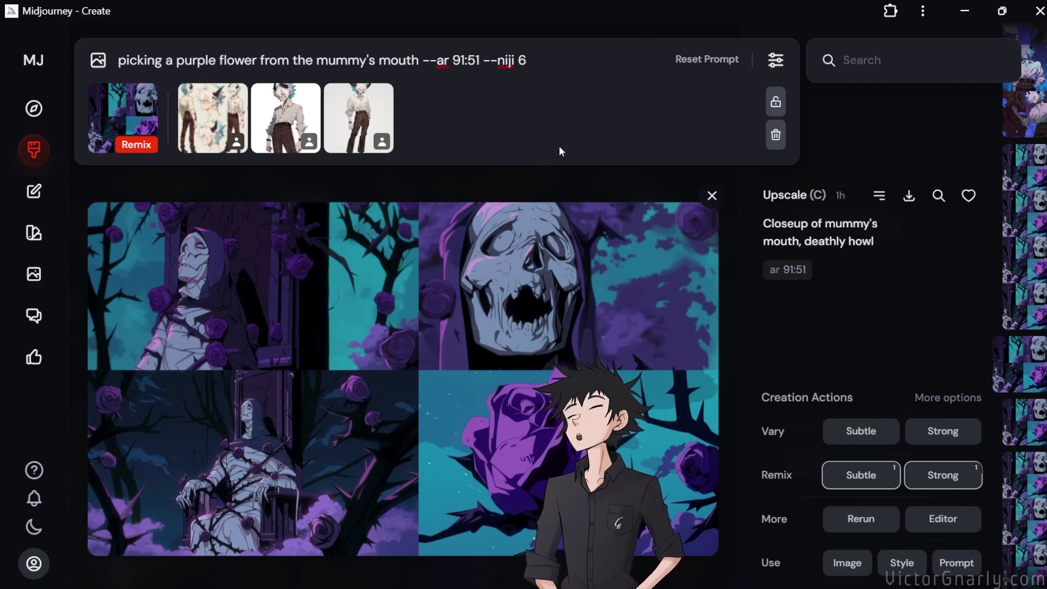
pyautogui.write('--cw 50')
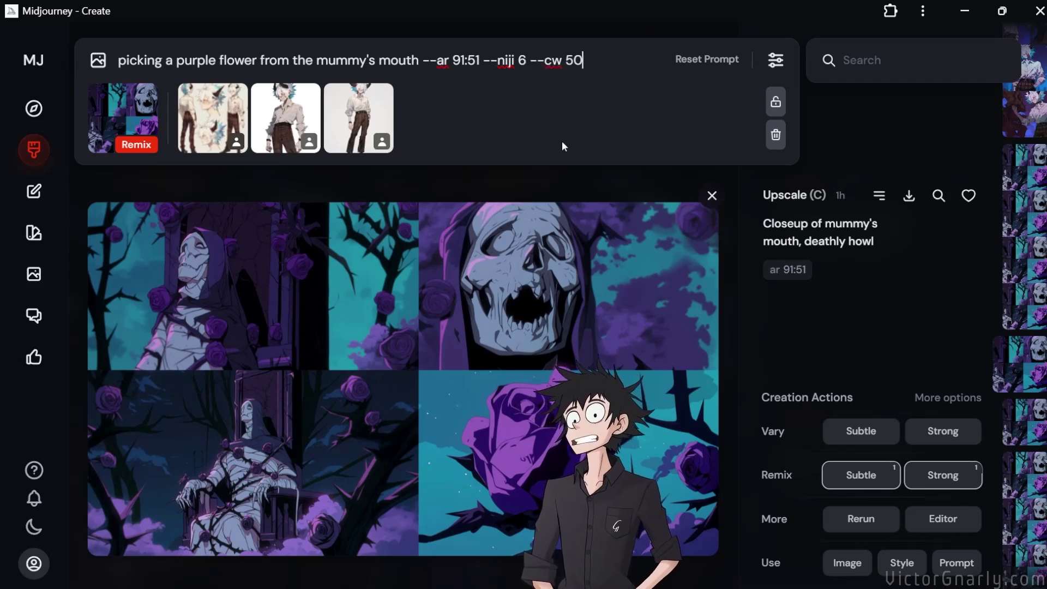
pyautogui.press('Return')
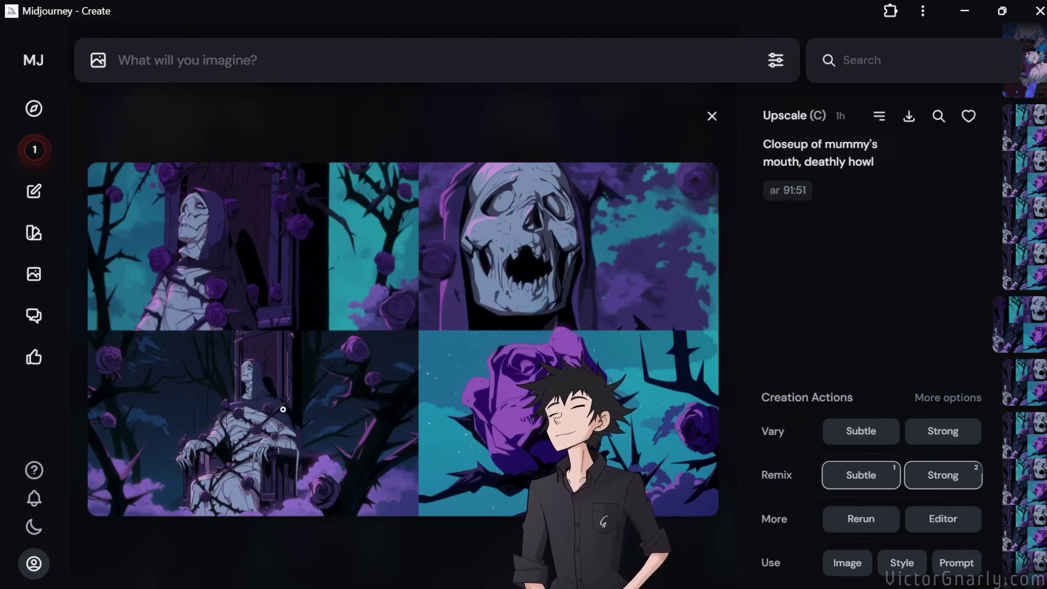
# Return to the creations feed and check the progress of the new flower remix.
pyautogui.click(34, 149)
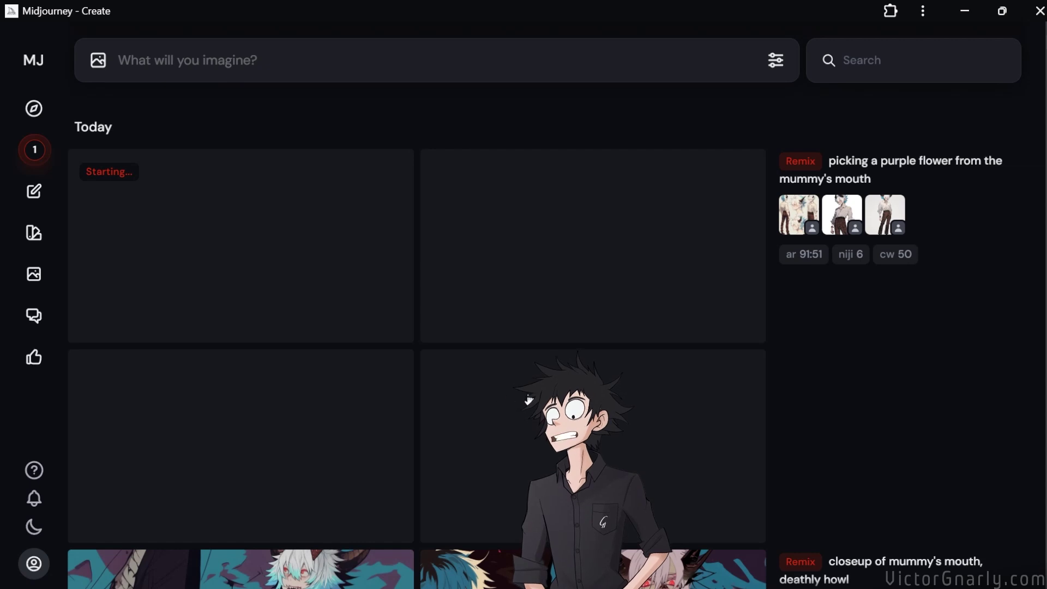
pyautogui.scroll(-3, 529, 400)
pyautogui.scroll(3, 528, 400)
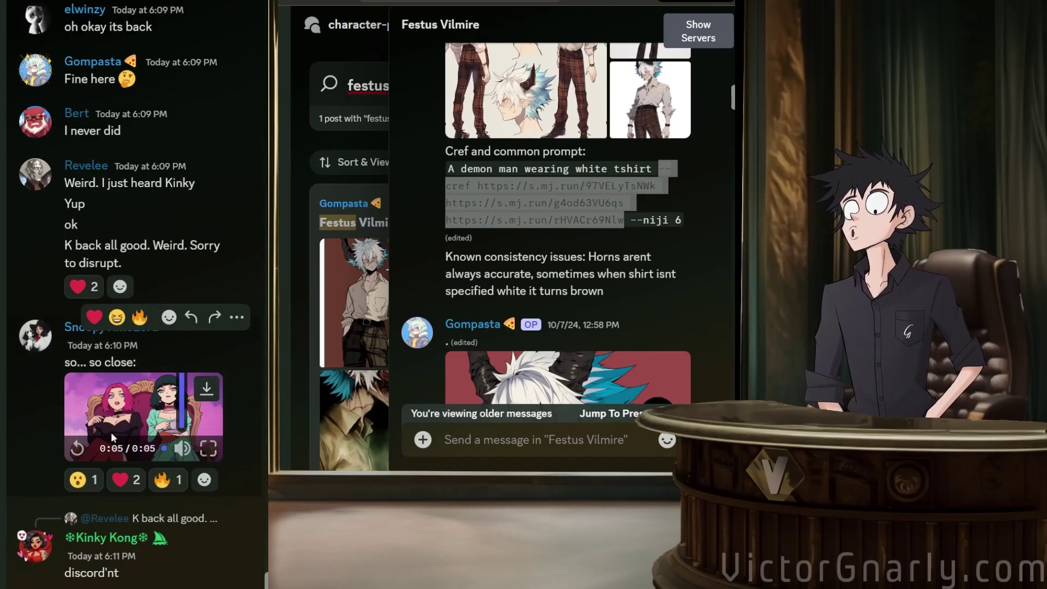
# Switch to Discord, replay the posted clip of the two seated women, and react to it with the surprised, heart and fire emojis.
pyautogui.click(72, 449)
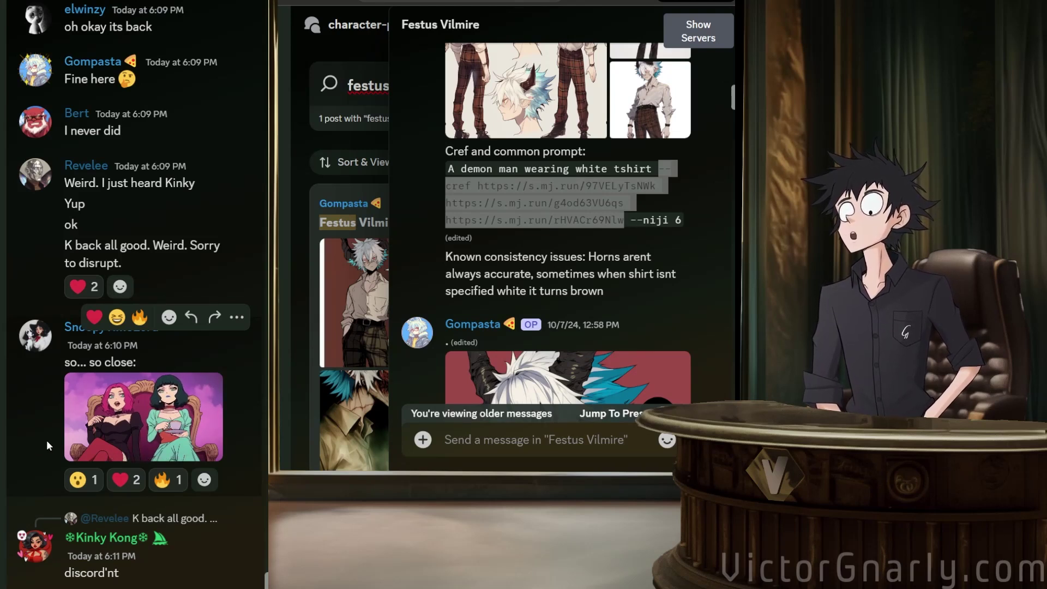
pyautogui.click(82, 480)
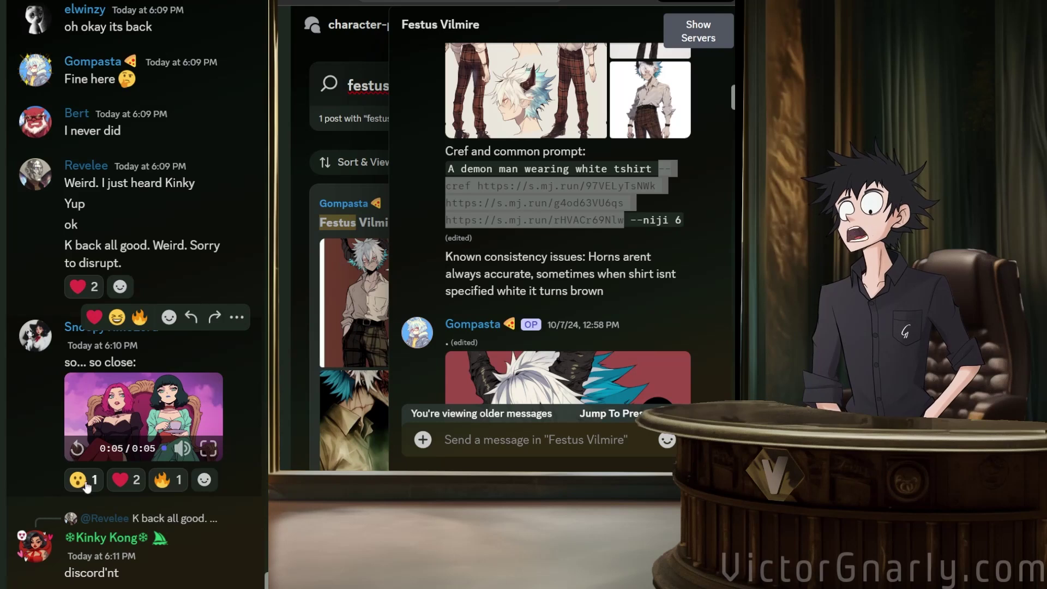
pyautogui.click(137, 479)
pyautogui.click(163, 480)
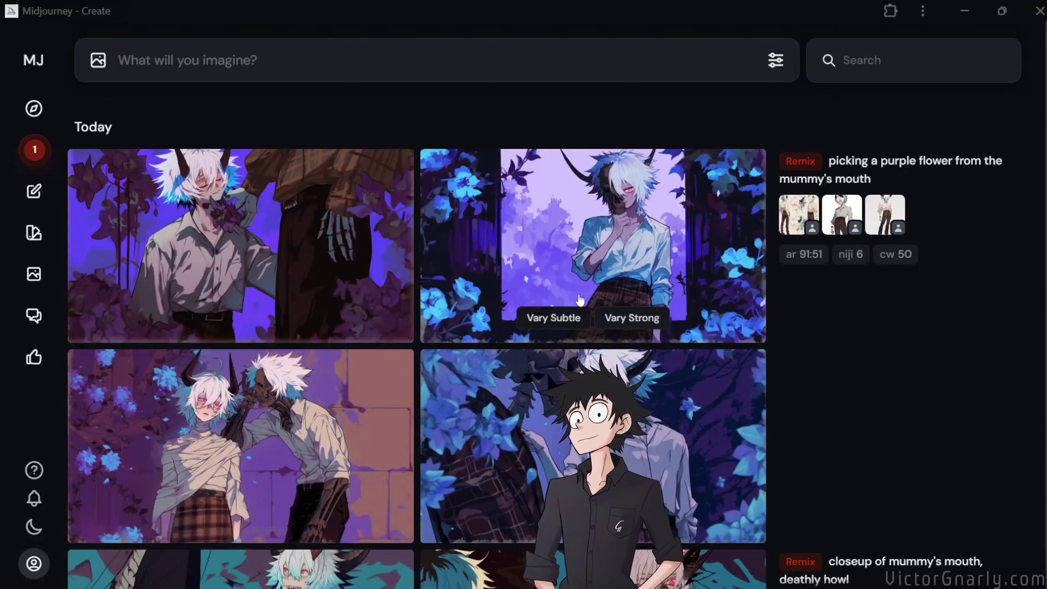
# Examine the individual images of the cw 50 flower remix at full size, close the viewer, and compare the grids in the feed.
pyautogui.scroll(-1, 328, 393)
pyautogui.scroll(1, 328, 393)
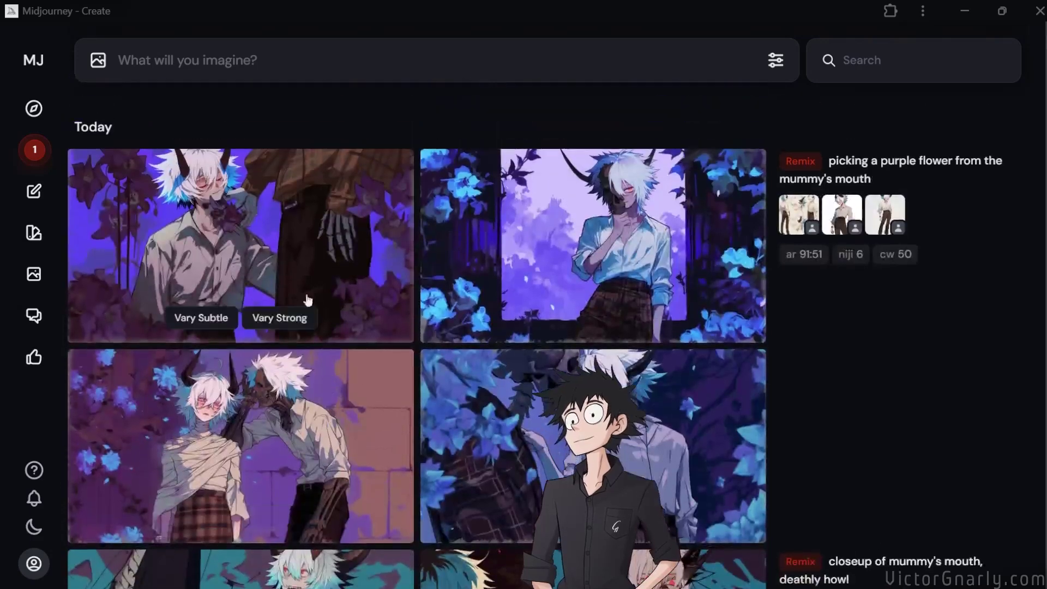
pyautogui.click(311, 234)
pyautogui.scroll(-2, 433, 402)
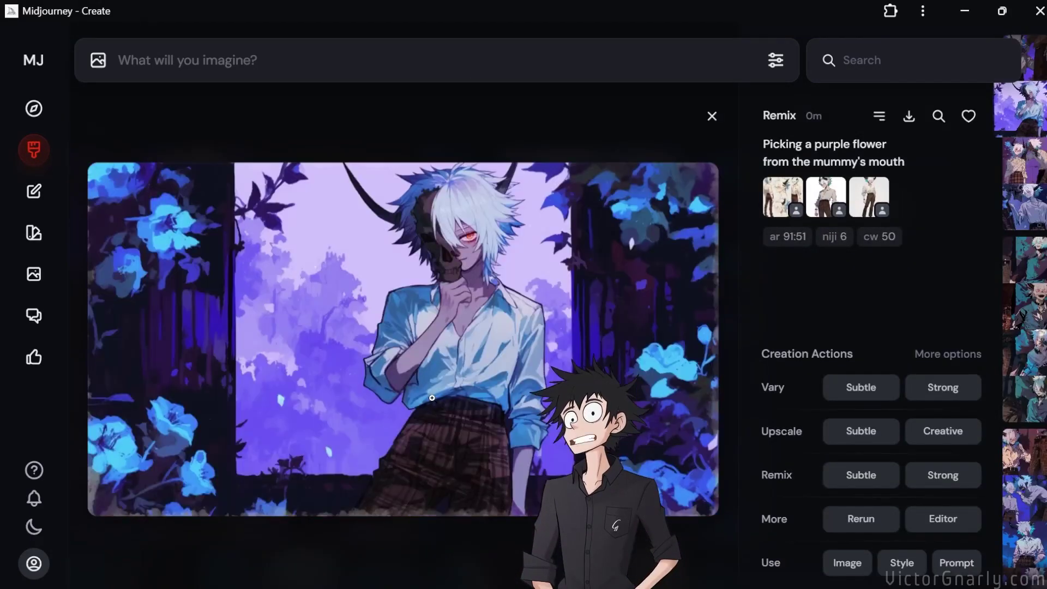
pyautogui.scroll(-1, 432, 397)
pyautogui.scroll(1, 437, 379)
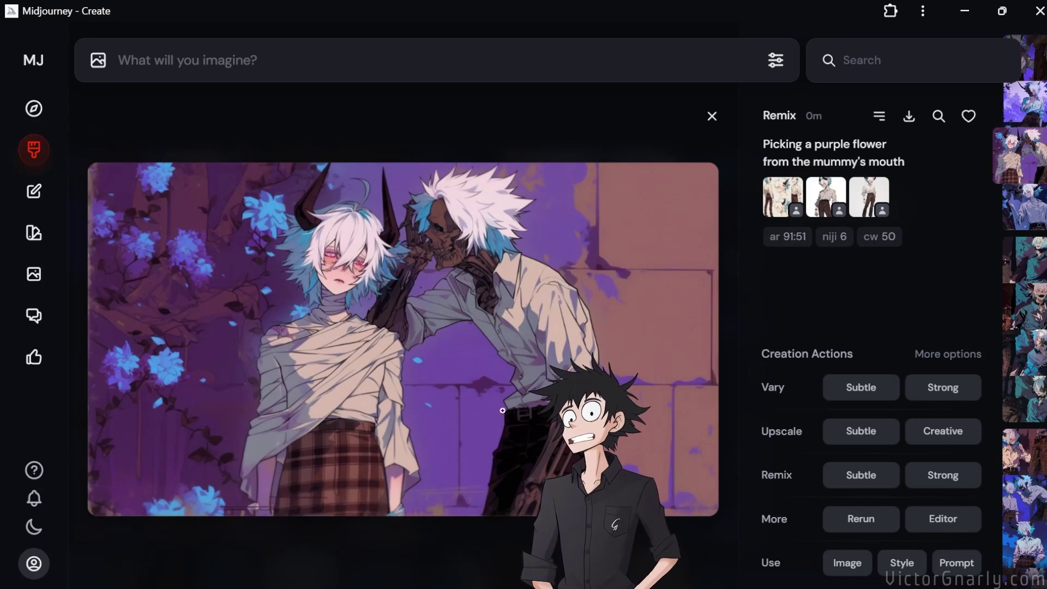
pyautogui.click(469, 551)
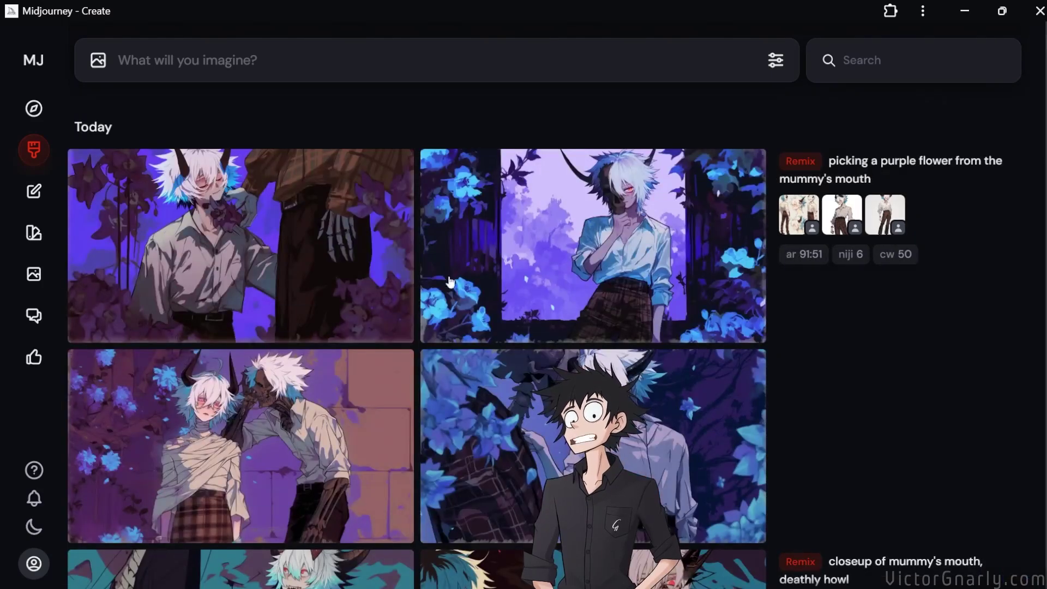
pyautogui.scroll(-1, 337, 260)
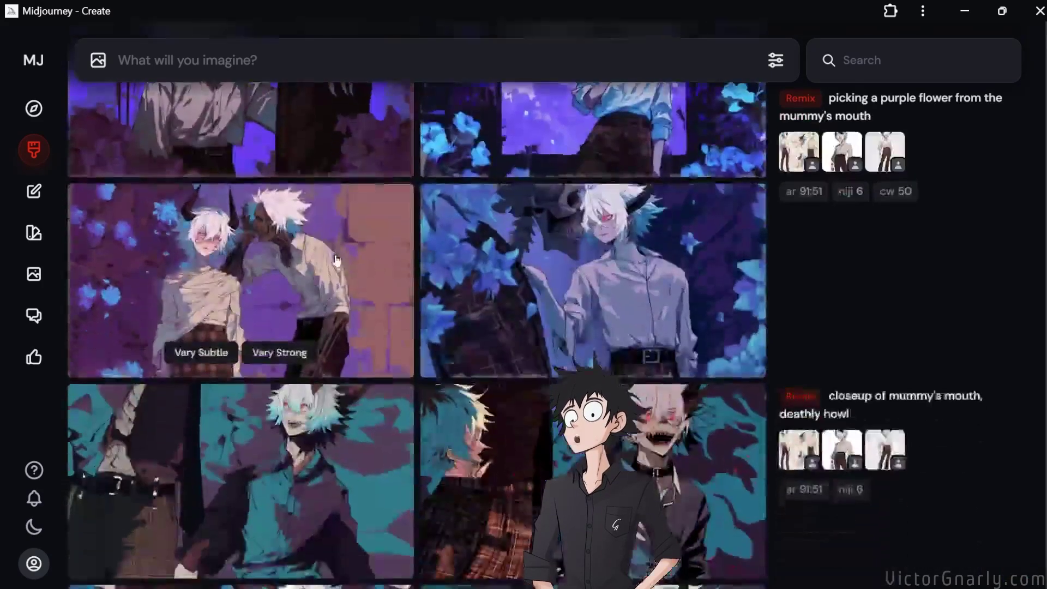
pyautogui.scroll(3, 338, 262)
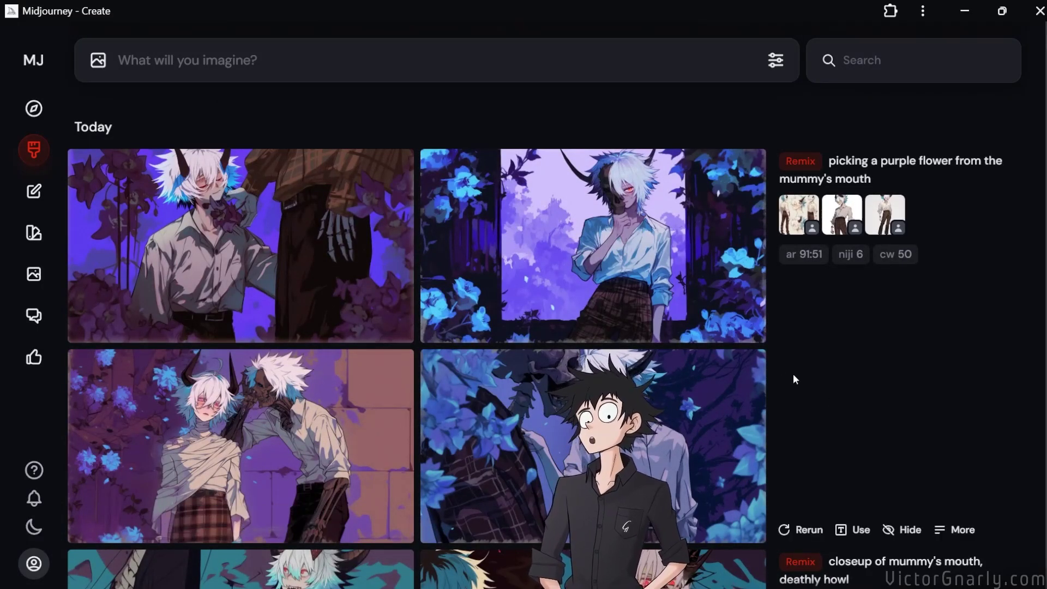
# Open the earlier flower remix image with the giant skull in the editor and erase the skull and background around the rose and hand.
pyautogui.scroll(-10, 720, 324)
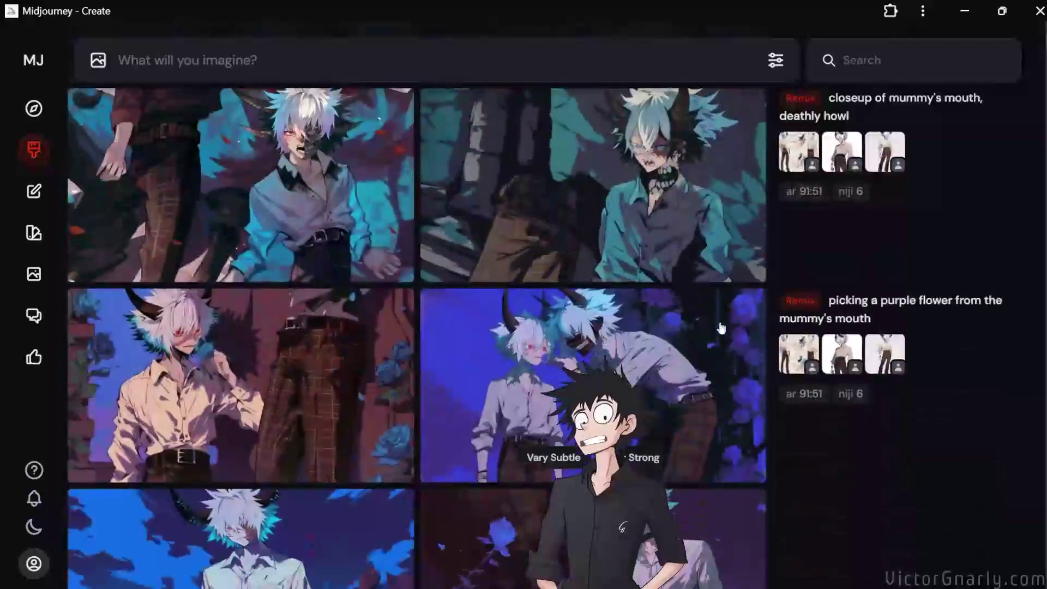
pyautogui.scroll(-4, 719, 328)
pyautogui.scroll(1, 720, 327)
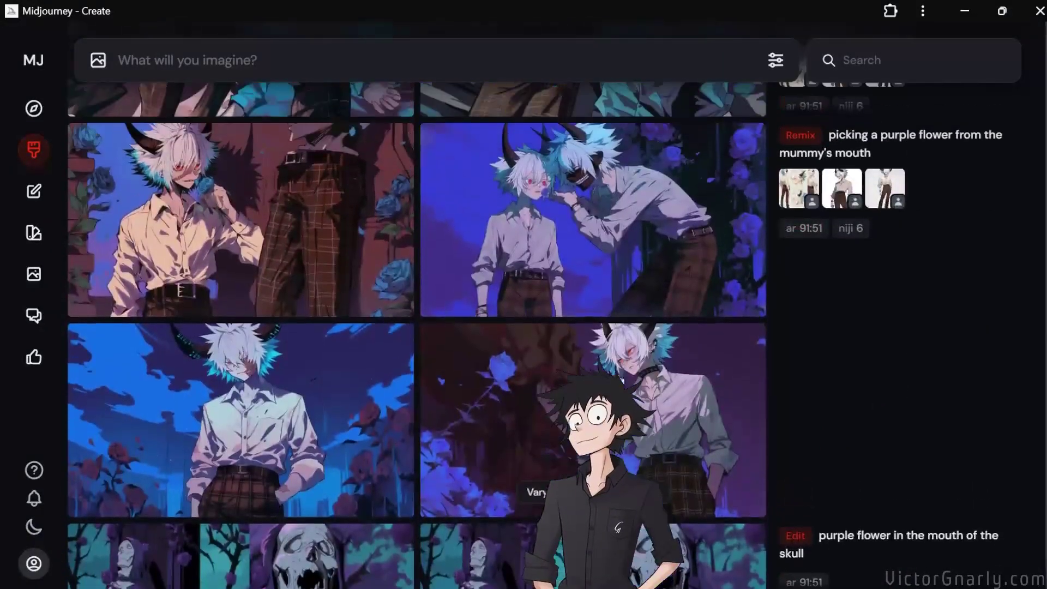
pyautogui.click(599, 415)
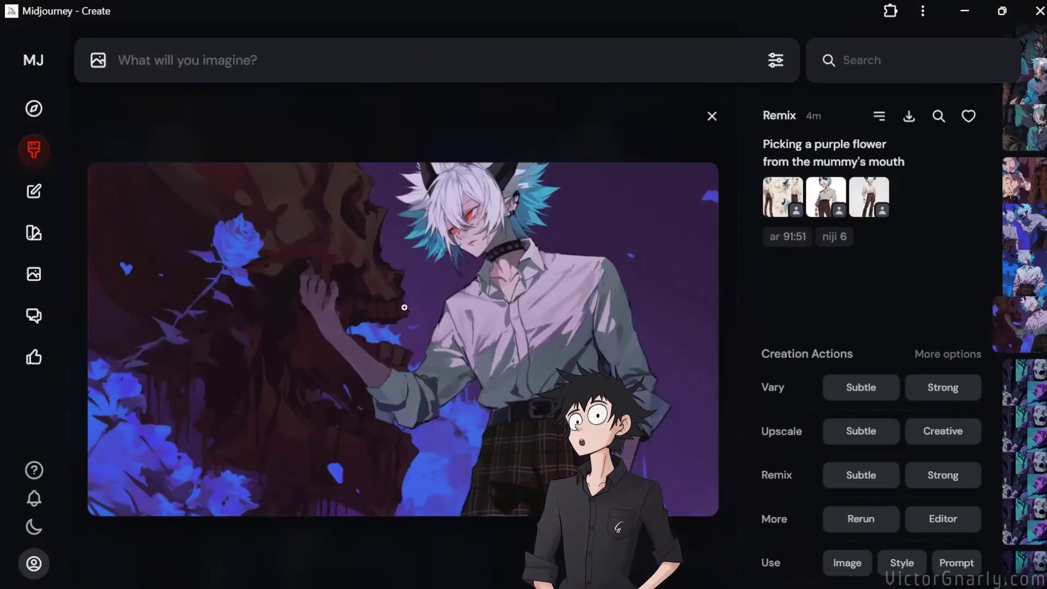
pyautogui.click(940, 519)
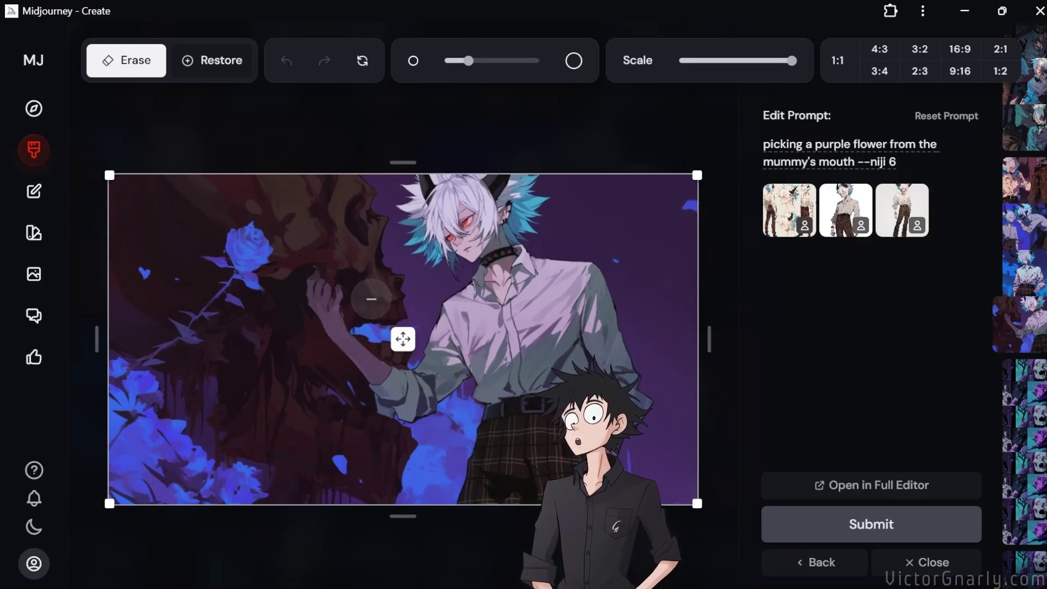
pyautogui.moveTo(361, 306)
pyautogui.mouseDown()
pyautogui.moveTo(381, 296)
pyautogui.moveTo(405, 345)
pyautogui.moveTo(391, 343)
pyautogui.moveTo(371, 302)
pyautogui.moveTo(369, 322)
pyautogui.moveTo(363, 306)
pyautogui.moveTo(386, 289)
pyautogui.moveTo(374, 199)
pyautogui.moveTo(361, 236)
pyautogui.moveTo(342, 222)
pyautogui.moveTo(356, 277)
pyautogui.moveTo(319, 249)
pyautogui.moveTo(287, 268)
pyautogui.moveTo(338, 194)
pyautogui.moveTo(315, 215)
pyautogui.moveTo(317, 194)
pyautogui.moveTo(218, 188)
pyautogui.moveTo(289, 221)
pyautogui.moveTo(282, 208)
pyautogui.moveTo(213, 188)
pyautogui.moveTo(118, 184)
pyautogui.moveTo(117, 252)
pyautogui.moveTo(190, 431)
pyautogui.moveTo(251, 426)
pyautogui.moveTo(263, 358)
pyautogui.moveTo(250, 390)
pyautogui.moveTo(174, 436)
pyautogui.moveTo(119, 391)
pyautogui.moveTo(144, 493)
pyautogui.moveTo(361, 485)
pyautogui.moveTo(319, 459)
pyautogui.moveTo(283, 407)
pyautogui.moveTo(387, 470)
pyautogui.moveTo(366, 453)
pyautogui.mouseUp()
pyautogui.press(']')
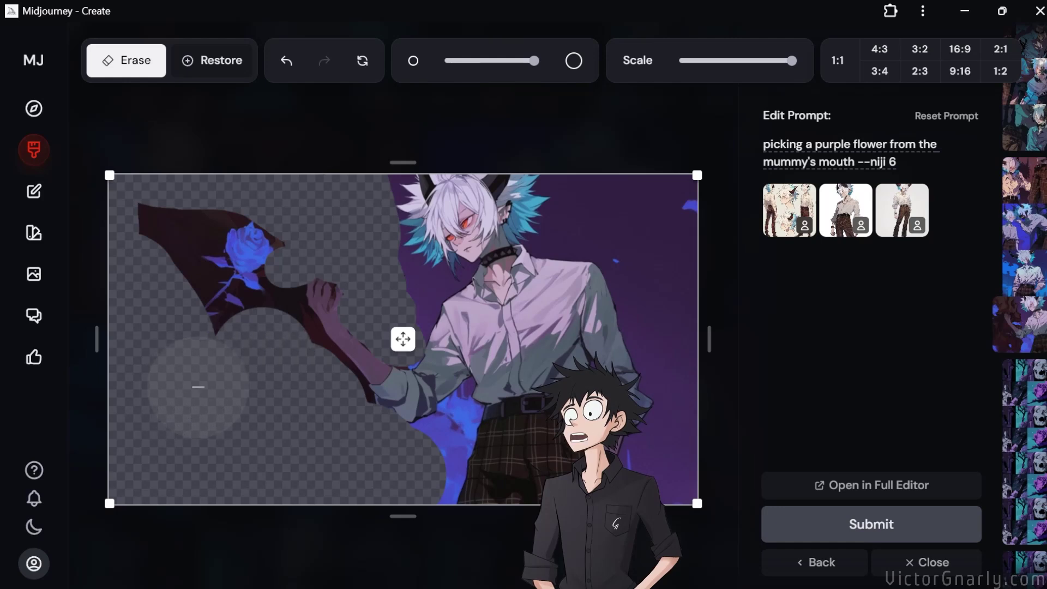
pyautogui.moveTo(152, 345)
pyautogui.mouseDown()
pyautogui.moveTo(156, 267)
pyautogui.moveTo(145, 222)
pyautogui.mouseUp()
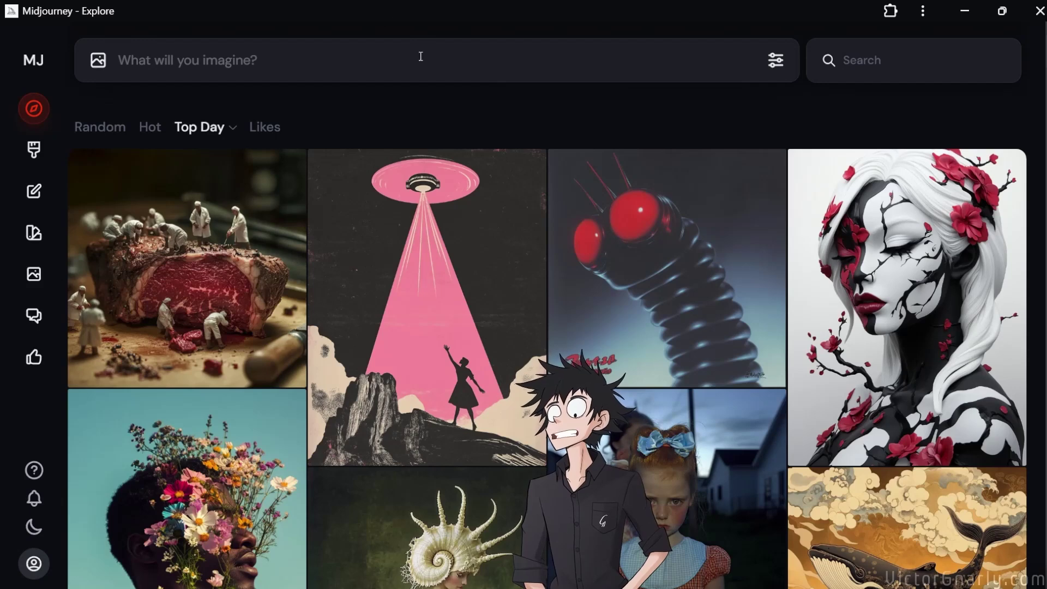
pyautogui.click(922, 11)
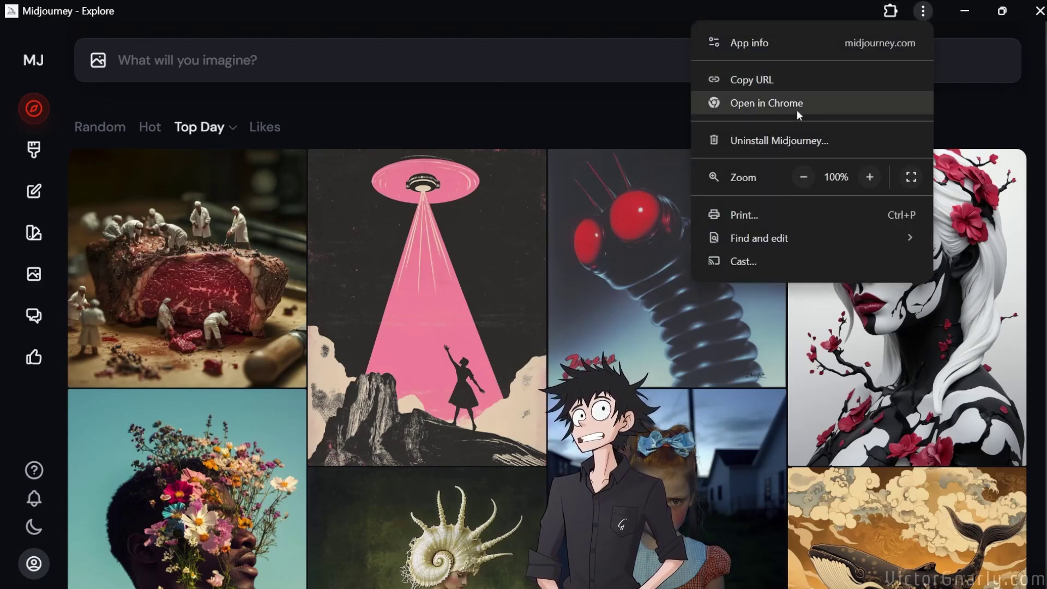
pyautogui.click(499, 61)
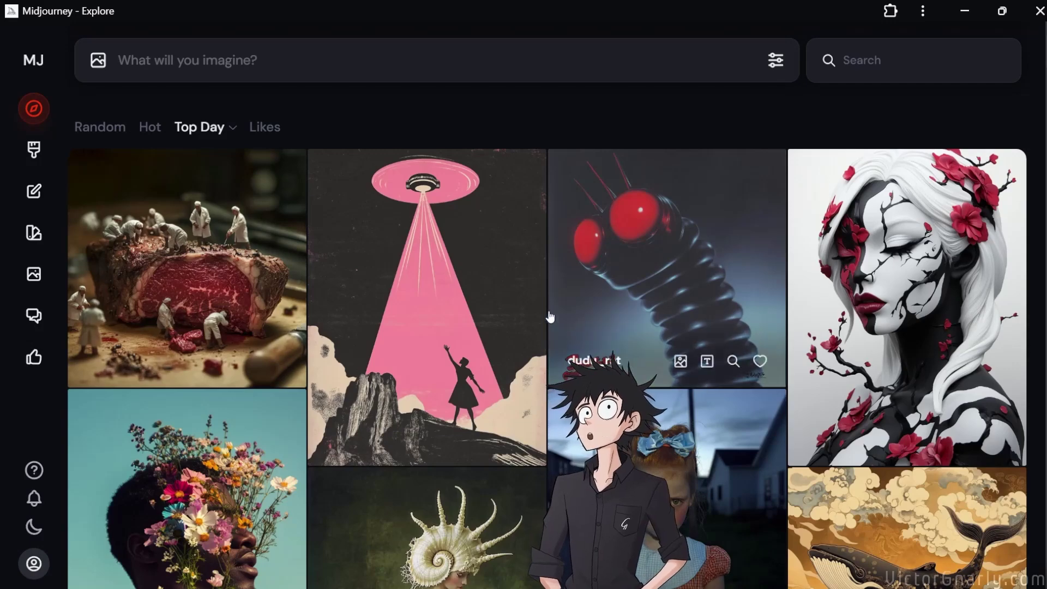
# Open the creations feed and review the skull, mummy's mouth, animated film and flower-picking image grids.
pyautogui.click(35, 151)
pyautogui.scroll(-2, 409, 344)
pyautogui.scroll(-10, 410, 343)
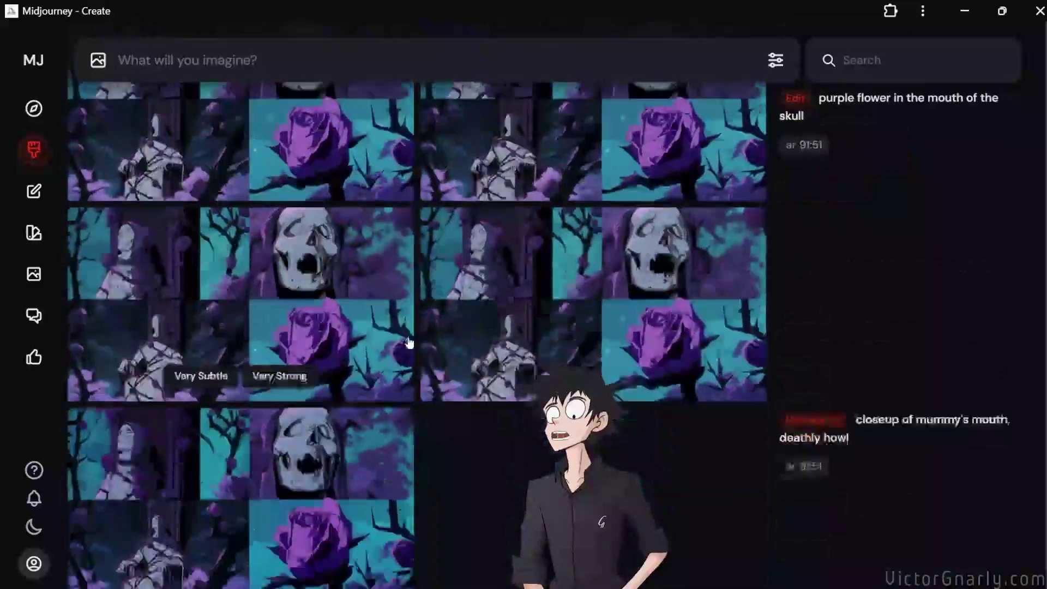
pyautogui.scroll(-12, 410, 343)
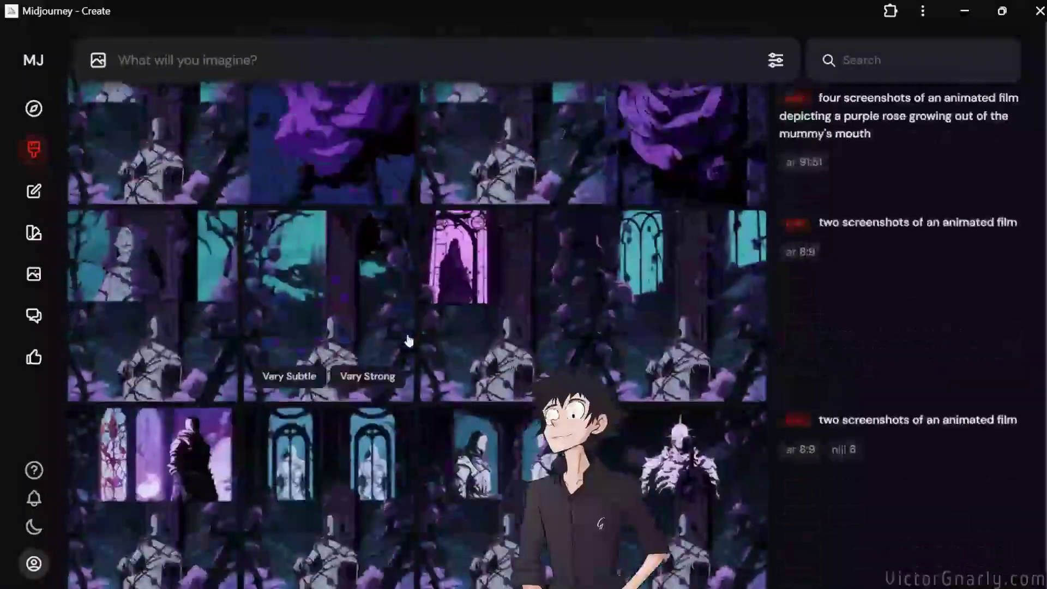
pyautogui.scroll(10, 409, 341)
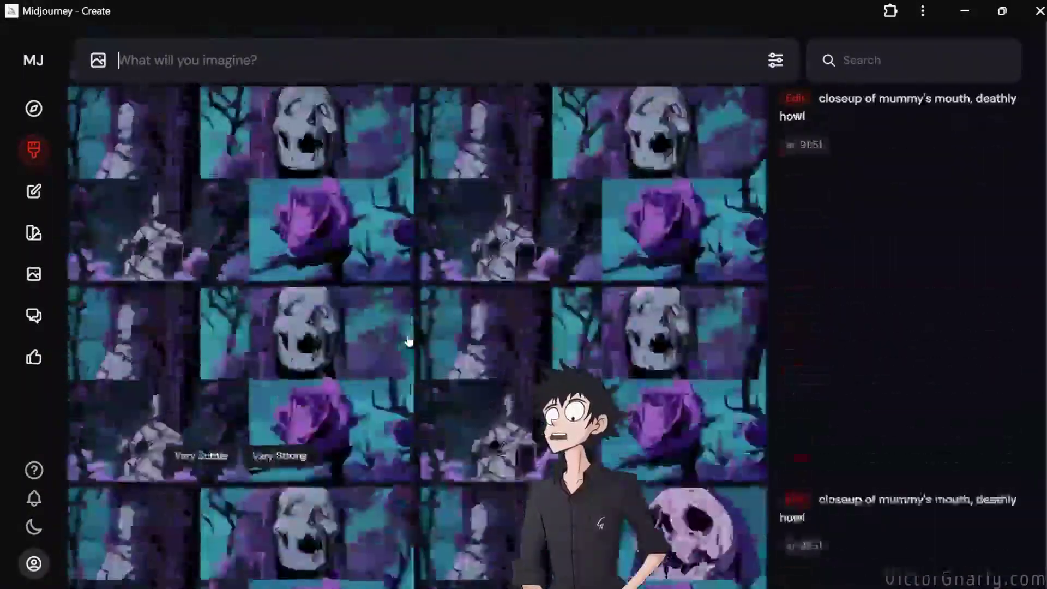
pyautogui.scroll(3, 323, 295)
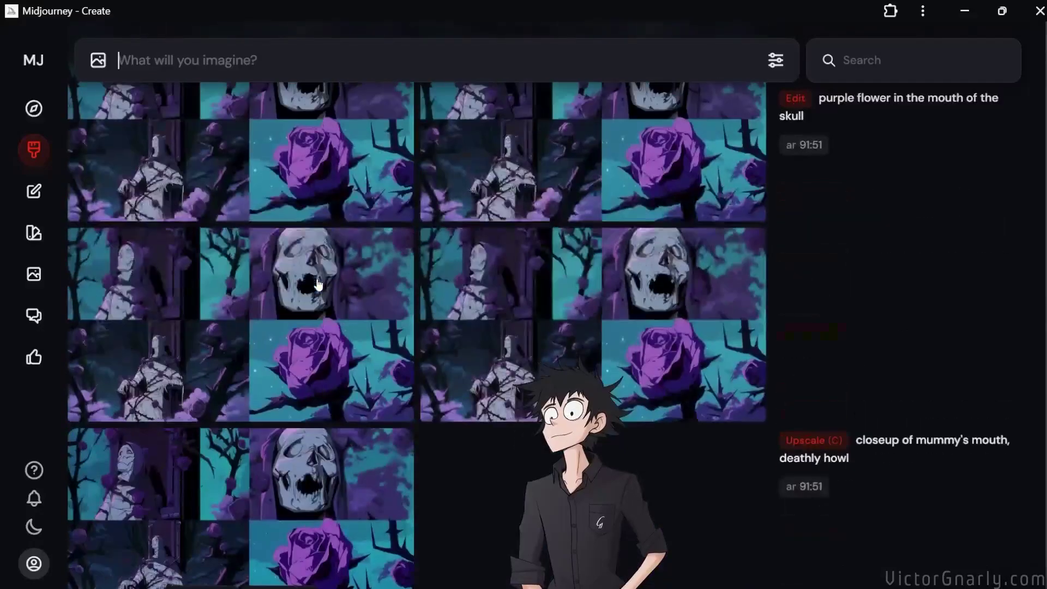
pyautogui.scroll(-12, 355, 326)
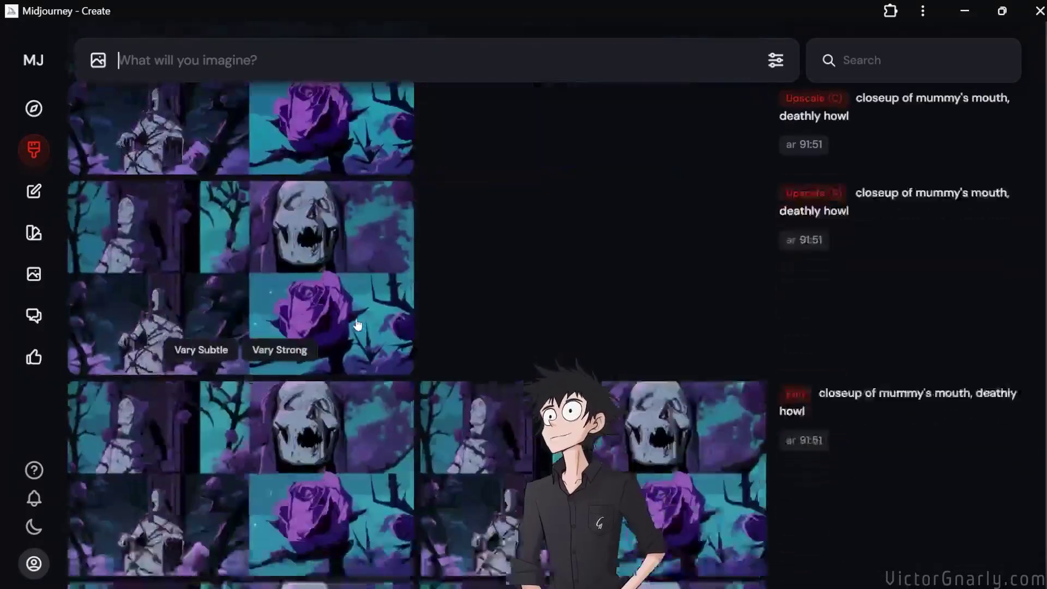
pyautogui.scroll(12, 357, 324)
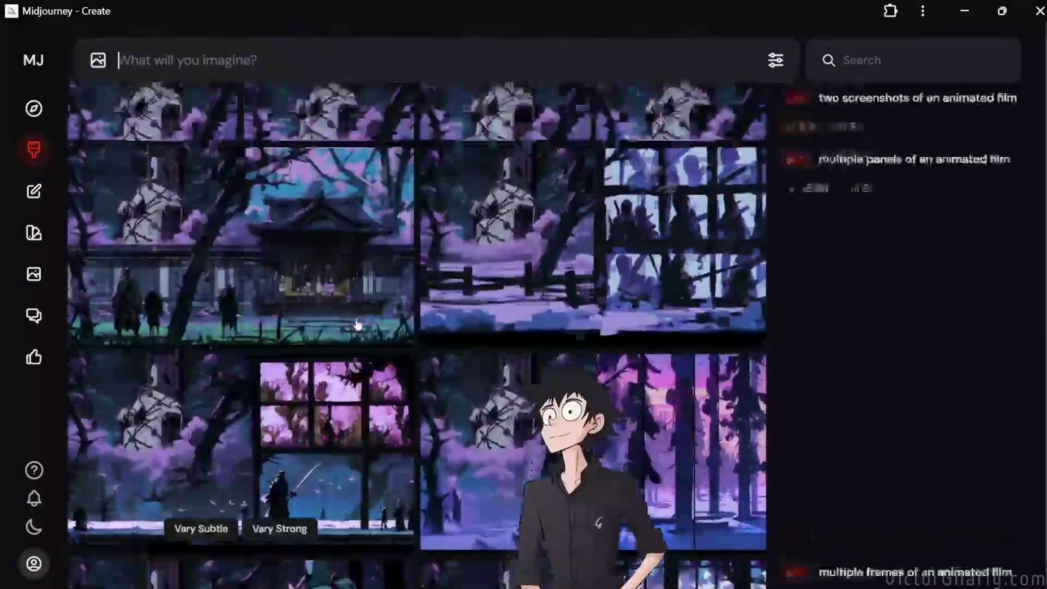
pyautogui.scroll(5, 357, 325)
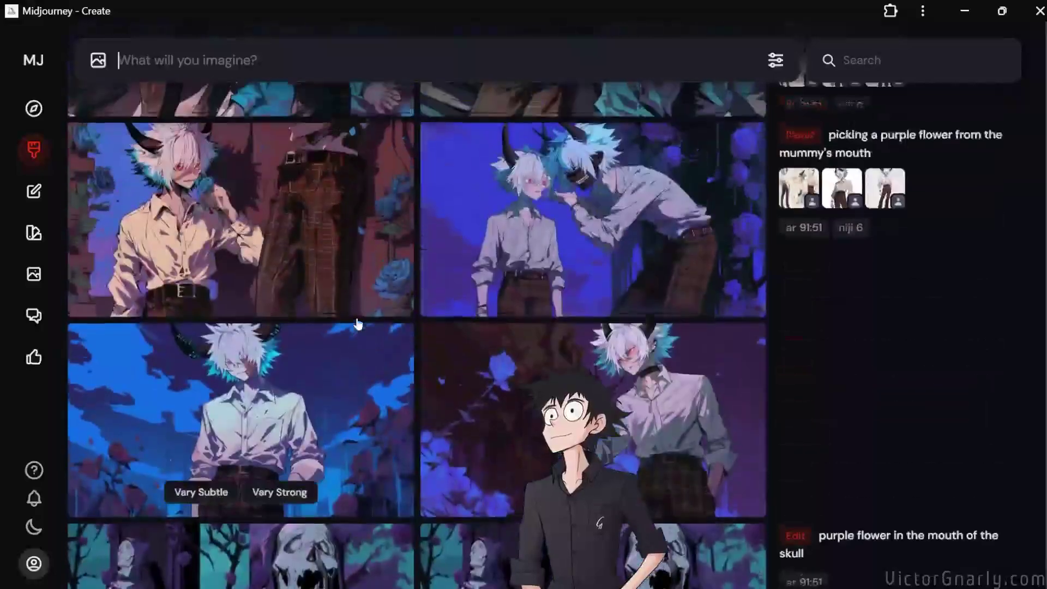
pyautogui.scroll(-8, 355, 320)
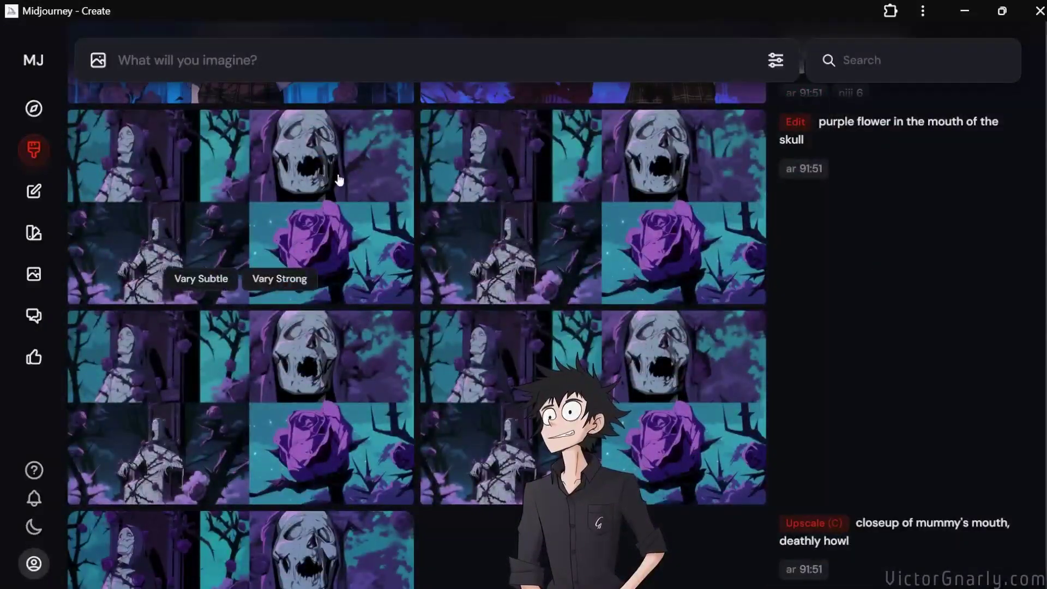
pyautogui.scroll(4, 417, 352)
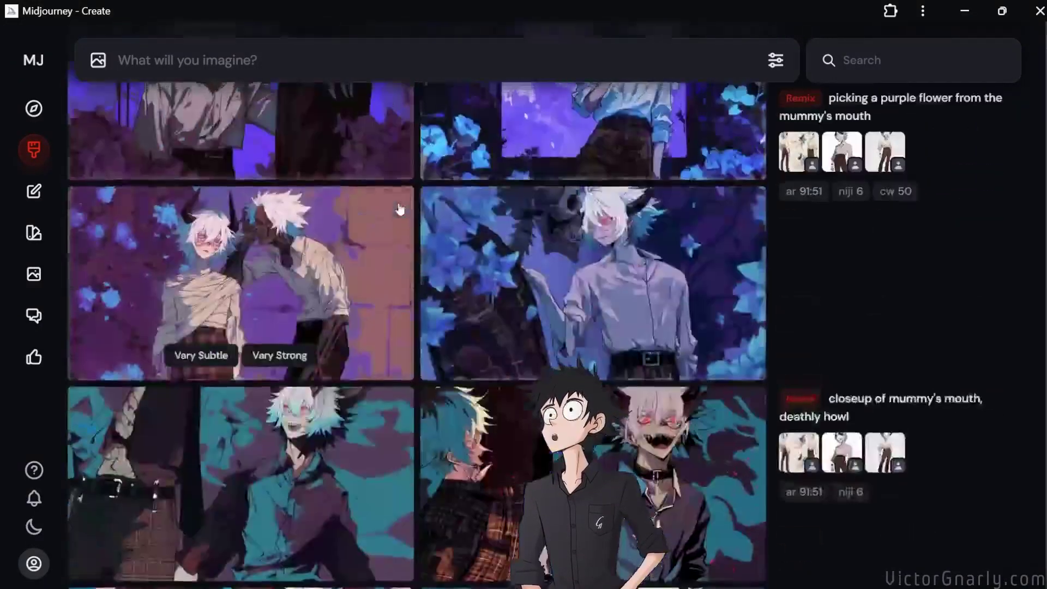
pyautogui.scroll(3, 400, 209)
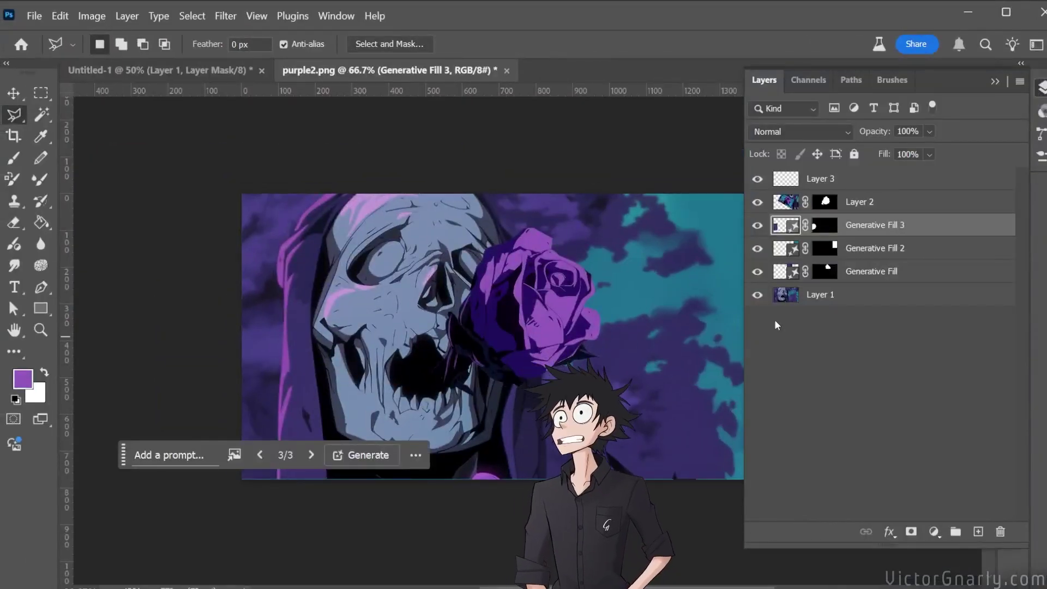
# Switch to Photoshop's purple2.png, hide the rose layer, and convert Layer 1 and the three Generative Fill layers into one smart object.
pyautogui.moveTo(757, 201); pyautogui.dragTo(757, 225)
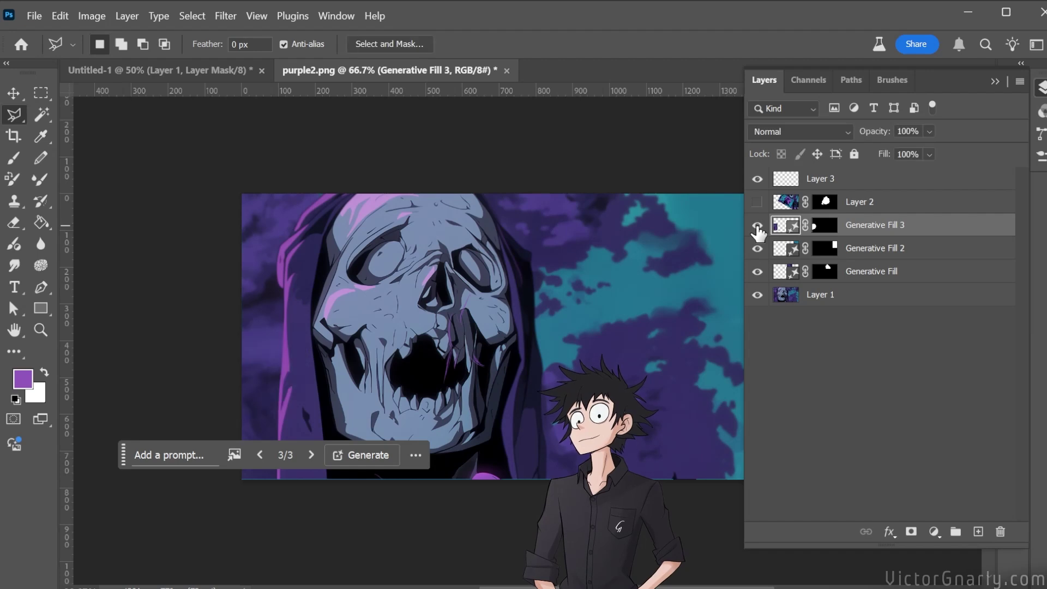
pyautogui.click(850, 302)
pyautogui.keyDown('shift'); pyautogui.click(869, 226); pyautogui.keyUp('shift')
pyautogui.rightClick(869, 226)
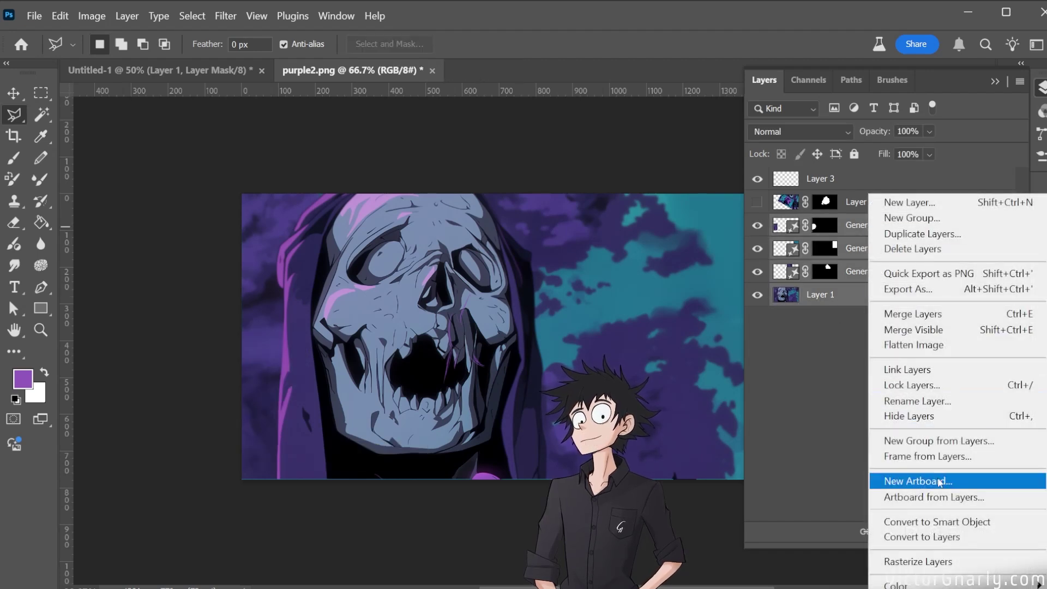
pyautogui.click(948, 524)
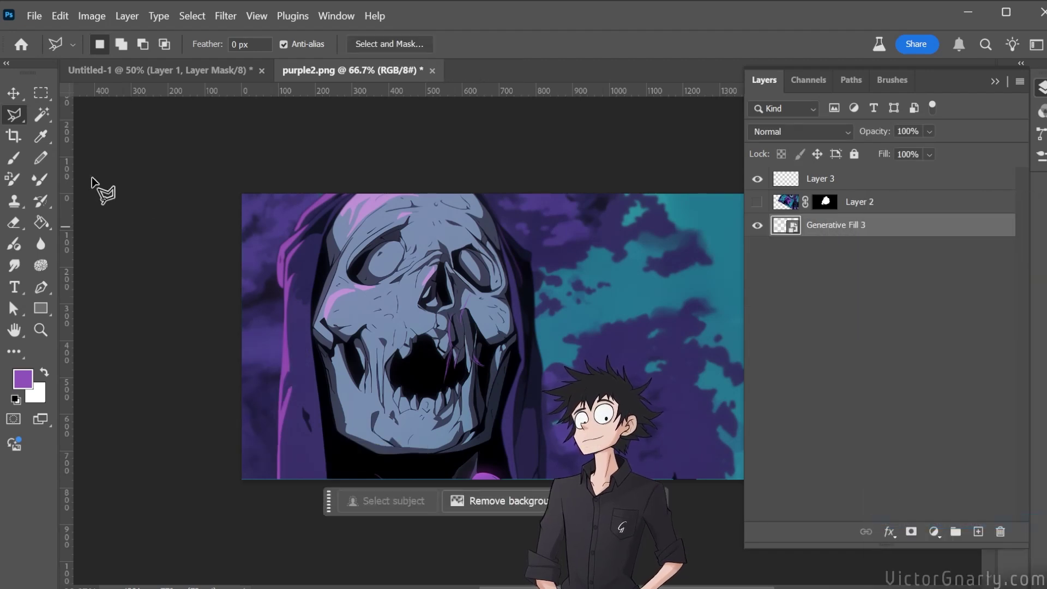
# Copy a rectangular, full-height selection around the hooded skull and paste it into Midjourney's prompt as a reference image.
pyautogui.click(41, 92)
pyautogui.moveTo(259, 183); pyautogui.dragTo(571, 516)
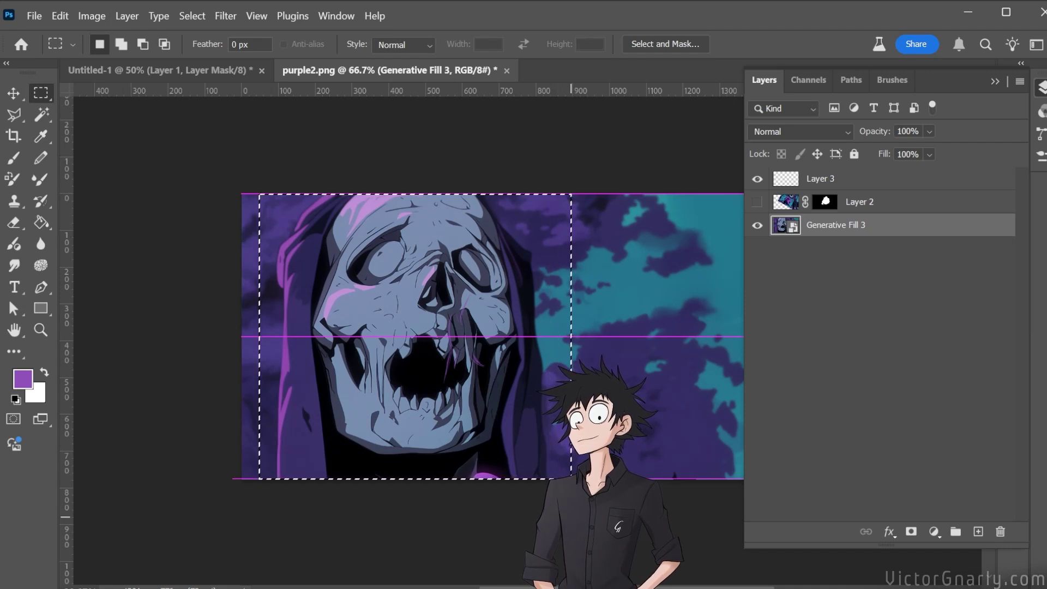
pyautogui.moveTo(571, 478); pyautogui.dragTo(569, 478)
pyautogui.press('v')
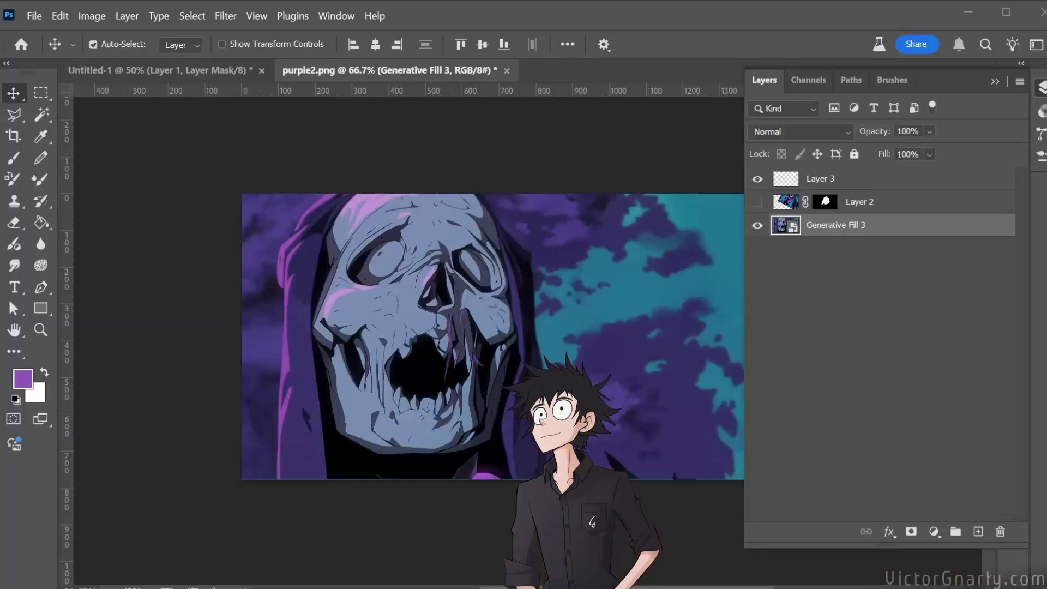
pyautogui.click(968, 16)
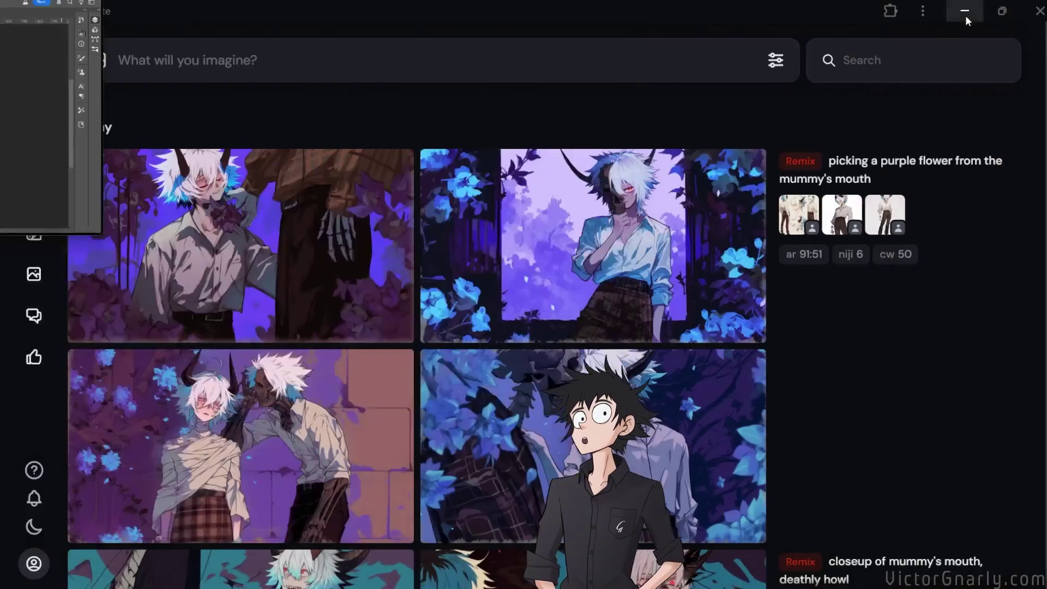
pyautogui.hotkey('ctrl', 'v')
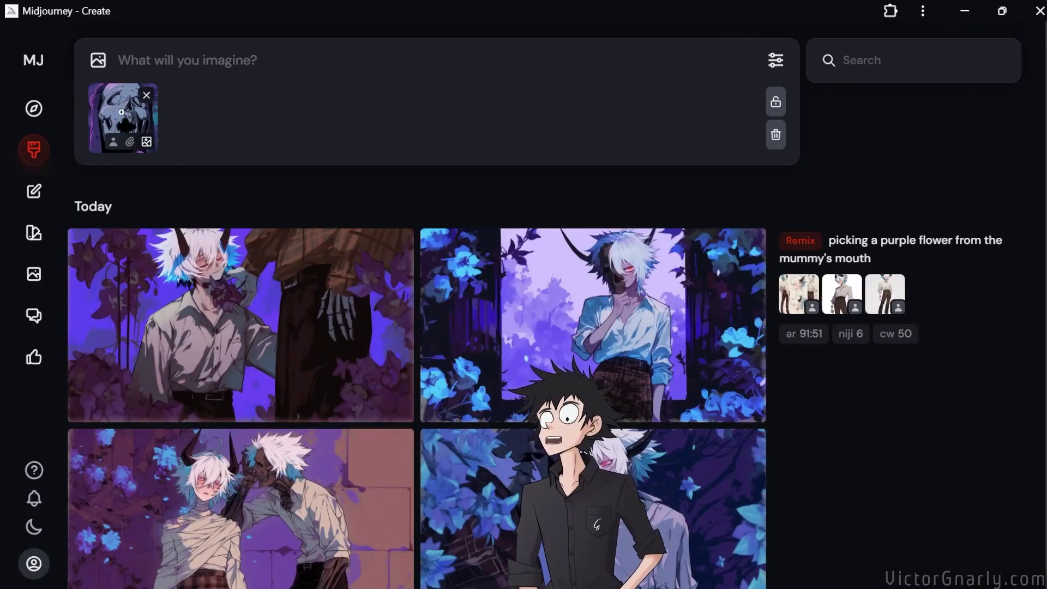
# View the pasted skull image at full size, copy its image address, and close the preview.
pyautogui.click(122, 112)
pyautogui.rightClick(471, 243)
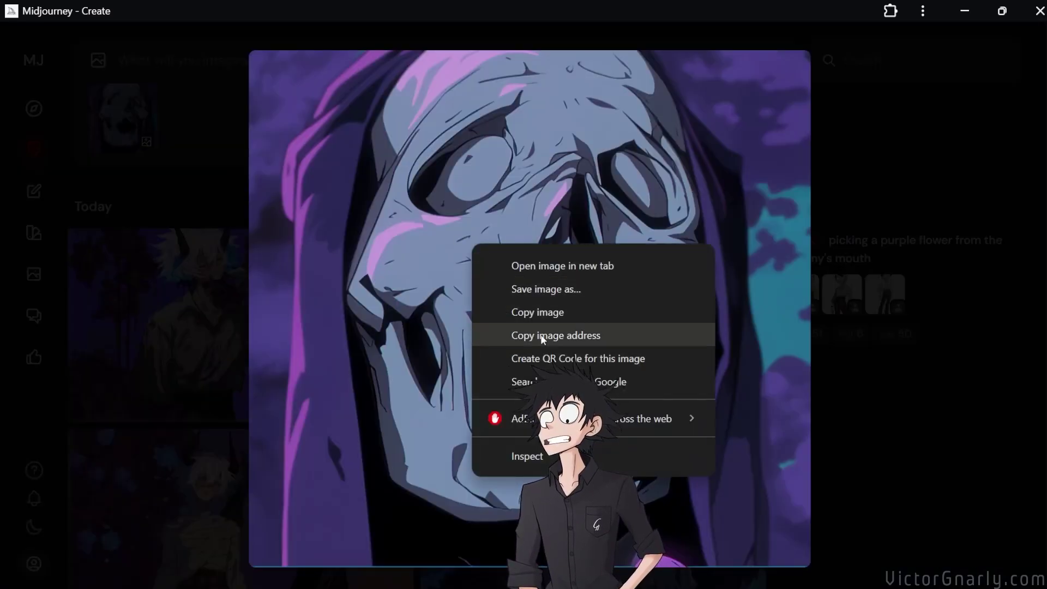
pyautogui.click(601, 341)
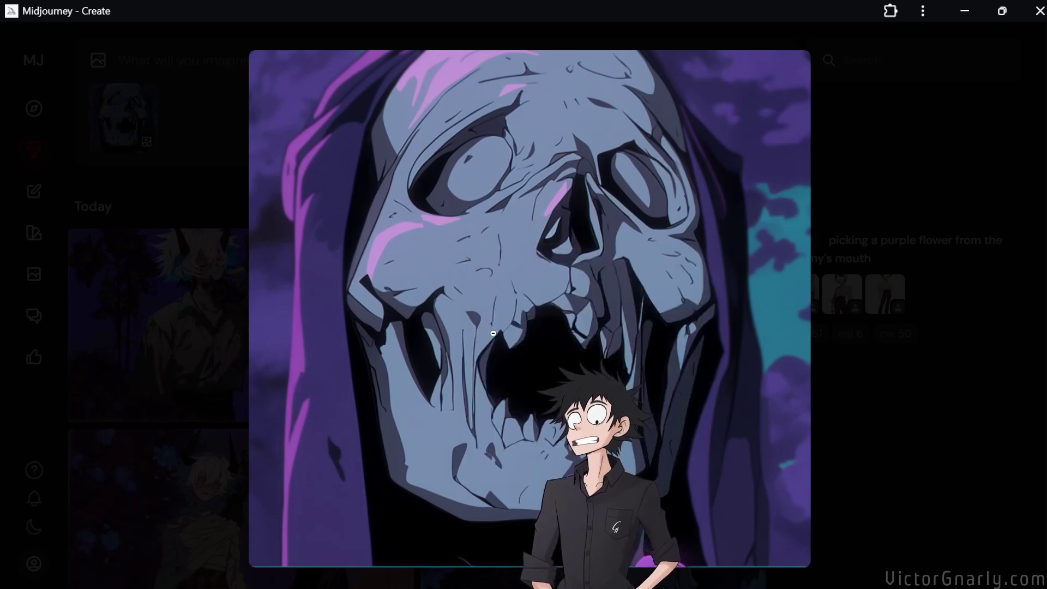
pyautogui.click(219, 290)
# Return to the partly erased rose-and-hand image's editor and replace its three reference images with the skull image as character reference.
pyautogui.scroll(-2, 354, 290)
pyautogui.scroll(5, 409, 289)
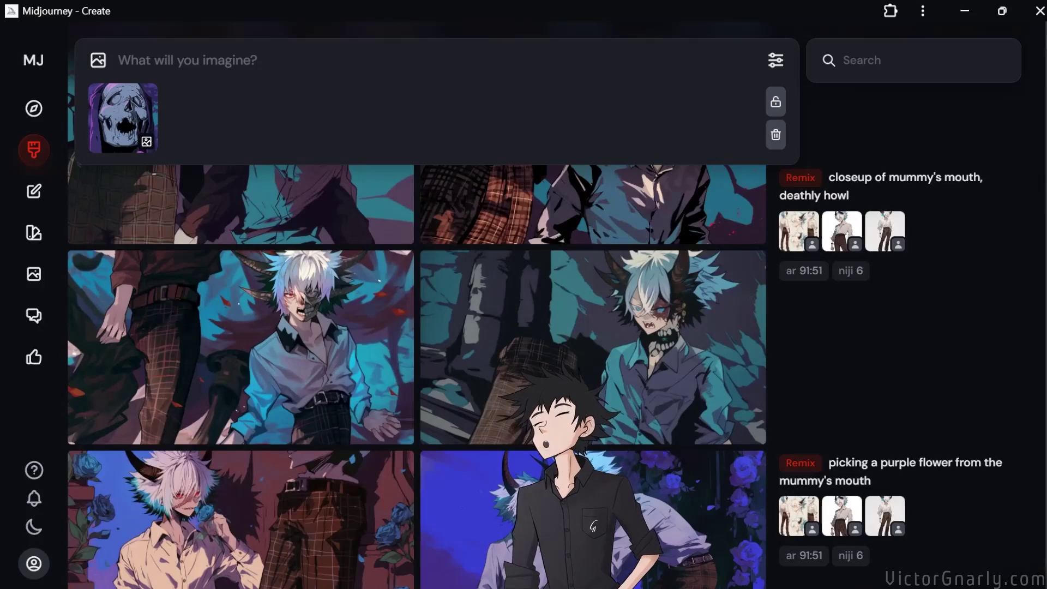
pyautogui.click(240, 517)
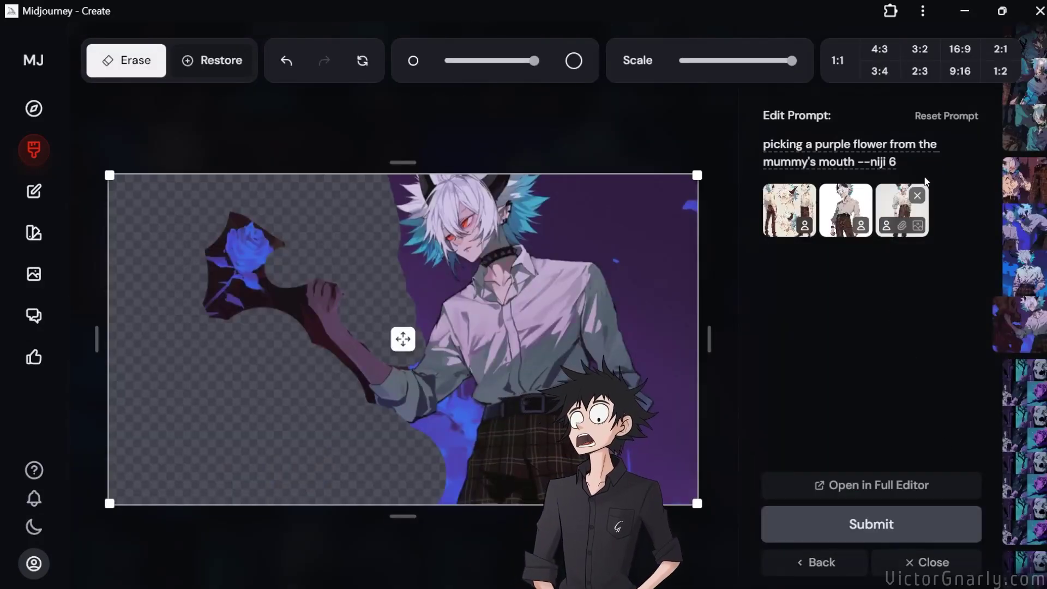
pyautogui.click(922, 163)
pyautogui.hotkey('ctrl', 'v')
pyautogui.click(805, 195)
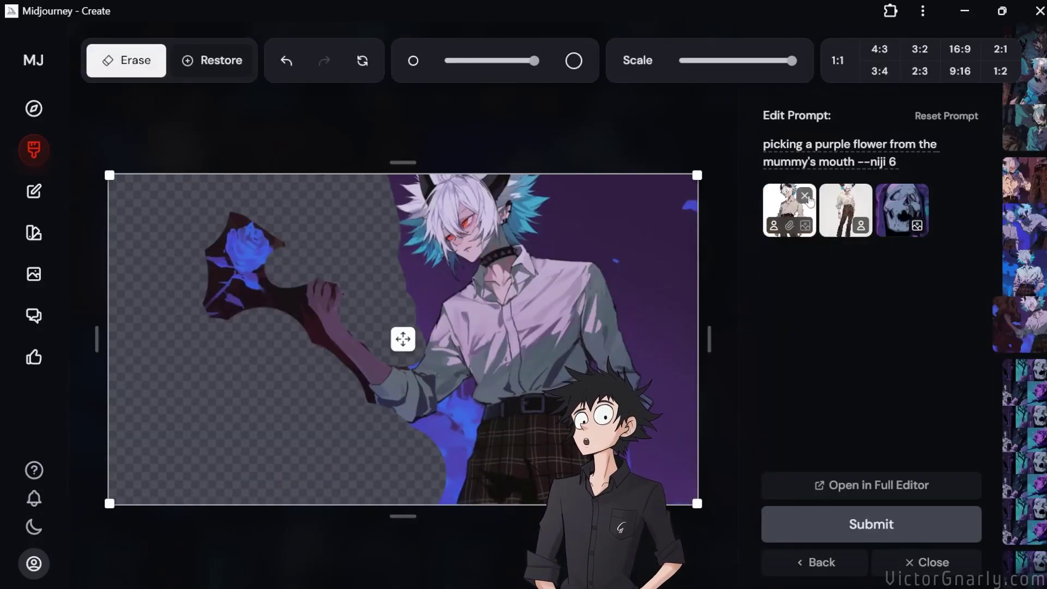
pyautogui.click(804, 195)
pyautogui.click(804, 196)
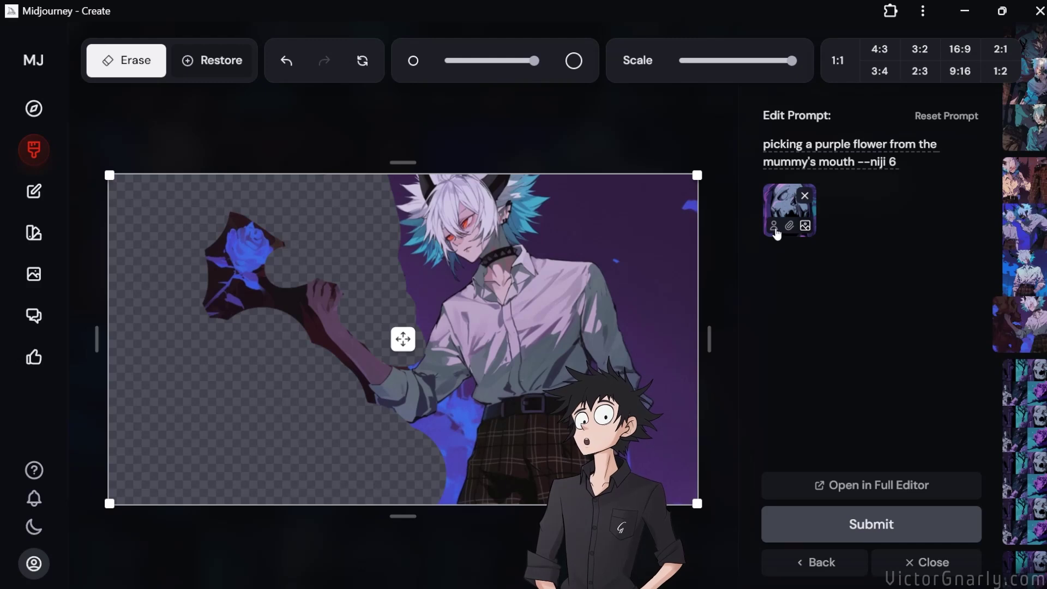
pyautogui.click(775, 228)
# Rewrite the edit prompt as "purple robed skeleton with a flower coming out of its mouth --niji 6" and submit it.
pyautogui.moveTo(858, 162); pyautogui.dragTo(689, 123)
pyautogui.write('purple robed')
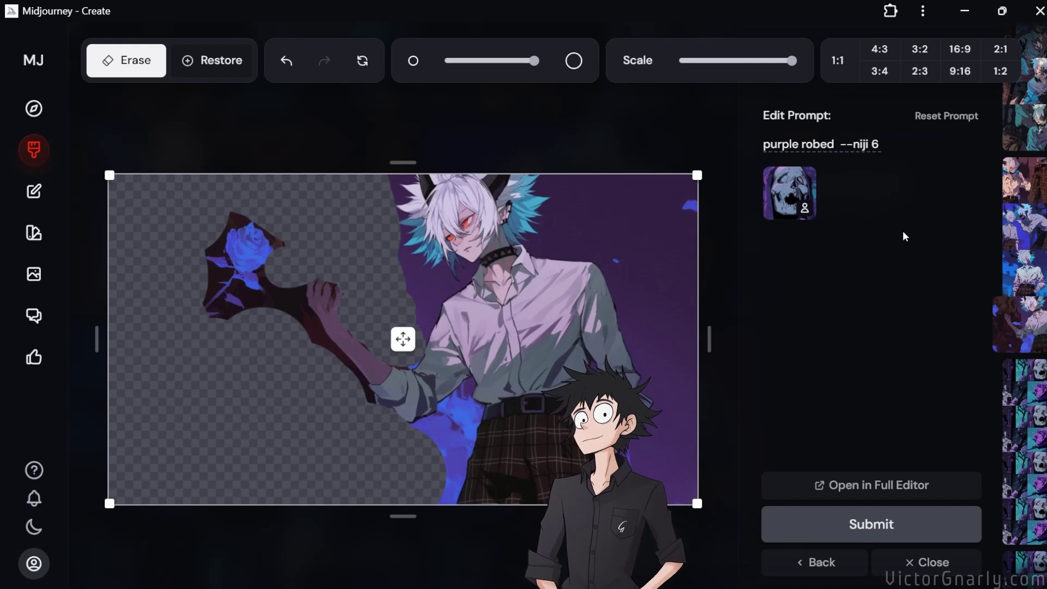
pyautogui.write(' skeeeton is')
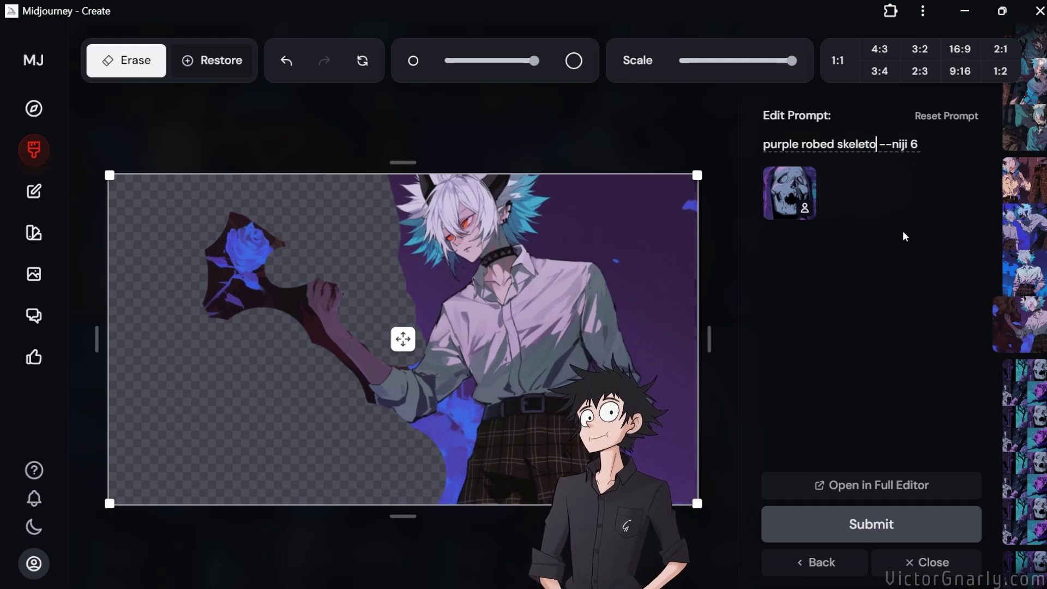
pyautogui.press('BackSpace')
pyautogui.press('BackSpace')
pyautogui.write('with a flower')
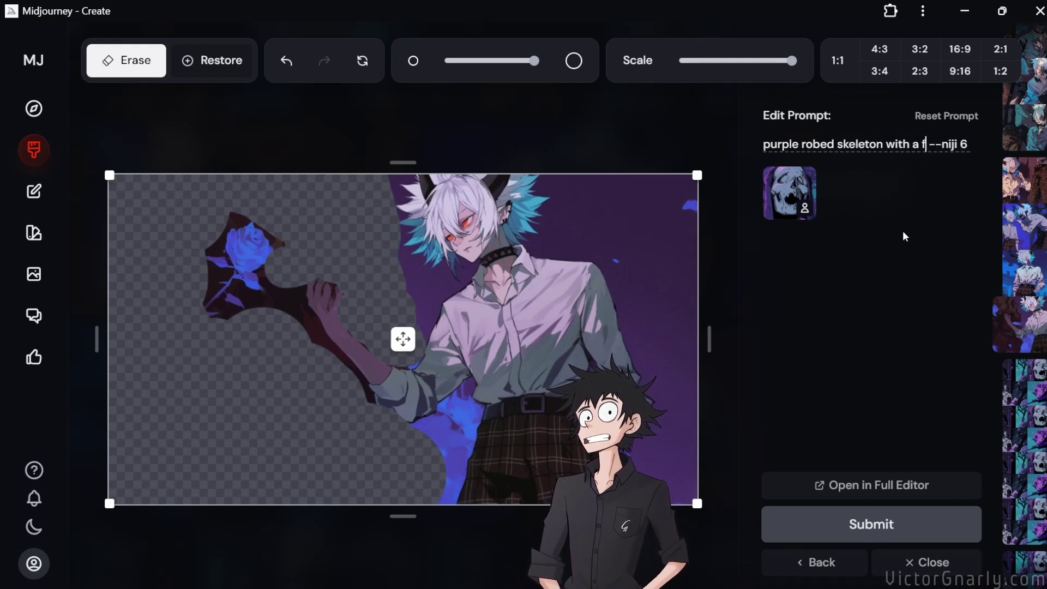
pyautogui.write(' coming out of hi')
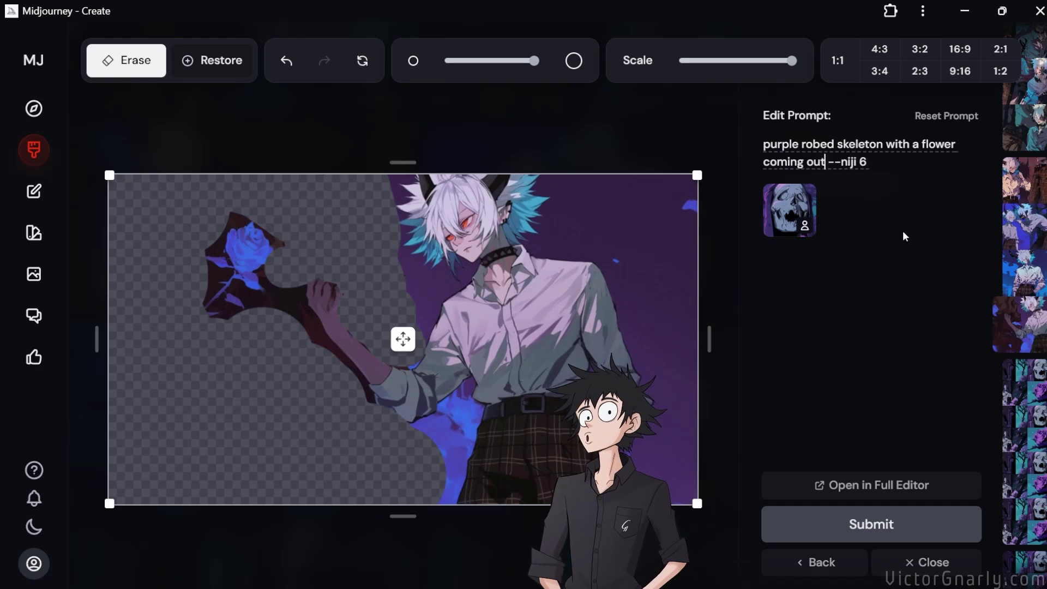
pyautogui.write('s mouth')
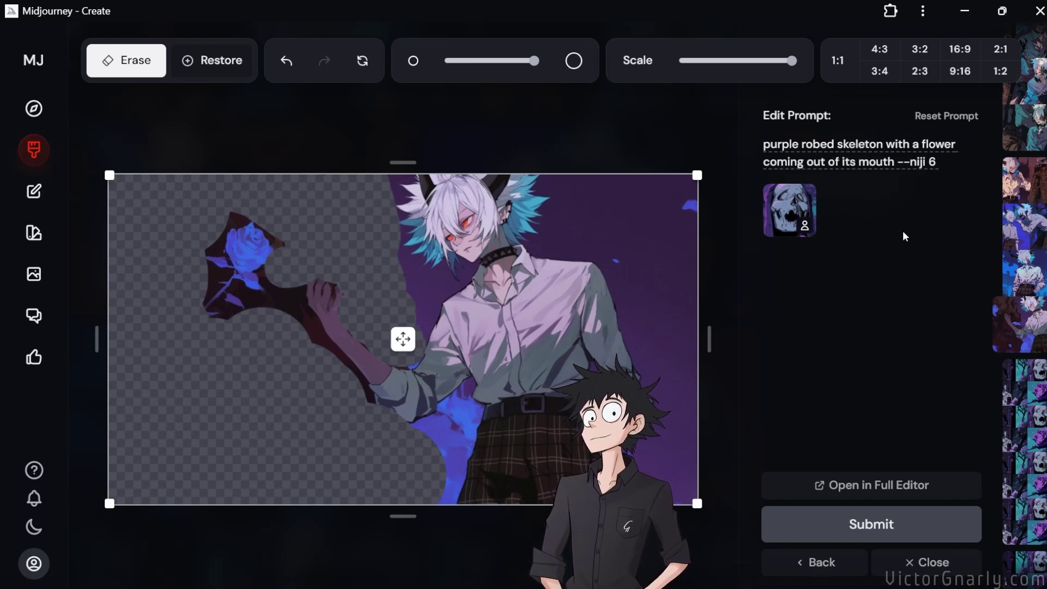
pyautogui.press('Return')
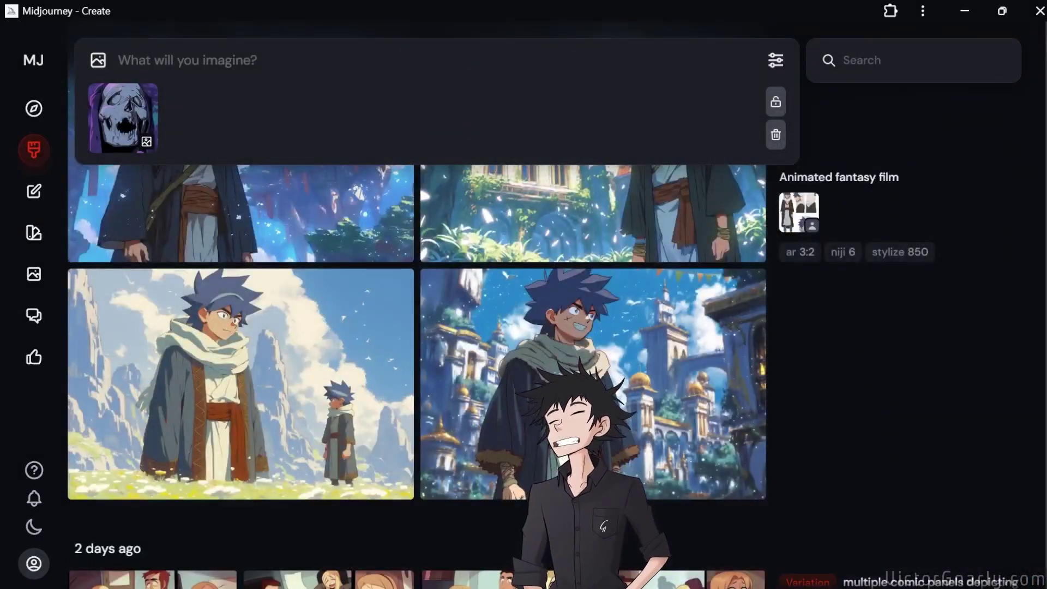
# Browse the older creations and view the variations of multiple comic panels depicting two coworkers at full size.
pyautogui.scroll(-5, 703, 223)
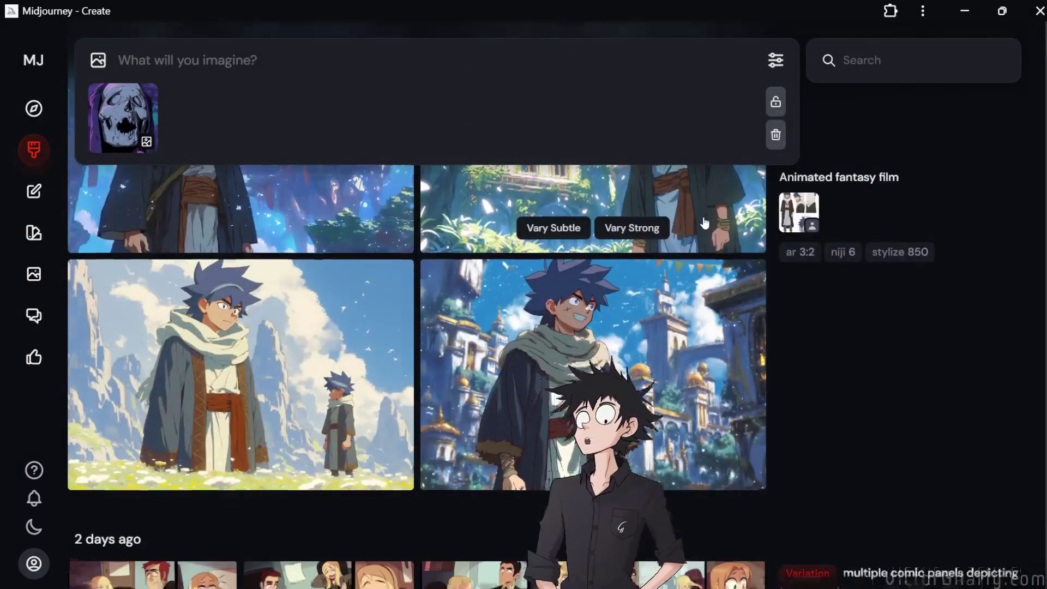
pyautogui.scroll(10, 703, 222)
pyautogui.scroll(-10, 703, 223)
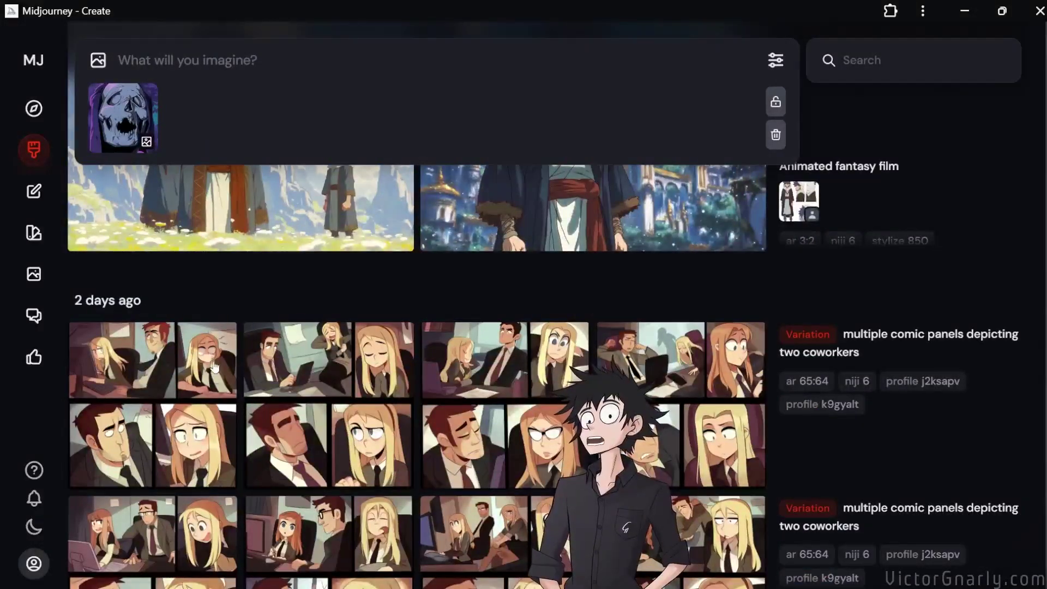
pyautogui.click(214, 368)
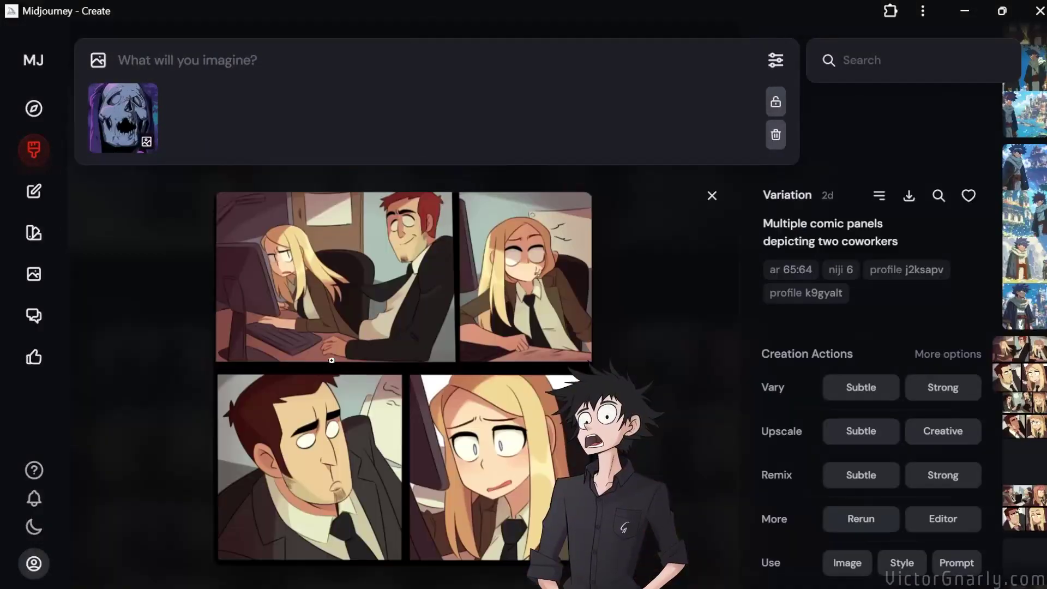
pyautogui.scroll(-5, 469, 367)
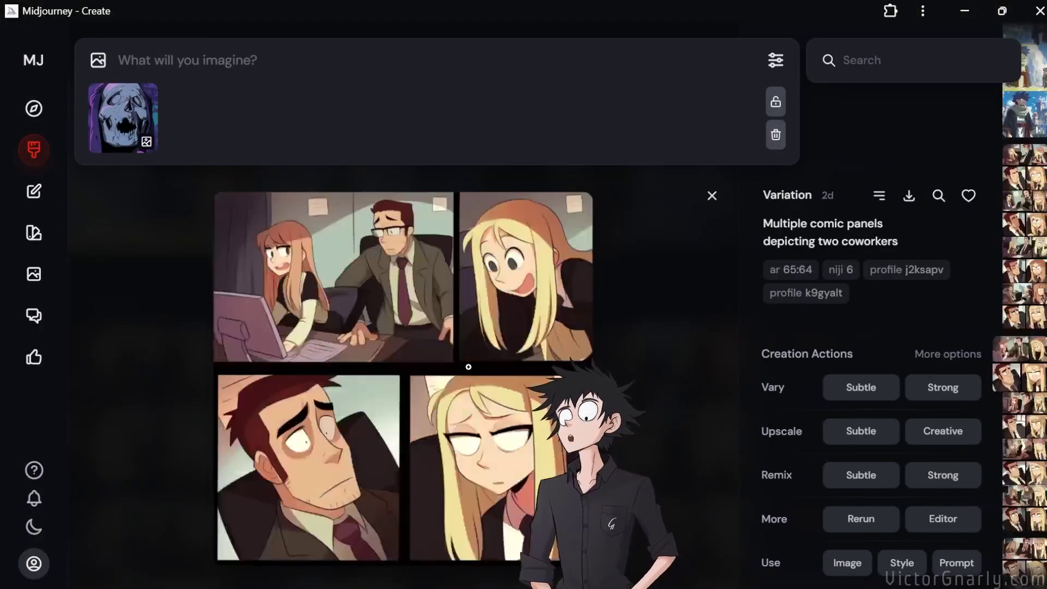
# Close the comic preview, find the upscaled hooded mummy sitting on a throne in the older creations, and copy that image.
pyautogui.scroll(-4, 473, 367)
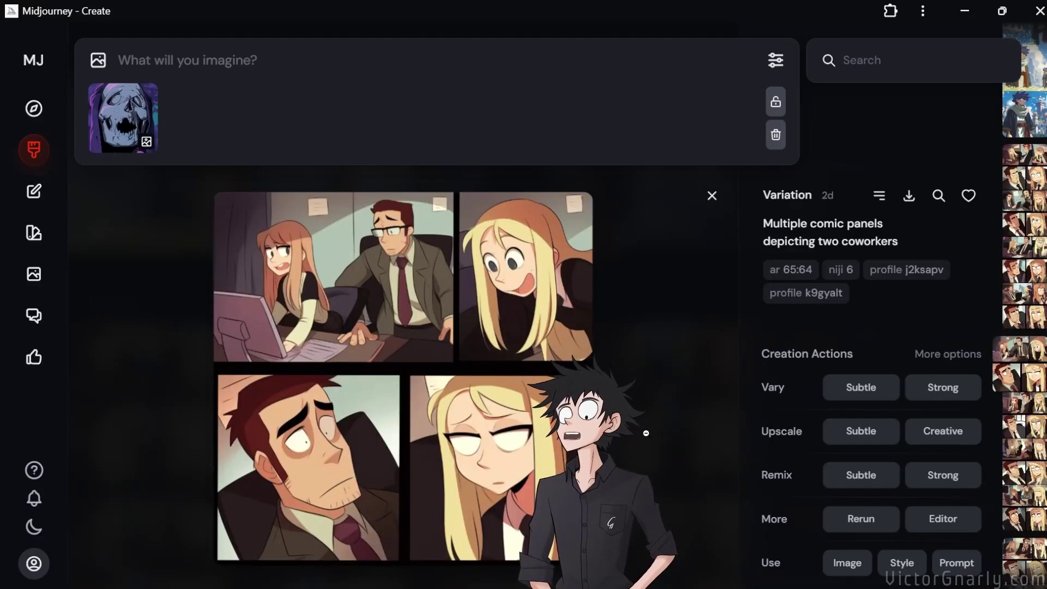
pyautogui.press('Escape')
pyautogui.scroll(10, 643, 436)
pyautogui.scroll(5, 548, 358)
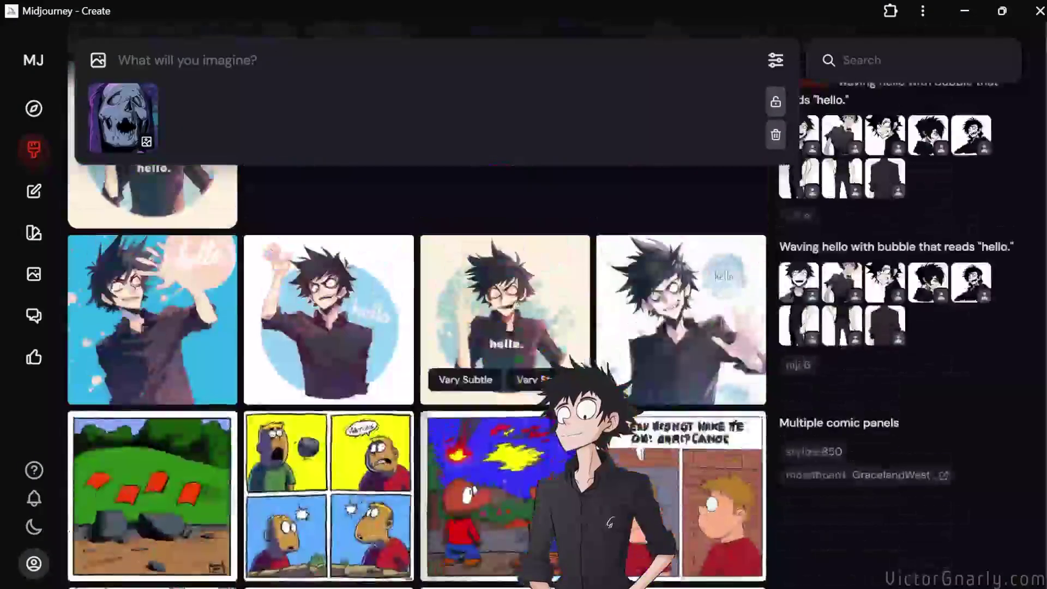
pyautogui.scroll(-8, 548, 358)
pyautogui.scroll(8, 548, 358)
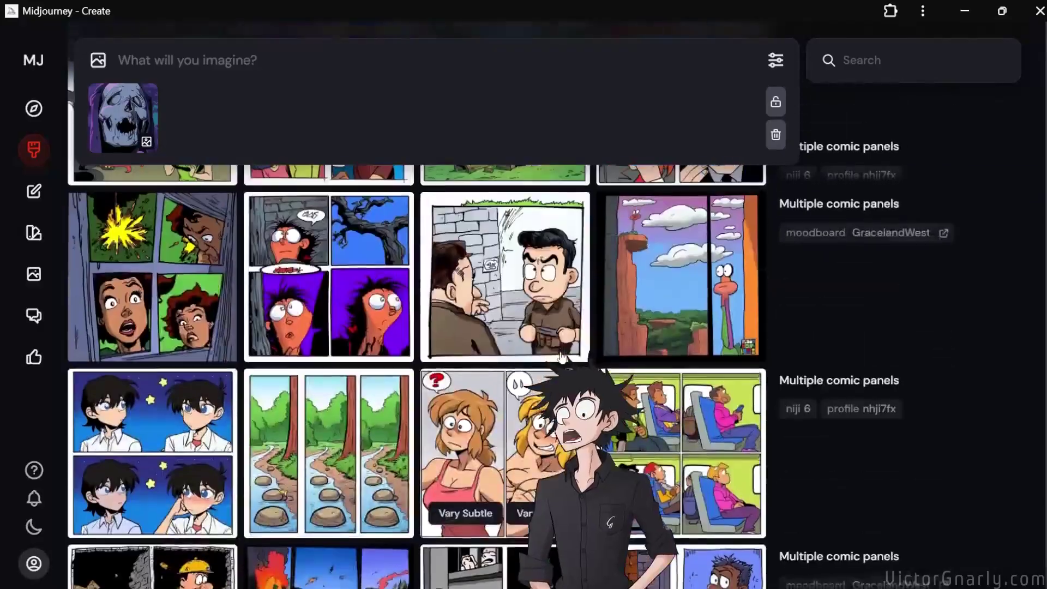
pyautogui.scroll(10, 562, 357)
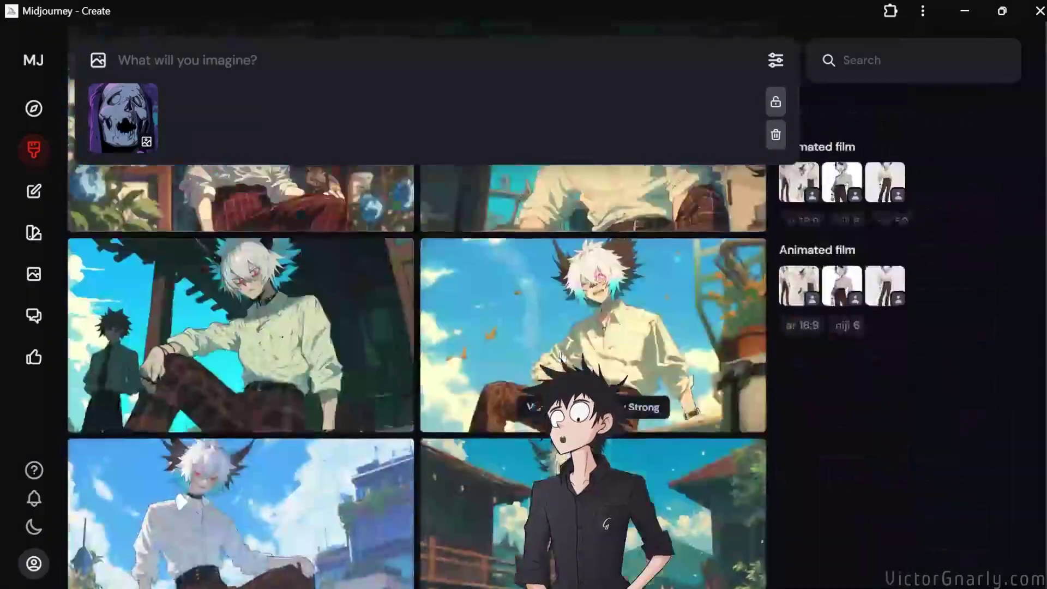
pyautogui.scroll(10, 562, 357)
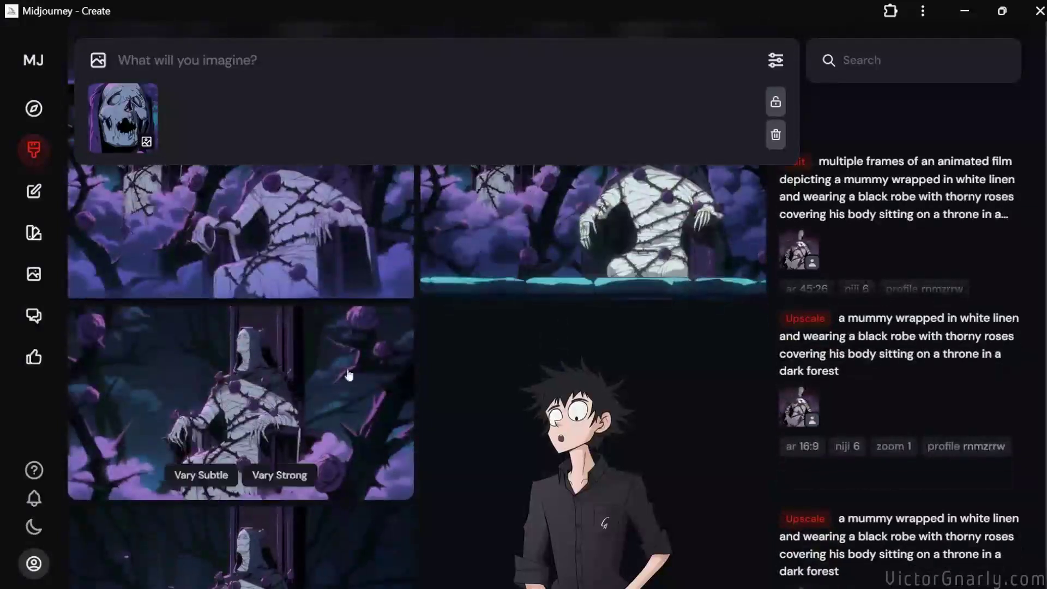
pyautogui.click(304, 397)
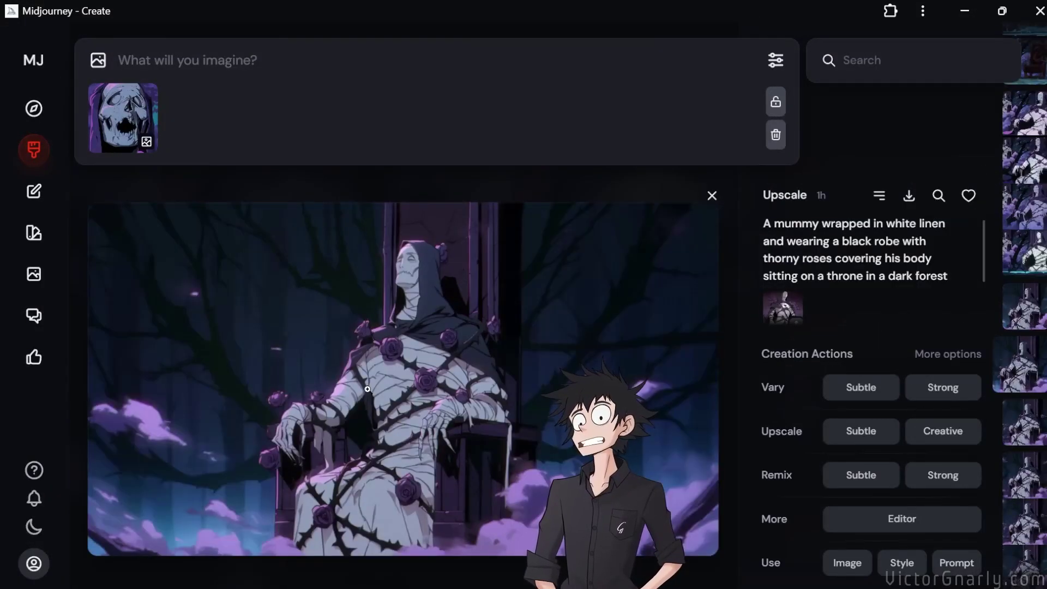
pyautogui.rightClick(378, 384)
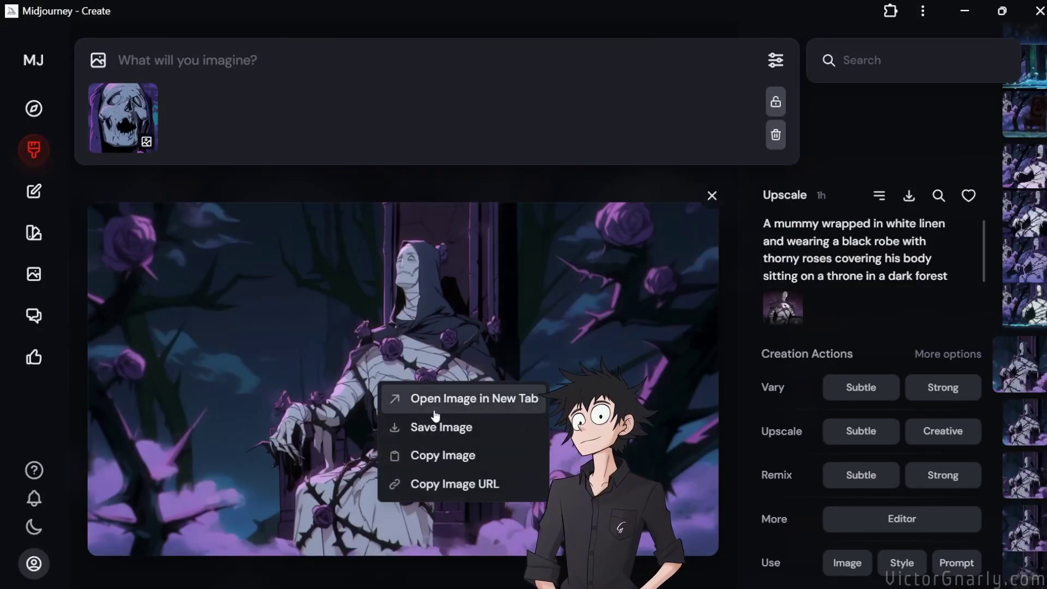
pyautogui.click(462, 462)
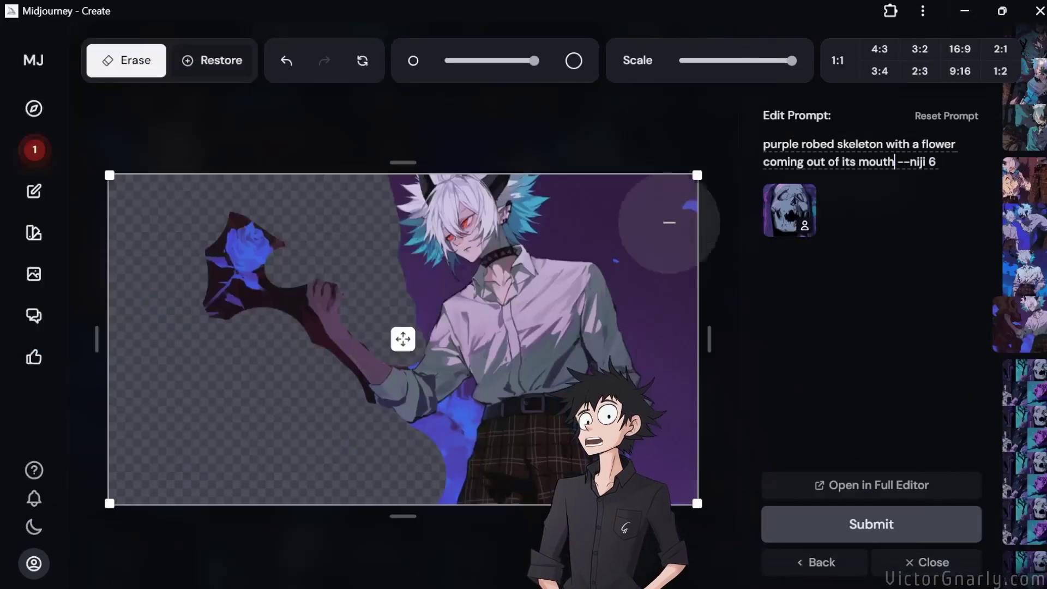
# Paste the throne mummy into the edit prompt as a second character reference beside the skull and submit the edit.
pyautogui.hotkey('ctrl', 'v')
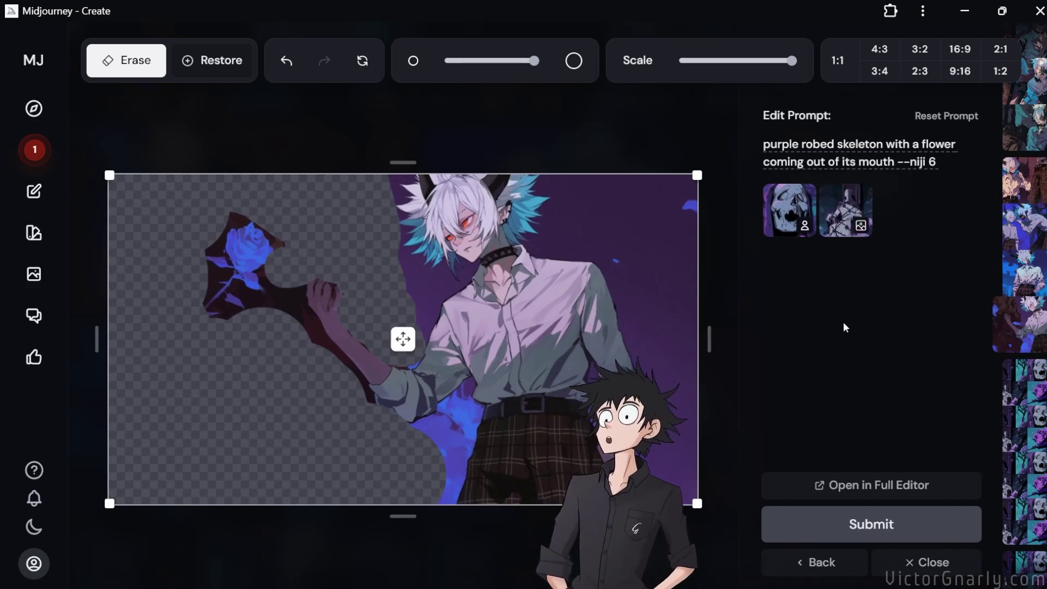
pyautogui.moveTo(845, 238)
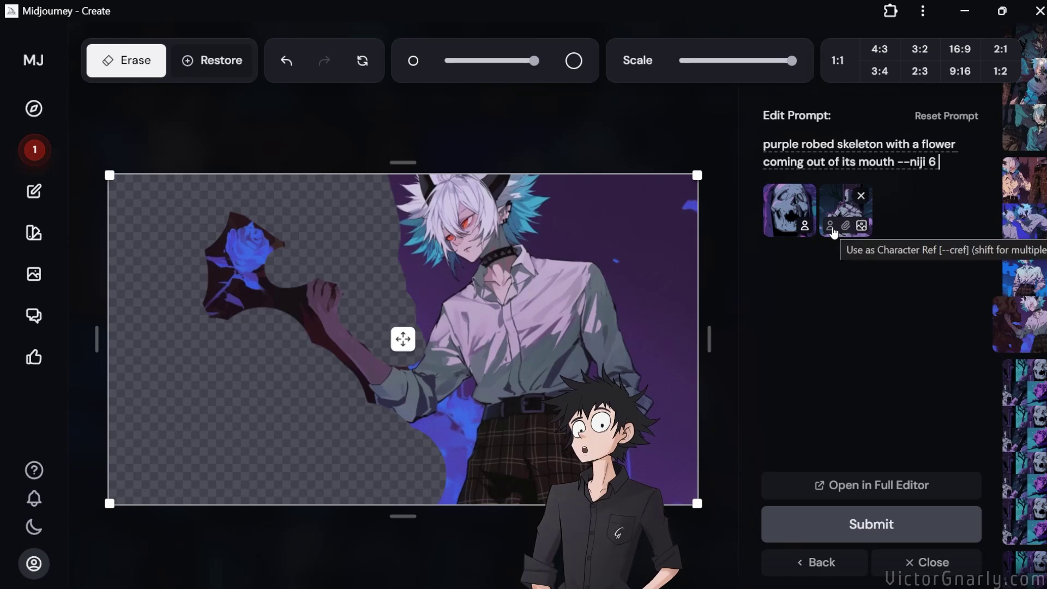
pyautogui.click(833, 232)
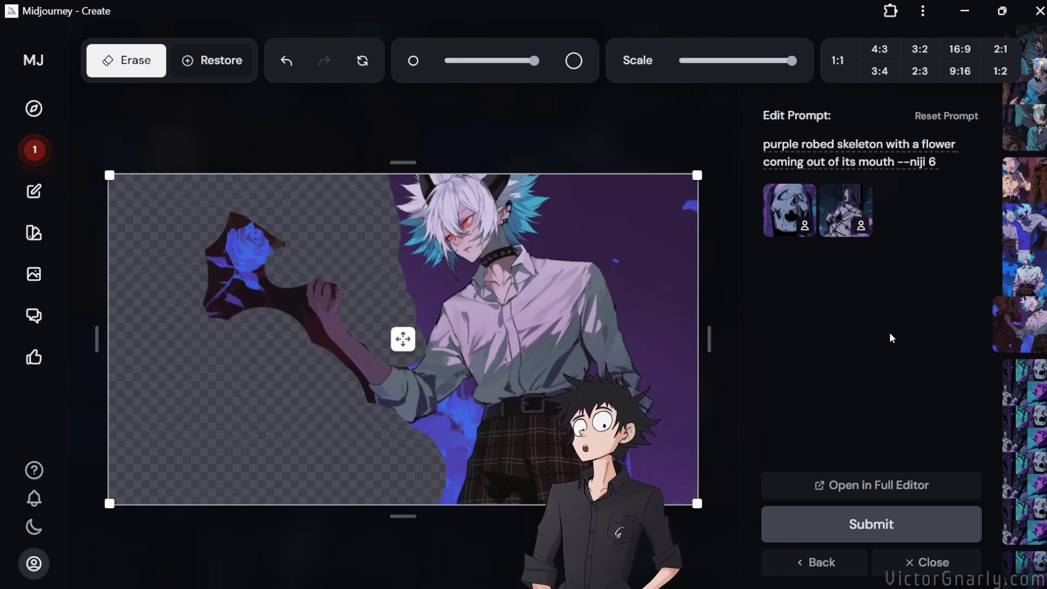
pyautogui.click(868, 525)
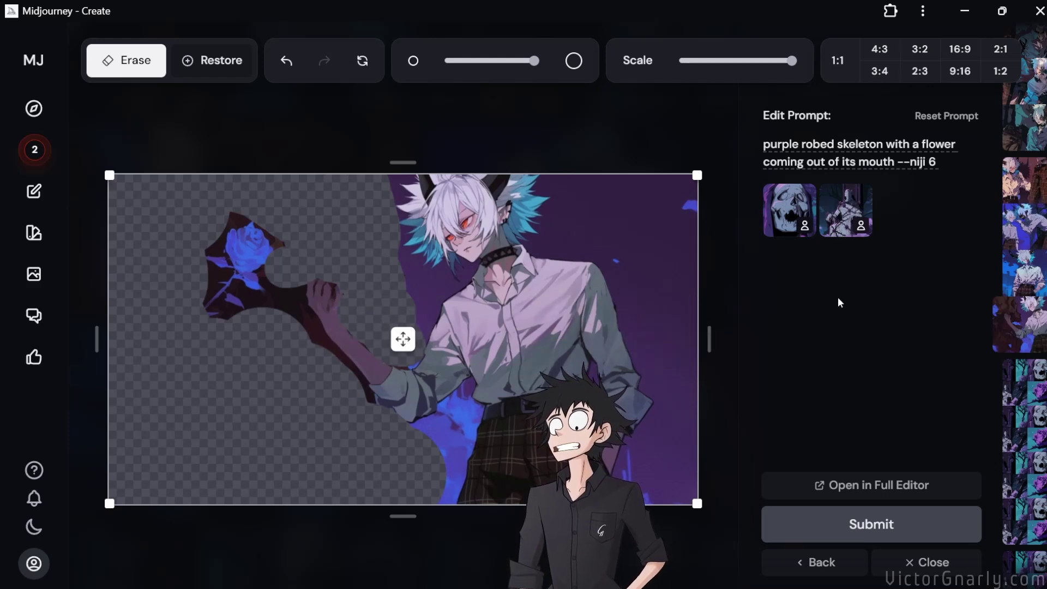
pyautogui.moveTo(796, 214)
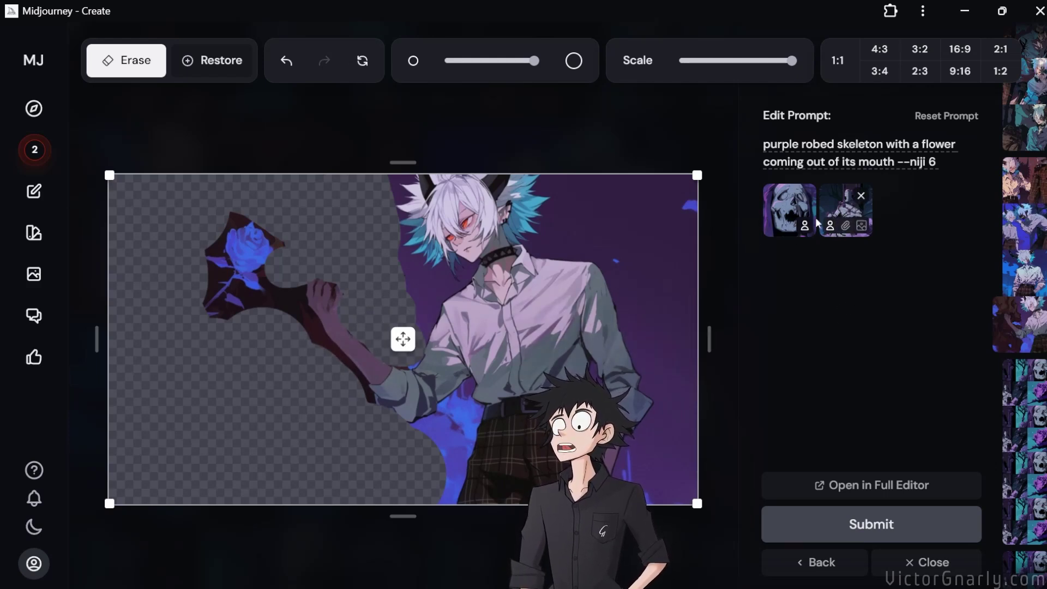
pyautogui.moveTo(835, 213)
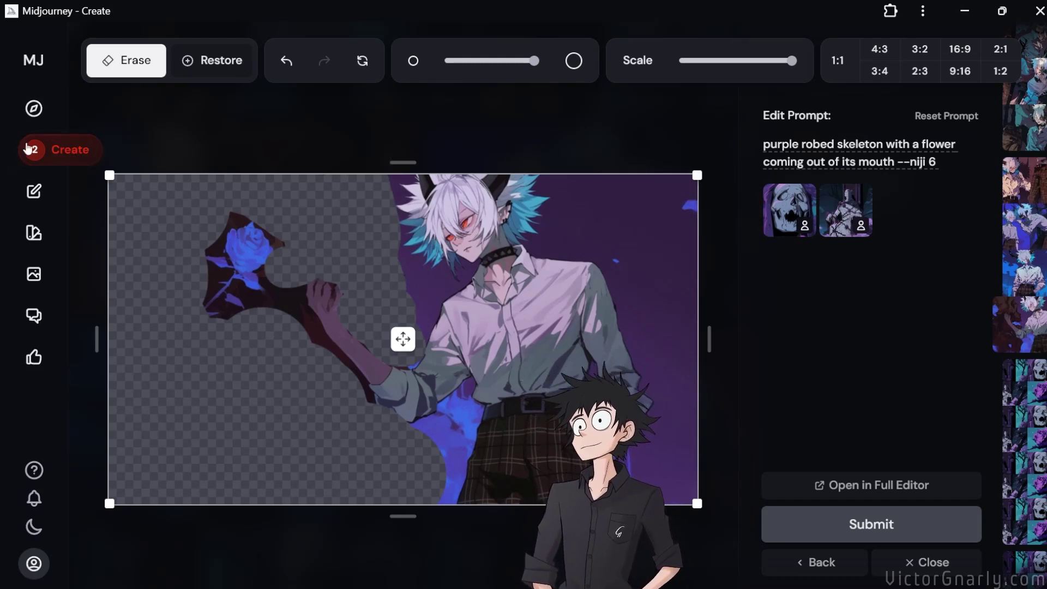
# Review the newly generated purple robed skeleton edits in the creations grid.
pyautogui.click(34, 149)
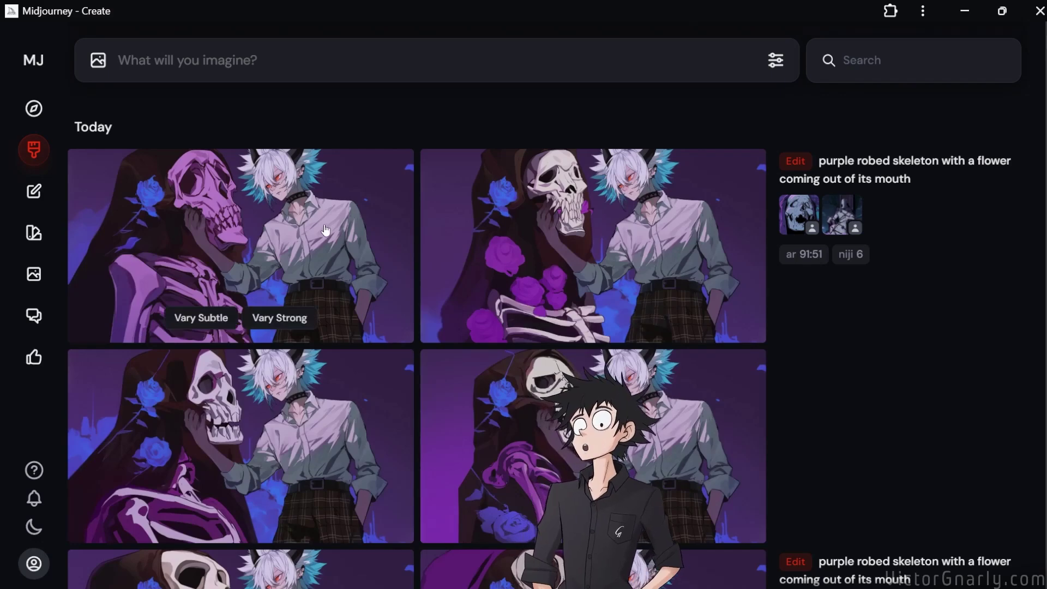
pyautogui.scroll(-1, 328, 234)
pyautogui.scroll(-5, 334, 226)
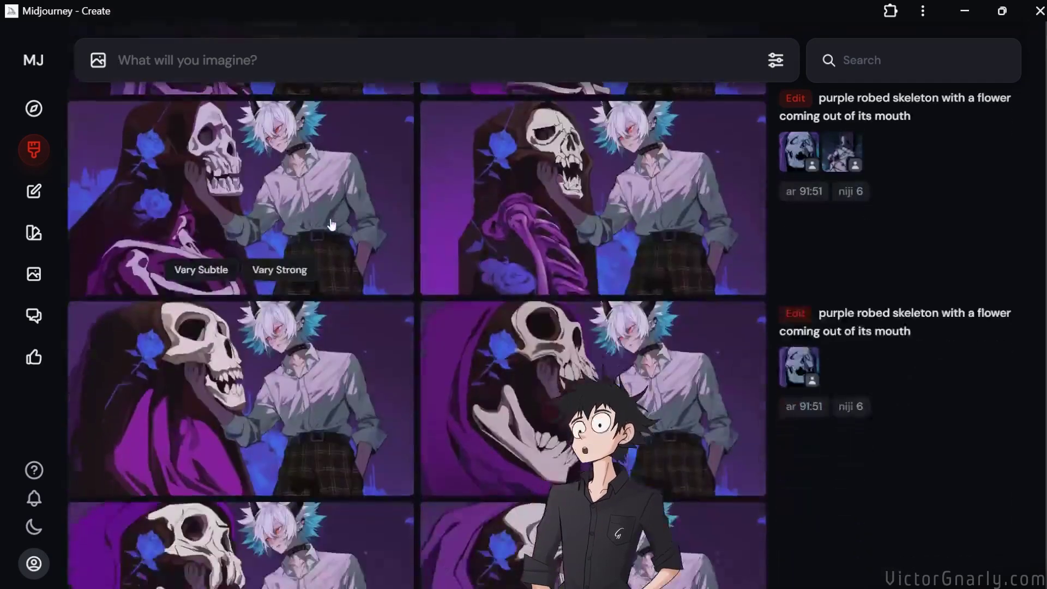
pyautogui.scroll(-10, 329, 219)
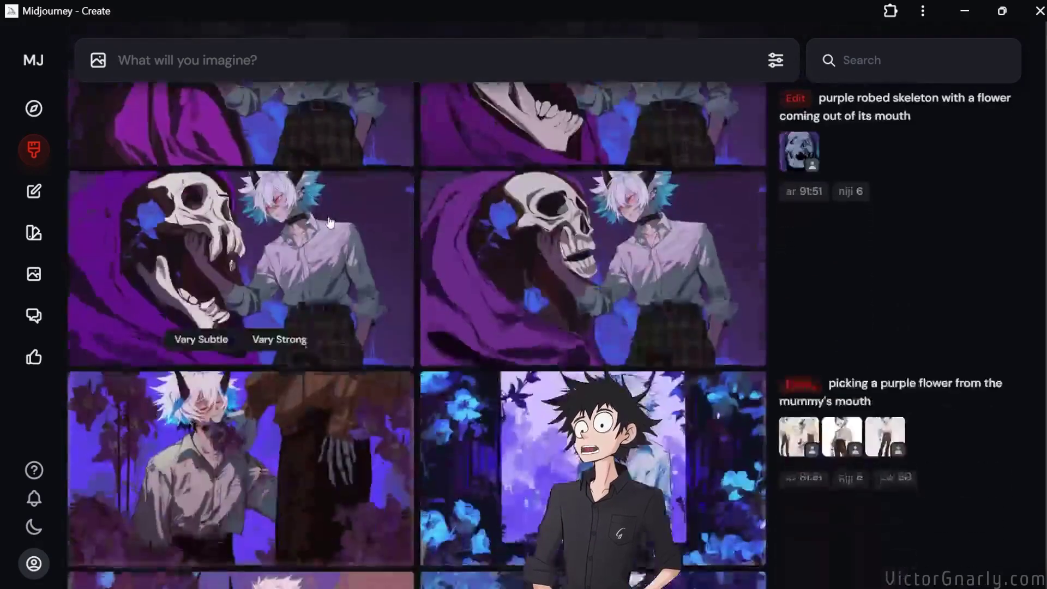
pyautogui.scroll(2, 322, 285)
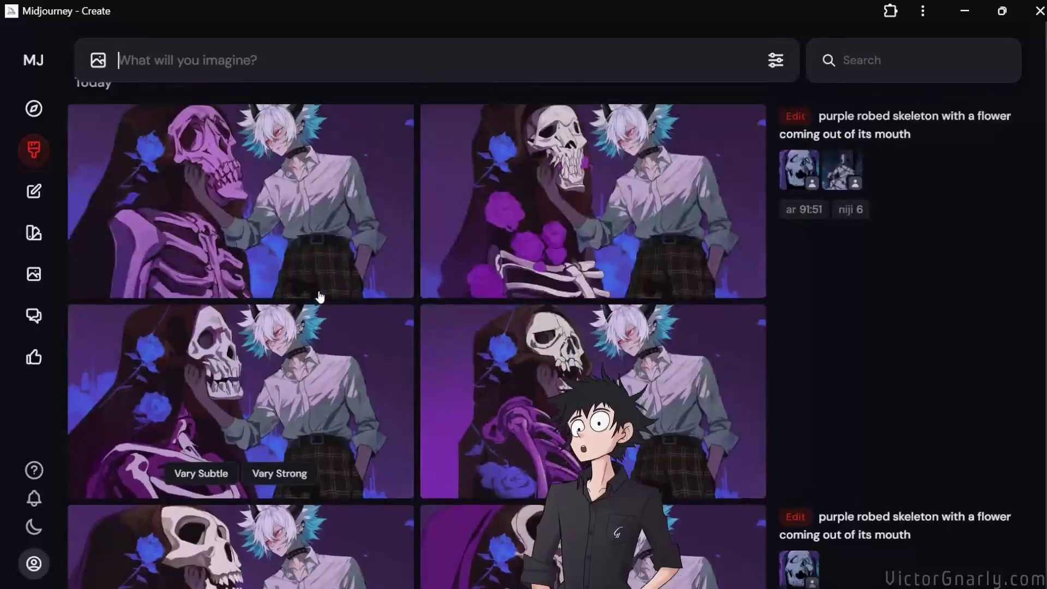
# View the purple robed skeleton edits one by one at full size, comparing the skull, mouth and hand.
pyautogui.click(329, 281)
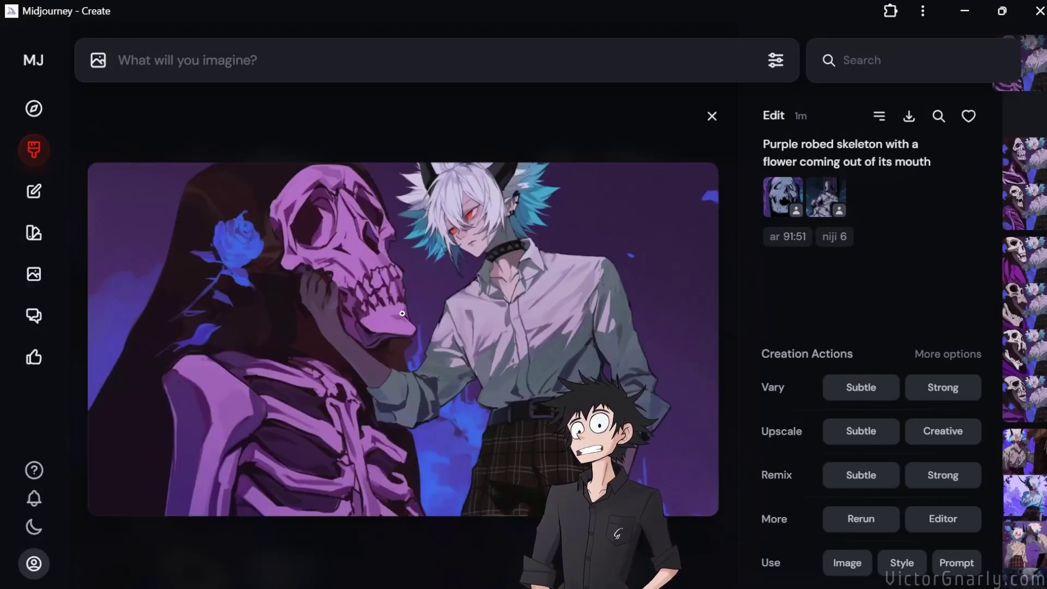
pyautogui.scroll(-2, 391, 302)
pyautogui.scroll(-3, 402, 314)
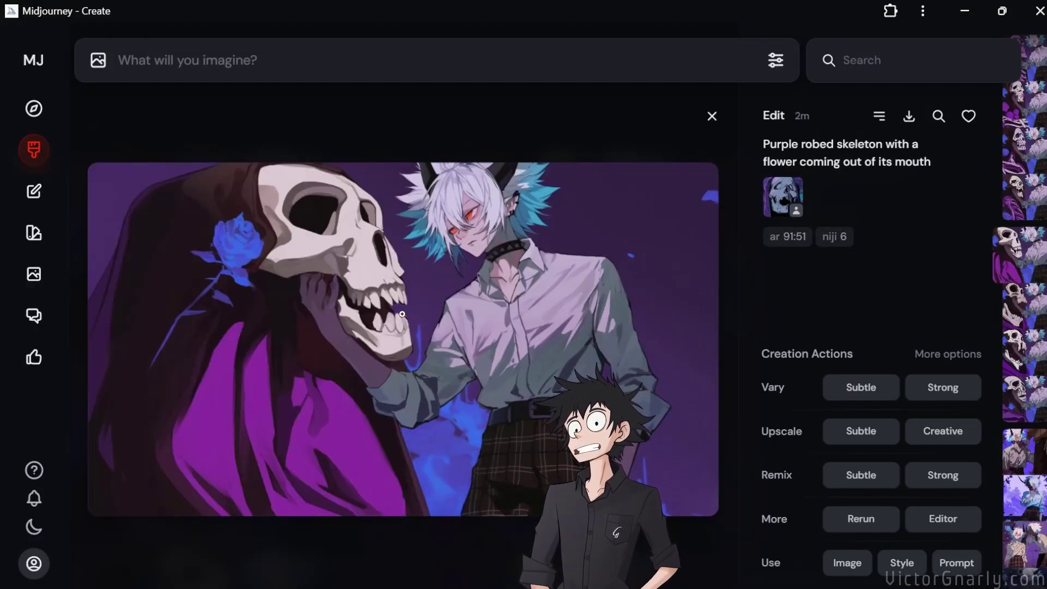
pyautogui.scroll(-1, 402, 314)
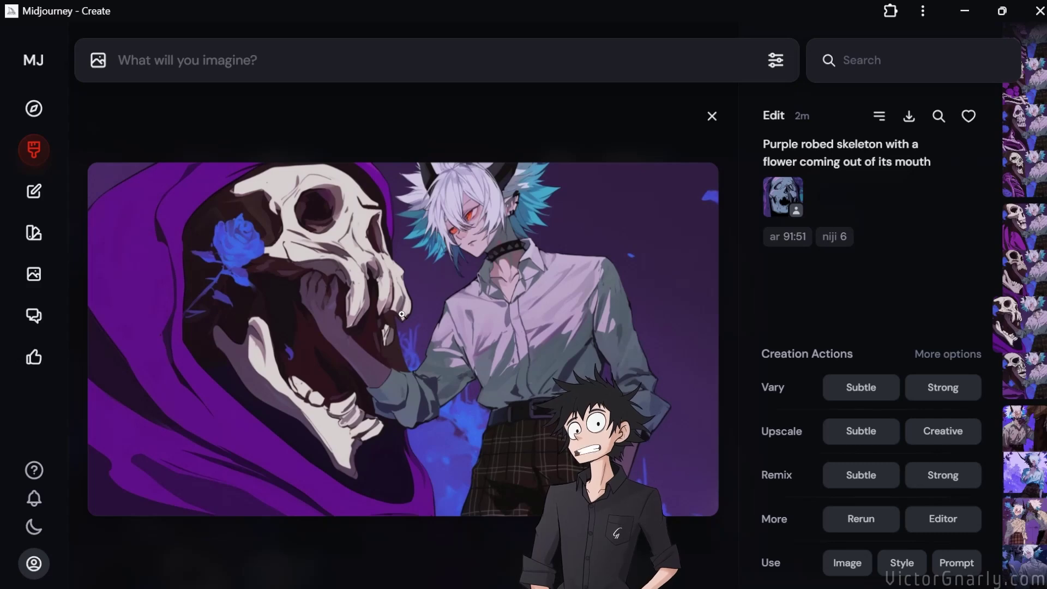
pyautogui.scroll(-1, 430, 377)
pyautogui.scroll(-1, 425, 372)
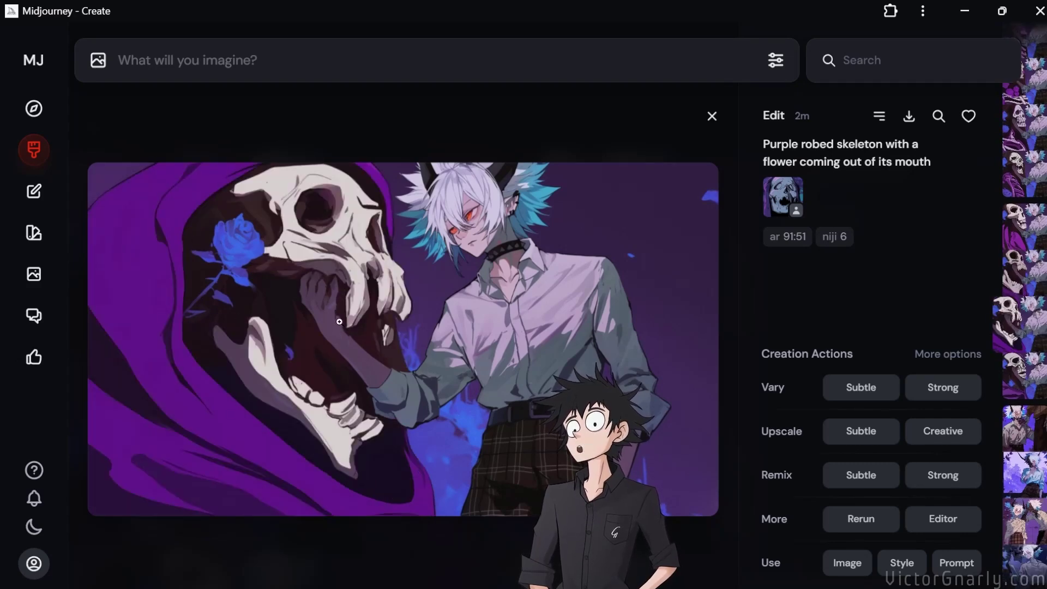
pyautogui.scroll(-1, 338, 319)
pyautogui.scroll(-5, 417, 358)
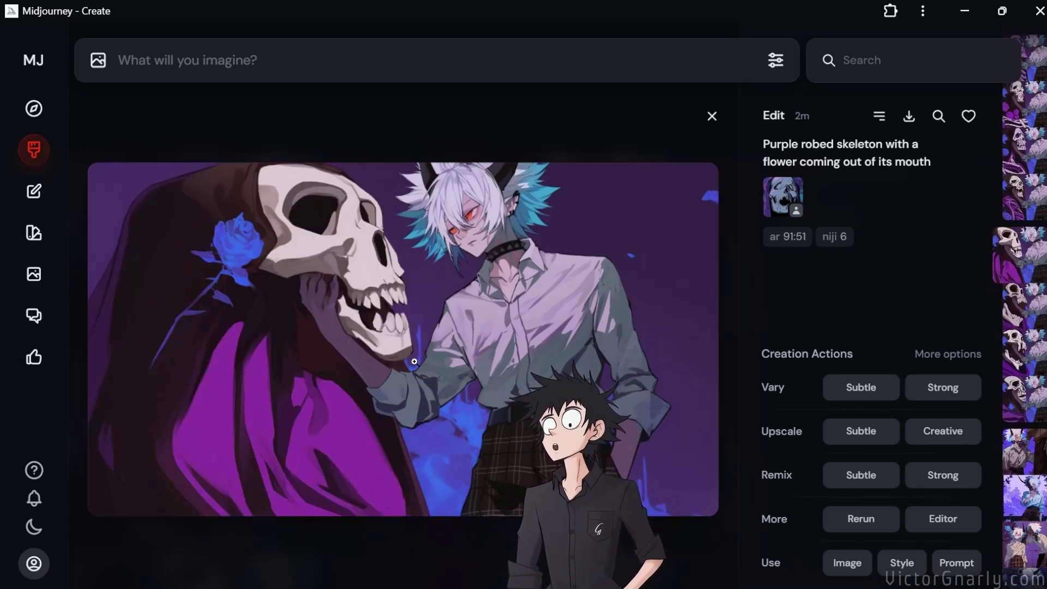
pyautogui.scroll(-1, 412, 361)
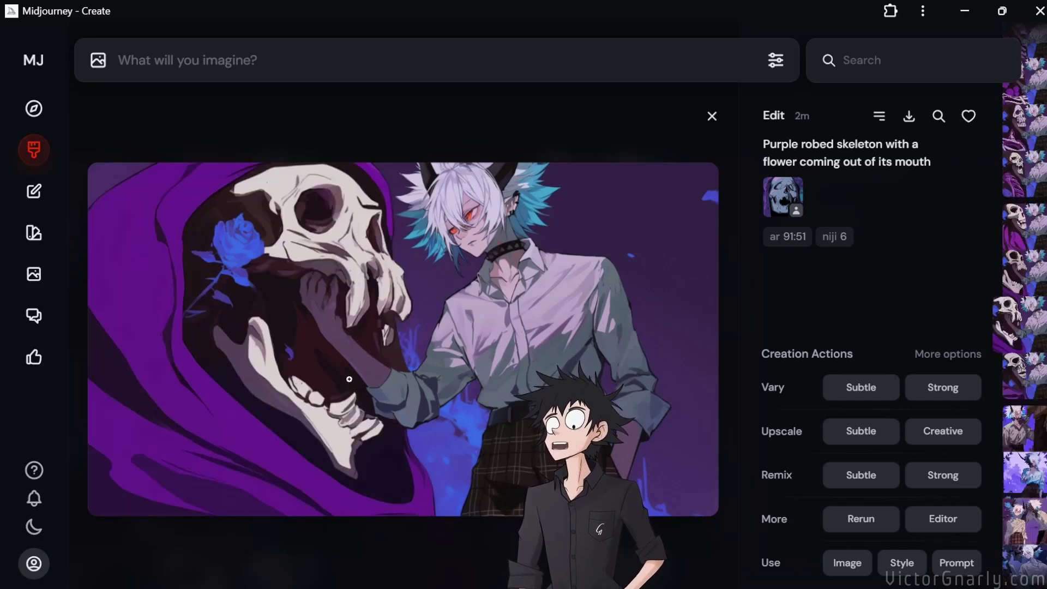
# Reopen the parent remix image in the editor and restore the erased skull, jaw and area beside the trousers with a larger brush.
pyautogui.moveTo(779, 116)
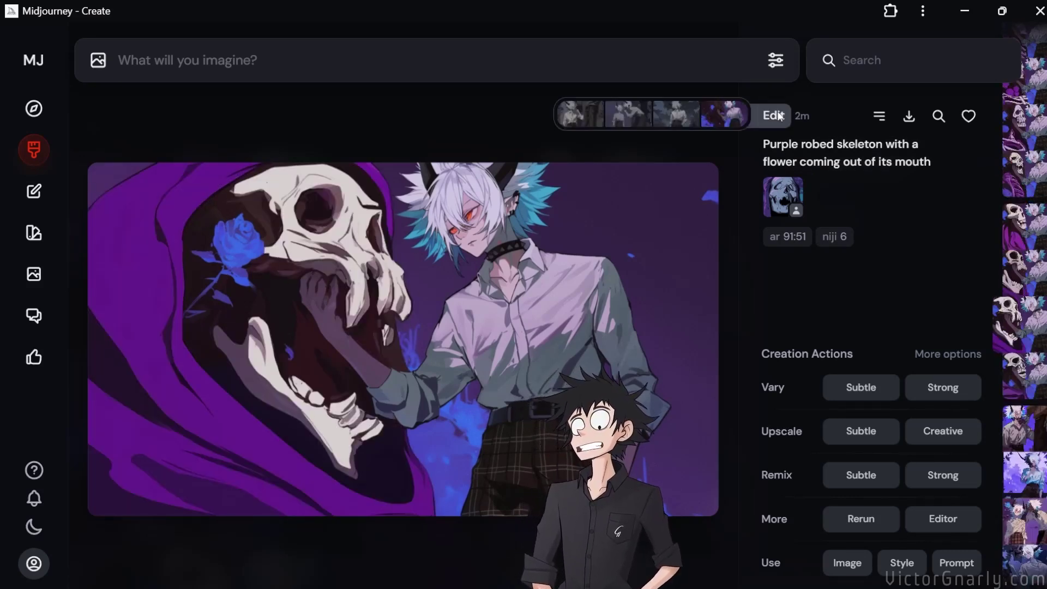
pyautogui.click(739, 123)
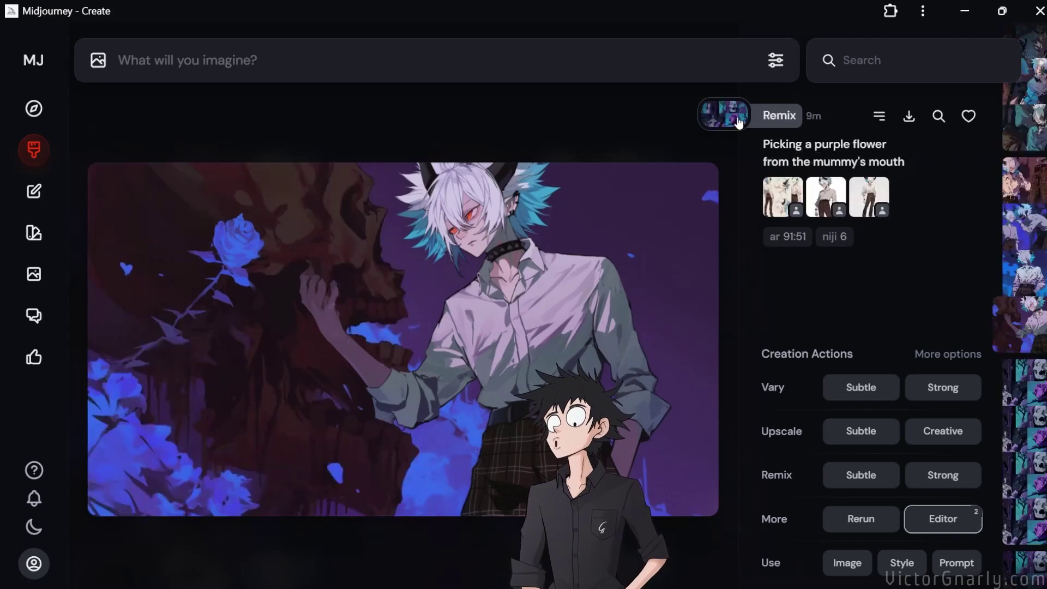
pyautogui.click(949, 538)
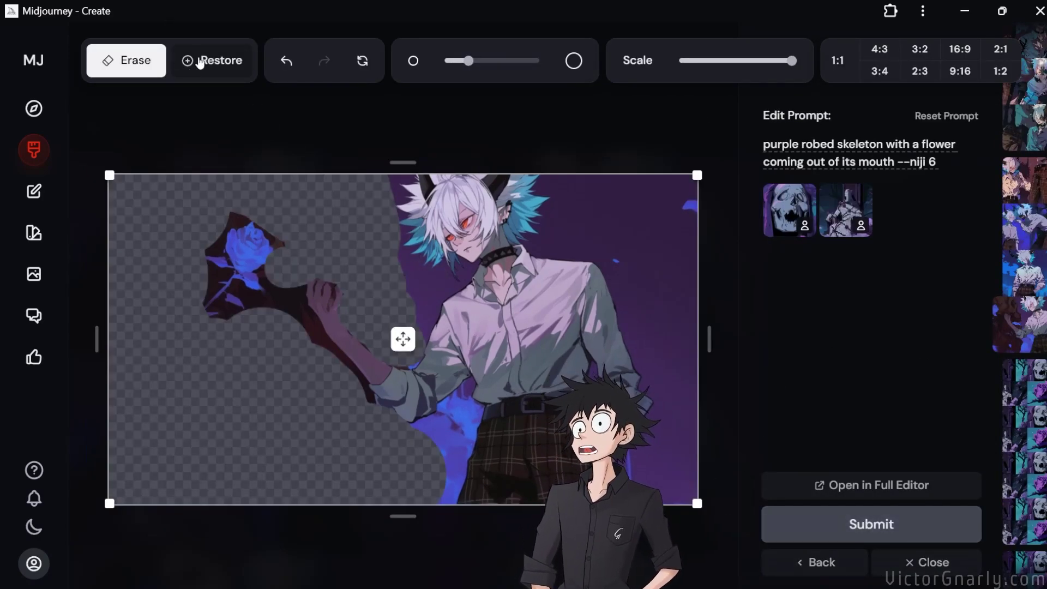
pyautogui.click(200, 61)
pyautogui.moveTo(468, 60); pyautogui.dragTo(527, 60)
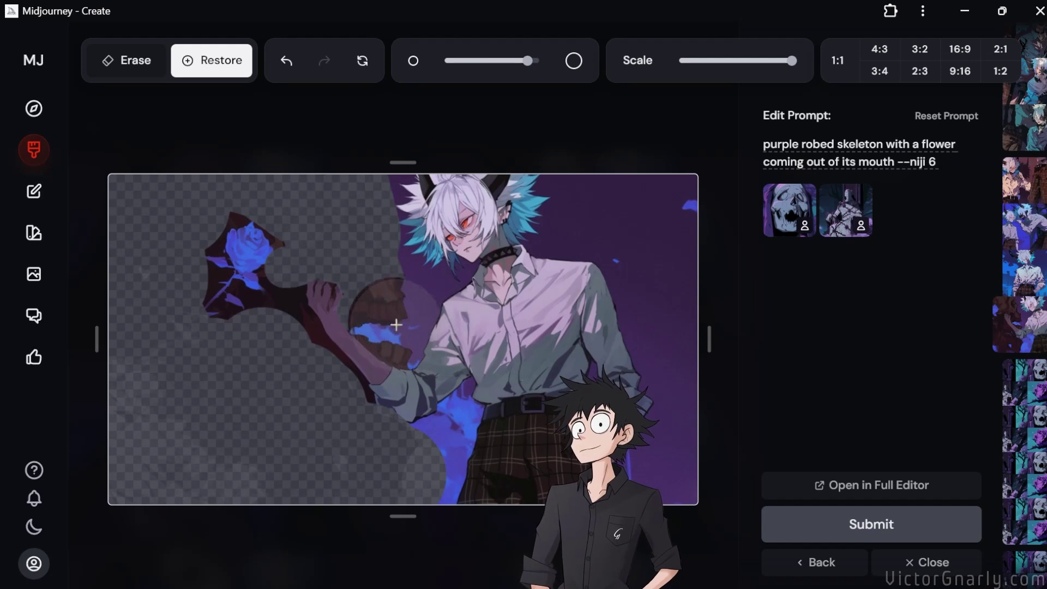
pyautogui.moveTo(396, 324)
pyautogui.mouseDown()
pyautogui.moveTo(358, 270)
pyautogui.moveTo(301, 250)
pyautogui.moveTo(272, 204)
pyautogui.moveTo(247, 191)
pyautogui.moveTo(155, 179)
pyautogui.moveTo(118, 193)
pyautogui.moveTo(210, 212)
pyautogui.moveTo(368, 199)
pyautogui.mouseUp()
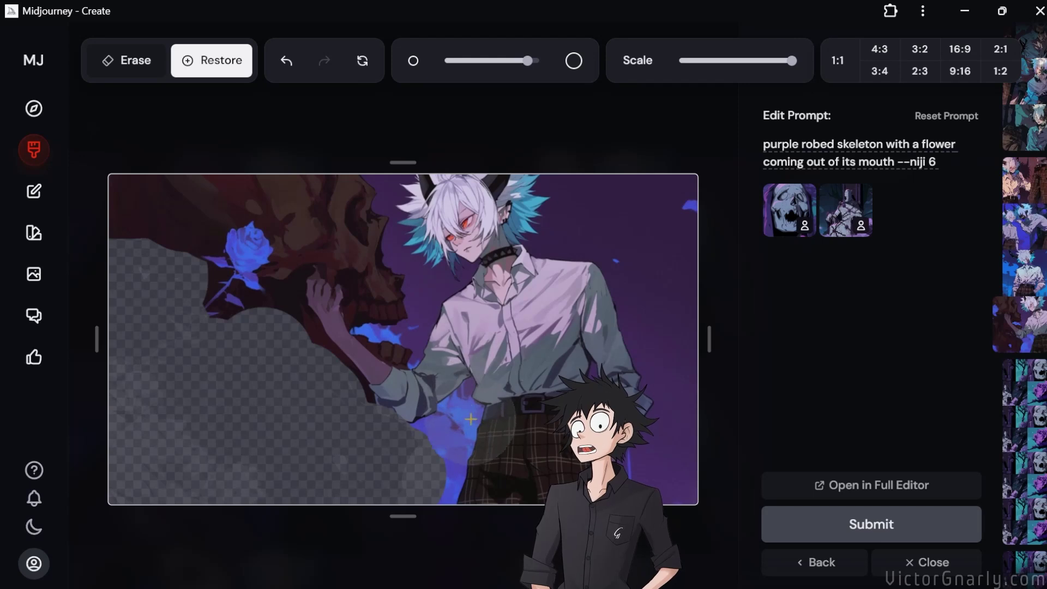
pyautogui.moveTo(471, 419); pyautogui.dragTo(465, 521)
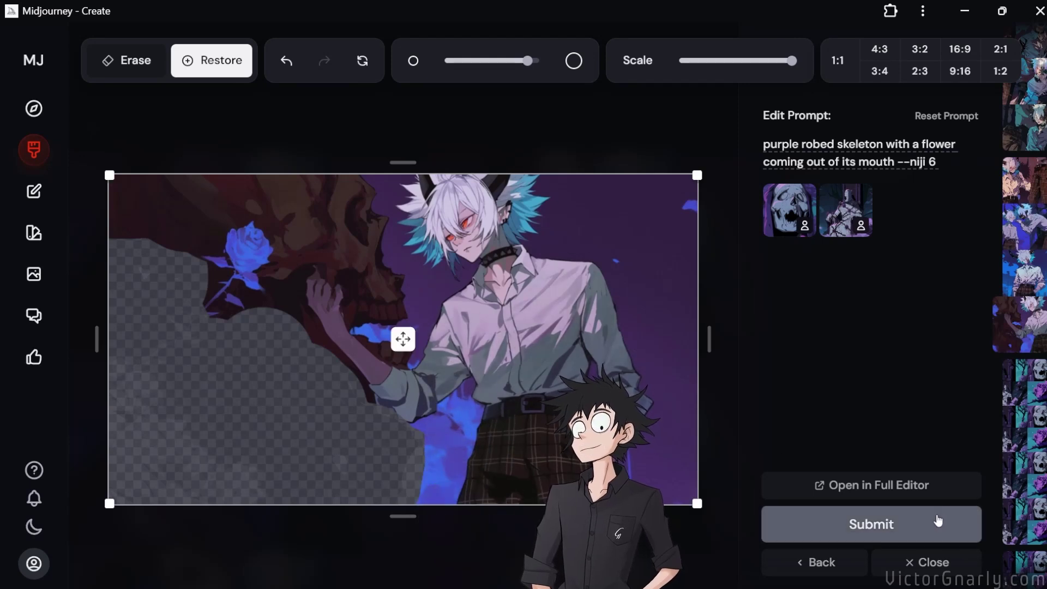
# Submit the edit without the throne mummy reference, and again with "--cw 10" appended to the prompt.
pyautogui.click(860, 196)
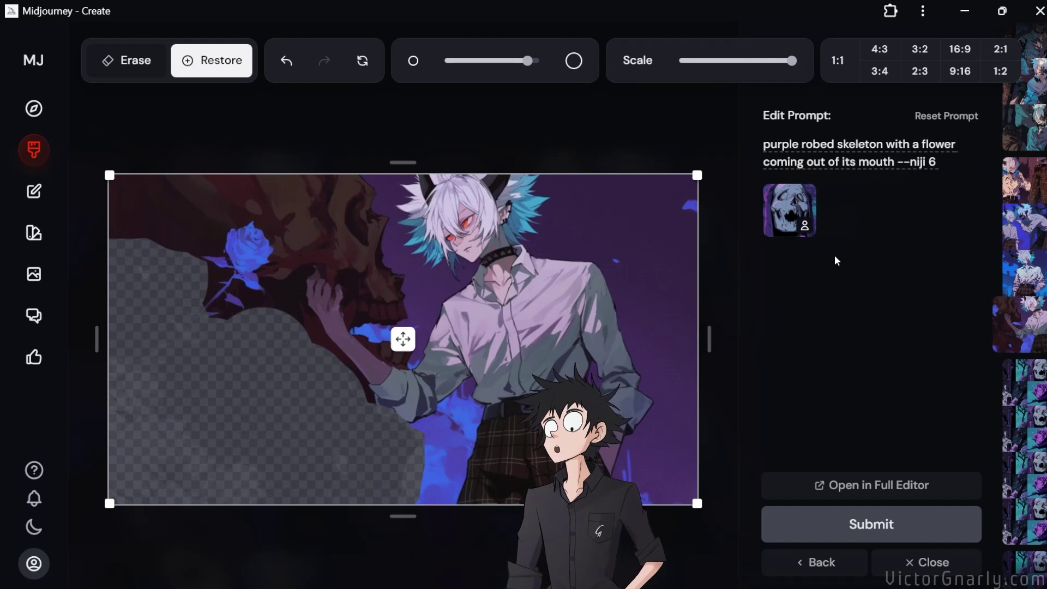
pyautogui.click(836, 526)
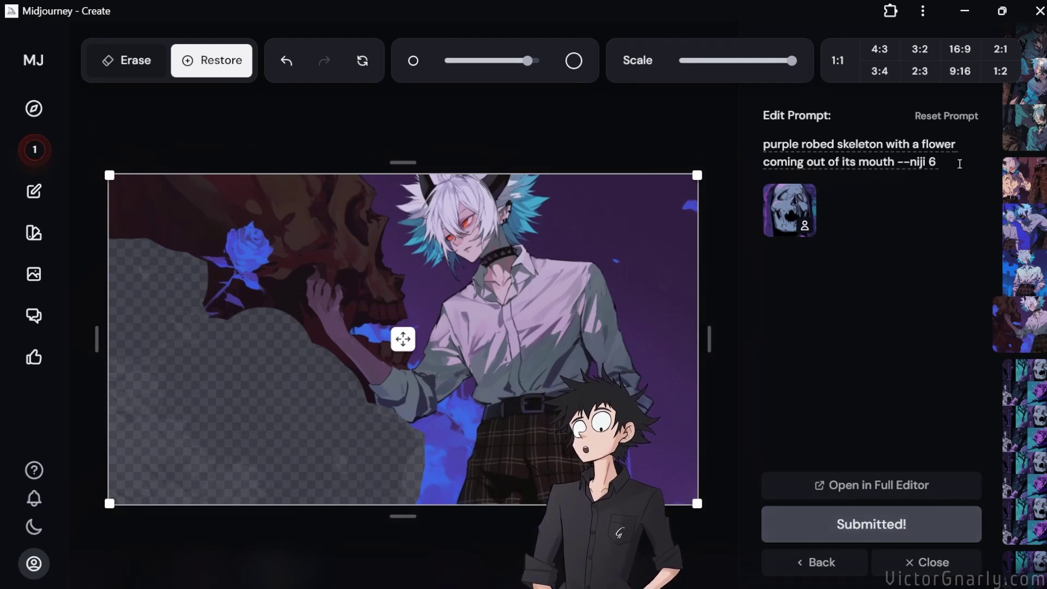
pyautogui.click(950, 163)
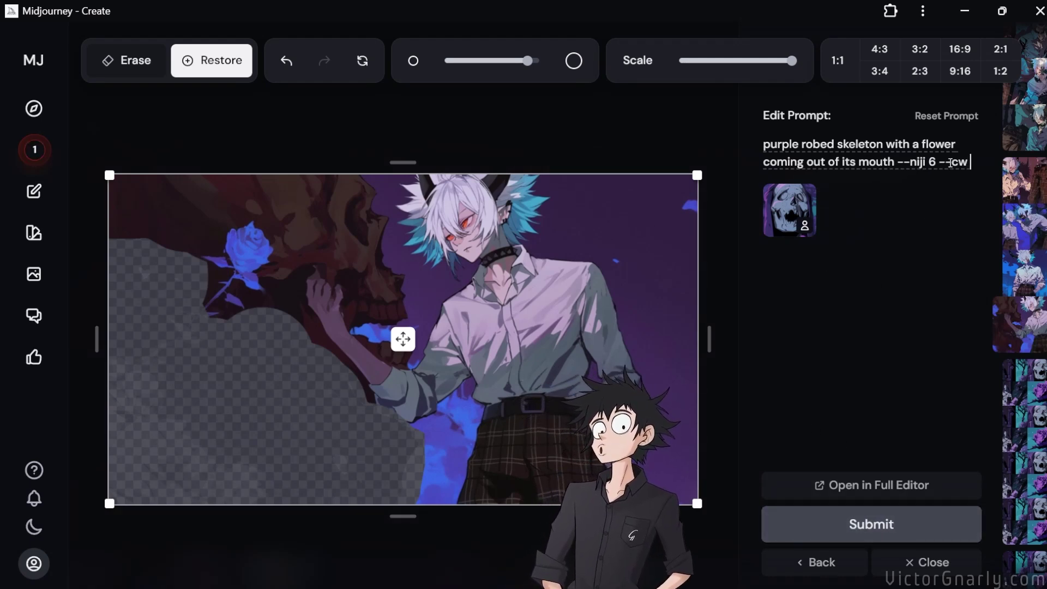
pyautogui.write('10')
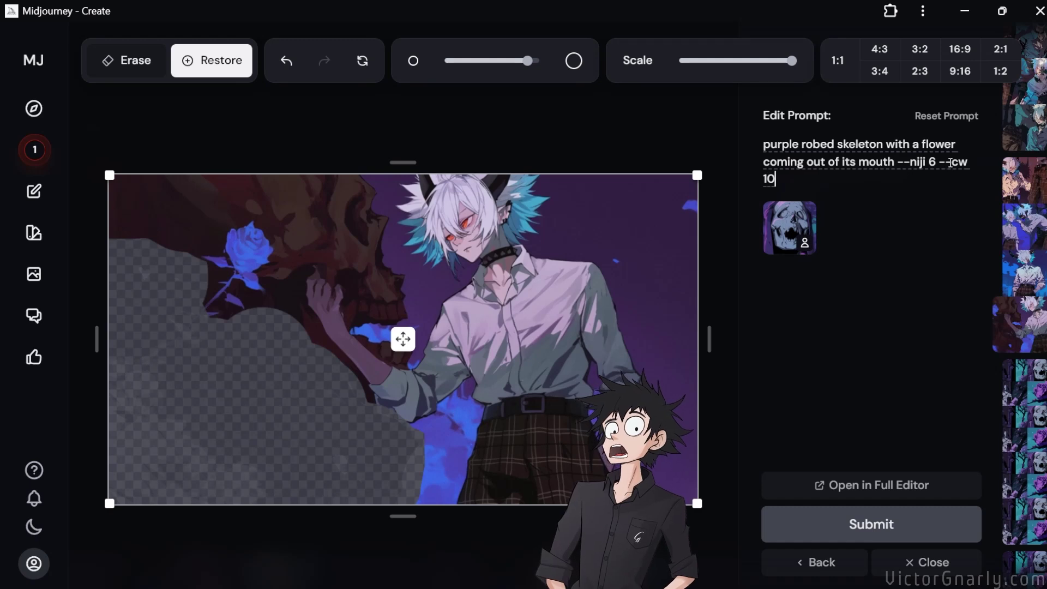
pyautogui.press('Return')
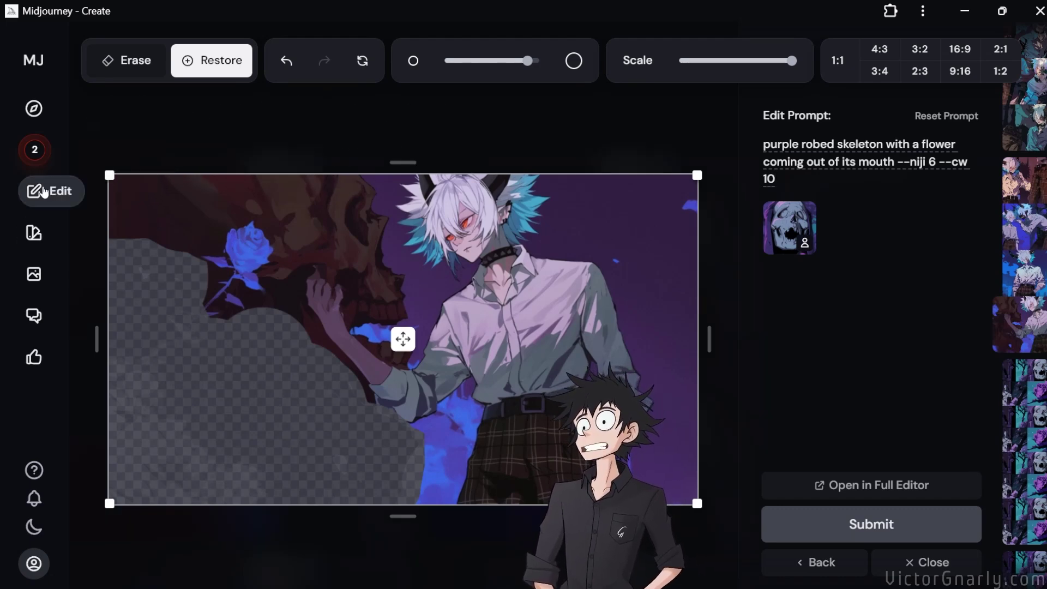
# Return to the creations and compare the new purple robed skeleton edits one by one at full size.
pyautogui.click(43, 148)
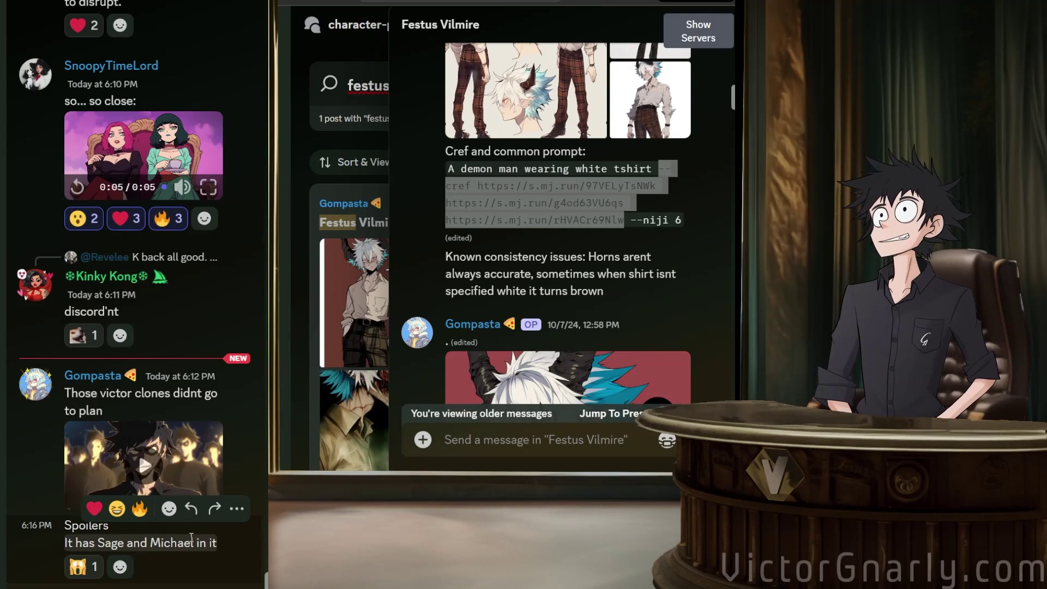
pyautogui.click(144, 466)
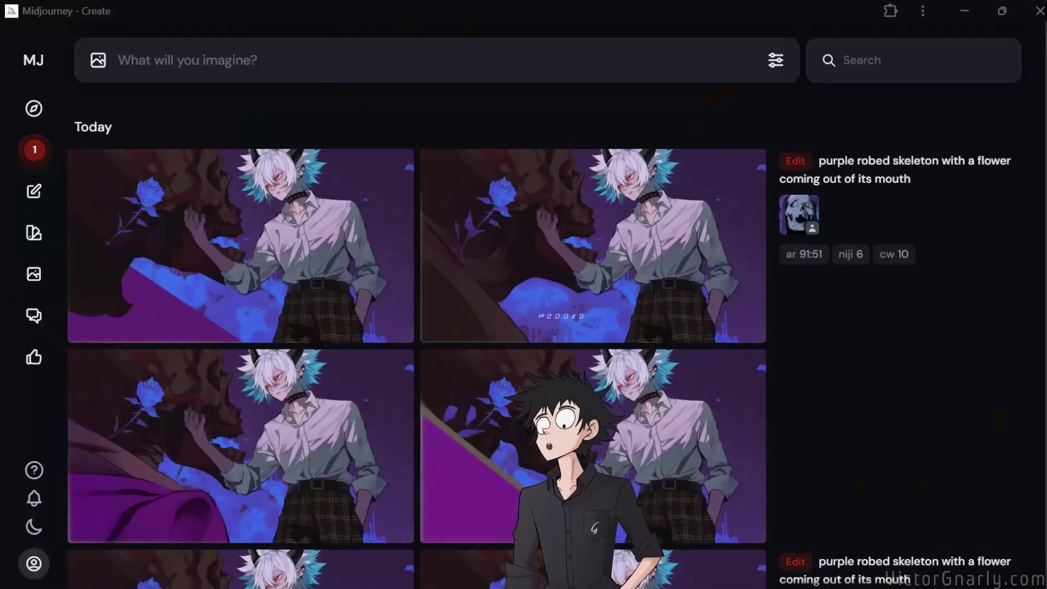
pyautogui.click(423, 288)
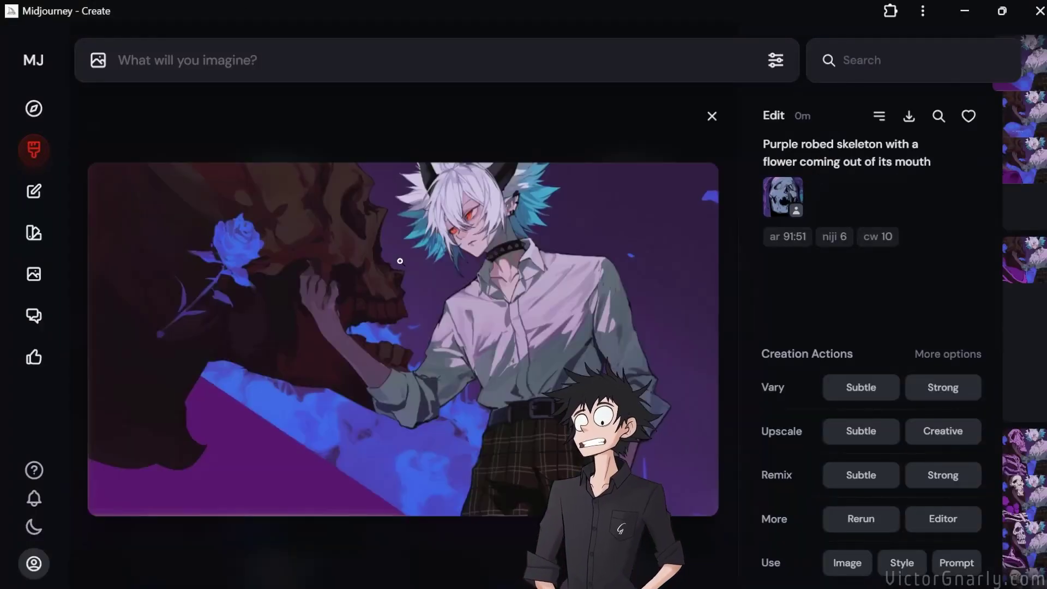
pyautogui.press('Right')
pyautogui.press('Right')
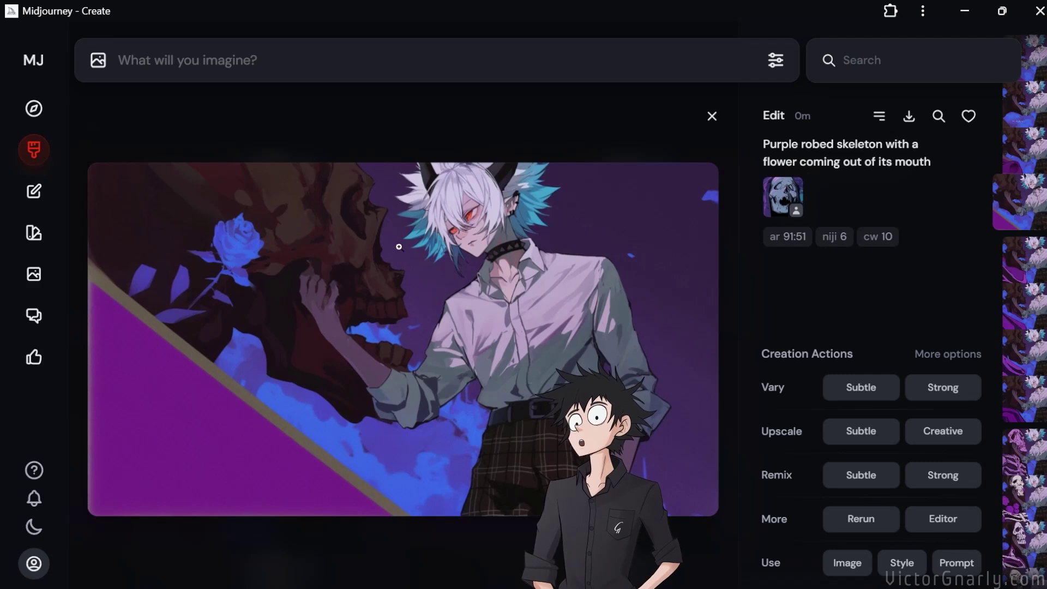
pyautogui.press('Right')
pyautogui.press('Right')
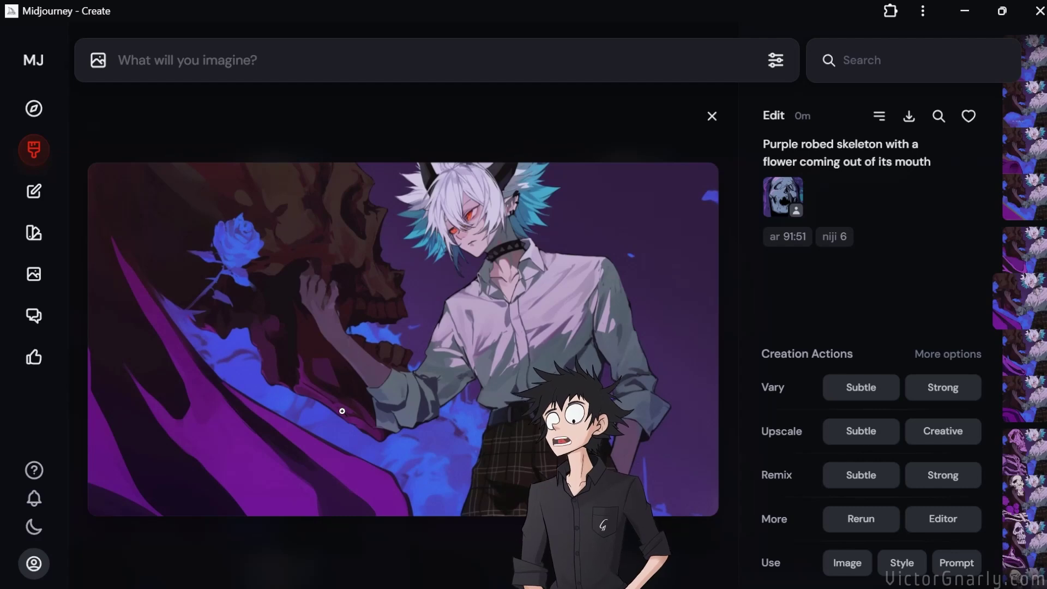
pyautogui.press('Right')
pyautogui.press('Right')
pyautogui.press('Right')
pyautogui.press('Left')
pyautogui.press('Left')
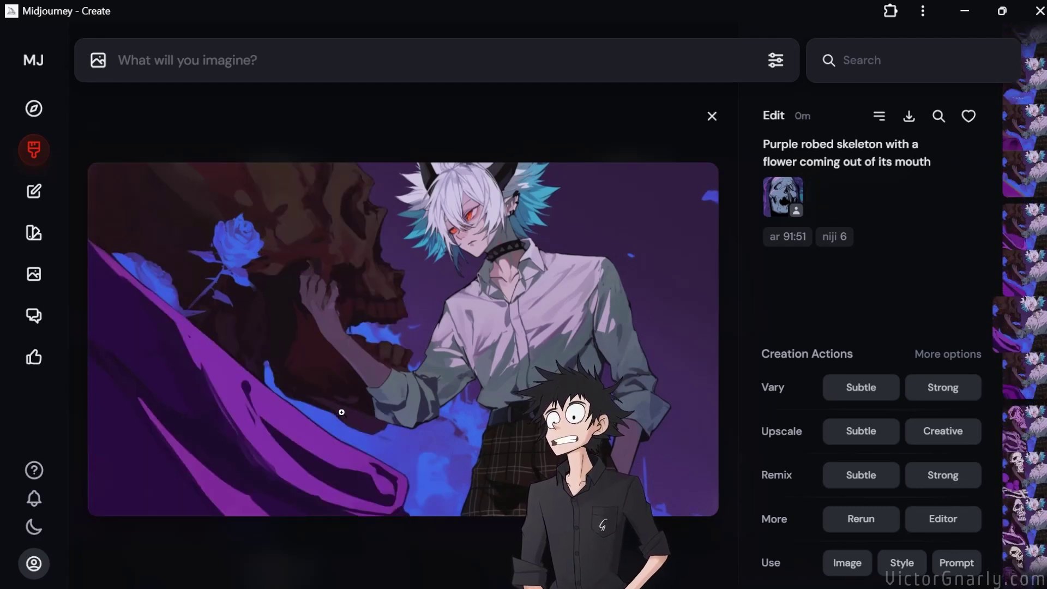
pyautogui.press('Left')
pyautogui.press('Left')
pyautogui.press('Left')
pyautogui.press('Left')
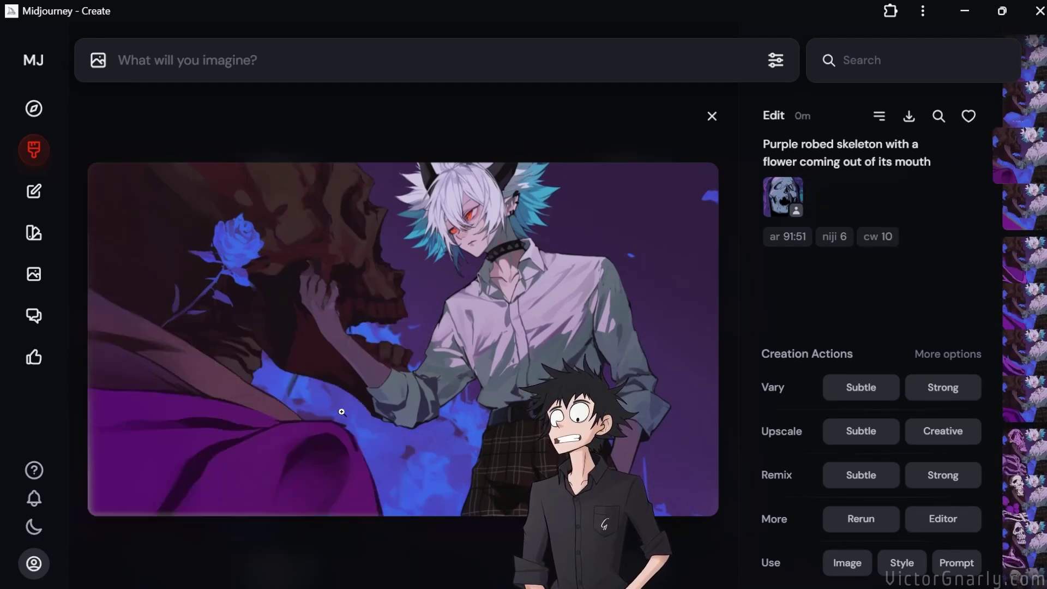
pyautogui.press('Right')
pyautogui.press('Right')
pyautogui.press('Right')
pyautogui.press('Left')
pyautogui.press('Left')
pyautogui.press('Left')
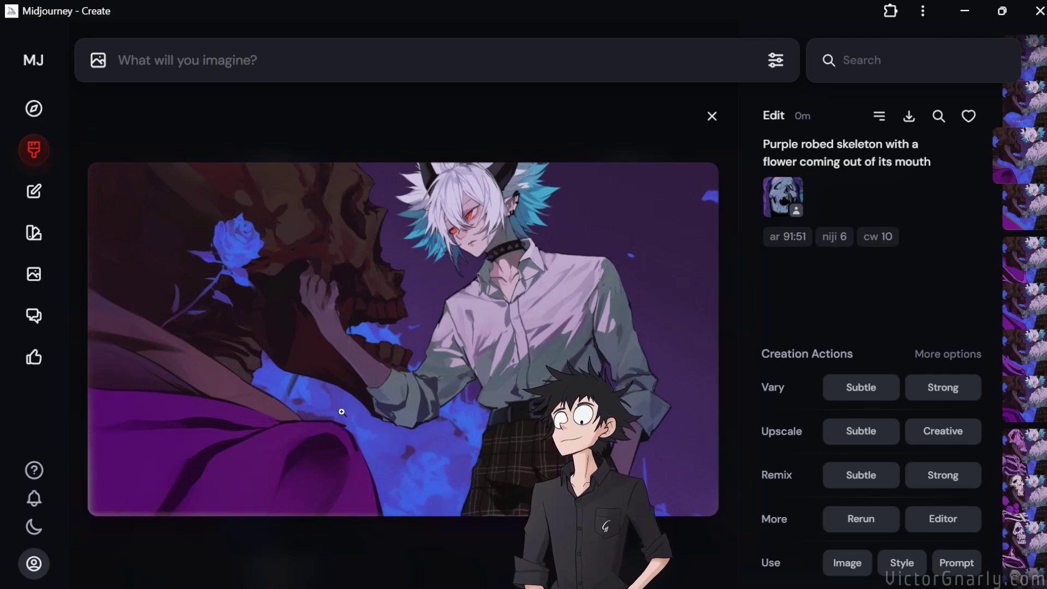
pyautogui.press('Left')
pyautogui.press('Left')
# Reopen the purple robed skeleton edit in the editor, remove the skull character reference and erase the area around the skull's jaw and hand.
pyautogui.moveTo(774, 120)
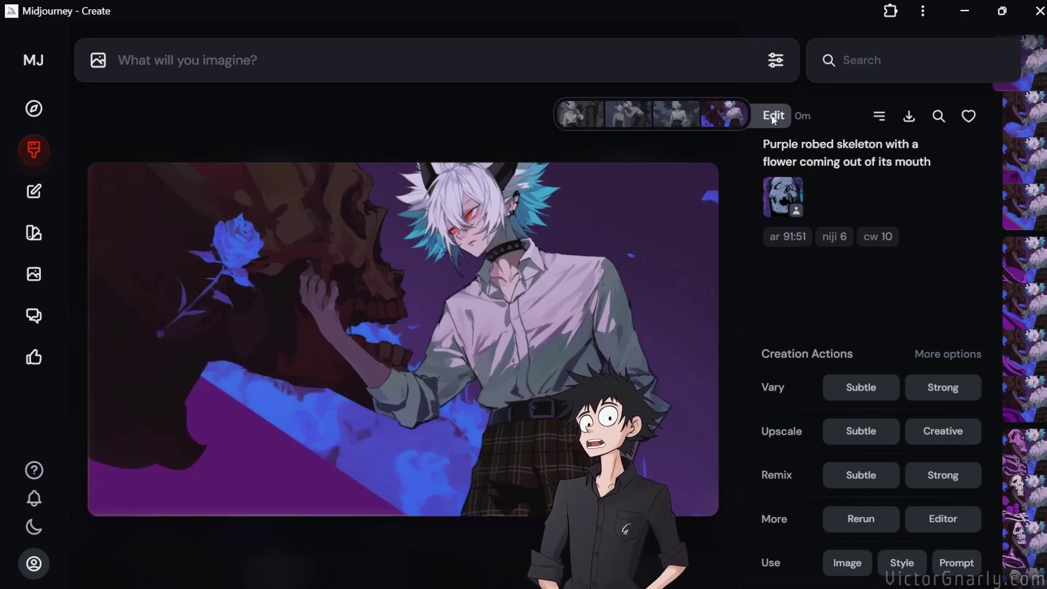
pyautogui.click(939, 518)
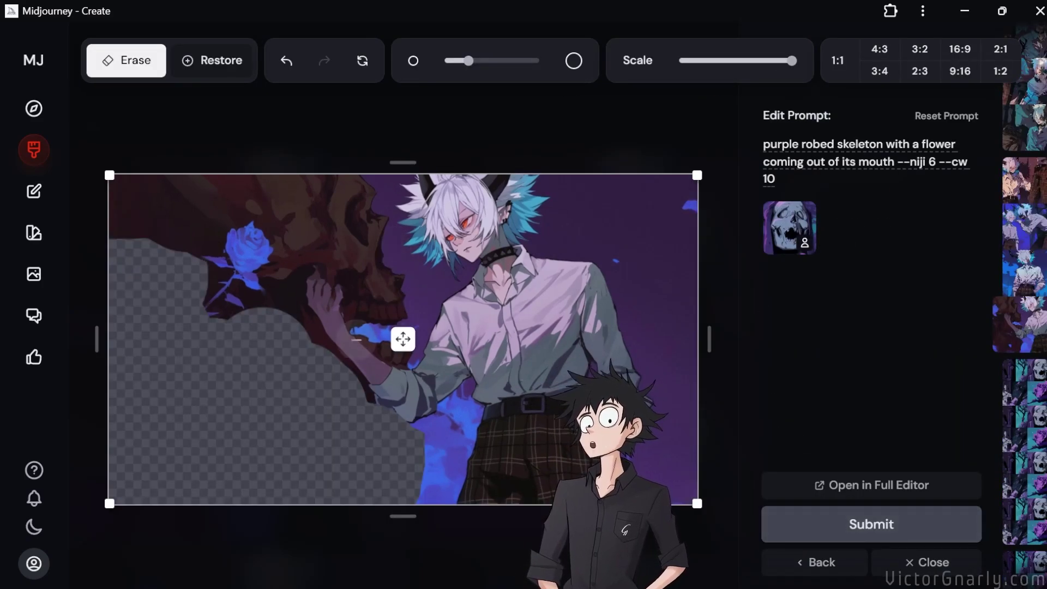
pyautogui.click(805, 213)
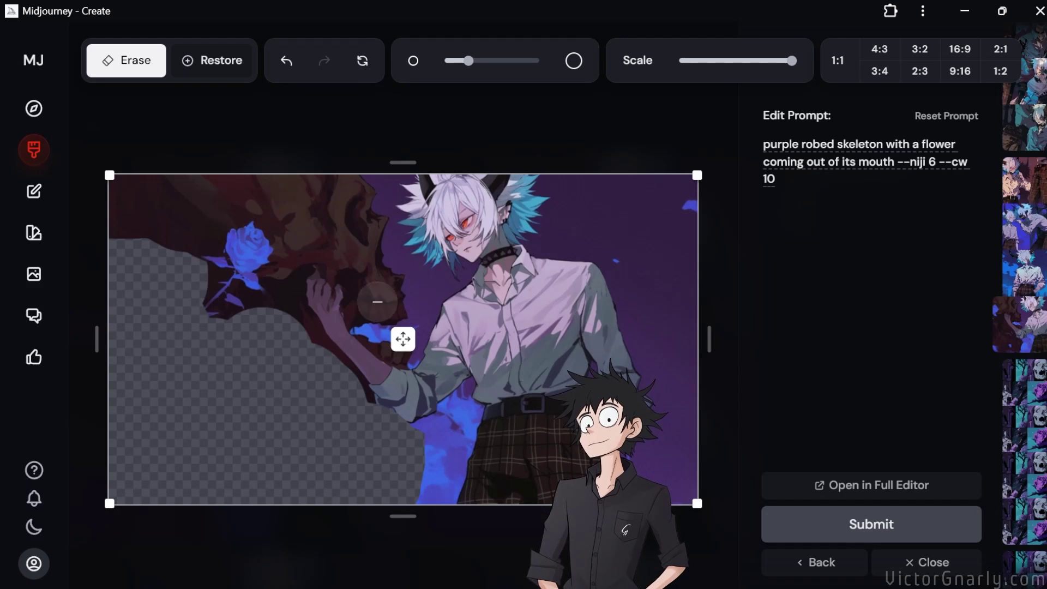
pyautogui.press('[')
pyautogui.moveTo(365, 325)
pyautogui.mouseDown()
pyautogui.moveTo(404, 358)
pyautogui.moveTo(387, 318)
pyautogui.moveTo(355, 311)
pyautogui.moveTo(411, 294)
pyautogui.moveTo(364, 289)
pyautogui.moveTo(373, 215)
pyautogui.moveTo(353, 243)
pyautogui.moveTo(318, 227)
pyautogui.moveTo(297, 245)
pyautogui.moveTo(297, 220)
pyautogui.moveTo(281, 202)
pyautogui.moveTo(337, 207)
pyautogui.moveTo(355, 198)
pyautogui.moveTo(337, 175)
pyautogui.moveTo(139, 172)
pyautogui.moveTo(124, 194)
pyautogui.moveTo(236, 183)
pyautogui.moveTo(256, 189)
pyautogui.moveTo(194, 194)
pyautogui.moveTo(156, 218)
pyautogui.moveTo(189, 224)
pyautogui.moveTo(204, 210)
pyautogui.moveTo(186, 221)
pyautogui.moveTo(133, 218)
pyautogui.moveTo(155, 225)
pyautogui.moveTo(204, 200)
pyautogui.moveTo(259, 197)
pyautogui.moveTo(294, 206)
pyautogui.moveTo(349, 261)
pyautogui.mouseUp()
pyautogui.press(']')
pyautogui.press(']')
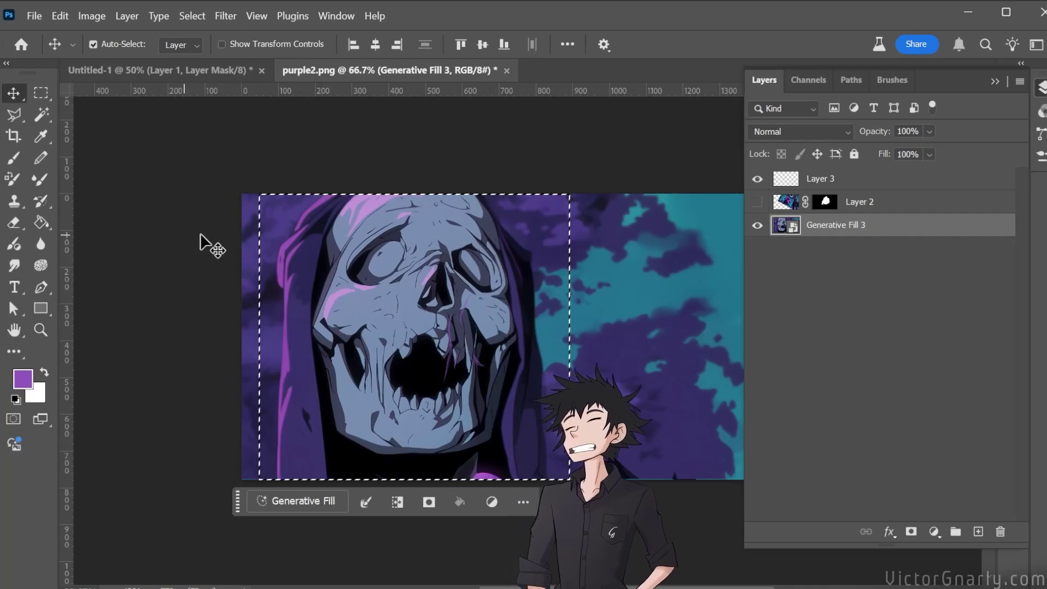
# Switch to Photoshop, create a new document and paste the copied throne mummy image into it.
pyautogui.click(158, 70)
pyautogui.click(34, 16)
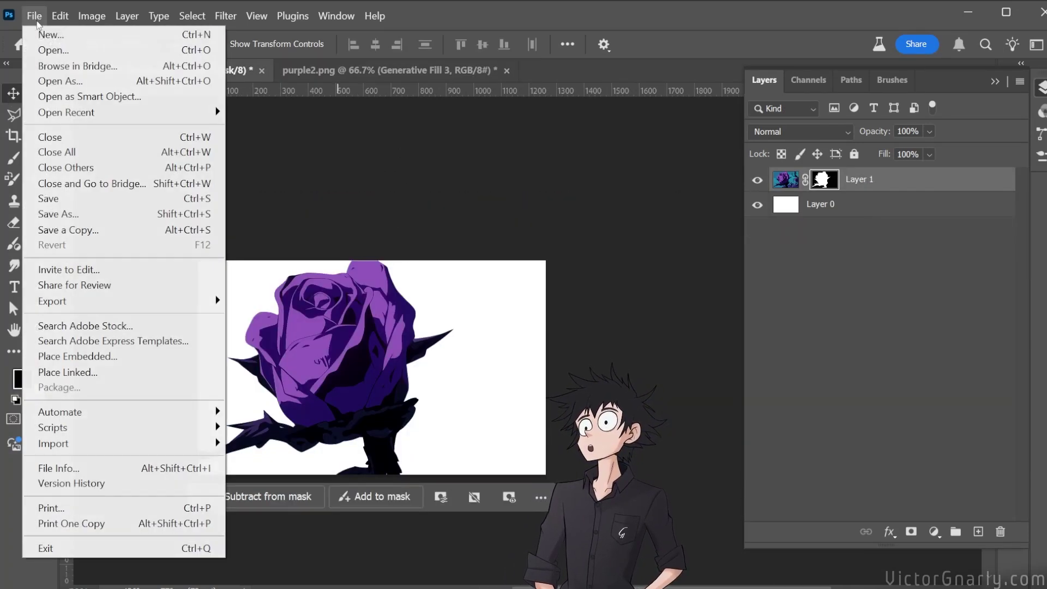
pyautogui.click(51, 31)
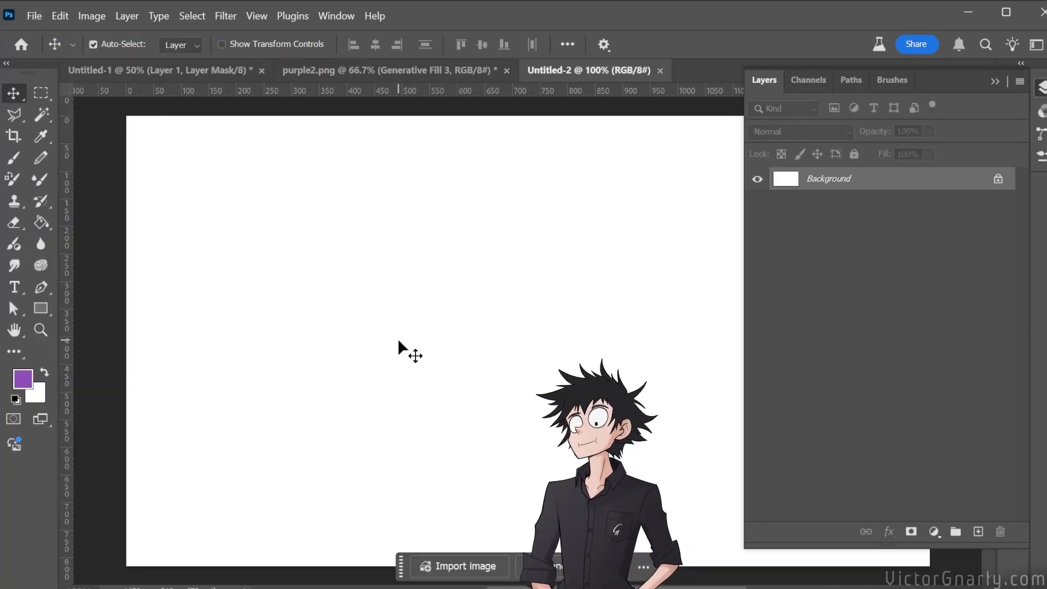
pyautogui.hotkey('ctrl', 'v')
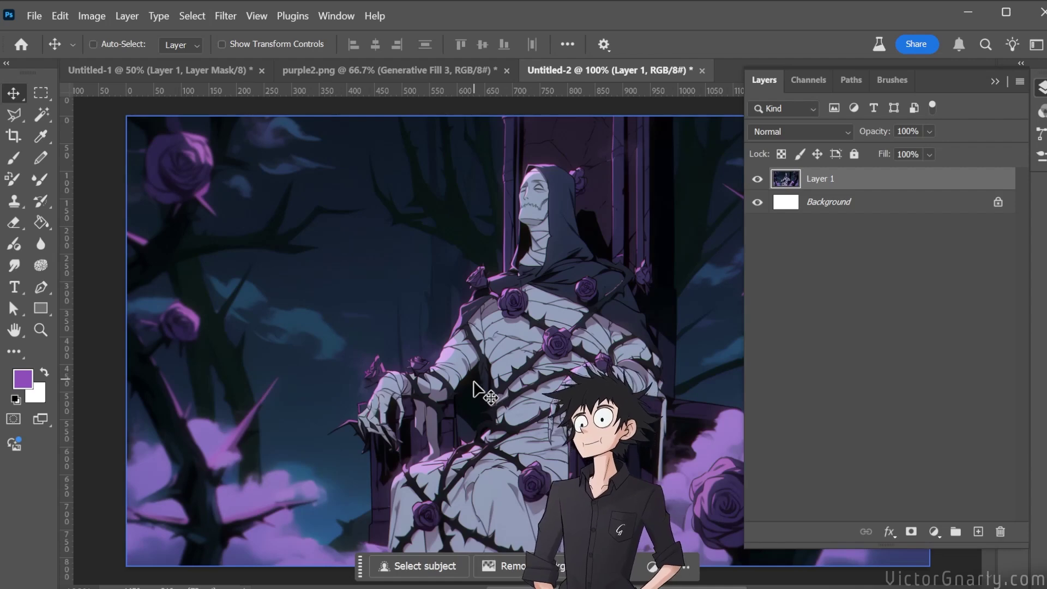
pyautogui.hotkey('ctrl', '-')
pyautogui.hotkey('ctrl', '-')
pyautogui.hotkey('ctrl', '+')
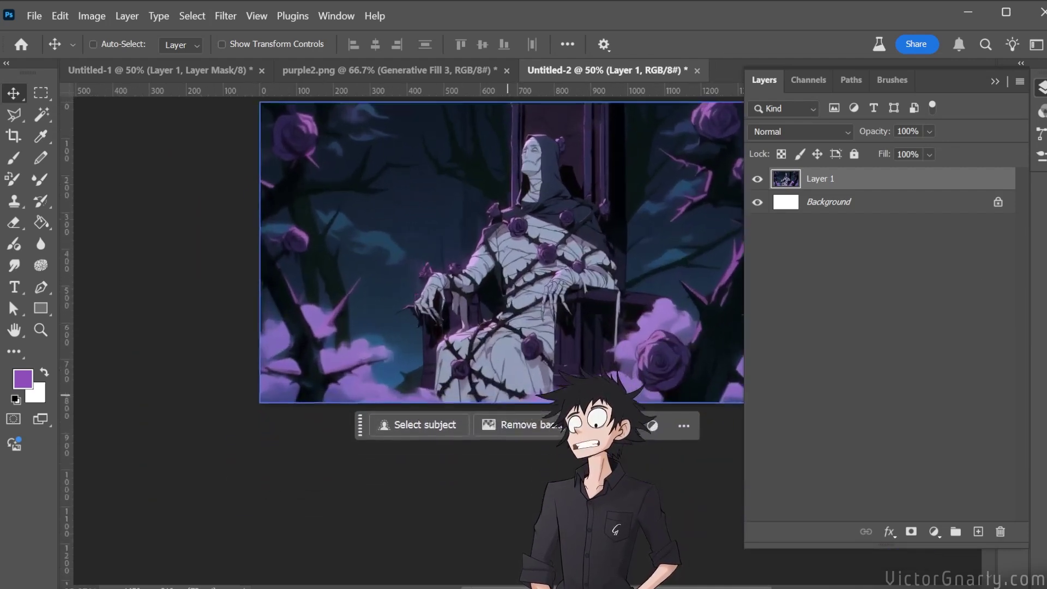
# Outline the seated mummy and its throne with the Polygonal Lasso and replace them using Generative Fill with an empty prompt.
pyautogui.click(1042, 87)
pyautogui.scroll(2, 719, 281)
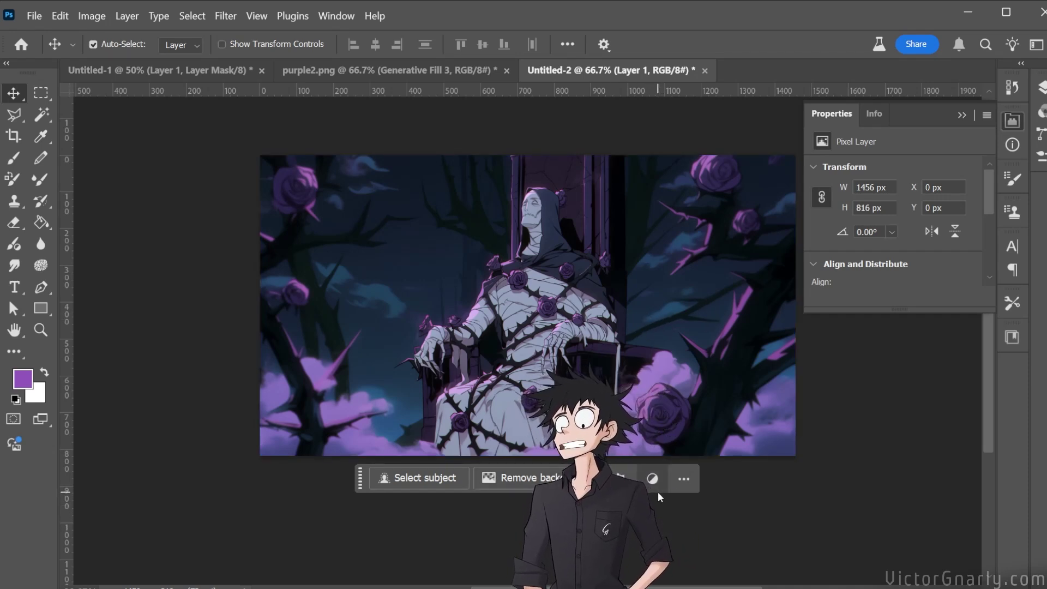
pyautogui.scroll(1, 666, 501)
pyautogui.scroll(-2, 666, 502)
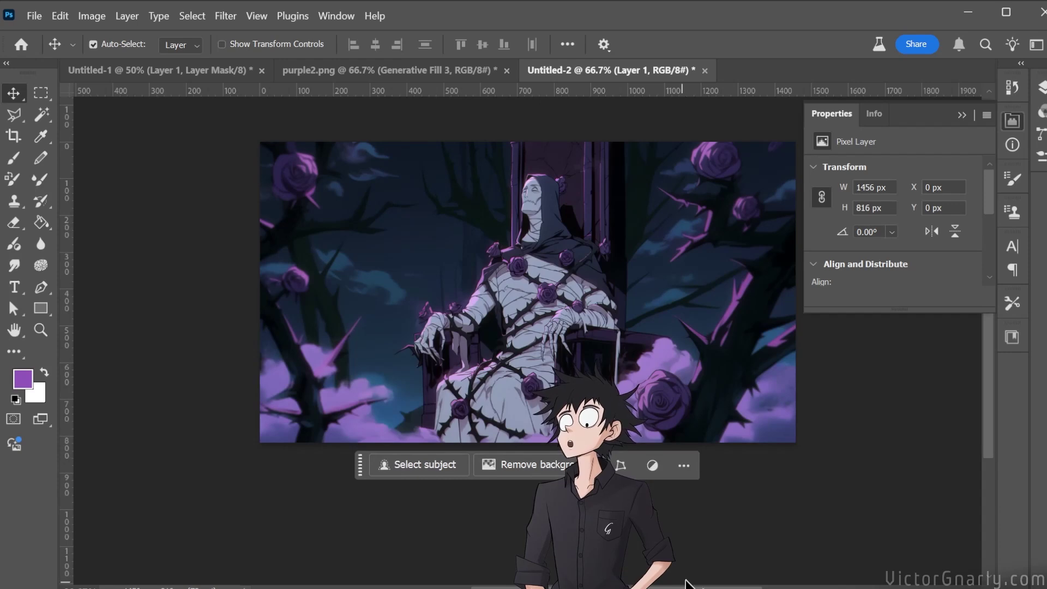
pyautogui.hscroll(3, 733, 586)
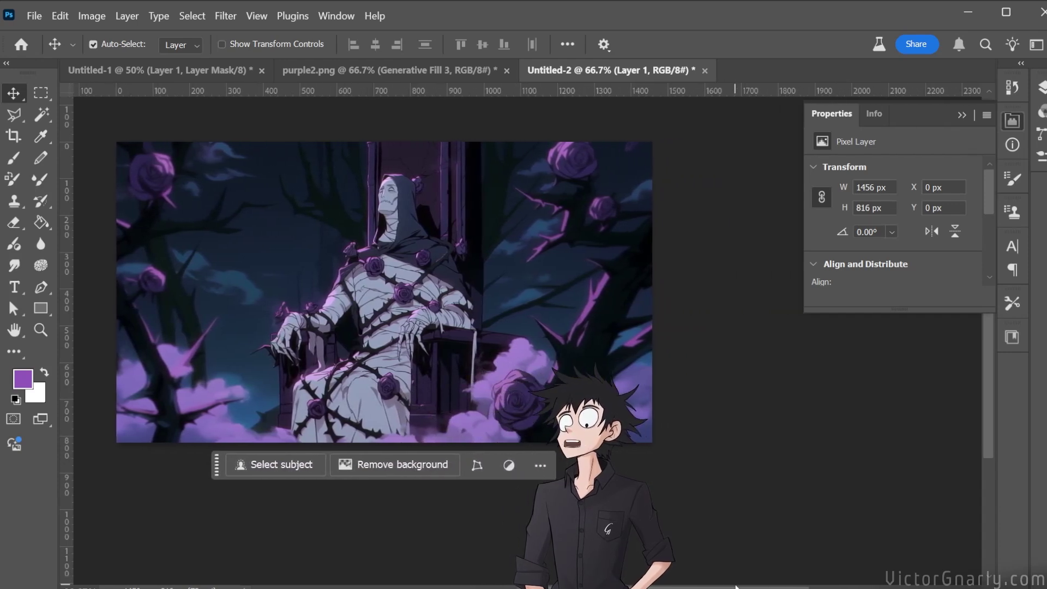
pyautogui.hscroll(-1, 600, 463)
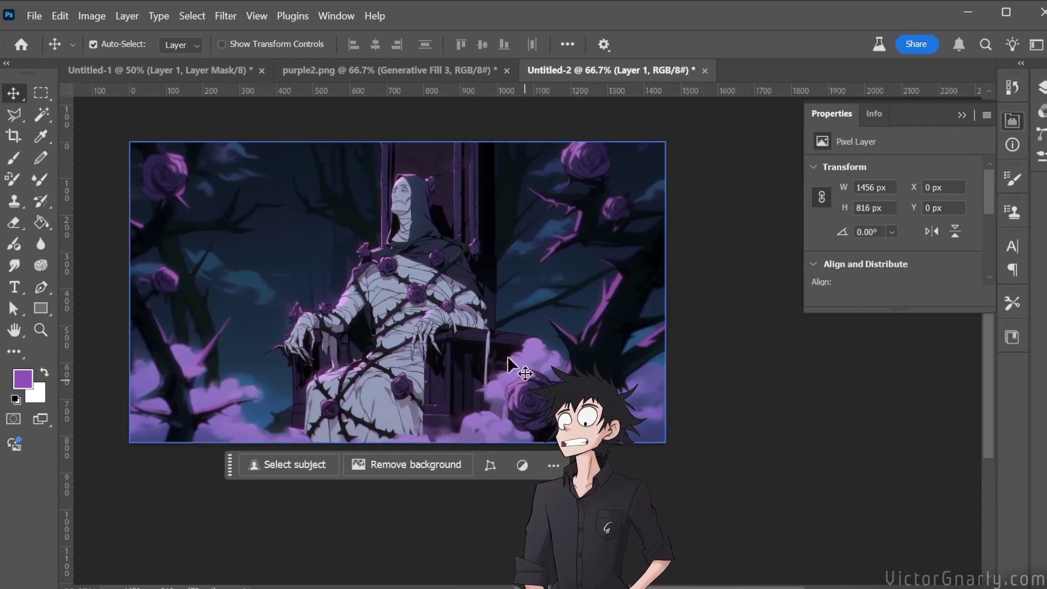
pyautogui.scroll(1, 470, 316)
pyautogui.scroll(1, 478, 322)
pyautogui.scroll(-1, 381, 382)
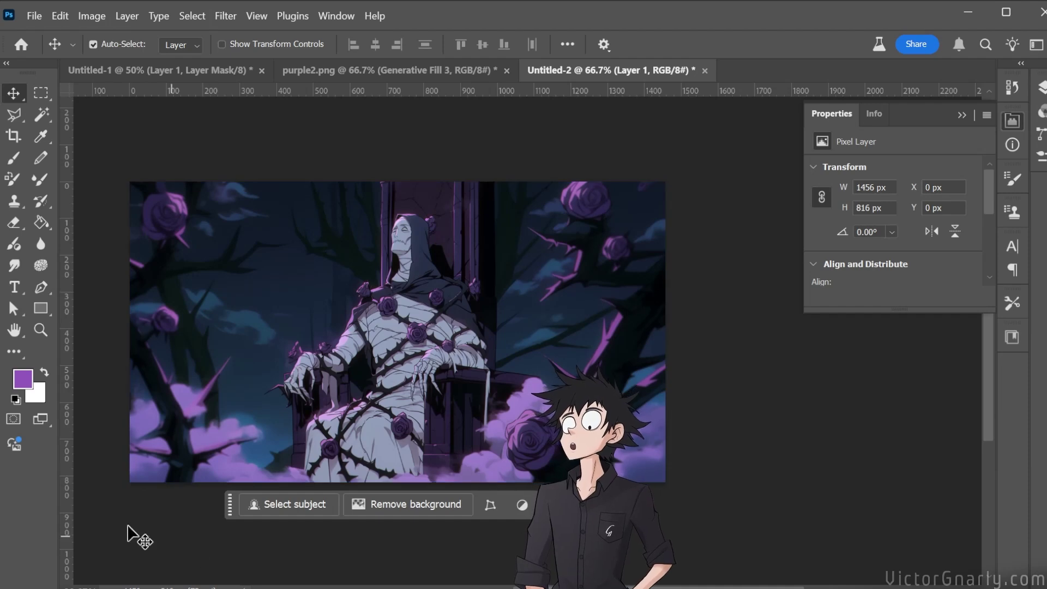
pyautogui.click(13, 114)
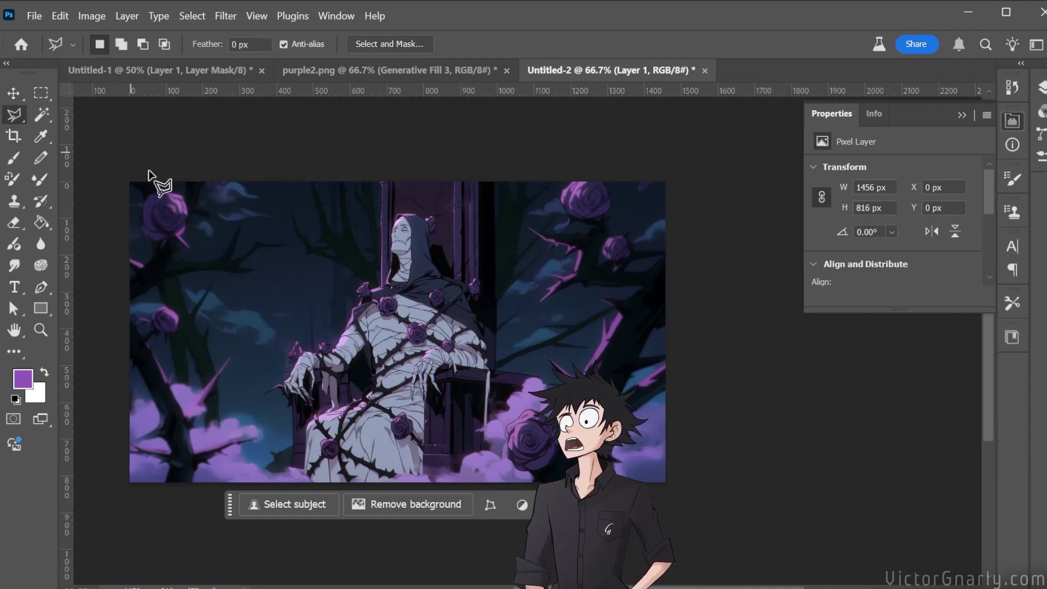
pyautogui.click(370, 169)
pyautogui.click(262, 400)
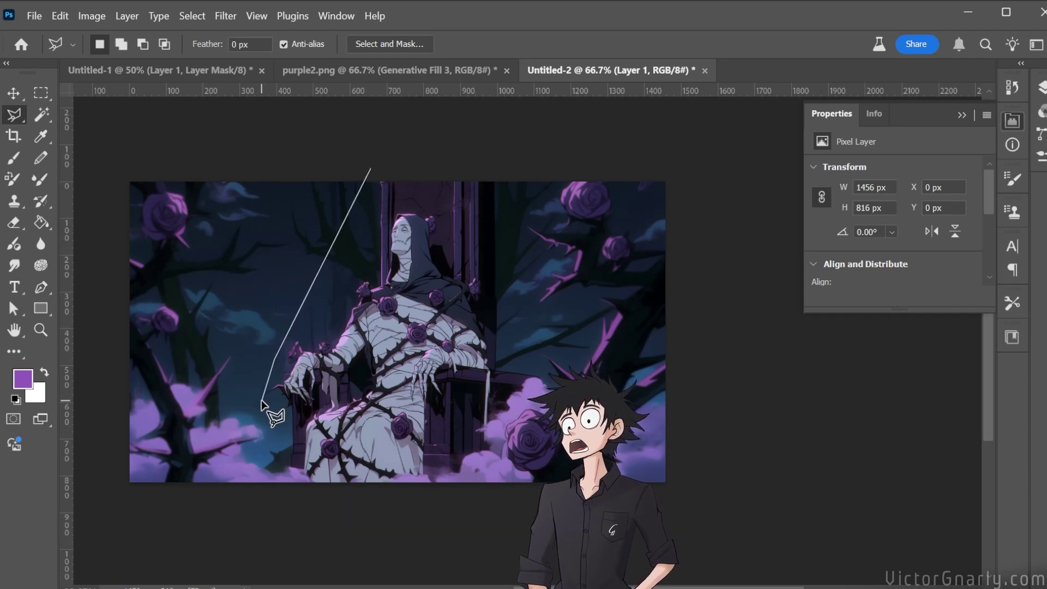
pyautogui.click(270, 490)
pyautogui.click(479, 487)
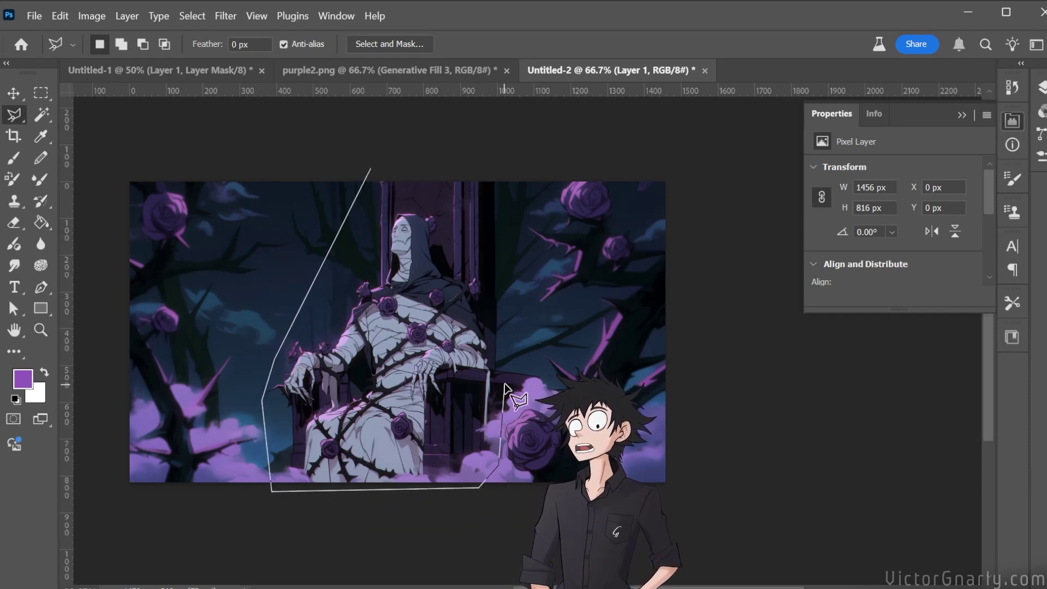
pyautogui.click(514, 394)
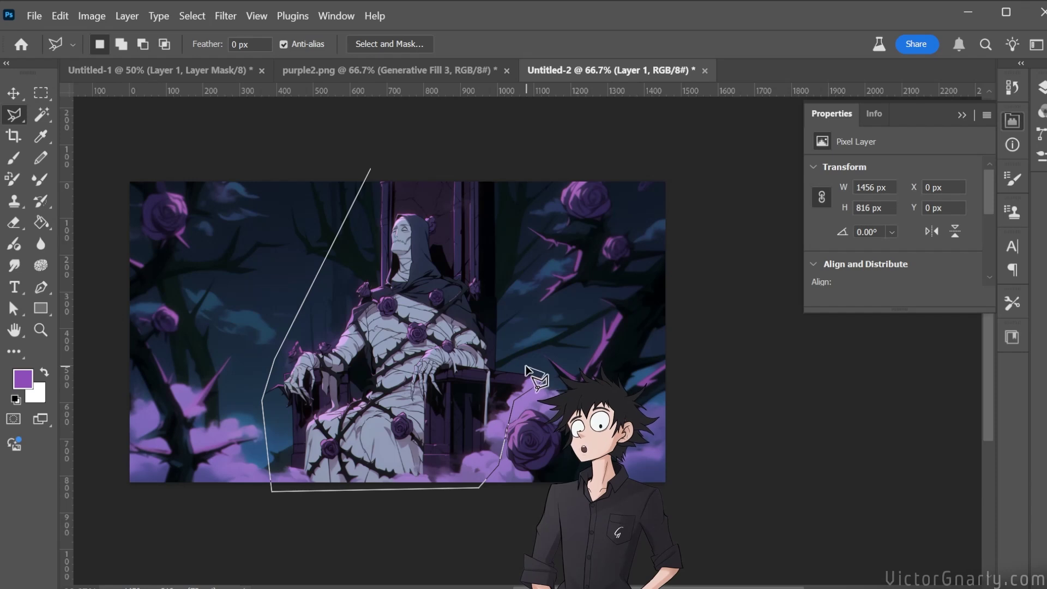
pyautogui.click(509, 363)
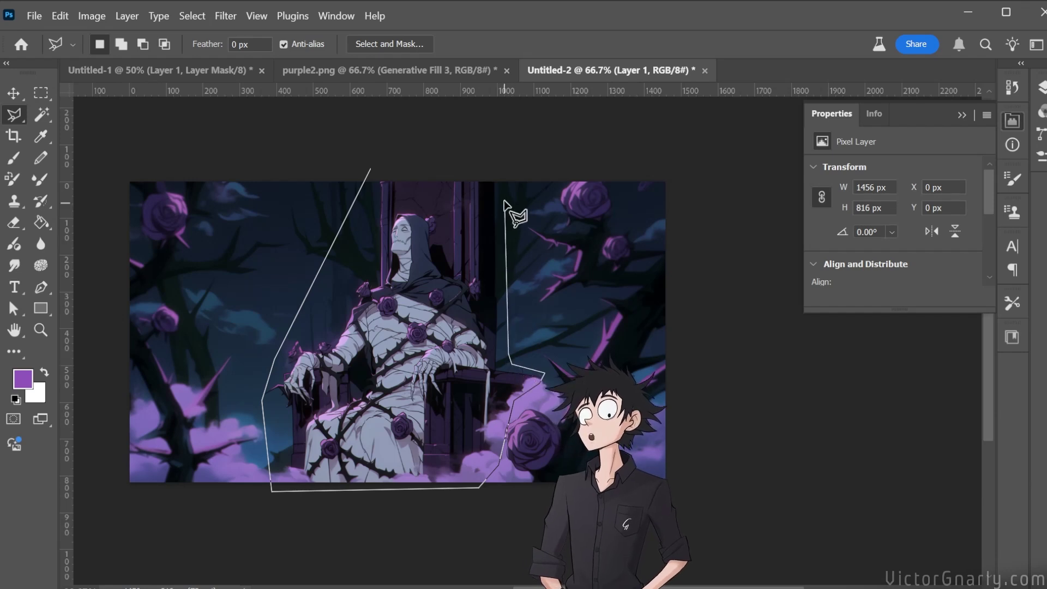
pyautogui.doubleClick(509, 166)
pyautogui.click(315, 511)
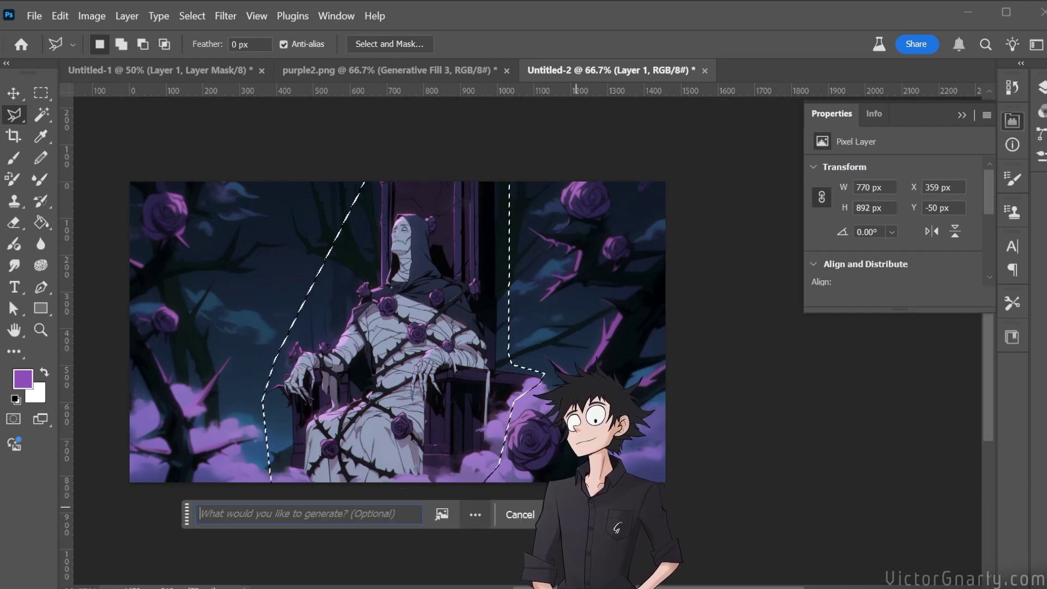
pyautogui.click(586, 509)
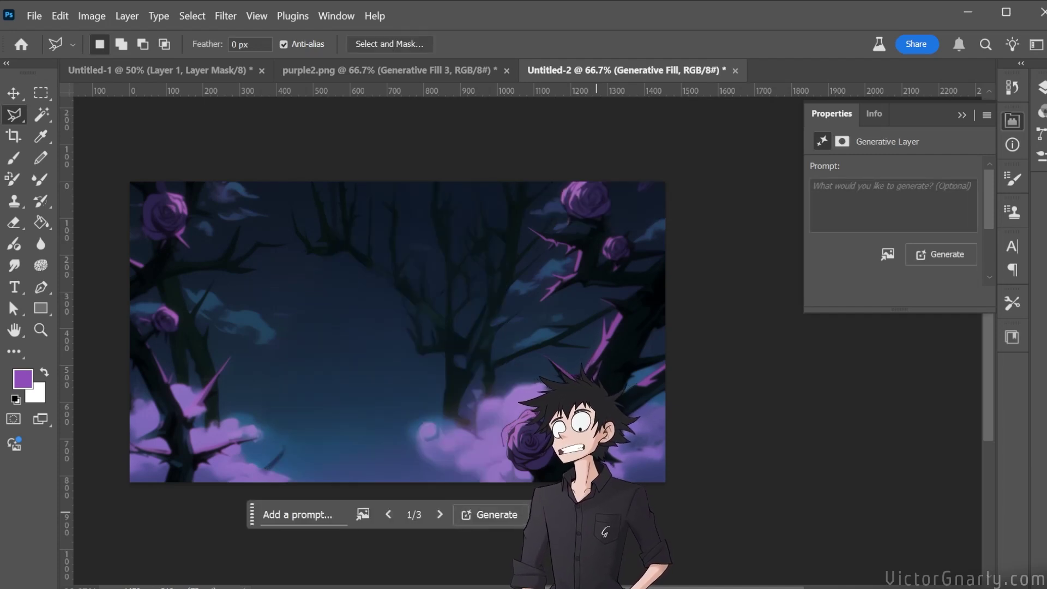
# Compare the three generated backgrounds and keep the second variation, with the full moon between the trees.
pyautogui.click(440, 517)
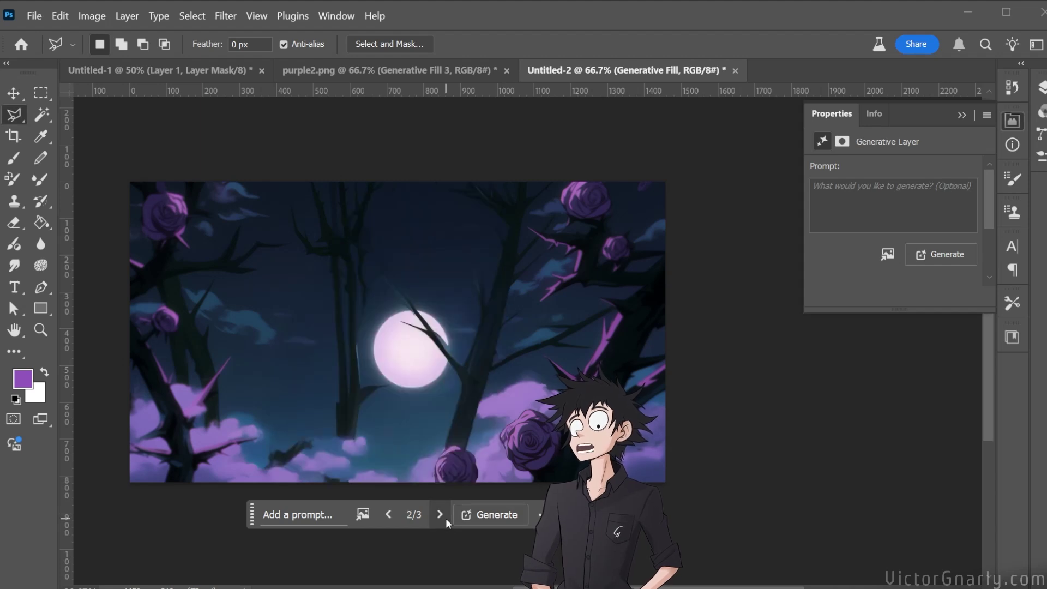
pyautogui.click(440, 515)
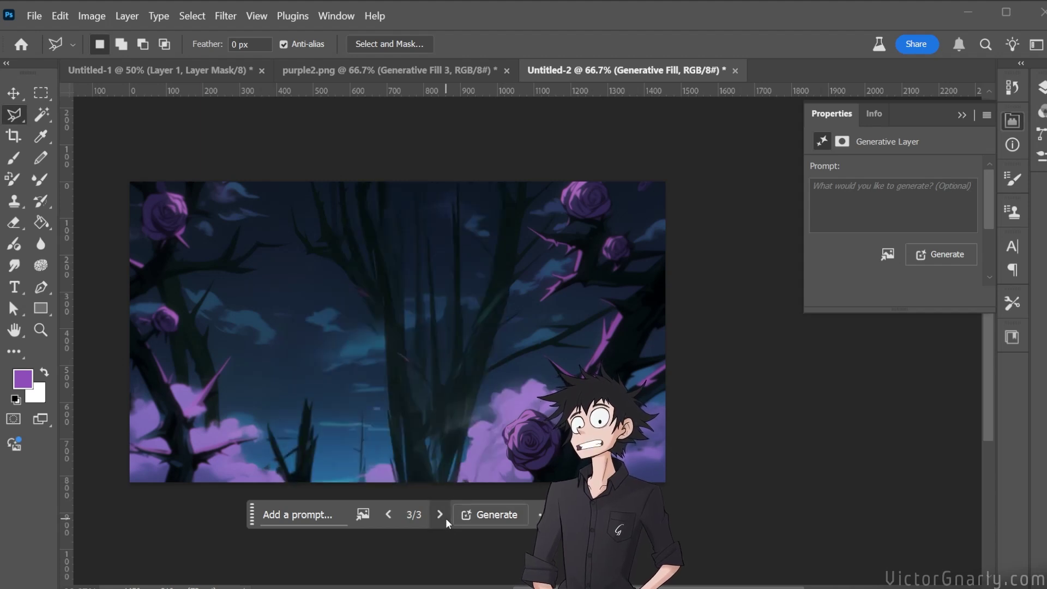
pyautogui.click(396, 514)
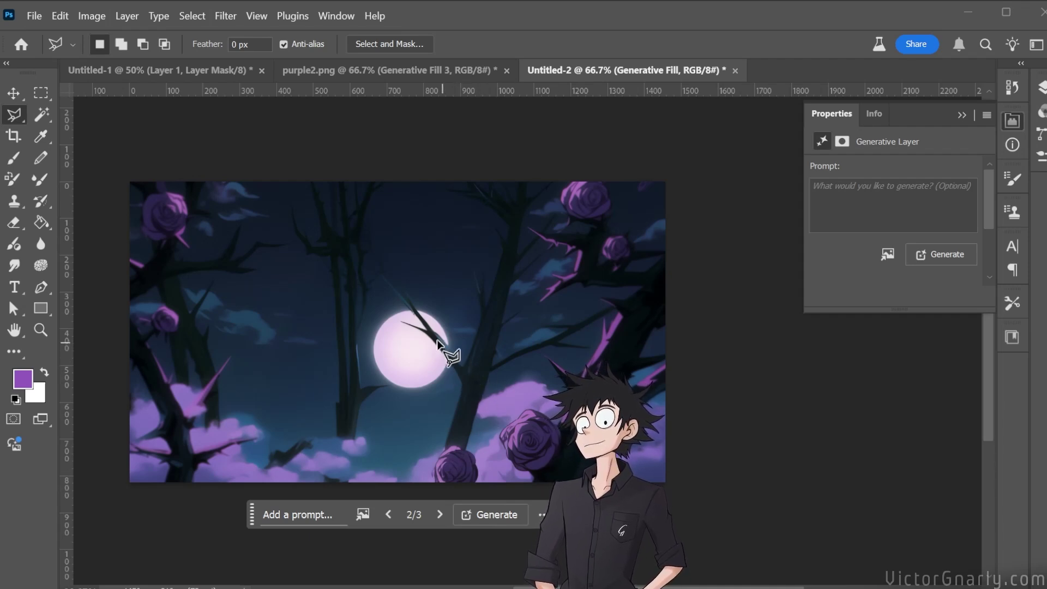
# Outline the moon's edge behind the branch, regenerate it using Generative Fill with an empty prompt, and pick the third variation.
pyautogui.click(428, 328)
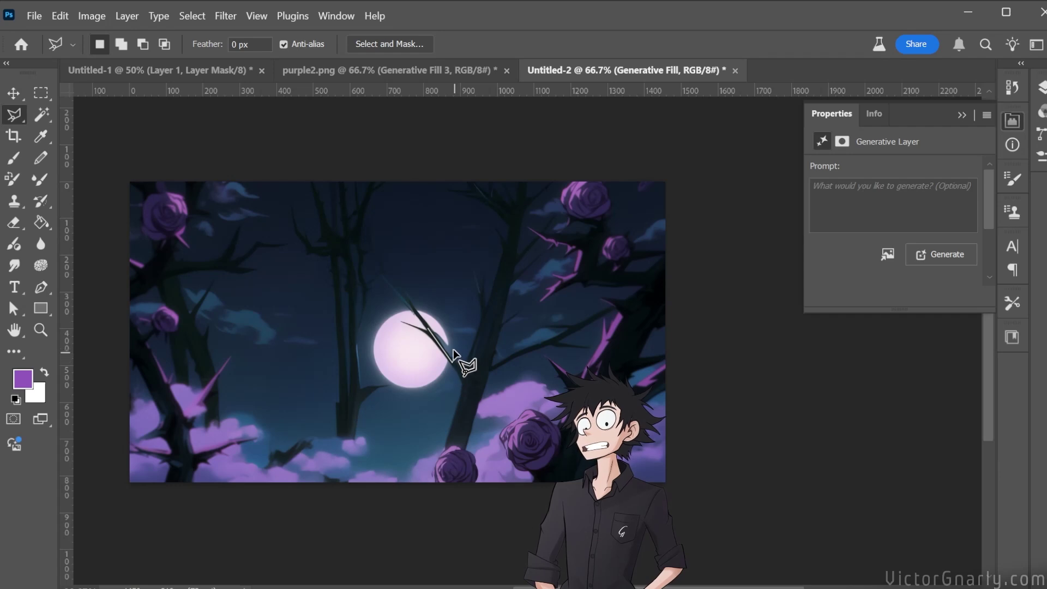
pyautogui.click(437, 328)
pyautogui.click(335, 385)
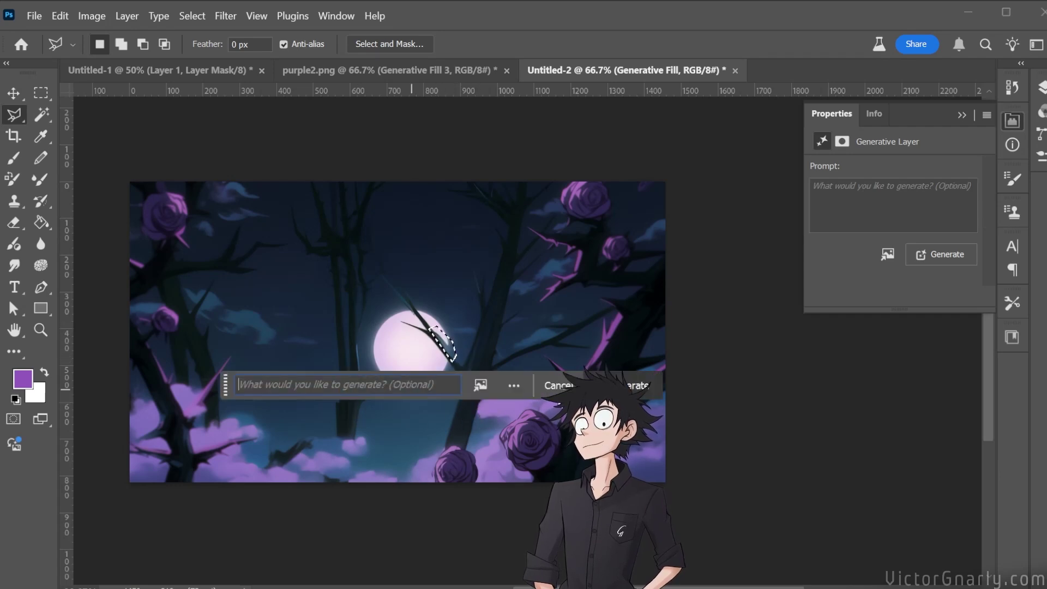
pyautogui.click(561, 382)
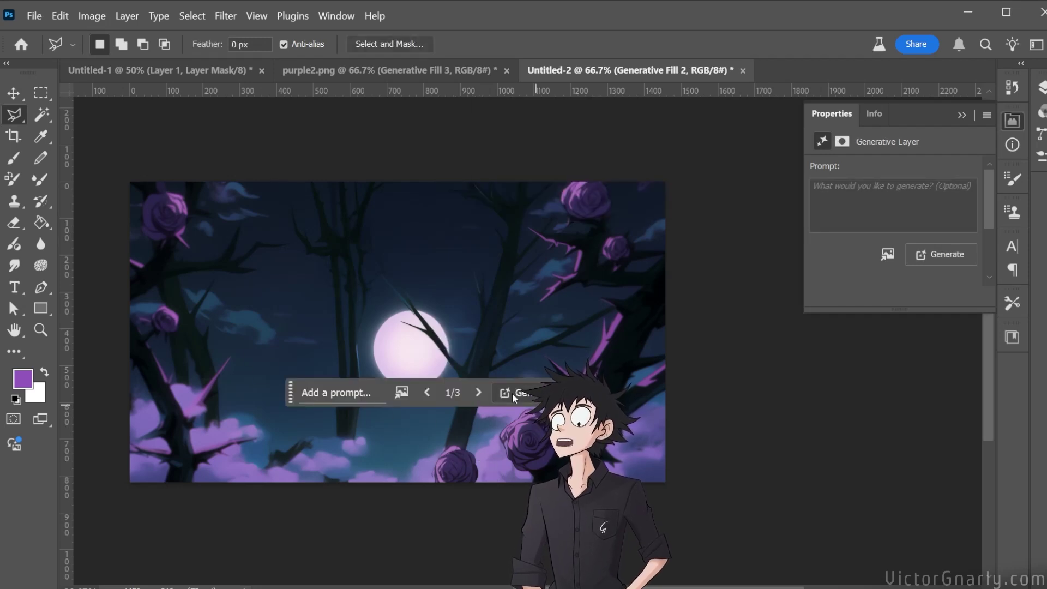
pyautogui.click(479, 392)
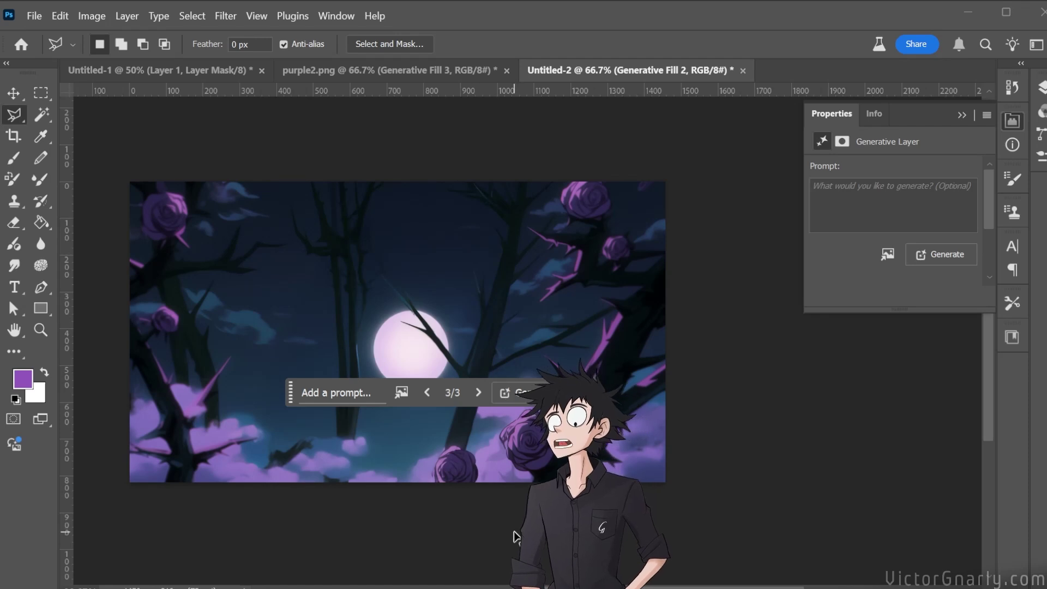
# Examine the regenerated moonlit background as a whole and up close around the trees, roses and moon.
pyautogui.scroll(2, 511, 536)
pyautogui.scroll(-5, 511, 535)
pyautogui.scroll(3, 397, 421)
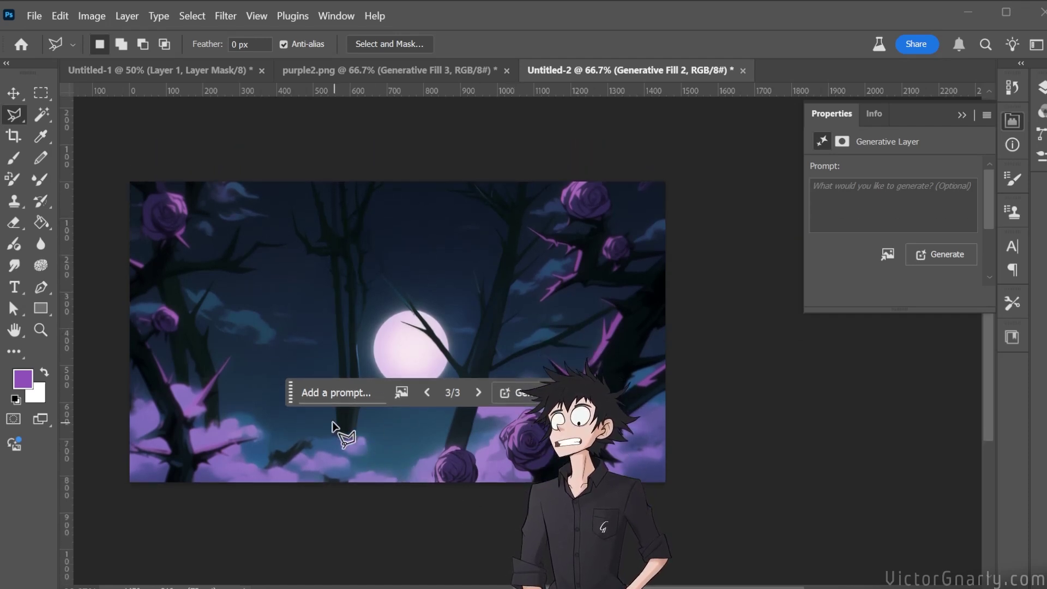
pyautogui.scroll(3, 346, 484)
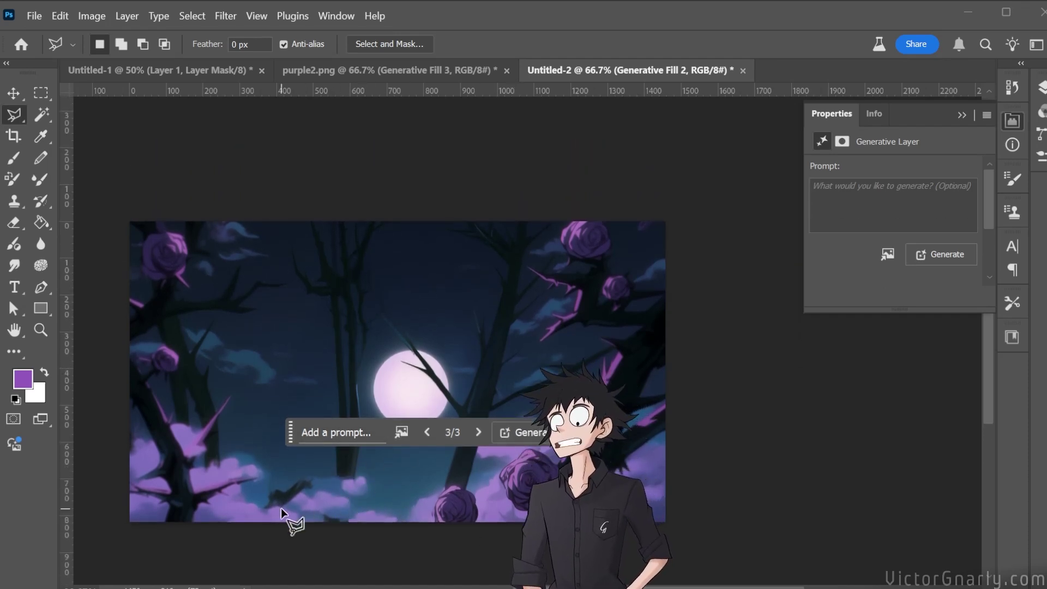
pyautogui.moveTo(300, 437); pyautogui.dragTo(397, 149)
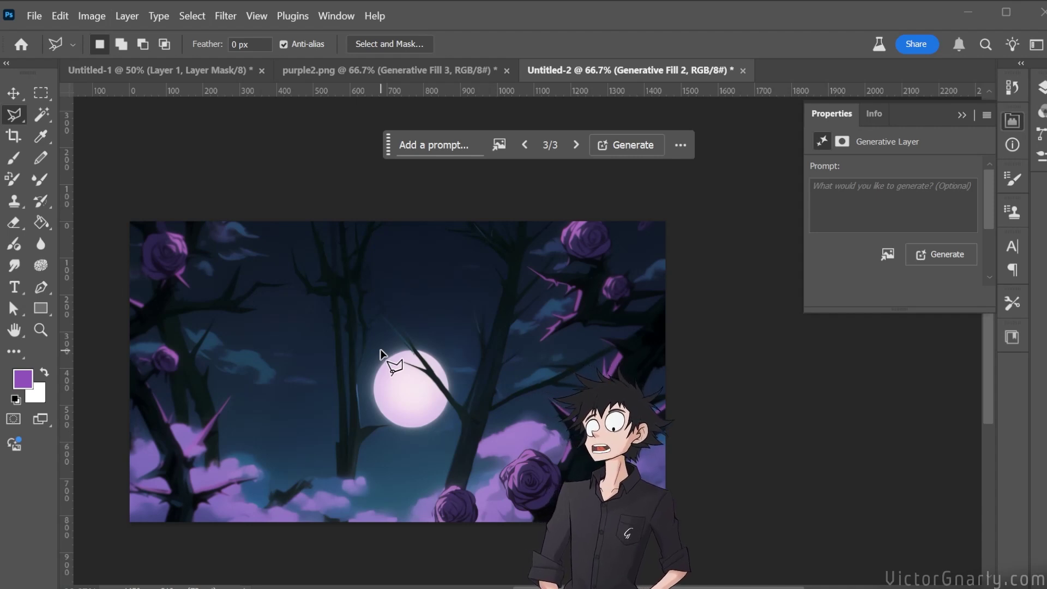
pyautogui.hotkey('ctrl', '+')
pyautogui.hotkey('ctrl', '+')
pyautogui.scroll(1, 475, 473)
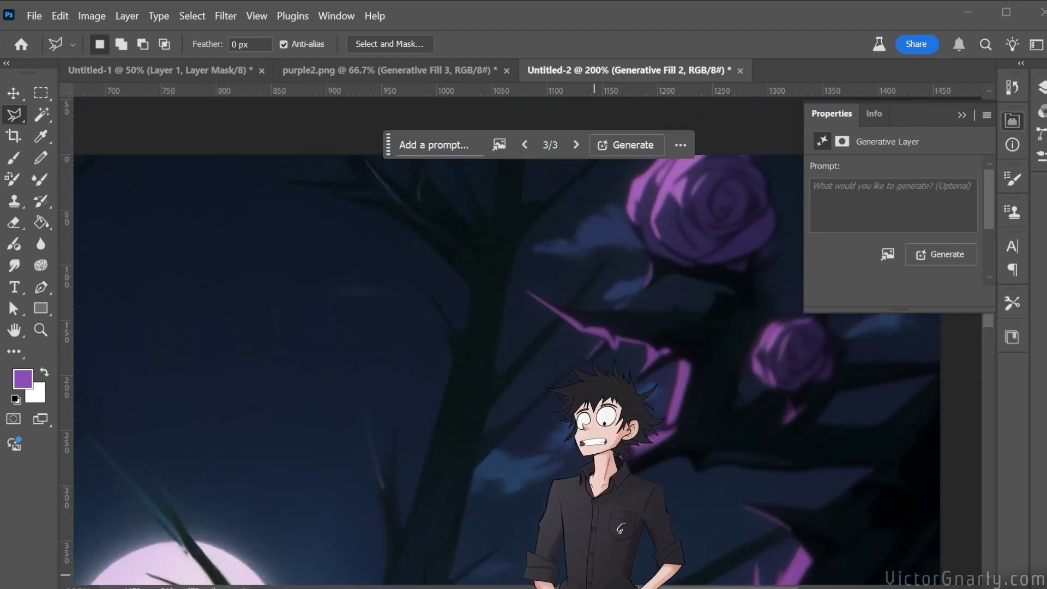
pyautogui.moveTo(638, 587); pyautogui.dragTo(528, 588)
pyautogui.scroll(2, 475, 436)
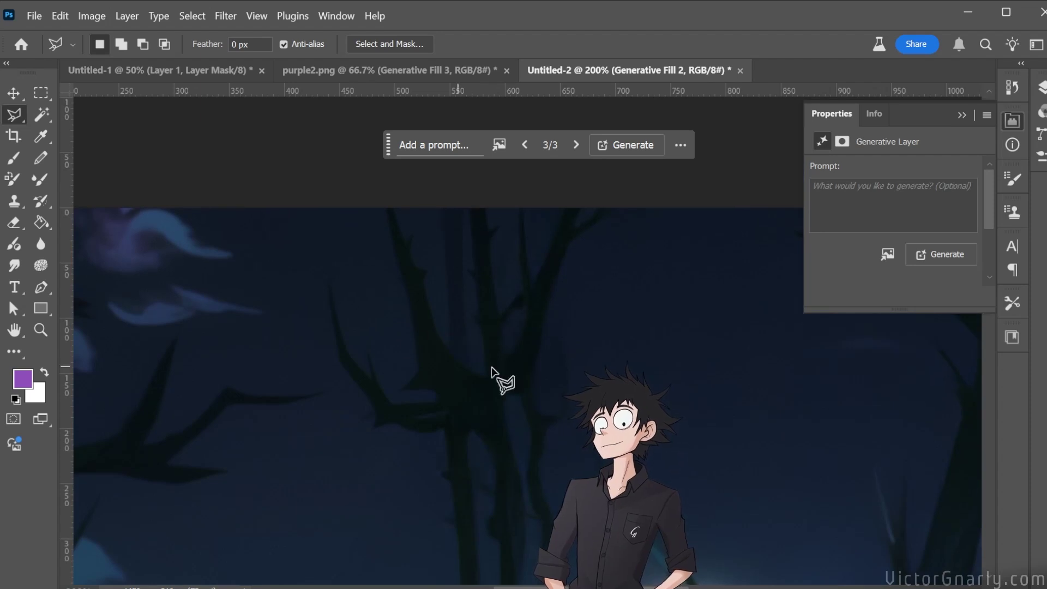
pyautogui.scroll(-3, 362, 385)
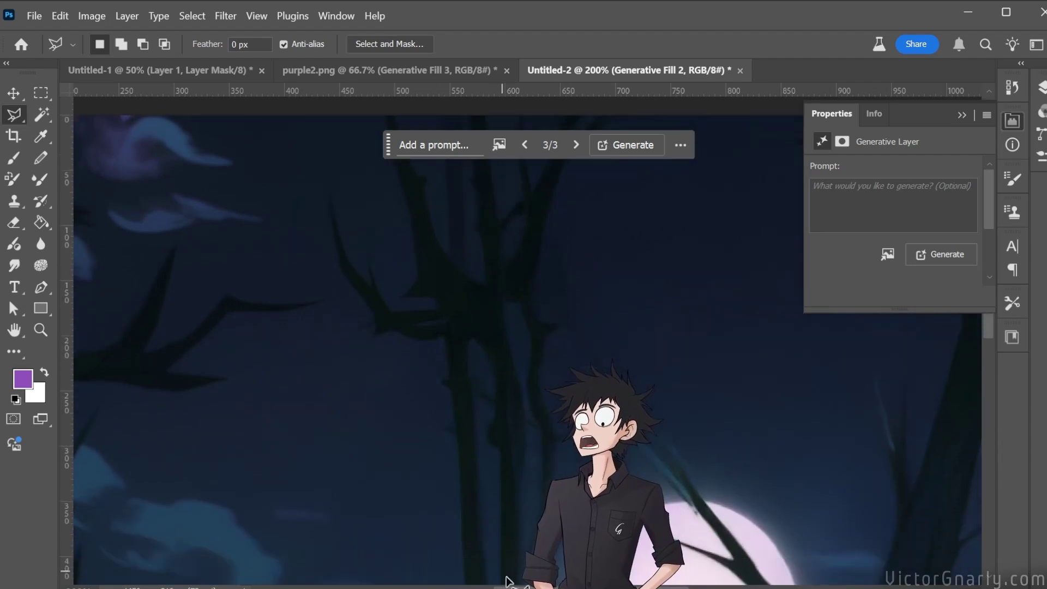
pyautogui.moveTo(642, 586); pyautogui.dragTo(579, 587)
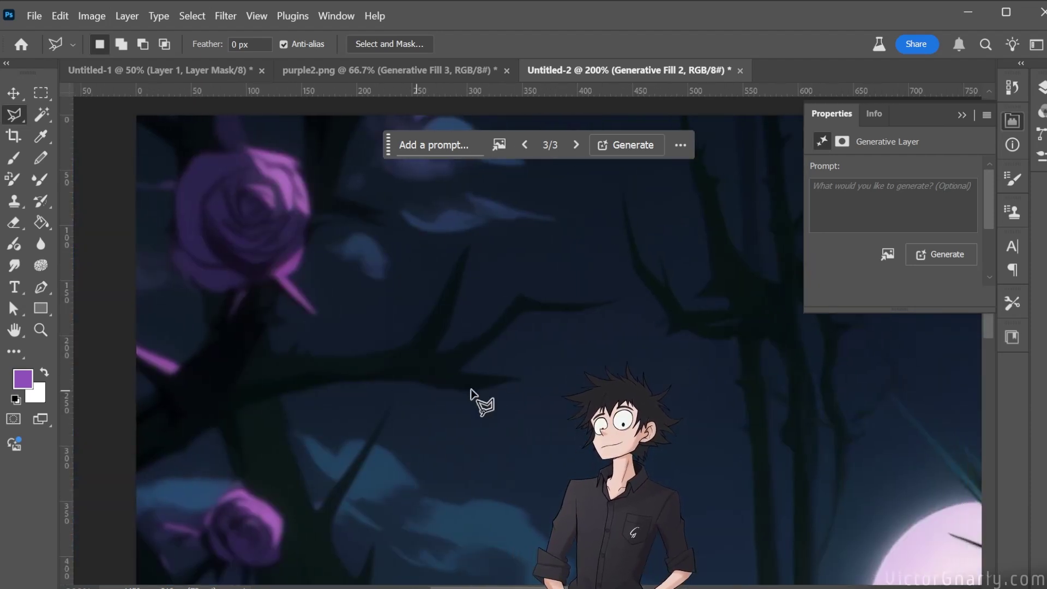
pyautogui.scroll(-2, 545, 366)
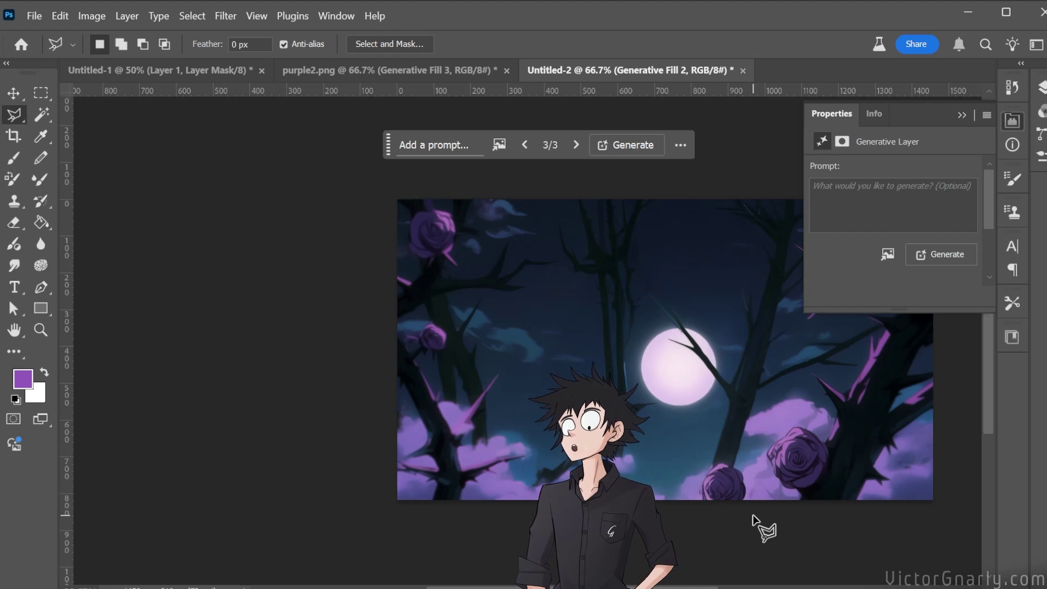
pyautogui.scroll(2, 672, 425)
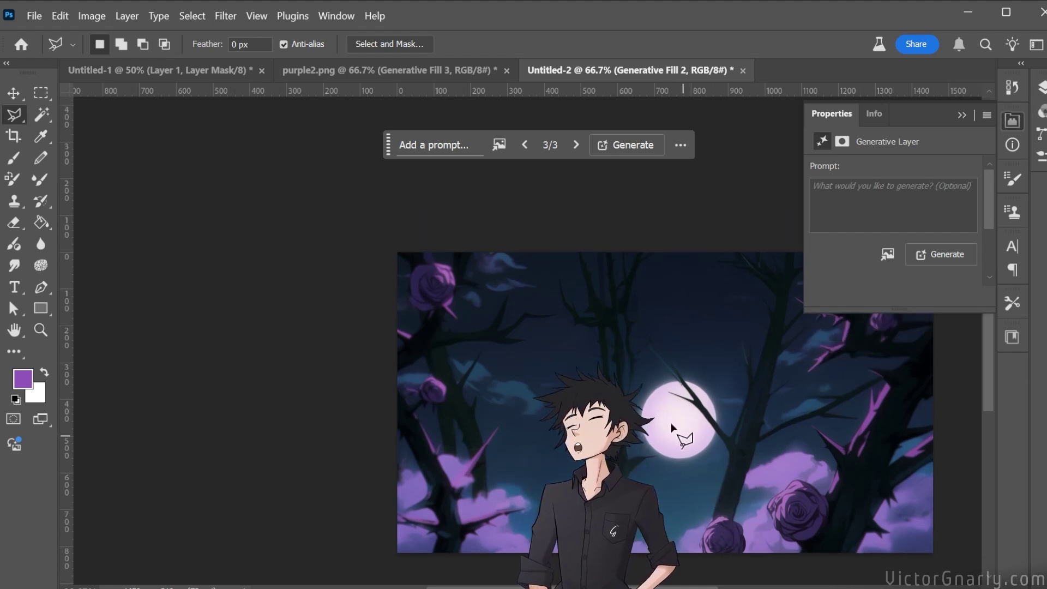
pyautogui.scroll(-3, 733, 425)
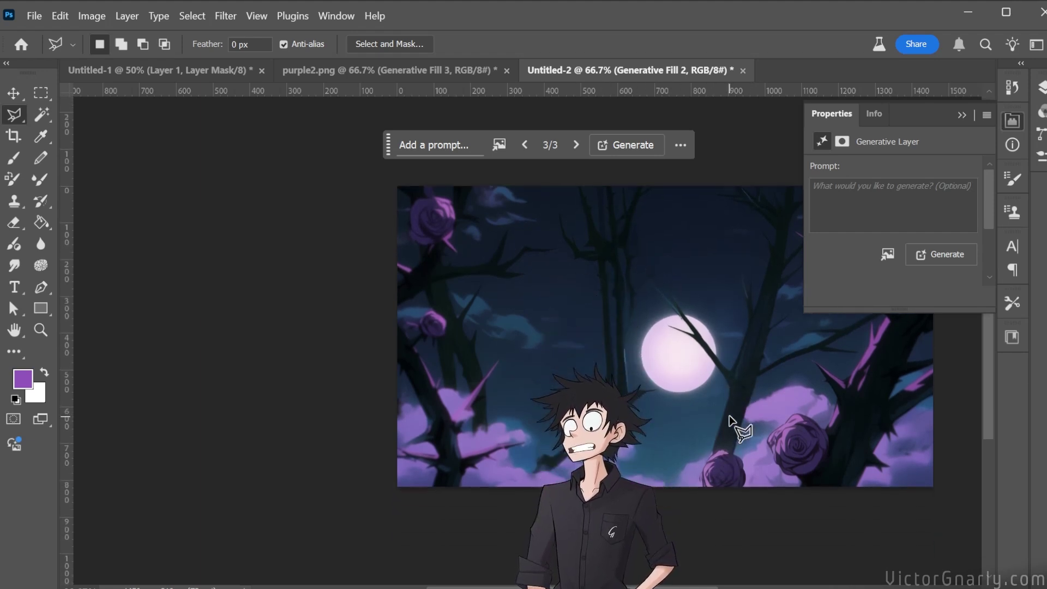
pyautogui.scroll(-2, 731, 419)
pyautogui.scroll(3, 731, 419)
pyautogui.scroll(1, 751, 458)
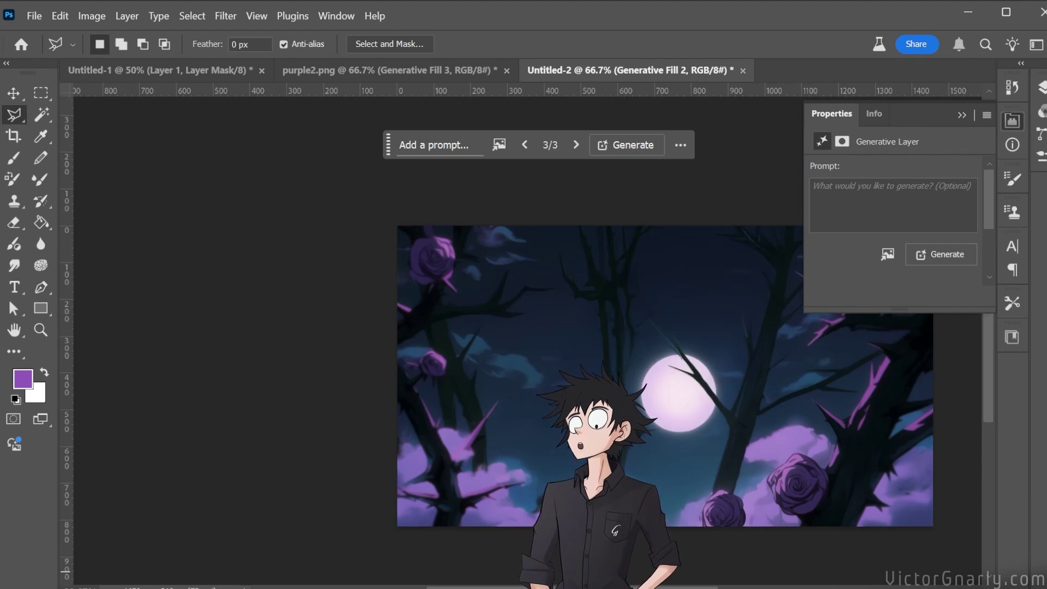
# Merge both Generative Fill layers with Layer 1, marquee-select the whole image and copy it.
pyautogui.click(1041, 87)
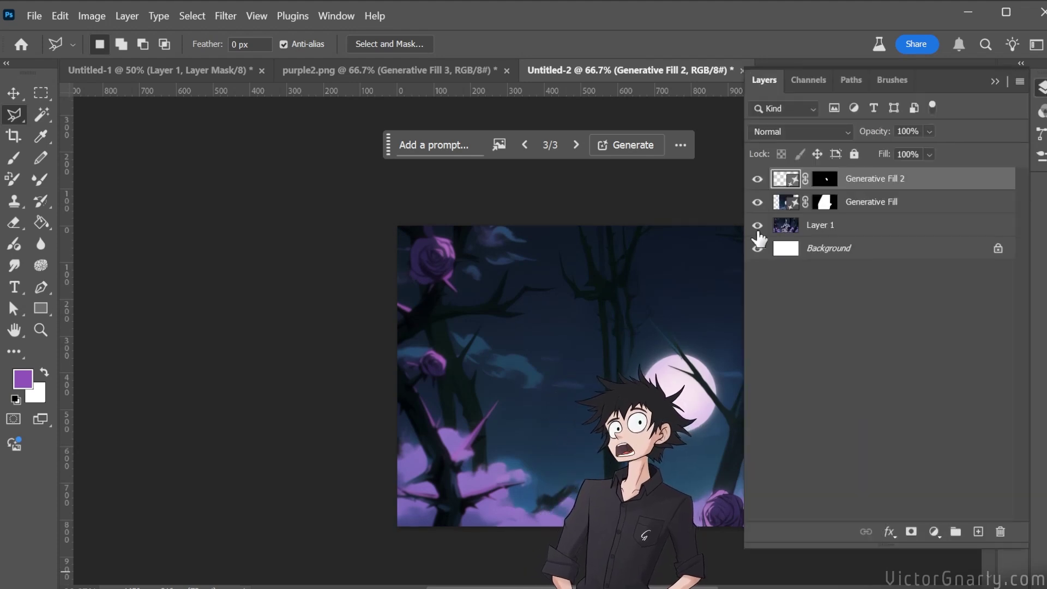
pyautogui.keyDown('shift'); pyautogui.click(865, 224); pyautogui.keyUp('shift')
pyautogui.hotkey('ctrl', 'e')
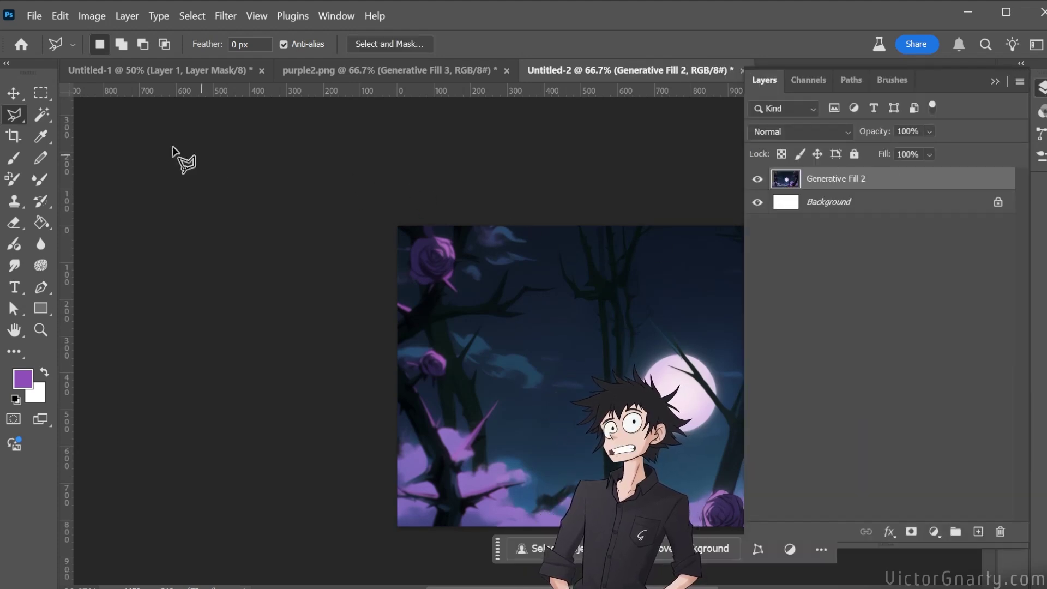
pyautogui.click(49, 87)
pyautogui.moveTo(311, 182); pyautogui.dragTo(763, 539)
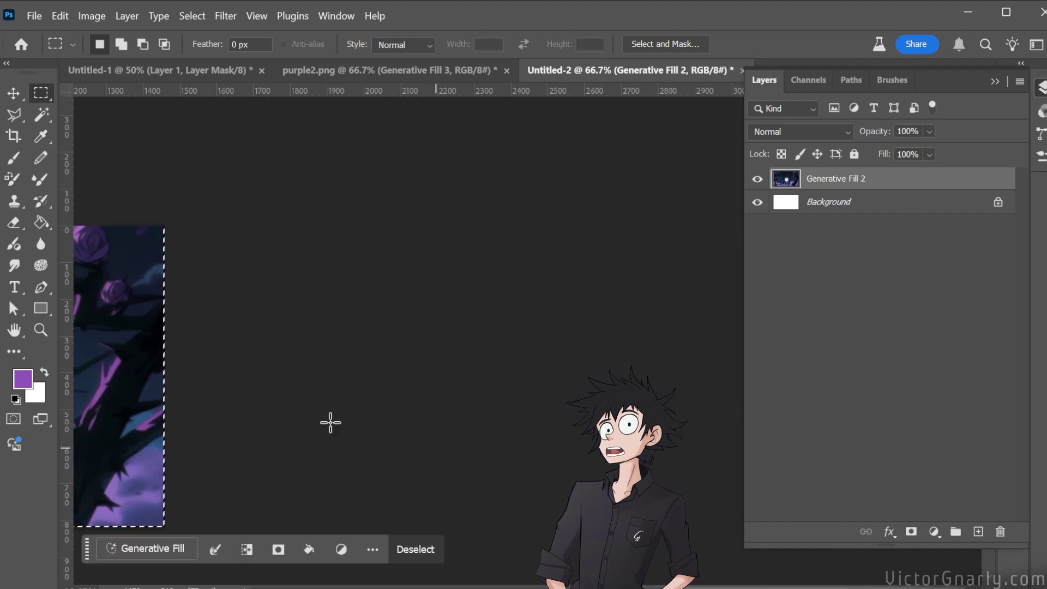
pyautogui.press('v')
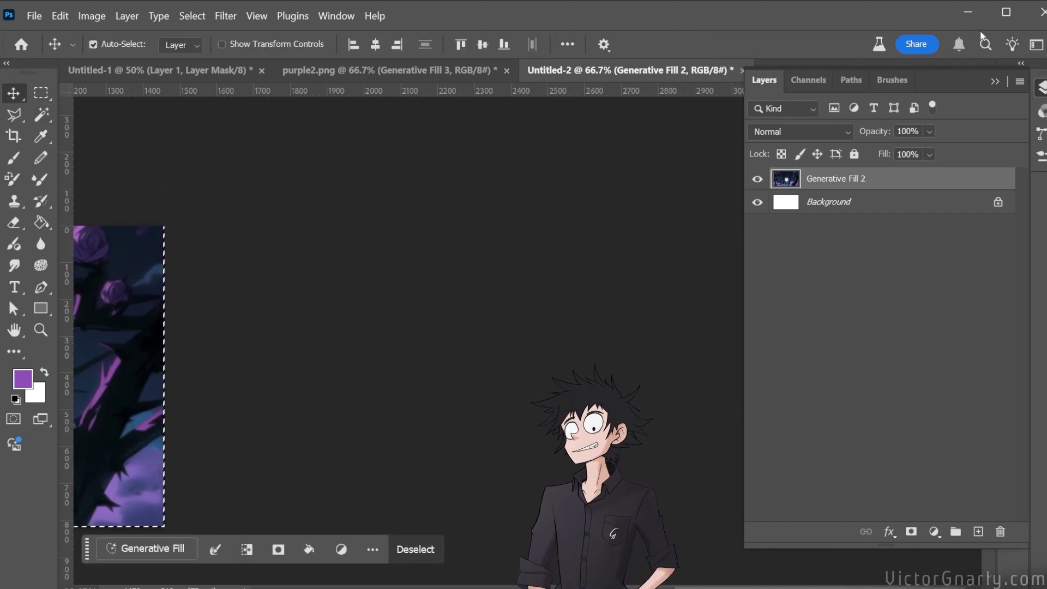
# Switch to Midjourney and paste the moonlit background into the skeleton edit prompt as a style reference.
pyautogui.click(969, 13)
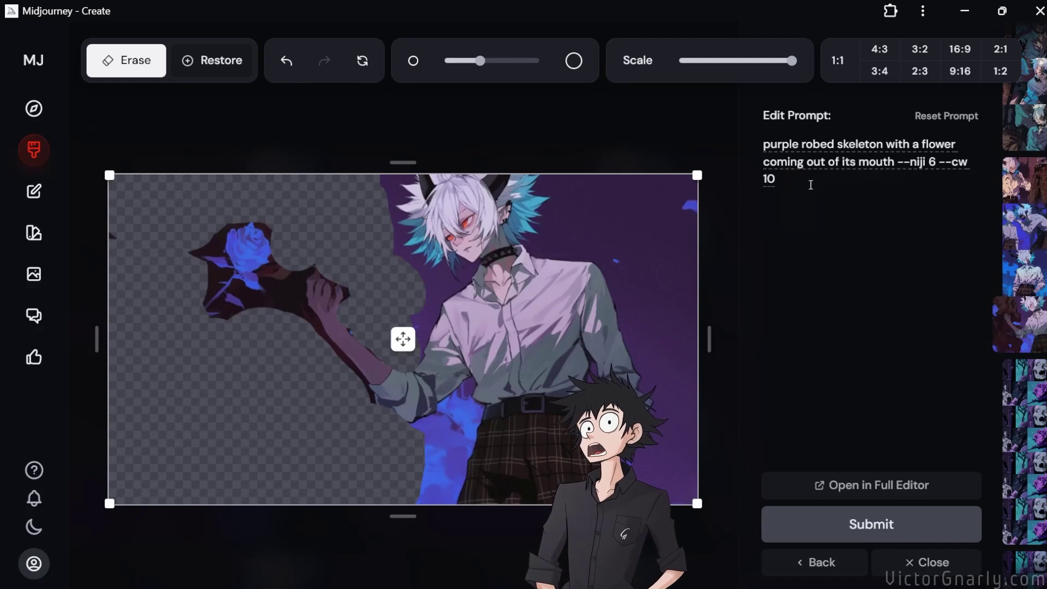
pyautogui.click(816, 182)
pyautogui.hotkey('ctrl', 'v')
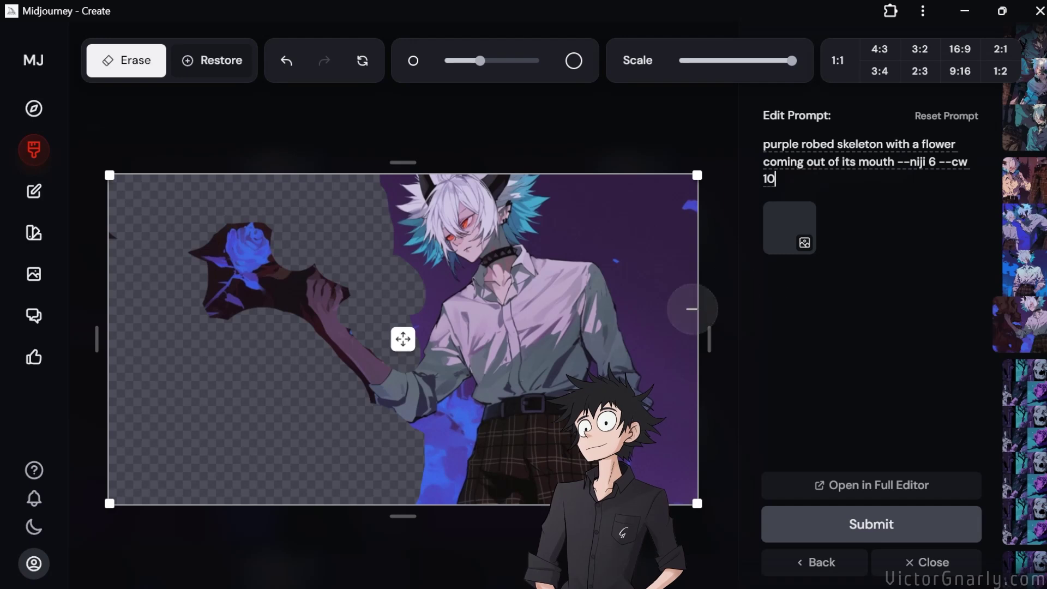
pyautogui.moveTo(792, 251)
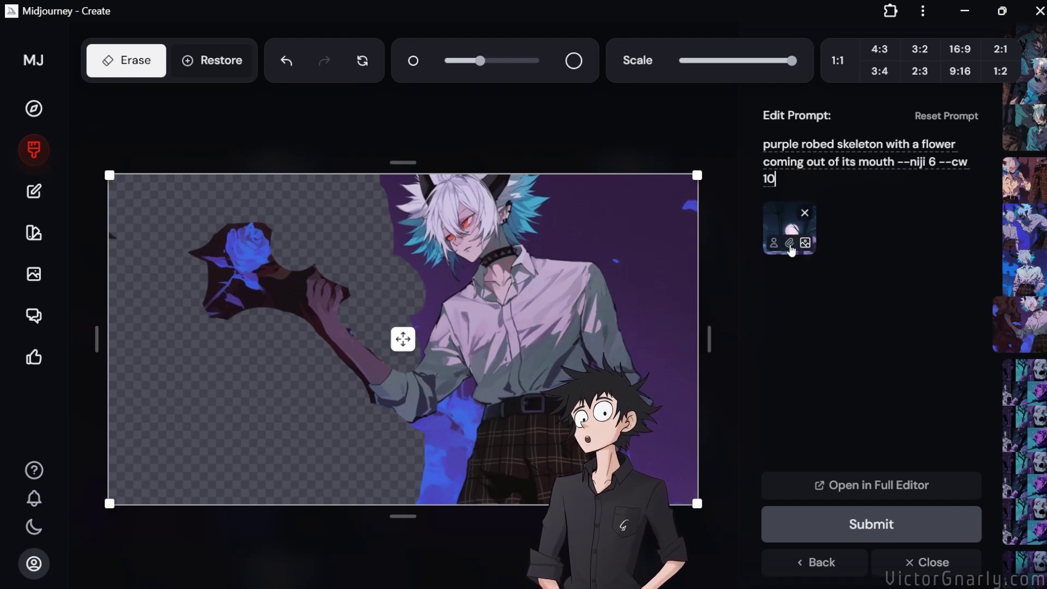
pyautogui.click(791, 251)
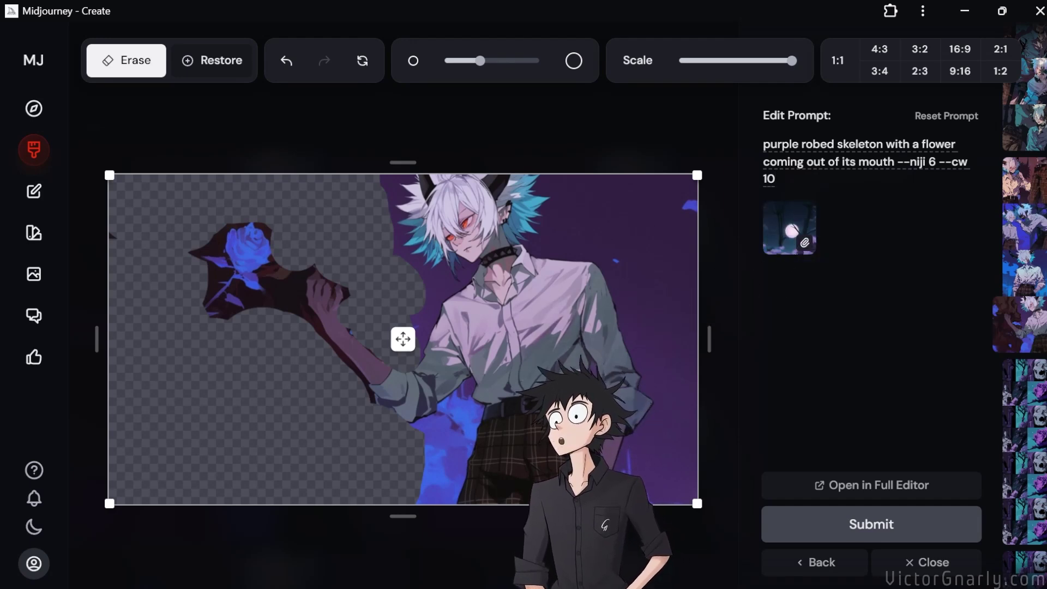
# With a smaller eraser brush, erase the dark leftovers between the blue rose and the hand and along the rose's outer edge.
pyautogui.scroll(-2, 291, 369)
pyautogui.moveTo(294, 357)
pyautogui.mouseDown()
pyautogui.moveTo(289, 274)
pyautogui.moveTo(270, 273)
pyautogui.moveTo(275, 308)
pyautogui.moveTo(264, 303)
pyautogui.mouseUp()
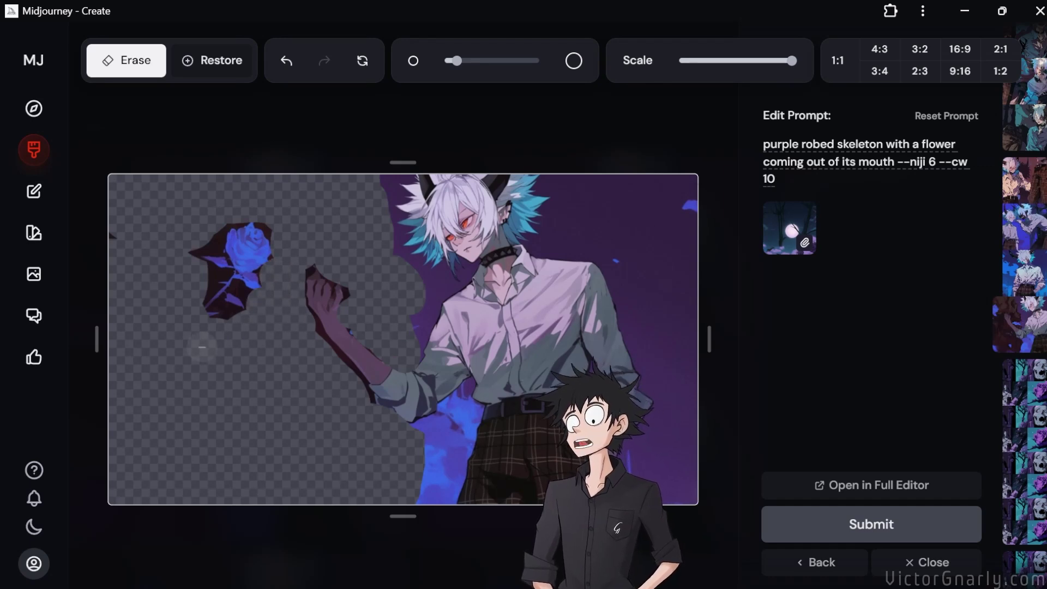
pyautogui.moveTo(142, 241)
pyautogui.mouseDown()
pyautogui.moveTo(197, 243)
pyautogui.moveTo(231, 203)
pyautogui.mouseUp()
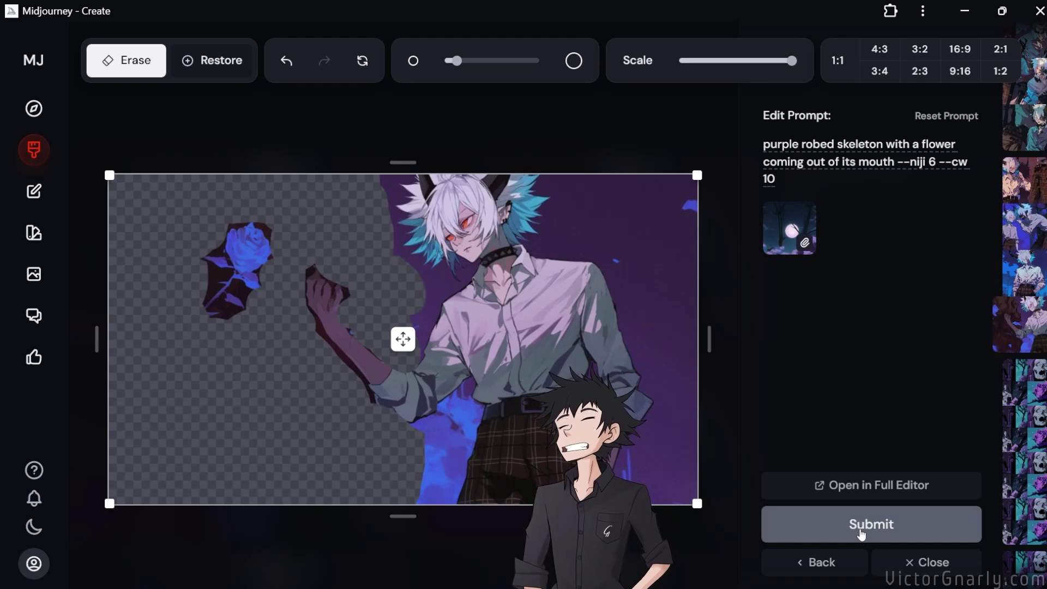
# Submit the edit, remove the --cw 10 parameter from the prompt, and resubmit it.
pyautogui.click(861, 531)
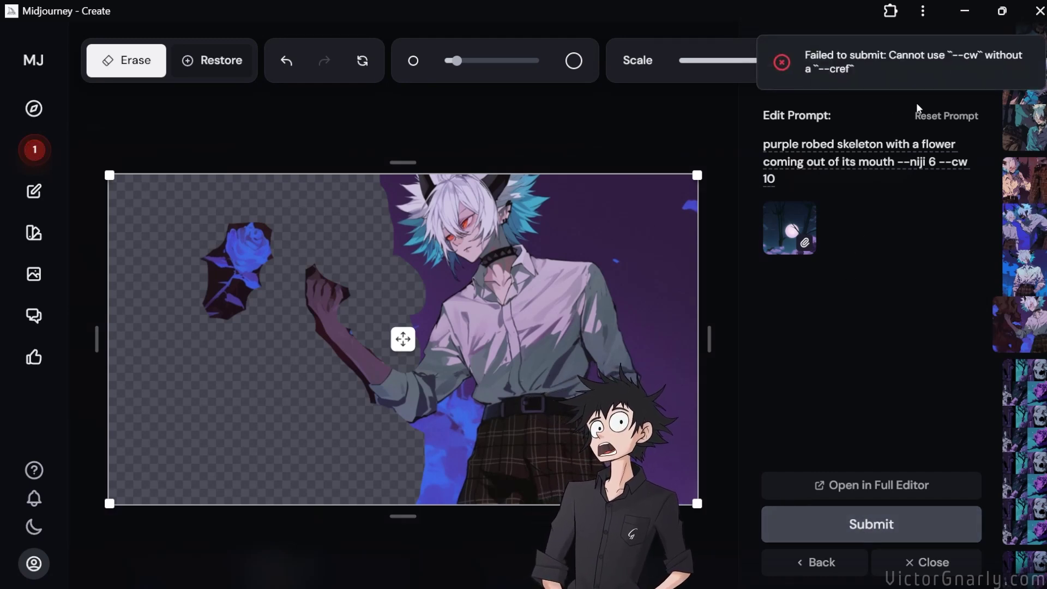
pyautogui.moveTo(977, 160); pyautogui.dragTo(935, 169)
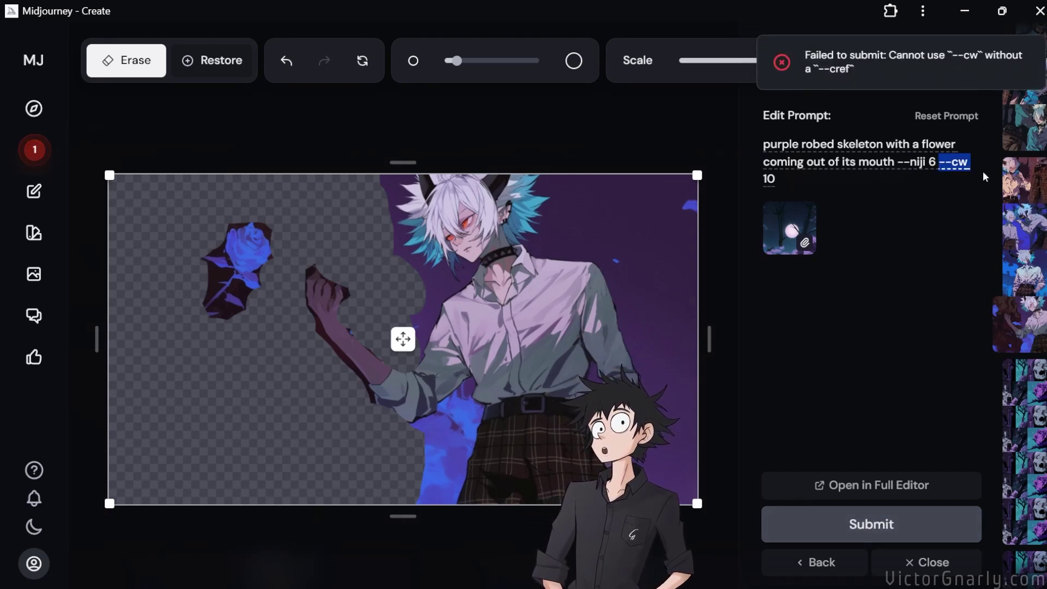
pyautogui.press('BackSpace')
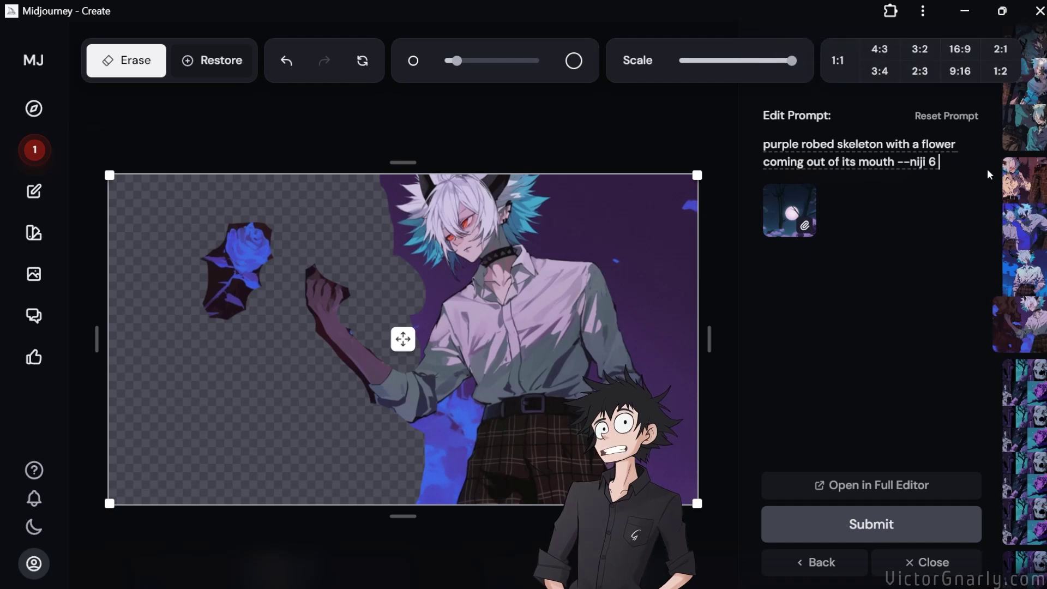
pyautogui.press('Return')
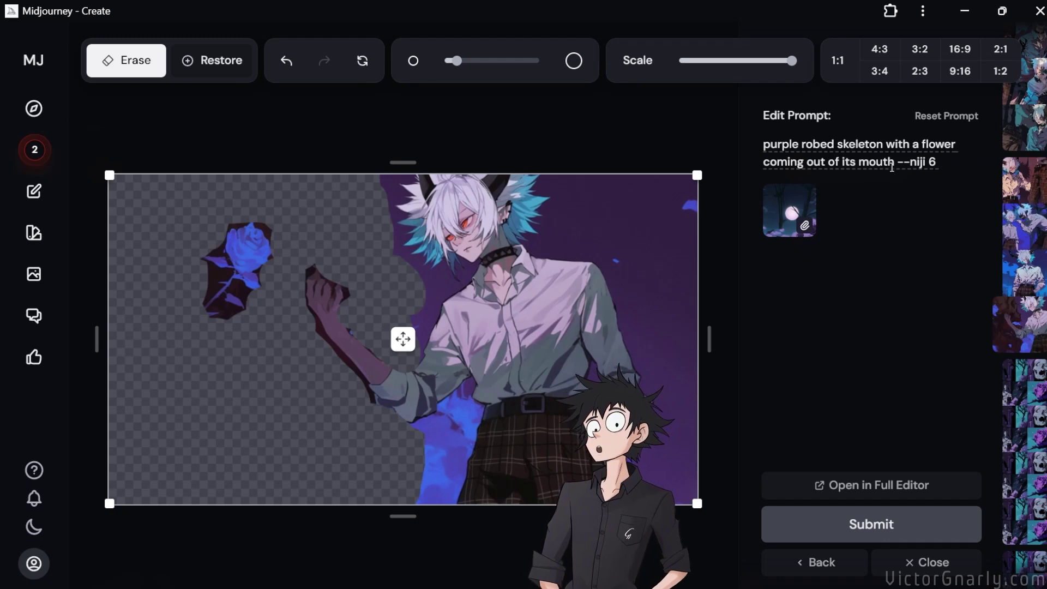
# Change the prompt to "purple robed amongst thorns and dead branches --niji 6" and submit the edit.
pyautogui.moveTo(894, 161); pyautogui.dragTo(839, 145)
pyautogui.click(849, 145)
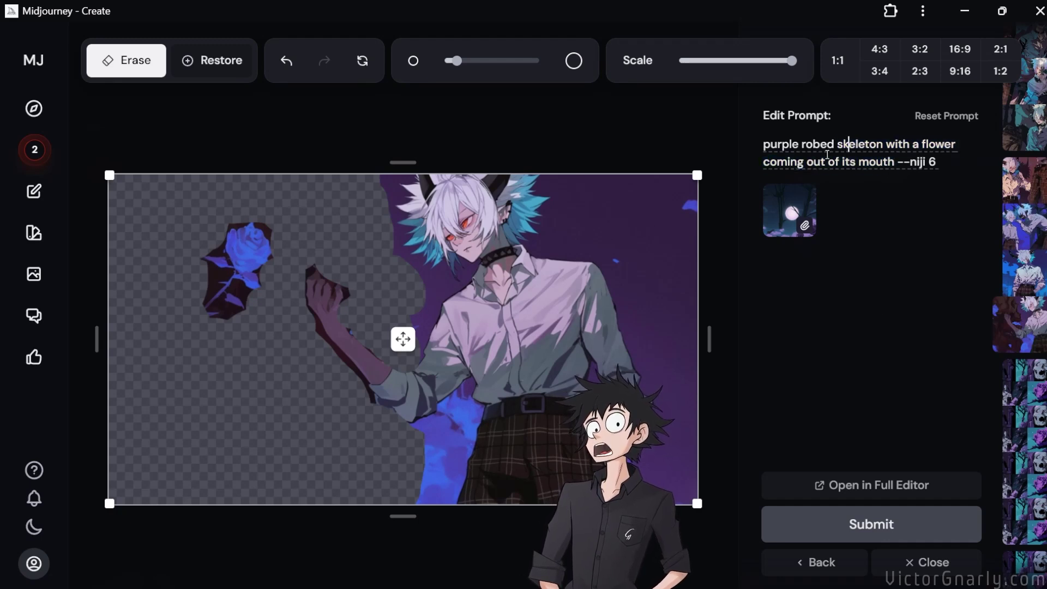
pyautogui.moveTo(894, 162); pyautogui.dragTo(840, 139)
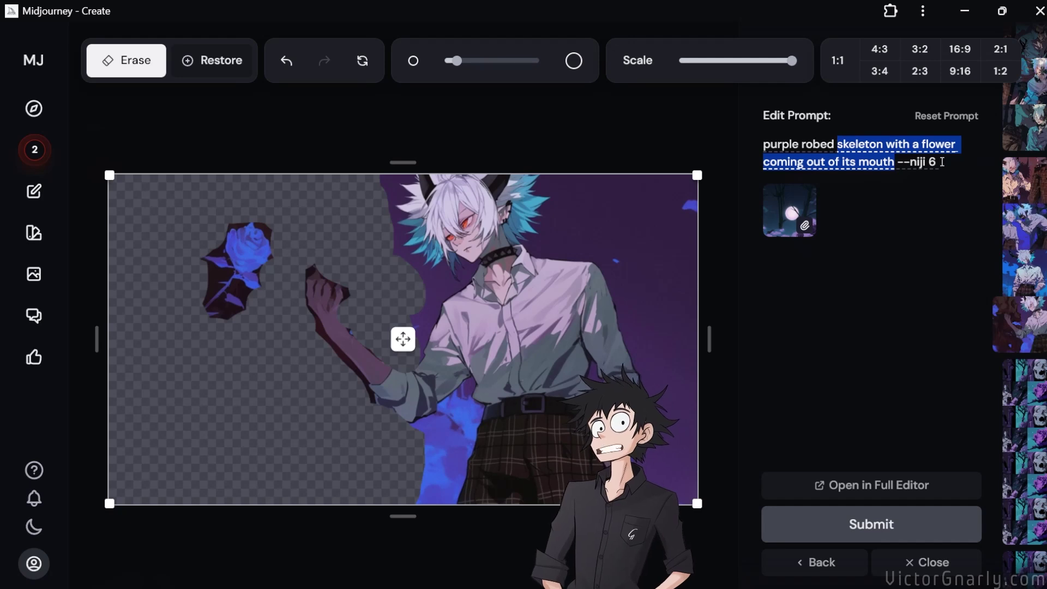
pyautogui.write('amongst thro')
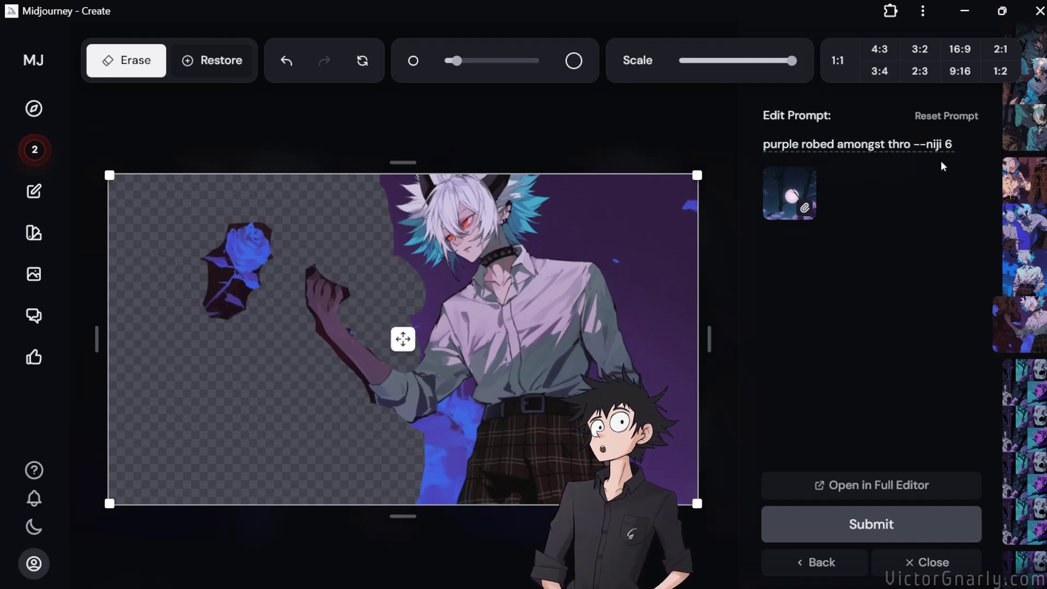
pyautogui.press('BackSpace')
pyautogui.press('BackSpace')
pyautogui.write('orns and dea')
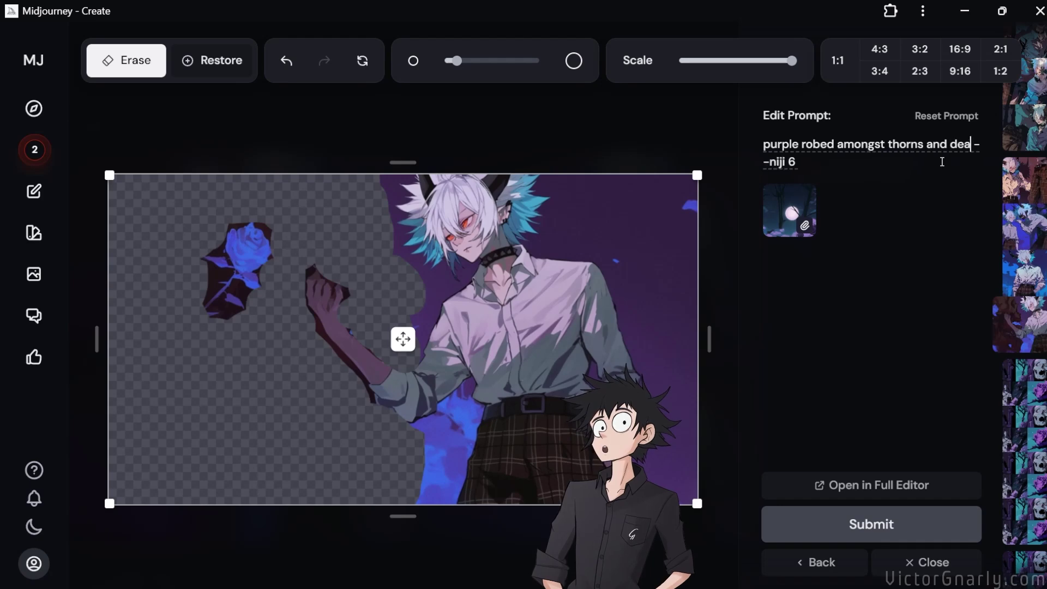
pyautogui.write('d branches')
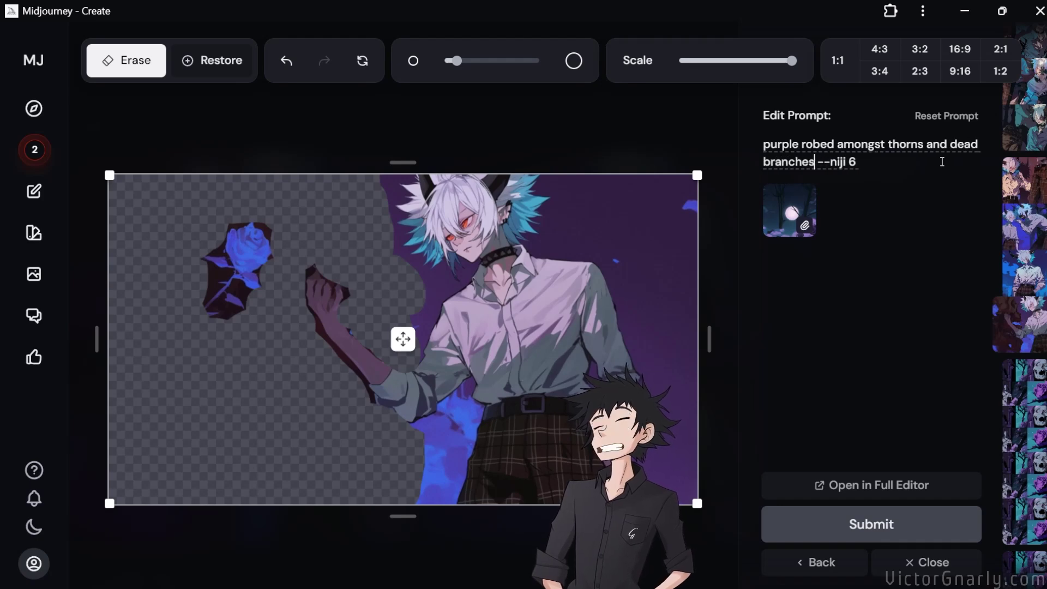
pyautogui.press('Return')
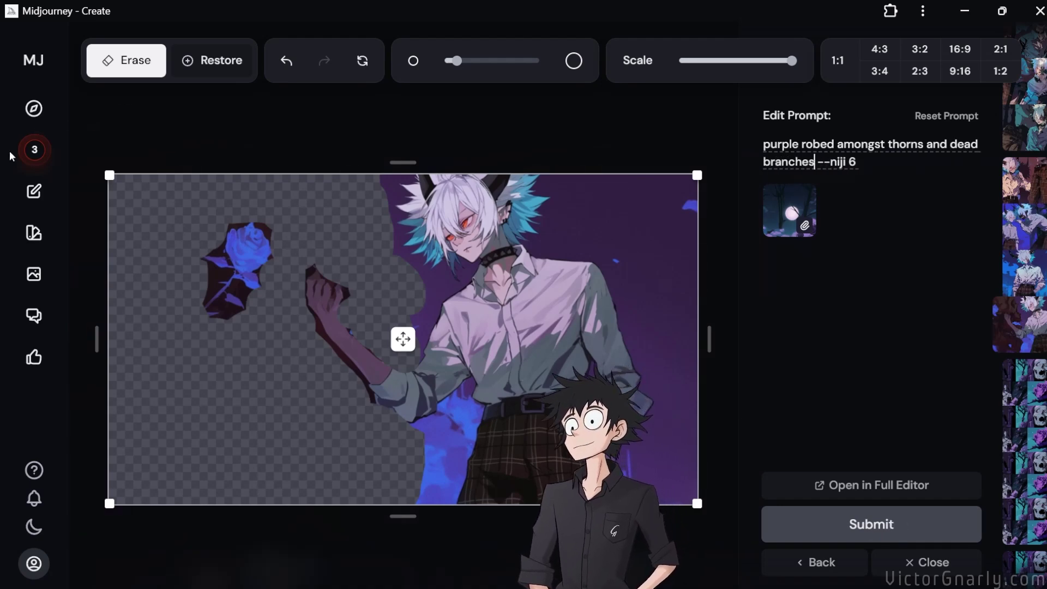
# Browse the newly generated edits and compare the purple robed skeleton results in enlarged view.
pyautogui.scroll(-5, 325, 373)
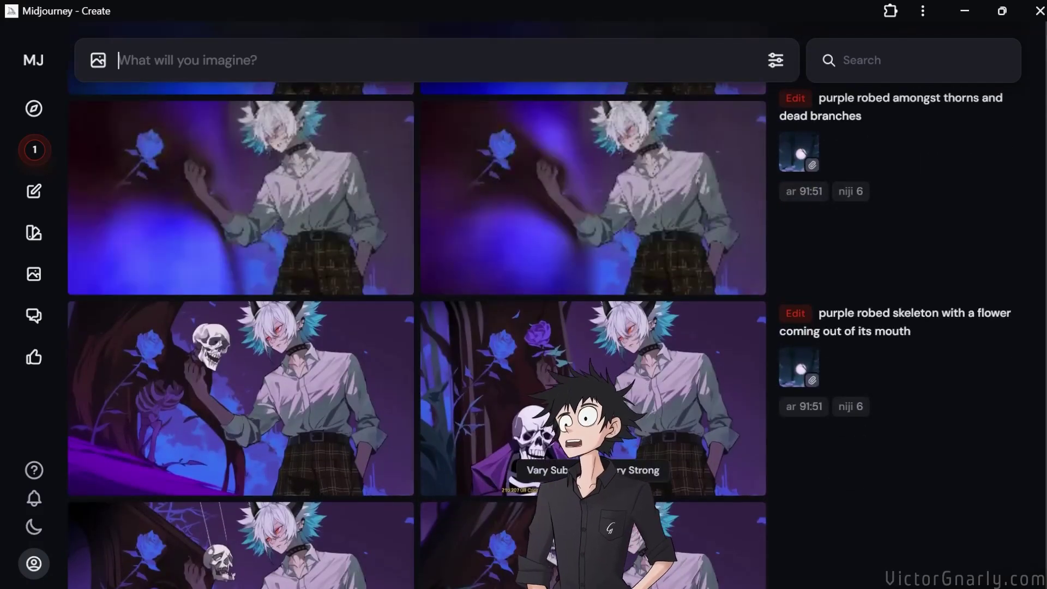
pyautogui.scroll(-4, 545, 381)
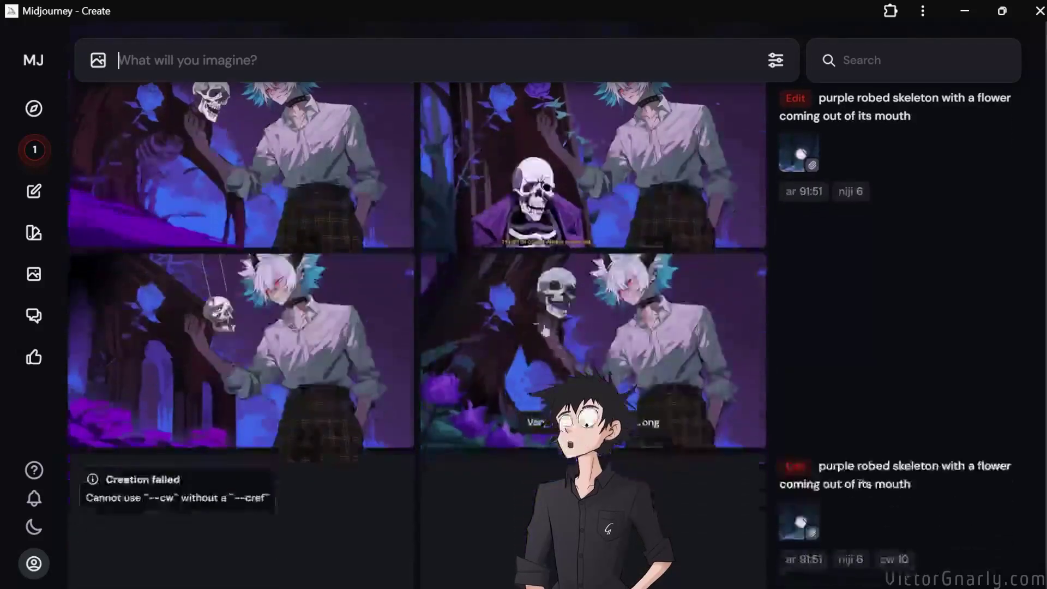
pyautogui.click(568, 206)
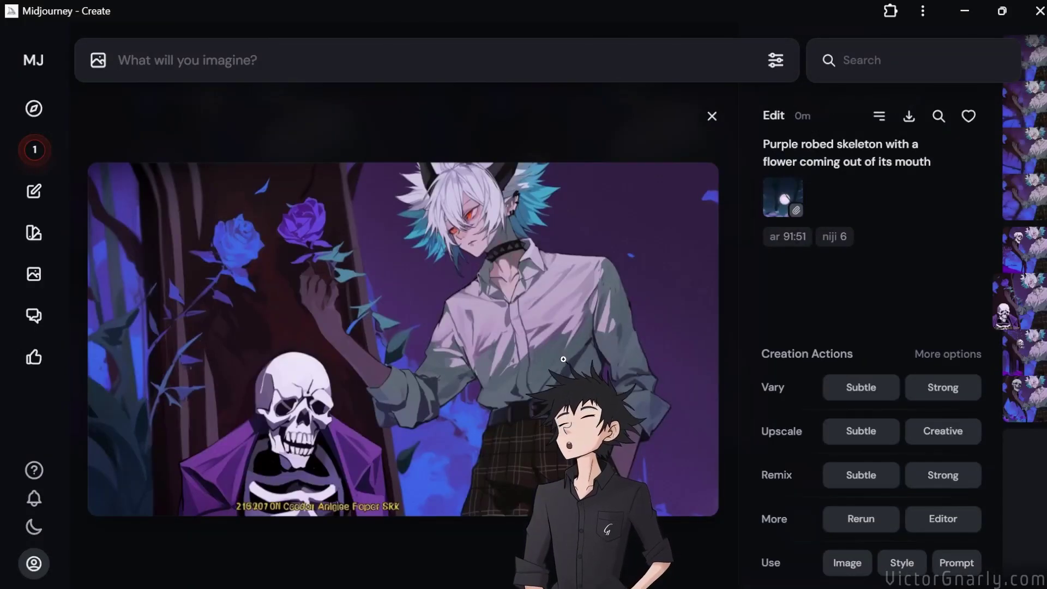
pyautogui.scroll(-1, 566, 354)
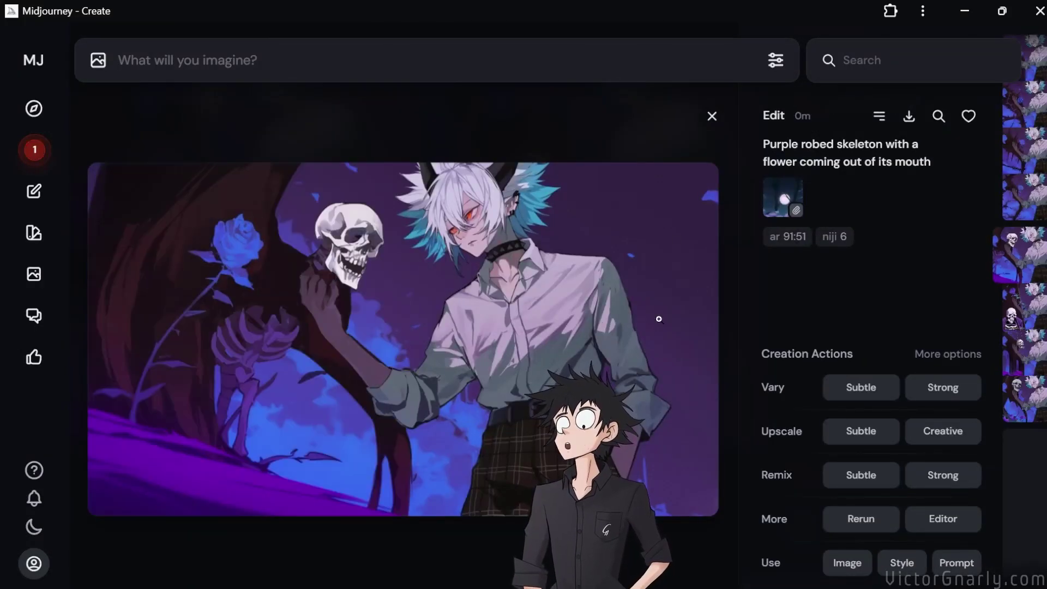
# Compare the enlarged results for the skeleton with a flower coming out of its mouth against the thorns and dead branches edits.
pyautogui.scroll(1, 578, 338)
pyautogui.scroll(-2, 590, 326)
pyautogui.scroll(-1, 589, 326)
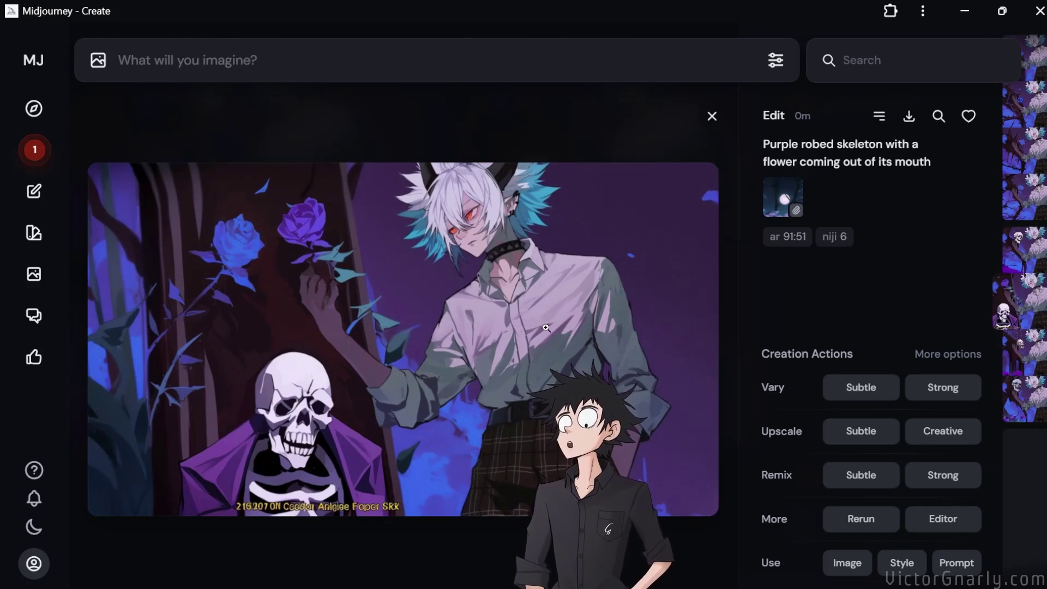
pyautogui.press('Left')
pyautogui.press('Left')
pyautogui.press('Left')
pyautogui.press('Left')
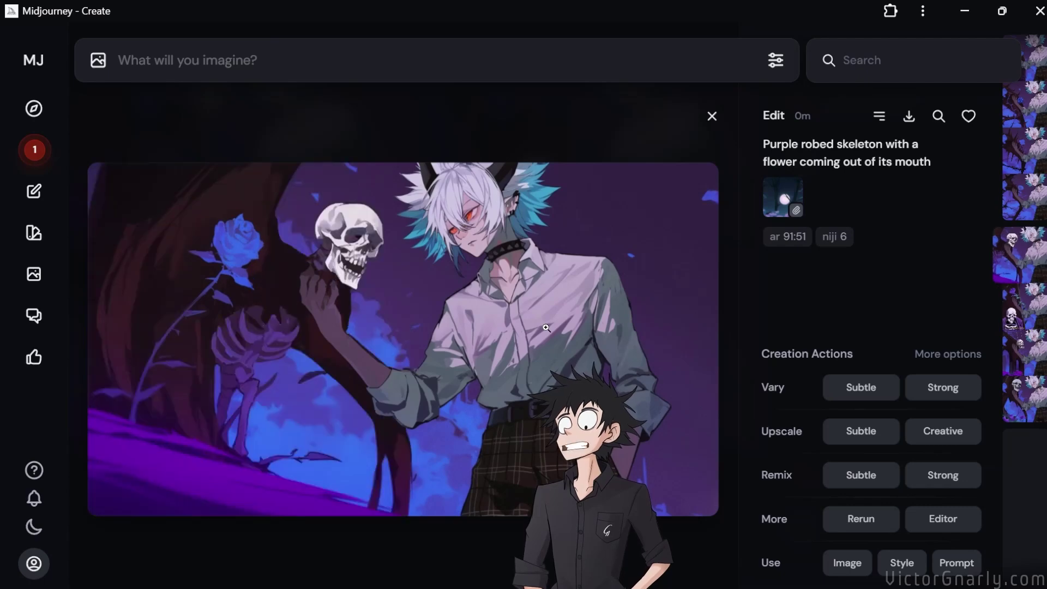
pyautogui.press('Left')
pyautogui.press('Left')
pyautogui.press('Left')
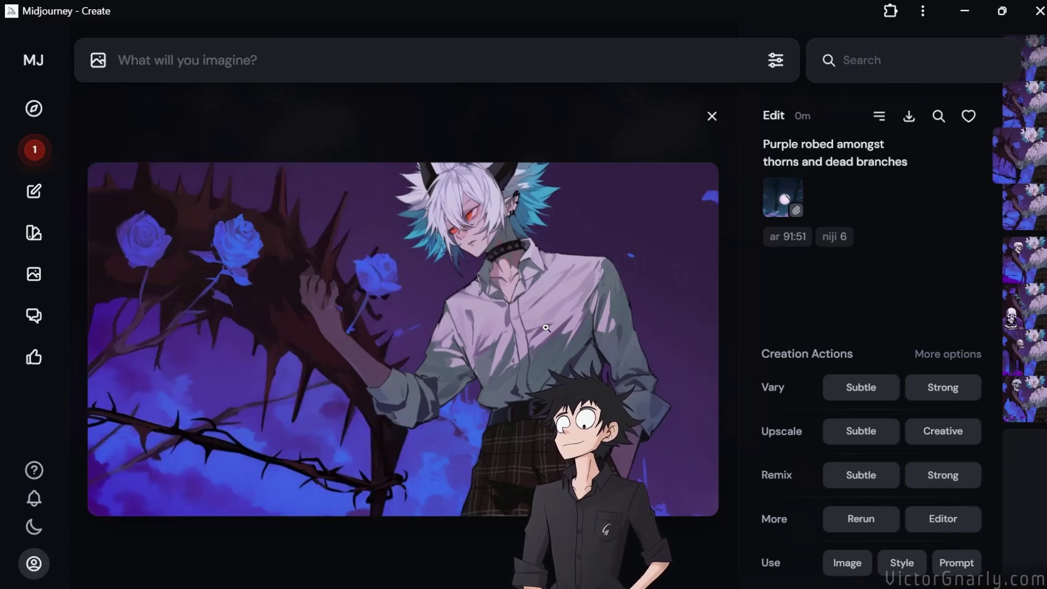
# Review the thorns and dead branches edits again, ending on the one with a thorny tree and one extra rose beside the hand.
pyautogui.press('Right')
pyautogui.press('Right')
pyautogui.press('Right')
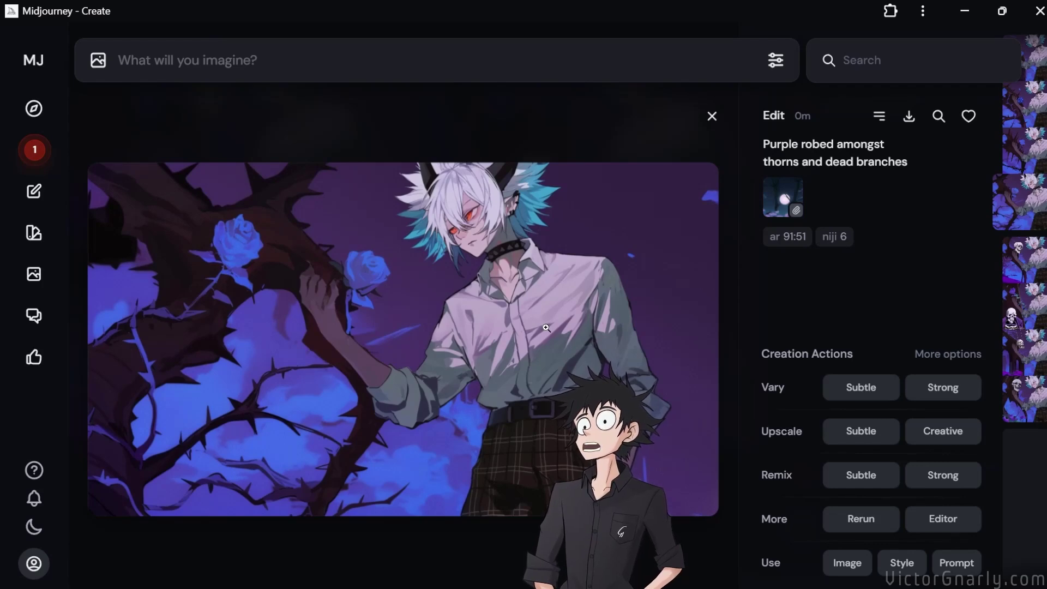
pyautogui.press('Right')
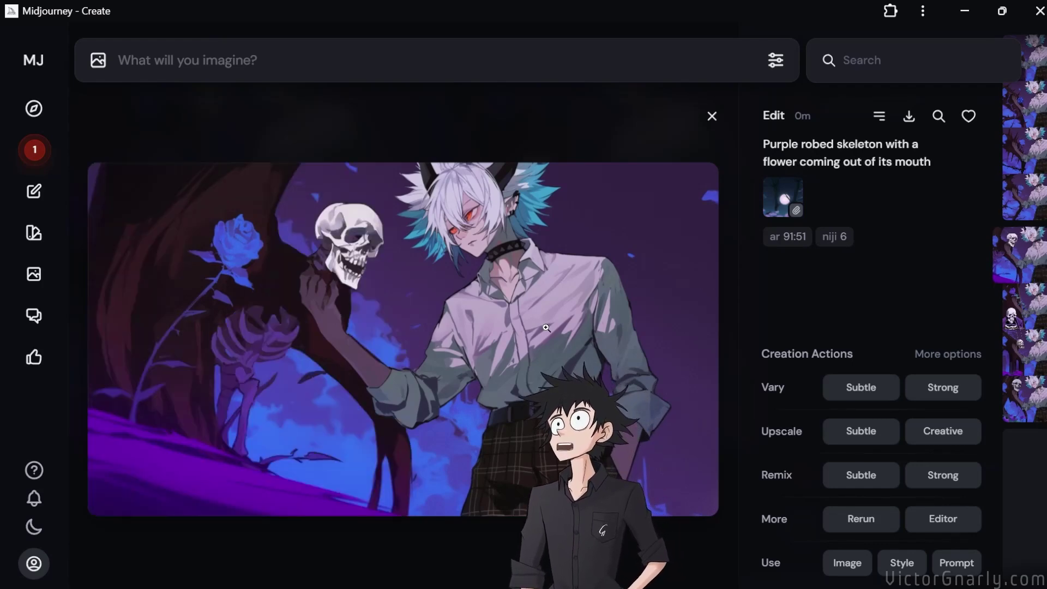
pyautogui.press('Left')
pyautogui.press('Left')
pyautogui.press('Left')
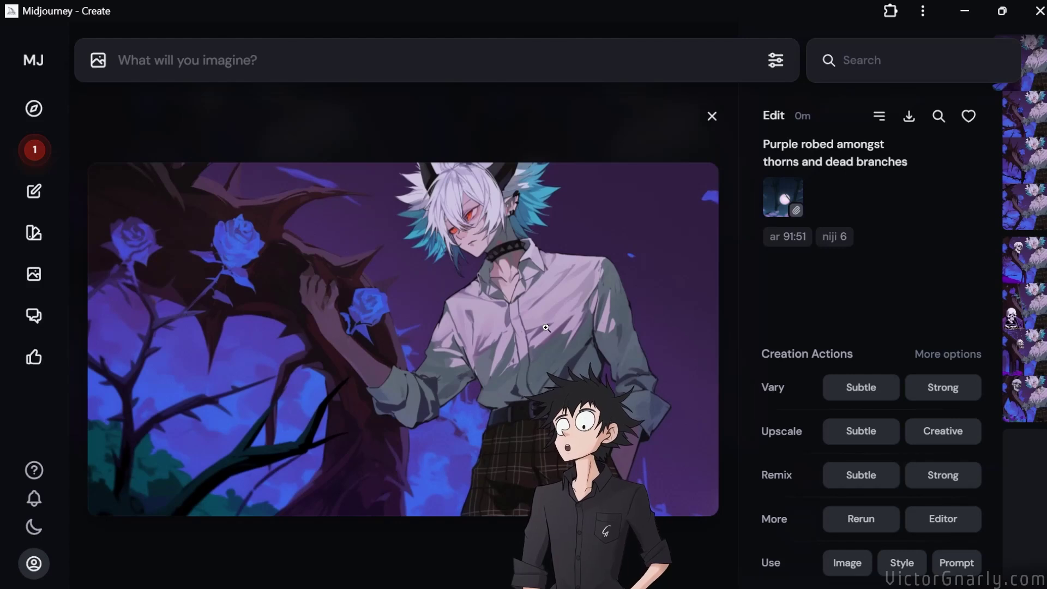
pyautogui.press('Right')
pyautogui.press('Right')
pyautogui.press('Right')
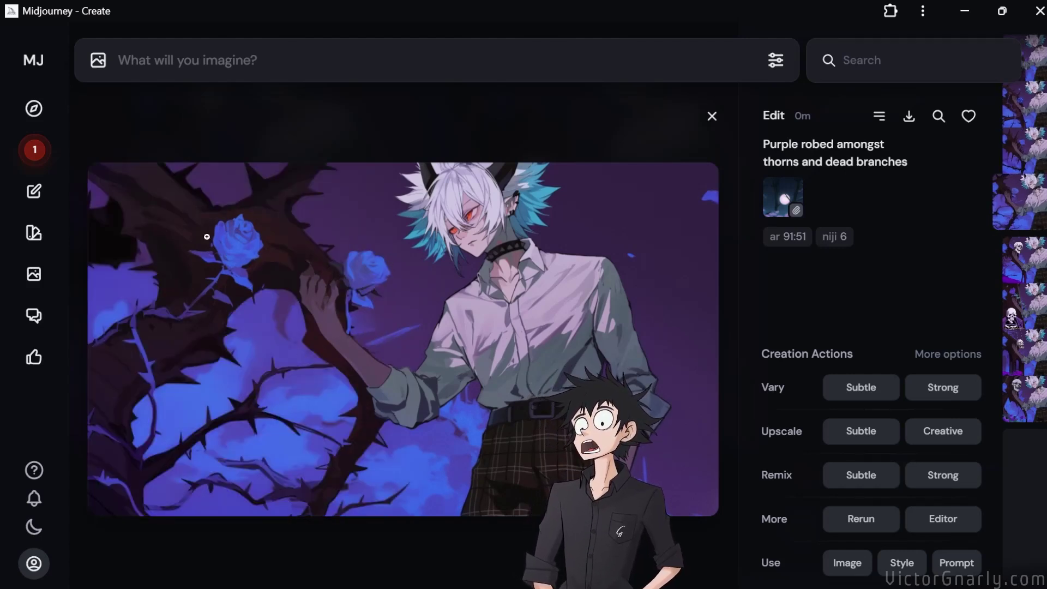
# Open the chosen thorny-tree result in the editor, erase the extra blue rose beside the hand with a smaller brush, and submit the edit.
pyautogui.click(939, 524)
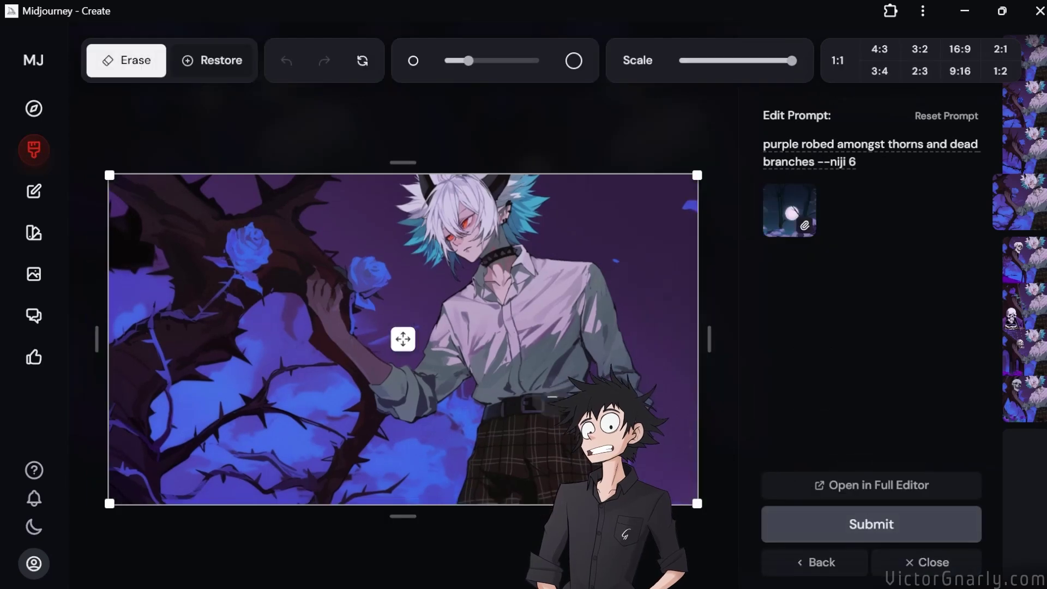
pyautogui.press('[')
pyautogui.press('[')
pyautogui.moveTo(360, 334)
pyautogui.mouseDown()
pyautogui.moveTo(356, 266)
pyautogui.moveTo(377, 264)
pyautogui.moveTo(386, 278)
pyautogui.moveTo(368, 313)
pyautogui.moveTo(377, 272)
pyautogui.moveTo(382, 301)
pyautogui.mouseUp()
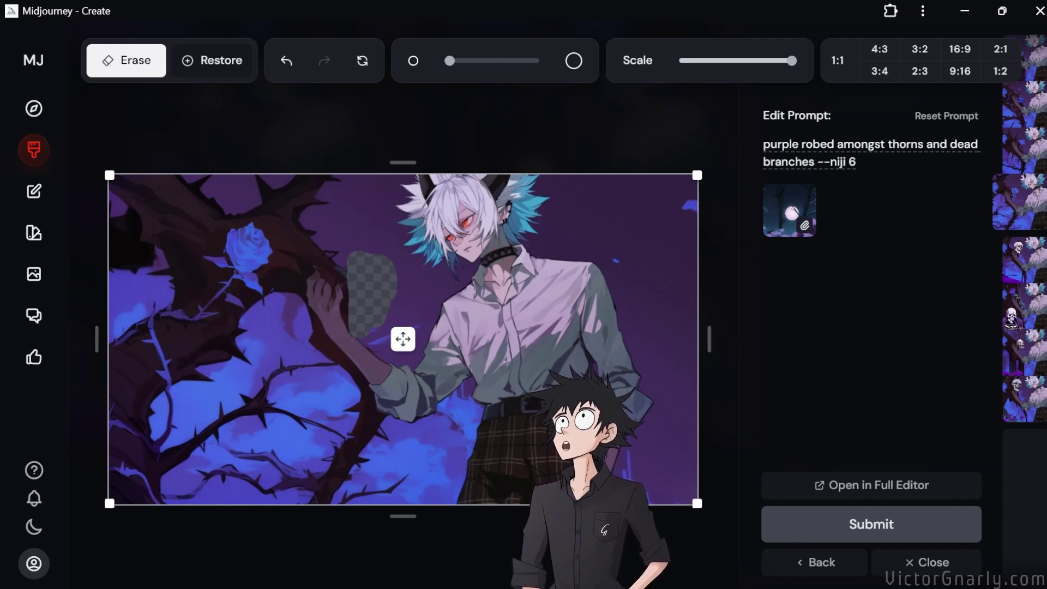
pyautogui.click(792, 527)
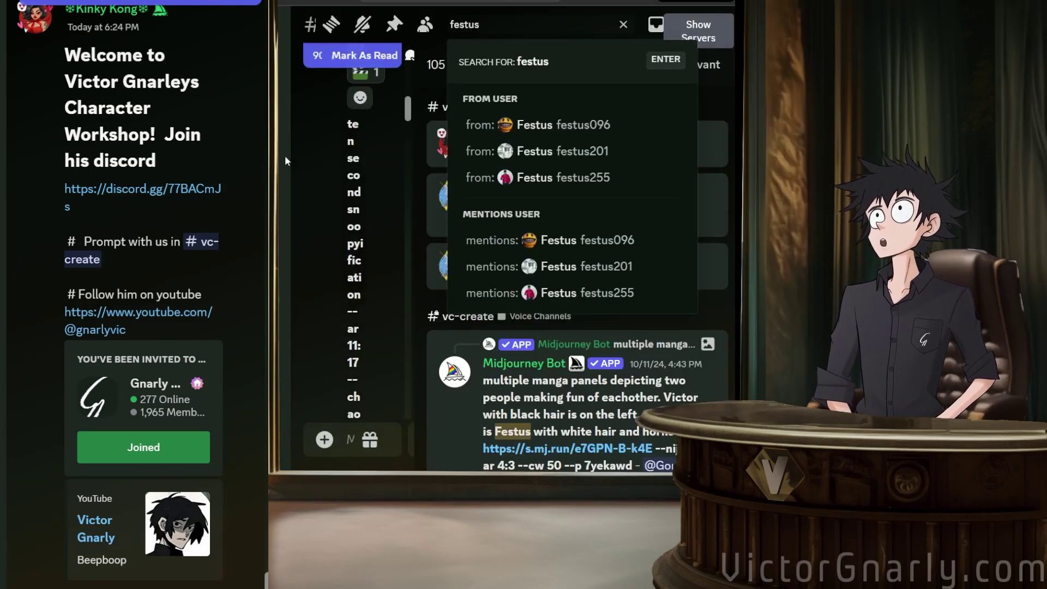
# Switch to Discord and skim the recent messages in the workshop chat.
pyautogui.scroll(-1, 351, 250)
pyautogui.scroll(3, 352, 251)
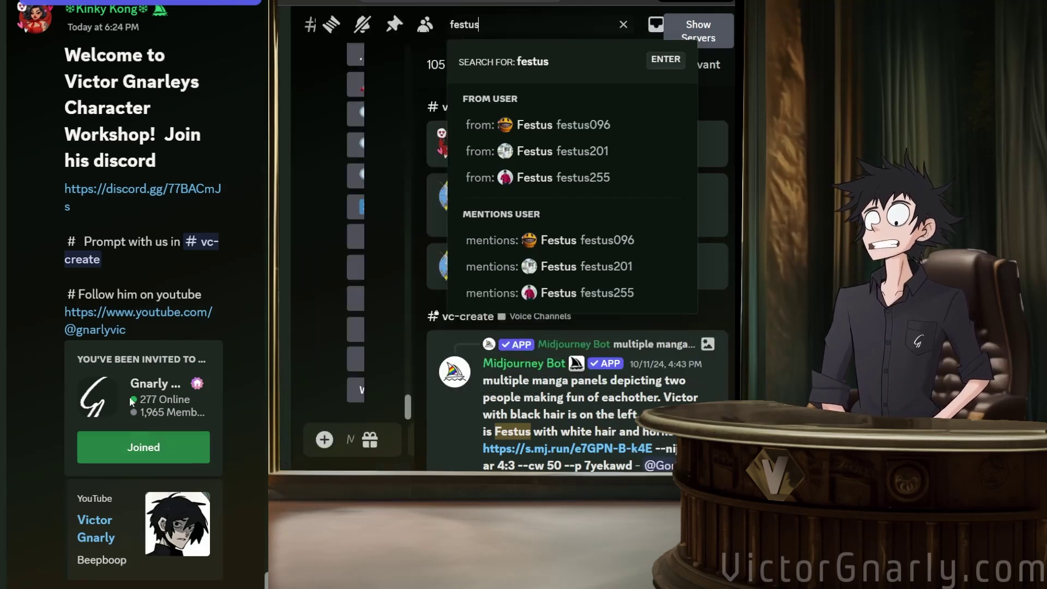
pyautogui.scroll(8, 136, 400)
pyautogui.scroll(15, 136, 399)
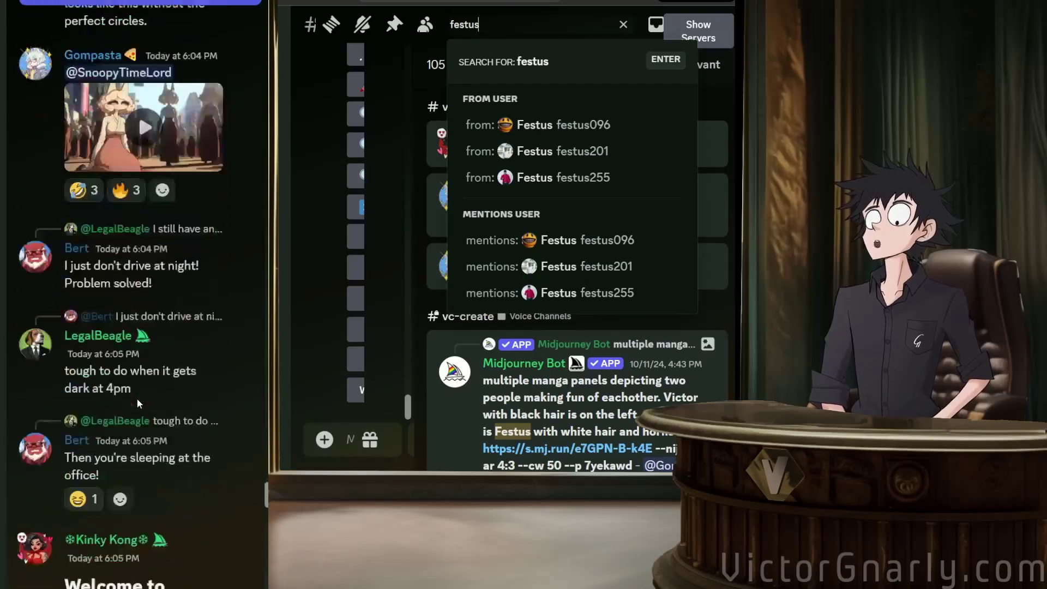
pyautogui.scroll(-15, 137, 397)
pyautogui.scroll(-3, 139, 399)
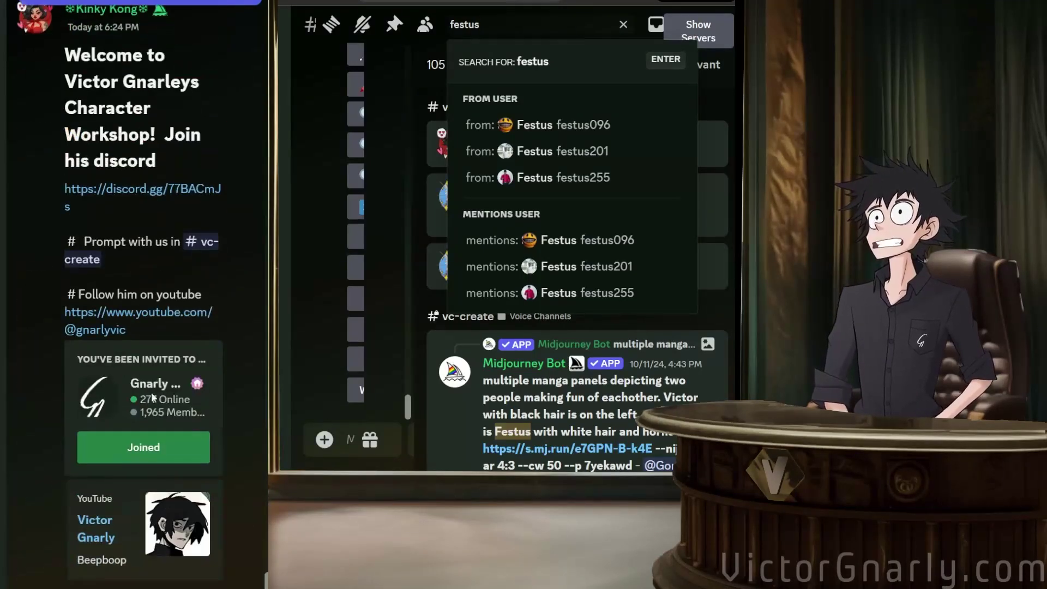
pyautogui.click(339, 281)
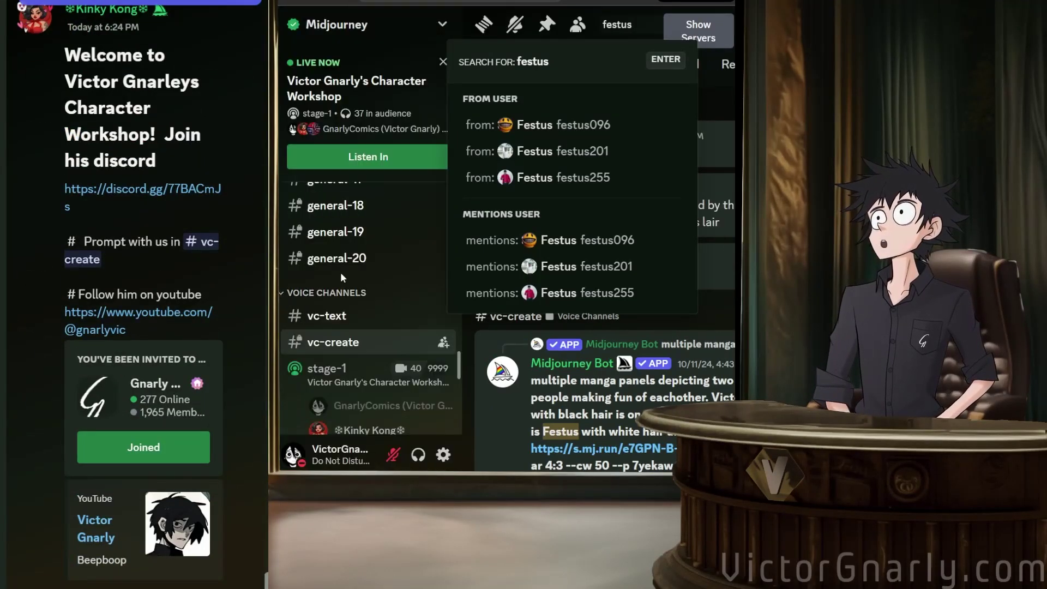
pyautogui.scroll(-1, 344, 262)
pyautogui.moveTo(344, 254)
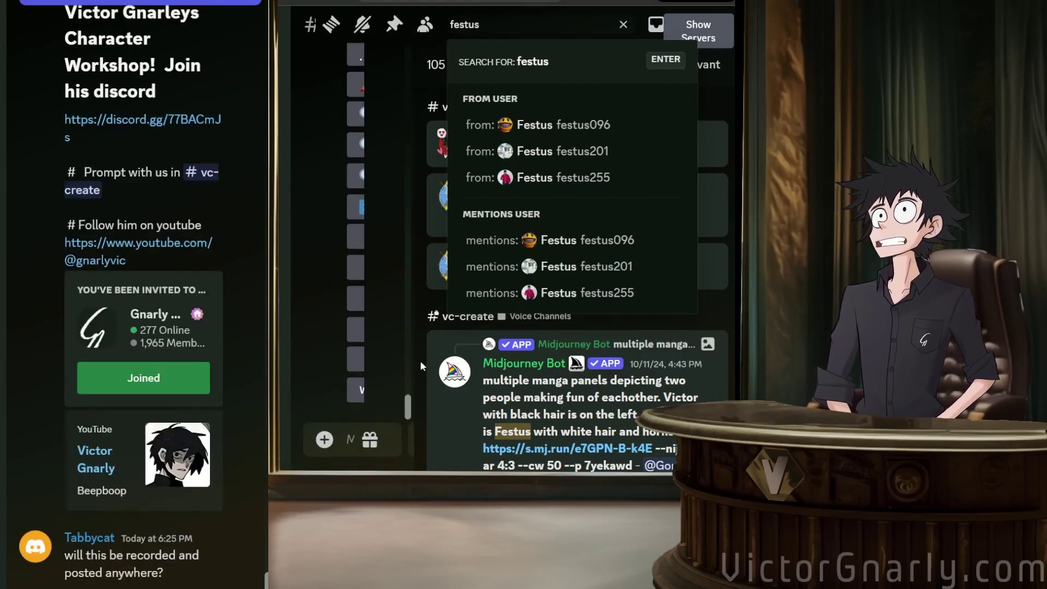
# Run and dismiss the "festus" search, and view the "bleepblop and grandma glow" claymation image enlarged in vc-create.
pyautogui.press('Return')
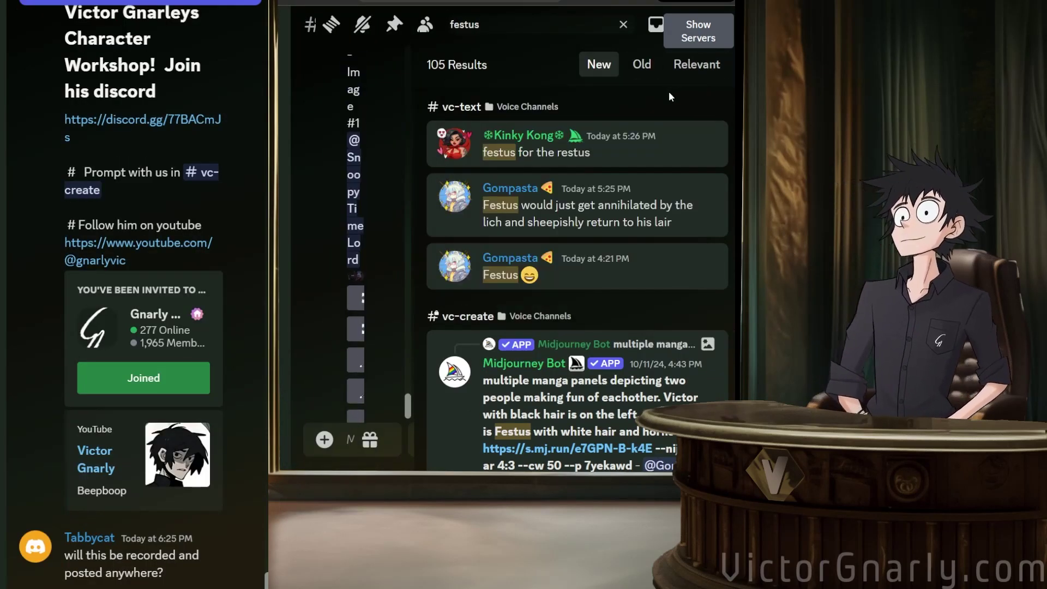
pyautogui.press('Escape')
pyautogui.scroll(3, 567, 221)
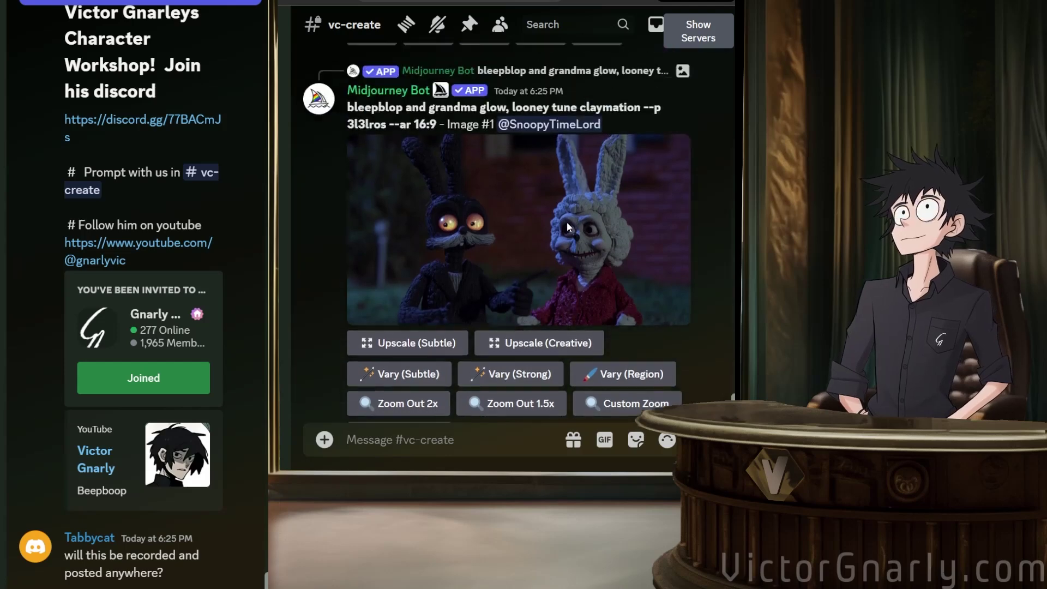
pyautogui.scroll(-2, 567, 221)
pyautogui.scroll(3, 567, 218)
pyautogui.scroll(-4, 567, 213)
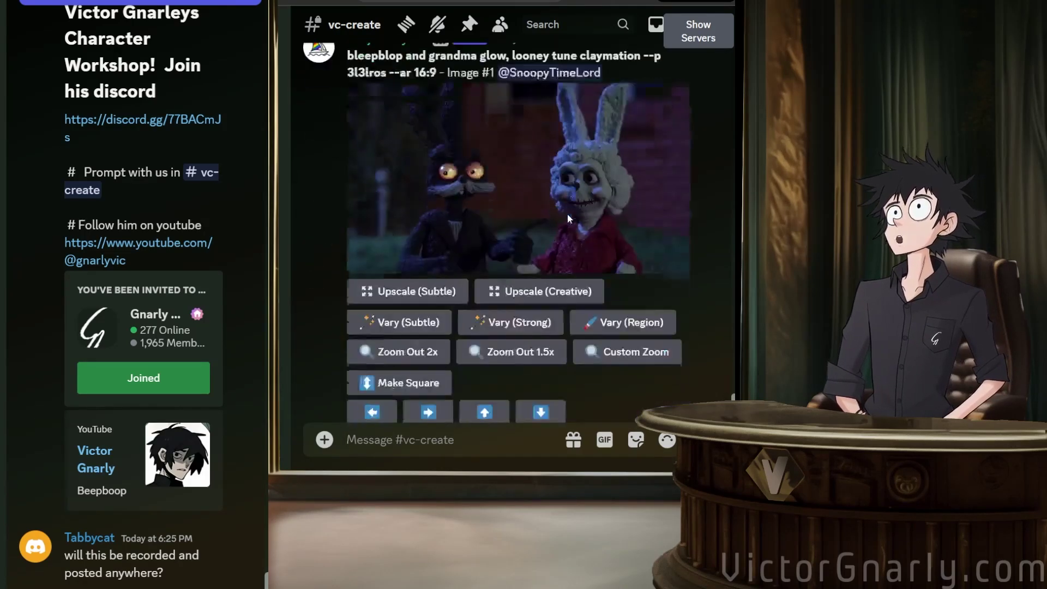
pyautogui.click(580, 181)
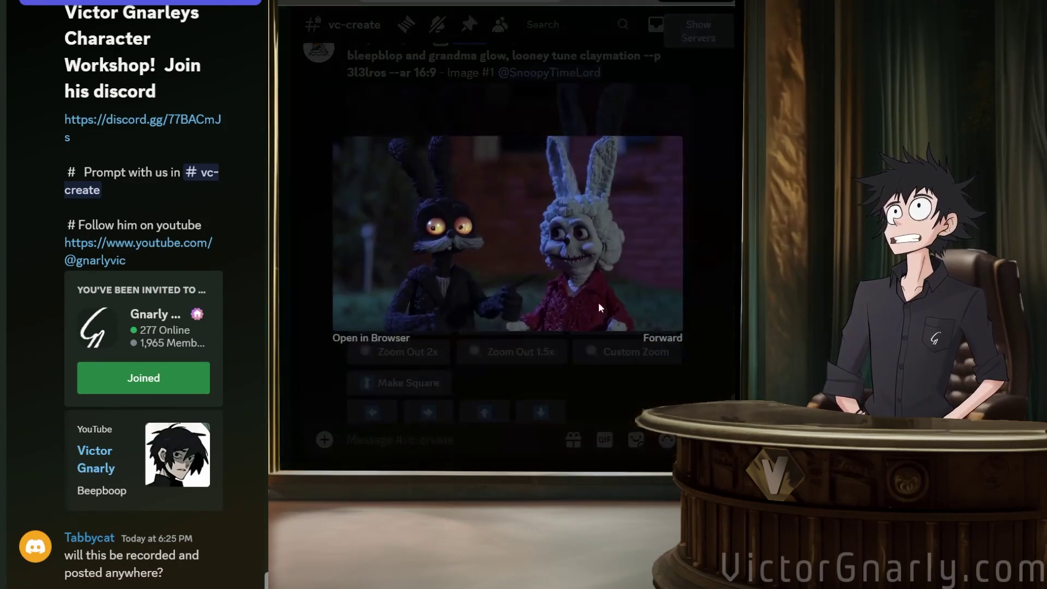
pyautogui.click(604, 389)
# Look through the vc-create generations for the claymation rabbit and grandma and "things in the darkness that don't exist" prompts.
pyautogui.scroll(-5, 600, 381)
pyautogui.scroll(3, 545, 318)
pyautogui.scroll(5, 544, 318)
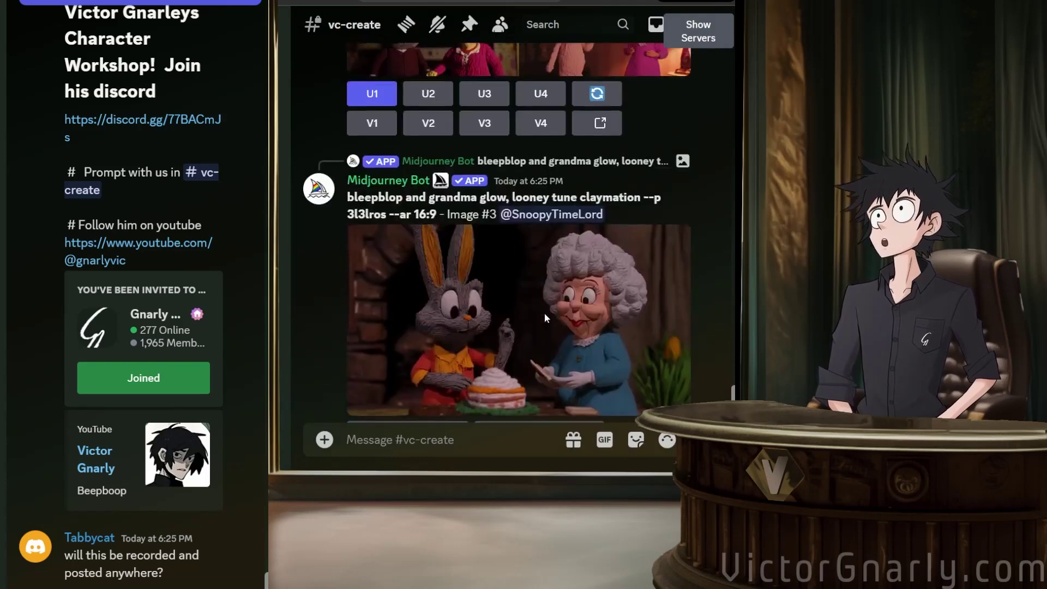
pyautogui.moveTo(546, 318)
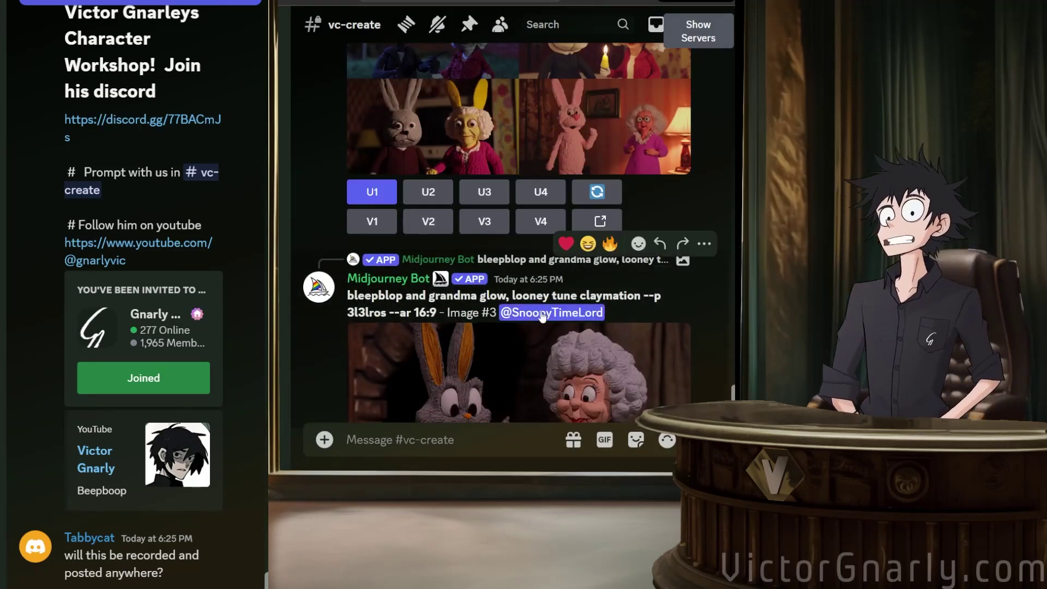
pyautogui.scroll(5, 542, 316)
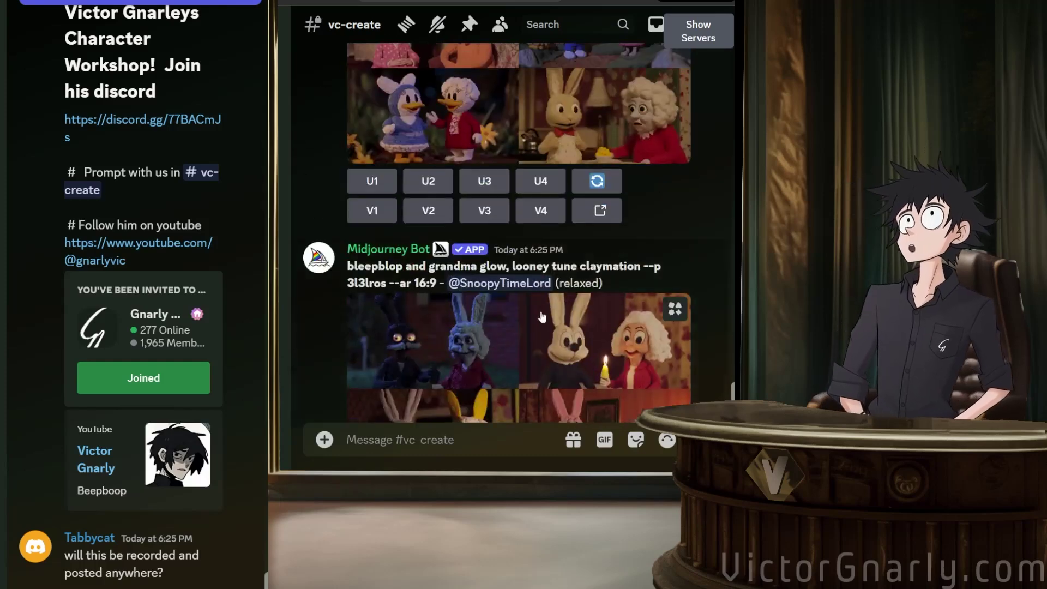
pyautogui.scroll(10, 542, 316)
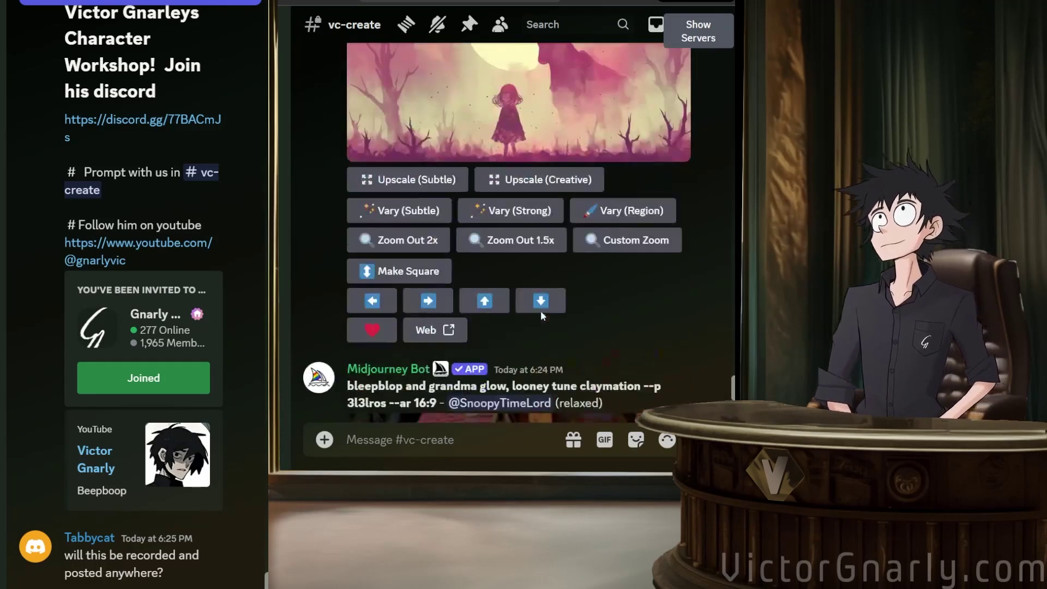
pyautogui.scroll(-5, 542, 314)
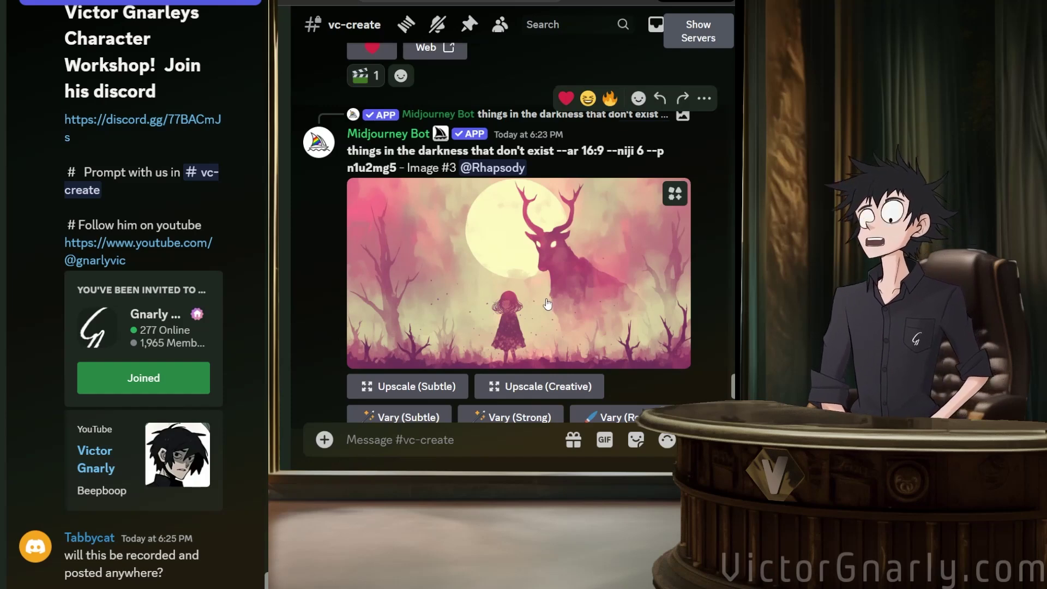
pyautogui.scroll(-8, 547, 304)
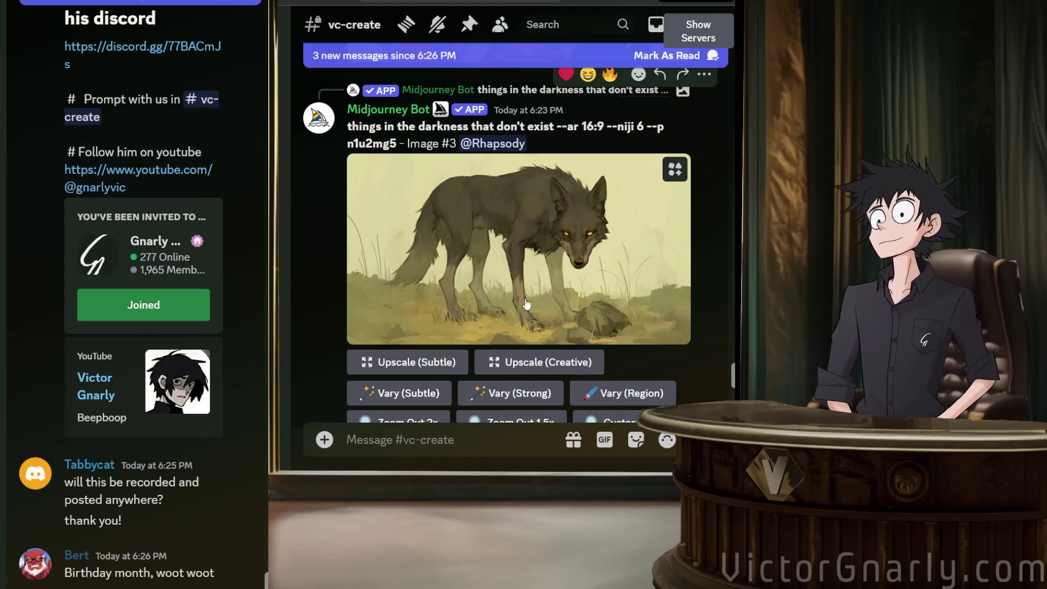
pyautogui.scroll(10, 524, 297)
pyautogui.scroll(-10, 524, 299)
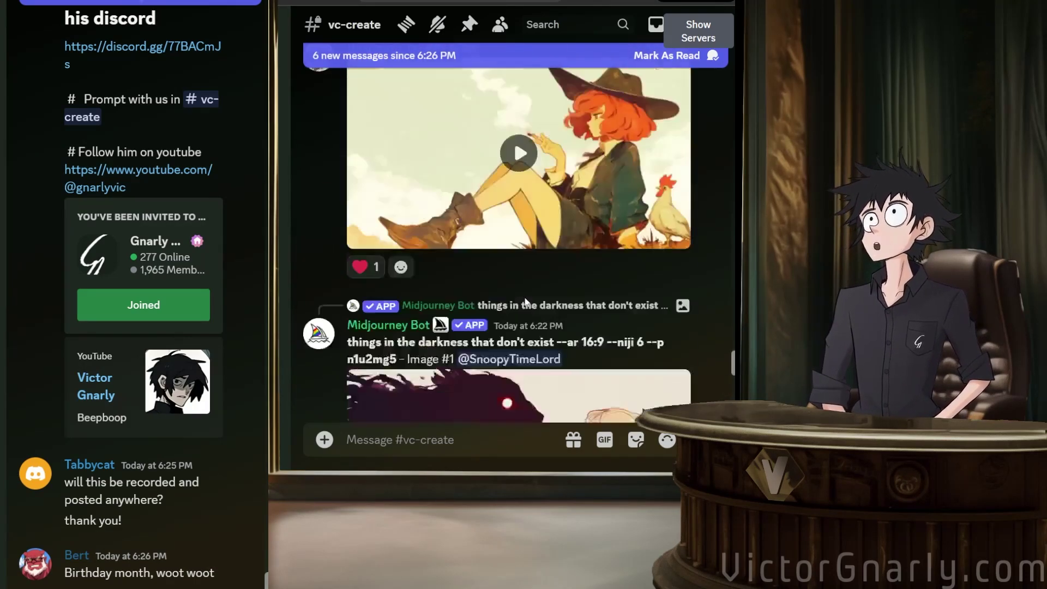
# Play the posted animation of the red-haired witch sitting with the chicken.
pyautogui.click(538, 288)
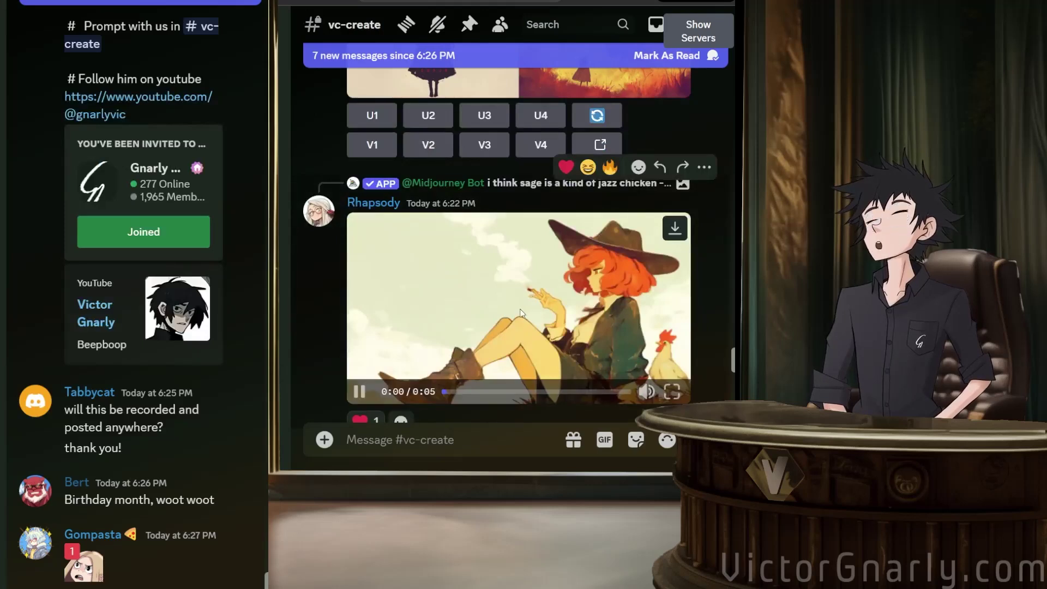
pyautogui.scroll(-3, 573, 295)
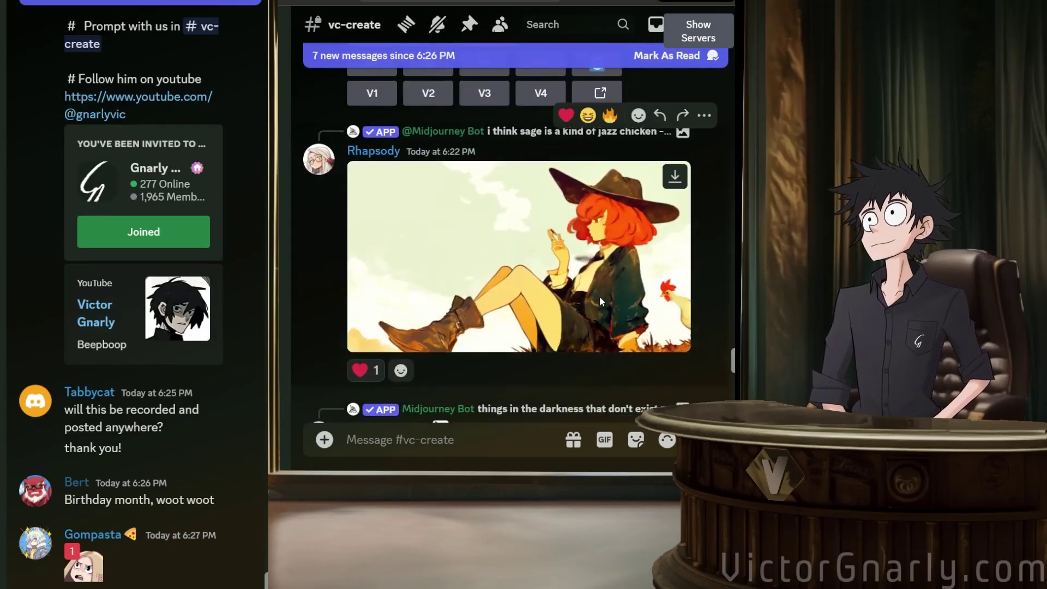
pyautogui.moveTo(600, 293)
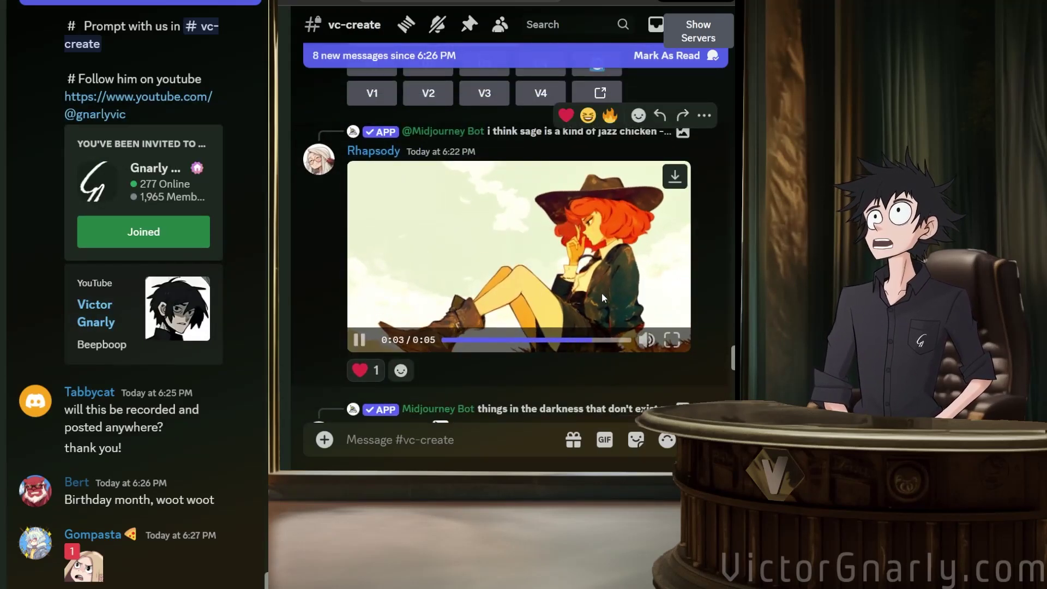
# Look through the earlier "things in the darkness" image grids and play the animation of the flame-haired girl in the burning dress.
pyautogui.scroll(6, 614, 266)
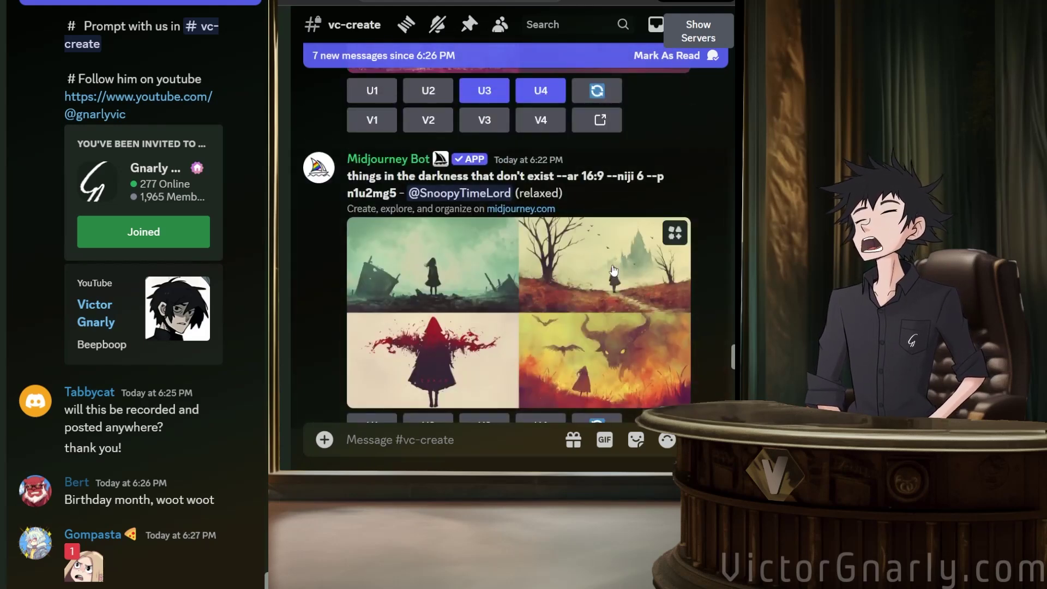
pyautogui.scroll(10, 613, 270)
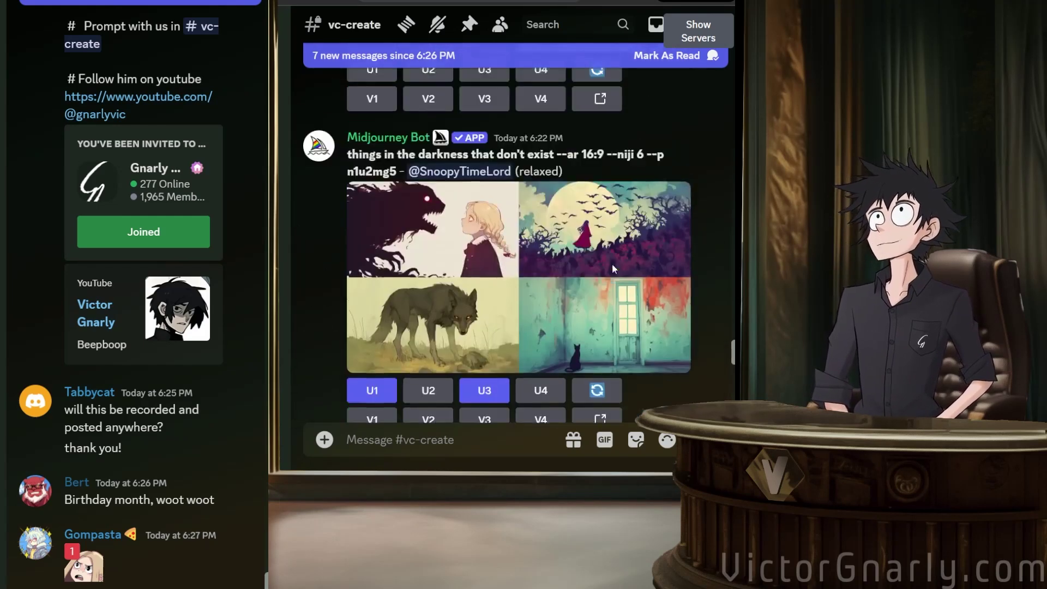
pyautogui.scroll(3, 612, 267)
pyautogui.scroll(-3, 614, 270)
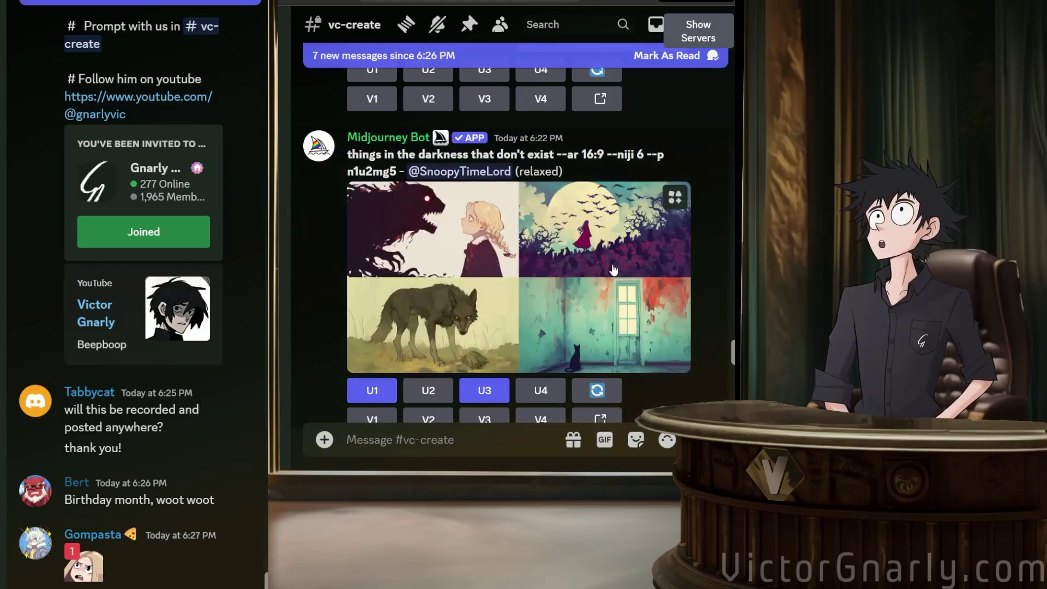
pyautogui.scroll(-8, 613, 269)
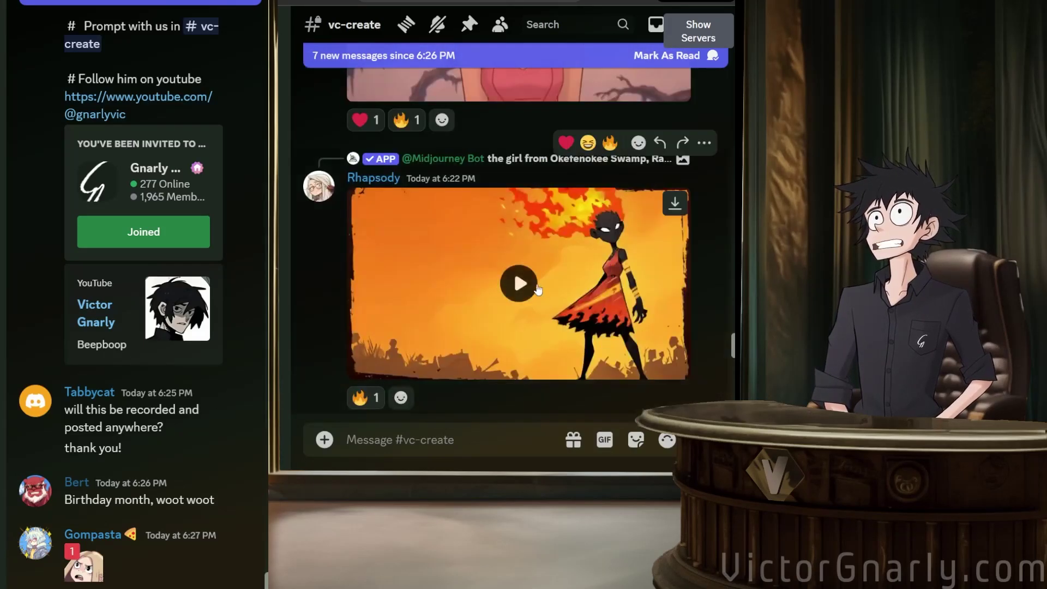
pyautogui.click(537, 287)
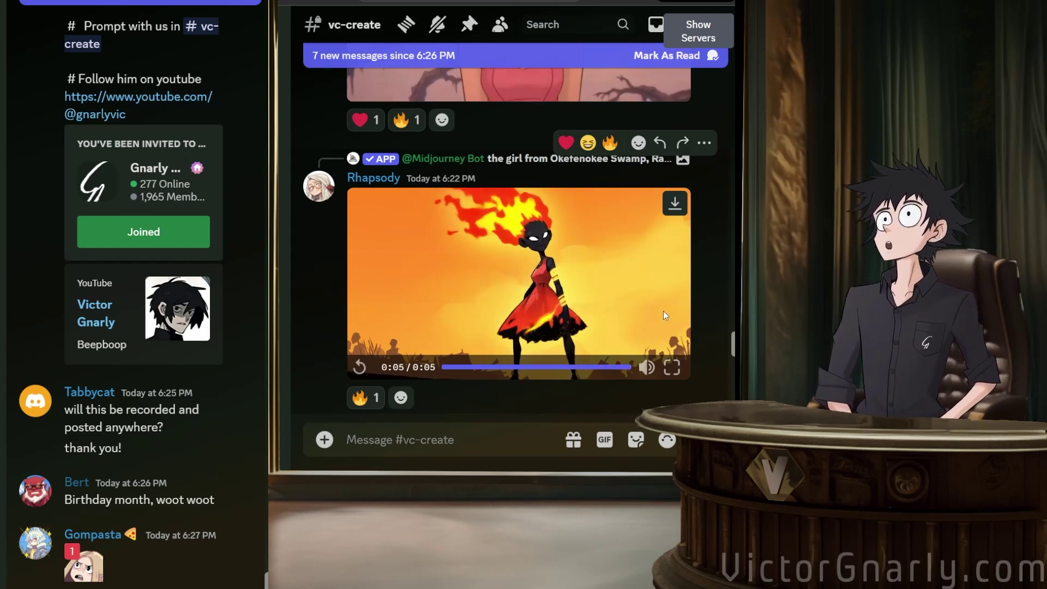
pyautogui.scroll(5, 654, 311)
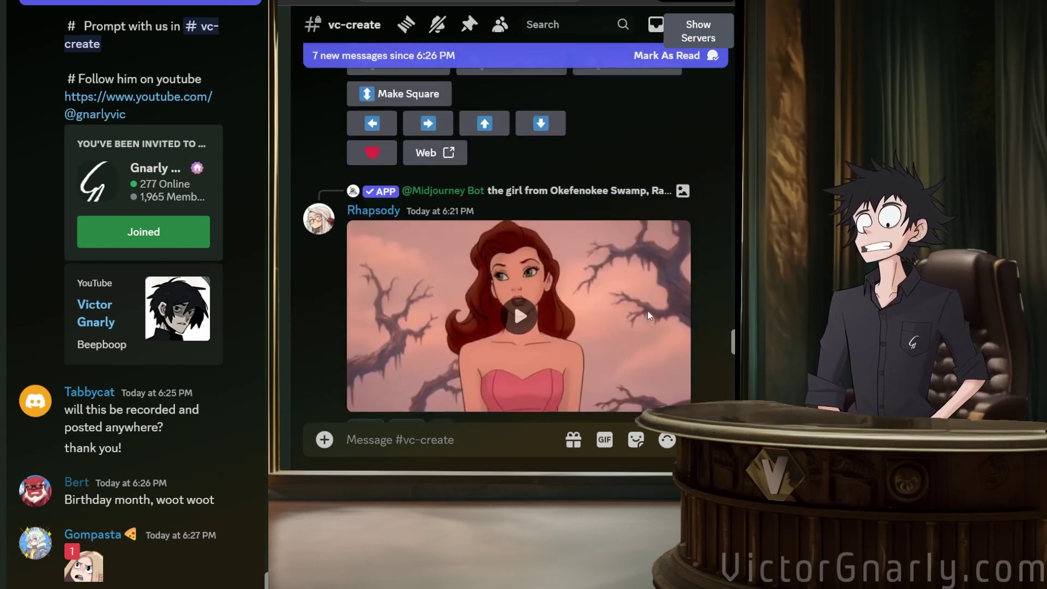
# Play the animation of the red-haired woman in the pink dress and add heart and fire reactions to it.
pyautogui.click(543, 330)
pyautogui.scroll(-1, 570, 311)
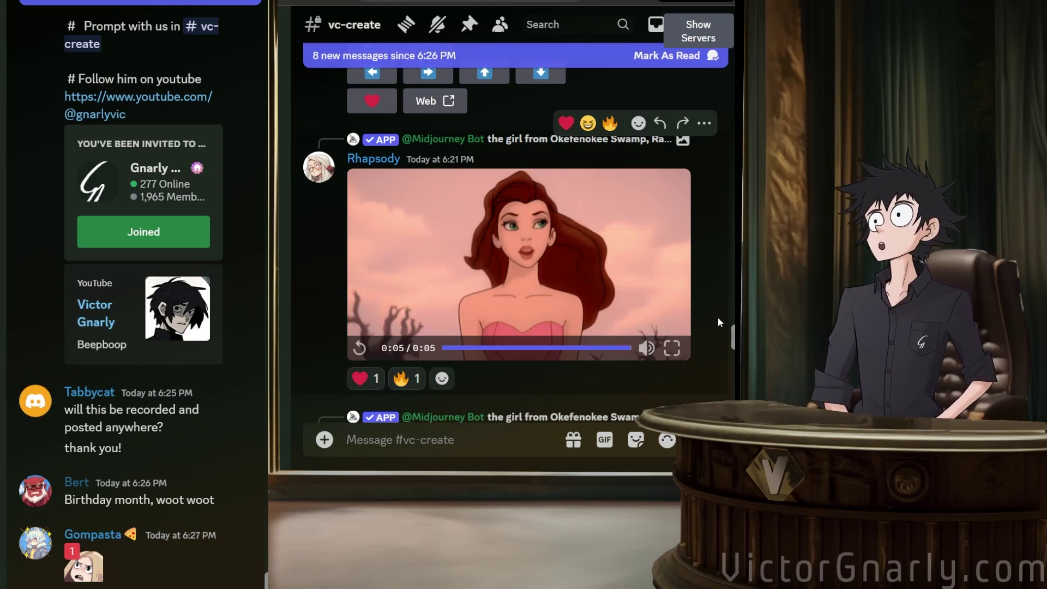
pyautogui.click(380, 387)
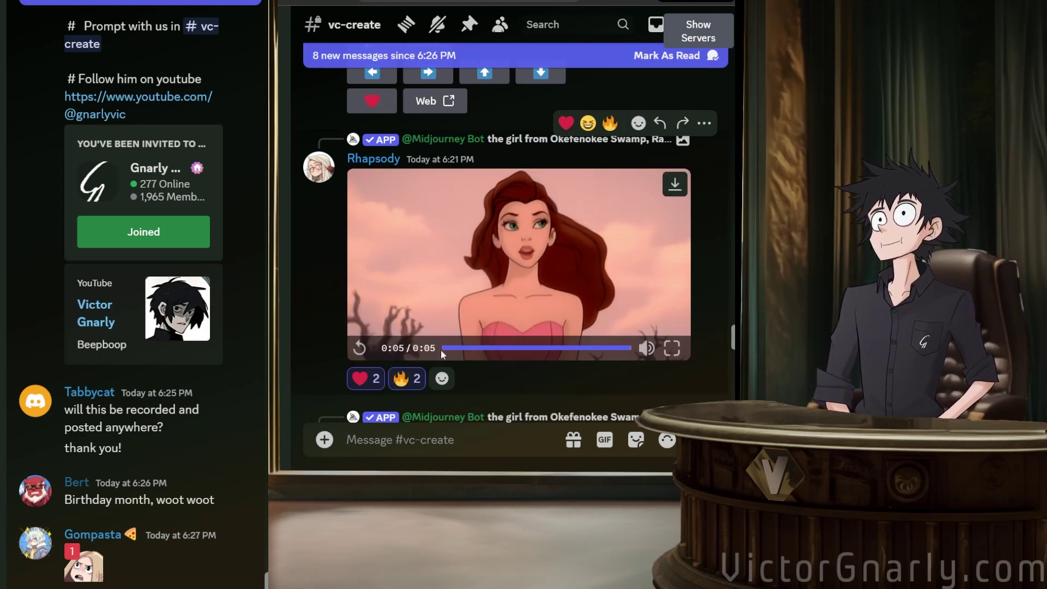
# Look back through the earlier vc-create generations, from "moon in the middle" and "sleepy little ghouls" to the Okefenokee Swamp grid.
pyautogui.scroll(10, 455, 341)
pyautogui.scroll(10, 456, 340)
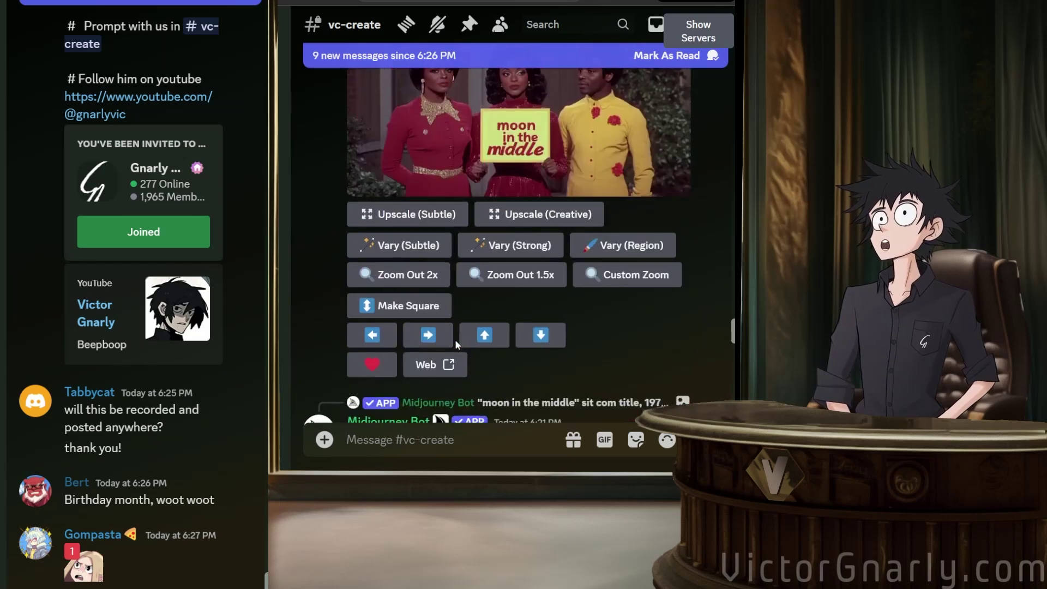
pyautogui.scroll(-10, 456, 340)
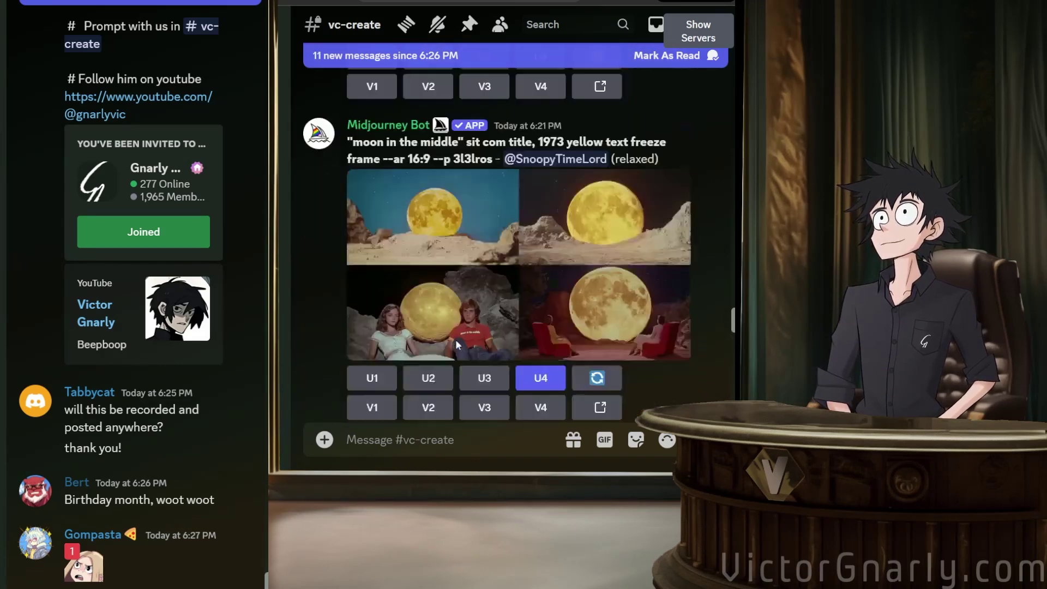
pyautogui.scroll(10, 457, 345)
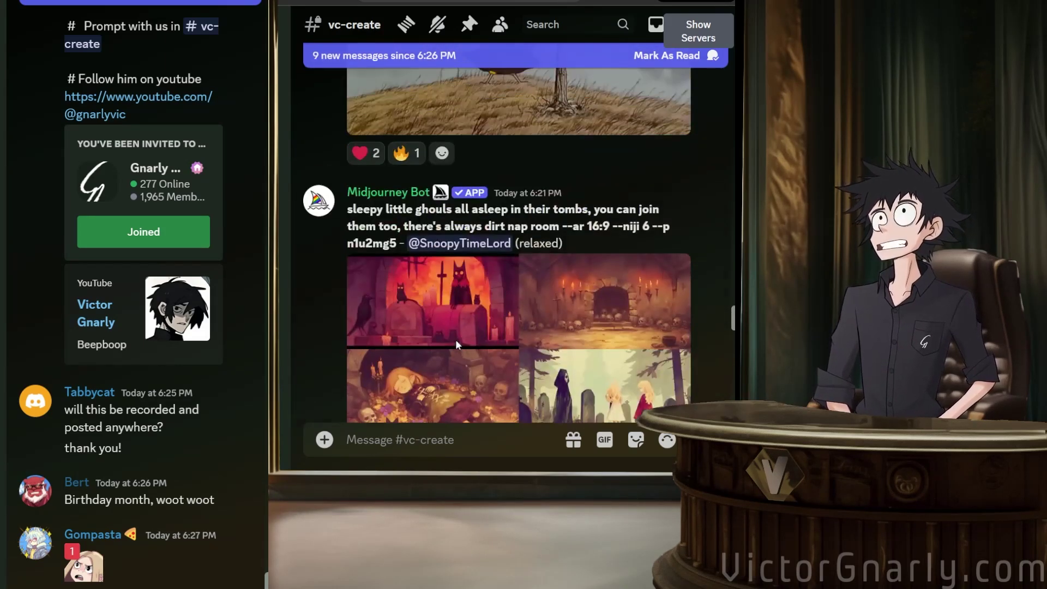
pyautogui.scroll(10, 456, 339)
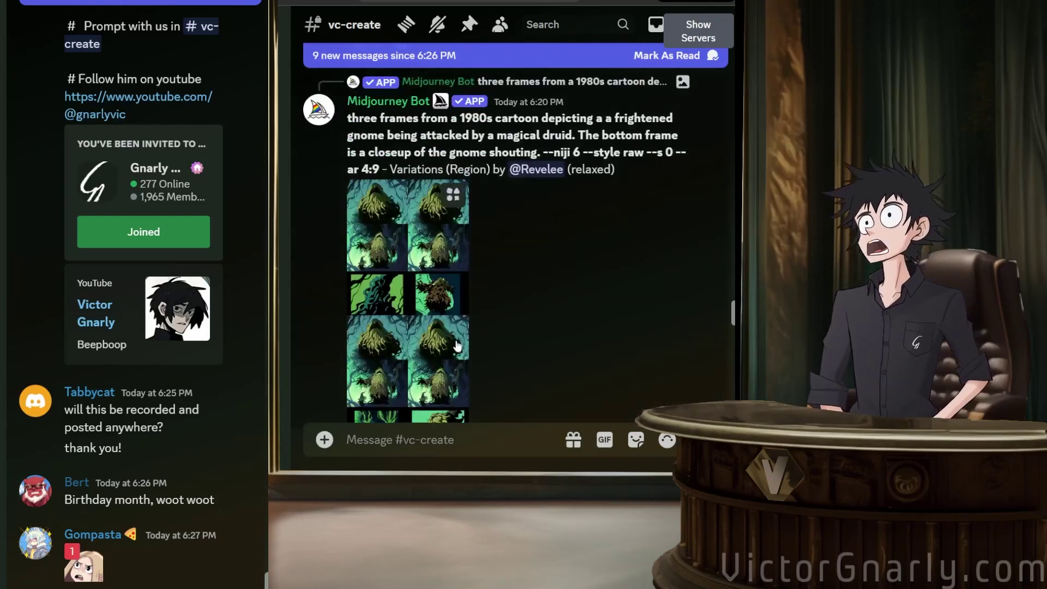
pyautogui.scroll(10, 456, 339)
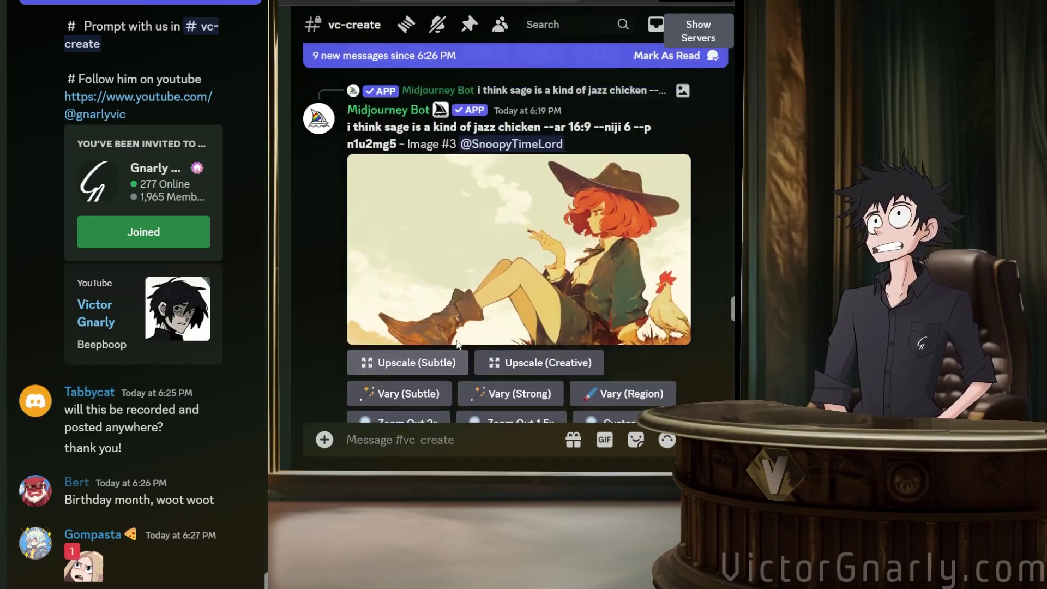
pyautogui.scroll(3, 458, 344)
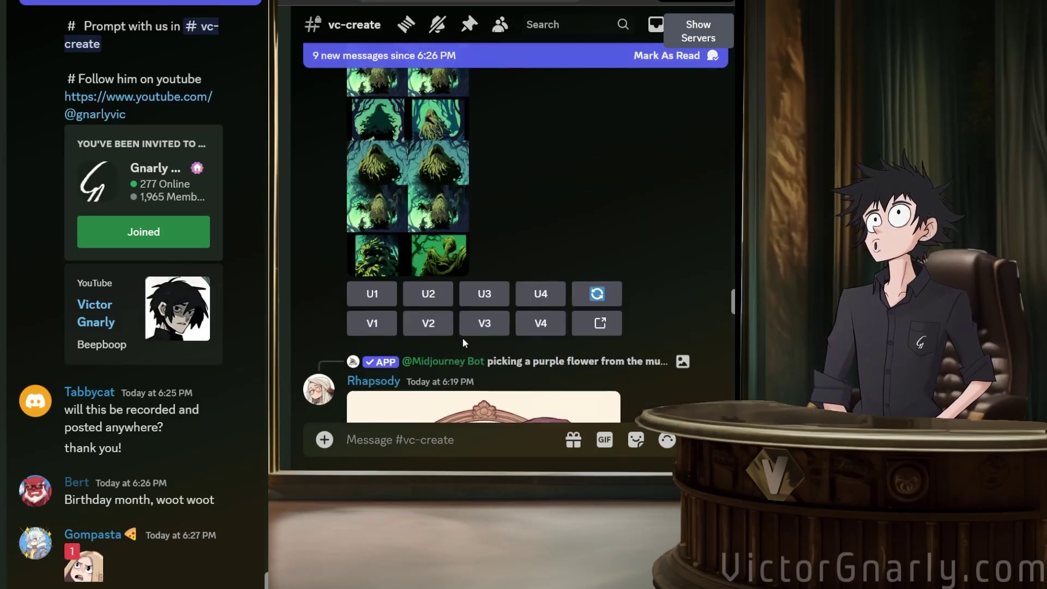
pyautogui.scroll(10, 596, 185)
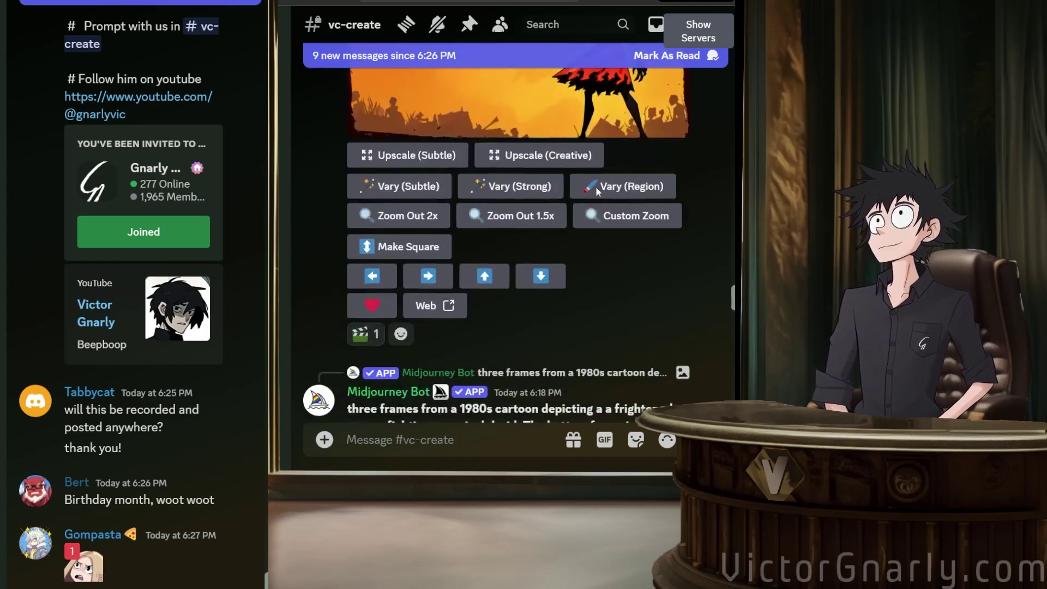
pyautogui.scroll(10, 597, 191)
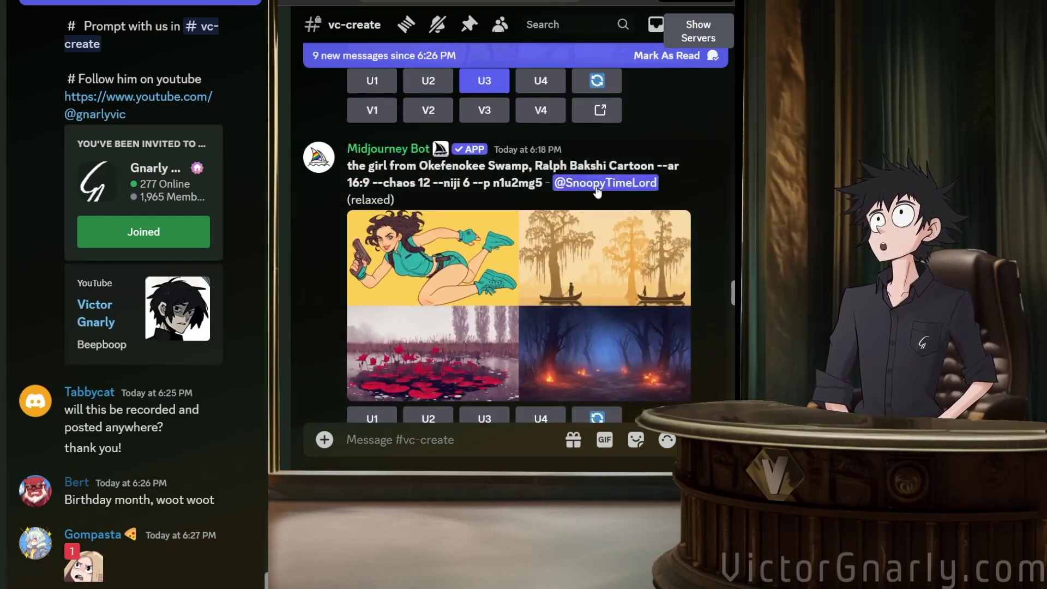
# Return to the newest vc-create posts and examine the "Fantasbruary" title screen images.
pyautogui.scroll(-20, 648, 277)
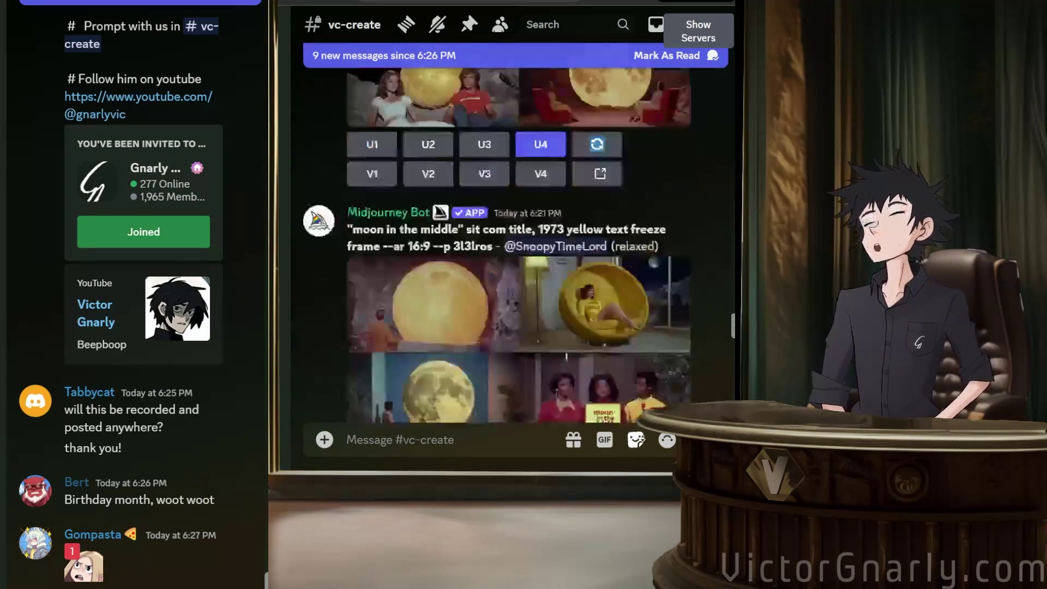
pyautogui.scroll(-10, 573, 256)
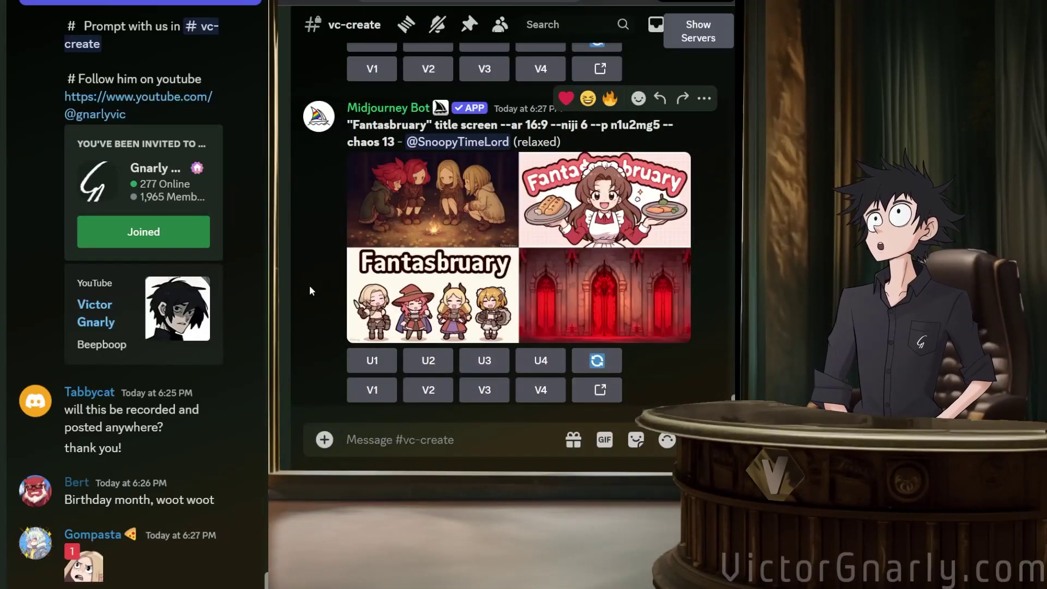
pyautogui.scroll(10, 327, 291)
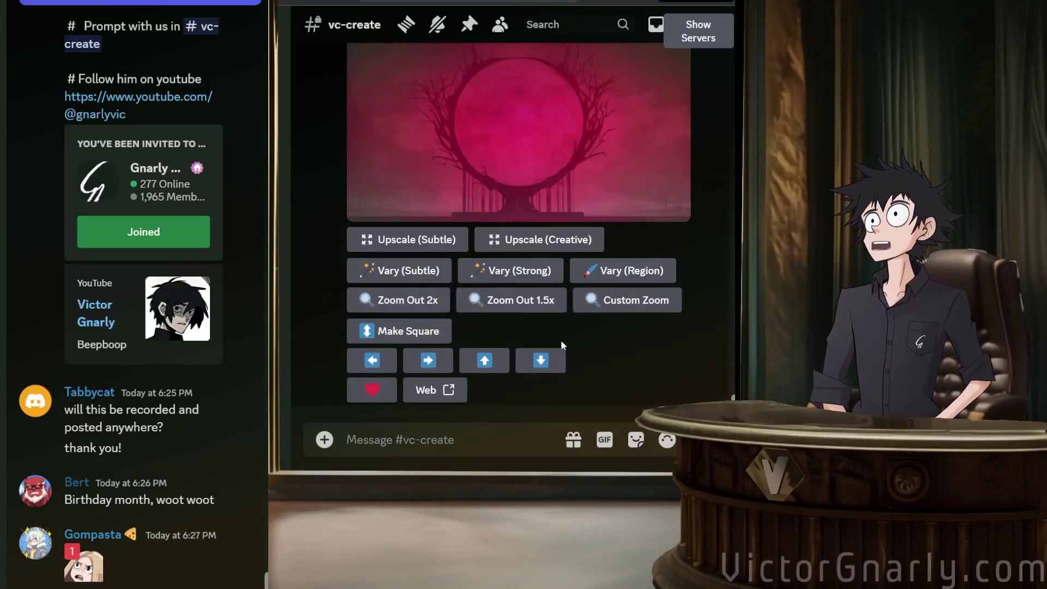
pyautogui.scroll(-4, 578, 343)
pyautogui.scroll(-5, 594, 348)
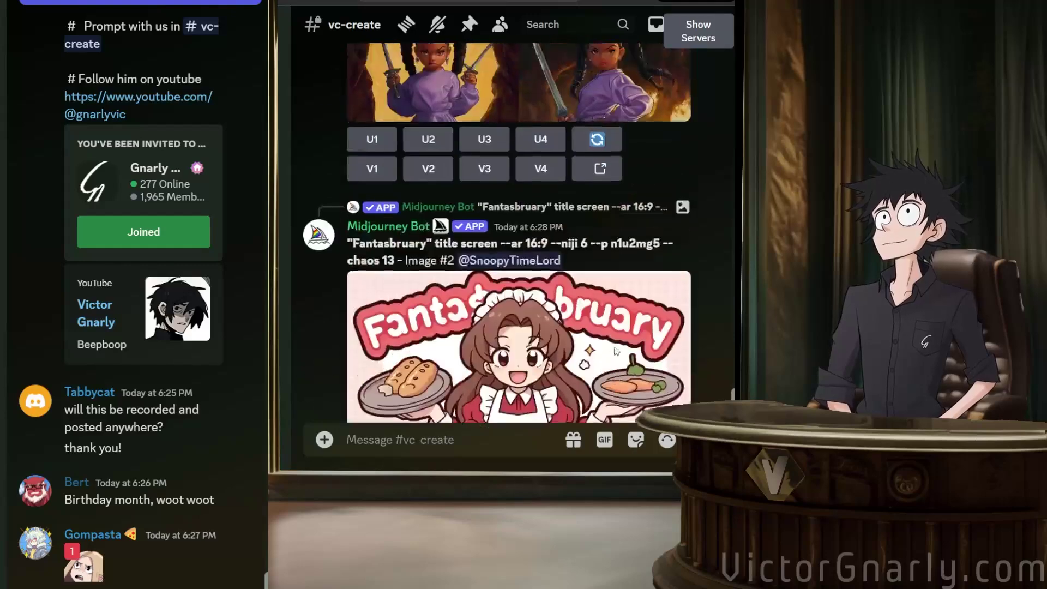
# Play the animation of the girl facing the antlered creature and view the "Felicia the Vampire Slayer" images.
pyautogui.click(613, 345)
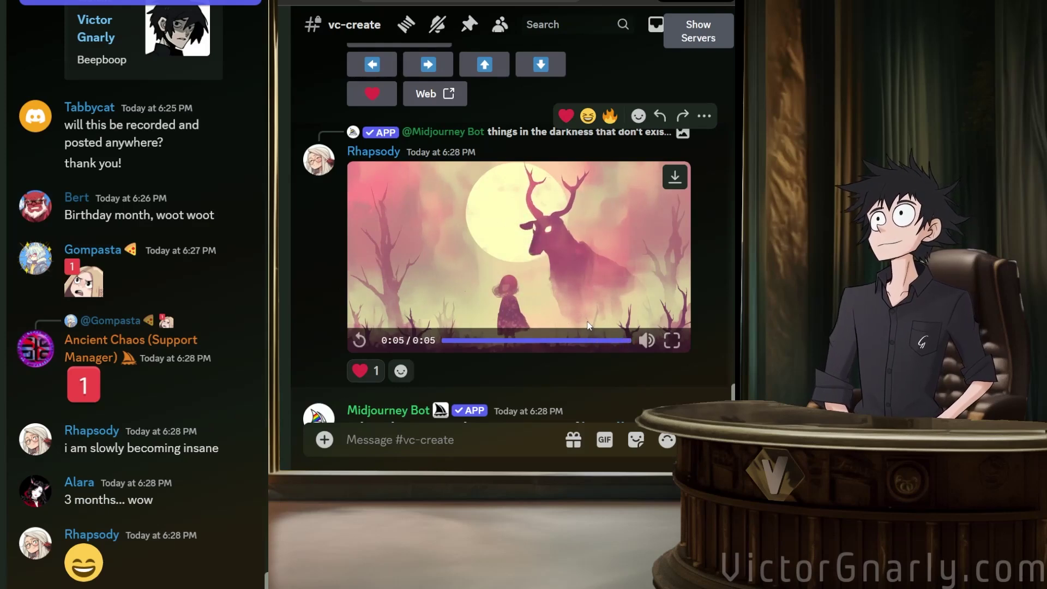
pyautogui.scroll(-10, 589, 326)
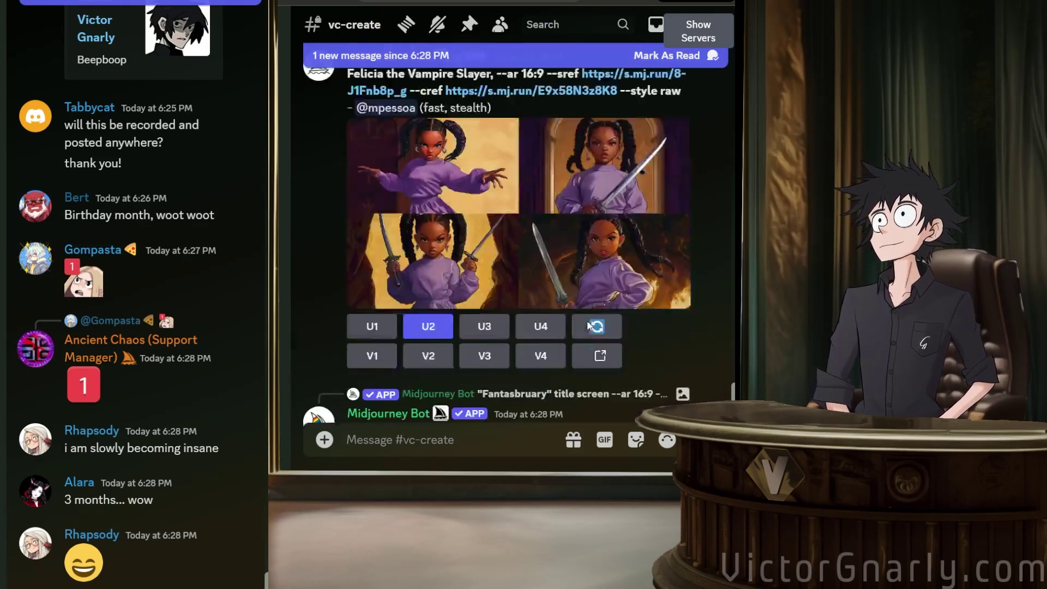
pyautogui.scroll(5, 588, 325)
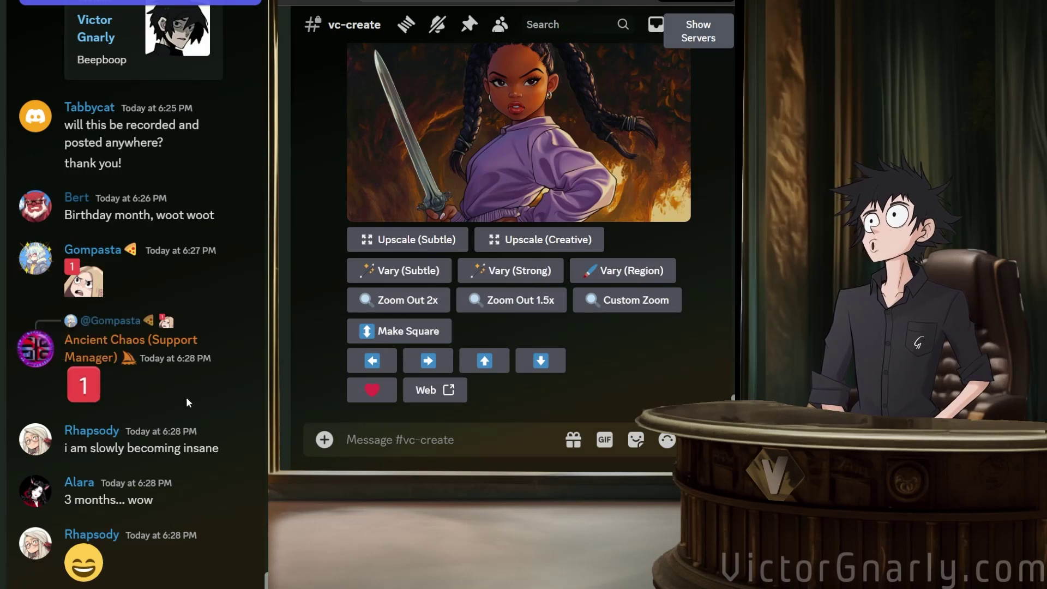
pyautogui.scroll(5, 498, 292)
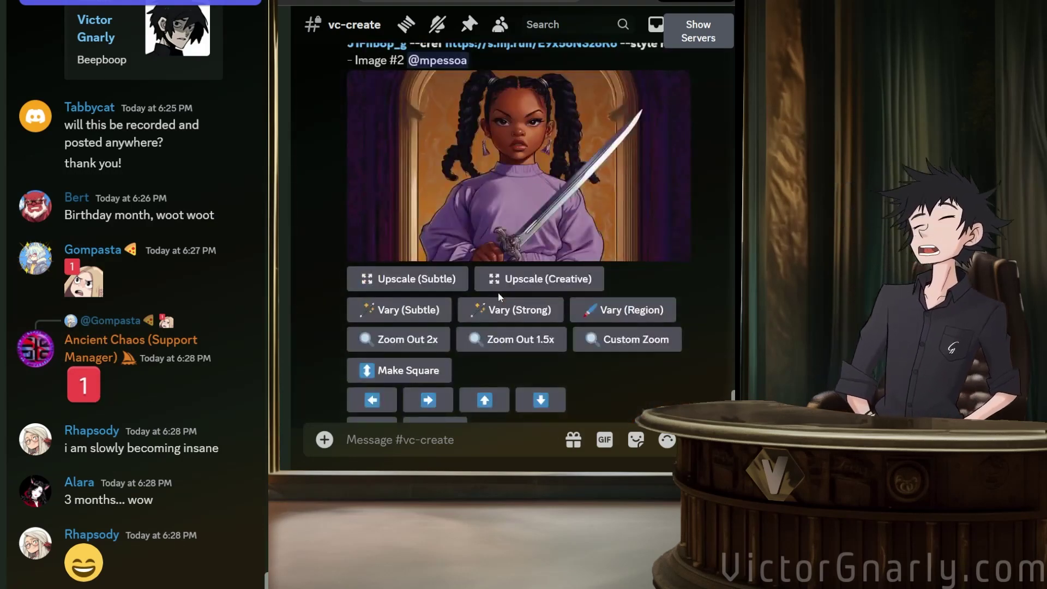
# Compare the upscaled "Fantasbruary" title screens with the four chibi characters and the waitress.
pyautogui.scroll(-10, 498, 291)
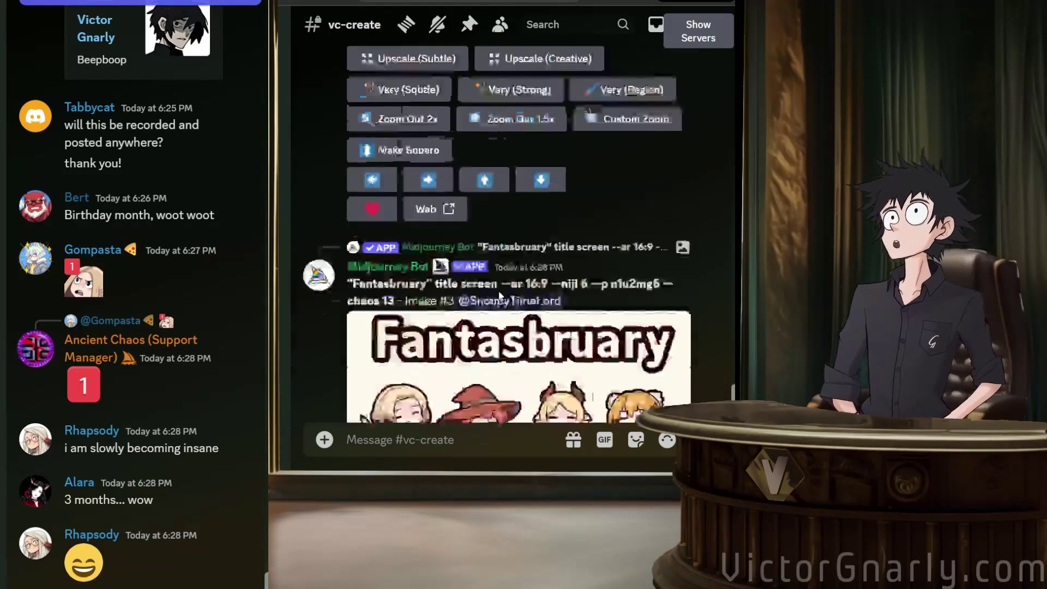
pyautogui.scroll(-6, 498, 291)
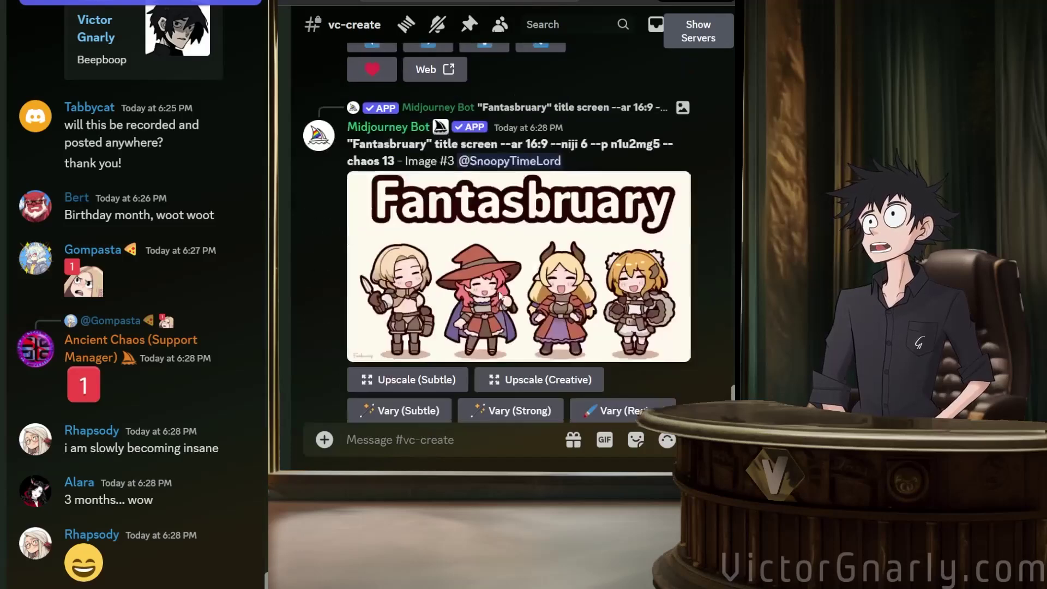
pyautogui.scroll(-10, 500, 295)
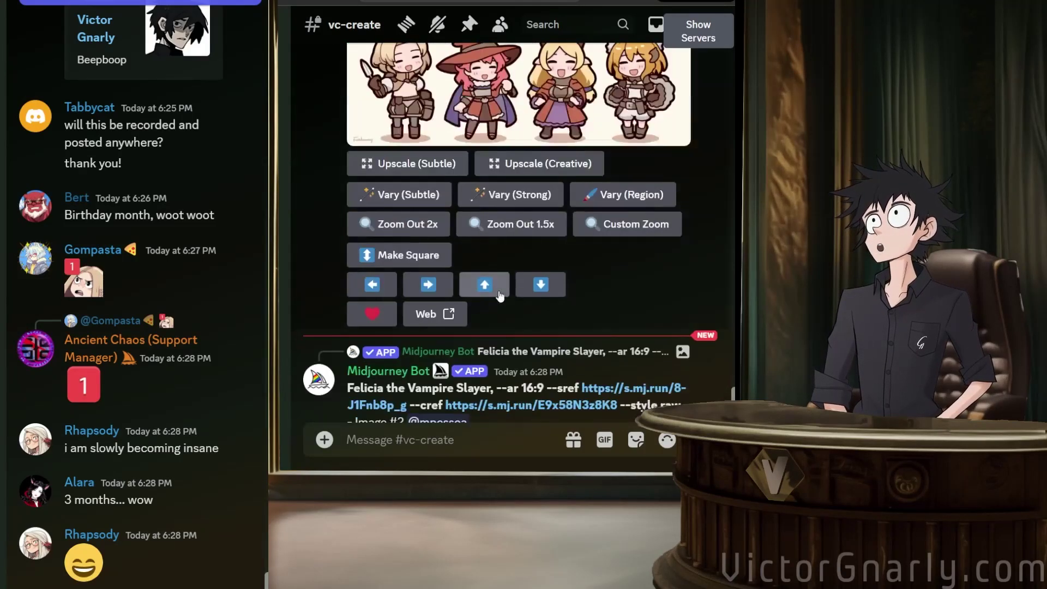
pyautogui.scroll(-10, 498, 290)
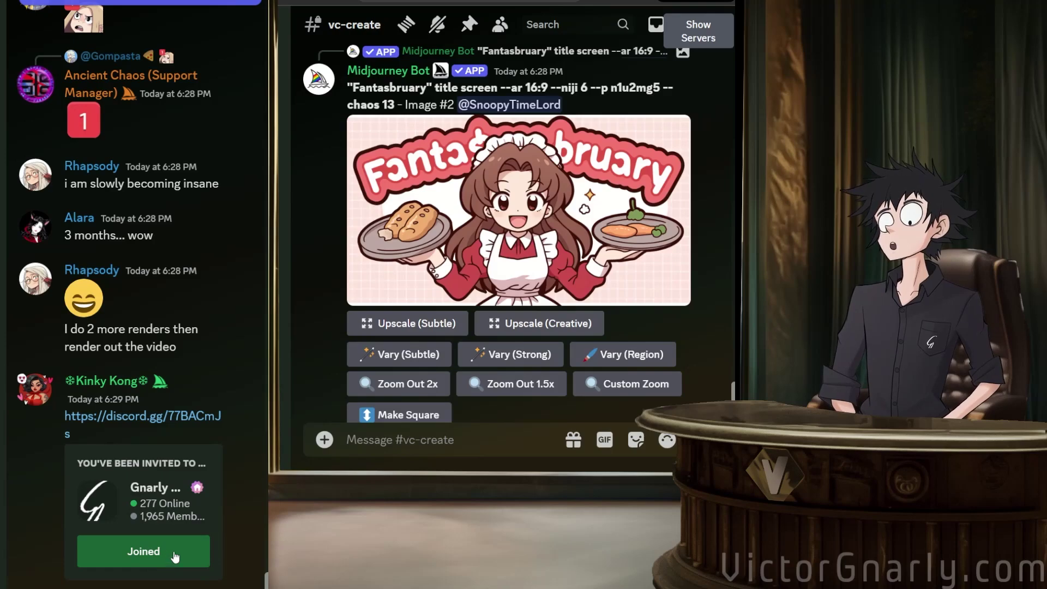
pyautogui.scroll(-5, 545, 345)
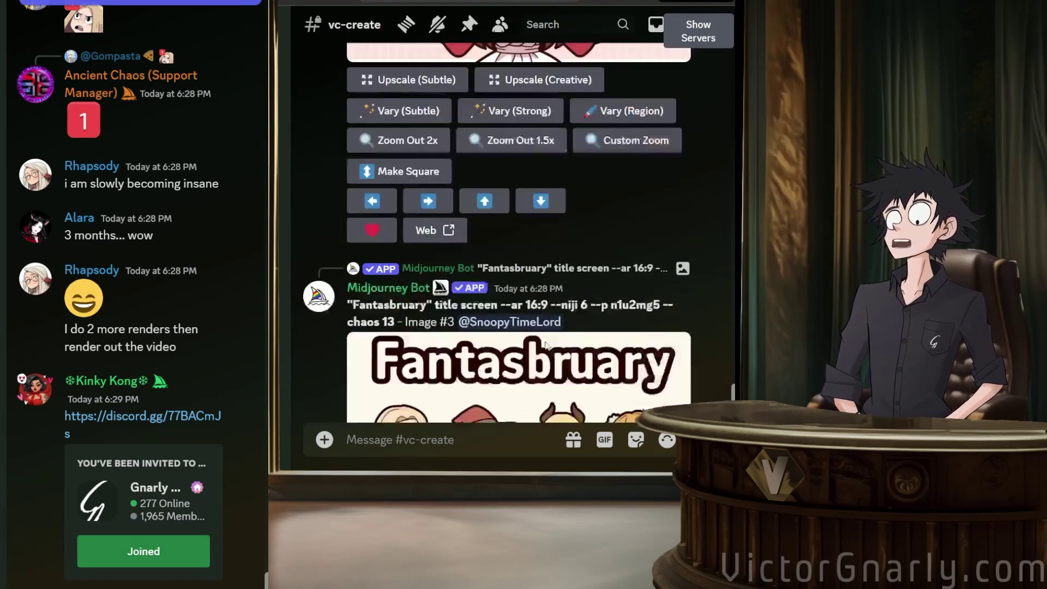
# Look back past the Felicia grid and the antlered creature animation to the earlier "Fantasbruary" title screen grids.
pyautogui.scroll(10, 545, 344)
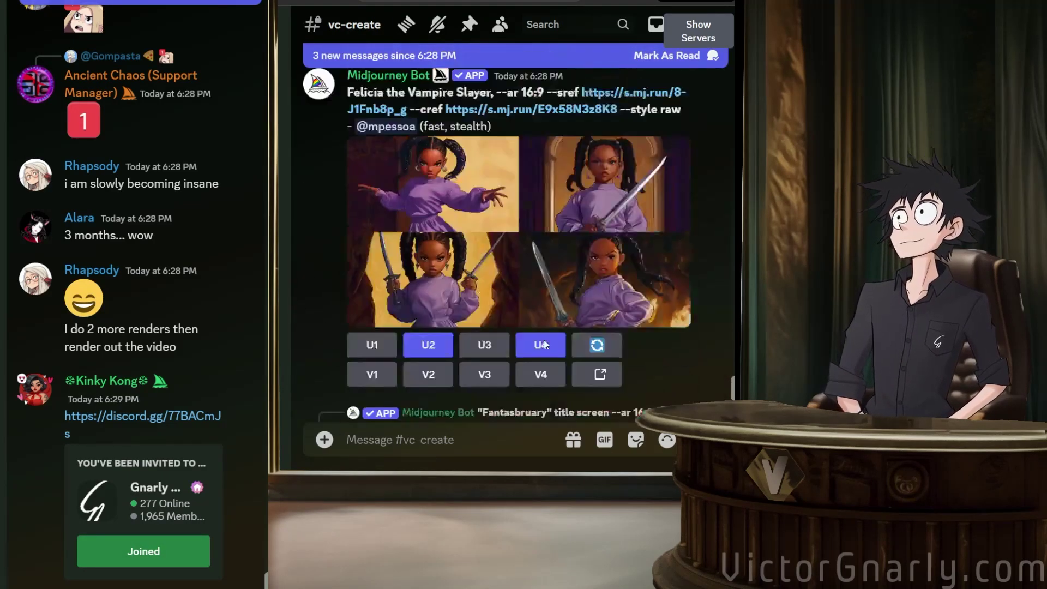
pyautogui.scroll(5, 544, 339)
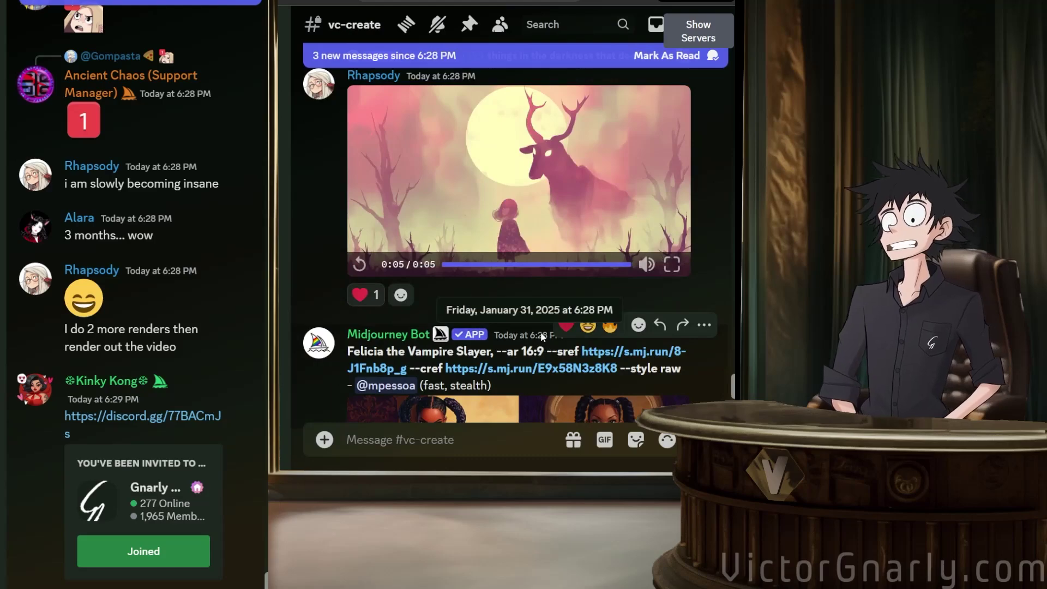
pyautogui.scroll(15, 542, 336)
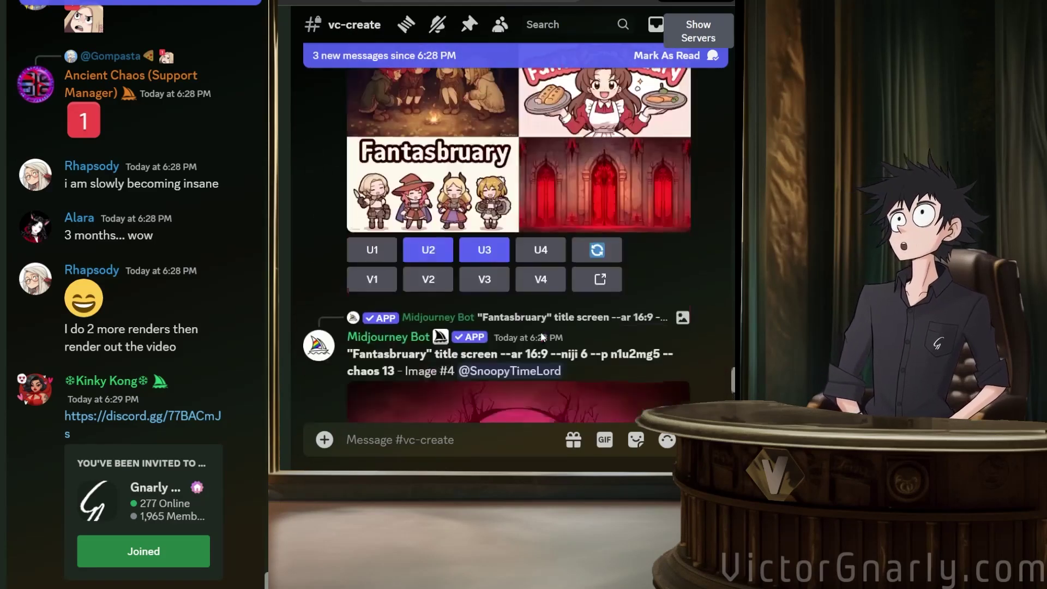
pyautogui.scroll(15, 541, 332)
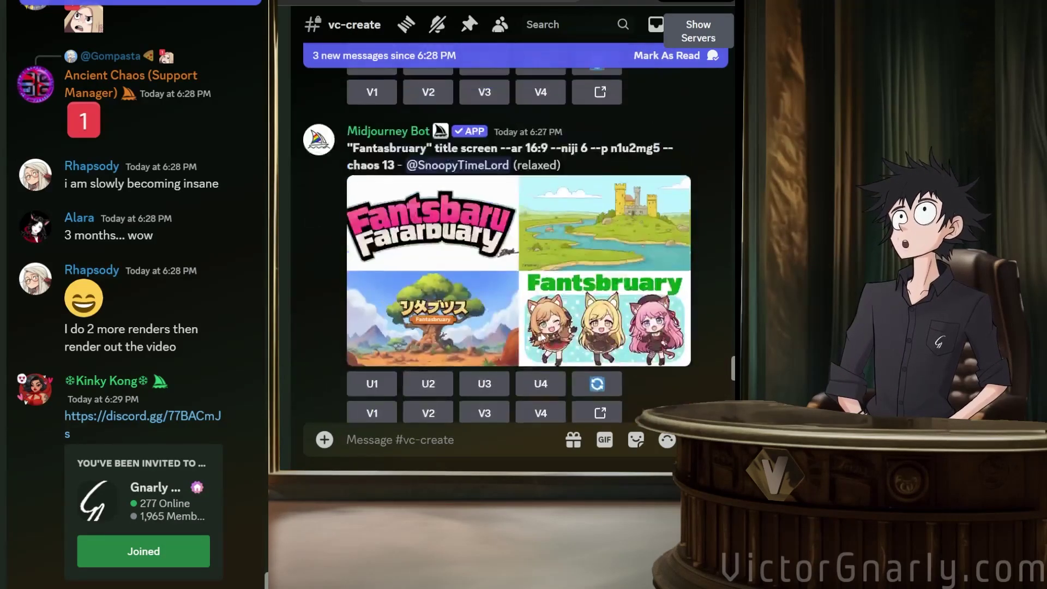
# Play the animation of the dark wolf in the grassland and replay it twice.
pyautogui.scroll(-4, 541, 331)
pyautogui.click(512, 252)
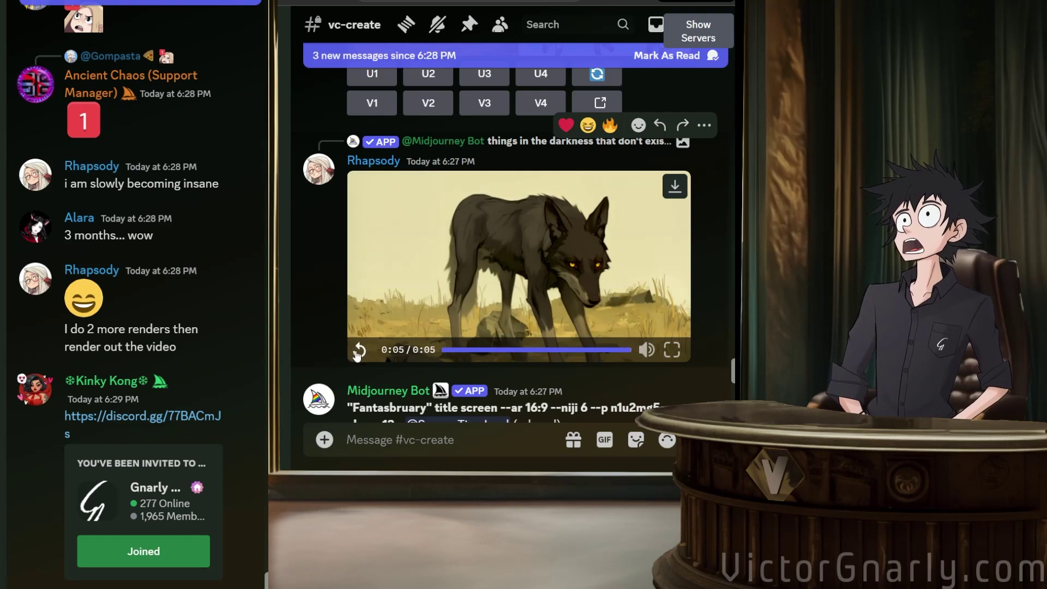
pyautogui.click(359, 349)
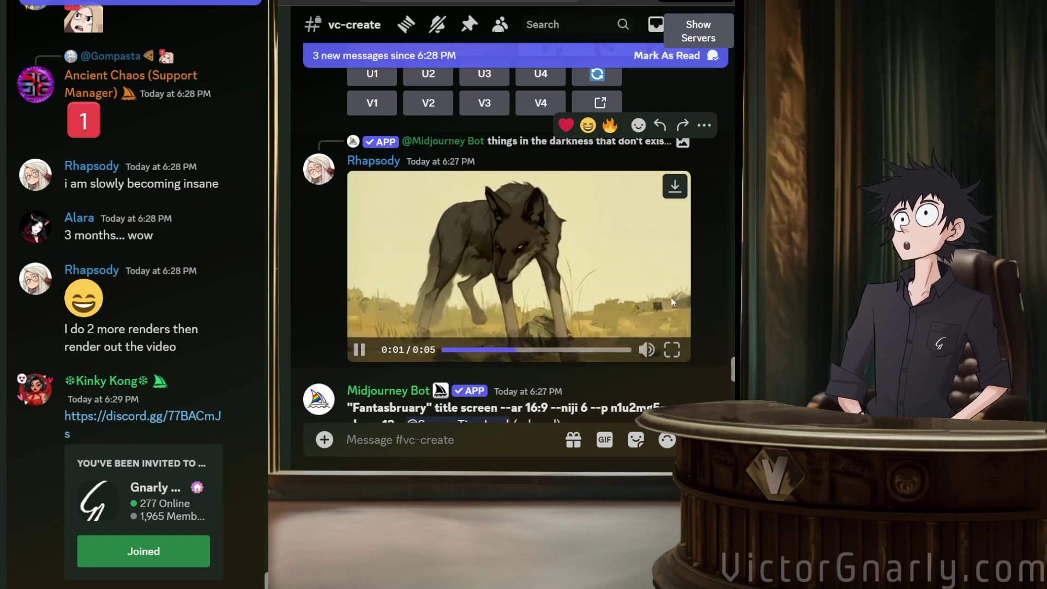
pyautogui.moveTo(647, 340)
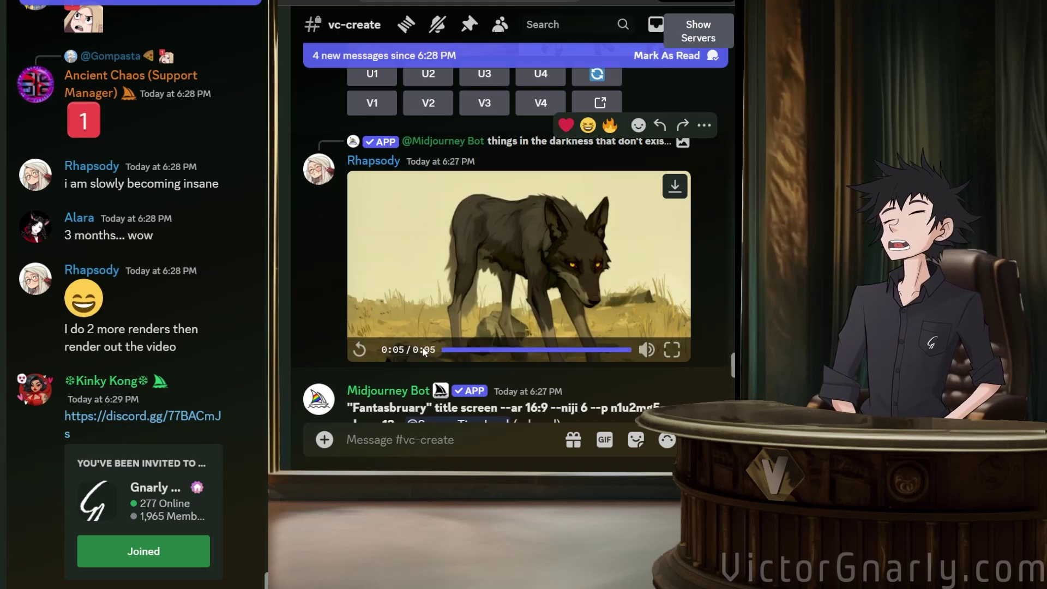
pyautogui.click(358, 352)
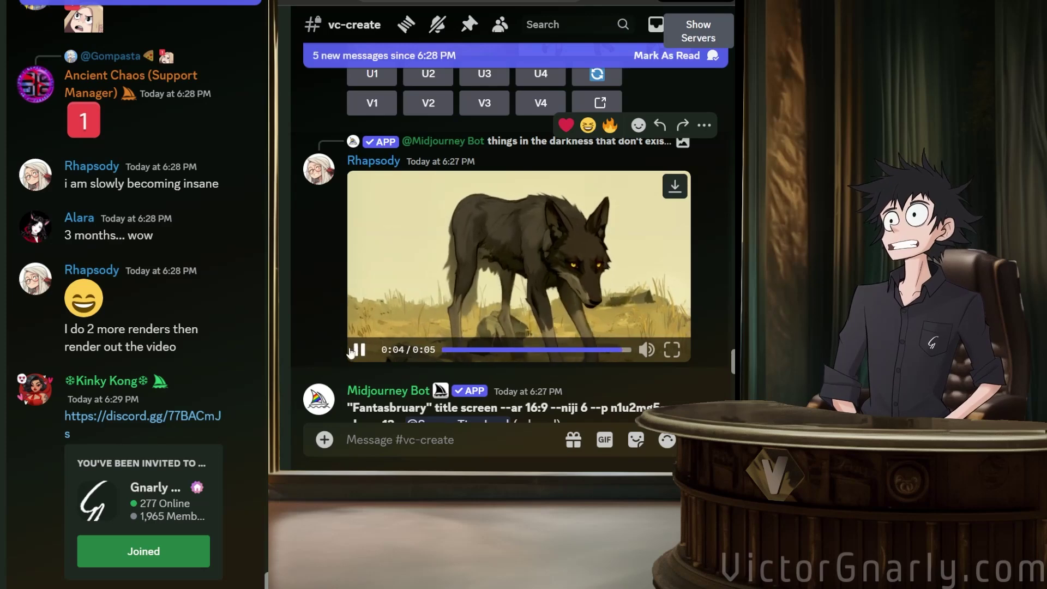
# Find the earlier animation of the shadowy giant beside the castle tower and play it.
pyautogui.scroll(15, 339, 349)
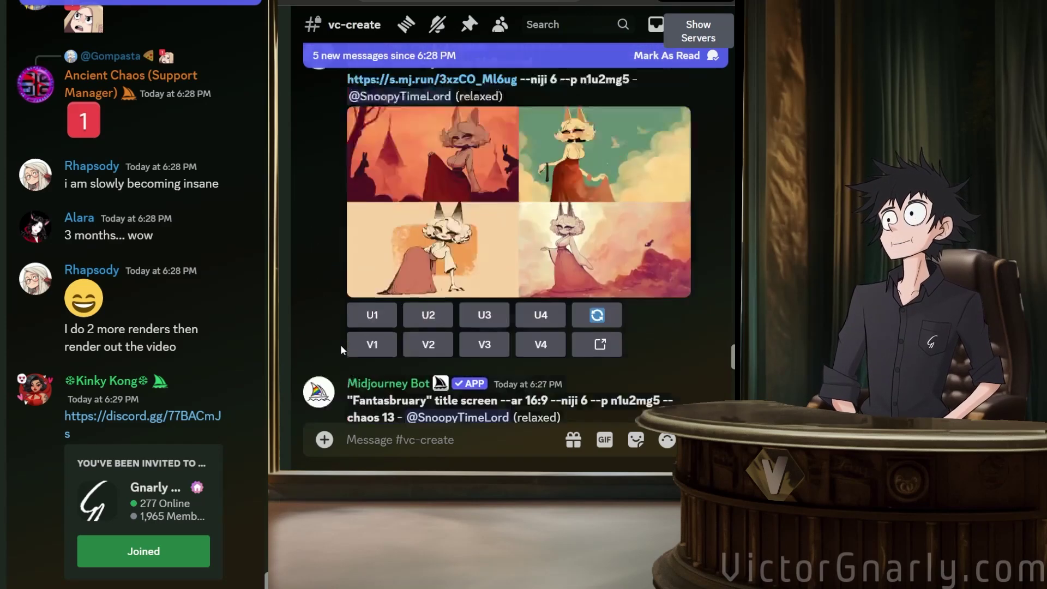
pyautogui.scroll(1, 340, 344)
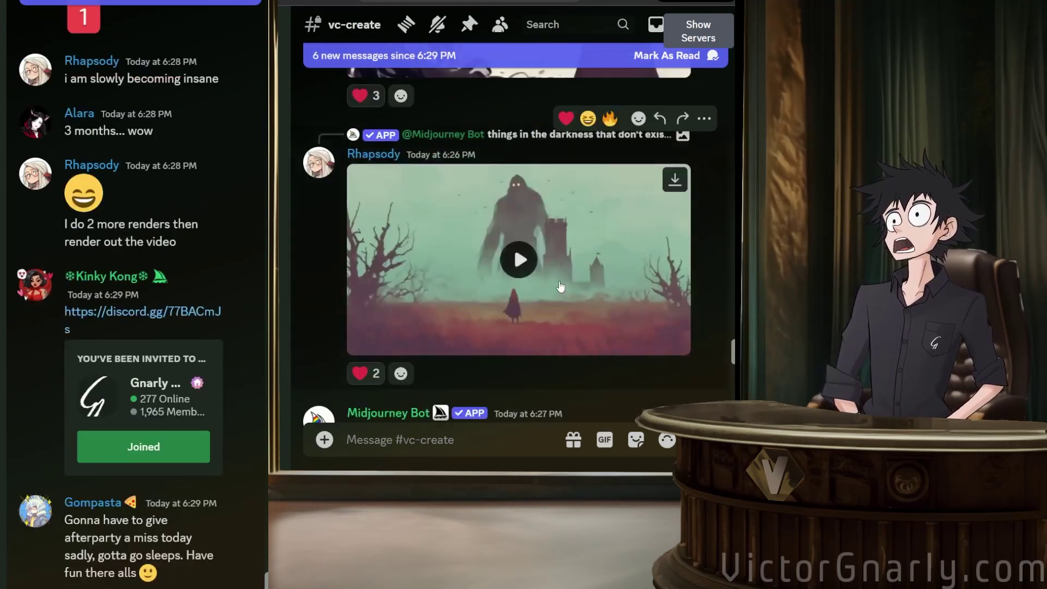
pyautogui.click(533, 279)
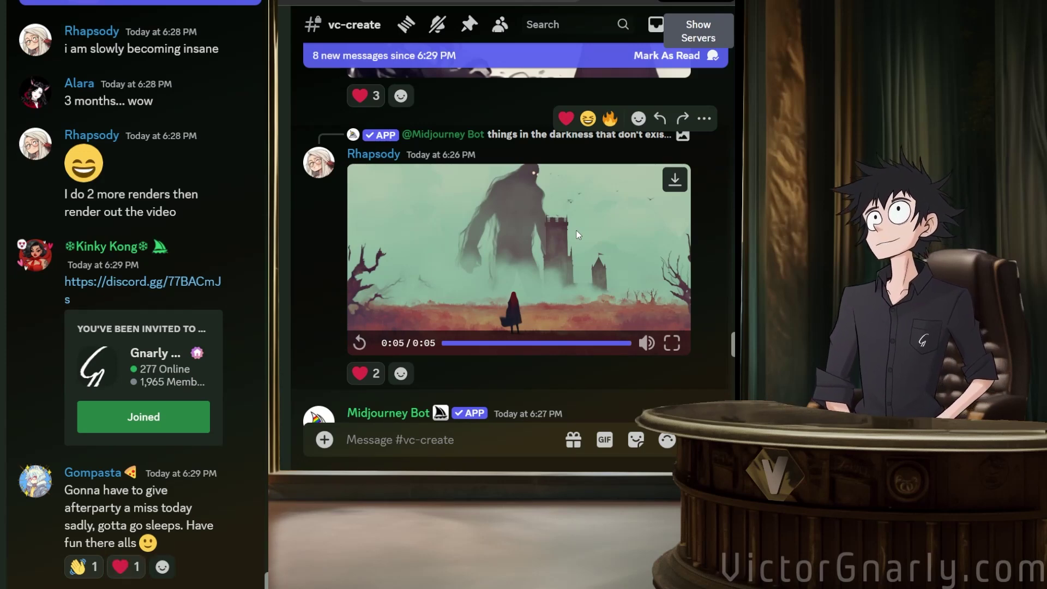
# Add waving-hand and heart reactions to the chat message about missing today's afterparty.
pyautogui.click(89, 576)
pyautogui.click(120, 566)
# Look over the "things in the darkness" animations, the "Chuck Jones style" grid and the "Fantasbruary" title screen grids.
pyautogui.scroll(5, 516, 309)
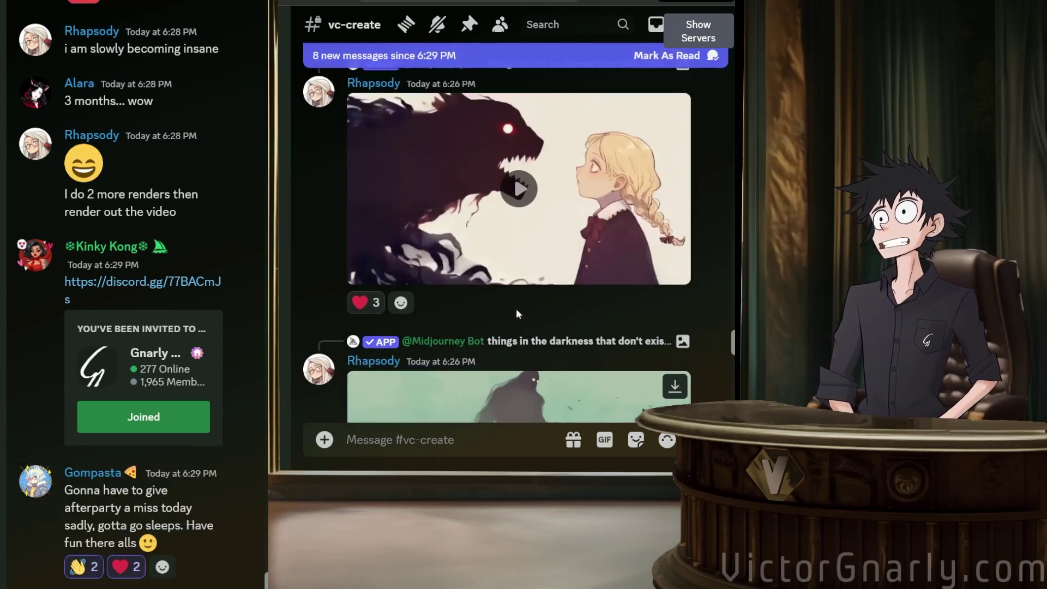
pyautogui.scroll(-6, 516, 316)
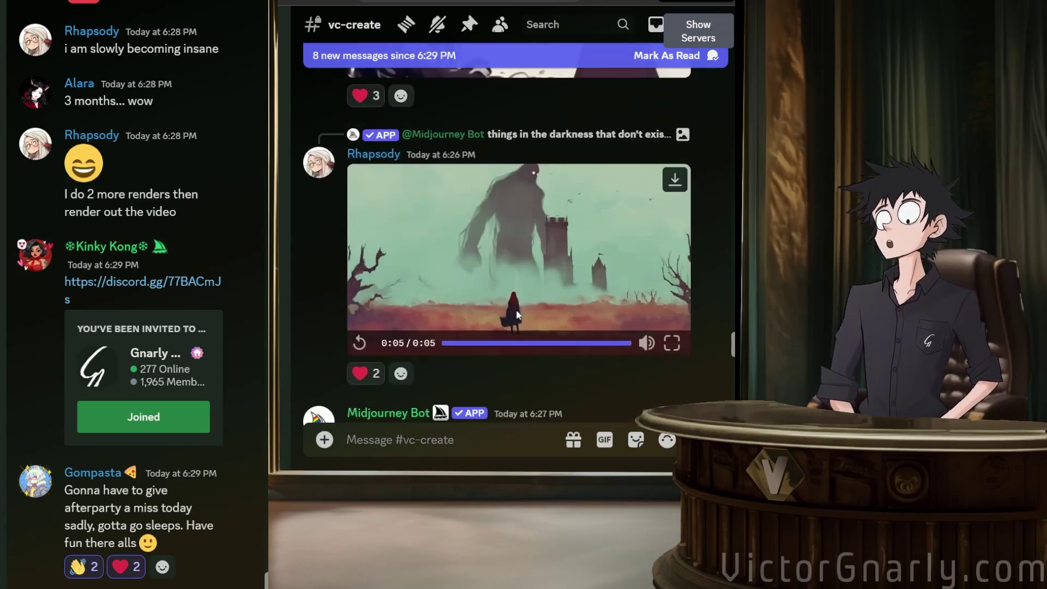
pyautogui.scroll(-4, 512, 311)
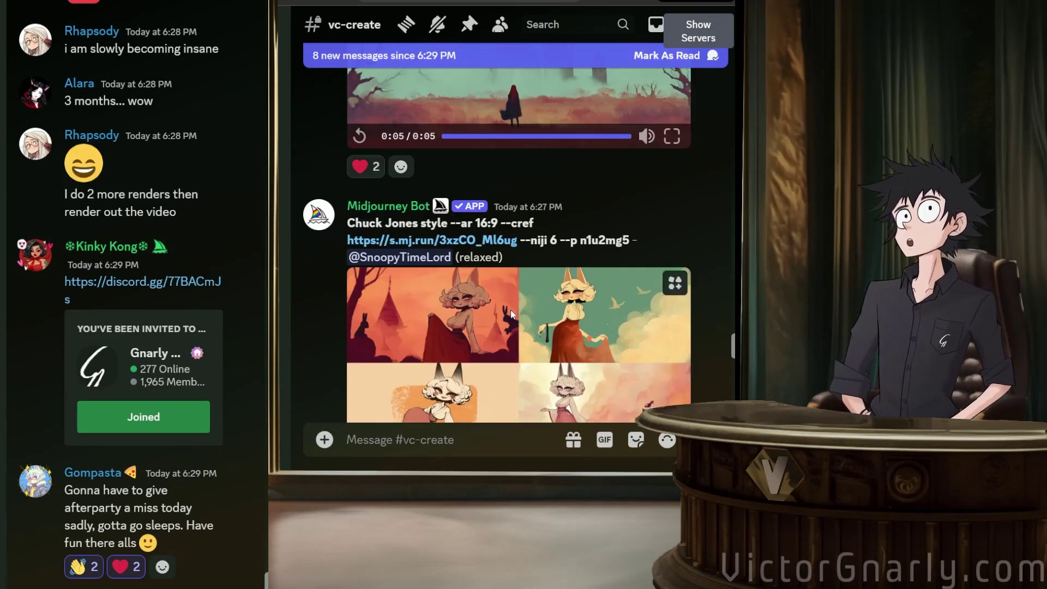
pyautogui.scroll(-15, 510, 309)
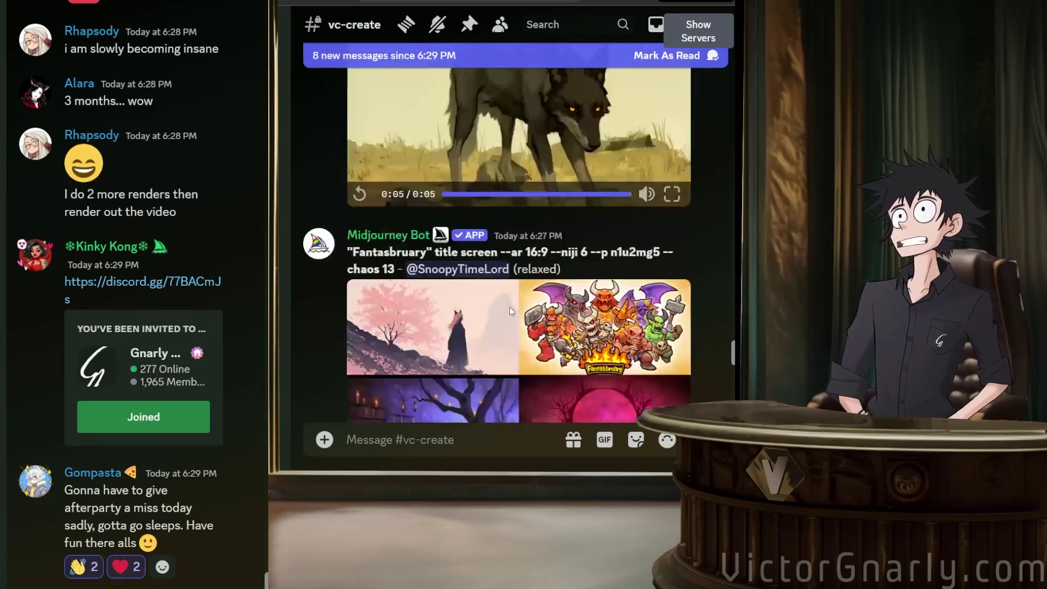
pyautogui.scroll(-4, 511, 309)
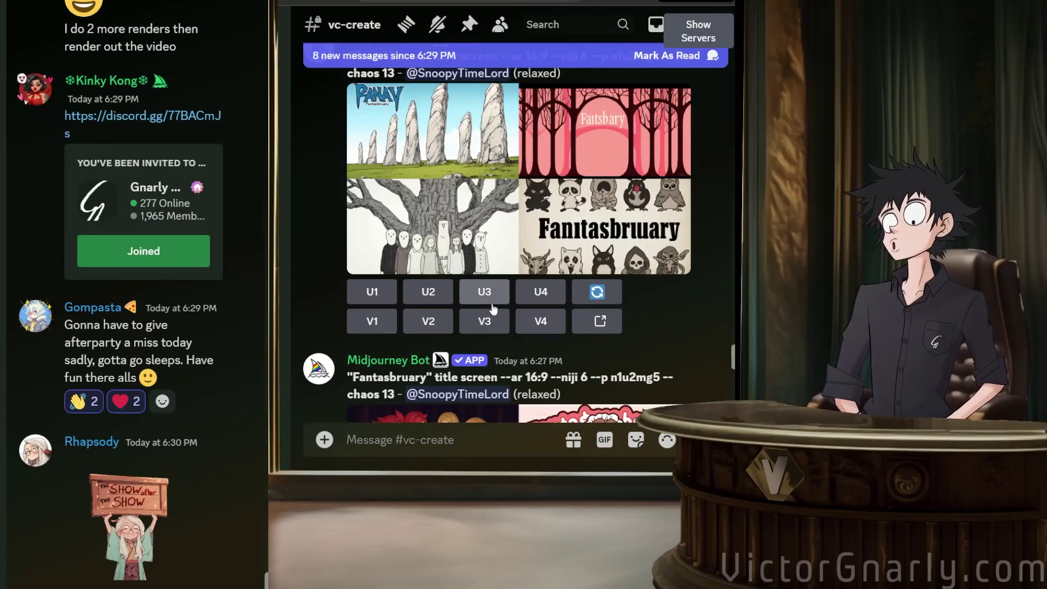